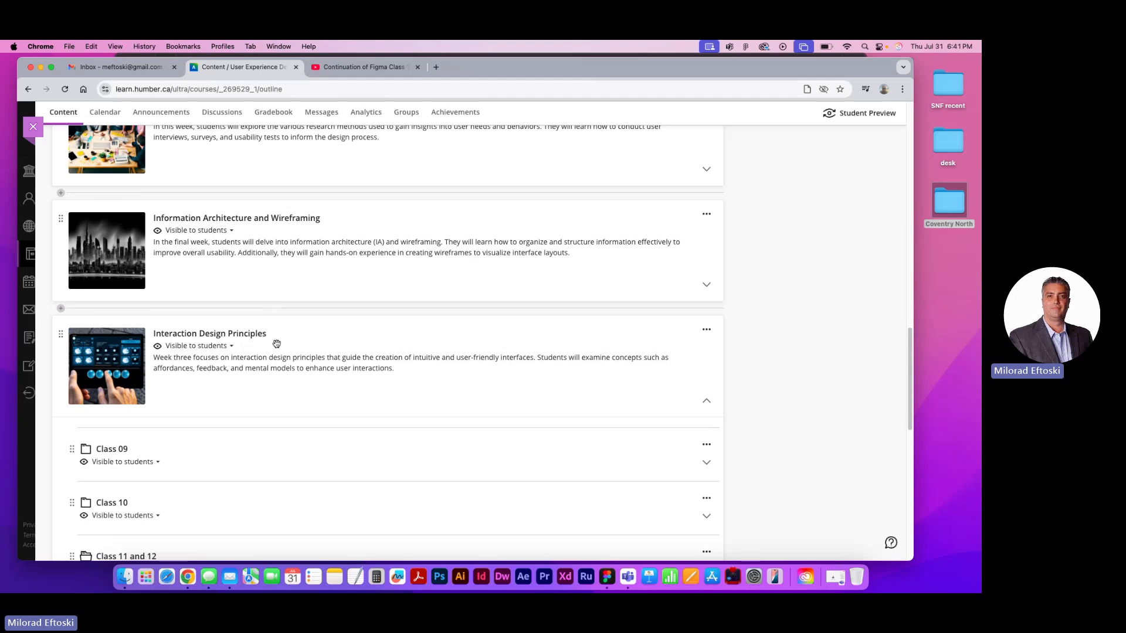
# Review the Figma files listed under Class 11 and 12 in the Interaction Design Principles module
pyautogui.scroll(-1, 297, 356)
pyautogui.scroll(-4, 331, 322)
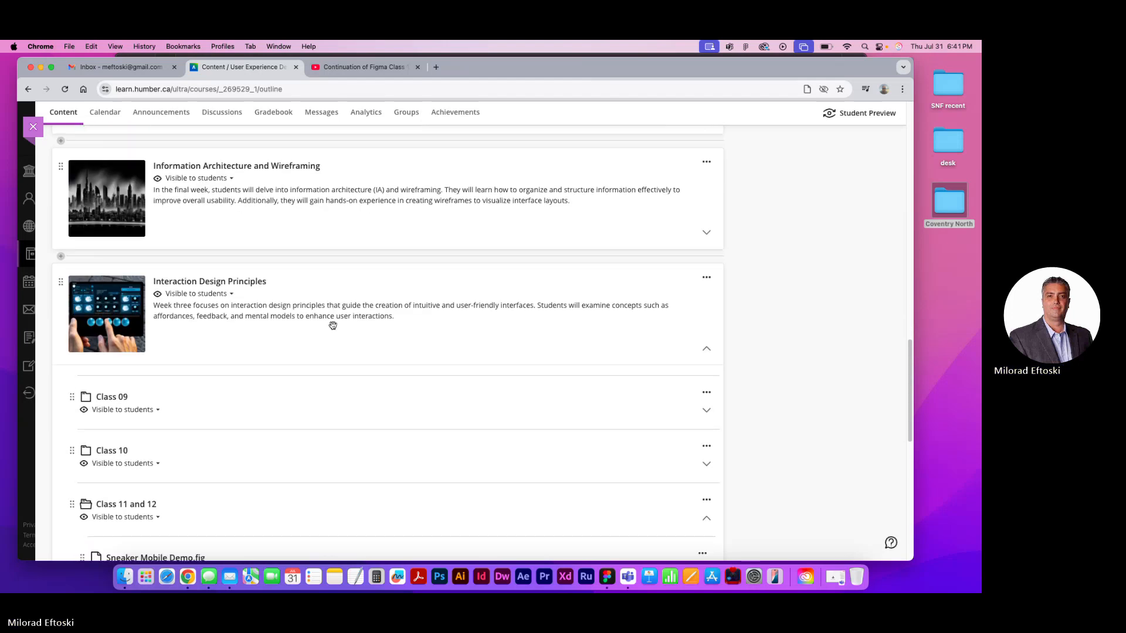
pyautogui.scroll(2, 305, 305)
pyautogui.scroll(-5, 283, 204)
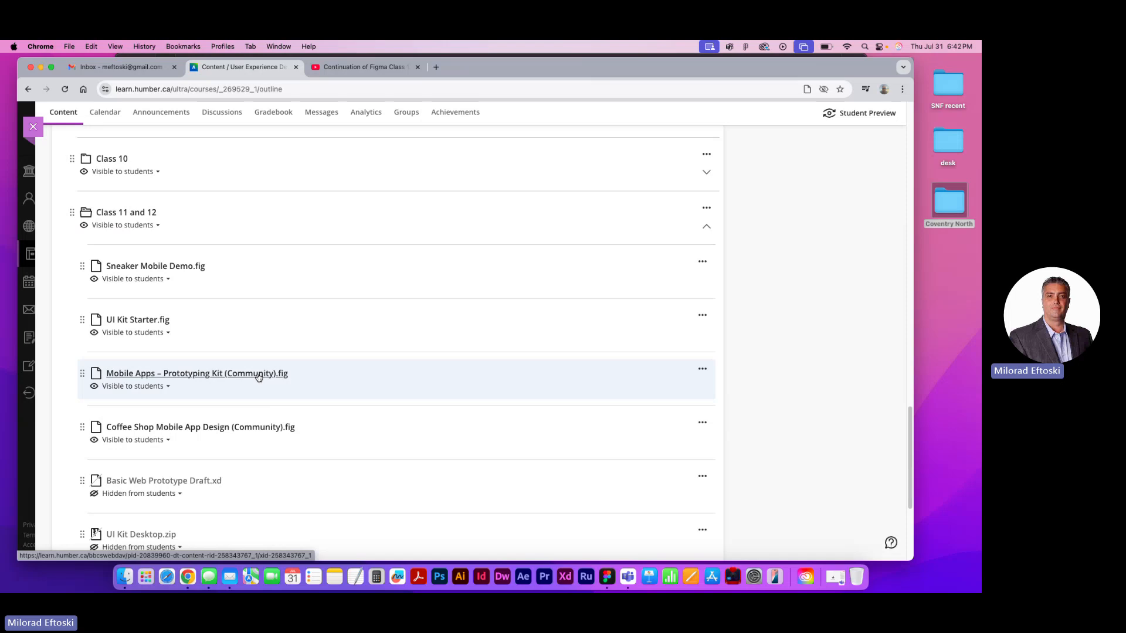
pyautogui.scroll(-2, 289, 377)
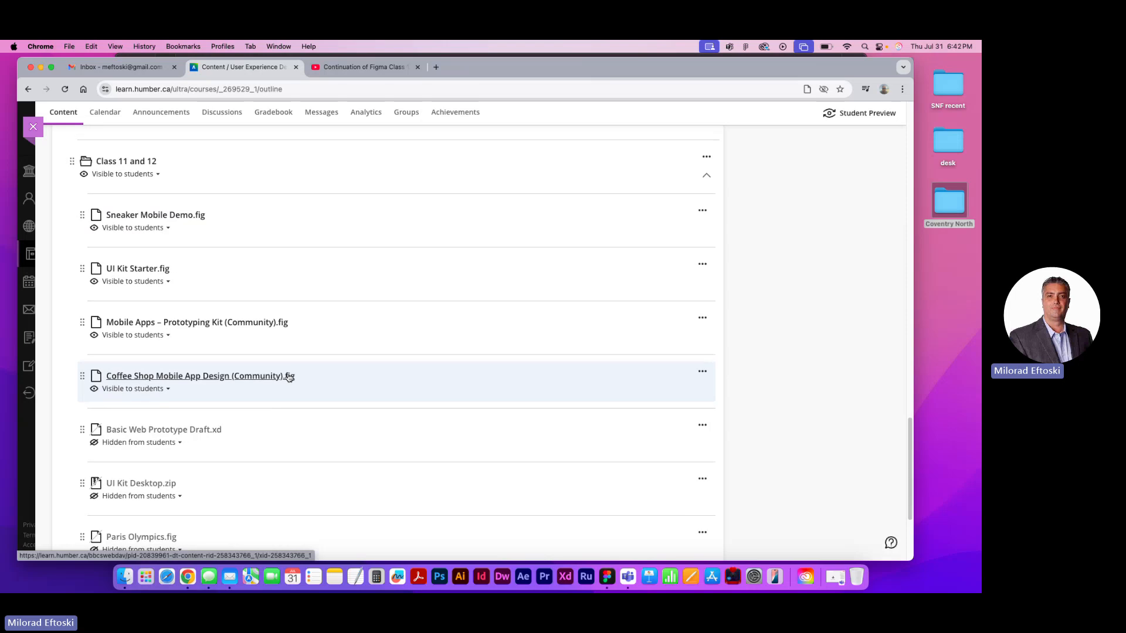
pyautogui.scroll(-2, 289, 378)
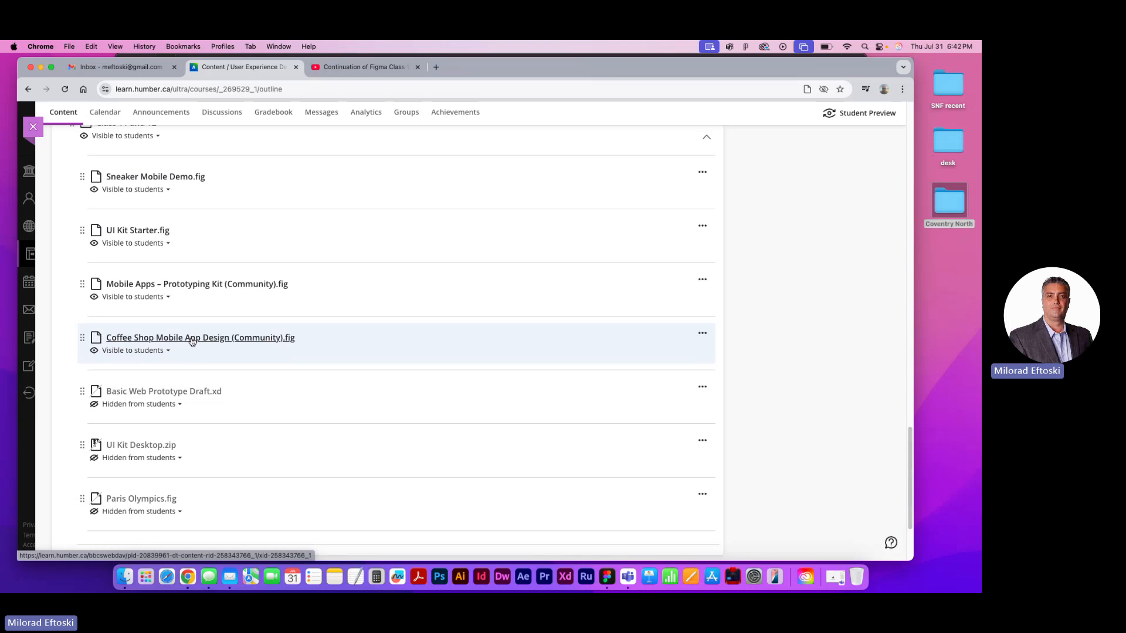
pyautogui.scroll(1, 194, 339)
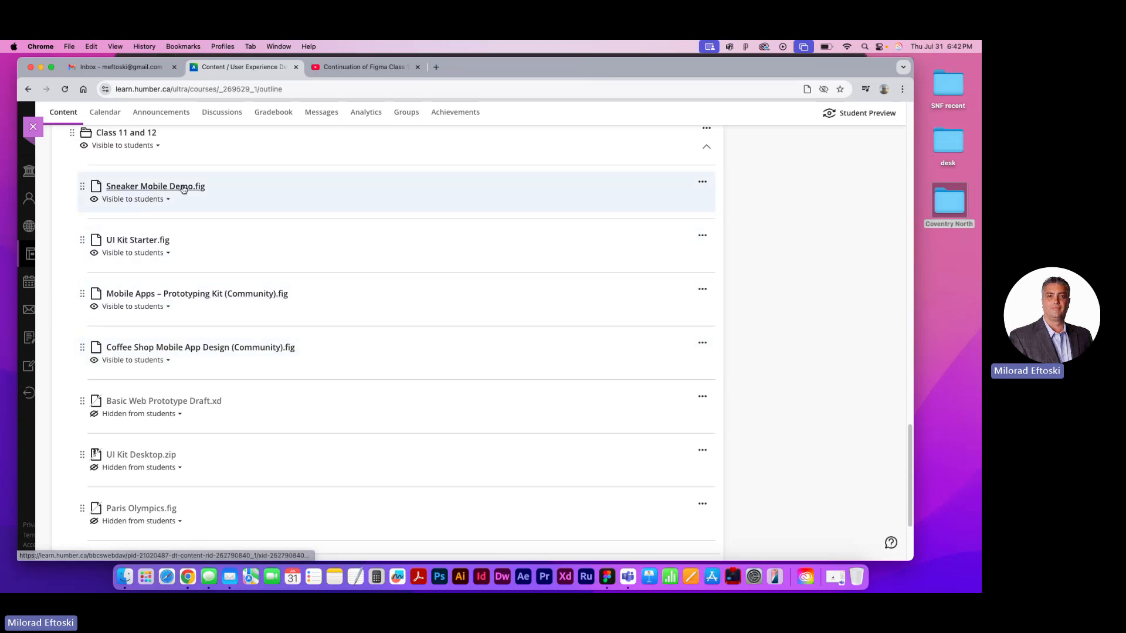
pyautogui.scroll(1, 191, 214)
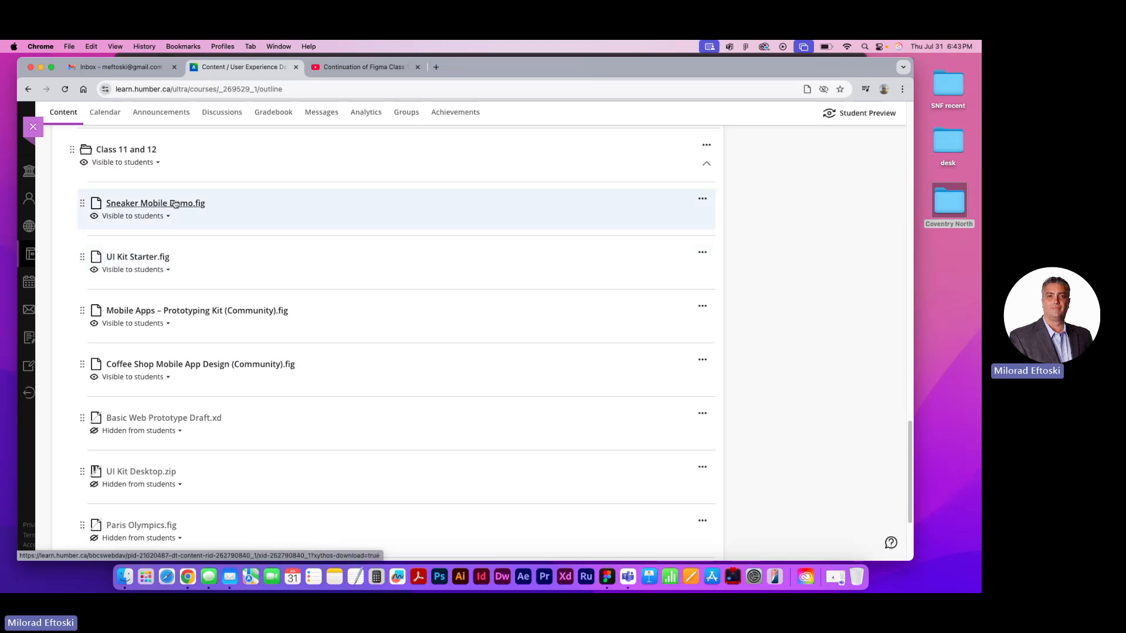
# Switch to the Class 11 Sneakers App folder in Finder and preview IMG_COLLECTION.webp
pyautogui.hotkey('ctrl', 'Right')
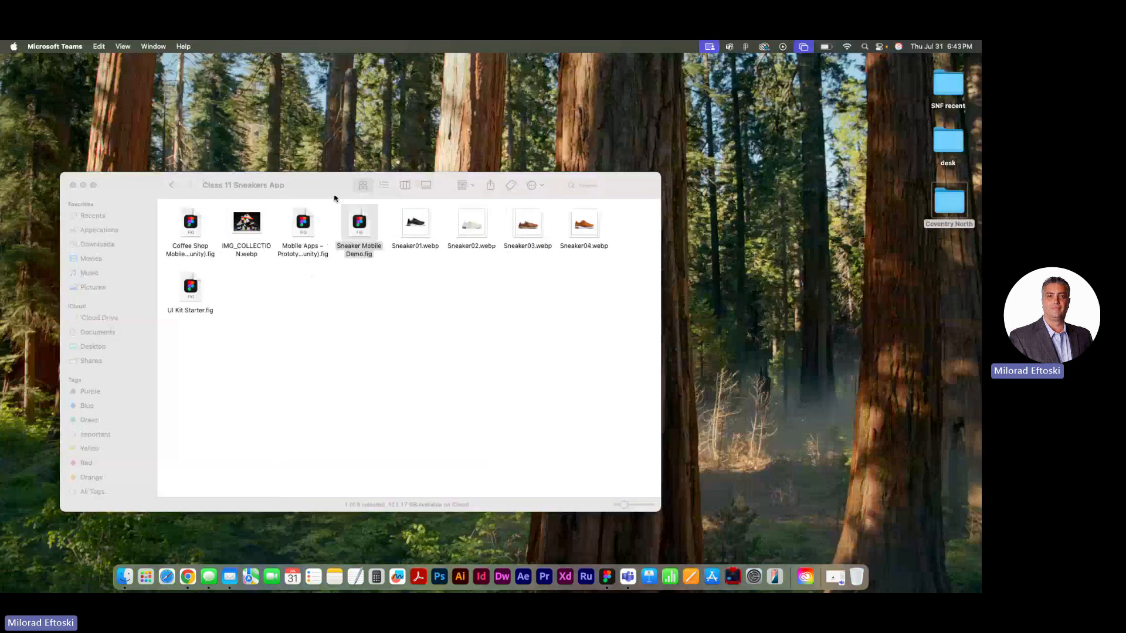
pyautogui.moveTo(311, 178); pyautogui.dragTo(359, 153)
pyautogui.click(359, 289)
pyautogui.click(292, 192)
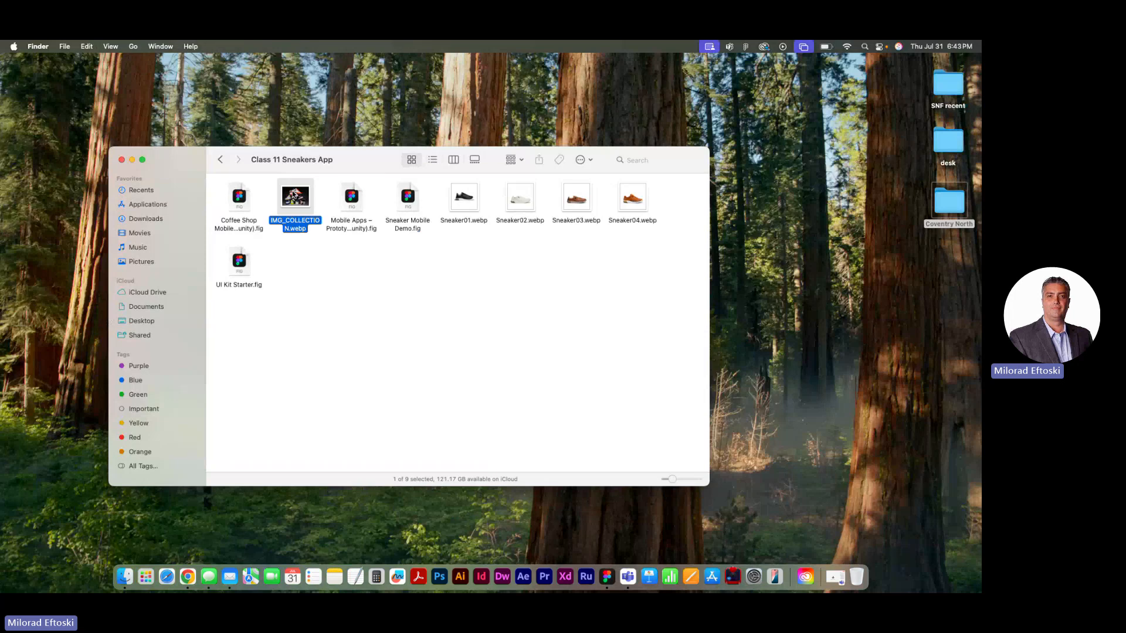
pyautogui.press('space')
# Preview the images Sneaker01.webp through Sneaker04.webp, browsing back and forth between them, and close the preview
pyautogui.press('space')
pyautogui.click(459, 202)
pyautogui.press('space')
pyautogui.press('space')
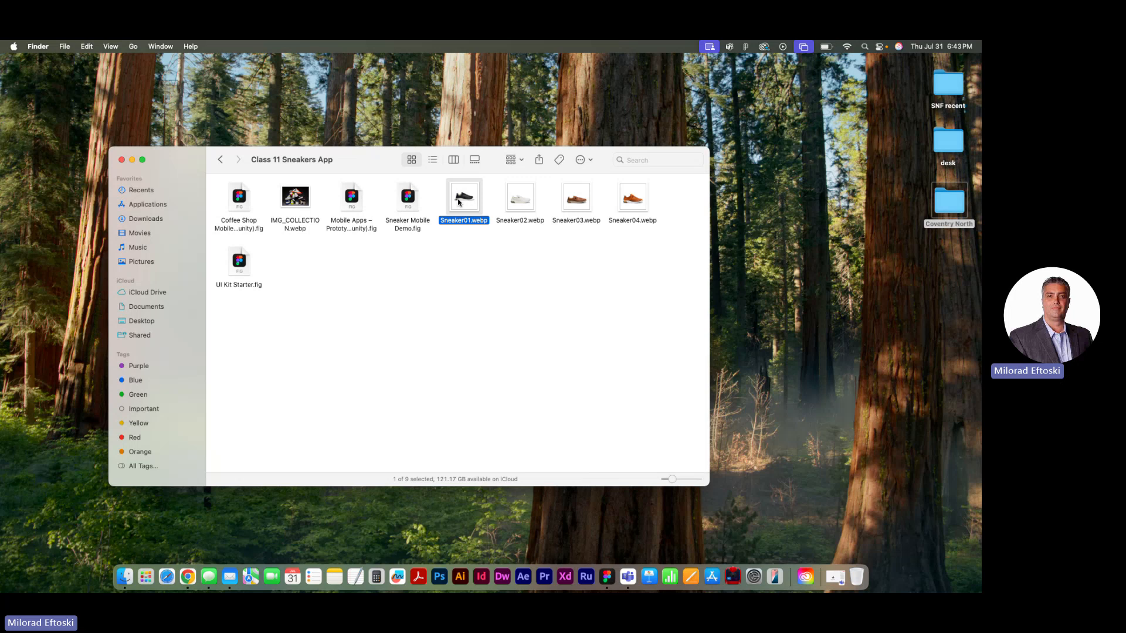
pyautogui.press('space')
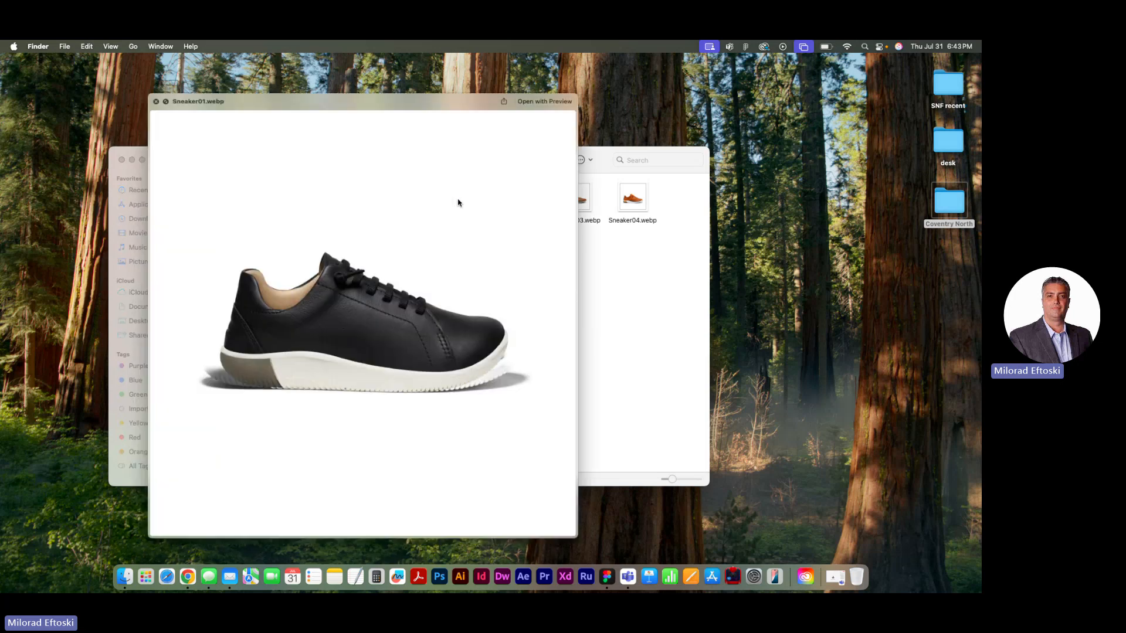
pyautogui.press('Right')
pyautogui.press('Right')
pyautogui.press('Right')
pyautogui.press('Left')
pyautogui.press('Left')
pyautogui.press('Left')
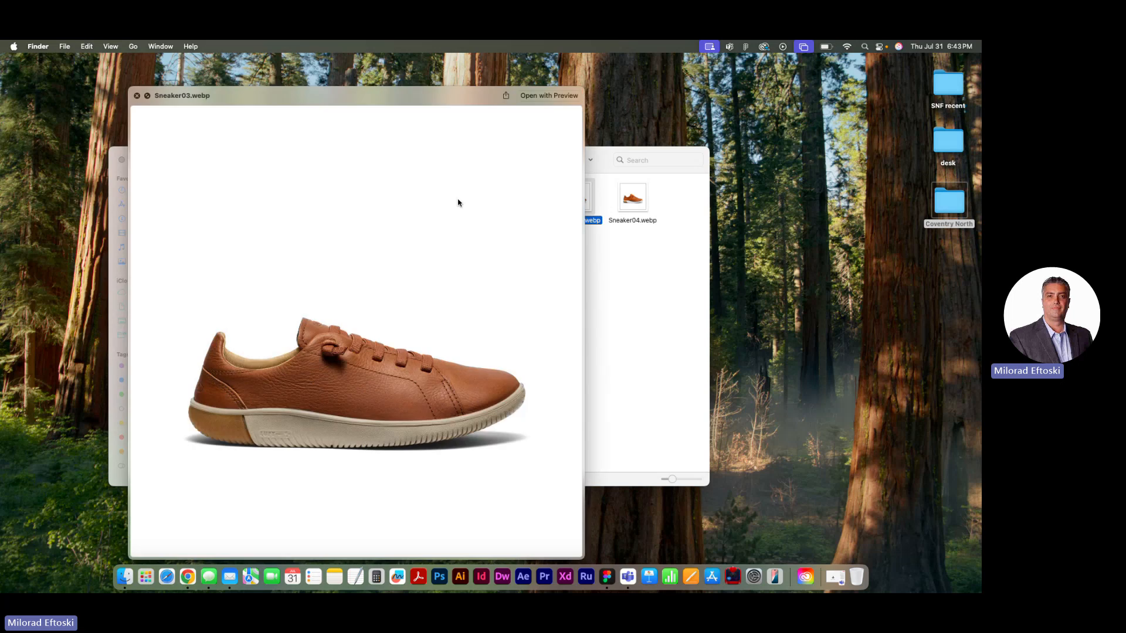
pyautogui.press('Right')
pyautogui.press('Right')
pyautogui.press('Right')
pyautogui.press('space')
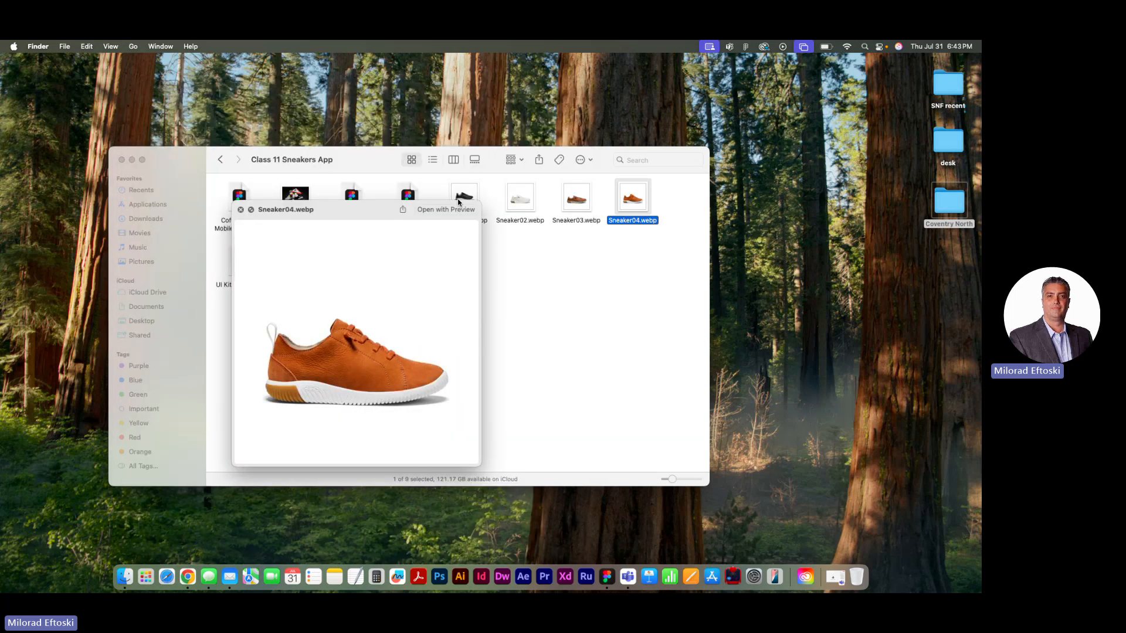
pyautogui.click(425, 300)
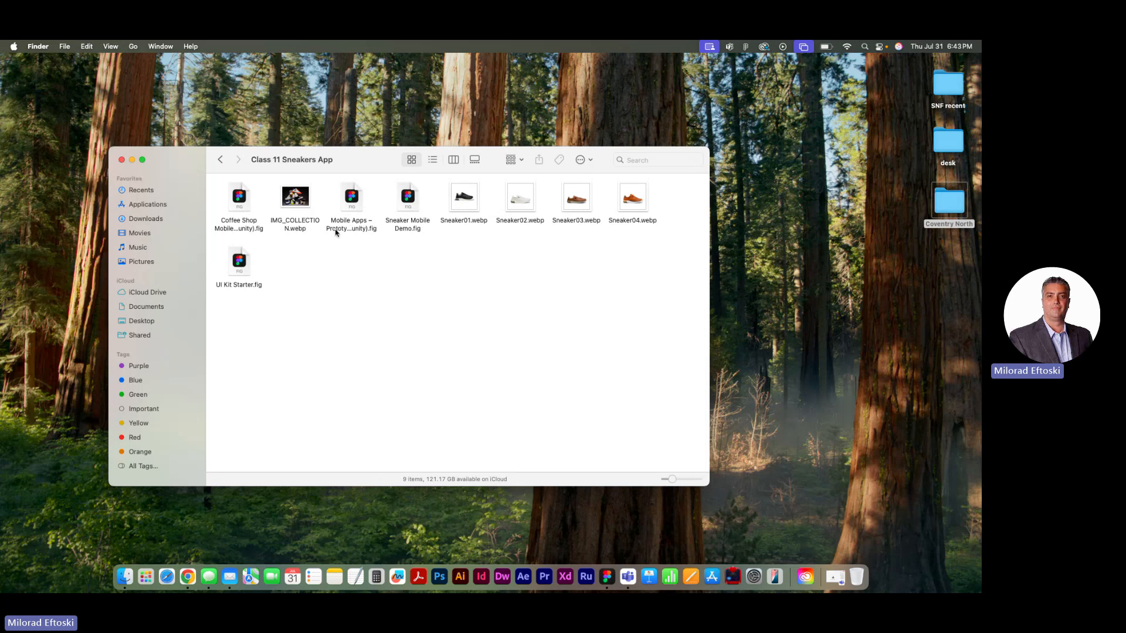
# Open UI Kit Starter.fig from the folder in Figma and dismiss the import dialog
pyautogui.click(358, 197)
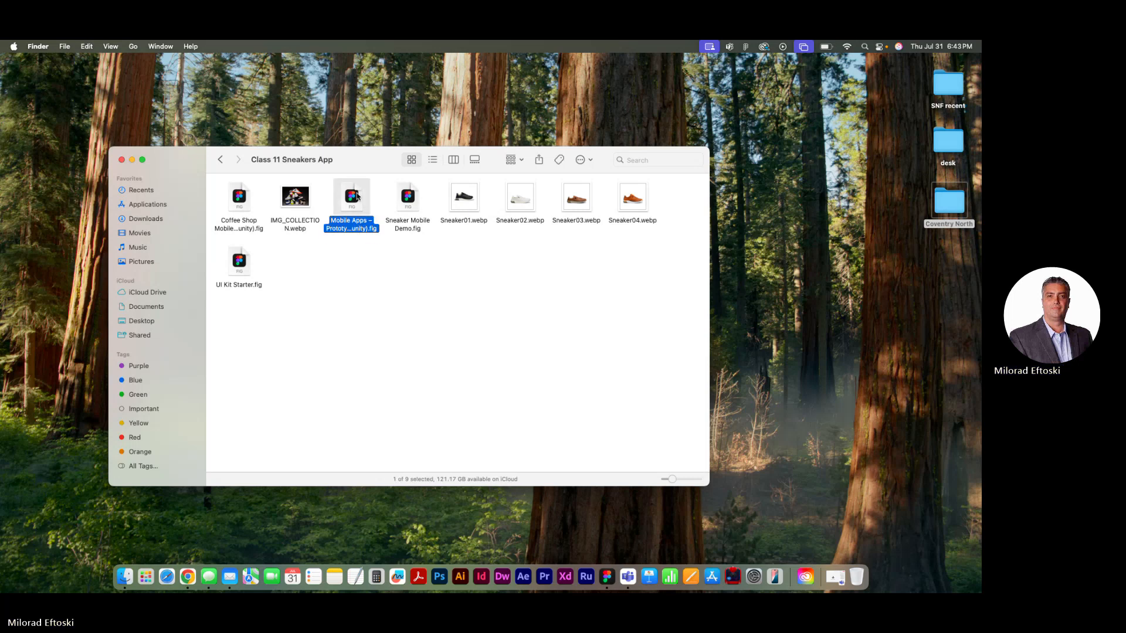
pyautogui.click(398, 254)
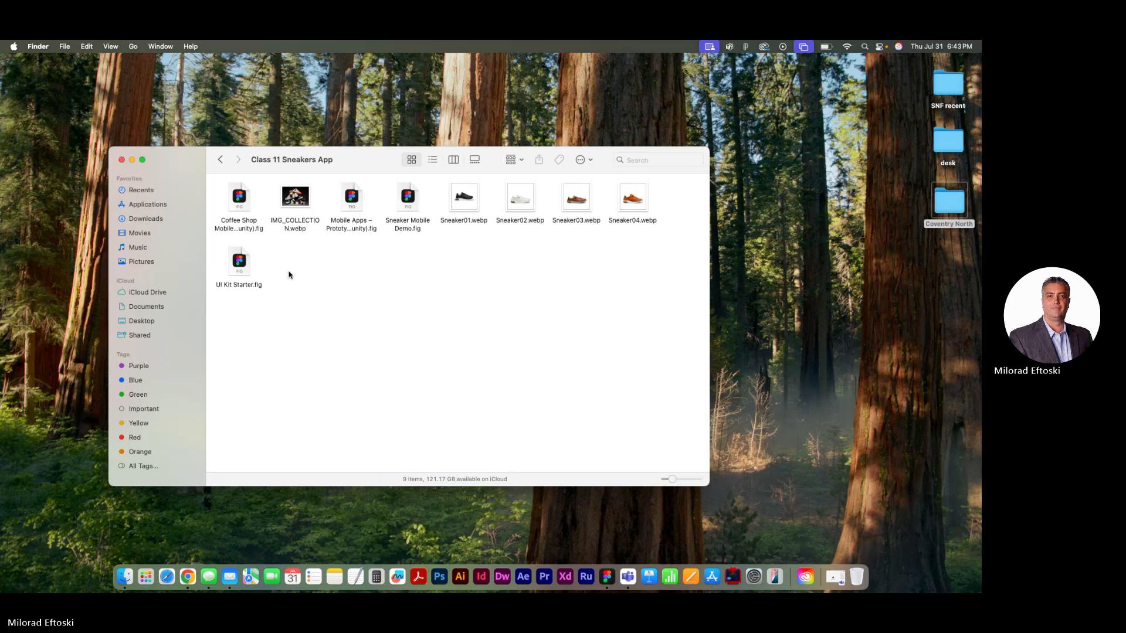
pyautogui.doubleClick(239, 263)
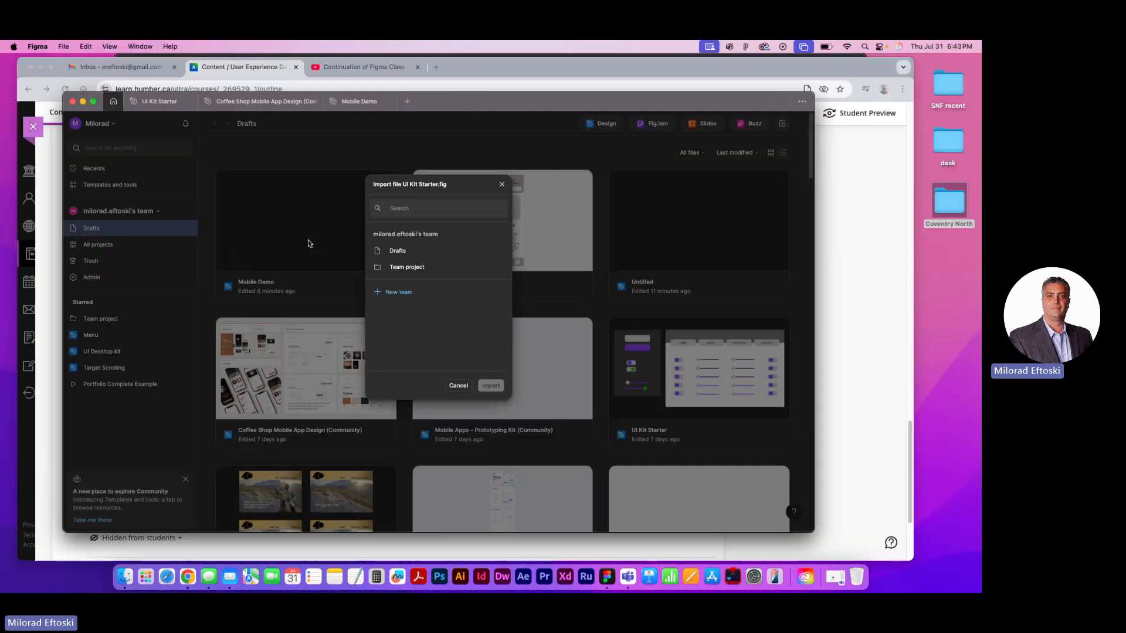
pyautogui.click(458, 386)
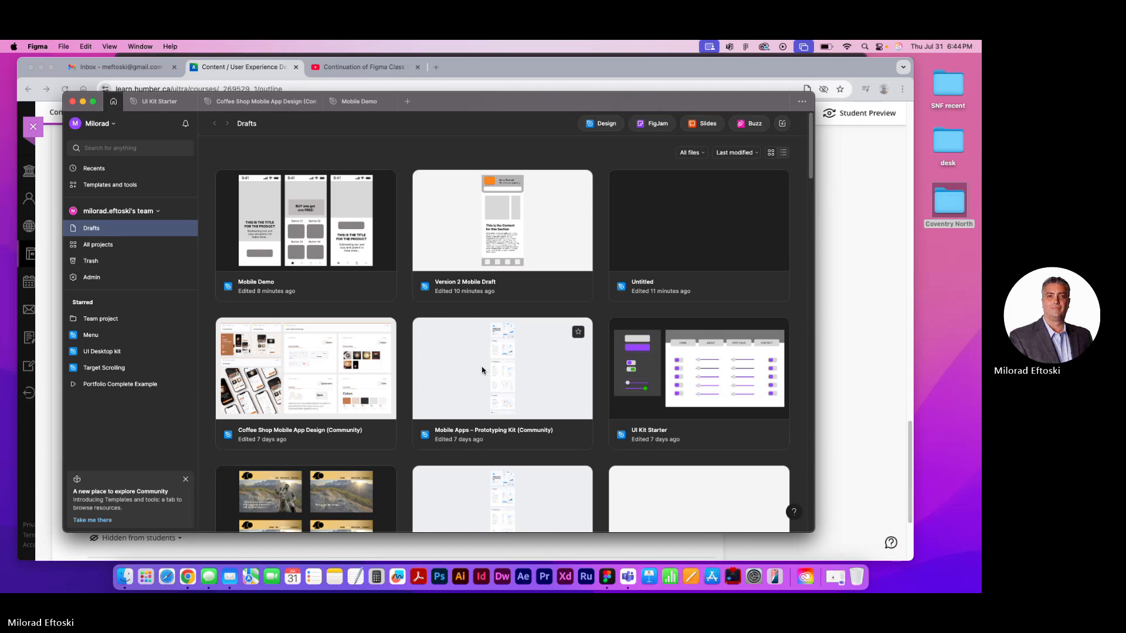
# Open the Mobile Apps – Prototyping Kit (Community) draft, look through its About page from cover to Feedback section, and close the file
pyautogui.click(454, 370)
pyautogui.doubleClick(455, 370)
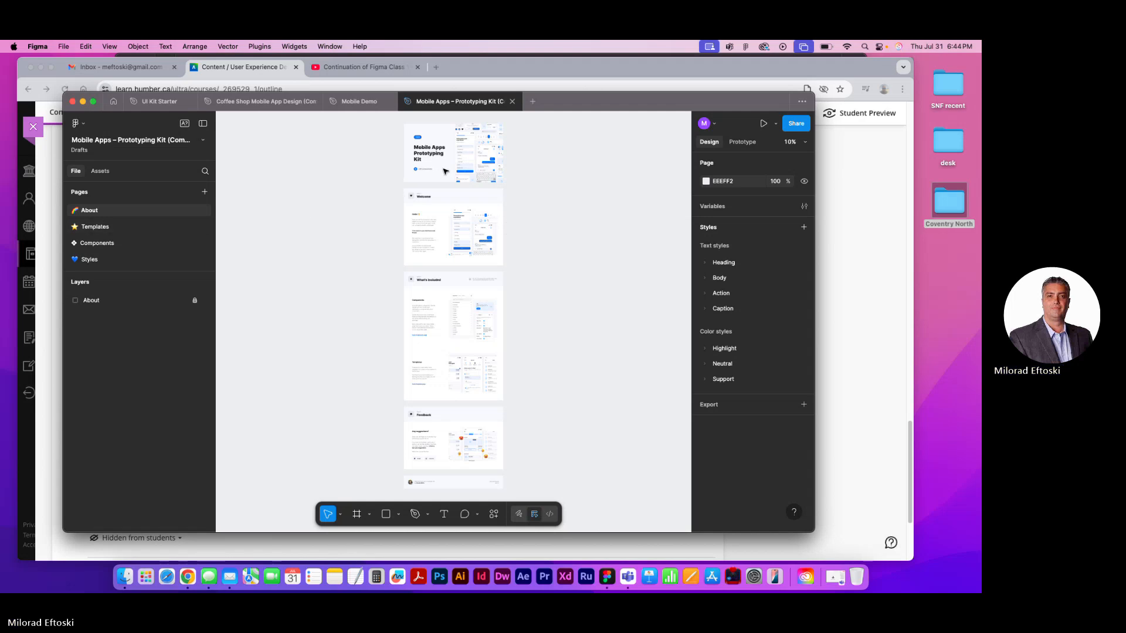
pyautogui.scroll(5, 446, 194)
pyautogui.scroll(5, 457, 234)
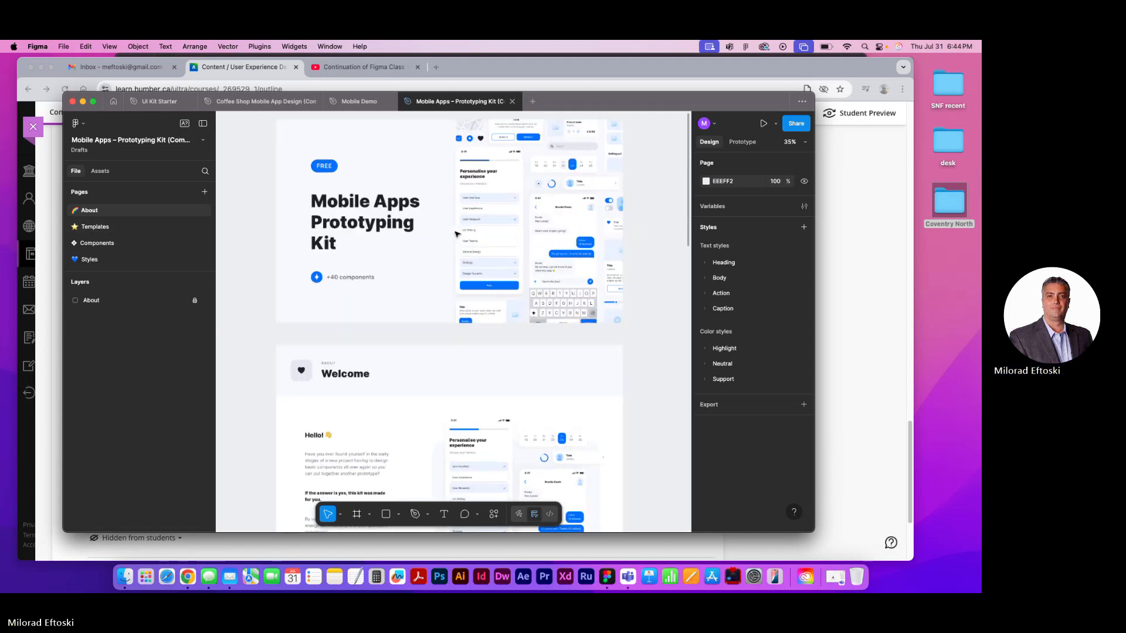
pyautogui.scroll(-10, 453, 263)
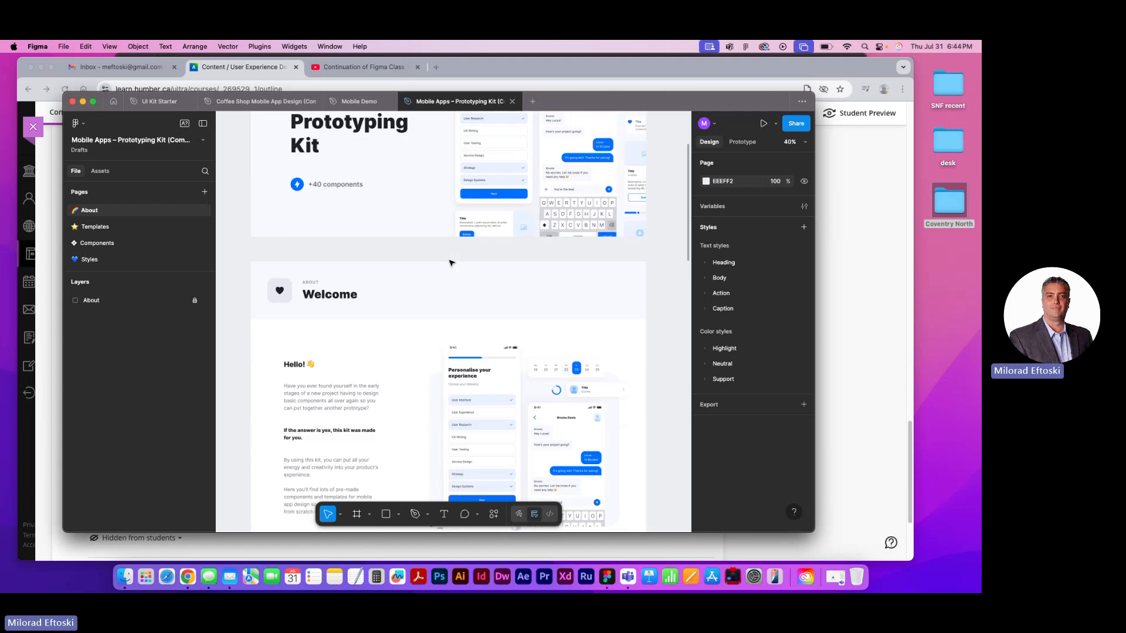
pyautogui.scroll(-20, 445, 262)
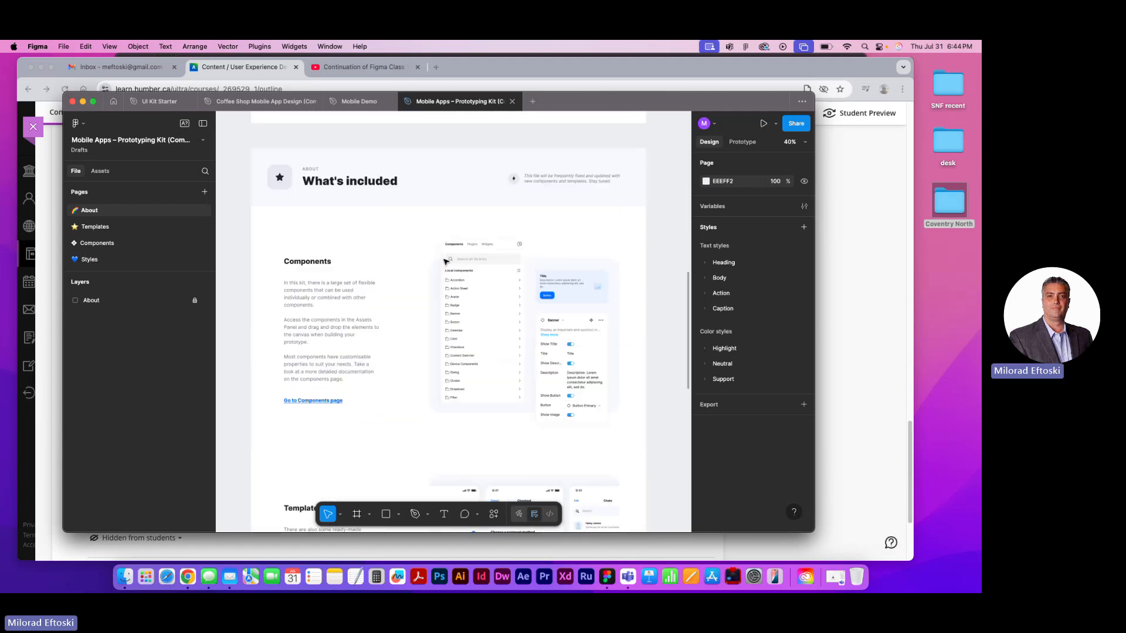
pyautogui.scroll(-15, 443, 261)
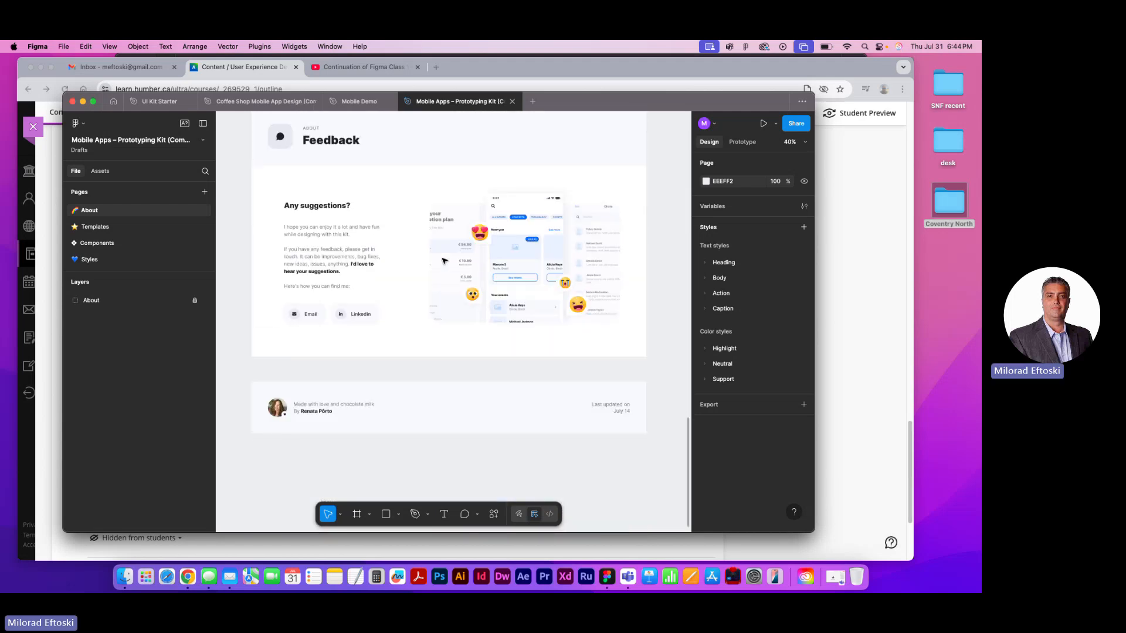
pyautogui.scroll(20, 446, 235)
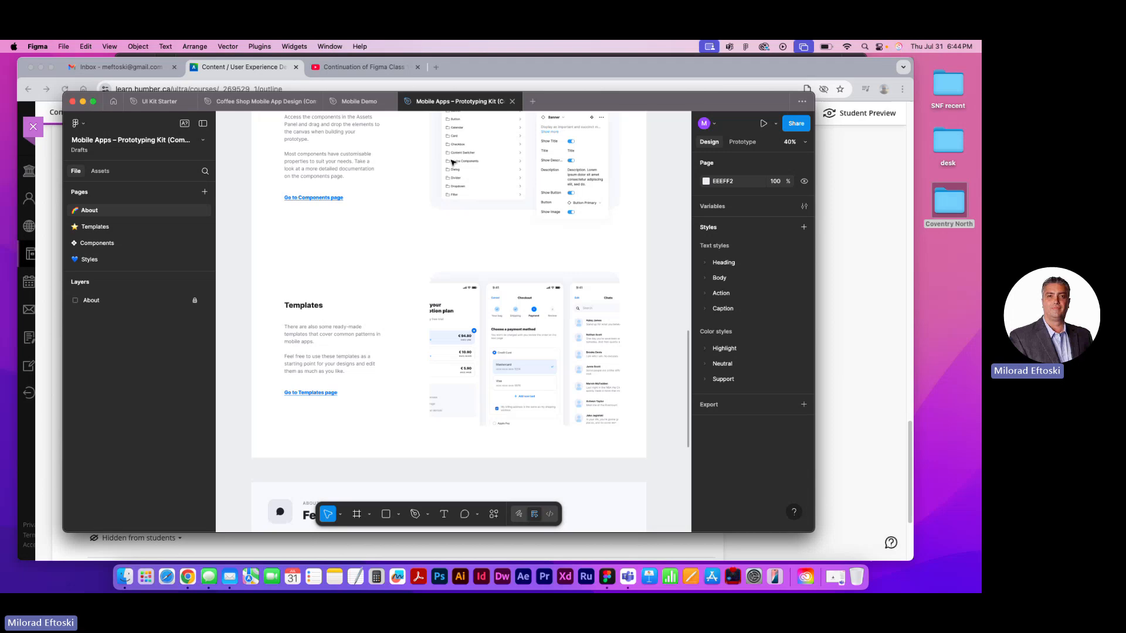
pyautogui.click(512, 102)
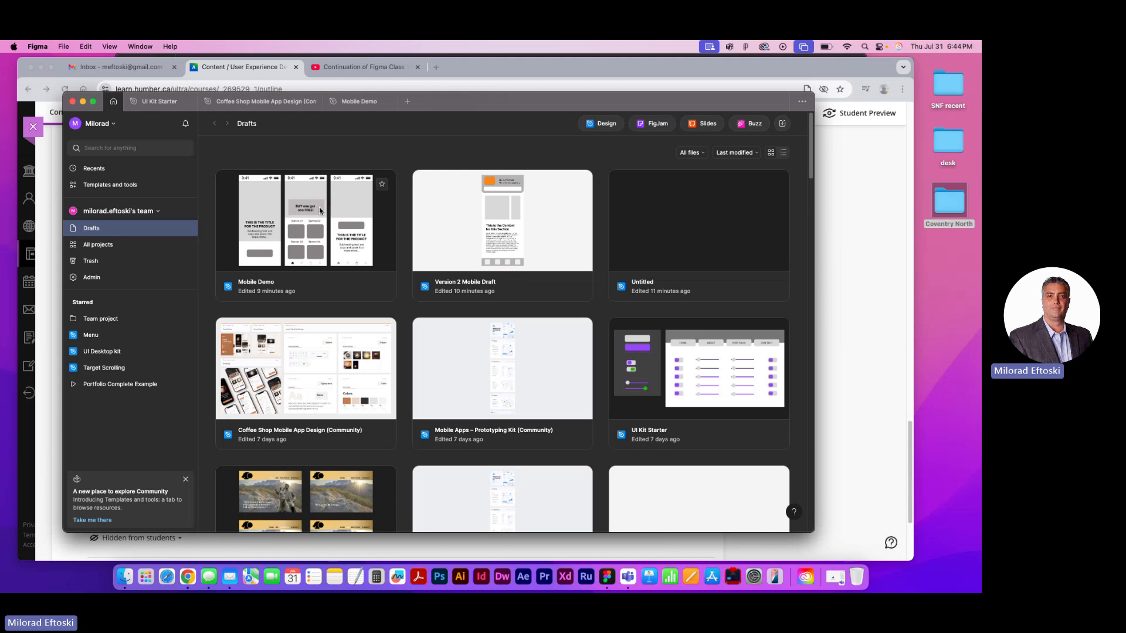
# Open the UI Kit Starter draft and reposition and widen the window to show more of Frame 1
pyautogui.doubleClick(652, 383)
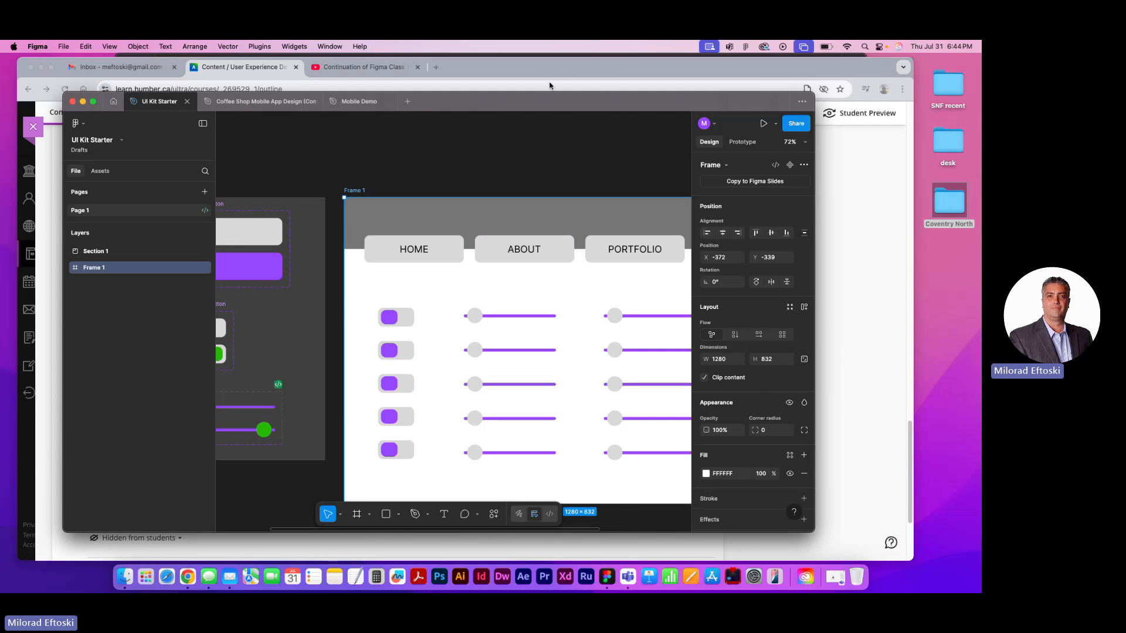
pyautogui.moveTo(561, 101); pyautogui.dragTo(519, 81)
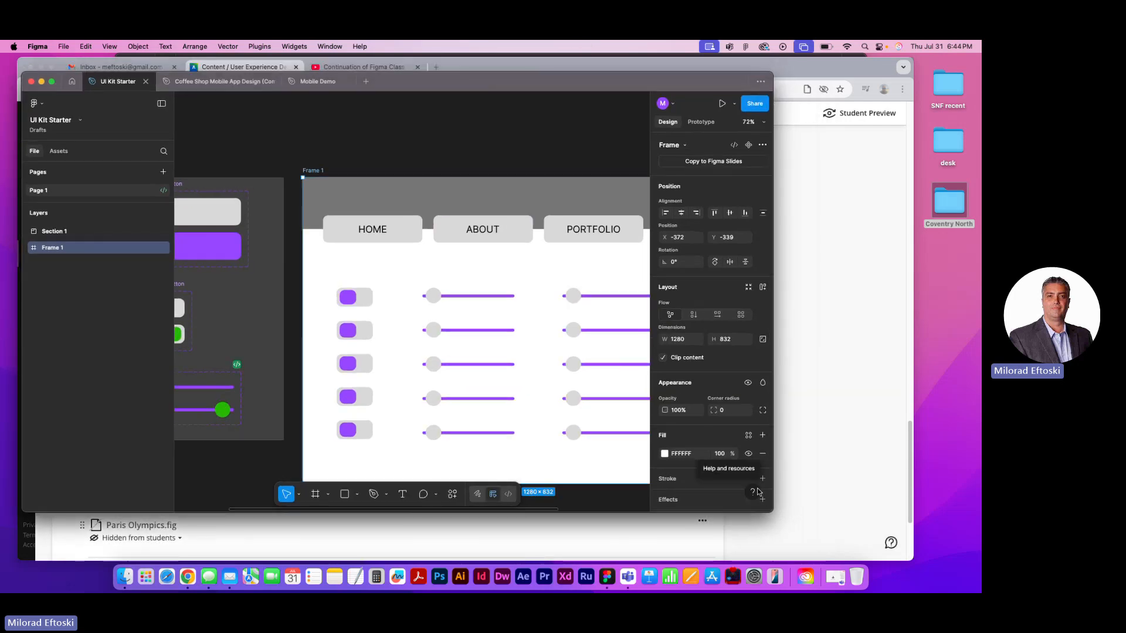
pyautogui.moveTo(771, 512); pyautogui.dragTo(887, 520)
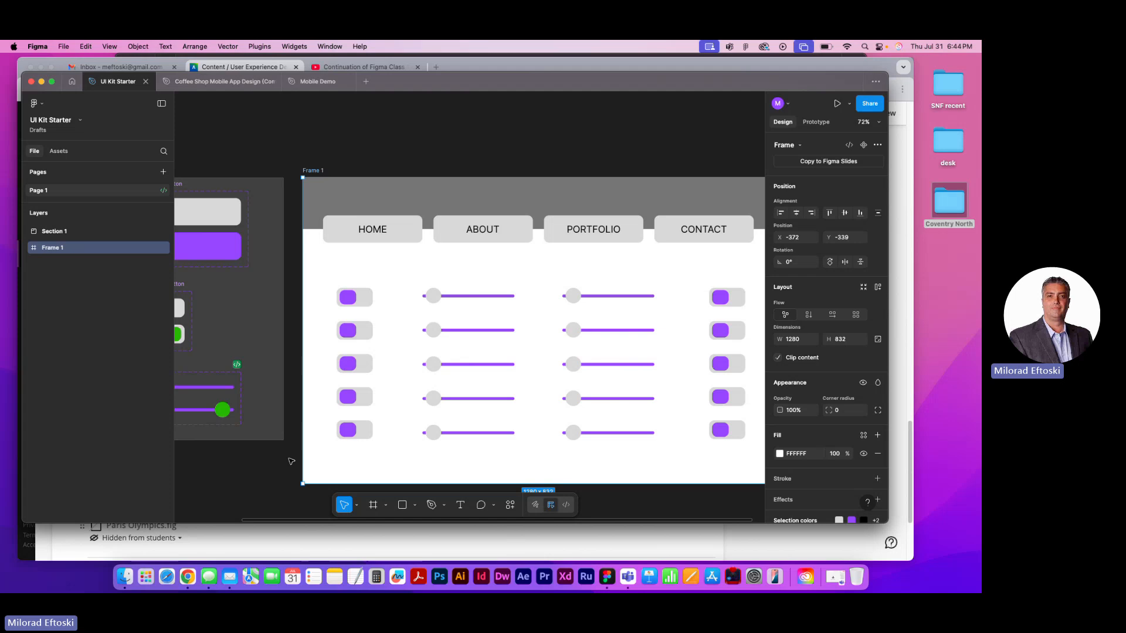
pyautogui.click(189, 577)
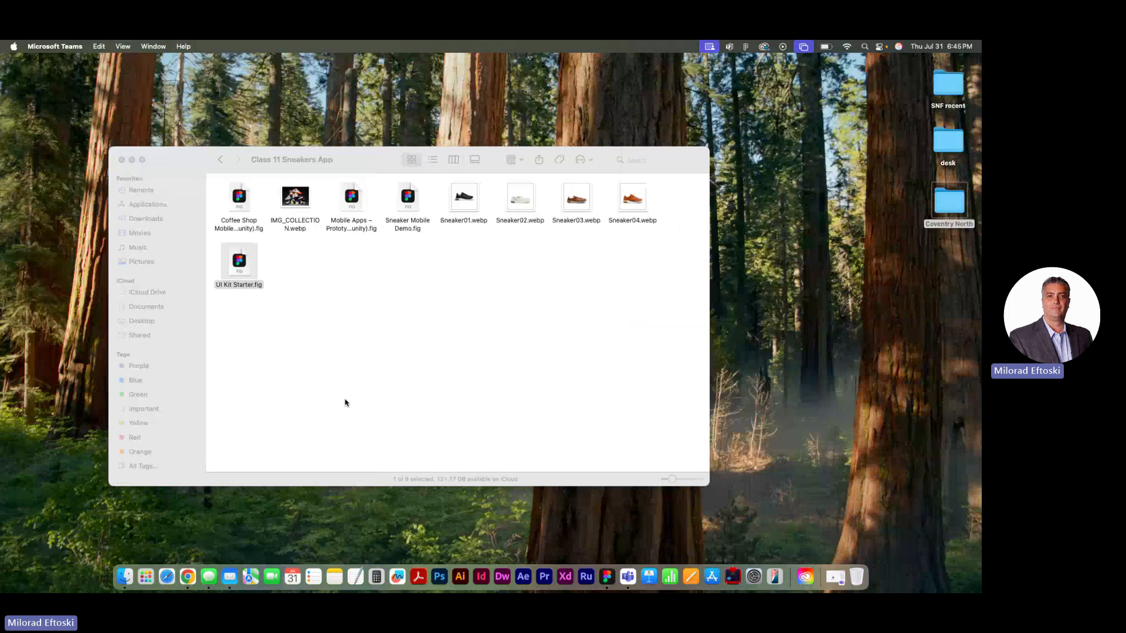
pyautogui.click(603, 582)
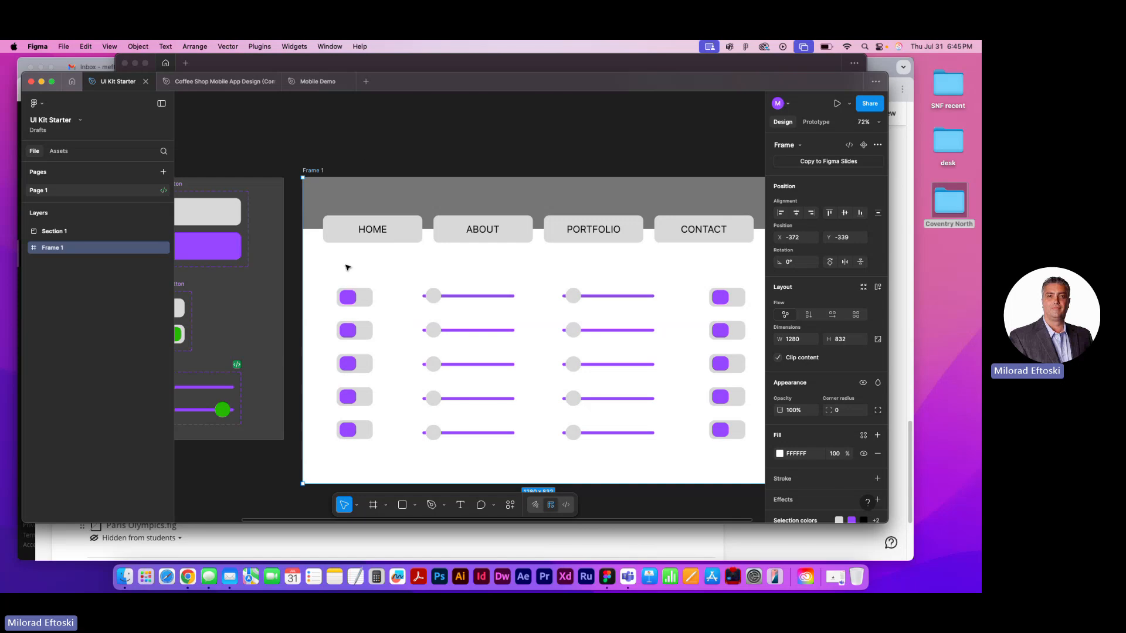
# Present the UI Kit Starter prototype and test the first three switches in the first column and the first and third sliders beside them
pyautogui.click(354, 305)
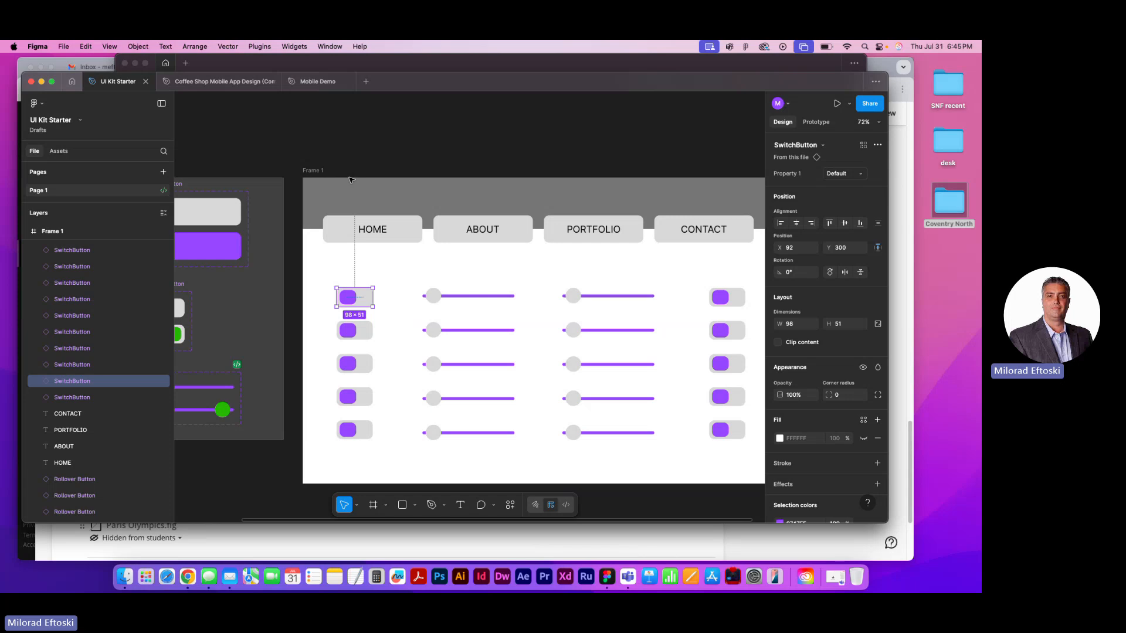
pyautogui.click(837, 104)
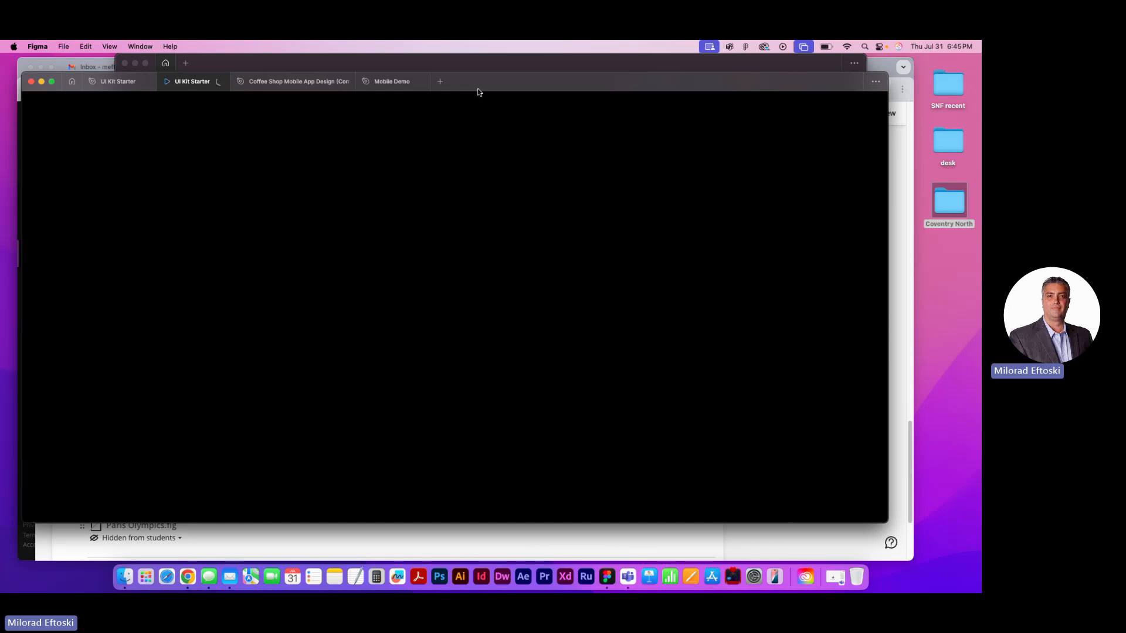
pyautogui.click(264, 259)
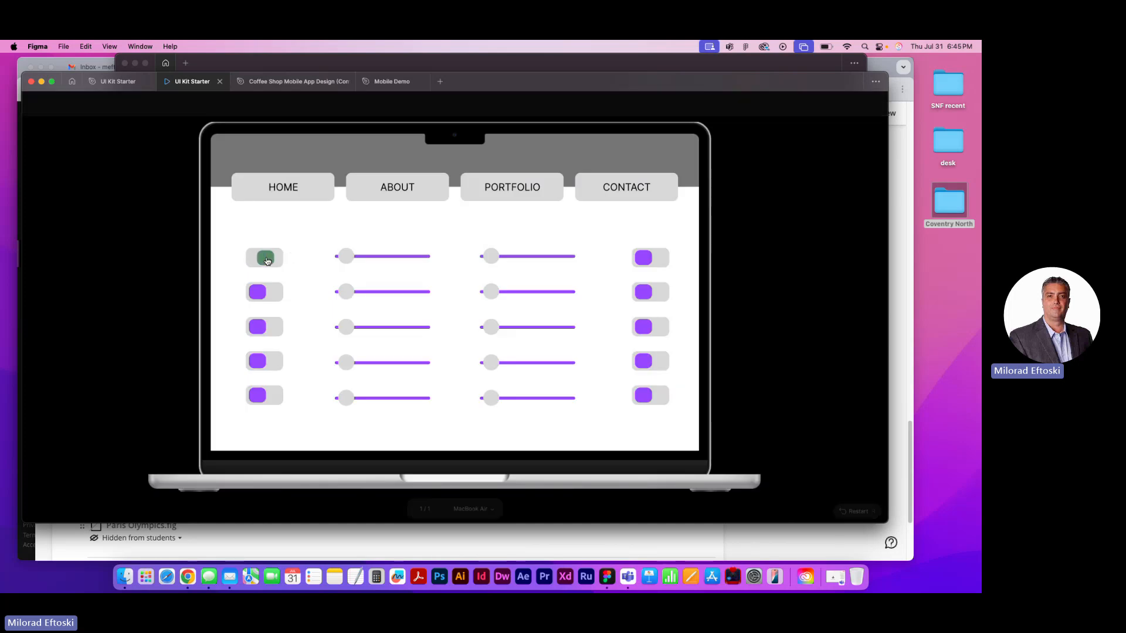
pyautogui.click(261, 290)
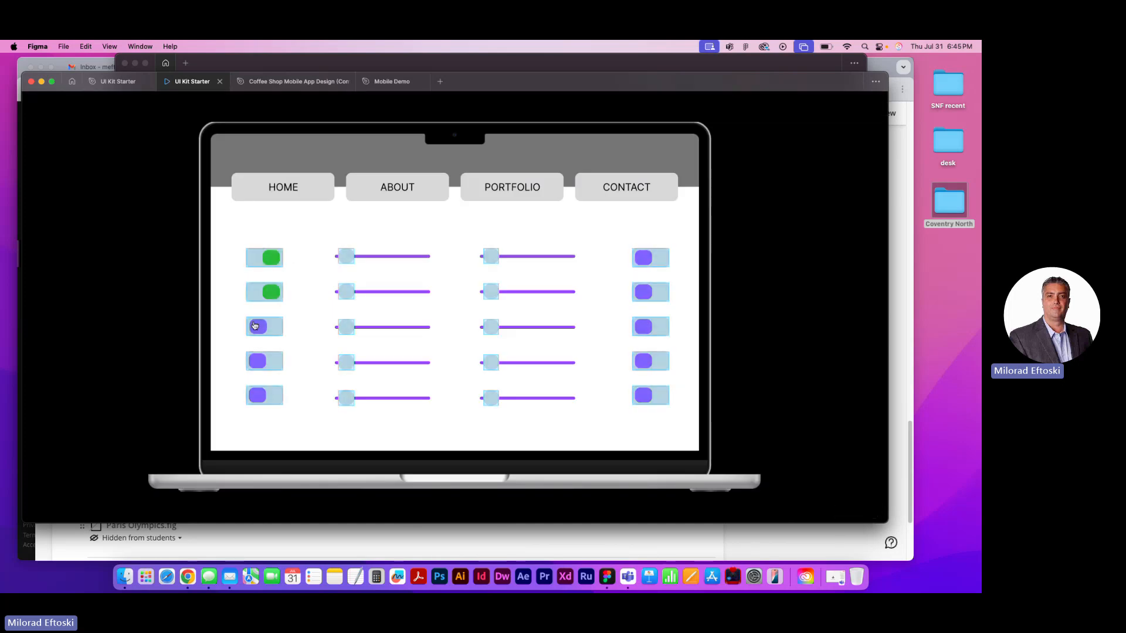
pyautogui.click(265, 327)
pyautogui.click(271, 327)
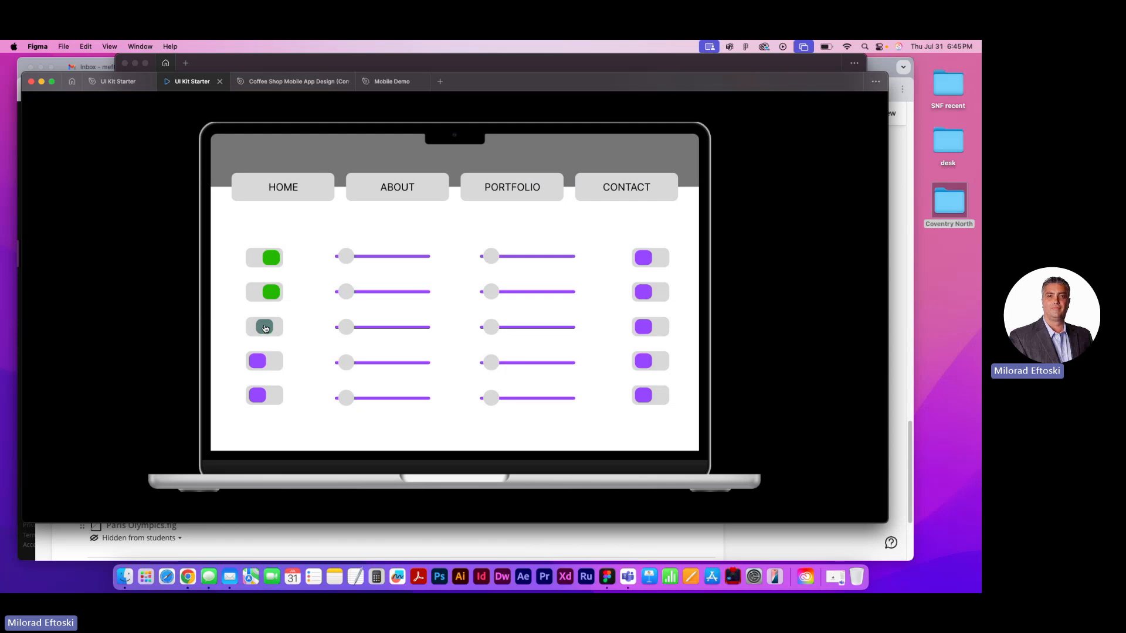
pyautogui.click(345, 326)
pyautogui.click(348, 256)
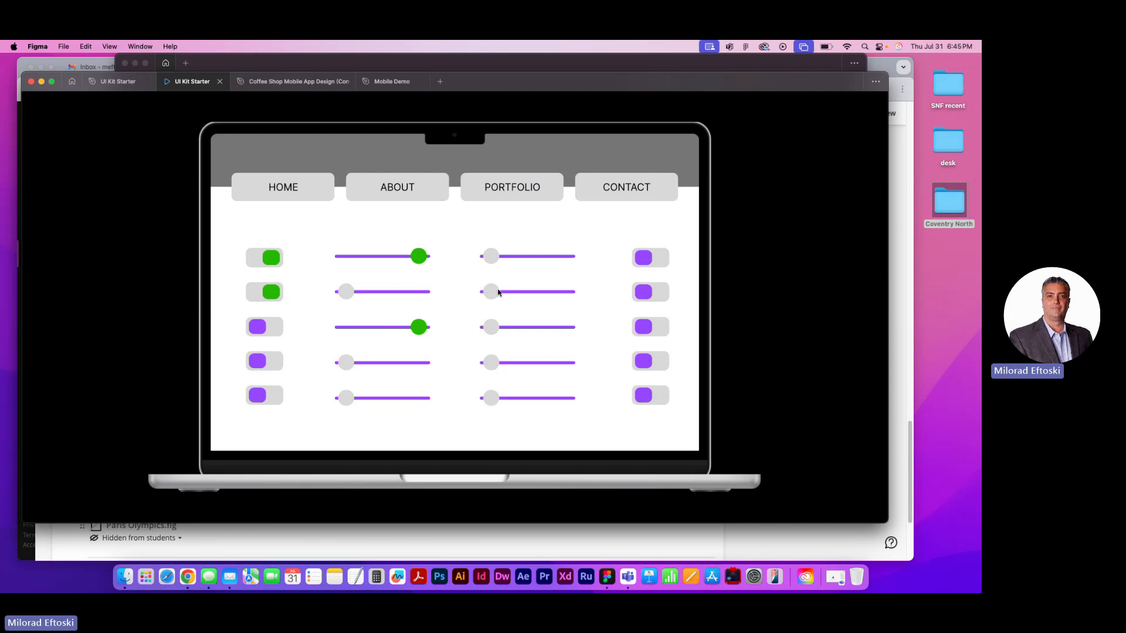
# Test the second slider in the third column of the prototype, and close both the prototype and the UI Kit Starter file
pyautogui.moveTo(498, 292); pyautogui.dragTo(557, 291)
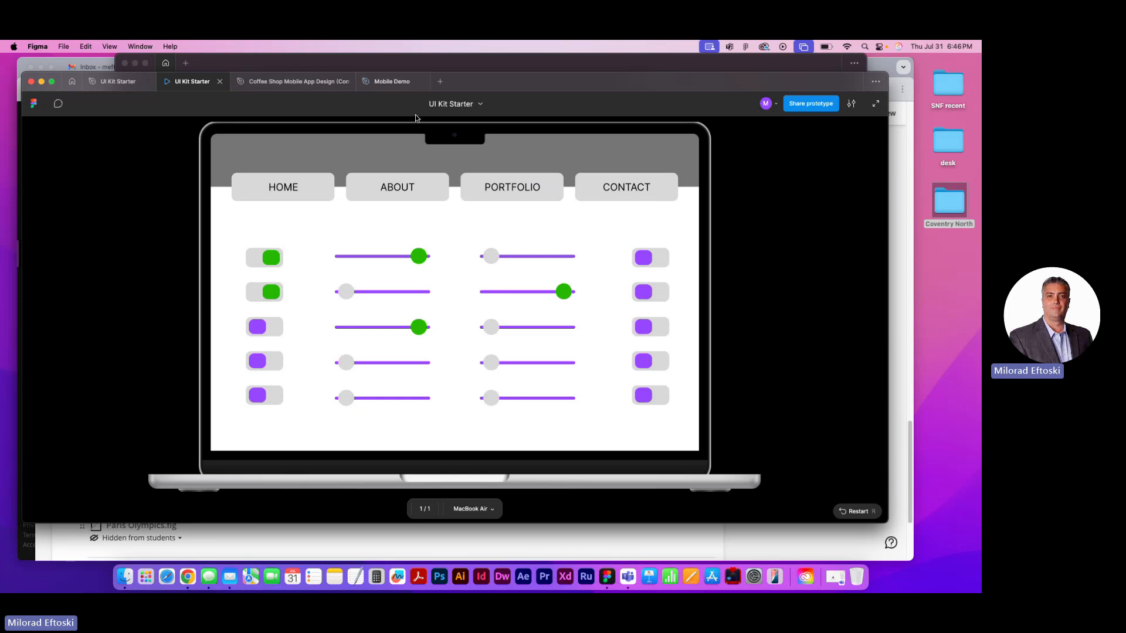
pyautogui.click(219, 82)
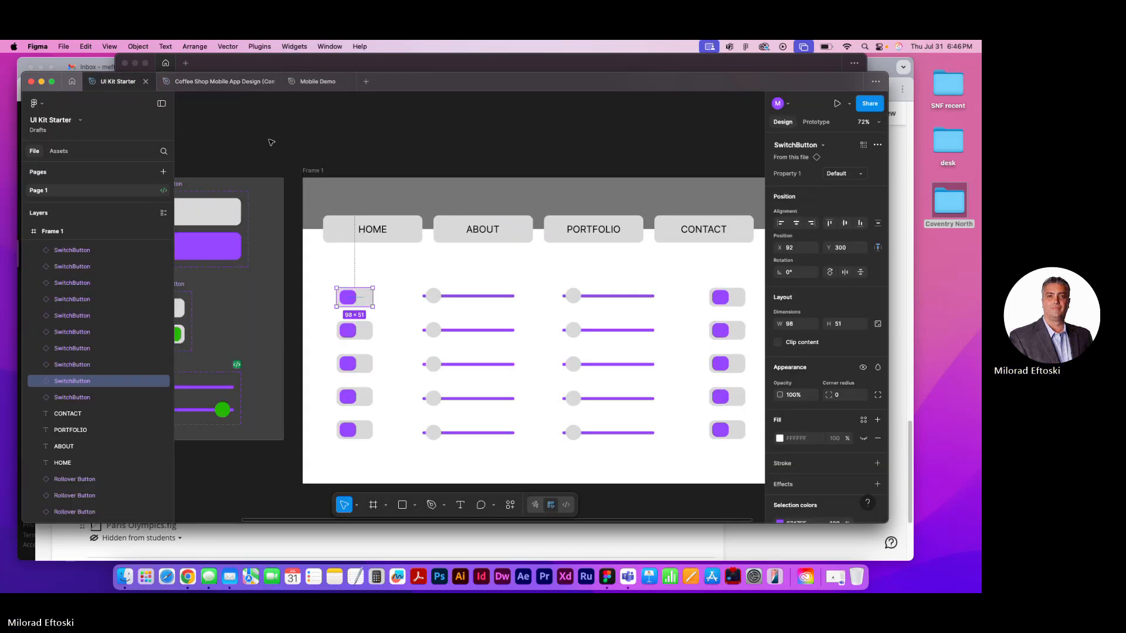
pyautogui.click(223, 84)
pyautogui.click(138, 82)
pyautogui.click(146, 82)
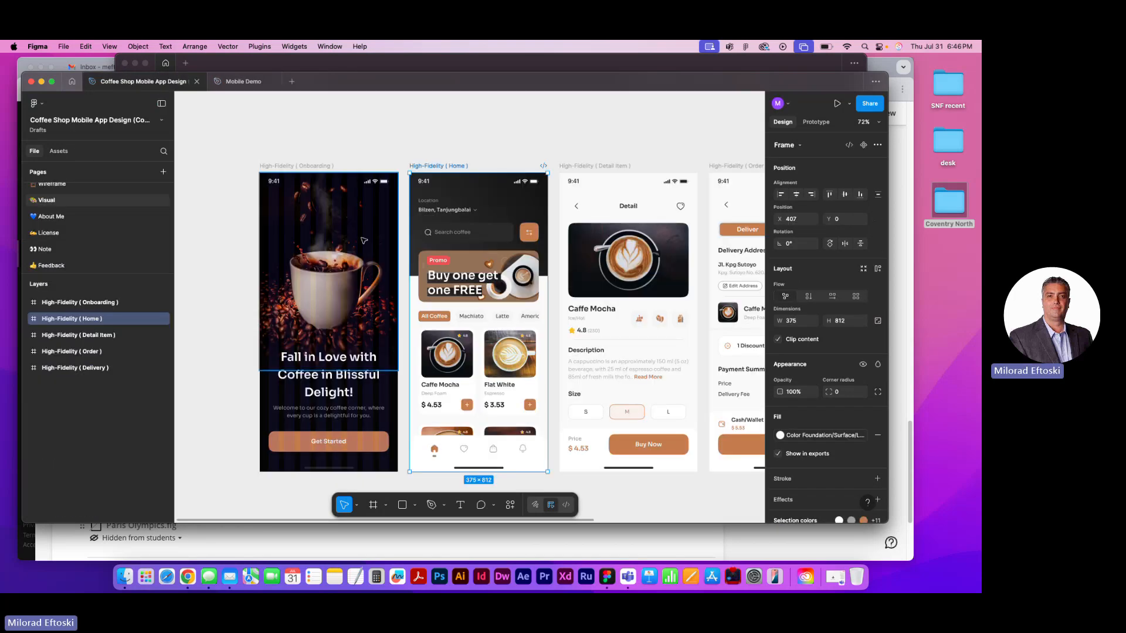
# Look through the Coffee Shop kit's high-fidelity screens, its Thumbnail page and the icons and images on its Asset page
pyautogui.hscroll(1, 363, 237)
pyautogui.scroll(-1, 362, 237)
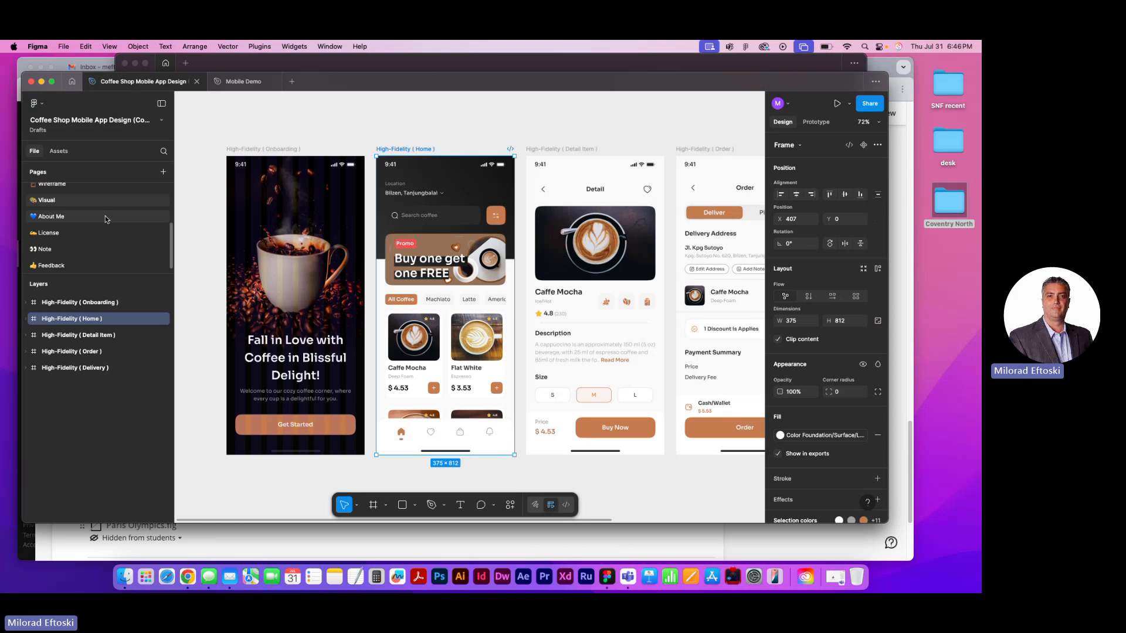
pyautogui.scroll(3, 73, 207)
pyautogui.click(69, 208)
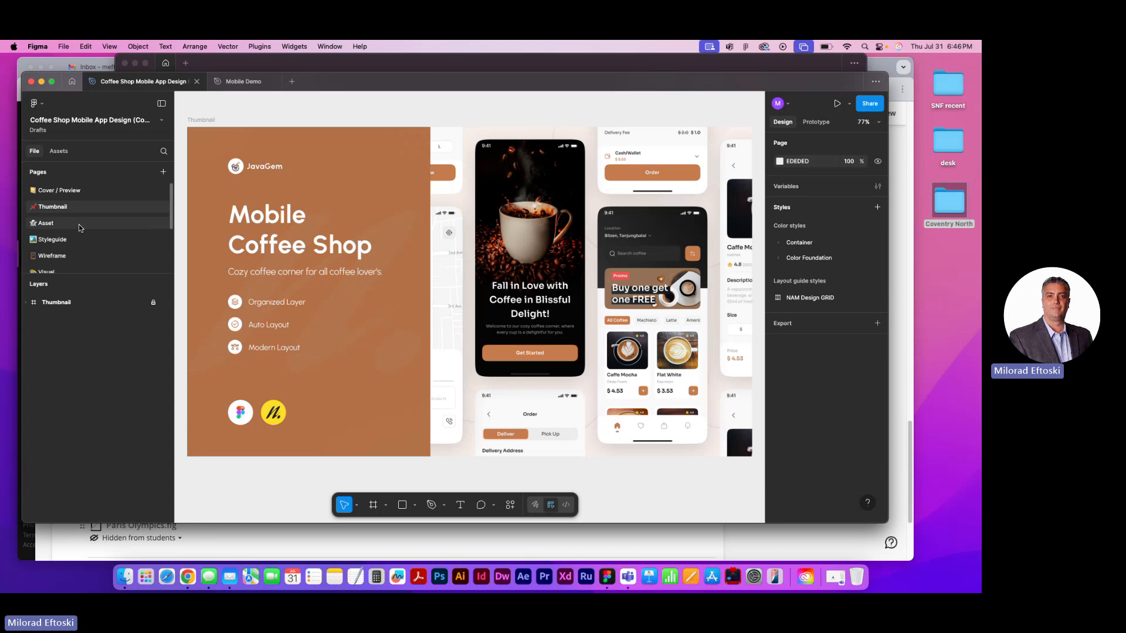
pyautogui.click(75, 226)
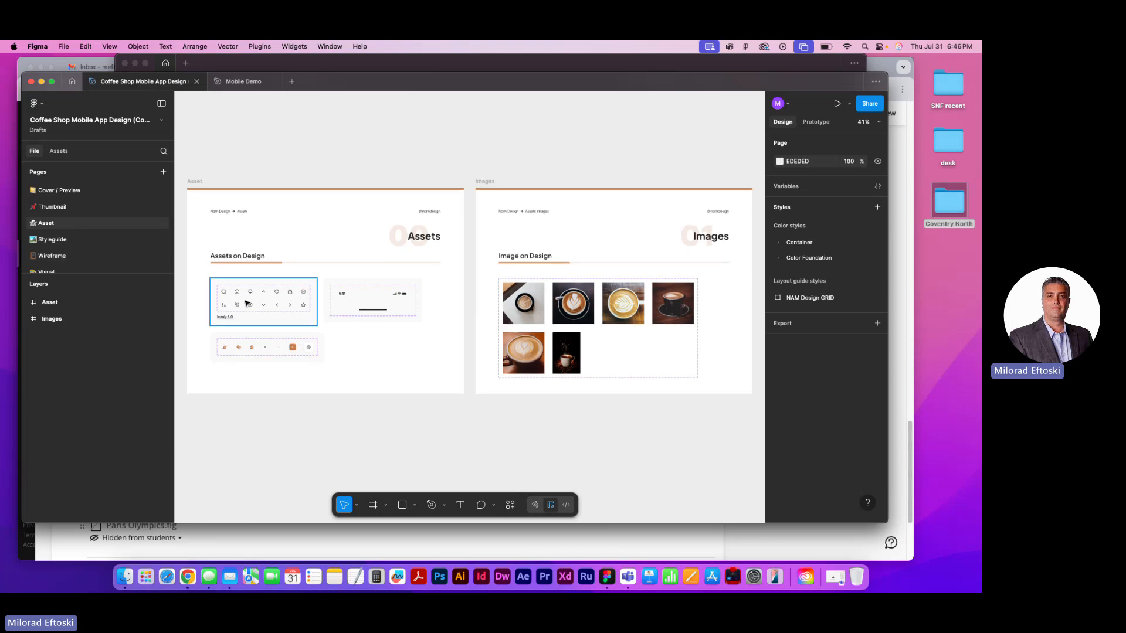
pyautogui.hscroll(5, 265, 298)
pyautogui.hscroll(-10, 264, 299)
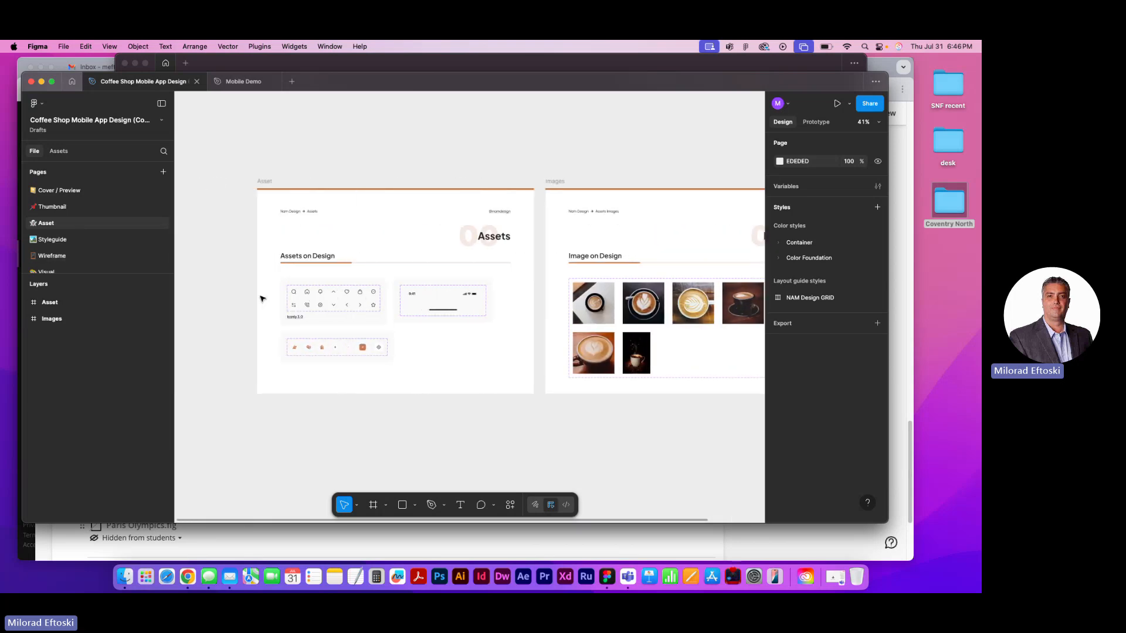
# Examine the Typography and Color frames on the Coffee Shop kit's Styleguide page and return to the Asset page
pyautogui.click(40, 241)
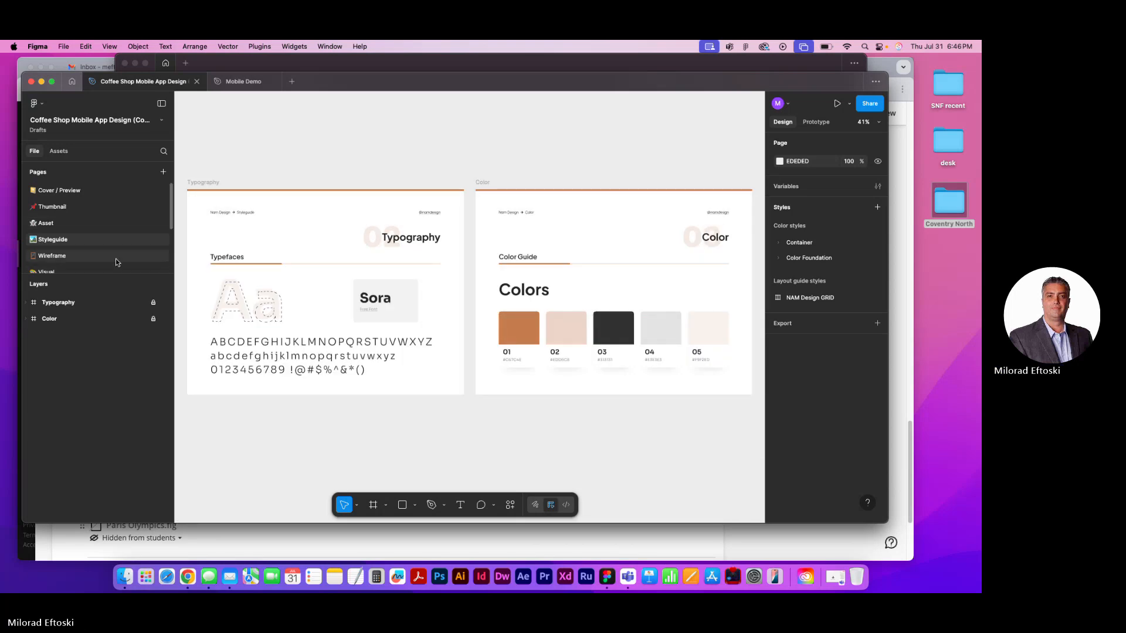
pyautogui.hscroll(5, 333, 273)
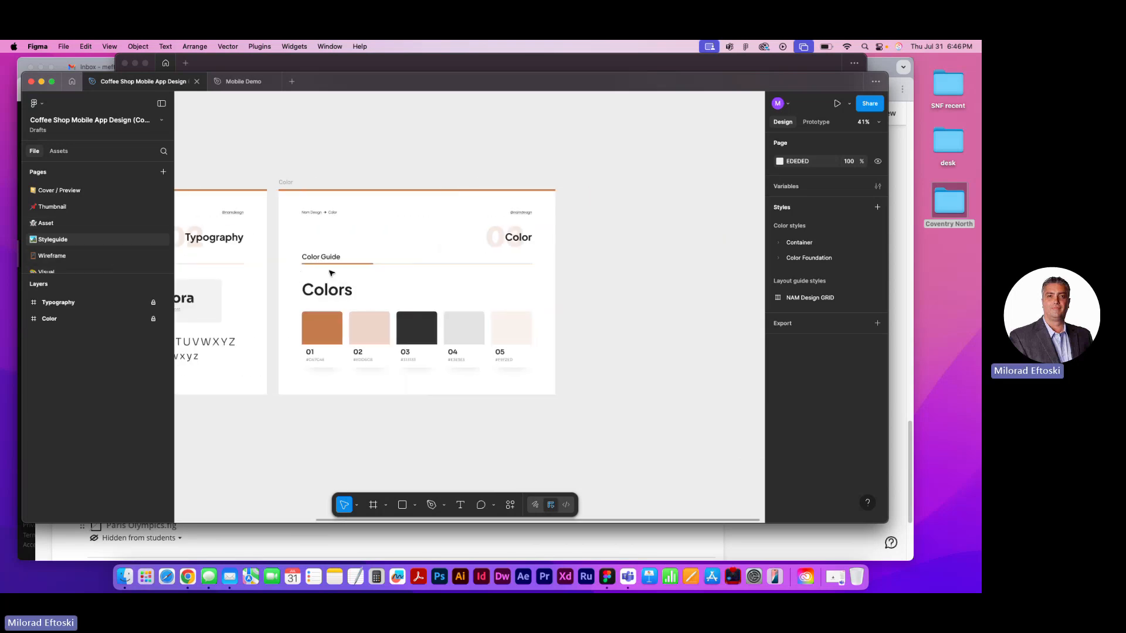
pyautogui.hscroll(-5, 332, 274)
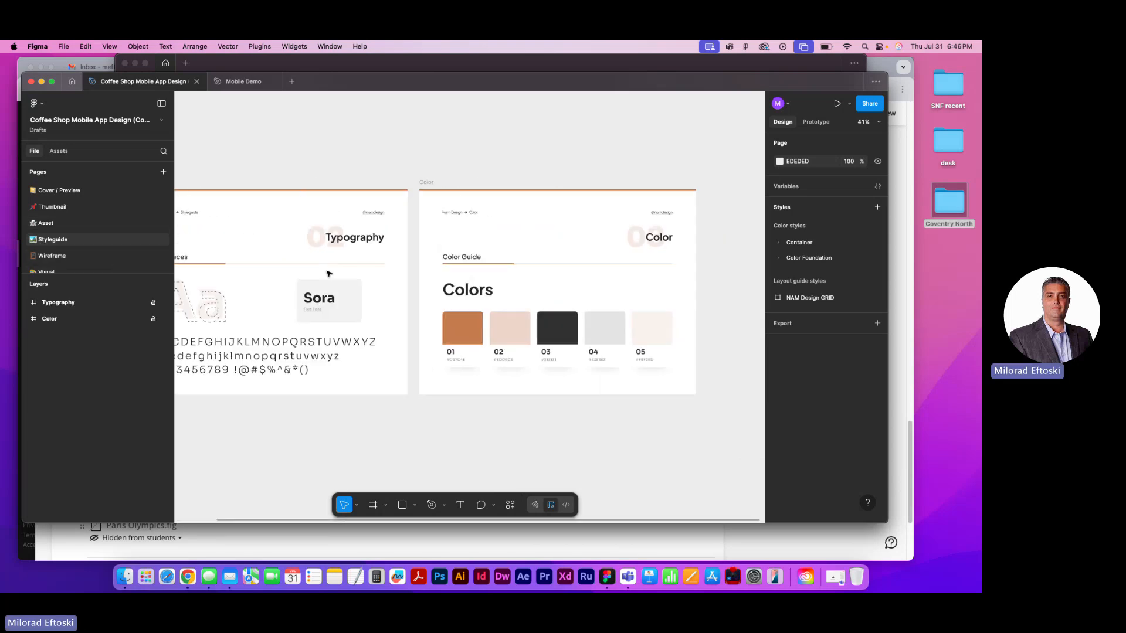
pyautogui.click(91, 225)
pyautogui.click(87, 237)
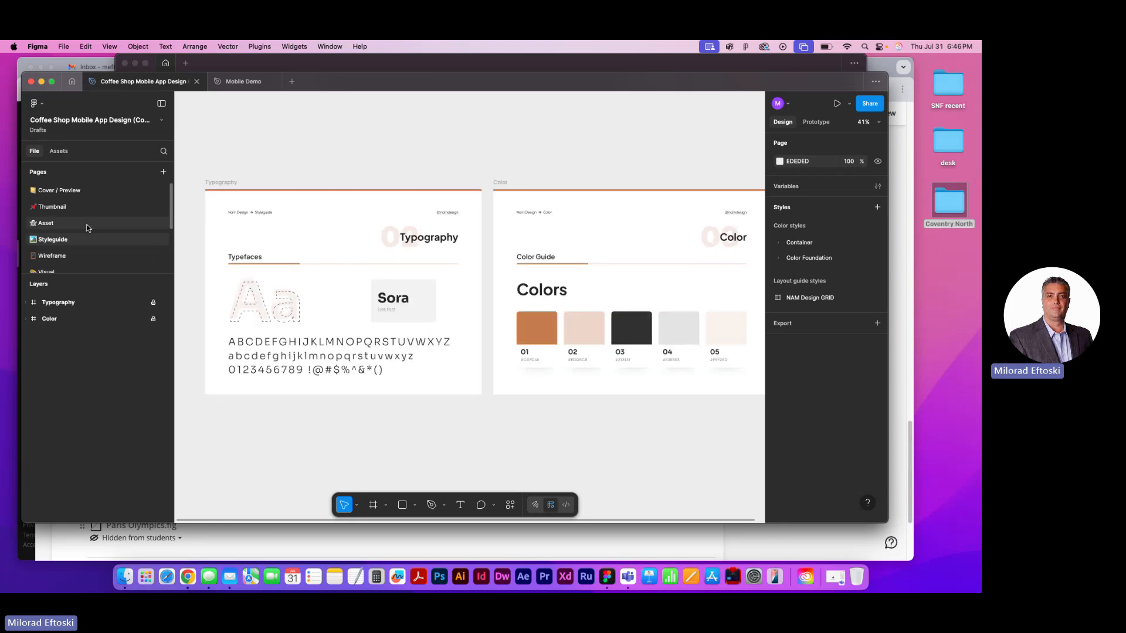
pyautogui.click(87, 227)
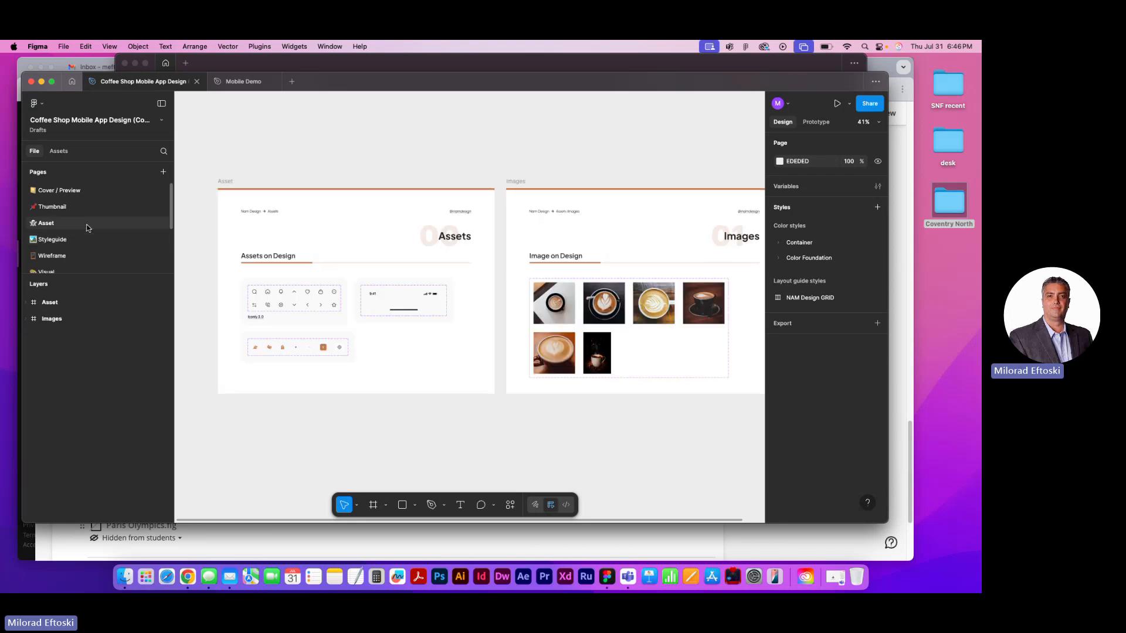
# Compare the Coffee Shop kit's Wireframe, Styleguide and Visual pages, and close the file
pyautogui.click(71, 258)
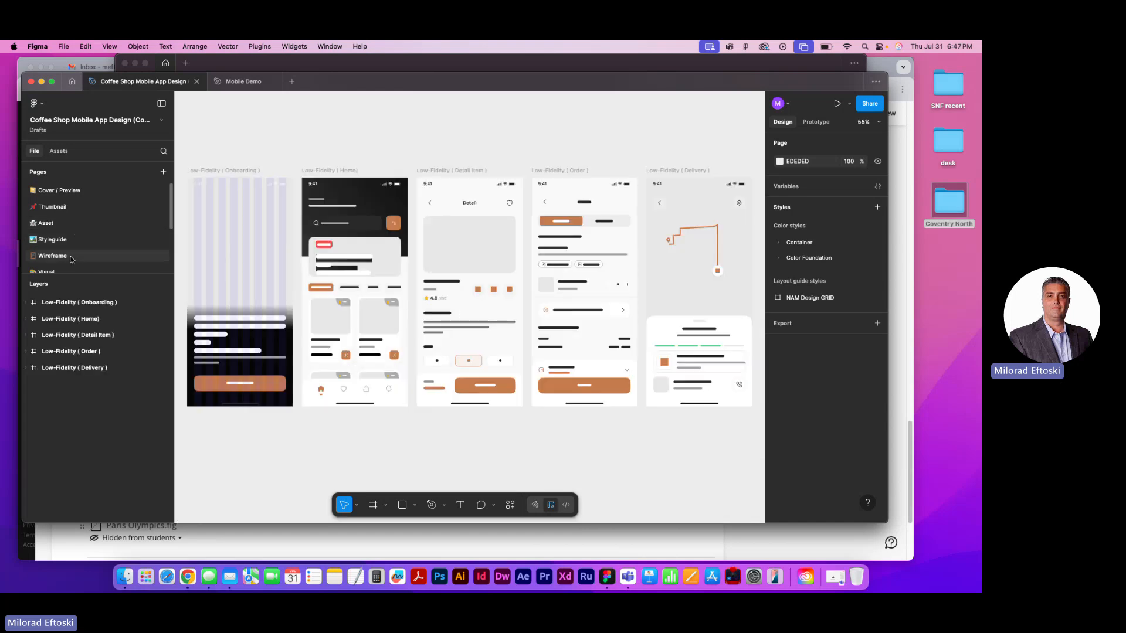
pyautogui.scroll(-1, 71, 260)
pyautogui.click(65, 260)
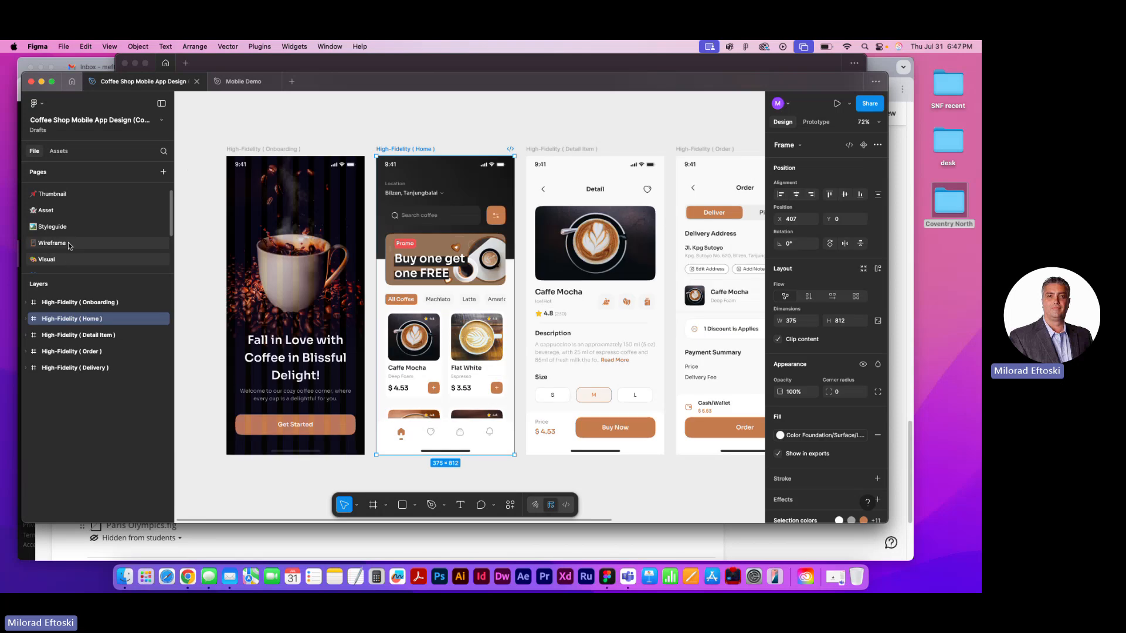
pyautogui.click(68, 243)
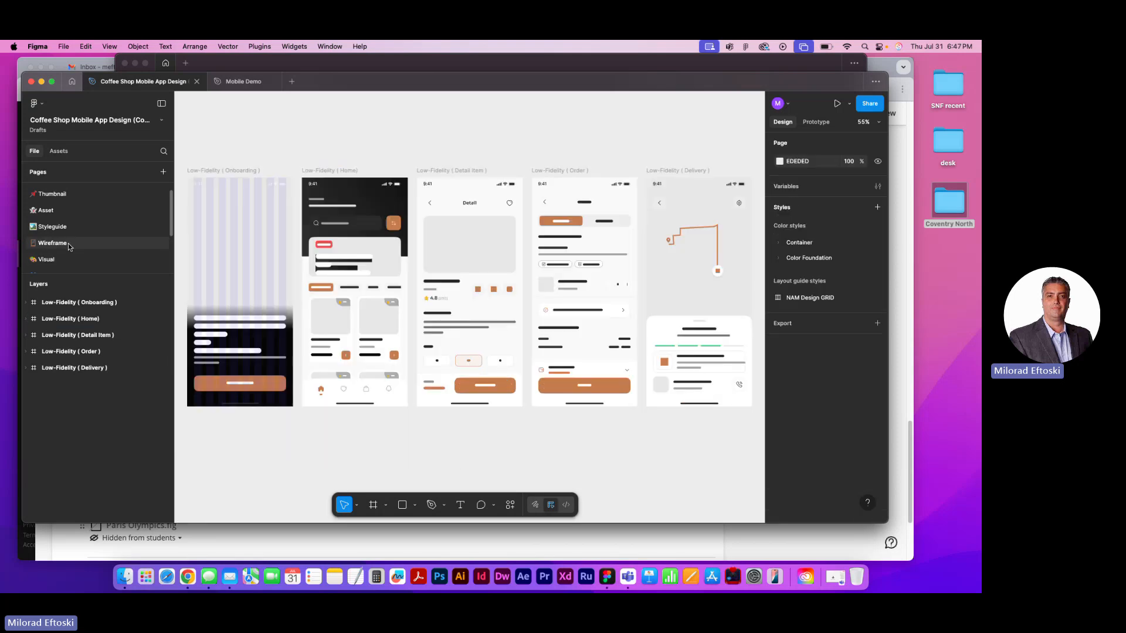
pyautogui.click(80, 225)
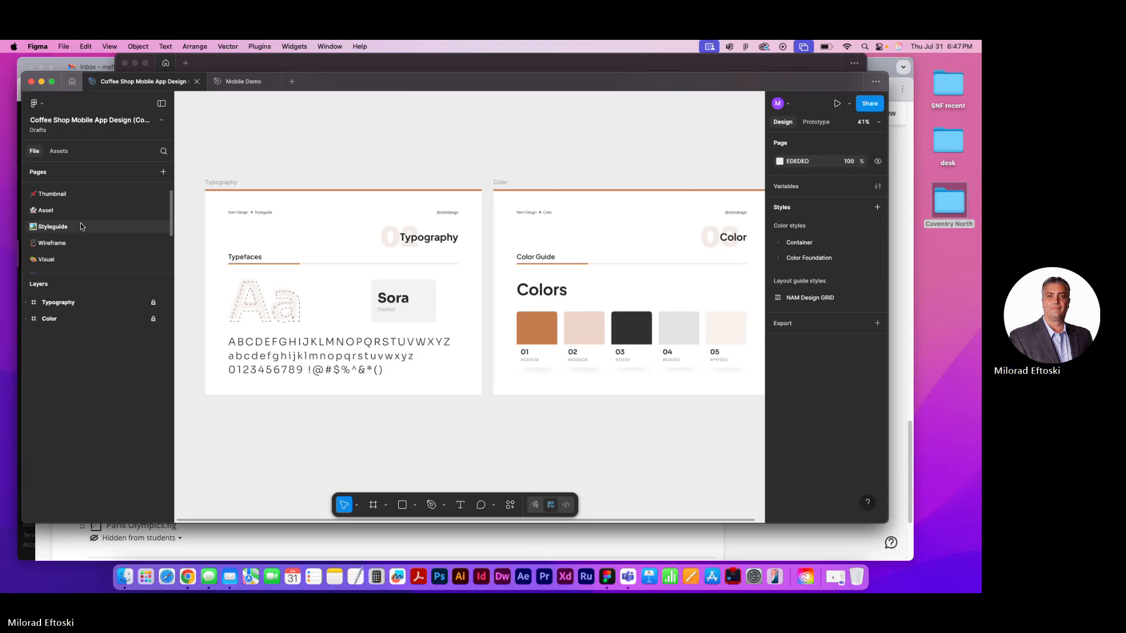
pyautogui.click(76, 247)
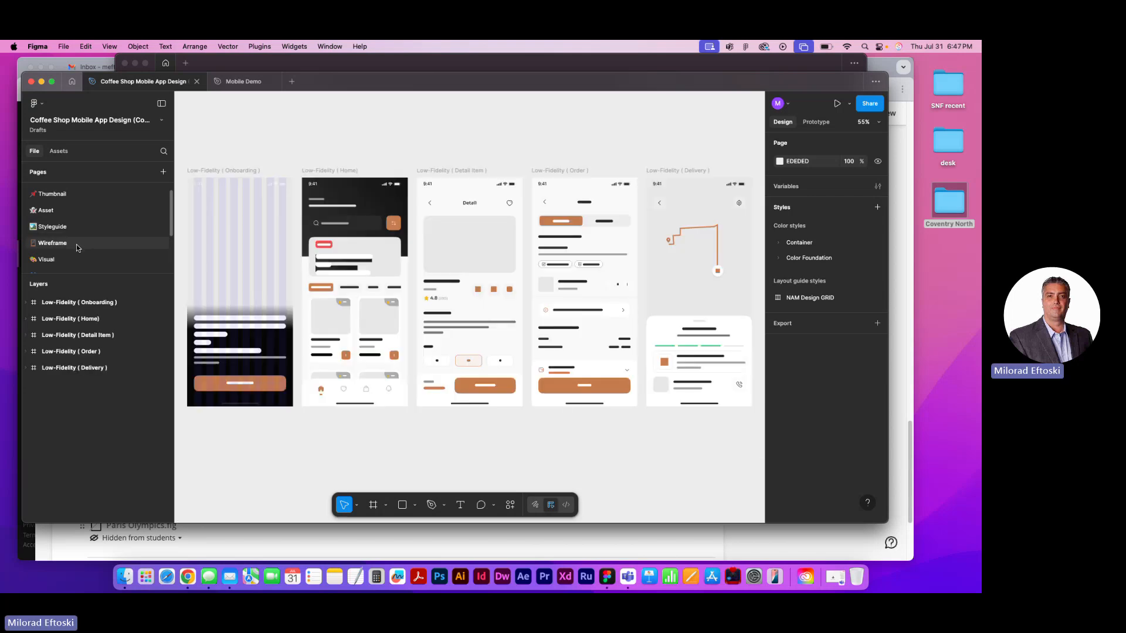
pyautogui.click(79, 258)
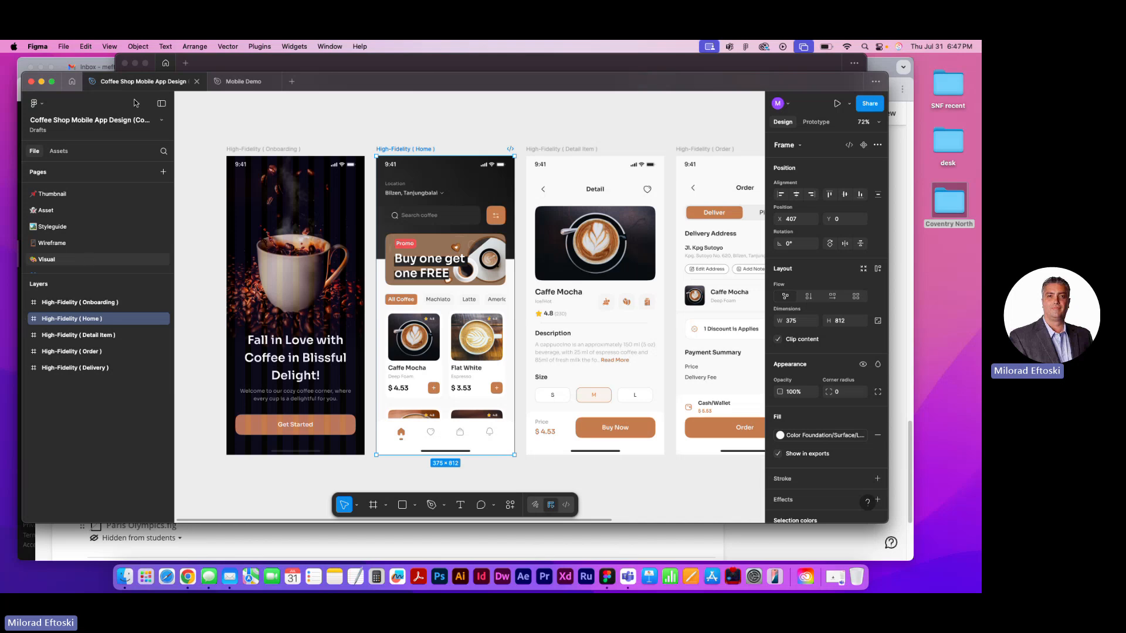
pyautogui.click(197, 82)
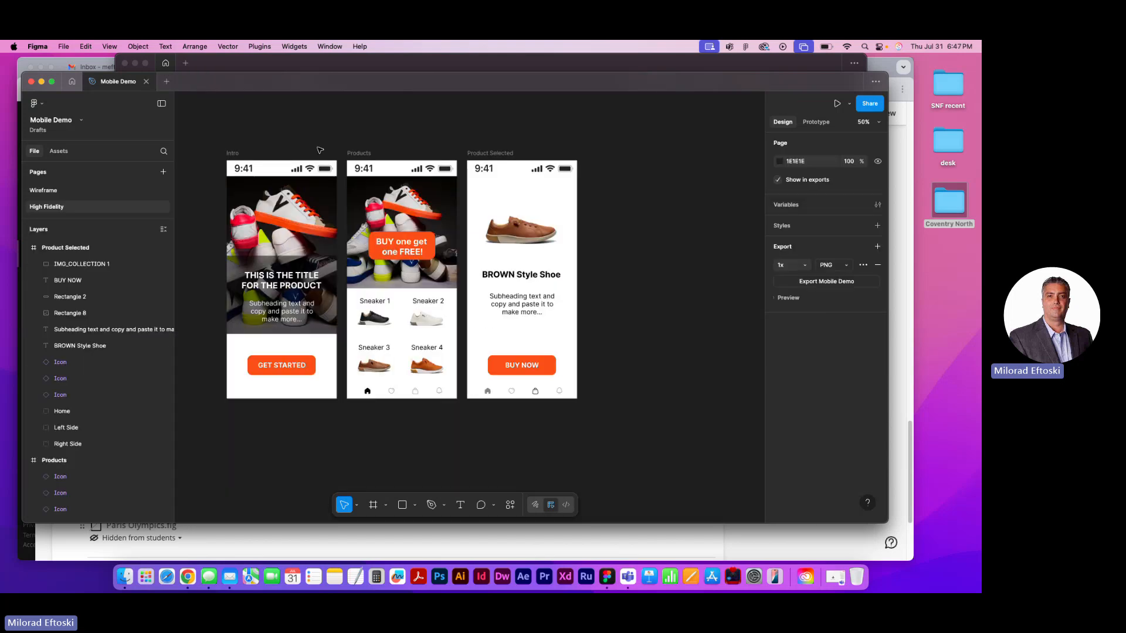
# Compare the Wireframe and High Fidelity pages of the Mobile Demo file, finishing on the Wireframe page
pyautogui.click(49, 189)
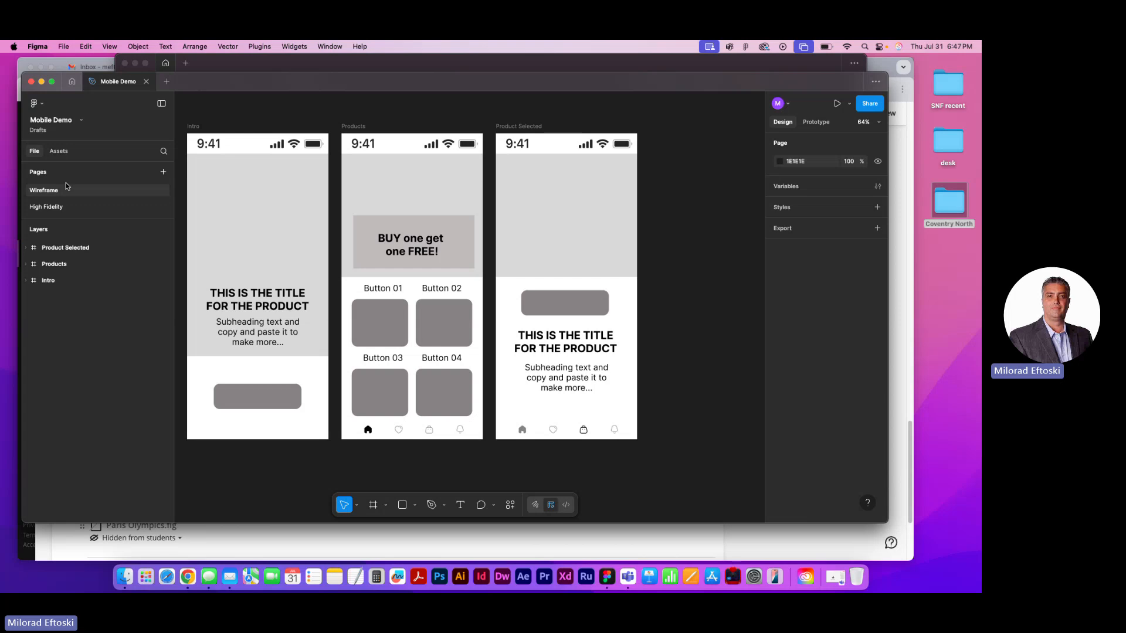
pyautogui.click(76, 205)
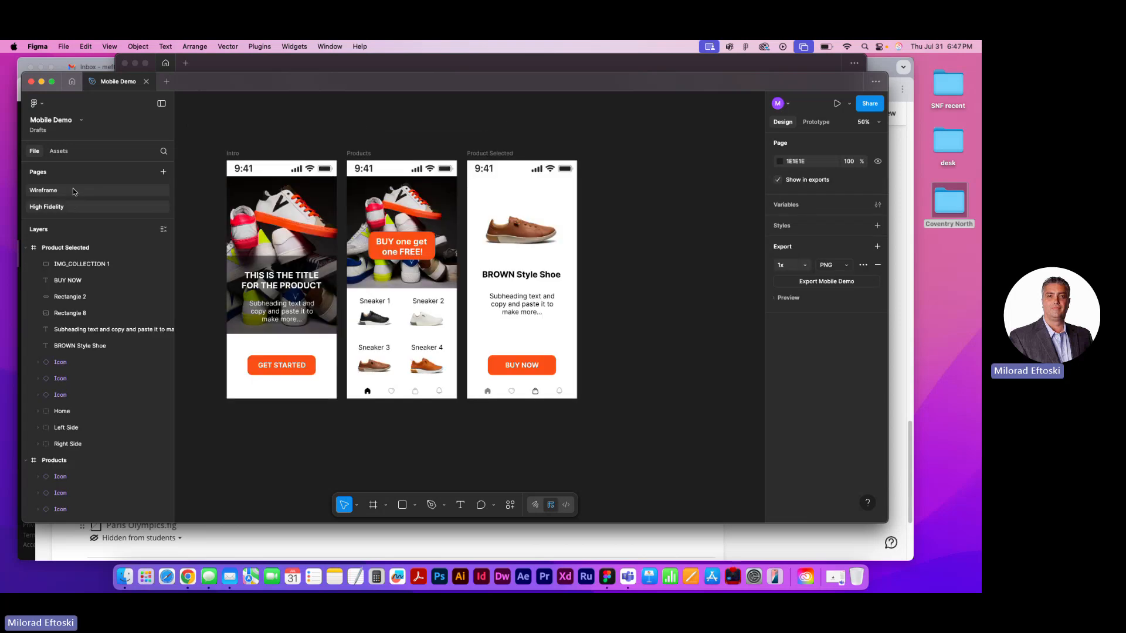
pyautogui.click(73, 188)
pyautogui.click(78, 209)
pyautogui.click(68, 189)
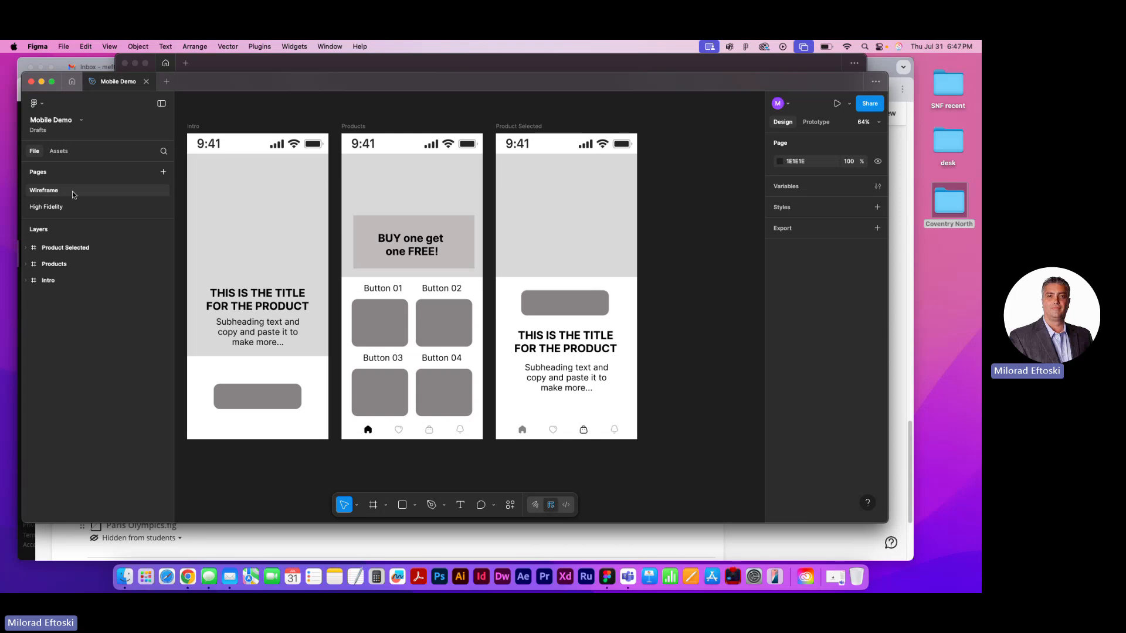
pyautogui.hscroll(-2, 317, 234)
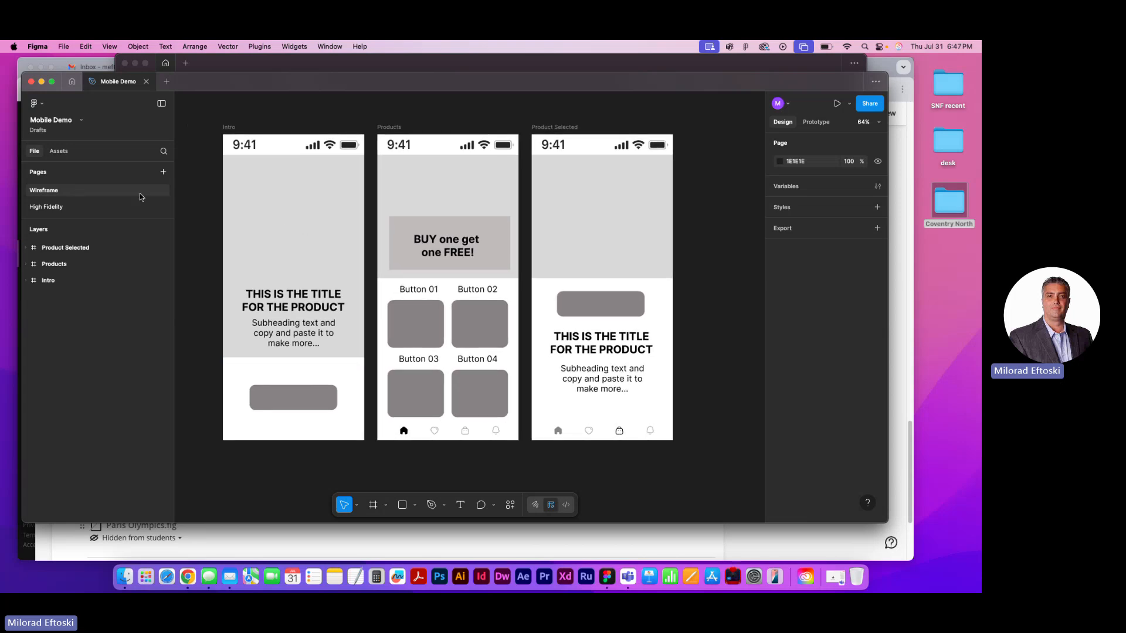
# Bring up the Wireframe page's options to show Duplicate page, dismiss them without duplicating, and view the High Fidelity page
pyautogui.rightClick(113, 192)
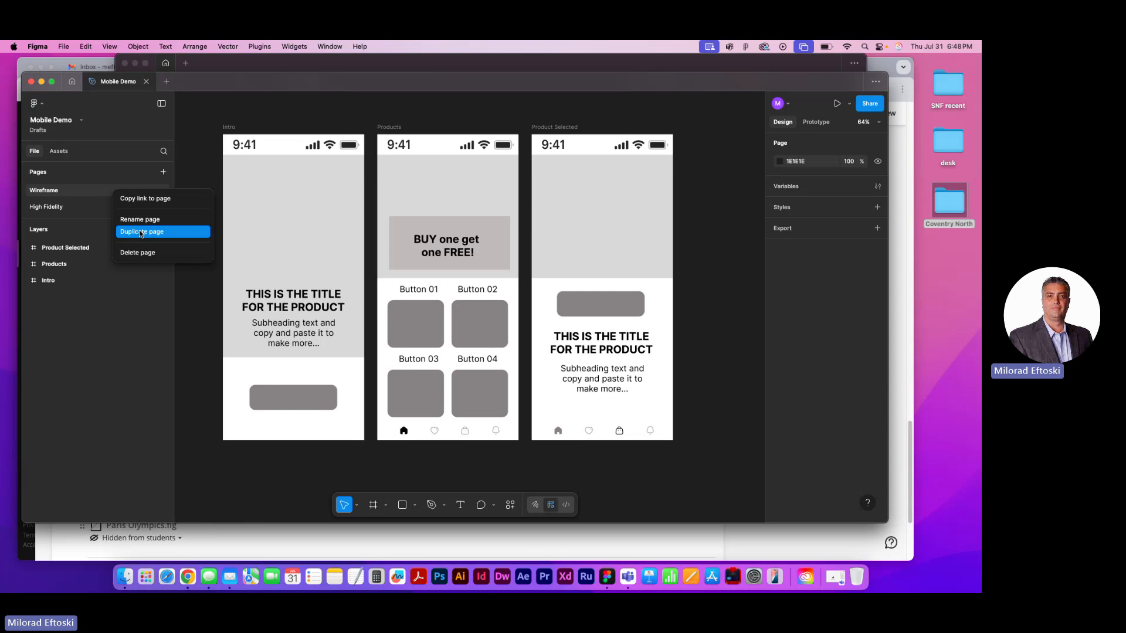
pyautogui.click(64, 208)
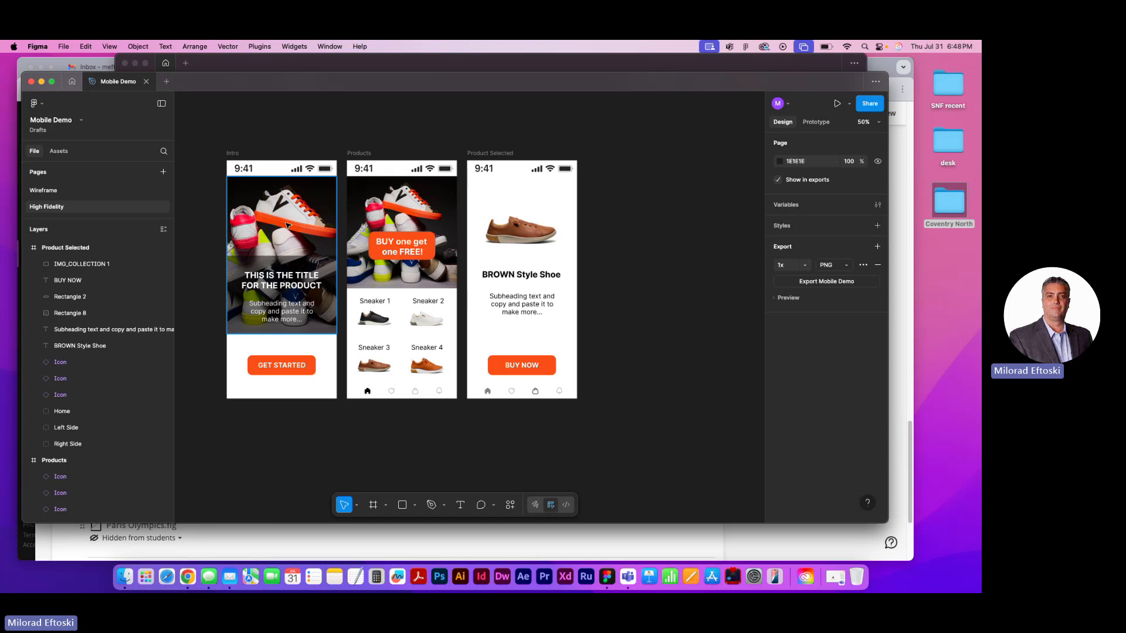
pyautogui.press('super+plus')
pyautogui.moveTo(336, 231); pyautogui.dragTo(418, 247)
pyautogui.press('super+minus')
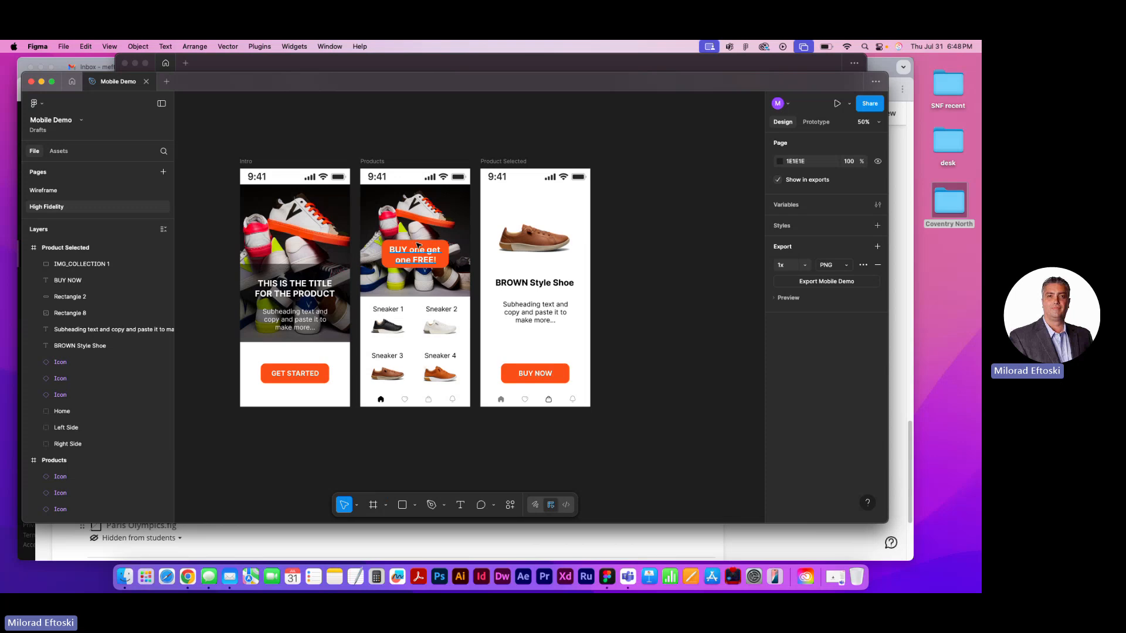
# Ungroup the auto-layout frame that holds the four sneaker items on the Products screen
pyautogui.click(418, 325)
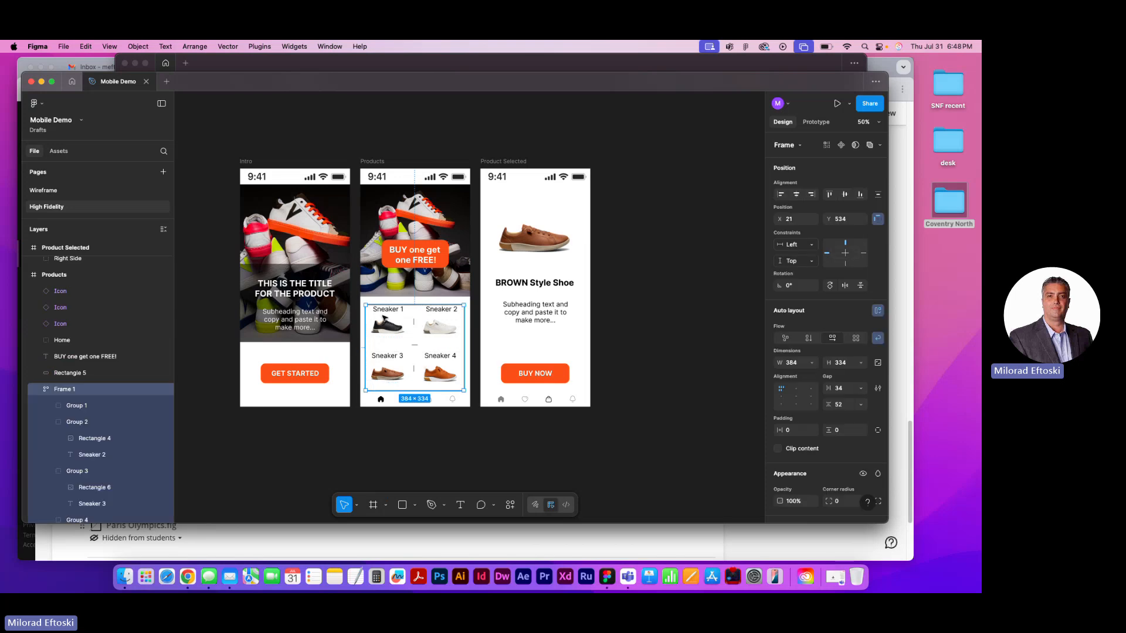
pyautogui.click(421, 398)
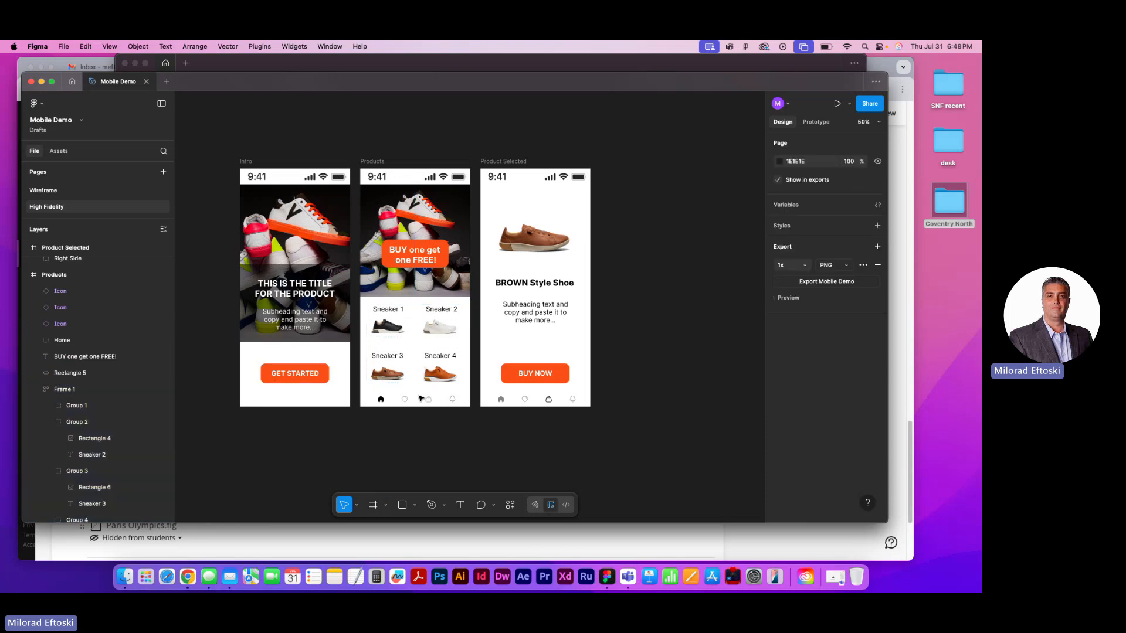
pyautogui.click(421, 399)
pyautogui.rightClick(394, 372)
pyautogui.moveTo(440, 403)
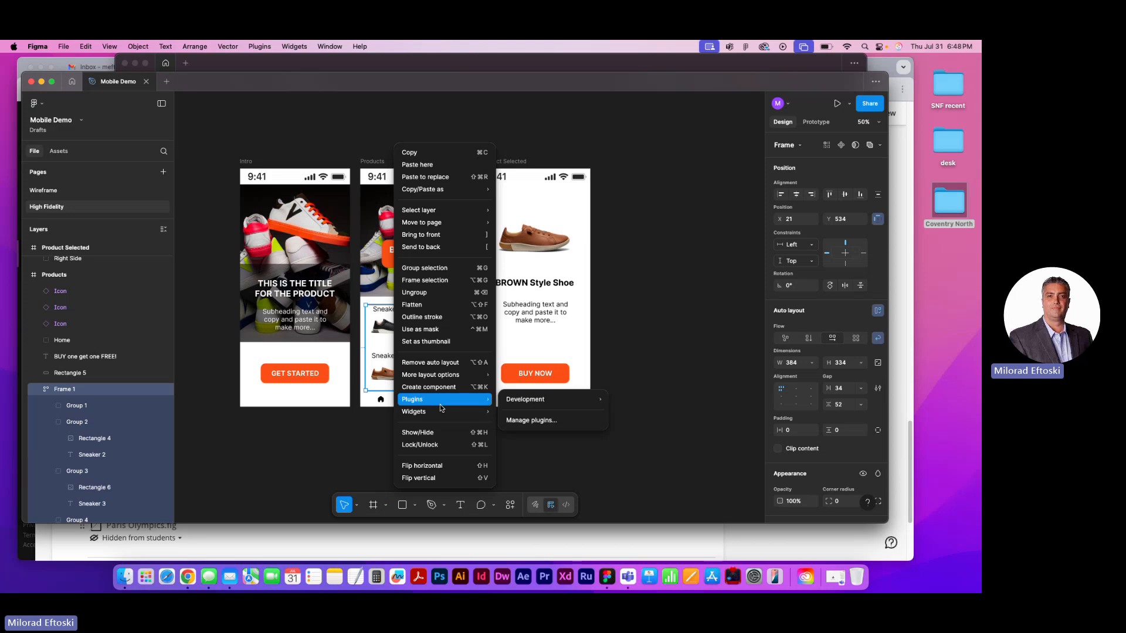
pyautogui.click(429, 290)
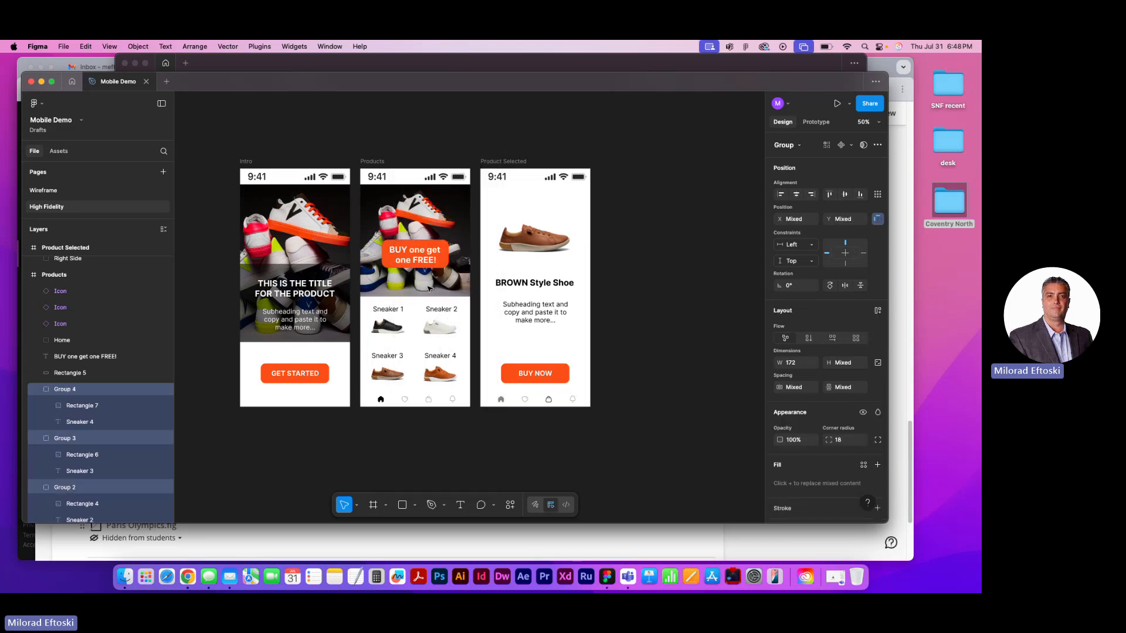
# Check that each of the four sneaker groups on the Products screen can be selected separately, and clear the selection
pyautogui.click(390, 376)
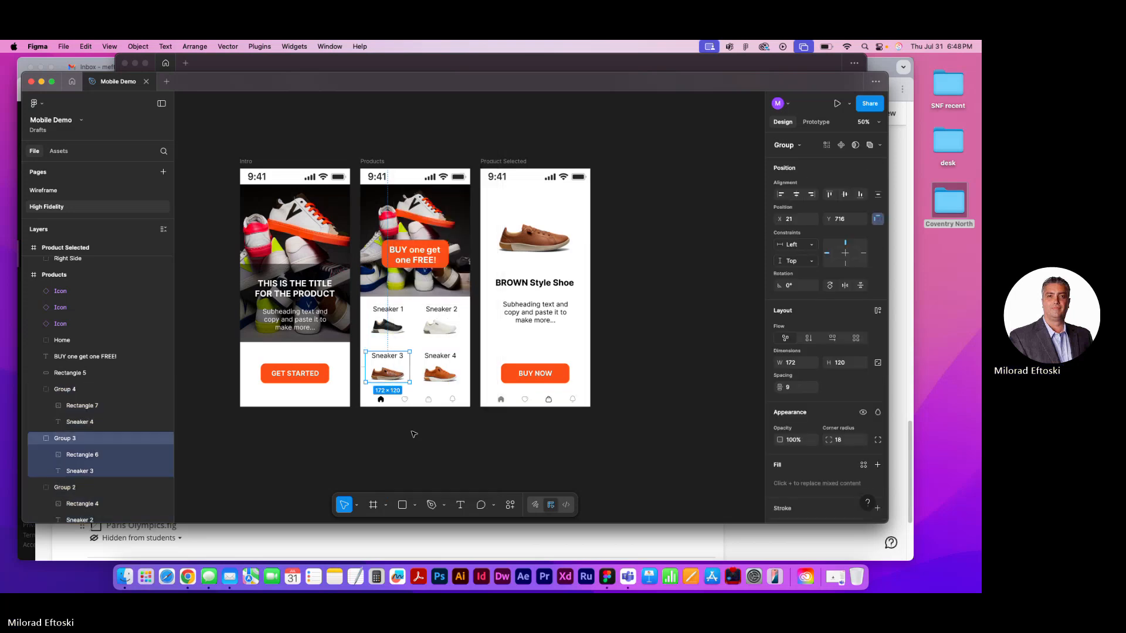
pyautogui.click(389, 326)
pyautogui.click(413, 410)
pyautogui.click(442, 327)
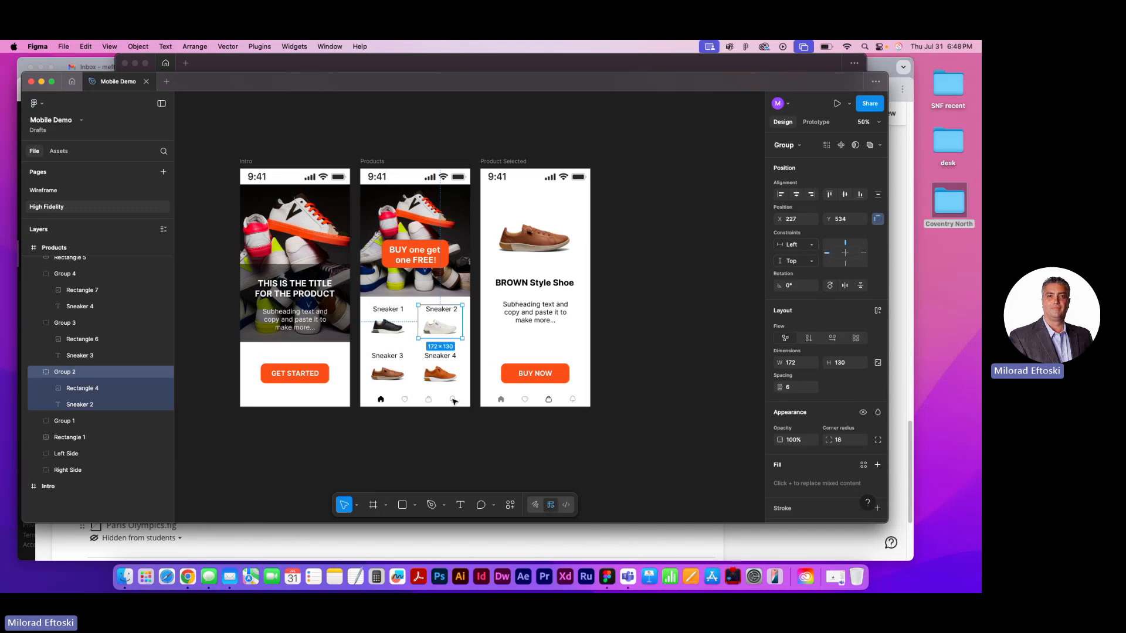
pyautogui.click(465, 433)
pyautogui.click(444, 376)
pyautogui.click(454, 427)
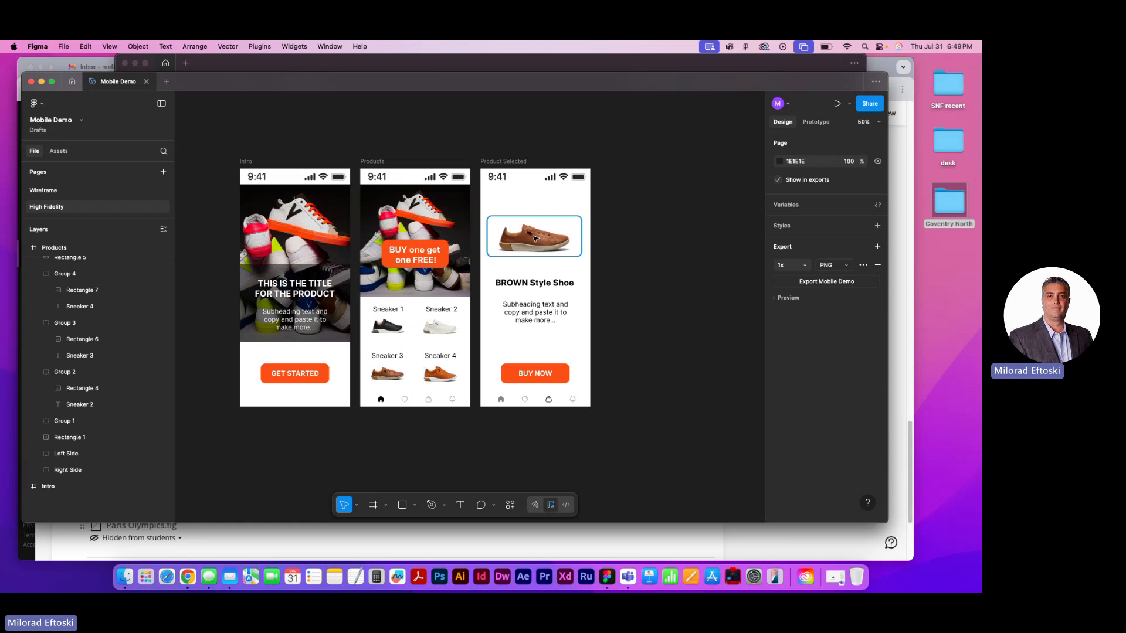
# Inspect the Intro, Products and Product Selected screens at 100% and 50% zoom, and pick the Intro frame
pyautogui.hotkey('shift', '0')
pyautogui.hscroll(-5, 586, 307)
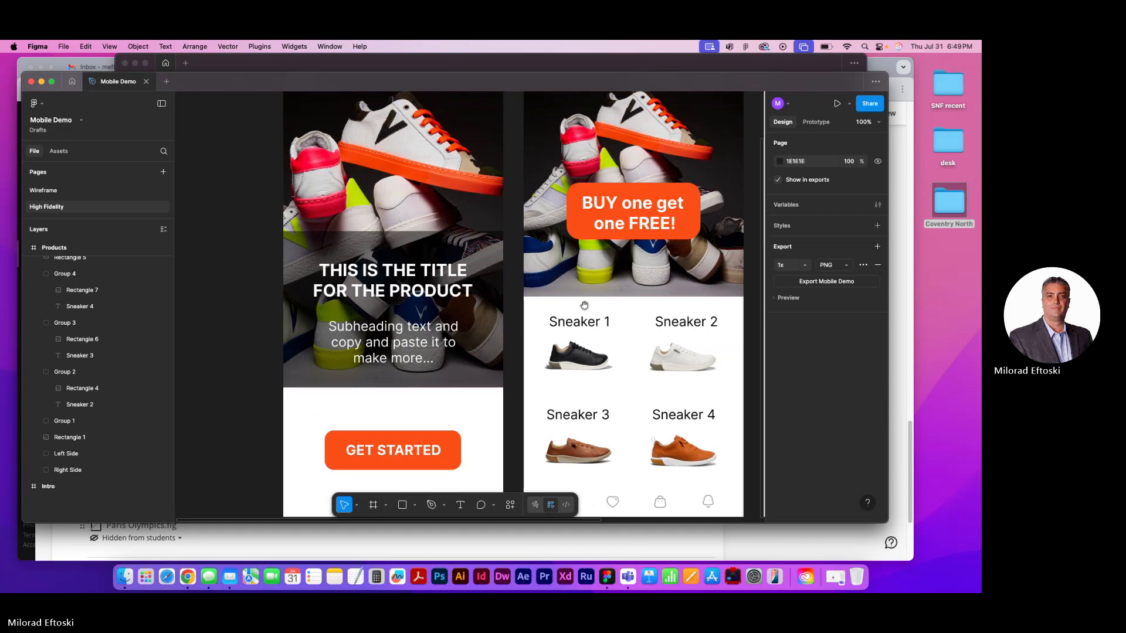
pyautogui.press('super+minus')
pyautogui.hscroll(4, 457, 328)
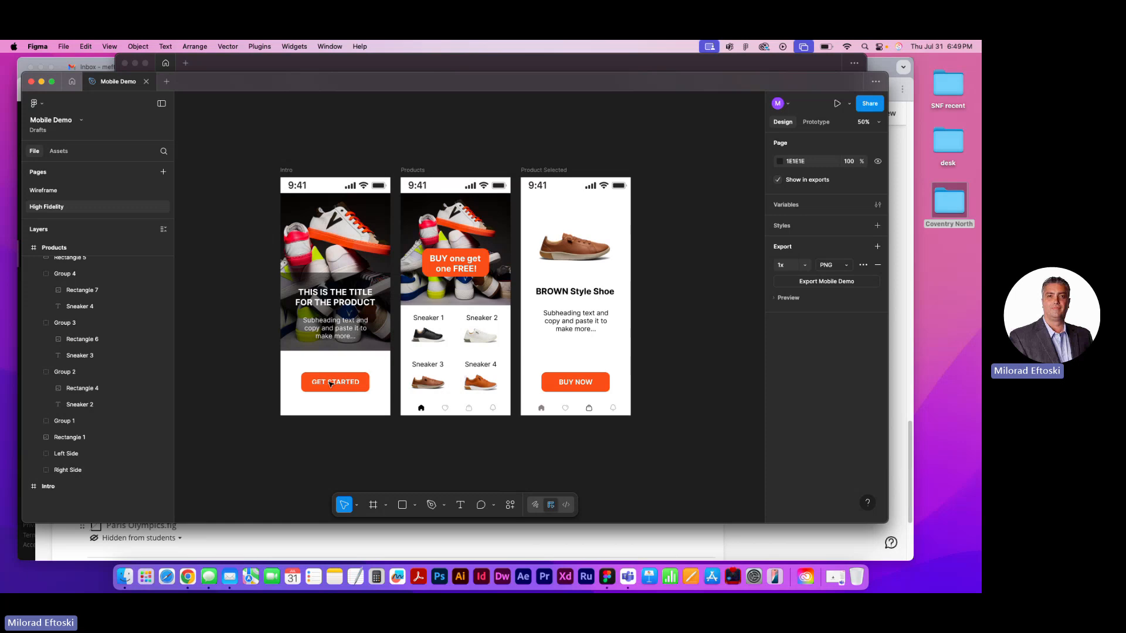
pyautogui.hscroll(-3, 245, 269)
pyautogui.click(364, 168)
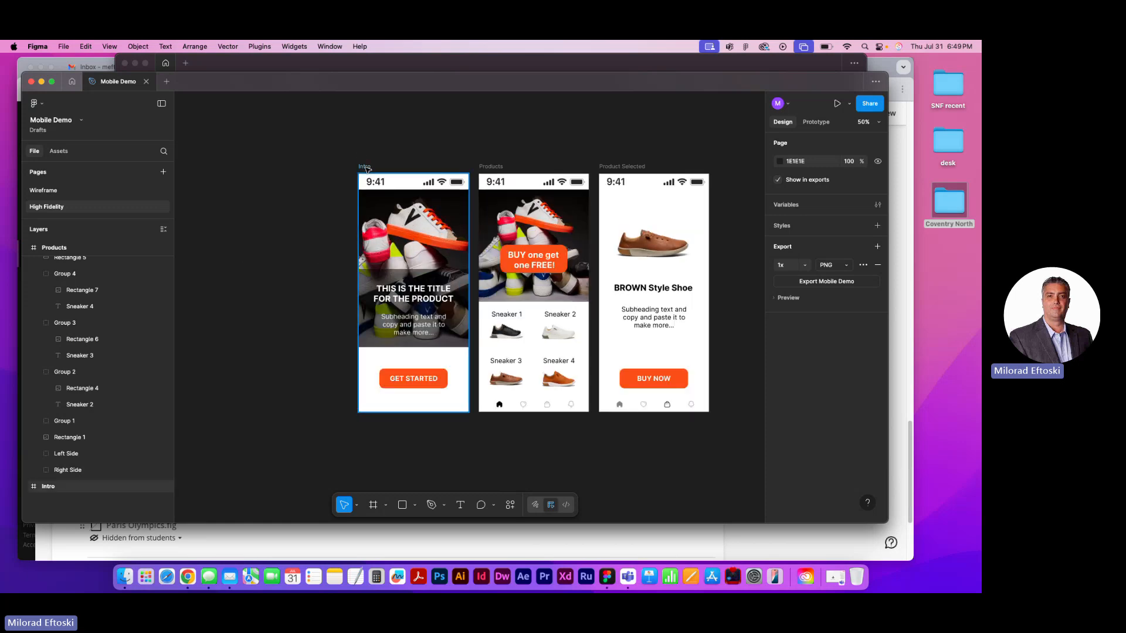
# Close the Mobile Demo file and minimise the open Figma and browser windows to reach the desktop
pyautogui.click(365, 169)
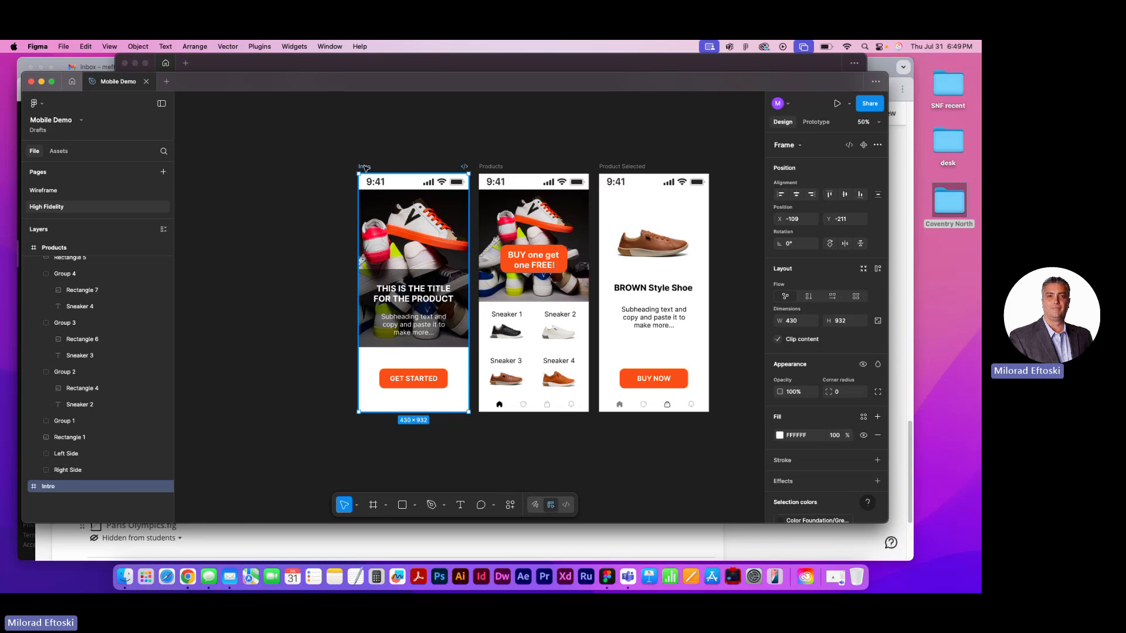
pyautogui.click(146, 83)
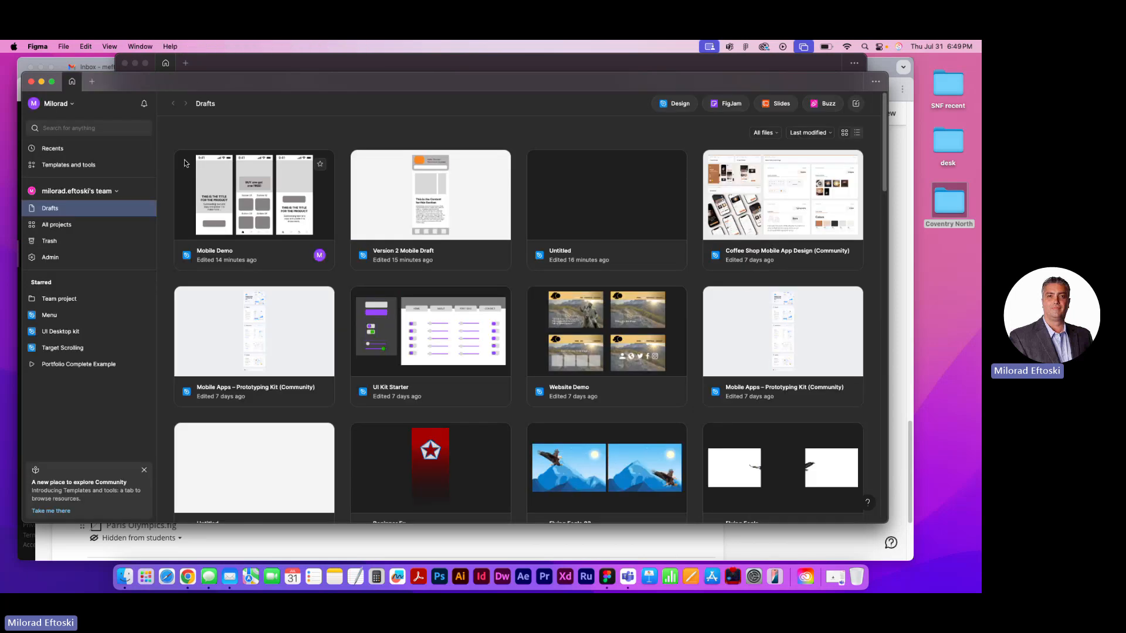
pyautogui.click(41, 82)
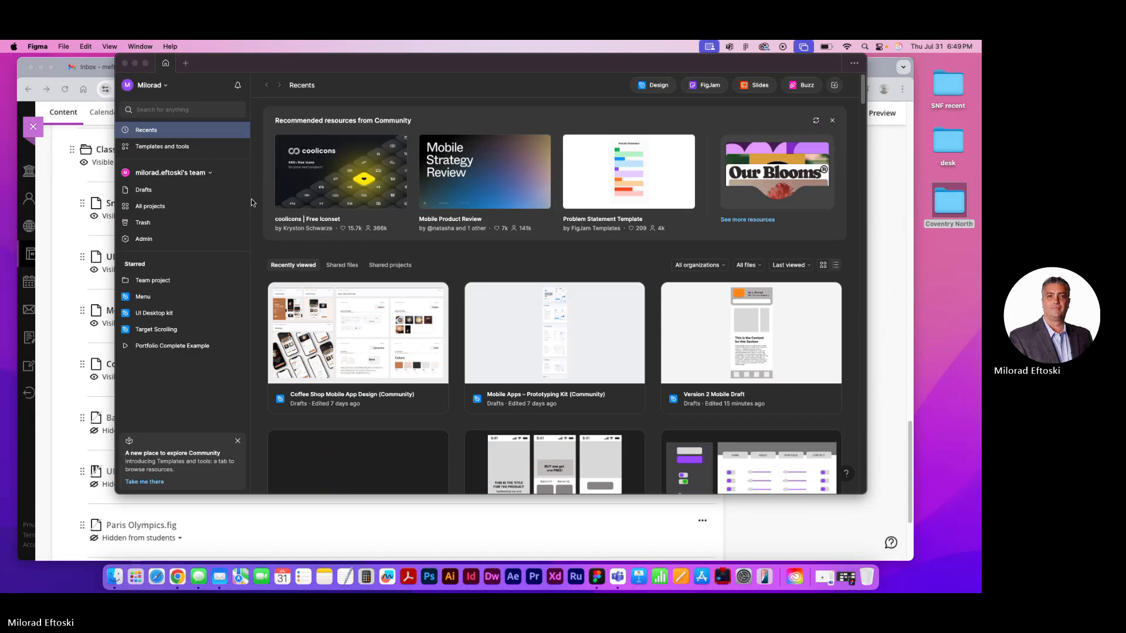
pyautogui.click(135, 64)
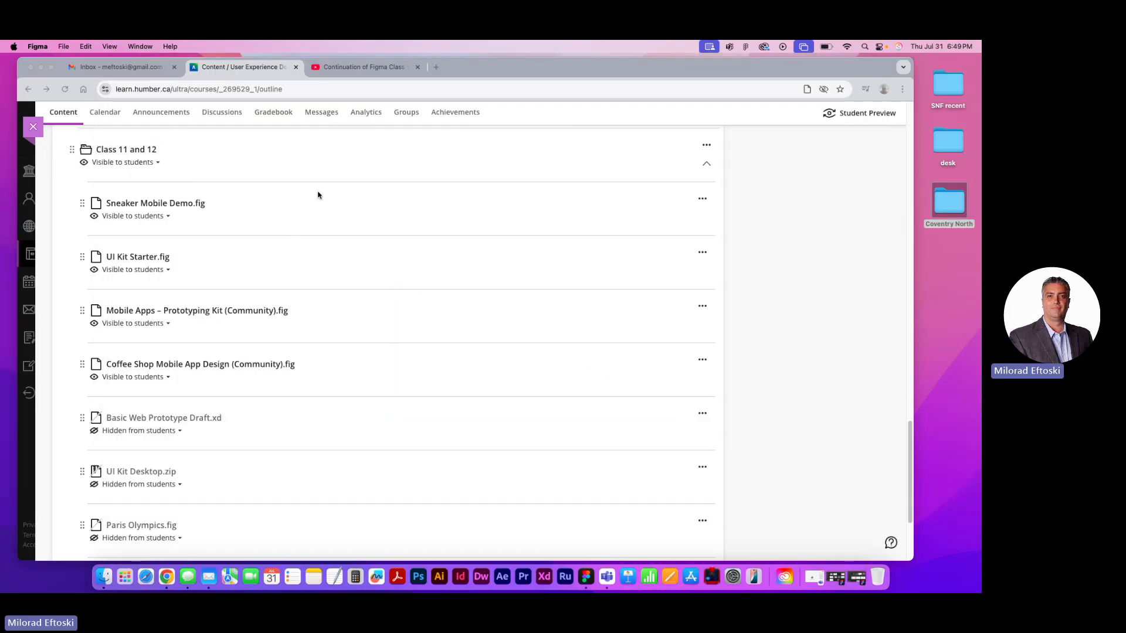
pyautogui.click(40, 68)
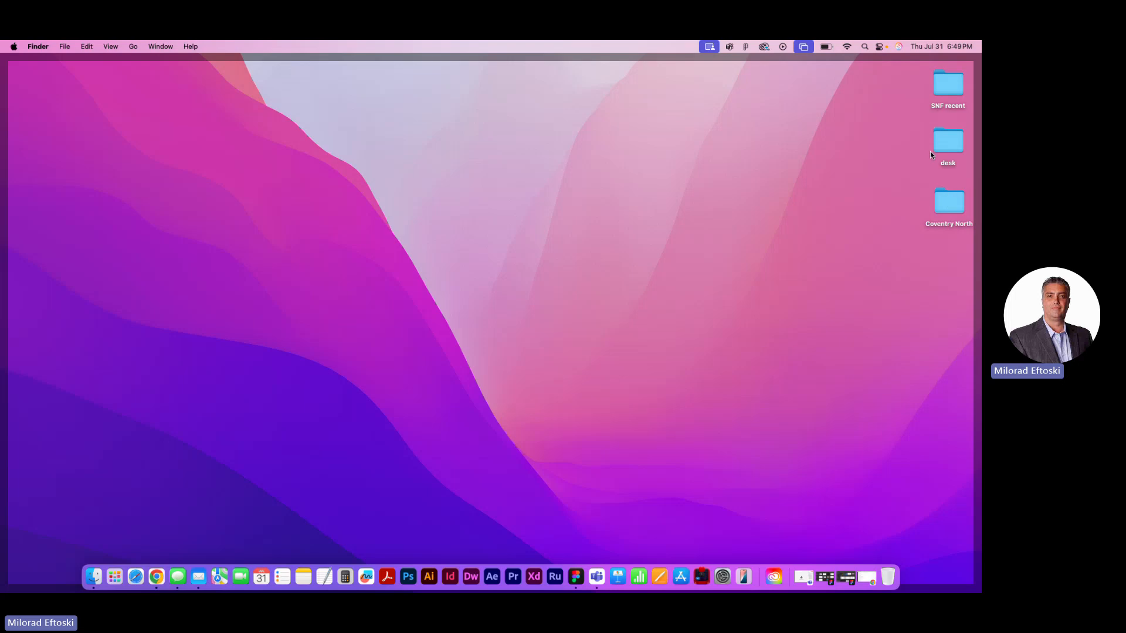
# Open the Class 11 Sneakers App folder inside Documents > UX Class in Finder
pyautogui.doubleClick(947, 140)
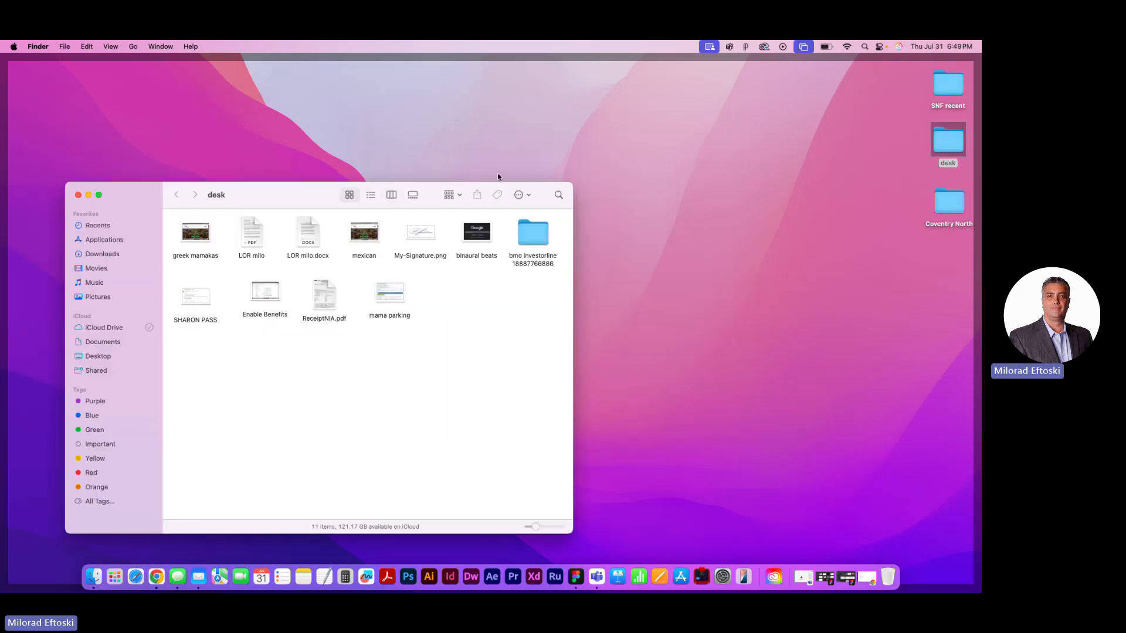
pyautogui.moveTo(287, 193); pyautogui.dragTo(342, 136)
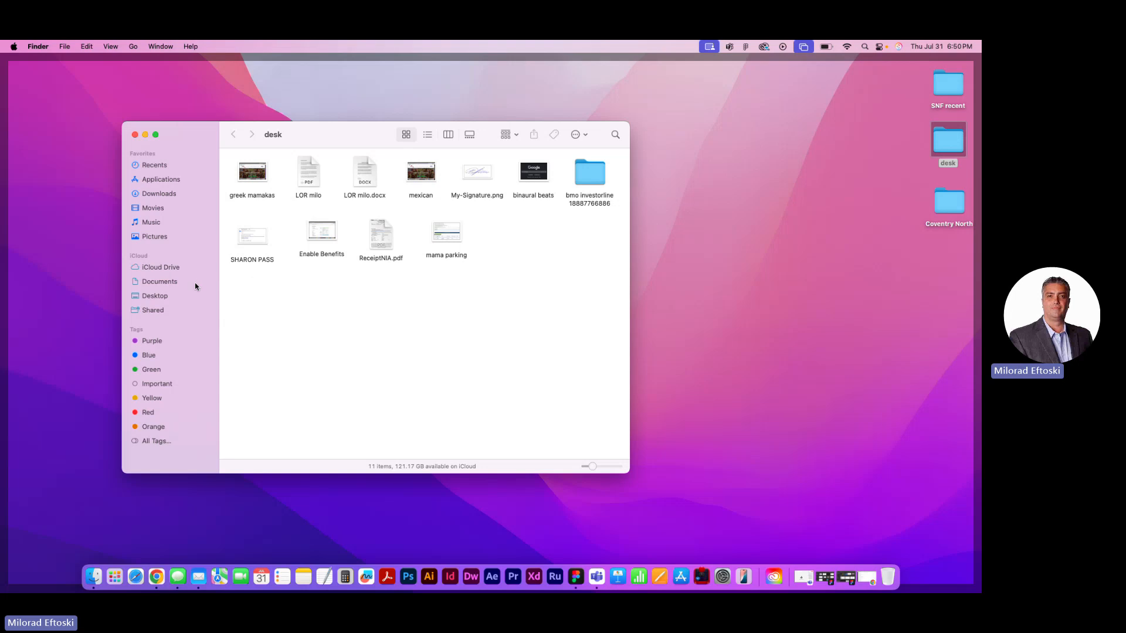
pyautogui.click(176, 283)
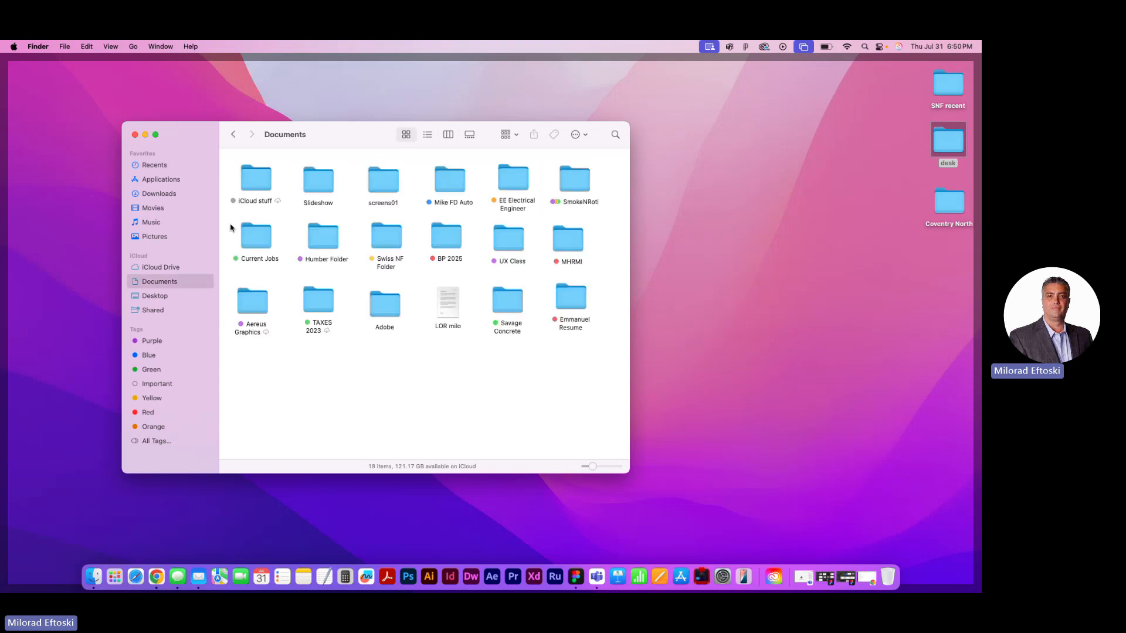
pyautogui.click(504, 237)
pyautogui.doubleClick(504, 238)
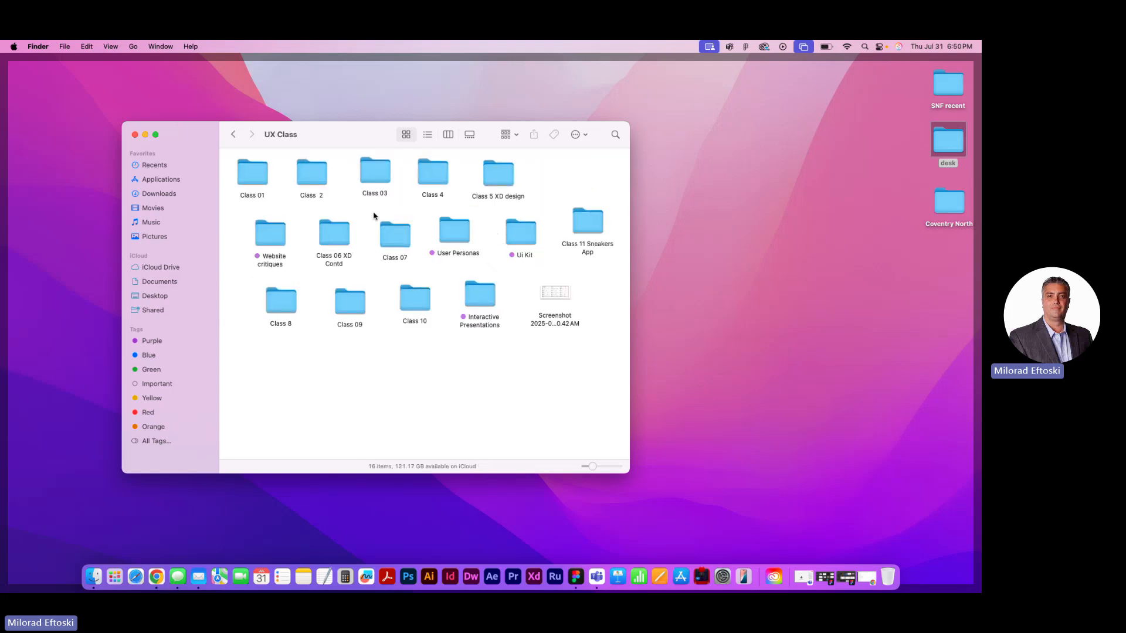
pyautogui.doubleClick(589, 222)
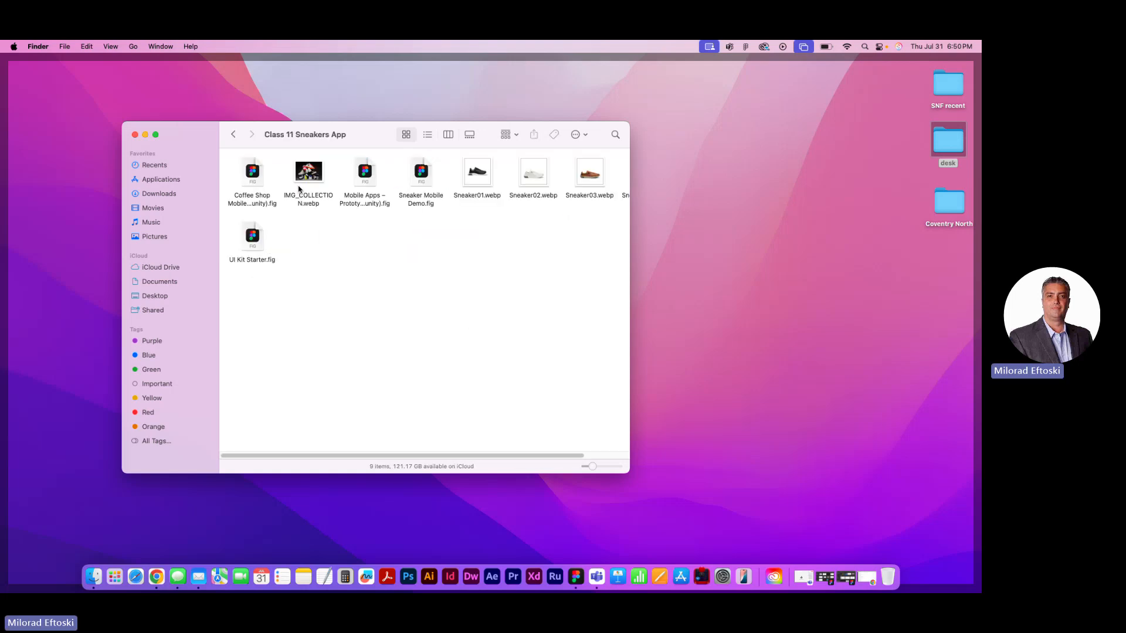
# Import Sneaker Mobile Demo.fig into Figma's Drafts, leaving it there without moving it into a project
pyautogui.click(421, 174)
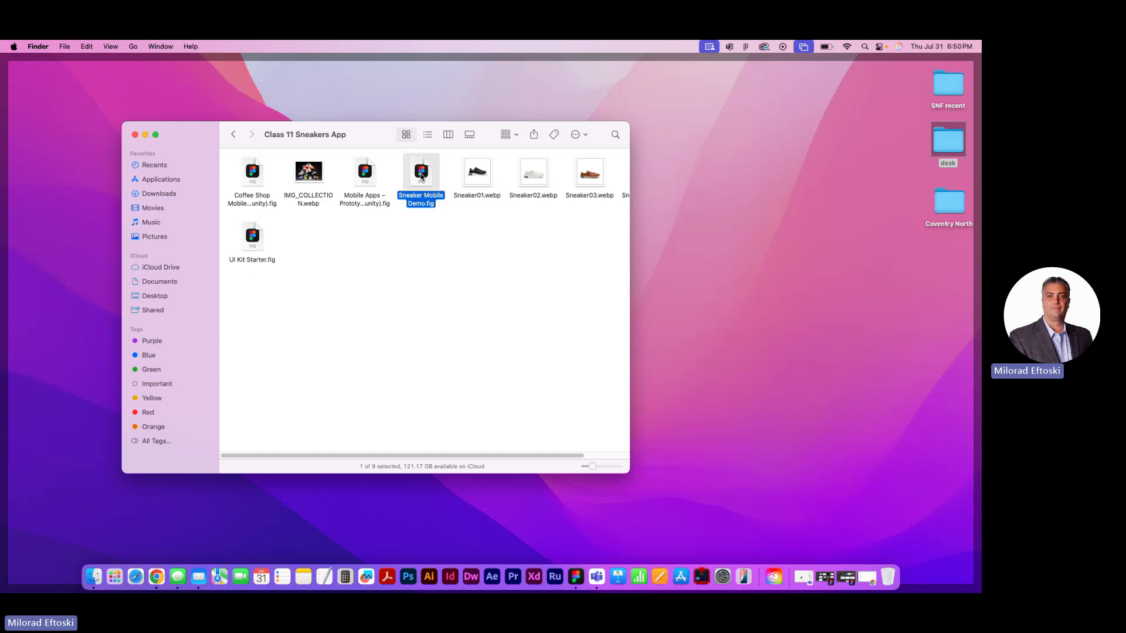
pyautogui.doubleClick(421, 173)
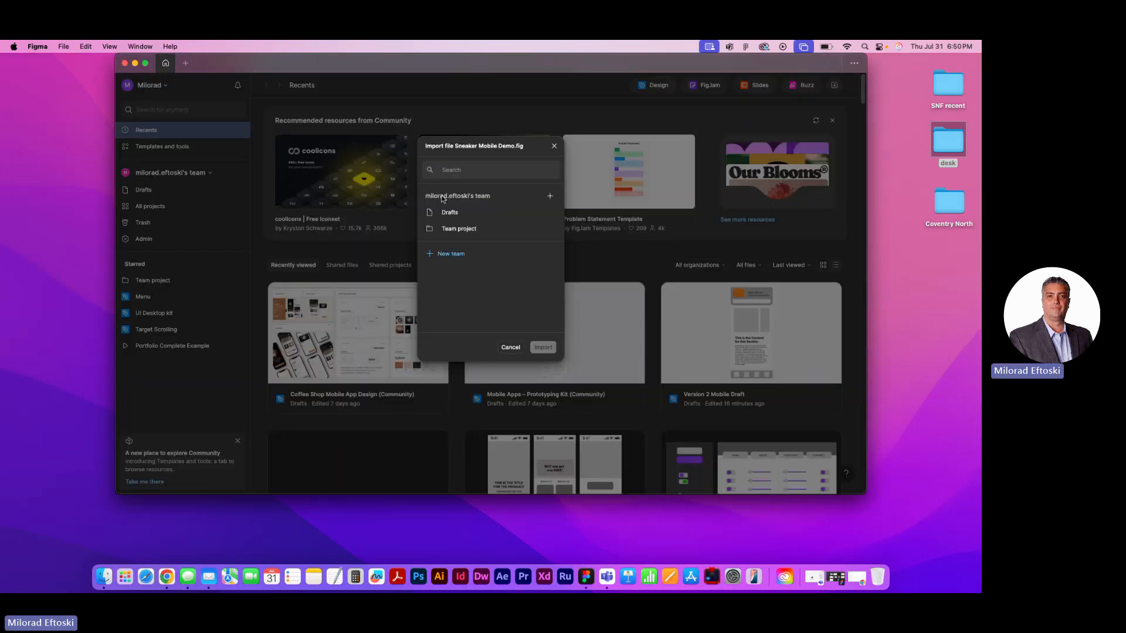
pyautogui.click(449, 213)
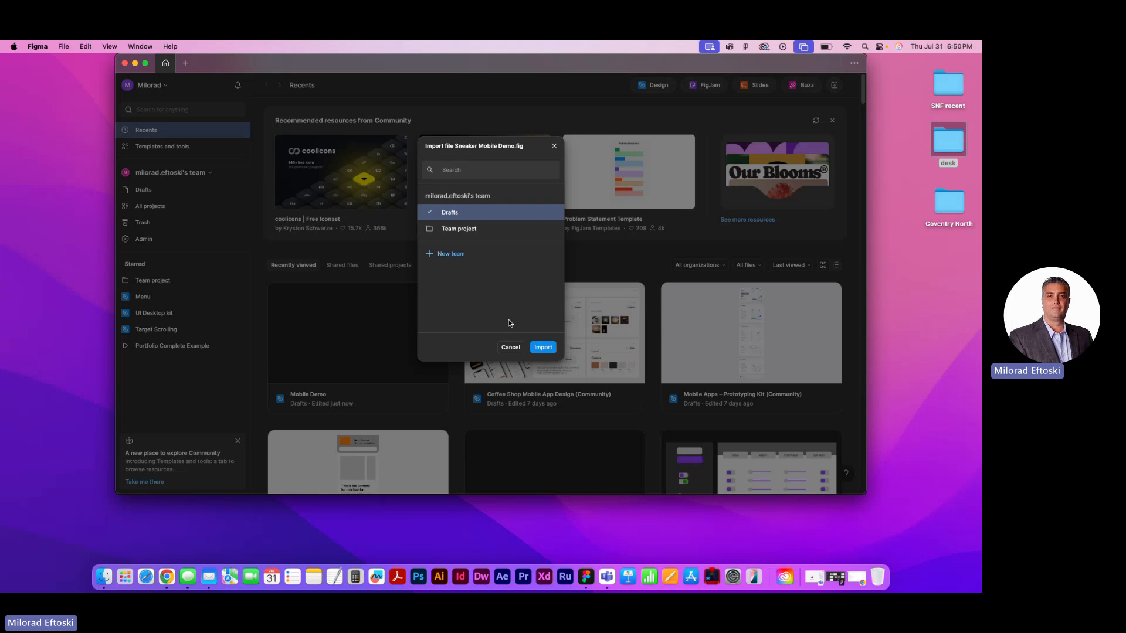
pyautogui.click(540, 348)
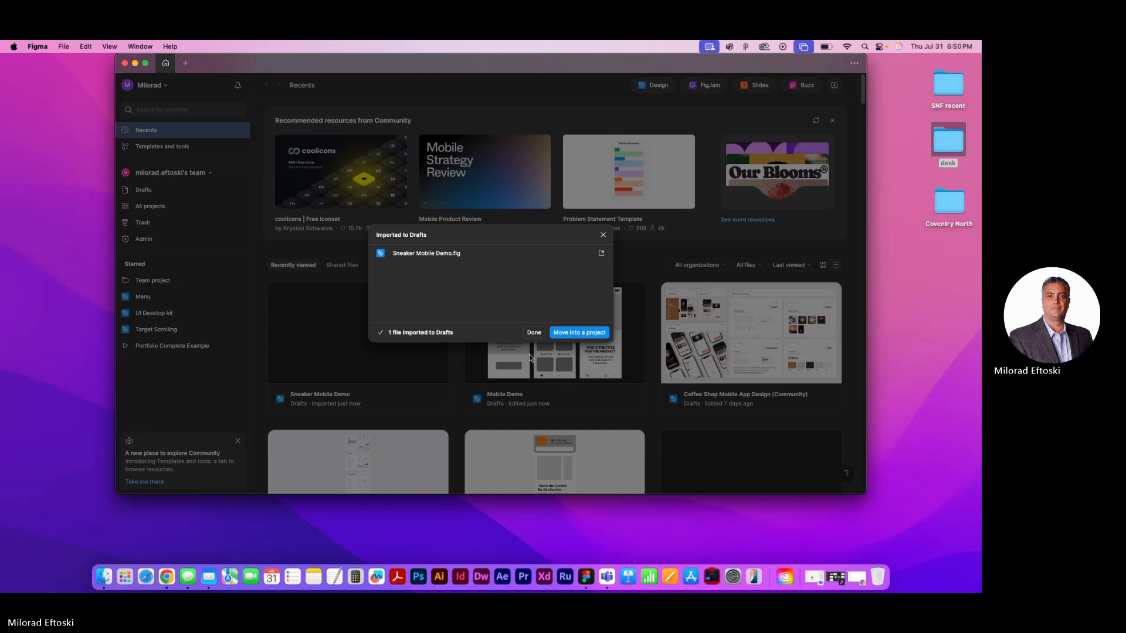
pyautogui.click(567, 333)
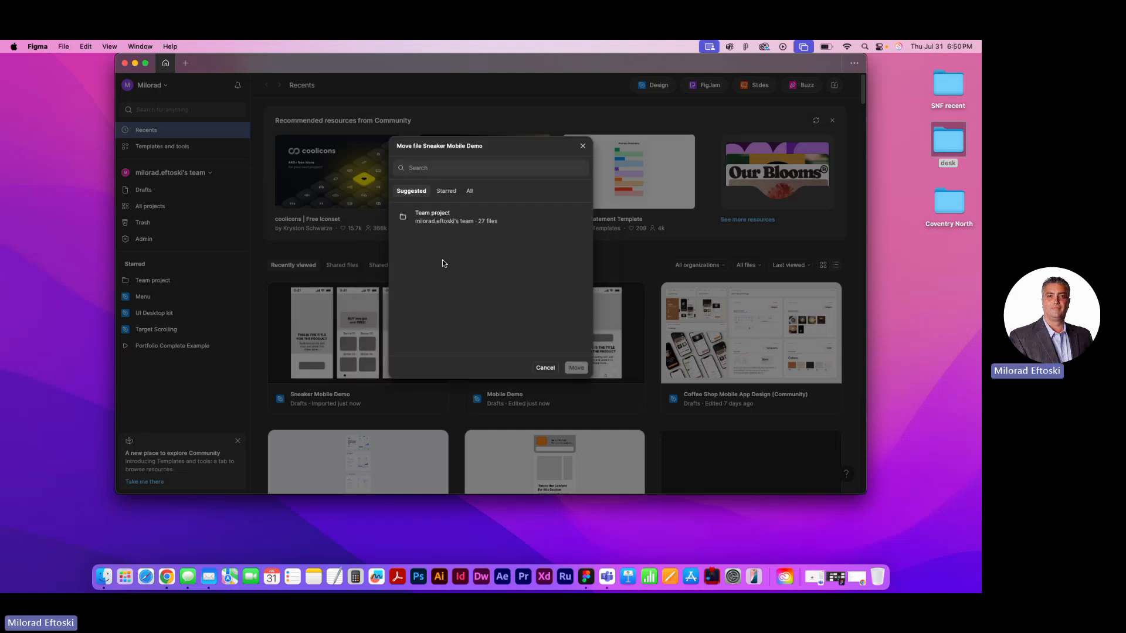
pyautogui.click(546, 369)
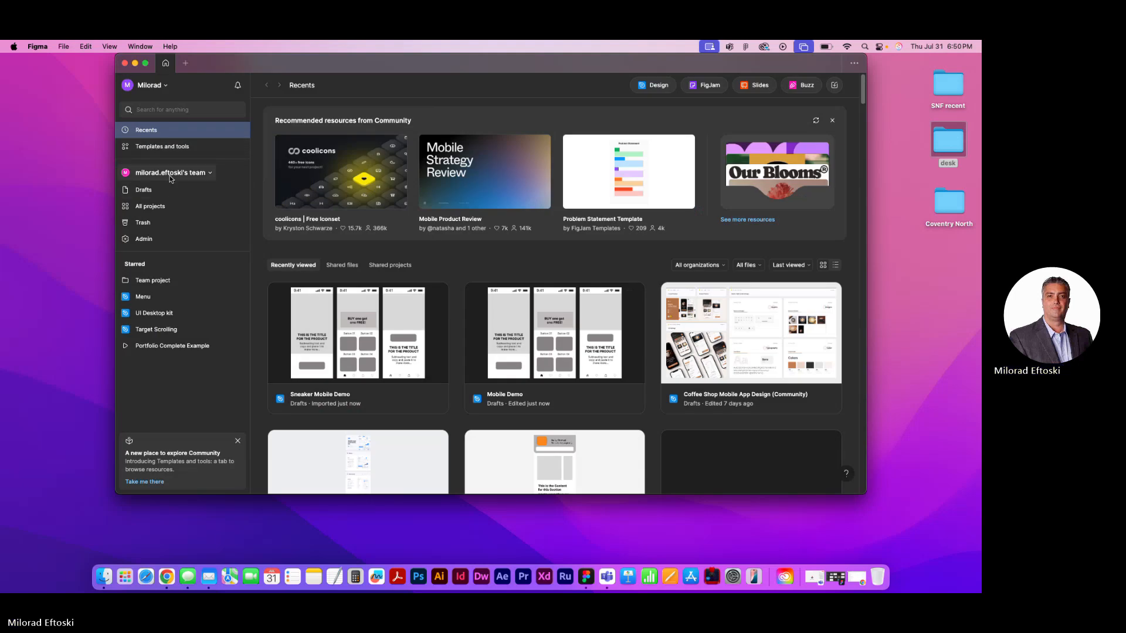
# Move the old Mobile Demo file from Drafts to the trash
pyautogui.click(150, 192)
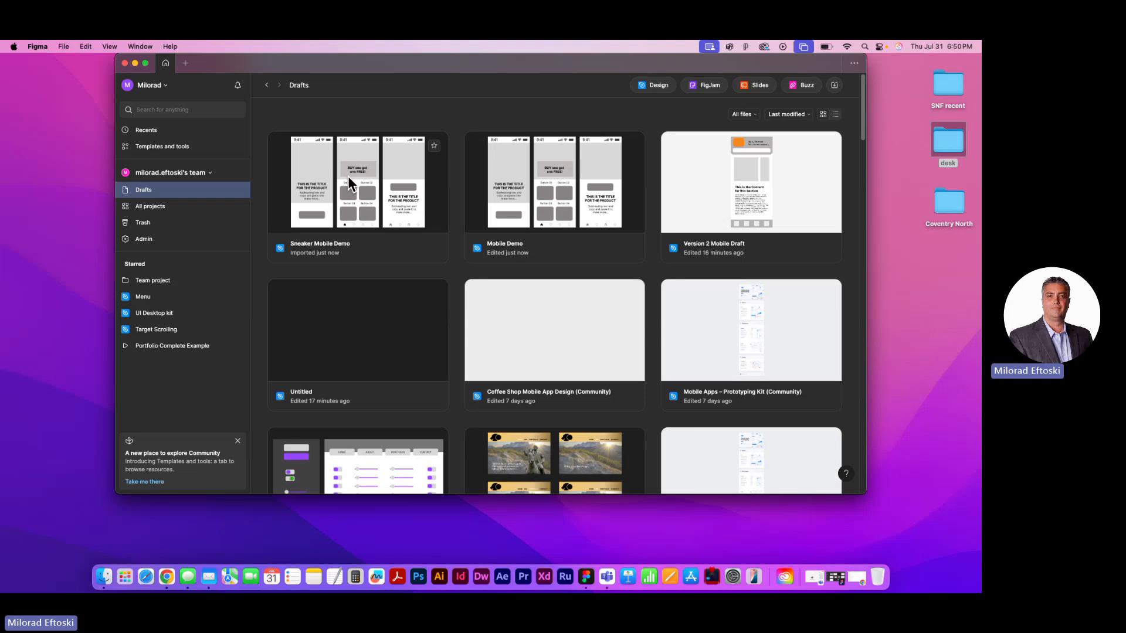
pyautogui.click(566, 173)
pyautogui.rightClick(545, 169)
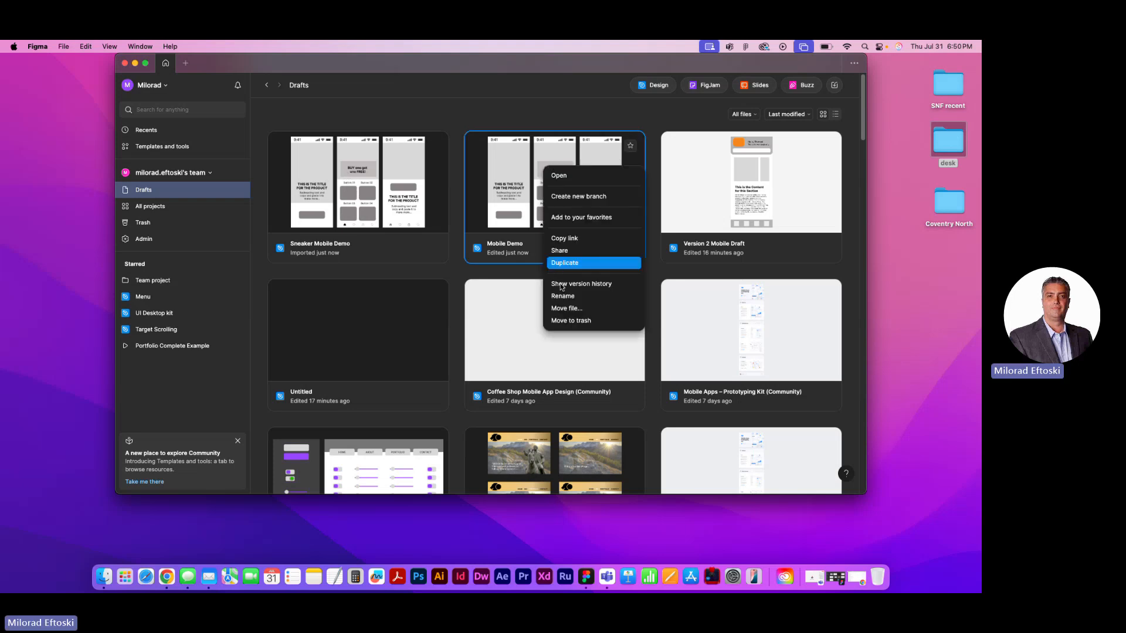
pyautogui.click(565, 322)
pyautogui.click(542, 307)
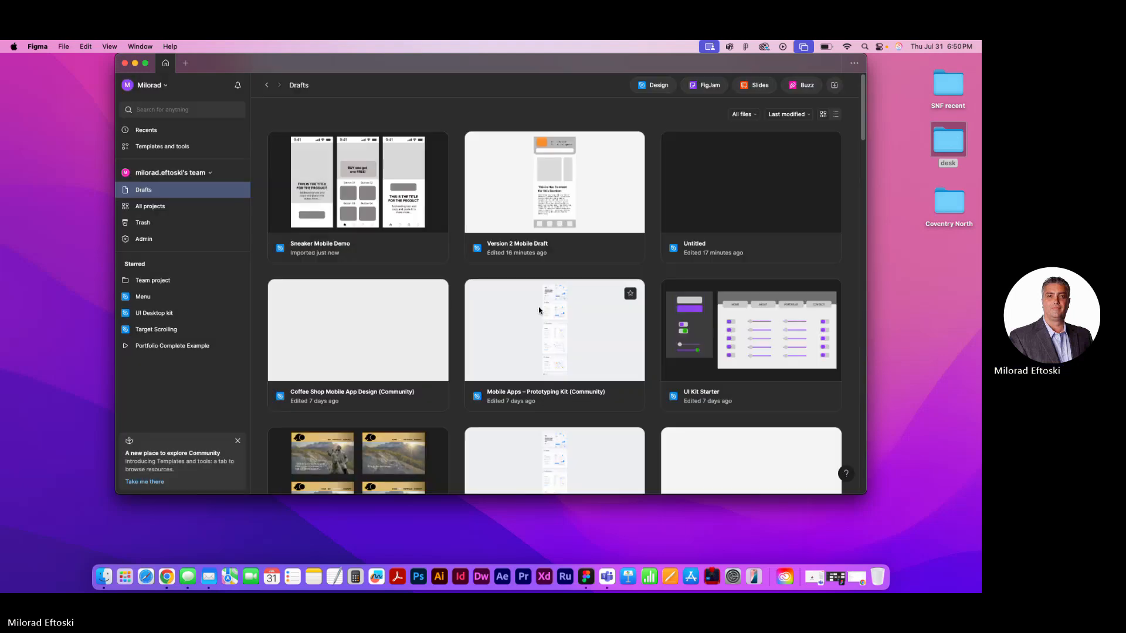
# Open the Sneaker Mobile Demo file and compare its Wireframe and High Fidelity pages
pyautogui.doubleClick(361, 152)
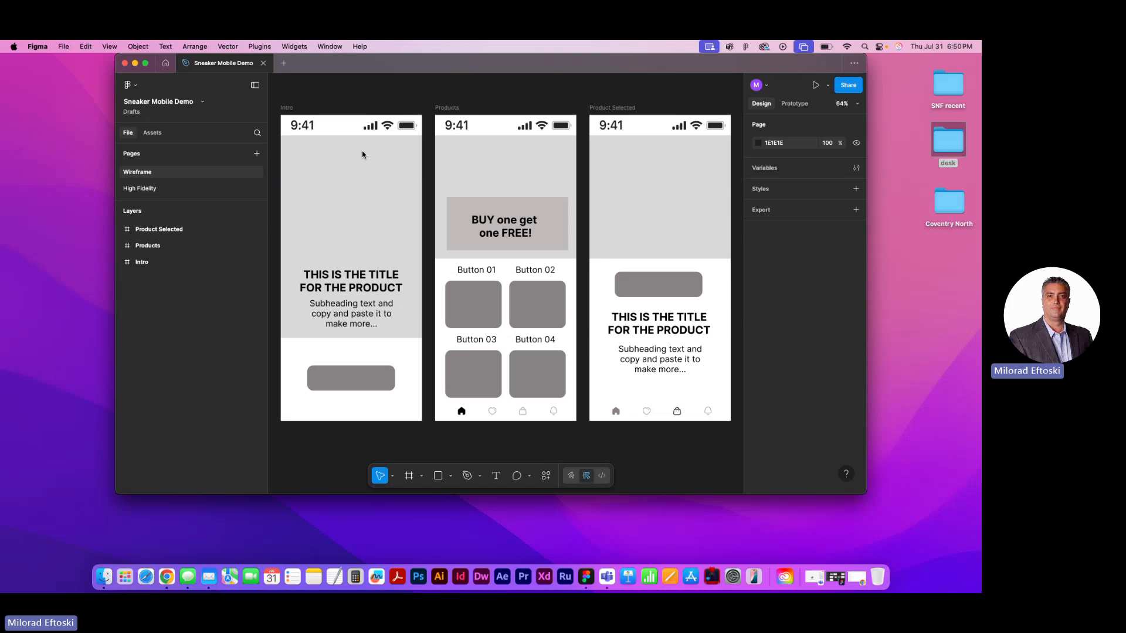
pyautogui.click(149, 191)
pyautogui.click(148, 174)
pyautogui.click(149, 188)
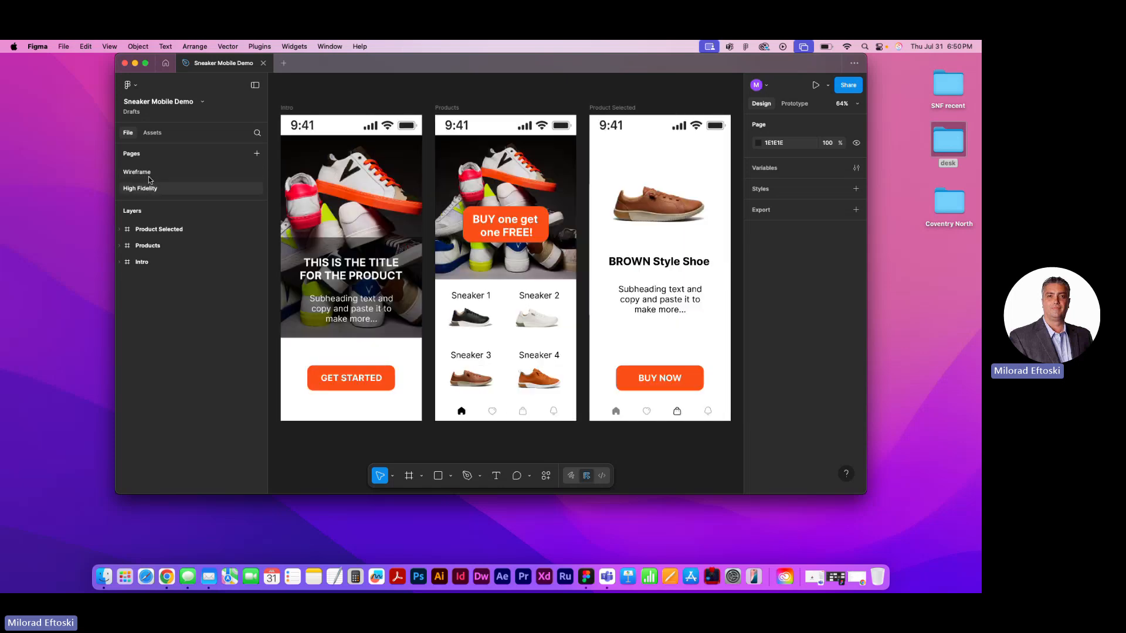
pyautogui.click(149, 173)
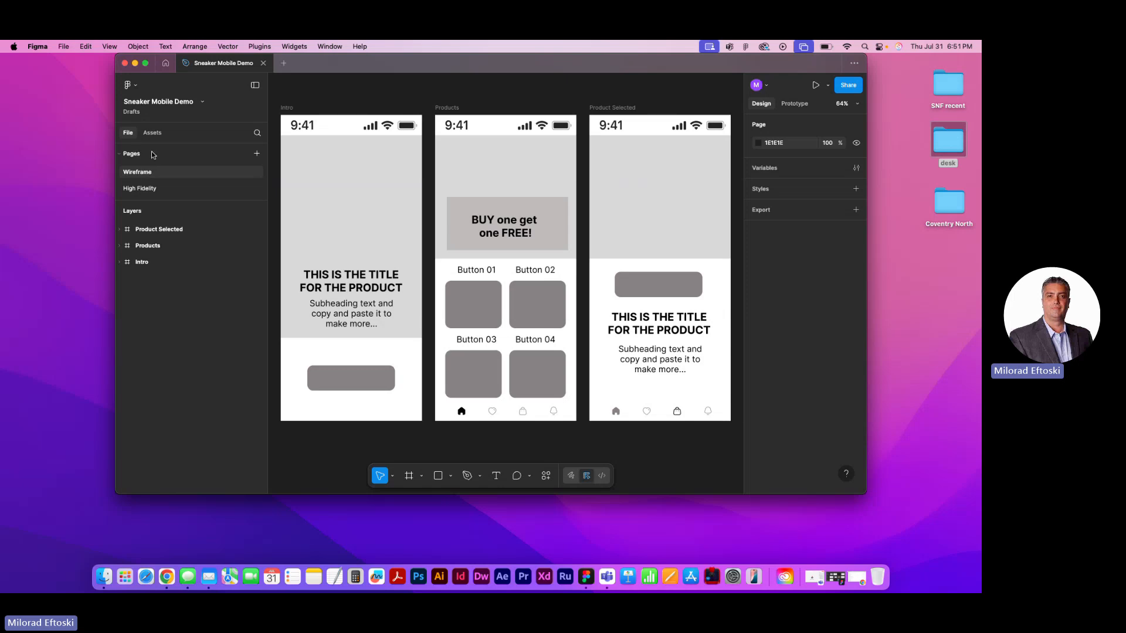
# Add a page named "Ui Kit and Style Guide" and place it above Wireframe in the page order
pyautogui.click(256, 154)
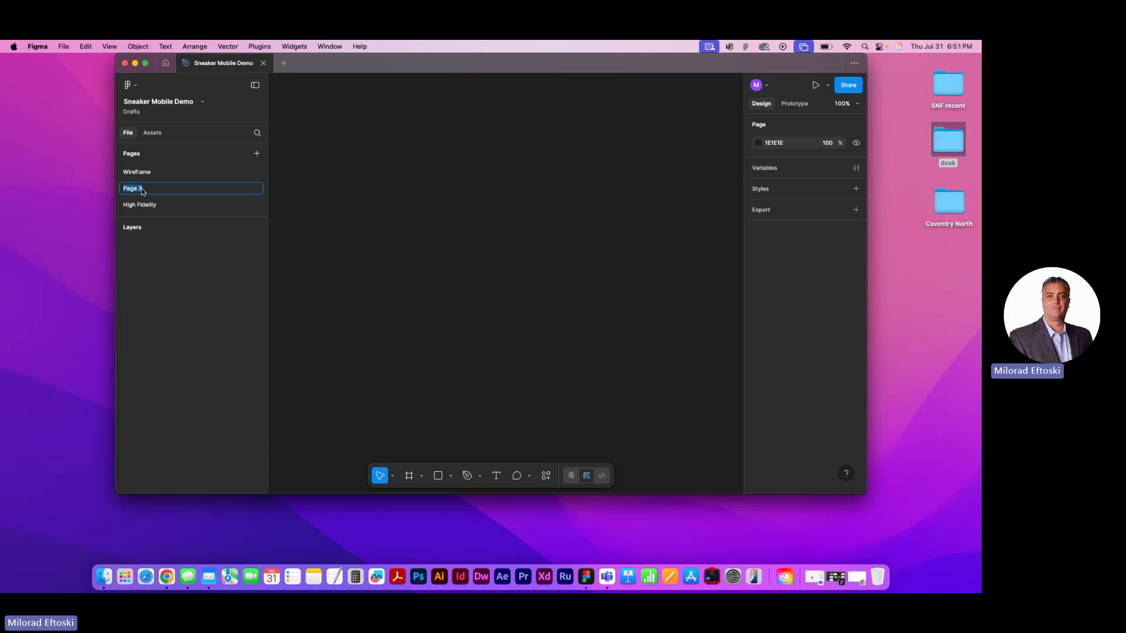
pyautogui.write('Ui Kit andfStyle Gyu')
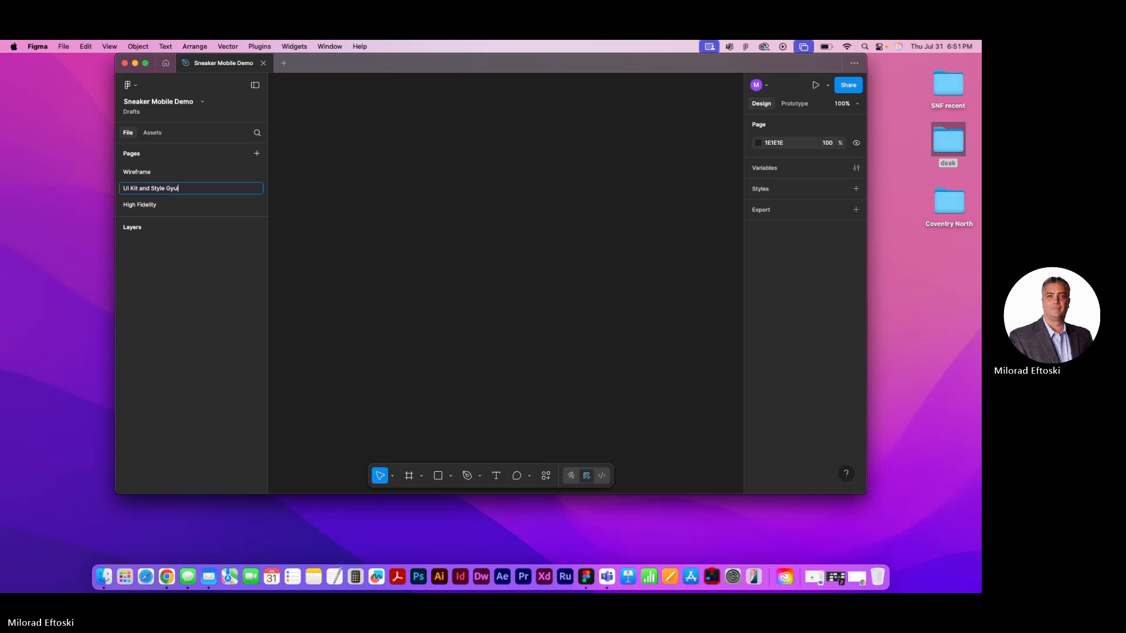
pyautogui.write('i')
pyautogui.press('BackSpace')
pyautogui.press('BackSpace')
pyautogui.press('BackSpace')
pyautogui.write('uide')
pyautogui.press('Return')
pyautogui.moveTo(168, 191); pyautogui.dragTo(160, 170)
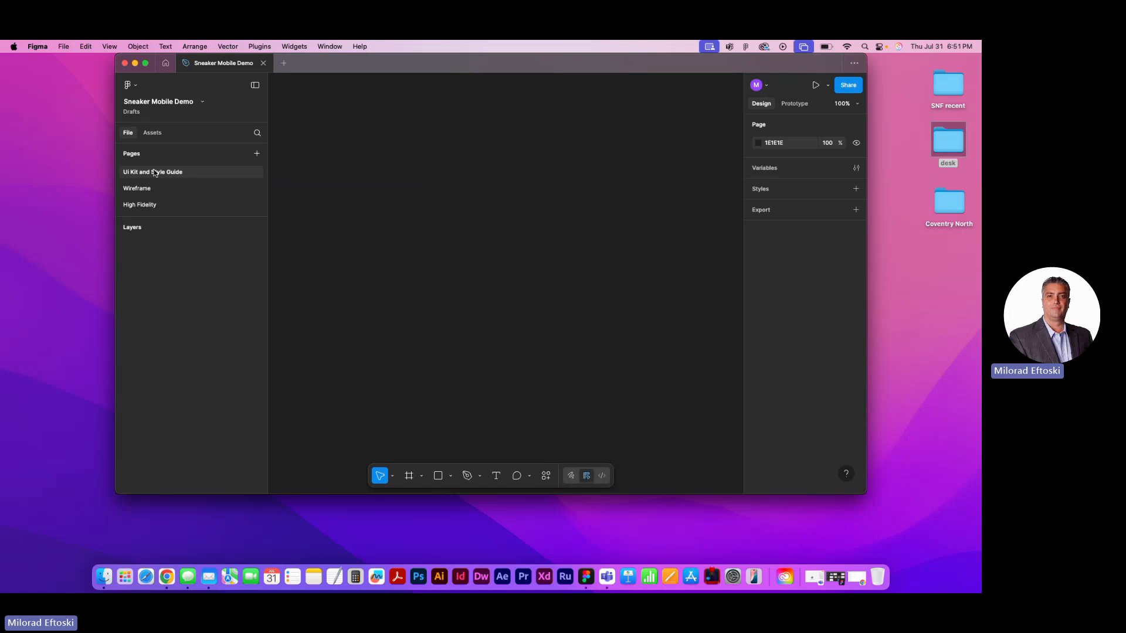
# Review the Ui Kit and Style Guide, Wireframe and High Fidelity pages in turn, finishing on Wireframe
pyautogui.click(150, 187)
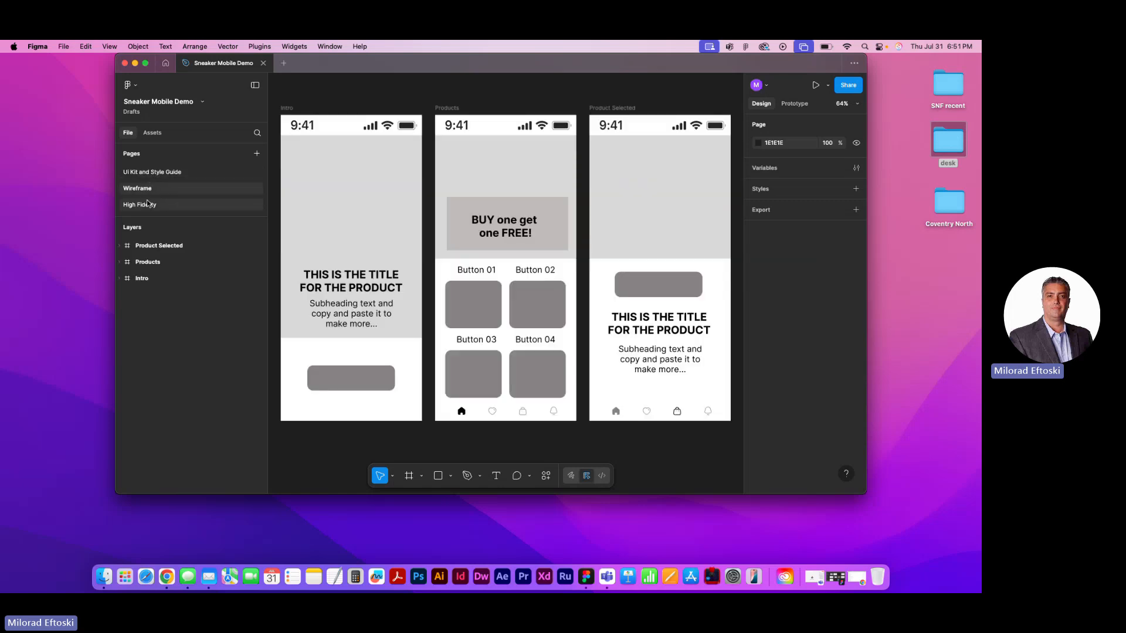
pyautogui.click(146, 204)
pyautogui.click(144, 175)
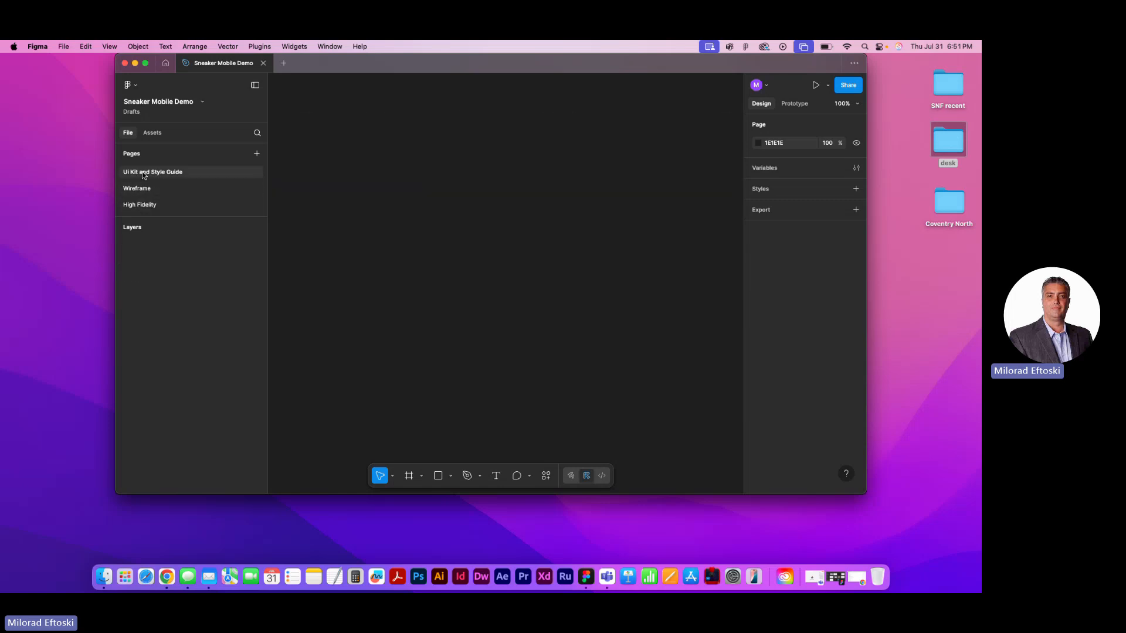
pyautogui.click(147, 188)
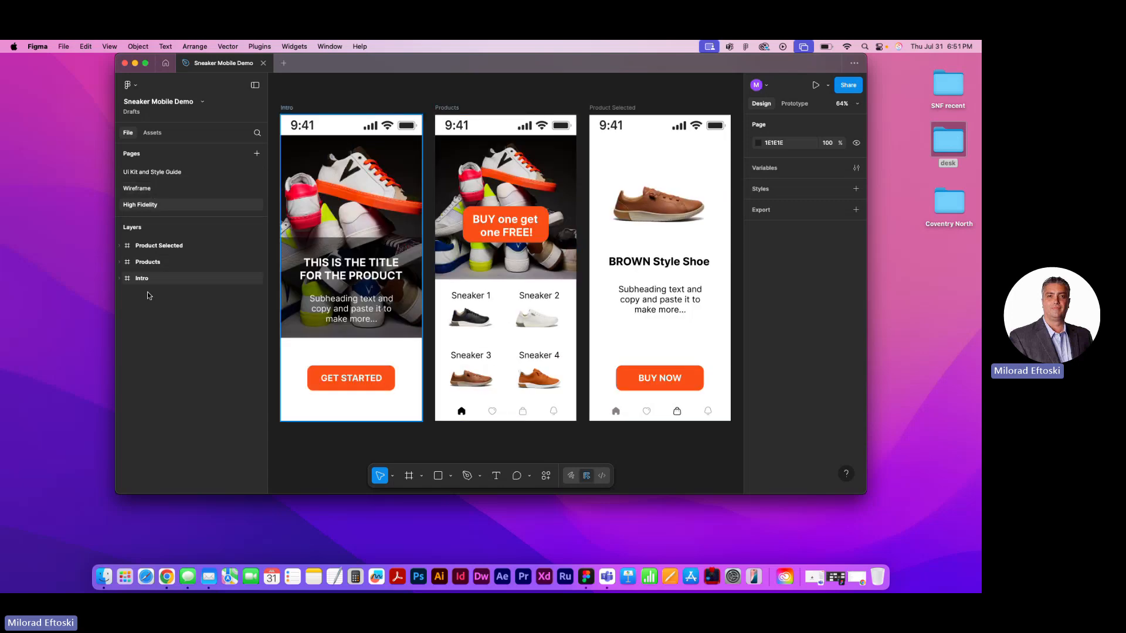
pyautogui.click(158, 173)
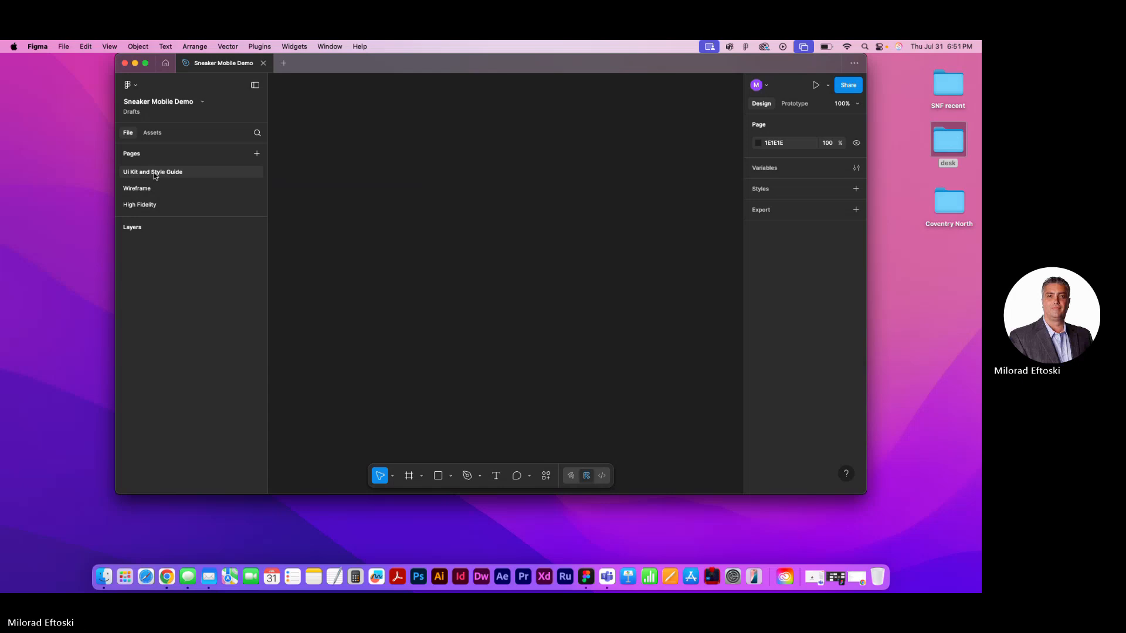
pyautogui.click(141, 186)
pyautogui.click(153, 173)
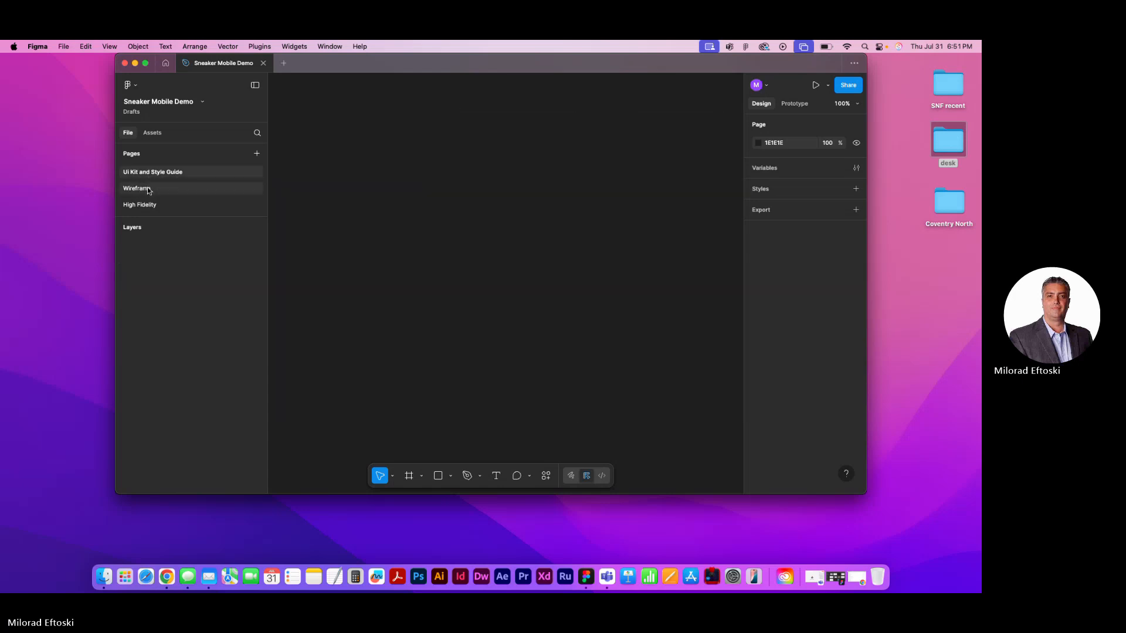
pyautogui.click(143, 189)
pyautogui.click(141, 188)
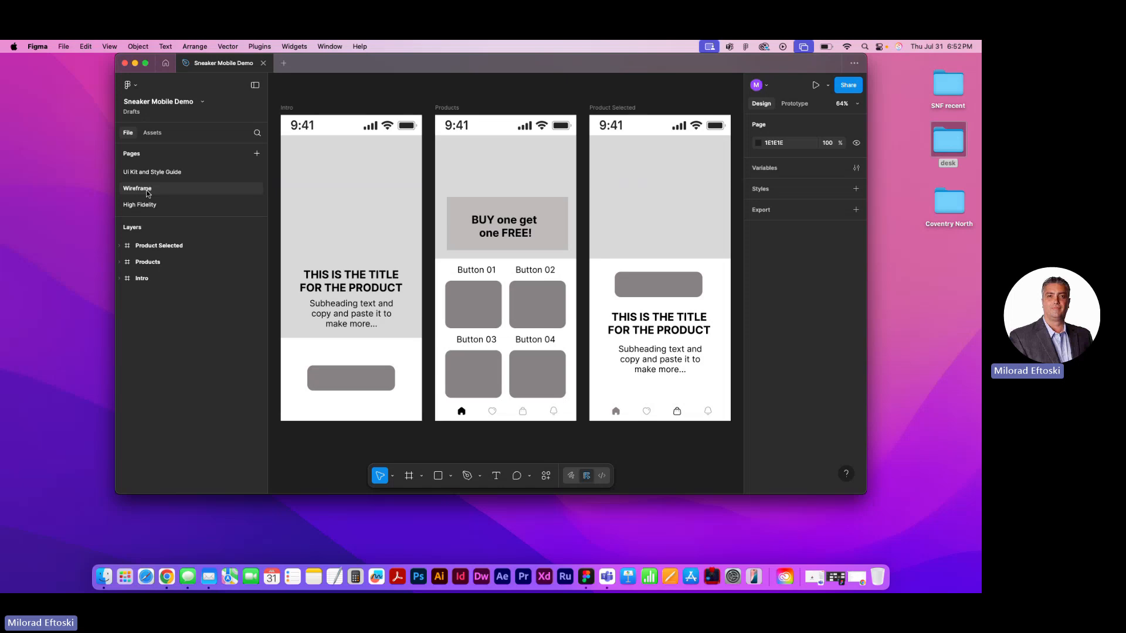
# Switch to Finder and open the UX Class folder inside Documents
pyautogui.moveTo(327, 63); pyautogui.dragTo(284, 76)
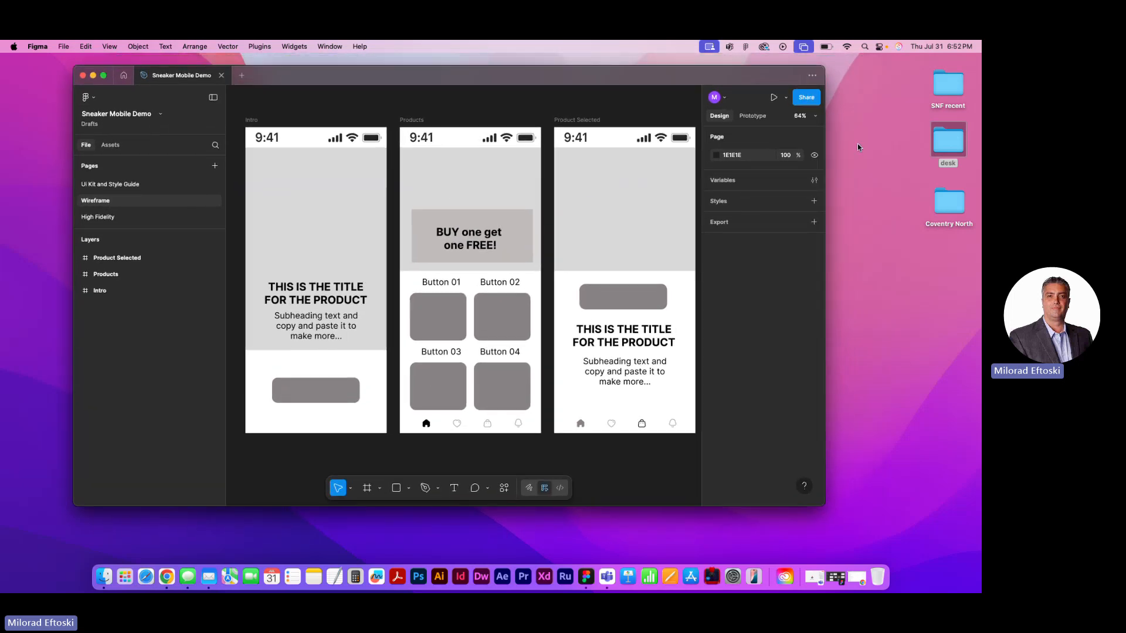
pyautogui.doubleClick(949, 144)
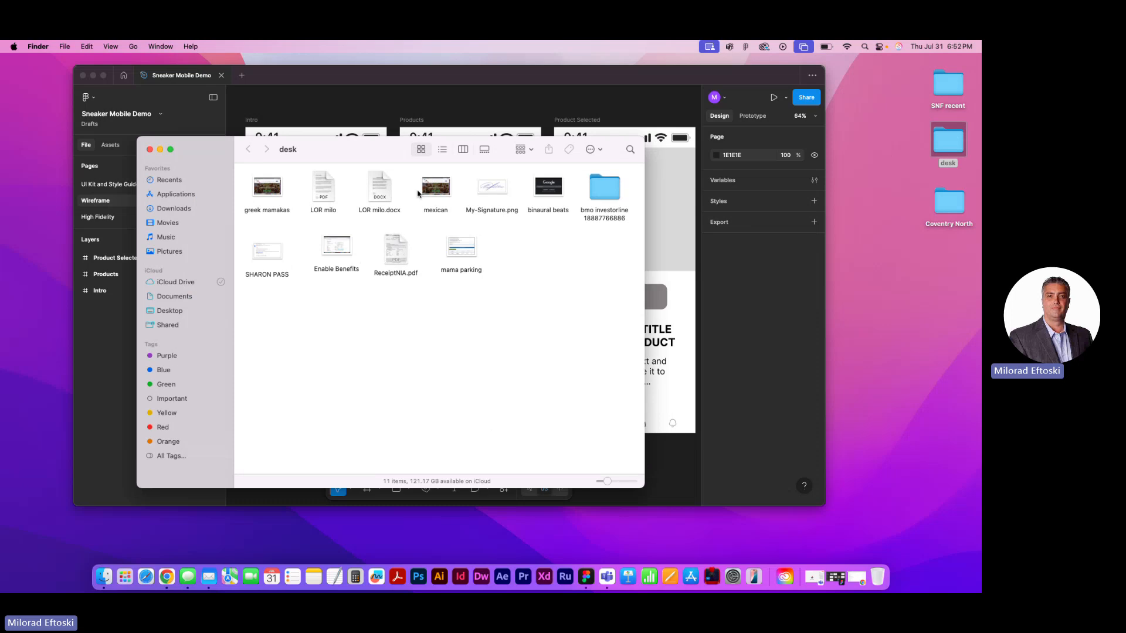
pyautogui.moveTo(353, 154); pyautogui.dragTo(414, 174)
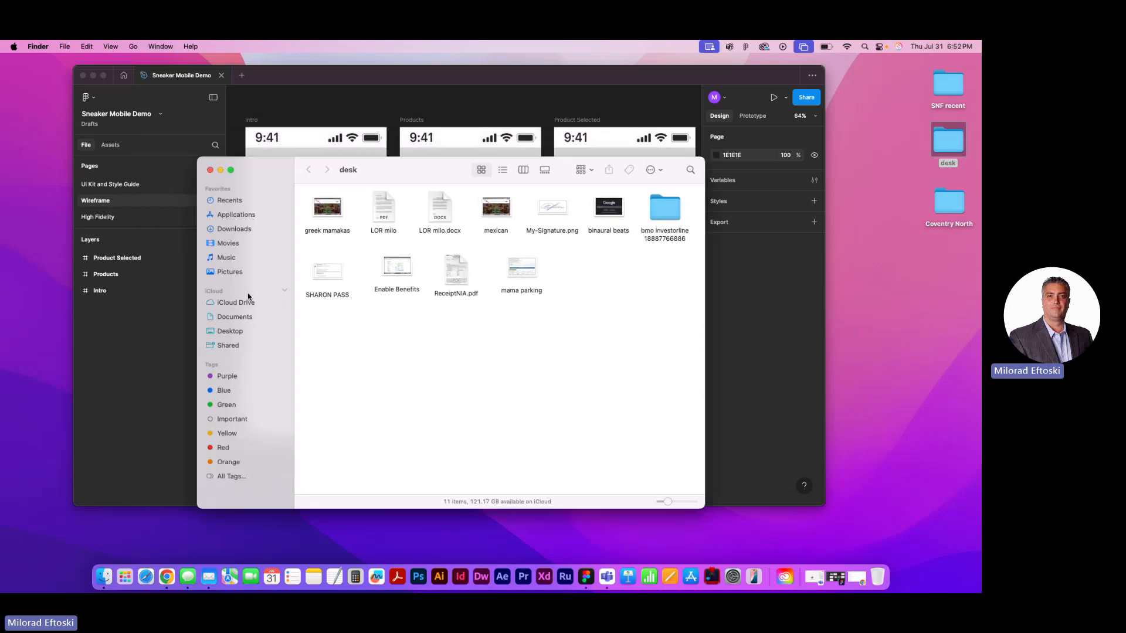
pyautogui.click(237, 317)
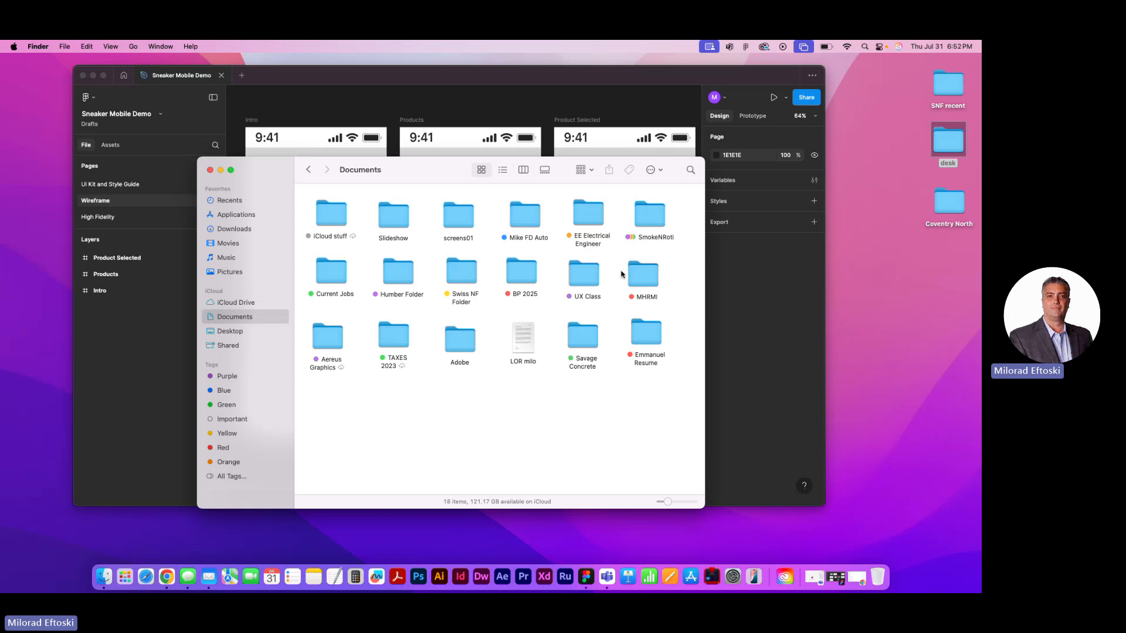
pyautogui.doubleClick(584, 274)
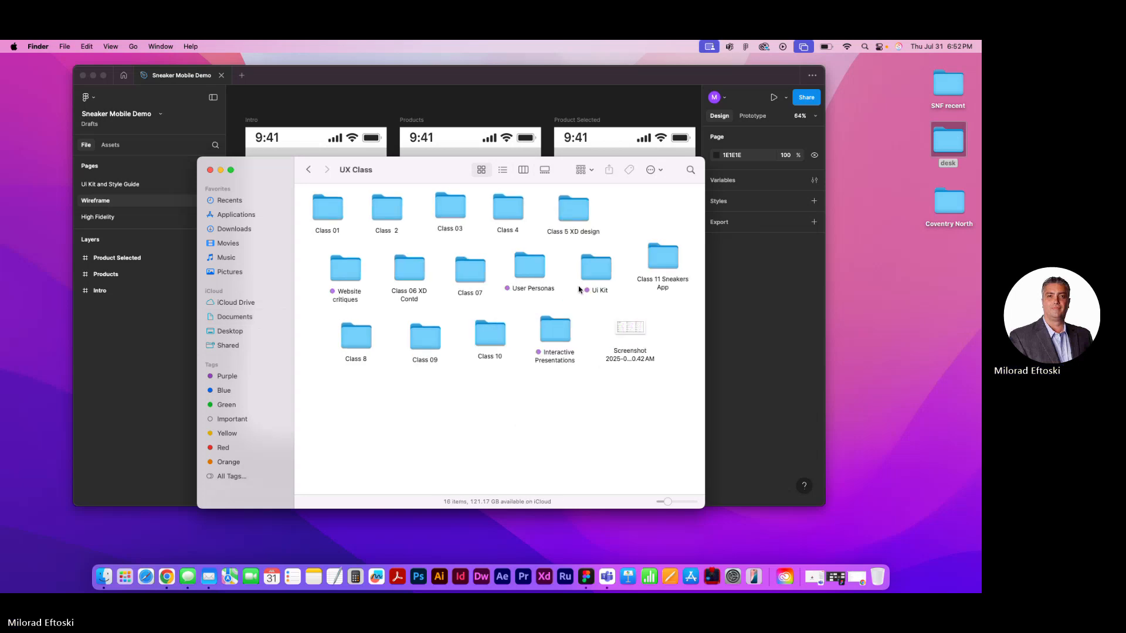
# Check the Class 10 folder, go back, and open the Prime_Fitness_App folder inside Class 09
pyautogui.doubleClick(490, 326)
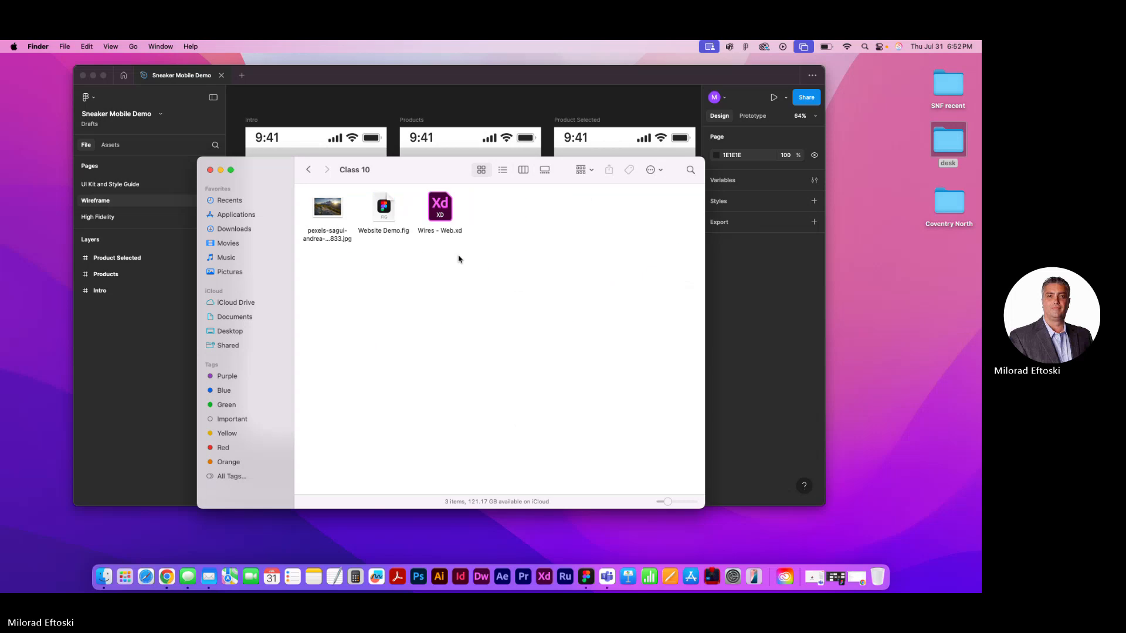
pyautogui.click(308, 170)
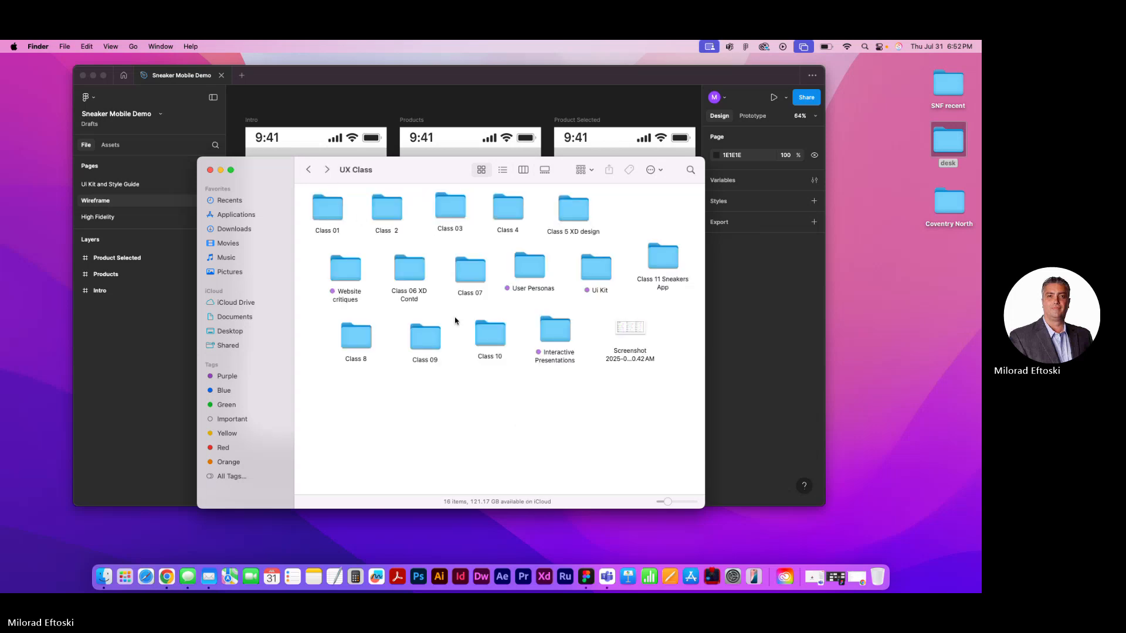
pyautogui.doubleClick(429, 337)
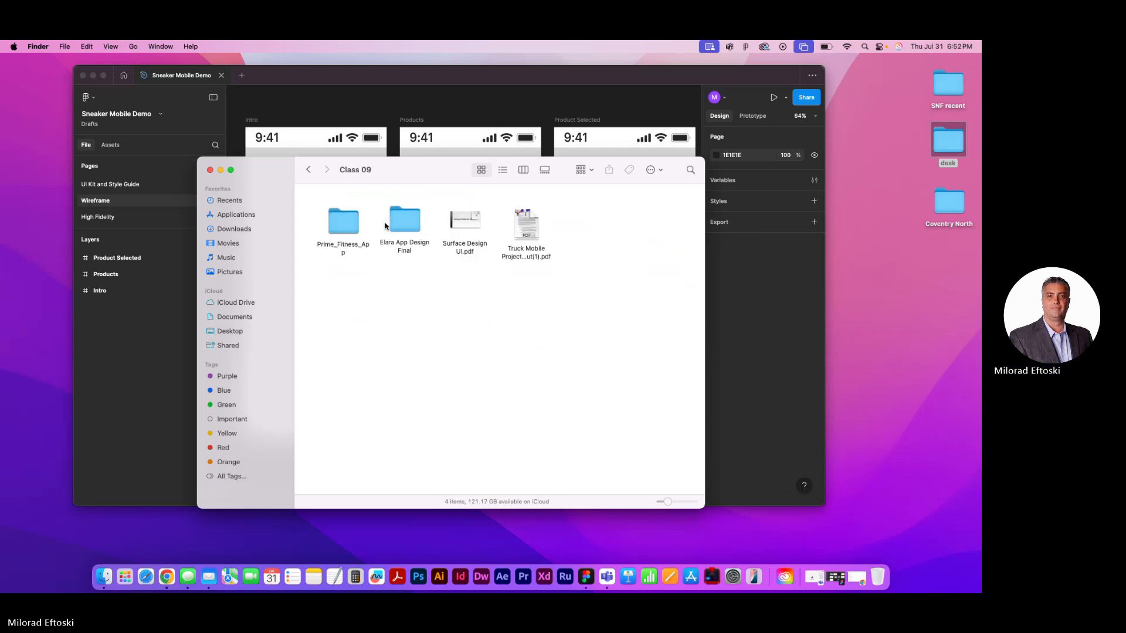
pyautogui.doubleClick(354, 228)
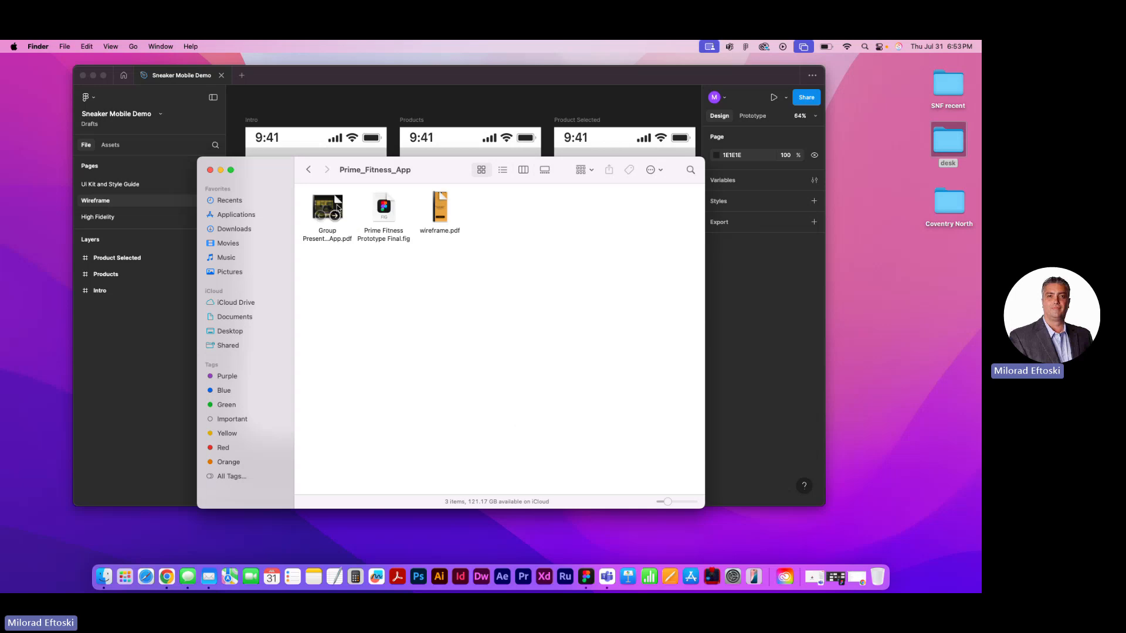
# Preview Group Presentation for the Mobile App.pdf and examine its About Us, logo, colour and typography pages
pyautogui.click(328, 202)
pyautogui.press('space')
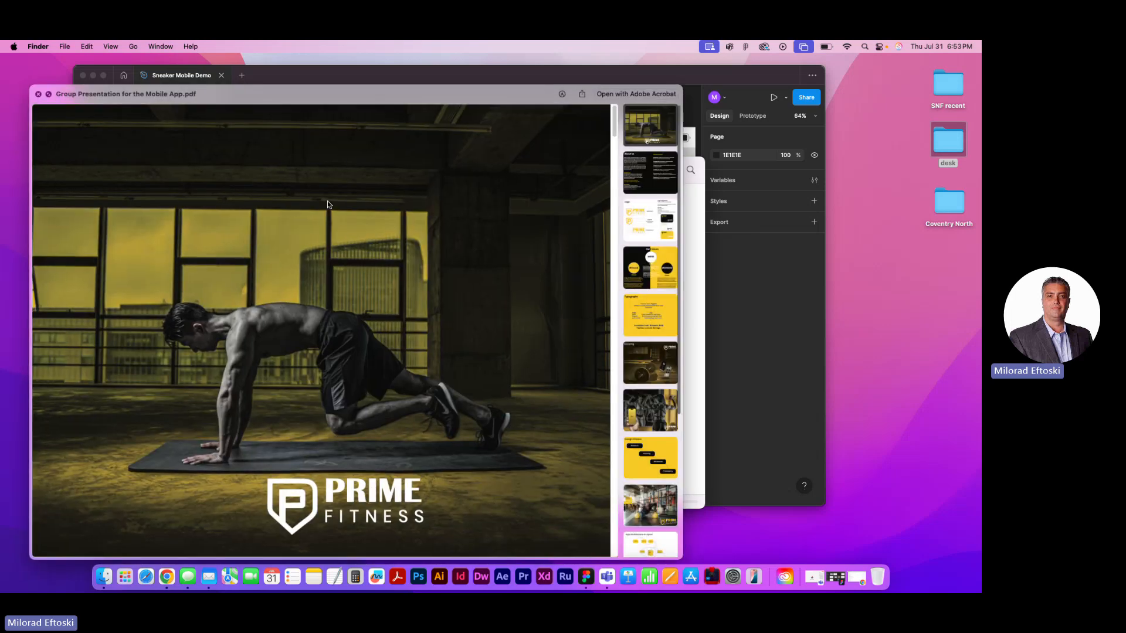
pyautogui.moveTo(355, 100); pyautogui.dragTo(376, 92)
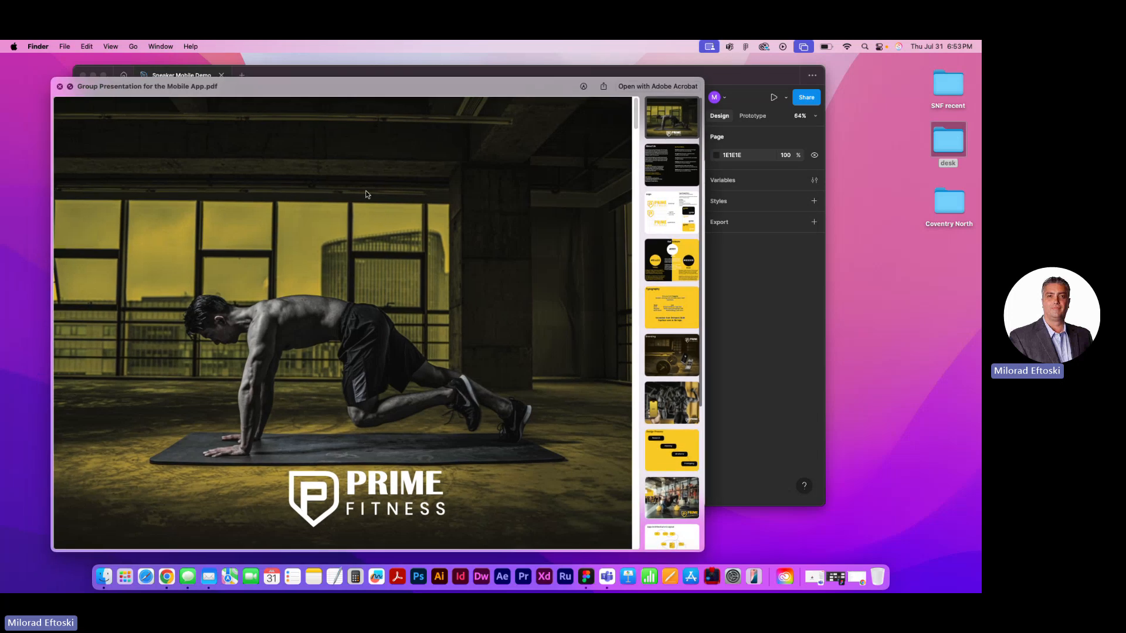
pyautogui.scroll(-3, 376, 225)
pyautogui.scroll(-5, 376, 228)
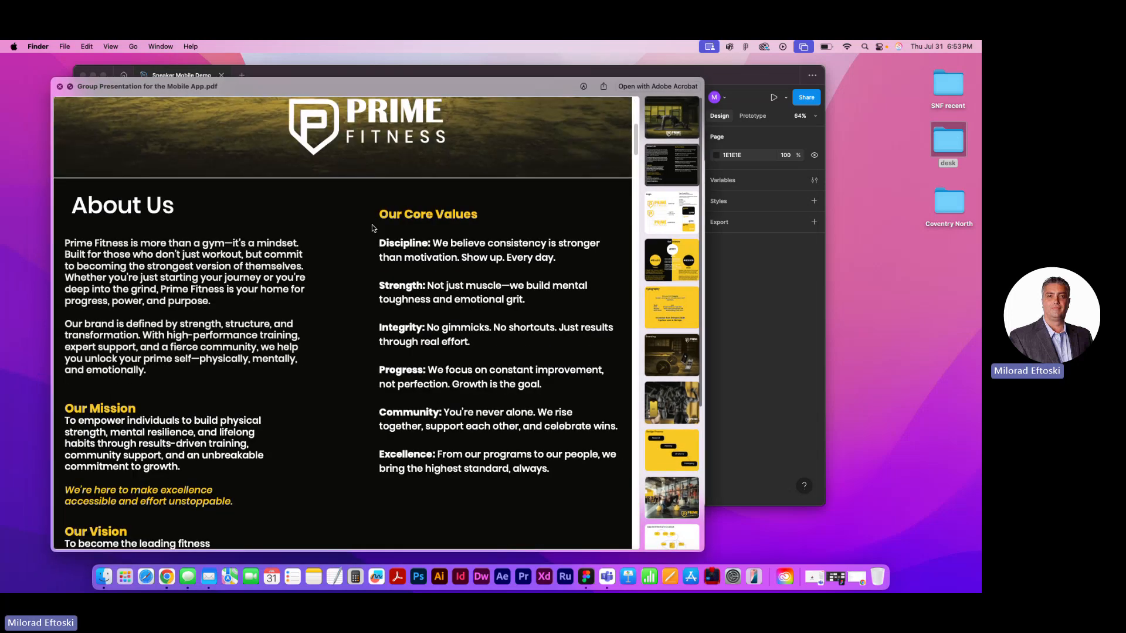
pyautogui.scroll(-4, 300, 236)
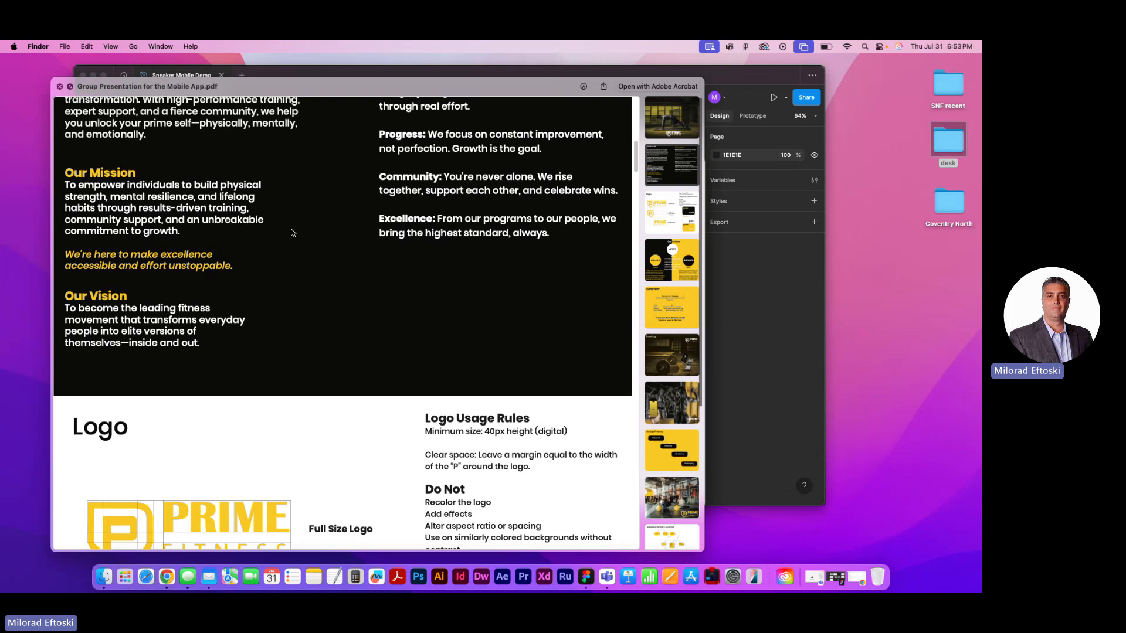
pyautogui.scroll(-5, 292, 233)
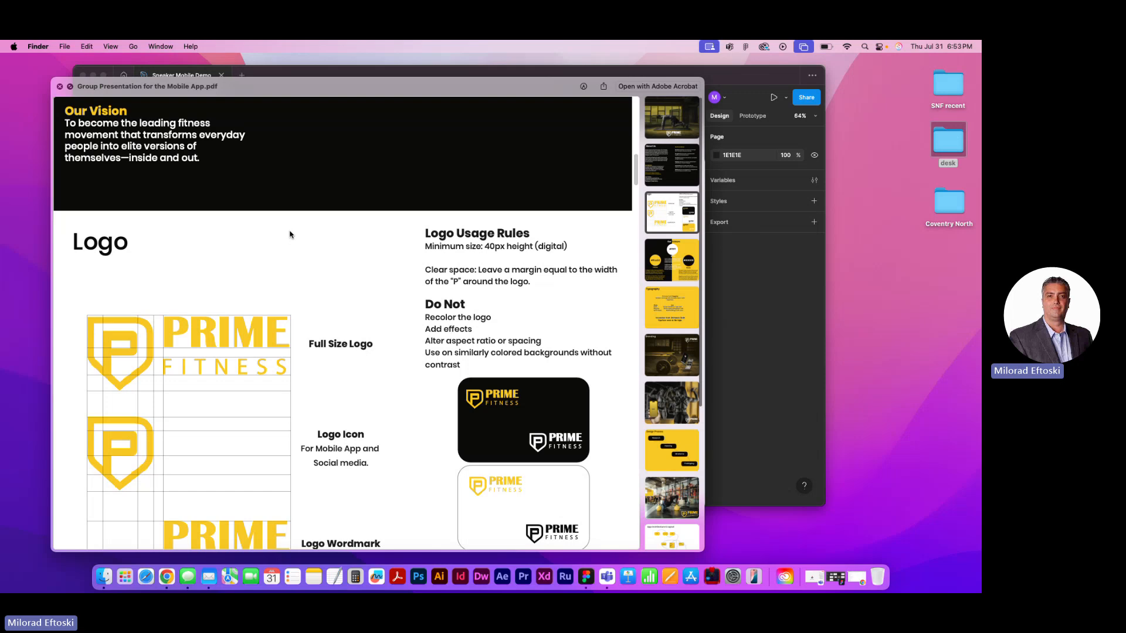
pyautogui.scroll(-3, 297, 245)
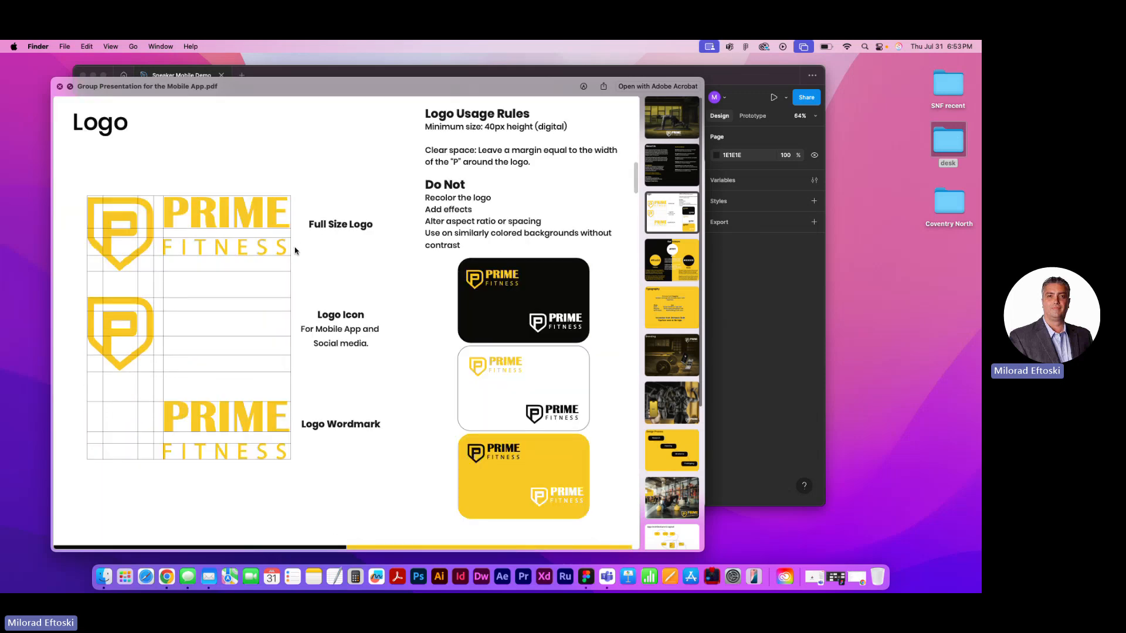
pyautogui.scroll(-10, 294, 258)
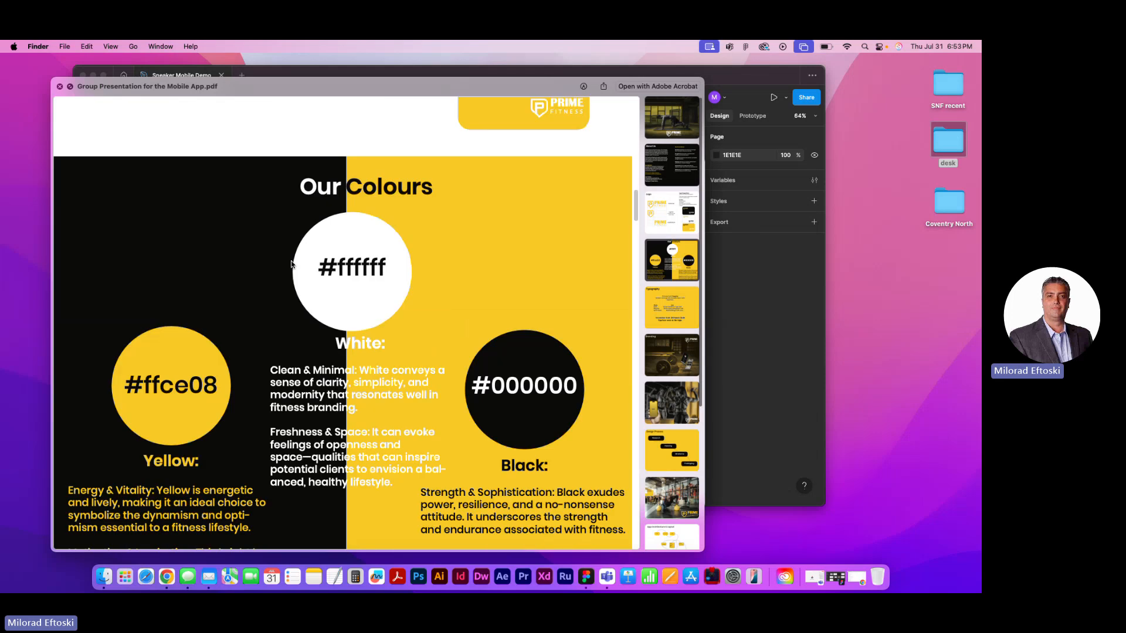
pyautogui.scroll(-11, 291, 264)
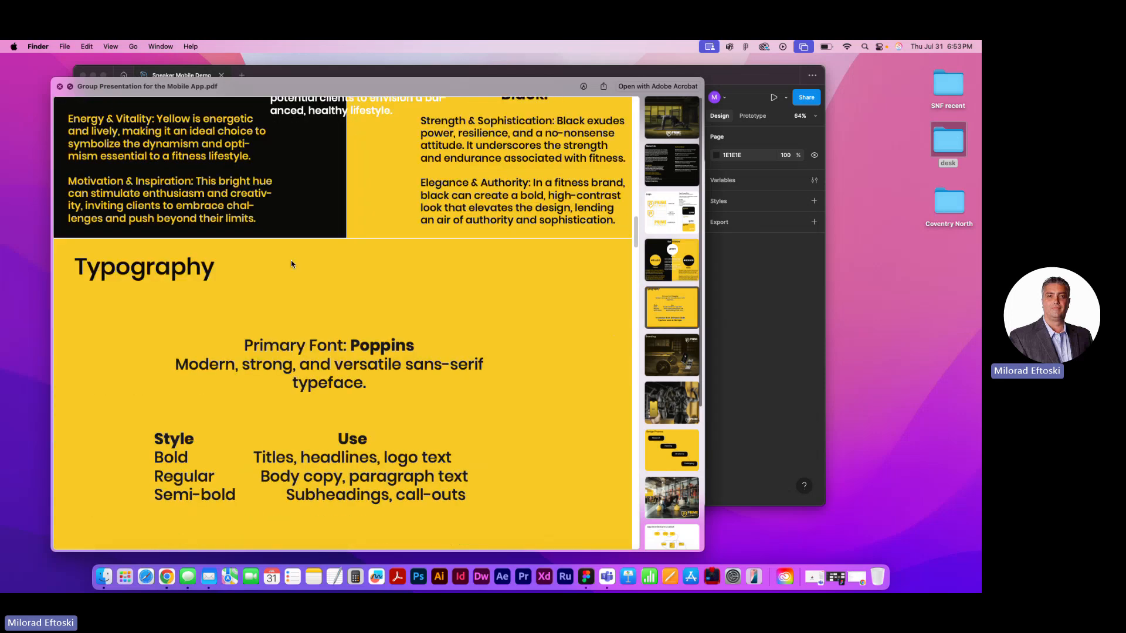
pyautogui.scroll(-13, 291, 264)
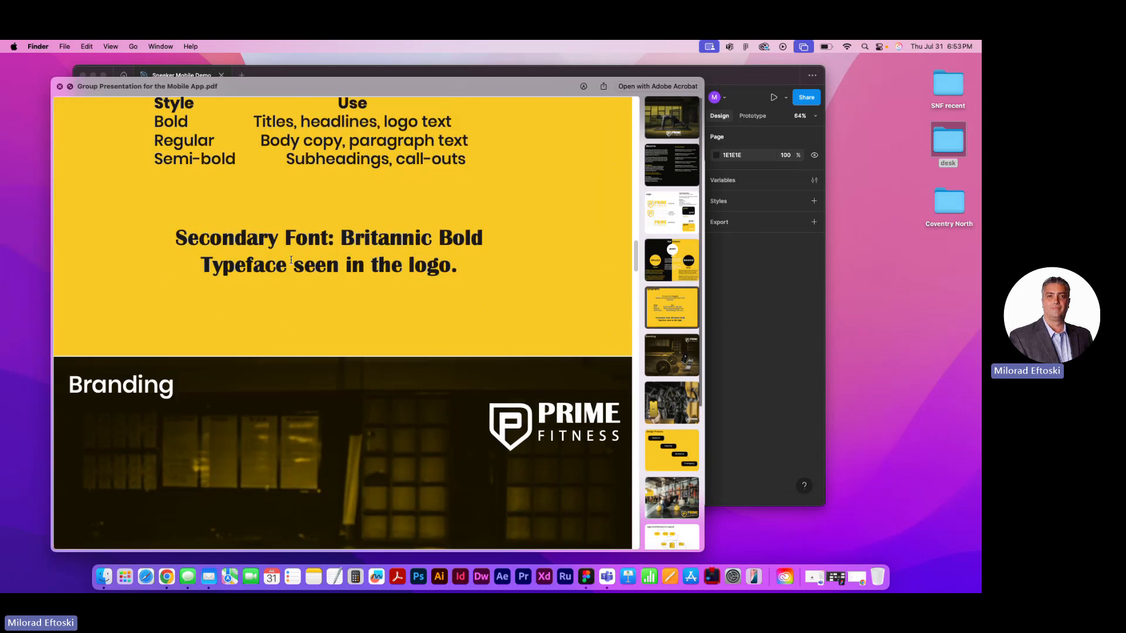
# Examine the presentation's branding, Design Process, App Architecture & Layout and App Architecture Greyscale pages
pyautogui.scroll(-12, 298, 259)
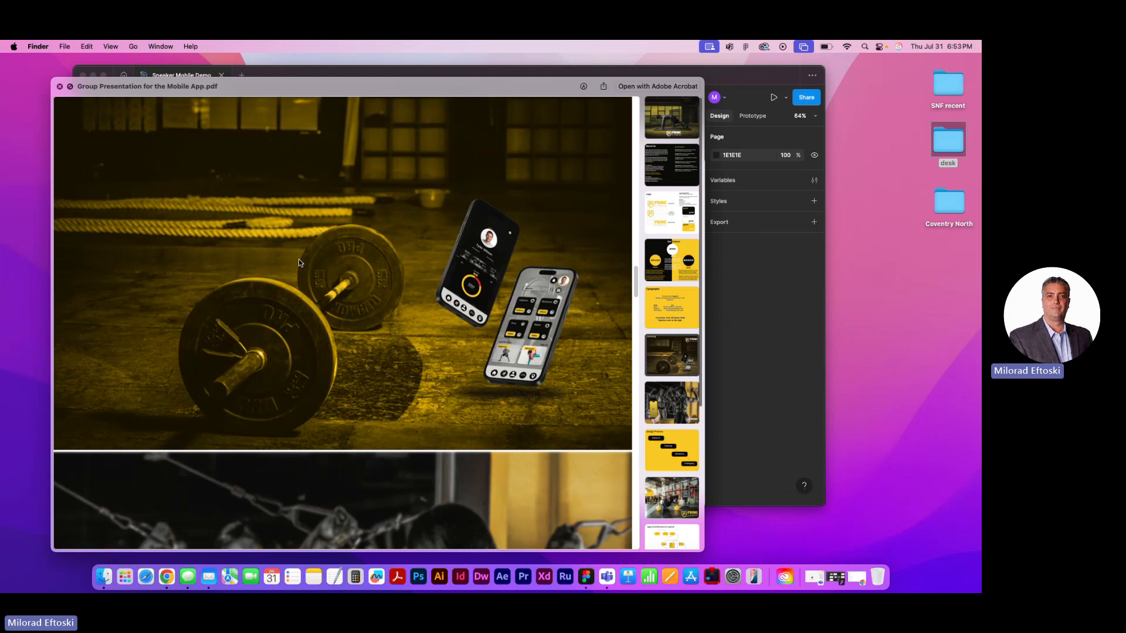
pyautogui.scroll(-8, 298, 261)
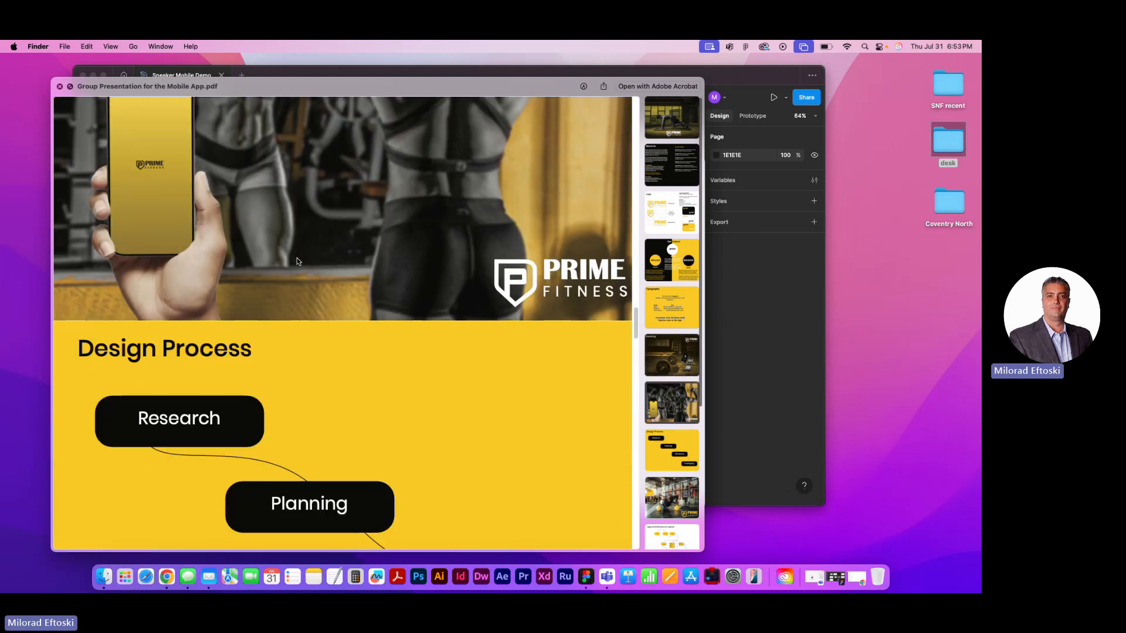
pyautogui.scroll(-3, 270, 252)
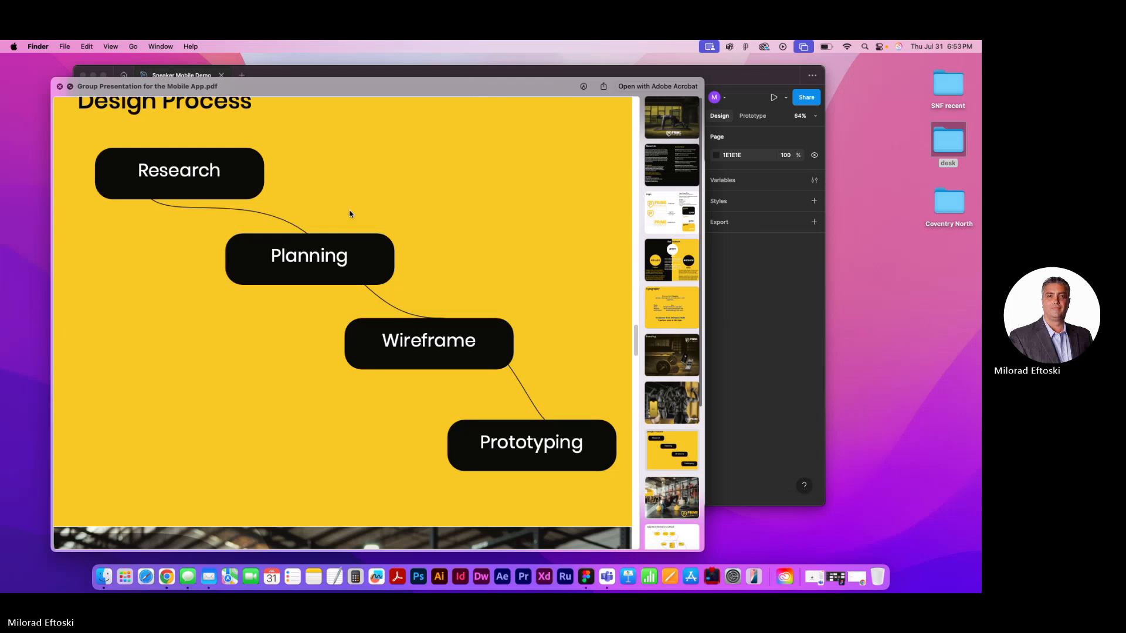
pyautogui.scroll(1, 419, 264)
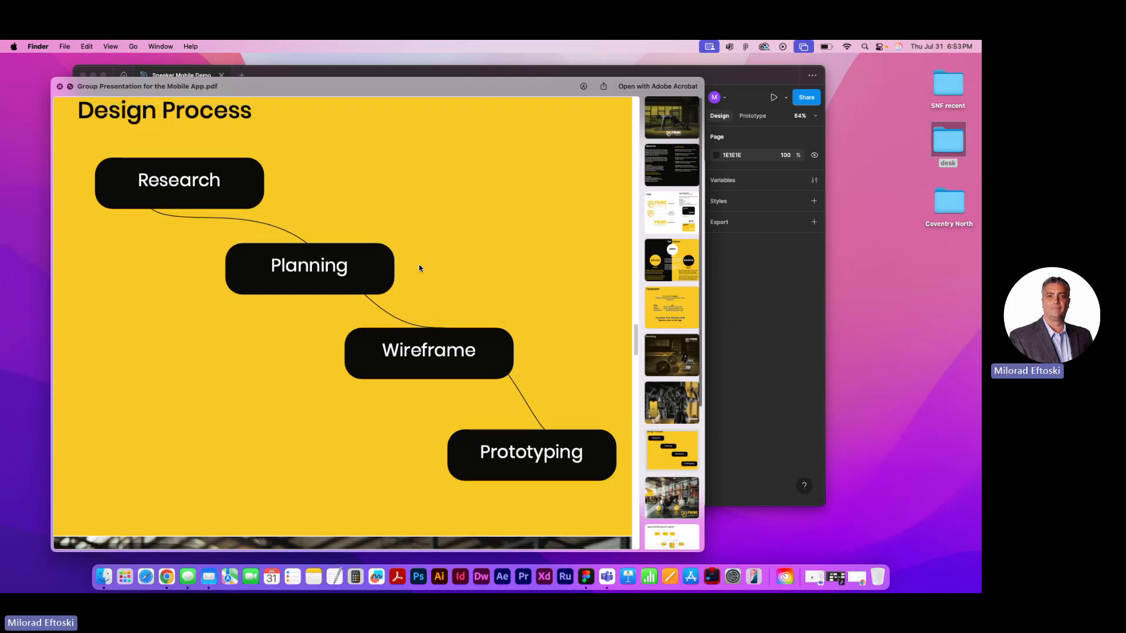
pyautogui.scroll(-10, 404, 274)
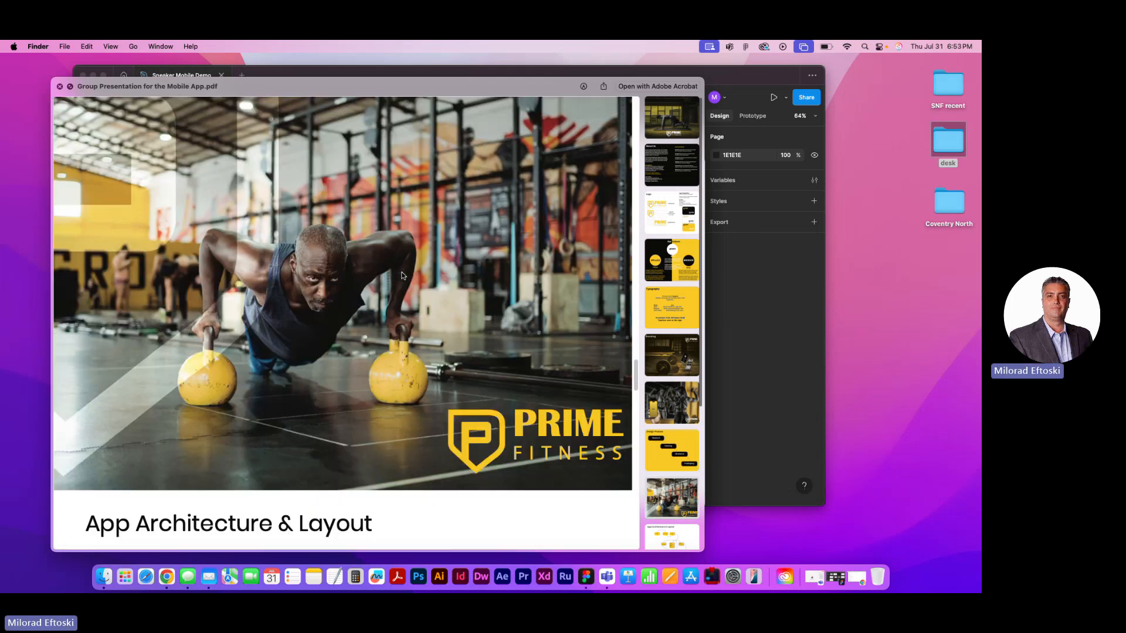
pyautogui.scroll(-10, 402, 276)
pyautogui.scroll(2, 402, 275)
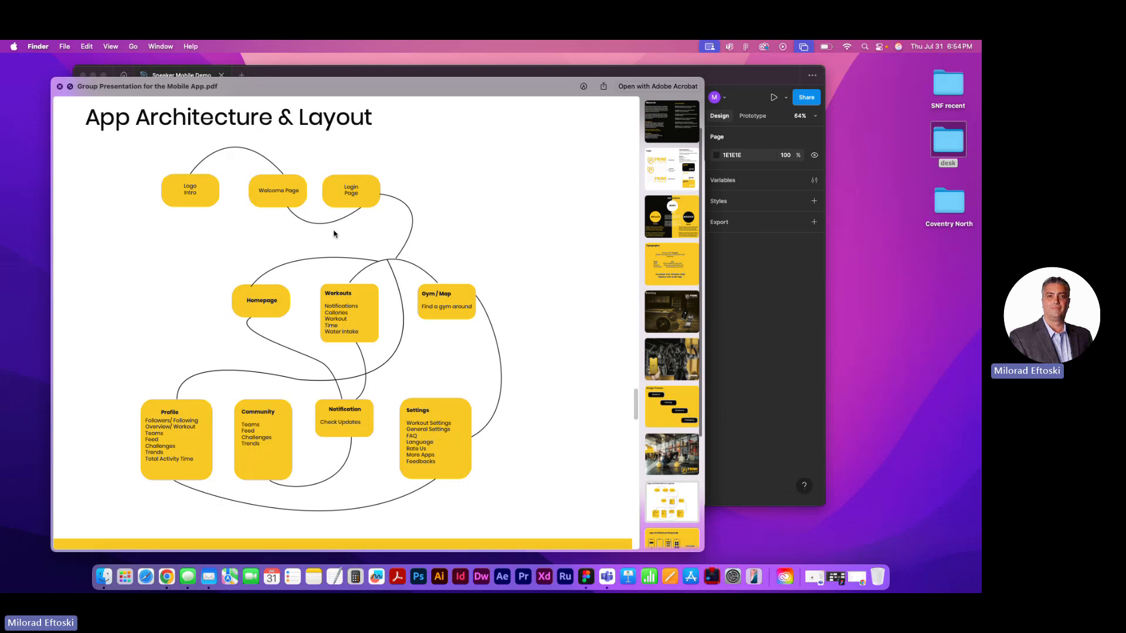
pyautogui.scroll(-10, 339, 237)
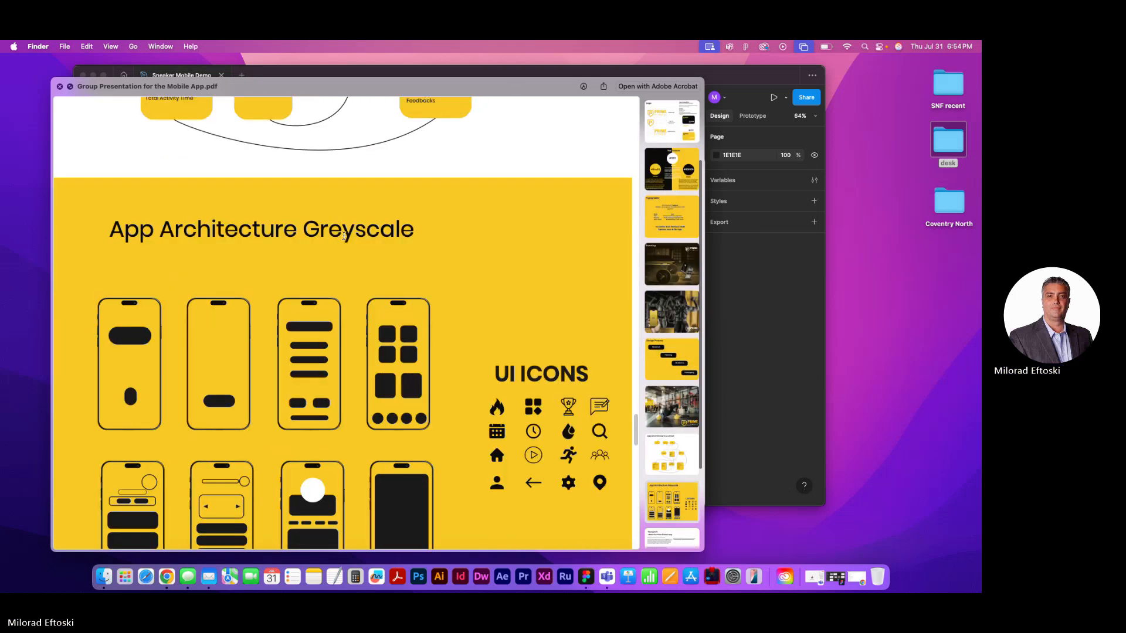
pyautogui.scroll(-2, 343, 239)
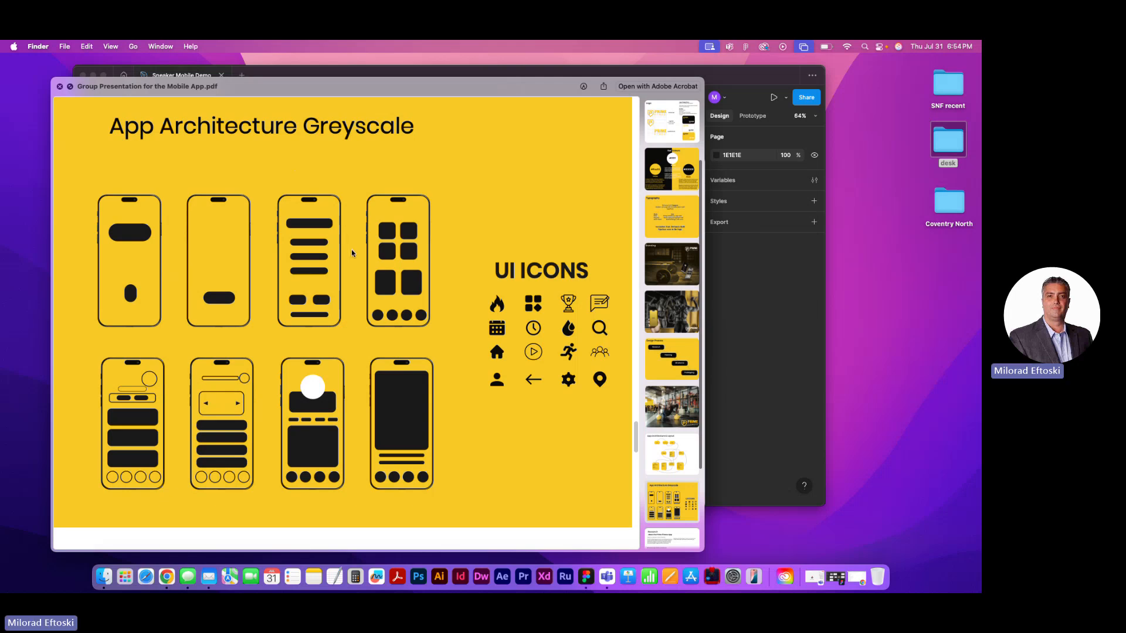
# Review the presentation's Research and The Look pages, return to its cover page, and close the preview
pyautogui.scroll(-2, 370, 251)
pyautogui.scroll(-10, 368, 251)
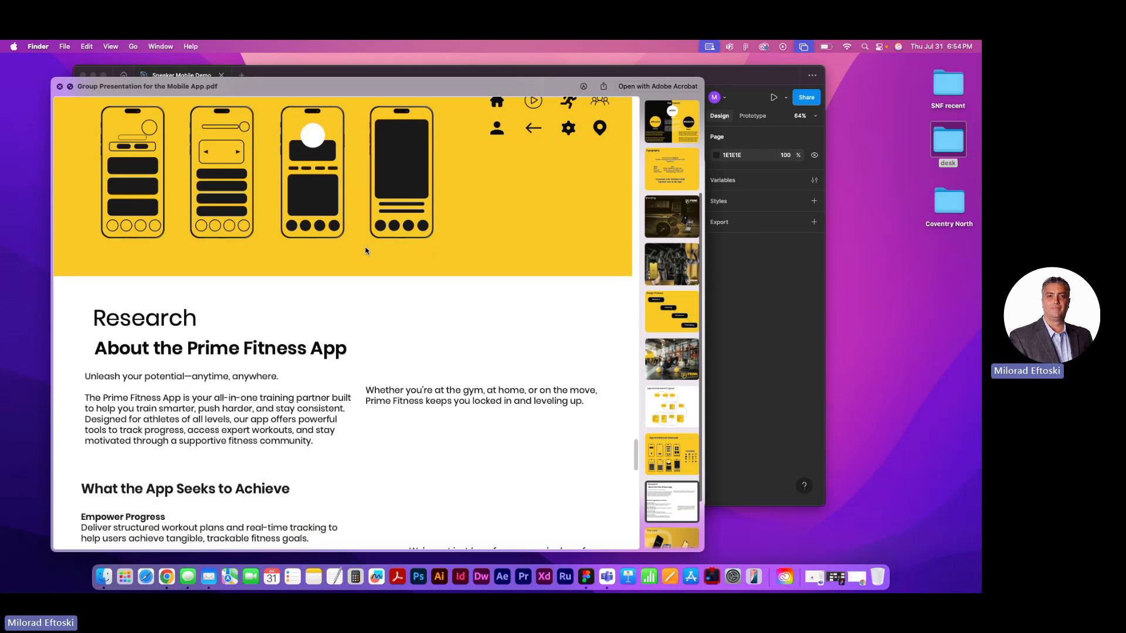
pyautogui.scroll(-8, 365, 251)
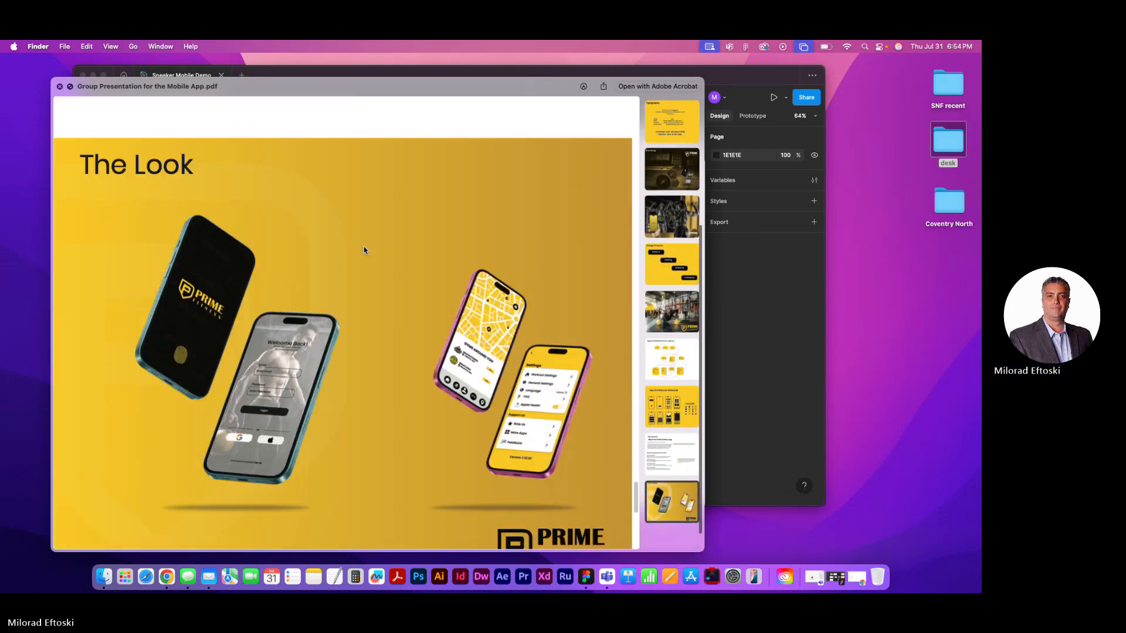
pyautogui.scroll(-10, 364, 249)
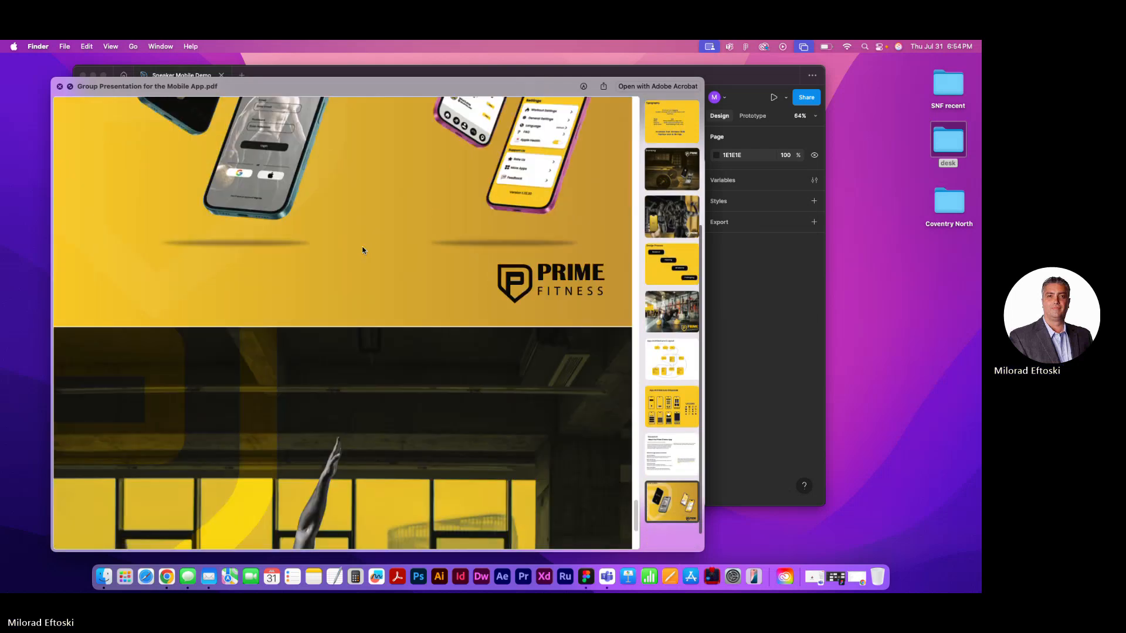
pyautogui.scroll(20, 361, 251)
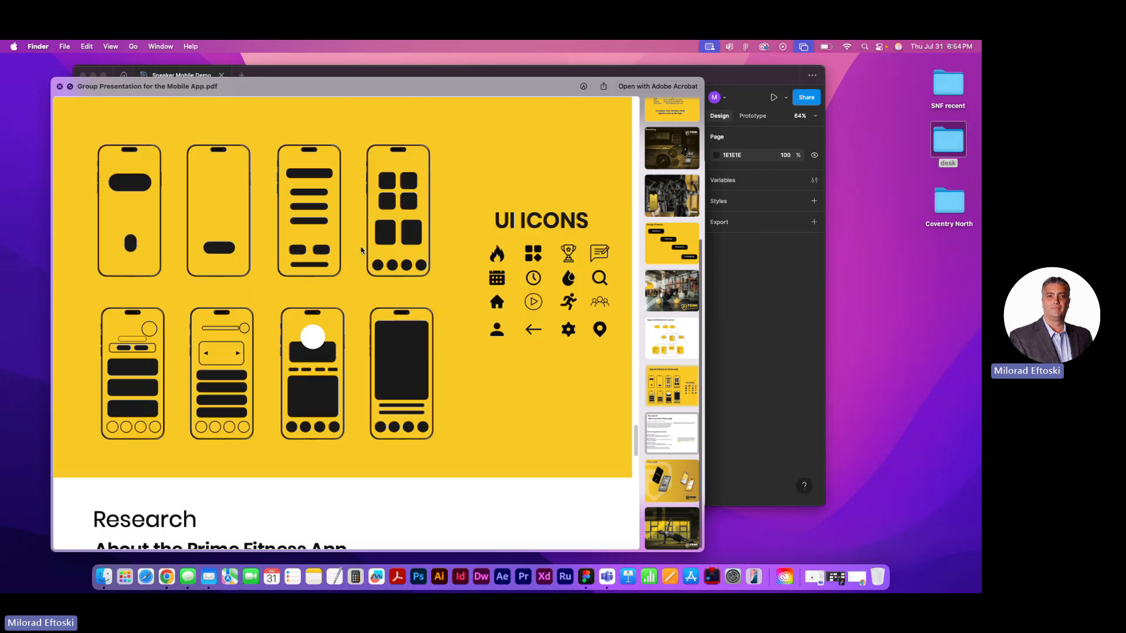
pyautogui.scroll(15, 359, 250)
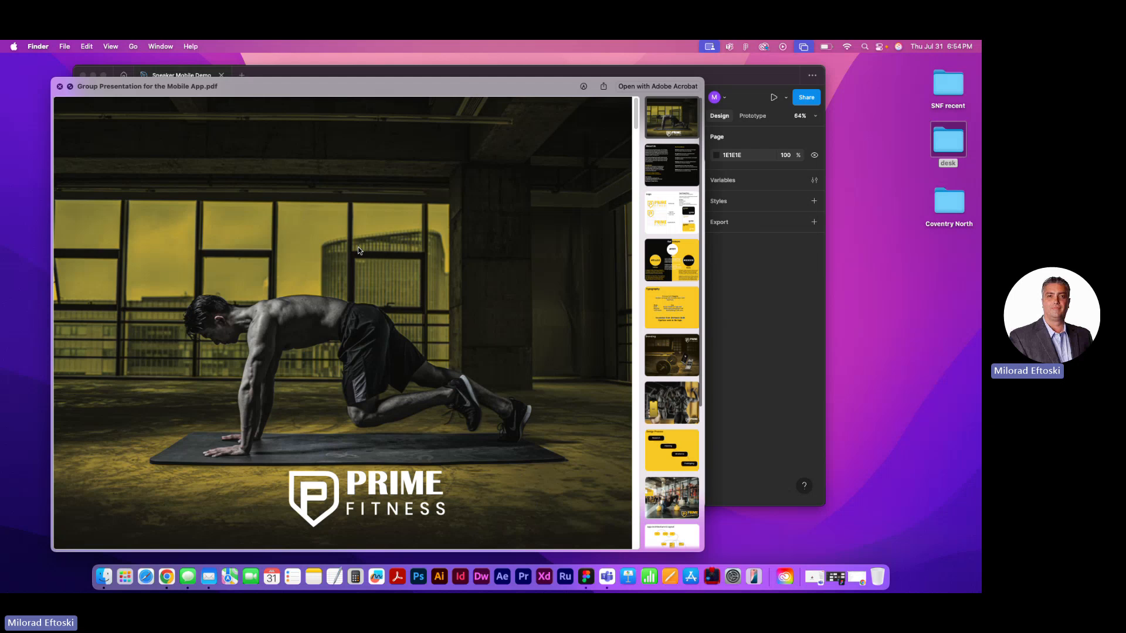
pyautogui.press('space')
pyautogui.click(364, 249)
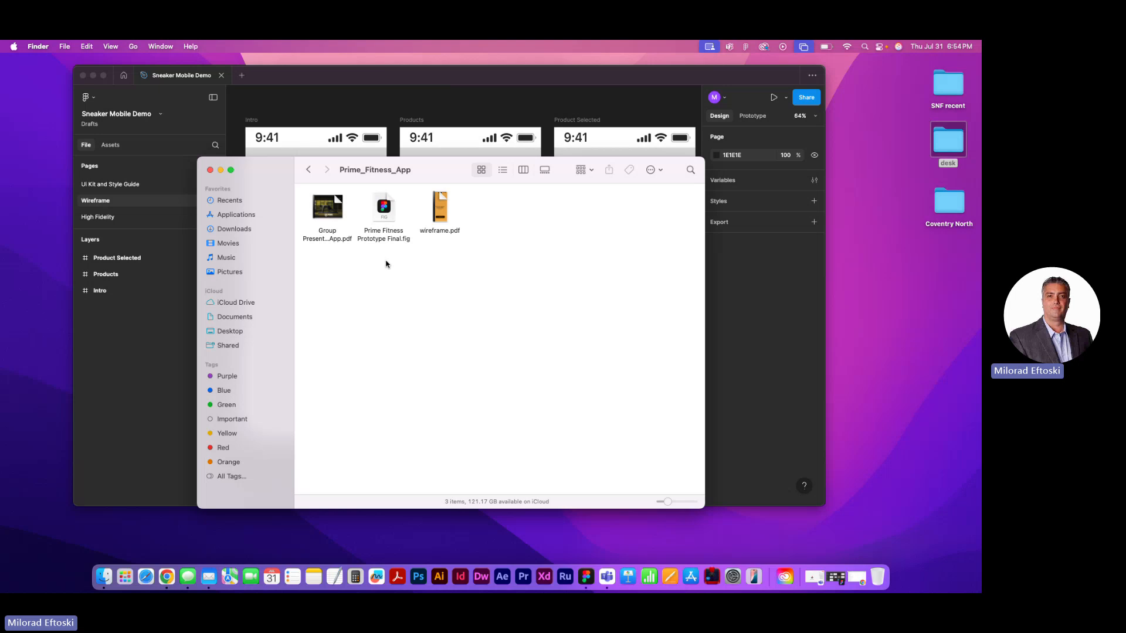
# Preview wireframe.pdf, review its app wireframe screens down to the Gyms Around You map, and close the preview
pyautogui.click(445, 216)
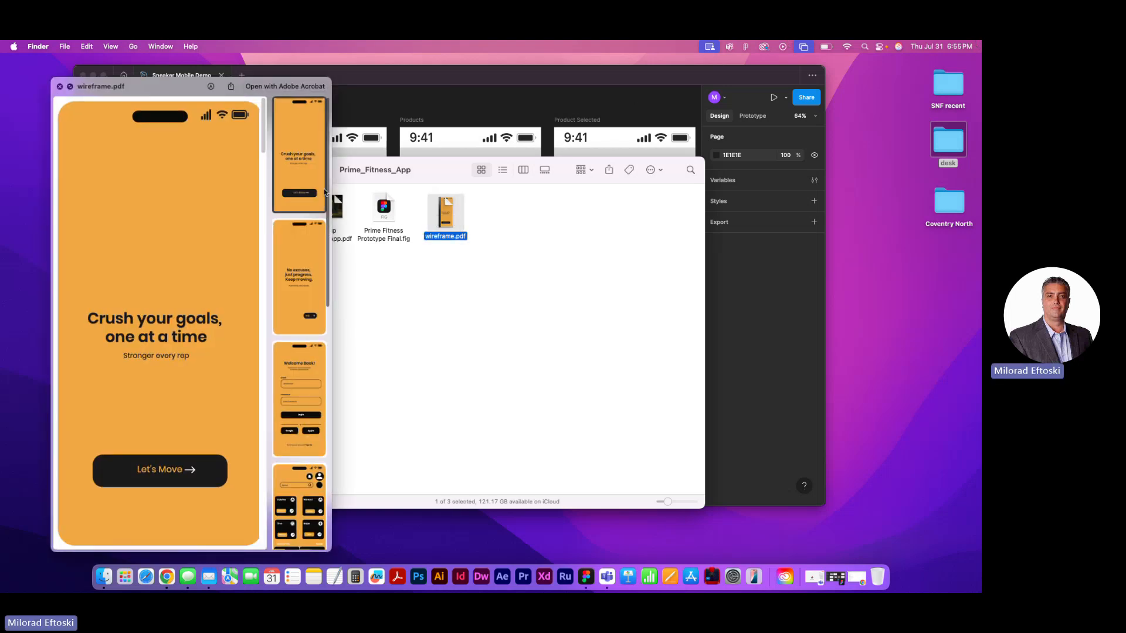
pyautogui.scroll(-10, 197, 261)
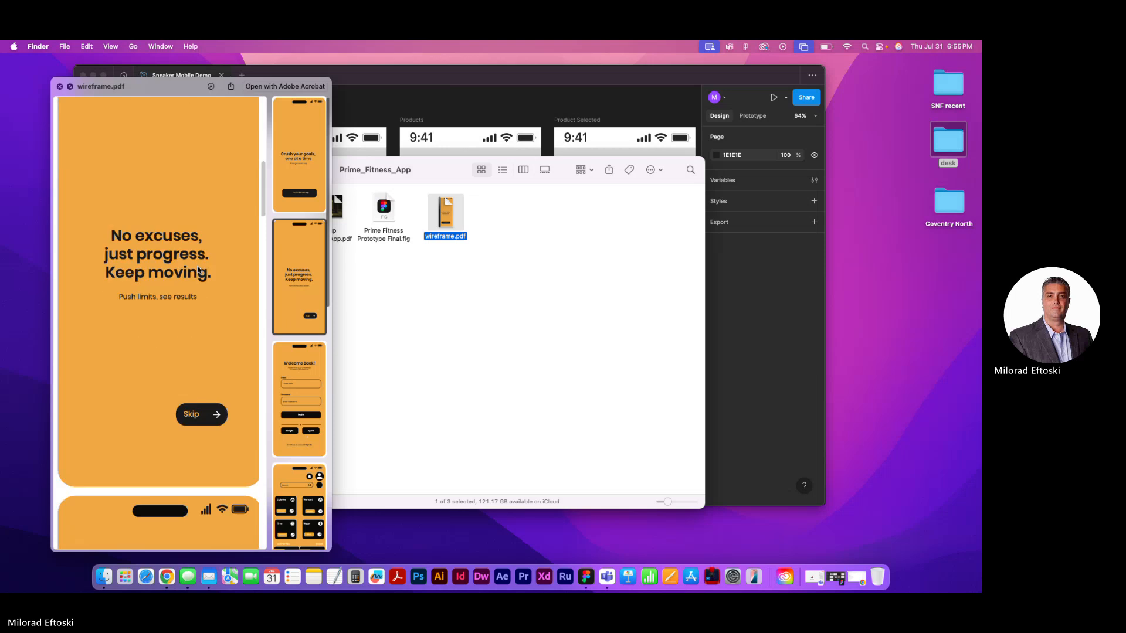
pyautogui.scroll(-10, 198, 269)
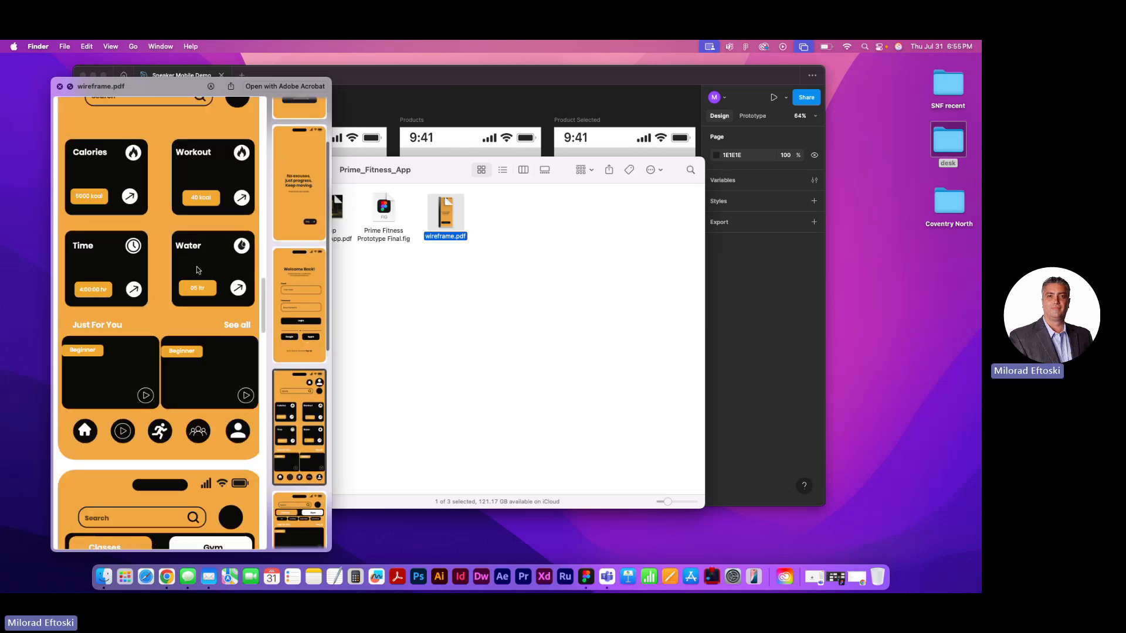
pyautogui.scroll(-10, 196, 270)
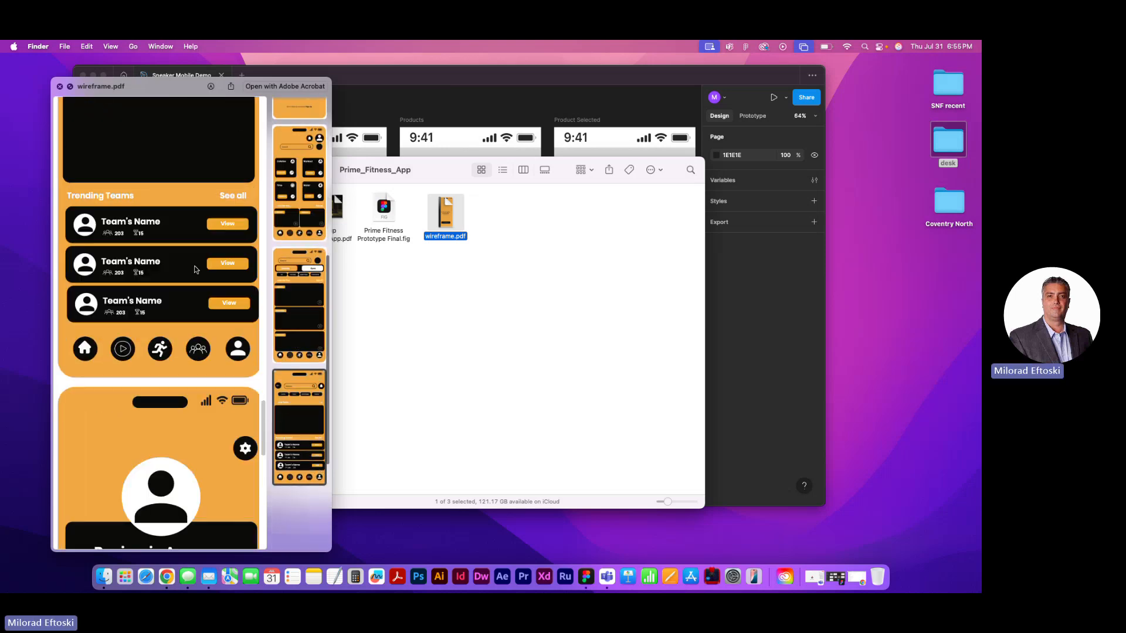
pyautogui.scroll(-8, 194, 268)
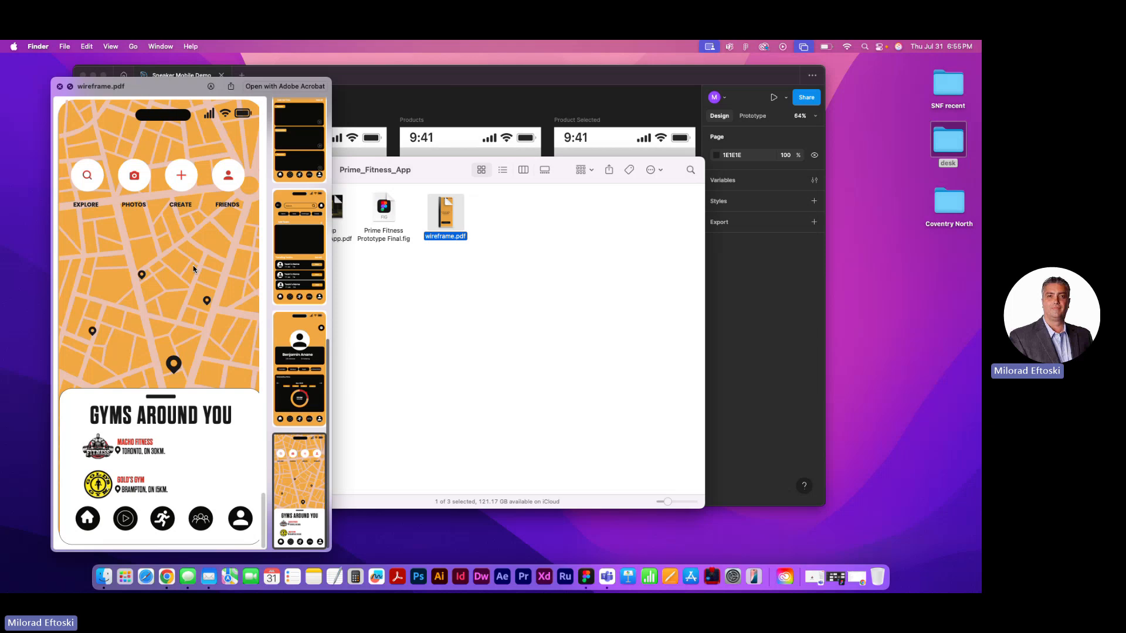
pyautogui.scroll(10, 194, 270)
pyautogui.scroll(5, 194, 270)
pyautogui.press('space')
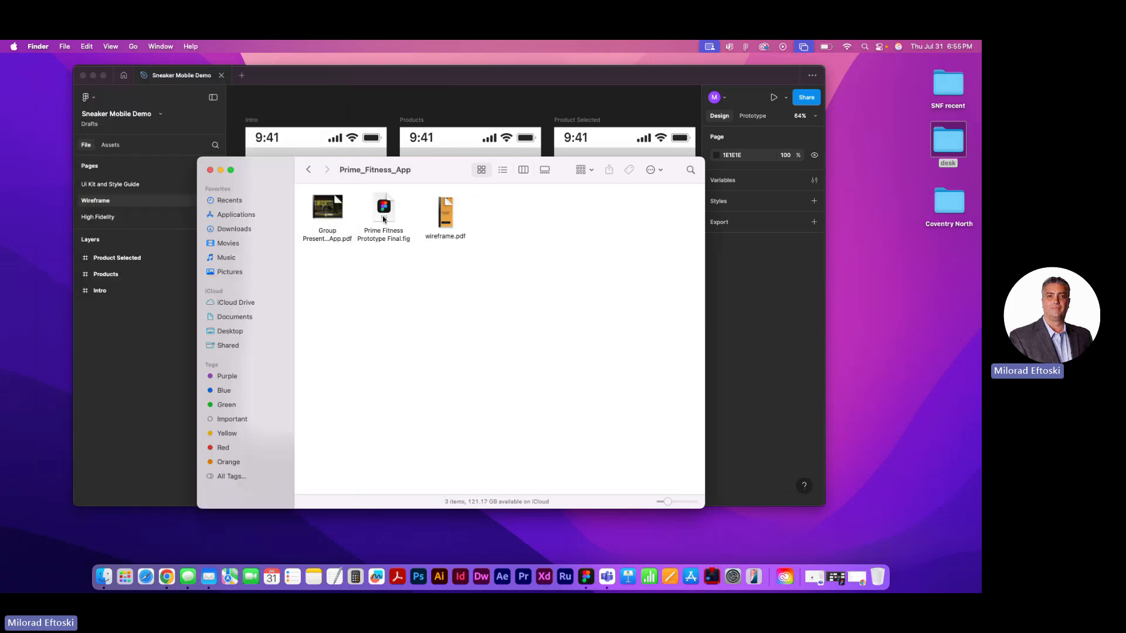
# Import Prime Fitness Prototype Final.fig into Team project and open the imported file
pyautogui.click(382, 216)
pyautogui.doubleClick(382, 216)
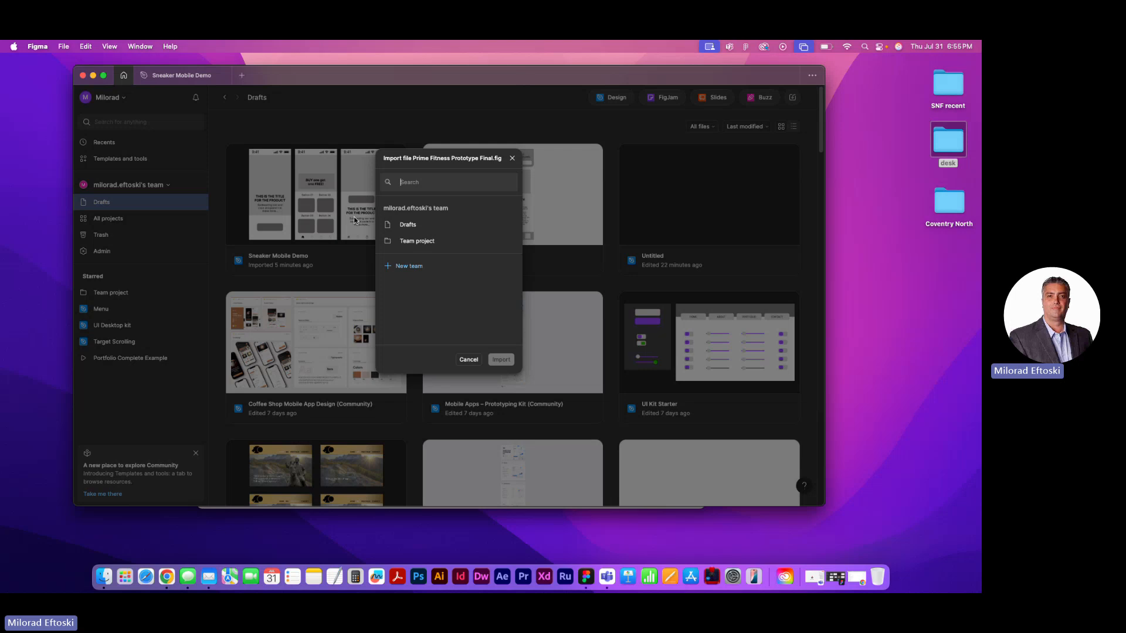
pyautogui.click(404, 225)
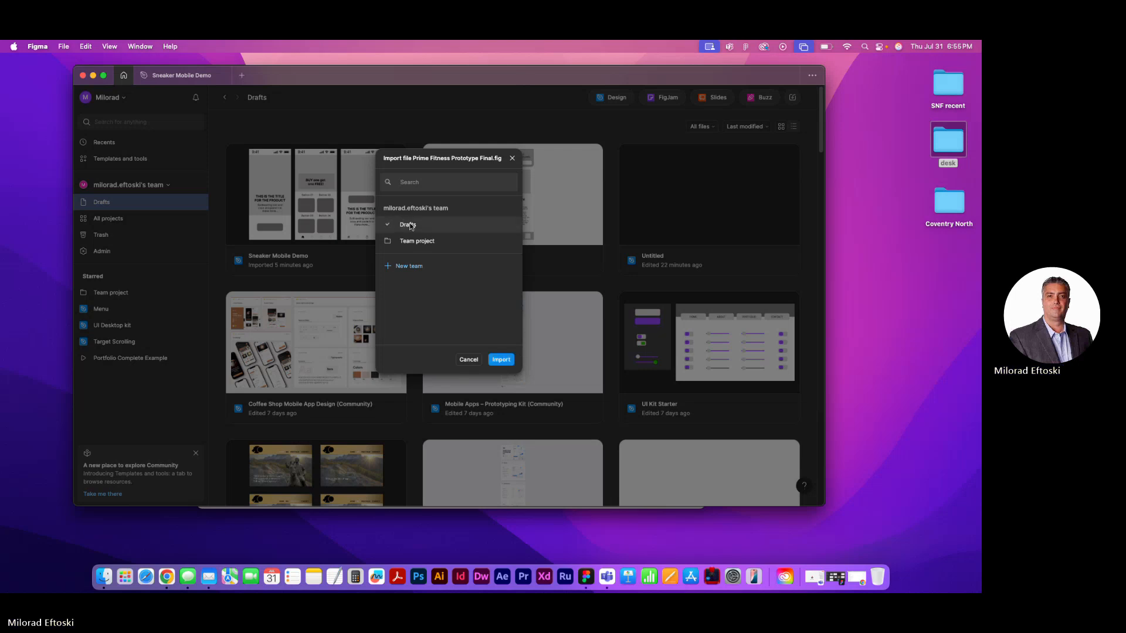
pyautogui.click(417, 245)
pyautogui.click(503, 360)
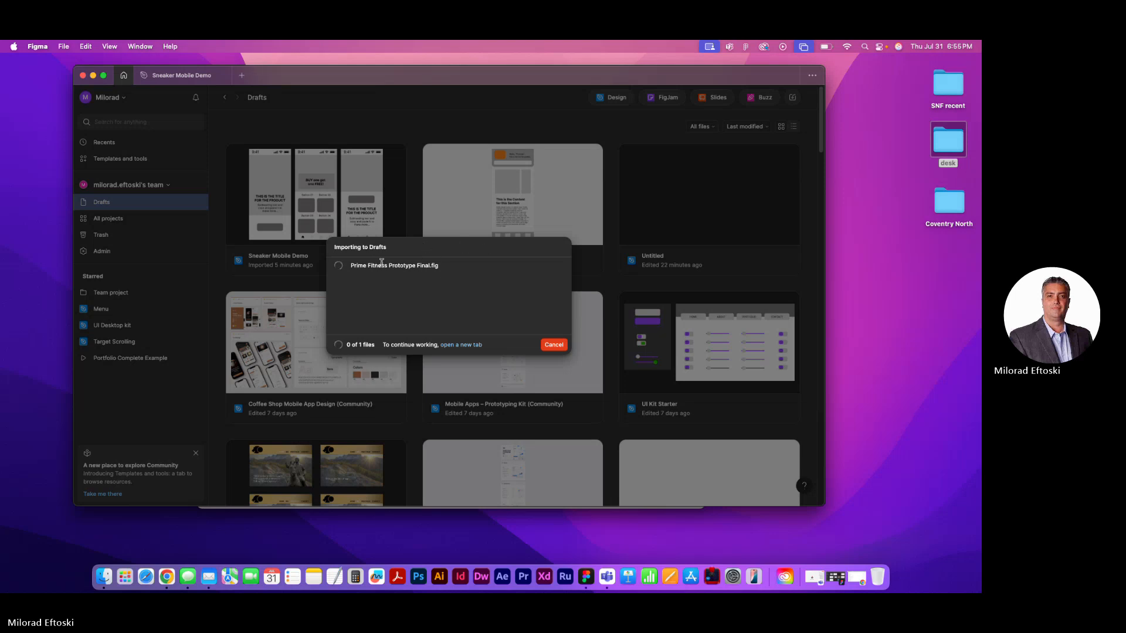
pyautogui.click(822, 46)
pyautogui.click(821, 45)
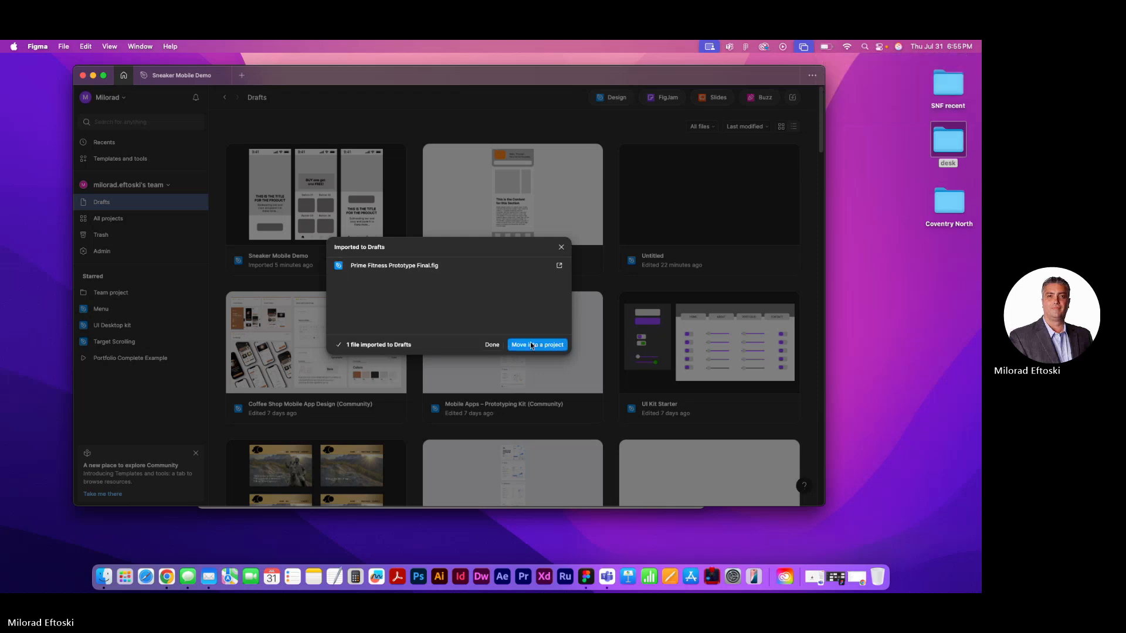
pyautogui.click(491, 345)
pyautogui.click(122, 219)
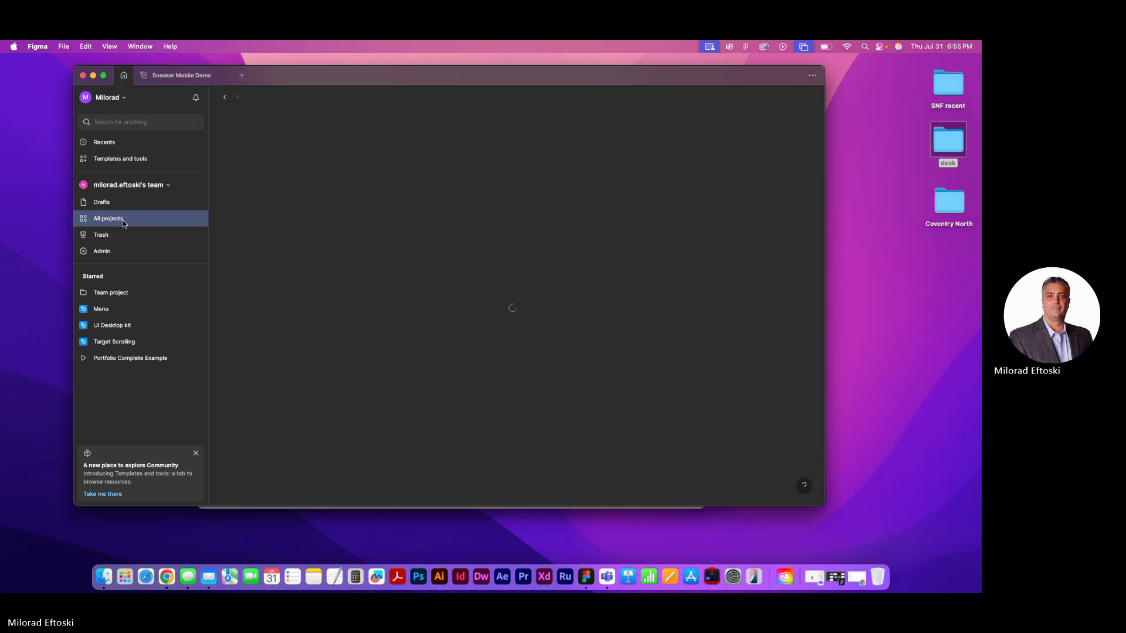
pyautogui.click(282, 206)
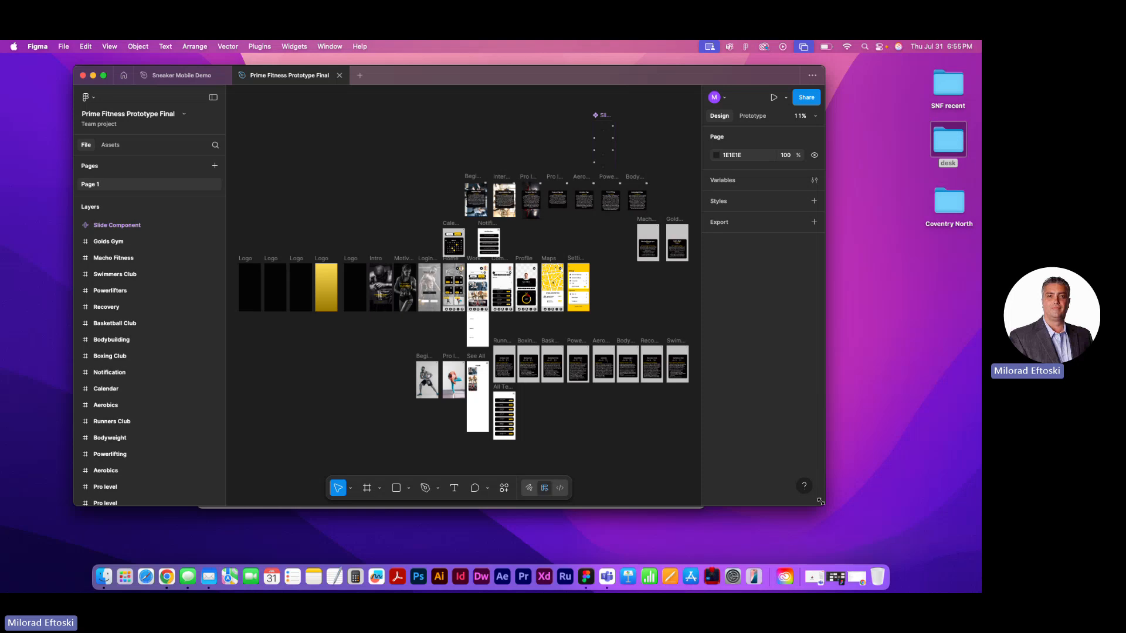
# Examine the Prime Fitness screens across the canvas, from the Logo and Intro frames through Home, Workouts, Community, Profile and Maps
pyautogui.moveTo(325, 398); pyautogui.dragTo(385, 367)
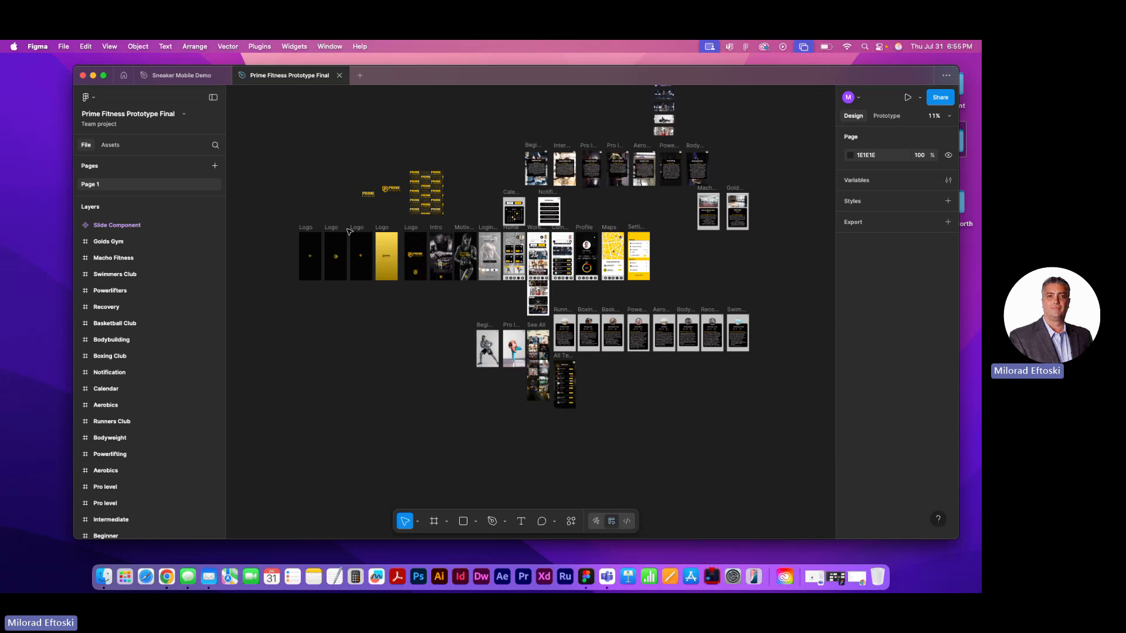
pyautogui.scroll(3, 522, 261)
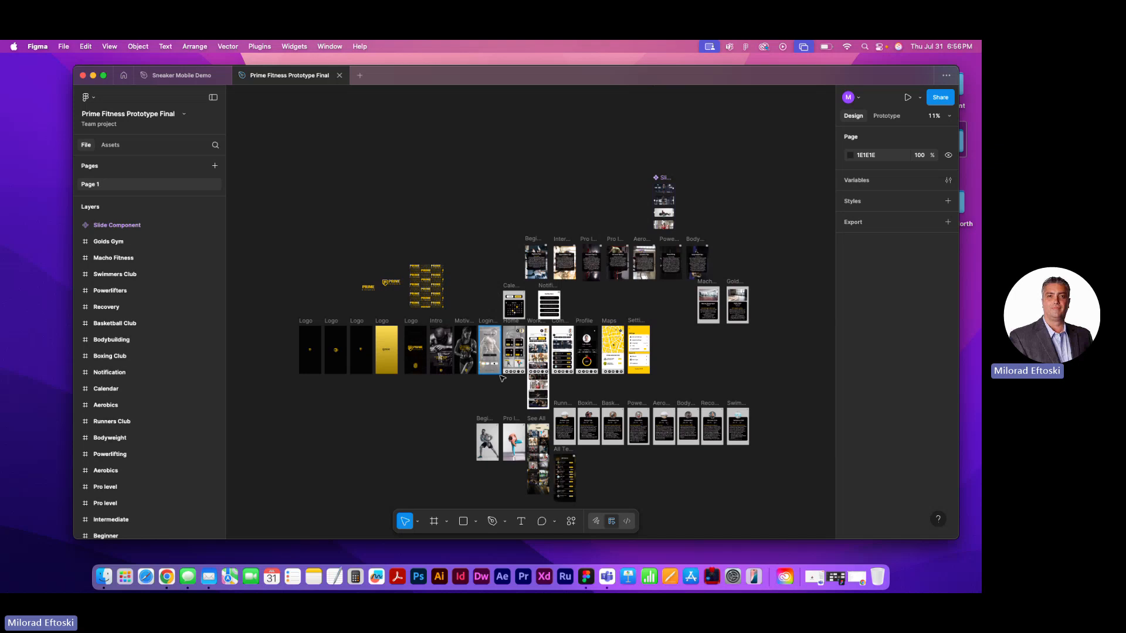
pyautogui.scroll(10, 503, 378)
pyautogui.hscroll(3, 602, 337)
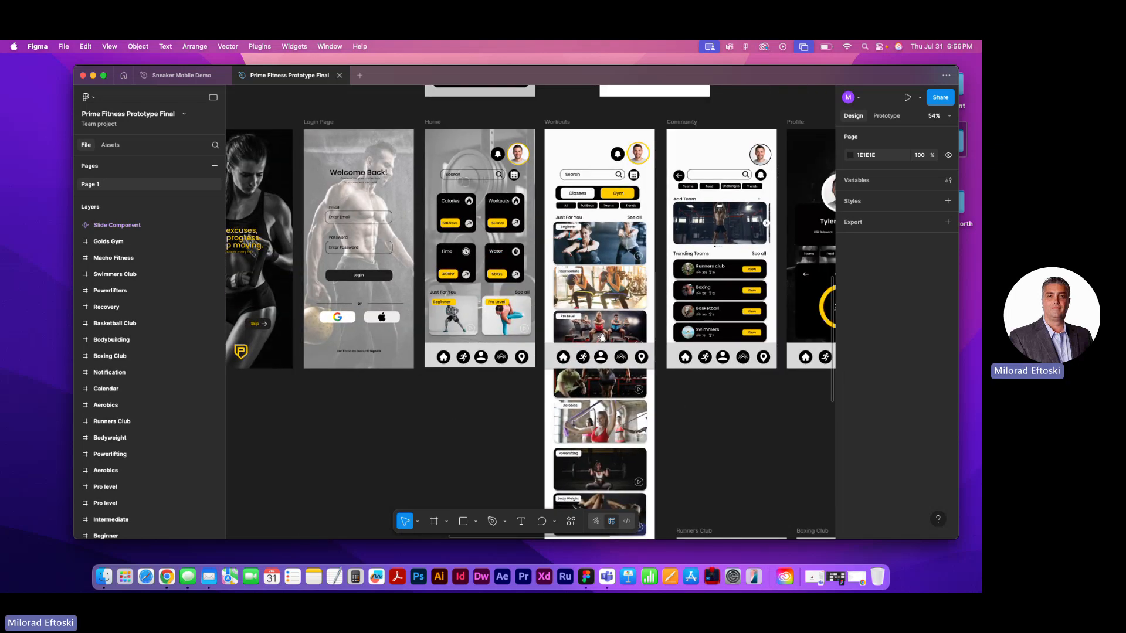
pyautogui.moveTo(603, 338); pyautogui.dragTo(431, 322)
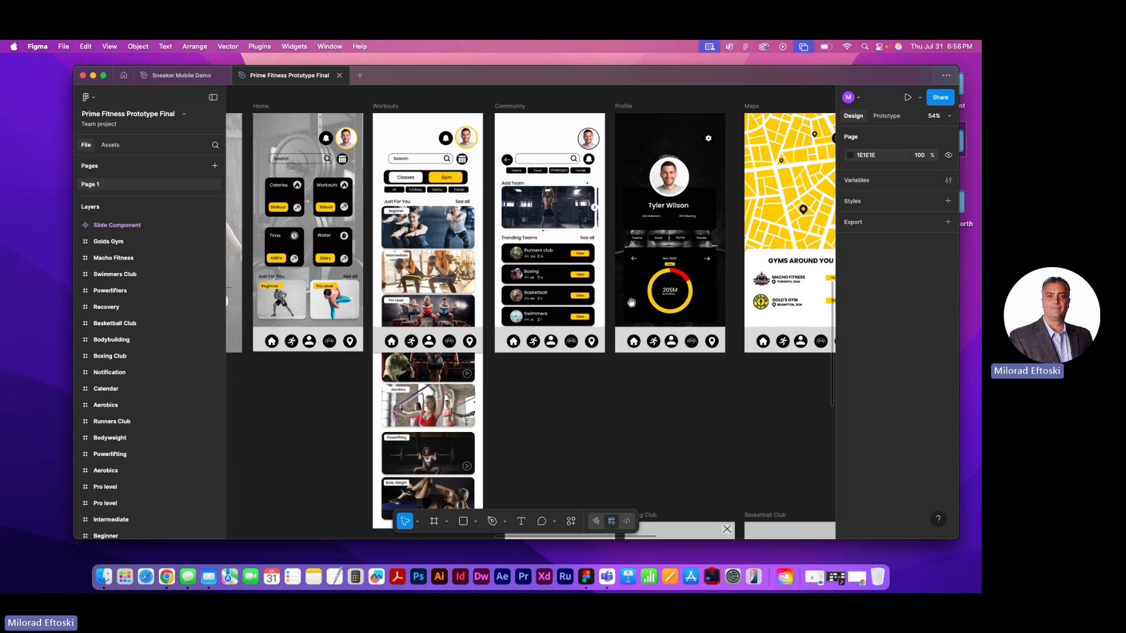
pyautogui.moveTo(624, 319)
pyautogui.mouseDown()
pyautogui.moveTo(258, 319)
pyautogui.moveTo(622, 318)
pyautogui.mouseUp()
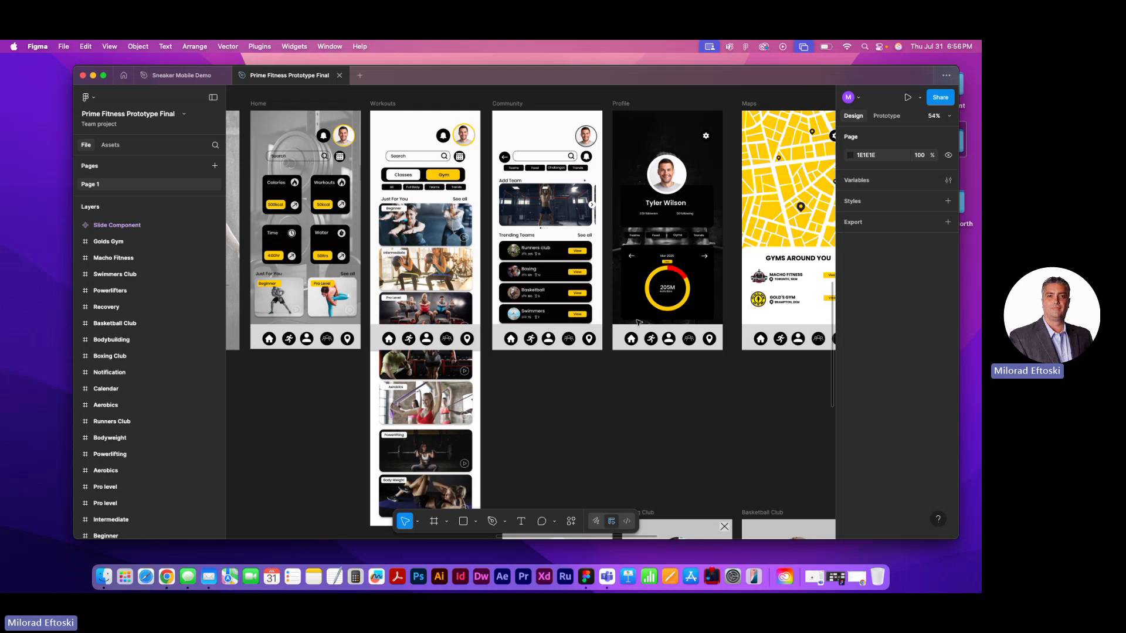
pyautogui.moveTo(627, 305); pyautogui.dragTo(414, 327)
pyautogui.hscroll(-15, 414, 327)
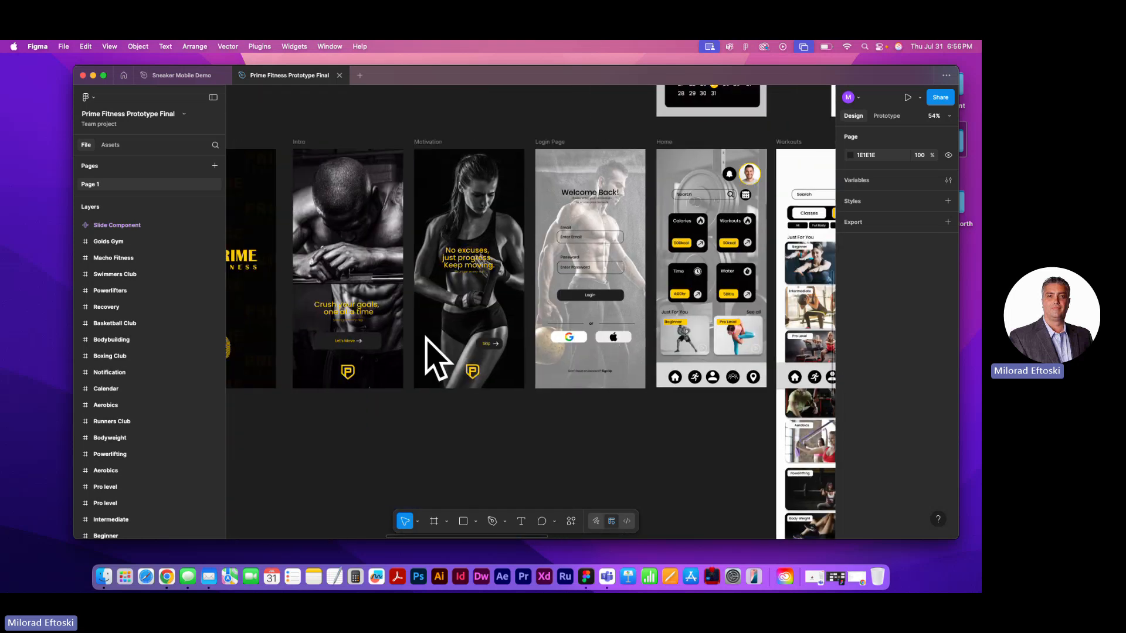
pyautogui.scroll(-5, 449, 341)
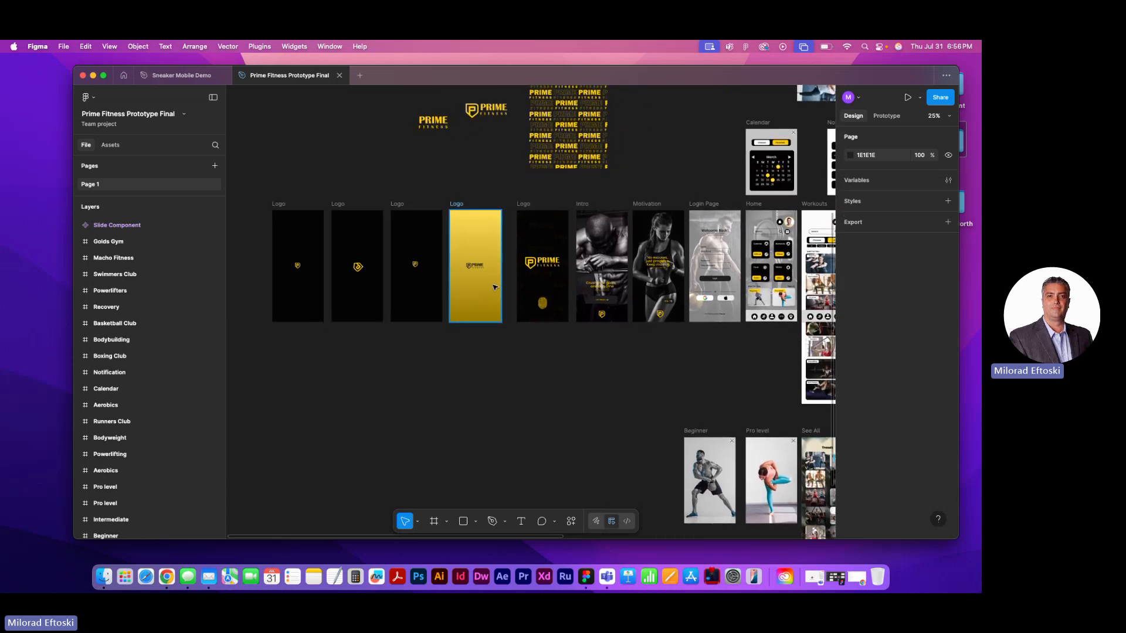
# Show the prototype connections and inspect the first Logo frame's delay interaction, including its animation options, leaving Smart animate selected
pyautogui.click(887, 117)
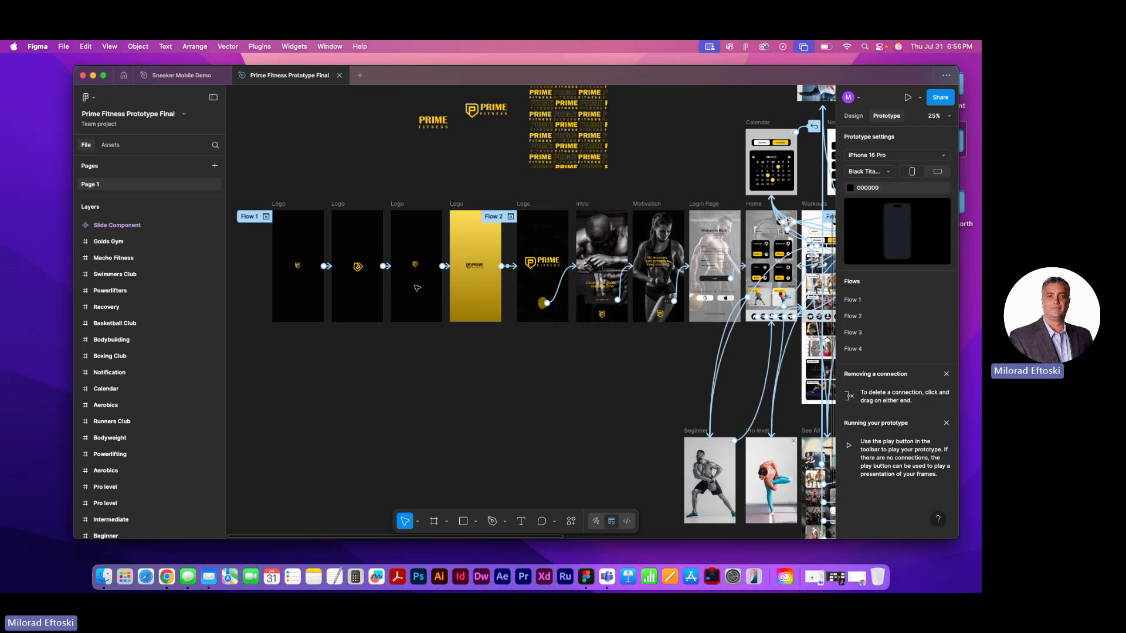
pyautogui.click(279, 203)
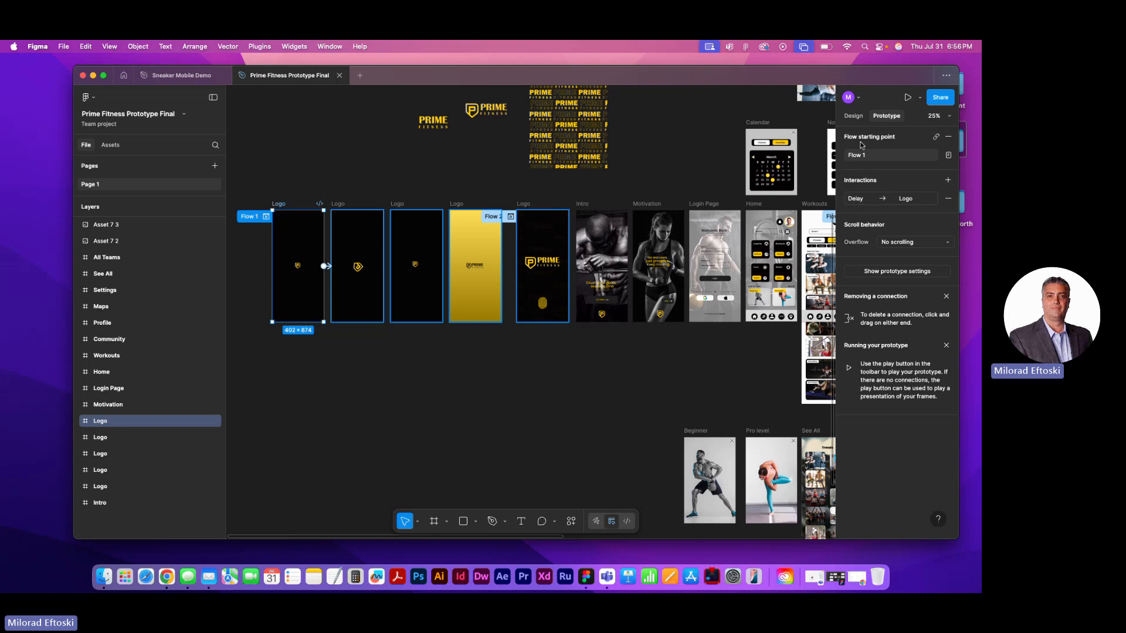
pyautogui.scroll(5, 322, 282)
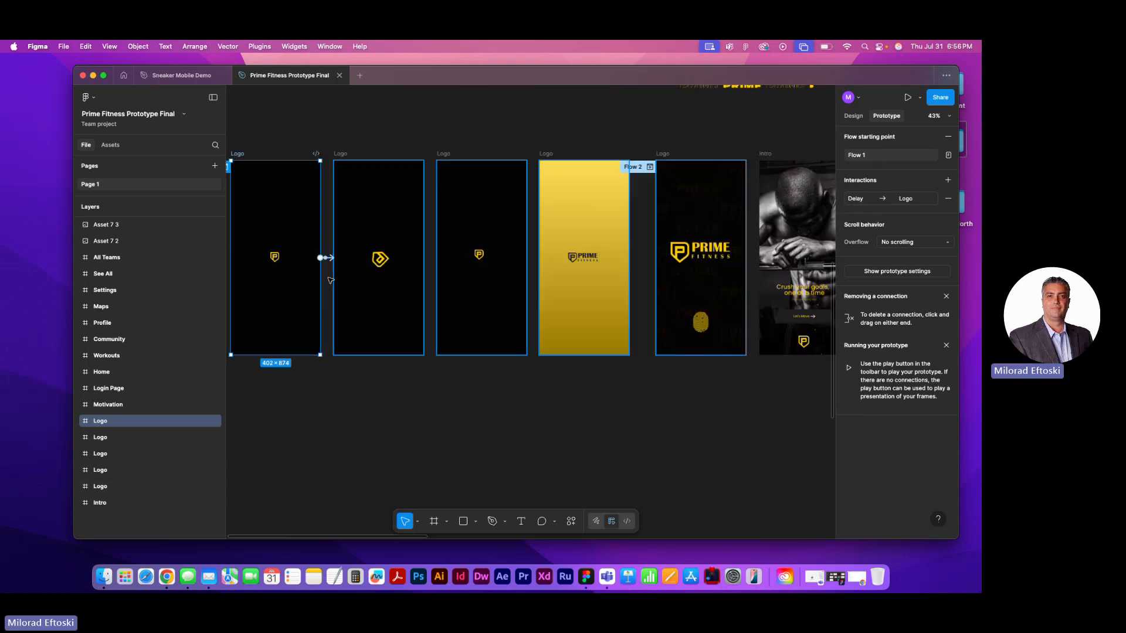
pyautogui.click(329, 237)
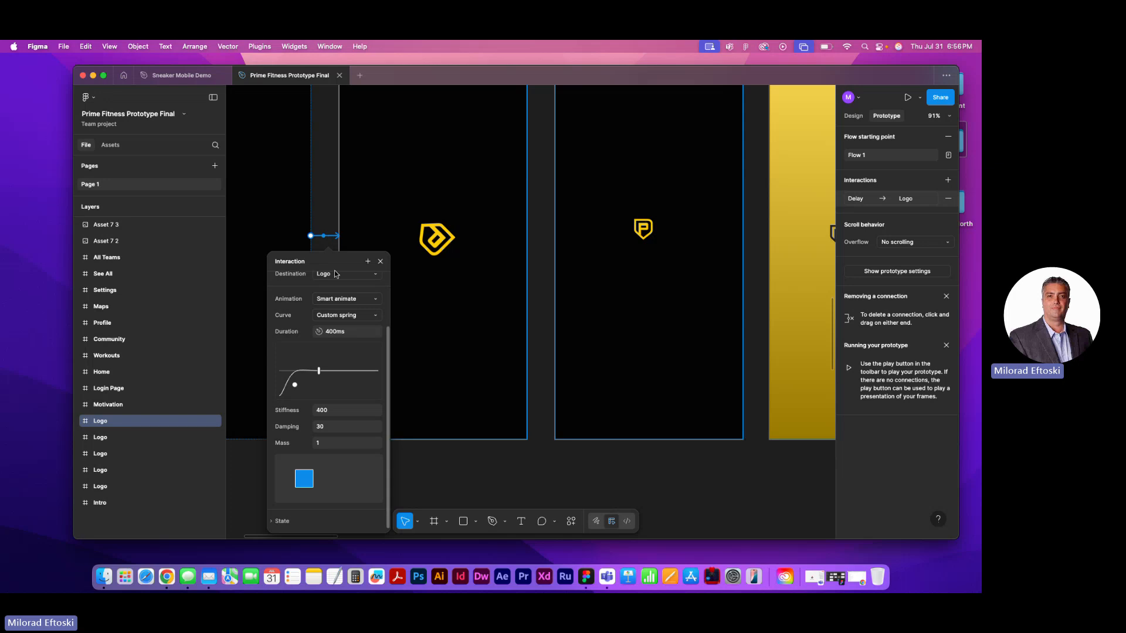
pyautogui.click(348, 301)
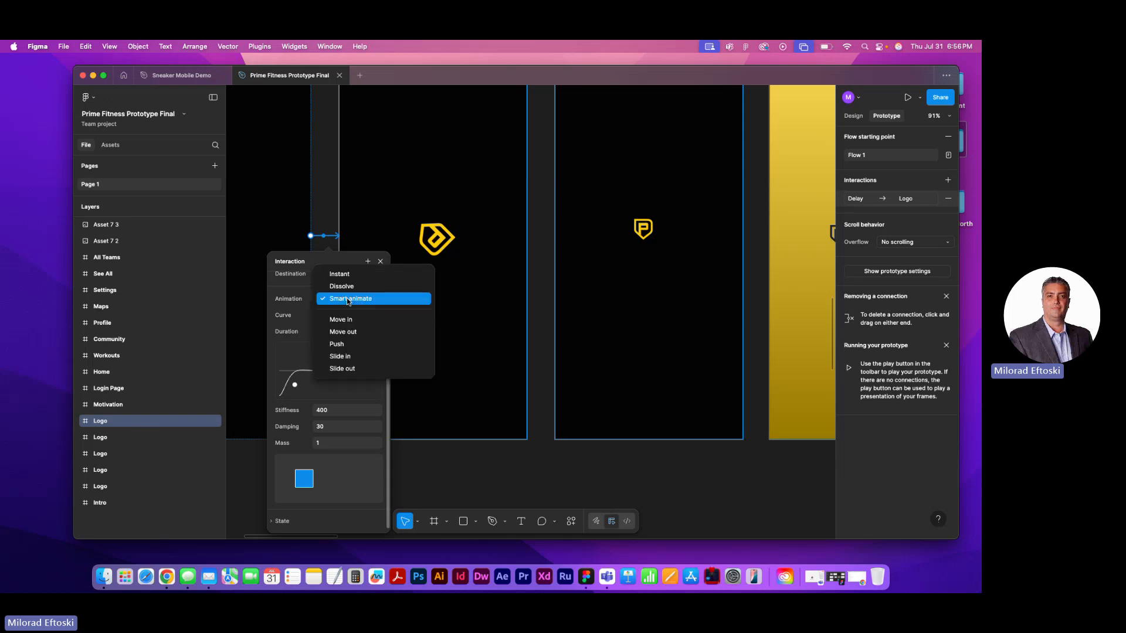
pyautogui.click(348, 299)
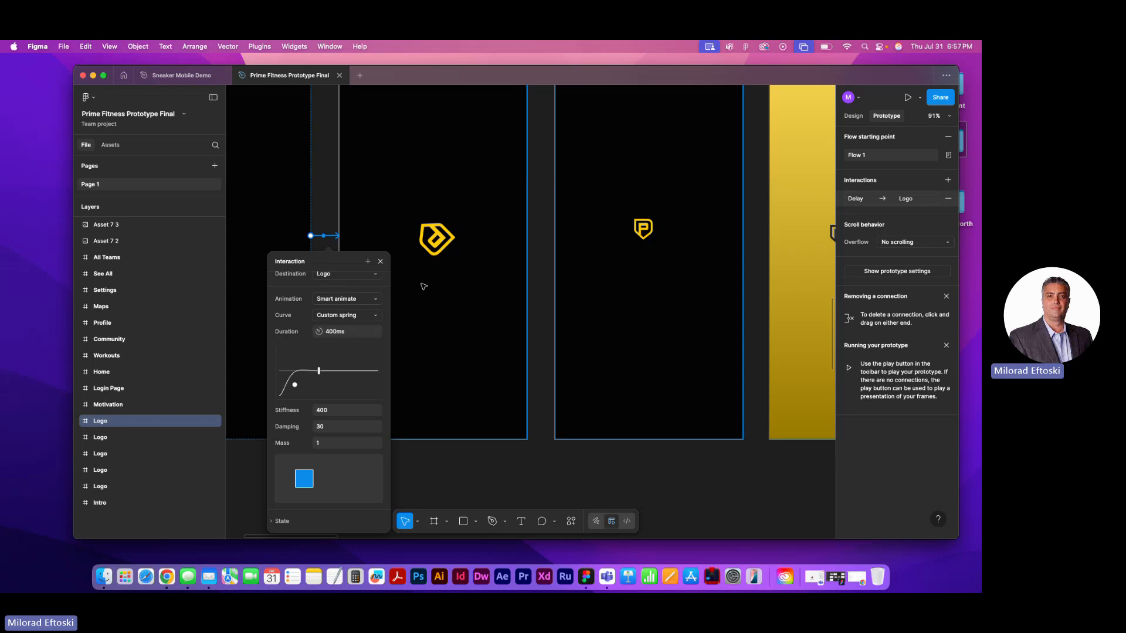
# Inspect the third Logo frame's interaction and follow the logo animation sequence to the Intro and Motivation frames
pyautogui.scroll(-4, 424, 287)
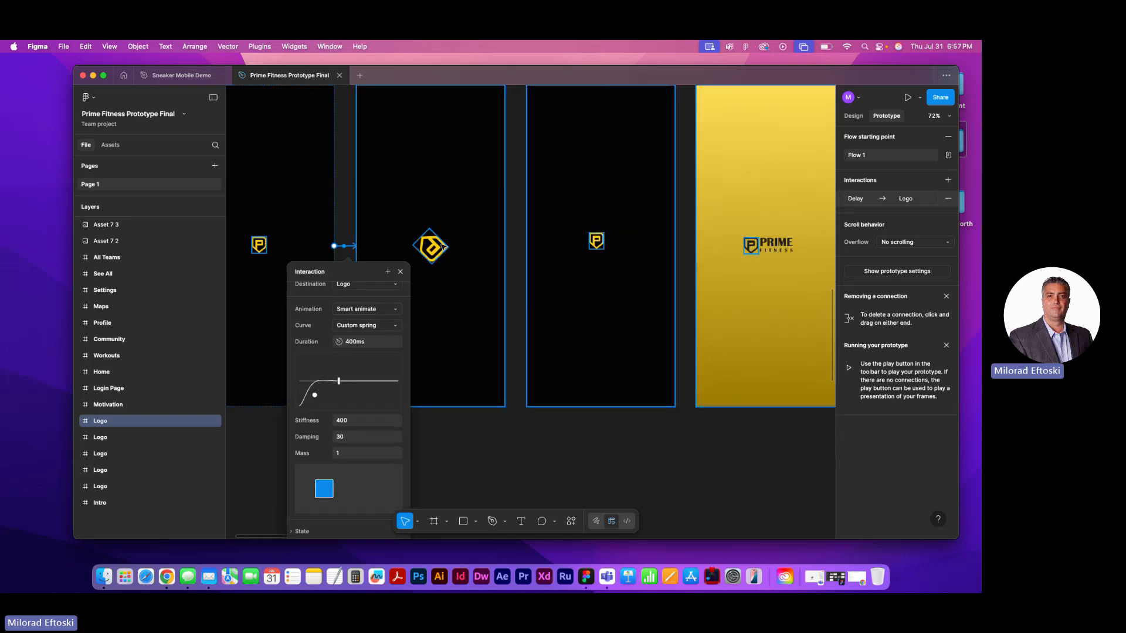
pyautogui.moveTo(429, 252); pyautogui.dragTo(411, 251)
pyautogui.moveTo(575, 251); pyautogui.dragTo(397, 268)
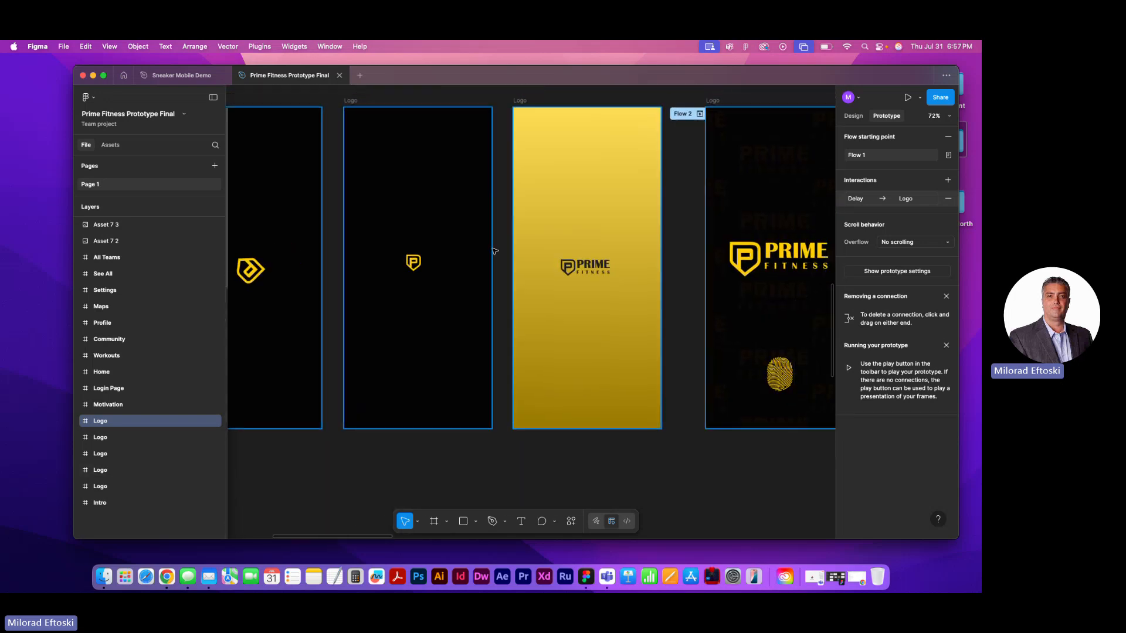
pyautogui.click(352, 103)
pyautogui.moveTo(588, 249); pyautogui.dragTo(454, 257)
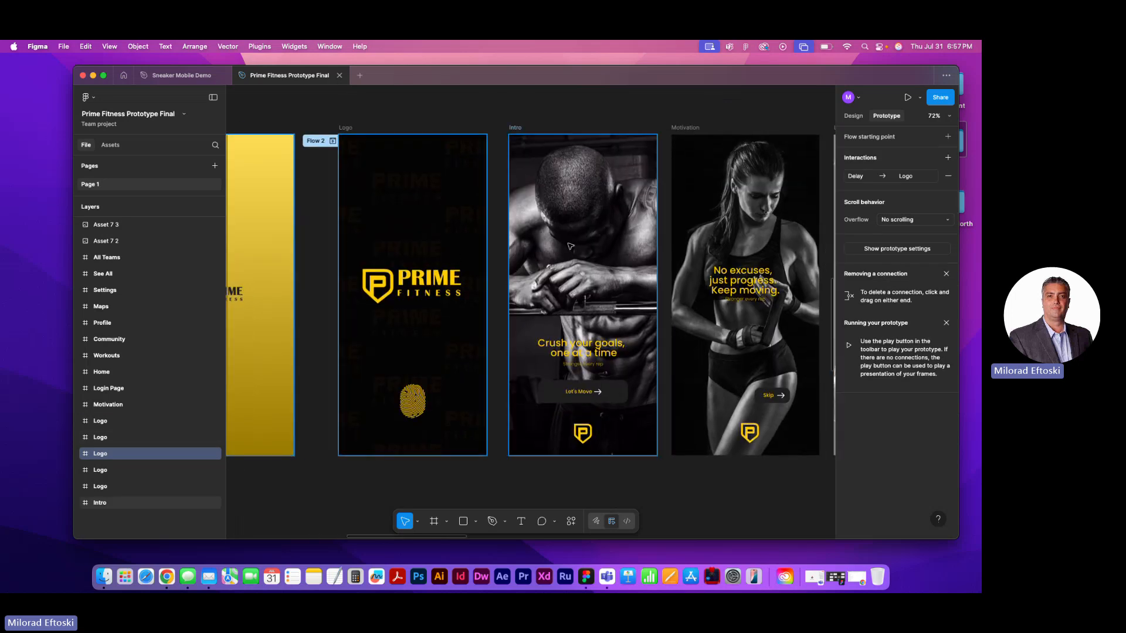
# Inspect the tap interaction linking the Intro frame's Let's Move button to the Motivation frame
pyautogui.click(591, 400)
pyautogui.hscroll(3, 642, 399)
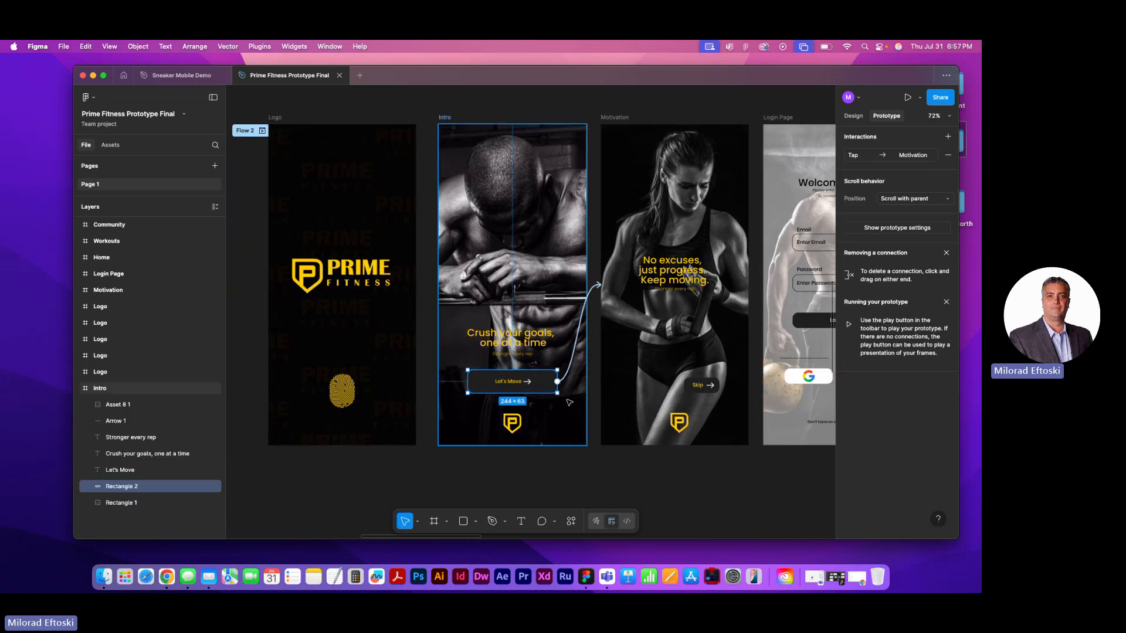
pyautogui.scroll(5, 464, 376)
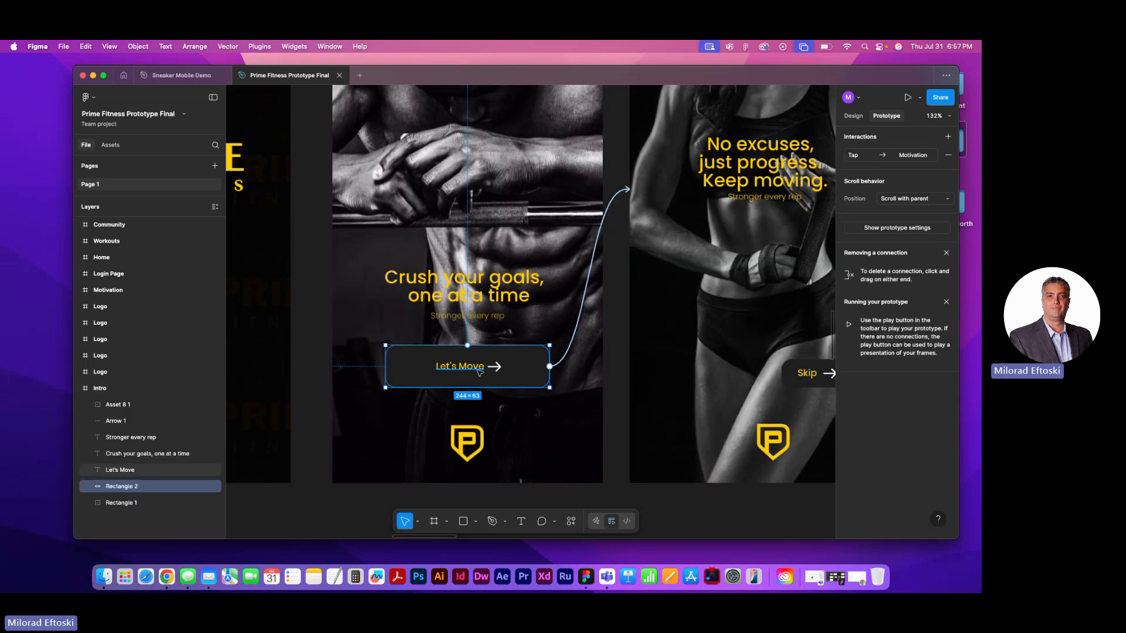
pyautogui.hscroll(3, 578, 265)
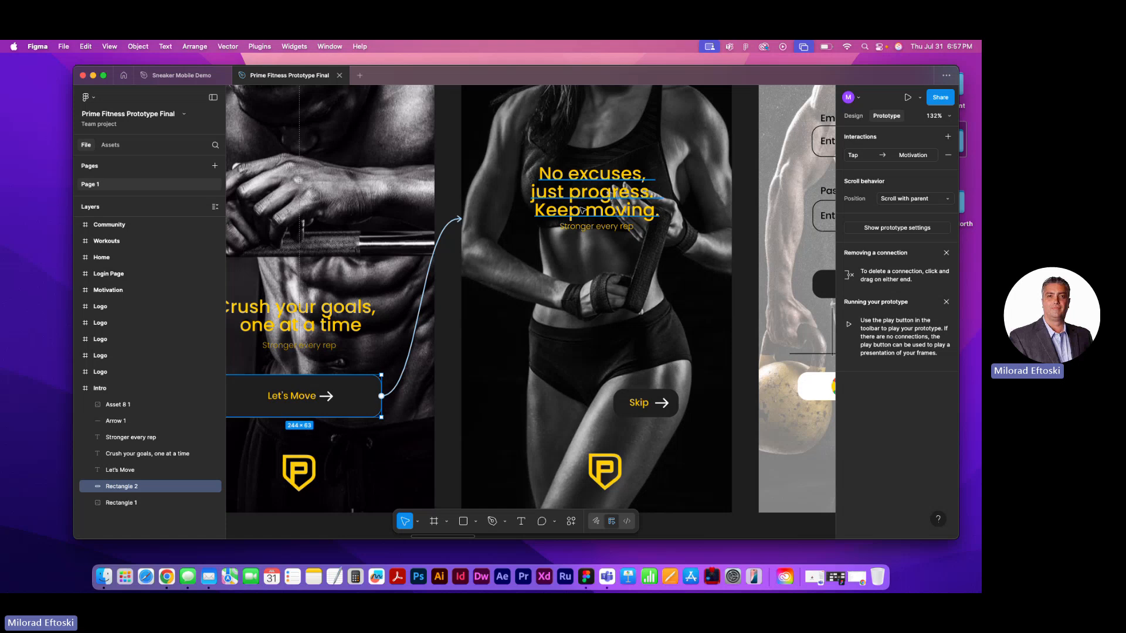
pyautogui.scroll(-10, 528, 316)
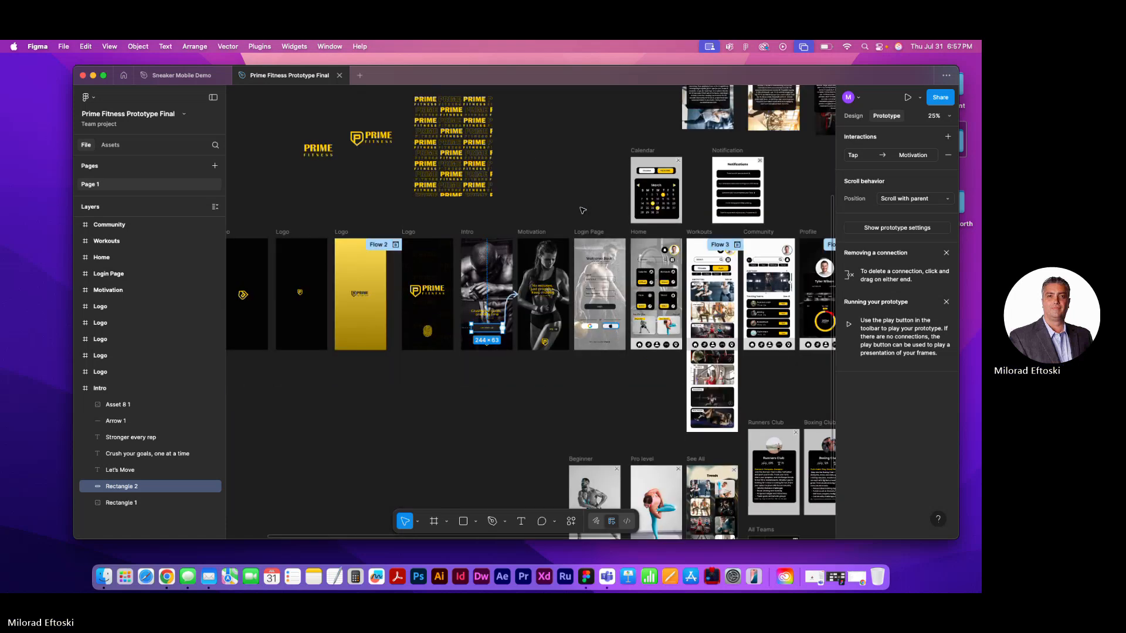
# Run the Prime Fitness prototype from the first Logo frame and go through fingerprint, Intro and Motivation screens to the Login Page
pyautogui.moveTo(316, 247); pyautogui.dragTo(485, 245)
pyautogui.click(330, 233)
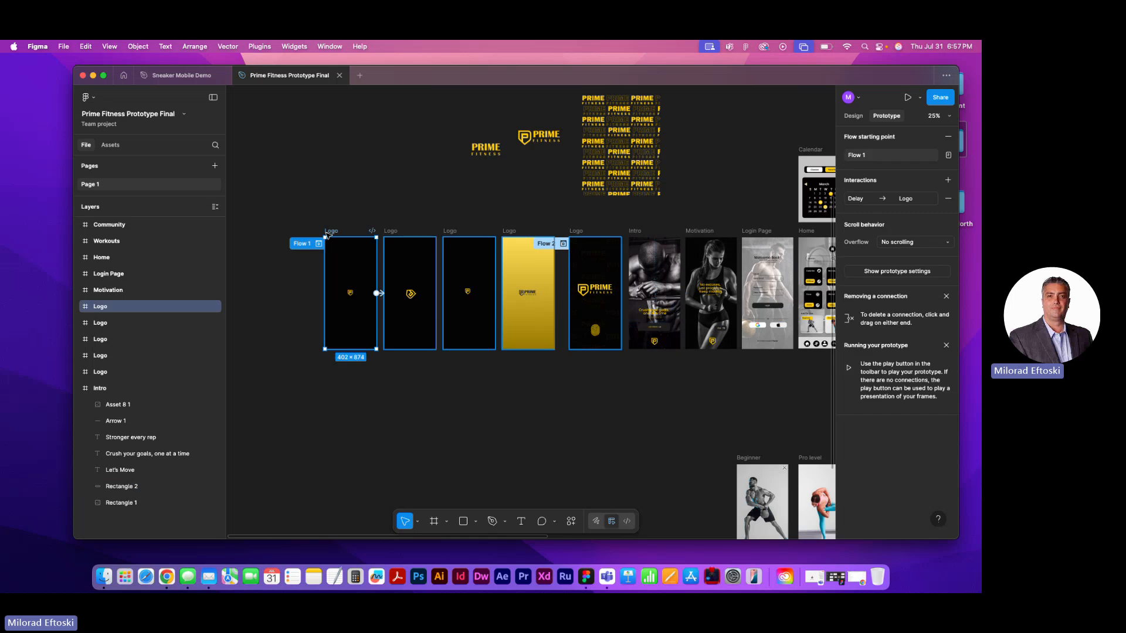
pyautogui.click(907, 97)
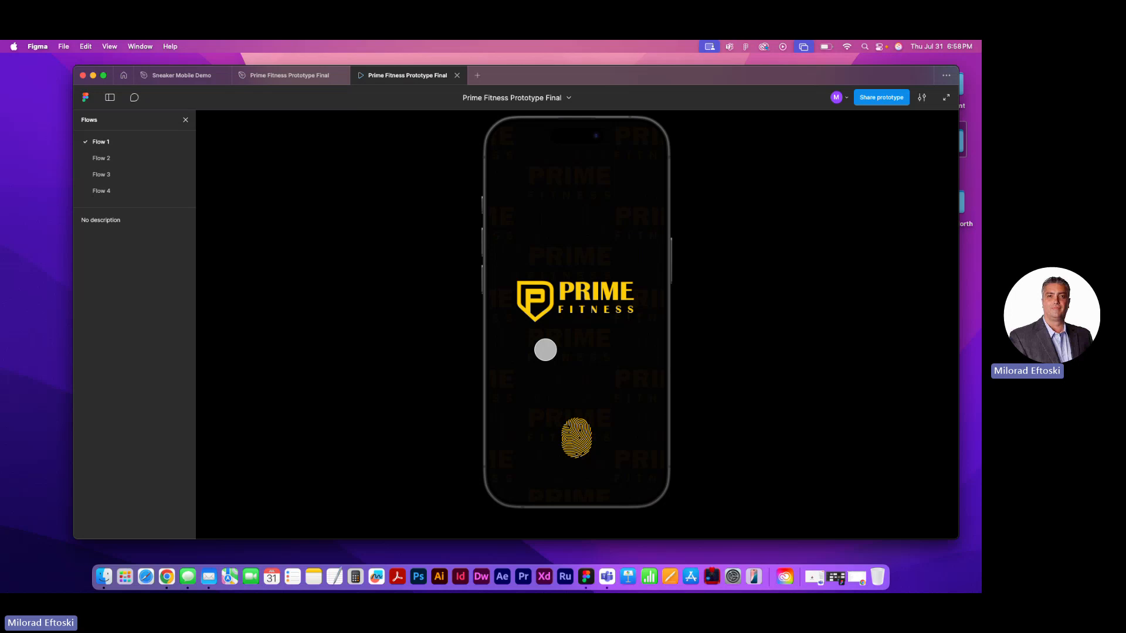
pyautogui.click(575, 436)
pyautogui.click(581, 427)
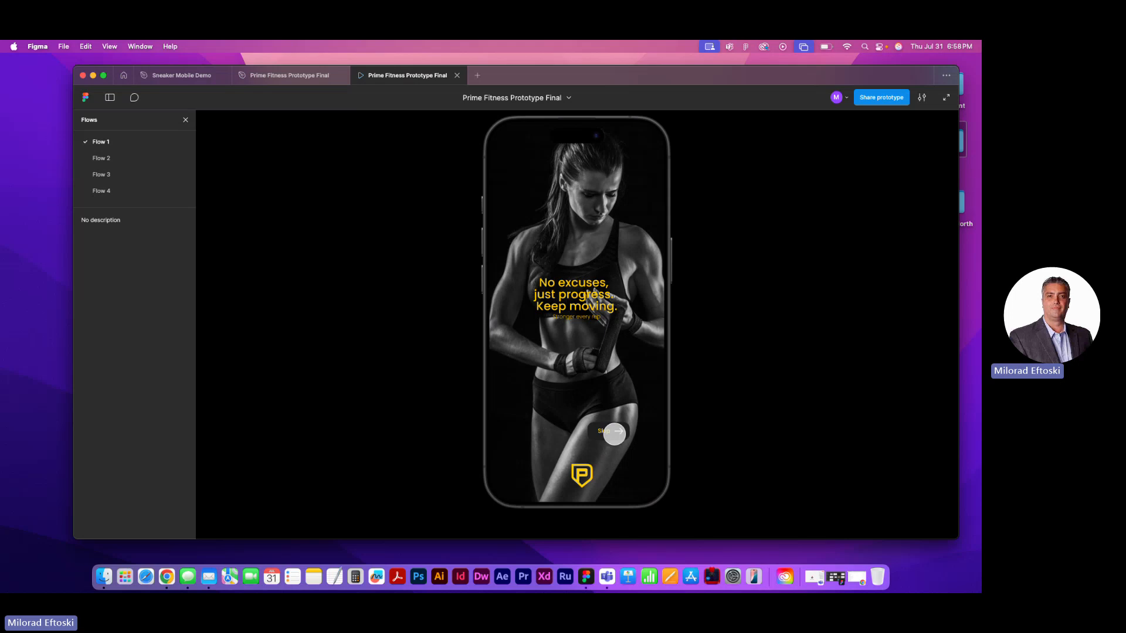
pyautogui.click(610, 432)
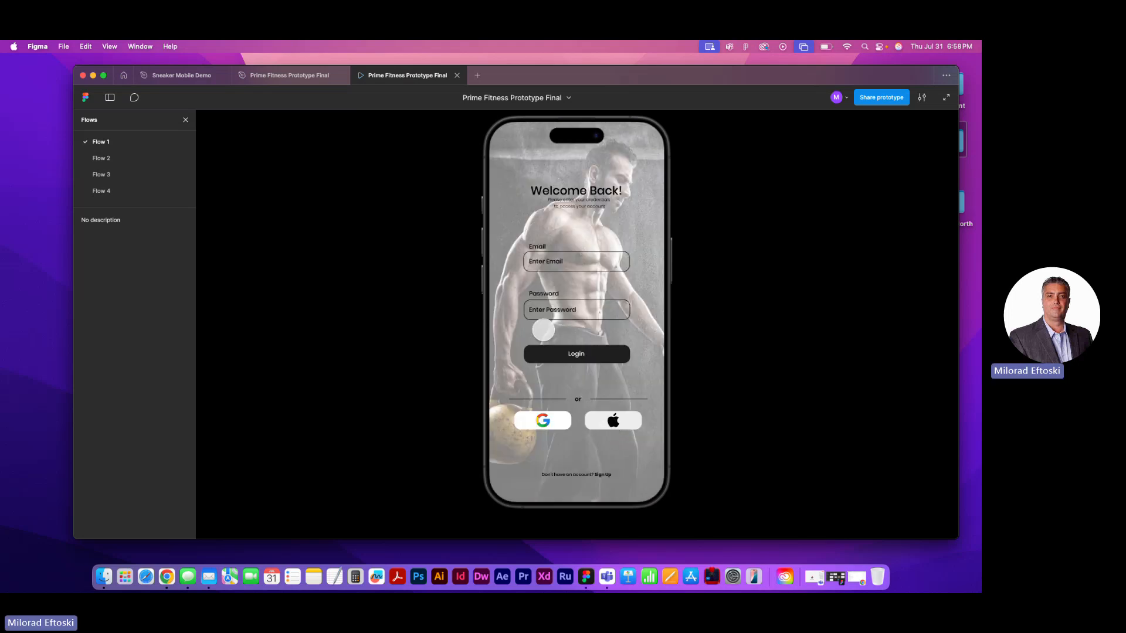
# Reveal the interactive areas on the prototype's Login Page, trying the Apple sign-in, and log in to the Home screen
pyautogui.click(611, 421)
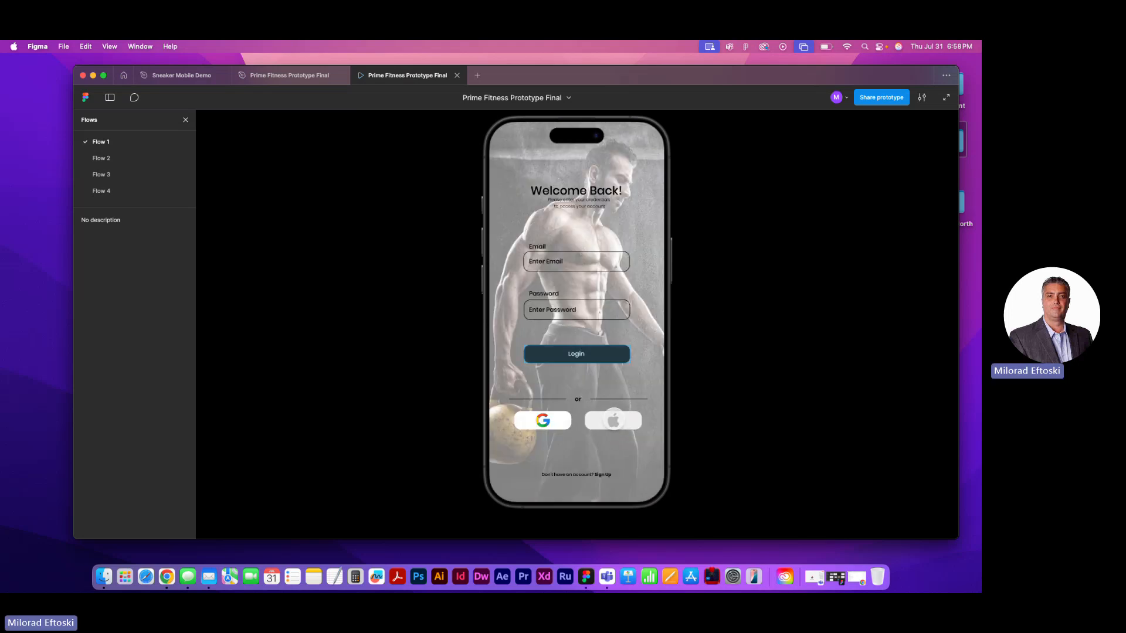
pyautogui.click(557, 400)
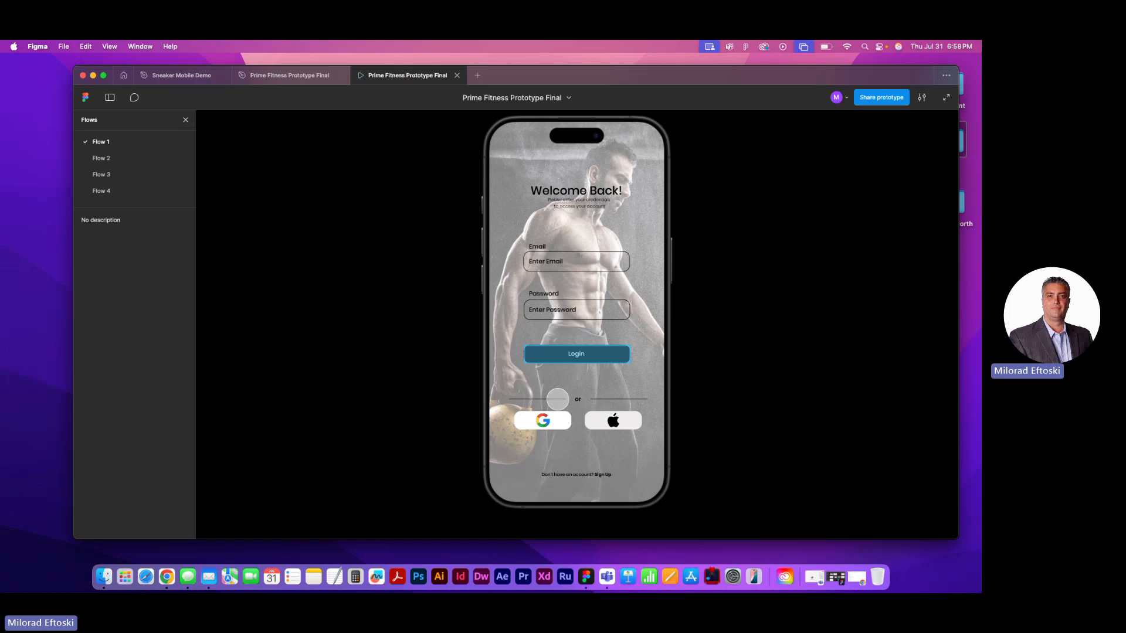
pyautogui.click(555, 400)
pyautogui.click(556, 399)
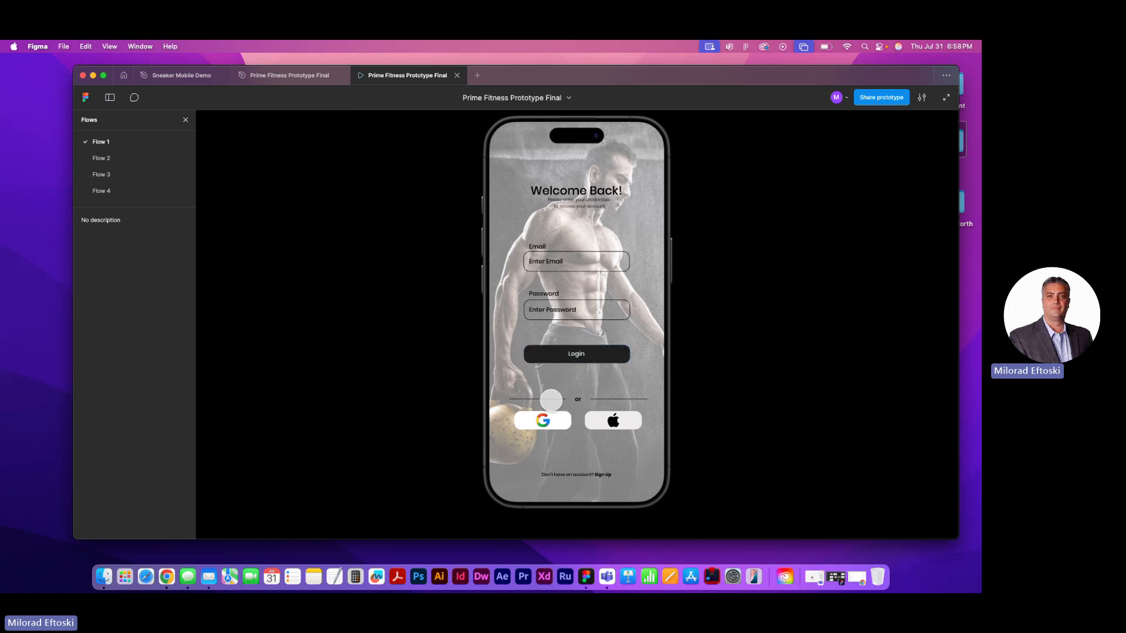
pyautogui.click(551, 401)
pyautogui.click(553, 401)
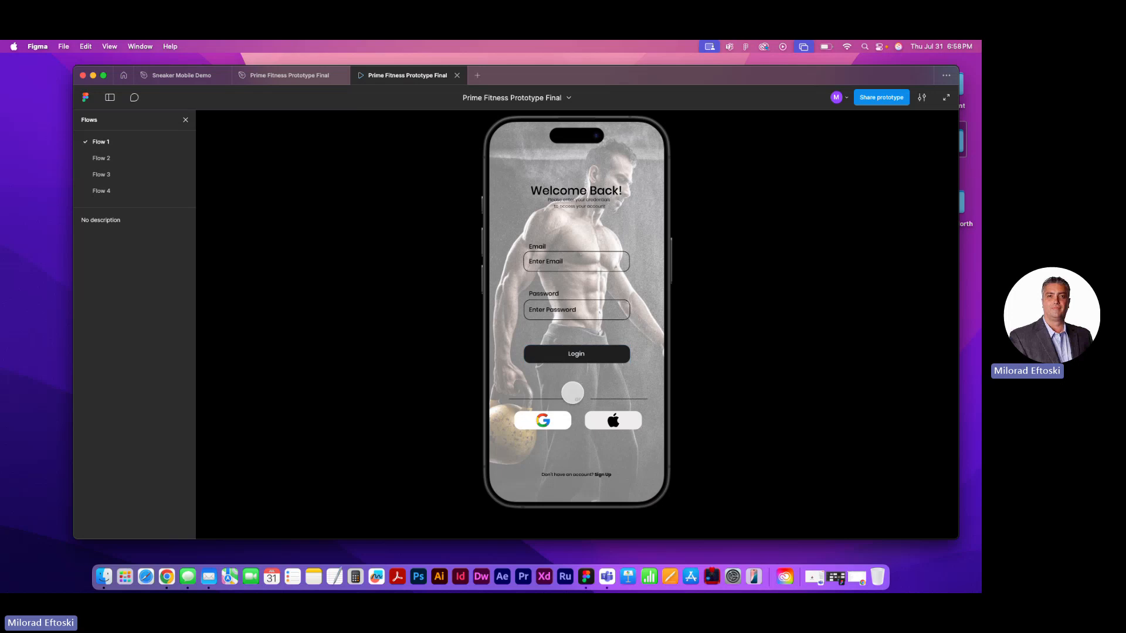
pyautogui.click(608, 351)
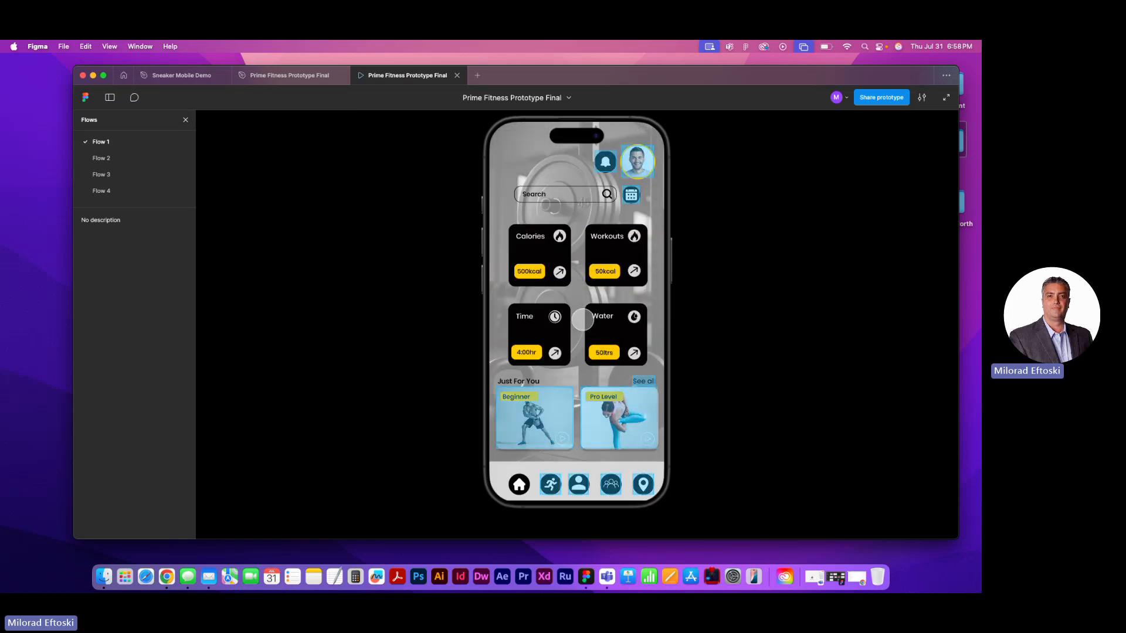
# Open and close the Beginner and Pro Level workouts from the prototype's Home screen
pyautogui.click(549, 407)
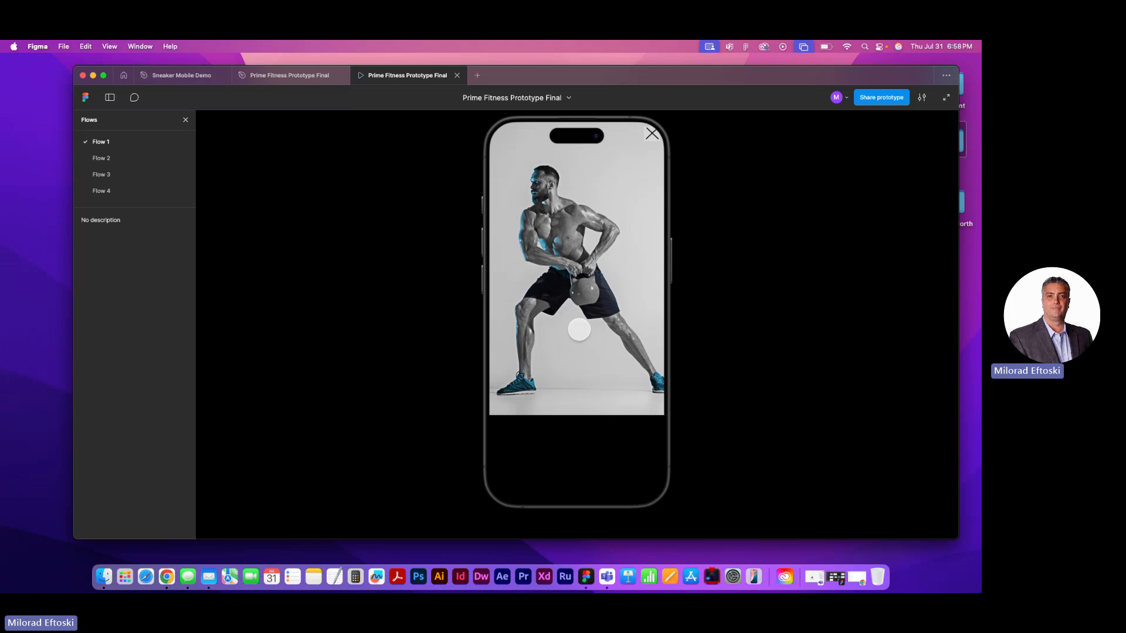
pyautogui.click(653, 133)
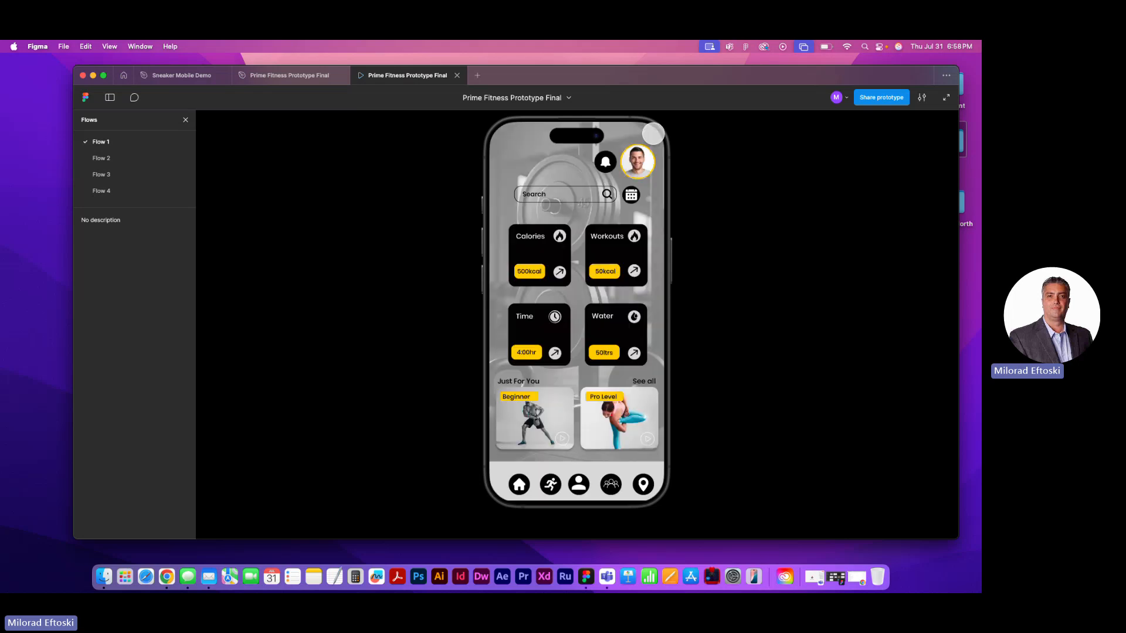
pyautogui.click(619, 404)
pyautogui.click(652, 134)
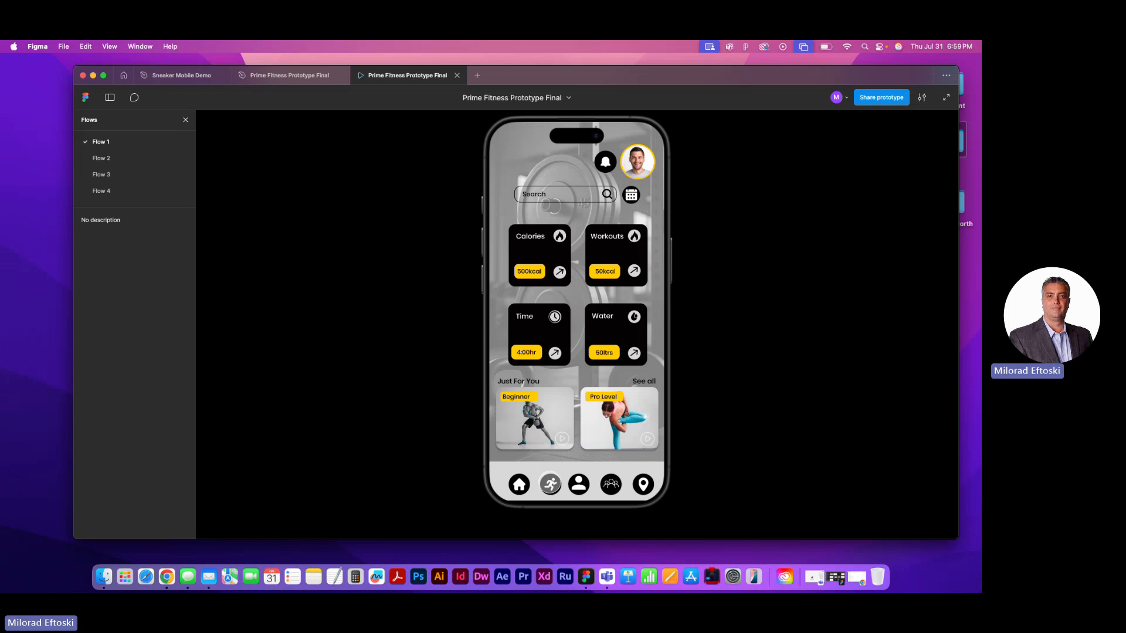
# Switch among the prototype's Workouts, Profile and Community screens using the app's bottom navigation
pyautogui.click(551, 483)
pyautogui.click(577, 483)
pyautogui.click(607, 479)
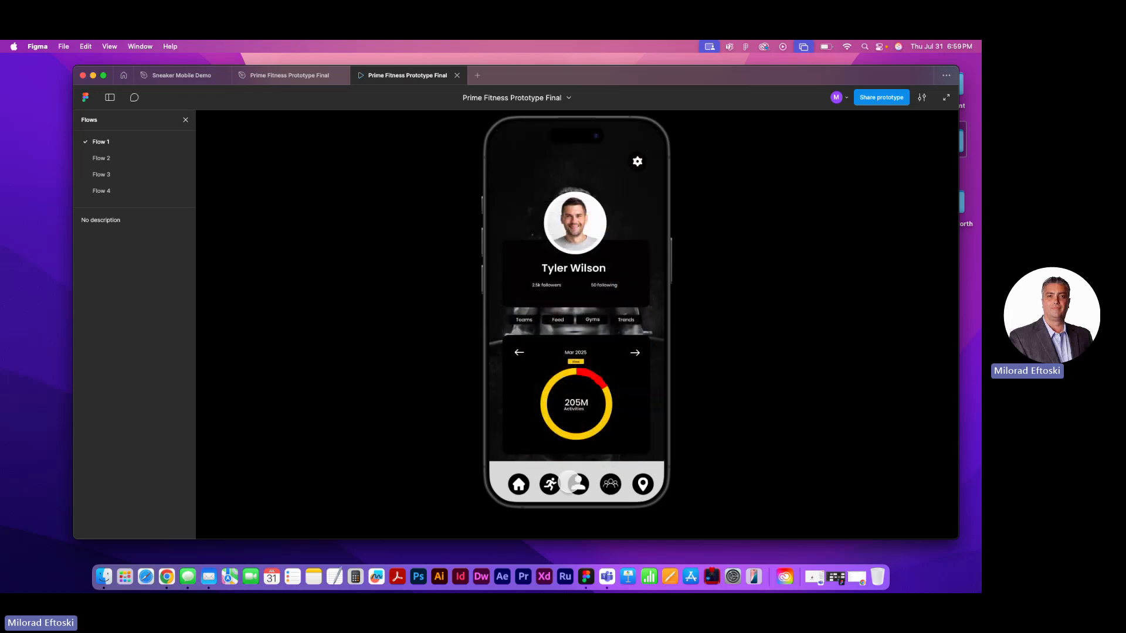
pyautogui.click(572, 483)
# Return to the prototype's Workouts screen and examine its full list of workout videos and how it scrolls
pyautogui.click(551, 484)
pyautogui.scroll(-5, 575, 396)
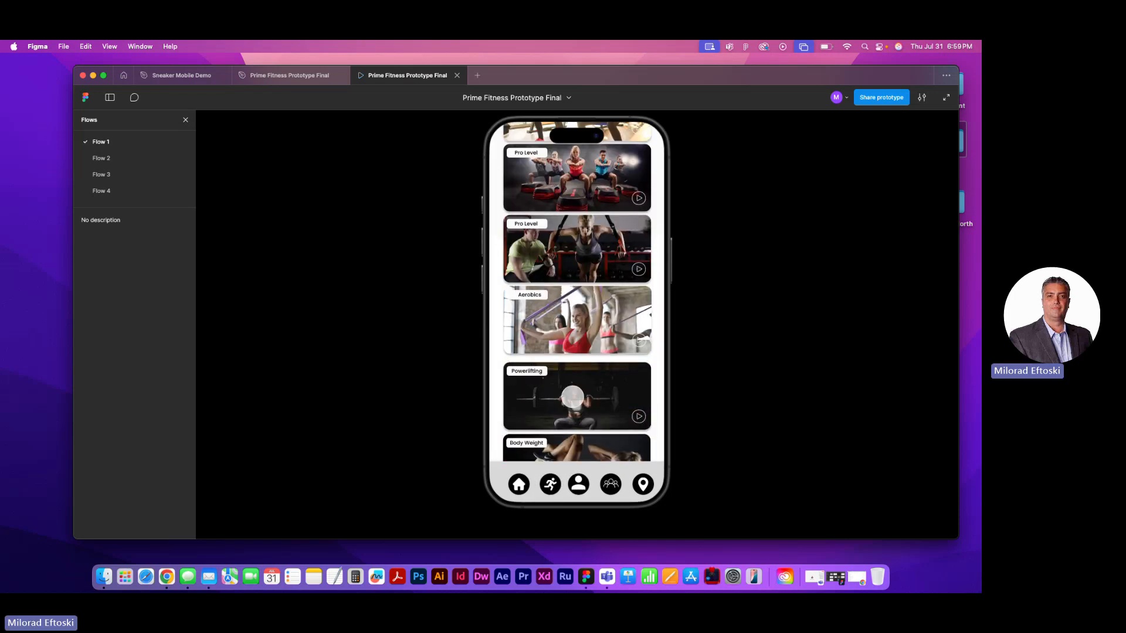
pyautogui.scroll(5, 573, 397)
pyautogui.scroll(-5, 573, 396)
pyautogui.scroll(5, 573, 393)
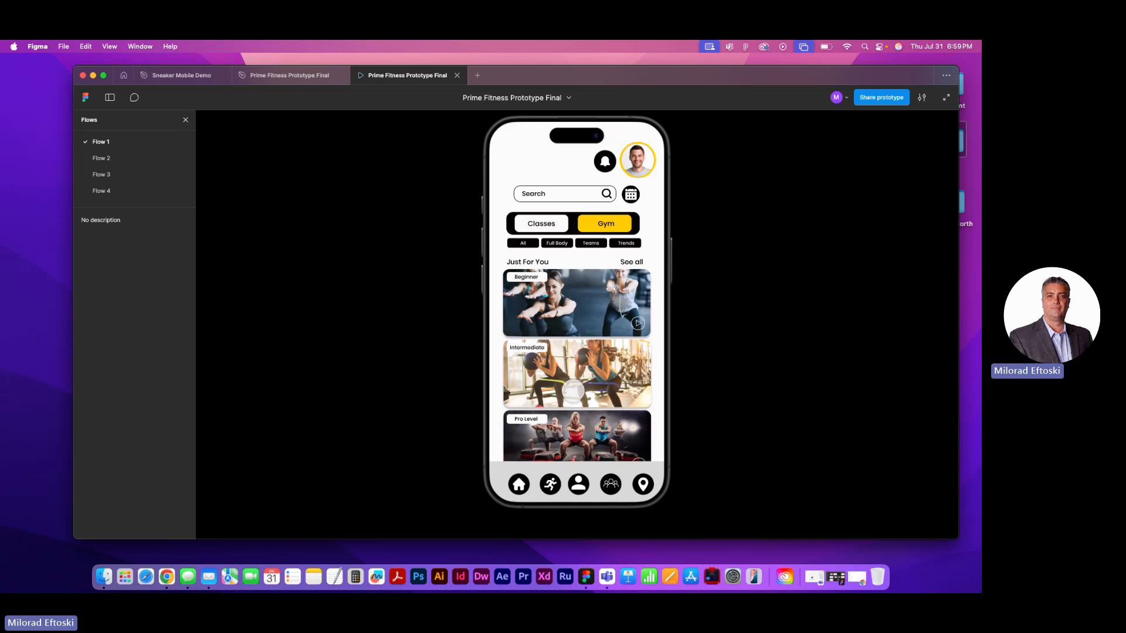
pyautogui.scroll(-5, 573, 390)
pyautogui.scroll(5, 573, 390)
pyautogui.scroll(-5, 573, 391)
pyautogui.scroll(5, 573, 392)
# Go through the prototype's Profile, Community and Maps screens, and open and close the Macho Fitness gym details
pyautogui.click(579, 484)
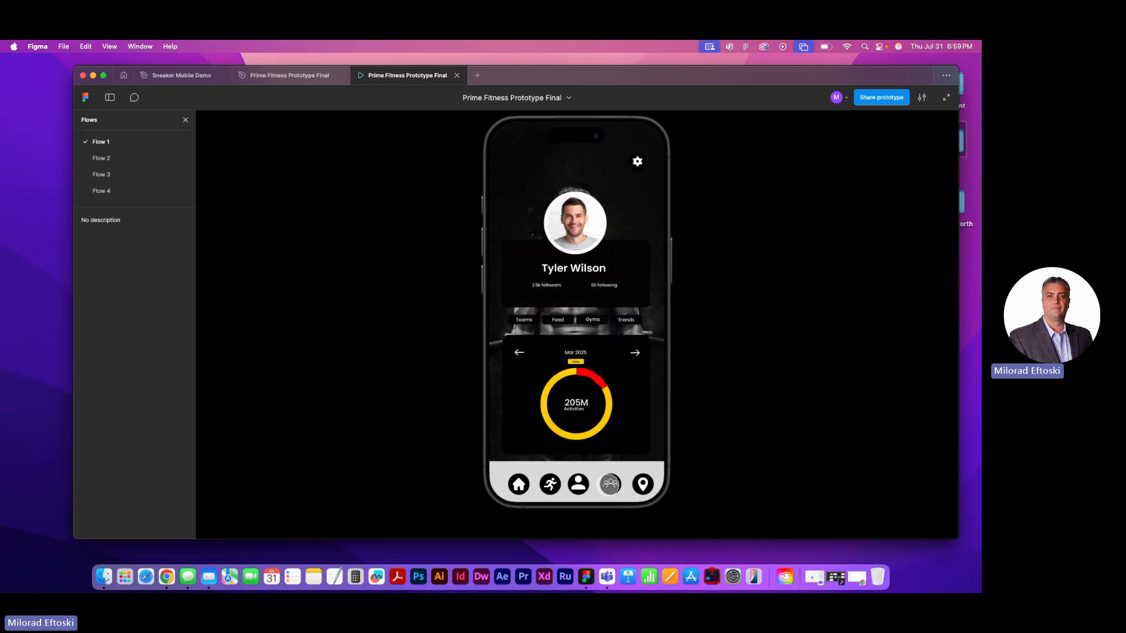
pyautogui.click(610, 485)
pyautogui.click(641, 485)
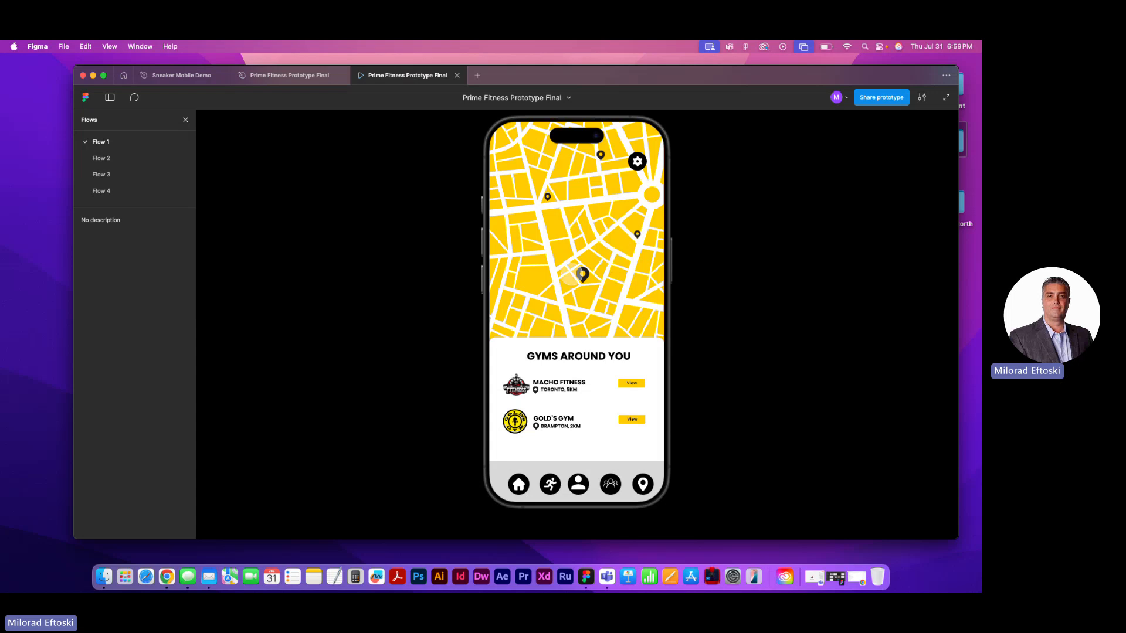
pyautogui.click(631, 385)
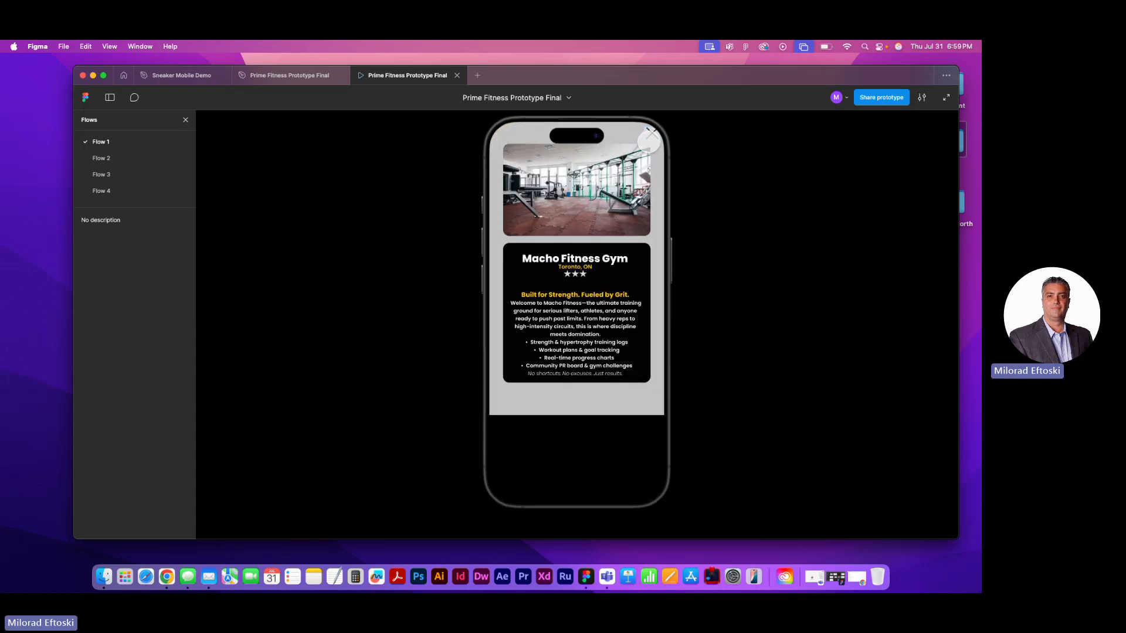
pyautogui.click(648, 130)
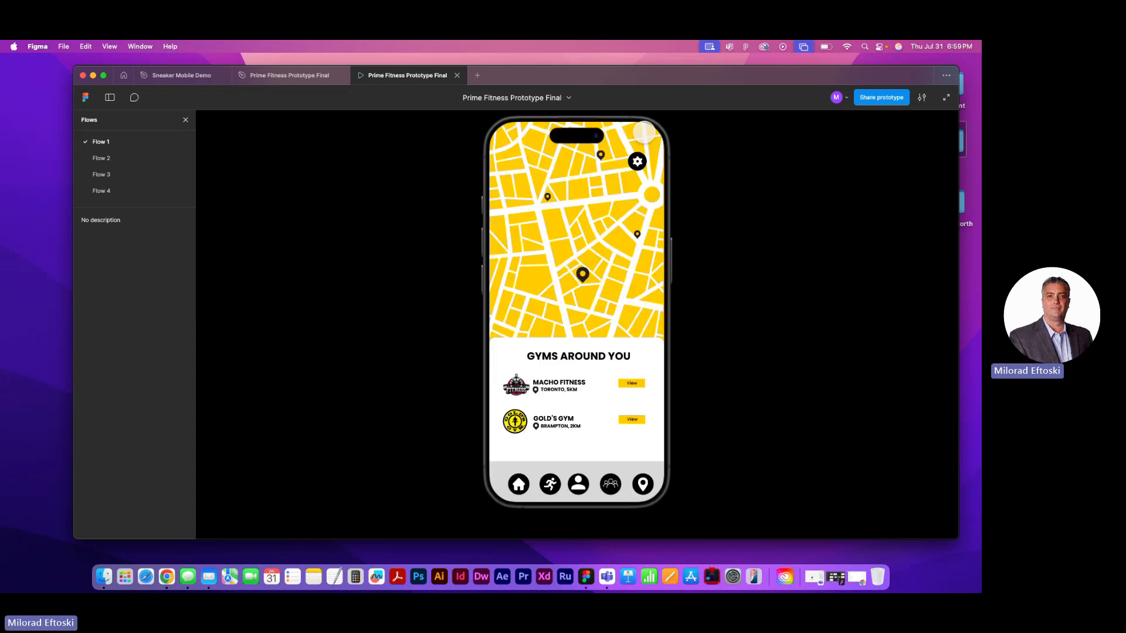
# Close the prototype preview and examine the Prime Fitness canvas, including the club detail frames from Runners Club to Recovery
pyautogui.click(457, 75)
pyautogui.hscroll(1, 613, 337)
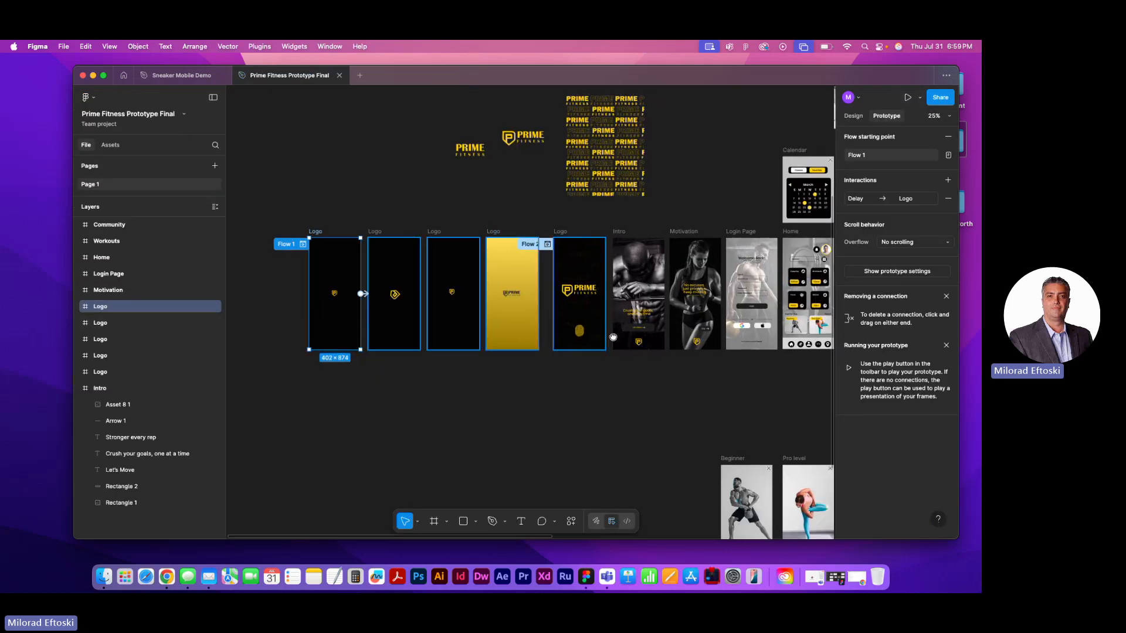
pyautogui.hscroll(15, 613, 337)
pyautogui.scroll(-5, 613, 337)
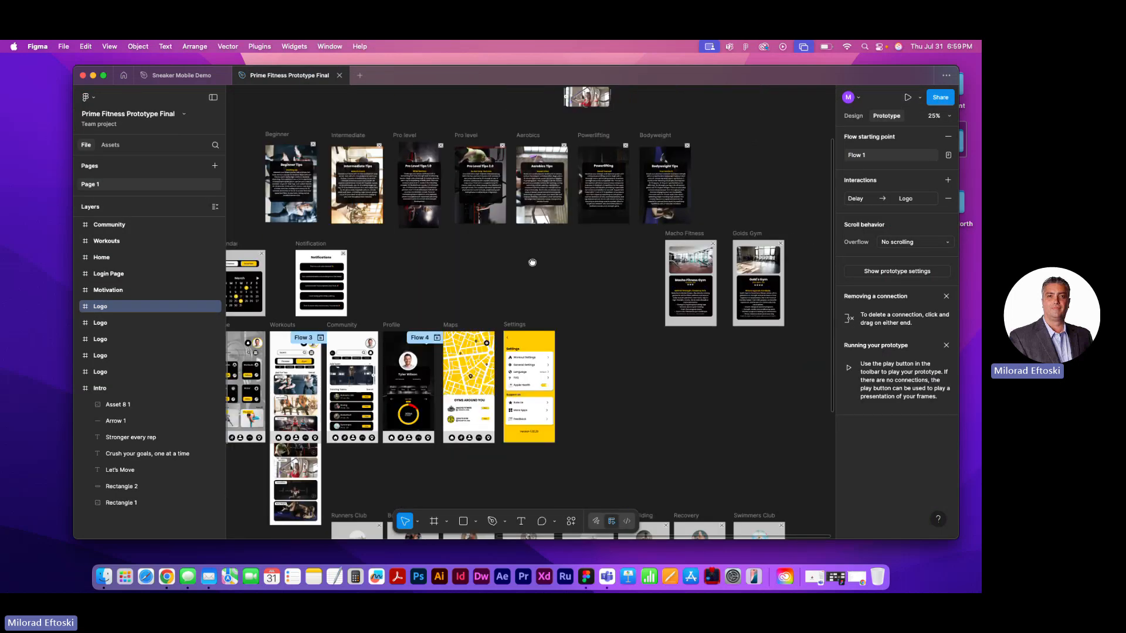
pyautogui.moveTo(568, 185); pyautogui.dragTo(520, 296)
pyautogui.scroll(10, 426, 345)
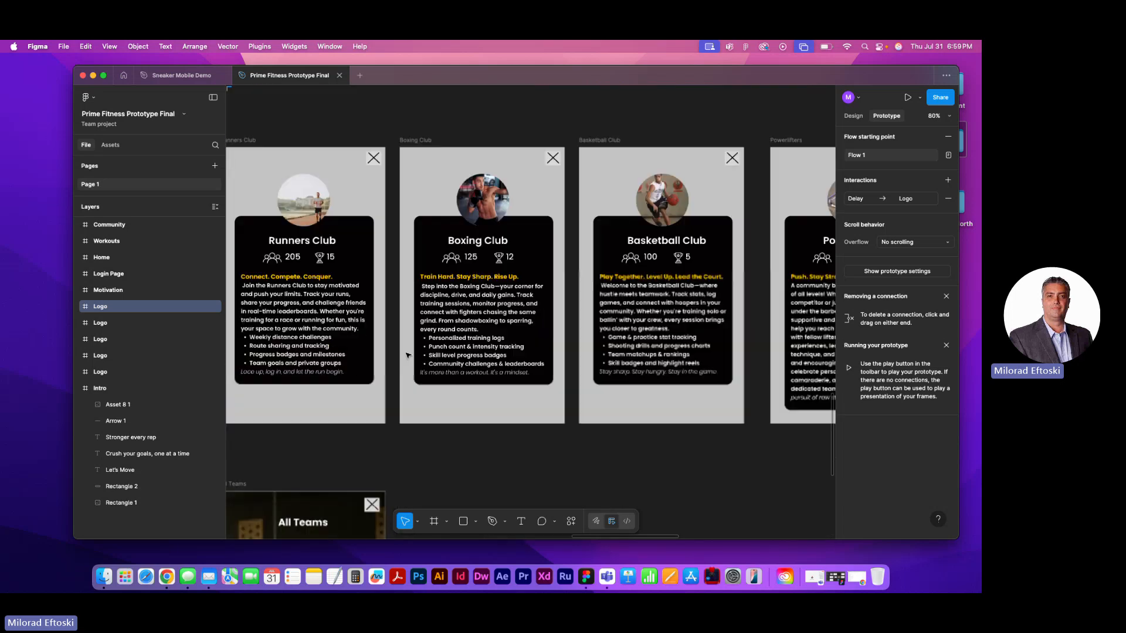
pyautogui.hscroll(10, 385, 288)
pyautogui.scroll(-1, 428, 287)
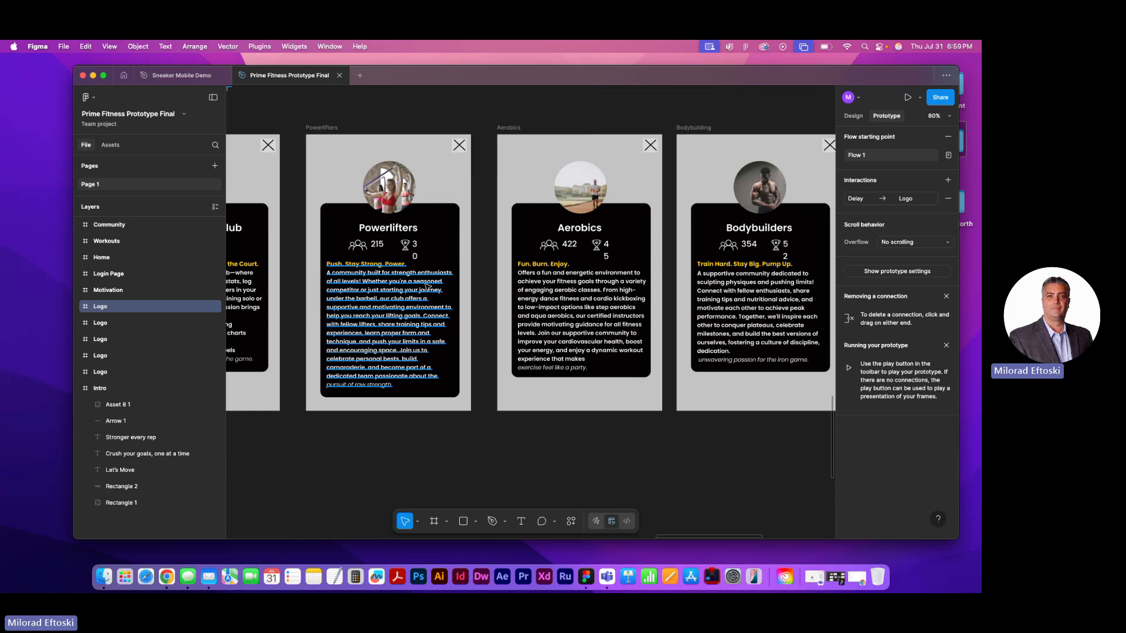
pyautogui.scroll(-5, 513, 318)
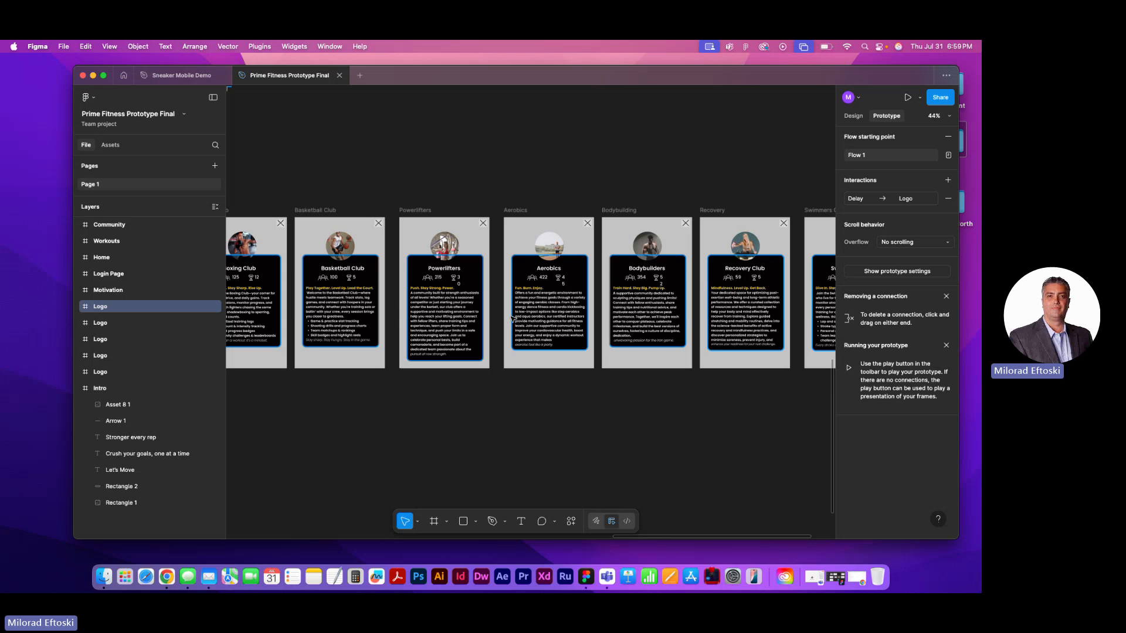
# Close the Prime Fitness file and review the UI Kit and Style Guide and Wireframe pages of Sneaker Mobile Demo
pyautogui.click(341, 76)
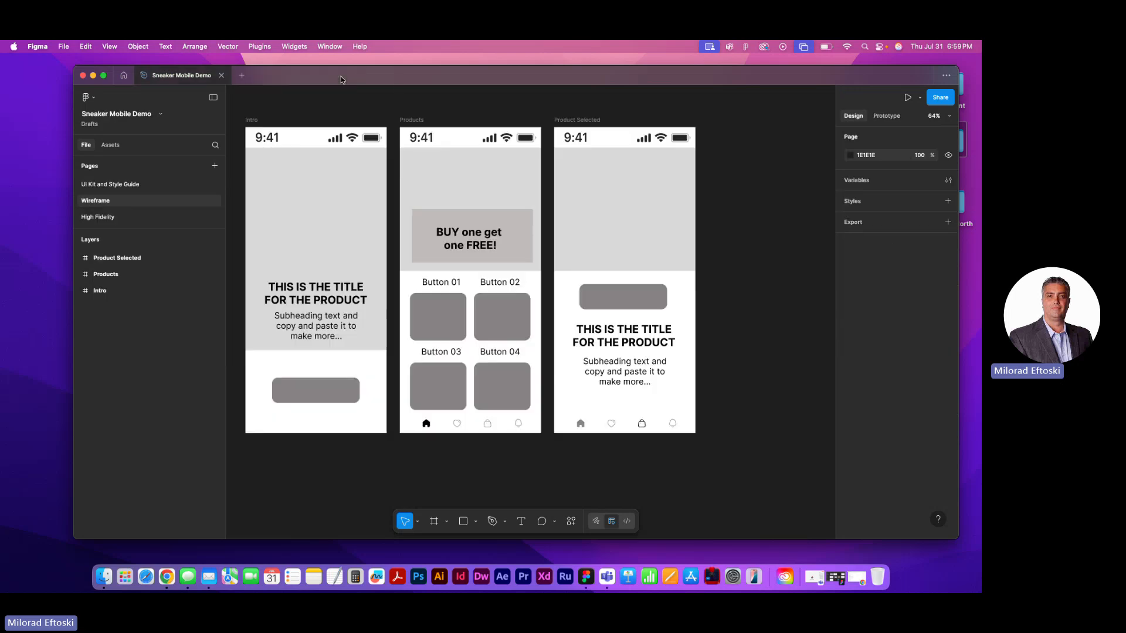
pyautogui.hscroll(-1, 482, 270)
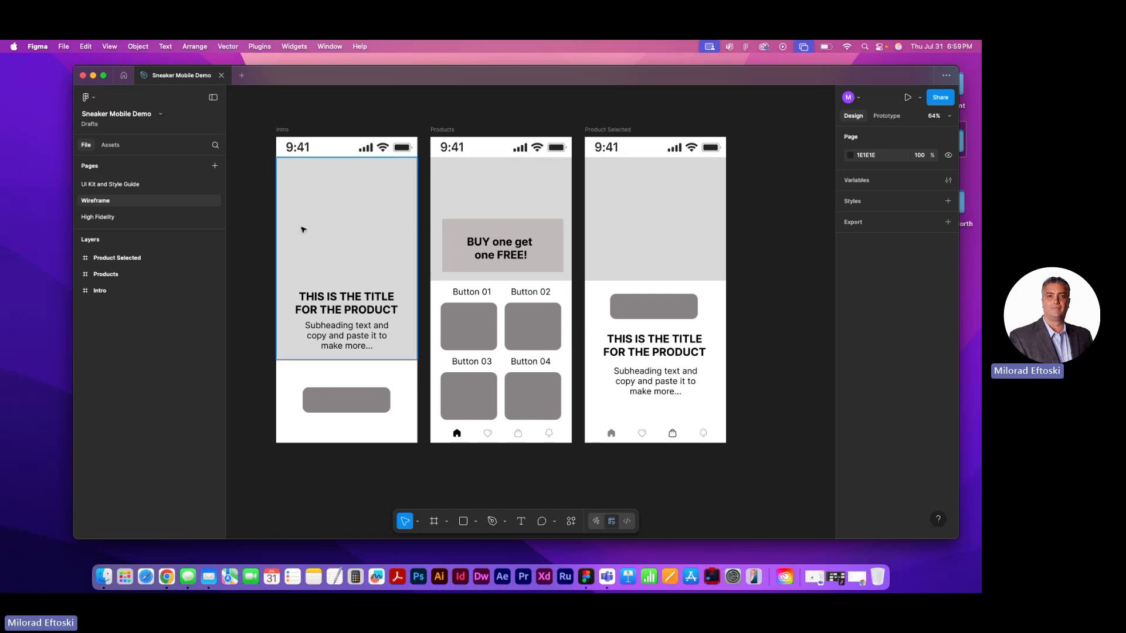
pyautogui.click(111, 183)
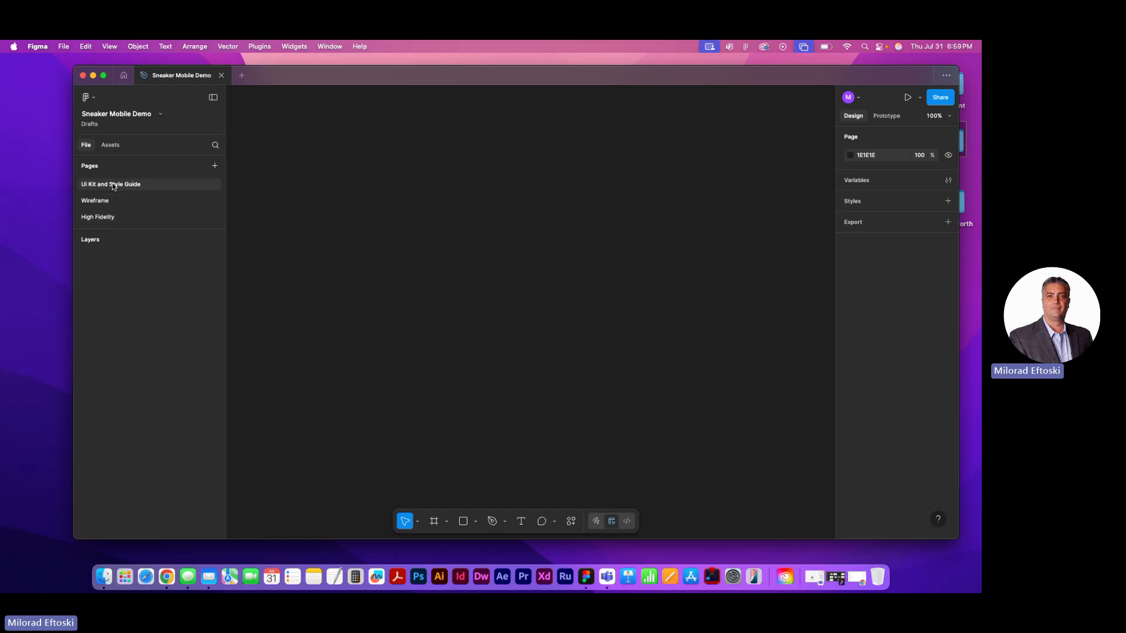
pyautogui.click(104, 201)
pyautogui.click(113, 186)
pyautogui.click(119, 202)
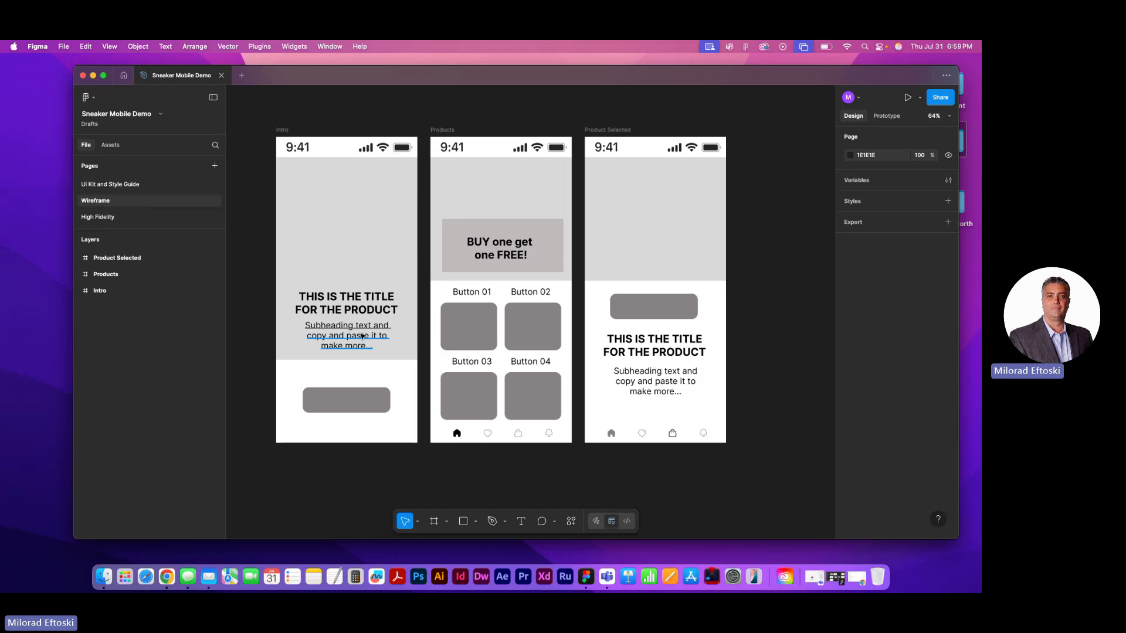
# Select the Intro wireframe frame and check which device size preset it uses
pyautogui.click(282, 130)
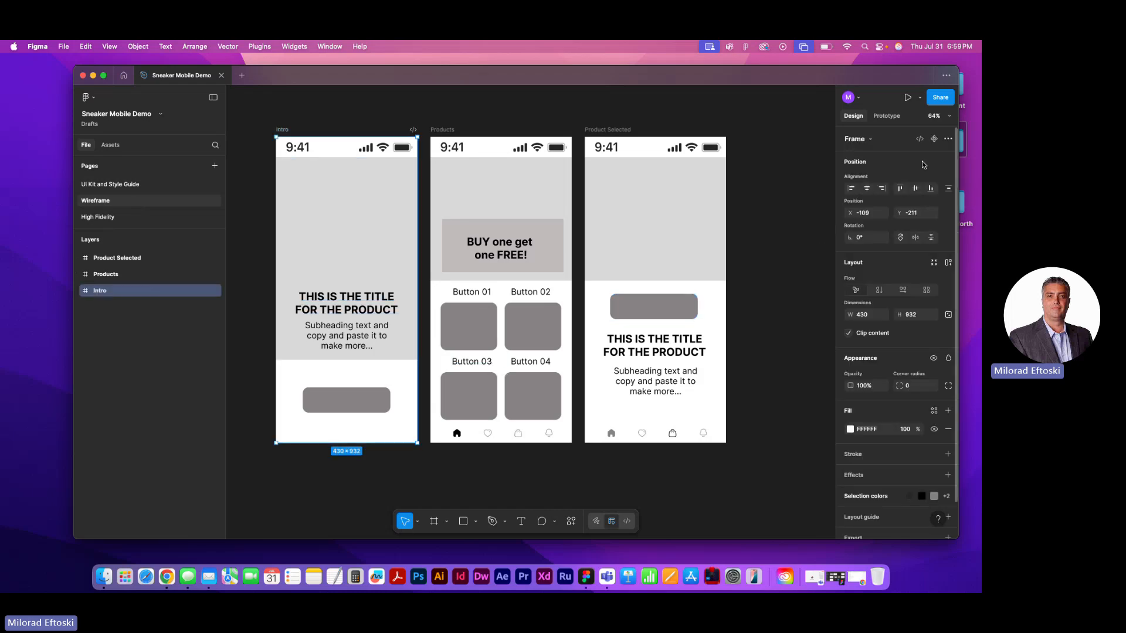
pyautogui.click(872, 140)
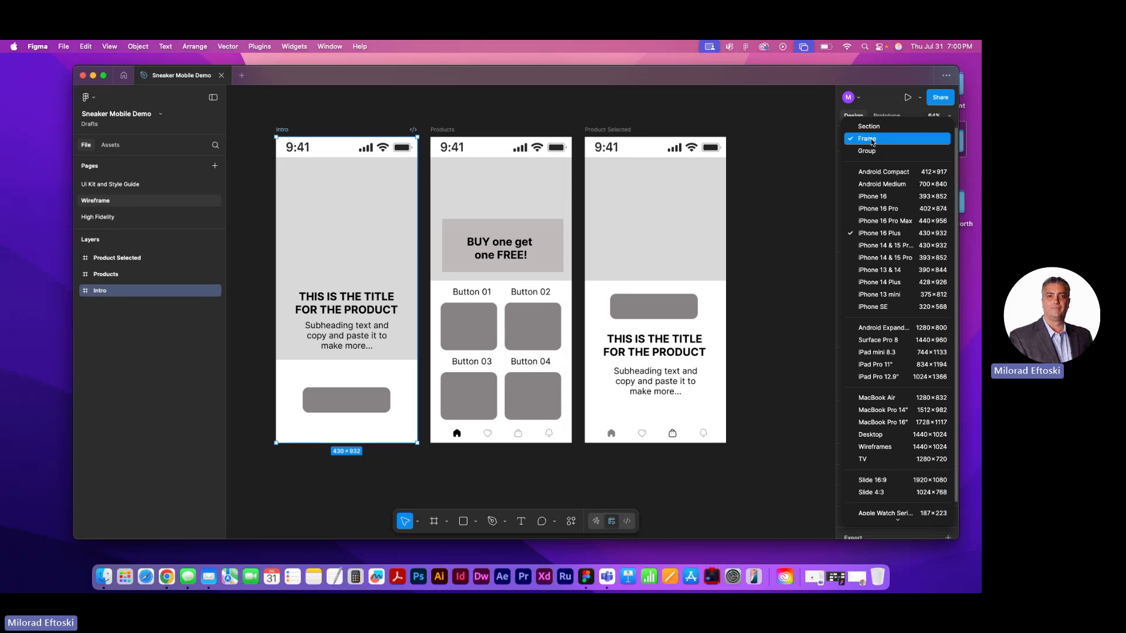
pyautogui.click(871, 138)
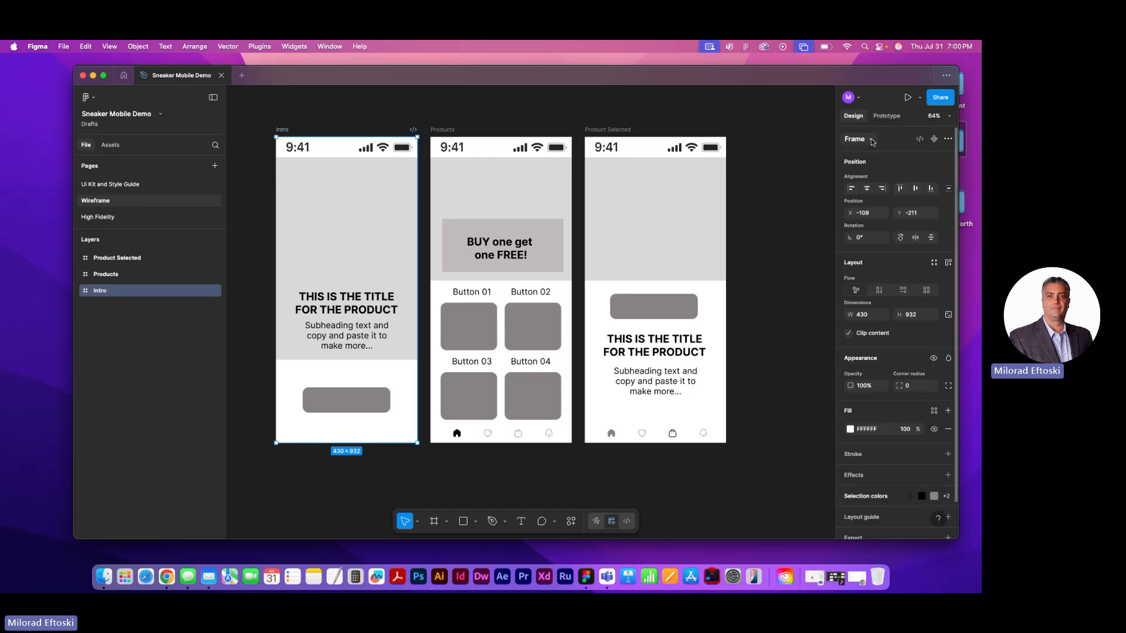
# Draw a section about 801 × 593 on the UI Kit and Style Guide page and move it to about X -307, Y -304
pyautogui.click(94, 187)
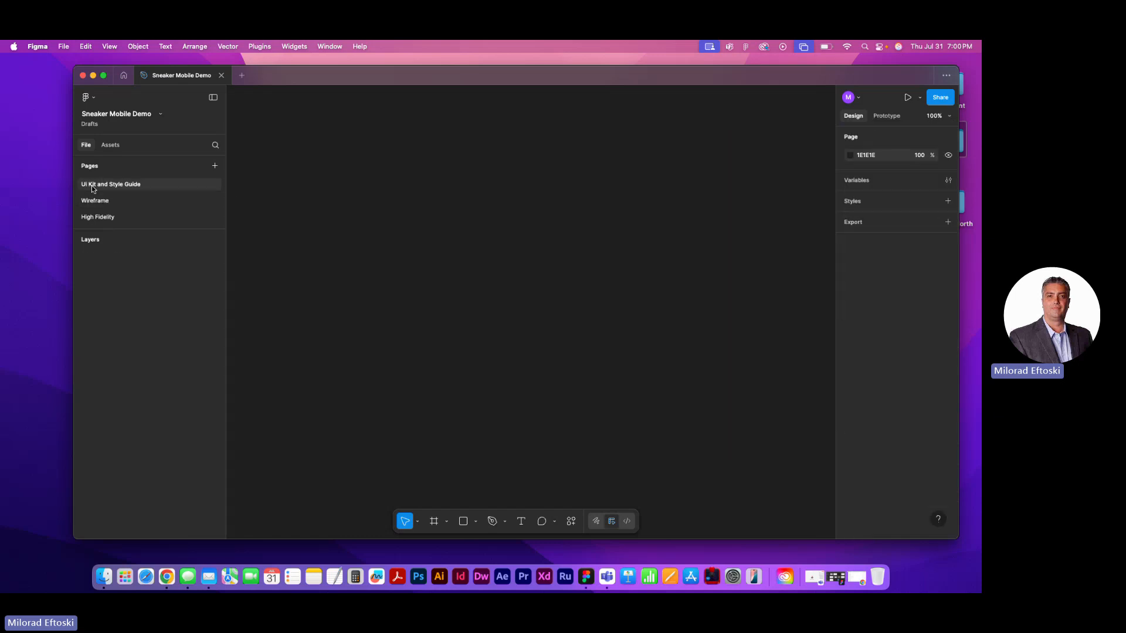
pyautogui.click(447, 523)
pyautogui.click(476, 492)
pyautogui.moveTo(318, 168); pyautogui.dragTo(728, 471)
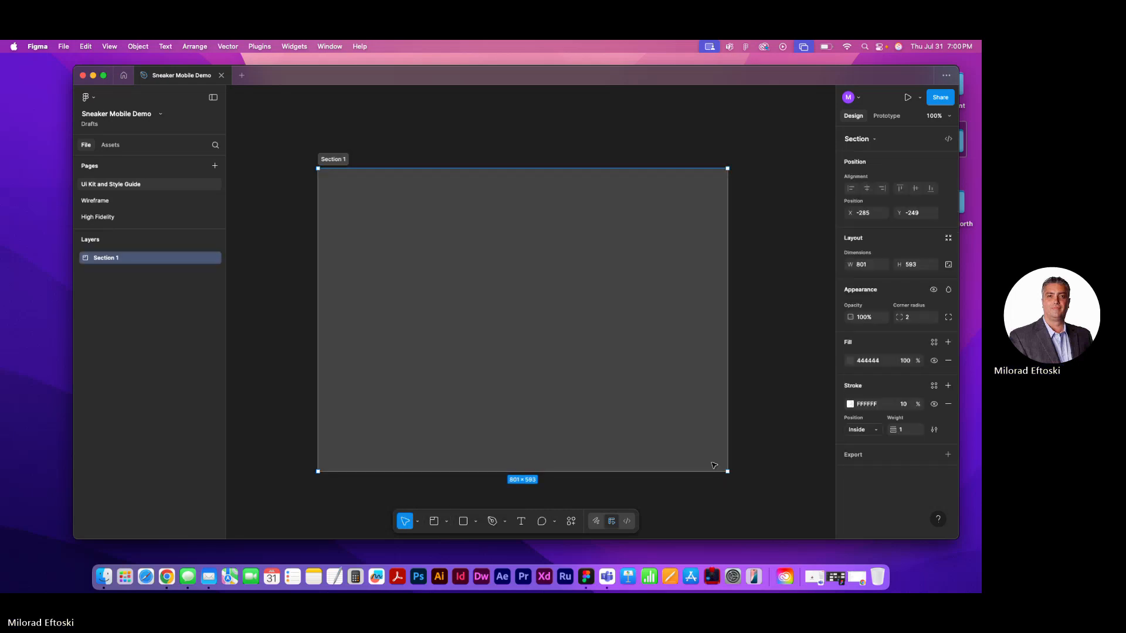
pyautogui.moveTo(337, 163); pyautogui.dragTo(326, 137)
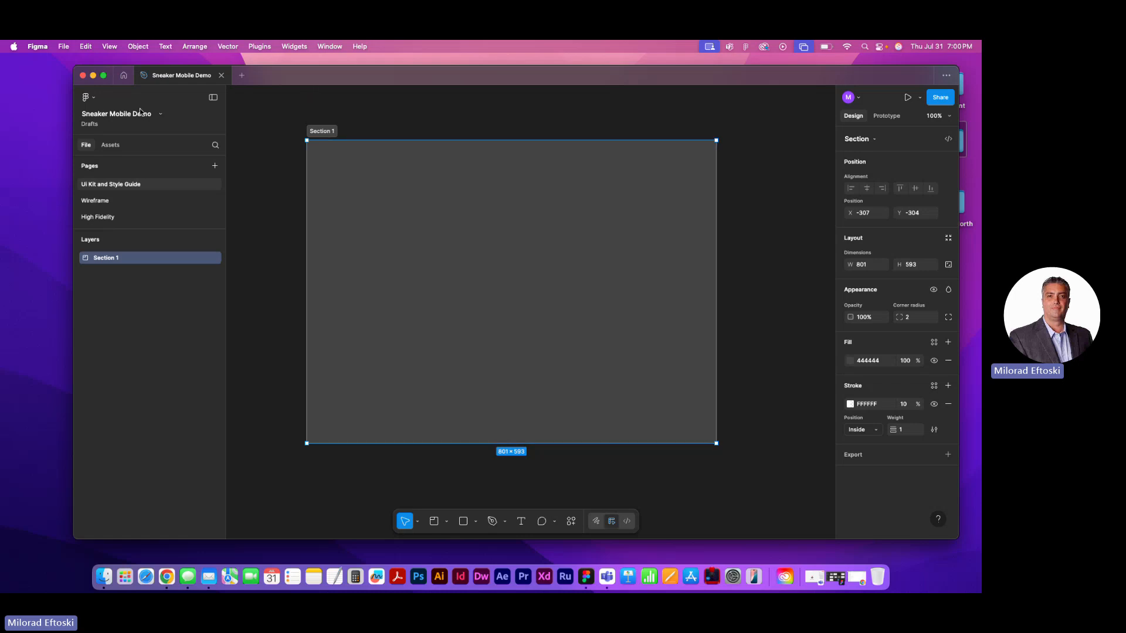
# Review the UI Kit and Style Guide, Wireframe and High Fidelity pages, and check the device size presets for the Intro wireframe frame
pyautogui.click(100, 203)
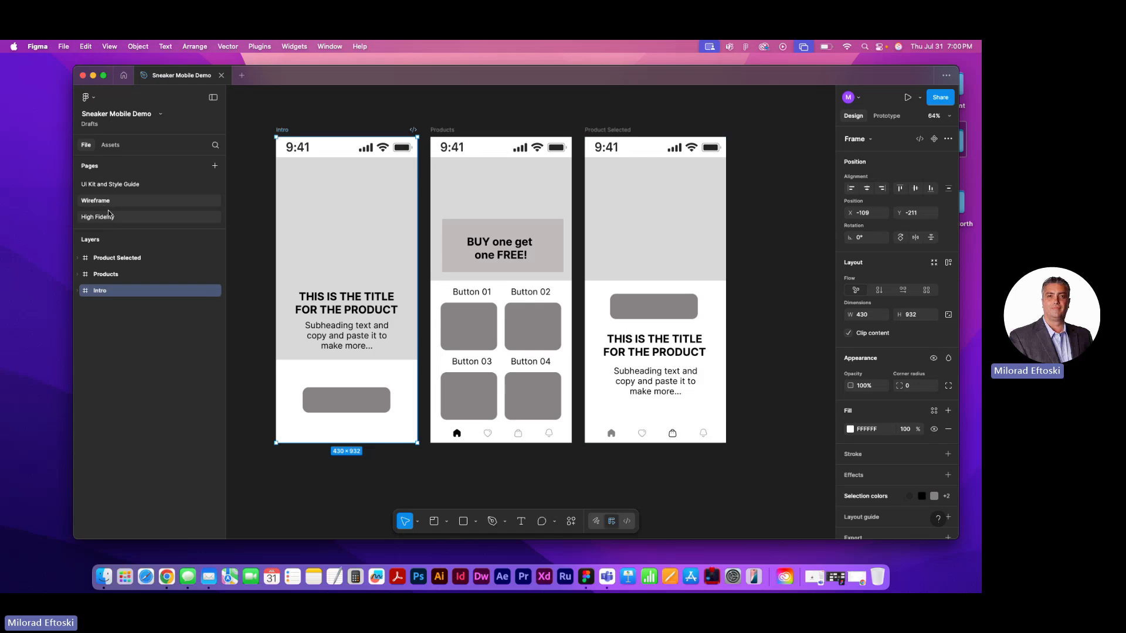
pyautogui.click(106, 218)
pyautogui.click(102, 203)
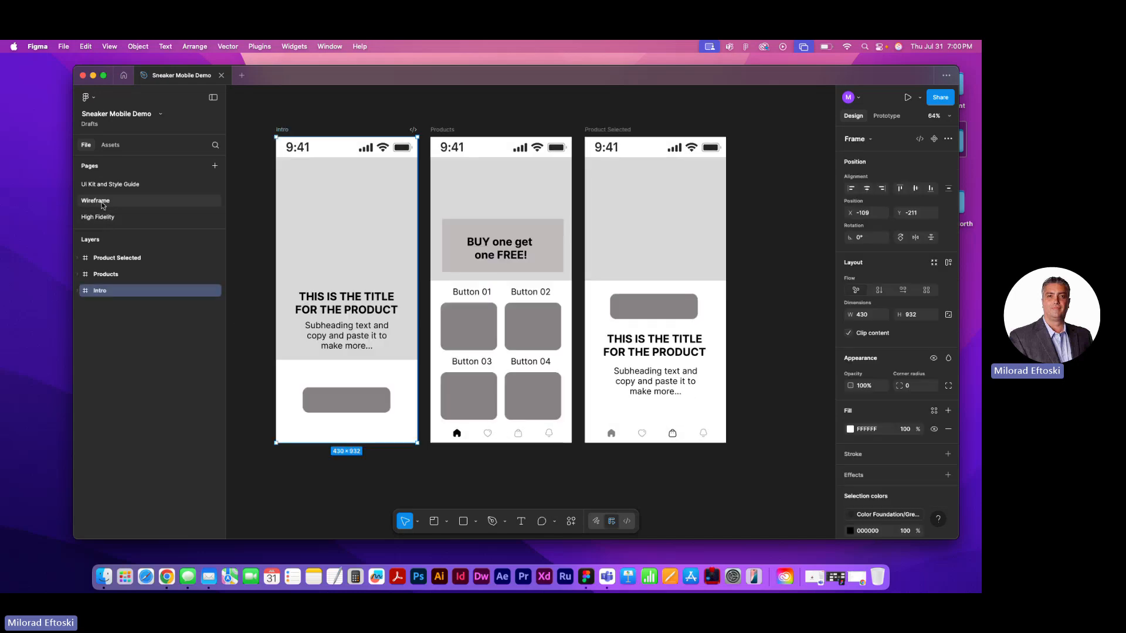
pyautogui.click(113, 185)
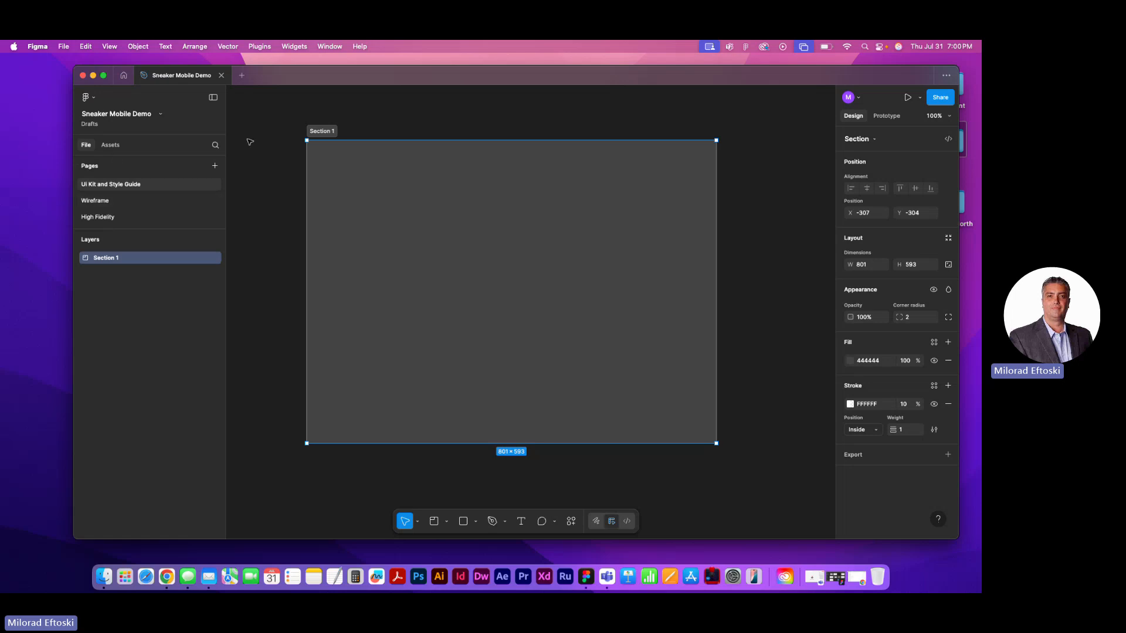
pyautogui.click(119, 199)
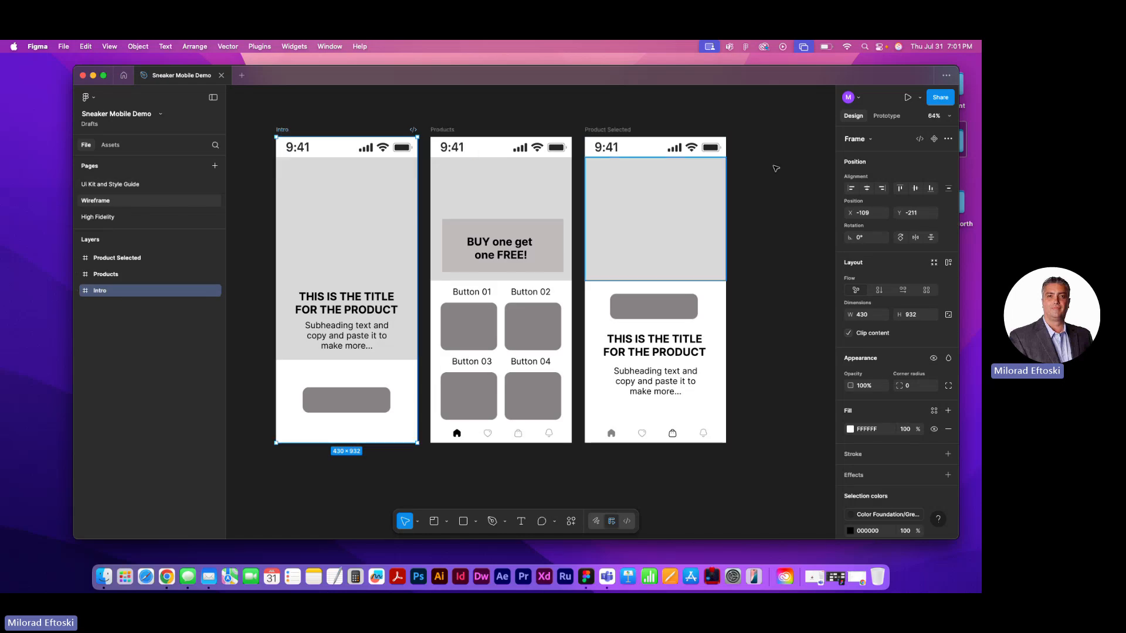
pyautogui.click(865, 139)
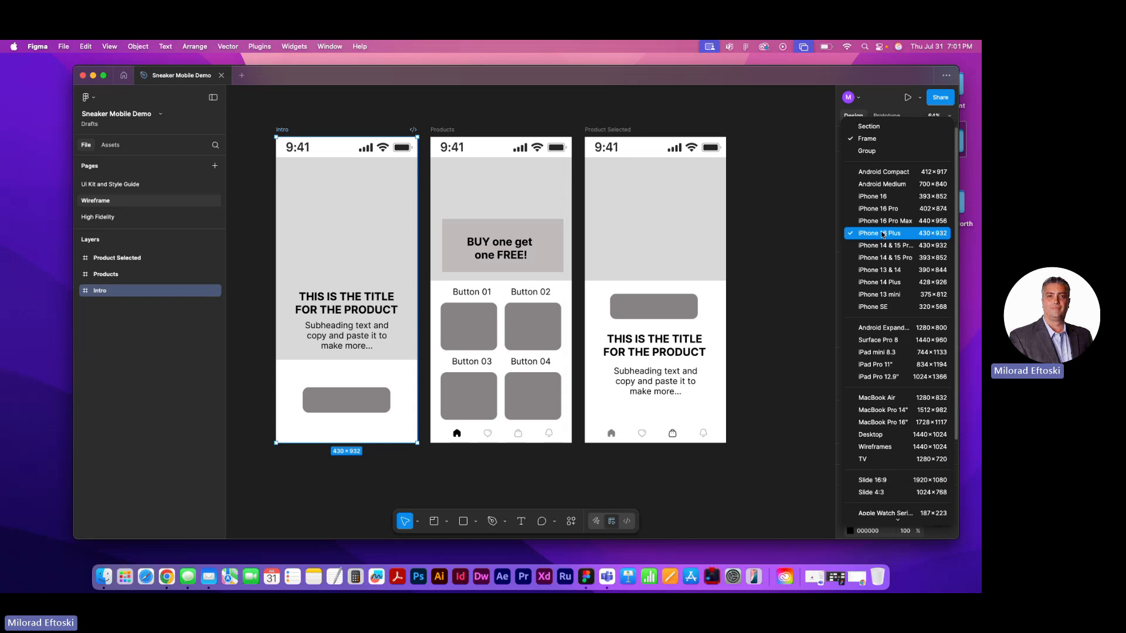
pyautogui.click(95, 219)
pyautogui.click(97, 217)
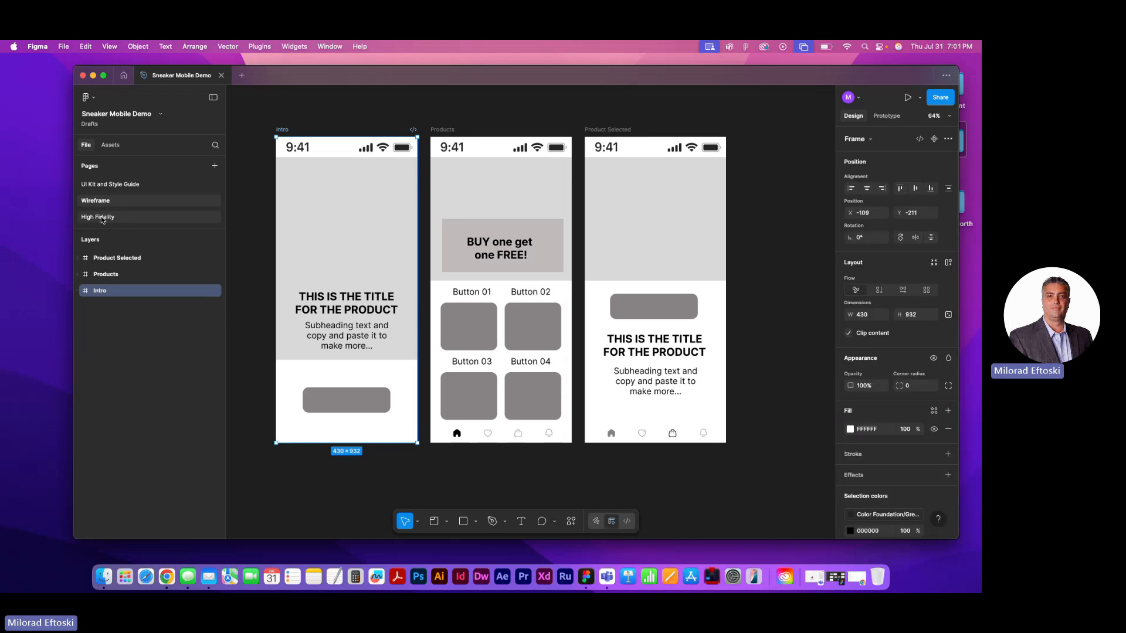
pyautogui.click(108, 185)
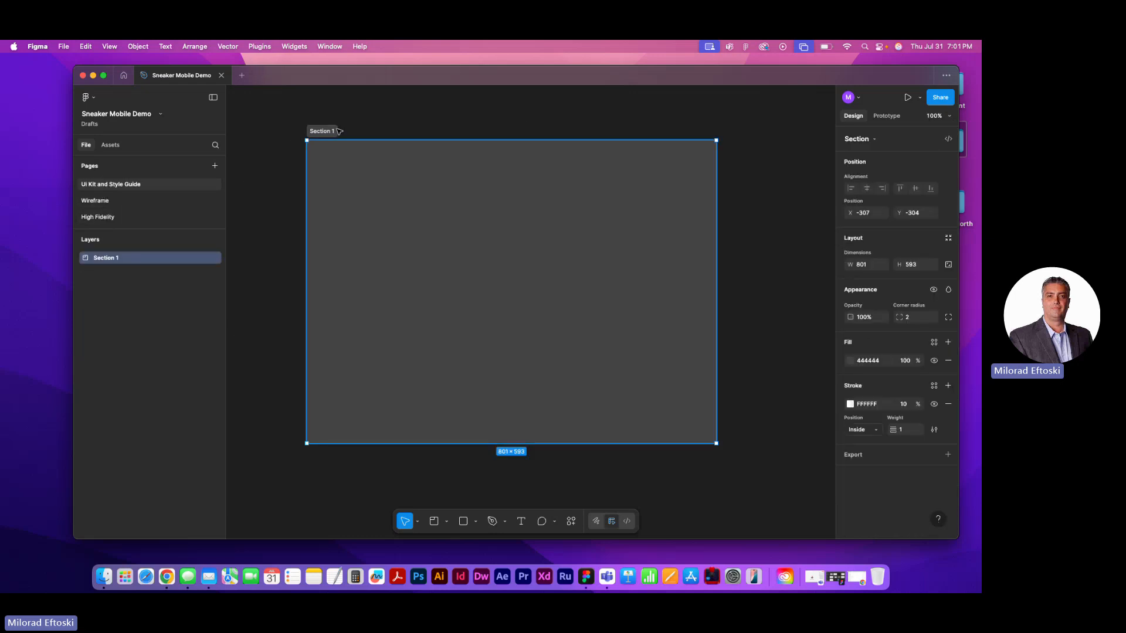
# Copy the grey button from the Intro wireframe into the UI Kit section and duplicate it directly below, at about X 80, Y 170
pyautogui.click(95, 200)
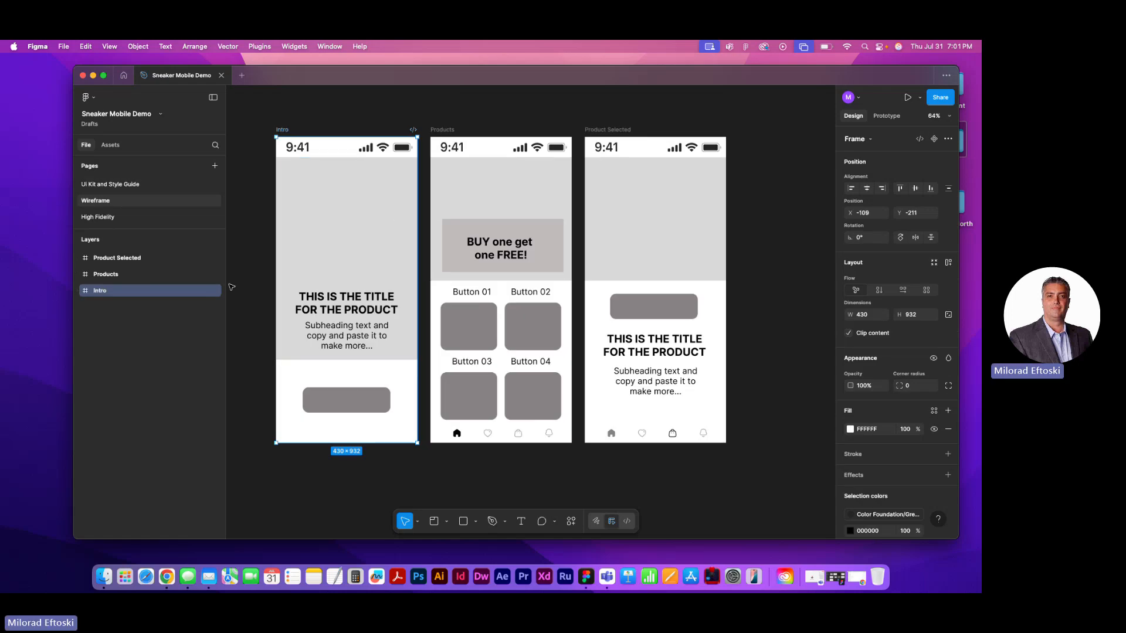
pyautogui.click(357, 408)
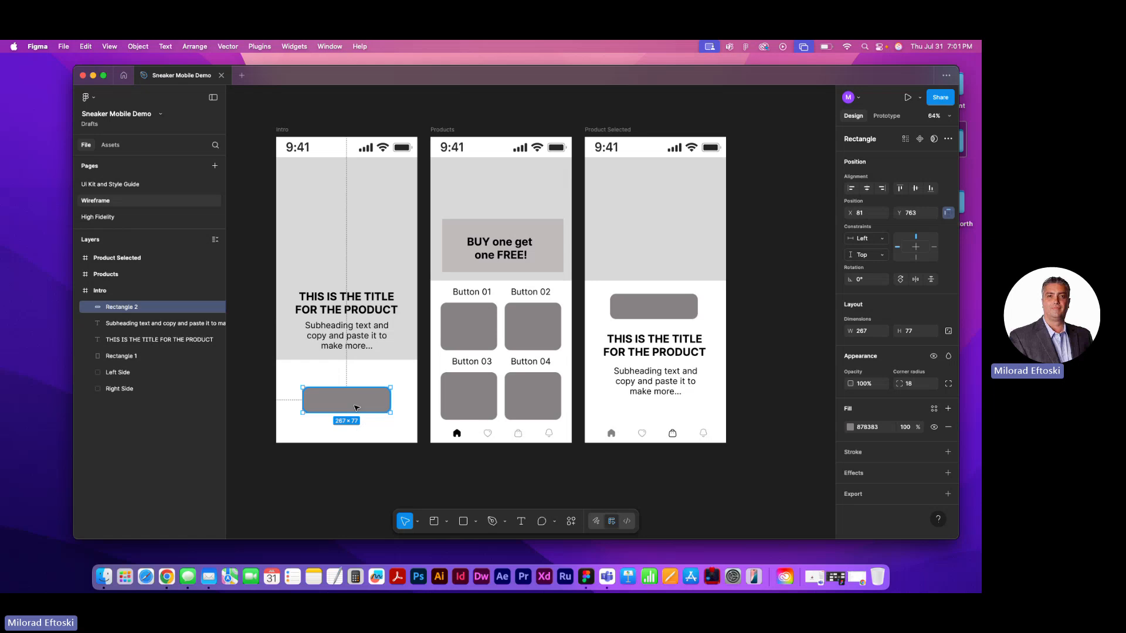
pyautogui.click(118, 185)
pyautogui.press('super+v')
pyautogui.moveTo(384, 284); pyautogui.dragTo(399, 257)
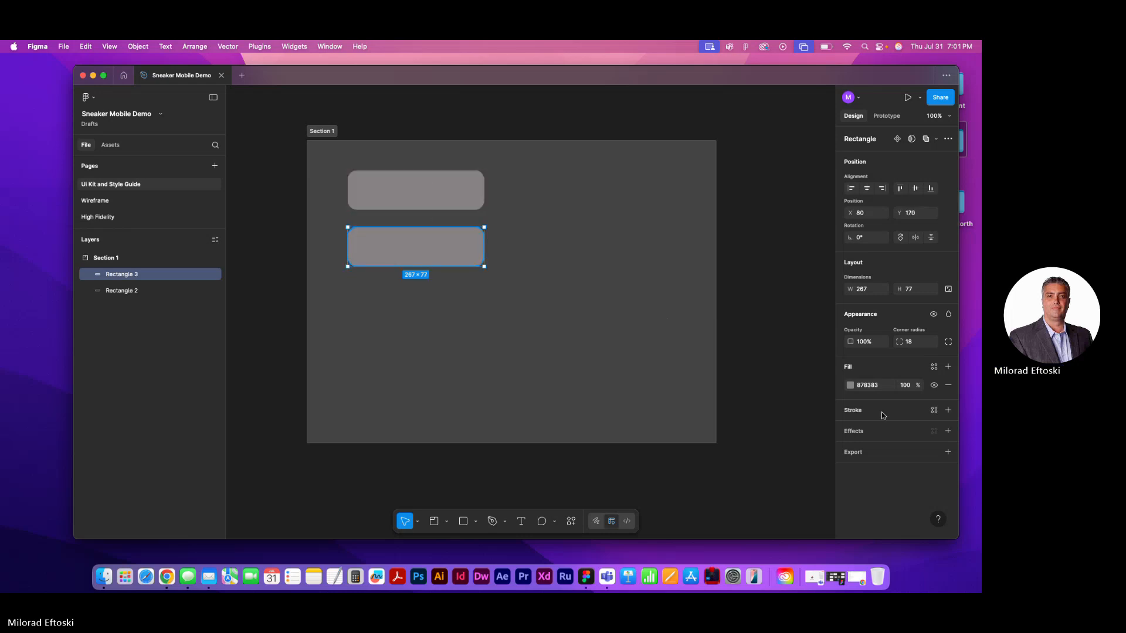
# Change the fill of the lower duplicate button to white
pyautogui.click(851, 386)
pyautogui.moveTo(725, 377); pyautogui.dragTo(700, 301)
pyautogui.click(768, 226)
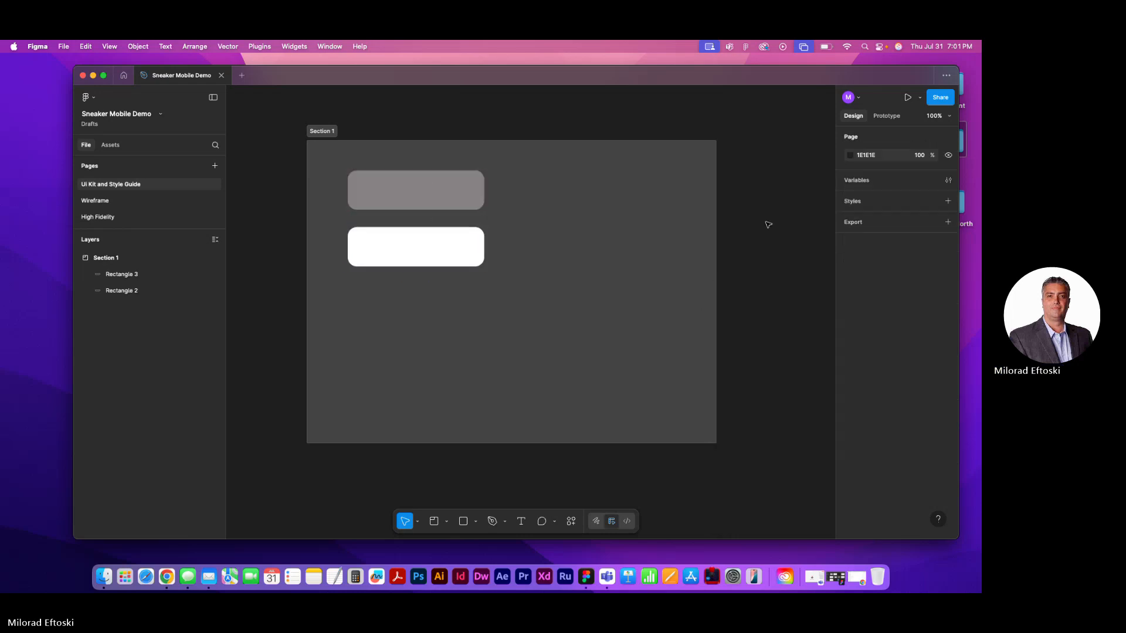
# Copy the "BUY one get one FREE!" text and its rectangle from the Products wireframe into the UI Kit section, beside the two buttons
pyautogui.click(123, 206)
pyautogui.click(118, 217)
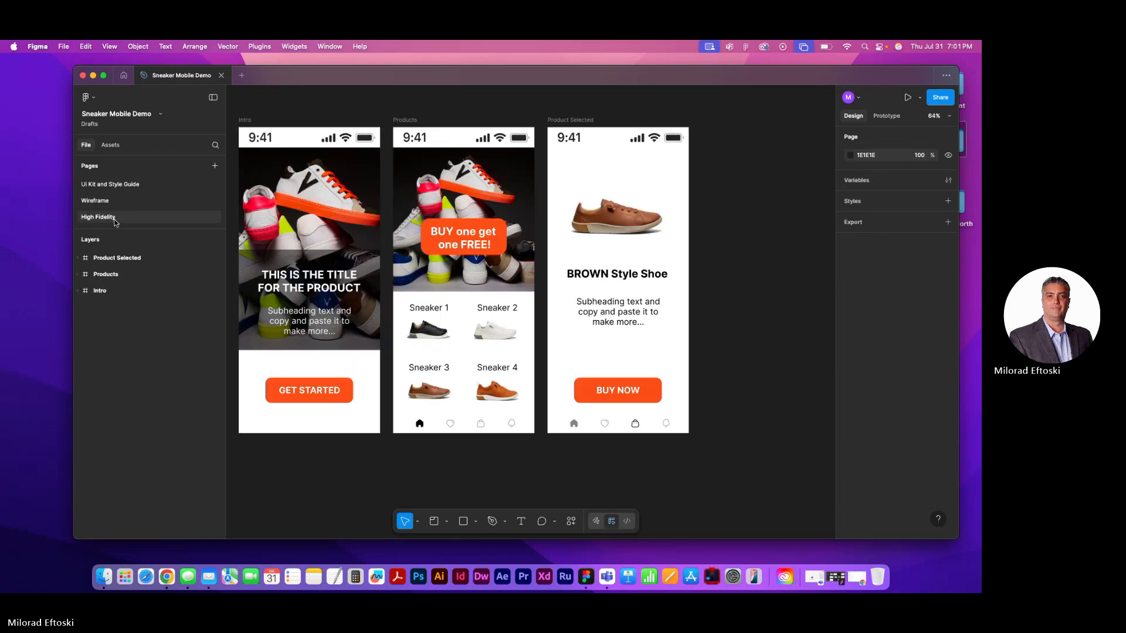
pyautogui.click(118, 200)
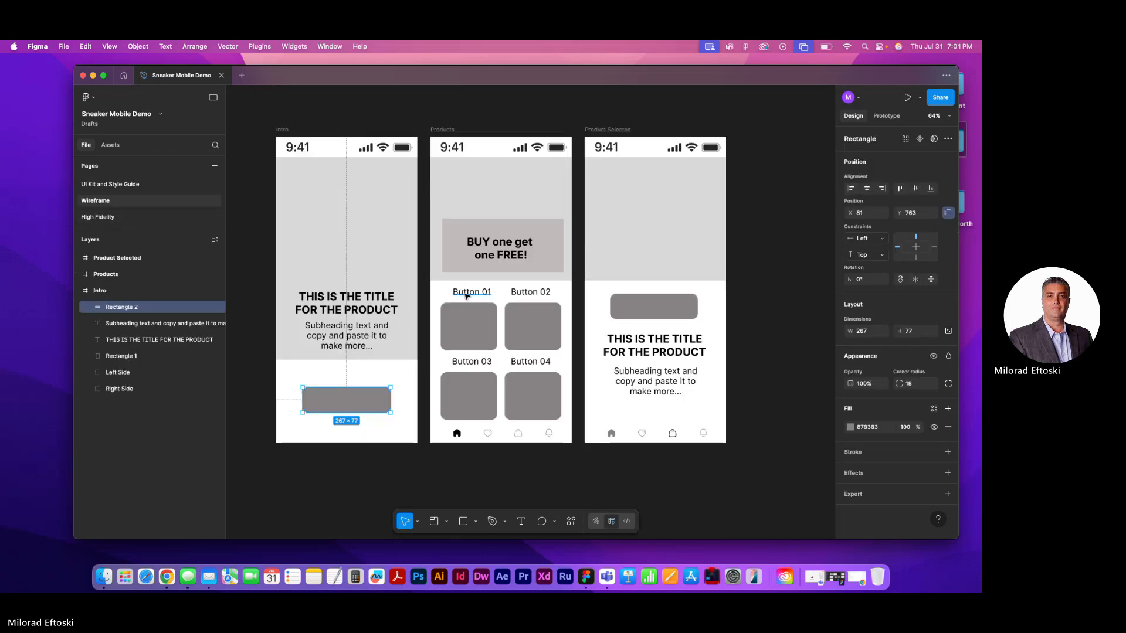
pyautogui.click(493, 258)
pyautogui.keyDown('shift'); pyautogui.click(465, 227); pyautogui.keyUp('shift')
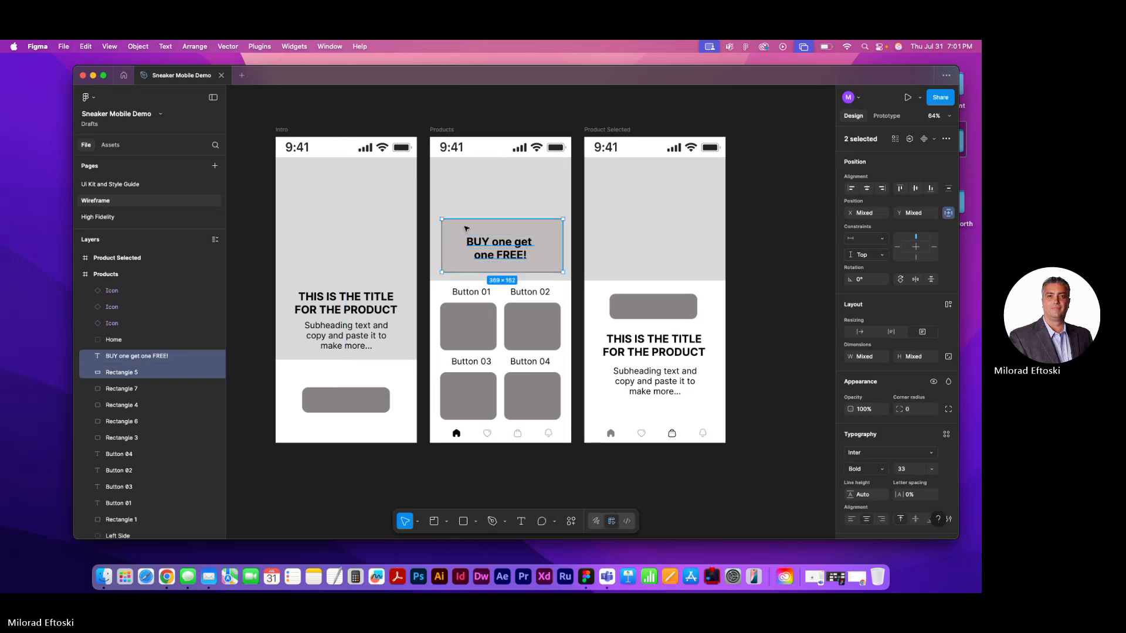
pyautogui.click(127, 186)
pyautogui.press('cmd+v')
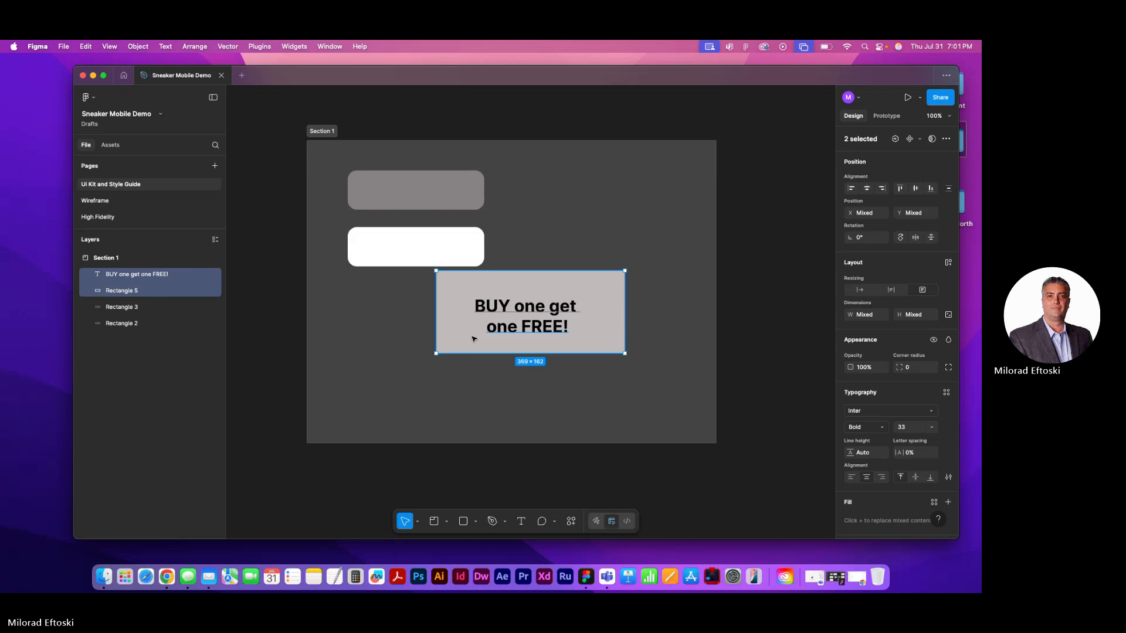
pyautogui.moveTo(469, 334); pyautogui.dragTo(540, 240)
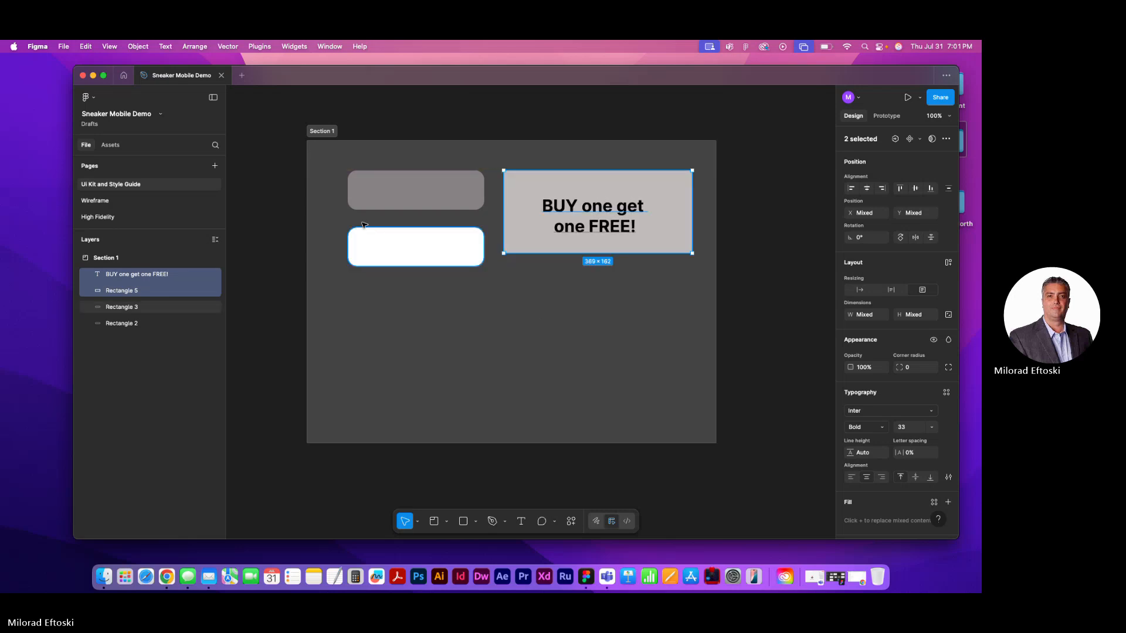
pyautogui.click(279, 229)
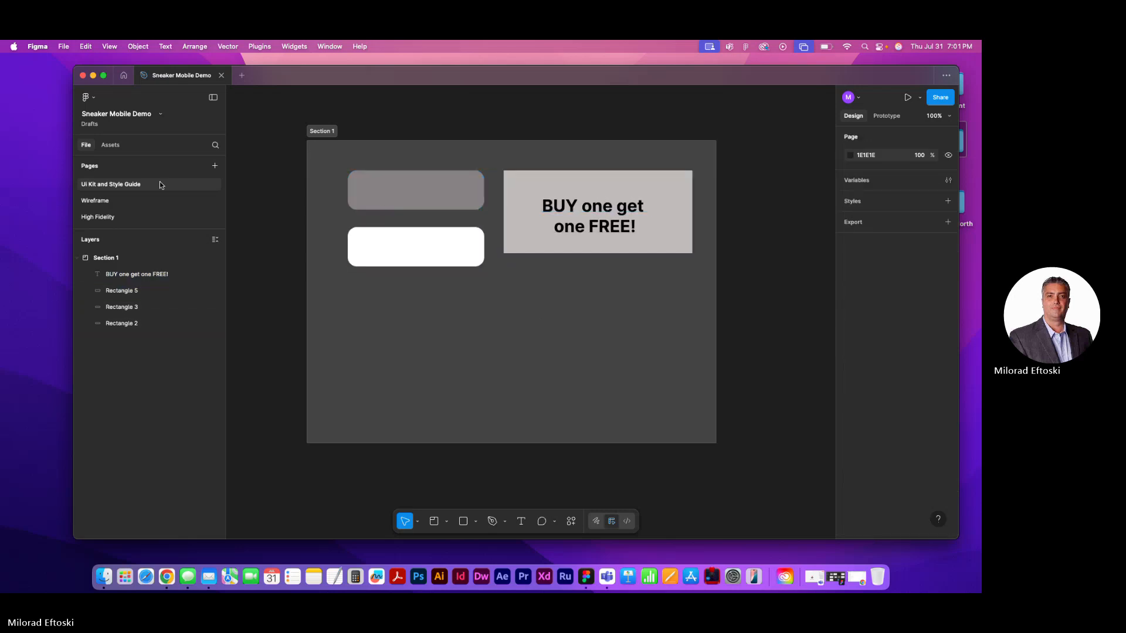
# Copy both status bar groups from the Products wireframe into the UI Kit section and position them above the promotional banner
pyautogui.click(121, 198)
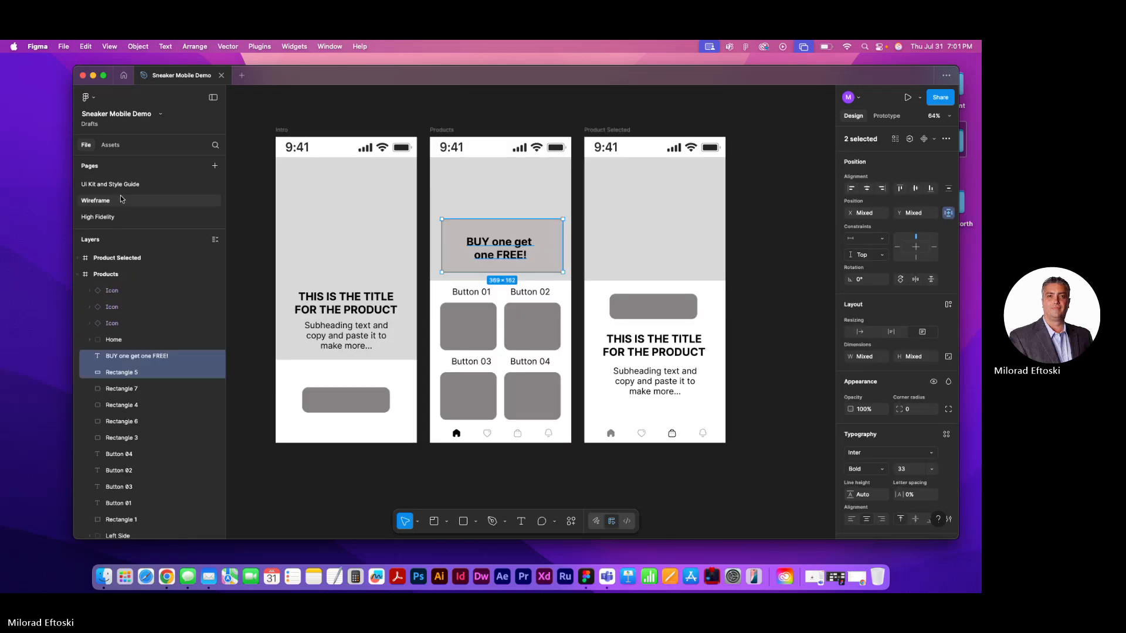
pyautogui.click(456, 150)
pyautogui.keyDown('shift'); pyautogui.click(520, 151); pyautogui.keyUp('shift')
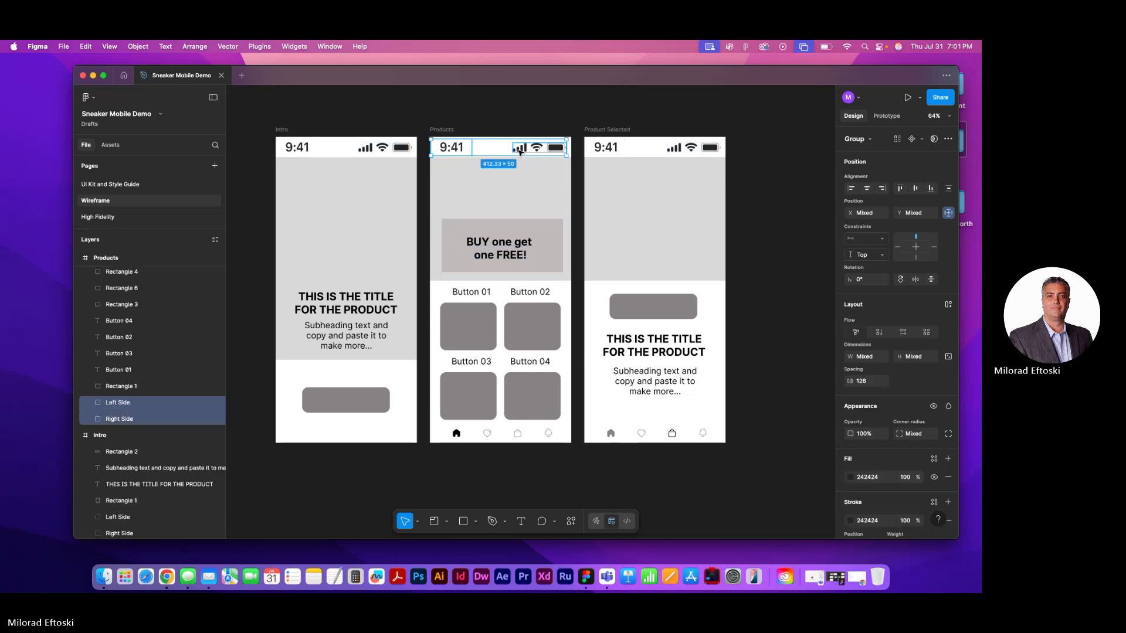
pyautogui.click(119, 185)
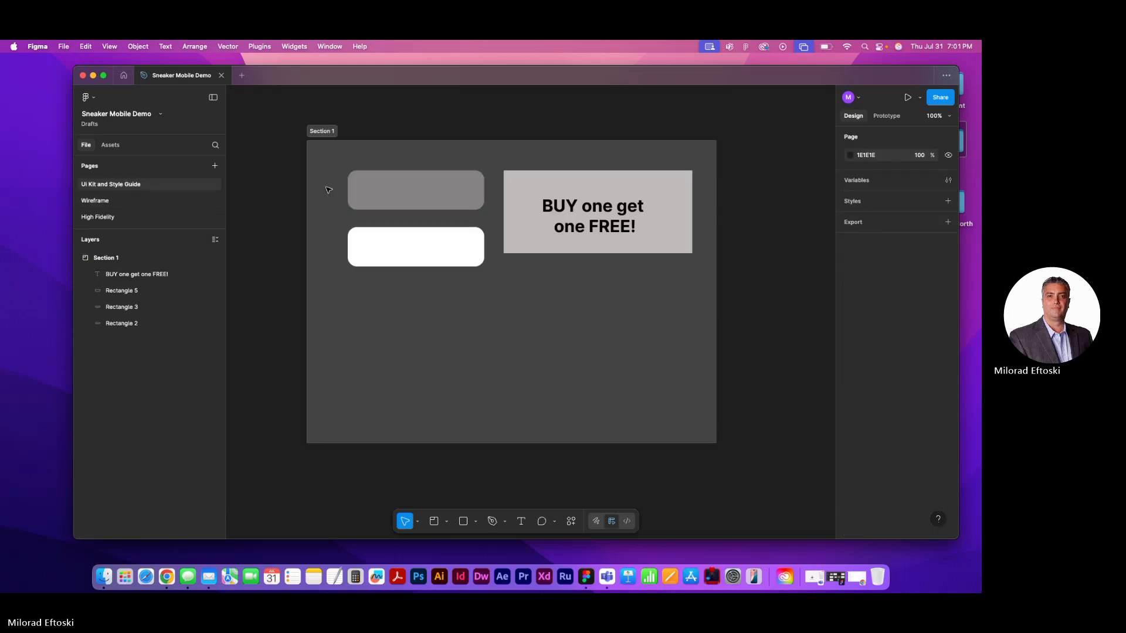
pyautogui.press('super+v')
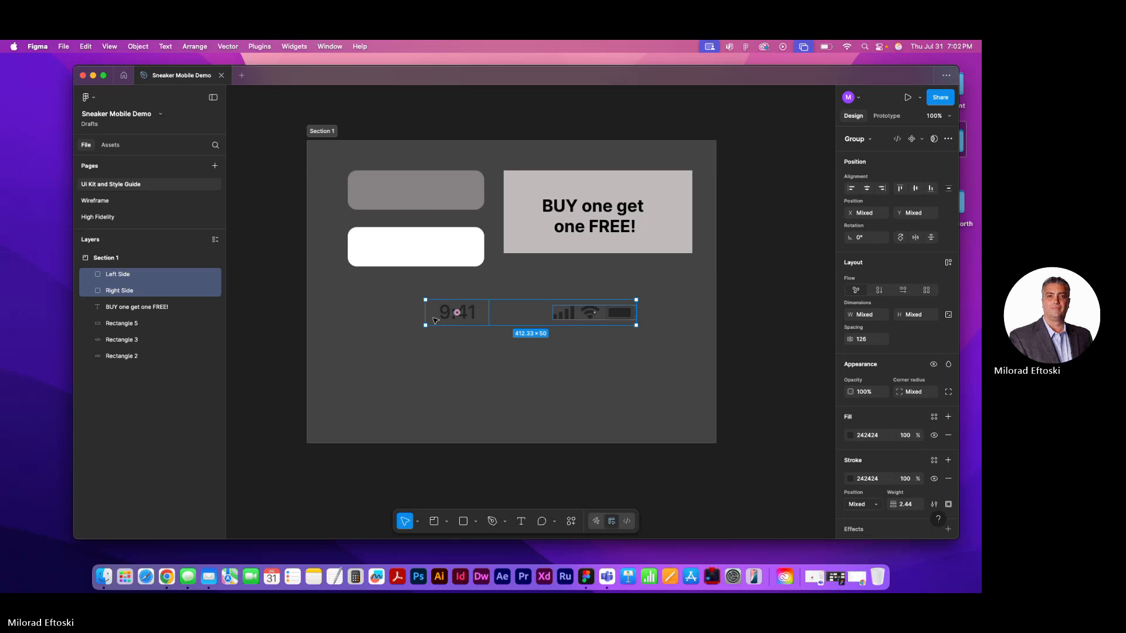
pyautogui.moveTo(443, 317); pyautogui.dragTo(504, 158)
pyautogui.hotkey('shift', 'Down')
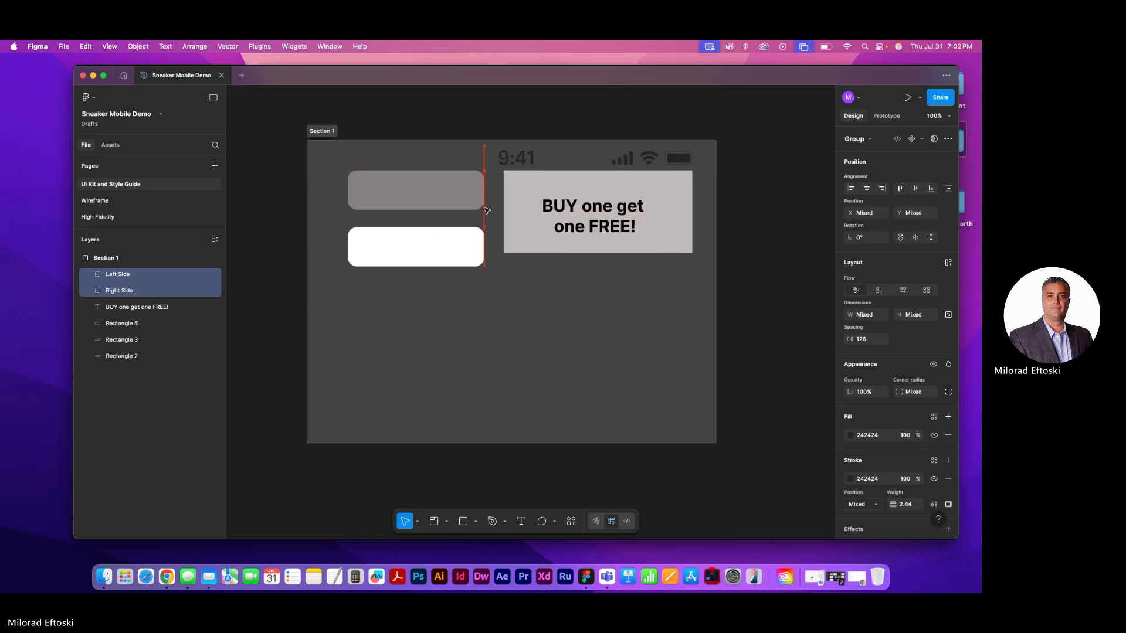
pyautogui.hotkey('shift', 'Right')
pyautogui.hotkey('shift', 'Right')
pyautogui.hotkey('shift', 'Right')
pyautogui.hotkey('shift', 'Right')
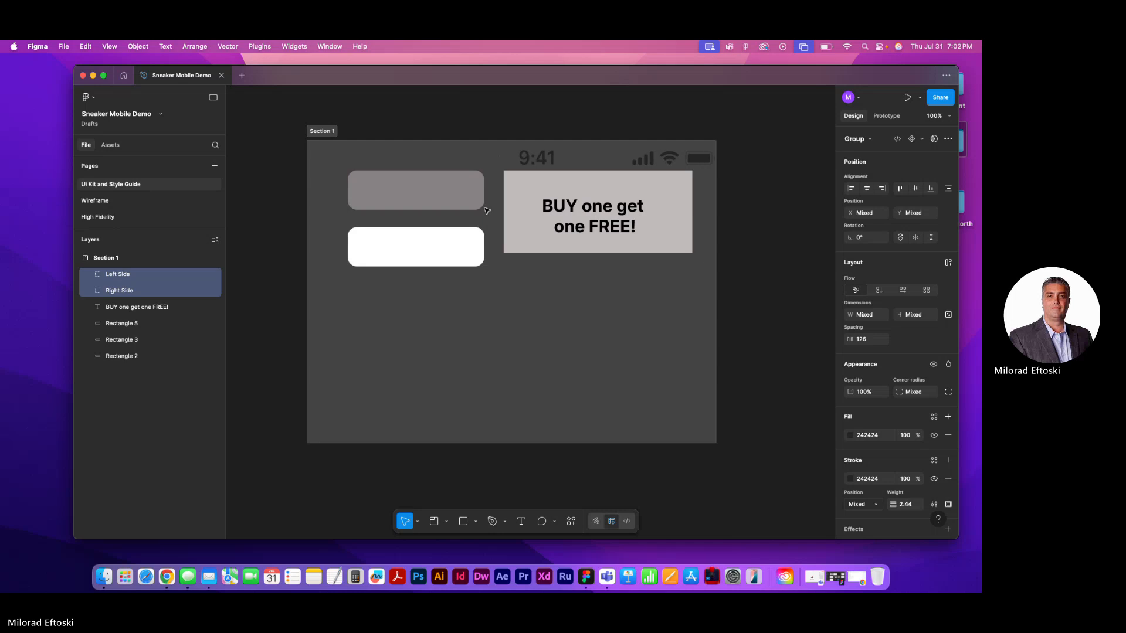
pyautogui.hotkey('shift', 'Left')
pyautogui.hotkey('shift', 'Left')
# Move the banner rectangle and its text down together, aligning the banner's lower edge with that of the white button
pyautogui.moveTo(530, 249); pyautogui.dragTo(533, 274)
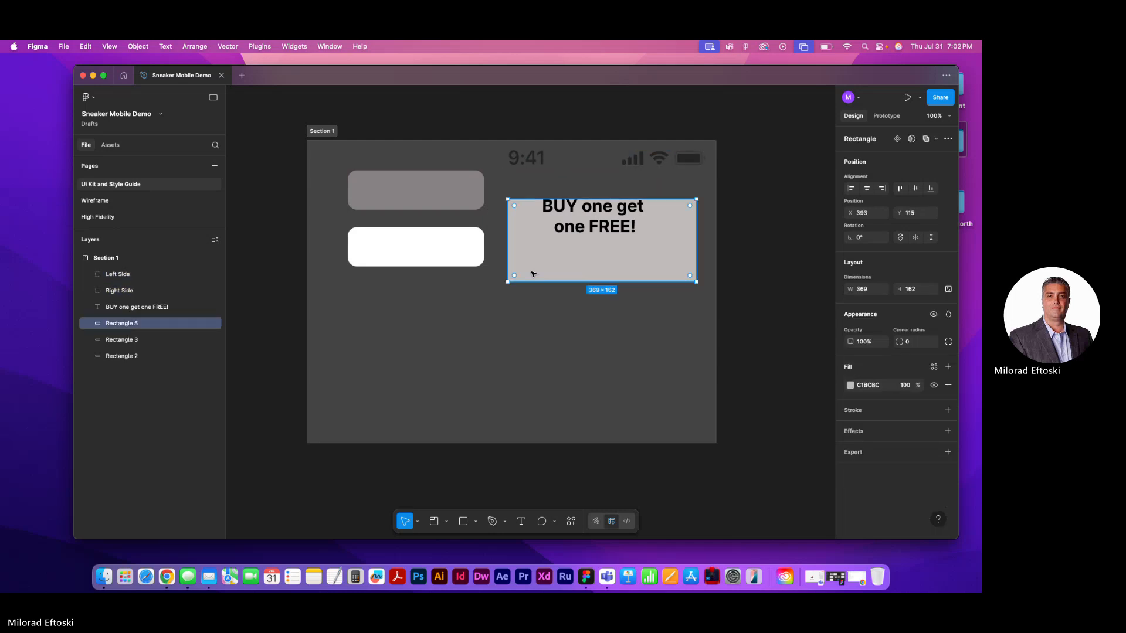
pyautogui.press('super+z')
pyautogui.click(579, 232)
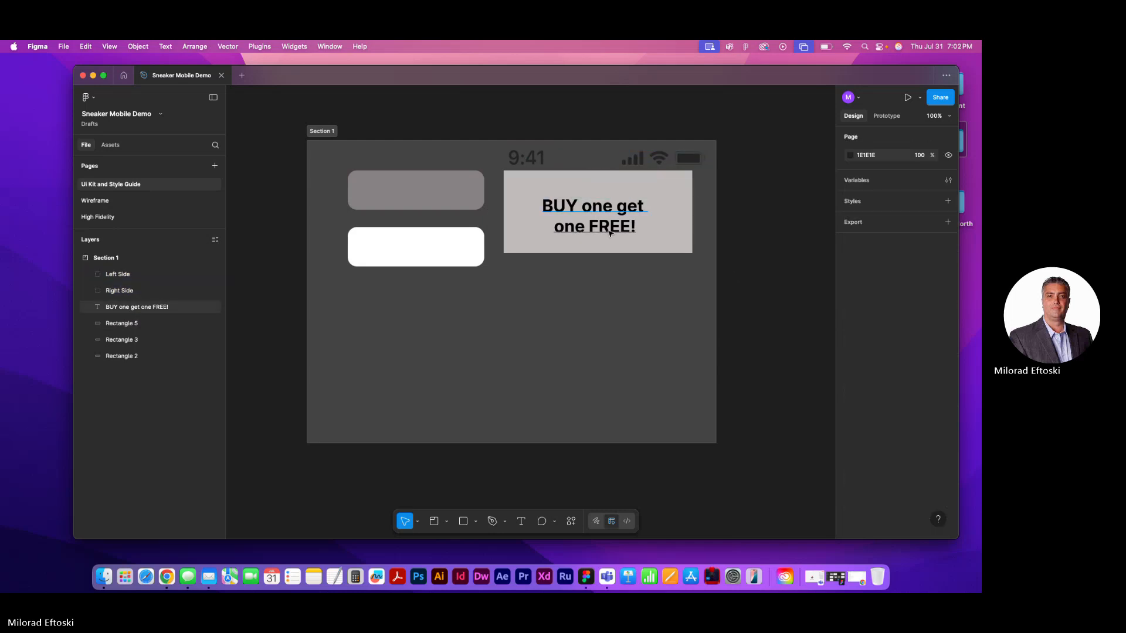
pyautogui.keyDown('shift'); pyautogui.click(521, 246); pyautogui.keyUp('shift')
pyautogui.moveTo(521, 248)
pyautogui.mouseDown()
pyautogui.moveTo(536, 266)
pyautogui.moveTo(541, 258)
pyautogui.mouseUp()
# Set the fill of both status bar groups to white (FFFFFF)
pyautogui.click(526, 160)
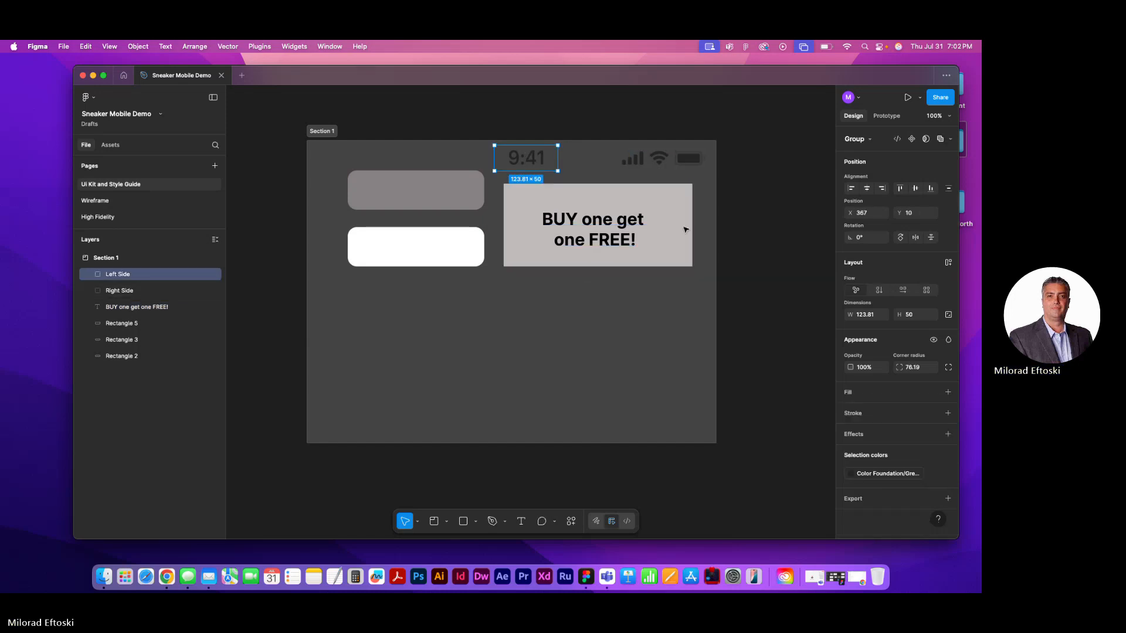
pyautogui.keyDown('shift'); pyautogui.click(636, 163); pyautogui.keyUp('shift')
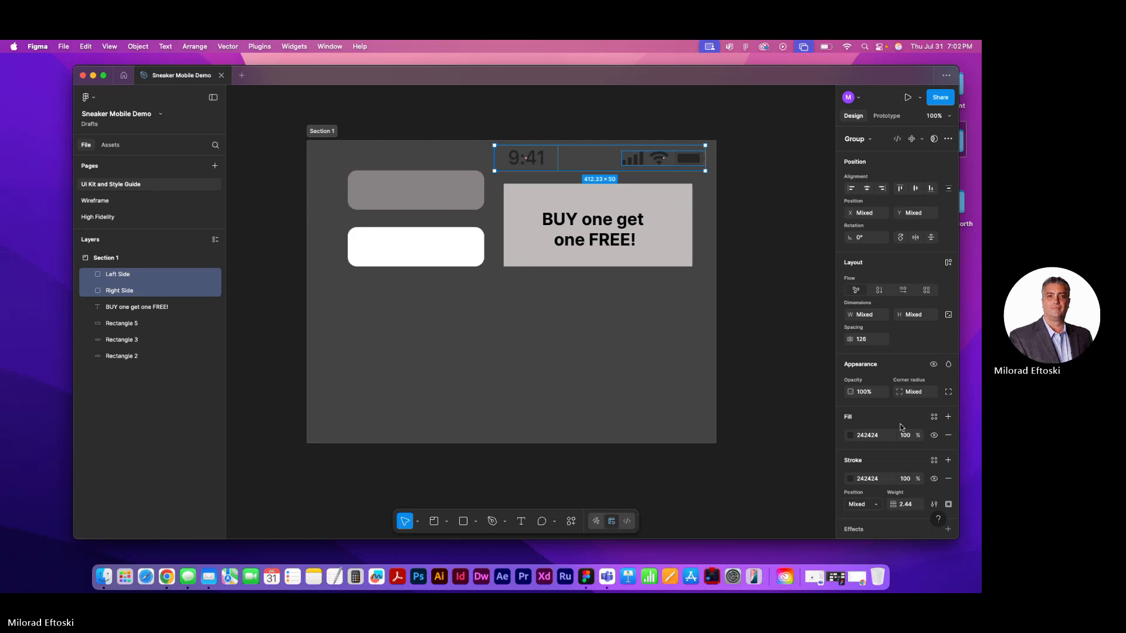
pyautogui.click(850, 435)
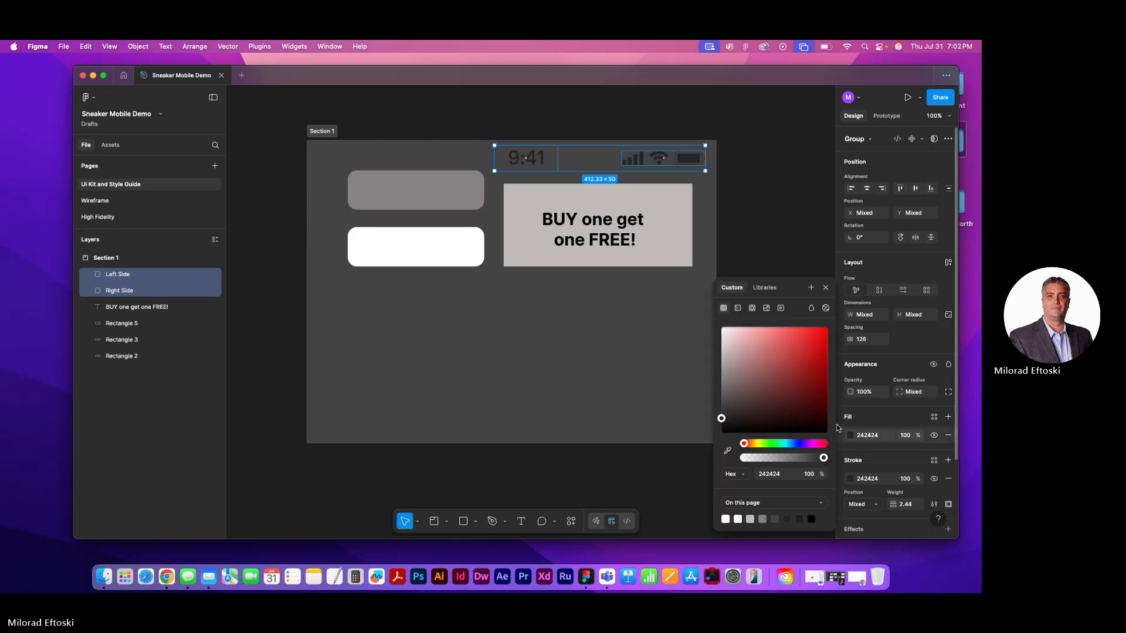
pyautogui.moveTo(735, 364); pyautogui.dragTo(722, 328)
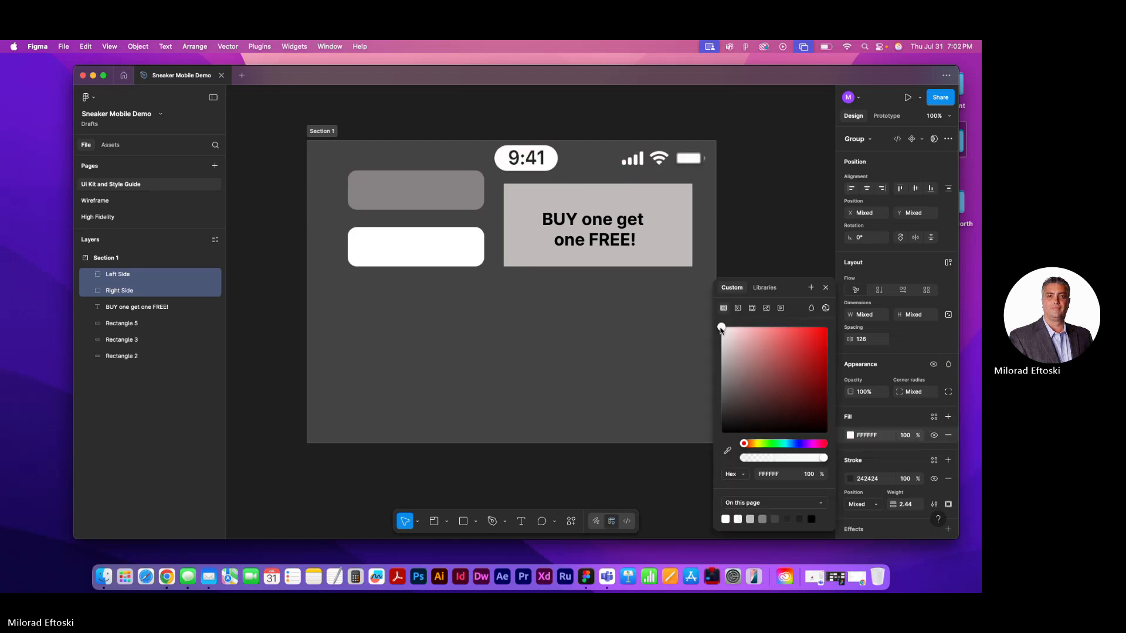
pyautogui.click(756, 251)
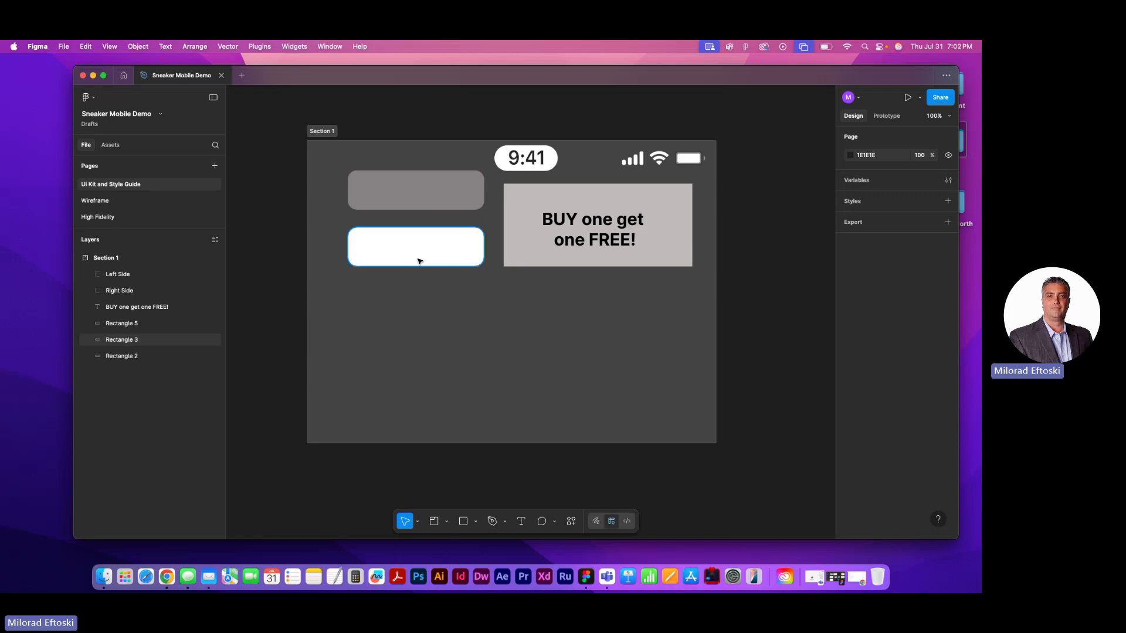
# Select all the elements inside the section and move them together slightly down and to the left
pyautogui.moveTo(391, 172); pyautogui.dragTo(615, 288)
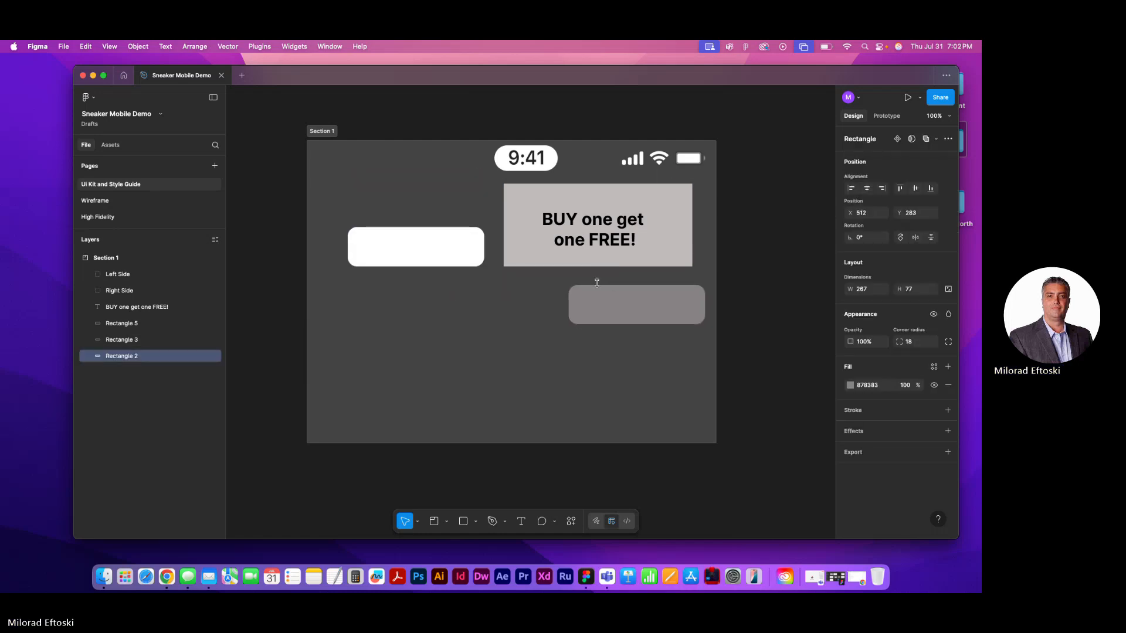
pyautogui.hotkey('ctrl', 'z')
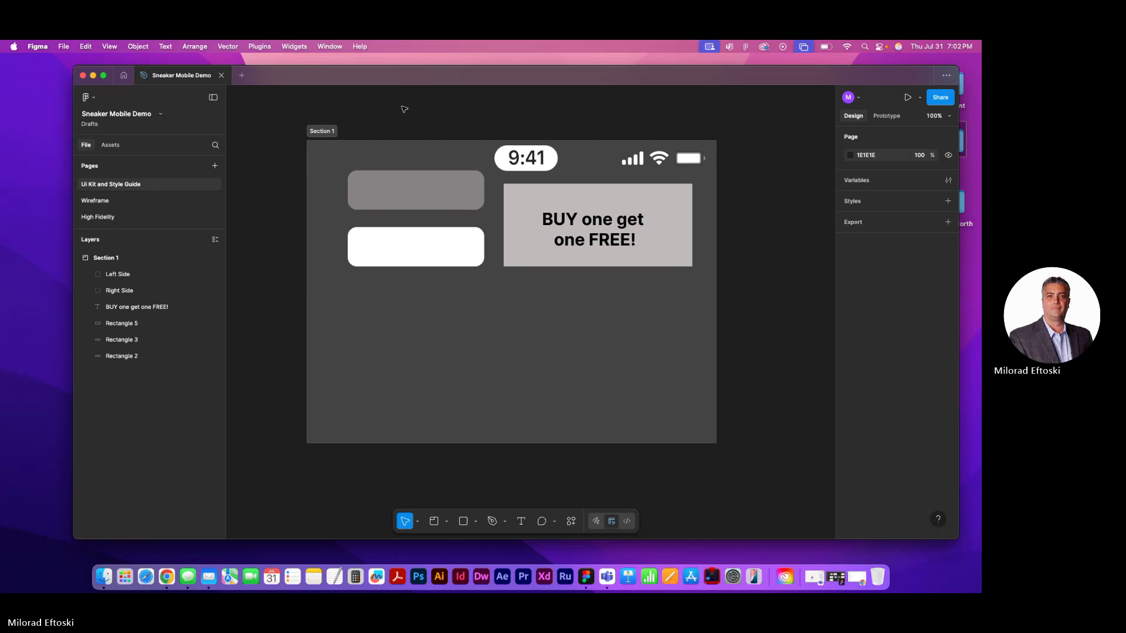
pyautogui.moveTo(391, 110); pyautogui.dragTo(629, 286)
pyautogui.moveTo(584, 252); pyautogui.dragTo(573, 274)
pyautogui.click(513, 296)
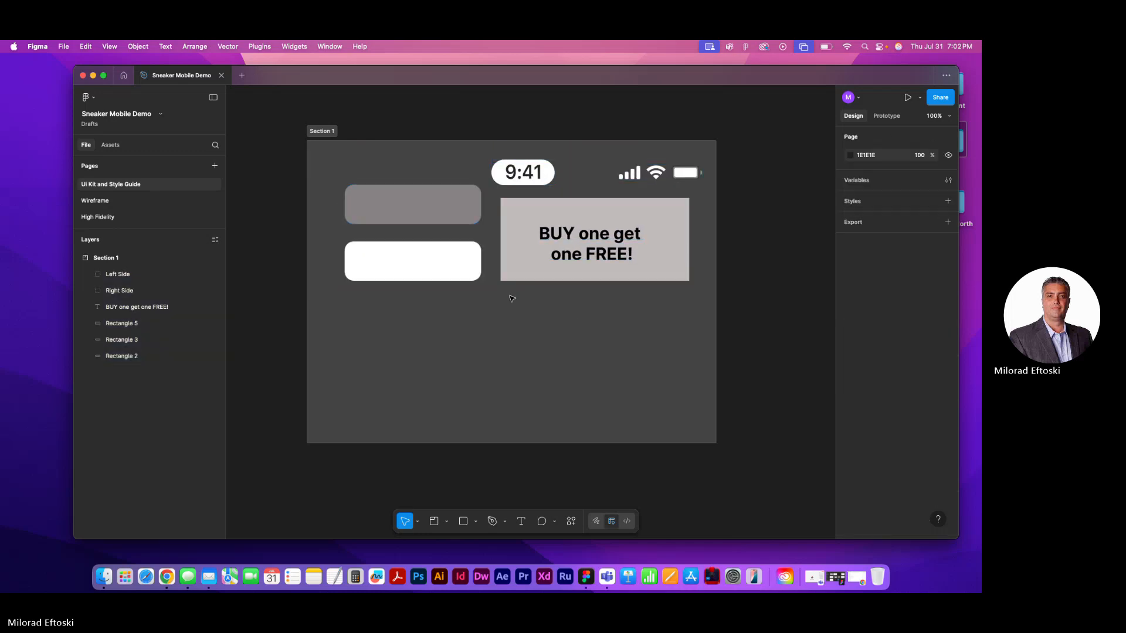
# Copy the orange GET STARTED button and its text from the High Fidelity Intro frame into the UI Kit section, 34 below the white button
pyautogui.click(113, 222)
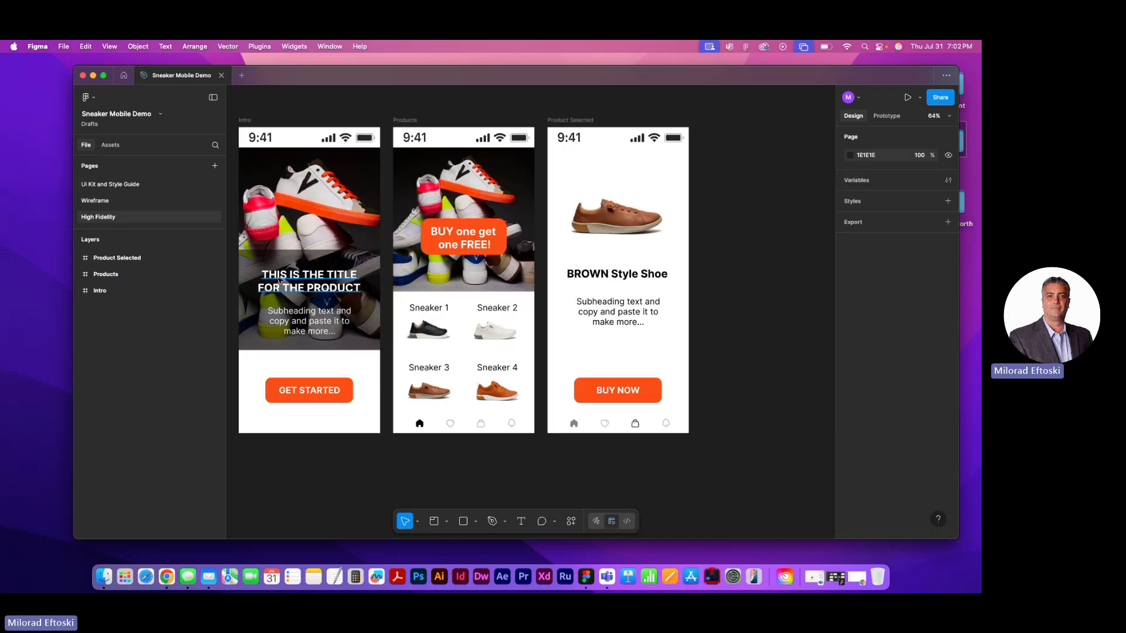
pyautogui.click(315, 399)
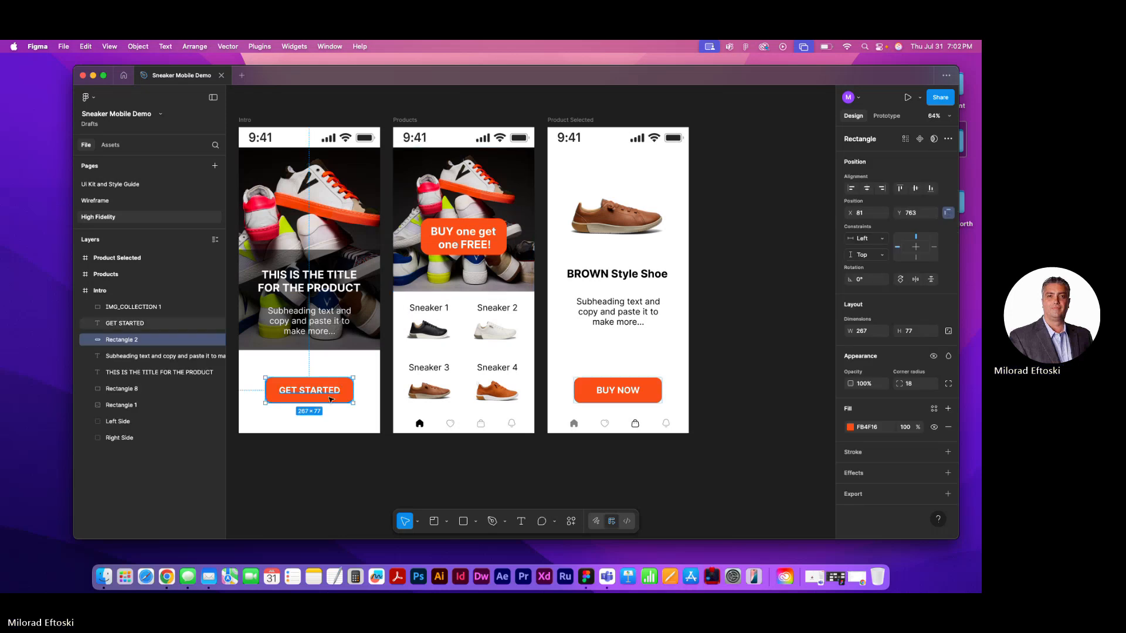
pyautogui.keyDown('shift'); pyautogui.click(331, 397); pyautogui.keyUp('shift')
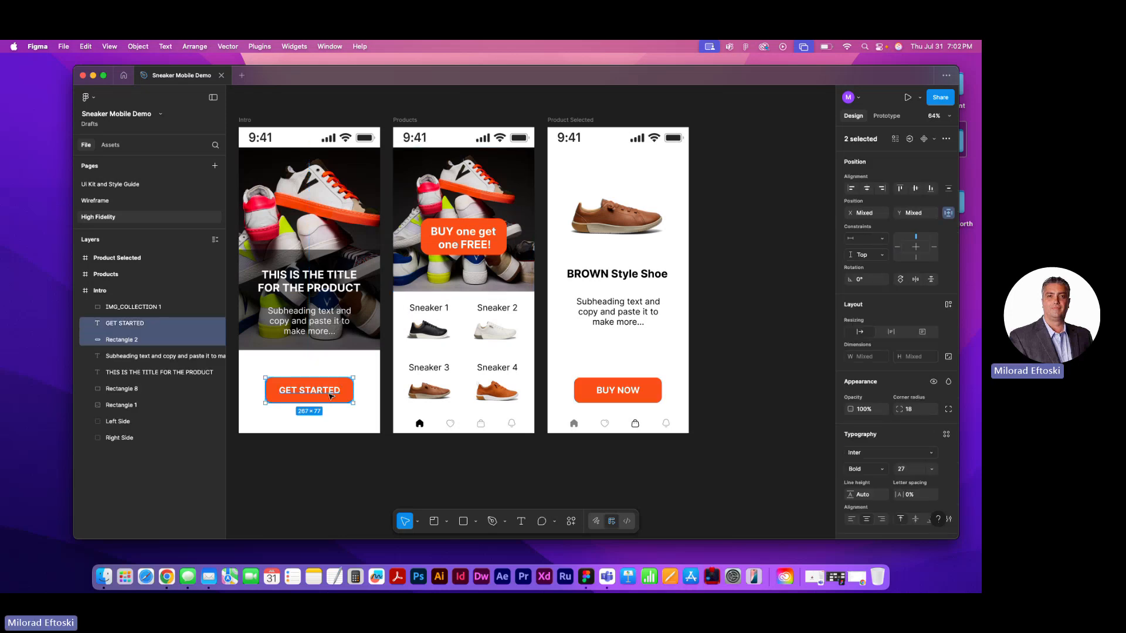
pyautogui.click(120, 184)
pyautogui.press('super+v')
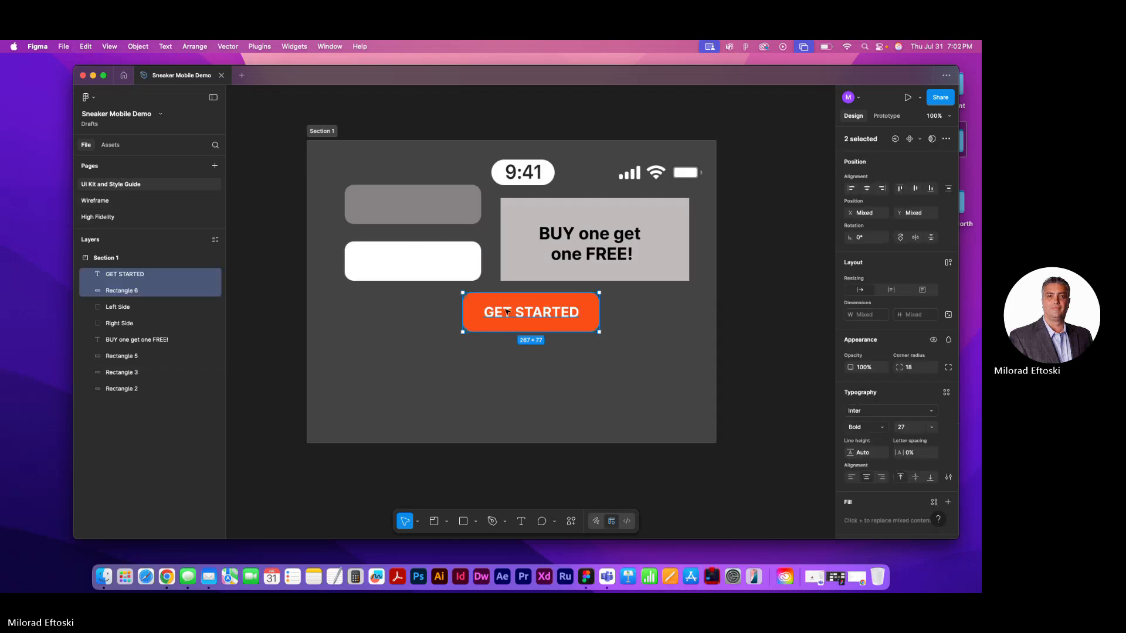
pyautogui.moveTo(507, 311); pyautogui.dragTo(388, 320)
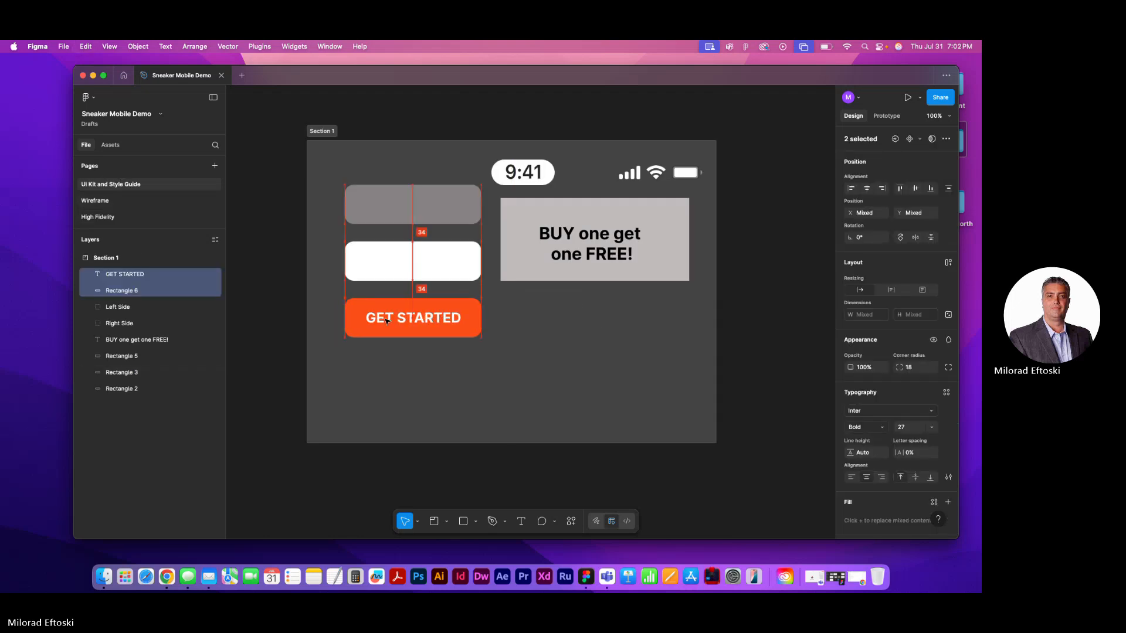
pyautogui.click(280, 329)
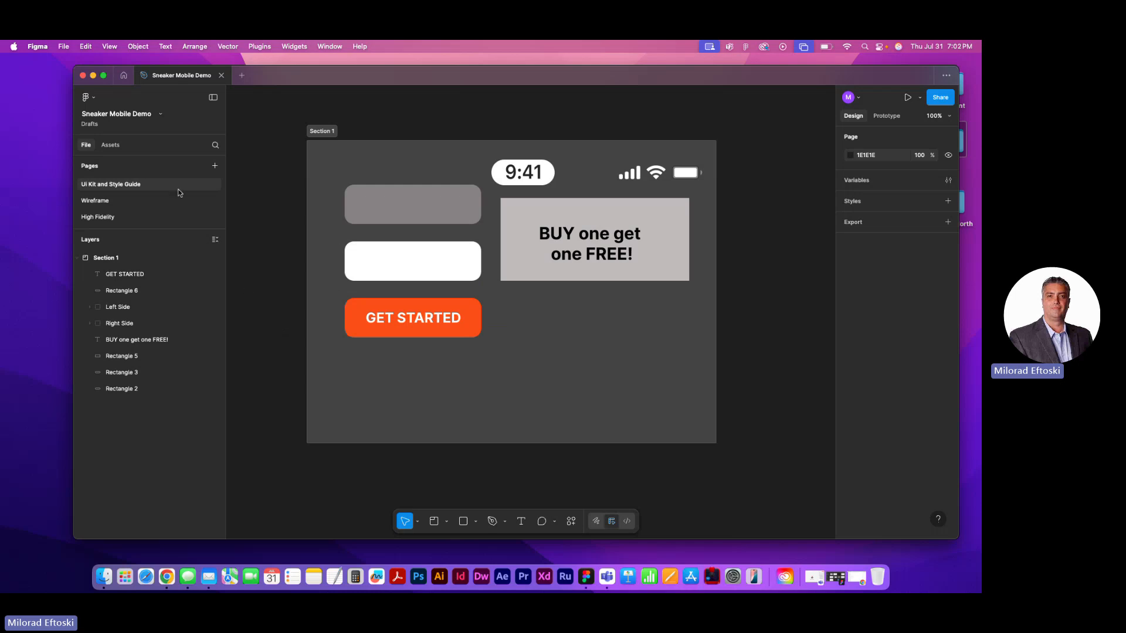
pyautogui.click(109, 201)
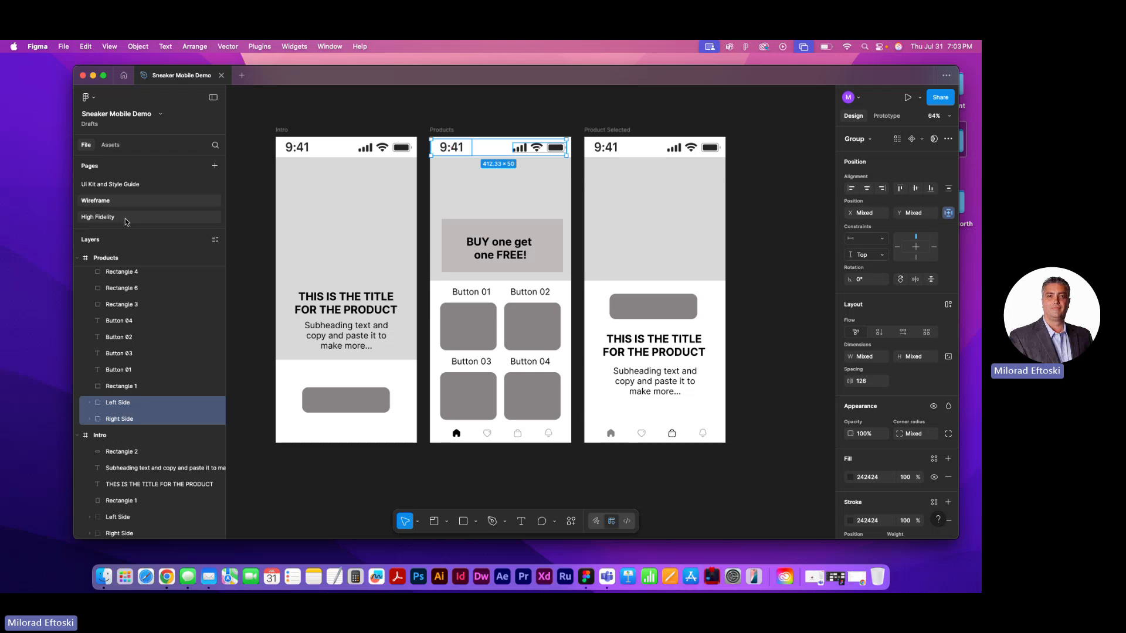
pyautogui.click(124, 219)
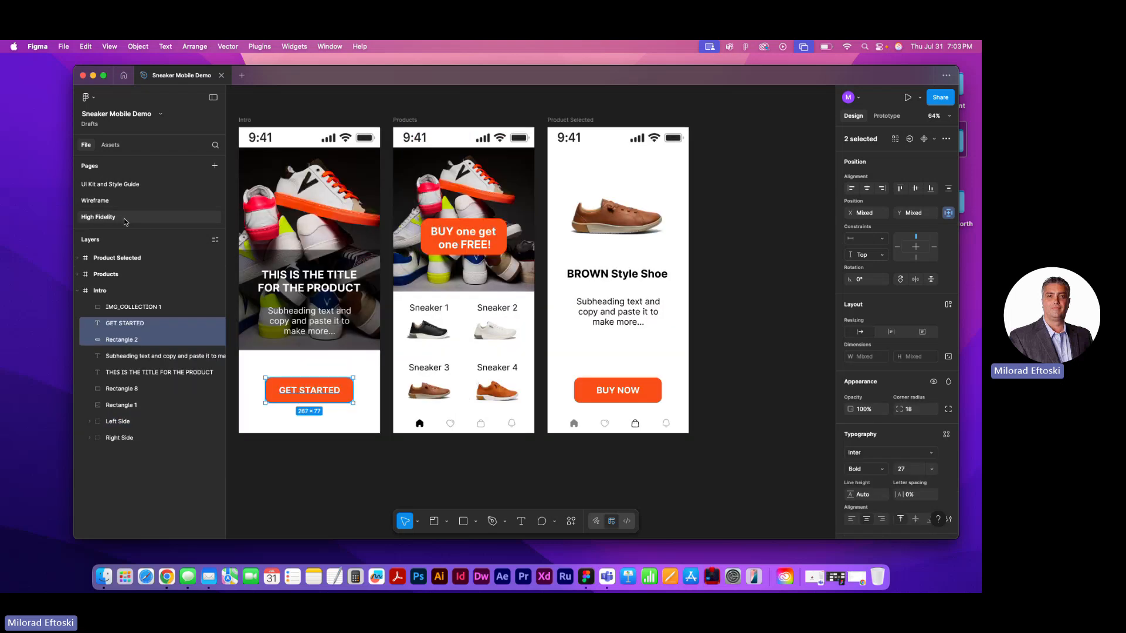
pyautogui.click(123, 202)
pyautogui.click(129, 185)
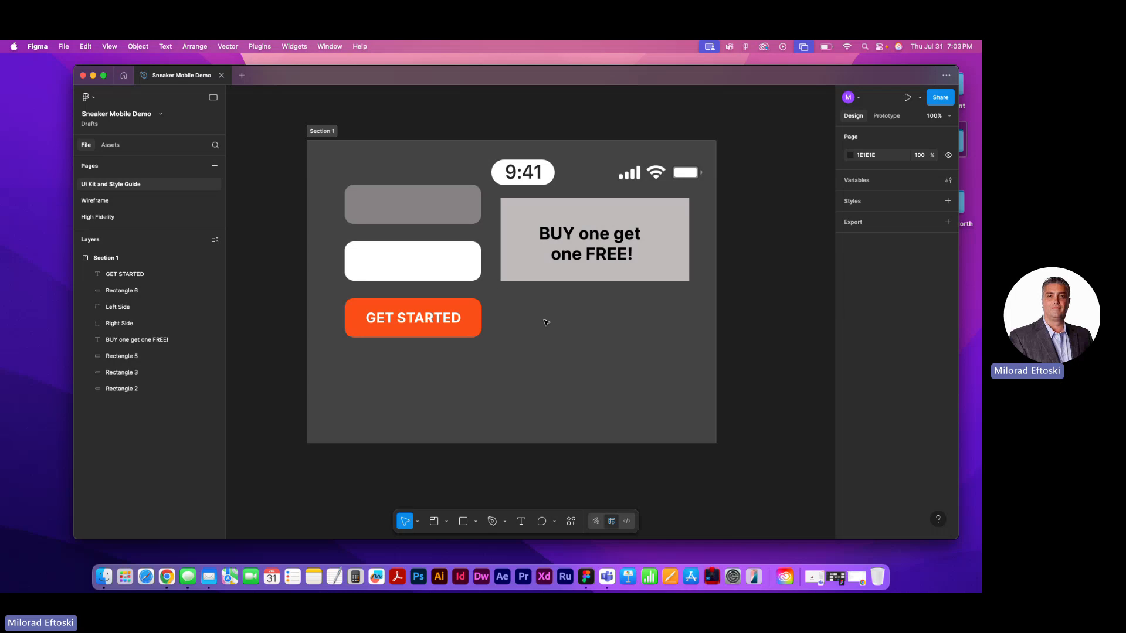
# Copy the four sneaker images and their labels from the High Fidelity Products frame into the UI Kit section, below the promotional banner
pyautogui.click(119, 217)
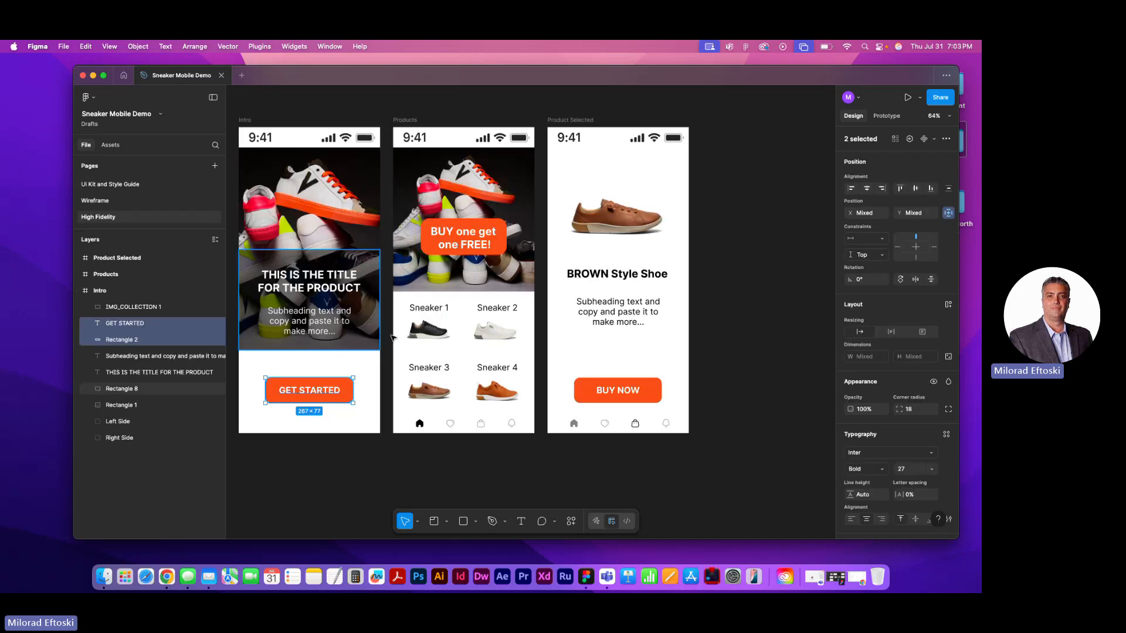
pyautogui.moveTo(394, 301); pyautogui.dragTo(500, 397)
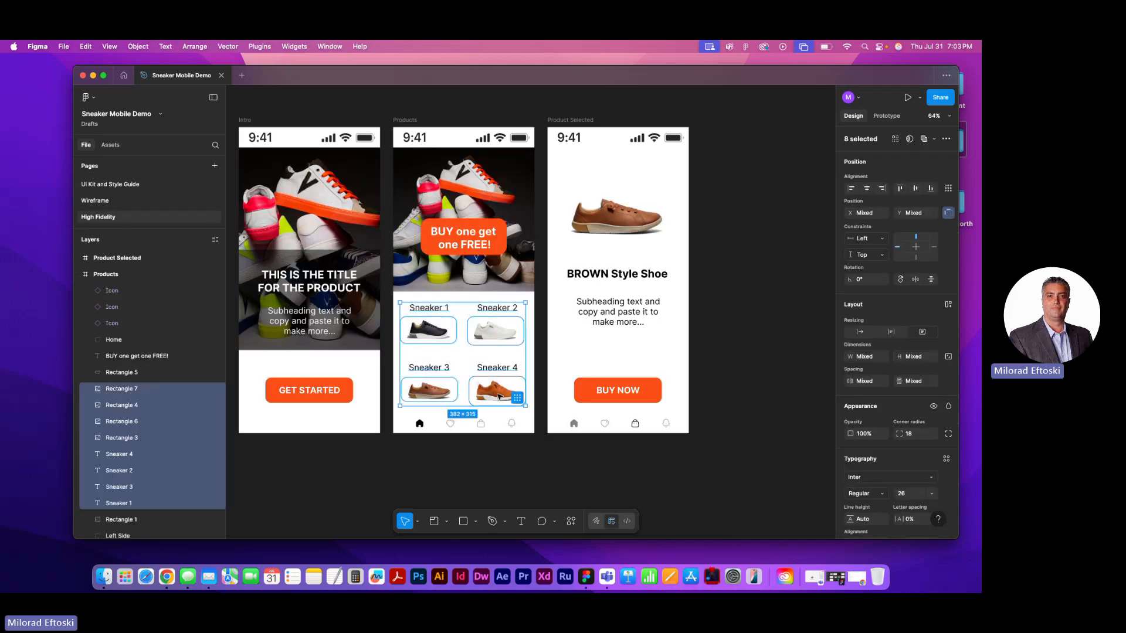
pyautogui.click(132, 184)
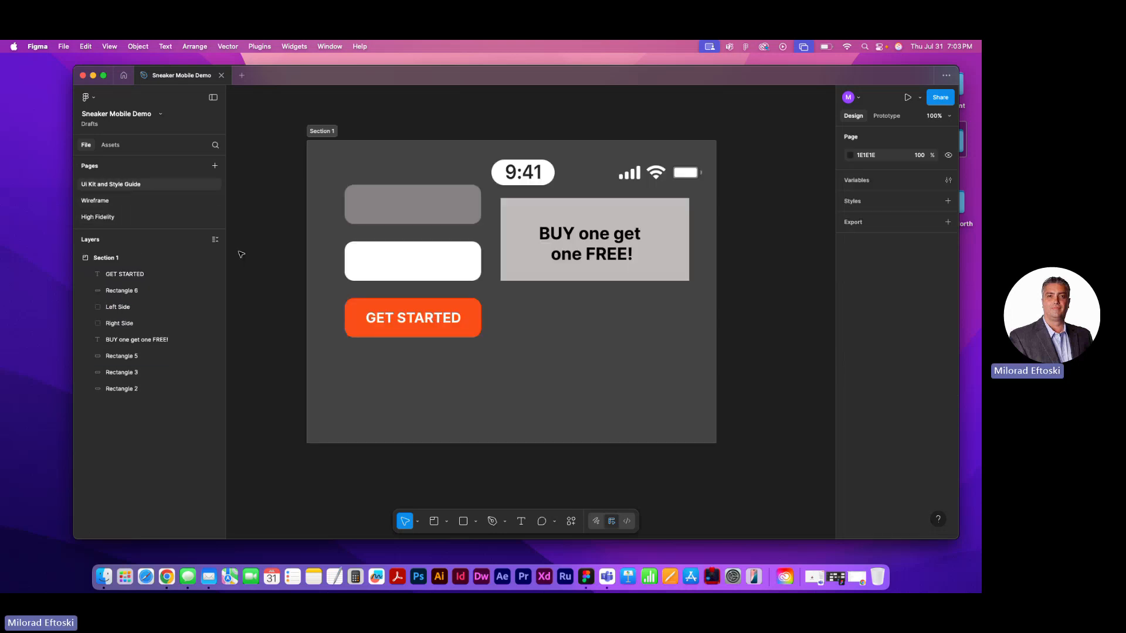
pyautogui.press('super+v')
pyautogui.moveTo(479, 376); pyautogui.dragTo(545, 439)
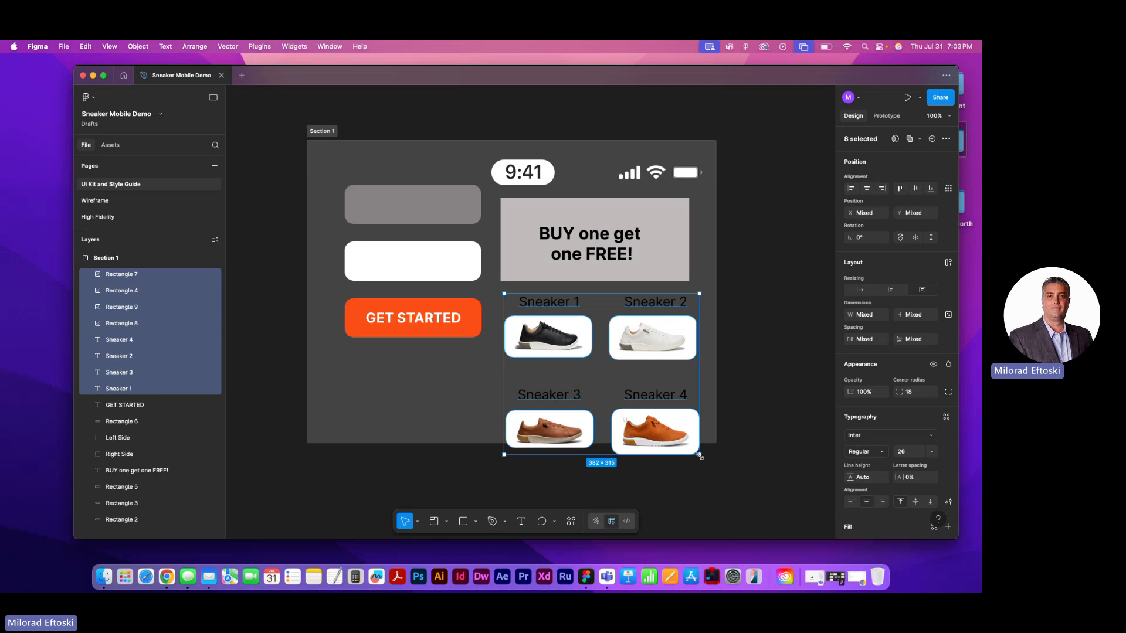
# Shrink the pasted sneaker images and labels together to about 328 wide so they fit inside the section
pyautogui.moveTo(700, 456); pyautogui.dragTo(700, 458)
pyautogui.press('super+z')
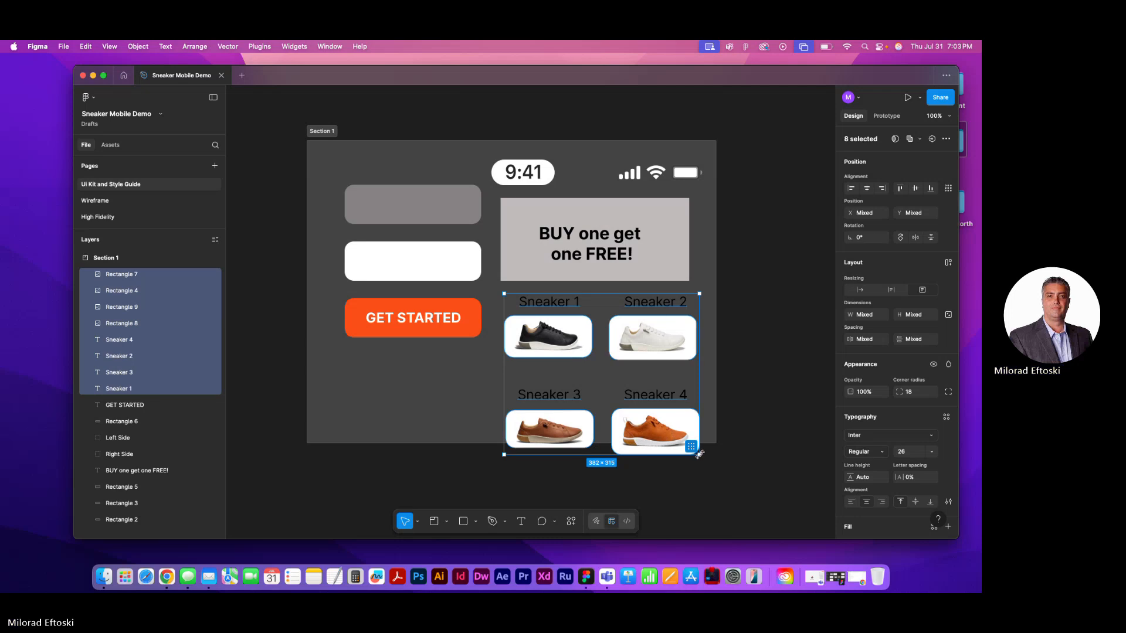
pyautogui.moveTo(700, 454); pyautogui.dragTo(672, 432)
pyautogui.click(792, 439)
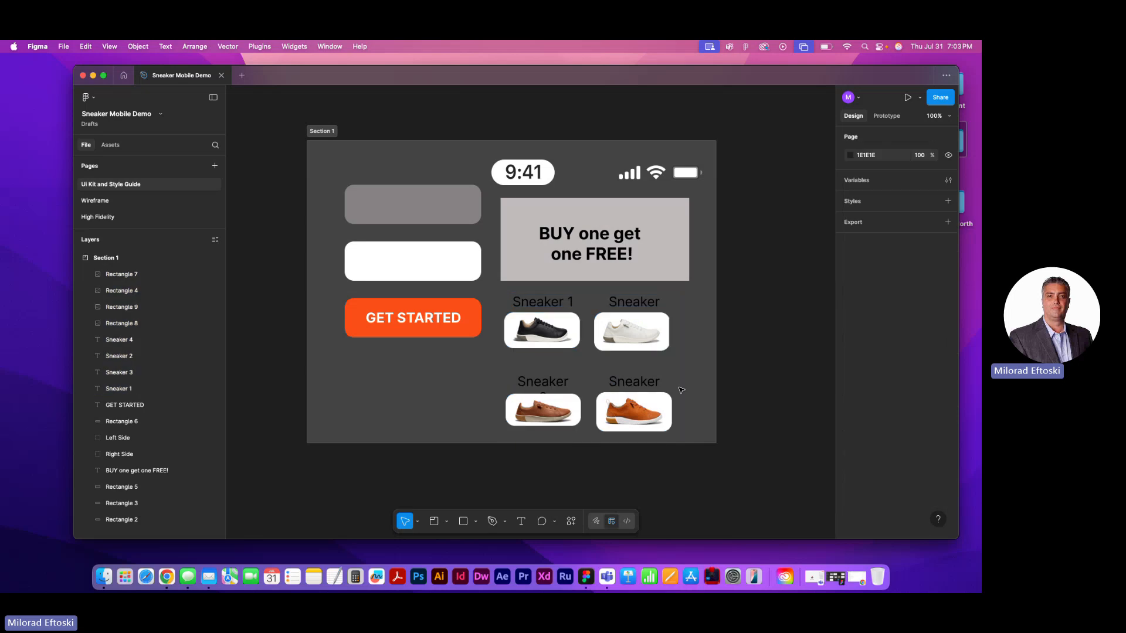
# Set the text fill of all four sneaker labels to white (FFFFFF)
pyautogui.click(643, 384)
pyautogui.keyDown('shift'); pyautogui.click(560, 384); pyautogui.keyUp('shift')
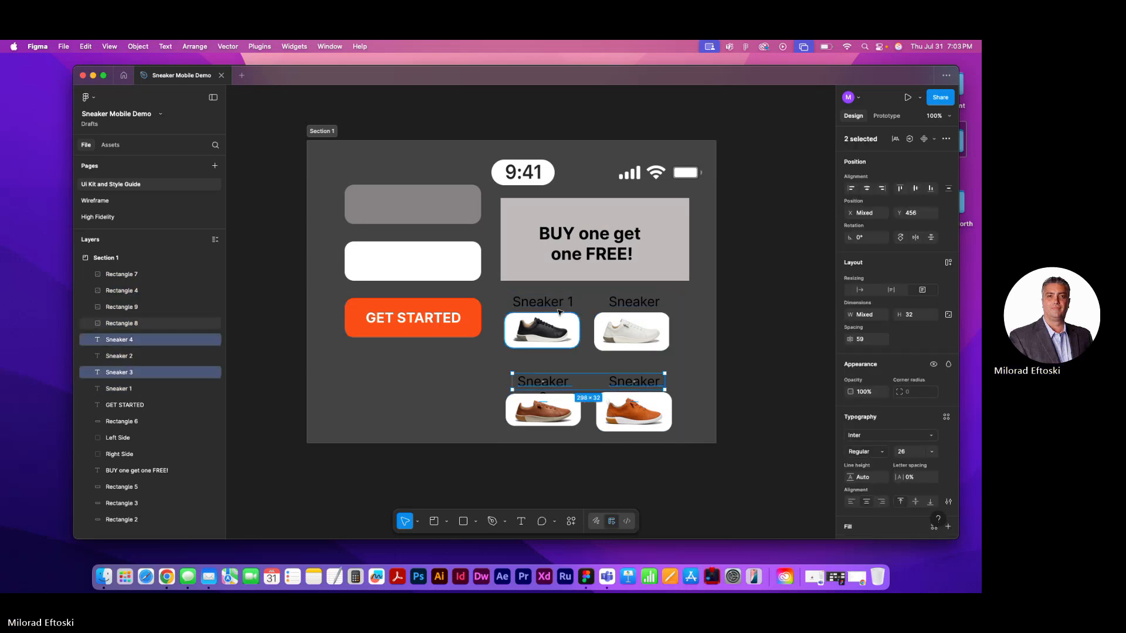
pyautogui.keyDown('shift'); pyautogui.click(543, 302); pyautogui.keyUp('shift')
pyautogui.keyDown('shift'); pyautogui.click(634, 301); pyautogui.keyUp('shift')
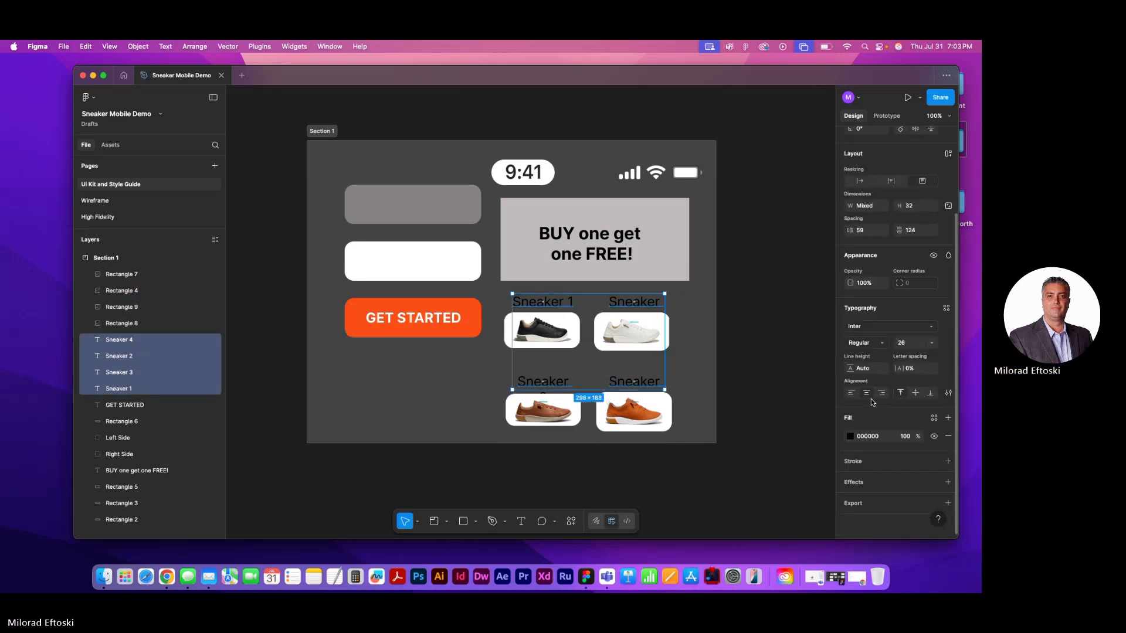
pyautogui.scroll(-3, 872, 403)
pyautogui.click(851, 437)
pyautogui.moveTo(722, 317); pyautogui.dragTo(716, 307)
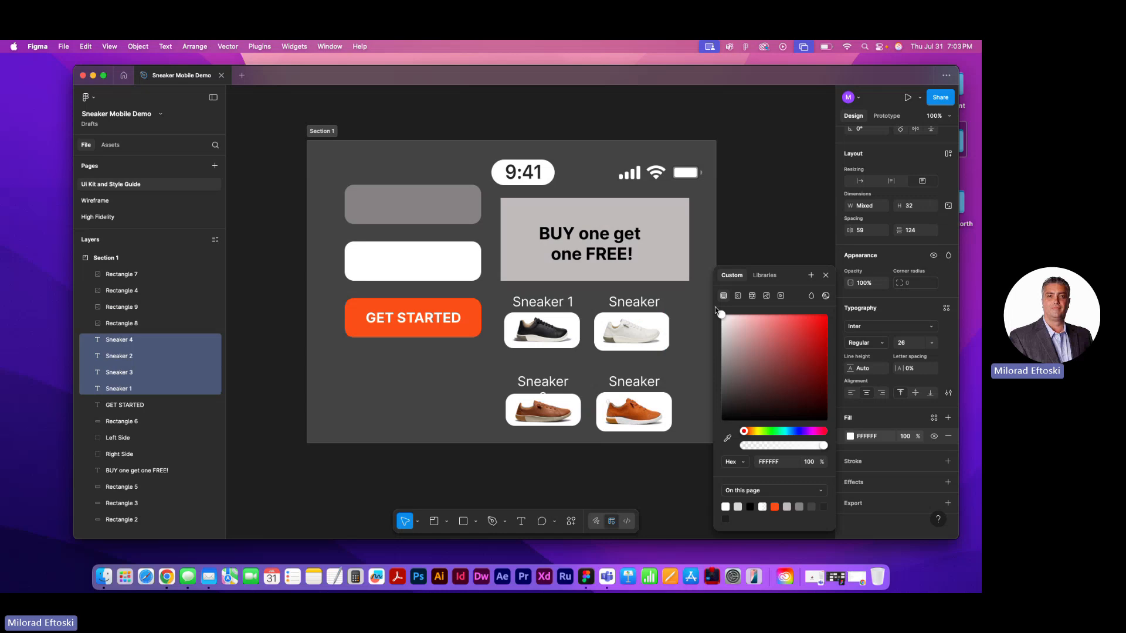
pyautogui.click(791, 276)
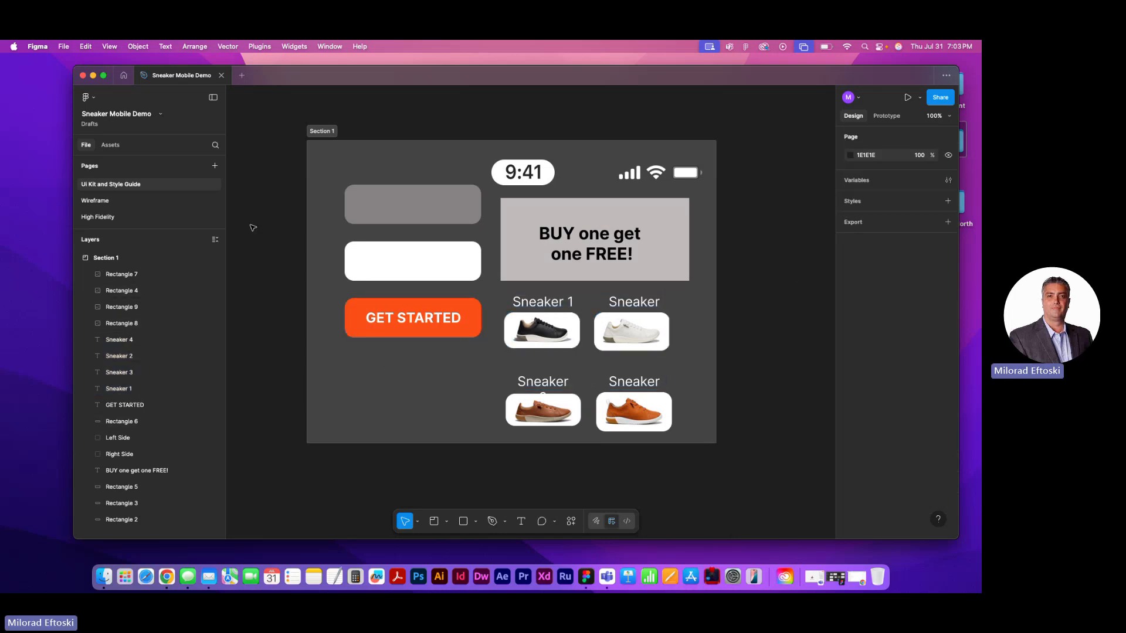
# Move the lower sneaker row slightly up, and shift all four sneakers with their labels slightly right under the banner
pyautogui.moveTo(725, 373); pyautogui.dragTo(555, 414)
pyautogui.click(708, 375)
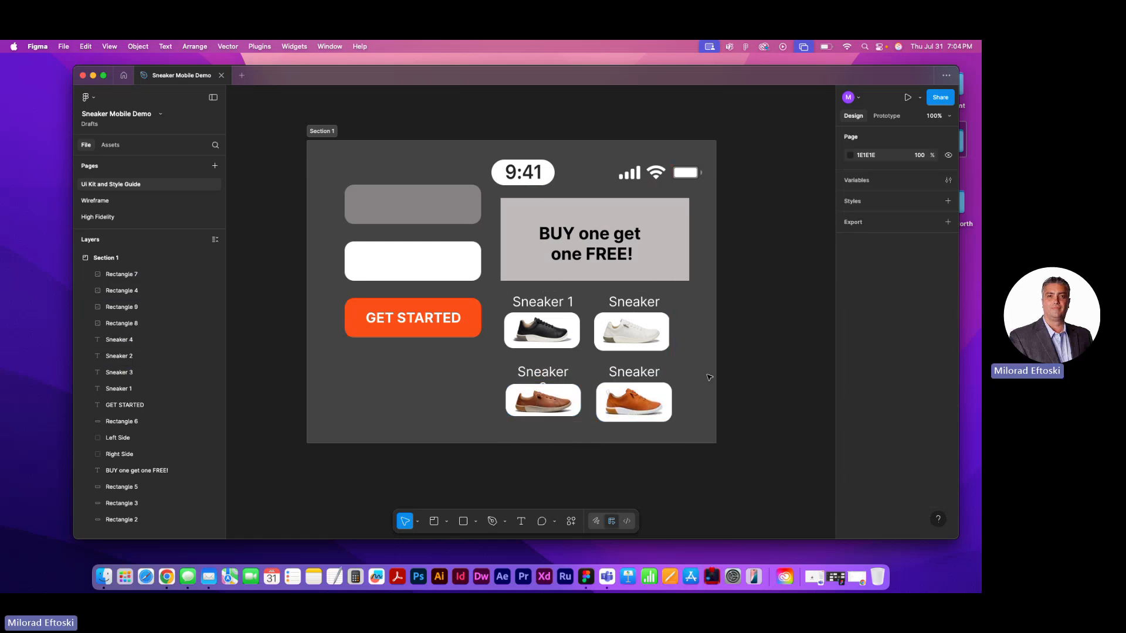
pyautogui.moveTo(719, 297); pyautogui.dragTo(535, 414)
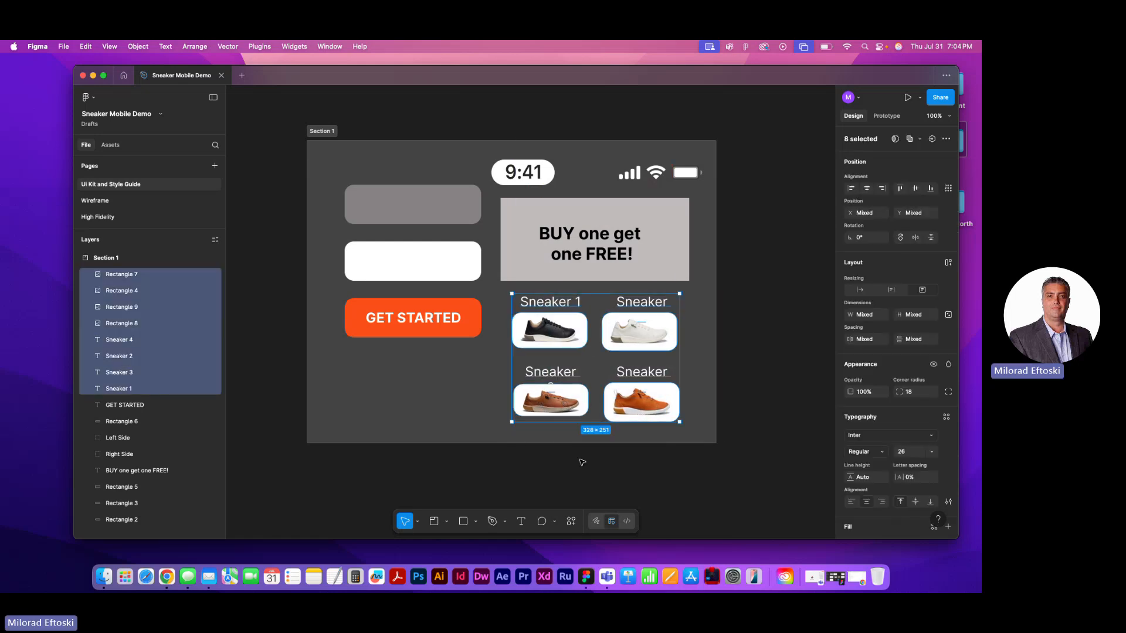
pyautogui.click(583, 464)
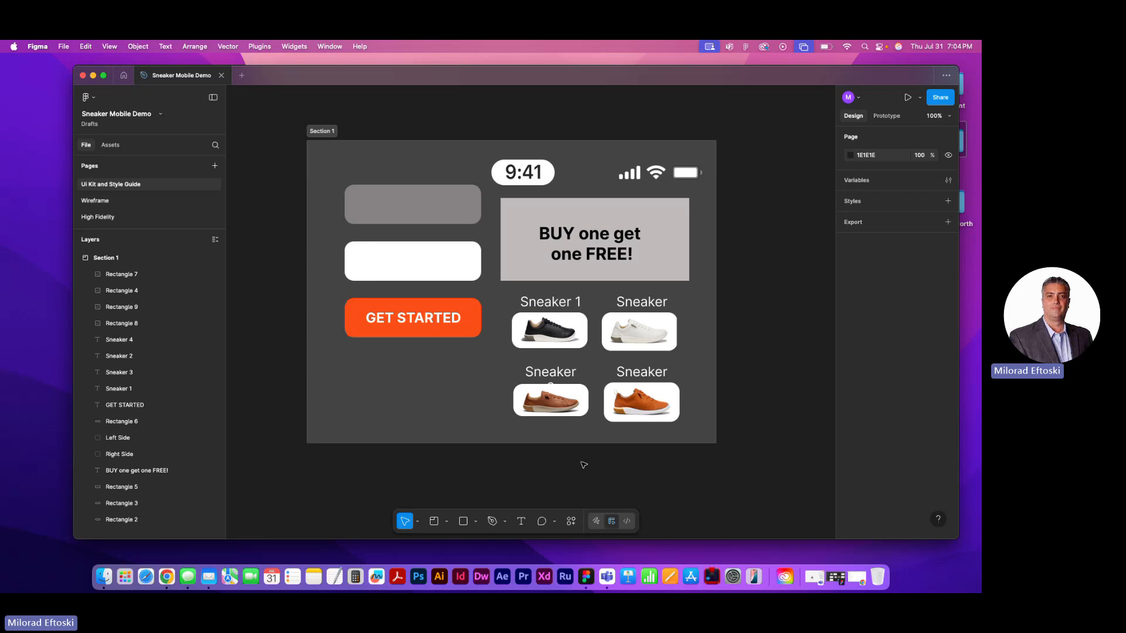
# Duplicate the Intro frame on the High Fidelity page, placing the copy 50 to the left of the original, and select the copy
pyautogui.click(106, 202)
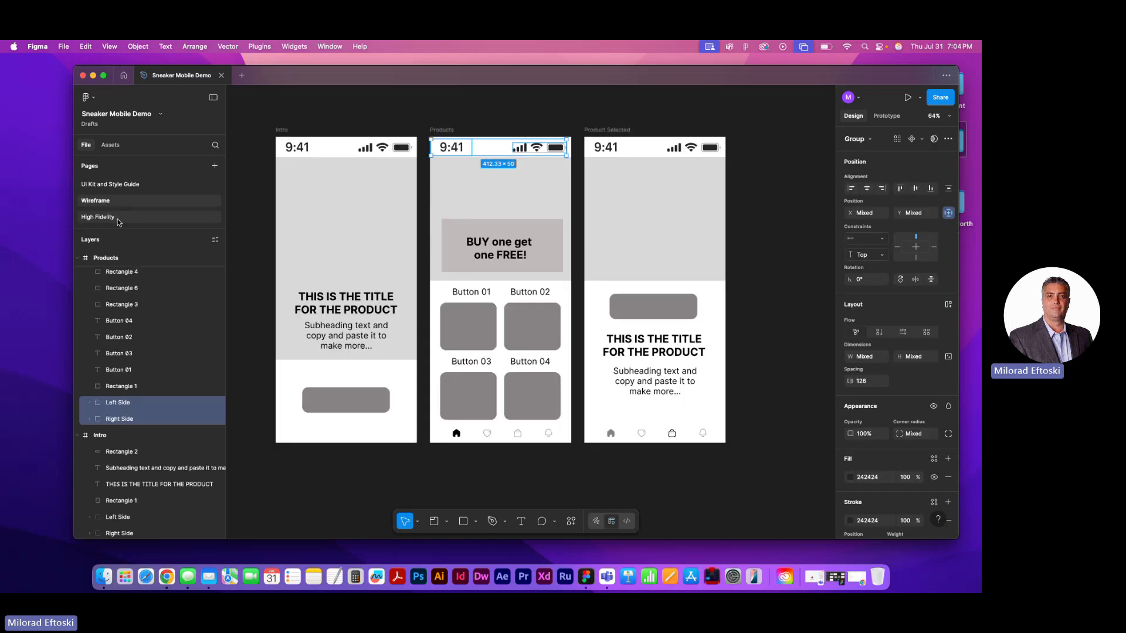
pyautogui.click(117, 220)
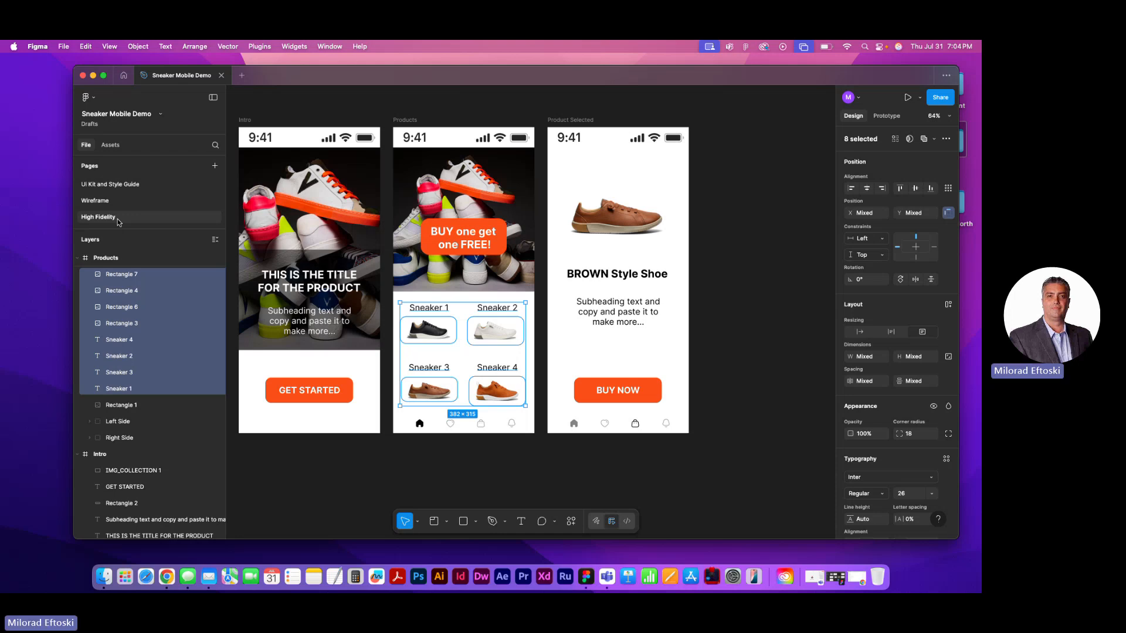
pyautogui.press('super+minus')
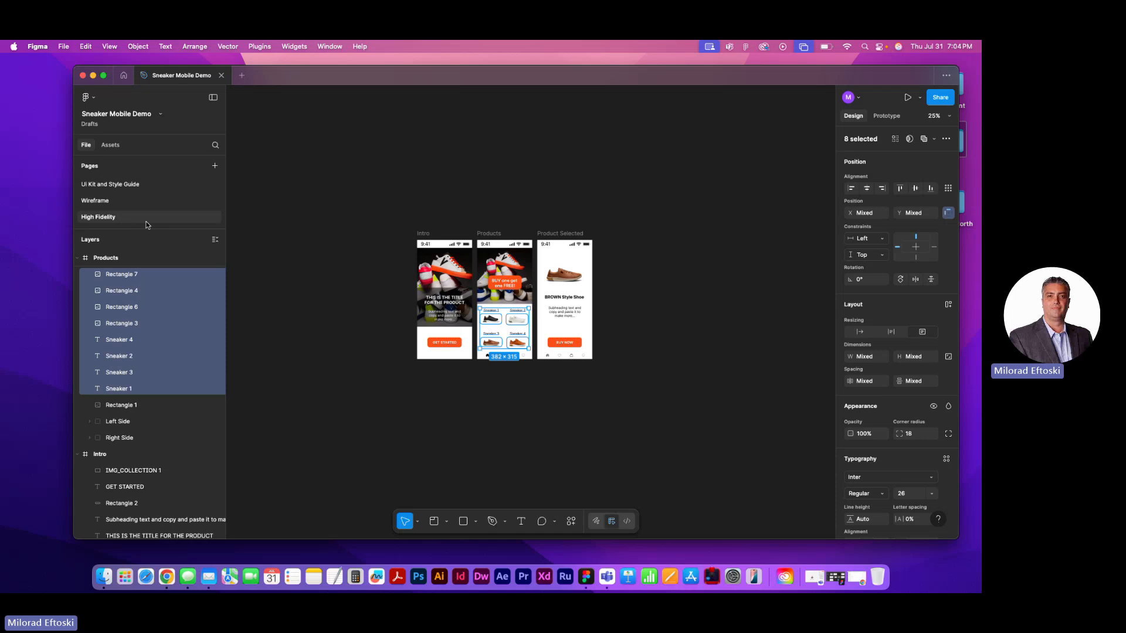
pyautogui.press('super+plus')
pyautogui.click(727, 319)
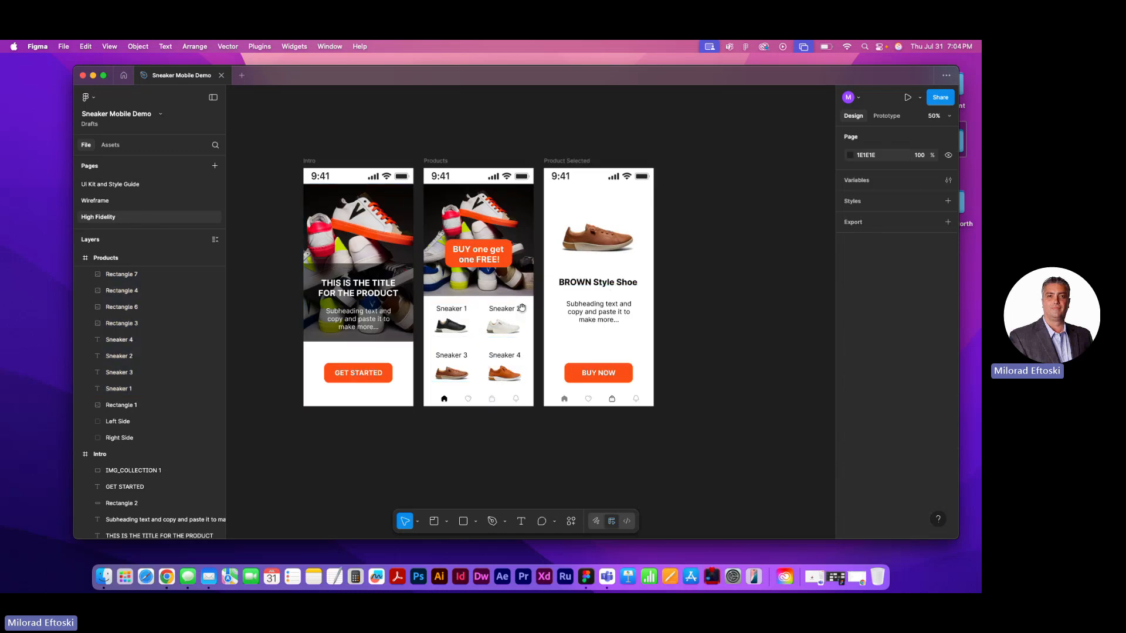
pyautogui.moveTo(521, 309); pyautogui.dragTo(549, 308)
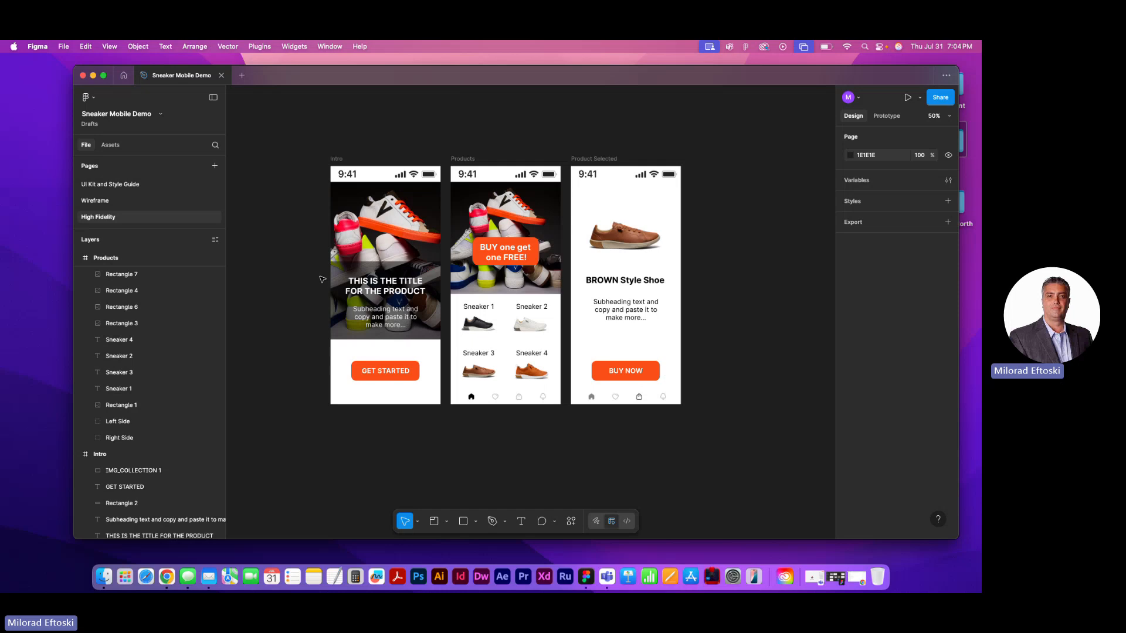
pyautogui.moveTo(326, 253); pyautogui.dragTo(374, 254)
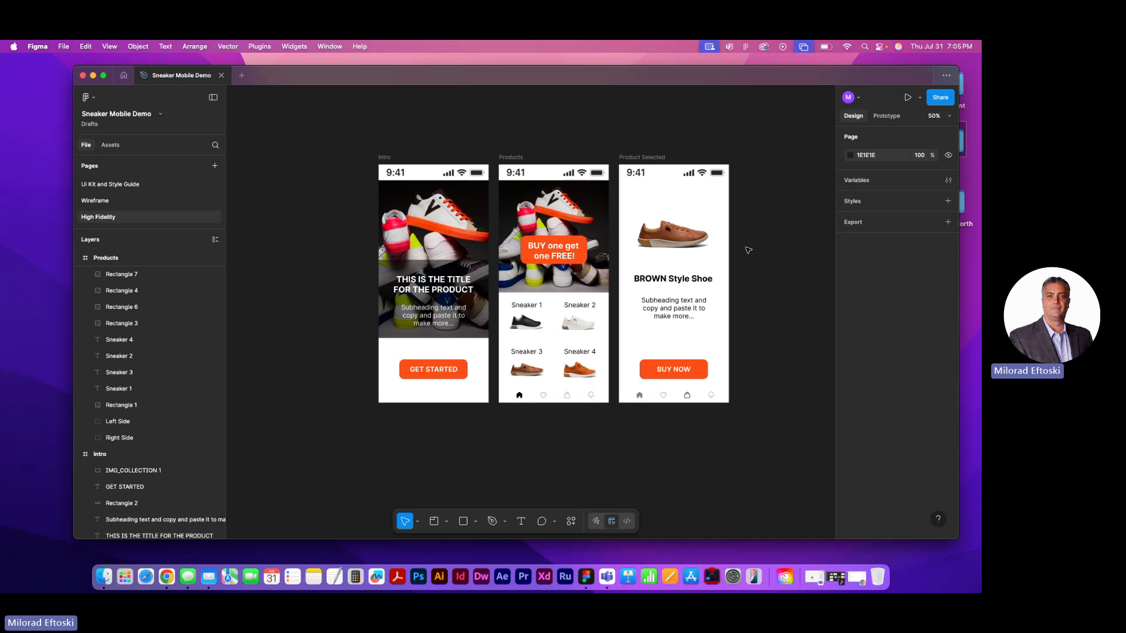
pyautogui.click(384, 157)
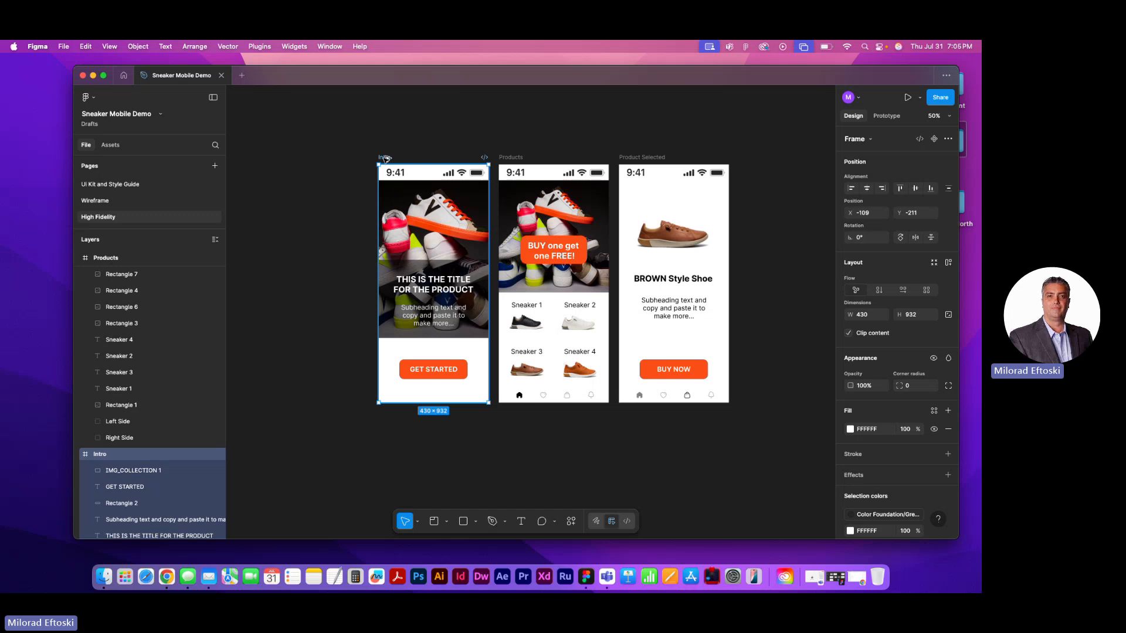
pyautogui.moveTo(386, 158); pyautogui.dragTo(264, 150)
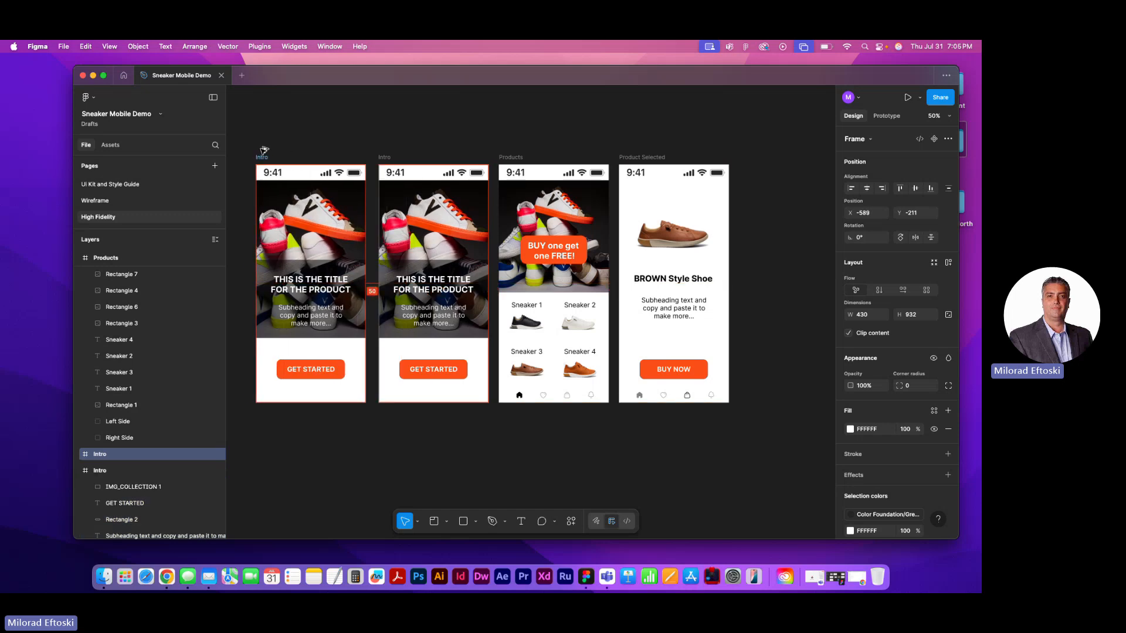
pyautogui.click(322, 141)
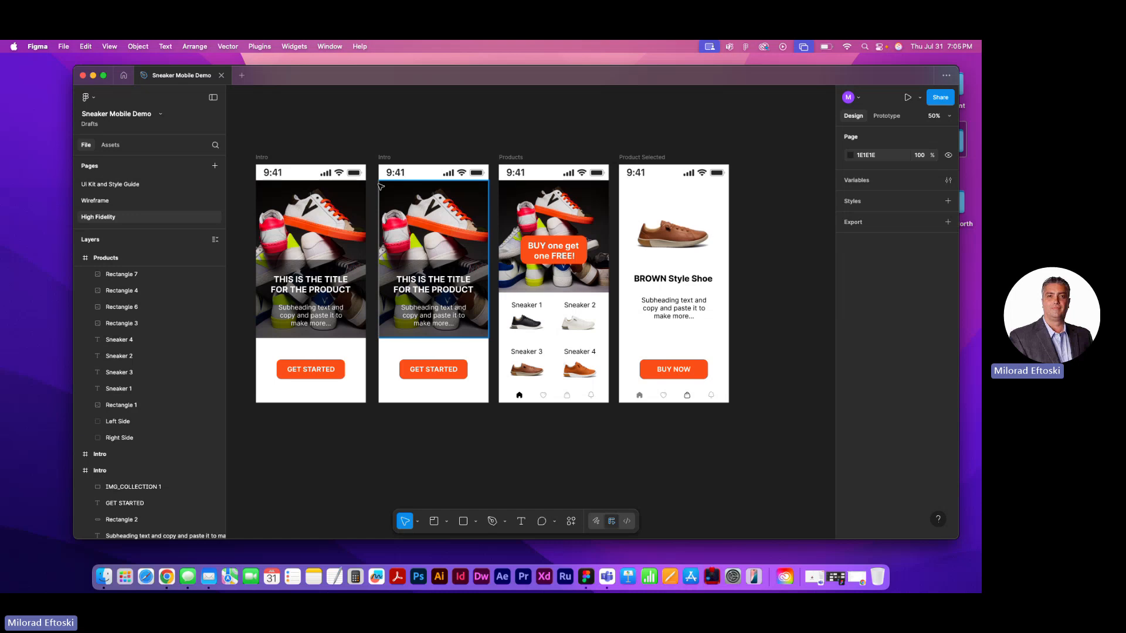
pyautogui.click(262, 157)
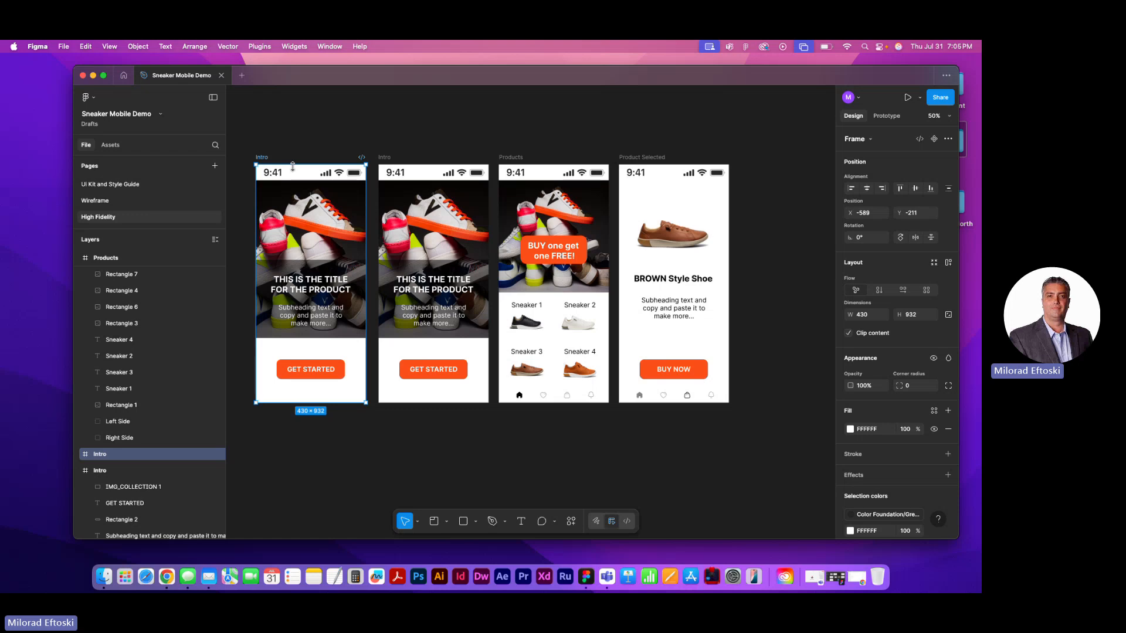
# Examine the GET STARTED button and its text on the duplicated Intro frame, and clear the selection
pyautogui.click(323, 131)
pyautogui.moveTo(322, 133); pyautogui.dragTo(367, 133)
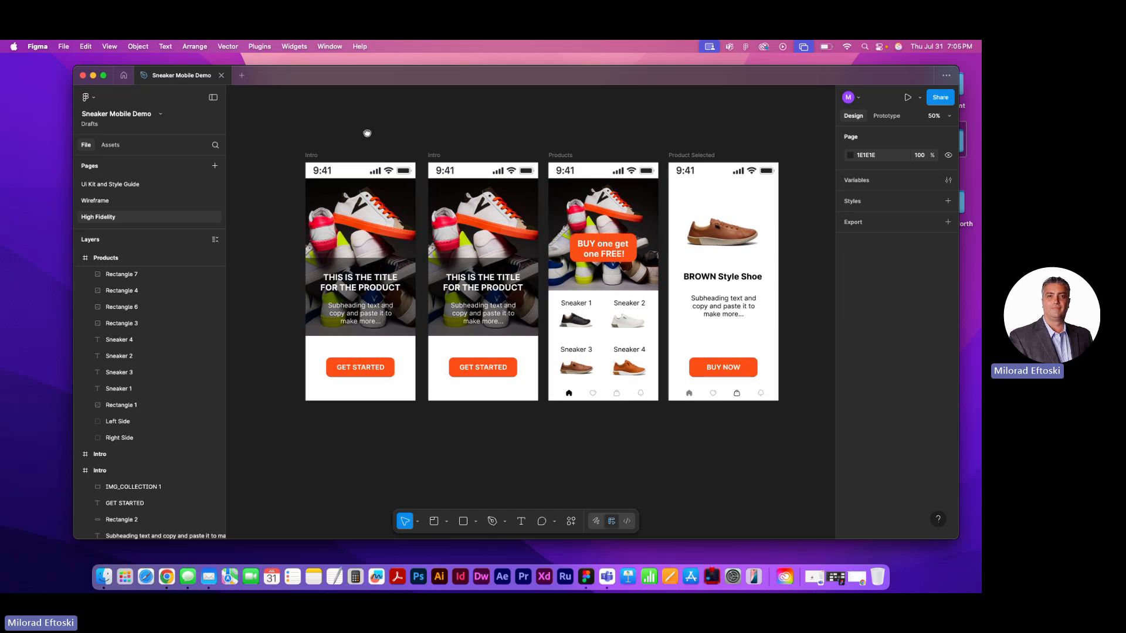
pyautogui.scroll(2, 384, 250)
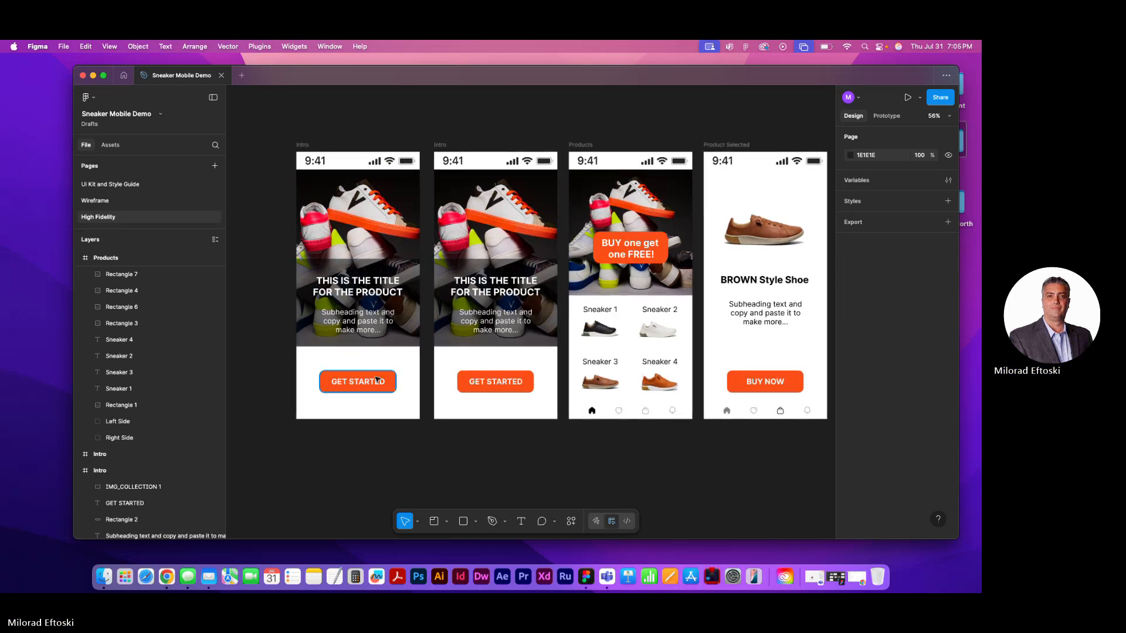
pyautogui.click(377, 380)
pyautogui.scroll(5, 377, 380)
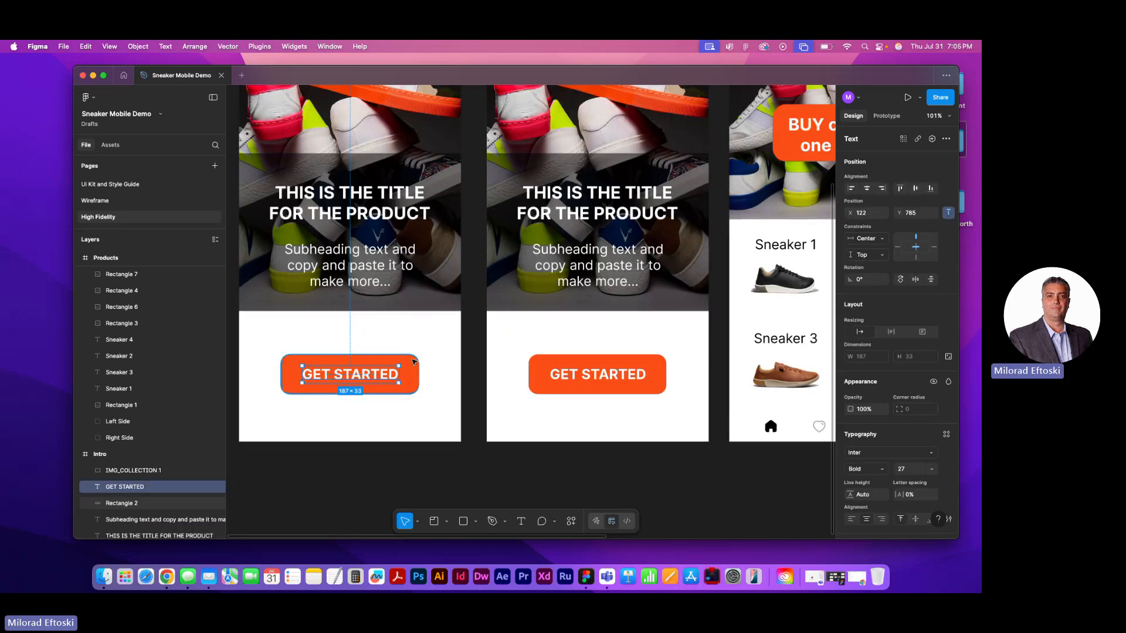
pyautogui.click(437, 369)
pyautogui.click(408, 377)
pyautogui.click(383, 377)
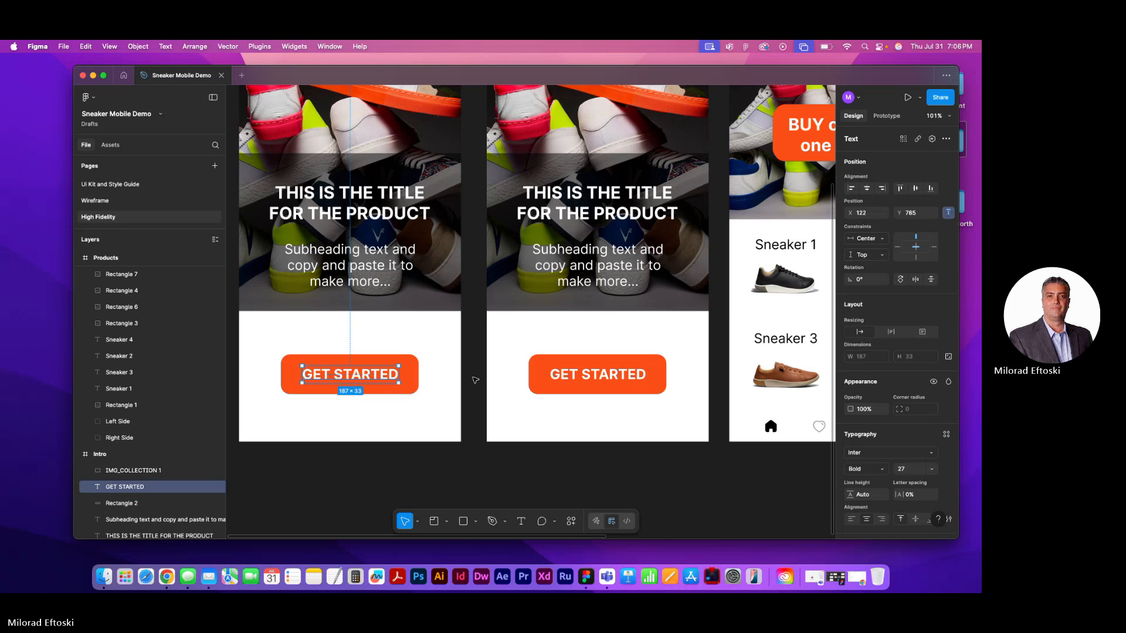
pyautogui.click(478, 380)
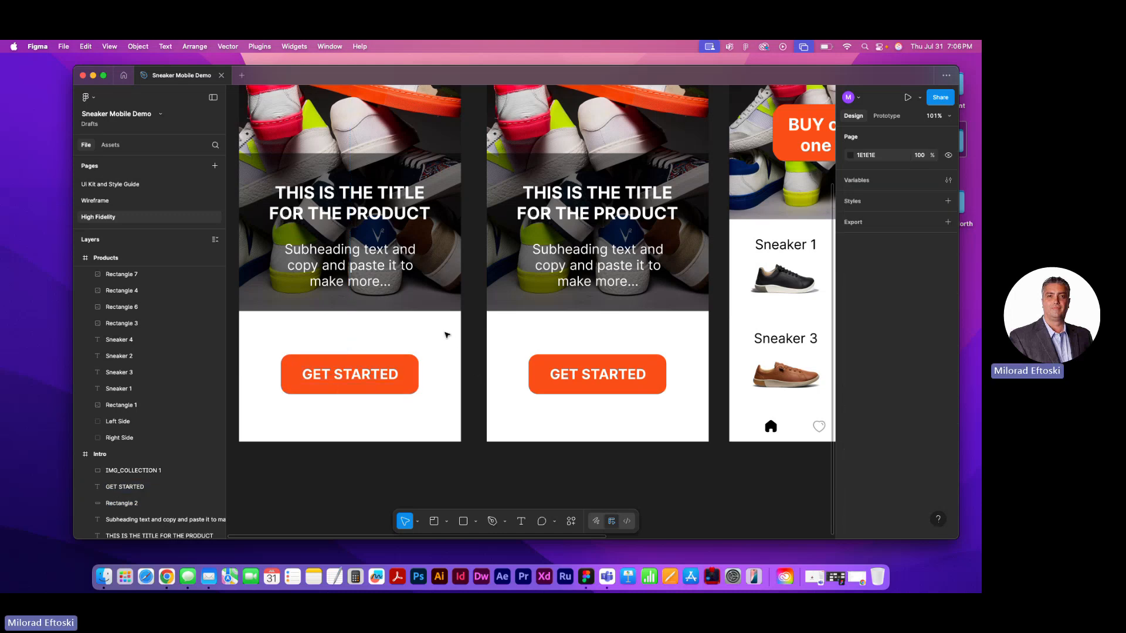
# Delete the duplicated Intro frame placed before the original on the High Fidelity page
pyautogui.scroll(-4, 422, 329)
pyautogui.scroll(-1, 388, 235)
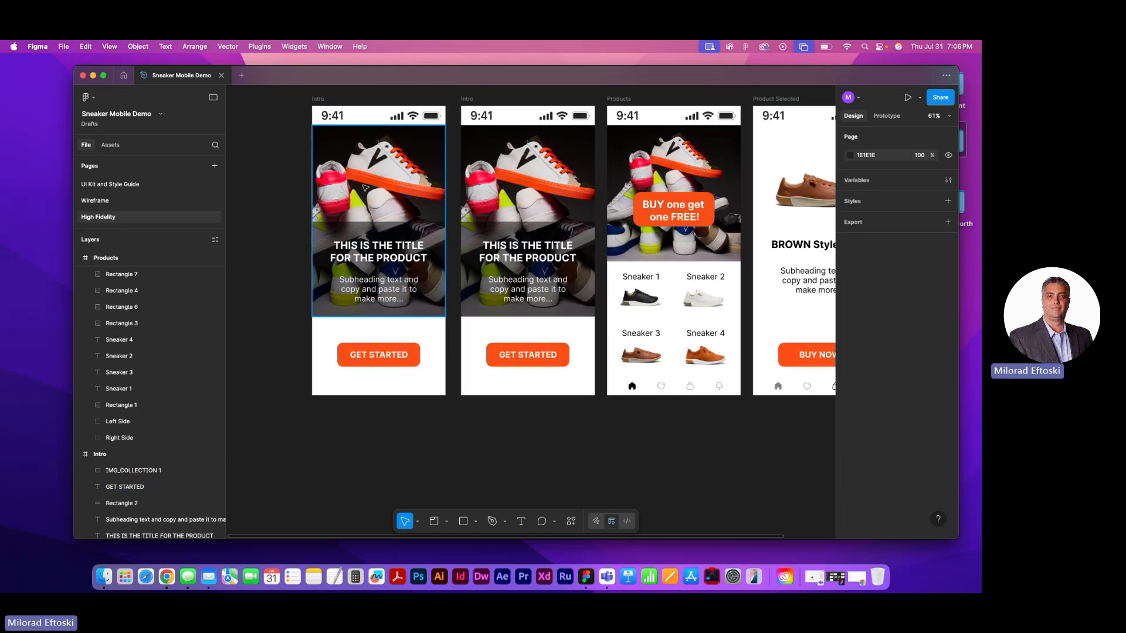
pyautogui.click(319, 100)
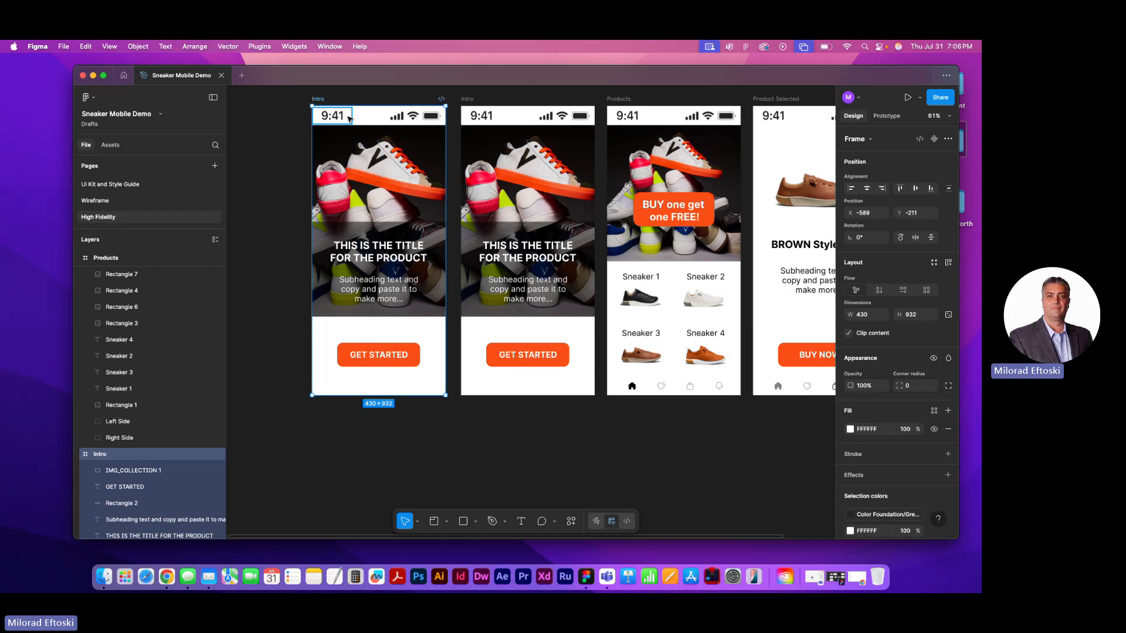
pyautogui.press('Delete')
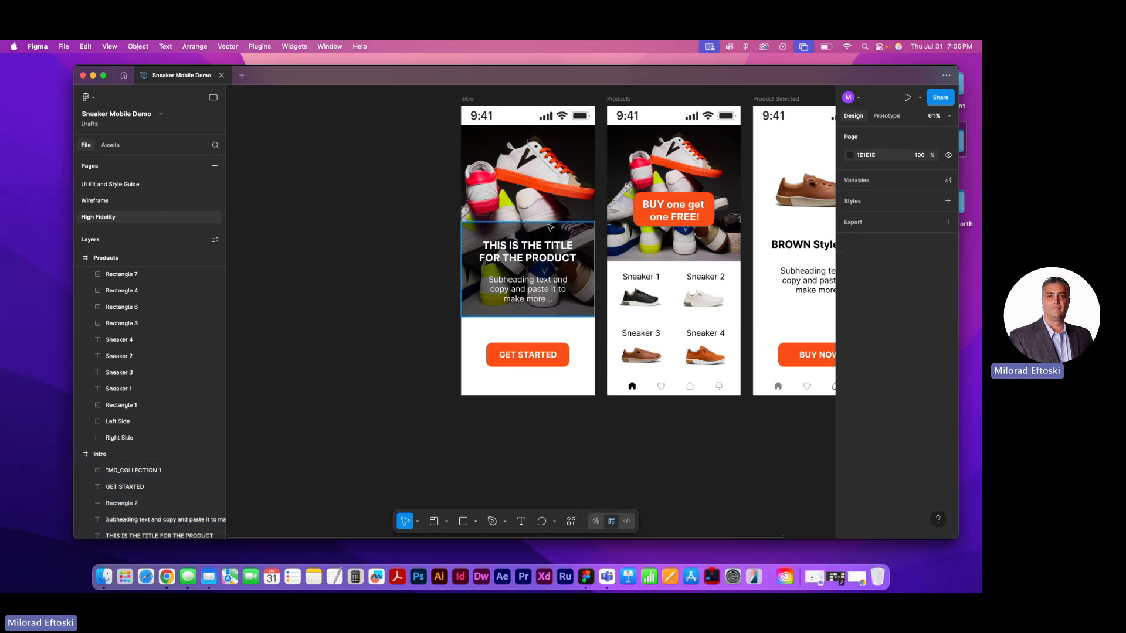
# Group the Intro frame's GET STARTED text, Rectangle 2 and IMG_COLLECTION 1 layers together
pyautogui.hscroll(3, 482, 289)
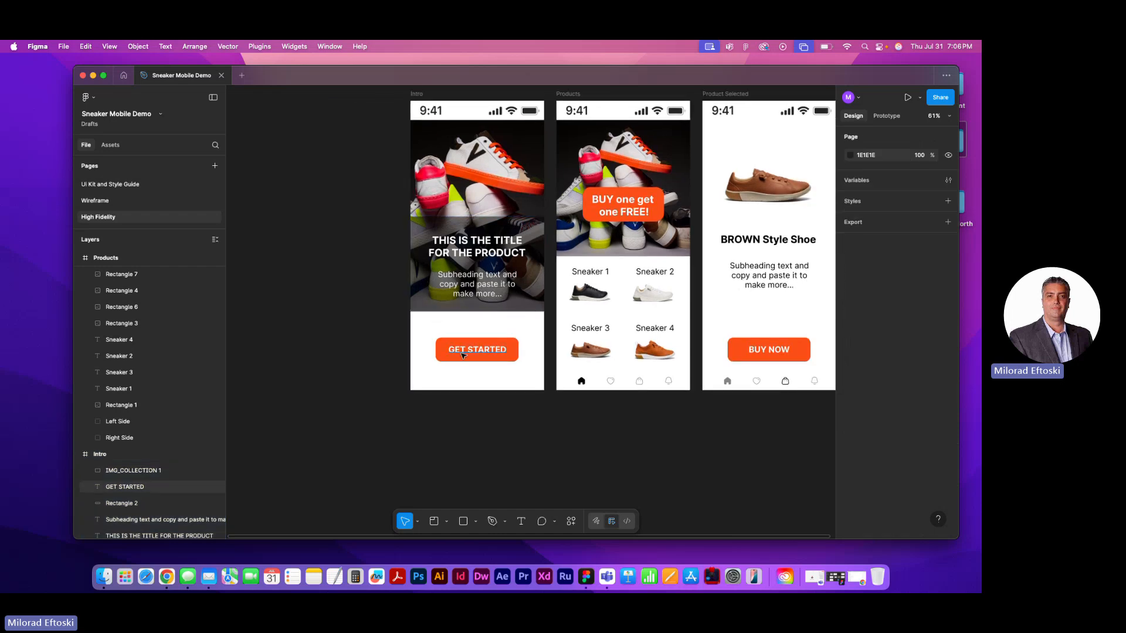
pyautogui.moveTo(464, 354); pyautogui.dragTo(434, 347)
pyautogui.press('super+z')
pyautogui.press('super+z')
pyautogui.moveTo(496, 372); pyautogui.dragTo(489, 350)
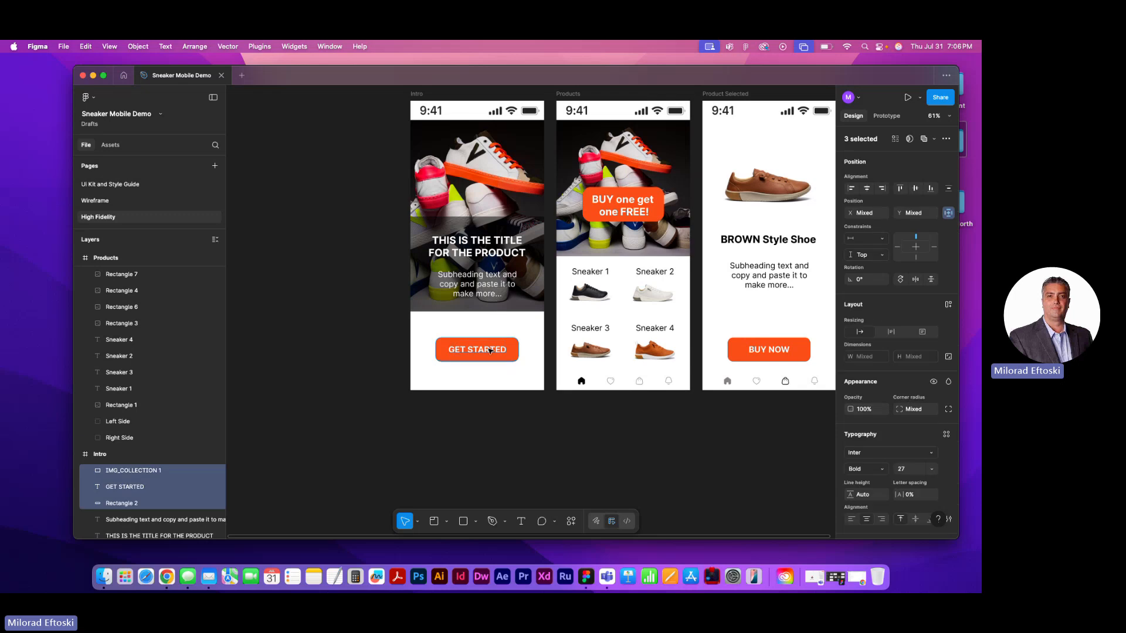
pyautogui.rightClick(476, 351)
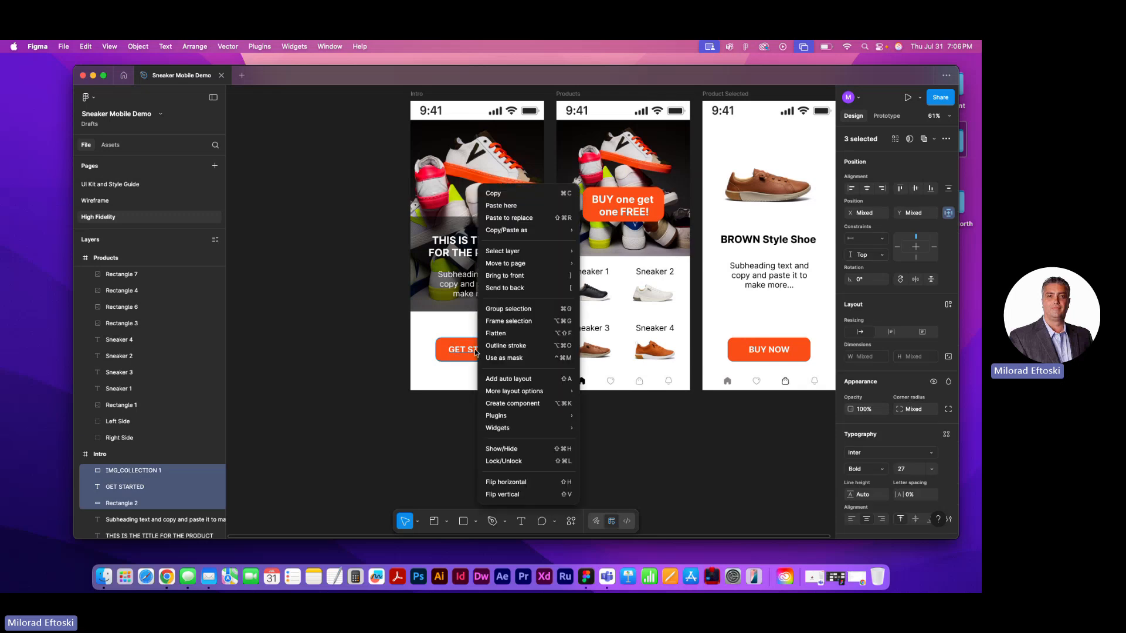
pyautogui.click(542, 310)
# Check how the grouped GET STARTED button selects as a whole and as separate text and rectangle
pyautogui.click(362, 352)
pyautogui.moveTo(479, 364)
pyautogui.mouseDown()
pyautogui.moveTo(452, 382)
pyautogui.moveTo(486, 356)
pyautogui.mouseUp()
pyautogui.click(407, 354)
pyautogui.press('super+z')
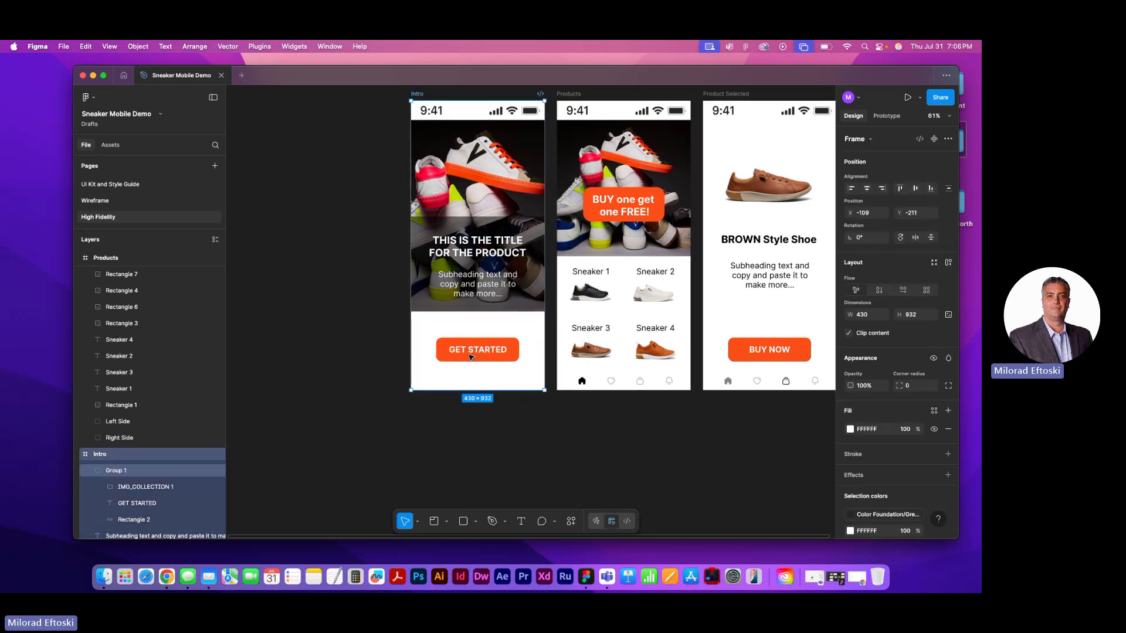
pyautogui.click(471, 356)
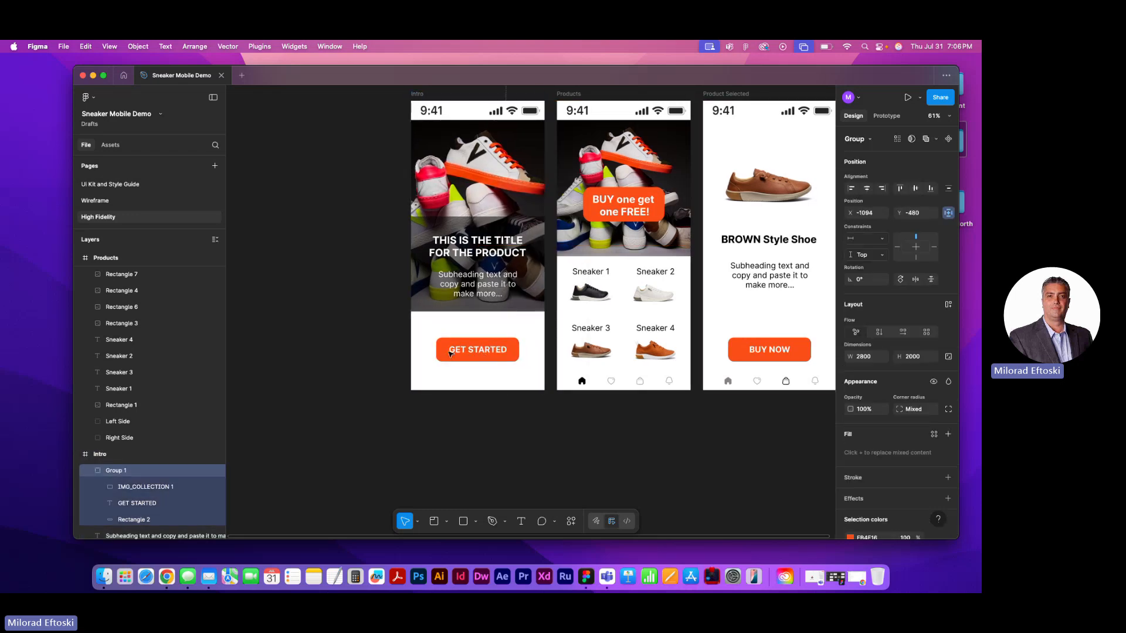
pyautogui.click(382, 347)
pyautogui.click(446, 352)
pyautogui.doubleClick(441, 356)
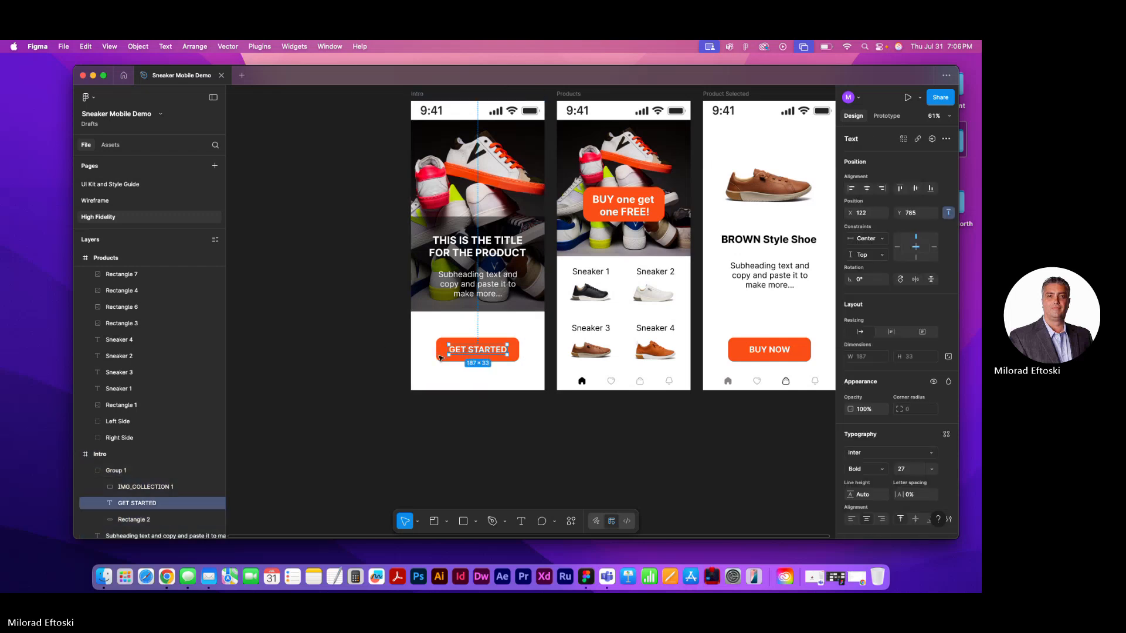
pyautogui.click(443, 350)
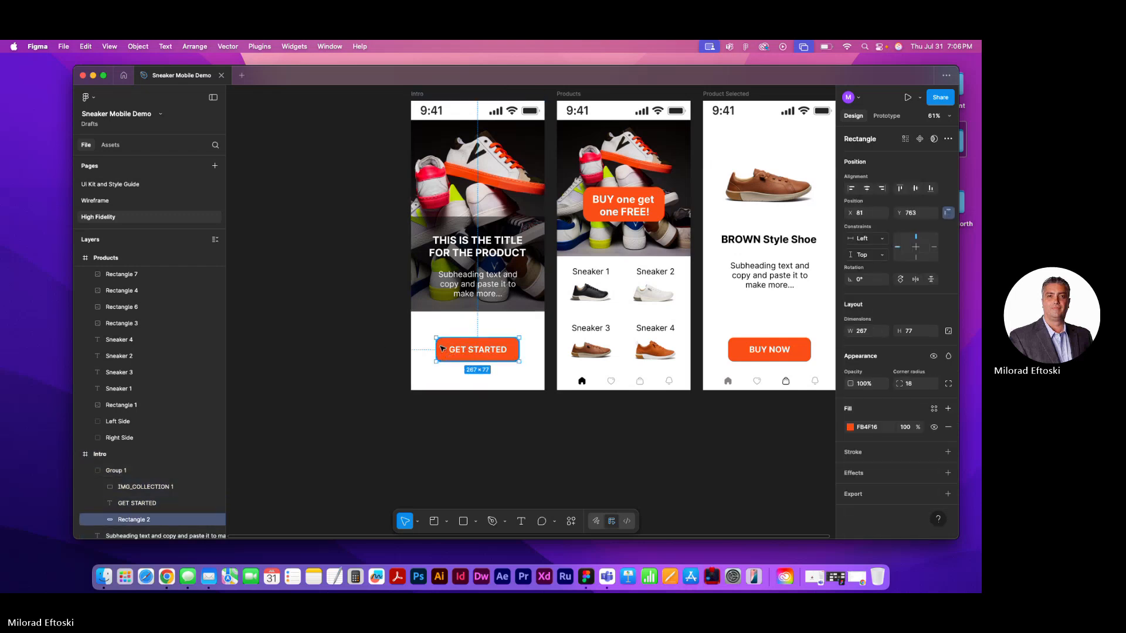
# Undo the recent selections and the grouping of the GET STARTED button layers on the Intro frame
pyautogui.press('super+z')
pyautogui.press('super+z')
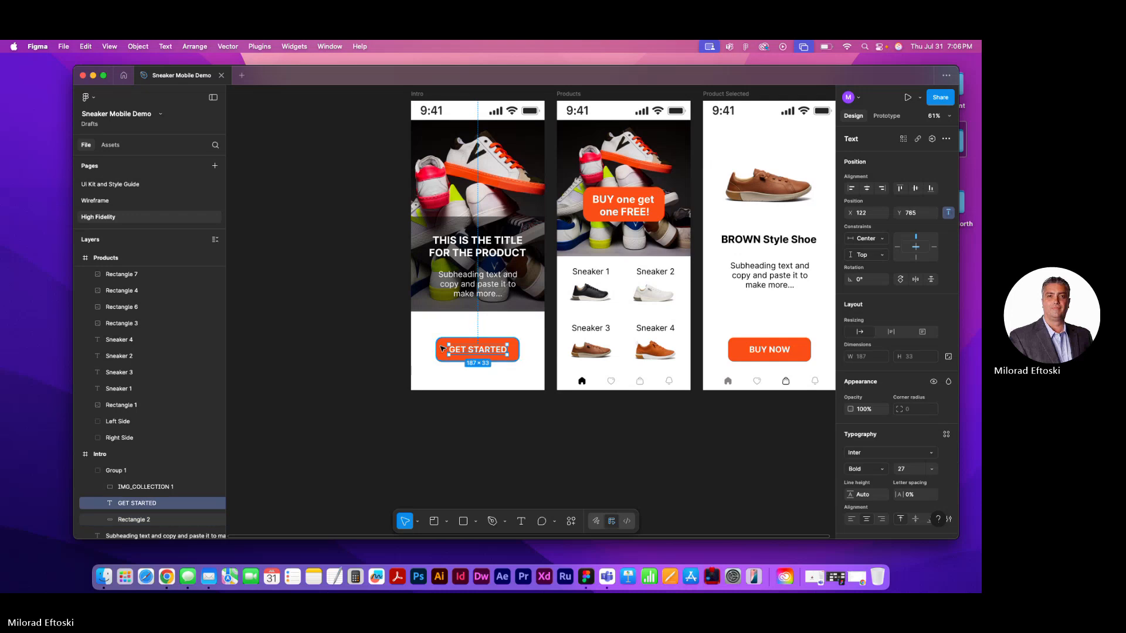
pyautogui.press('super+z')
pyautogui.moveTo(447, 352); pyautogui.dragTo(406, 355)
pyautogui.press('super+z')
pyautogui.press('super+z')
pyautogui.press('super+z')
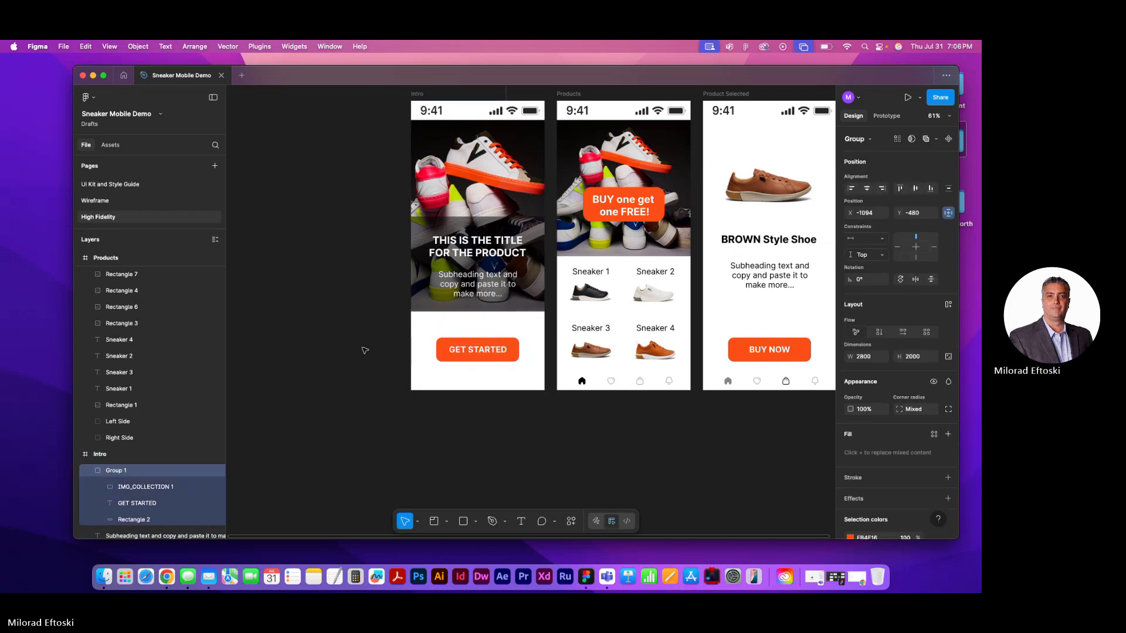
pyautogui.press('super+z')
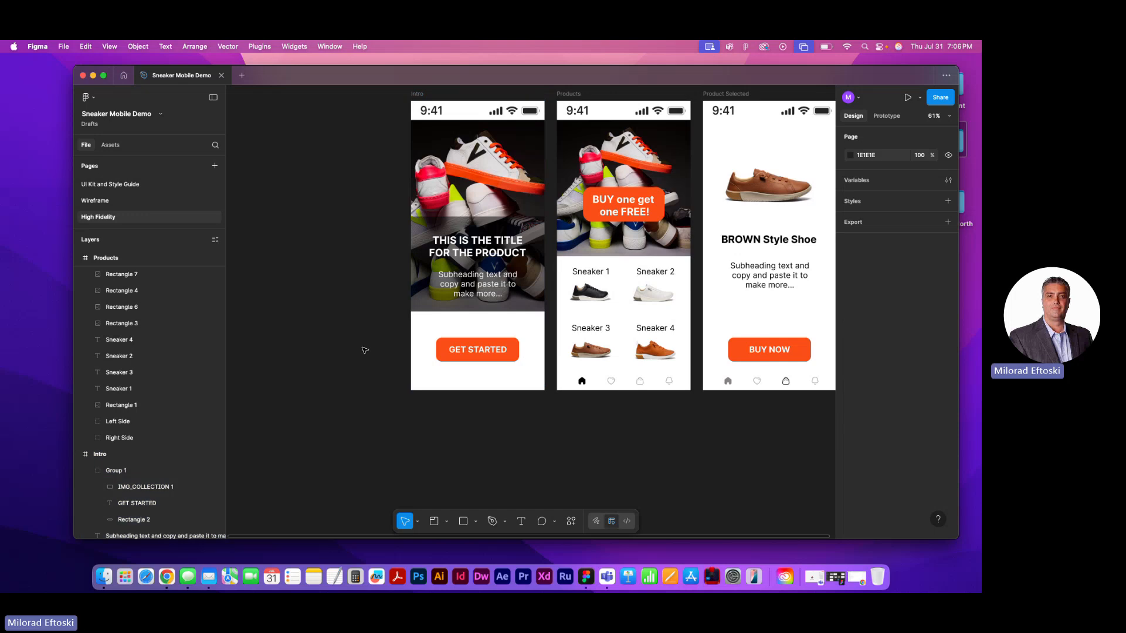
pyautogui.press('super+z')
pyautogui.press('super+z')
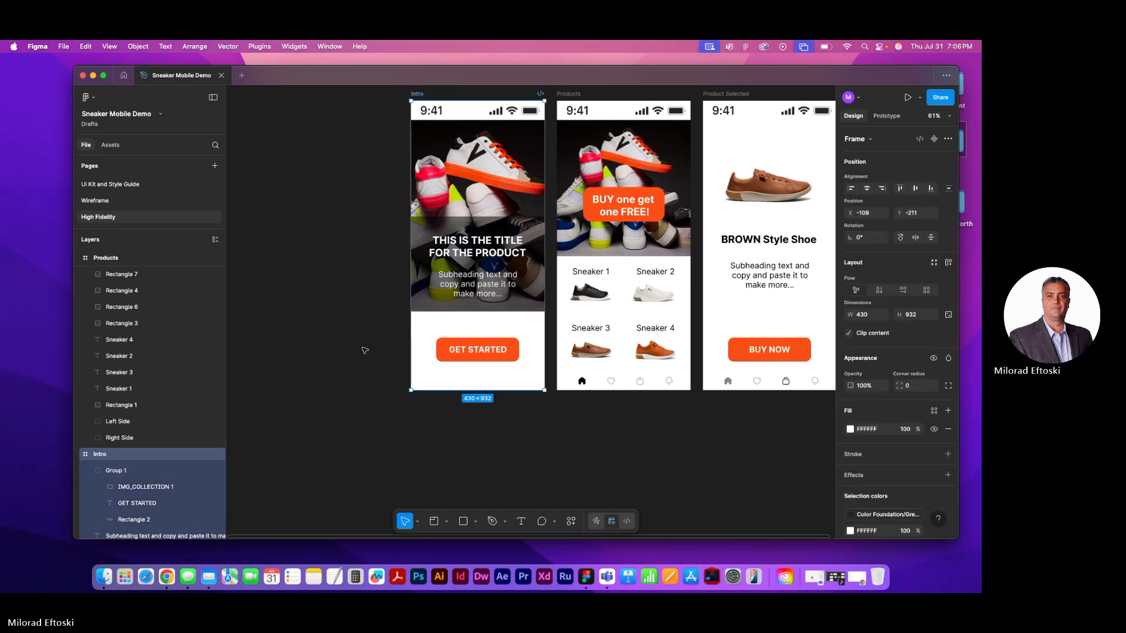
pyautogui.click(453, 350)
pyautogui.press('super+z')
pyautogui.press('super+z')
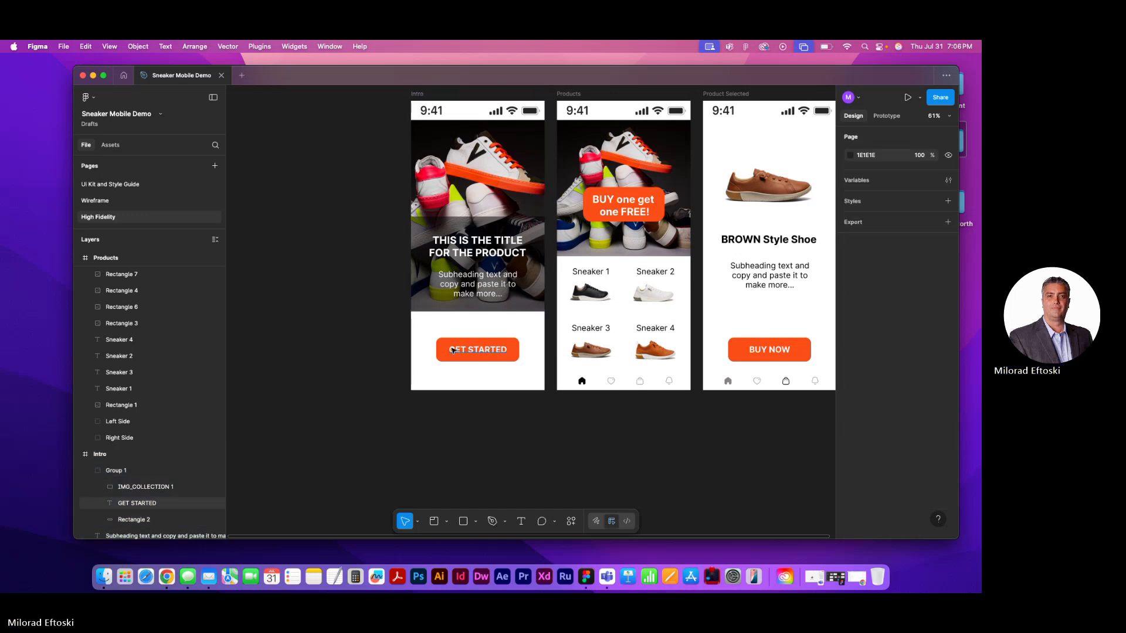
pyautogui.press('super+z')
pyautogui.press('super+z')
pyautogui.press('super+z')
pyautogui.press('super+z')
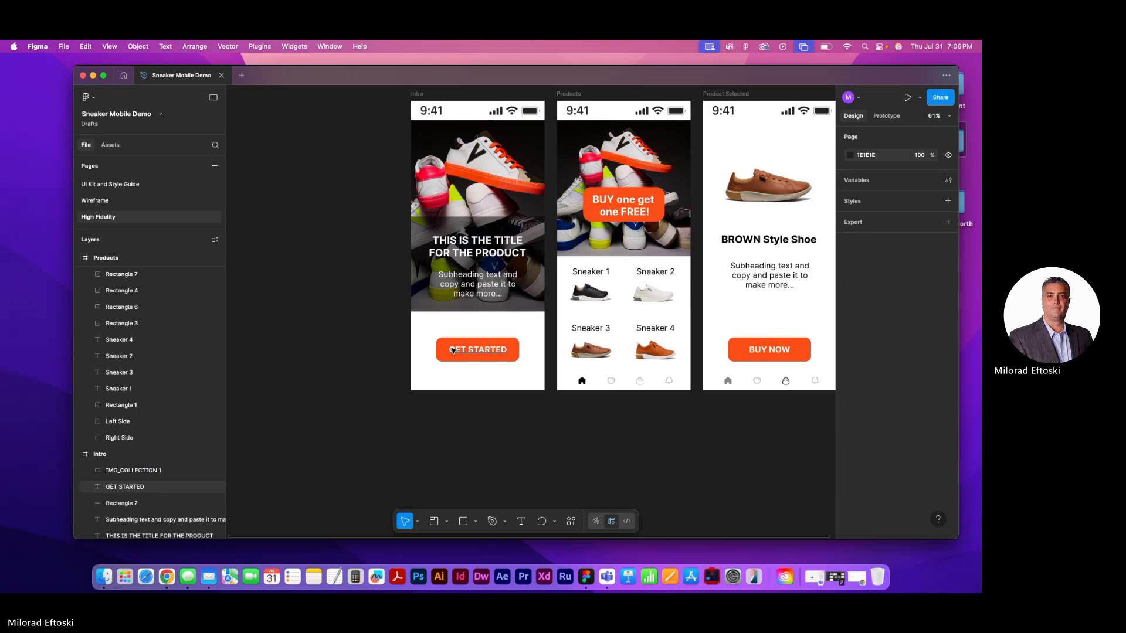
# Examine the ungrouped GET STARTED text and the list of layers inside the Intro frame
pyautogui.click(364, 352)
pyautogui.click(466, 351)
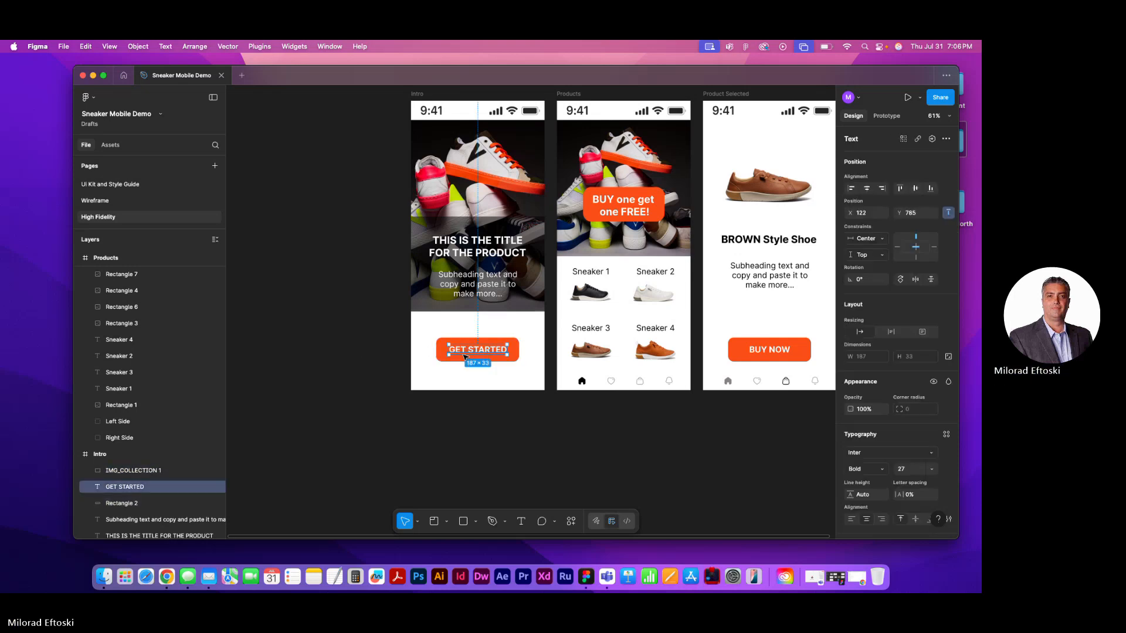
pyautogui.scroll(1, 465, 357)
pyautogui.scroll(3, 467, 356)
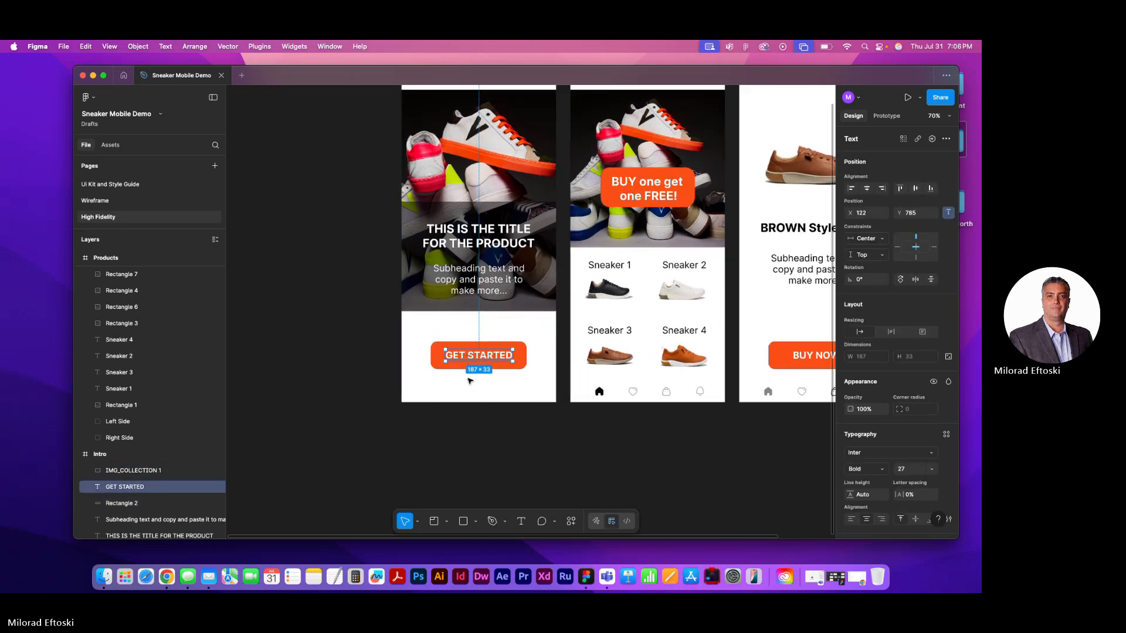
pyautogui.scroll(3, 469, 222)
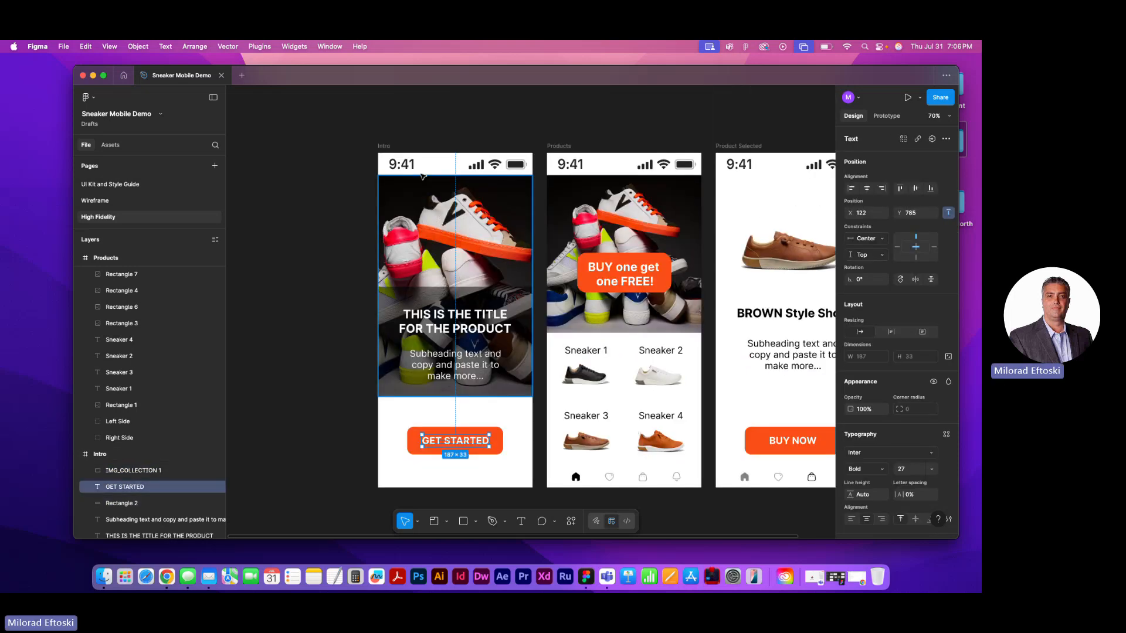
pyautogui.click(385, 147)
pyautogui.scroll(-2, 333, 162)
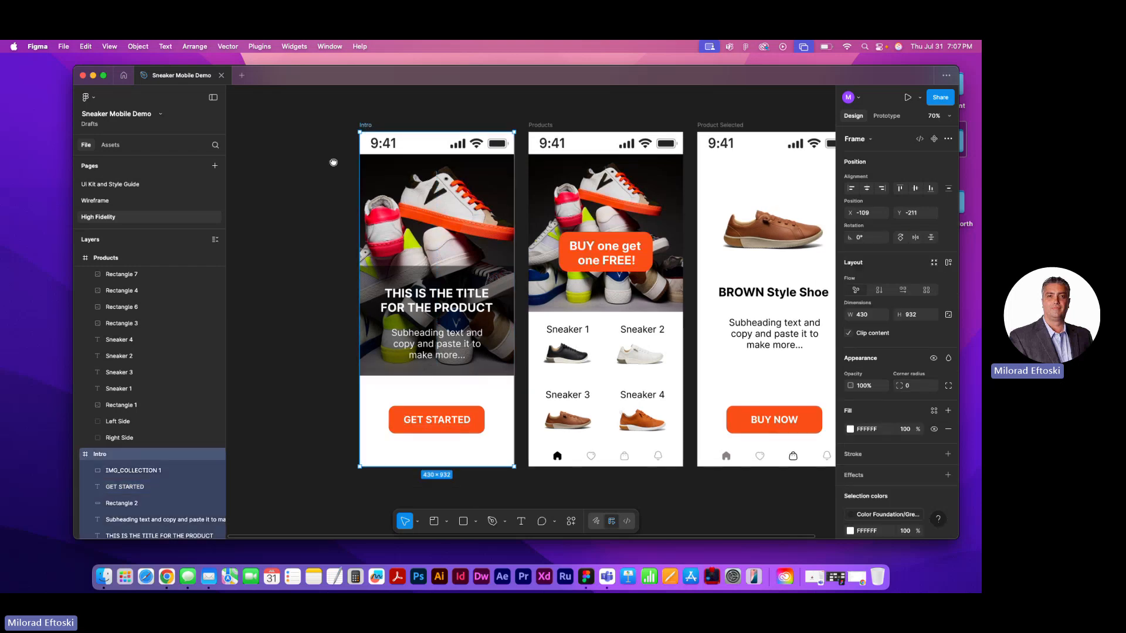
pyautogui.scroll(-1, 333, 163)
pyautogui.scroll(-4, 141, 325)
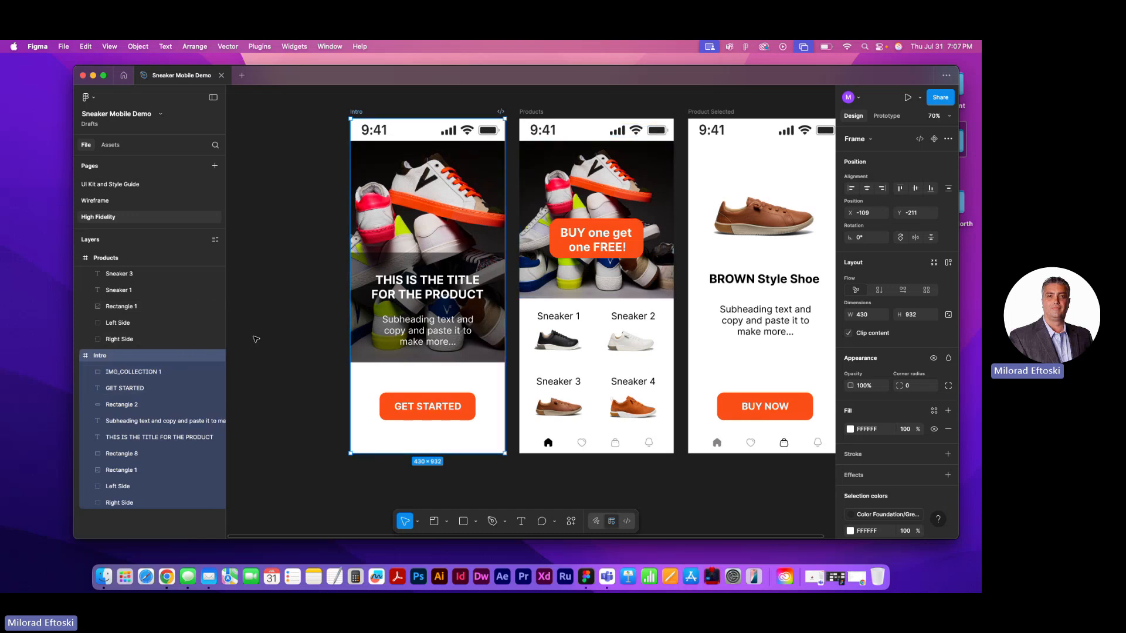
# Select the Product Selected frame and collapse the layer lists of the Products and Intro frames
pyautogui.click(709, 112)
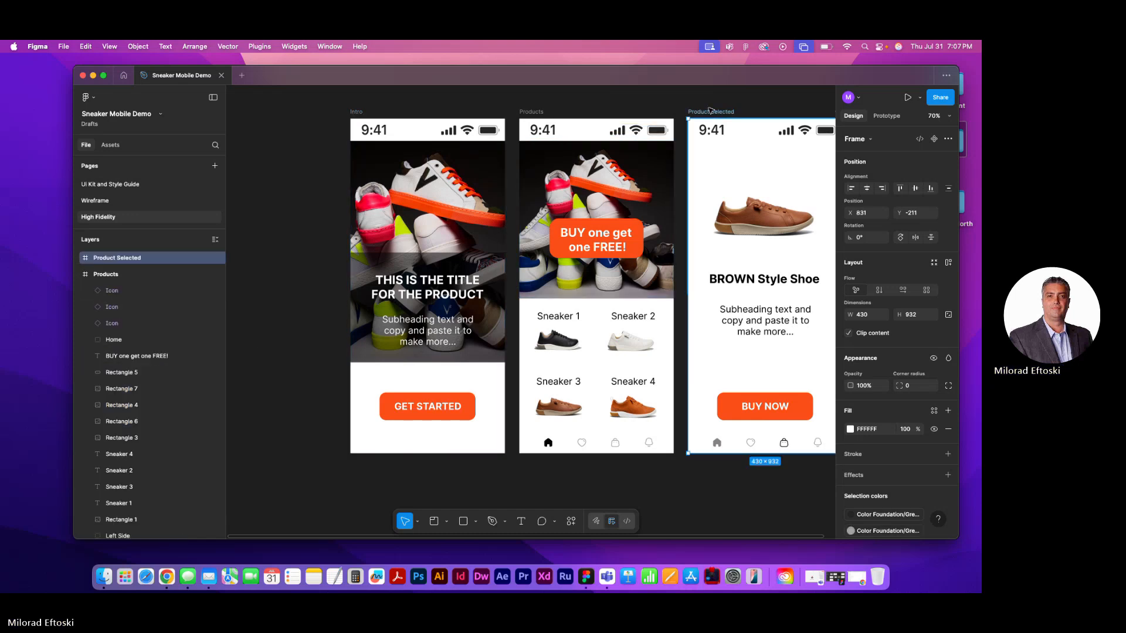
pyautogui.click(78, 274)
pyautogui.click(78, 291)
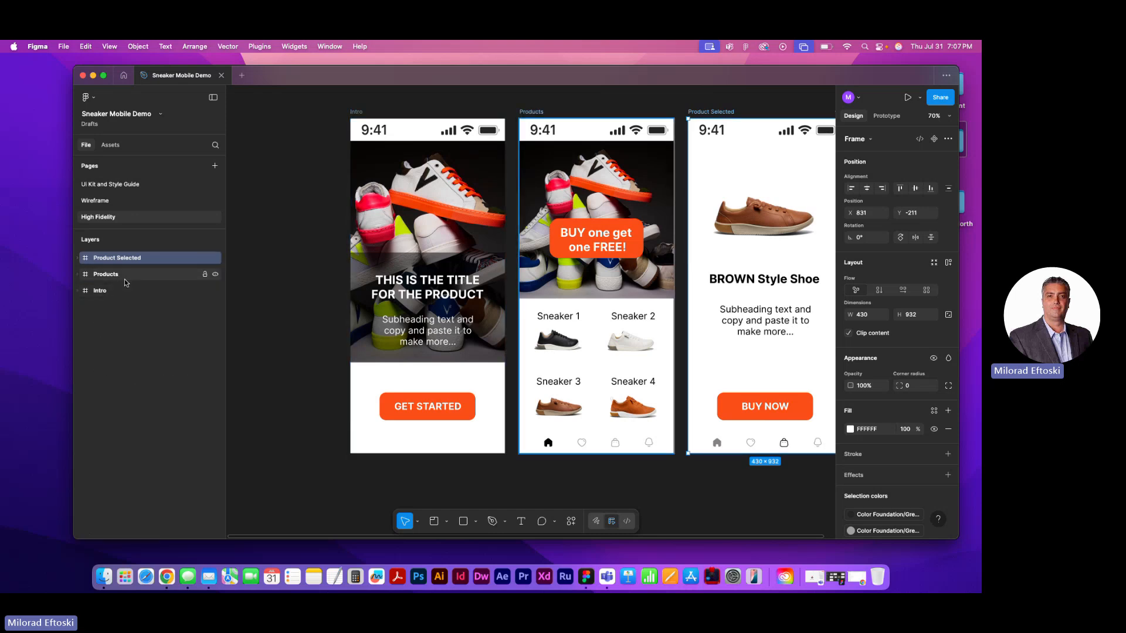
# Expand and collapse the Product Selected, Products and Intro frames in turn to review their layers
pyautogui.click(79, 260)
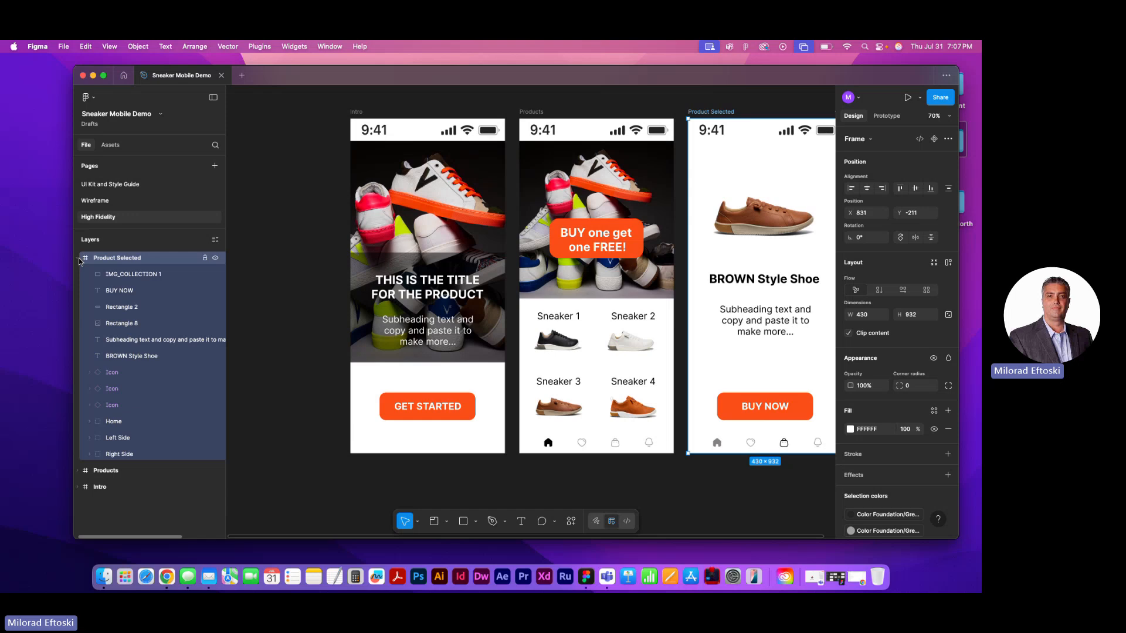
pyautogui.click(80, 259)
pyautogui.click(80, 260)
pyautogui.click(80, 259)
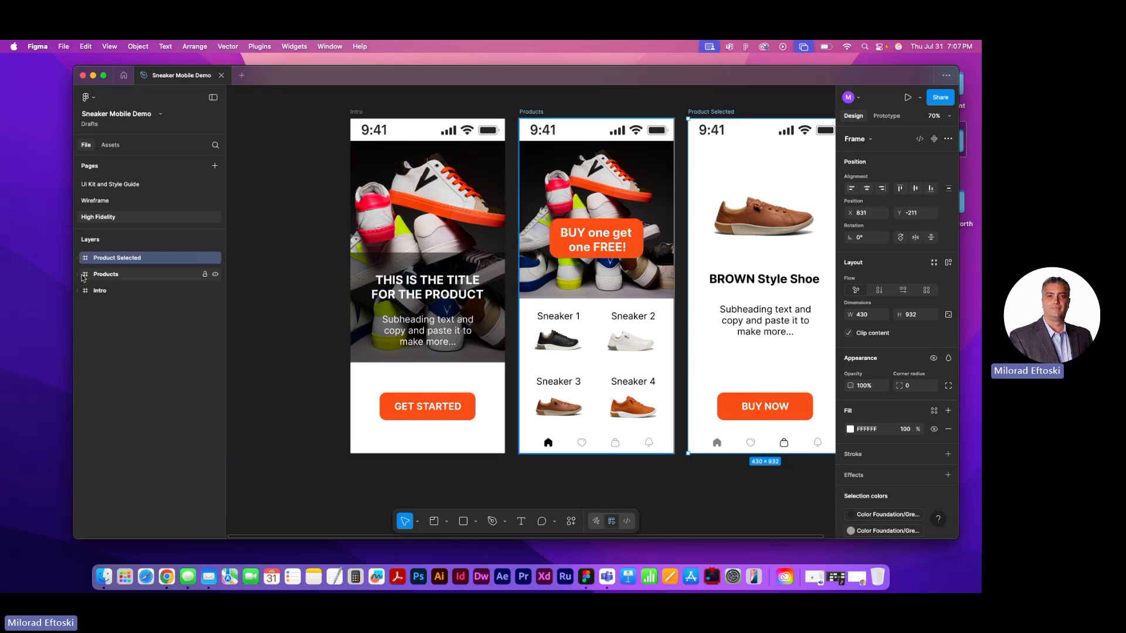
pyautogui.click(80, 275)
pyautogui.click(80, 276)
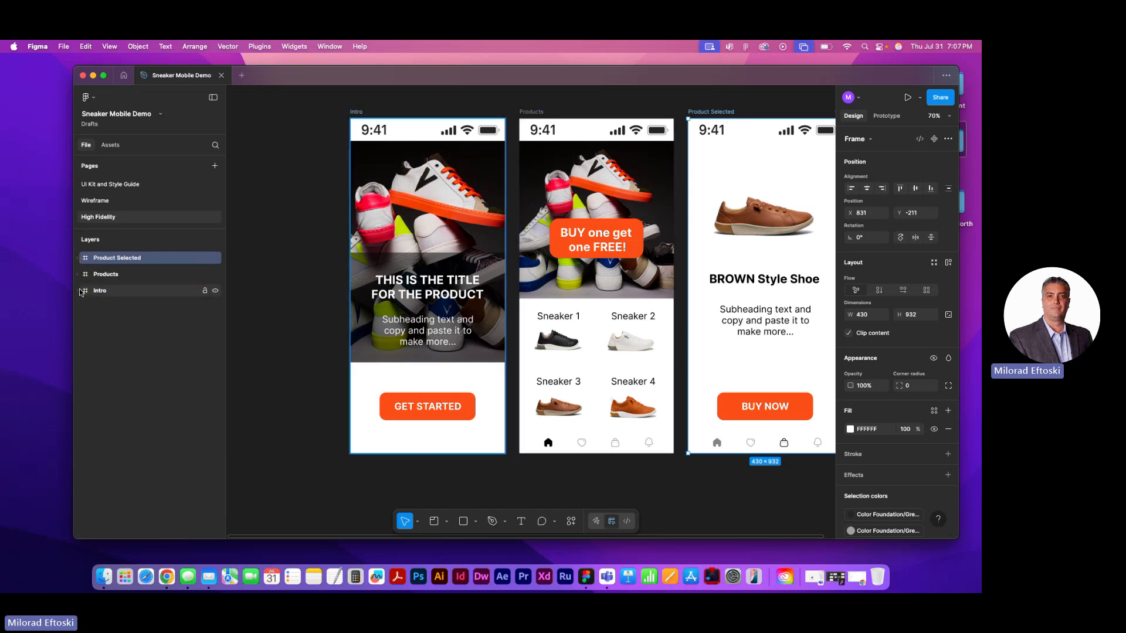
pyautogui.click(80, 292)
pyautogui.click(80, 292)
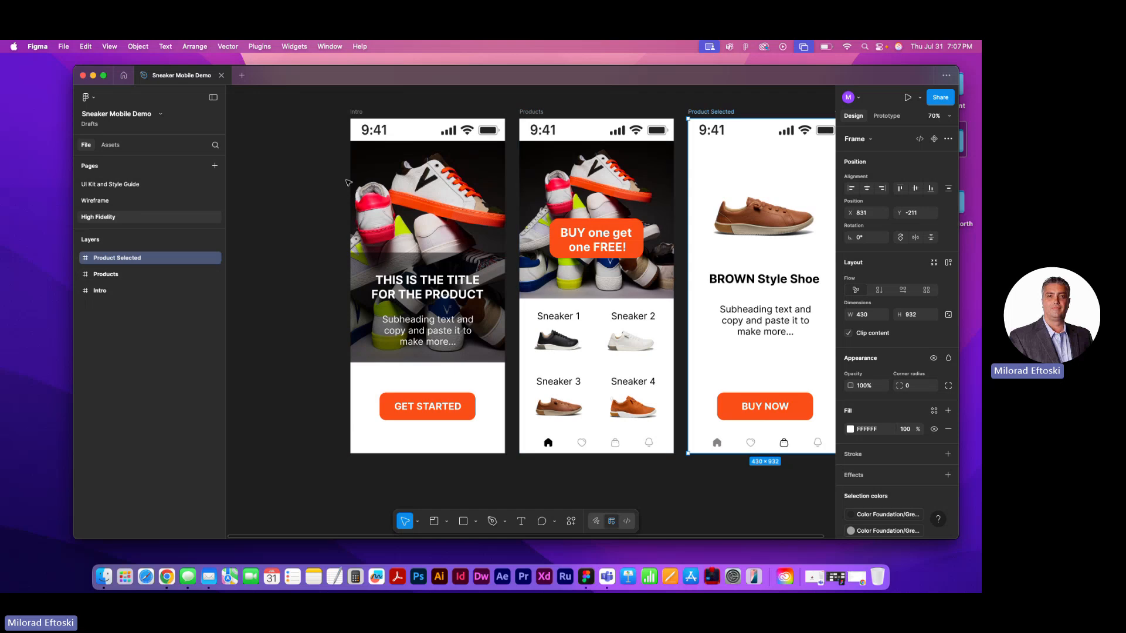
# Group the GET STARTED text with its orange button rectangle on the Intro frame
pyautogui.click(358, 113)
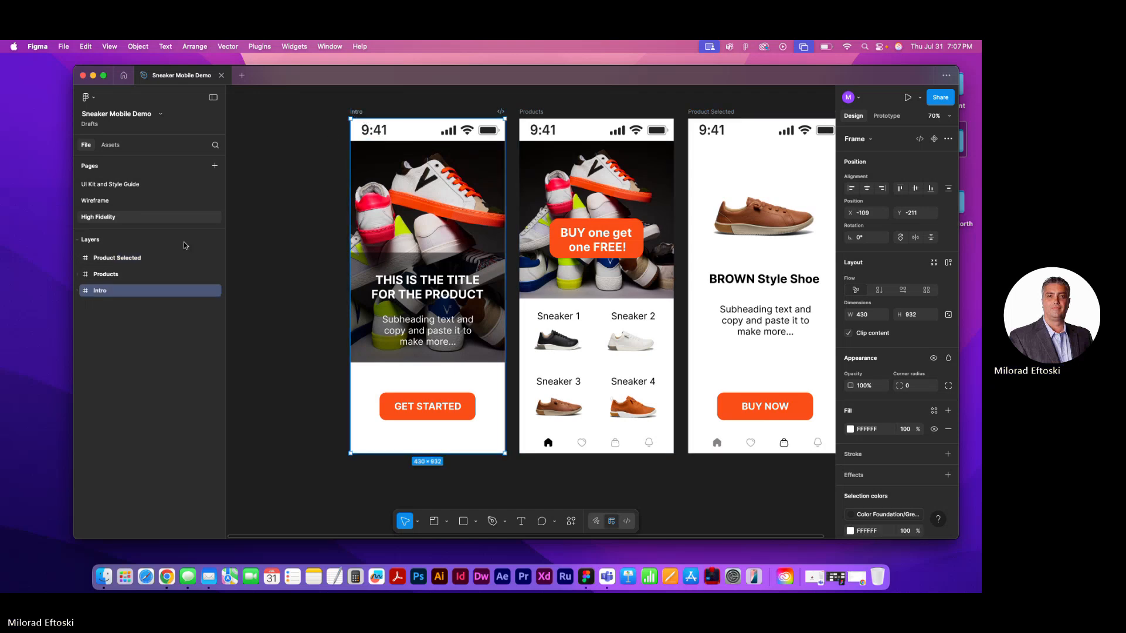
pyautogui.click(406, 163)
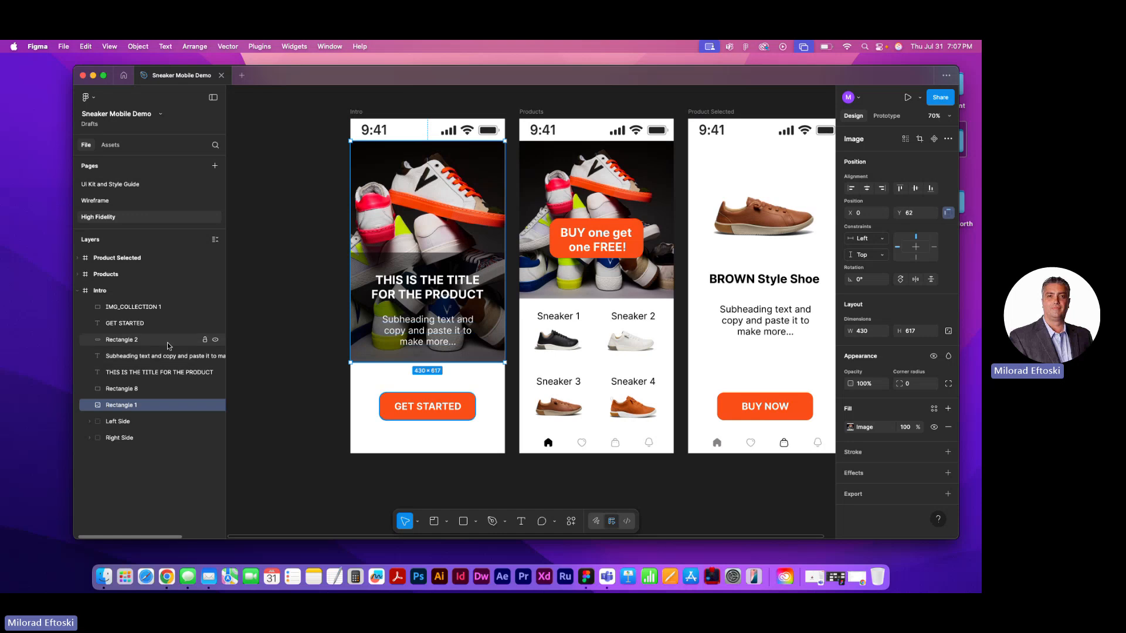
pyautogui.click(430, 408)
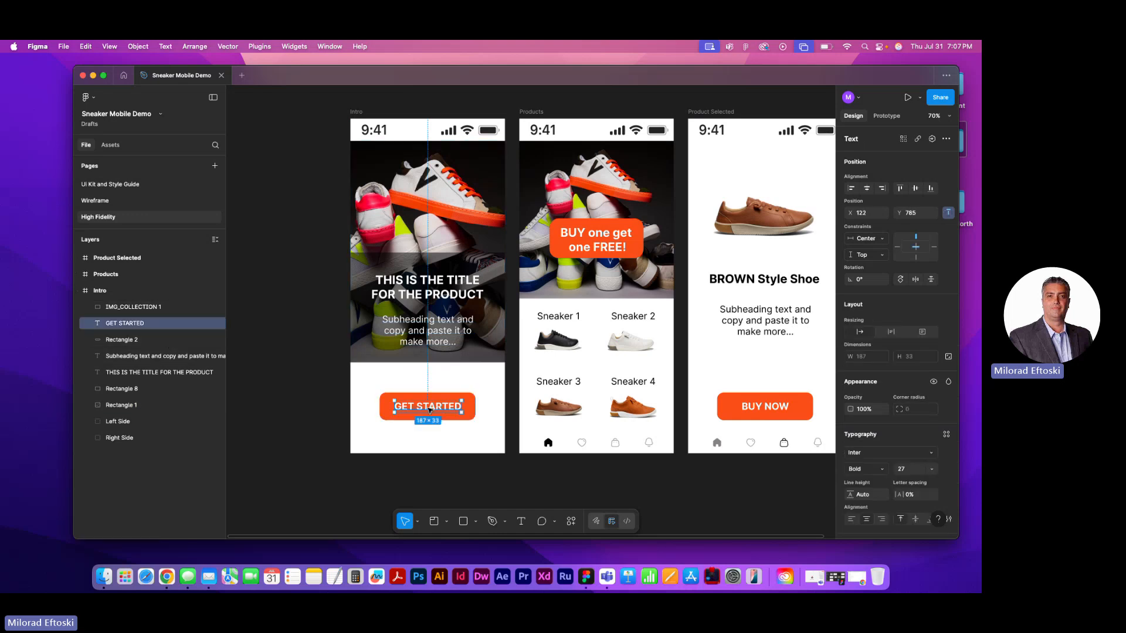
pyautogui.keyDown('shift'); pyautogui.click(384, 418); pyautogui.keyUp('shift')
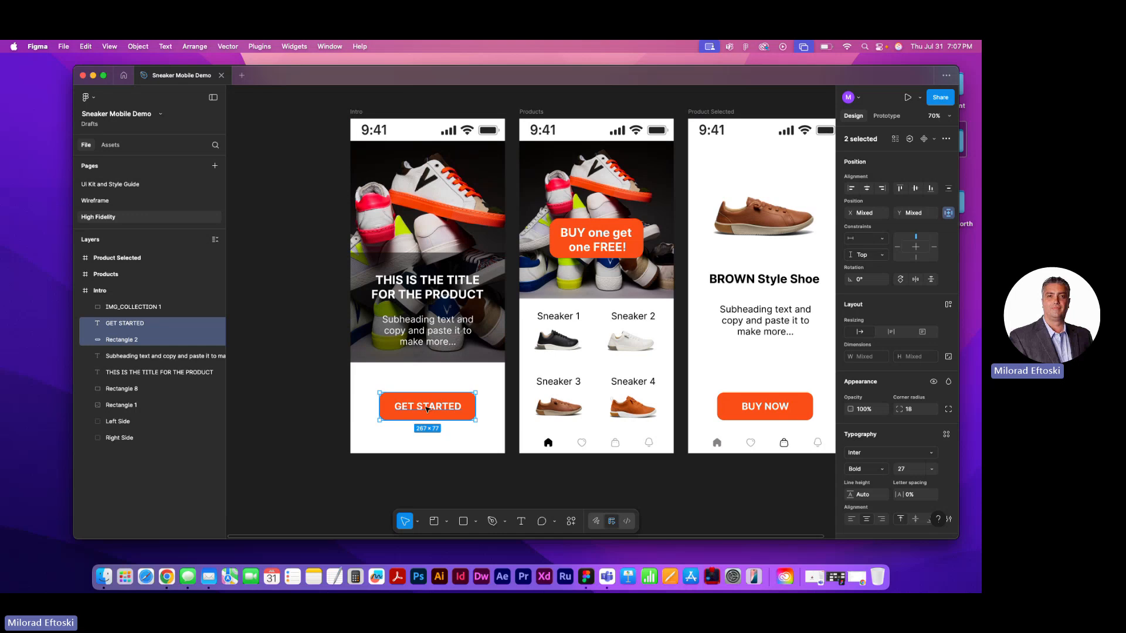
pyautogui.press('super+g')
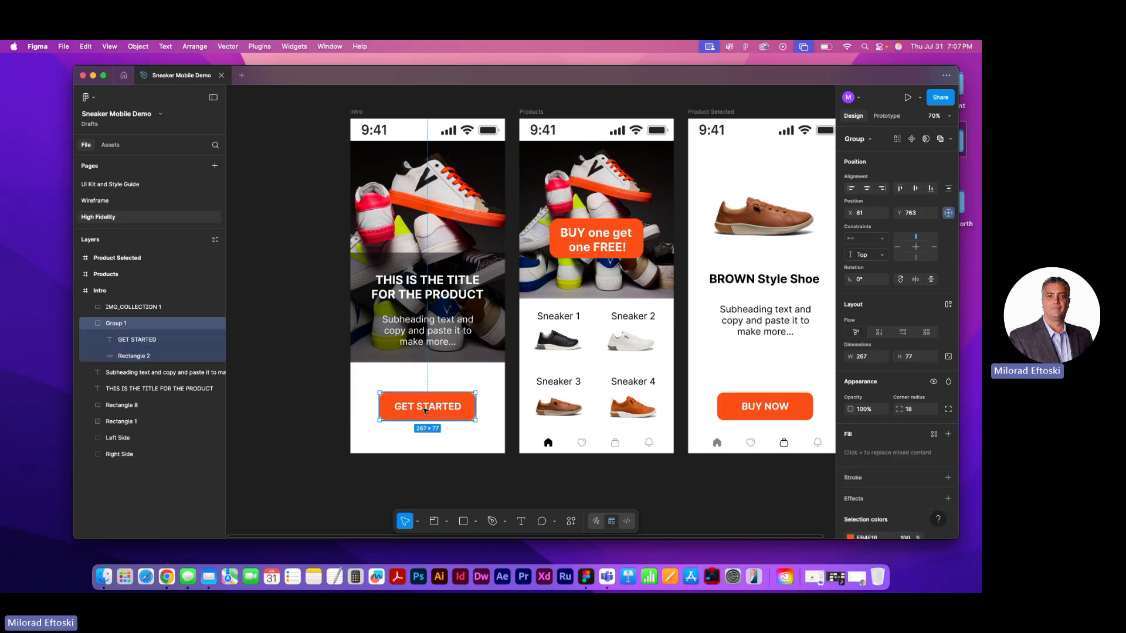
pyautogui.moveTo(426, 410)
pyautogui.mouseDown()
pyautogui.moveTo(408, 418)
pyautogui.moveTo(432, 423)
pyautogui.moveTo(421, 416)
pyautogui.mouseUp()
# Group the subheading, the product title and the dark overlay rectangle behind them on the Intro frame
pyautogui.click(424, 330)
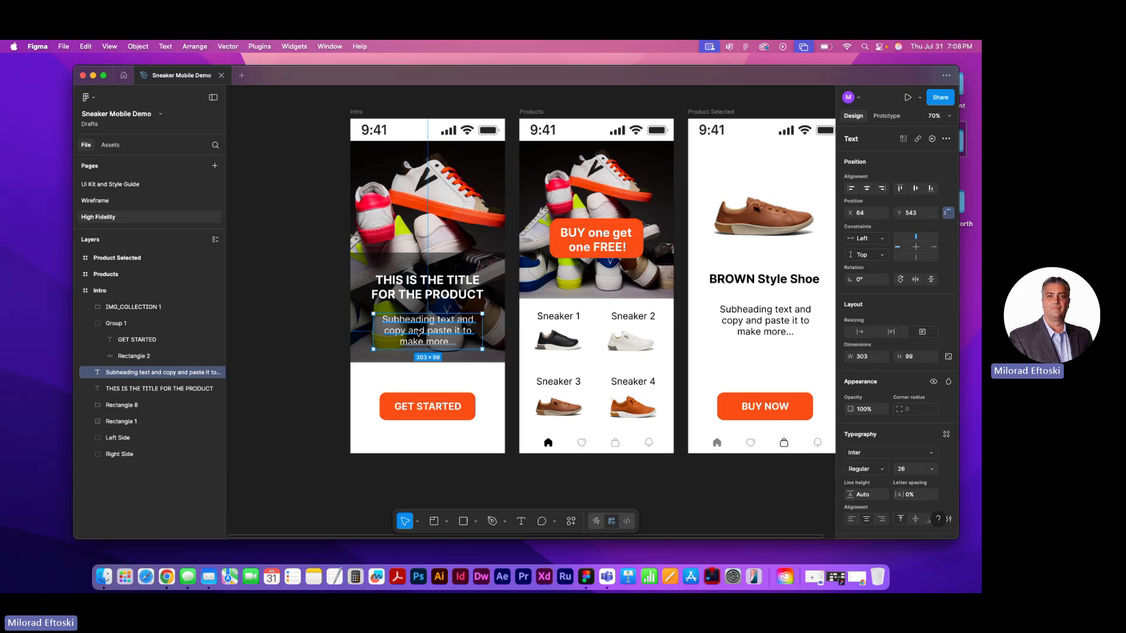
pyautogui.keyDown('shift'); pyautogui.click(428, 302); pyautogui.keyUp('shift')
pyautogui.keyDown('shift'); pyautogui.click(411, 266); pyautogui.keyUp('shift')
pyautogui.moveTo(411, 265)
pyautogui.mouseDown()
pyautogui.moveTo(387, 244)
pyautogui.moveTo(392, 258)
pyautogui.mouseUp()
pyautogui.press('super+z')
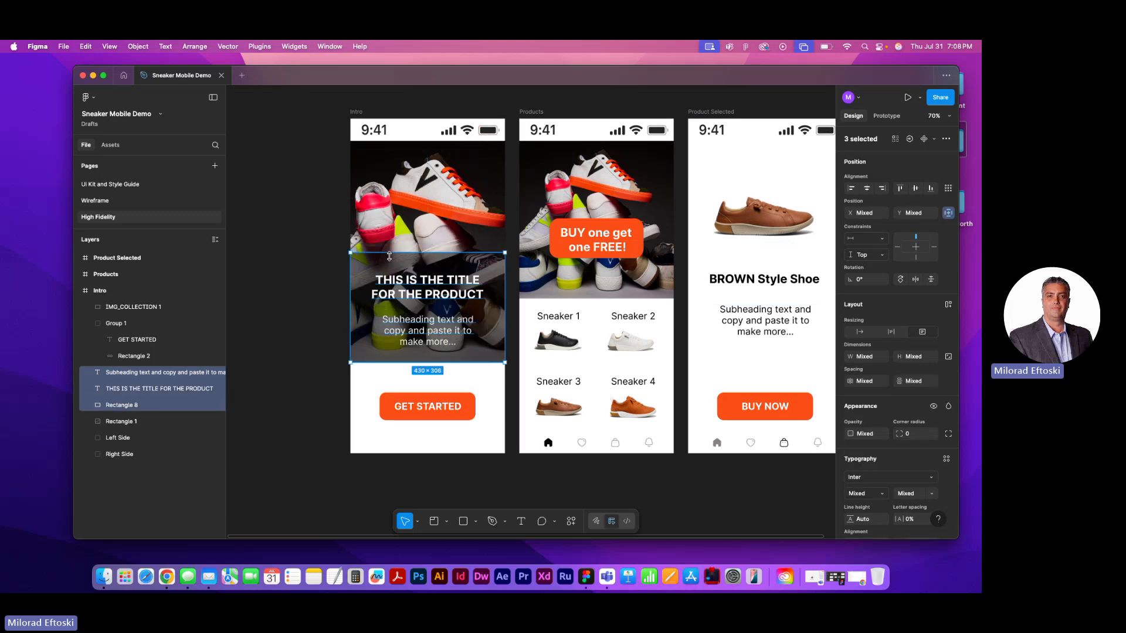
pyautogui.press('super+g')
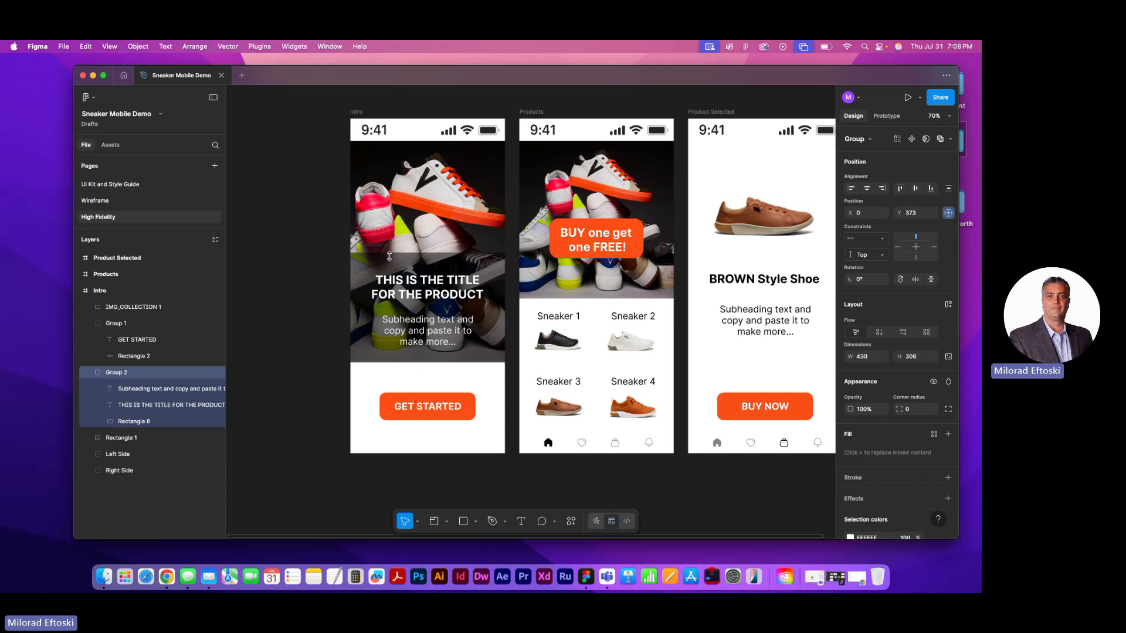
# Group the status bar's Left Side and Right Side elements on the Intro frame, undoing a trial move of the group
pyautogui.click(460, 224)
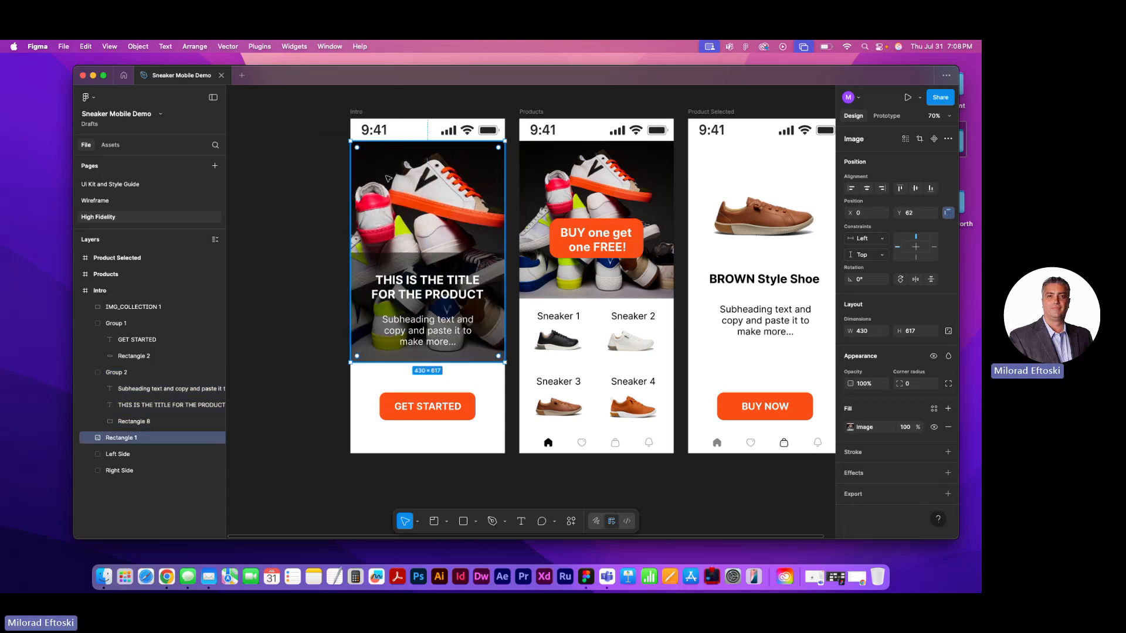
pyautogui.click(376, 130)
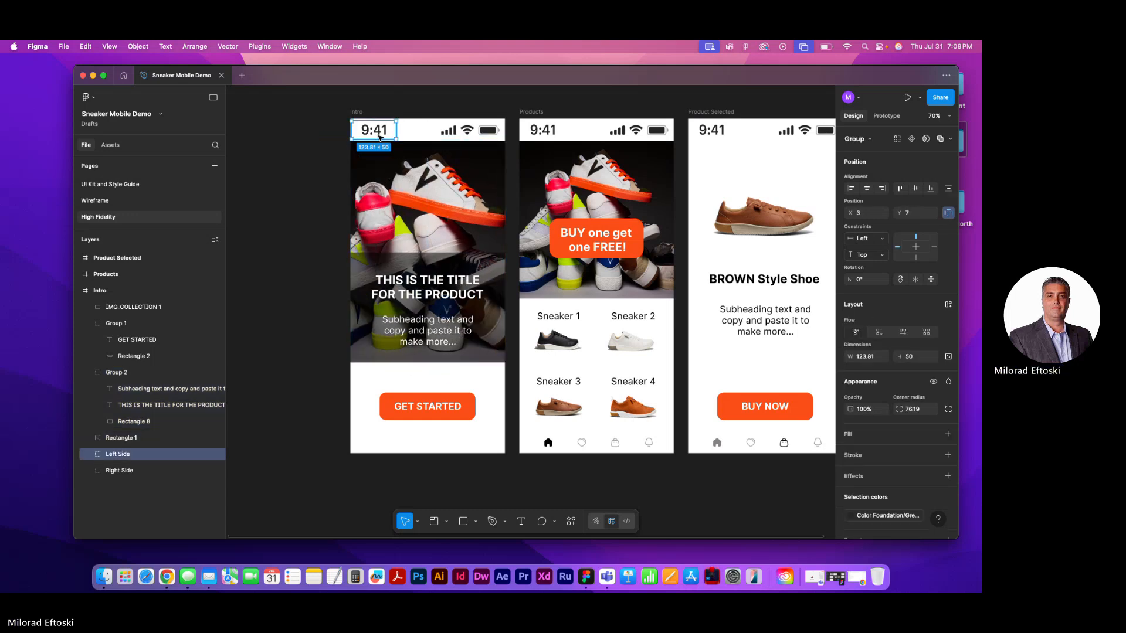
pyautogui.keyDown('shift'); pyautogui.click(451, 135); pyautogui.keyUp('shift')
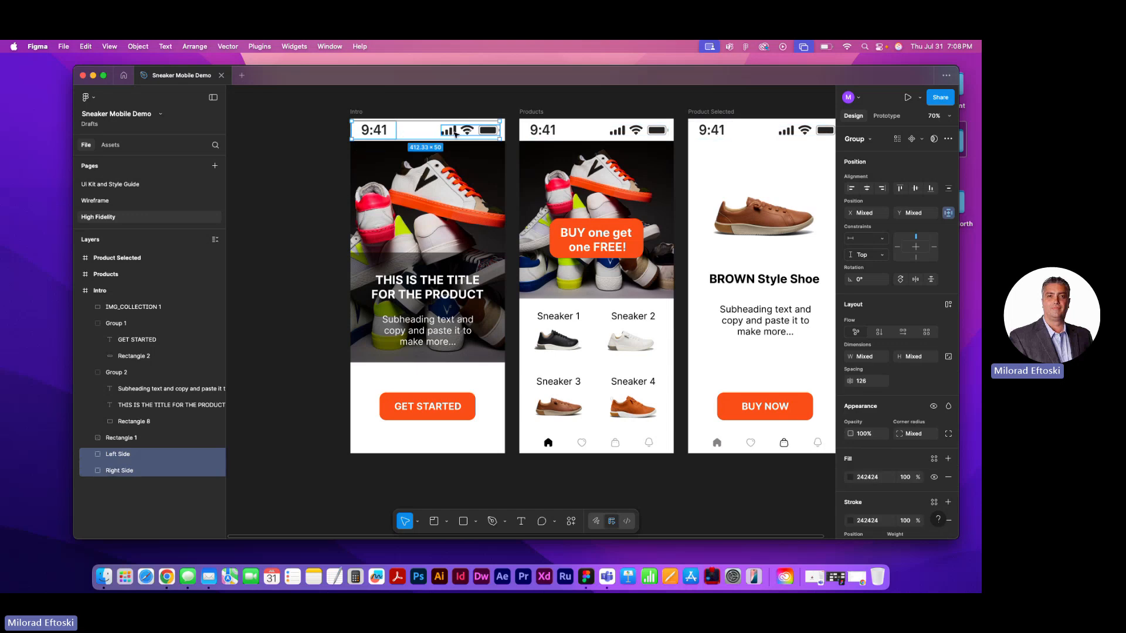
pyautogui.press('super+g')
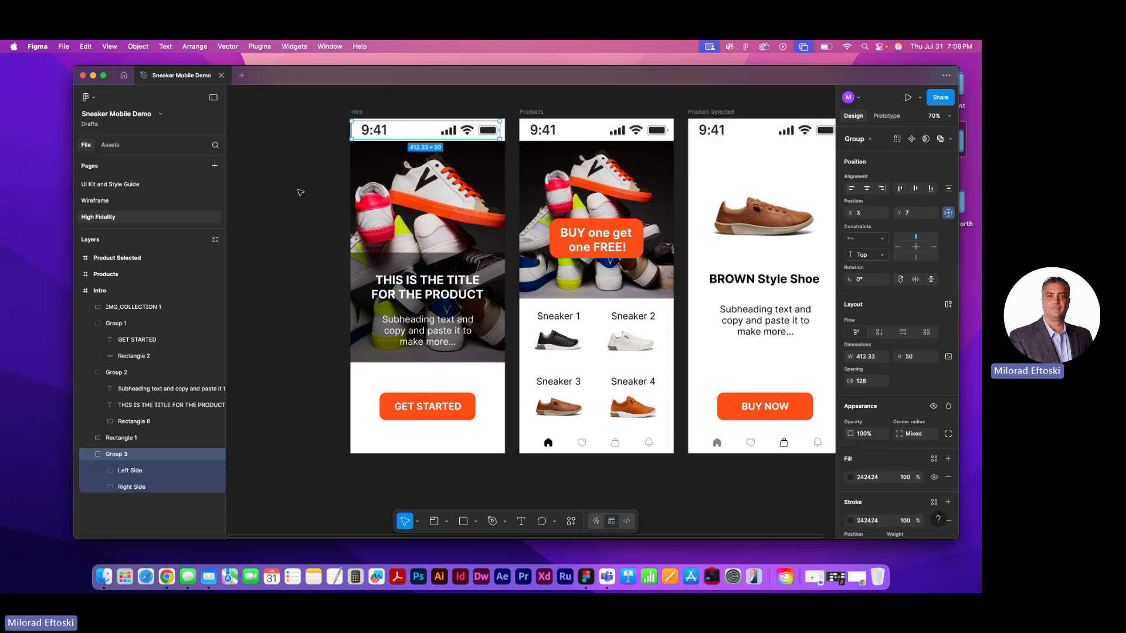
pyautogui.moveTo(456, 133); pyautogui.dragTo(443, 138)
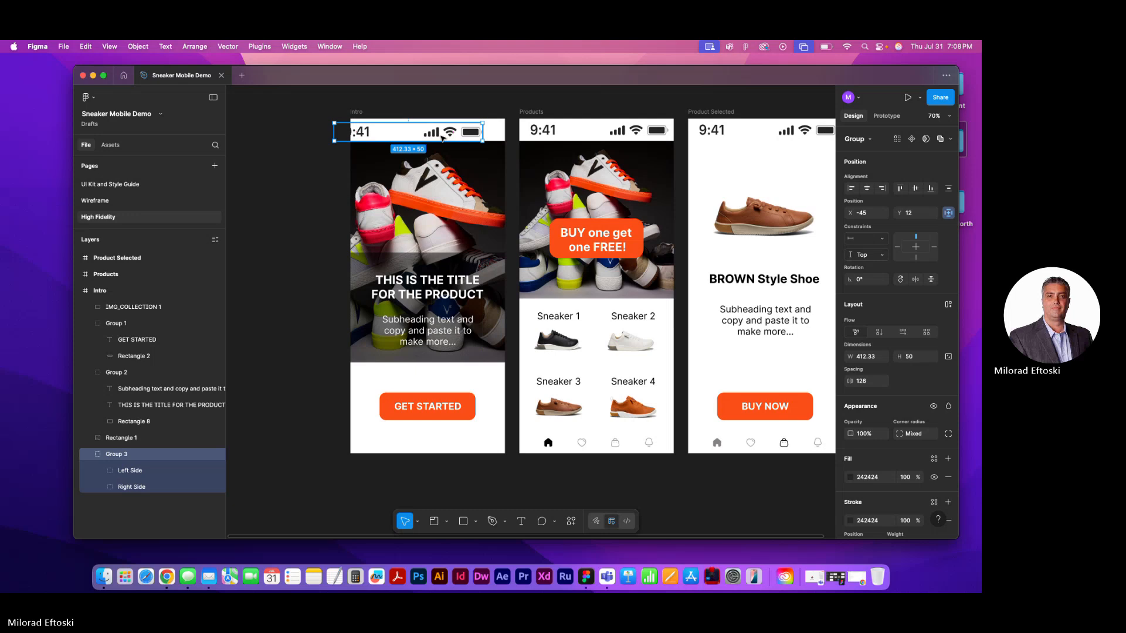
pyautogui.press('super+z')
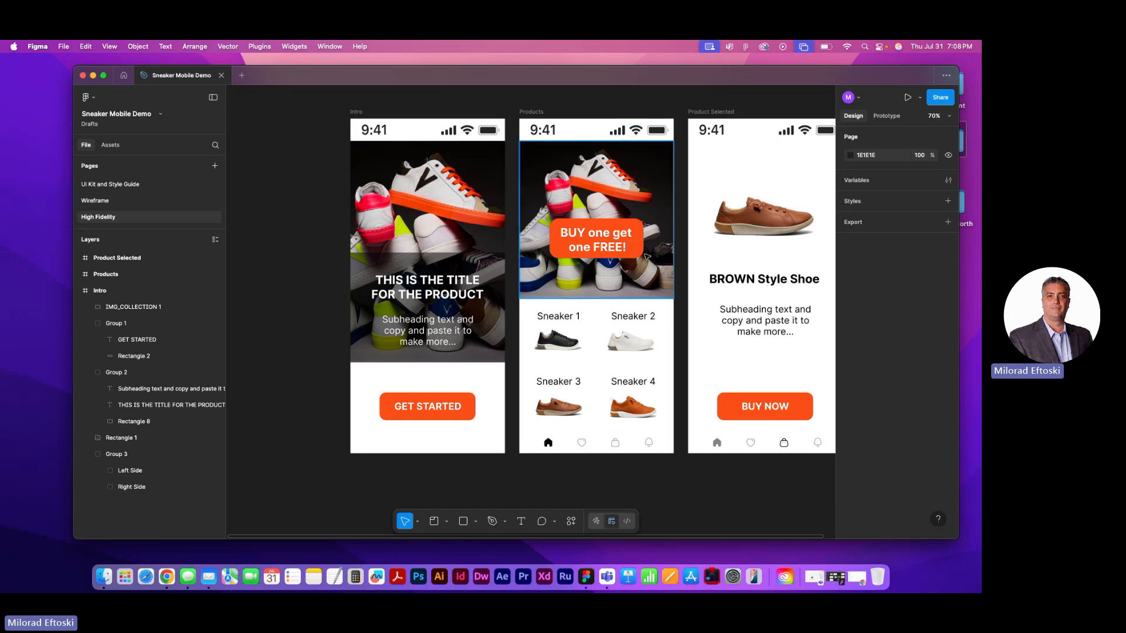
# Group the "BUY one get one FREE!" text with its orange rectangle on the Products frame
pyautogui.click(614, 257)
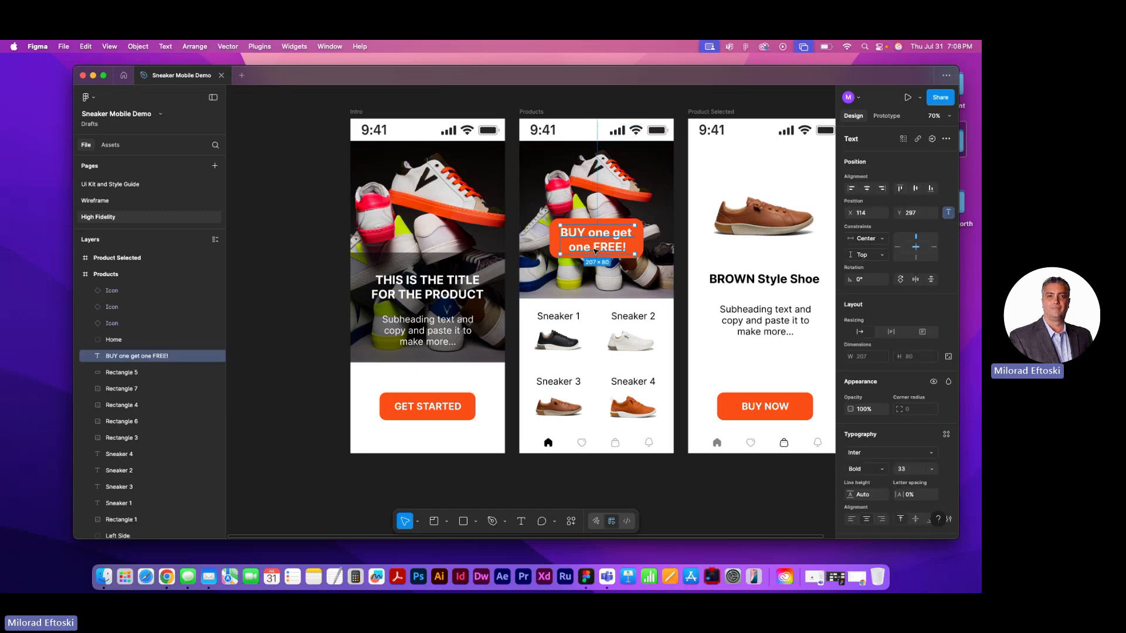
pyautogui.keyDown('shift'); pyautogui.click(604, 221); pyautogui.keyUp('shift')
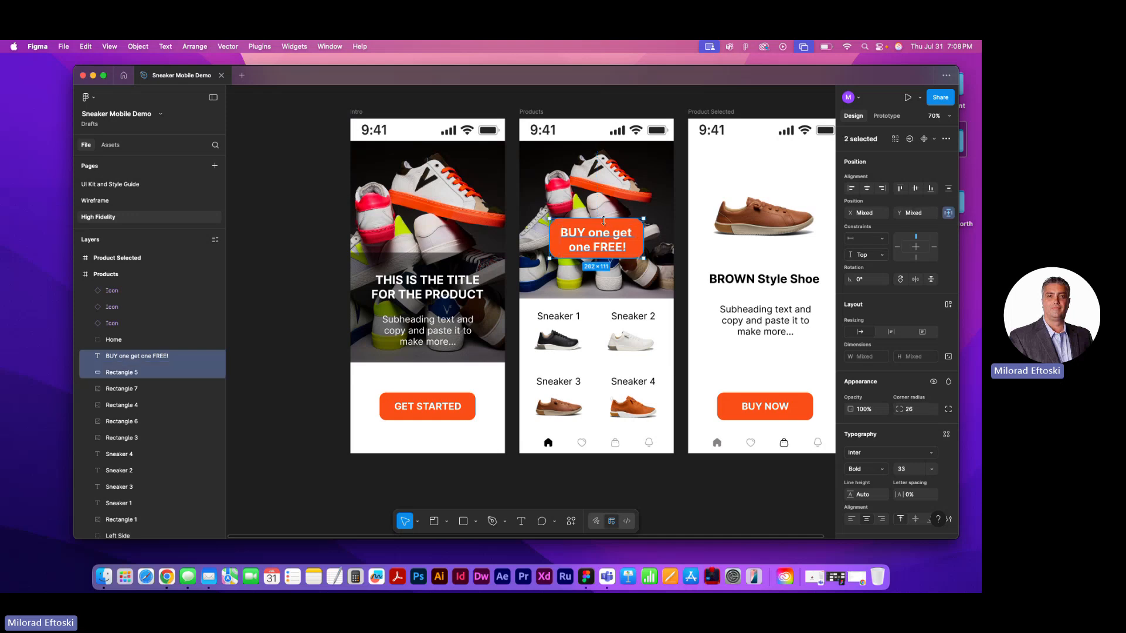
pyautogui.rightClick(614, 245)
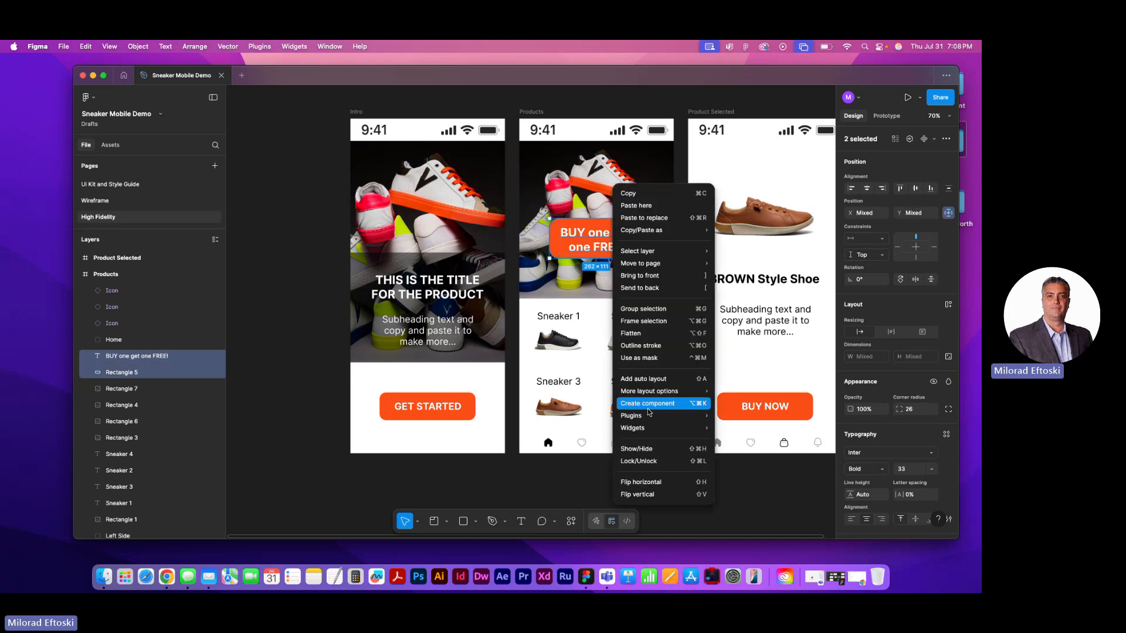
pyautogui.click(649, 312)
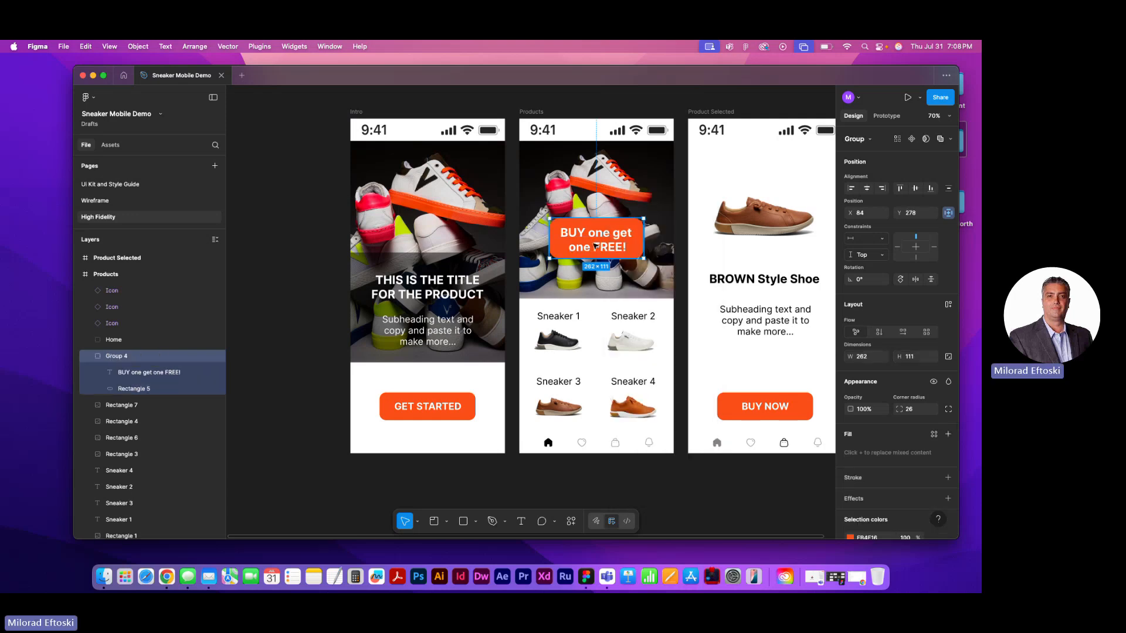
pyautogui.click(515, 335)
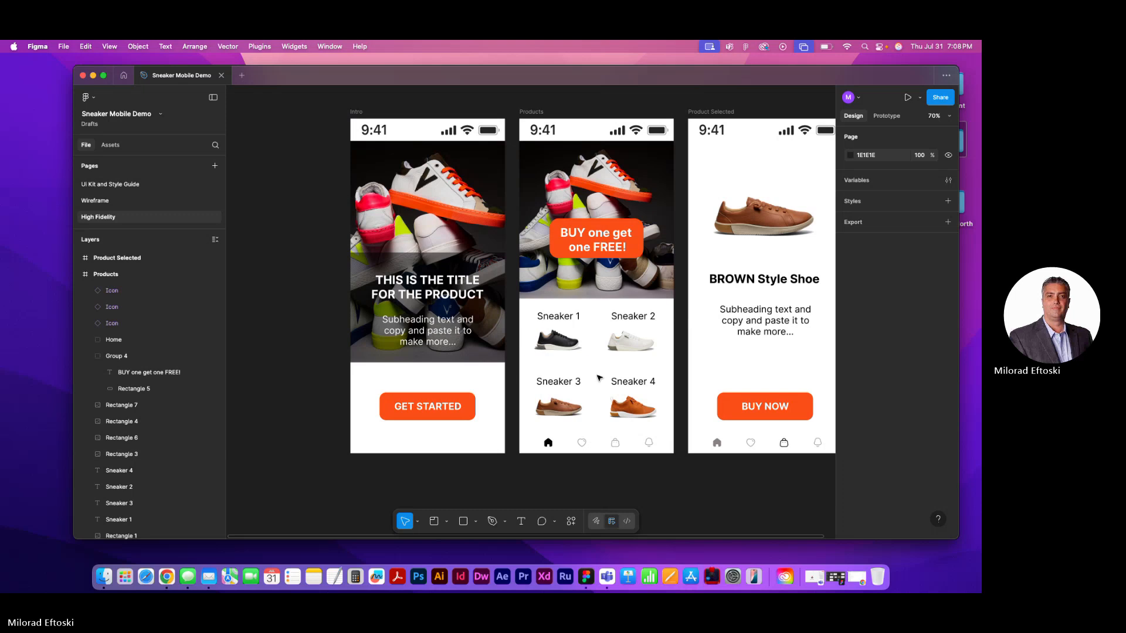
# Group the Sneaker 1 label with the black shoe image on the Products frame
pyautogui.scroll(5, 590, 376)
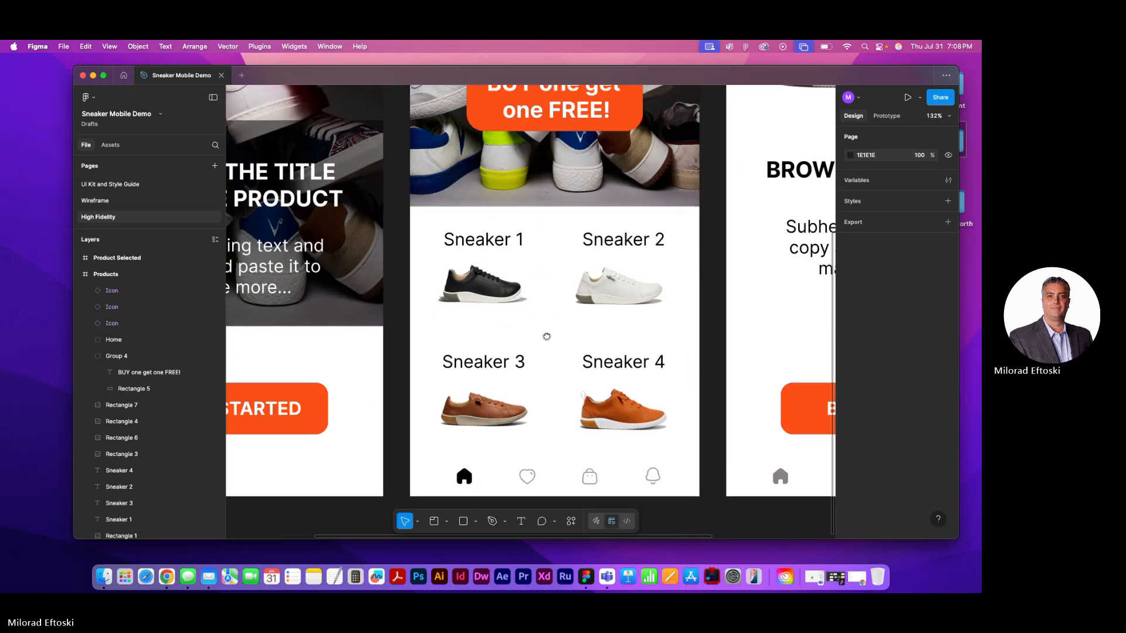
pyautogui.hscroll(2, 590, 376)
pyautogui.scroll(-1, 590, 376)
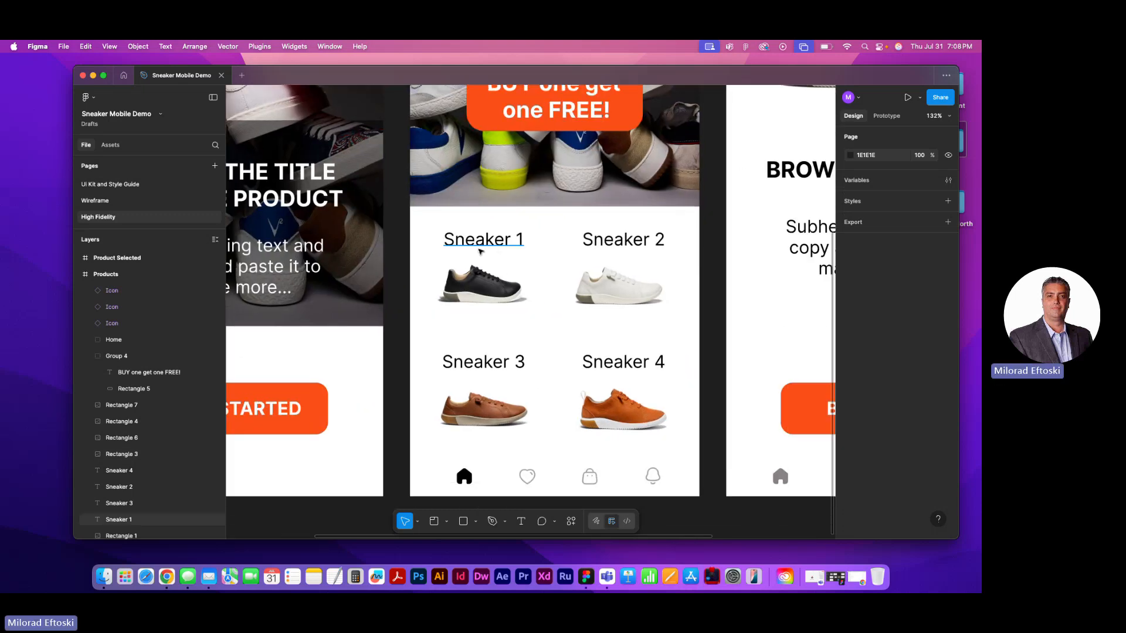
pyautogui.click(482, 251)
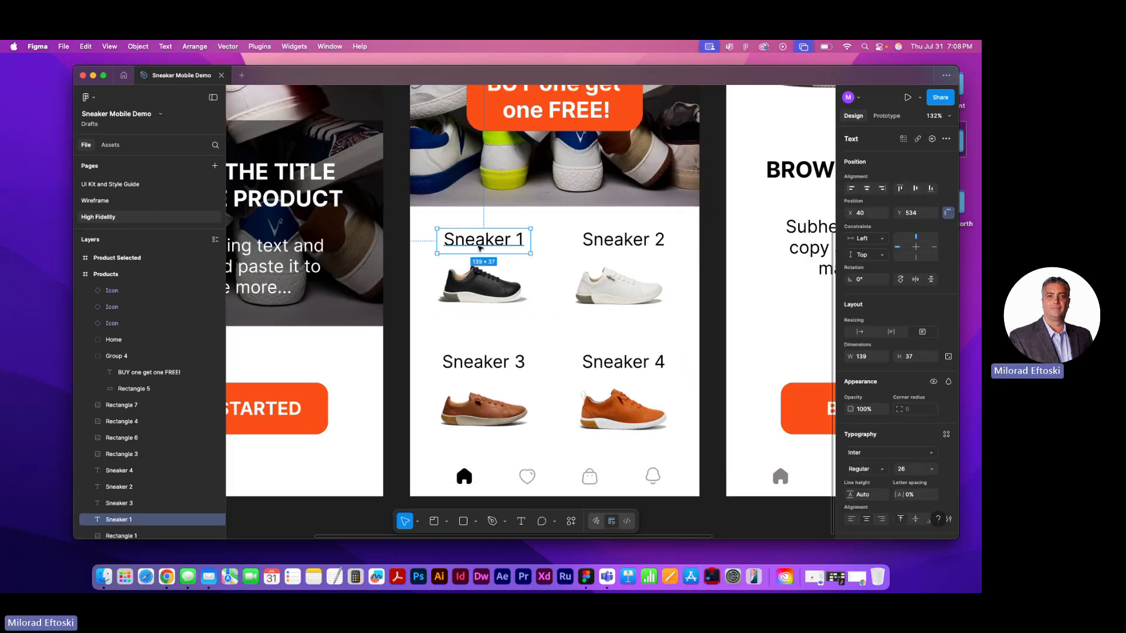
pyautogui.keyDown('shift'); pyautogui.click(482, 285); pyautogui.keyUp('shift')
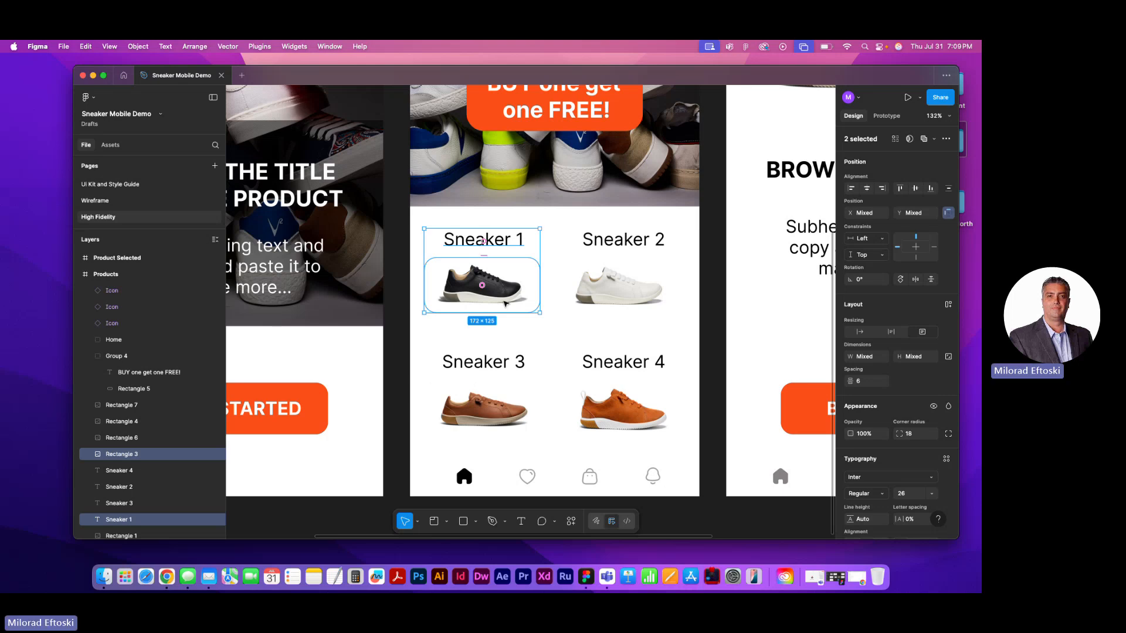
pyautogui.press('super+g')
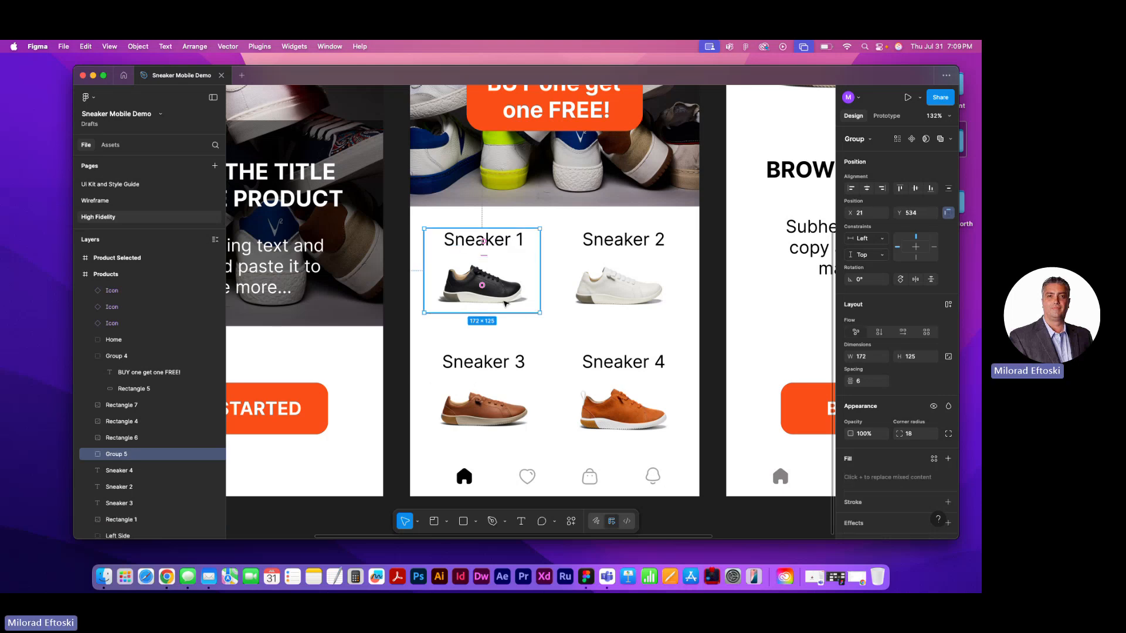
# Group the Sneaker 2 label with the white shoe image on the Products frame
pyautogui.click(624, 240)
pyautogui.keyDown('shift'); pyautogui.click(614, 286); pyautogui.keyUp('shift')
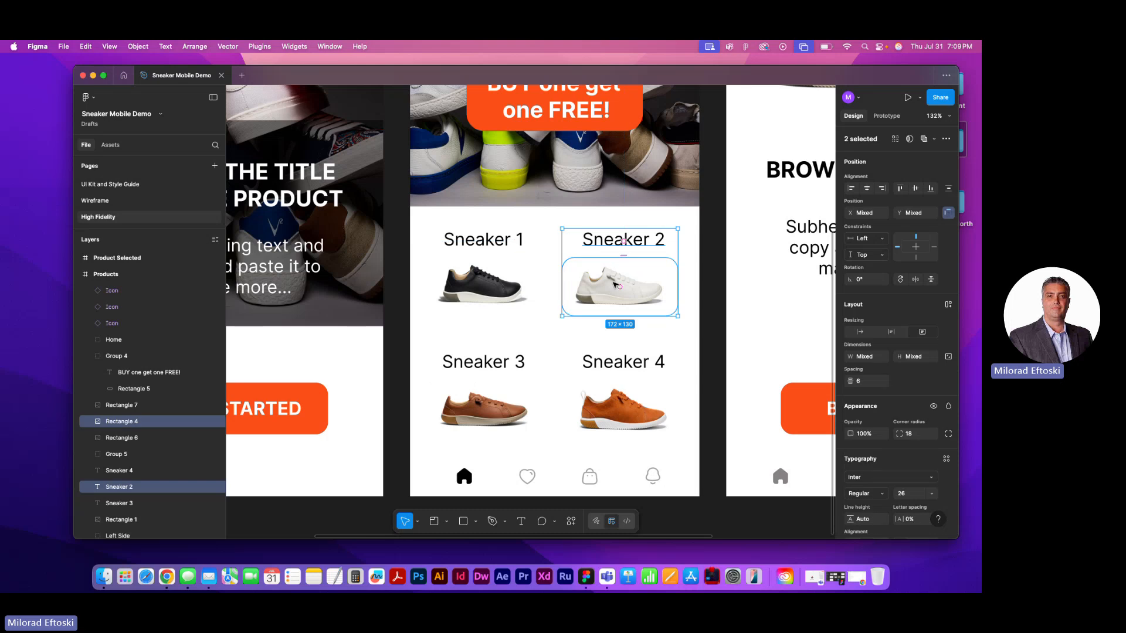
pyautogui.press('super+g')
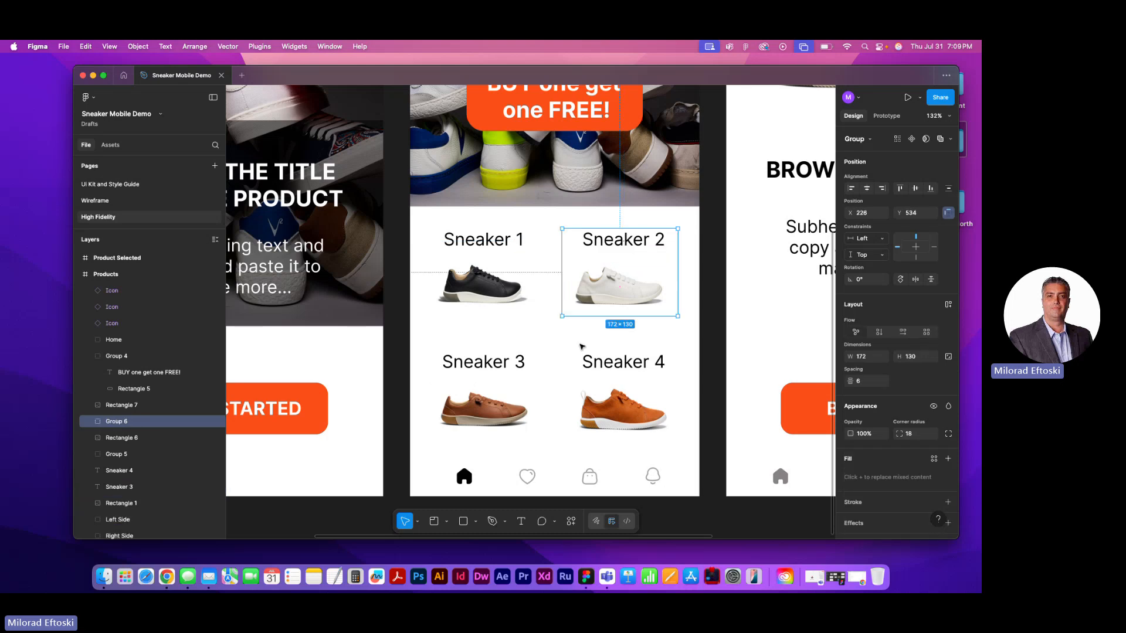
# Group the Sneaker 3 label with the brown shoe image on the Products frame, undoing the mistaken framing of both
pyautogui.scroll(-1, 528, 351)
pyautogui.click(504, 336)
pyautogui.keyDown('shift'); pyautogui.click(491, 386); pyautogui.keyUp('shift')
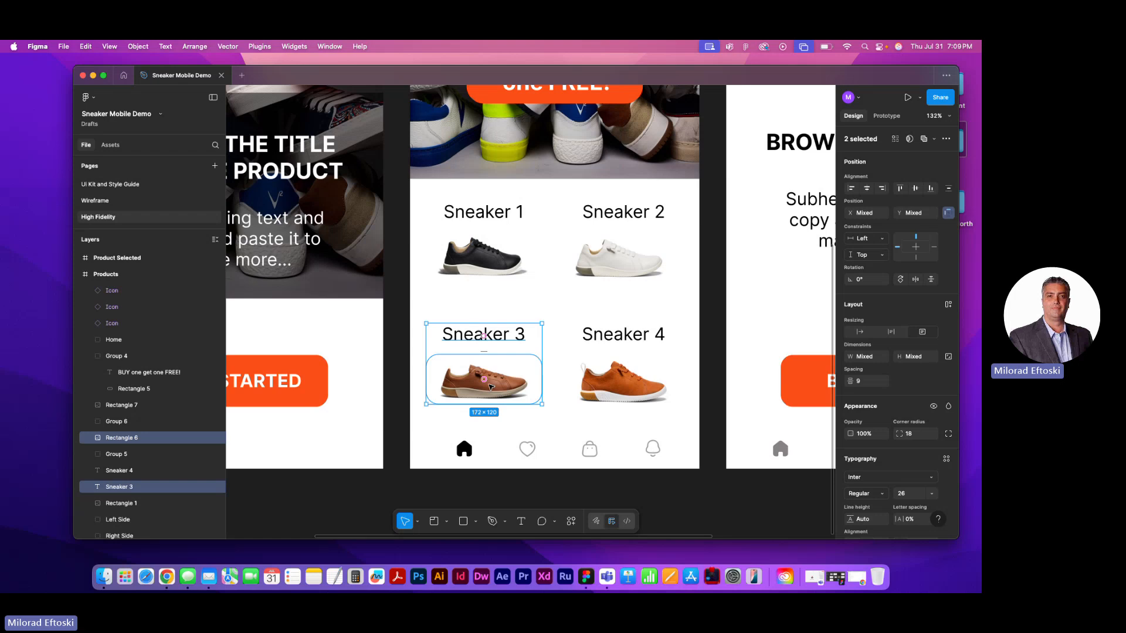
pyautogui.rightClick(497, 393)
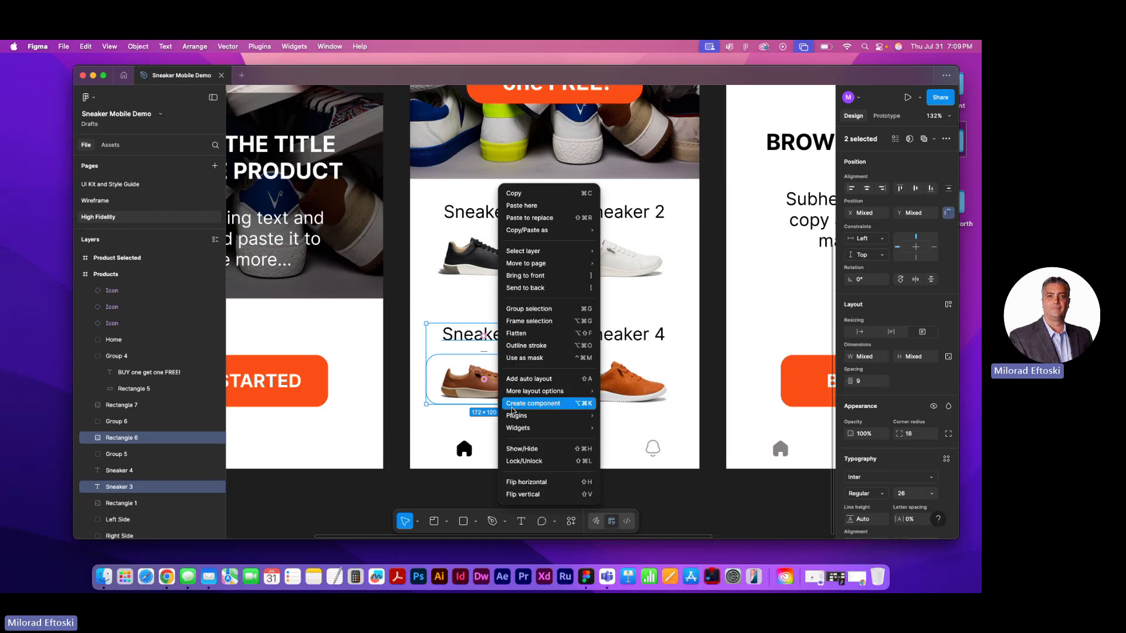
pyautogui.click(543, 324)
pyautogui.press('super+z')
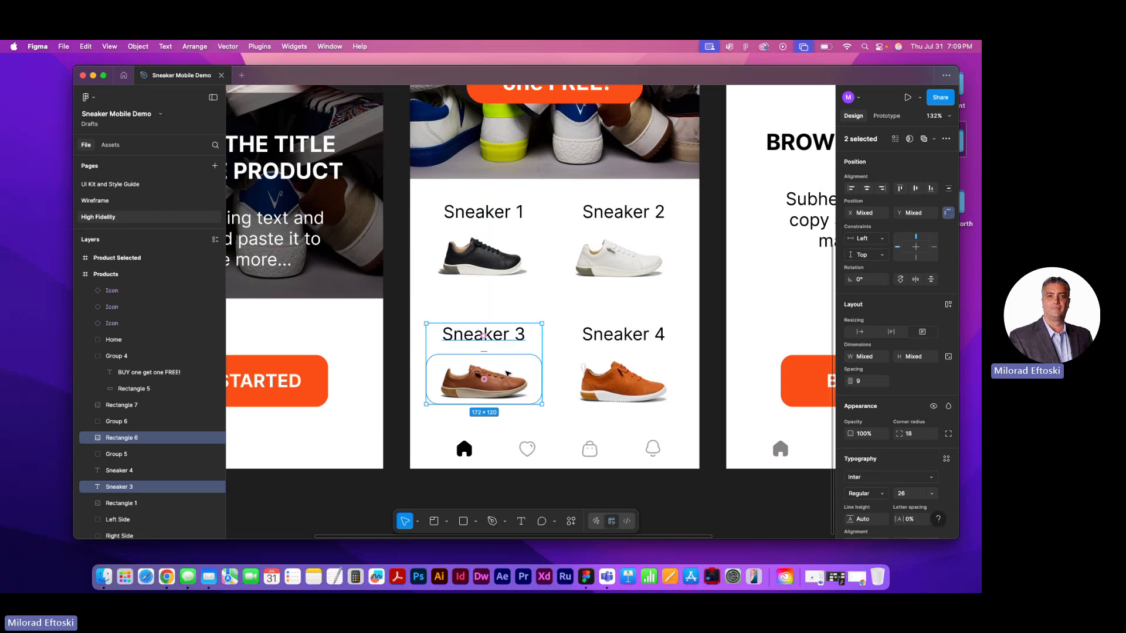
pyautogui.rightClick(512, 392)
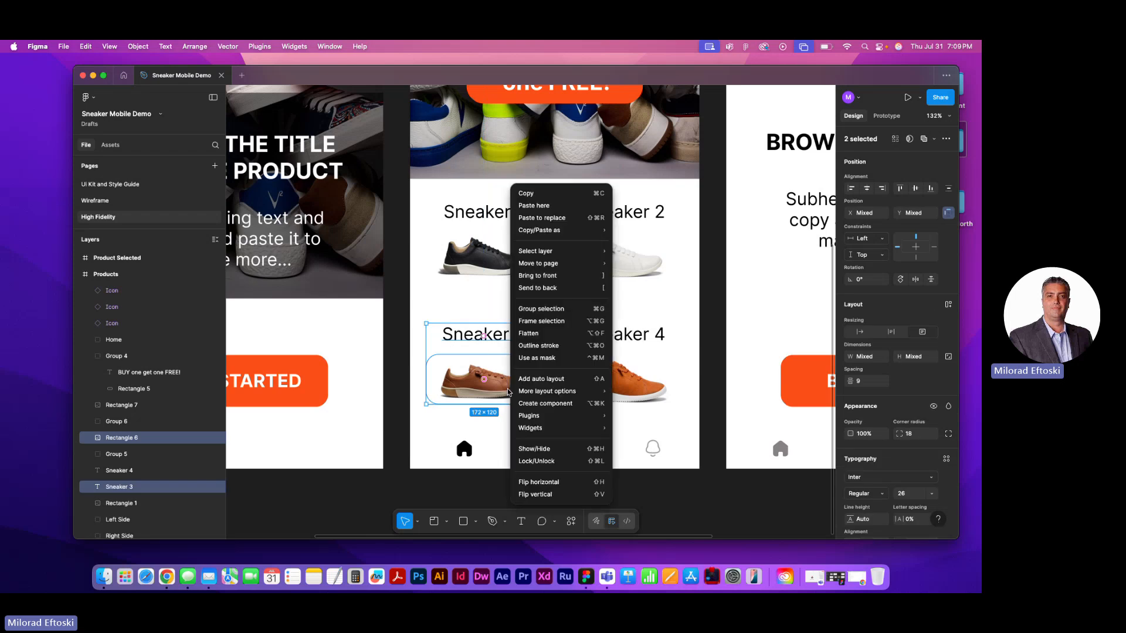
pyautogui.click(561, 307)
# Group the Sneaker 4 label with the orange shoe image on the Products frame and clear the selection
pyautogui.click(628, 338)
pyautogui.keyDown('shift'); pyautogui.click(634, 360); pyautogui.keyUp('shift')
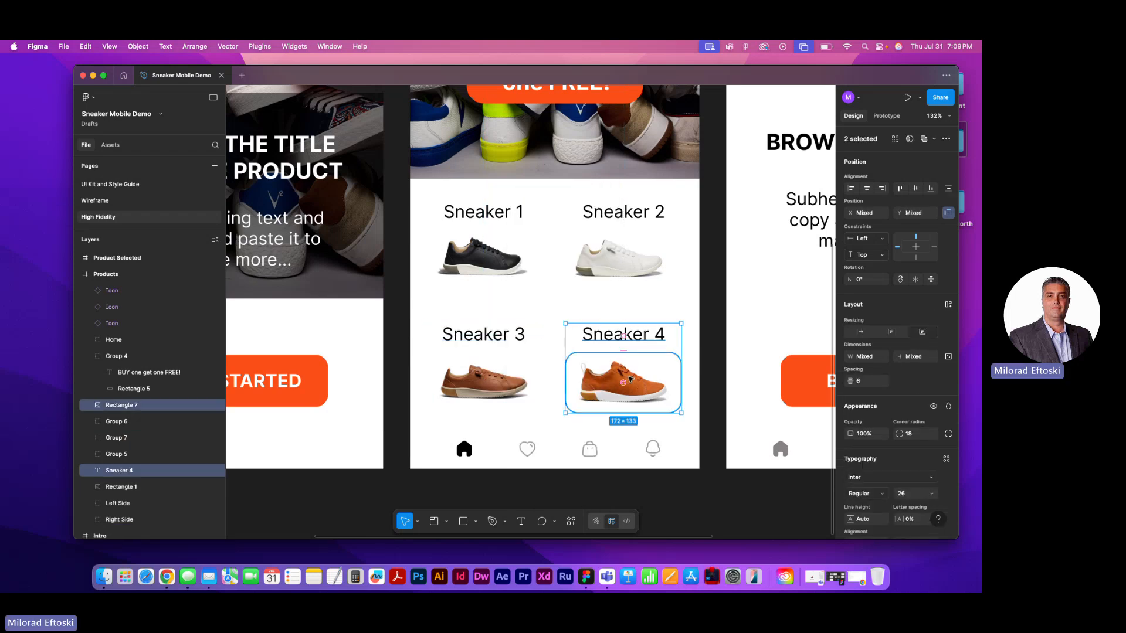
pyautogui.rightClick(622, 384)
pyautogui.click(667, 306)
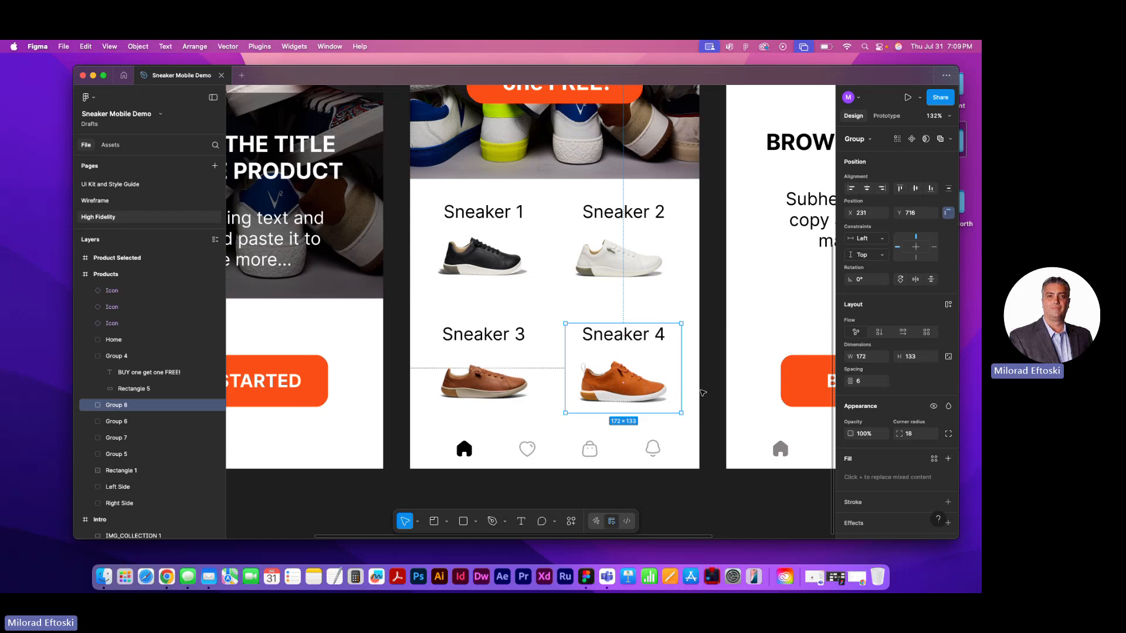
pyautogui.click(625, 306)
# Try moving each of the four sneaker groups on the Products frame and undo every move
pyautogui.moveTo(484, 257); pyautogui.dragTo(493, 271)
pyautogui.moveTo(604, 271); pyautogui.dragTo(630, 283)
pyautogui.press('super+z')
pyautogui.press('super+z')
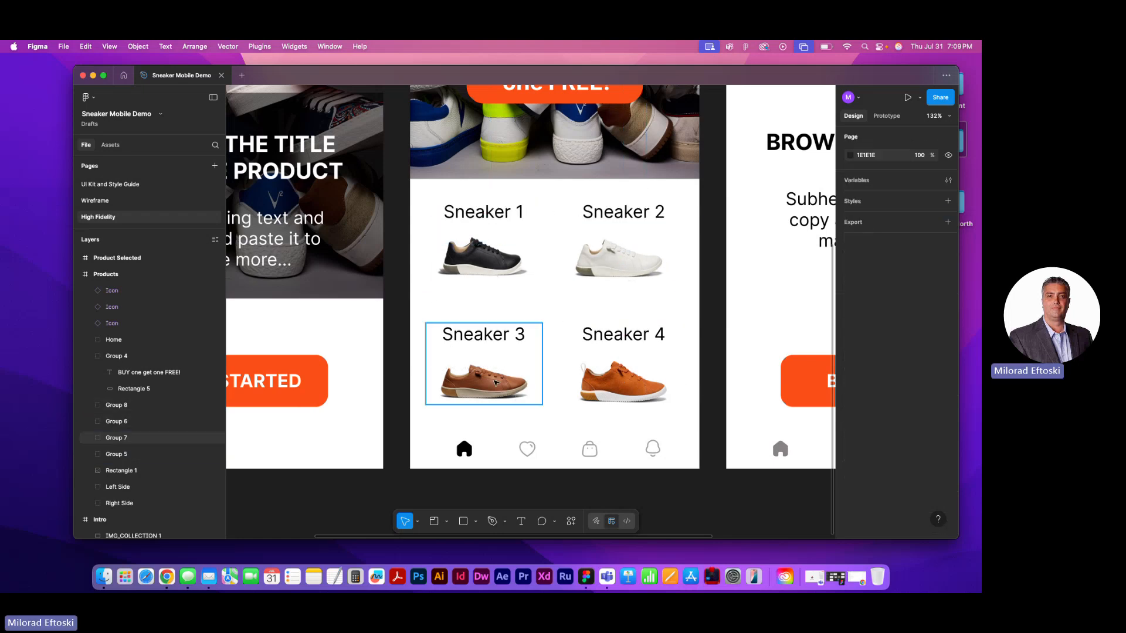
pyautogui.moveTo(491, 373); pyautogui.dragTo(489, 400)
pyautogui.press('super+z')
pyautogui.moveTo(626, 383); pyautogui.dragTo(627, 400)
pyautogui.press('super+z')
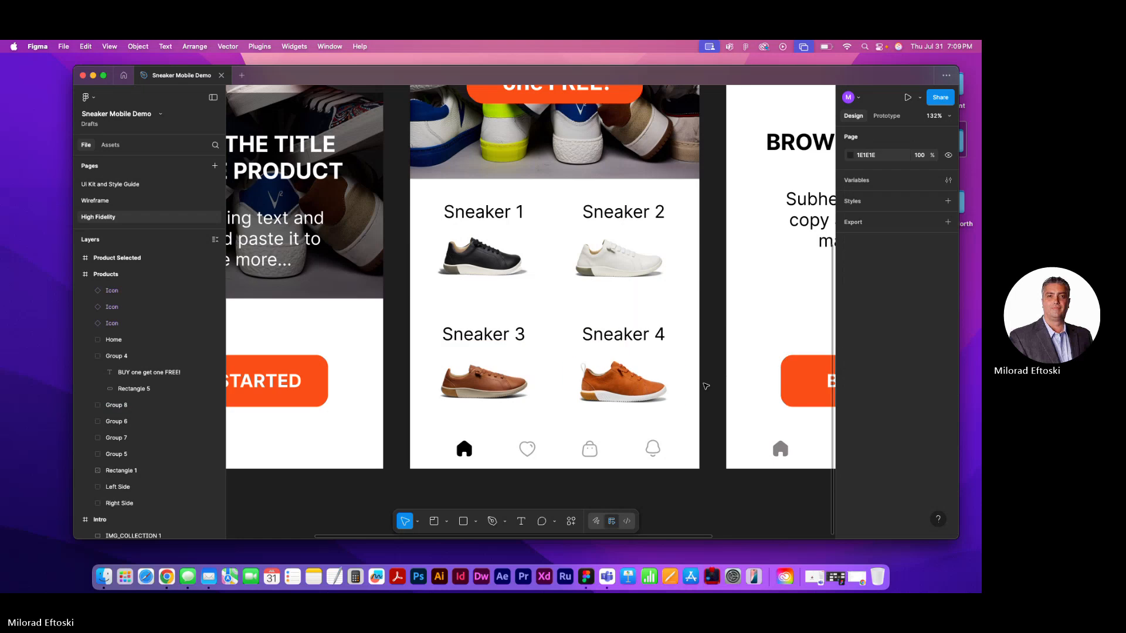
pyautogui.click(590, 450)
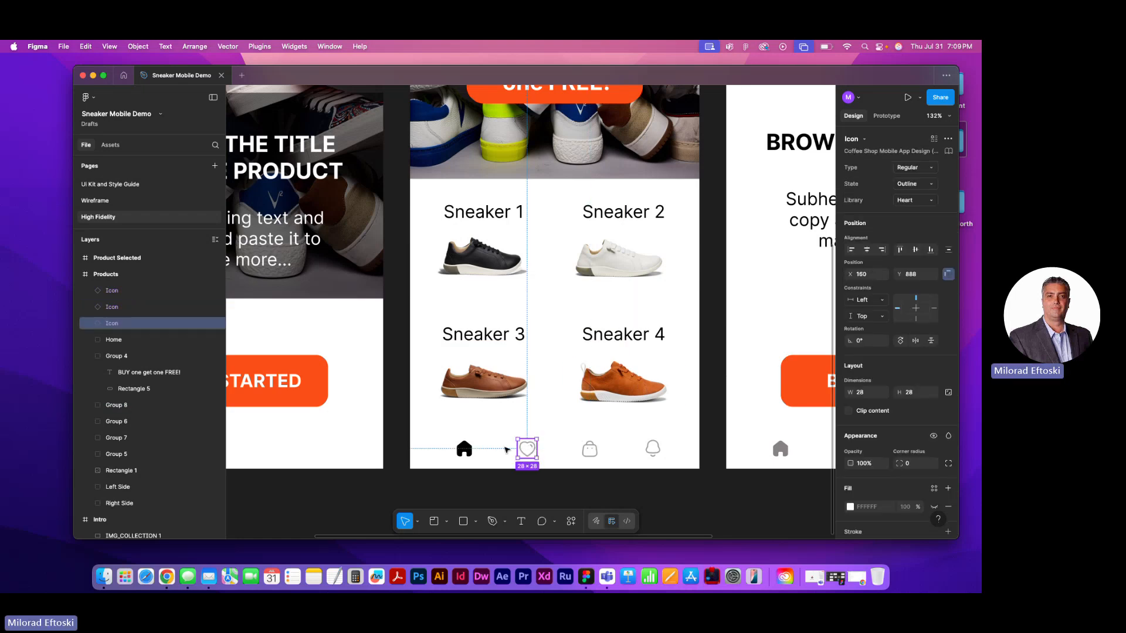
pyautogui.click(464, 449)
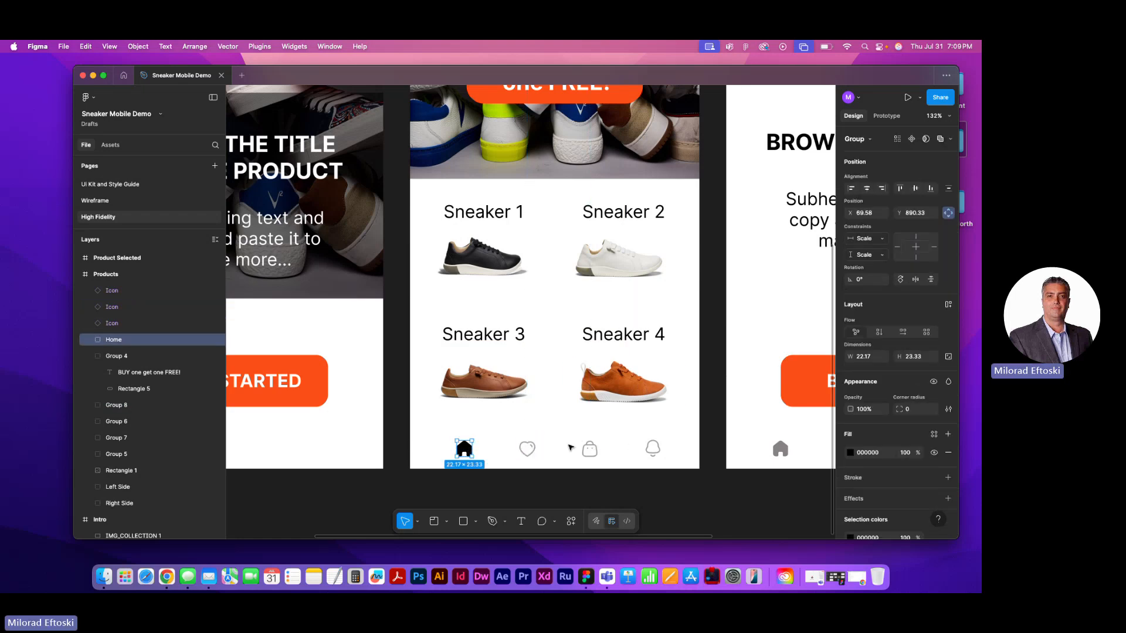
pyautogui.click(656, 502)
pyautogui.press('super+minus')
pyautogui.press('super+minus')
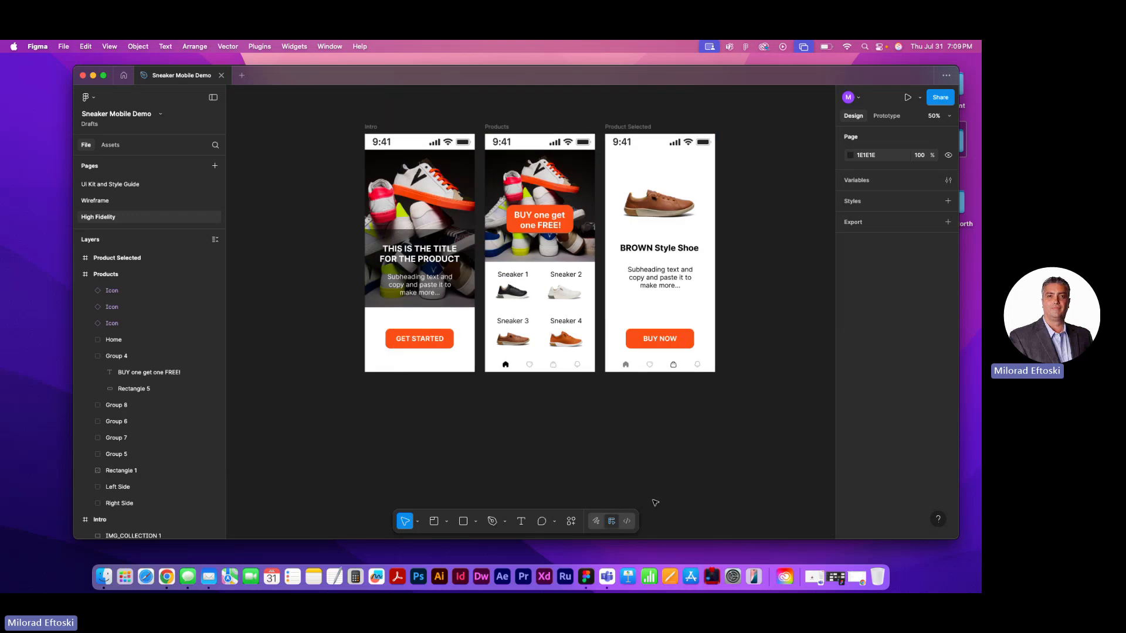
# Group the BUY NOW label with its orange button rectangle on the Product Selected frame
pyautogui.click(676, 341)
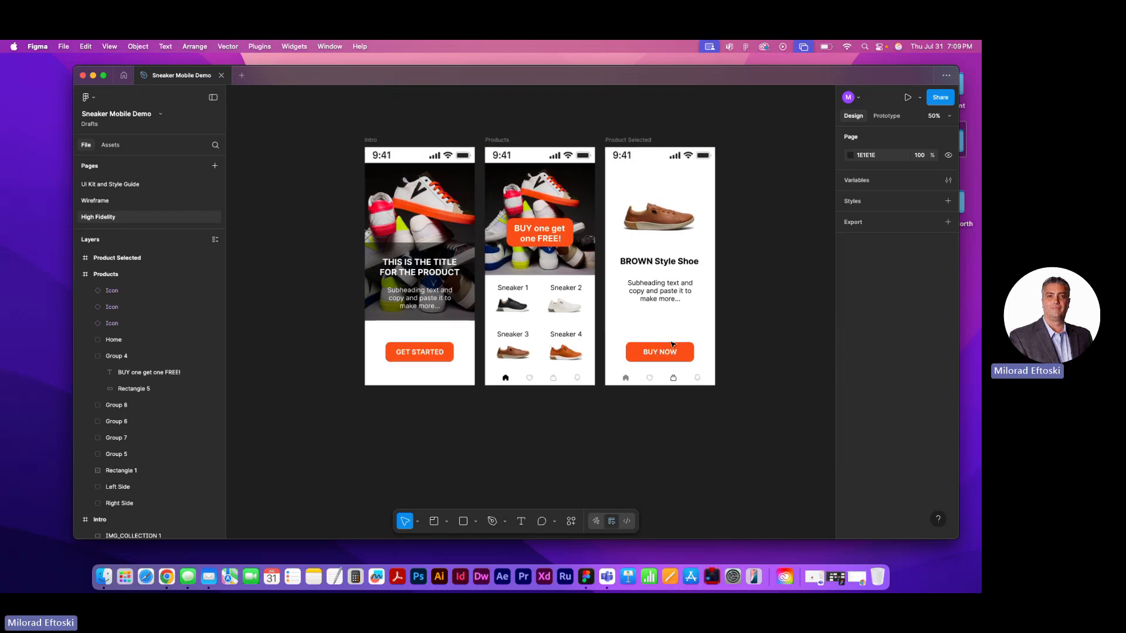
pyautogui.scroll(5, 666, 295)
pyautogui.keyDown('shift'); pyautogui.click(577, 411); pyautogui.keyUp('shift')
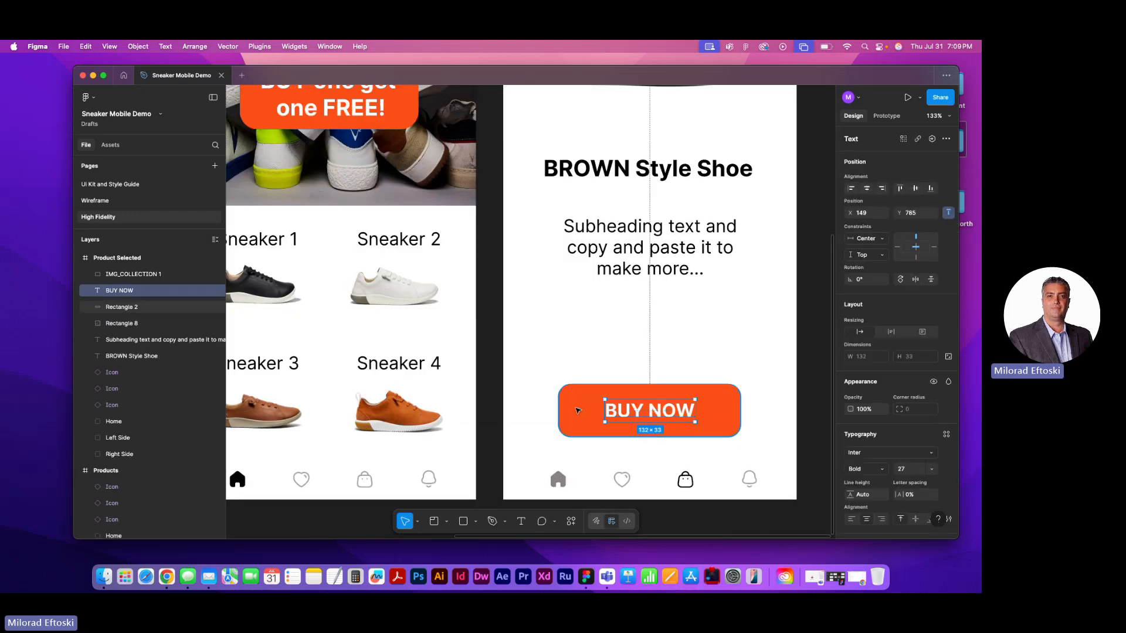
pyautogui.press('super+g')
pyautogui.moveTo(624, 410)
pyautogui.mouseDown()
pyautogui.moveTo(641, 395)
pyautogui.moveTo(624, 413)
pyautogui.mouseUp()
# Group the 9:41 time with the signal, Wi-Fi and battery icons on the Product Selected frame
pyautogui.scroll(3, 634, 294)
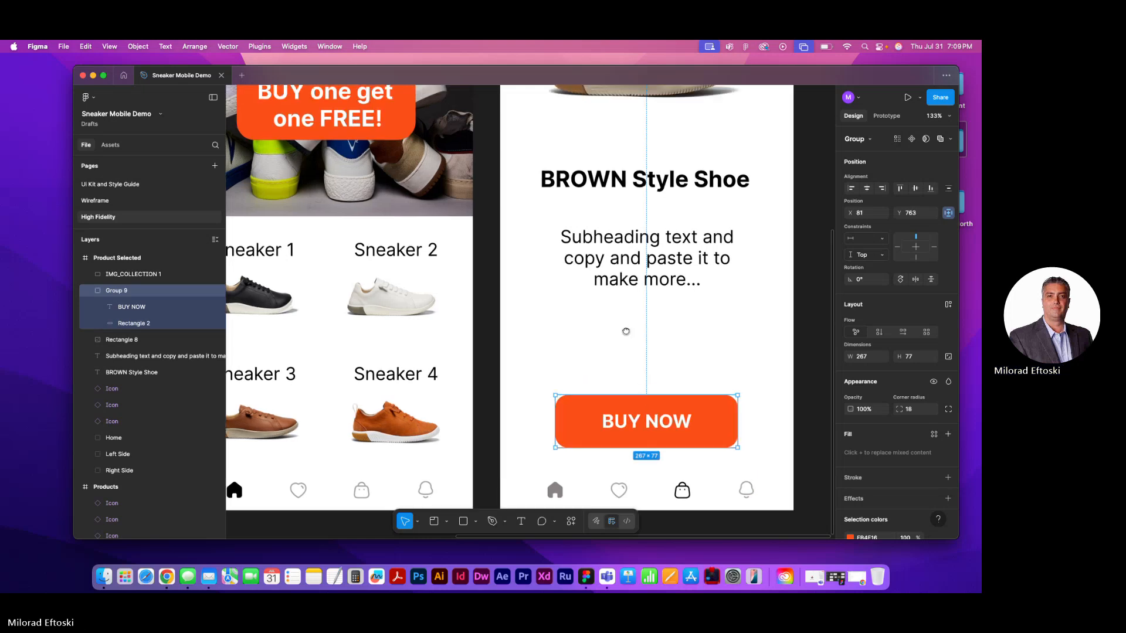
pyautogui.scroll(5, 625, 227)
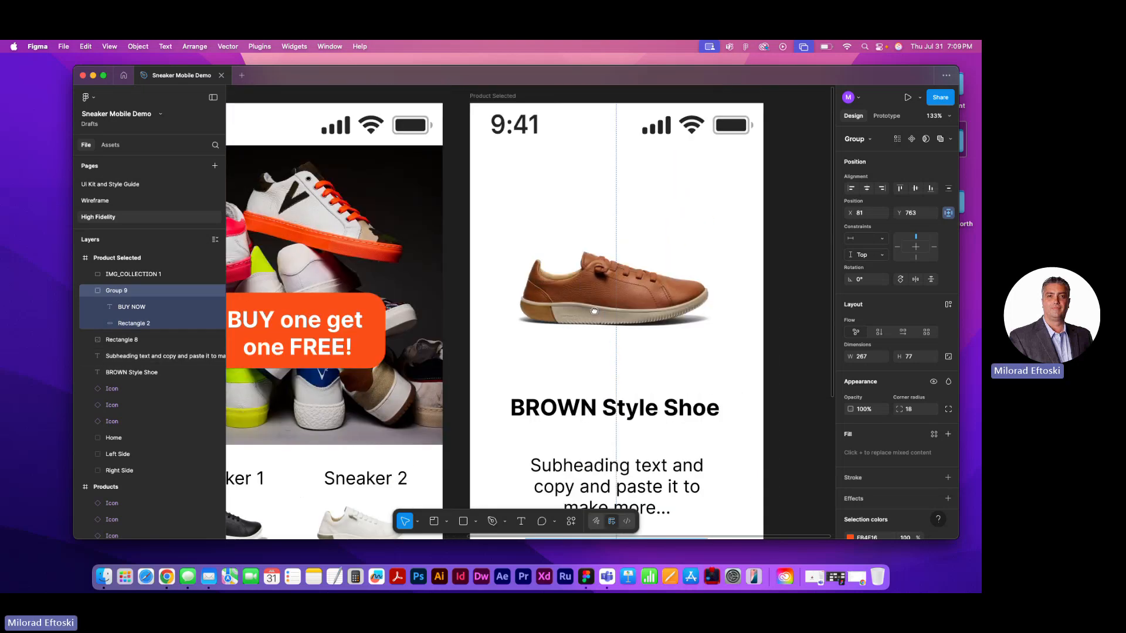
pyautogui.click(530, 159)
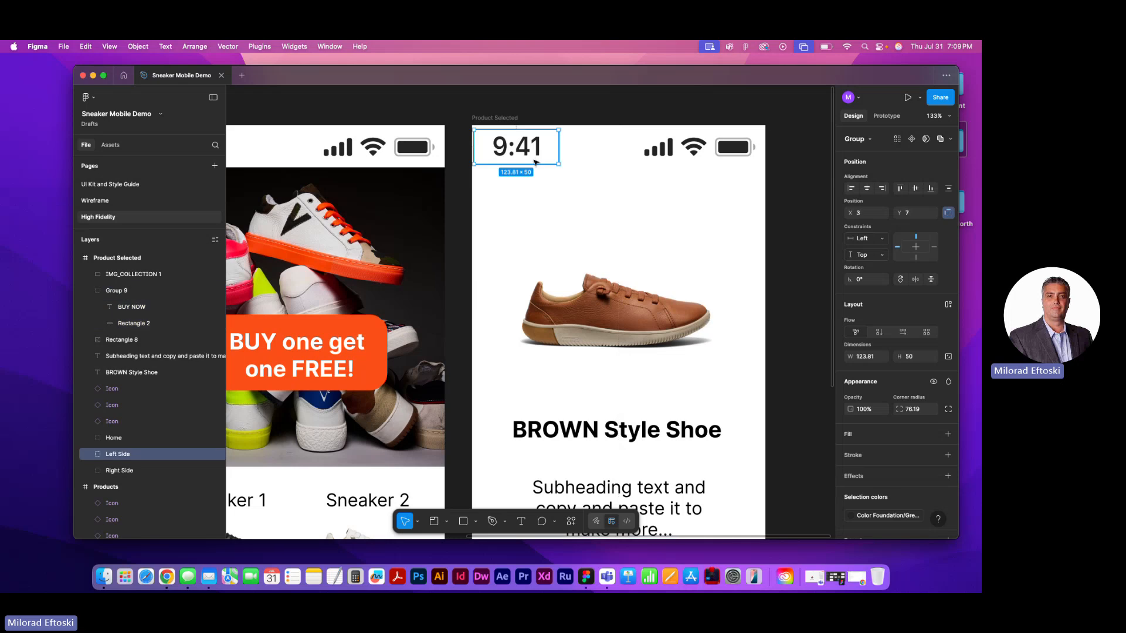
pyautogui.keyDown('shift'); pyautogui.click(661, 157); pyautogui.keyUp('shift')
pyautogui.press('super+g')
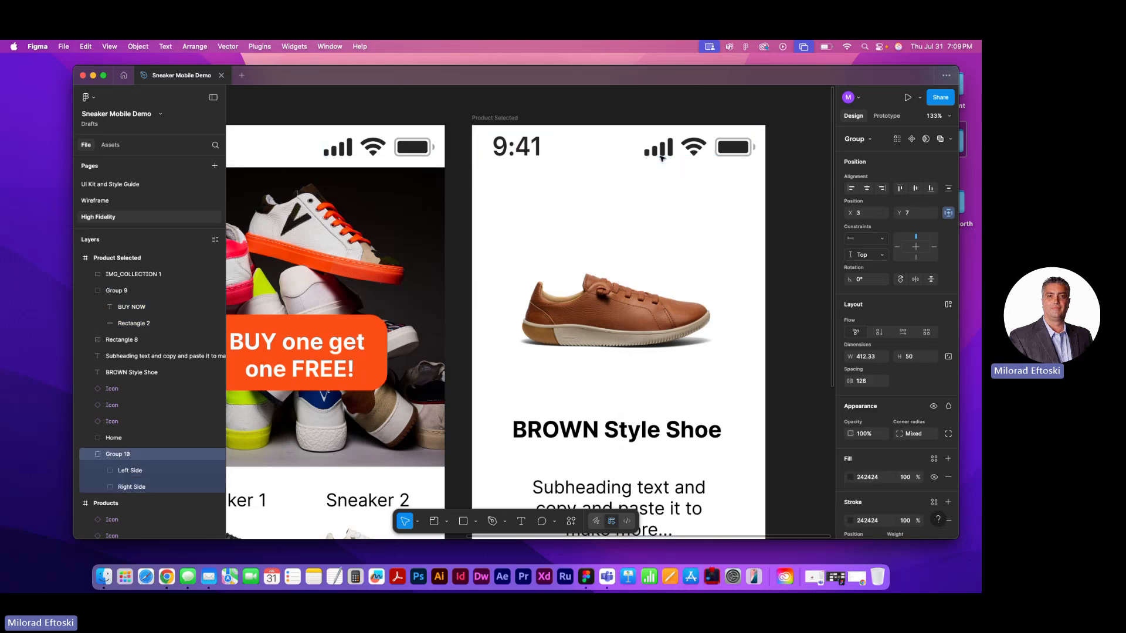
# Group the time with the status icons on the Products frame, and check the Intro frame's status bar group
pyautogui.hscroll(-5, 646, 158)
pyautogui.click(349, 137)
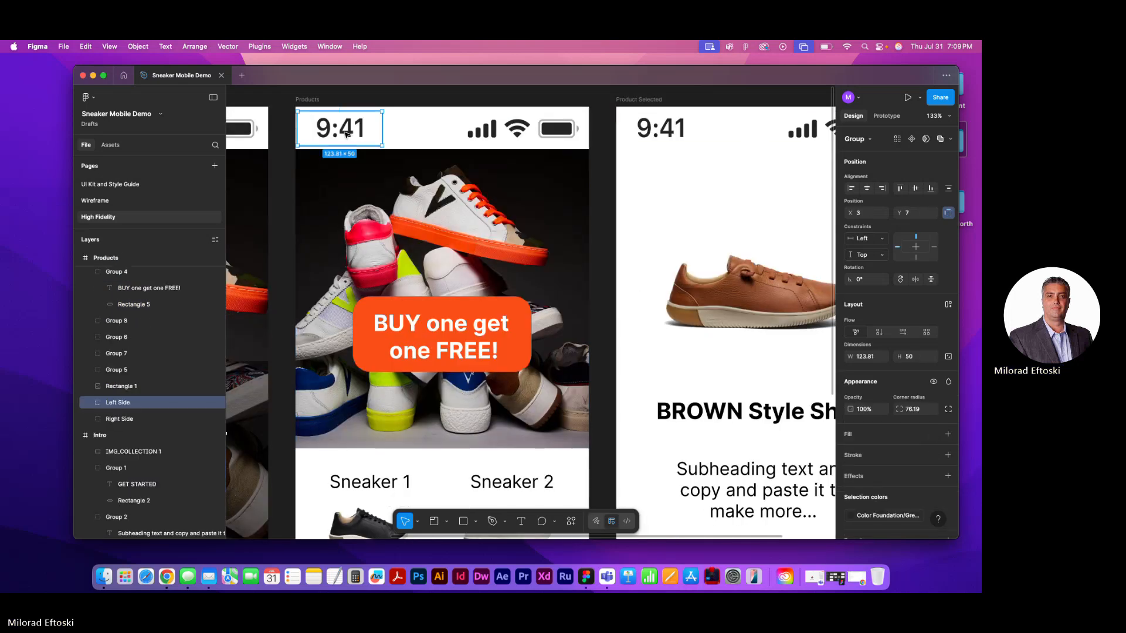
pyautogui.keyDown('shift'); pyautogui.click(481, 137); pyautogui.keyUp('shift')
pyautogui.press('super+g')
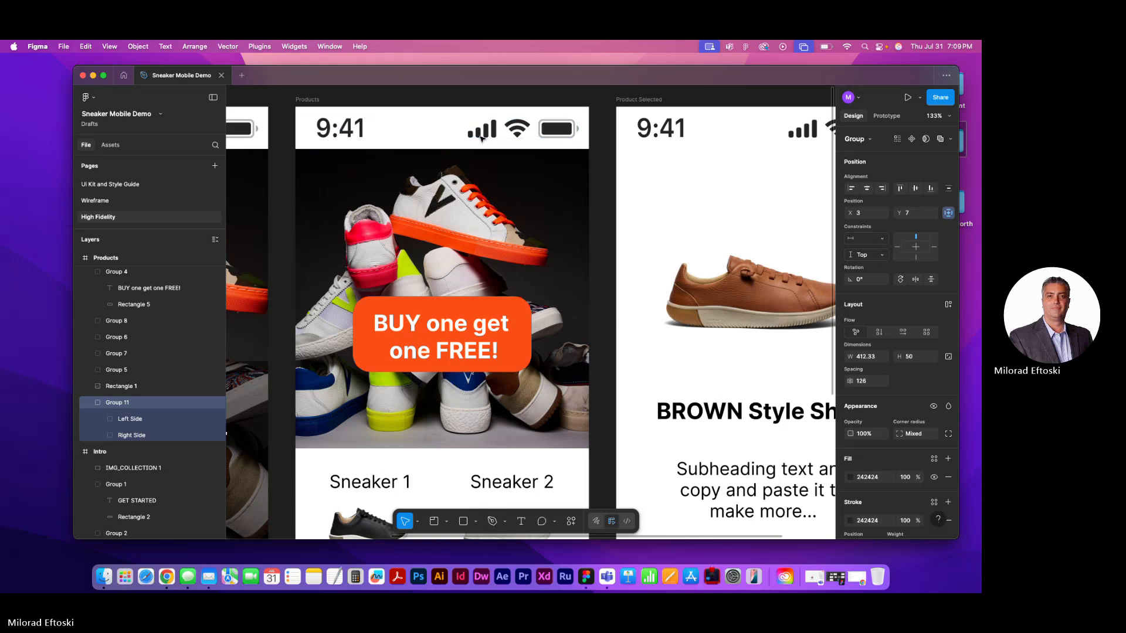
pyautogui.hscroll(-5, 480, 147)
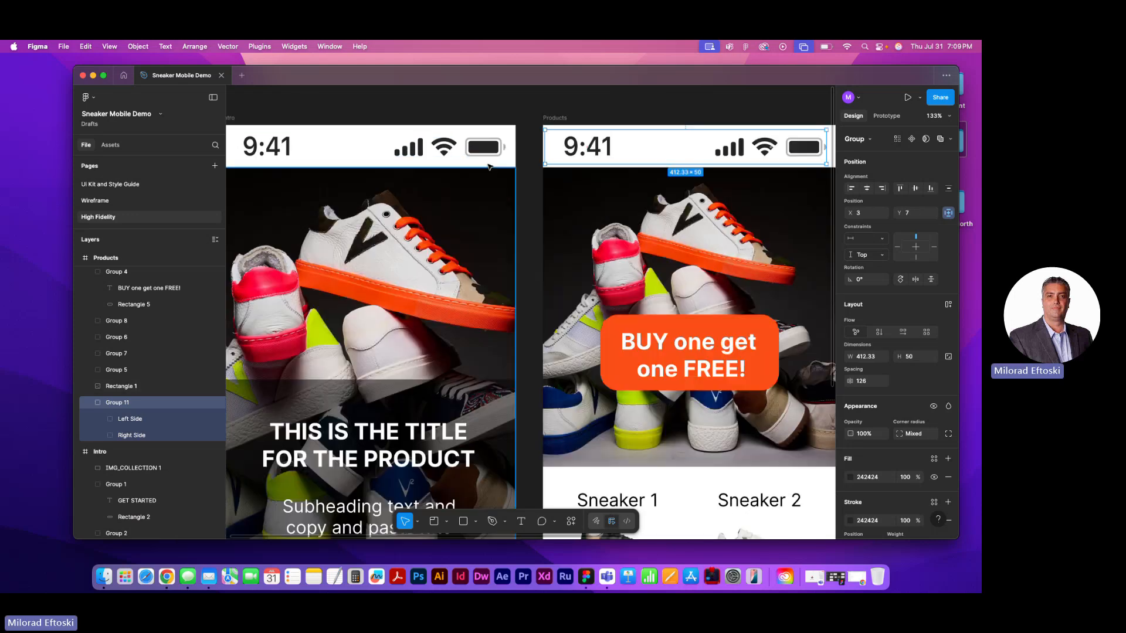
pyautogui.click(478, 154)
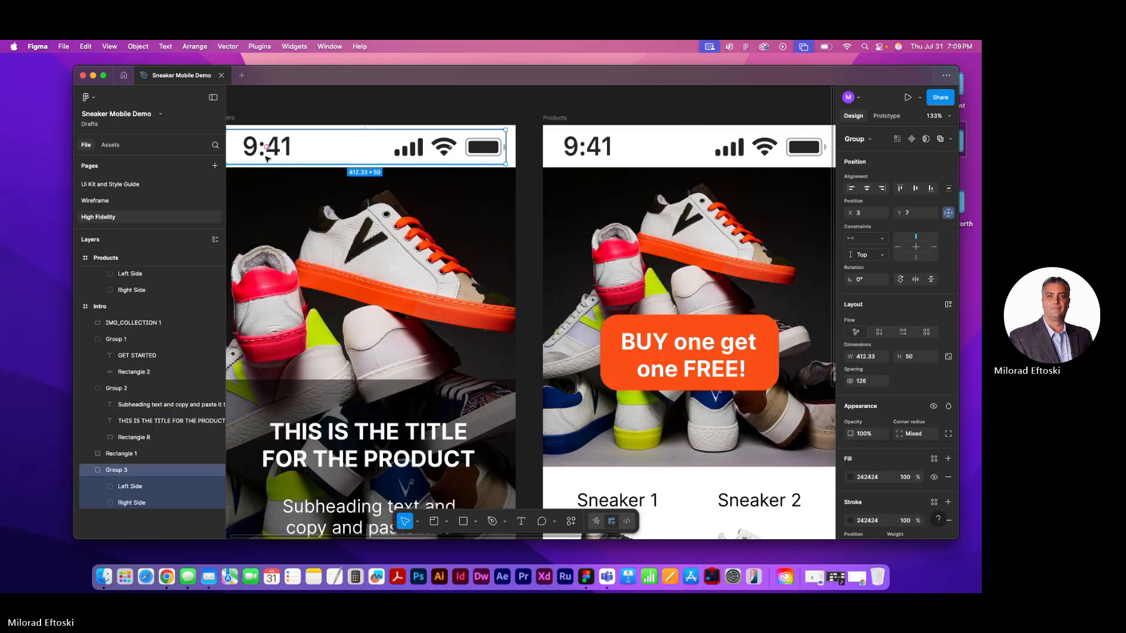
pyautogui.keyDown('ctrl'); pyautogui.scroll(-5, 323, 160); pyautogui.keyUp('ctrl')
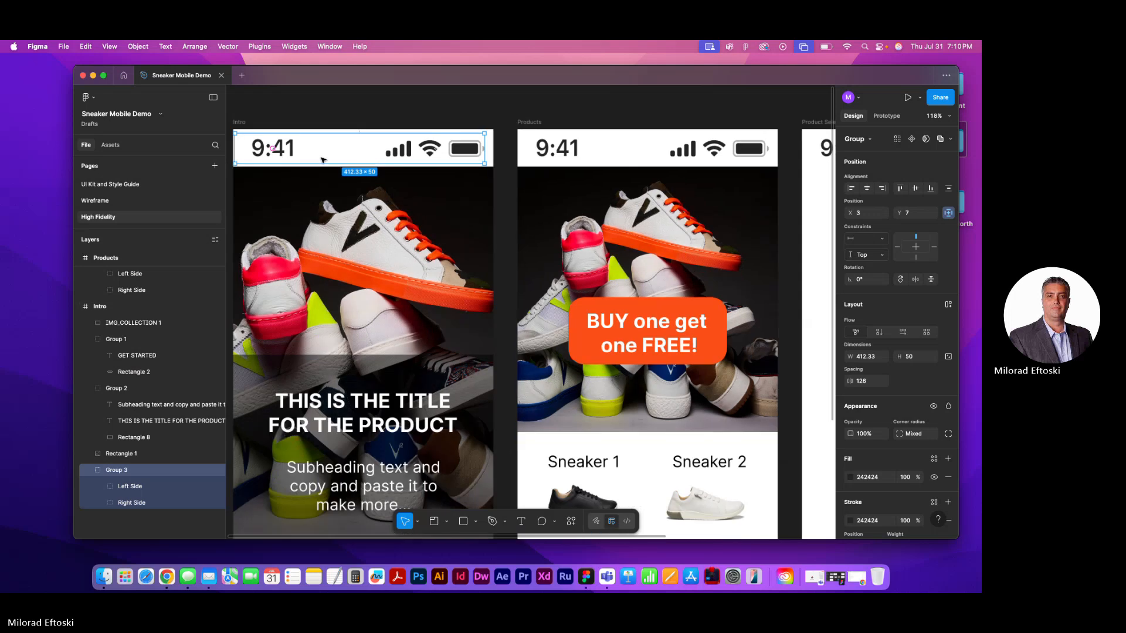
pyautogui.click(349, 123)
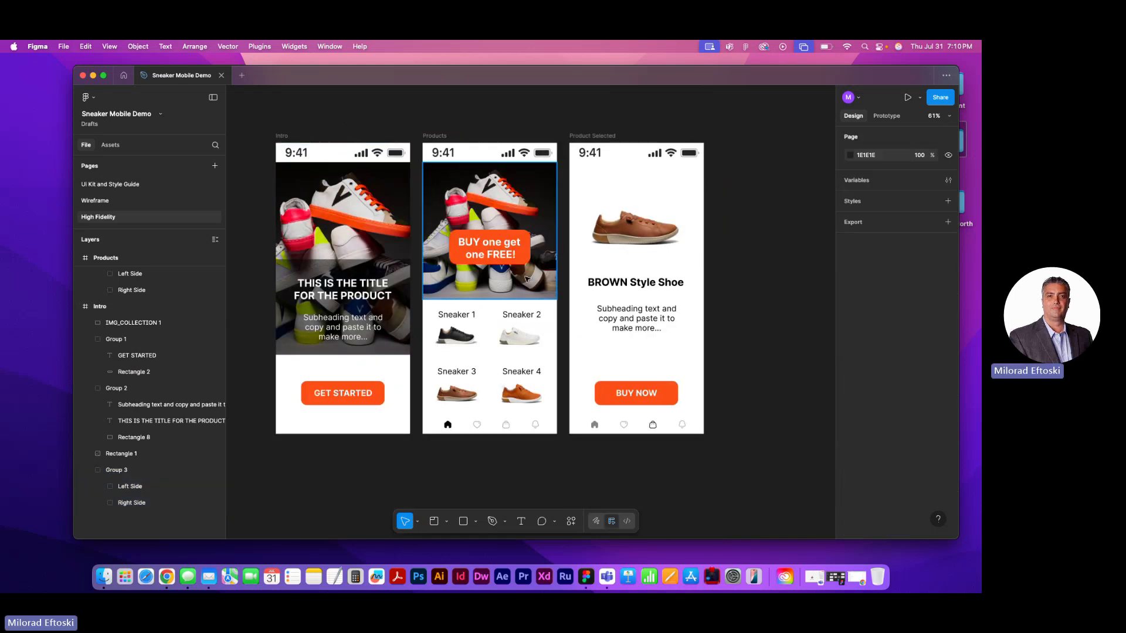
# Try moving the BUY one get one FREE! banner and the large brown shoe image, undoing the moves
pyautogui.moveTo(505, 263); pyautogui.dragTo(508, 237)
pyautogui.press('super+z')
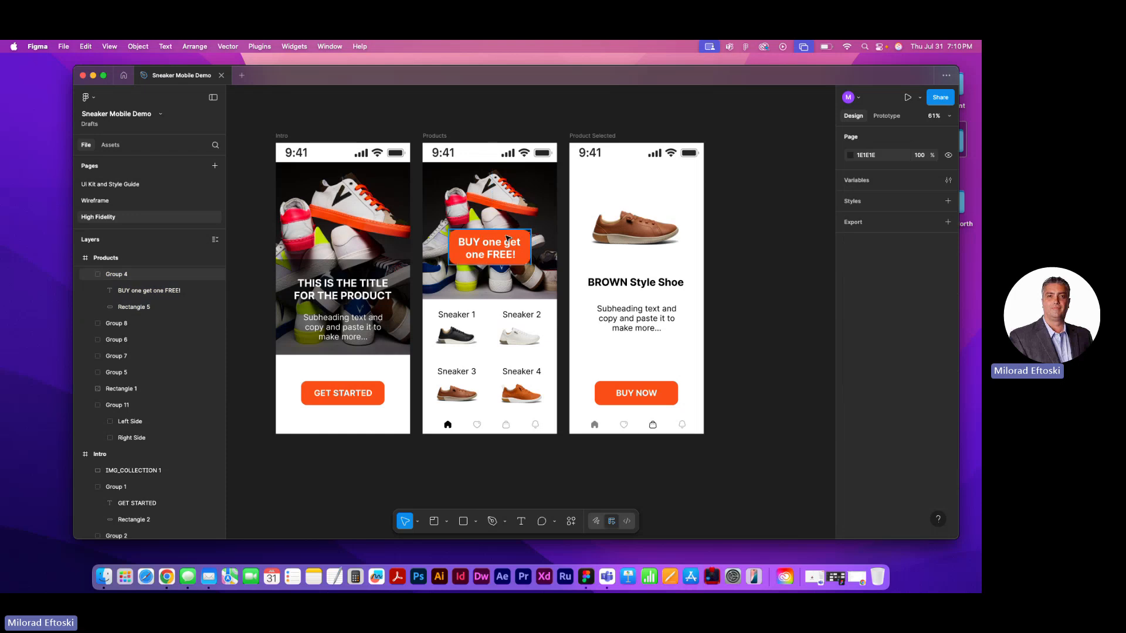
pyautogui.moveTo(634, 234); pyautogui.dragTo(648, 217)
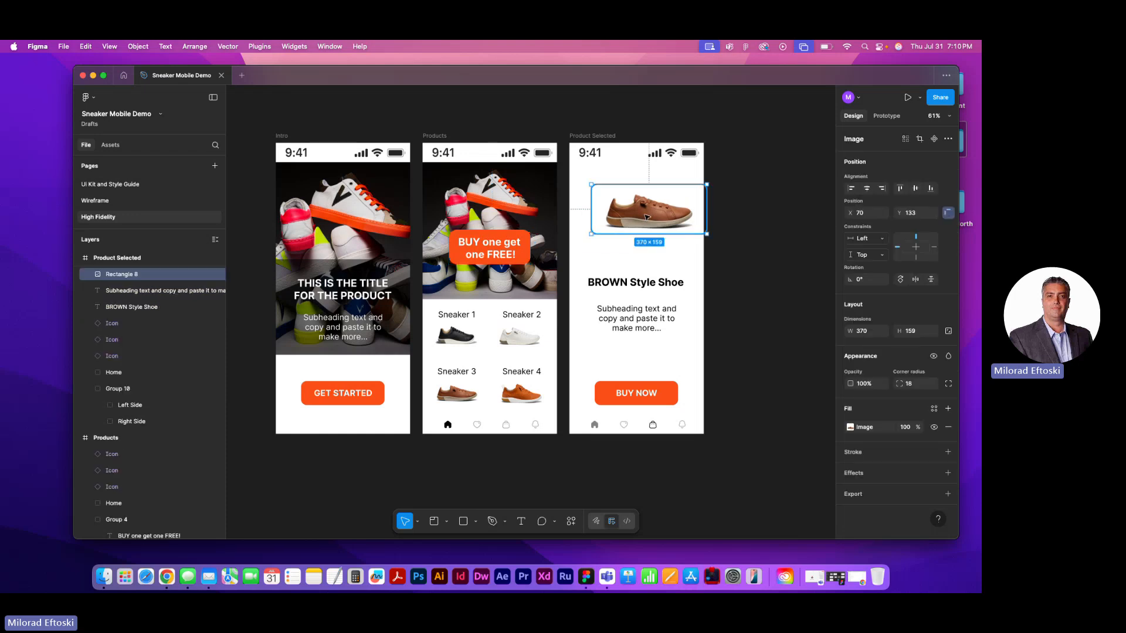
pyautogui.press('super+z')
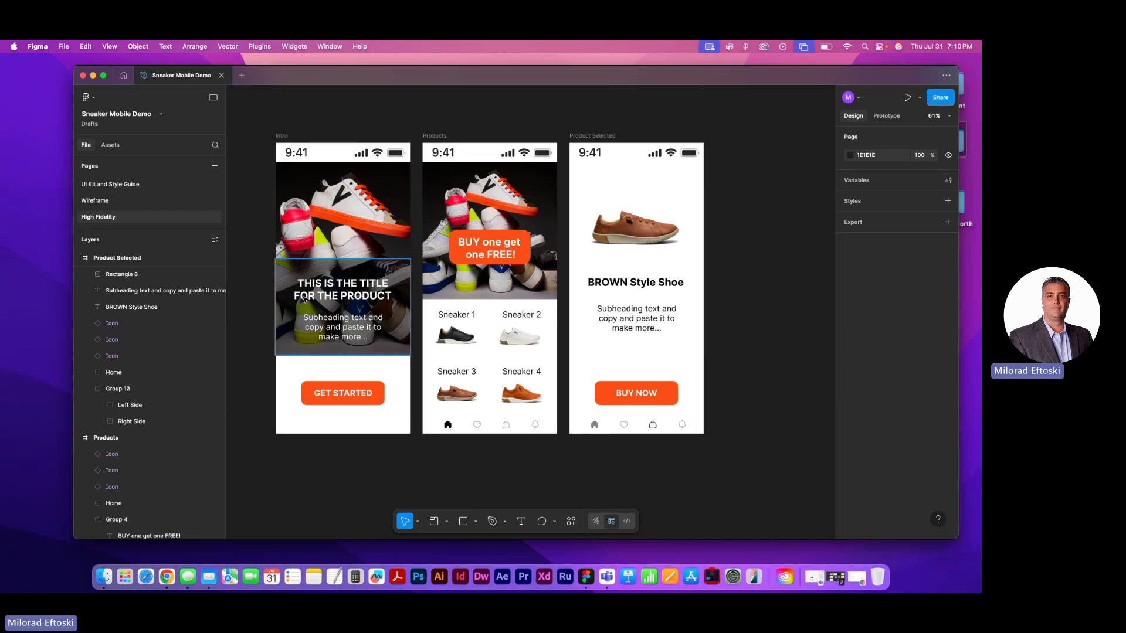
# Rename the GET STARTED button group on the Intro frame as Get Started Btn
pyautogui.click(331, 393)
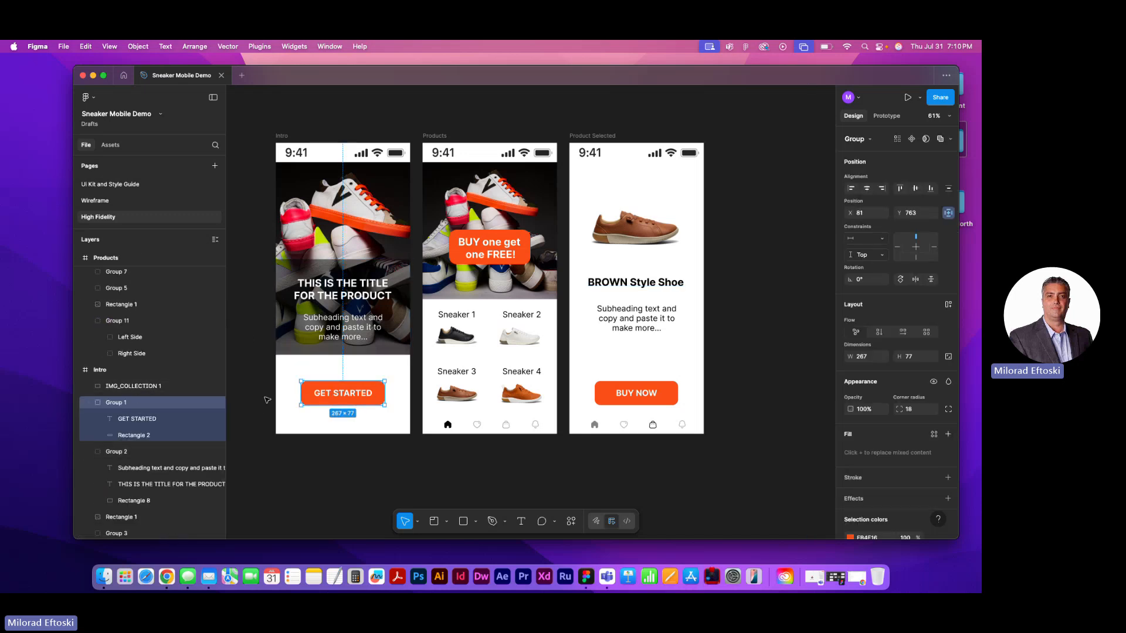
pyautogui.doubleClick(126, 403)
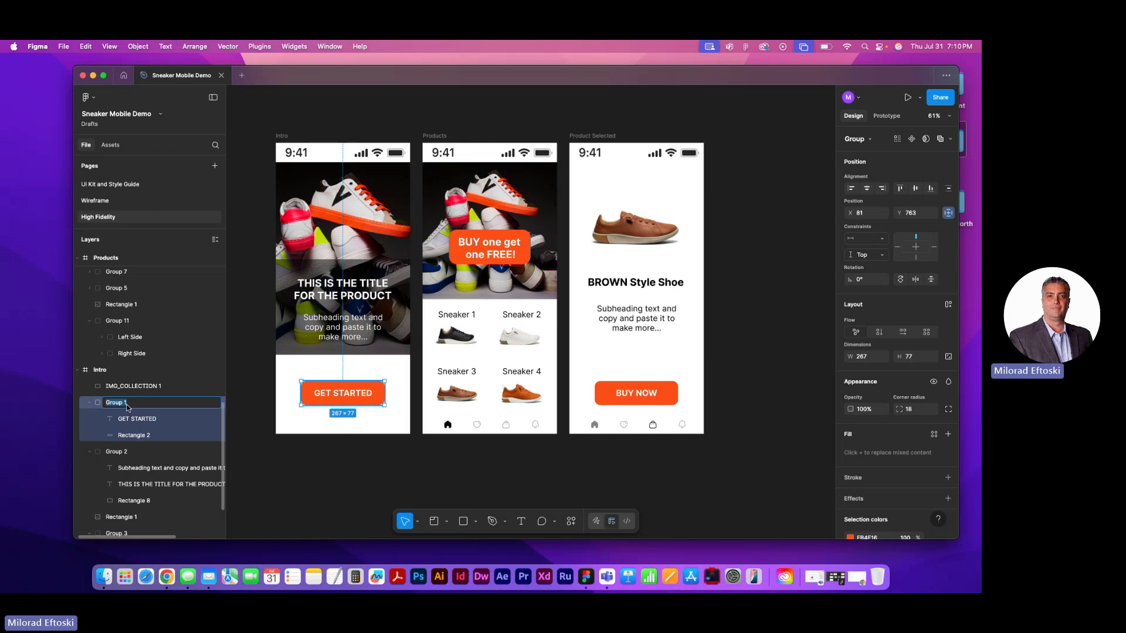
pyautogui.write('B')
pyautogui.write('Get S')
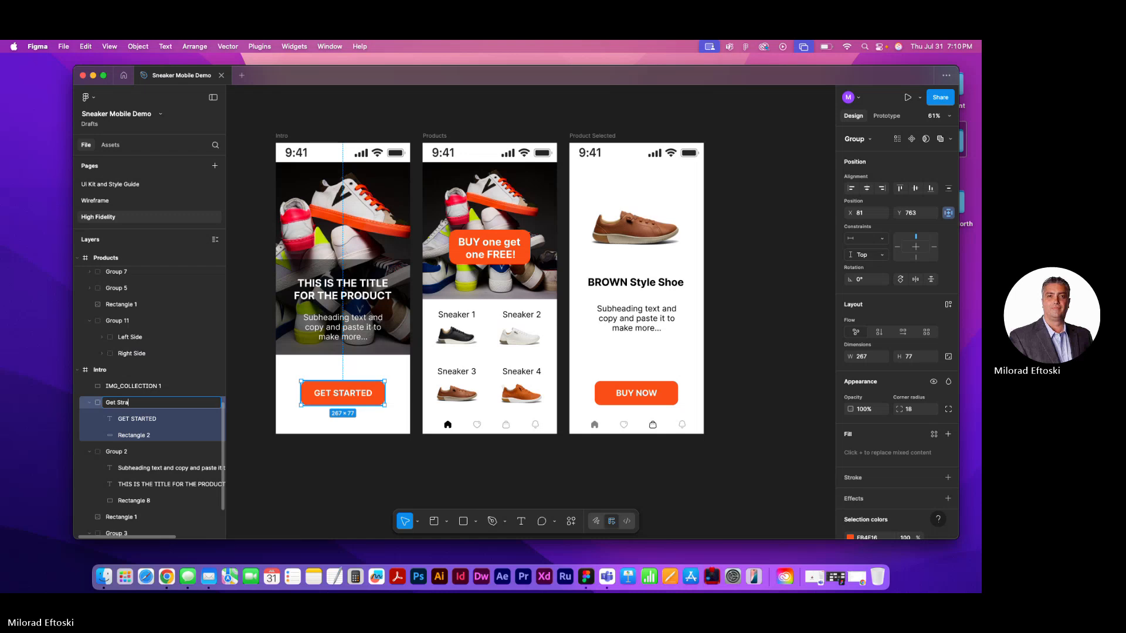
pyautogui.write('tarted Btn')
pyautogui.click(249, 477)
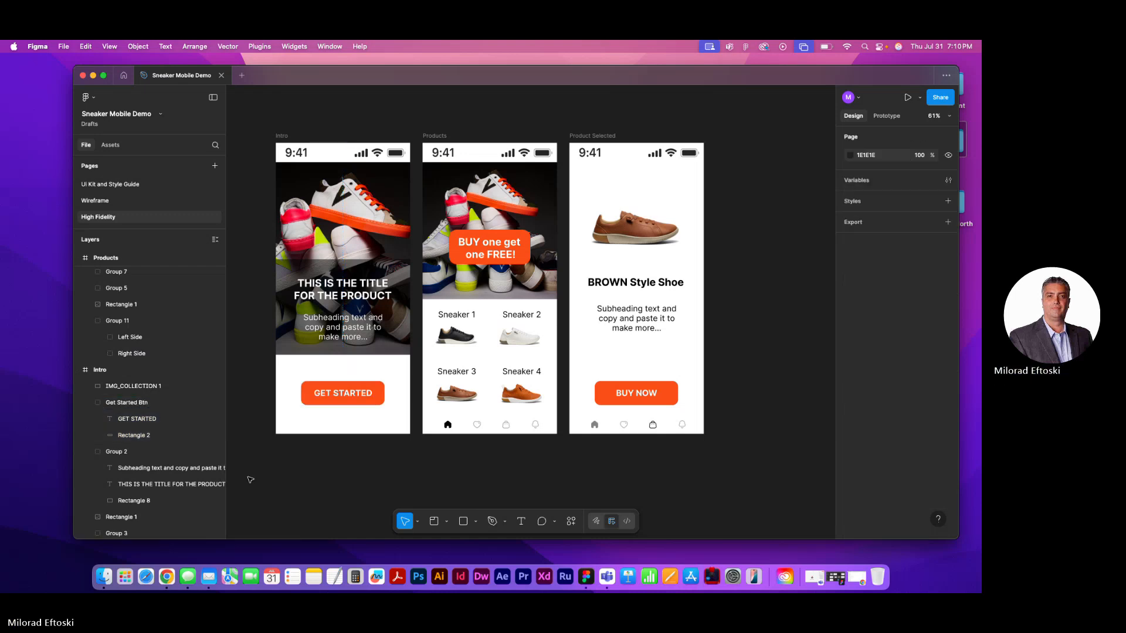
# Rename the BUY NOW button group on the Product Selected frame as Buy Now Btn
pyautogui.click(347, 403)
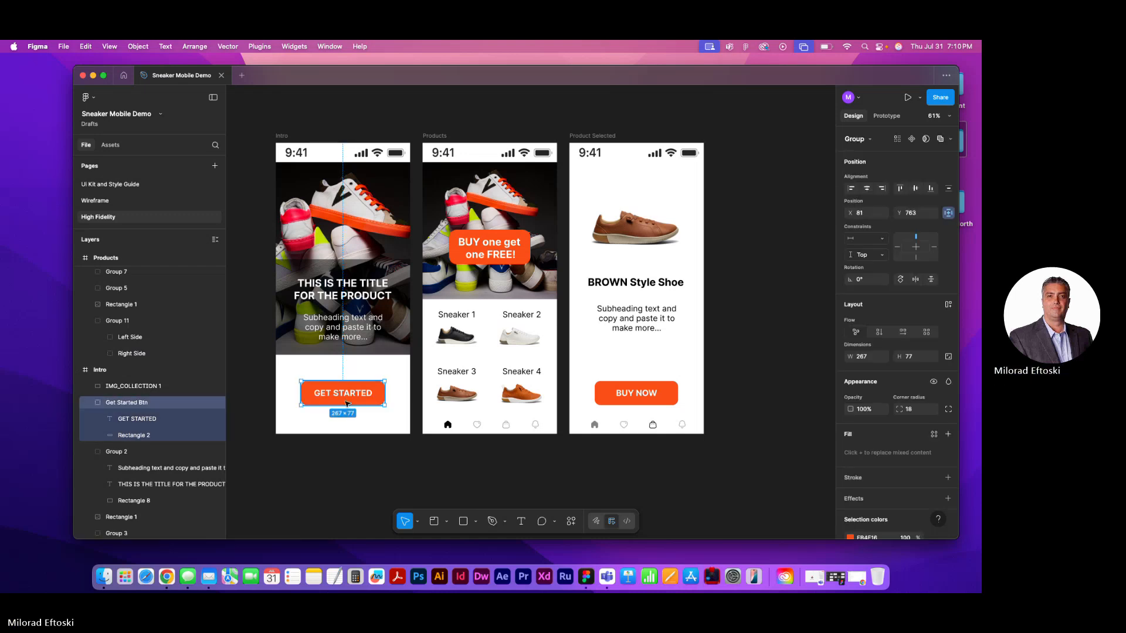
pyautogui.click(621, 397)
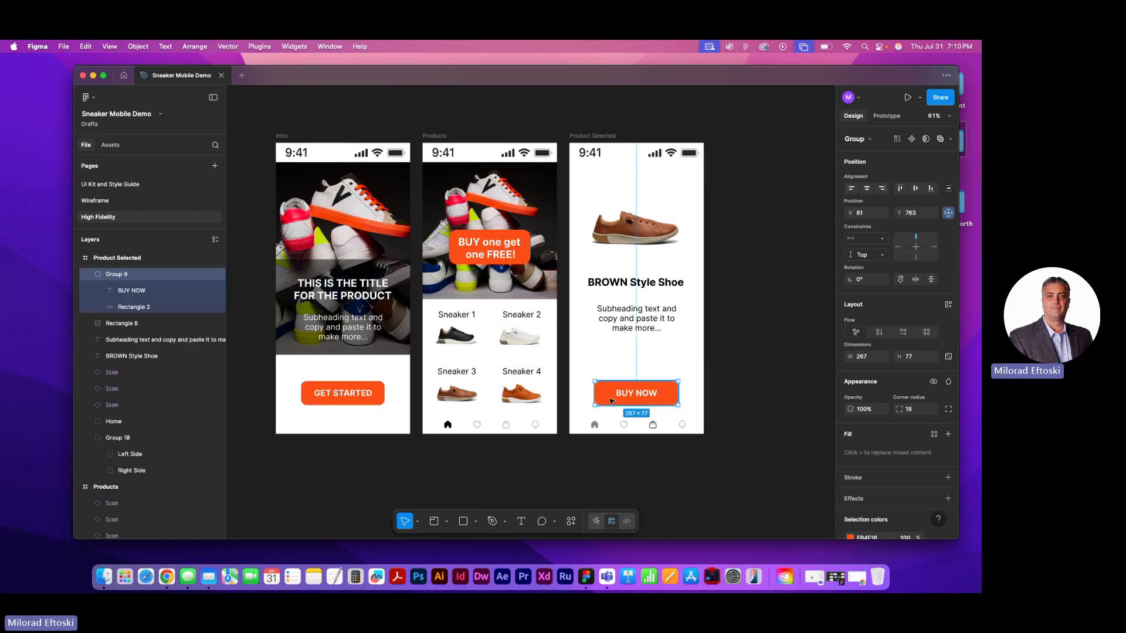
pyautogui.doubleClick(115, 274)
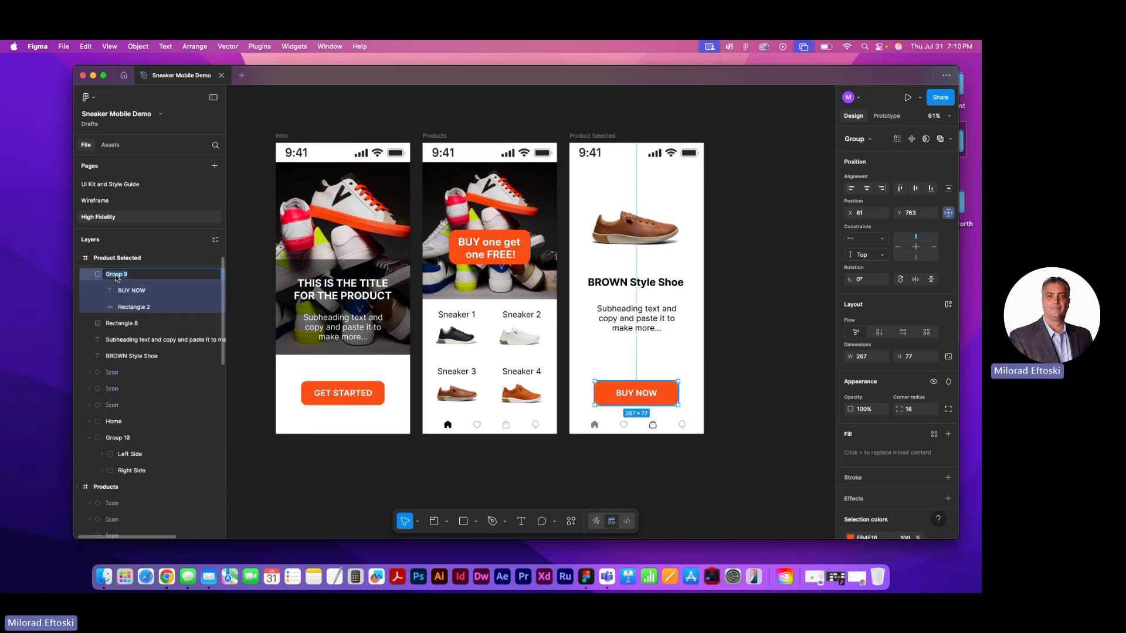
pyautogui.write('Buy Now')
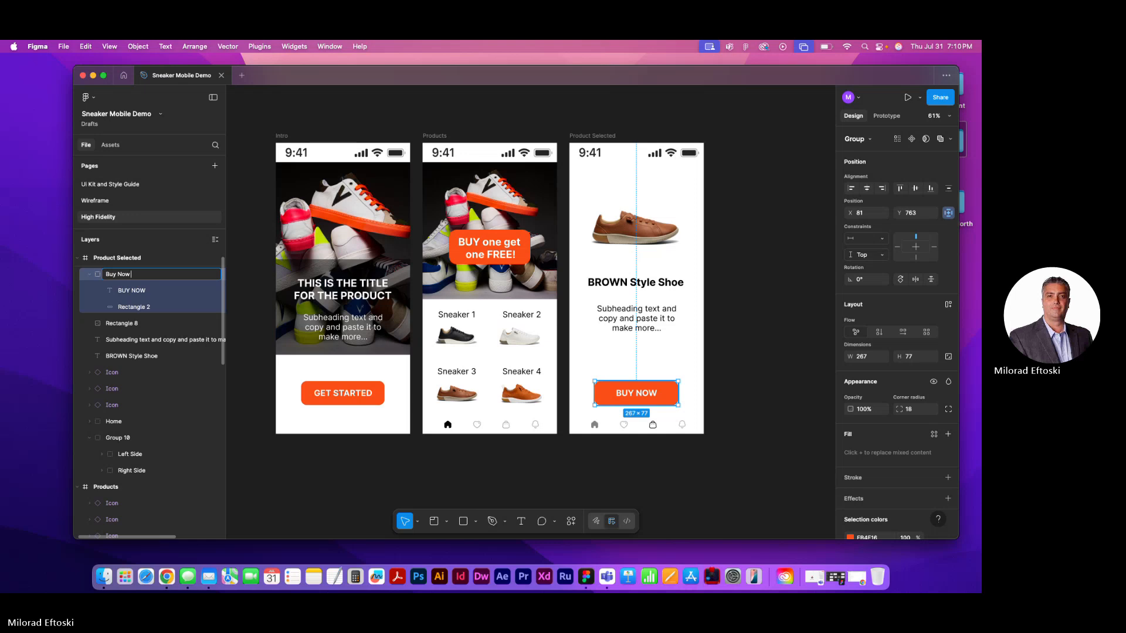
pyautogui.write(' BT')
pyautogui.press('BackSpace')
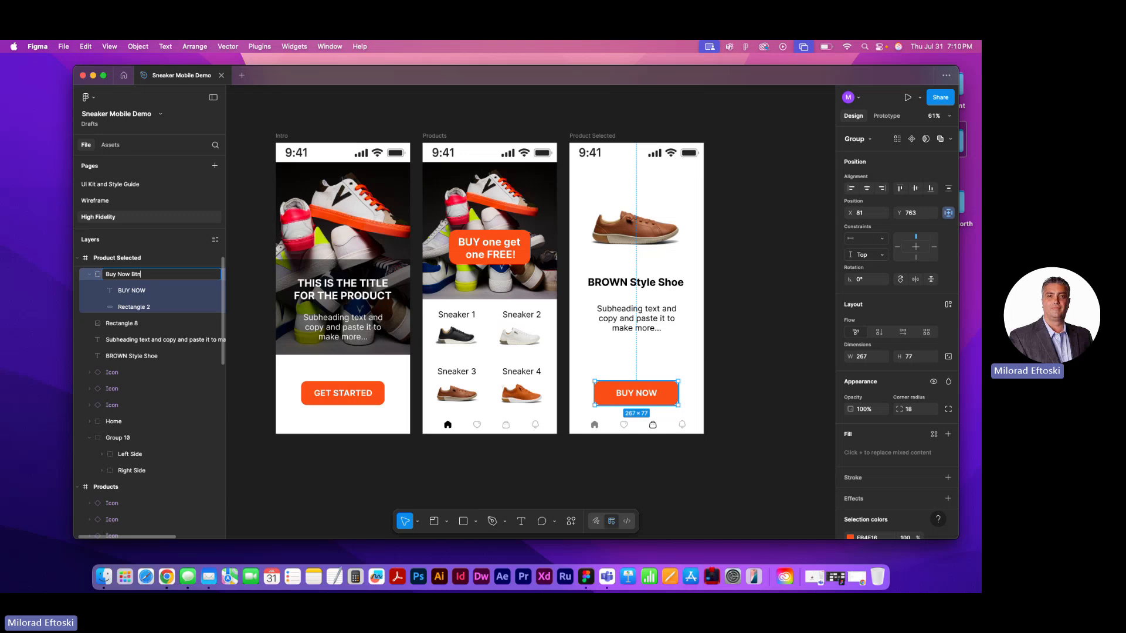
pyautogui.click(264, 461)
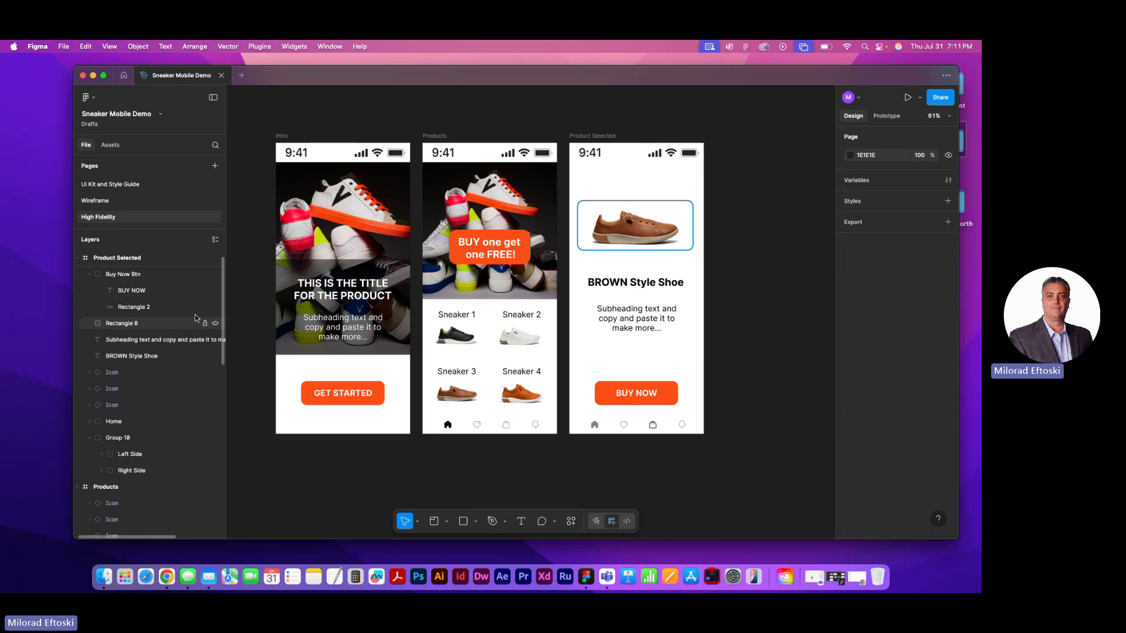
# Rename the Sneaker 1 group on the Products frame as S1
pyautogui.click(437, 391)
pyautogui.click(448, 346)
pyautogui.click(520, 336)
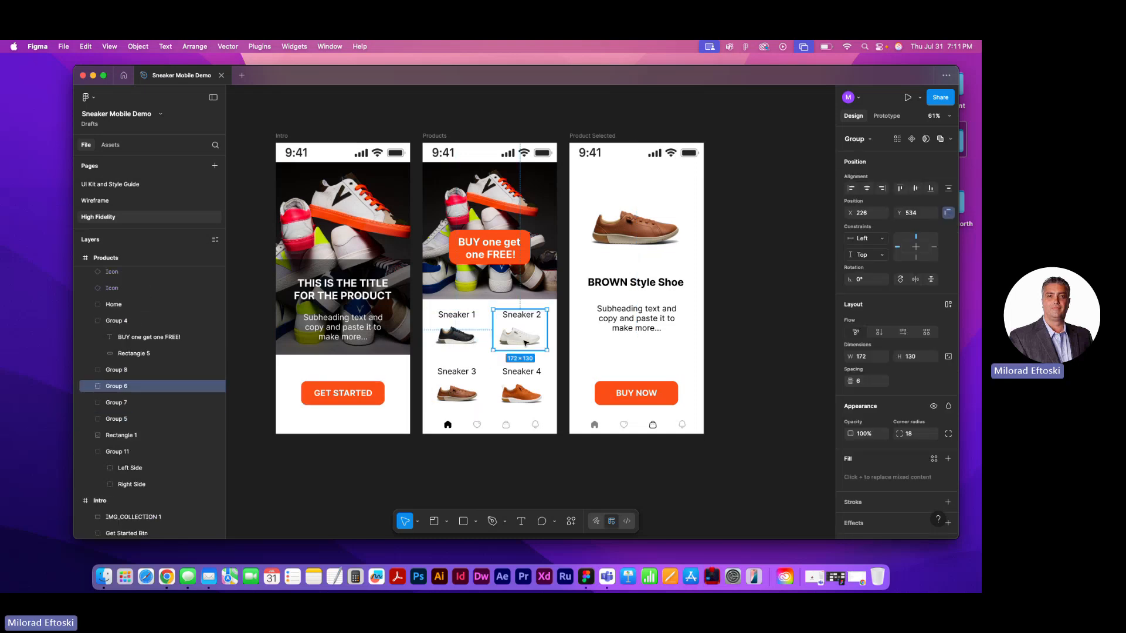
pyautogui.click(456, 336)
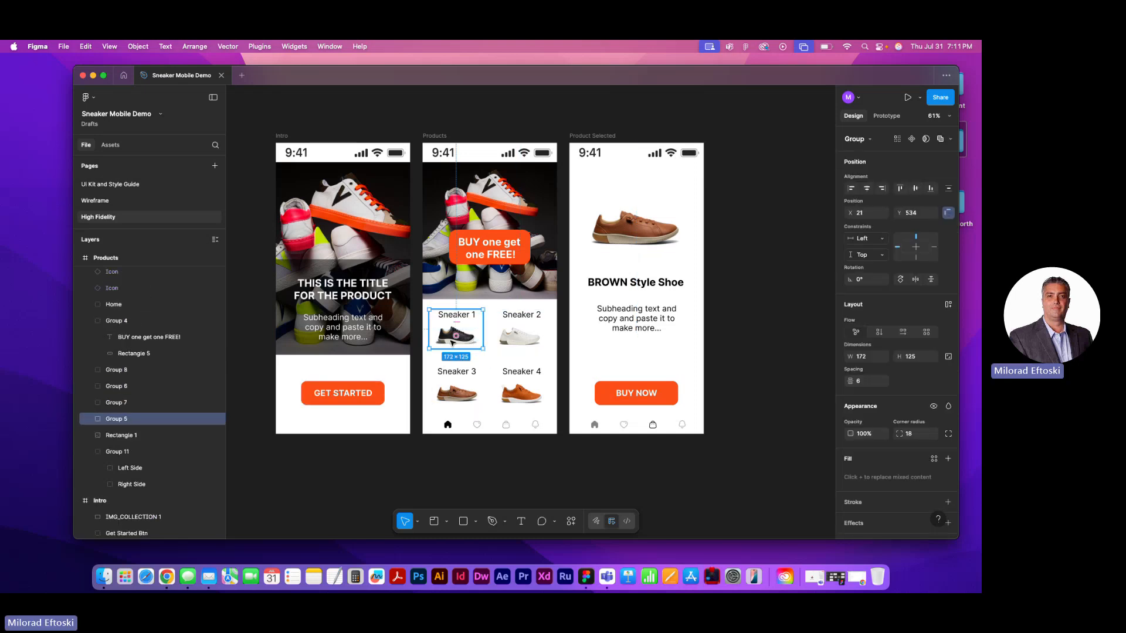
pyautogui.doubleClick(115, 420)
pyautogui.write('S')
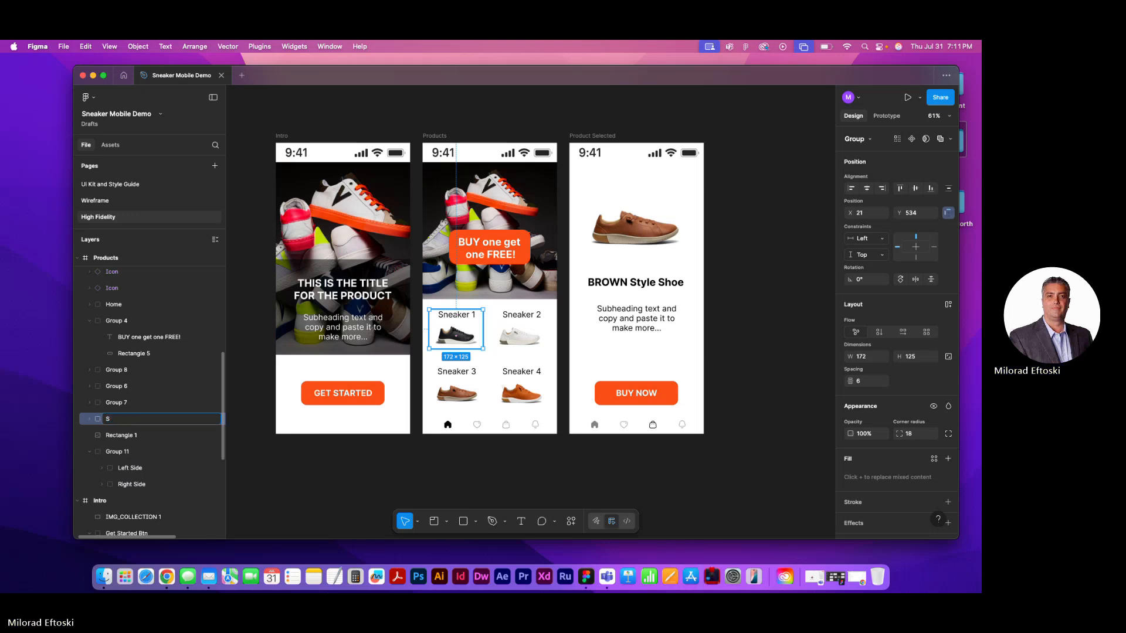
pyautogui.write('1')
pyautogui.press('Return')
# Rename the Sneaker 2 group on the Products frame as S2
pyautogui.click(527, 337)
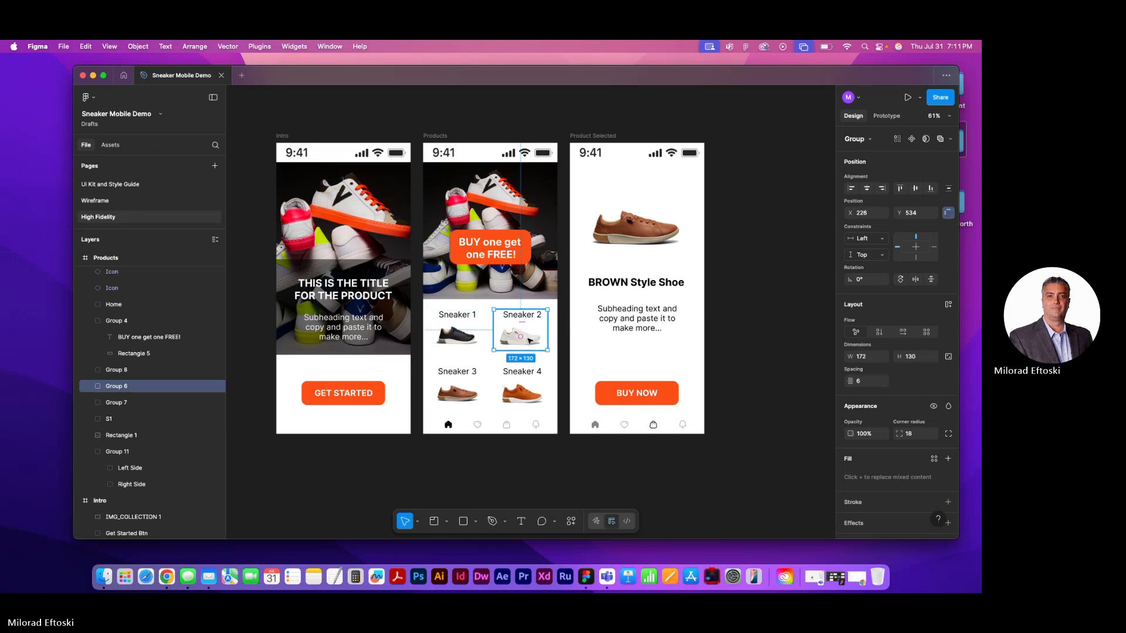
pyautogui.doubleClick(115, 387)
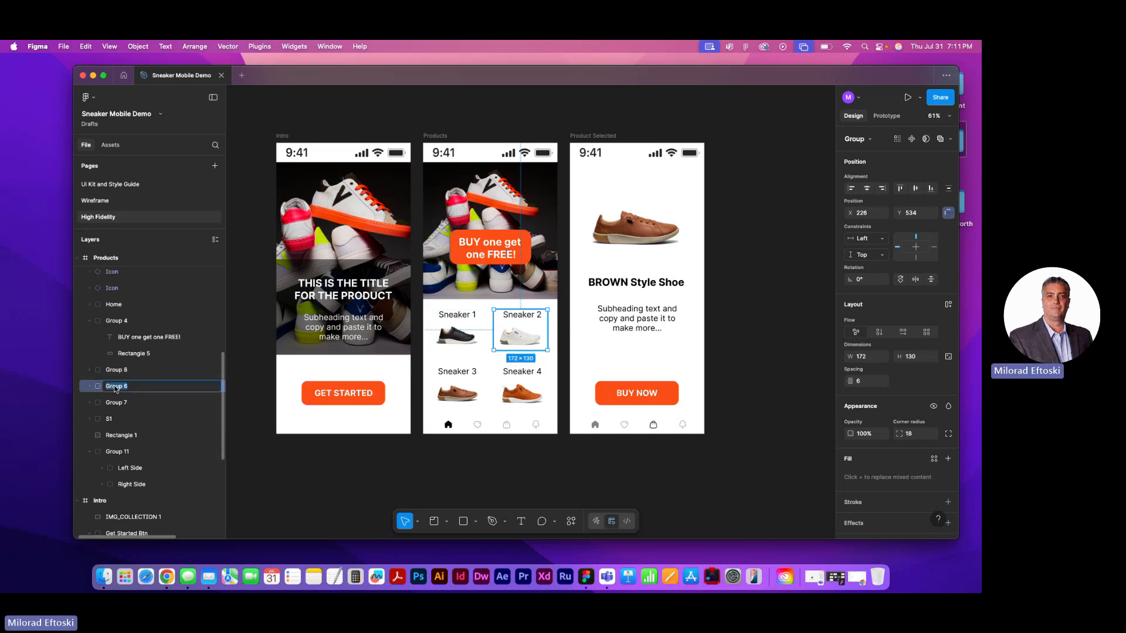
pyautogui.write('S2')
pyautogui.press('Return')
pyautogui.press('Escape')
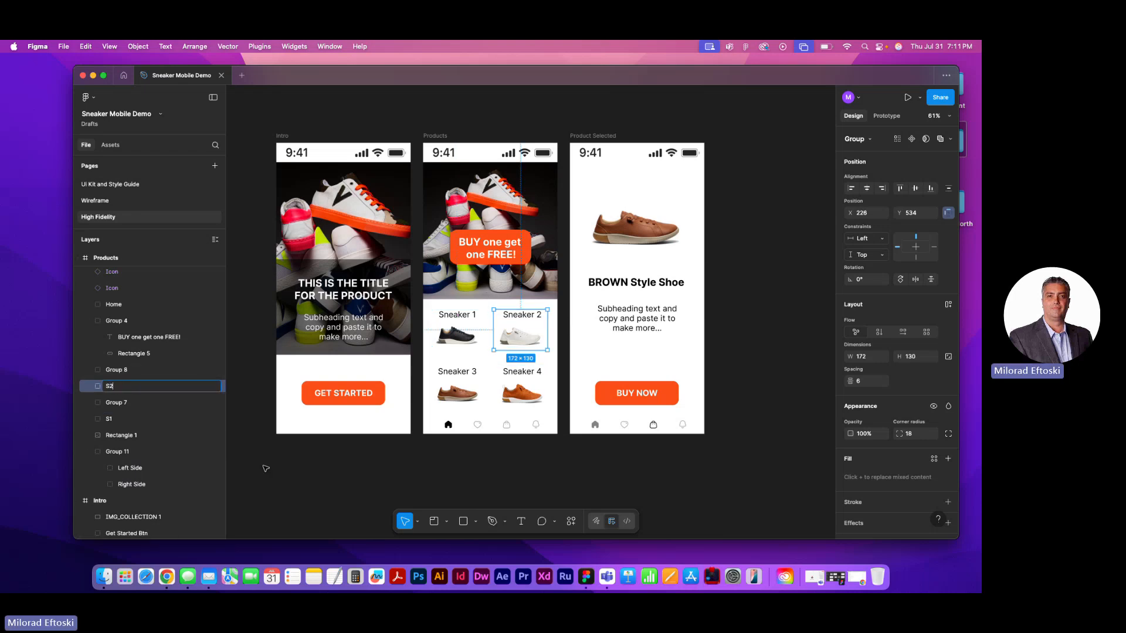
# Rename the Sneaker 3 group on the Products frame as S3
pyautogui.click(466, 398)
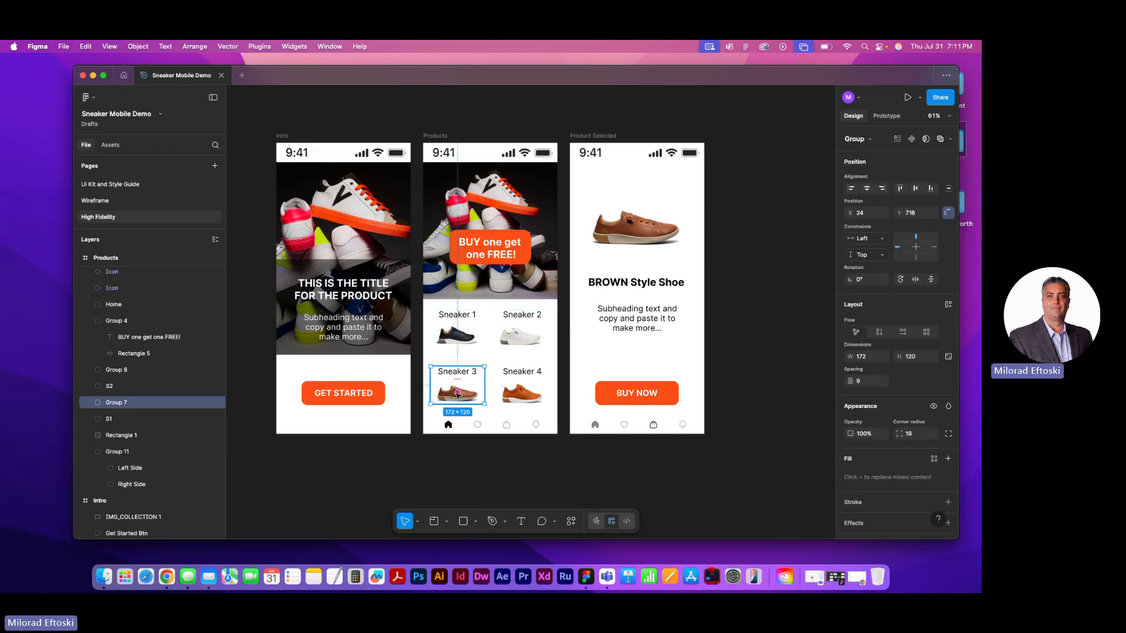
pyautogui.doubleClick(117, 404)
pyautogui.write('S3')
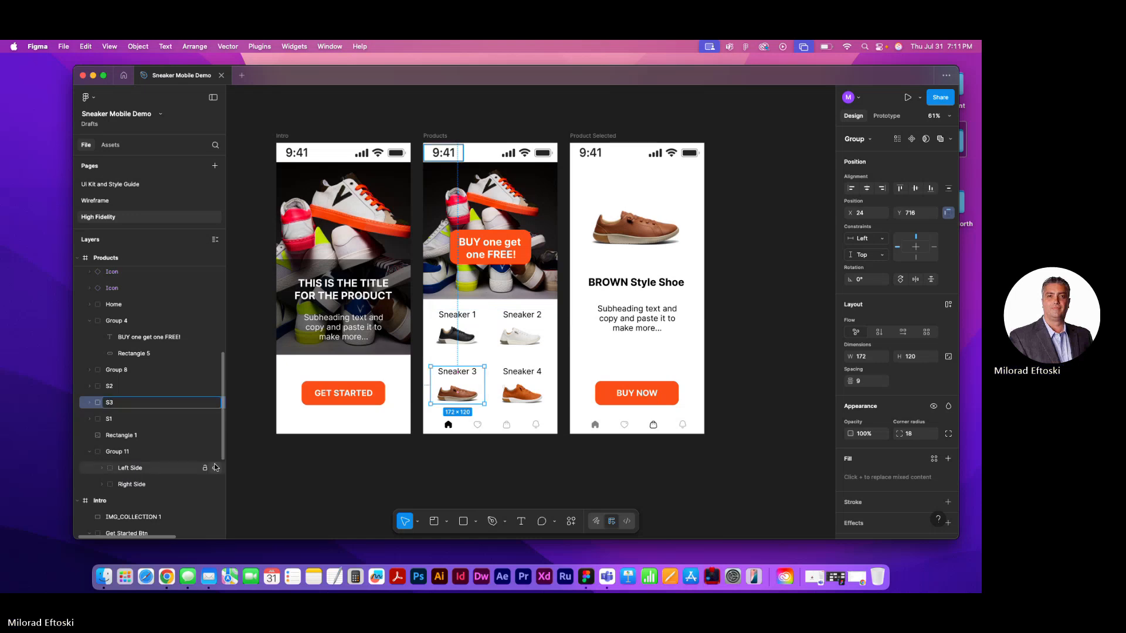
pyautogui.press('Return')
# Rename the Sneaker 4 group on the Products frame as S4
pyautogui.click(529, 400)
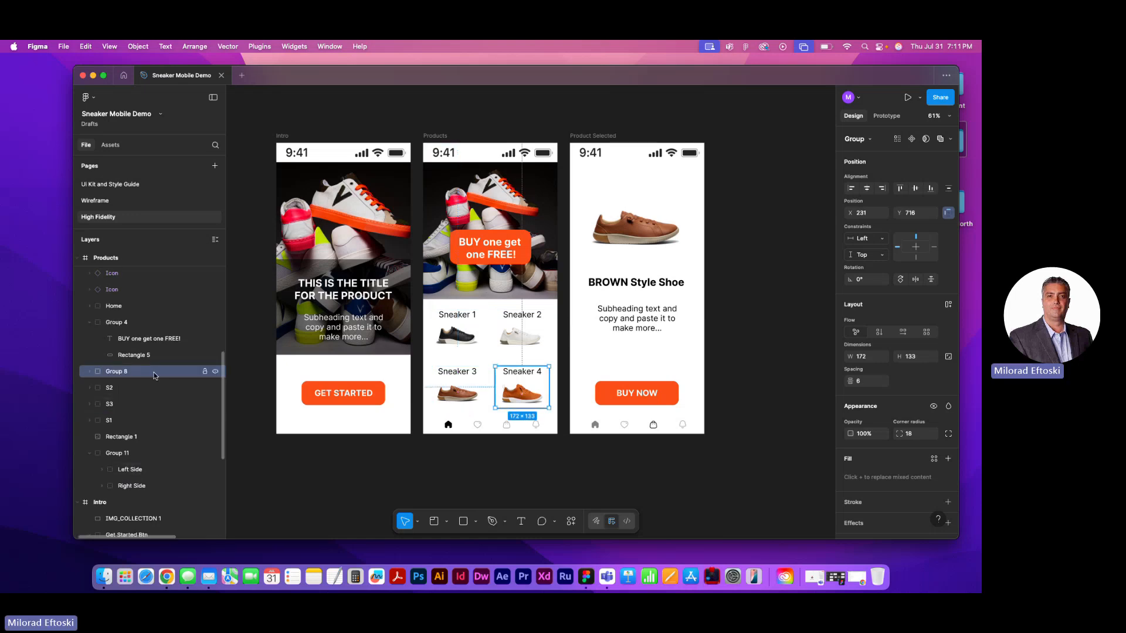
pyautogui.doubleClick(116, 372)
pyautogui.write('S4')
pyautogui.press('Return')
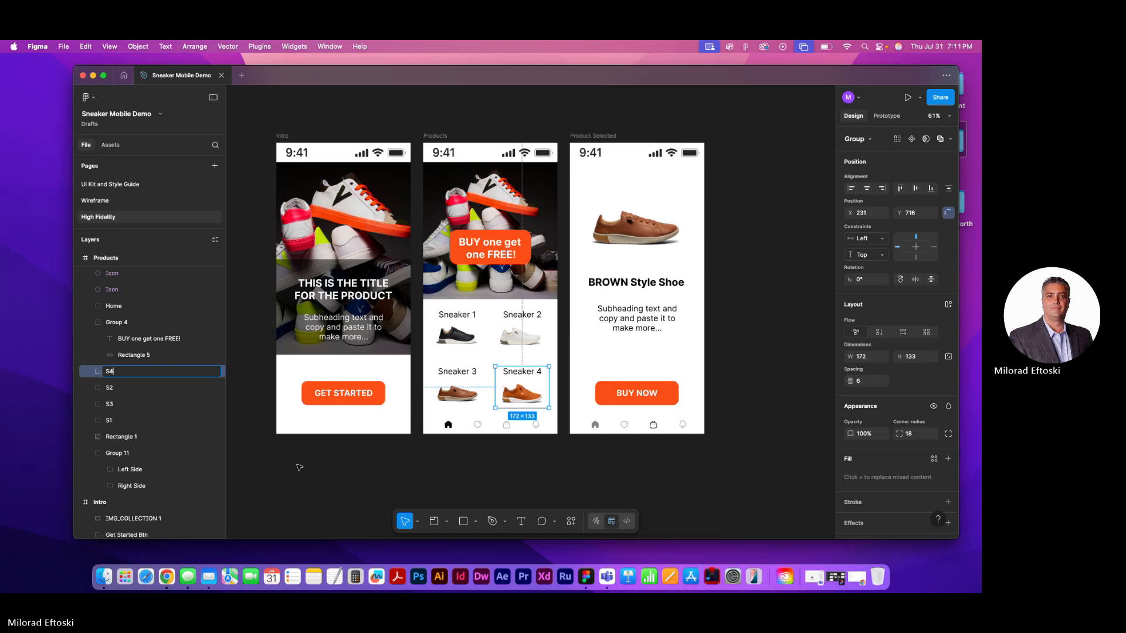
pyautogui.press('Escape')
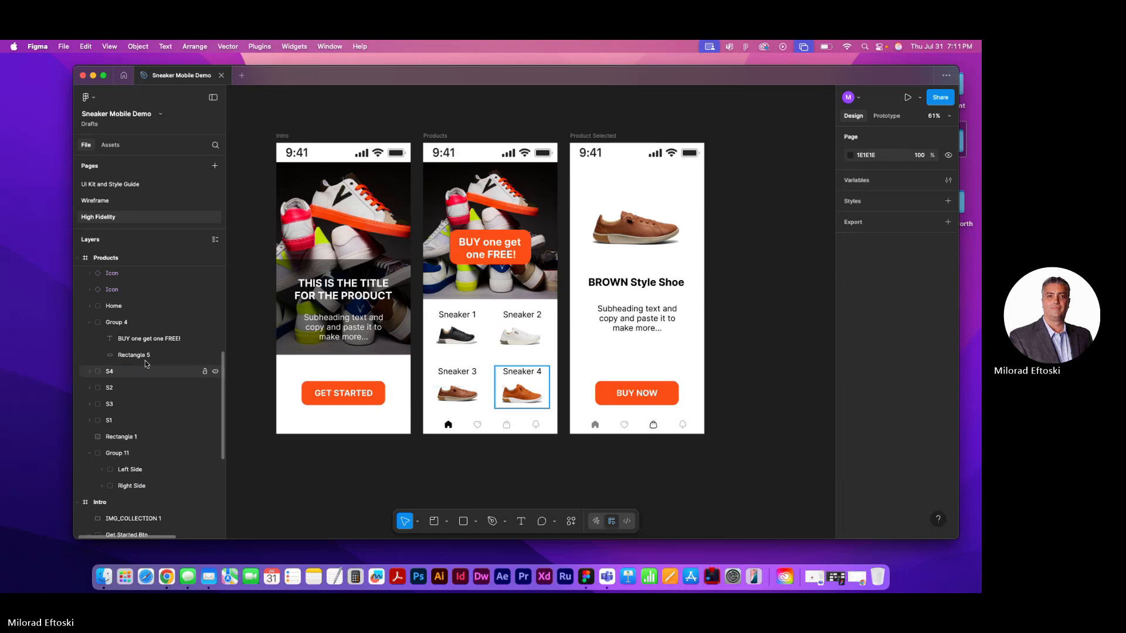
# Rename the BUY one get one FREE! banner group on the Products frame as Buy one FREE and collapse it in the layer list
pyautogui.click(89, 322)
pyautogui.click(88, 323)
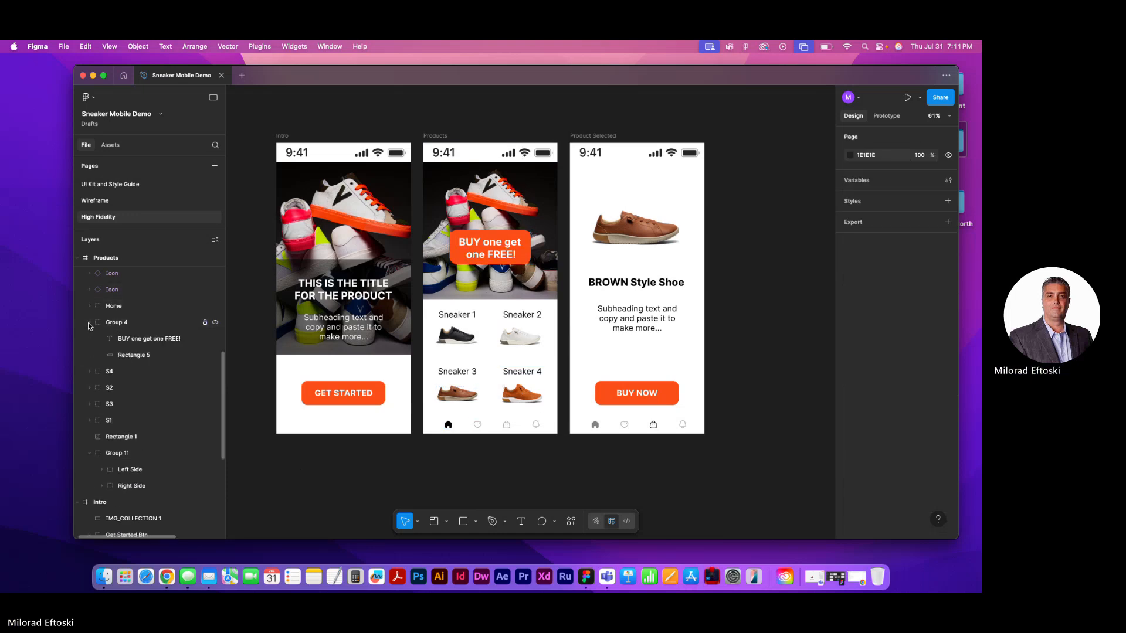
pyautogui.click(122, 324)
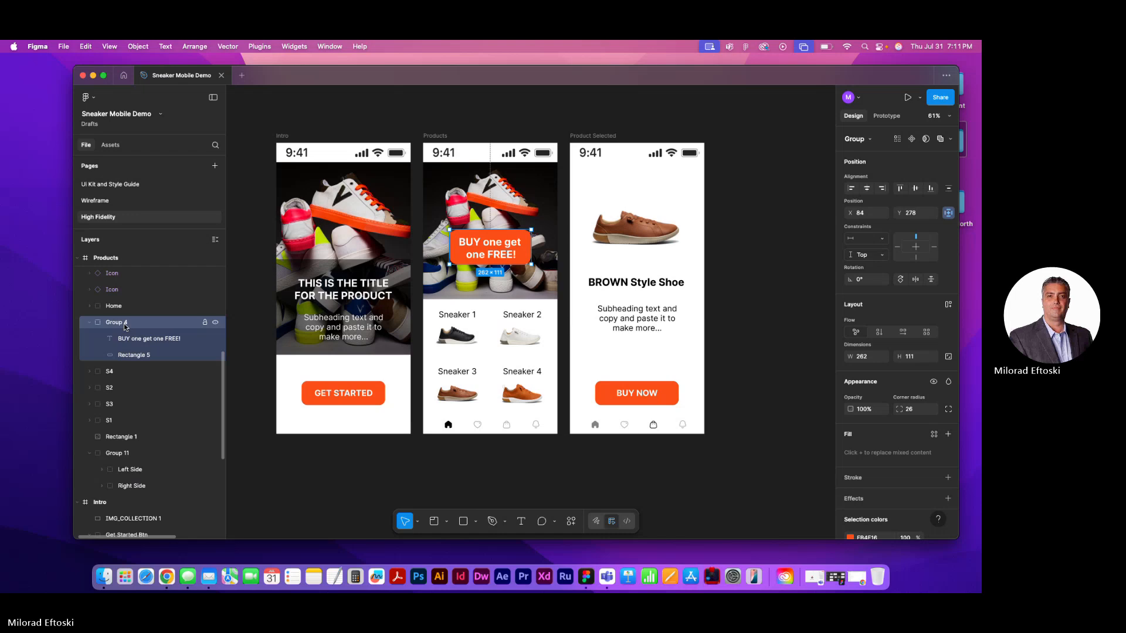
pyautogui.doubleClick(122, 325)
pyautogui.write('Buy')
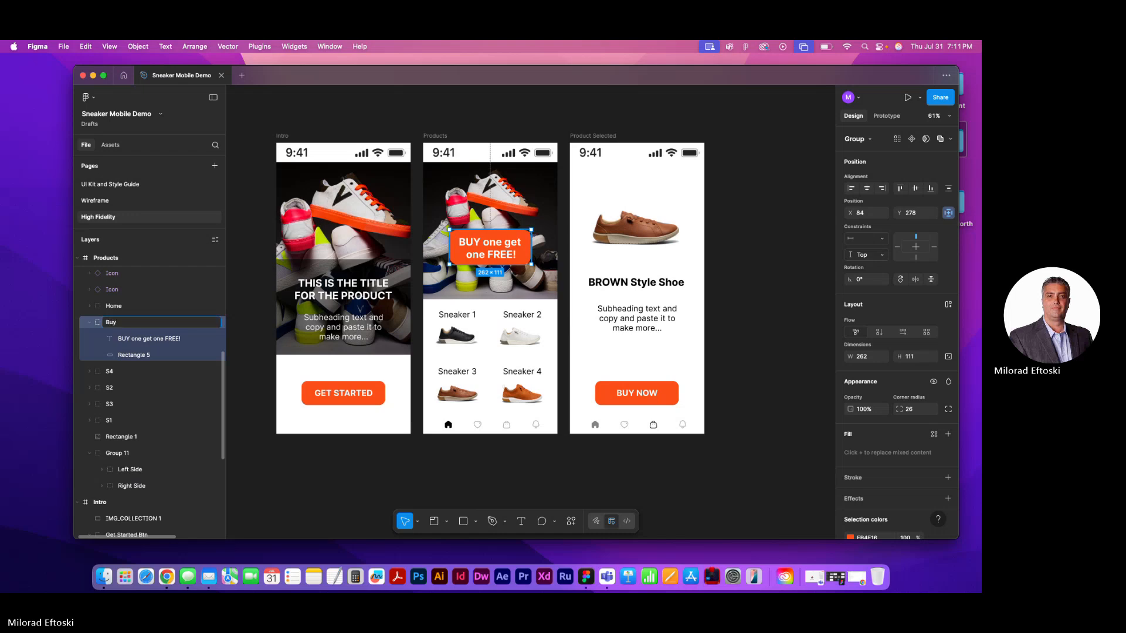
pyautogui.write(' one FREE')
pyautogui.press('Return')
pyautogui.press('Escape')
pyautogui.click(90, 323)
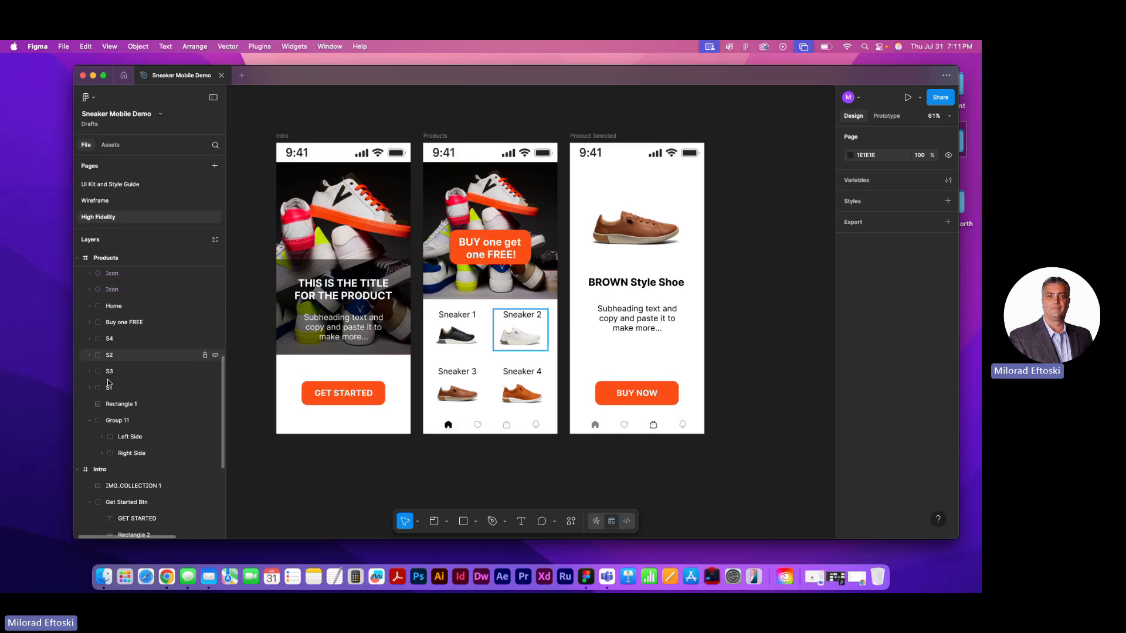
# Rename the group holding the title and subheading text on the Intro frame as Title Main
pyautogui.click(359, 387)
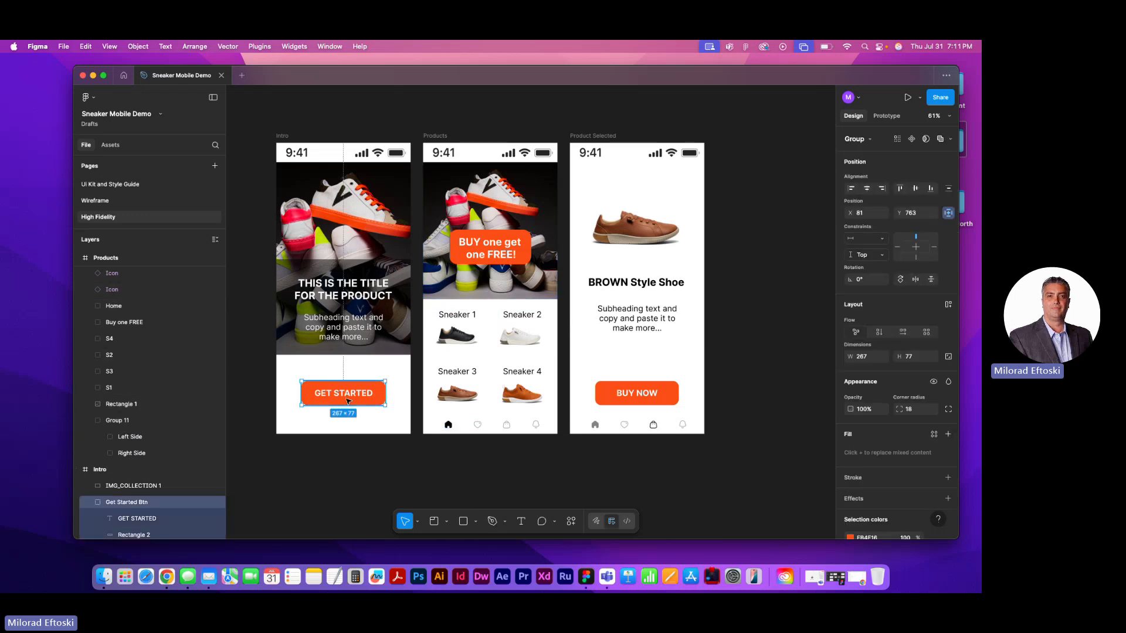
pyautogui.click(332, 336)
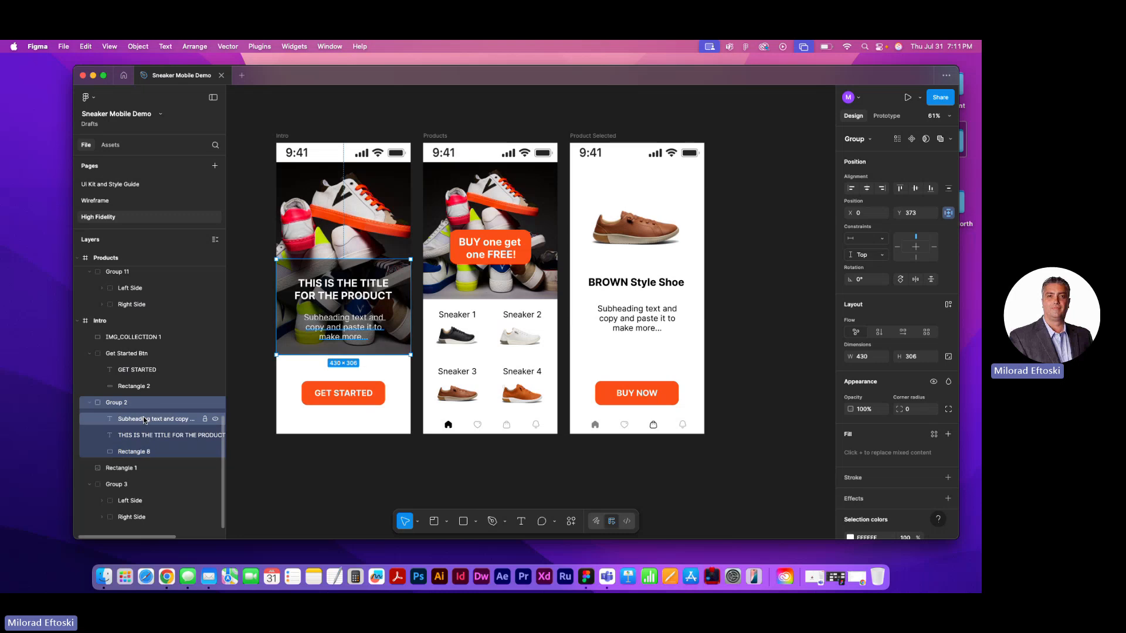
pyautogui.doubleClick(119, 404)
pyautogui.write('Tit')
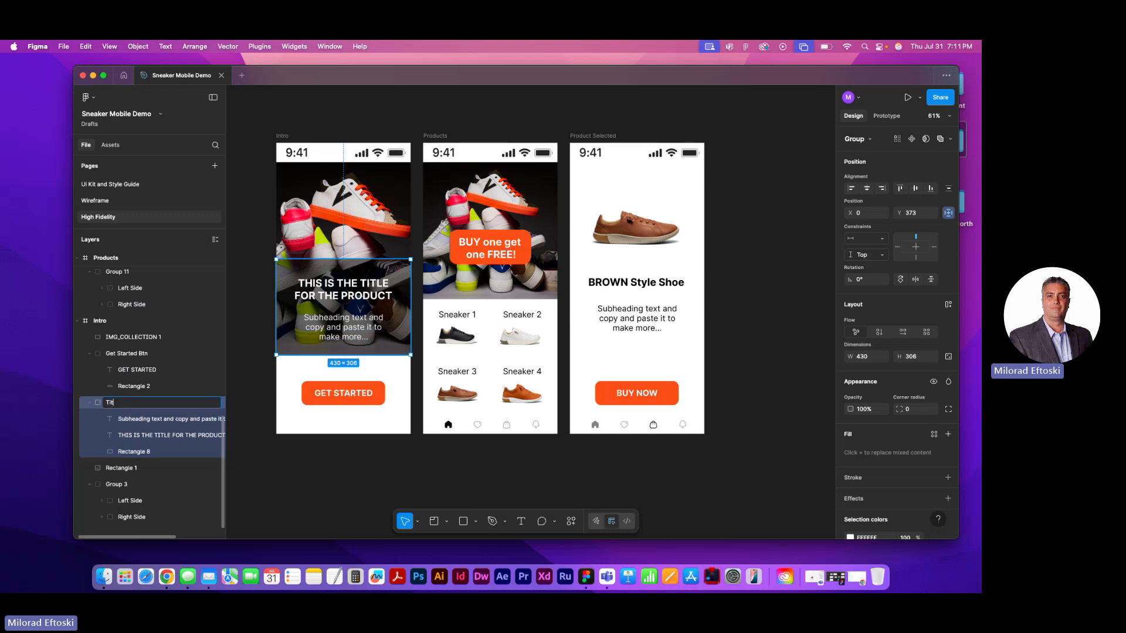
pyautogui.write('le Main')
pyautogui.click(321, 511)
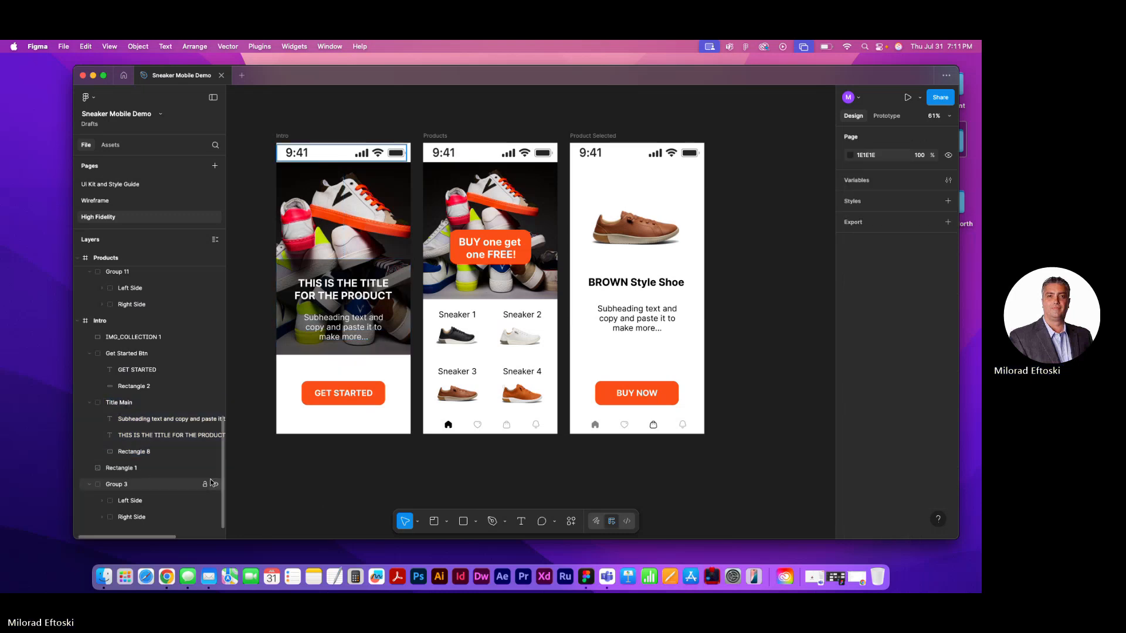
# Rename the sneaker background image layer on the Intro frame as BG Image
pyautogui.click(143, 468)
pyautogui.doubleClick(123, 469)
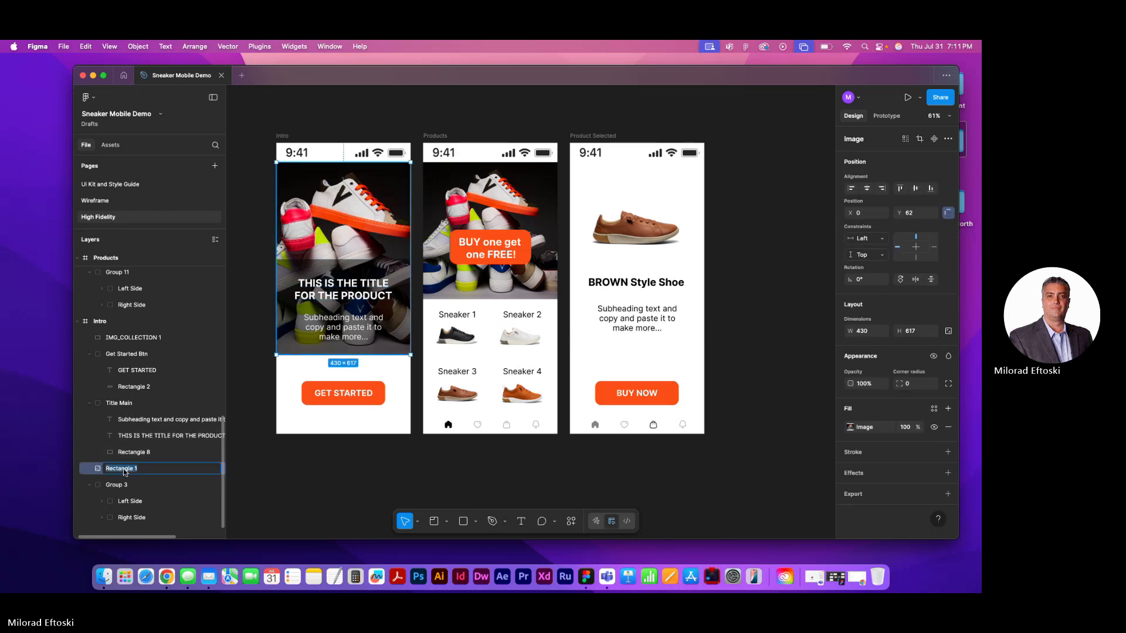
pyautogui.write('BG Image')
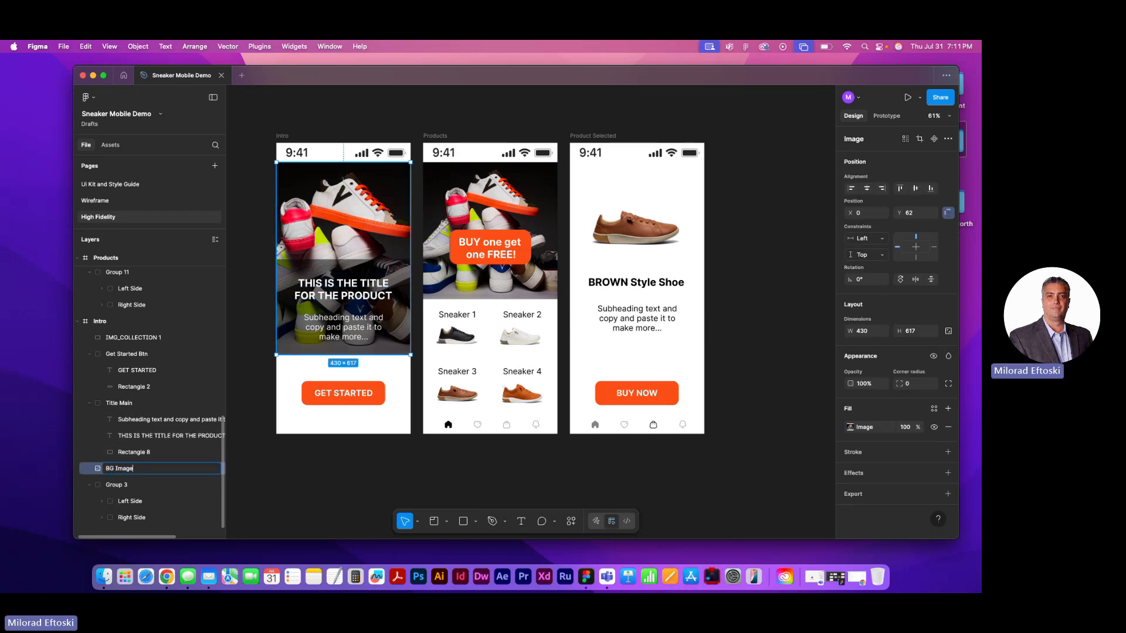
pyautogui.click(305, 508)
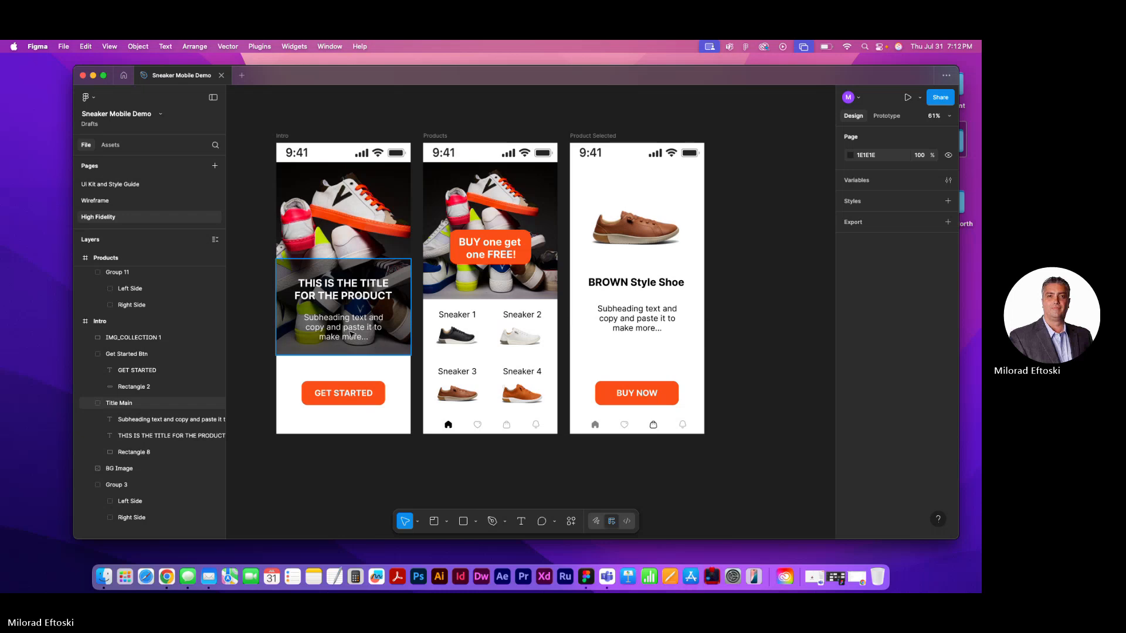
# Rename the status bar group with the clock on the Intro frame as Top timer
pyautogui.click(309, 155)
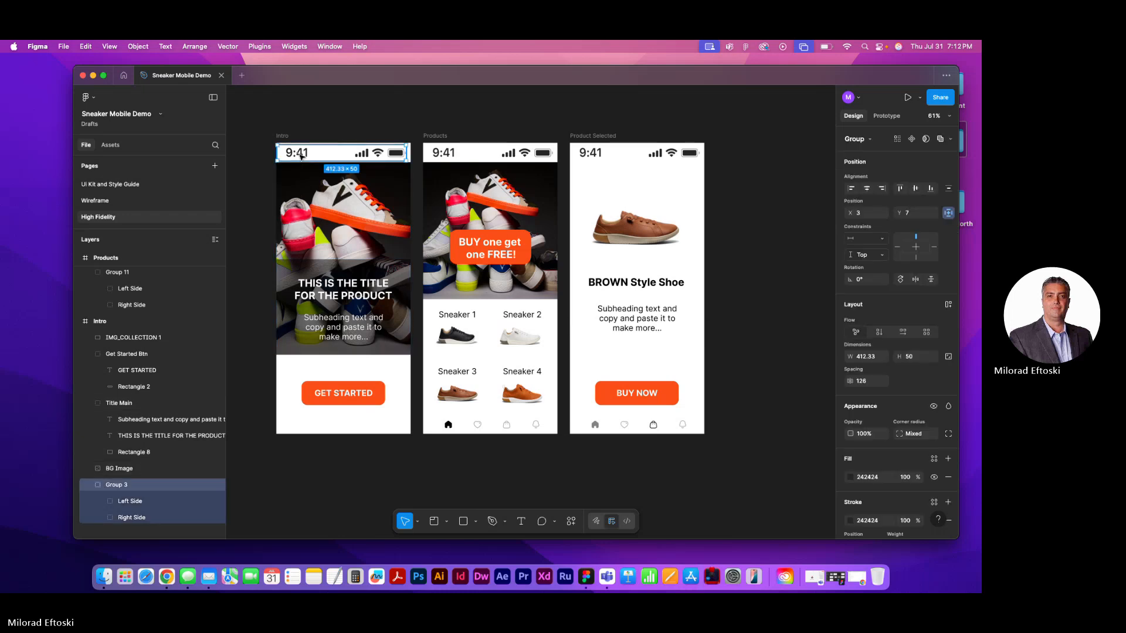
pyautogui.doubleClick(125, 486)
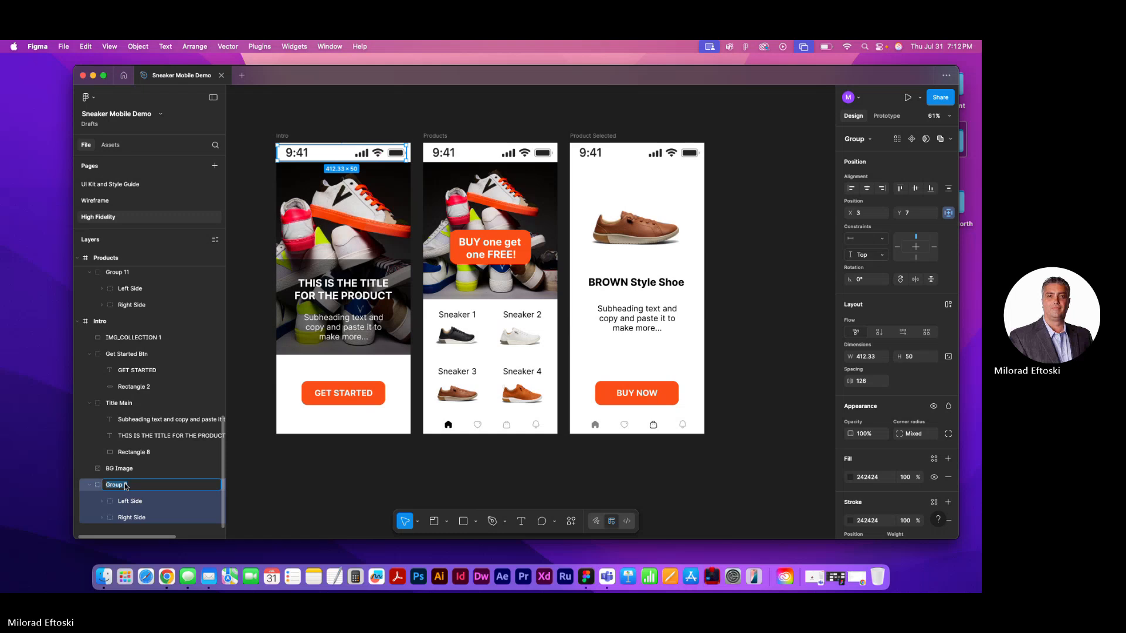
pyautogui.write('Topp')
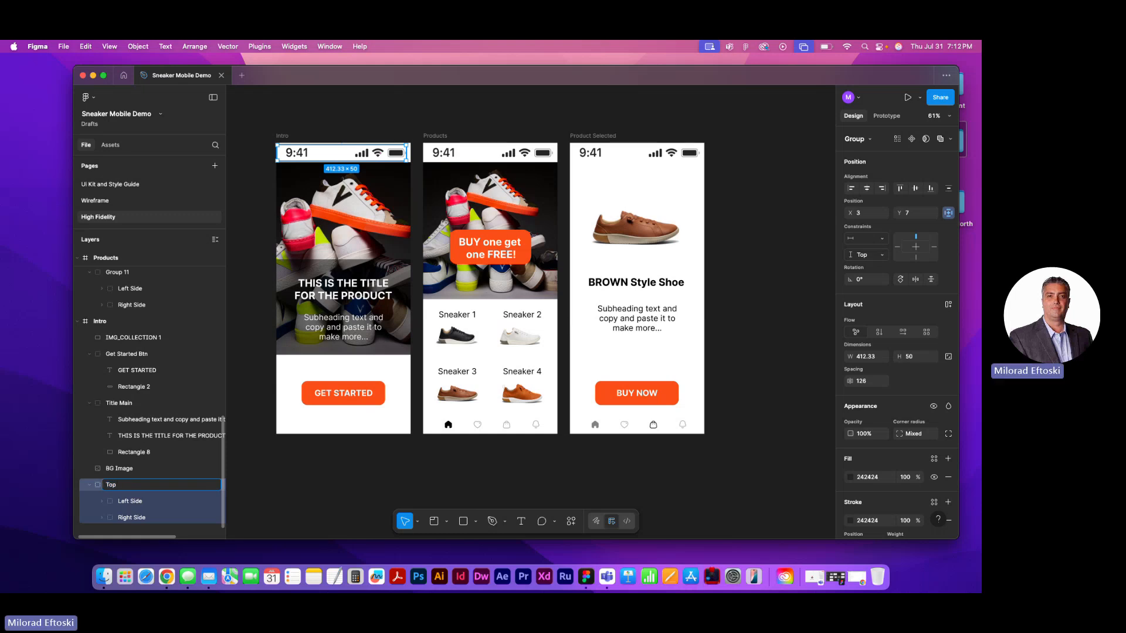
pyautogui.write(' timer')
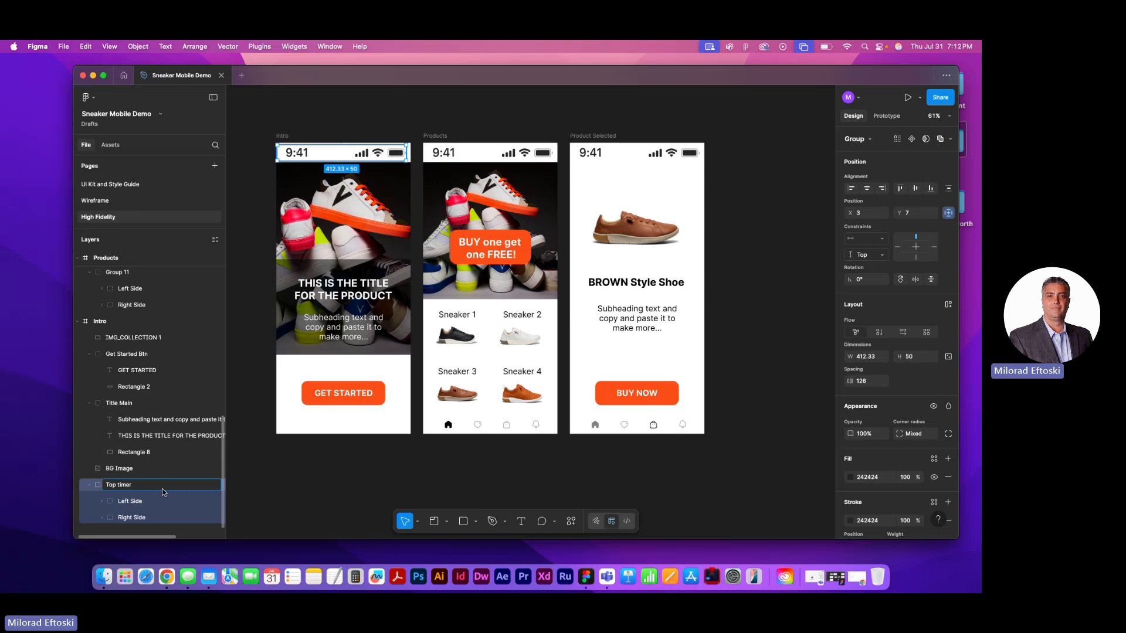
pyautogui.click(279, 485)
# Copy the Intro status bar group's name and reuse it to rename the Products frame's status bar group as Top timer
pyautogui.click(121, 489)
pyautogui.doubleClick(120, 487)
pyautogui.press('super+c')
pyautogui.click(118, 272)
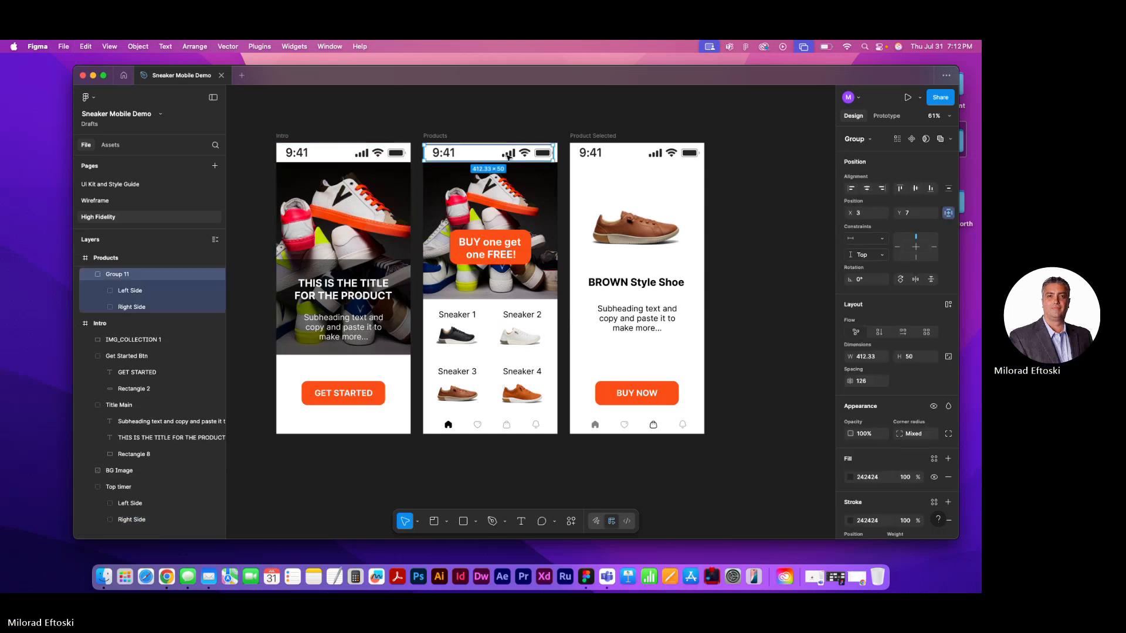
pyautogui.doubleClick(120, 274)
pyautogui.press('super+v')
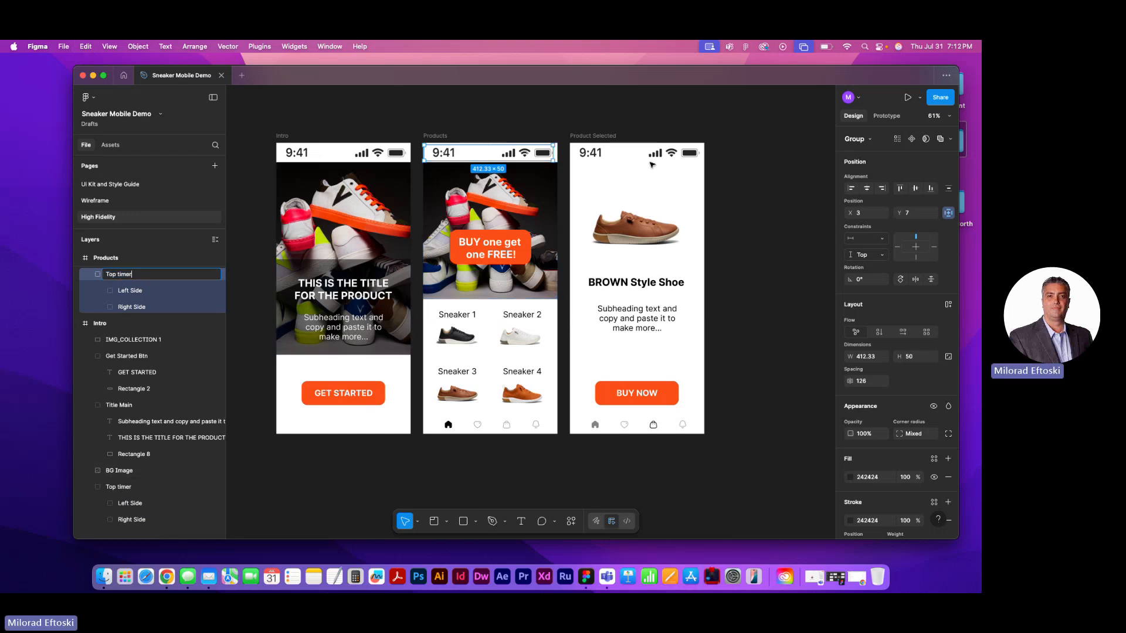
# Rename the status bar group on the Product Selected frame as Top timer with the copied name
pyautogui.click(597, 154)
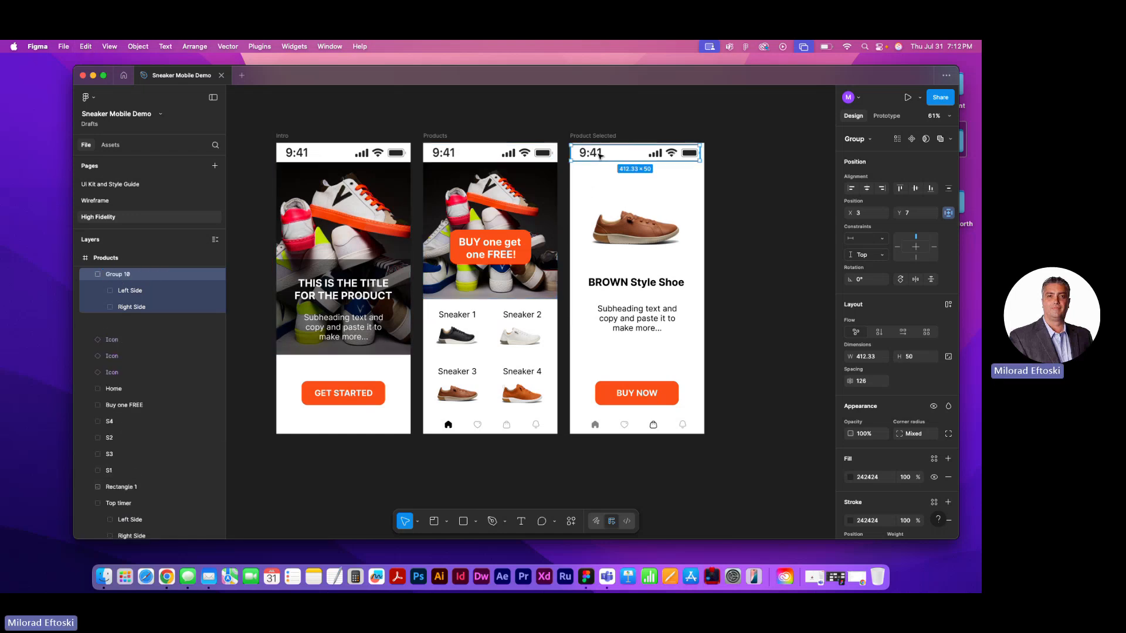
pyautogui.doubleClick(118, 274)
pyautogui.press('super+v')
pyautogui.click(490, 469)
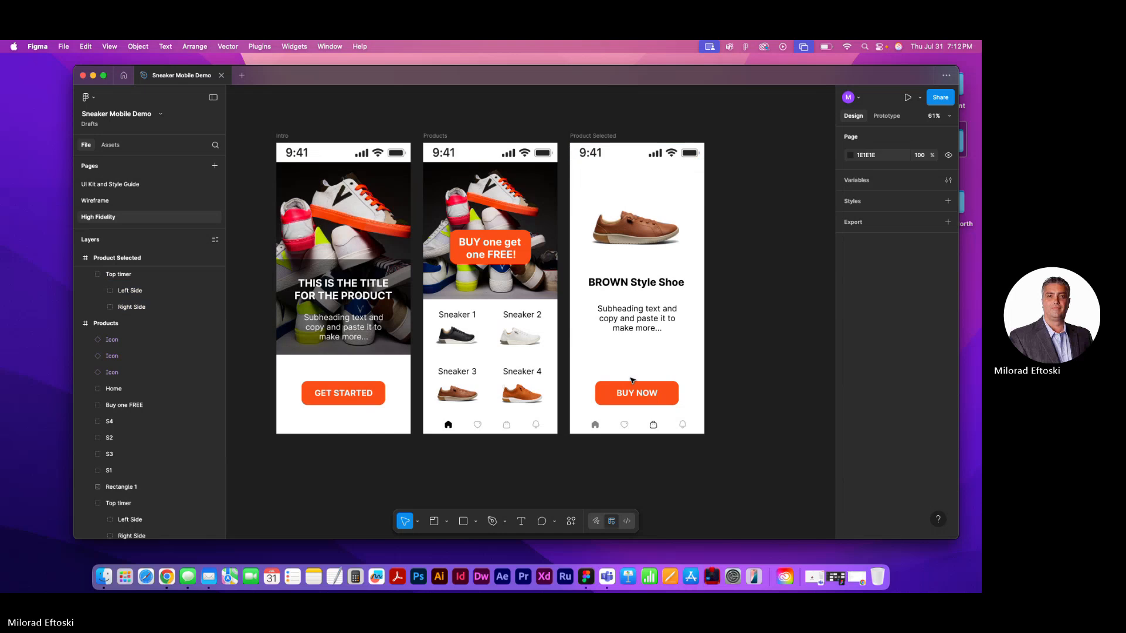
# Collapse the Buy Now Btn and Top timer groups of the Product Selected frame in the layer list
pyautogui.click(637, 394)
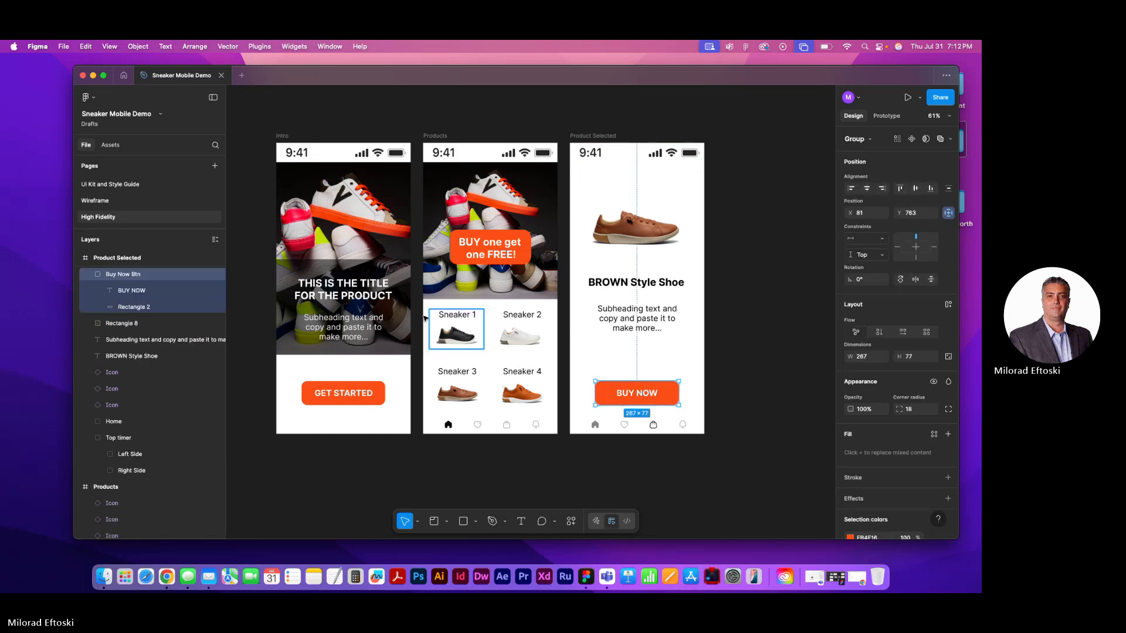
pyautogui.click(90, 274)
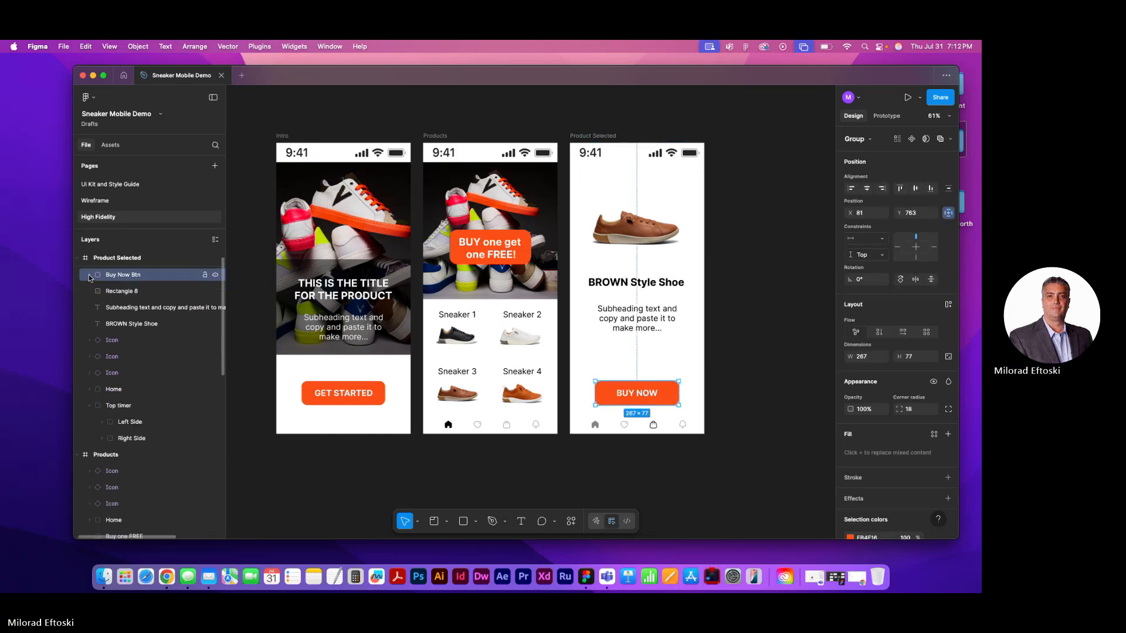
pyautogui.click(89, 405)
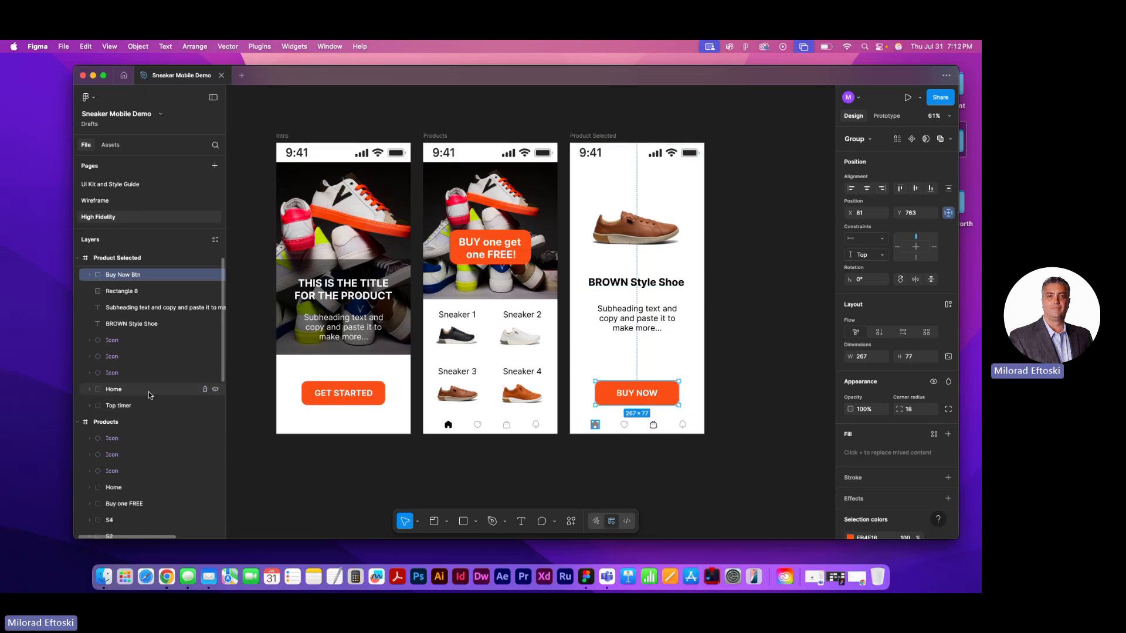
# Rename the sneaker image layer behind the promotional banner on the Products frame as 2nd image
pyautogui.scroll(-5, 149, 392)
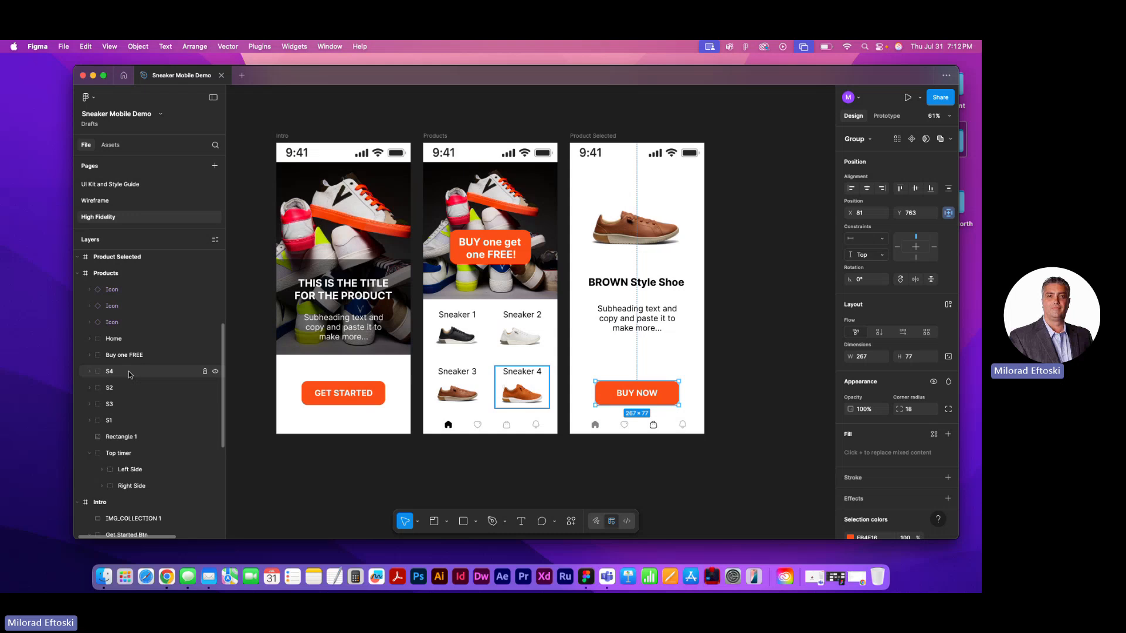
pyautogui.click(122, 438)
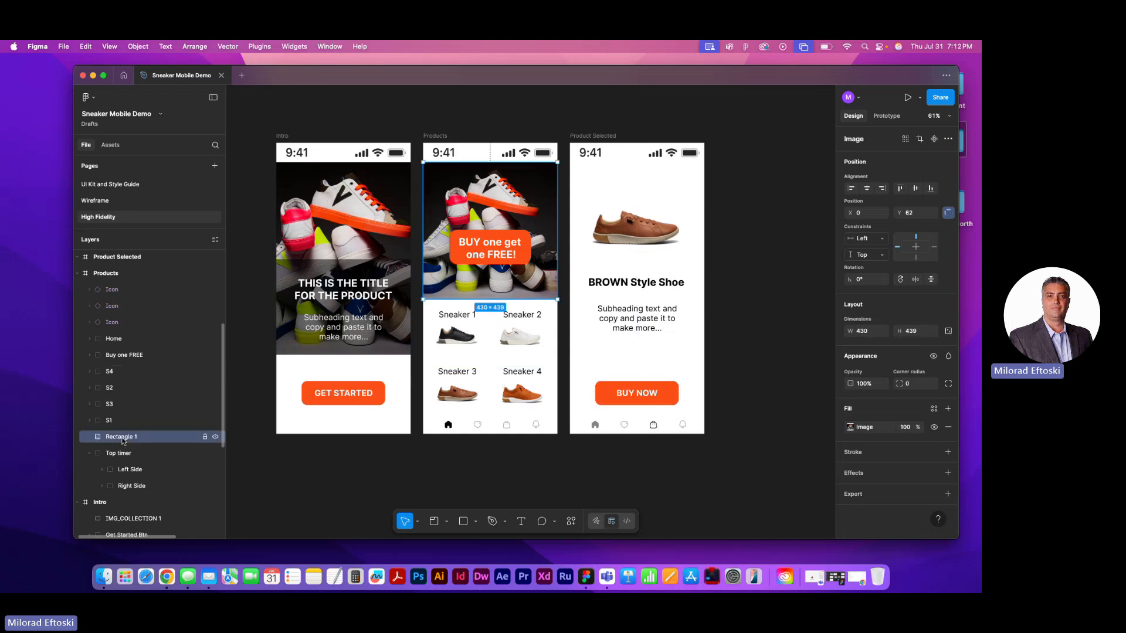
pyautogui.doubleClick(134, 438)
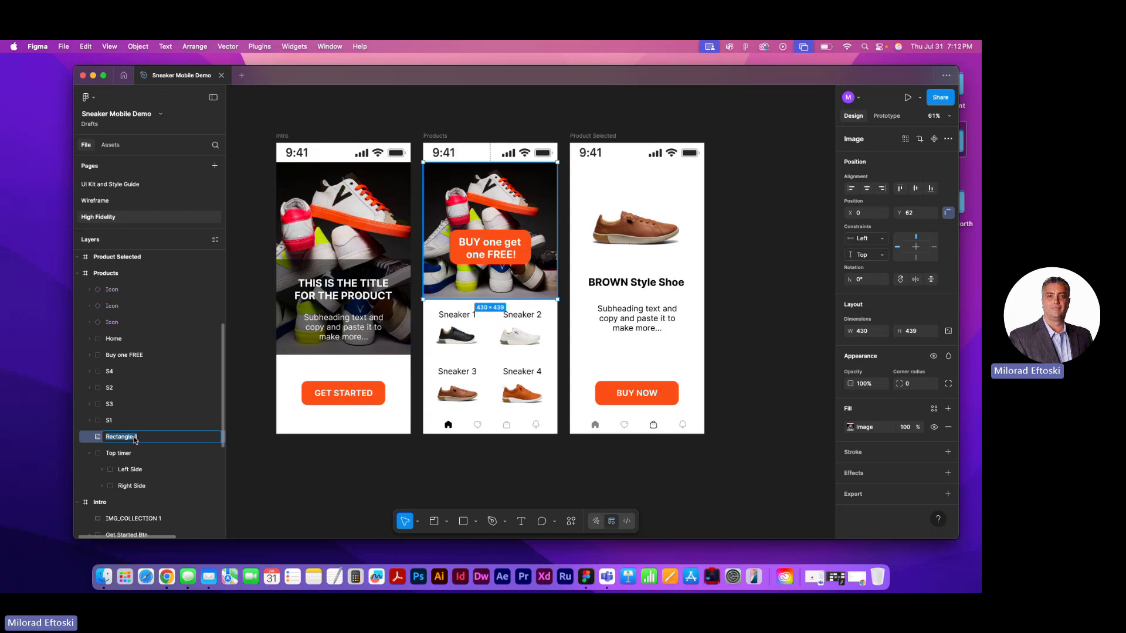
pyautogui.write('2nd image')
pyautogui.click(284, 478)
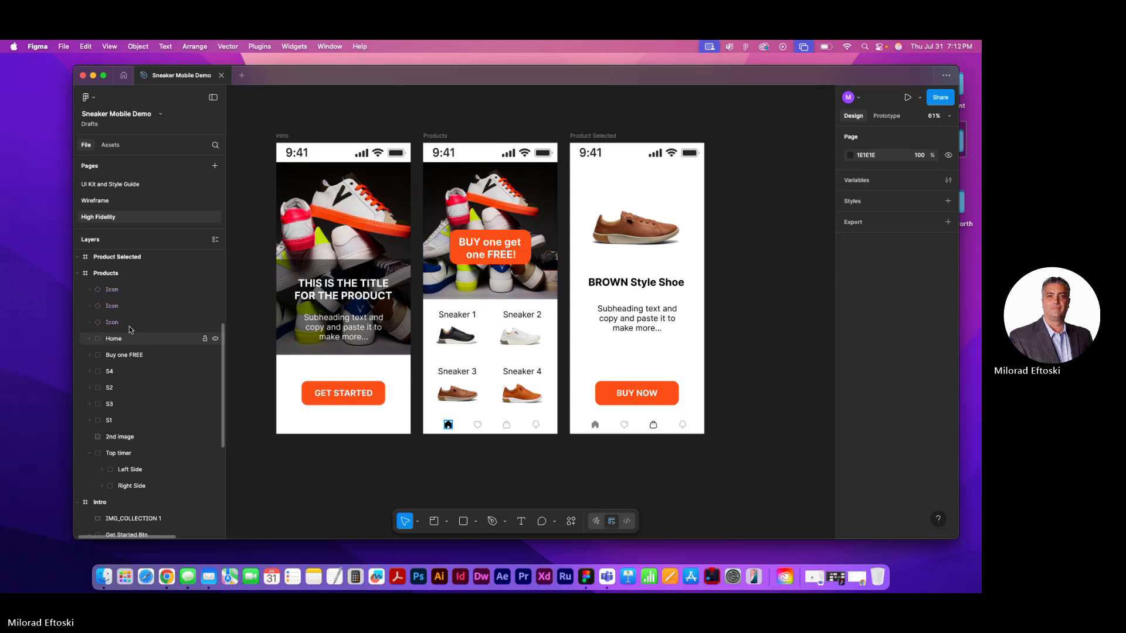
pyautogui.click(110, 289)
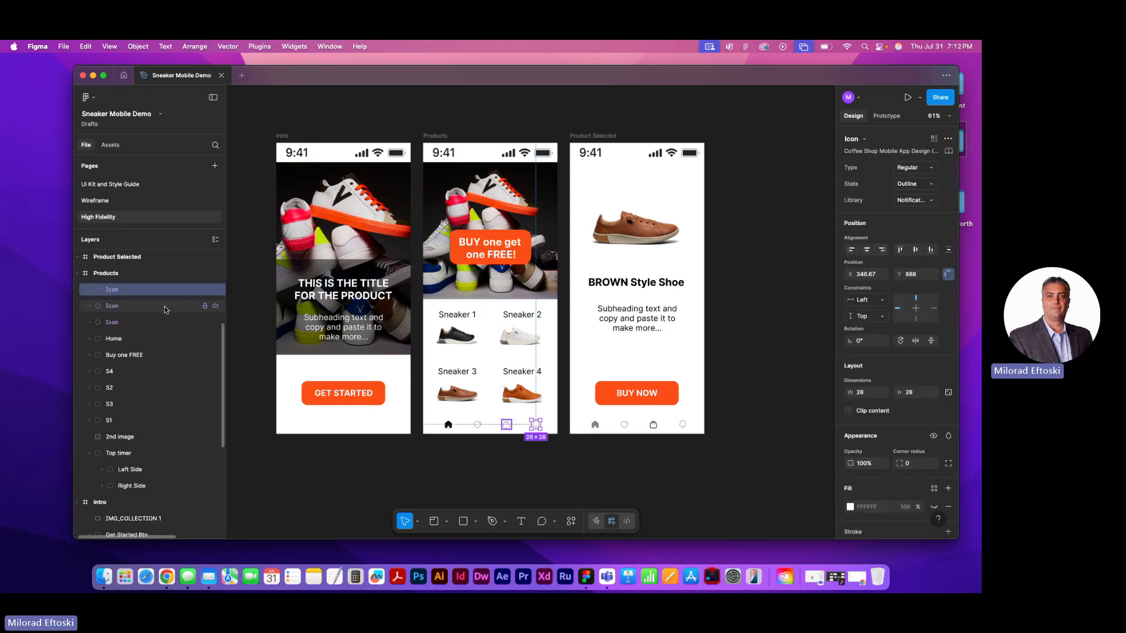
pyautogui.scroll(5, 499, 444)
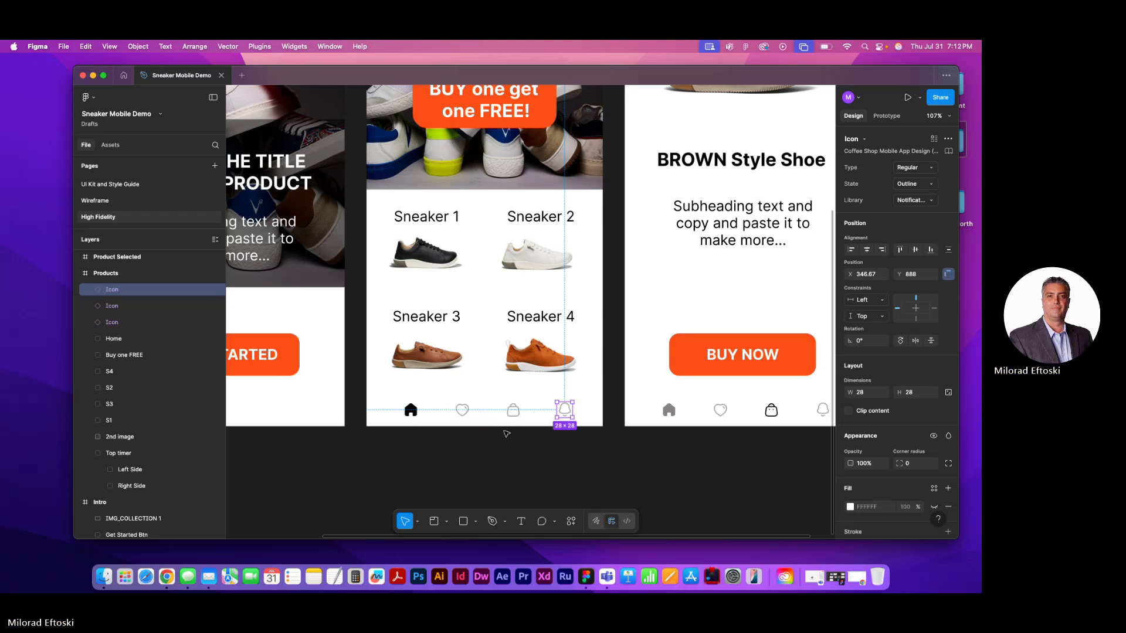
pyautogui.scroll(2, 449, 412)
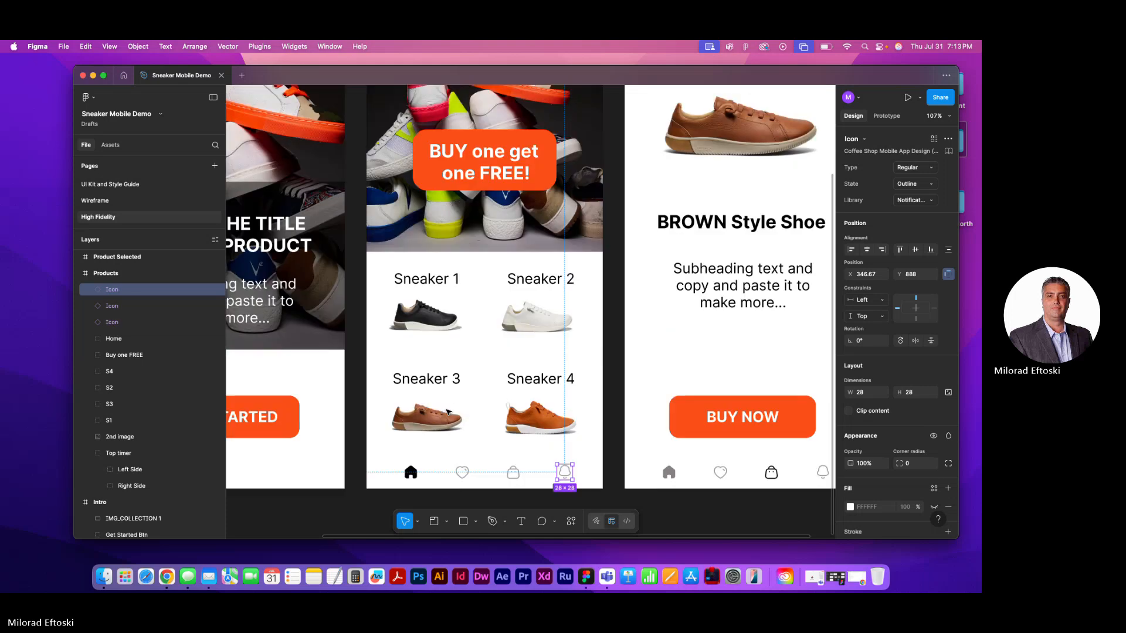
pyautogui.scroll(8, 448, 412)
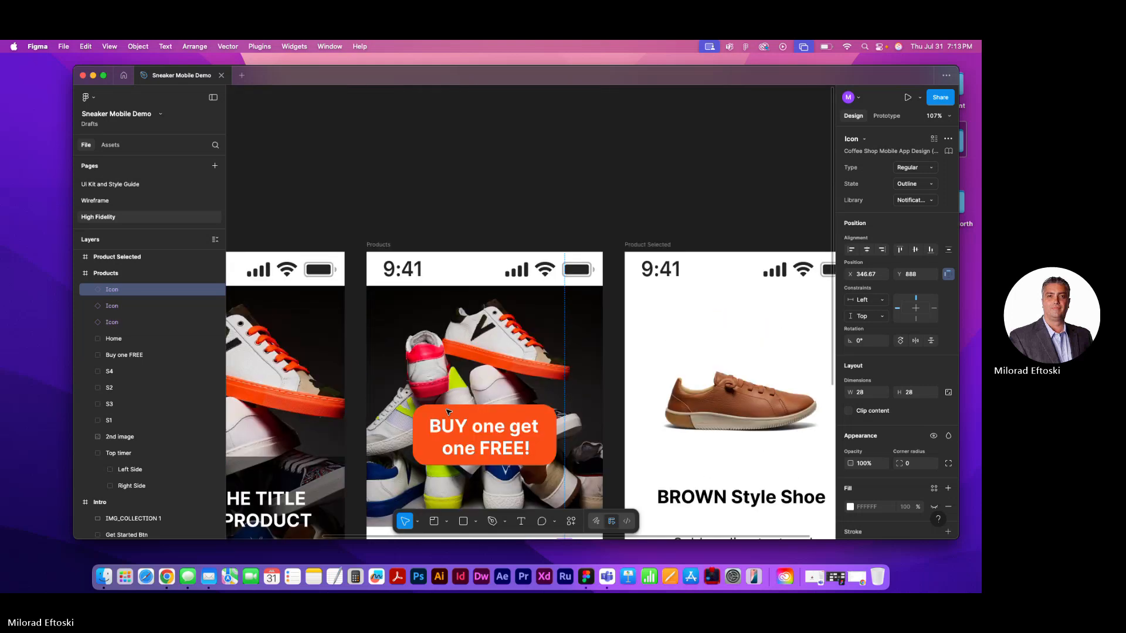
pyautogui.click(418, 276)
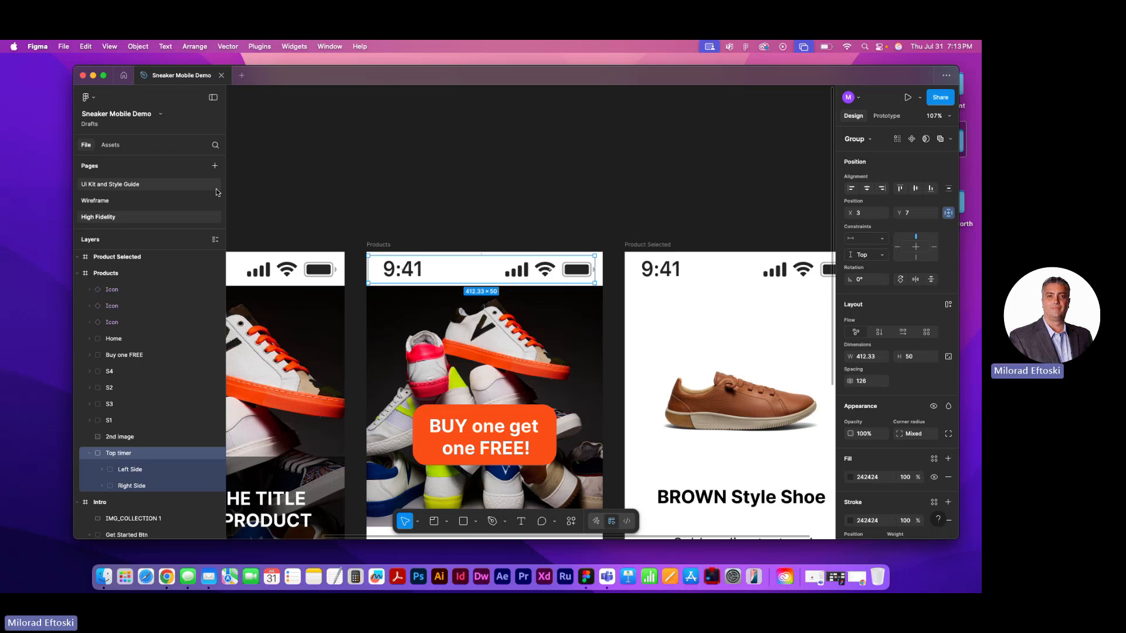
# Rename the Intro frame's status bar group as Top Status bar and copy that name for reuse
pyautogui.click(532, 185)
pyautogui.hscroll(-1, 498, 214)
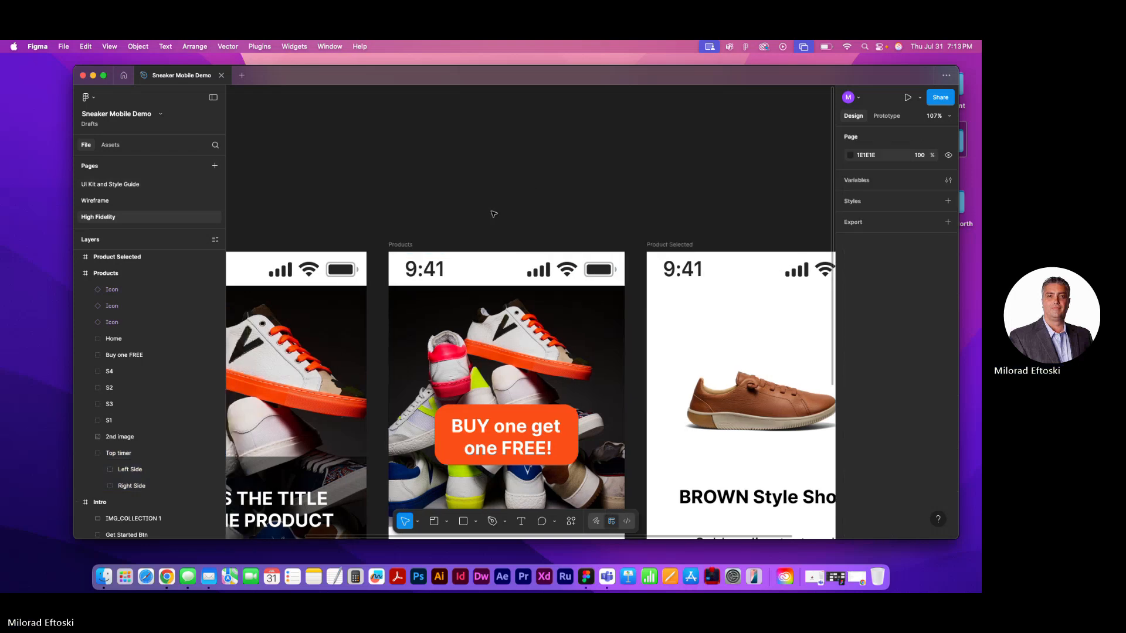
pyautogui.click(357, 273)
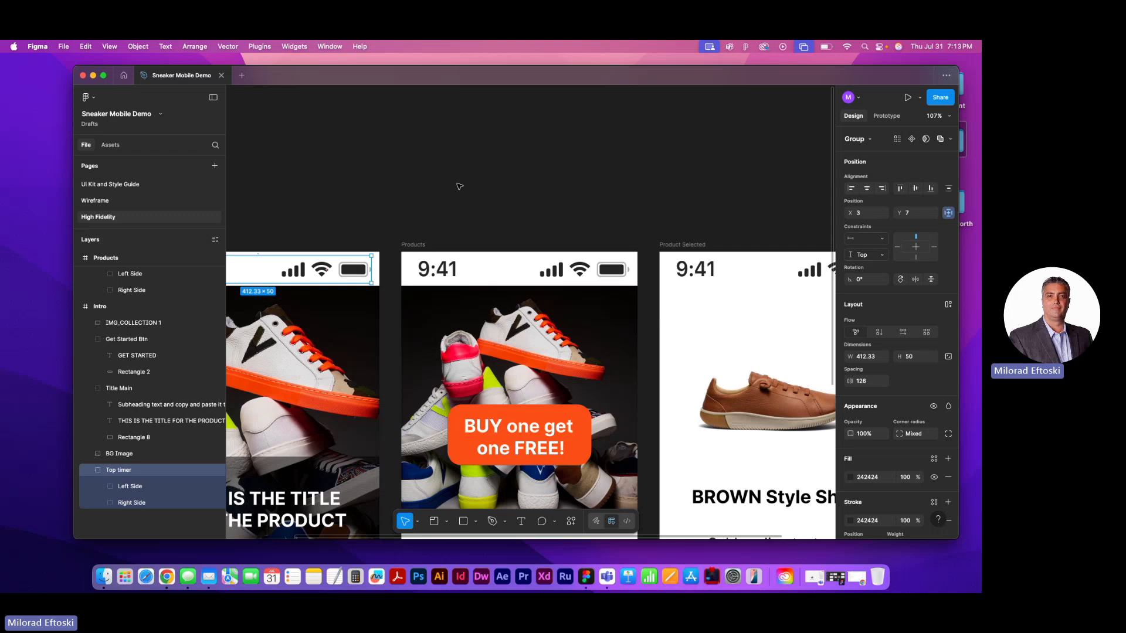
pyautogui.click(459, 186)
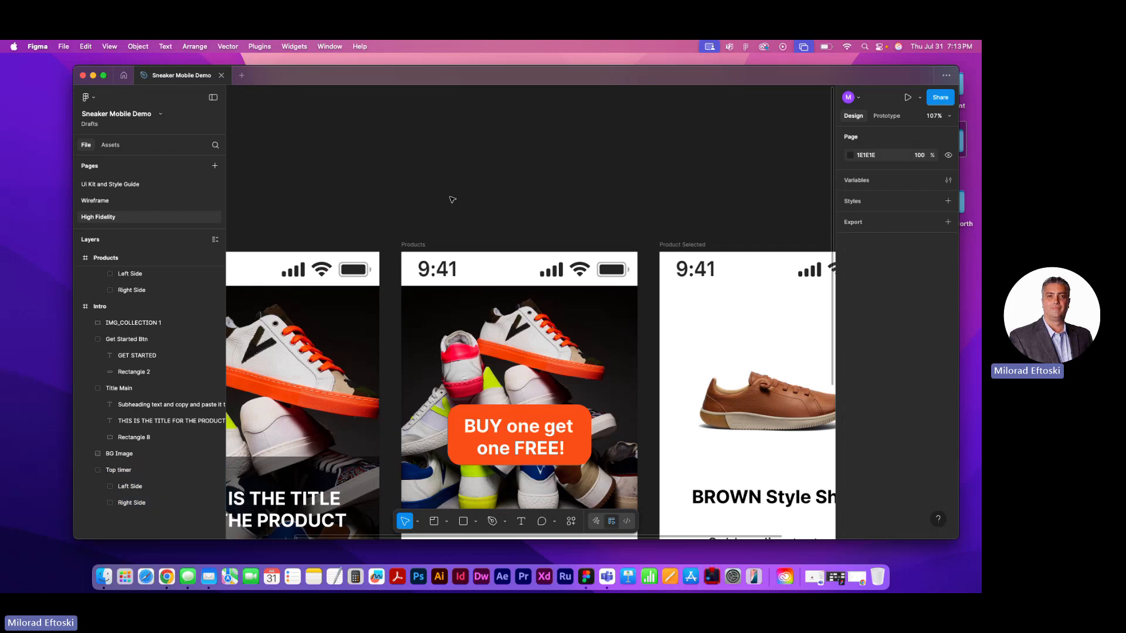
pyautogui.click(338, 277)
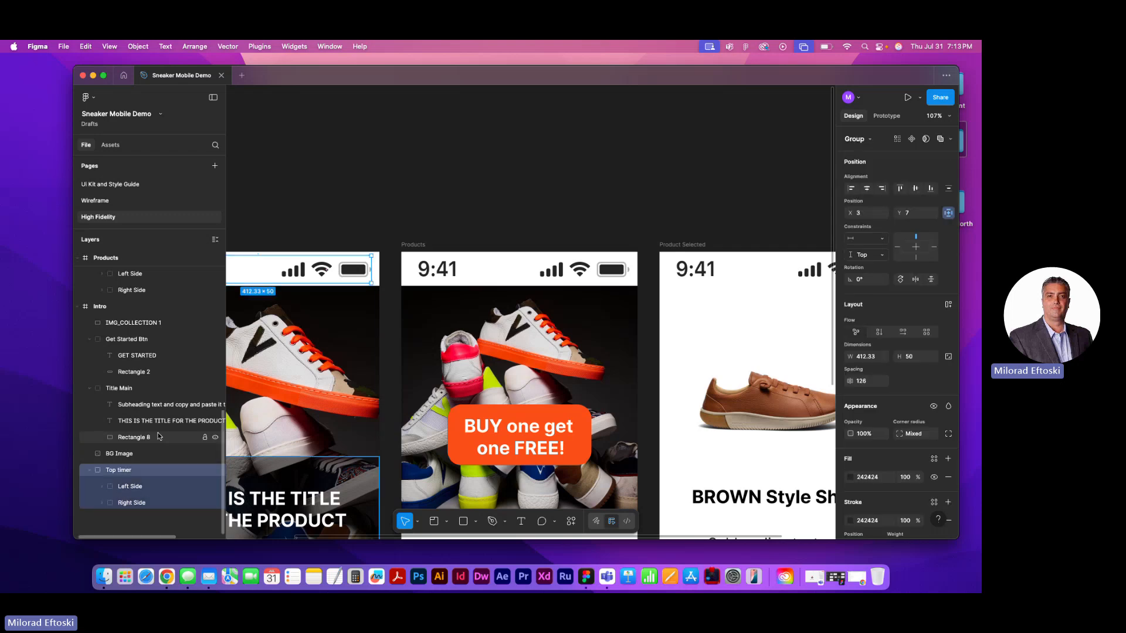
pyautogui.doubleClick(127, 470)
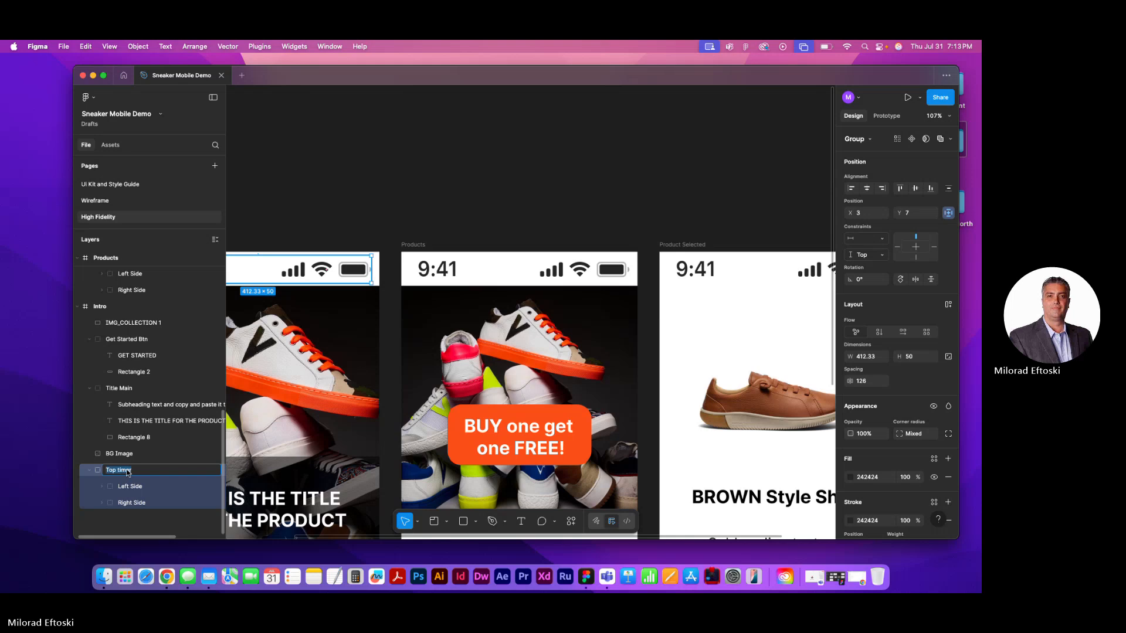
pyautogui.doubleClick(128, 471)
pyautogui.write('S')
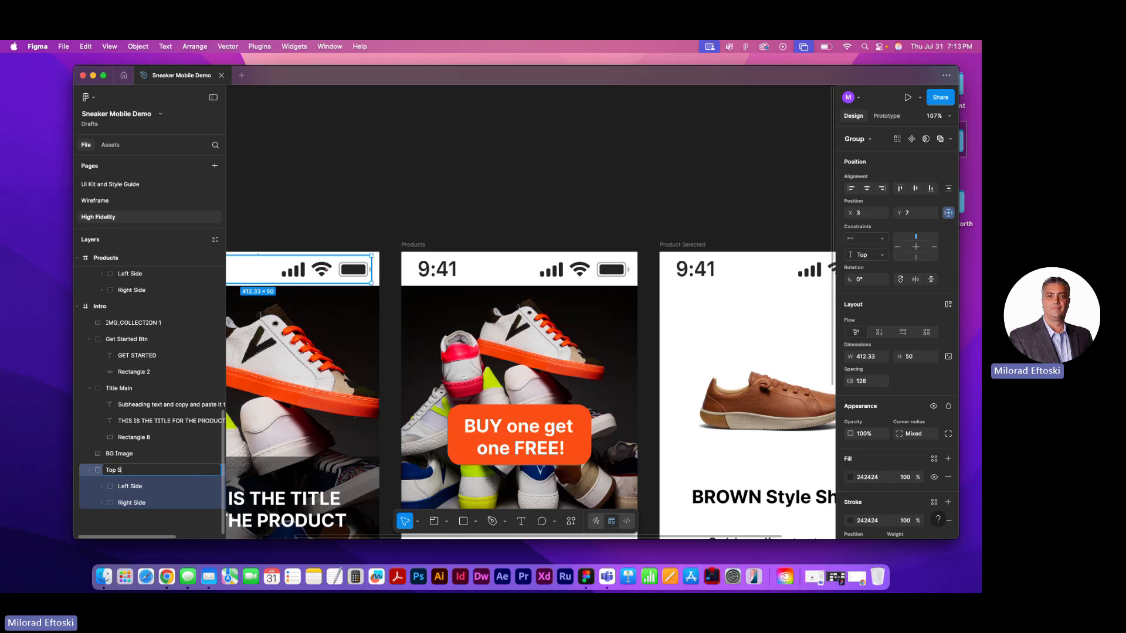
pyautogui.write('tatus bar')
pyautogui.press('super+a')
pyautogui.press('super+c')
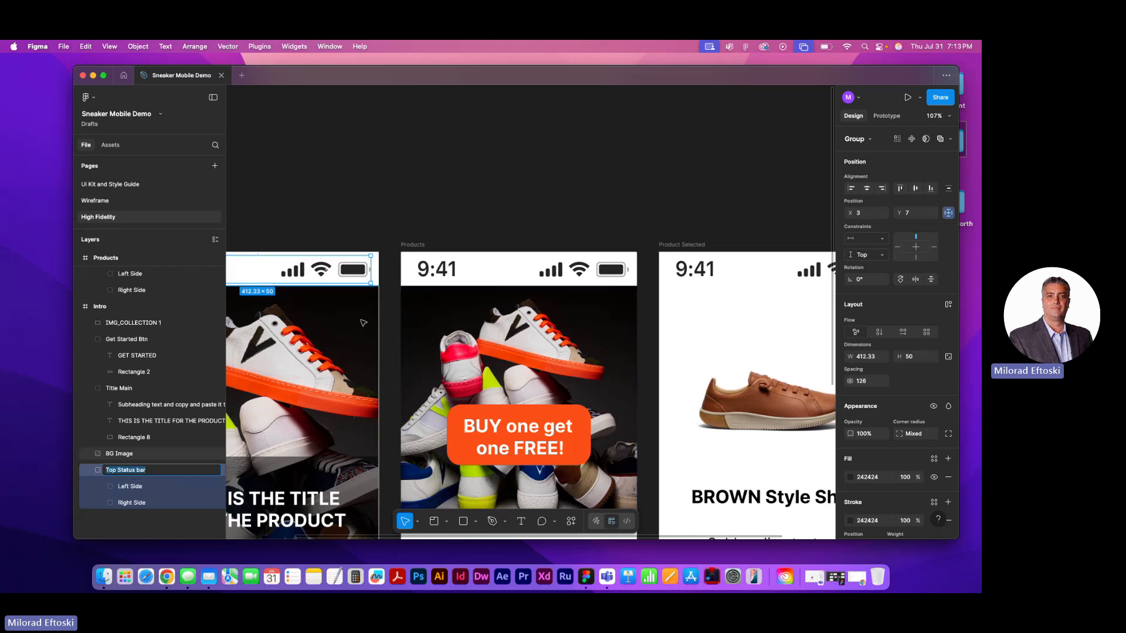
# Rename the Products frame's status bar group as Top Status bar using the copied name
pyautogui.click(440, 281)
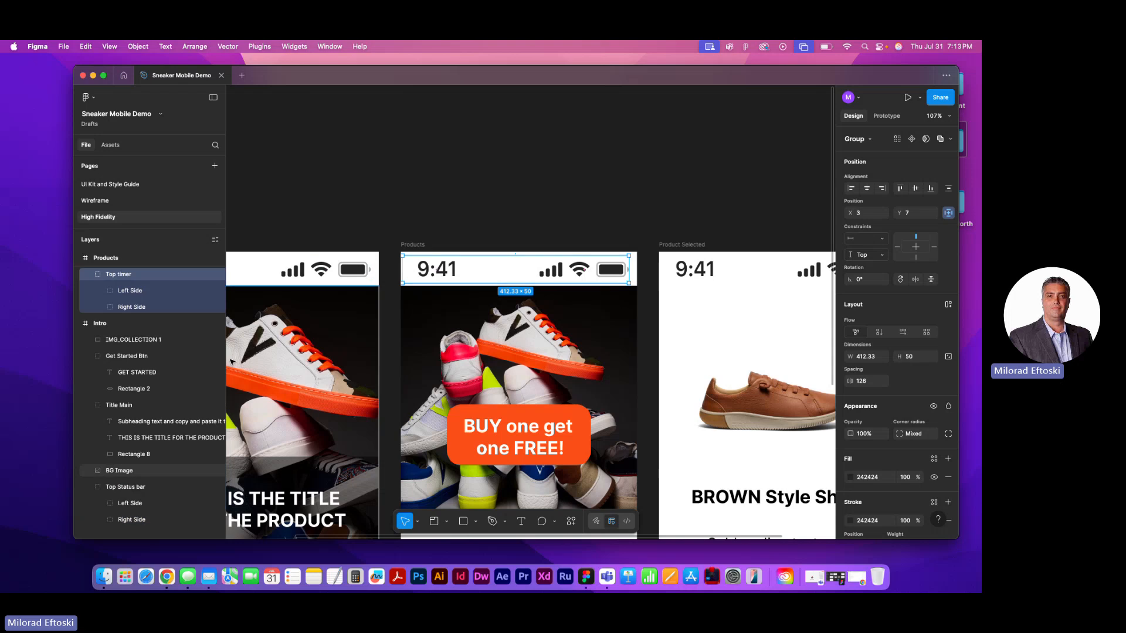
pyautogui.doubleClick(120, 276)
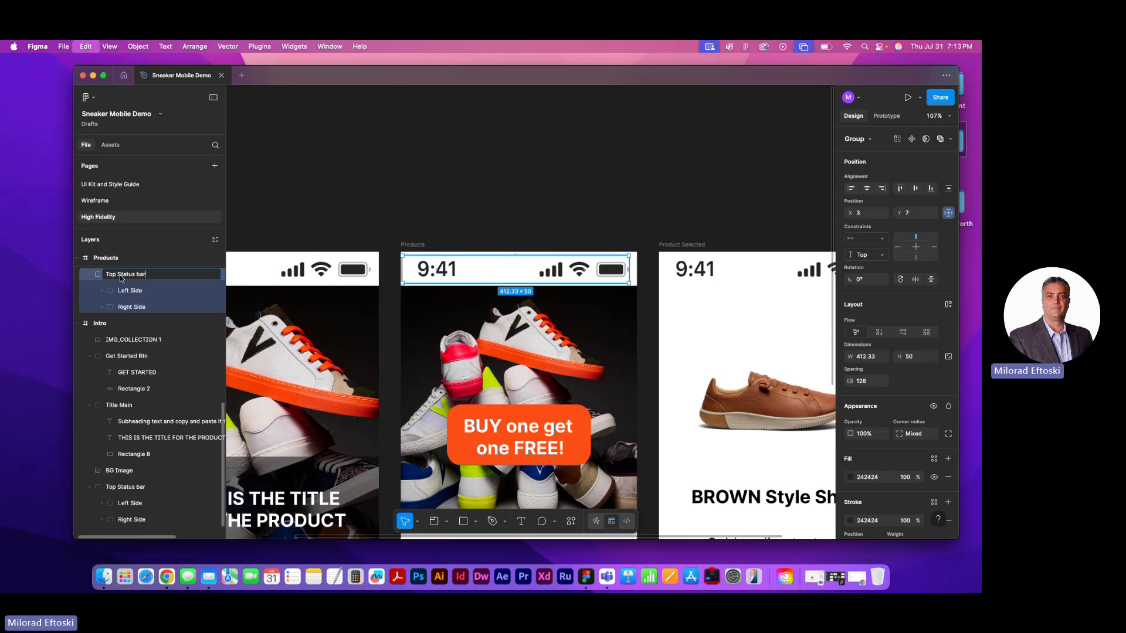
pyautogui.press('super+v')
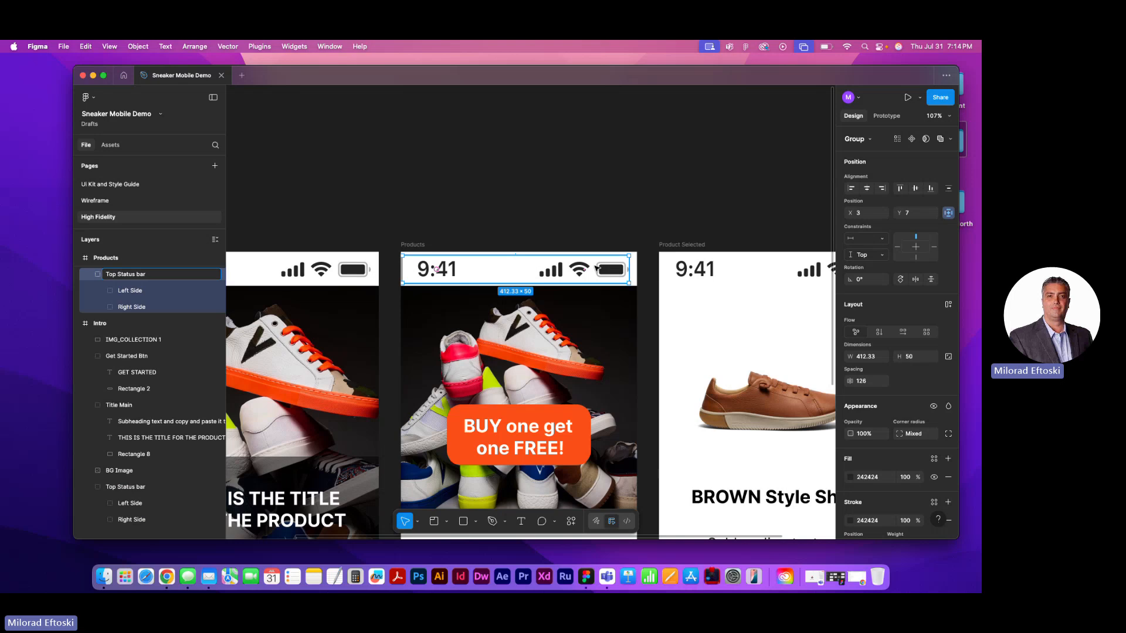
pyautogui.click(591, 199)
# Rename the status bar group on the Product Selected frame as Top Status bar with the copied name
pyautogui.hscroll(5, 586, 188)
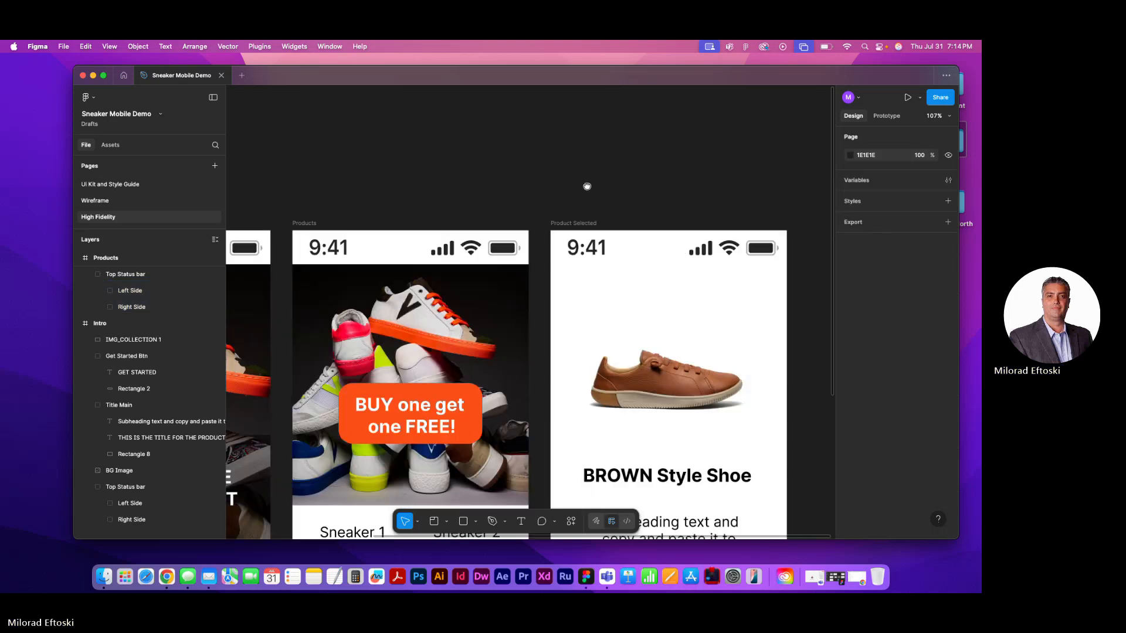
pyautogui.click(607, 254)
pyautogui.doubleClick(124, 277)
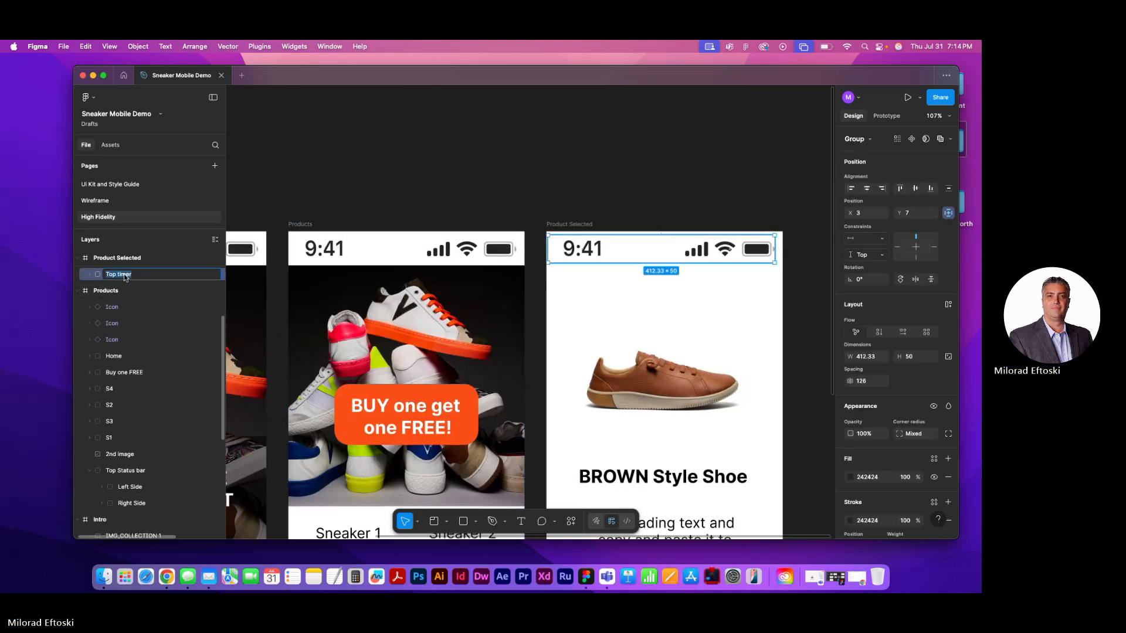
pyautogui.press('Escape')
pyautogui.click(332, 183)
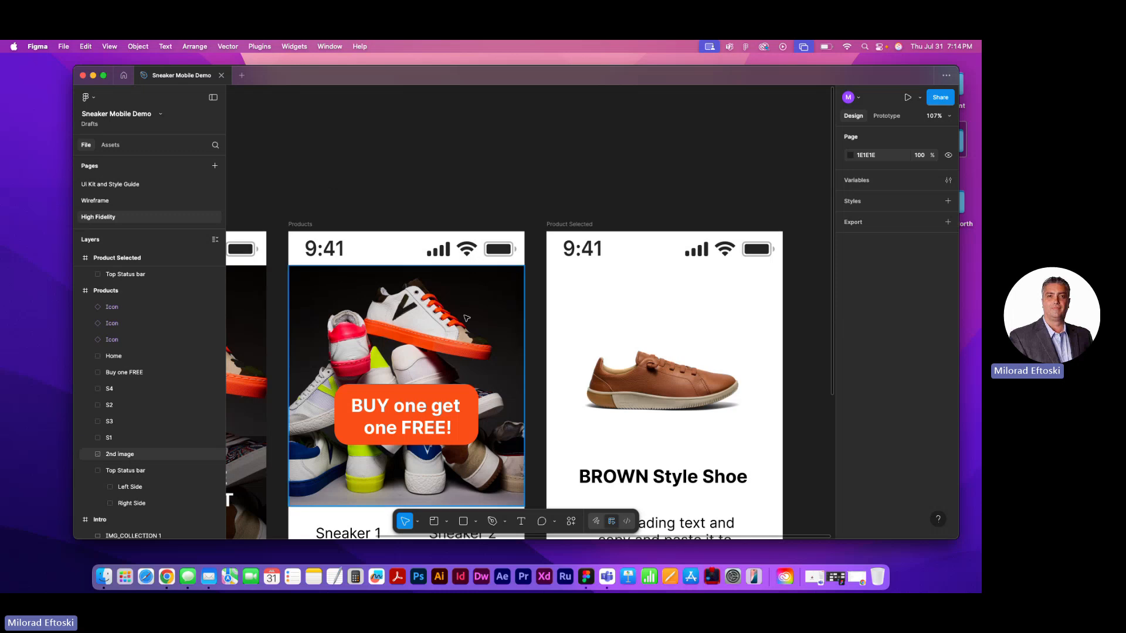
# Delete the home, heart, bag and bell navigation icons at the bottom of the Products frame
pyautogui.scroll(-5, 483, 335)
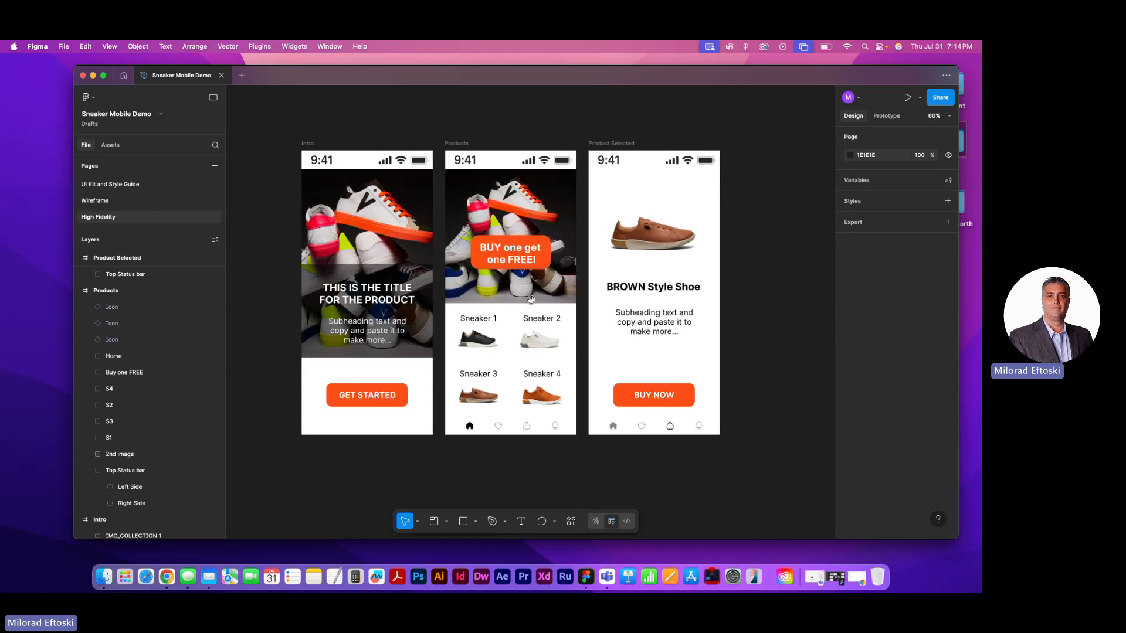
pyautogui.scroll(5, 498, 437)
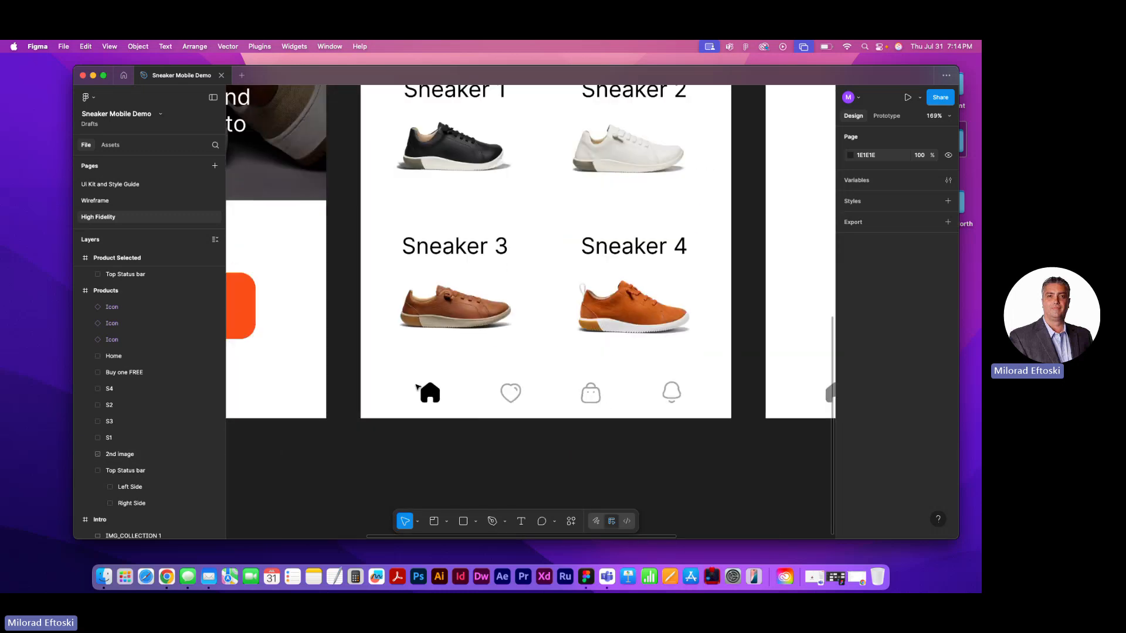
pyautogui.click(464, 425)
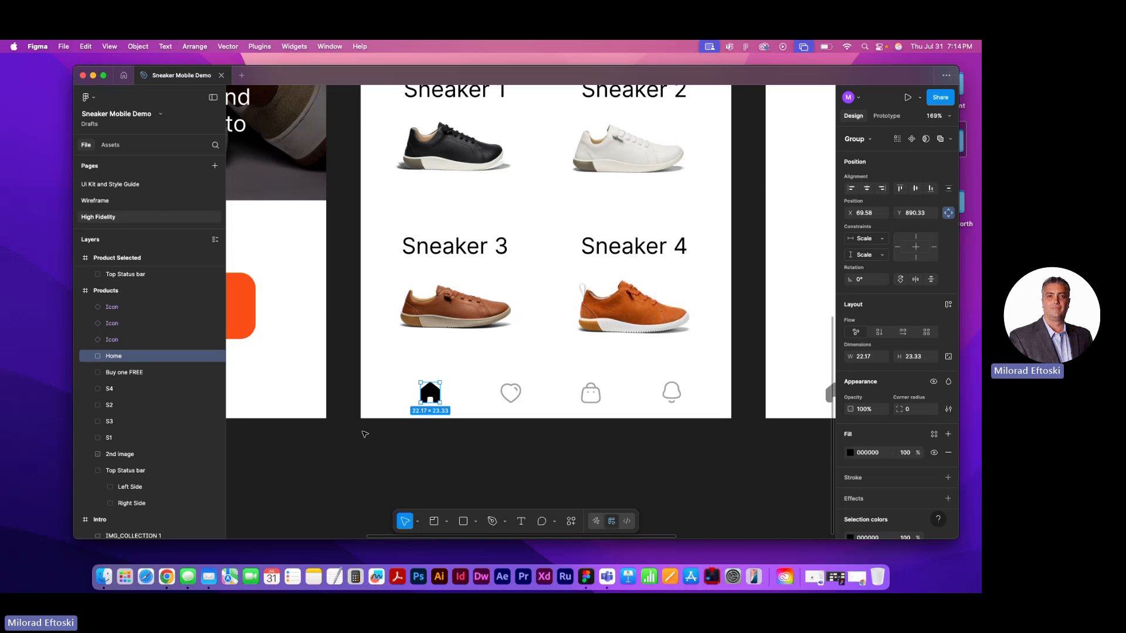
pyautogui.click(364, 434)
pyautogui.click(429, 394)
pyautogui.moveTo(397, 373); pyautogui.dragTo(681, 443)
pyautogui.click(681, 442)
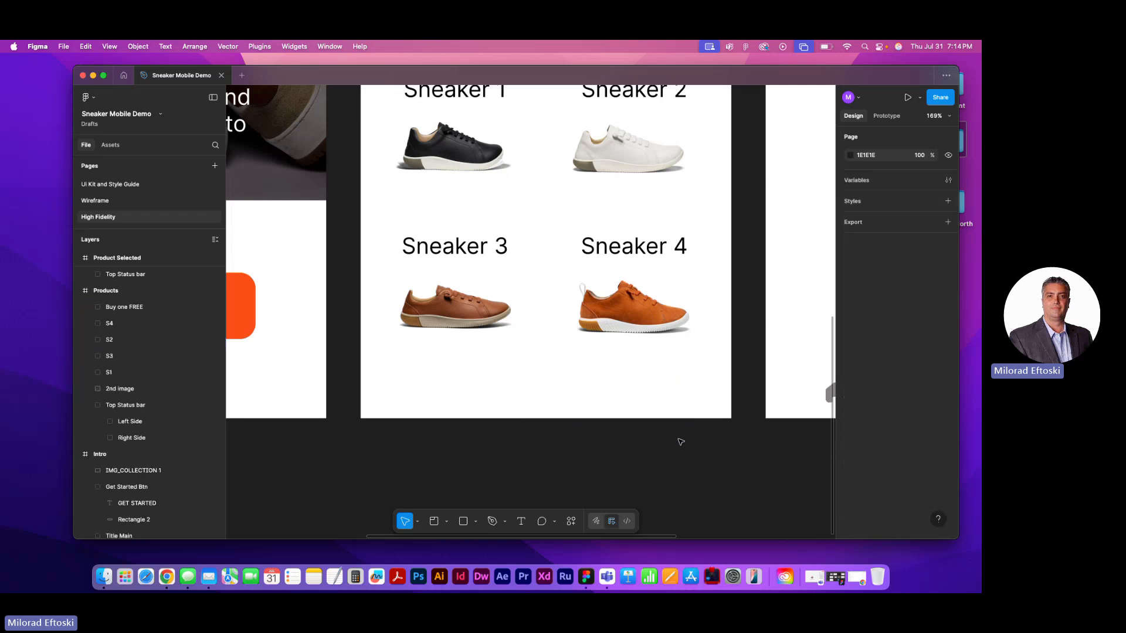
# Delete the row of navigation icons below the BUY NOW button on the Product Selected frame
pyautogui.hscroll(5, 632, 445)
pyautogui.moveTo(512, 371); pyautogui.dragTo(785, 437)
pyautogui.press('Delete')
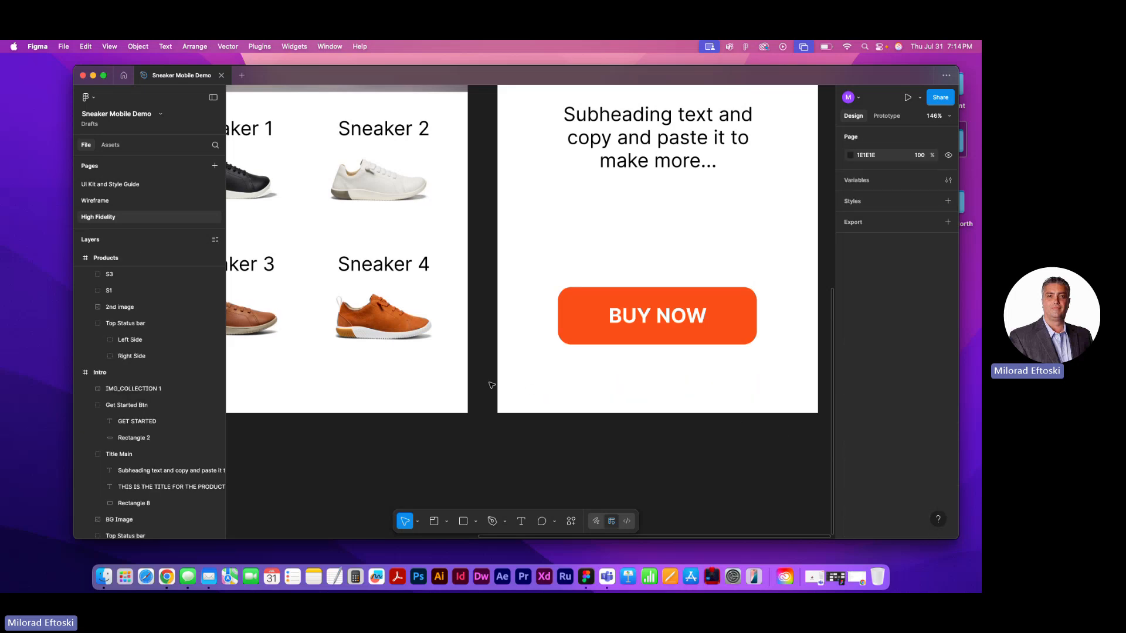
pyautogui.scroll(-5, 491, 386)
pyautogui.scroll(3, 533, 434)
pyautogui.hscroll(-2, 533, 435)
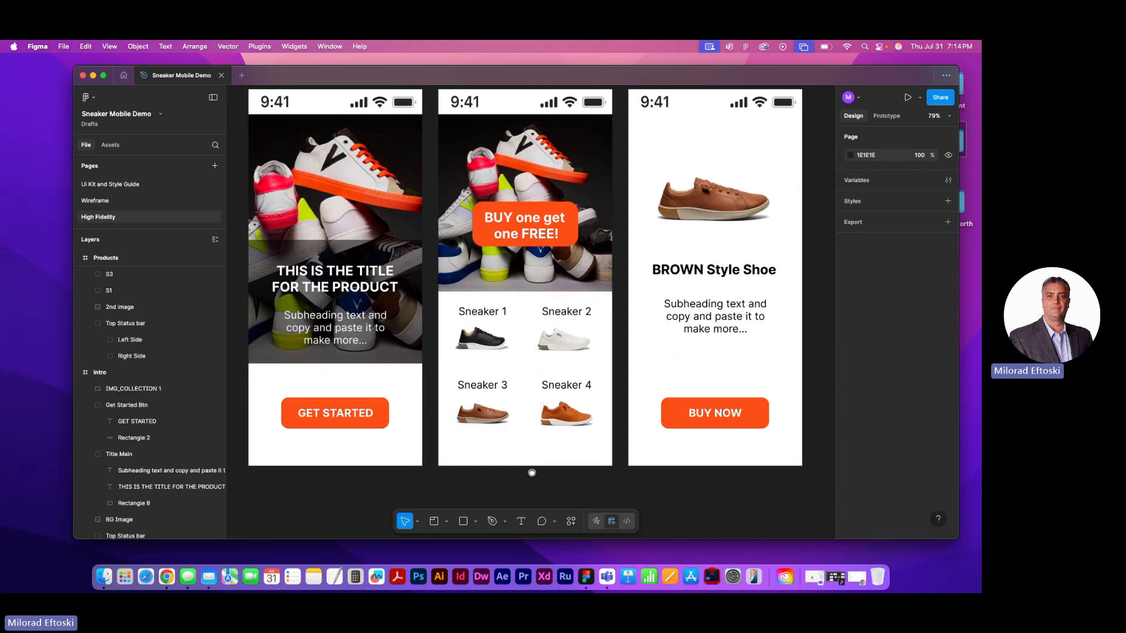
pyautogui.moveTo(547, 459); pyautogui.dragTo(538, 466)
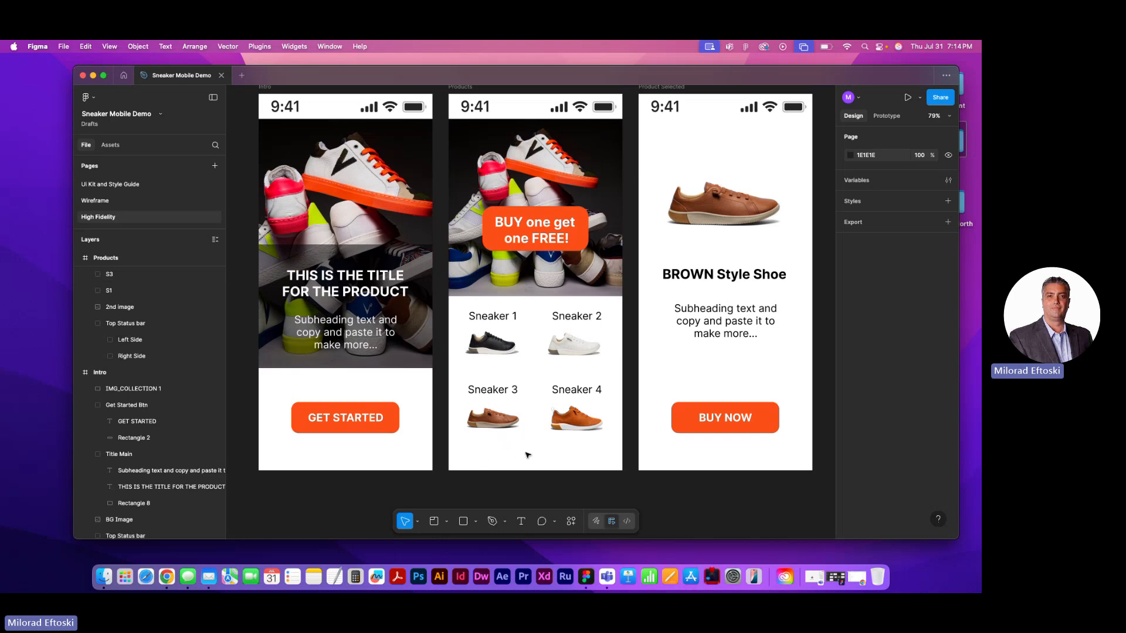
pyautogui.scroll(5, 492, 478)
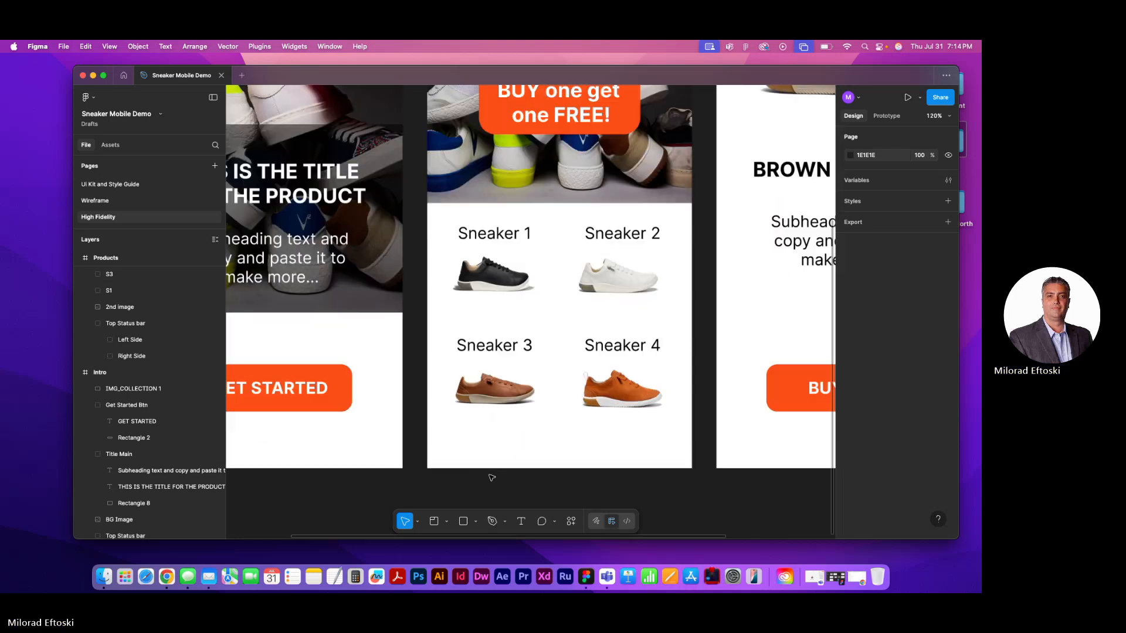
pyautogui.hscroll(3, 483, 455)
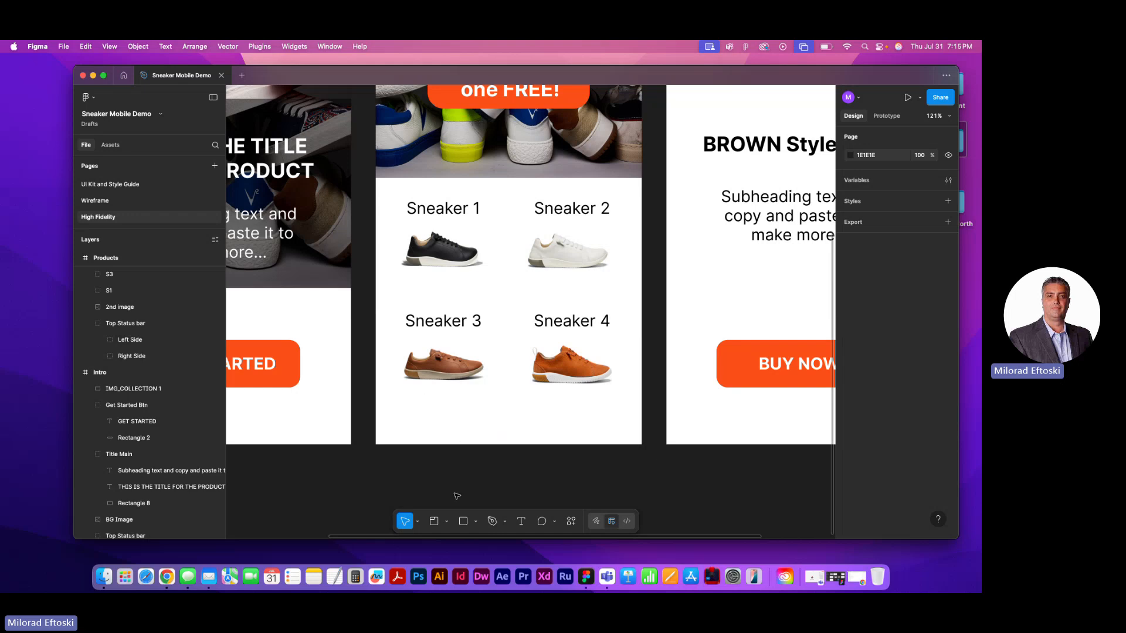
# Switch to Illustrator, dismiss the What's new dialog, and create a new 820 x 312 px CMYK document
pyautogui.click(439, 578)
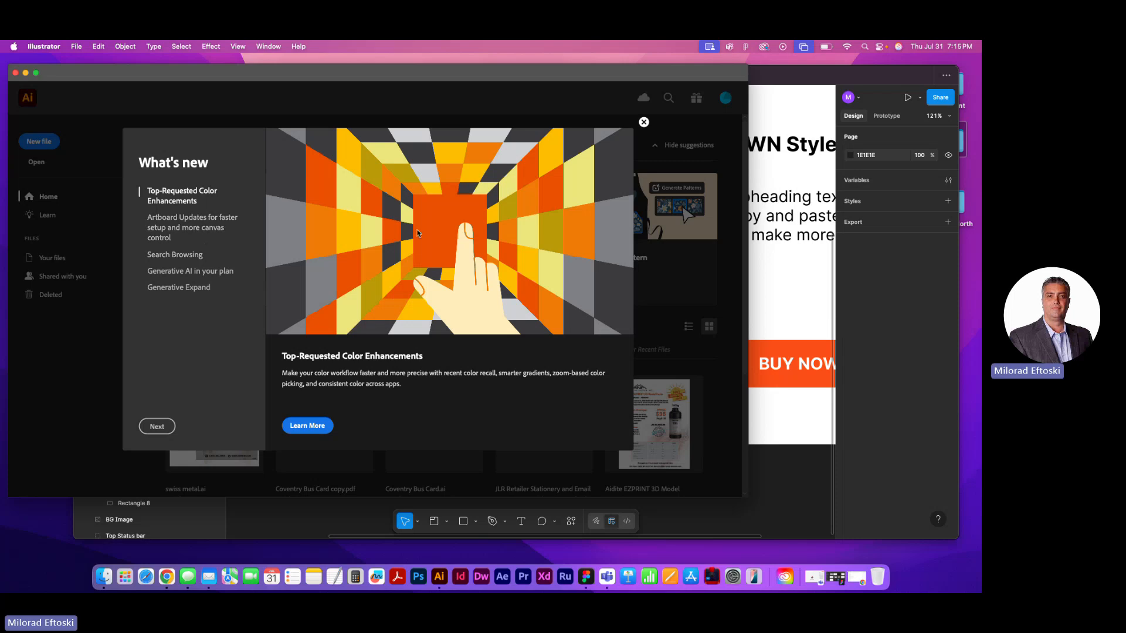
pyautogui.click(644, 122)
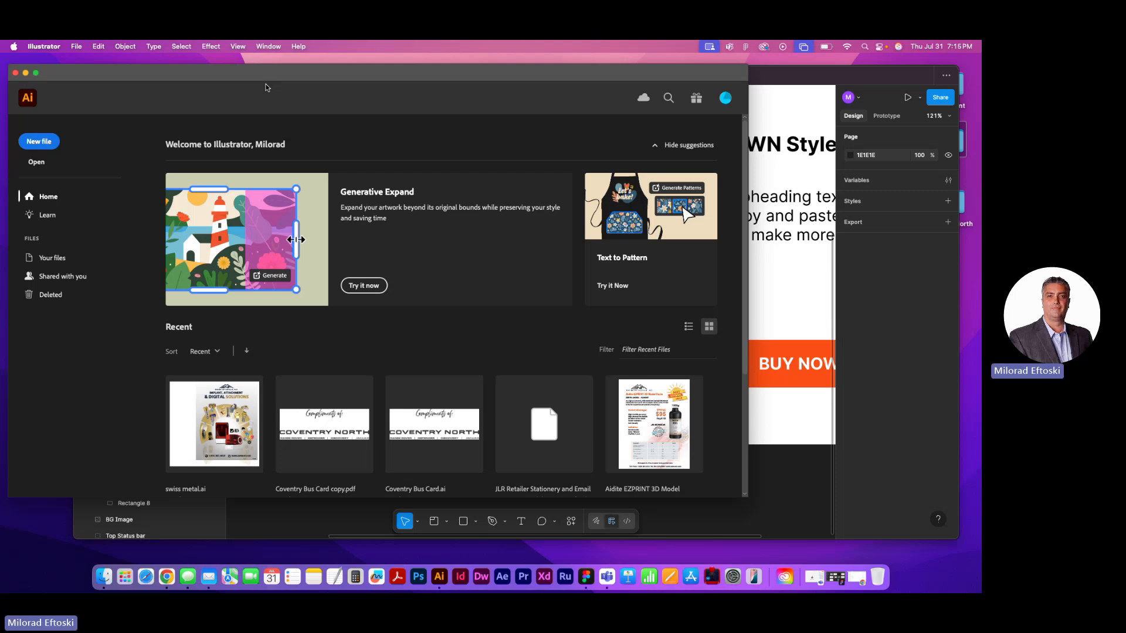
pyautogui.click(42, 142)
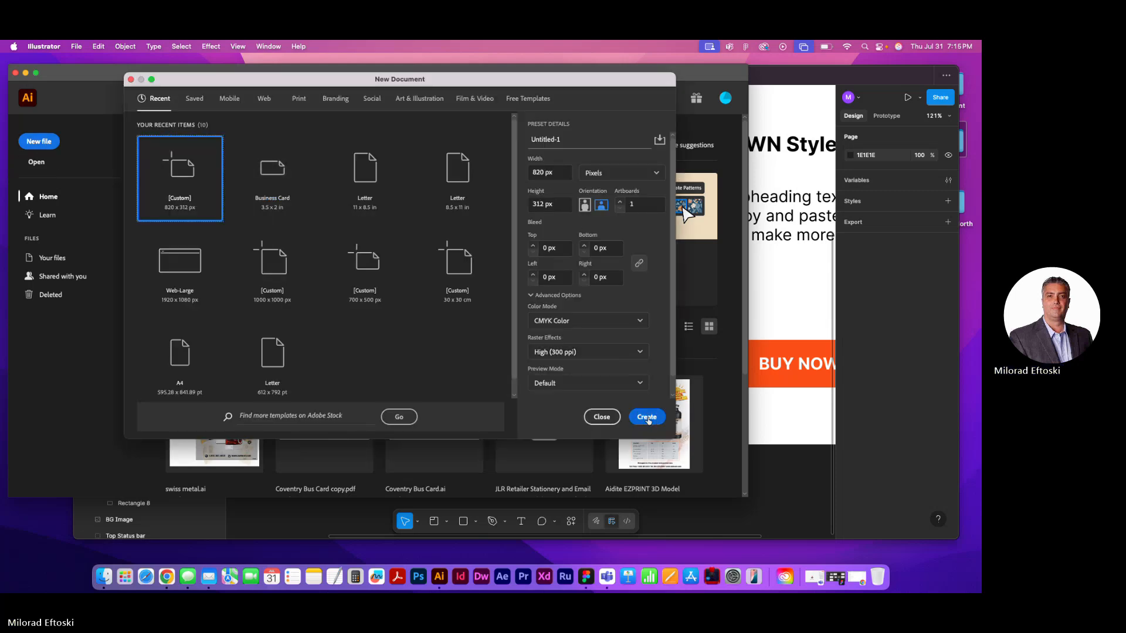
pyautogui.click(647, 417)
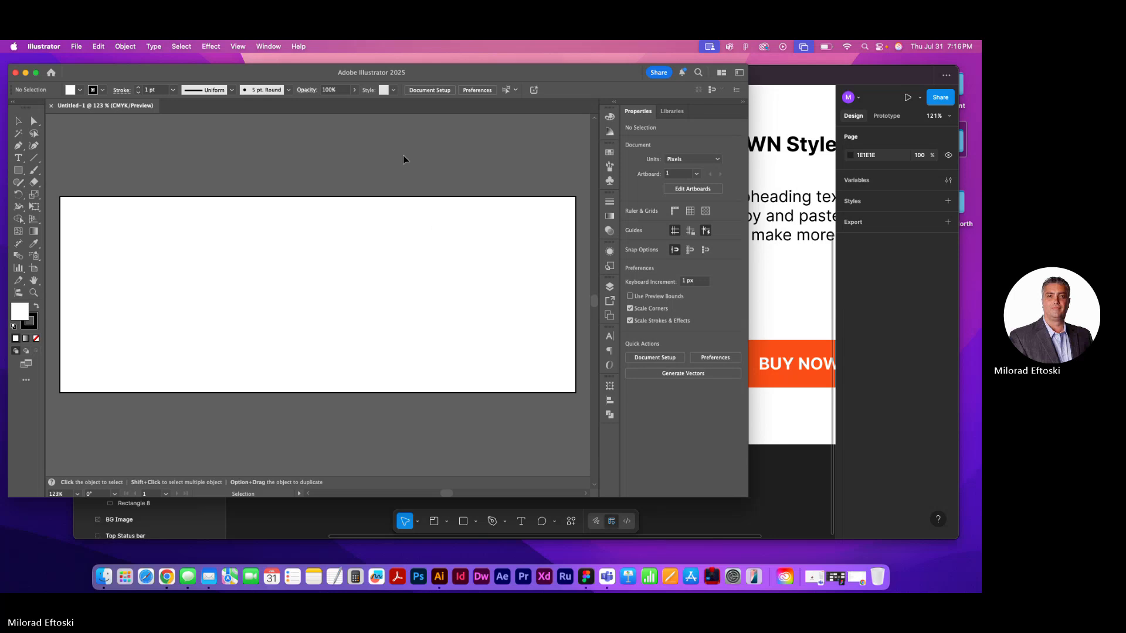
# Open the Web Buttons and Bars symbol library, browse on to Web Icons, and enlarge the panel to show all its symbols
pyautogui.click(268, 46)
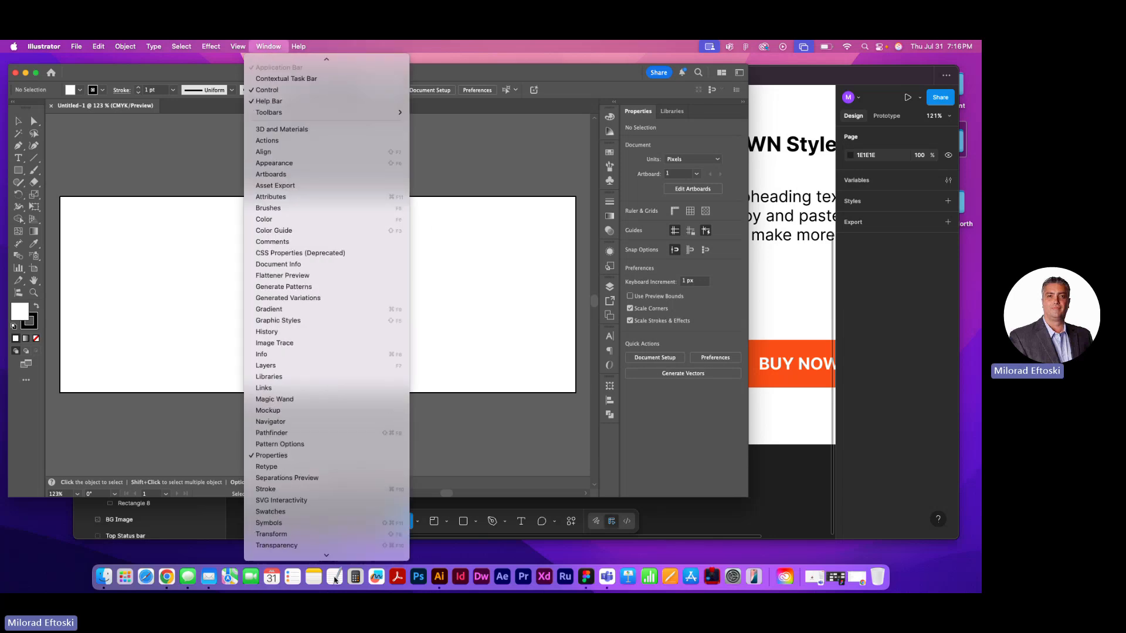
pyautogui.moveTo(320, 525)
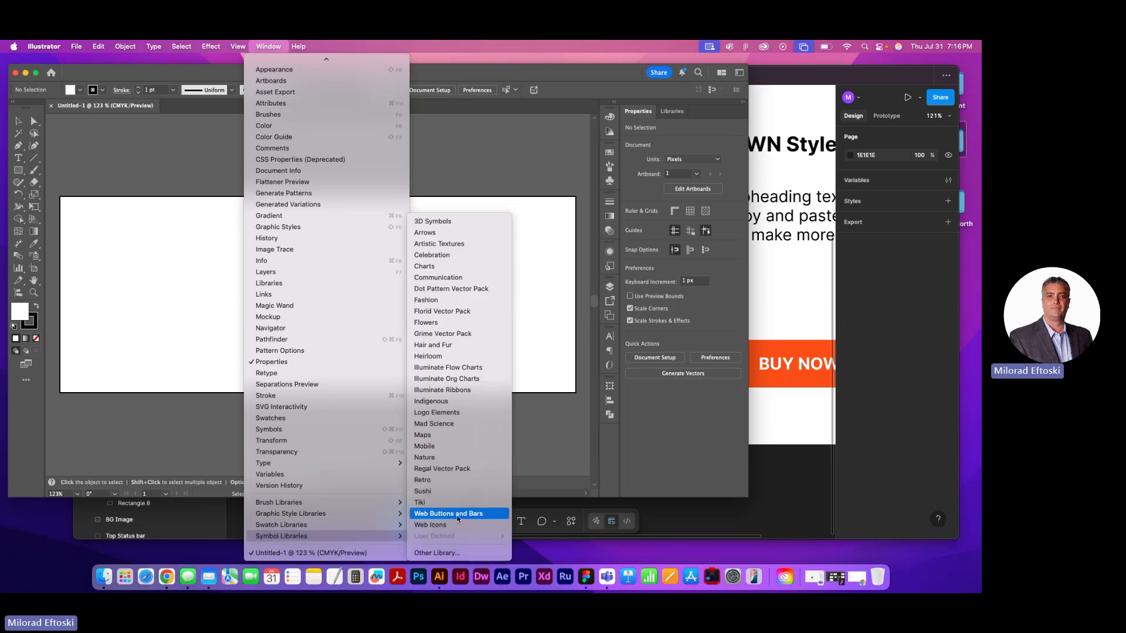
pyautogui.click(459, 518)
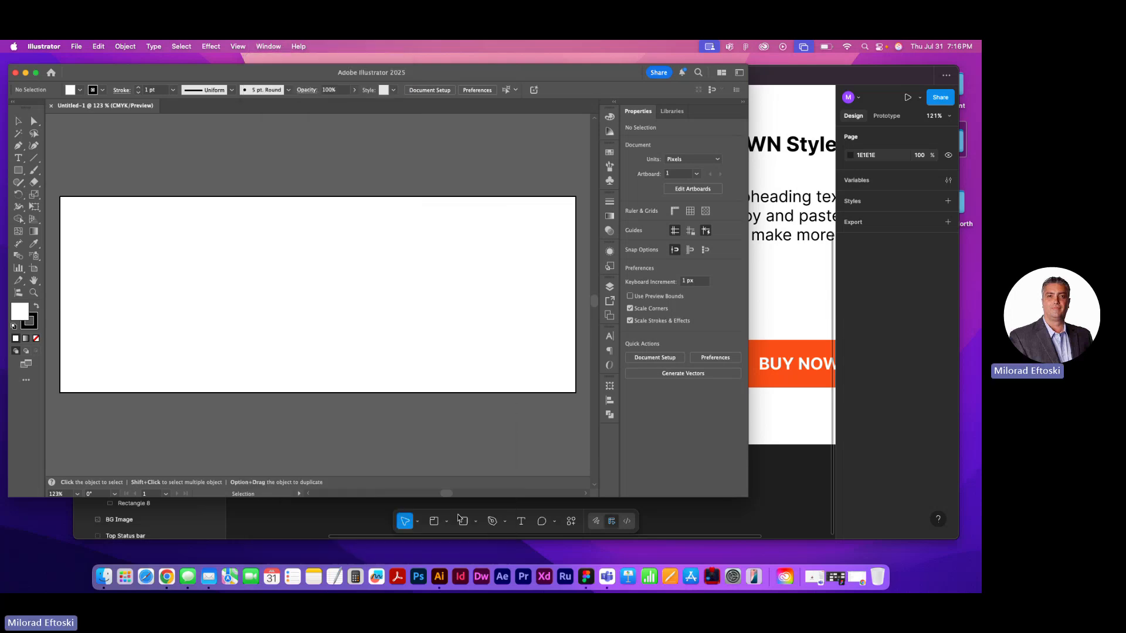
pyautogui.moveTo(490, 297); pyautogui.dragTo(492, 194)
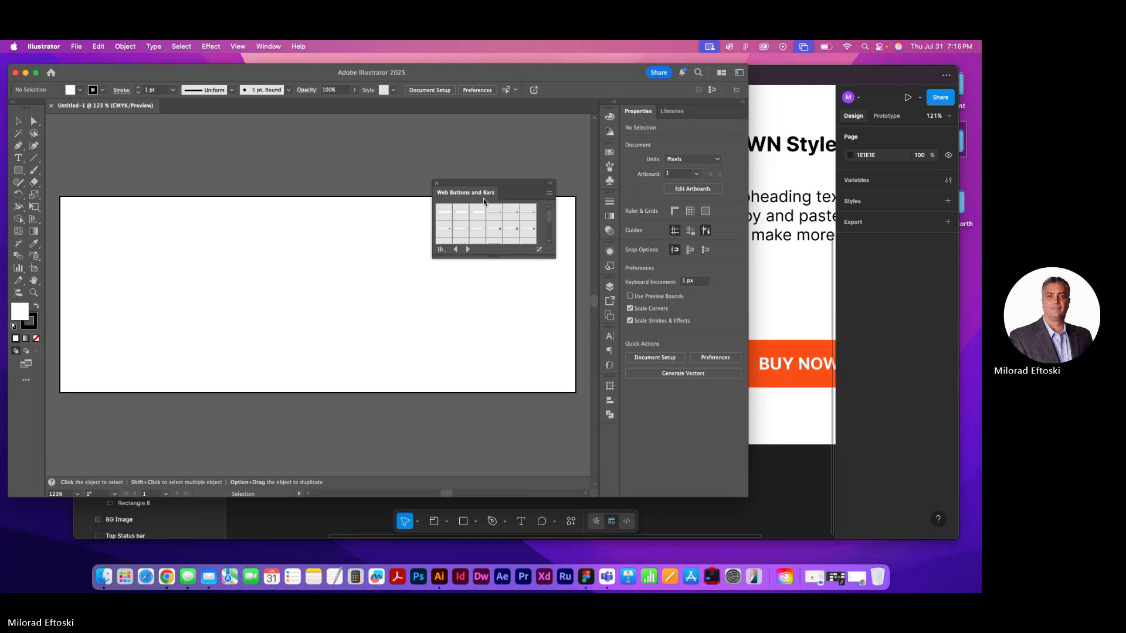
pyautogui.click(456, 249)
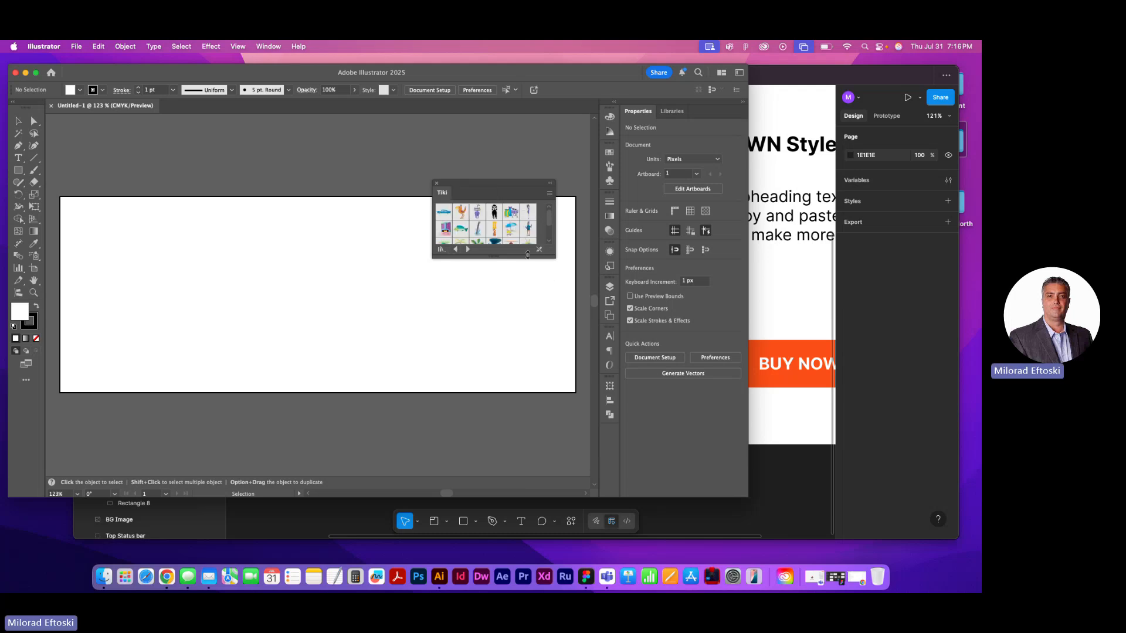
pyautogui.click(468, 250)
pyautogui.click(468, 250)
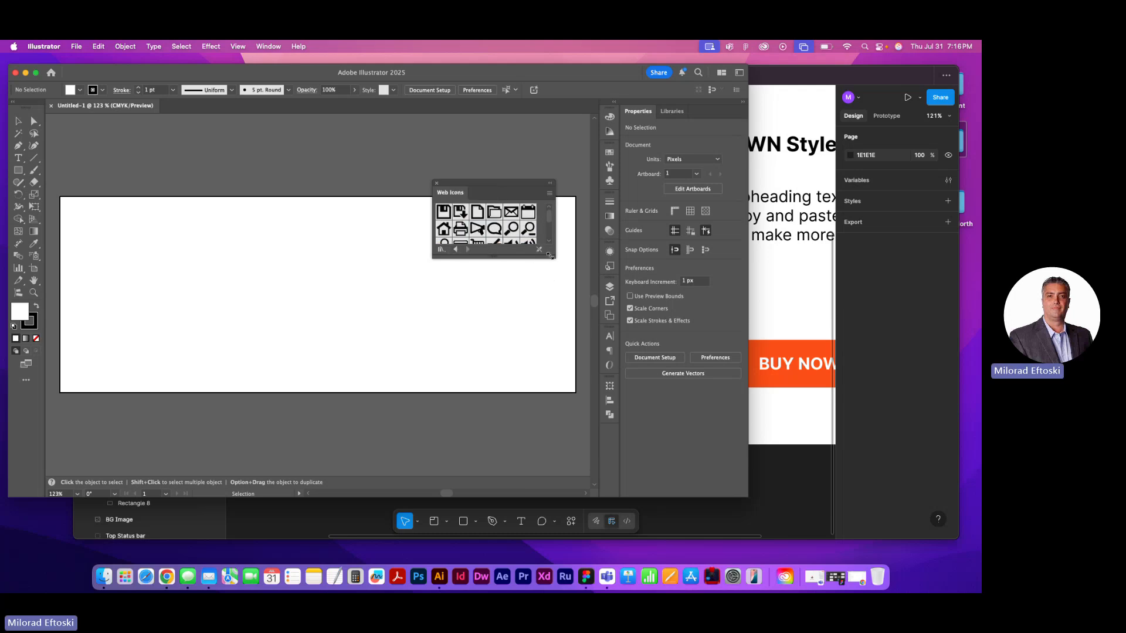
pyautogui.moveTo(551, 256); pyautogui.dragTo(582, 416)
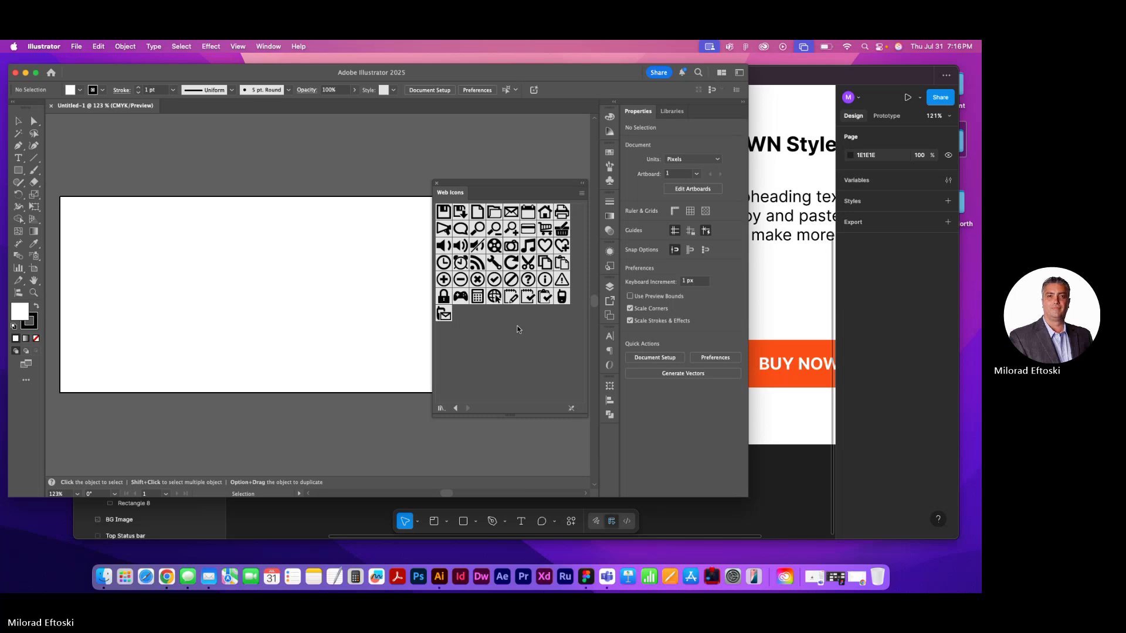
# Place the Home symbol from Web Icons on the artboard's left part and break its symbol link
pyautogui.moveTo(546, 214); pyautogui.dragTo(151, 242)
pyautogui.click(311, 285)
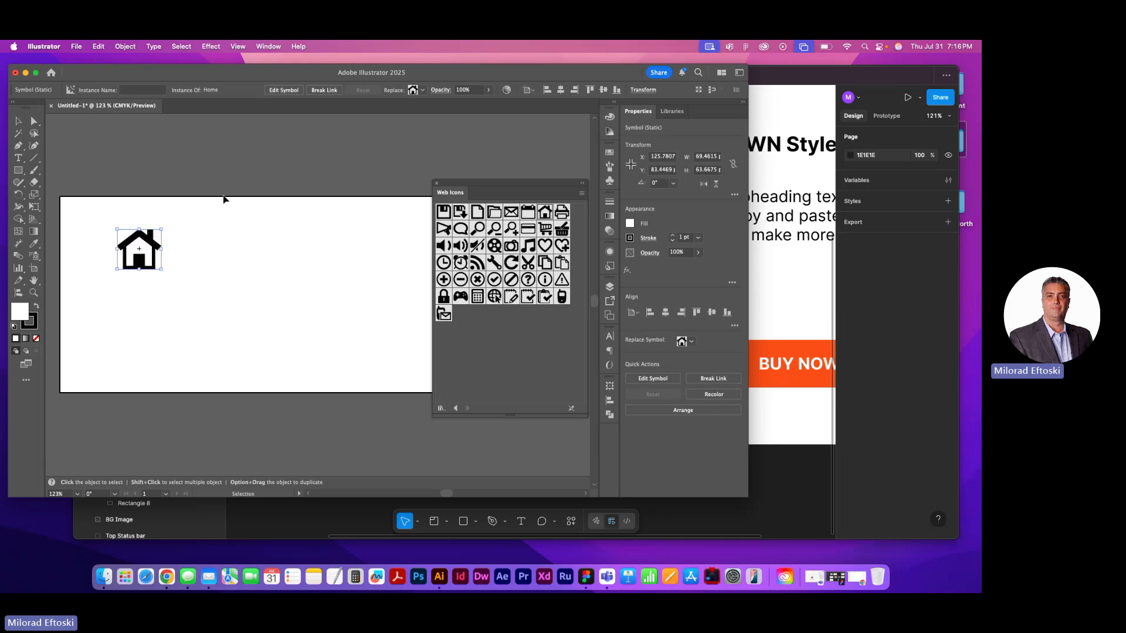
pyautogui.click(324, 90)
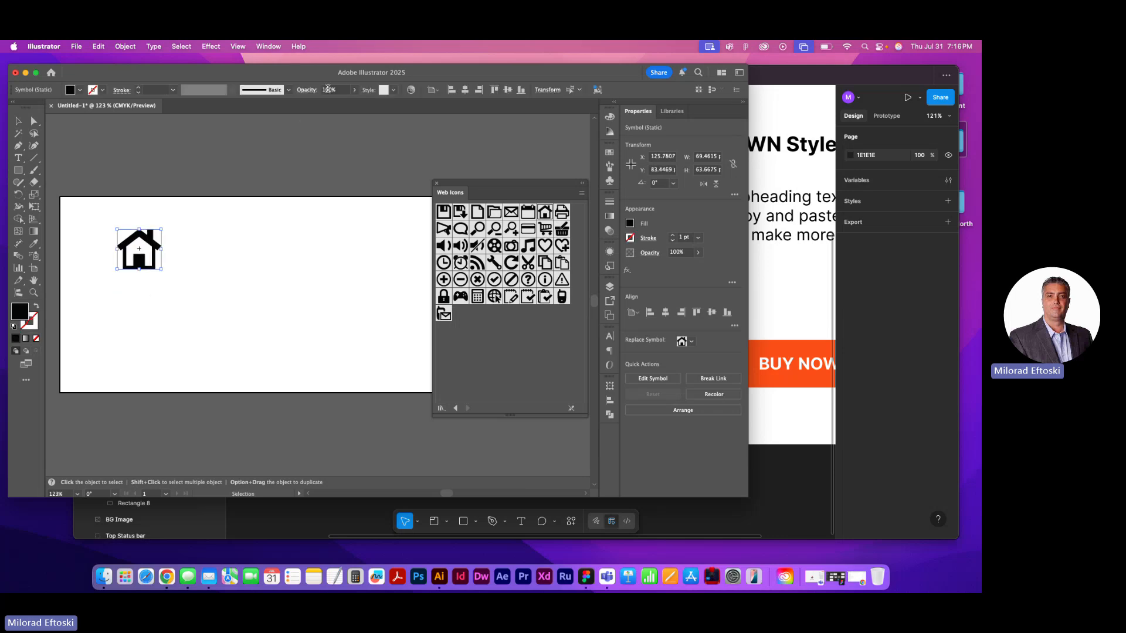
# Nudge the Home icon up and left on the artboard, then paste a copy into the Products frame in Figma
pyautogui.click(229, 218)
pyautogui.moveTo(155, 232)
pyautogui.mouseDown()
pyautogui.moveTo(119, 205)
pyautogui.moveTo(134, 238)
pyautogui.moveTo(140, 228)
pyautogui.mouseUp()
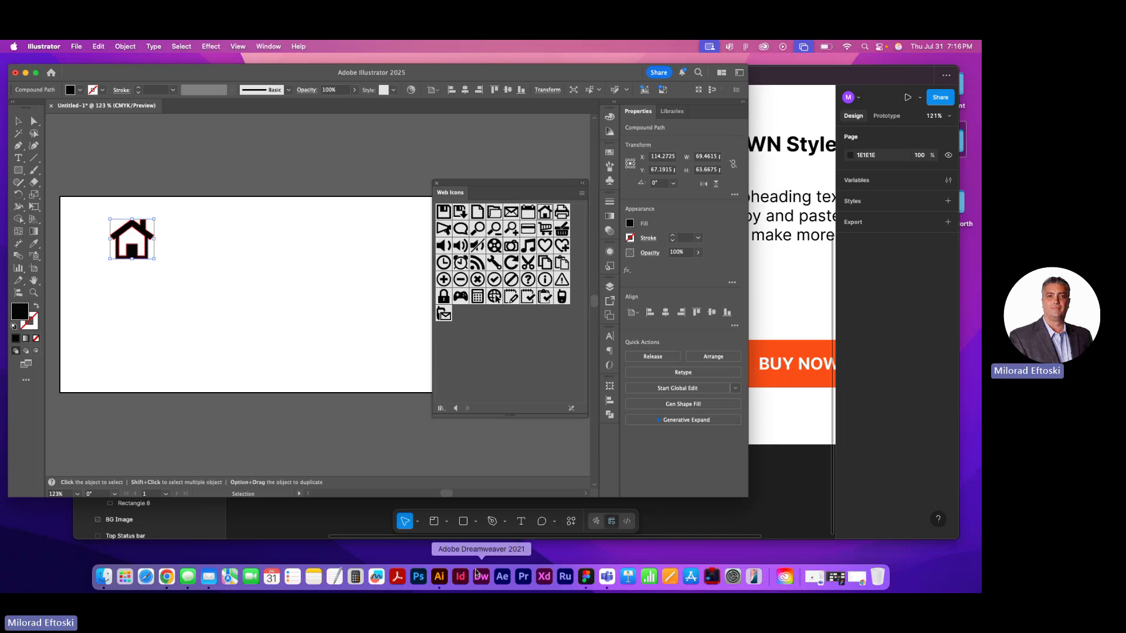
pyautogui.click(584, 576)
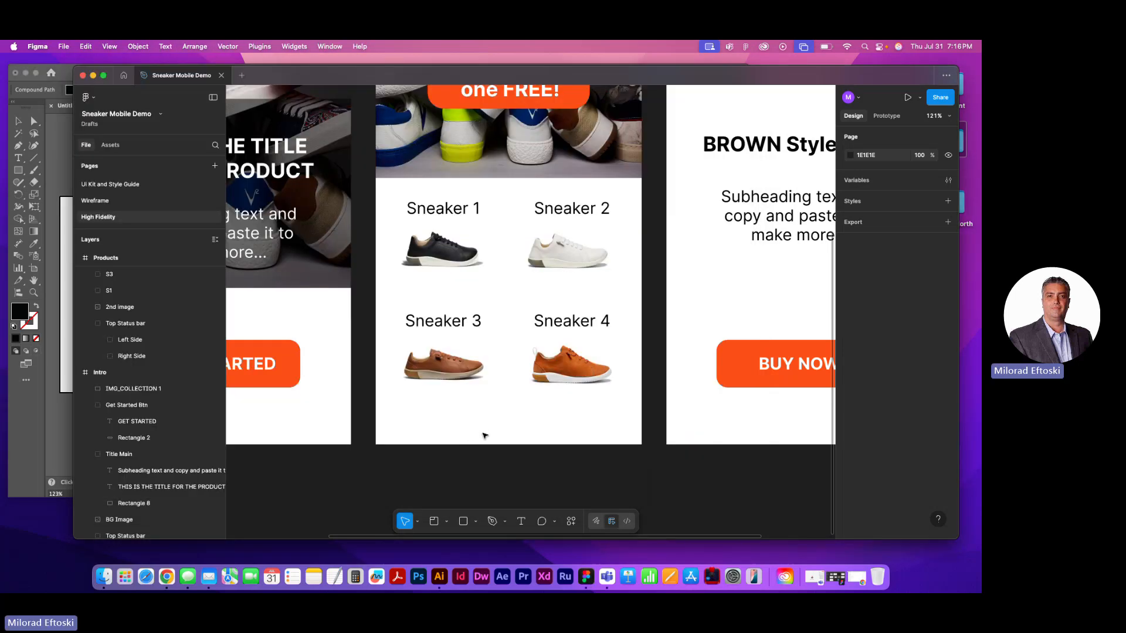
pyautogui.scroll(10, 462, 424)
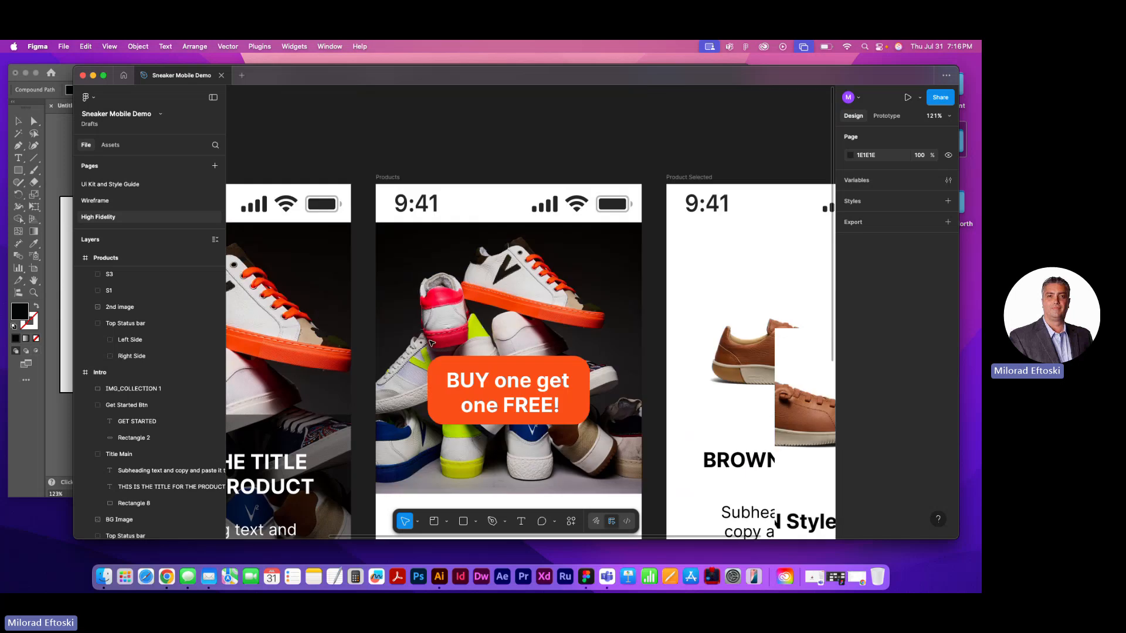
pyautogui.click(387, 361)
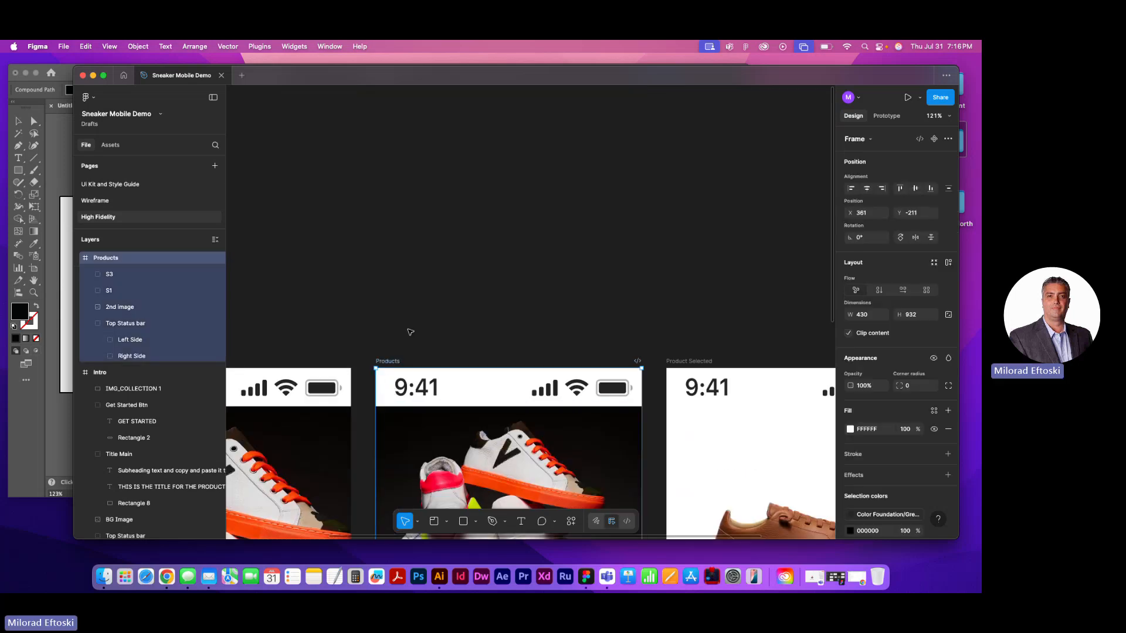
pyautogui.scroll(-10, 471, 386)
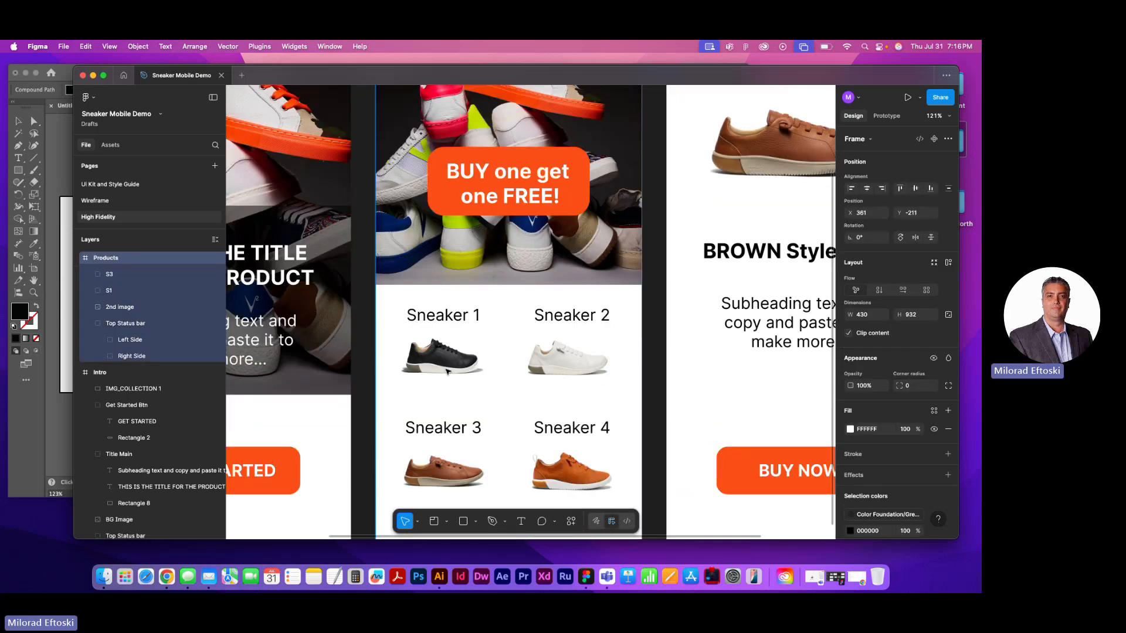
pyautogui.press('super+v')
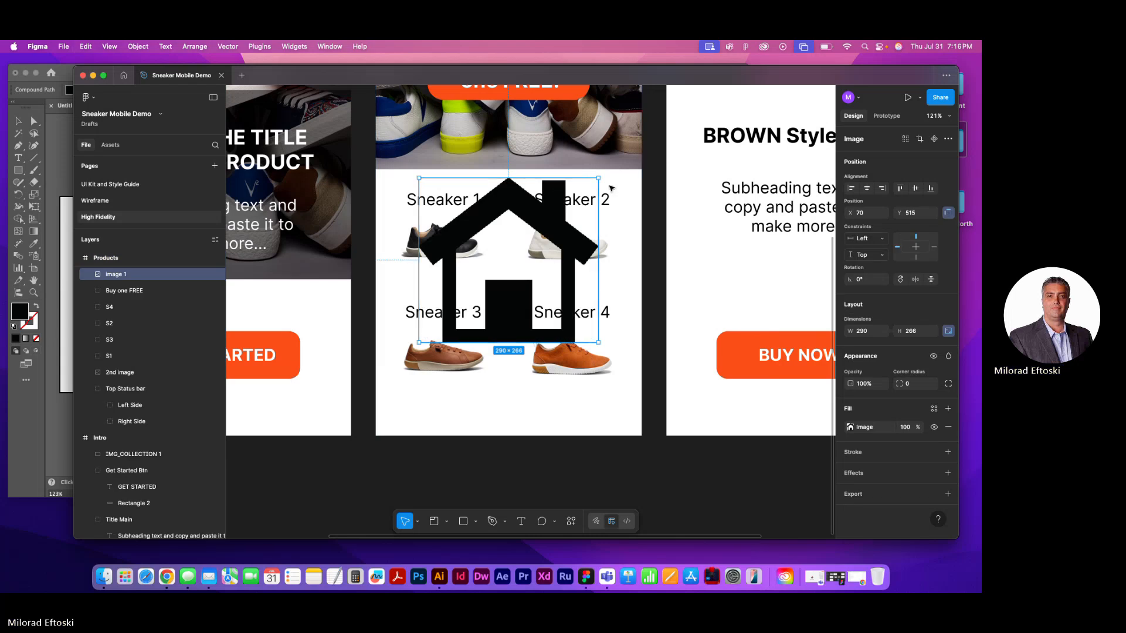
# Scale the pasted house icon down to about 74 x 68 and move it below the Sneaker 3 shoe
pyautogui.moveTo(598, 215); pyautogui.dragTo(466, 215)
pyautogui.click(485, 405)
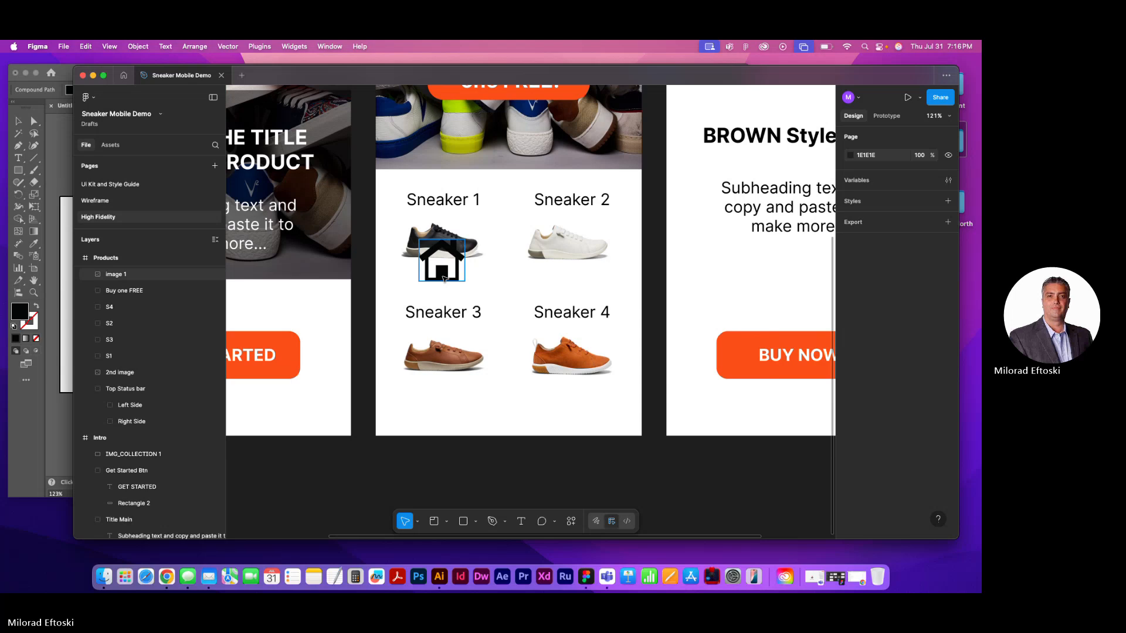
pyautogui.moveTo(445, 279); pyautogui.dragTo(420, 418)
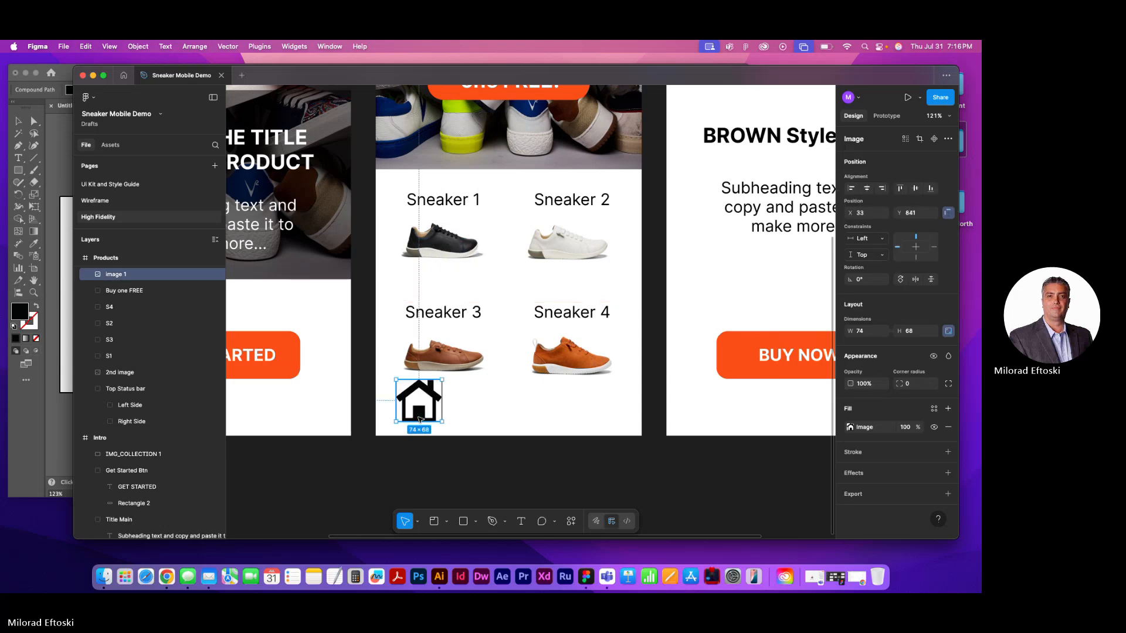
# Inspect the pasted house icon's image fill, then delete the fill and the icon from the Products frame
pyautogui.doubleClick(420, 418)
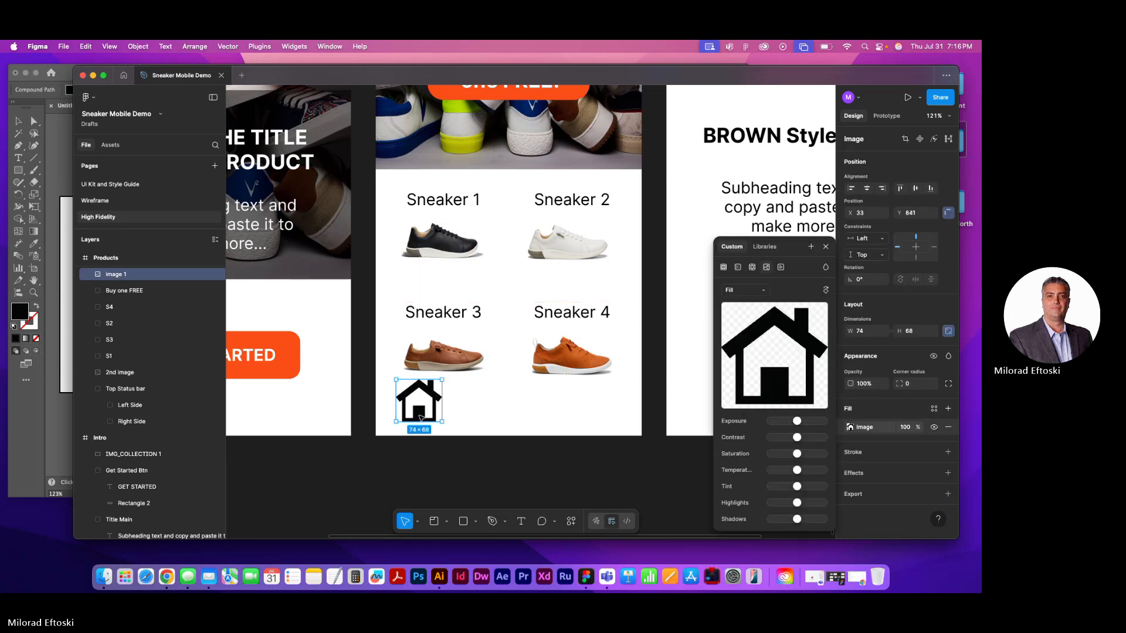
pyautogui.moveTo(420, 418); pyautogui.dragTo(425, 422)
pyautogui.press('BackSpace')
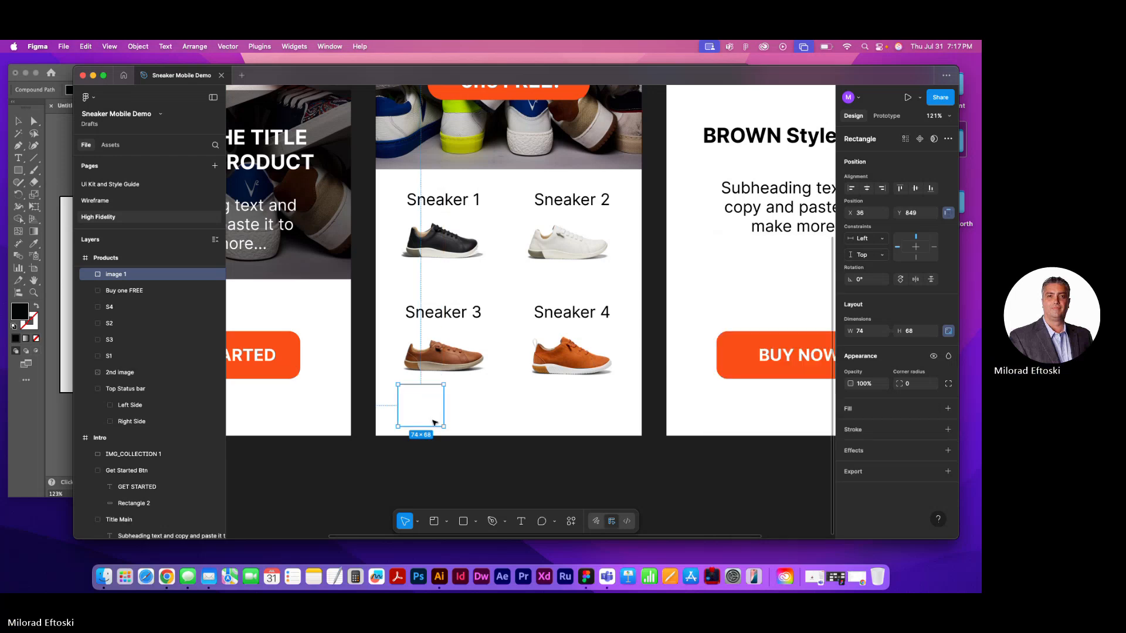
pyautogui.press('BackSpace')
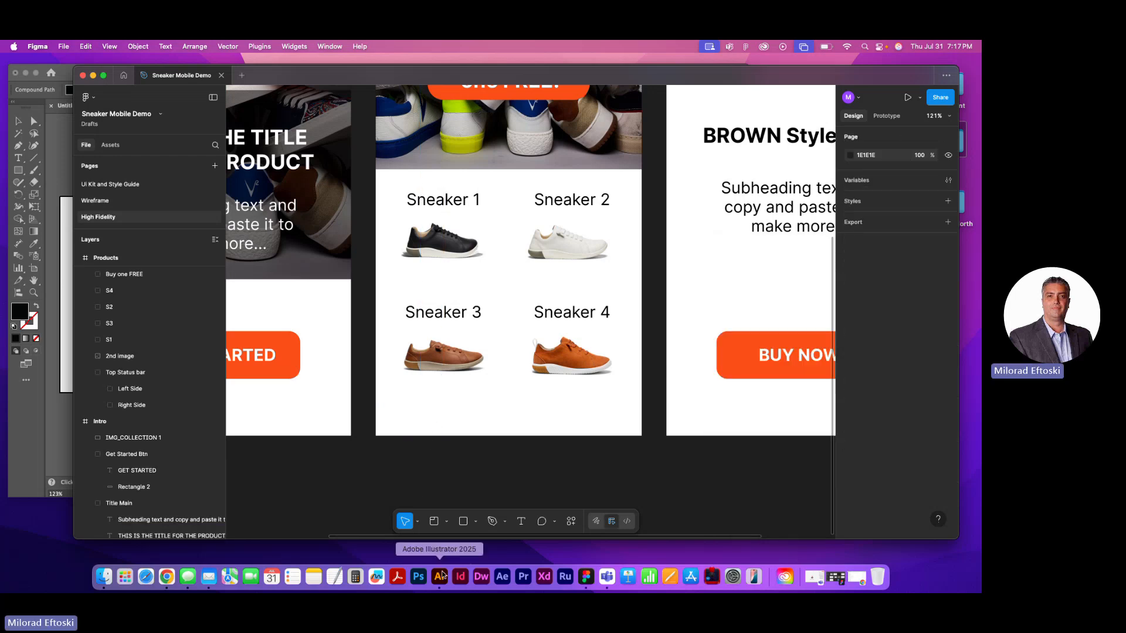
# Switch to Illustrator, move the house icon slightly, and review the operations available for it without applying any
pyautogui.click(440, 578)
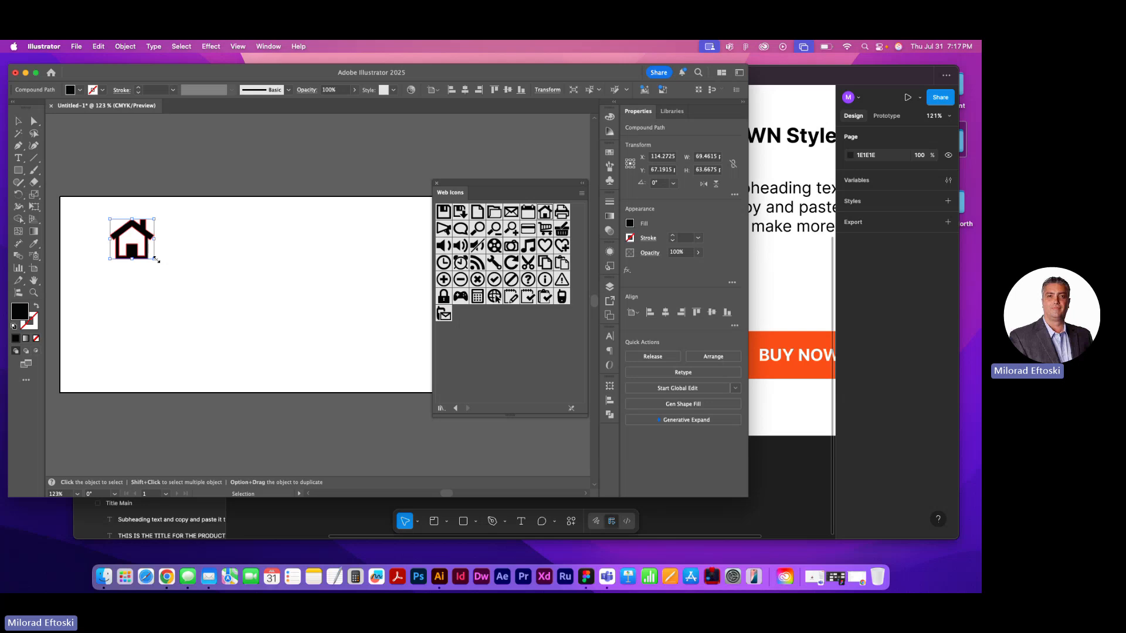
pyautogui.hscroll(3, 121, 252)
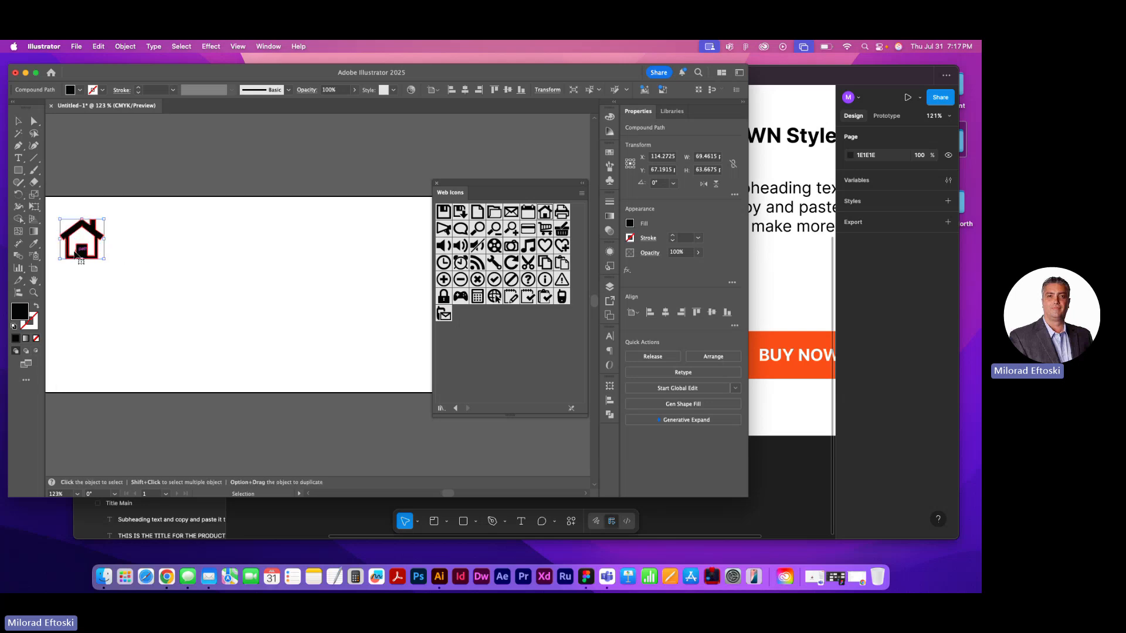
pyautogui.scroll(5, 75, 252)
pyautogui.press('space')
pyautogui.moveTo(75, 253); pyautogui.dragTo(182, 319)
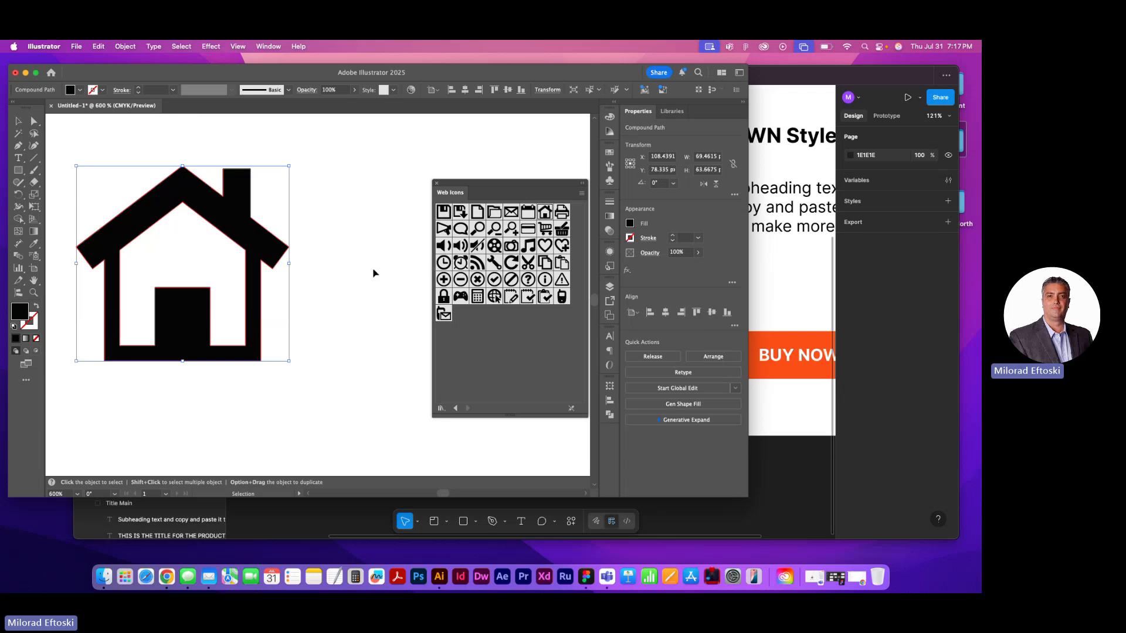
pyautogui.rightClick(175, 312)
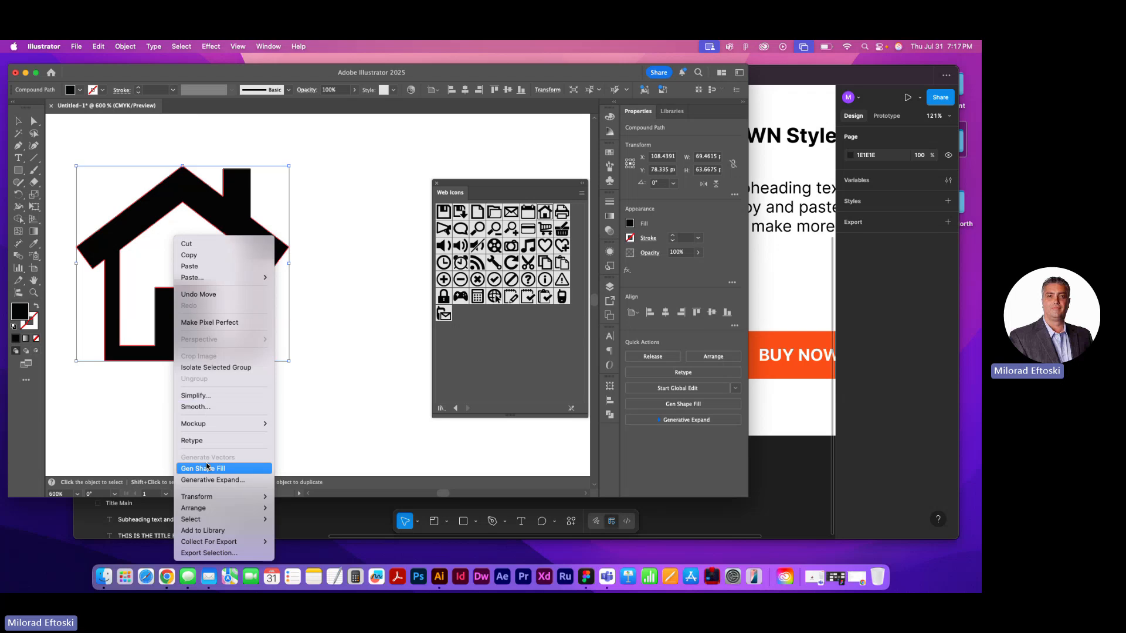
pyautogui.moveTo(209, 426)
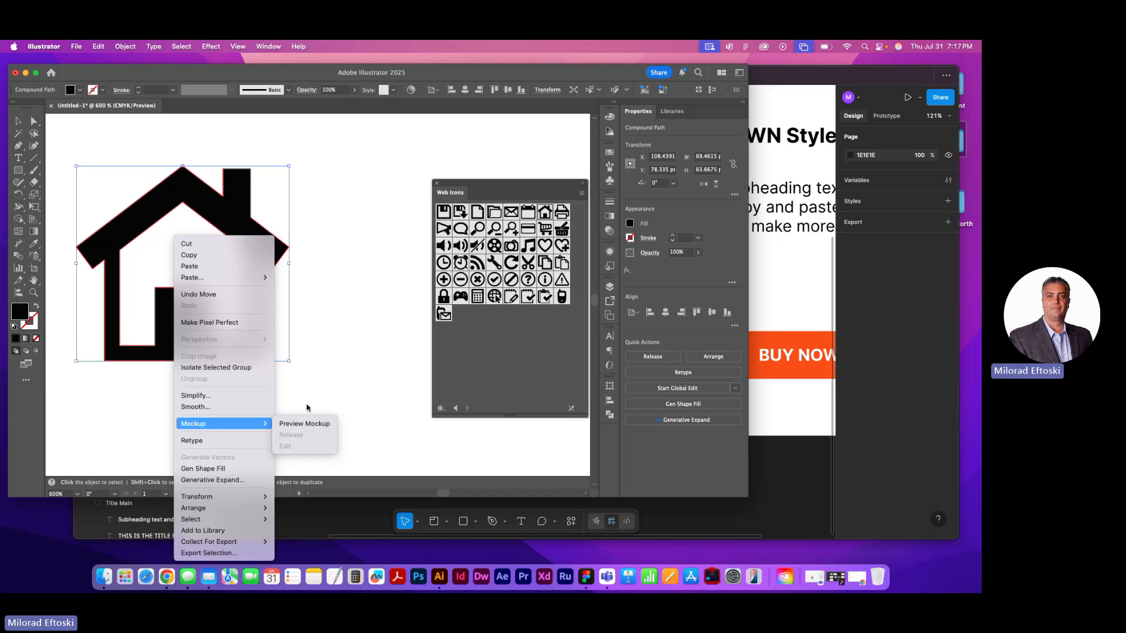
pyautogui.click(355, 401)
pyautogui.click(351, 405)
# Undo the recent house icon edits back to before its symbol link was broken
pyautogui.press('super+z')
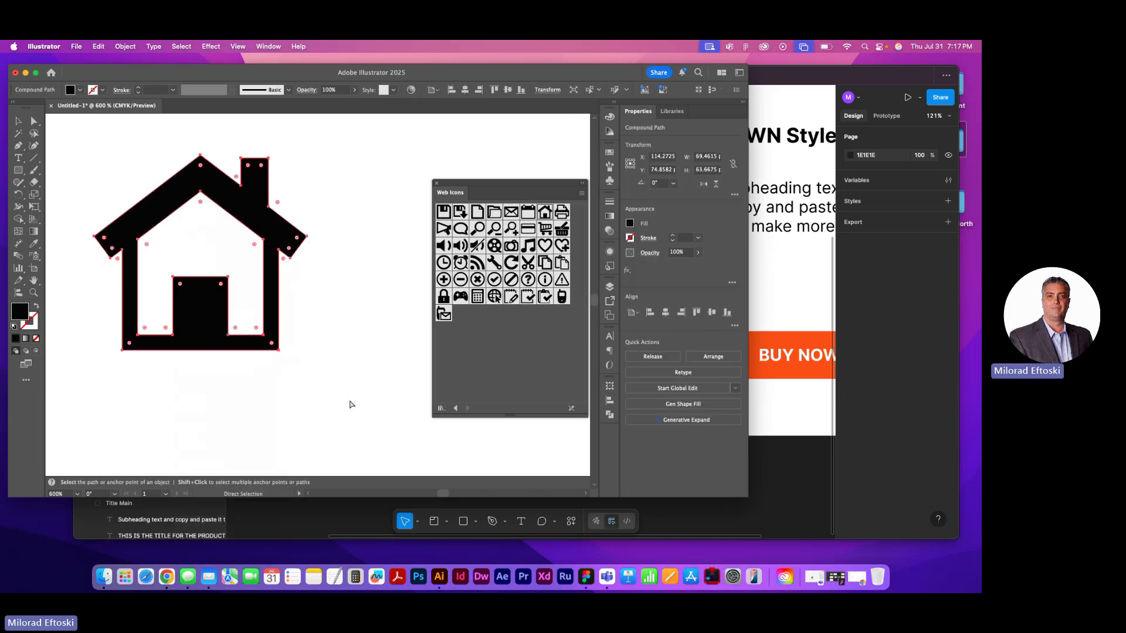
pyautogui.press('super+z')
pyautogui.press('super+z')
pyautogui.press('super+z')
pyautogui.press('super+z')
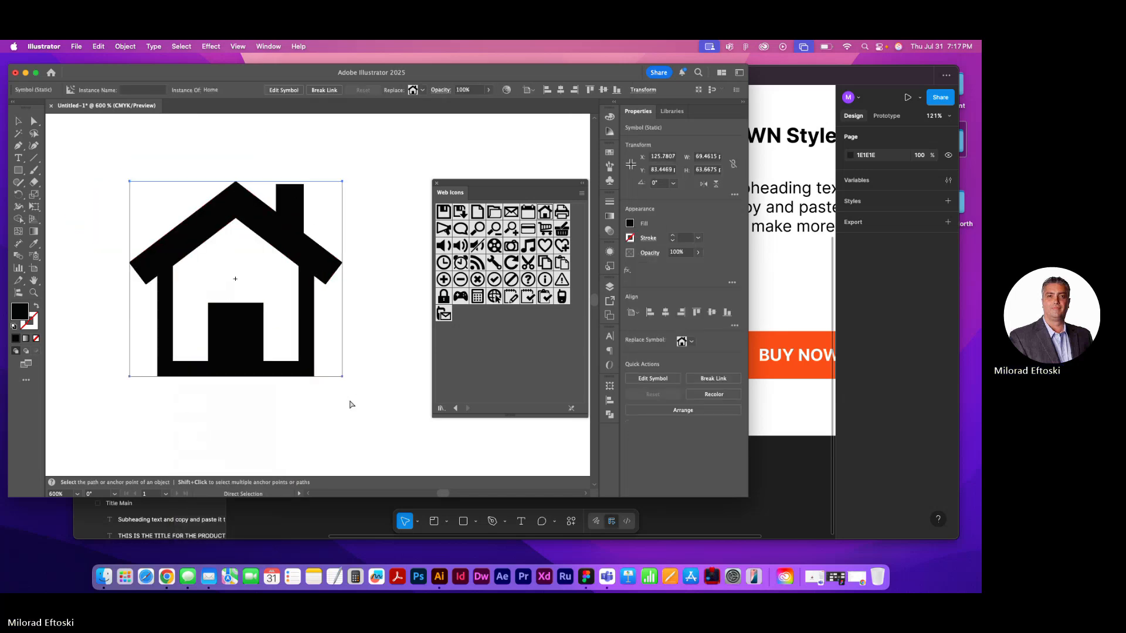
# Select the Home symbol instance and break its link to the symbol again
pyautogui.press('v')
pyautogui.click(350, 402)
pyautogui.click(248, 347)
pyautogui.rightClick(234, 340)
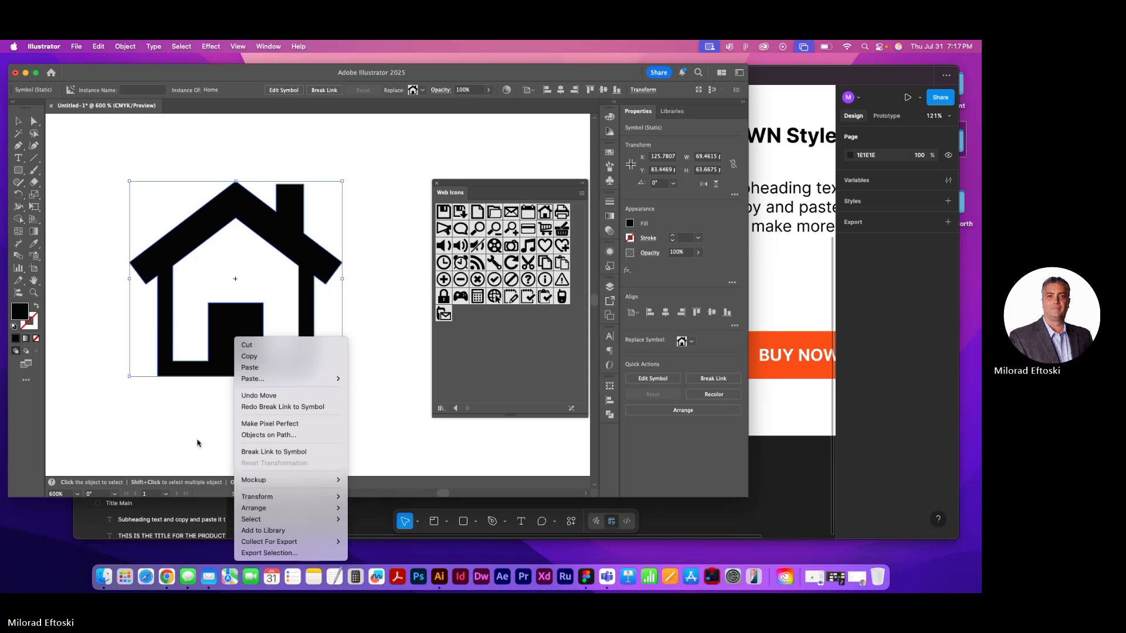
pyautogui.click(179, 410)
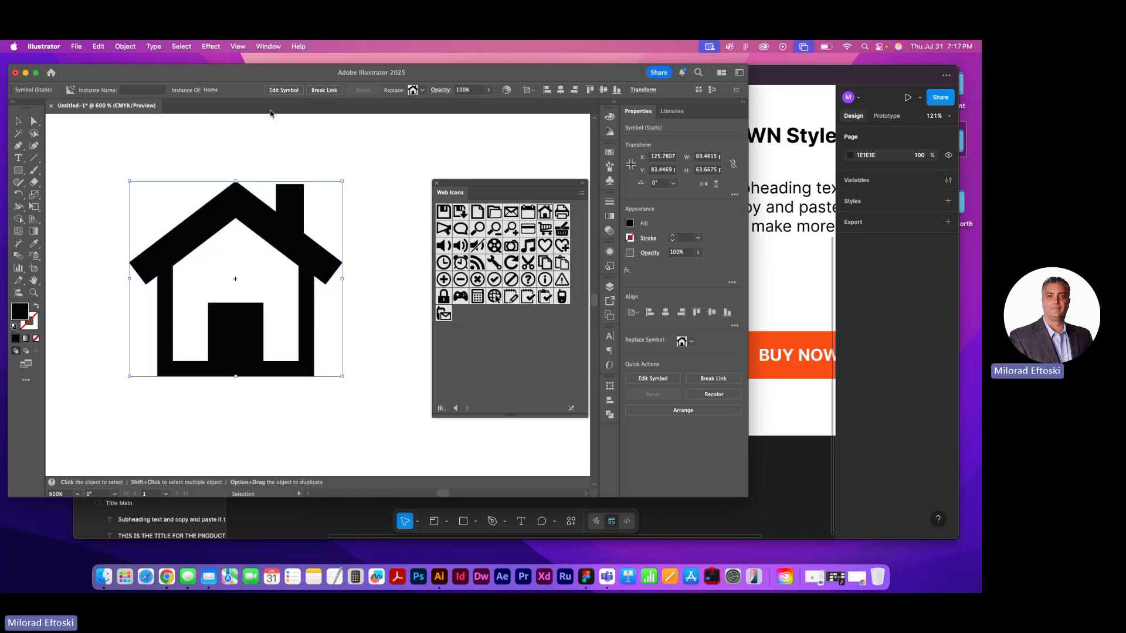
pyautogui.click(331, 91)
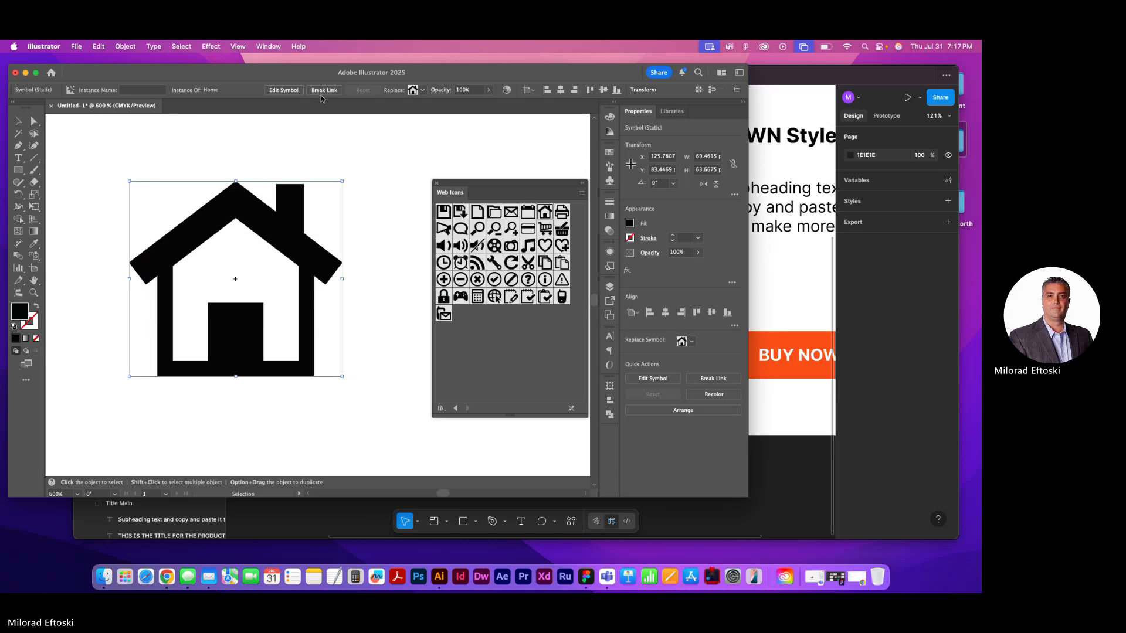
pyautogui.click(339, 176)
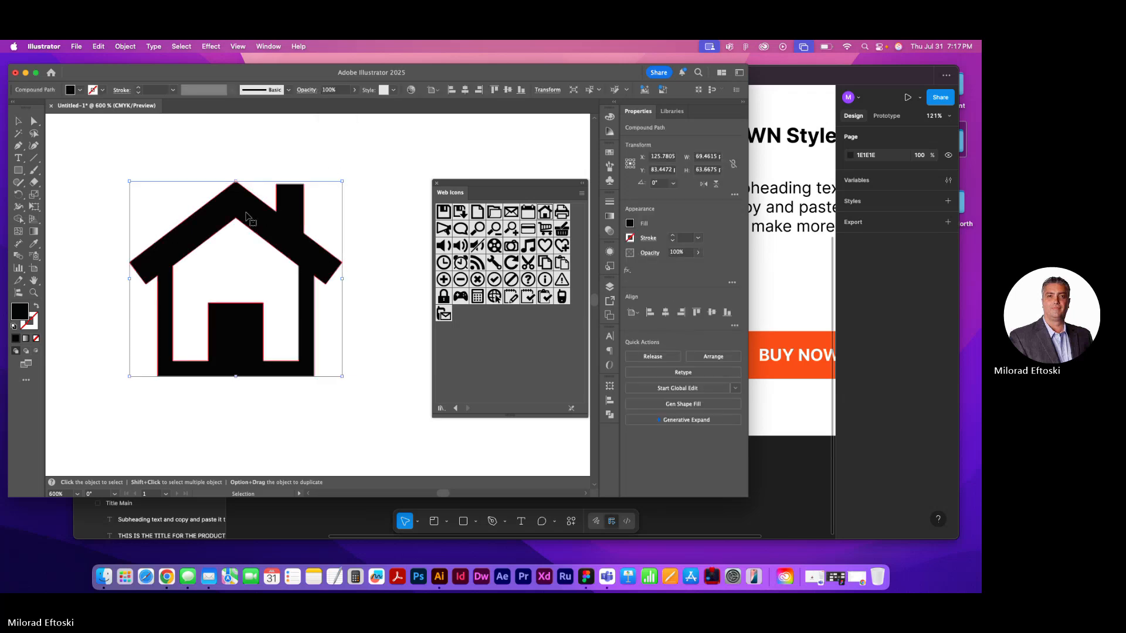
# Isolate the house's compound path, try to pull its inner and outer shapes apart, and exit isolation mode
pyautogui.doubleClick(267, 213)
pyautogui.moveTo(246, 212); pyautogui.dragTo(330, 213)
pyautogui.moveTo(200, 259); pyautogui.dragTo(237, 238)
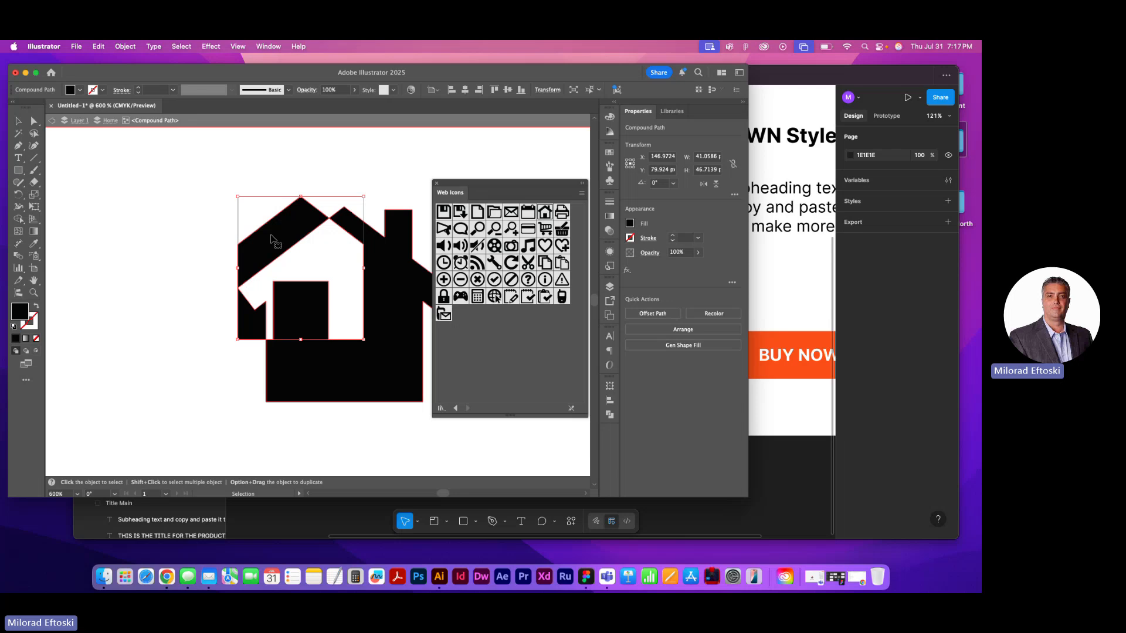
pyautogui.click(107, 123)
pyautogui.click(74, 123)
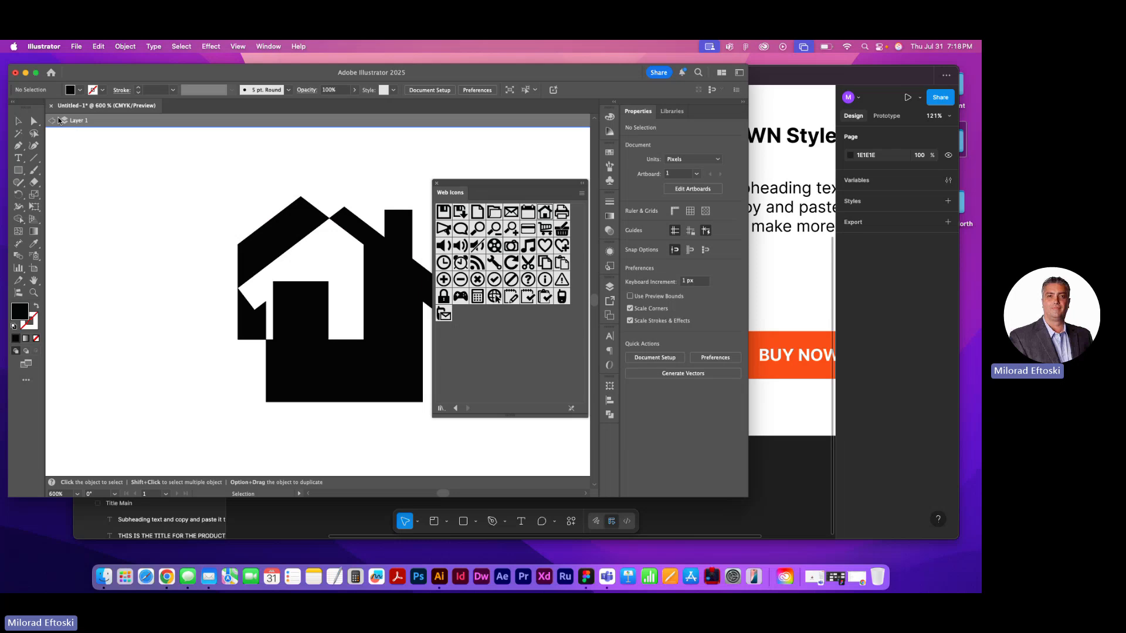
pyautogui.click(52, 122)
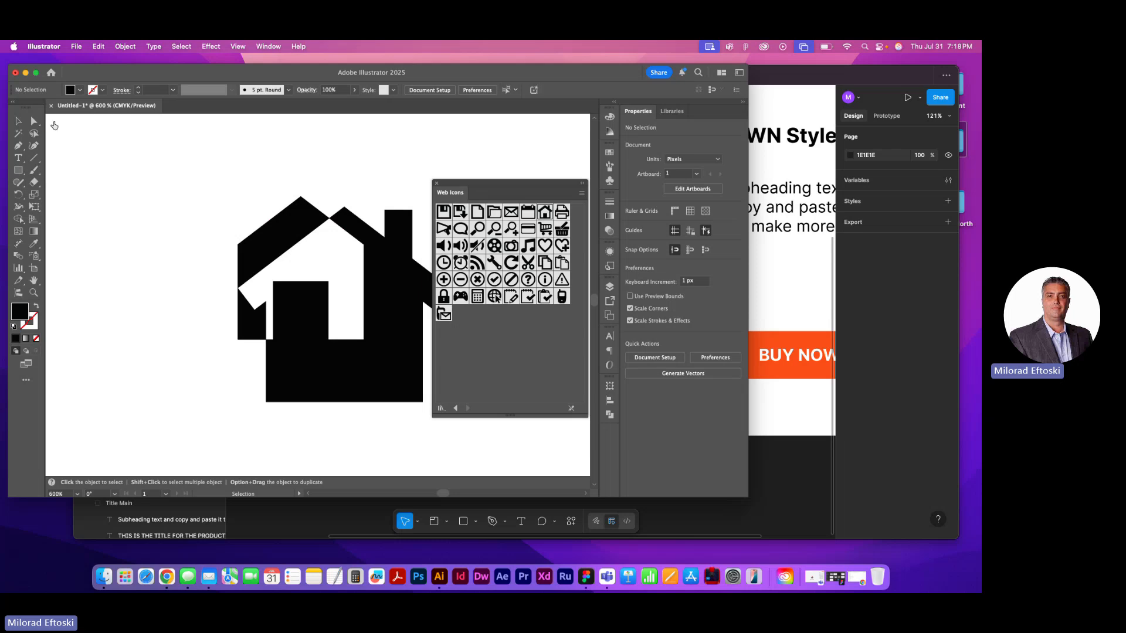
# Close the Web Icons library and delete the broken-up house icon from the artboard
pyautogui.click(437, 187)
pyautogui.moveTo(247, 178); pyautogui.dragTo(468, 433)
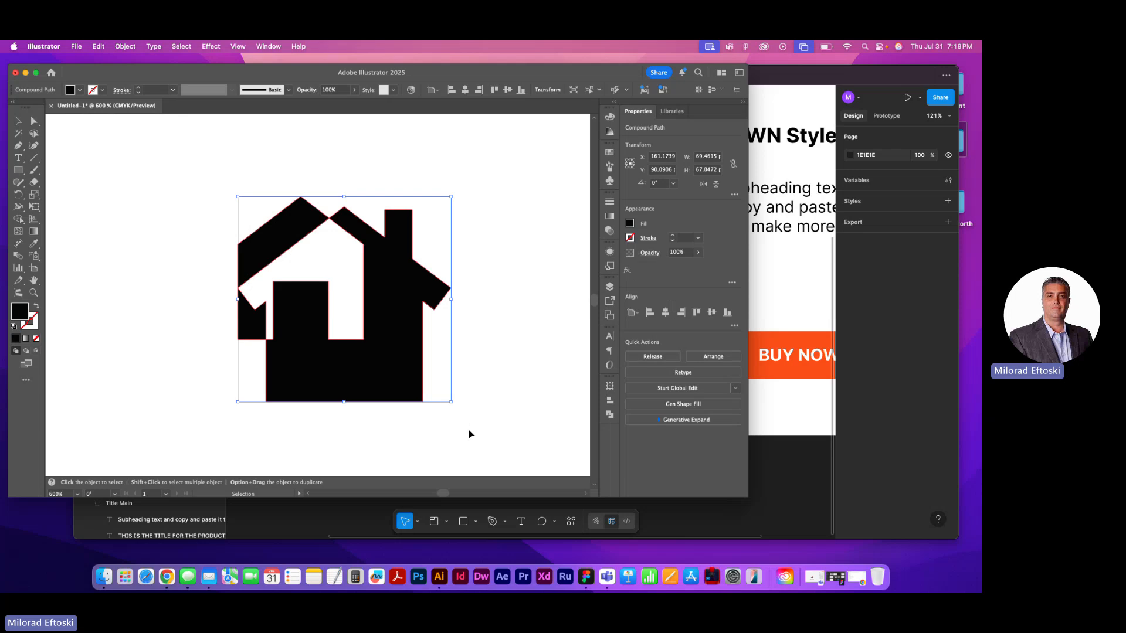
pyautogui.press('Delete')
# Draw a closed, black-filled house silhouette with a peaked roof on the artboard's left part using the Pen tool, and deselect it
pyautogui.hscroll(-5, 399, 377)
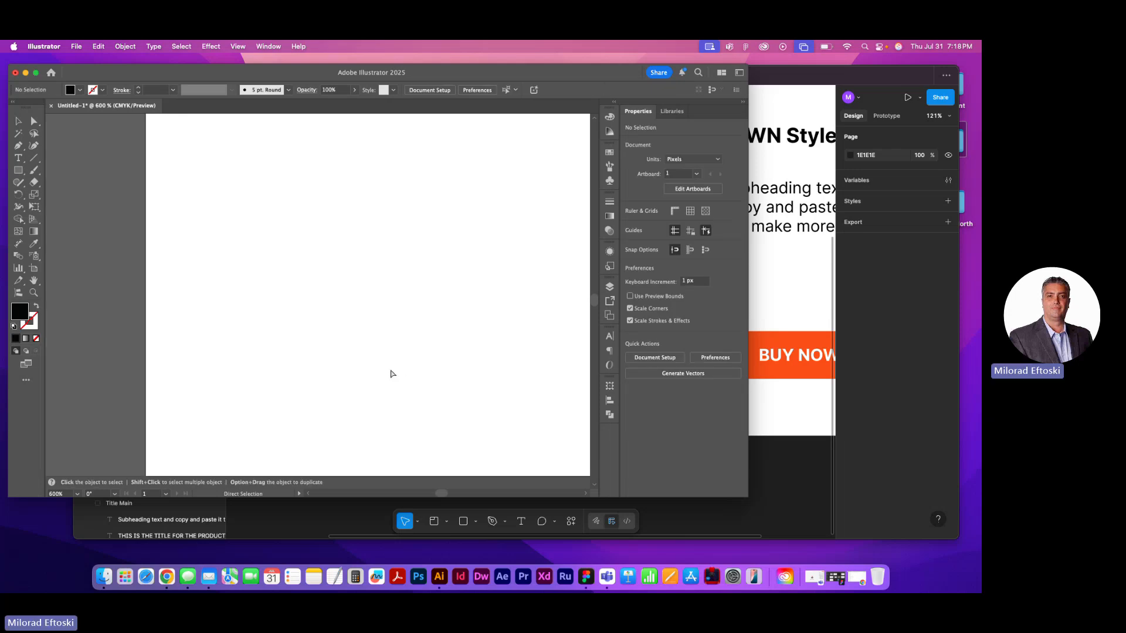
pyautogui.hscroll(-5, 390, 370)
pyautogui.hscroll(1, 404, 322)
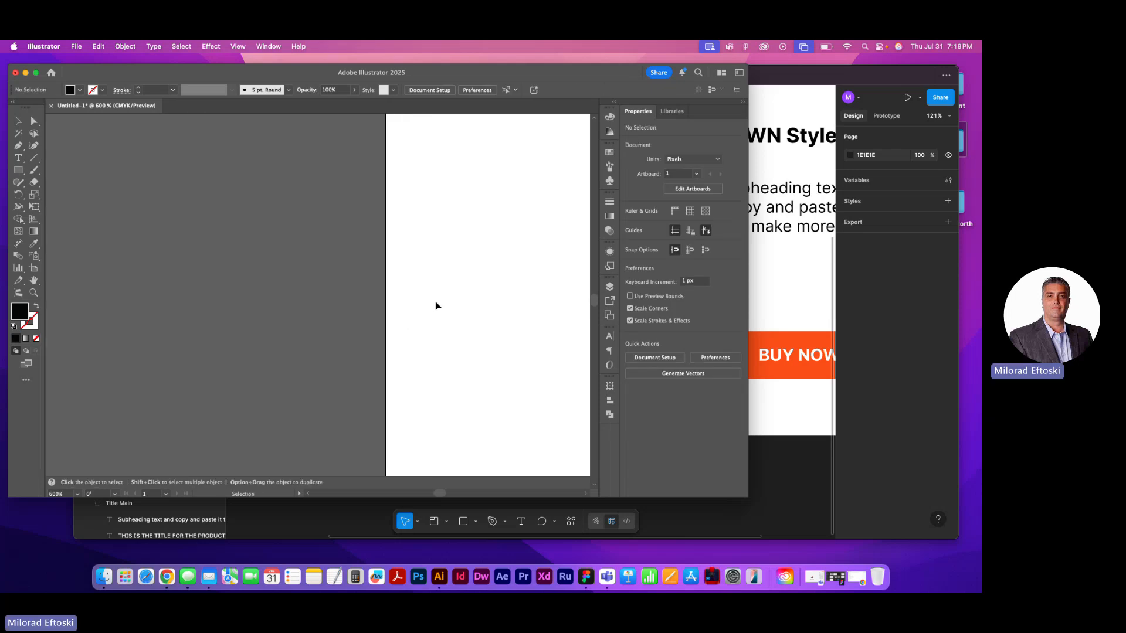
pyautogui.moveTo(436, 305); pyautogui.dragTo(233, 360)
pyautogui.hscroll(-3, 285, 356)
pyautogui.hscroll(-5, 280, 361)
pyautogui.scroll(-7, 308, 370)
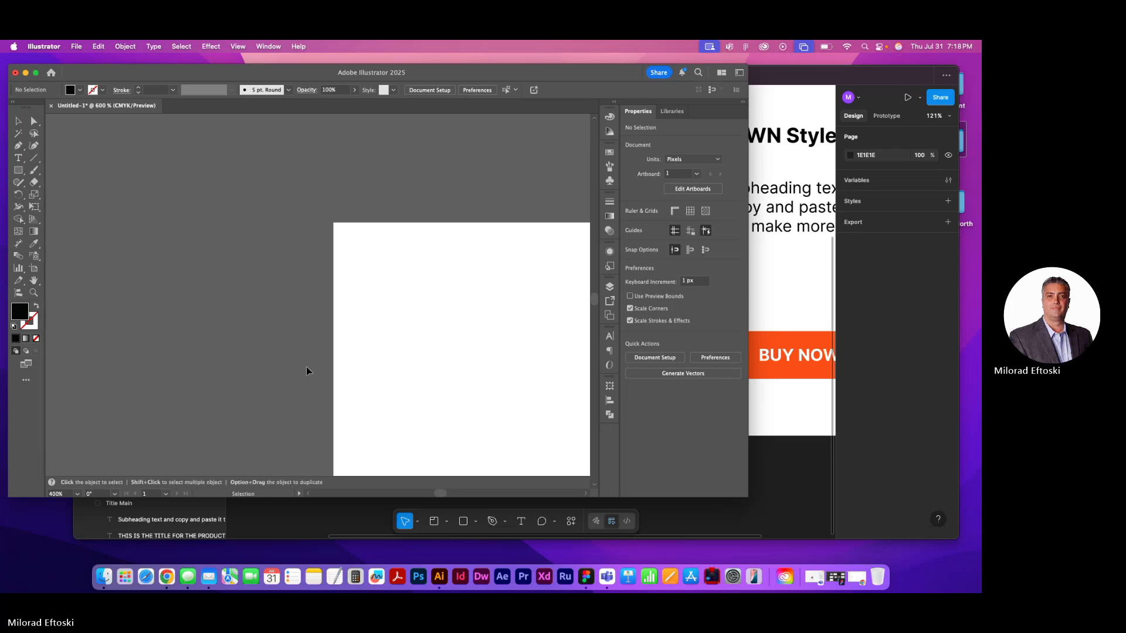
pyautogui.moveTo(360, 382); pyautogui.dragTo(219, 284)
pyautogui.scroll(3, 273, 351)
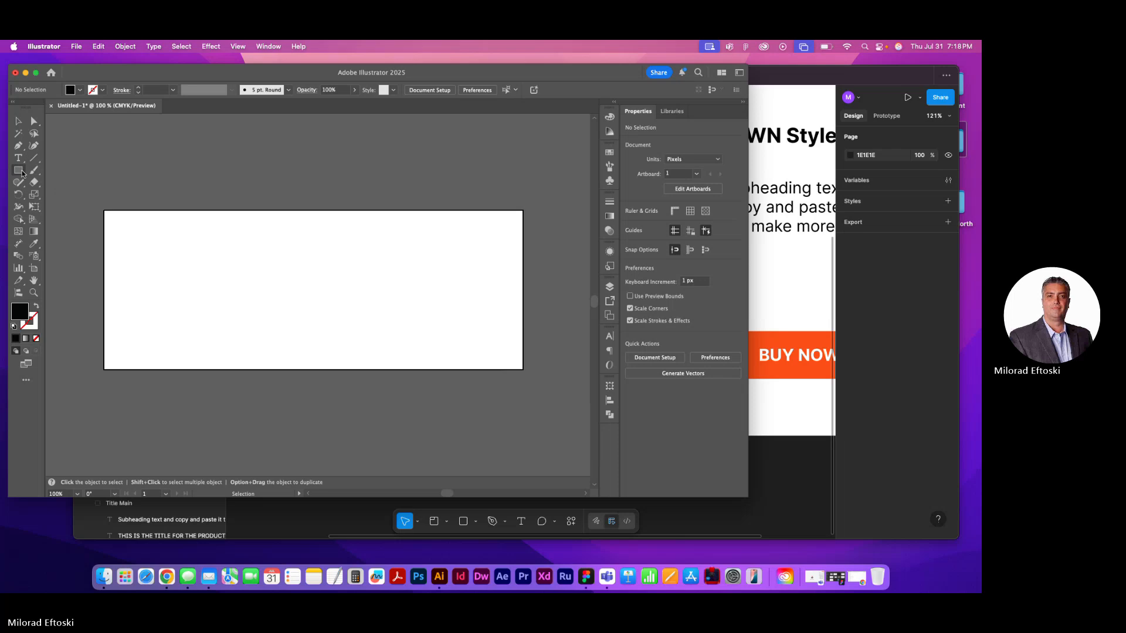
pyautogui.press('p')
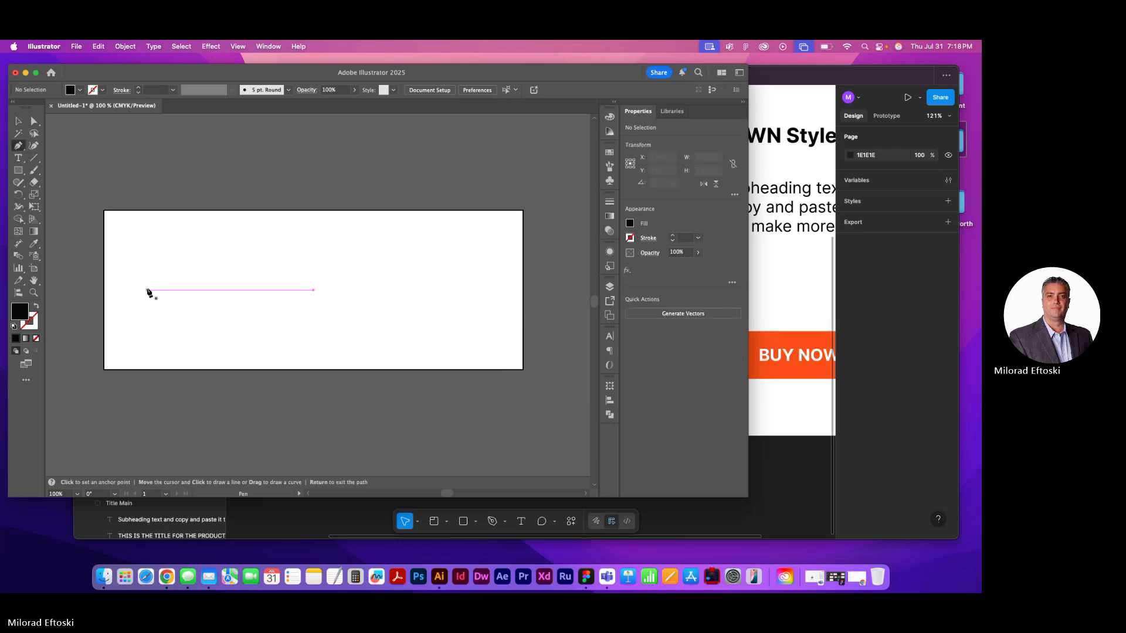
pyautogui.click(147, 294)
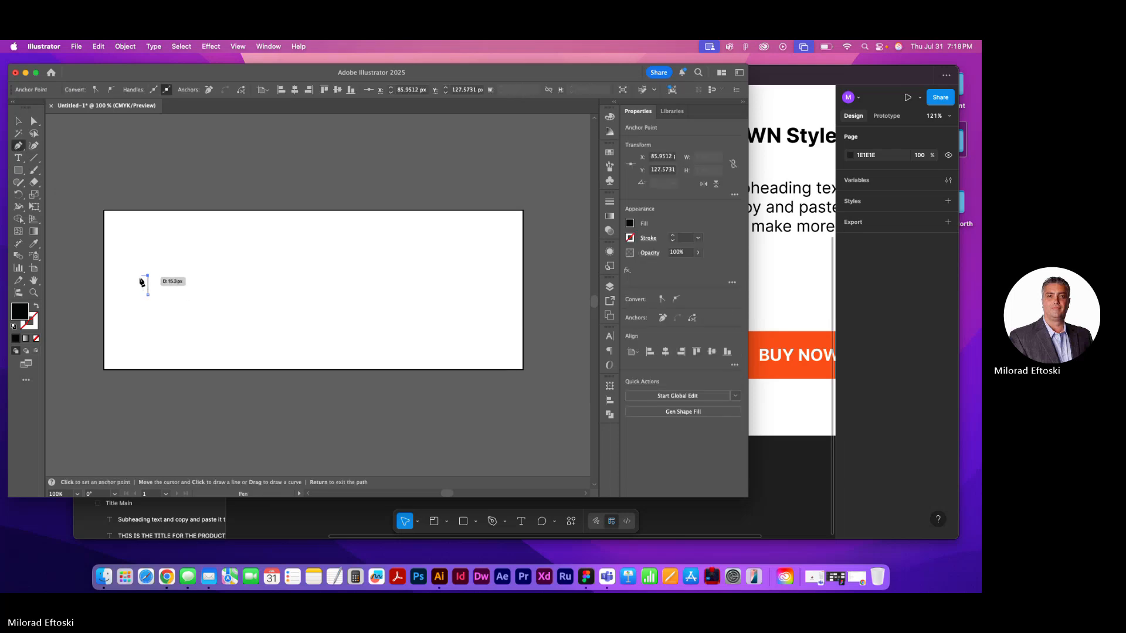
pyautogui.click(139, 275)
pyautogui.click(163, 257)
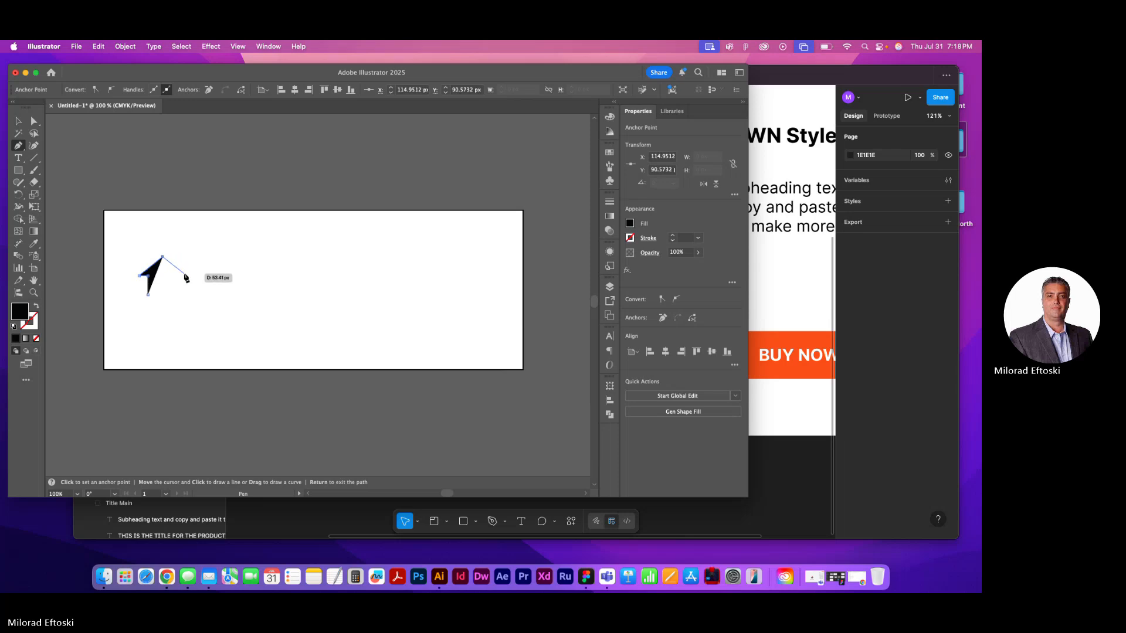
pyautogui.click(184, 274)
pyautogui.click(175, 274)
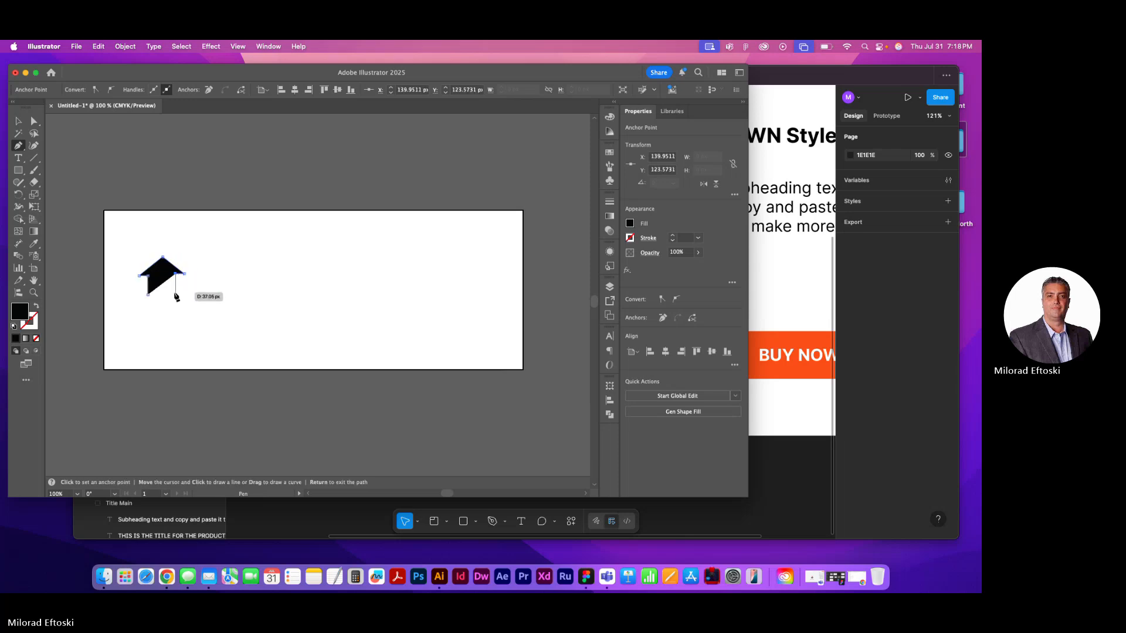
pyautogui.click(175, 293)
pyautogui.click(147, 293)
pyautogui.click(18, 121)
pyautogui.click(181, 254)
pyautogui.scroll(1, 174, 290)
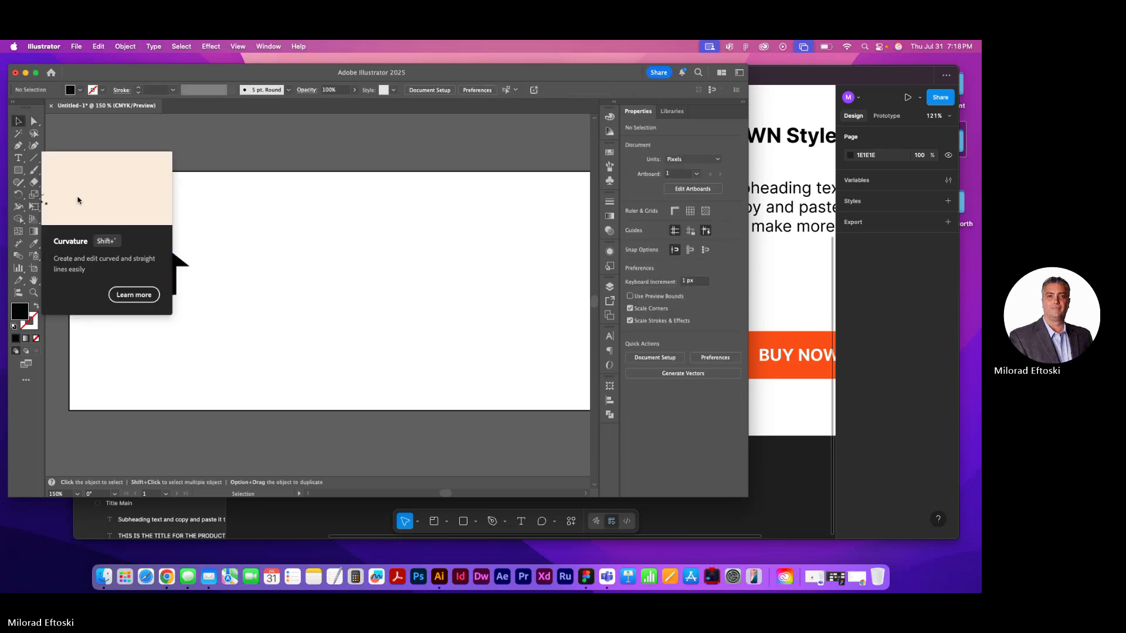
# Move the house silhouette's lower-right anchor point slightly down to level the base, and deselect the shape
pyautogui.press('a')
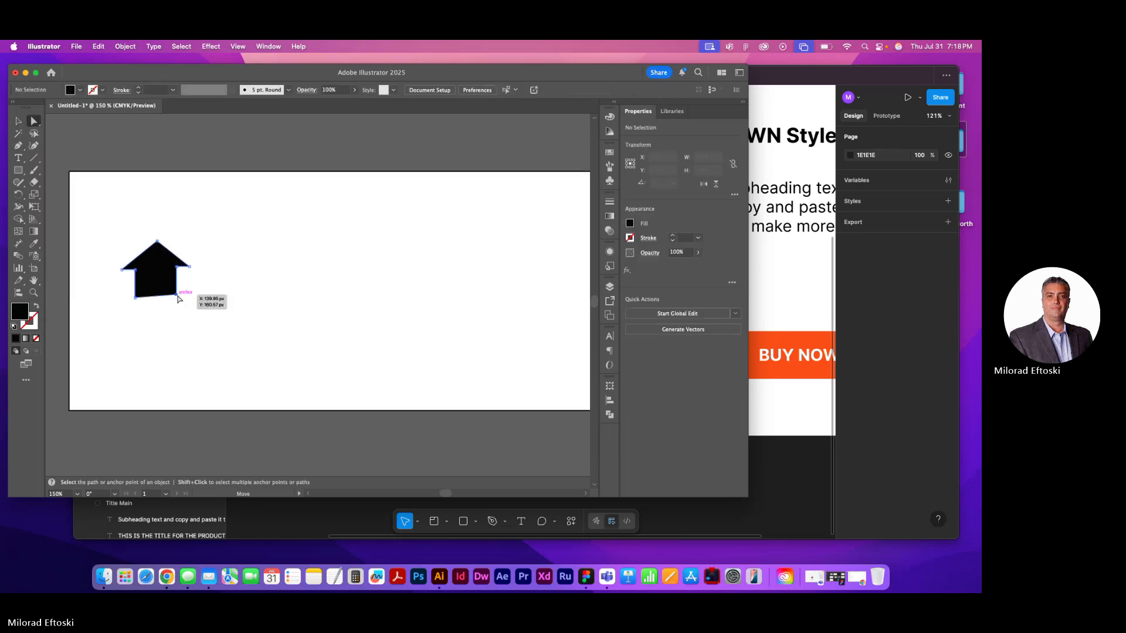
pyautogui.moveTo(177, 295); pyautogui.dragTo(177, 298)
pyautogui.click(213, 302)
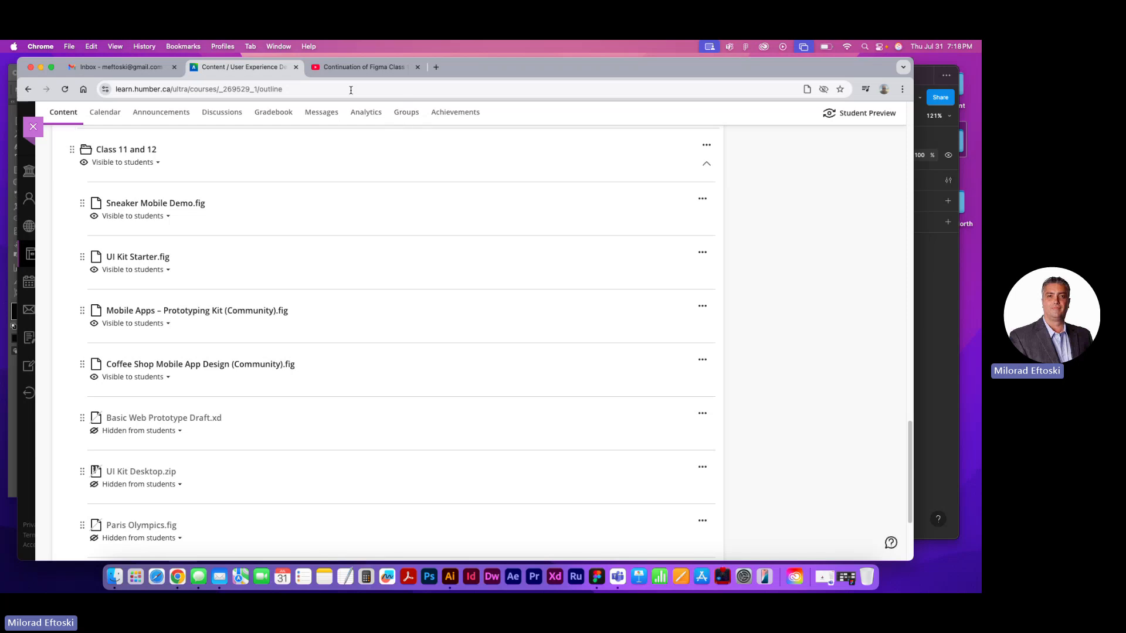
# Switch to Chrome and run a Google image search for "home button" in a new tab
pyautogui.moveTo(706, 63); pyautogui.dragTo(708, 95)
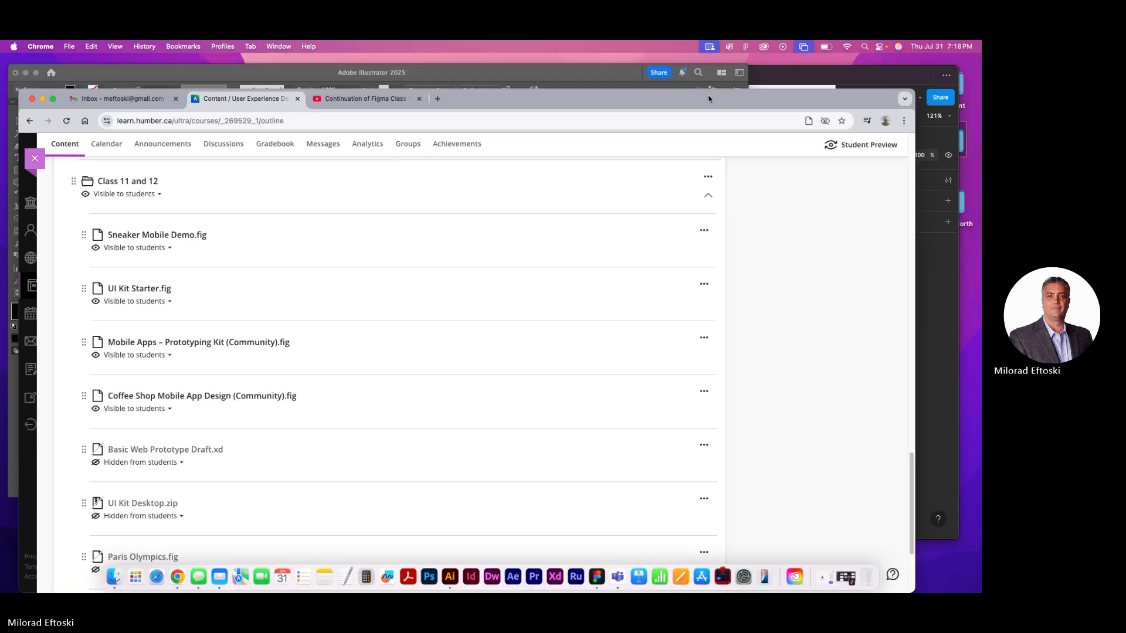
pyautogui.click(439, 99)
pyautogui.click(366, 120)
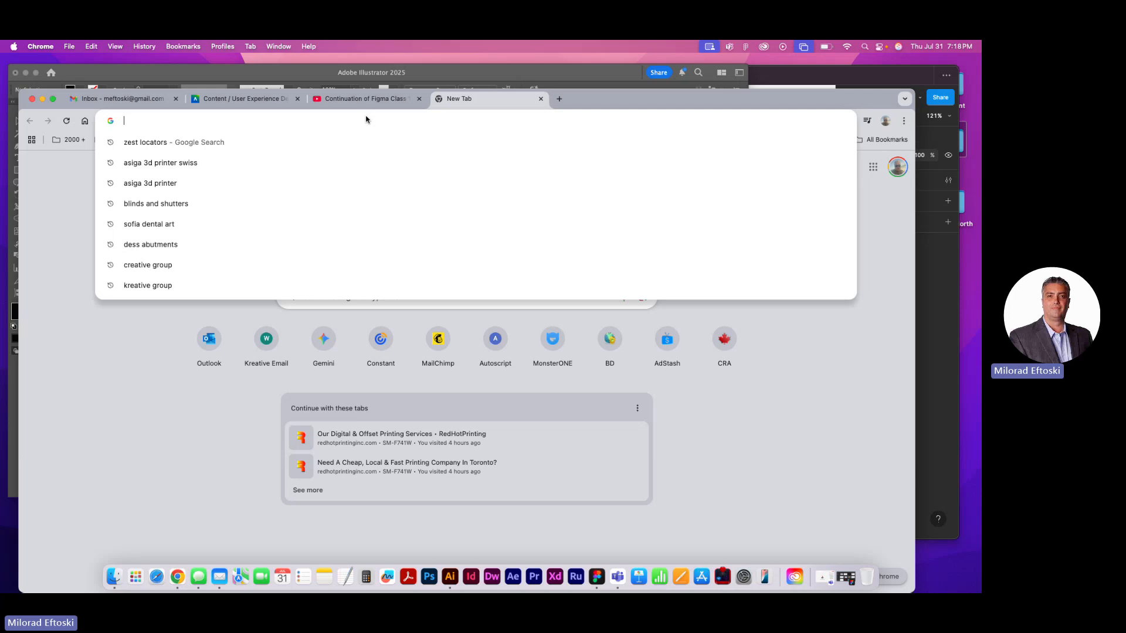
pyautogui.write('home button')
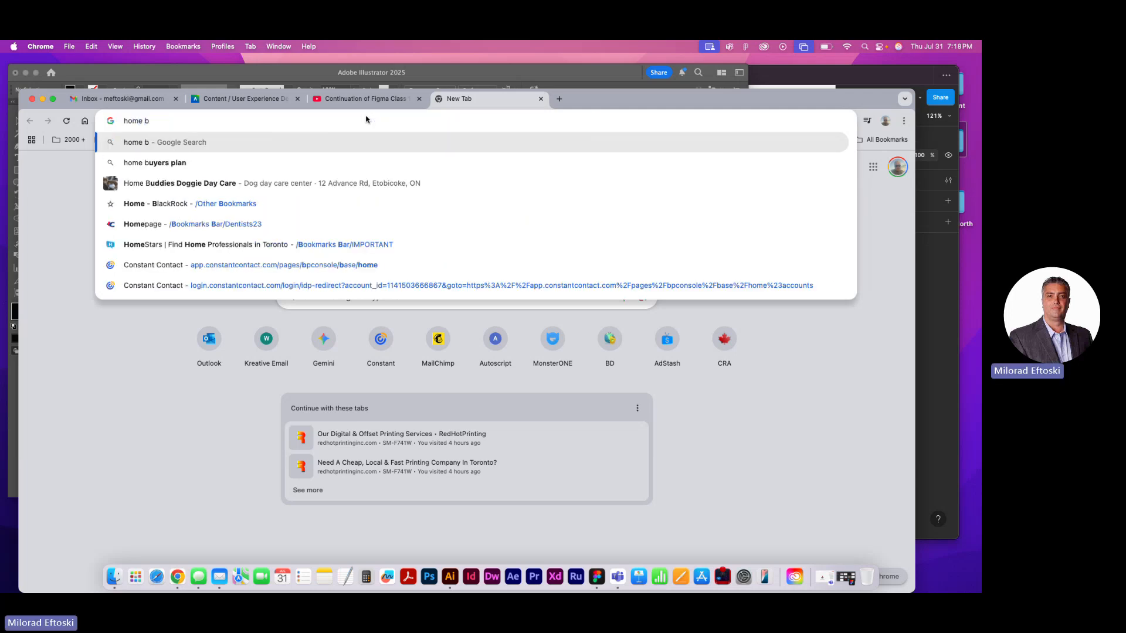
pyautogui.press('Return')
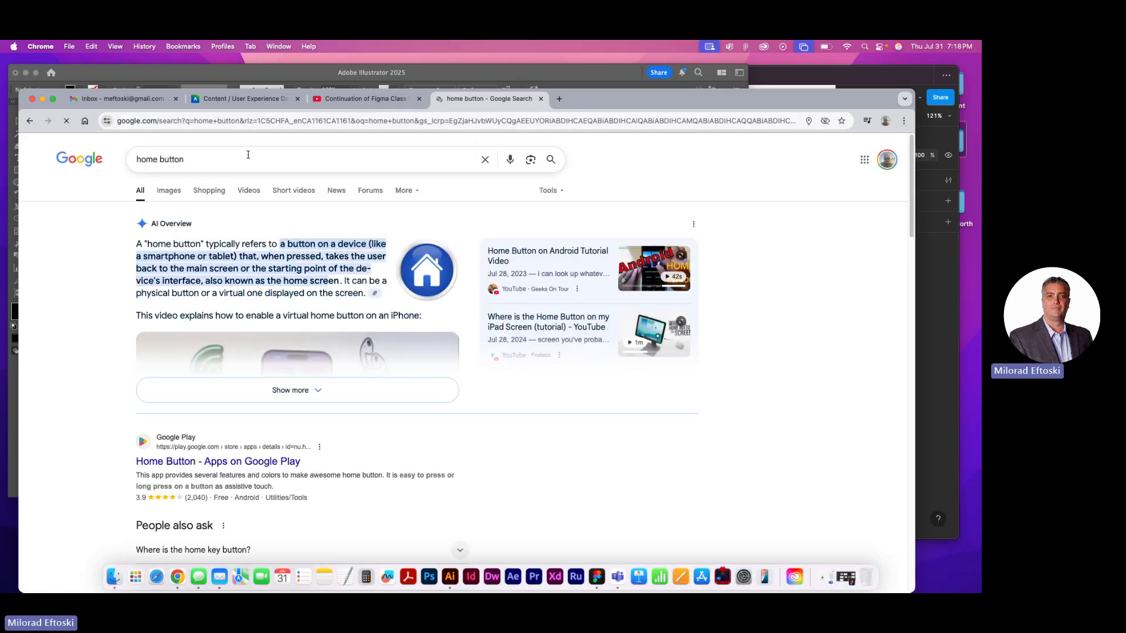
pyautogui.click(169, 190)
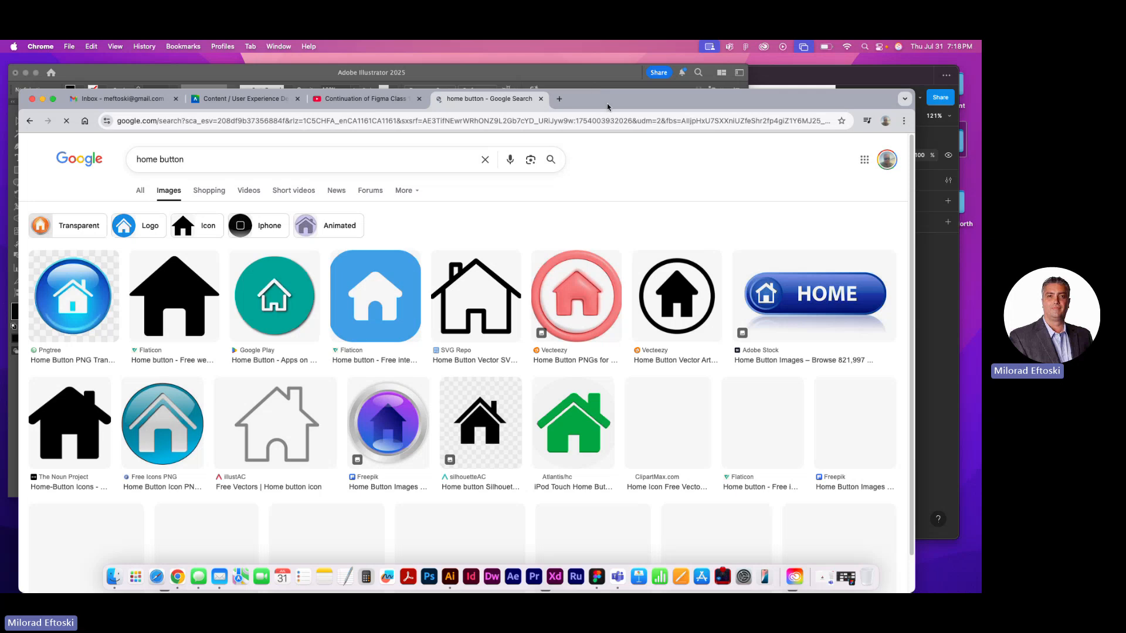
# Preview The Noun Project's black house icon with a chimney from the image results and copy the image
pyautogui.moveTo(607, 103); pyautogui.dragTo(612, 86)
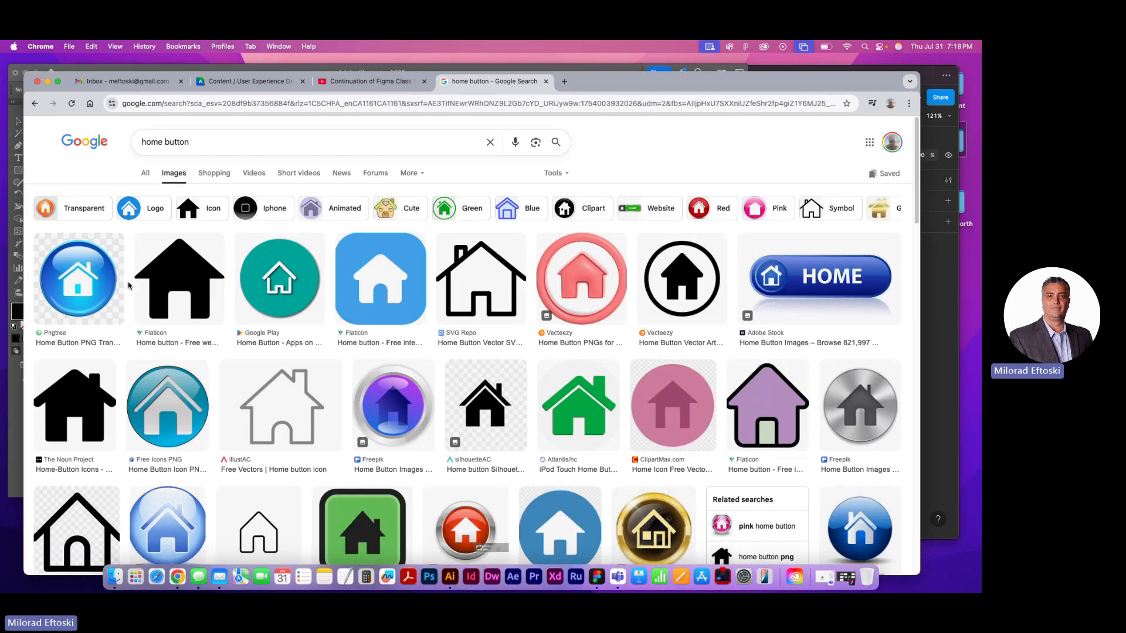
pyautogui.click(81, 399)
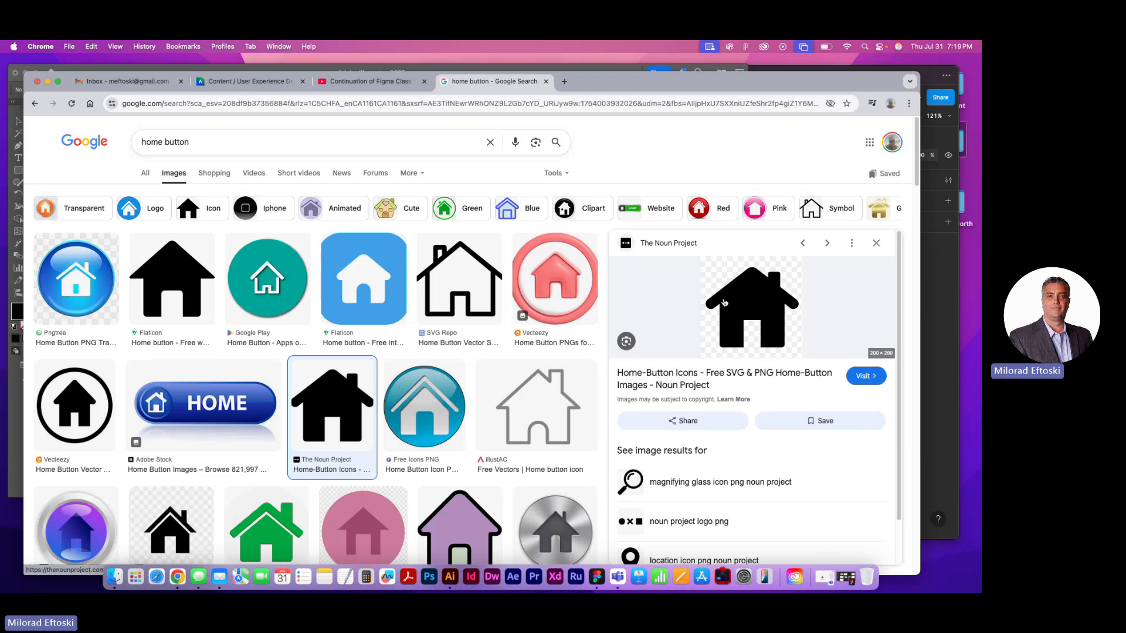
pyautogui.rightClick(735, 293)
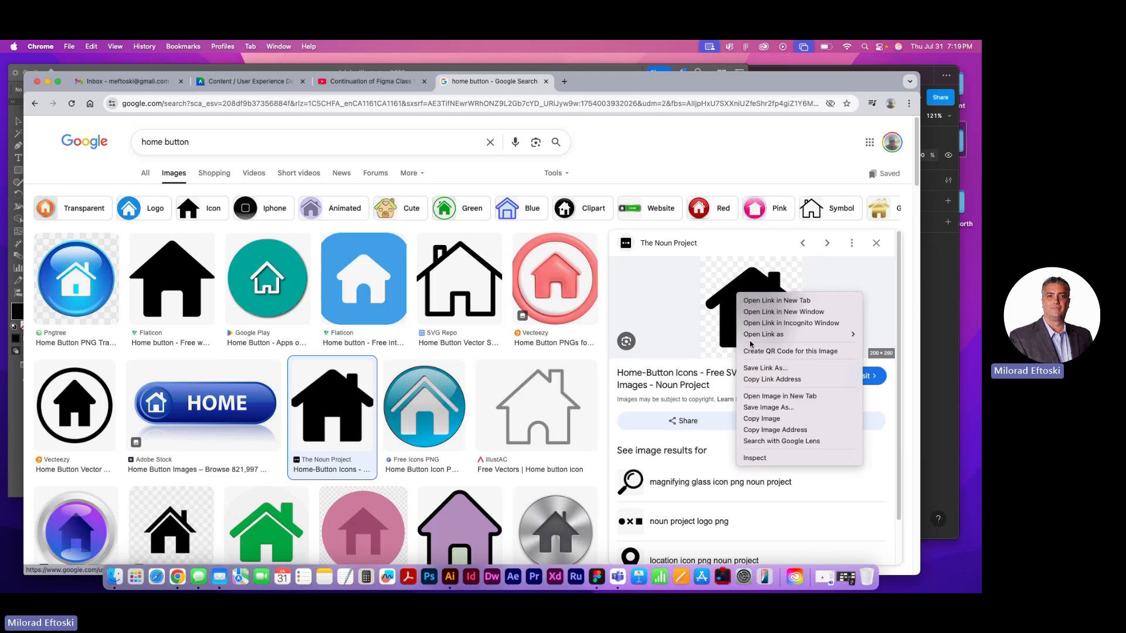
pyautogui.click(769, 420)
# Switch back to Illustrator, delete the hand-drawn house, and paste the copied house image onto the artboard
pyautogui.click(450, 576)
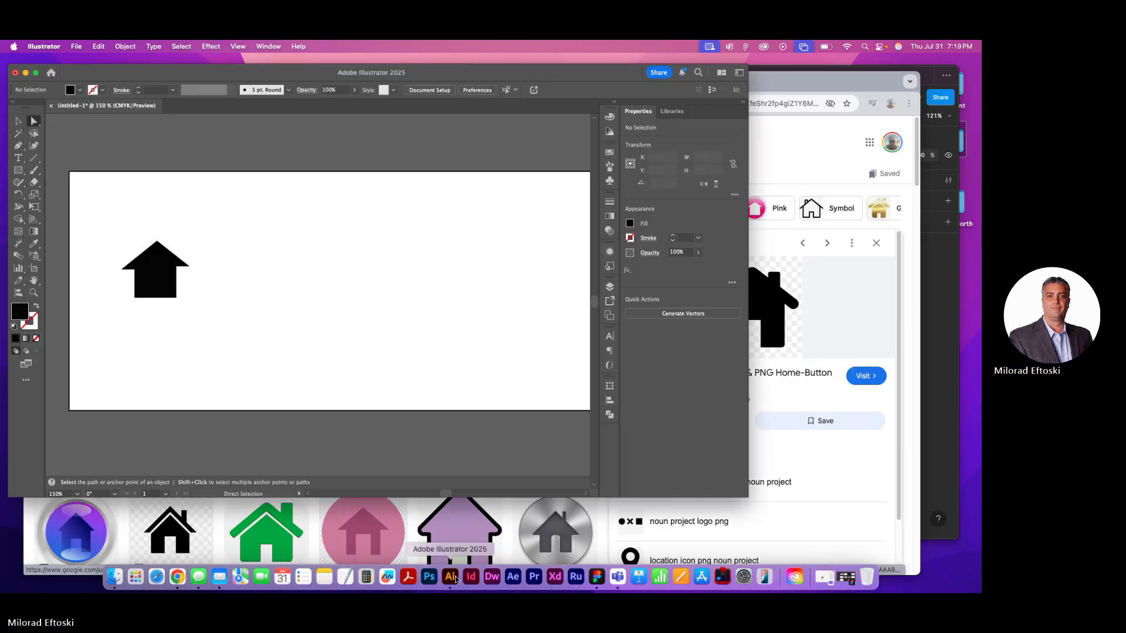
pyautogui.click(153, 274)
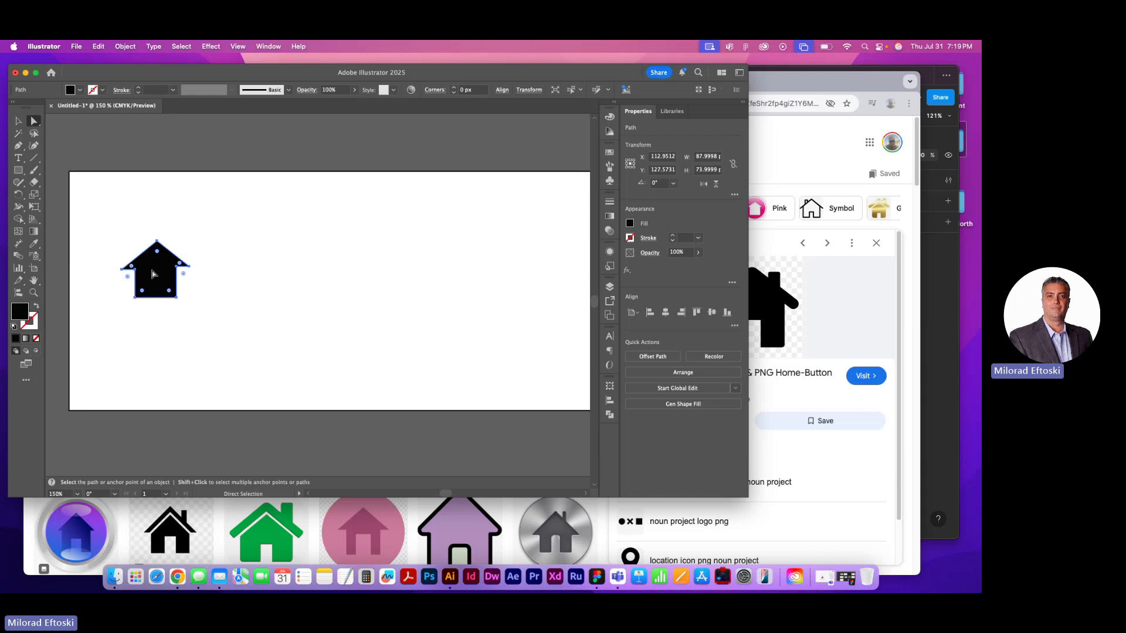
pyautogui.click(18, 120)
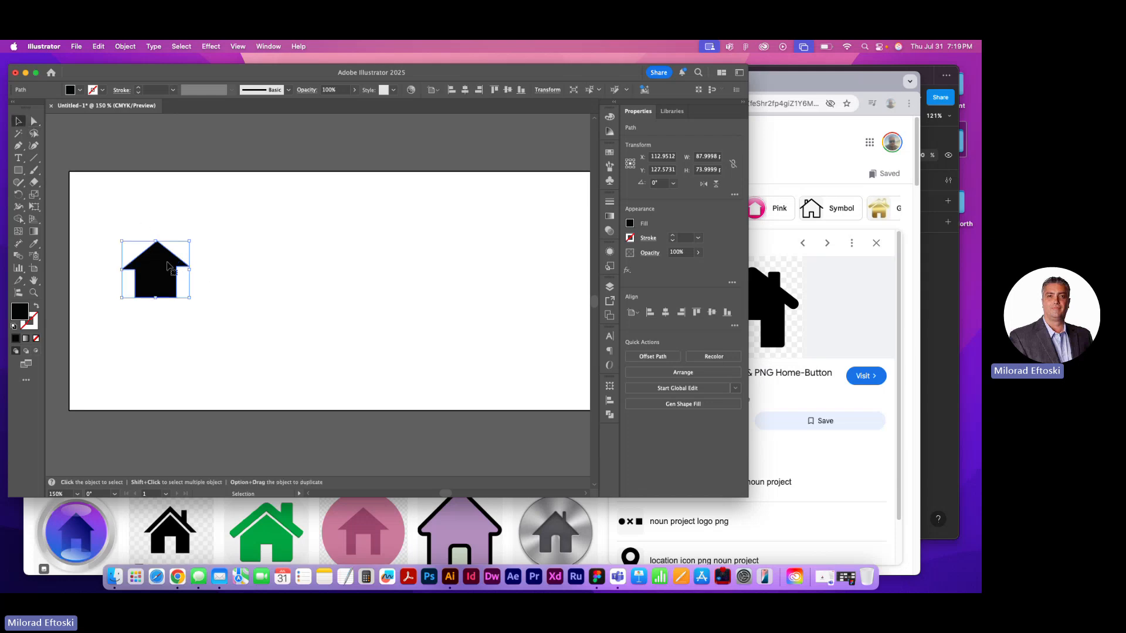
pyautogui.moveTo(158, 271); pyautogui.dragTo(185, 256)
pyautogui.press('Delete')
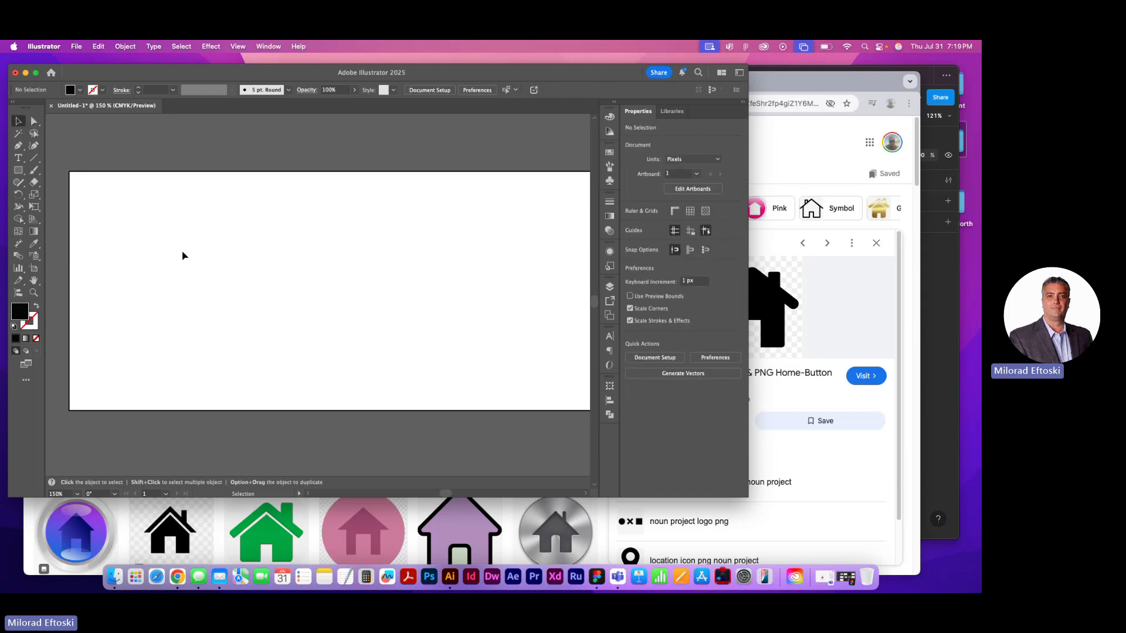
pyautogui.press('super+v')
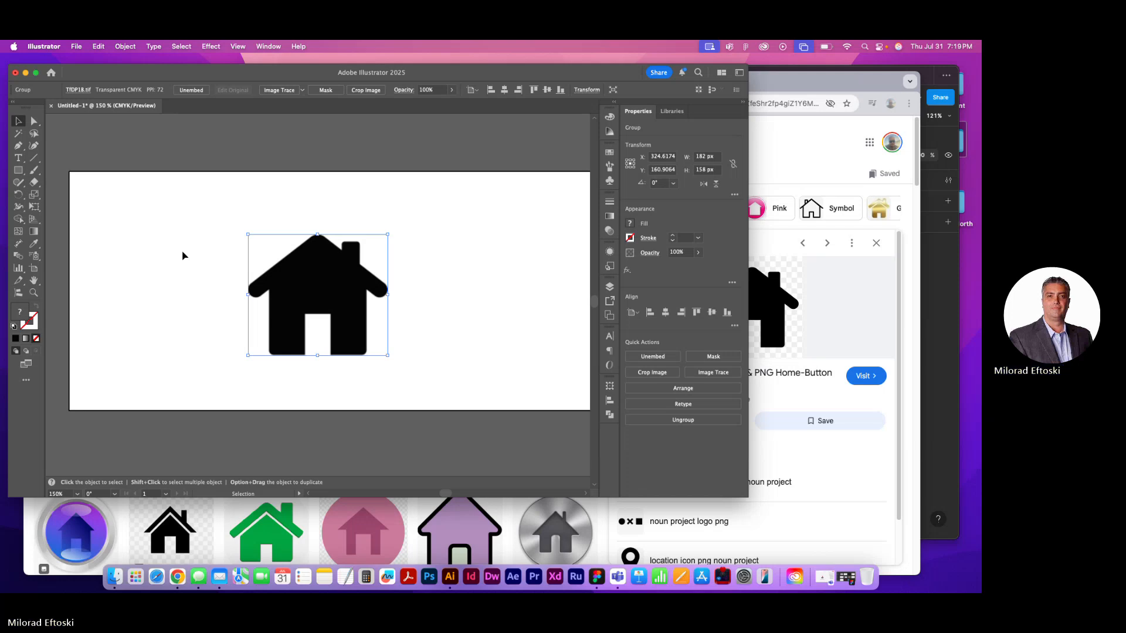
# Inspect the pasted house image's pixelated edges up close and open the Image Trace presets for it
pyautogui.scroll(10, 290, 258)
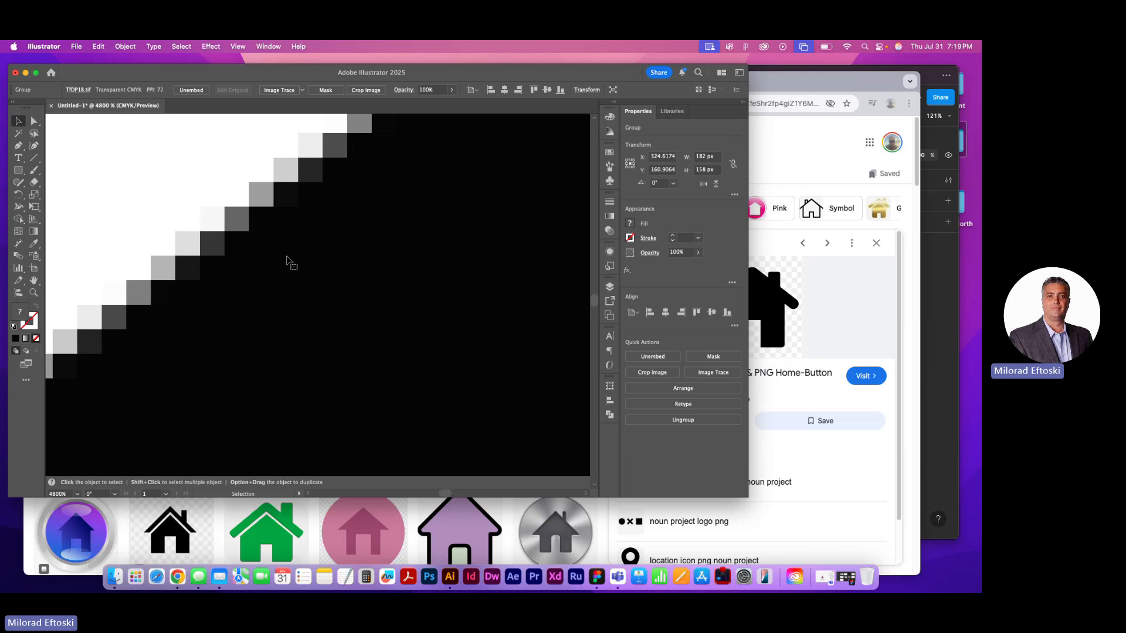
pyautogui.scroll(-15, 281, 257)
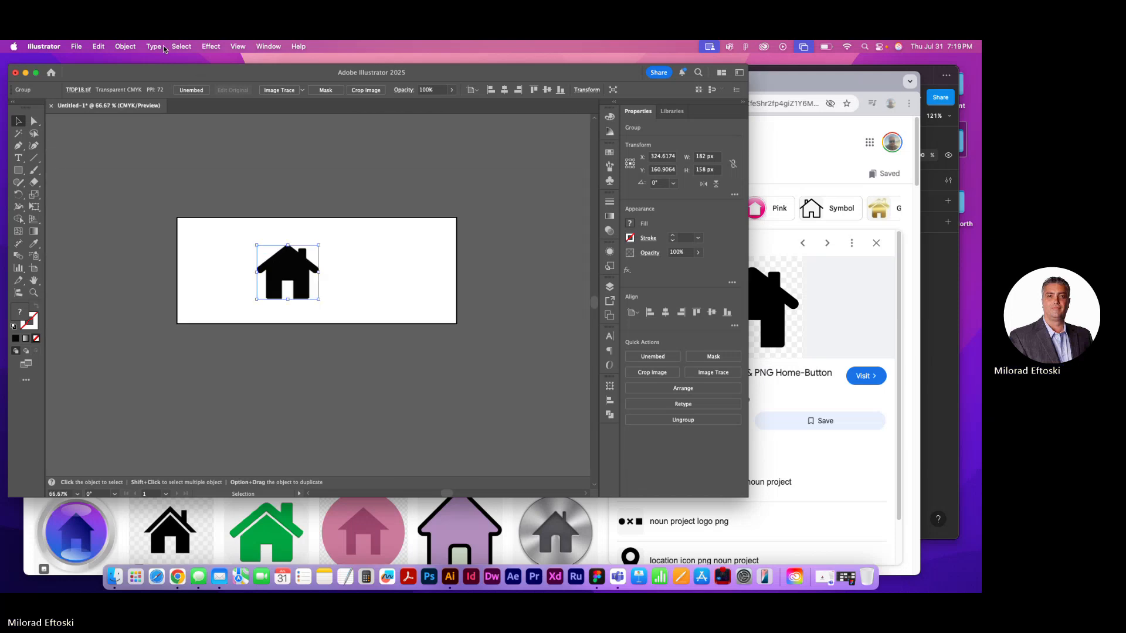
pyautogui.click(129, 47)
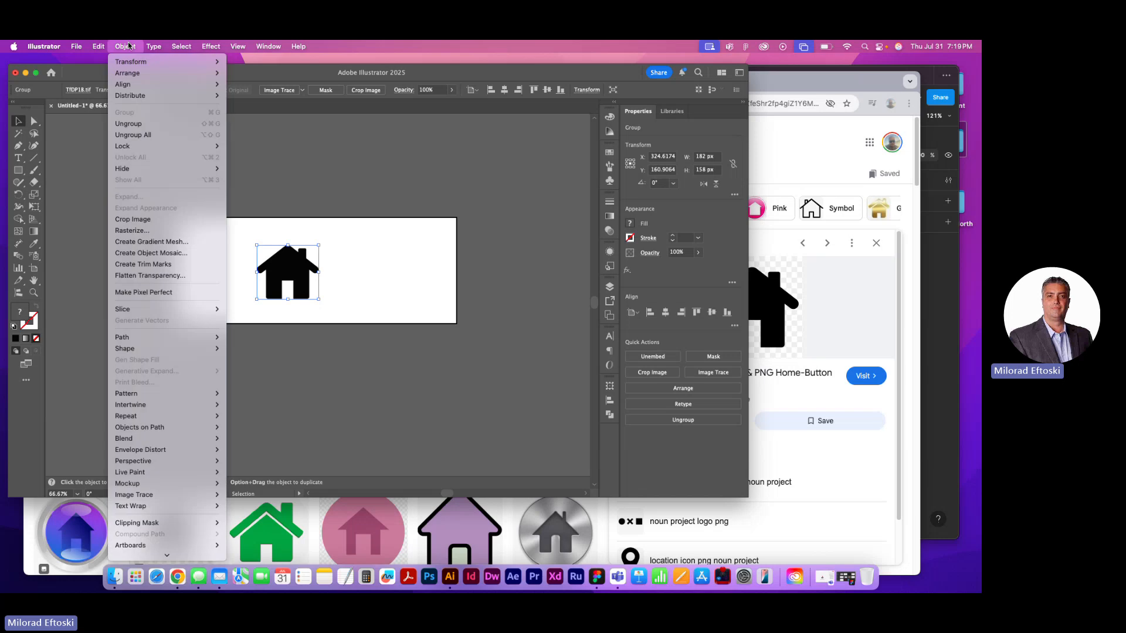
pyautogui.click(130, 46)
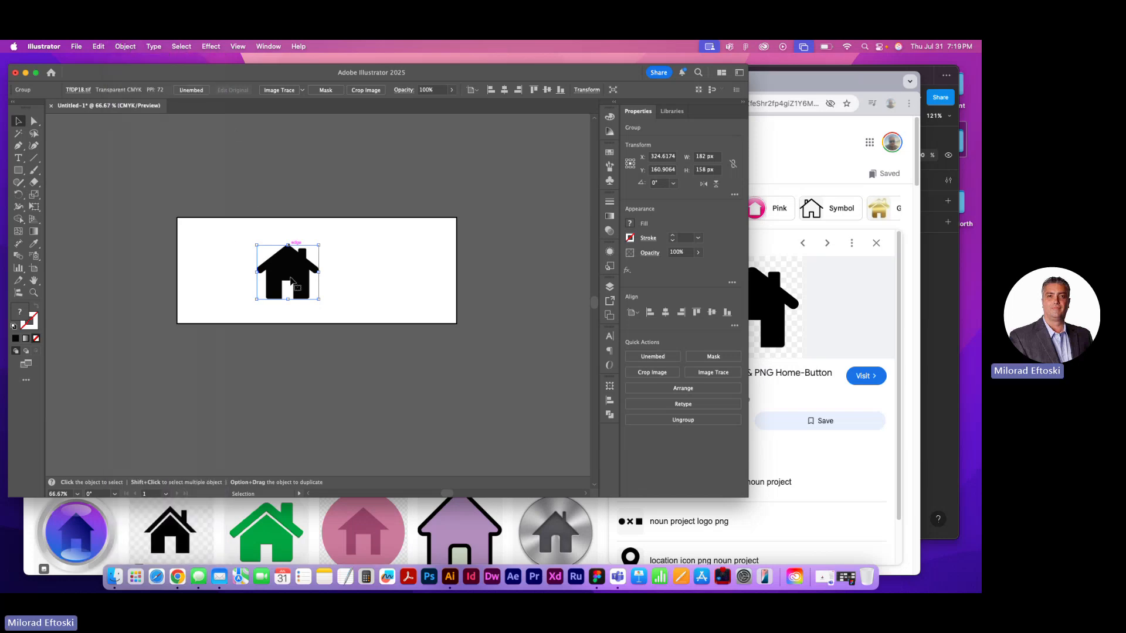
pyautogui.click(303, 90)
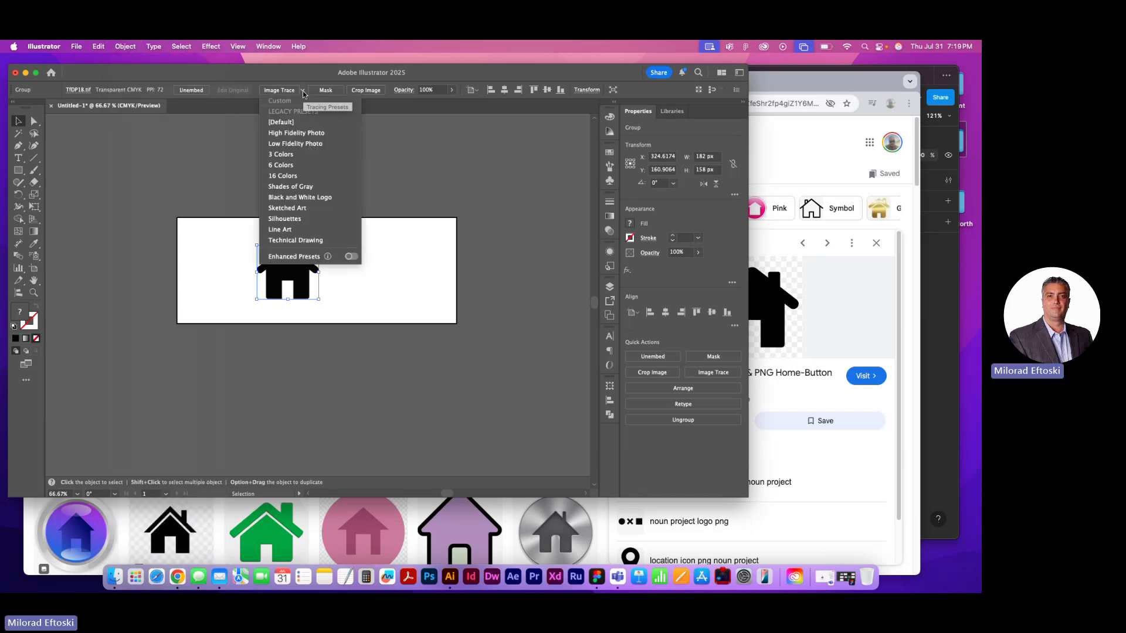
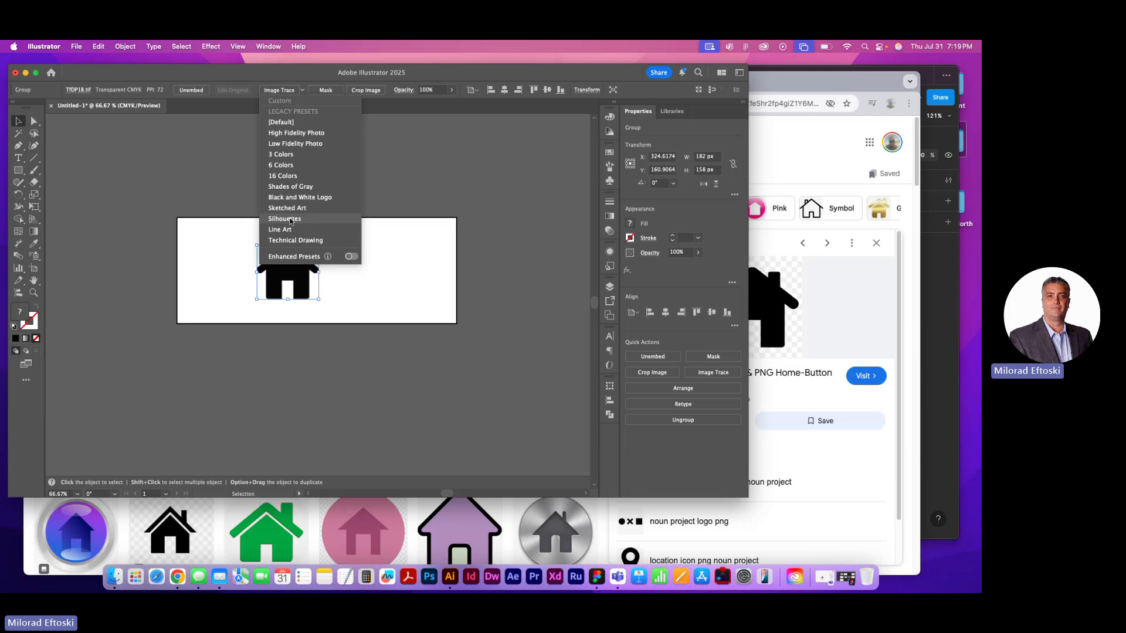
# Trace the pasted house with the Silhouettes preset, expand it into vector paths, and place it on the artboard's left half
pyautogui.click(290, 219)
pyautogui.moveTo(288, 267); pyautogui.dragTo(236, 205)
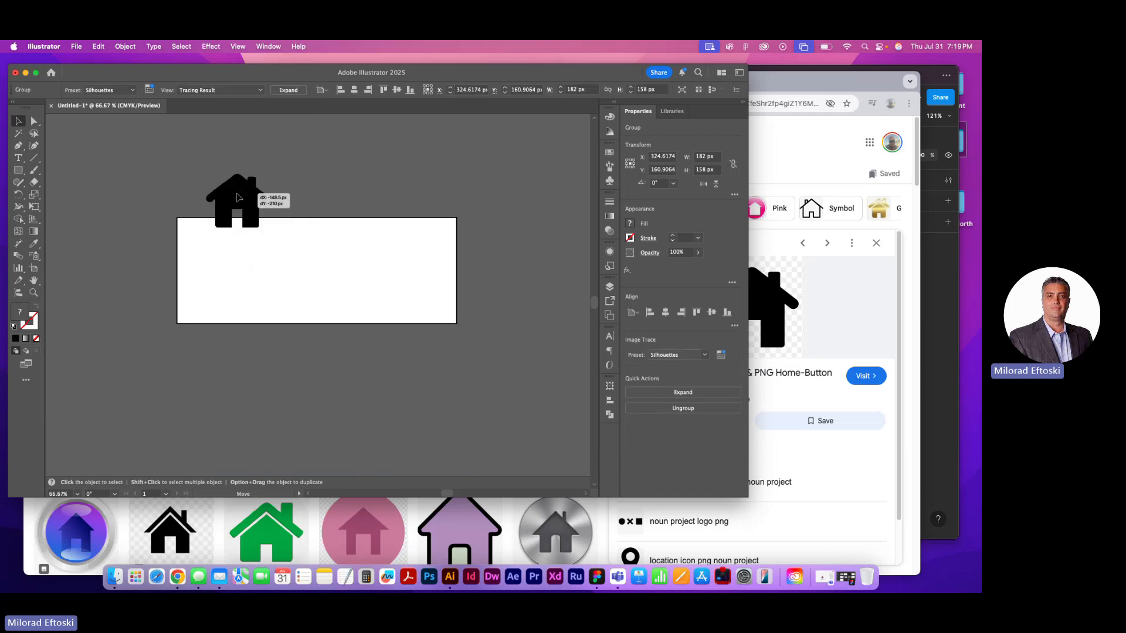
pyautogui.click(299, 91)
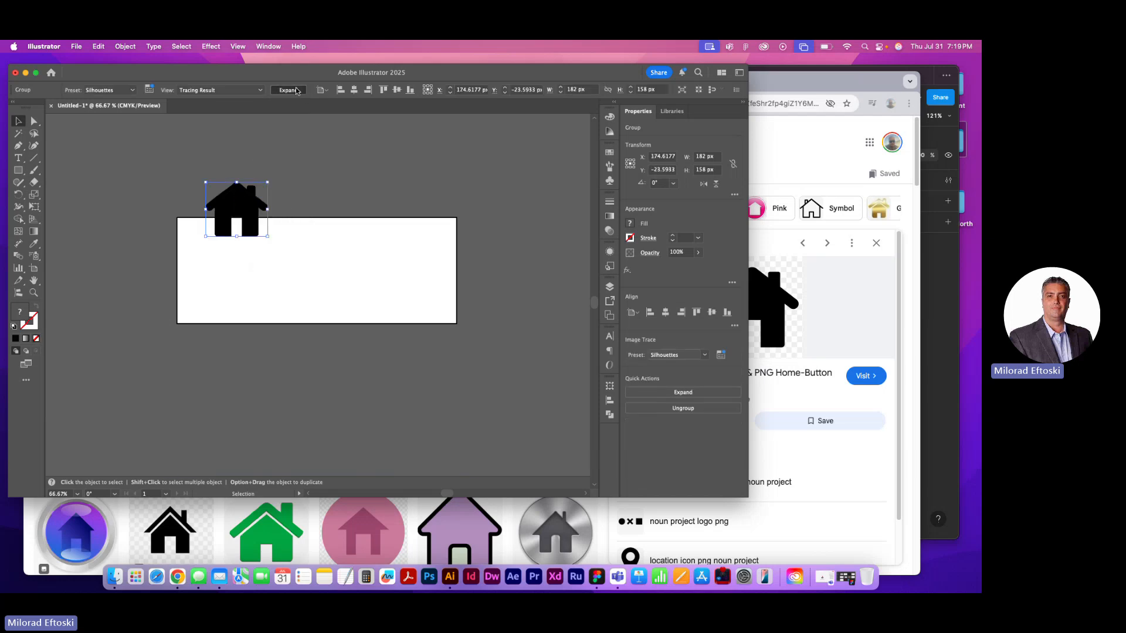
pyautogui.click(302, 146)
pyautogui.moveTo(236, 186)
pyautogui.mouseDown()
pyautogui.moveTo(208, 169)
pyautogui.moveTo(223, 162)
pyautogui.moveTo(223, 175)
pyautogui.mouseUp()
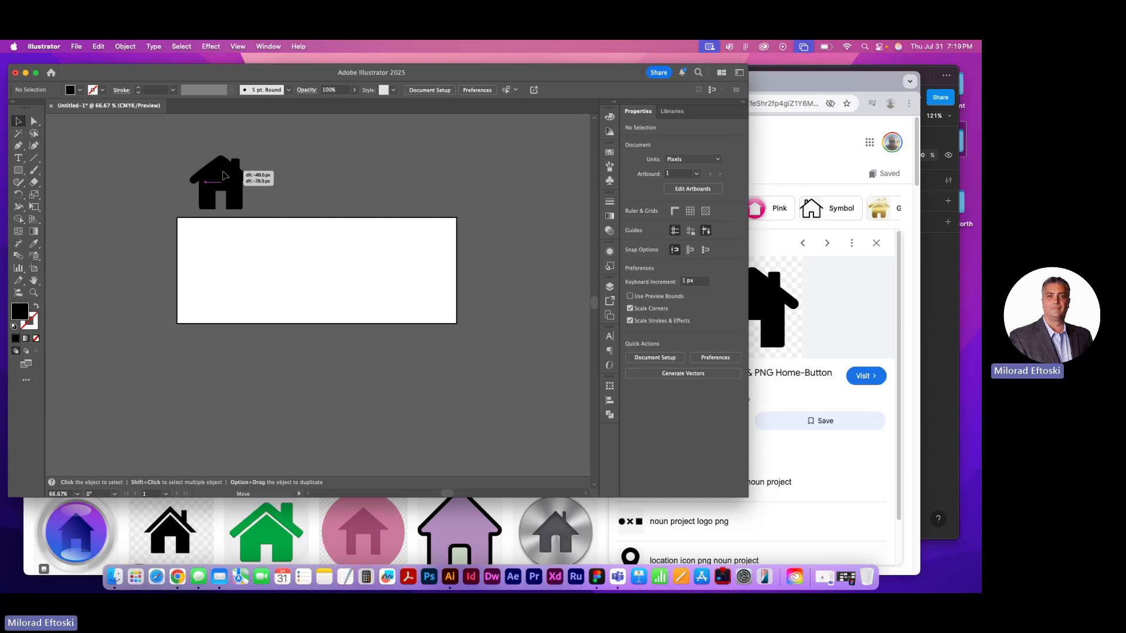
pyautogui.moveTo(223, 174); pyautogui.dragTo(236, 259)
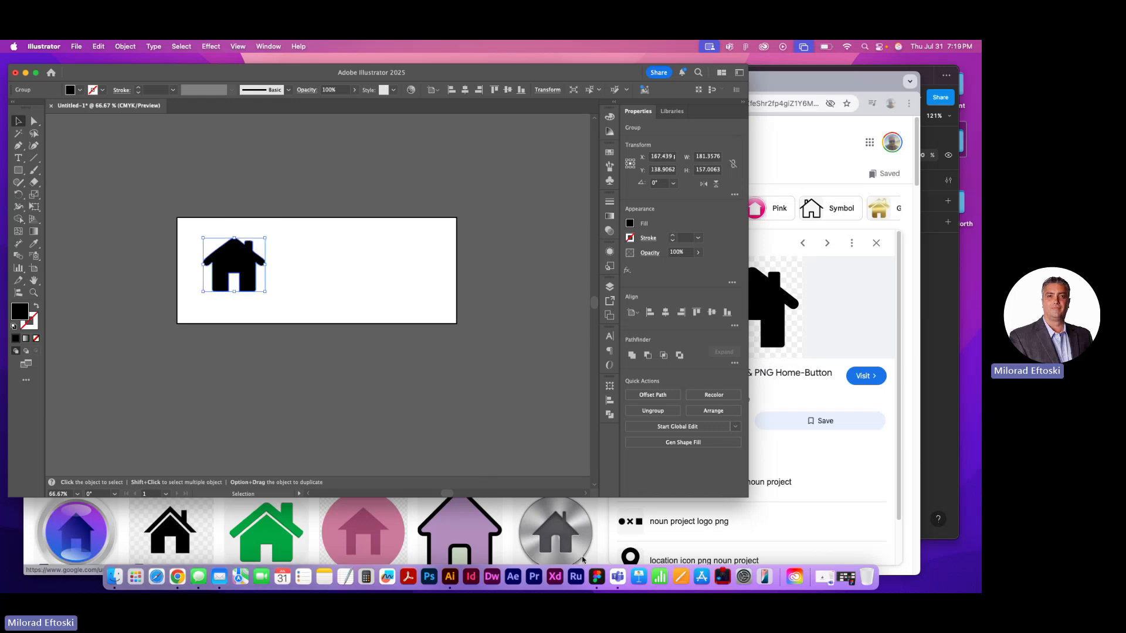
# Switch to Figma, try pasting the house over the Products screen, and remove the oversized image
pyautogui.click(595, 579)
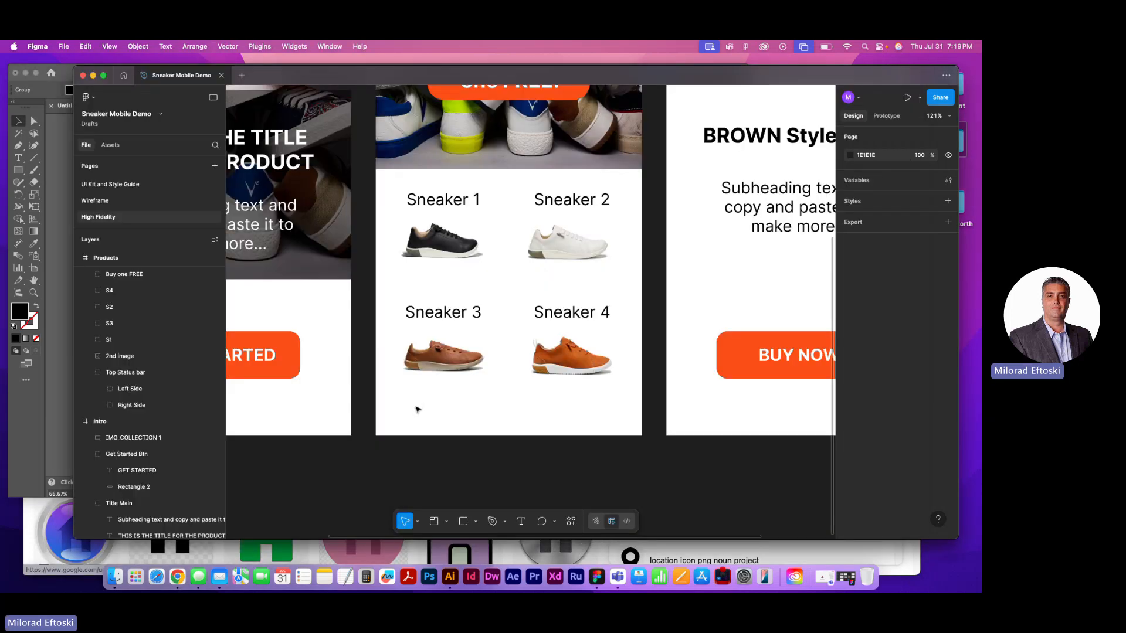
pyautogui.press('super+v')
pyautogui.press('super+space')
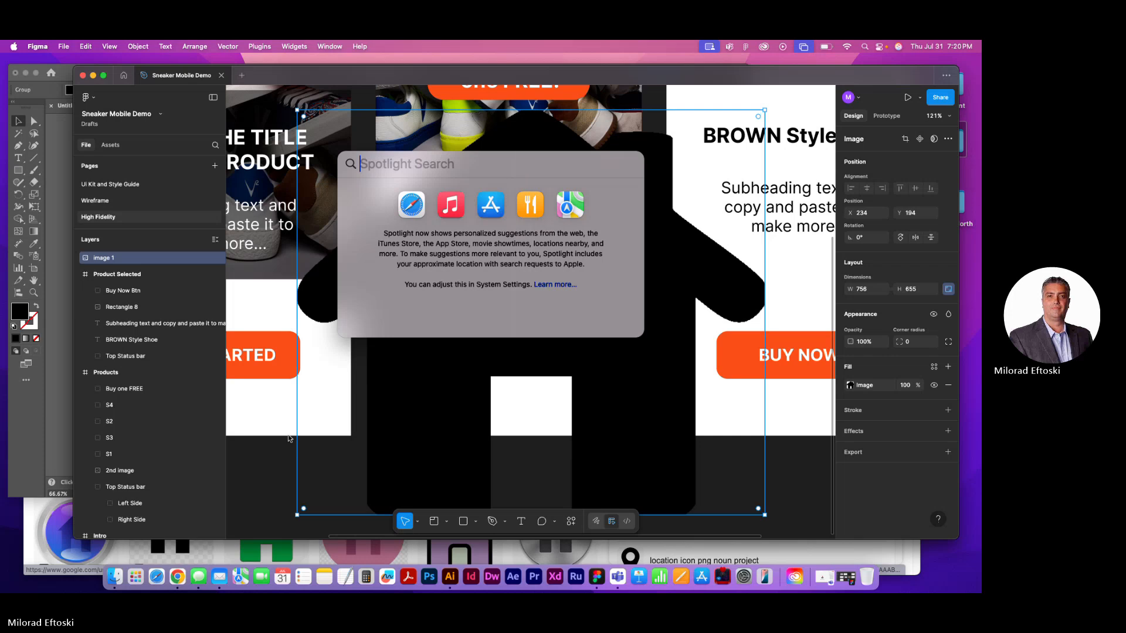
pyautogui.press('Escape')
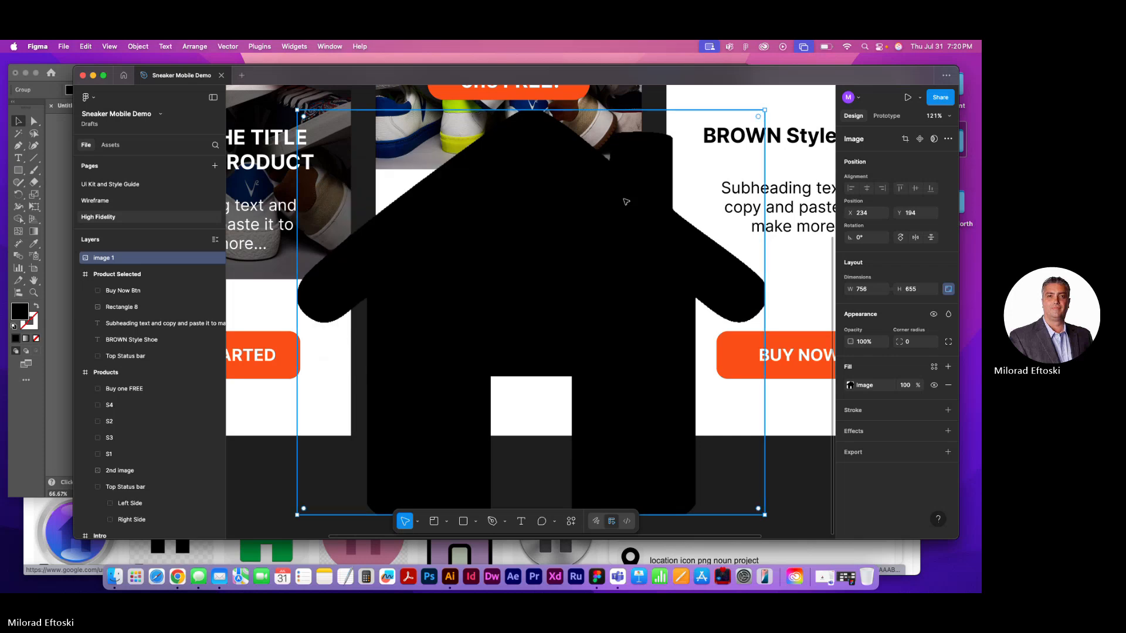
pyautogui.moveTo(753, 125); pyautogui.dragTo(744, 139)
pyautogui.press('super+z')
pyautogui.press('Delete')
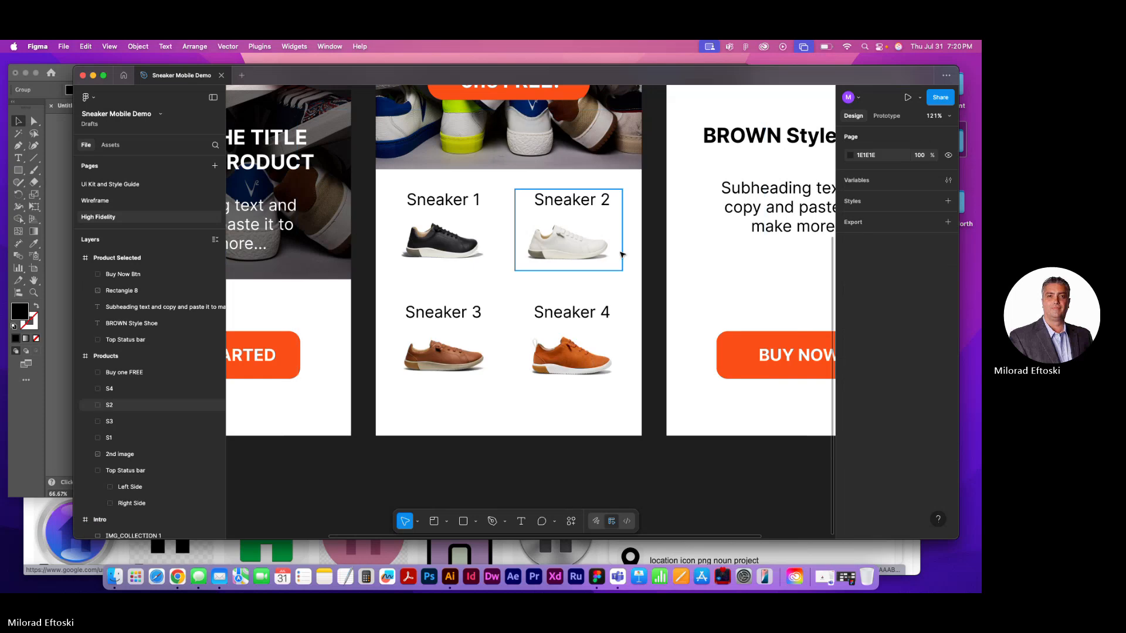
# Switch back to Illustrator and ungroup every level of the expanded house into a plain path
pyautogui.click(449, 578)
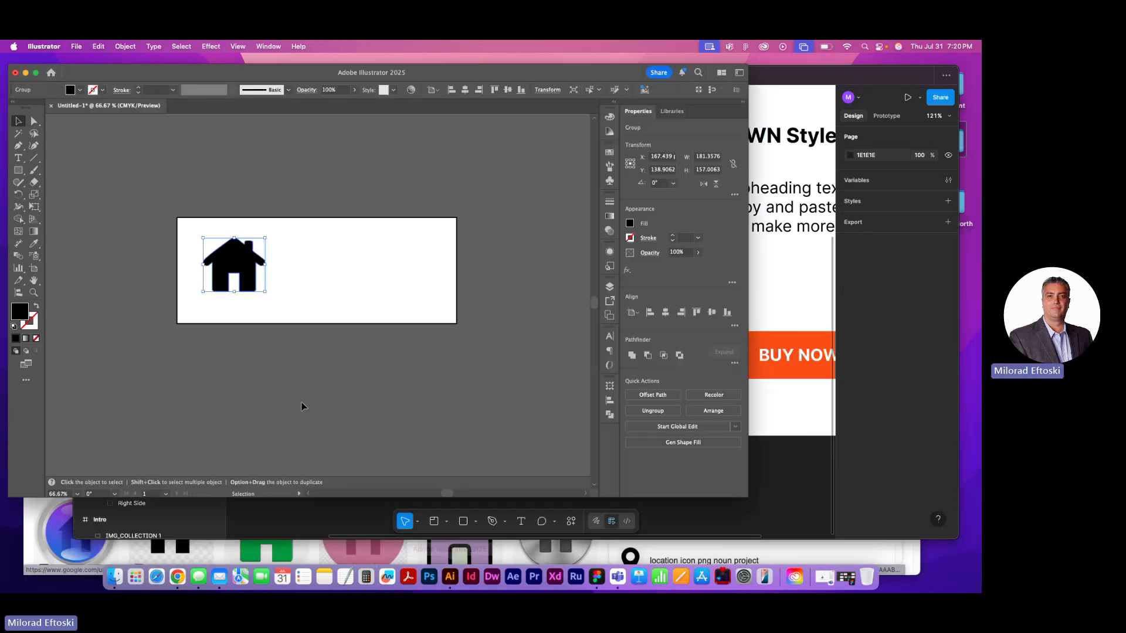
pyautogui.hscroll(3, 229, 267)
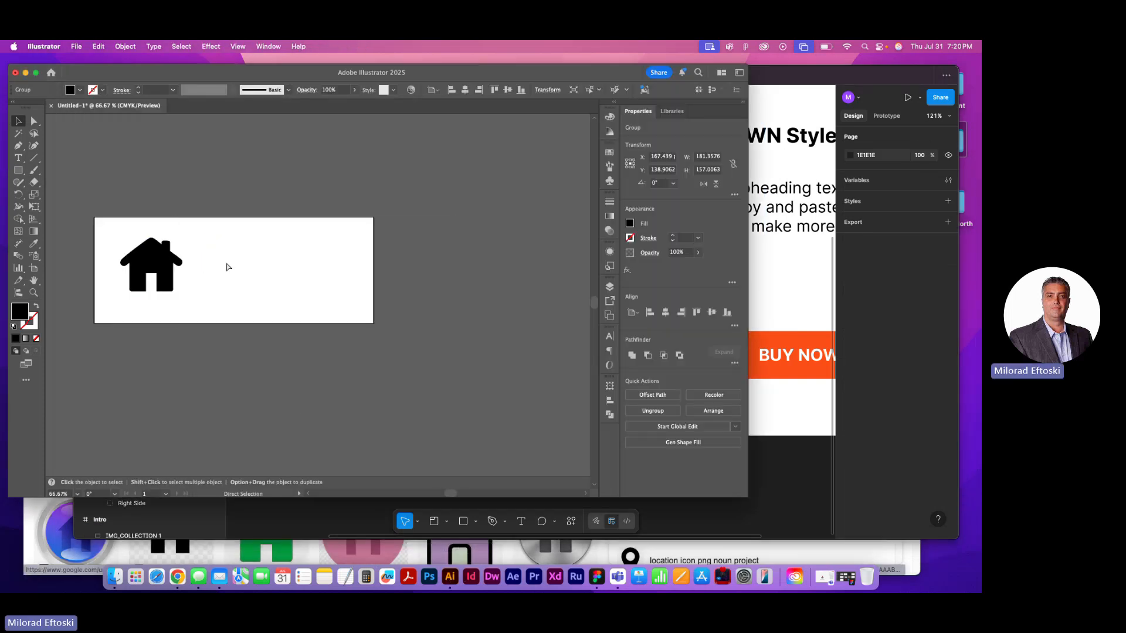
pyautogui.scroll(5, 176, 267)
pyautogui.rightClick(158, 260)
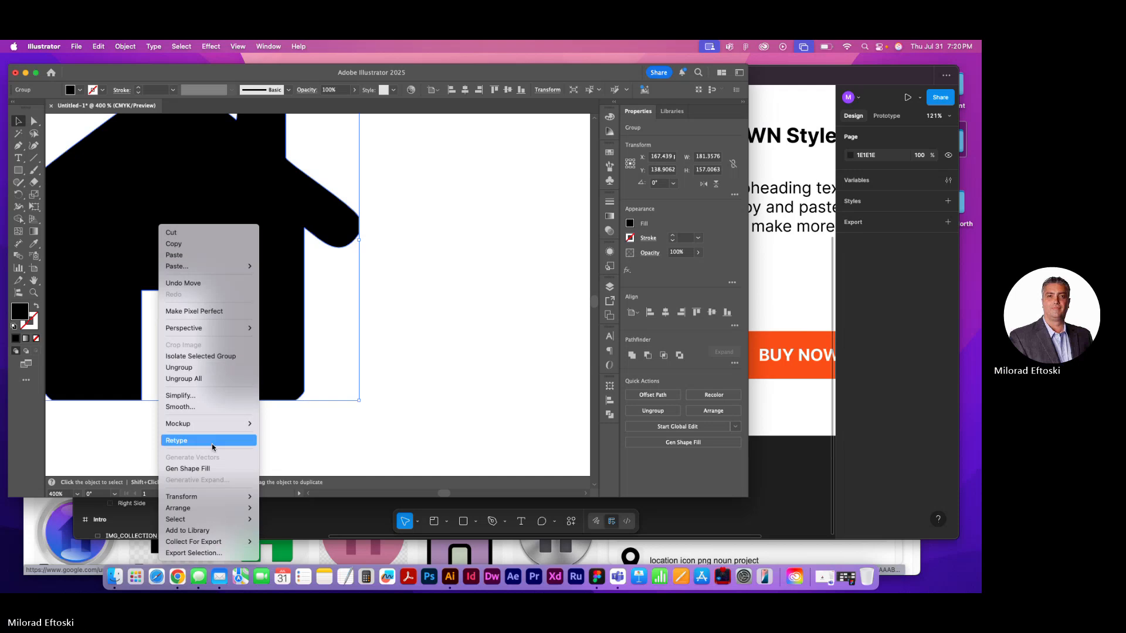
pyautogui.click(200, 379)
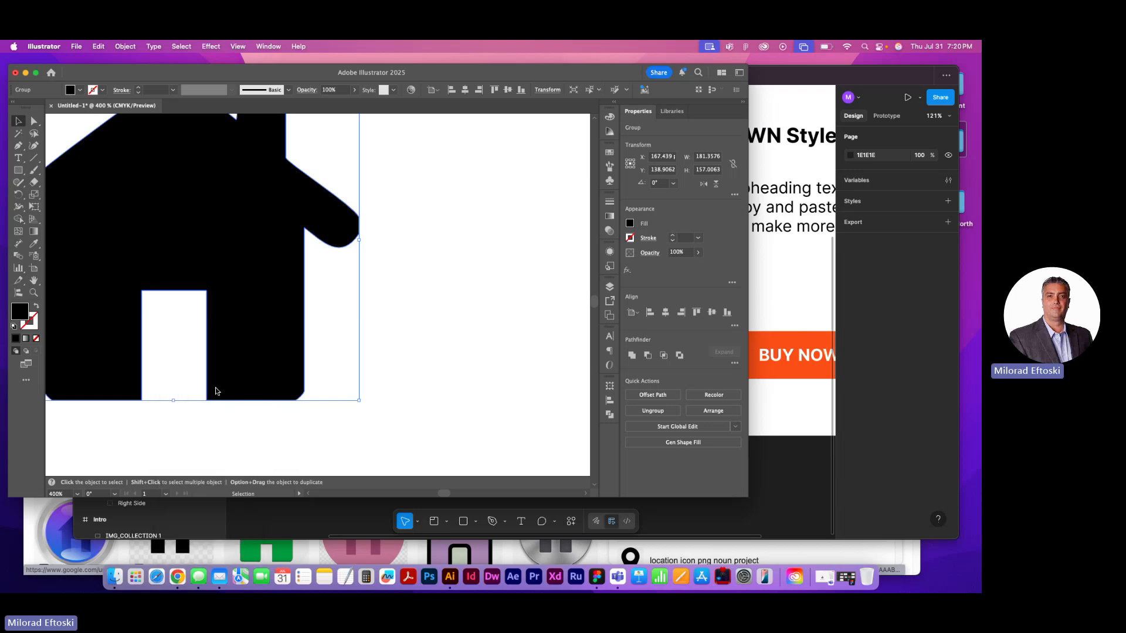
pyautogui.moveTo(263, 359); pyautogui.dragTo(350, 382)
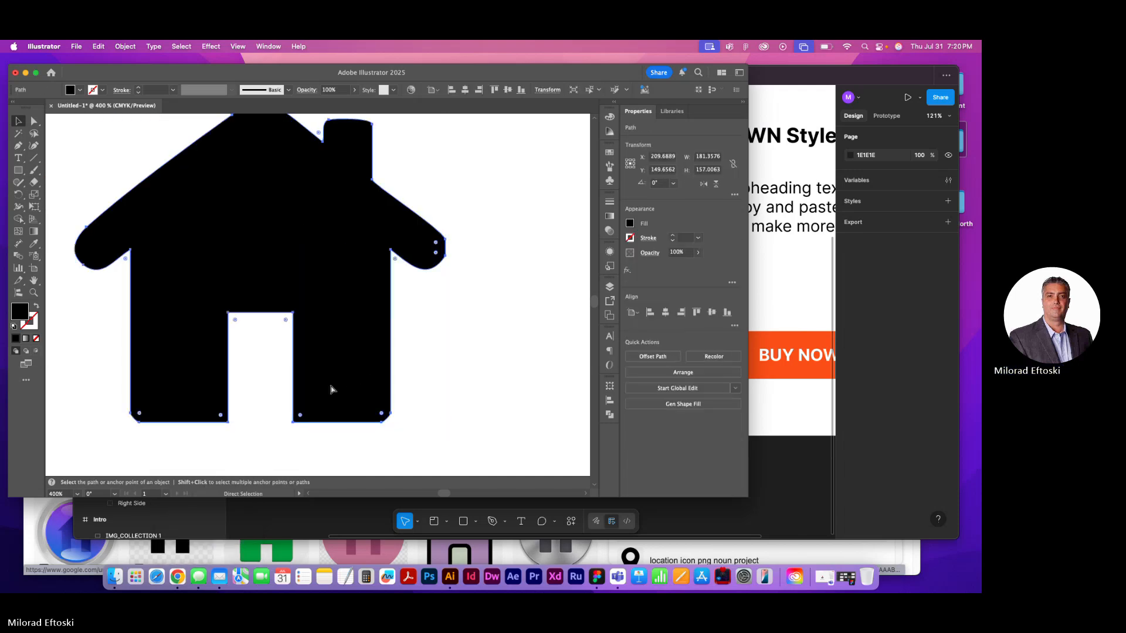
# Shift the ungrouped house path slightly up and toward the artboard's left edge
pyautogui.hscroll(-3, 329, 388)
pyautogui.scroll(-1, 315, 387)
pyautogui.scroll(-3, 315, 383)
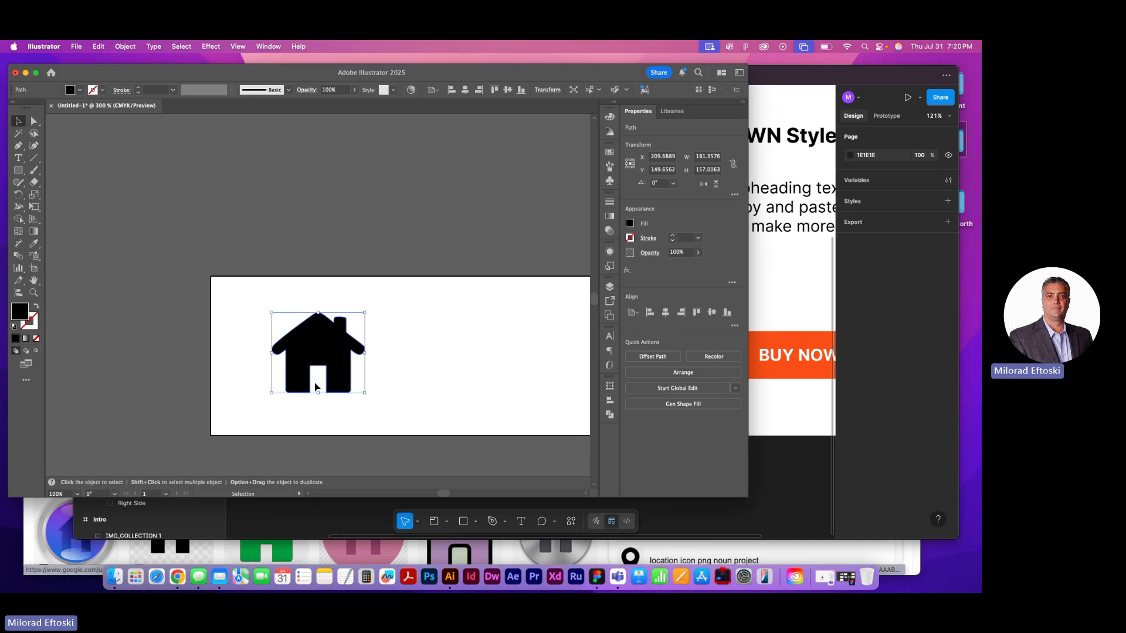
pyautogui.moveTo(290, 349); pyautogui.dragTo(302, 323)
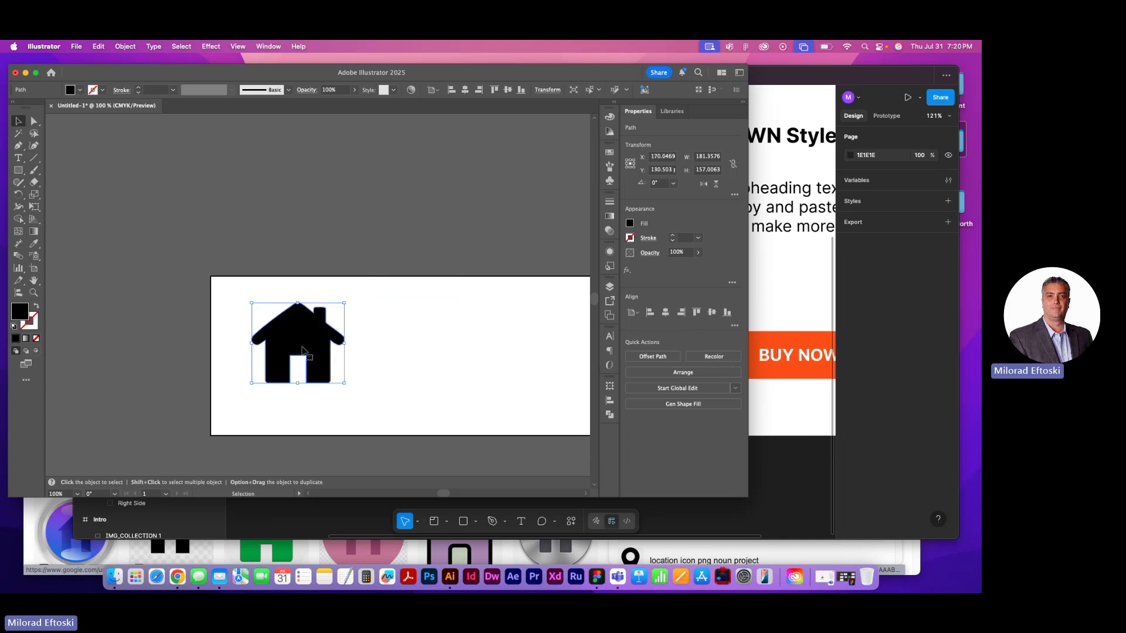
pyautogui.hscroll(2, 280, 357)
pyautogui.scroll(4, 233, 365)
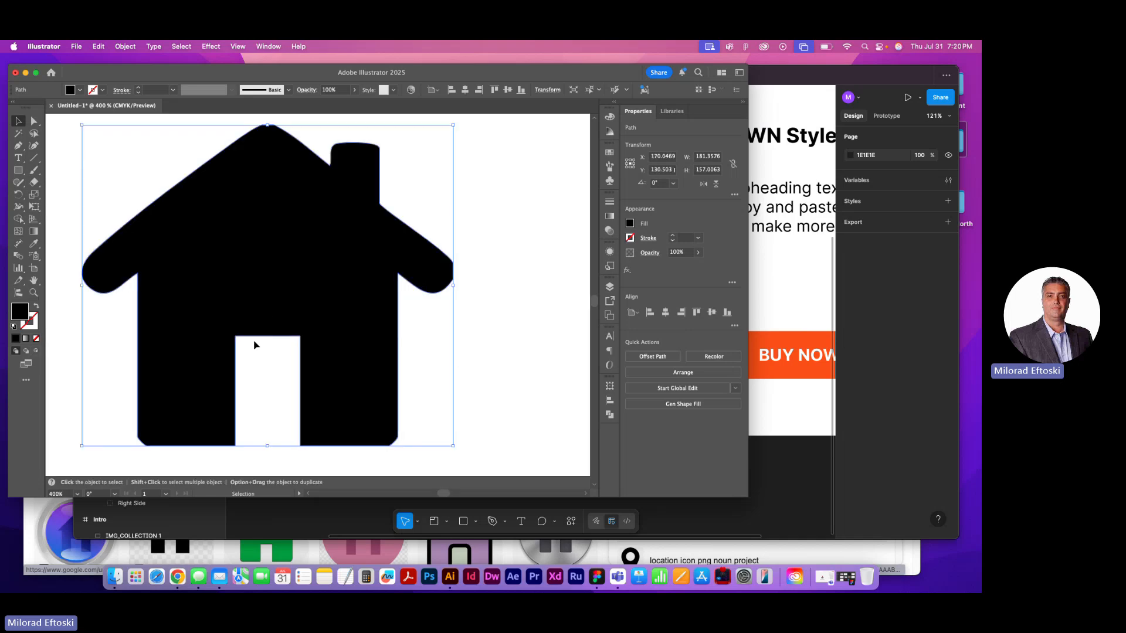
pyautogui.rightClick(302, 304)
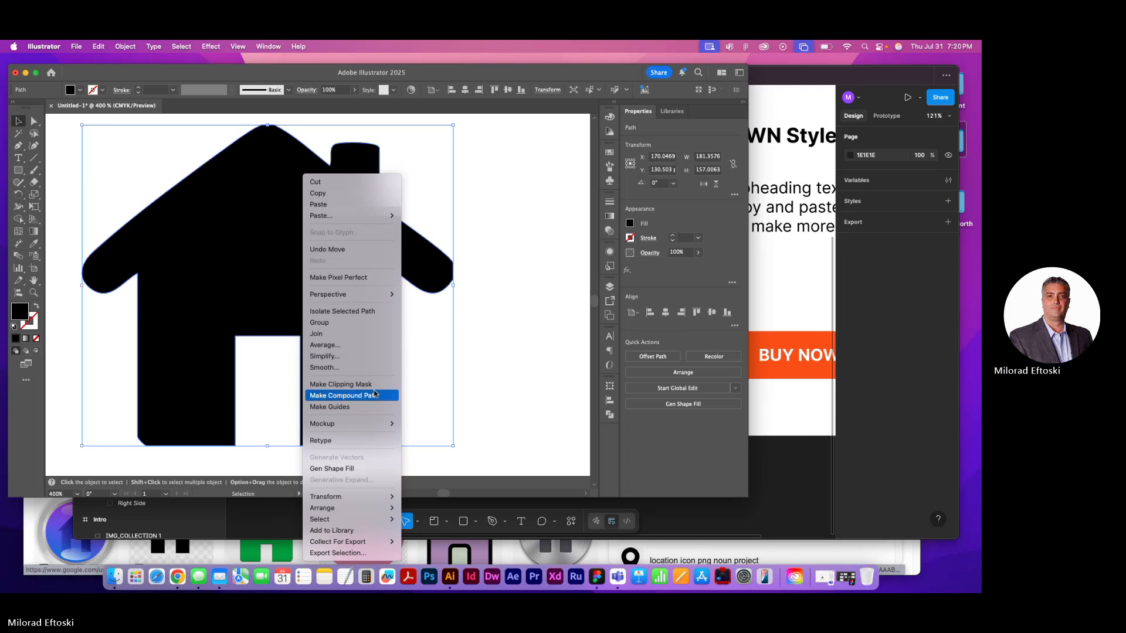
pyautogui.click(525, 386)
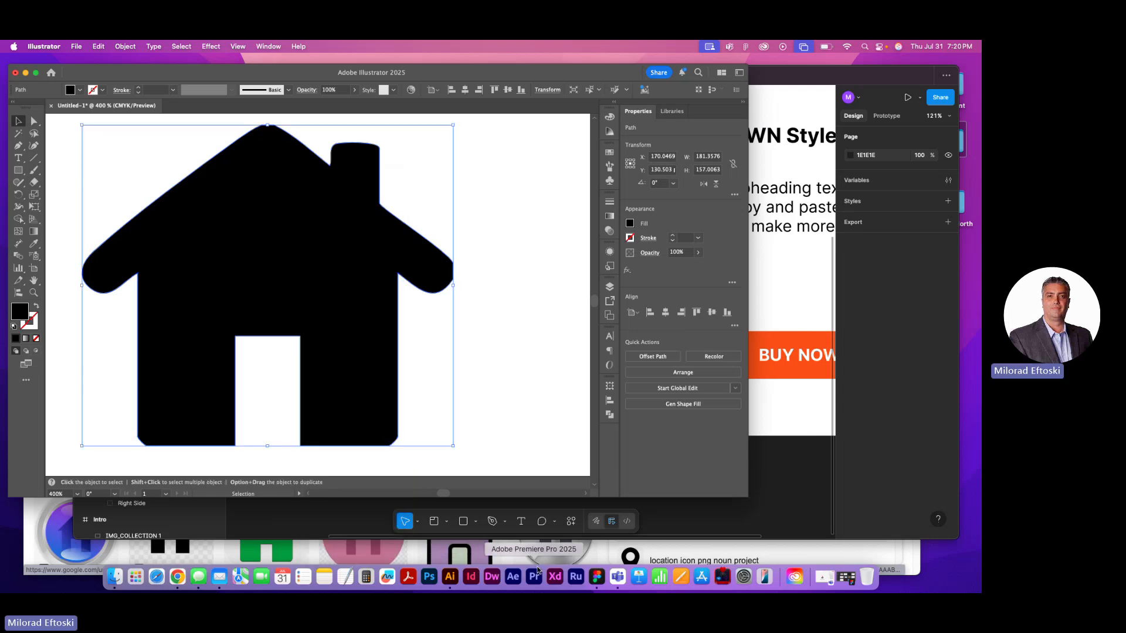
# Switch to Figma, try pasting the house again, undo the paste, and return to Illustrator
pyautogui.click(598, 577)
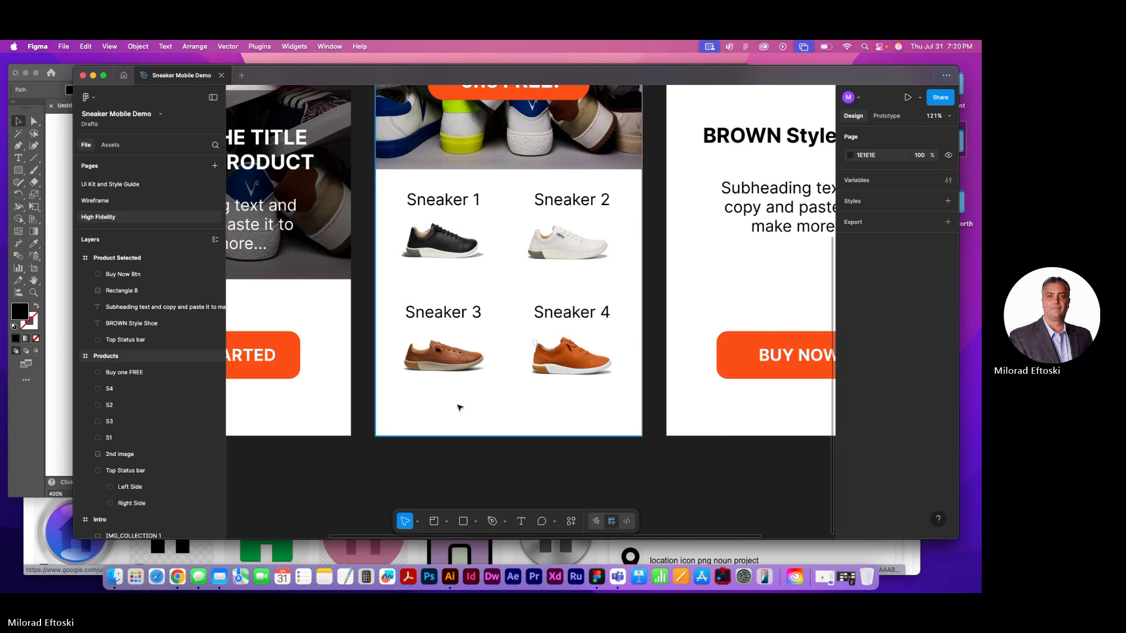
pyautogui.press('super+v')
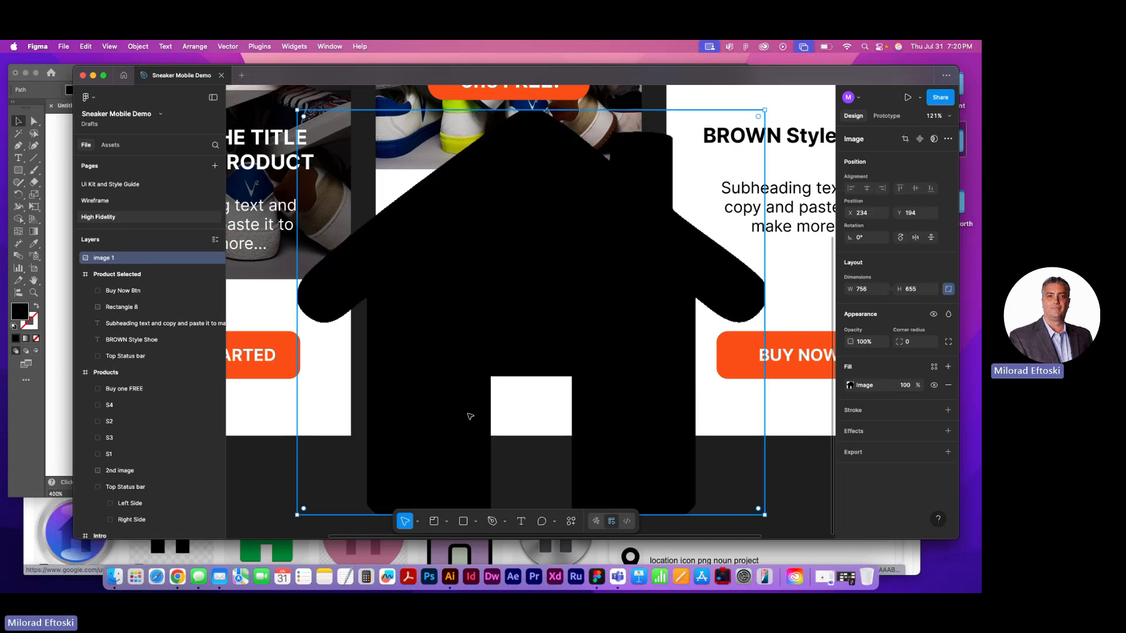
pyautogui.press('super+z')
pyautogui.press('super+Tab')
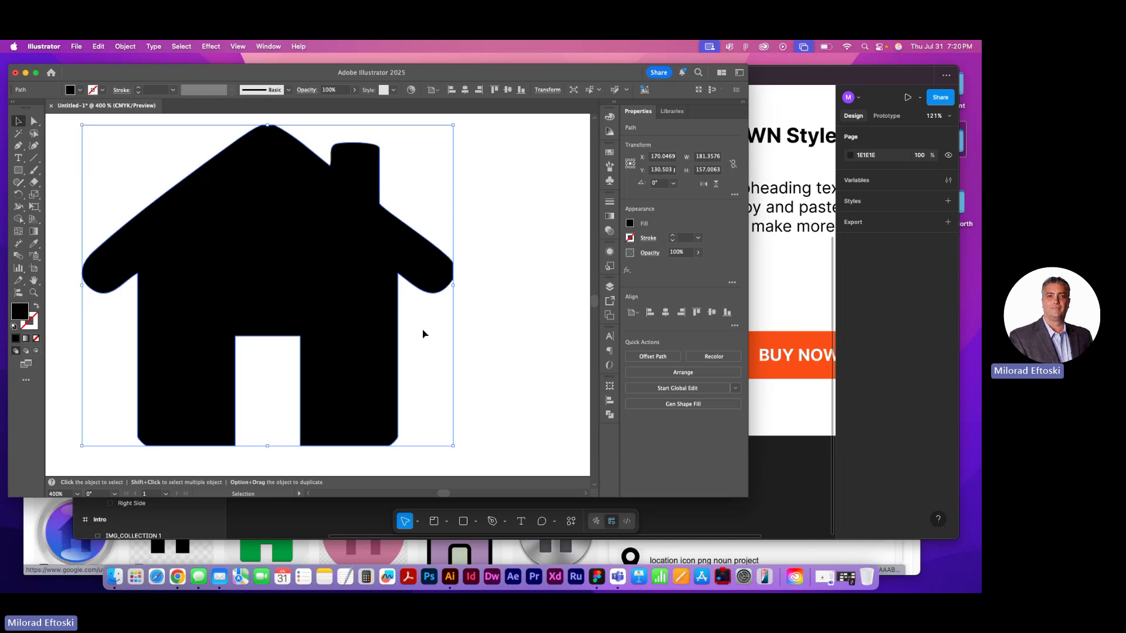
# Move the house path closer to the artboard's left edge, keeping it at the same height
pyautogui.click(489, 348)
pyautogui.hscroll(-2, 388, 338)
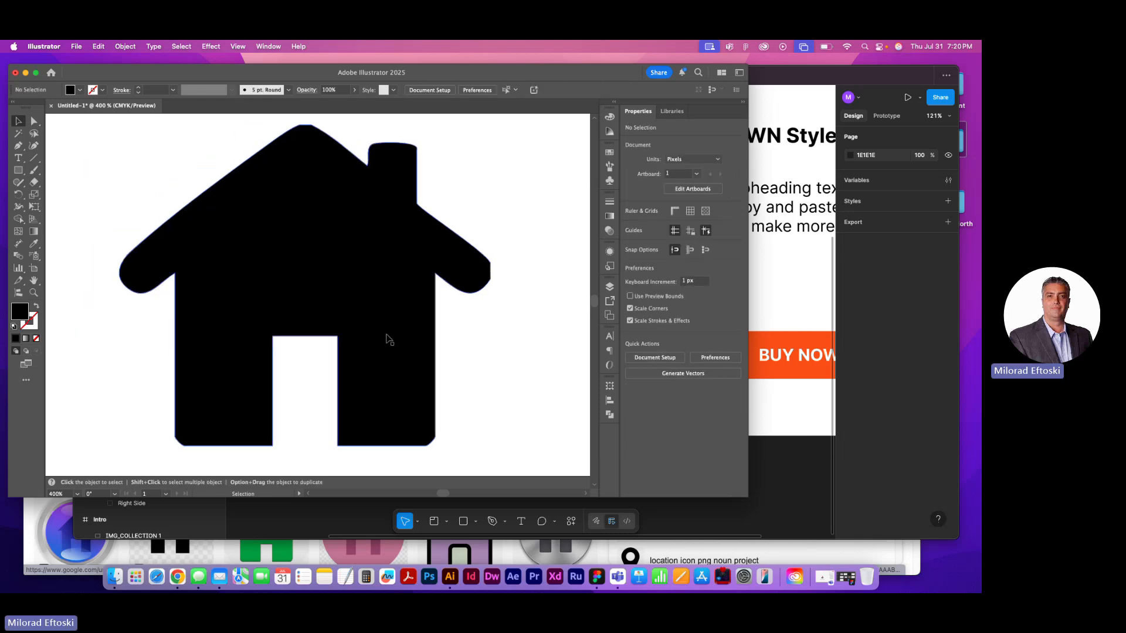
pyautogui.scroll(-2, 381, 339)
pyautogui.moveTo(364, 327); pyautogui.dragTo(302, 326)
pyautogui.rightClick(300, 327)
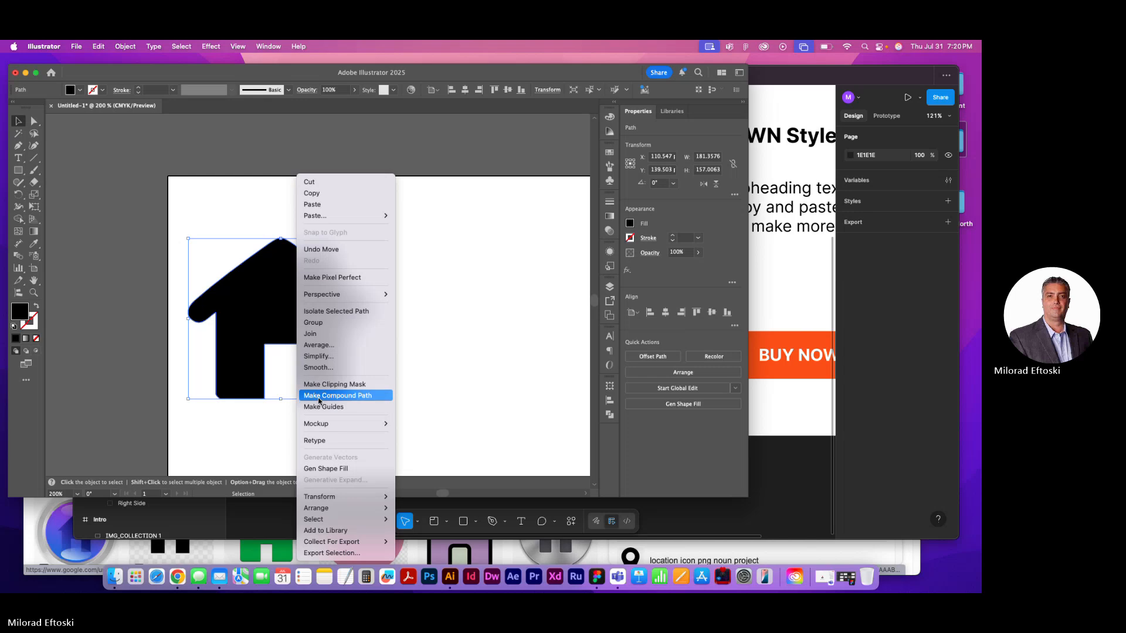
pyautogui.click(421, 385)
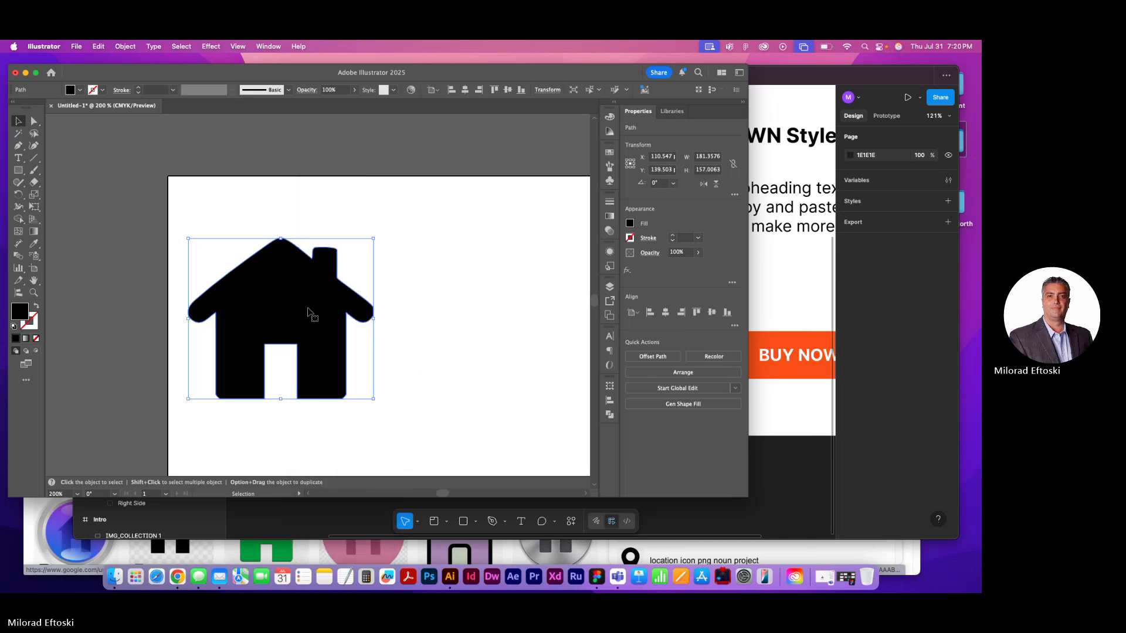
# Undo the house's recent moves and its ungrouping
pyautogui.press('super+z')
pyautogui.press('super+z')
pyautogui.press('super+z')
pyautogui.press('super+z')
pyautogui.press('super+z')
pyautogui.press('super+z')
pyautogui.press('super+z')
pyautogui.press('super+z')
pyautogui.press('super+z')
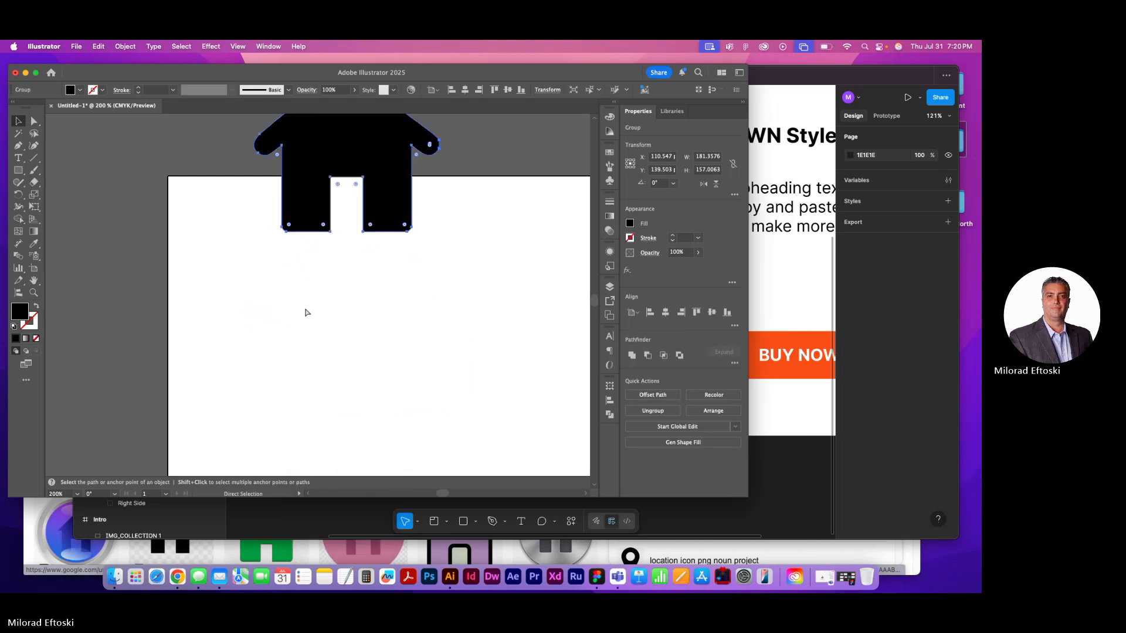
# Draw a black test rectangle about 54 by 51 px below the house and paste it onto the Products screen in Figma
pyautogui.moveTo(337, 310); pyautogui.dragTo(341, 387)
pyautogui.click(17, 172)
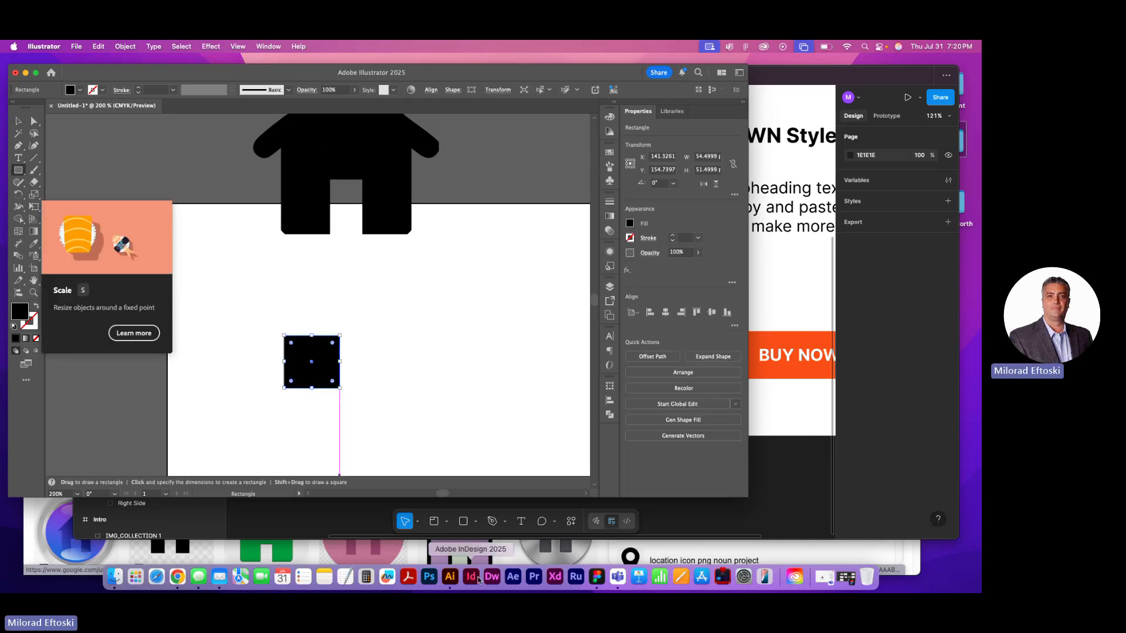
pyautogui.click(595, 579)
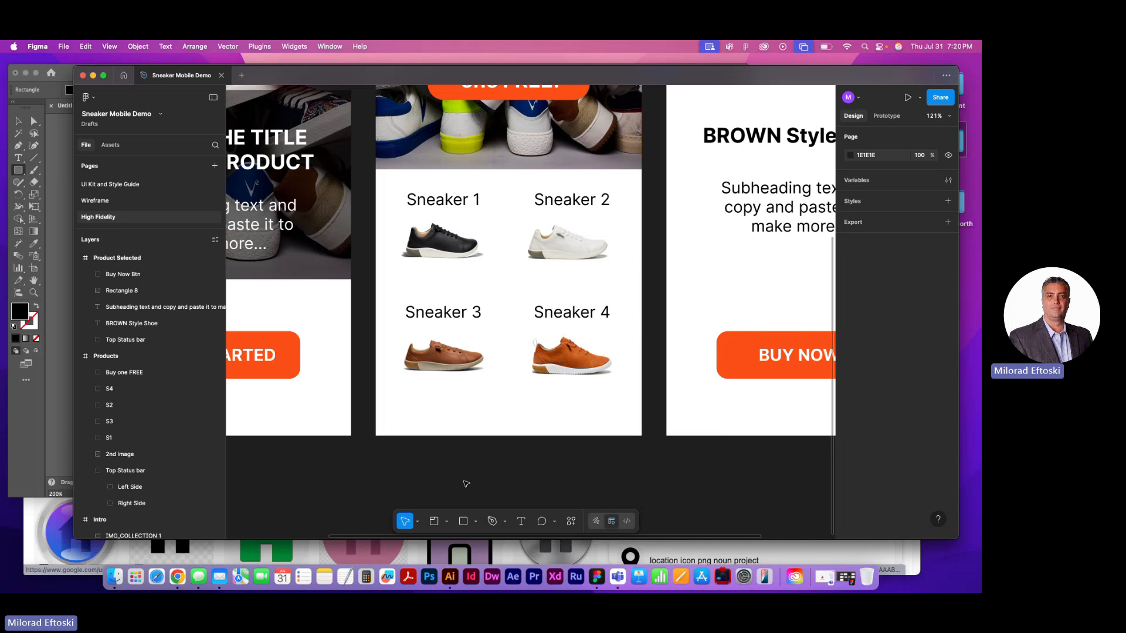
pyautogui.press('super+v')
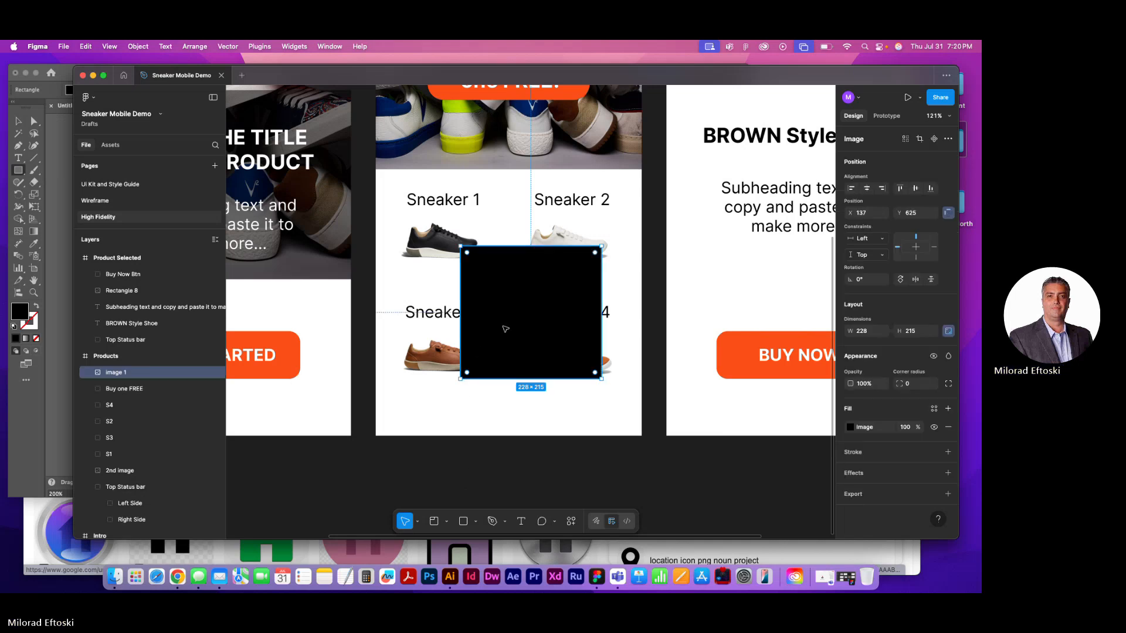
pyautogui.moveTo(514, 326); pyautogui.dragTo(519, 352)
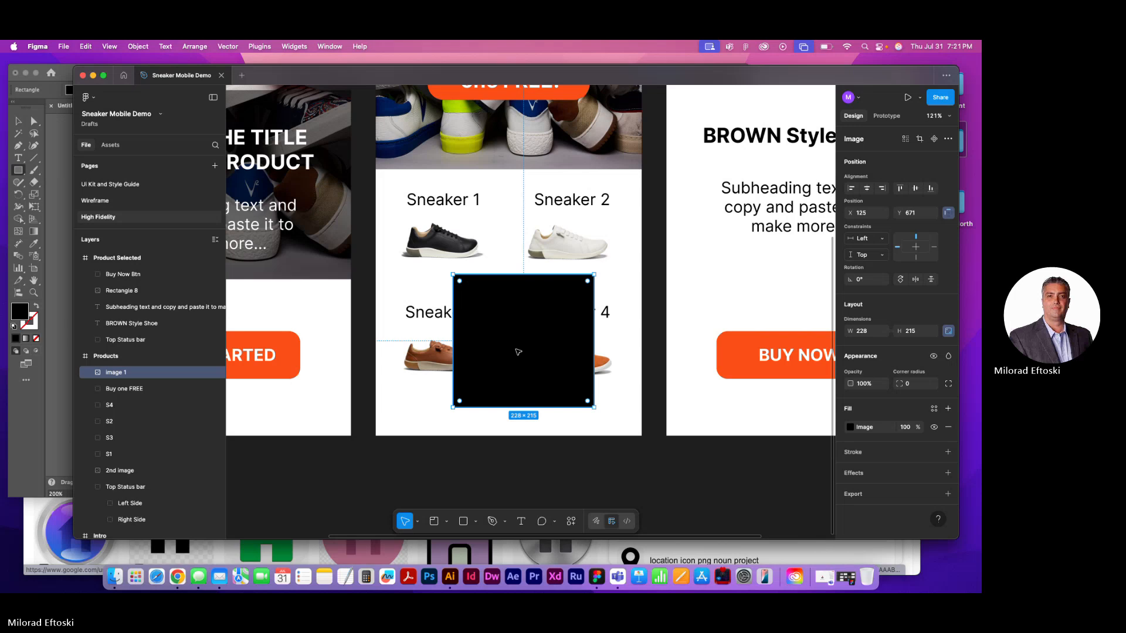
# Delete the pasted rectangle in Figma, switch back to Illustrator, and delete the original rectangle there
pyautogui.press('Delete')
pyautogui.press('super+Tab')
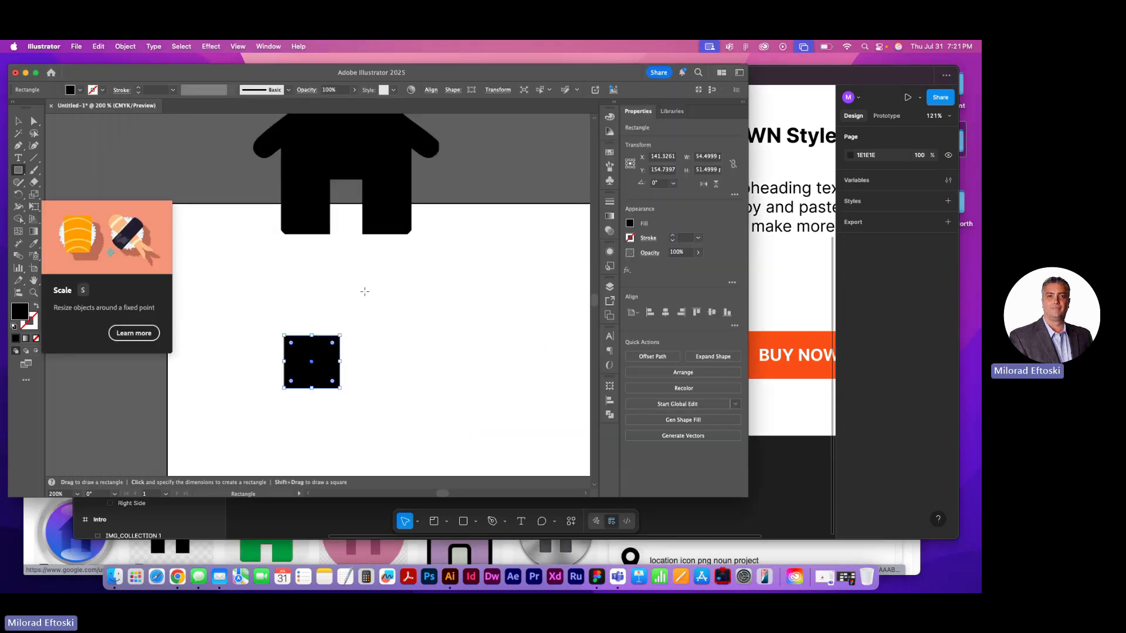
pyautogui.press('v')
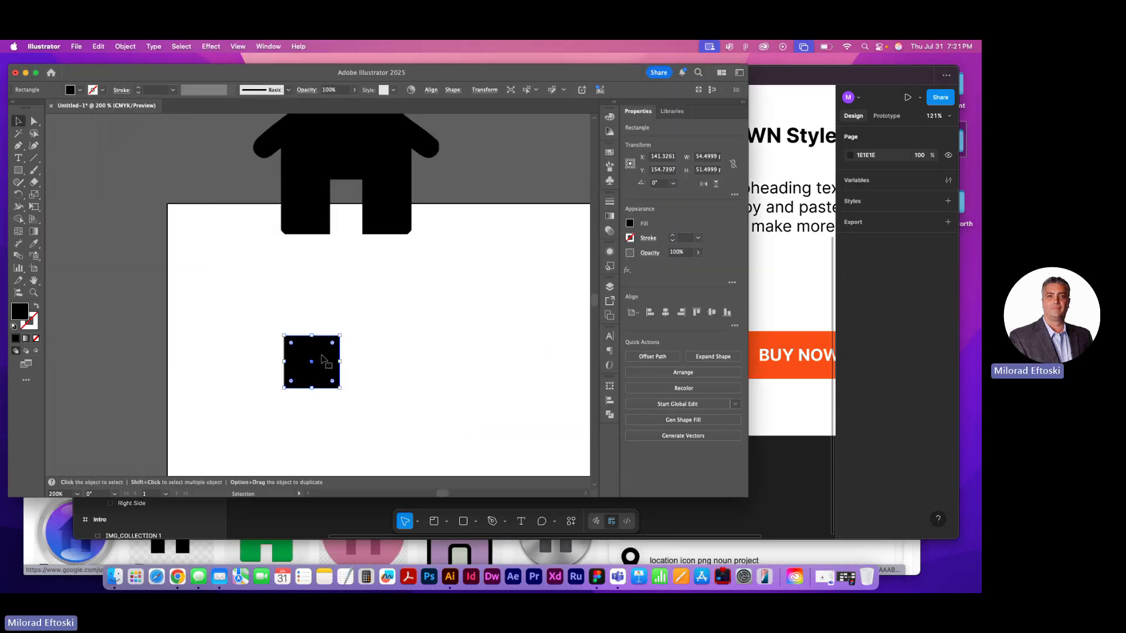
pyautogui.press('Delete')
# Move the traced house onto the artboard, expand the tracing into paths, and copy it
pyautogui.moveTo(336, 187); pyautogui.dragTo(294, 337)
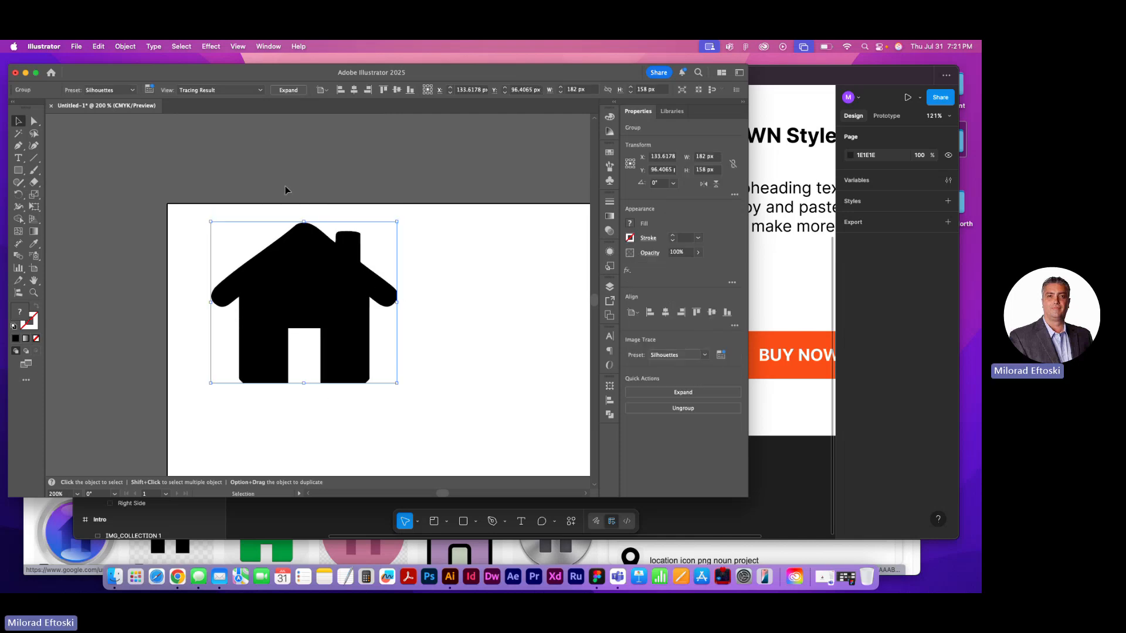
pyautogui.click(288, 90)
pyautogui.rightClick(339, 270)
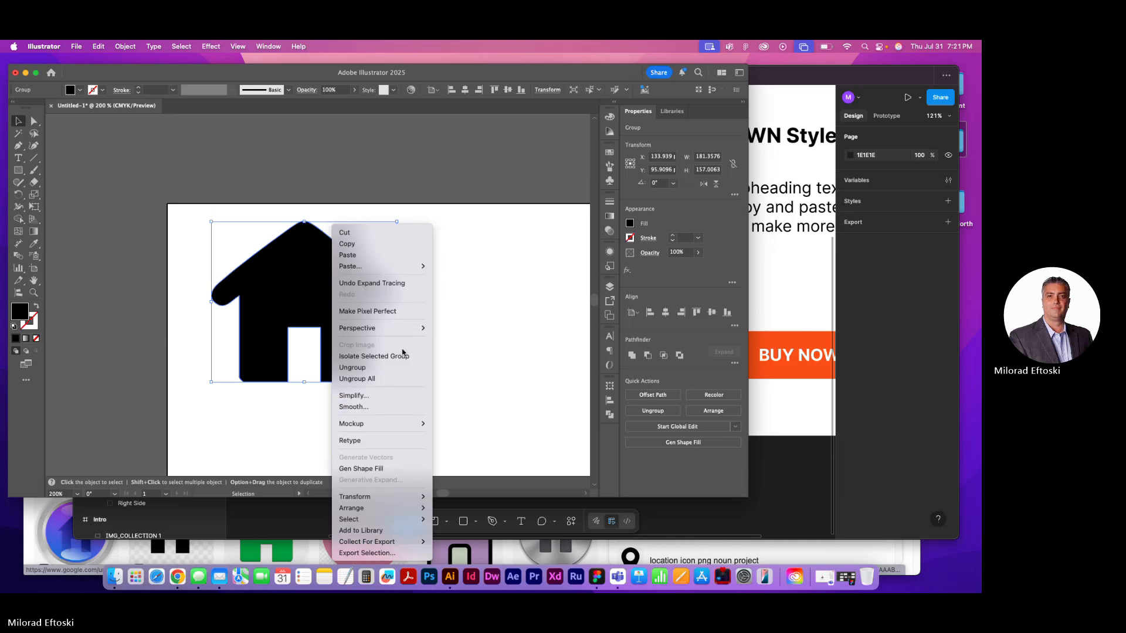
pyautogui.click(363, 244)
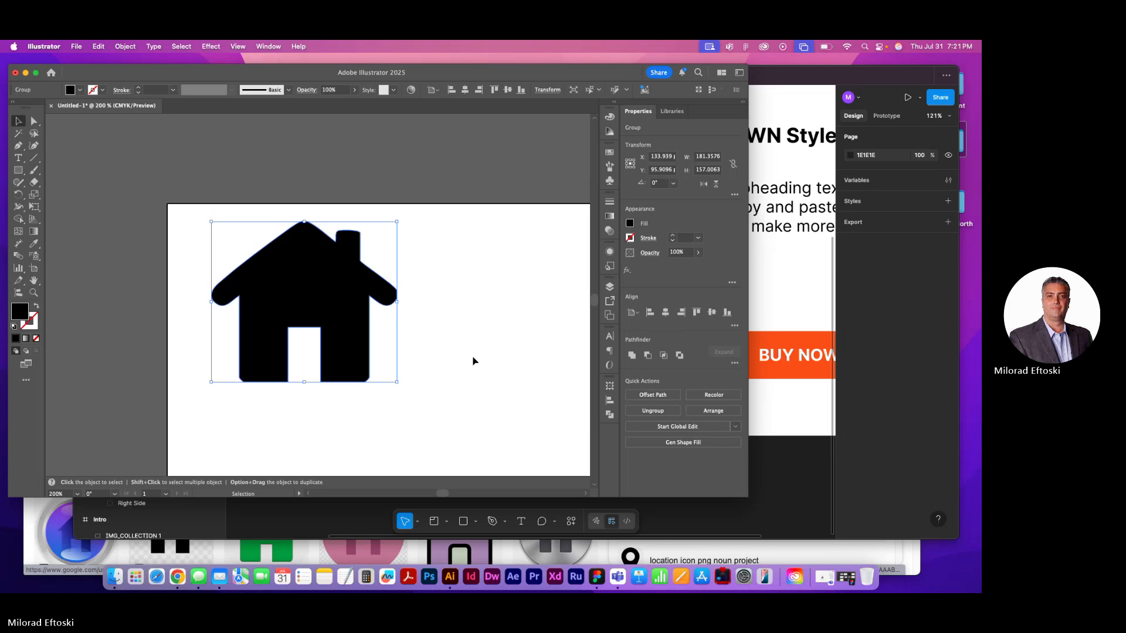
pyautogui.click(444, 354)
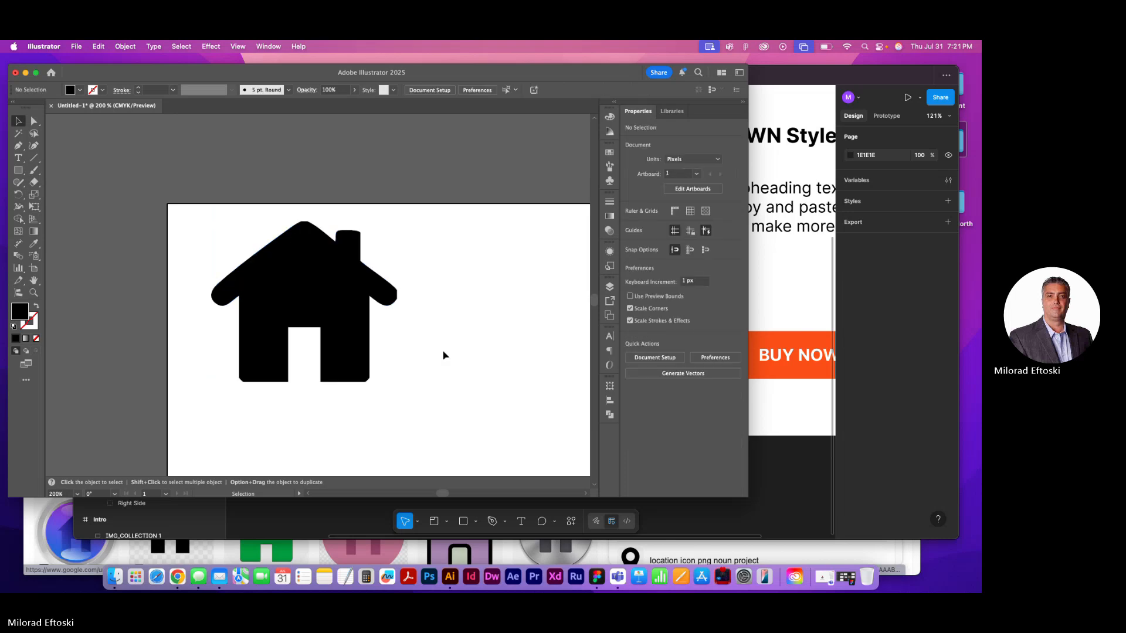
# Switch to Figma and paste the copied house over the Products frame using Paste Over Selection
pyautogui.click(596, 578)
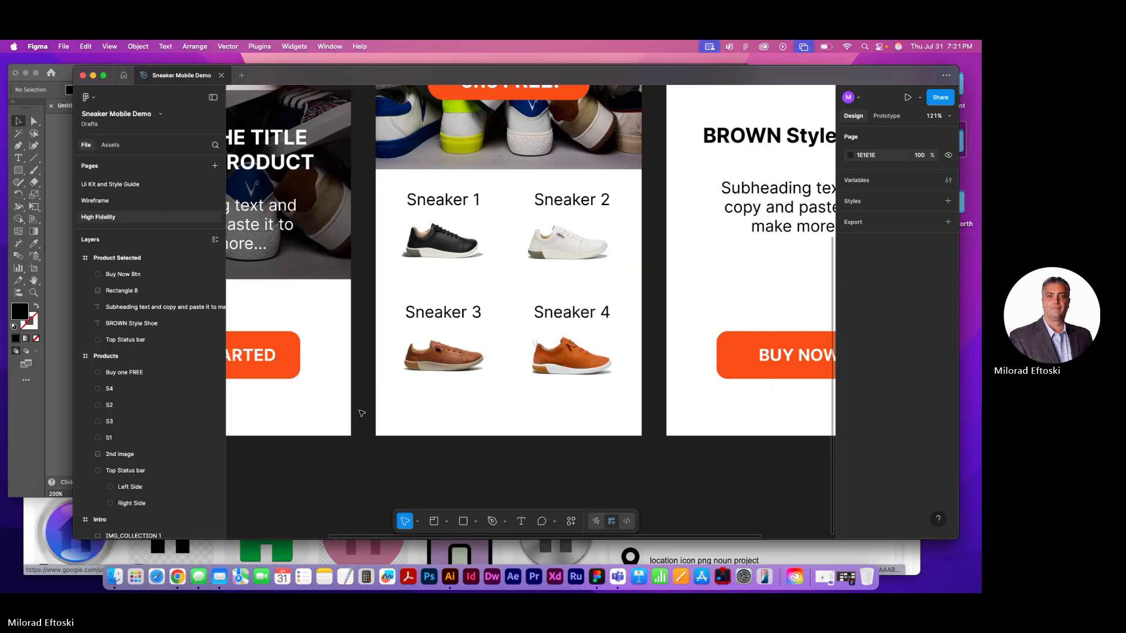
pyautogui.rightClick(395, 415)
pyautogui.click(373, 432)
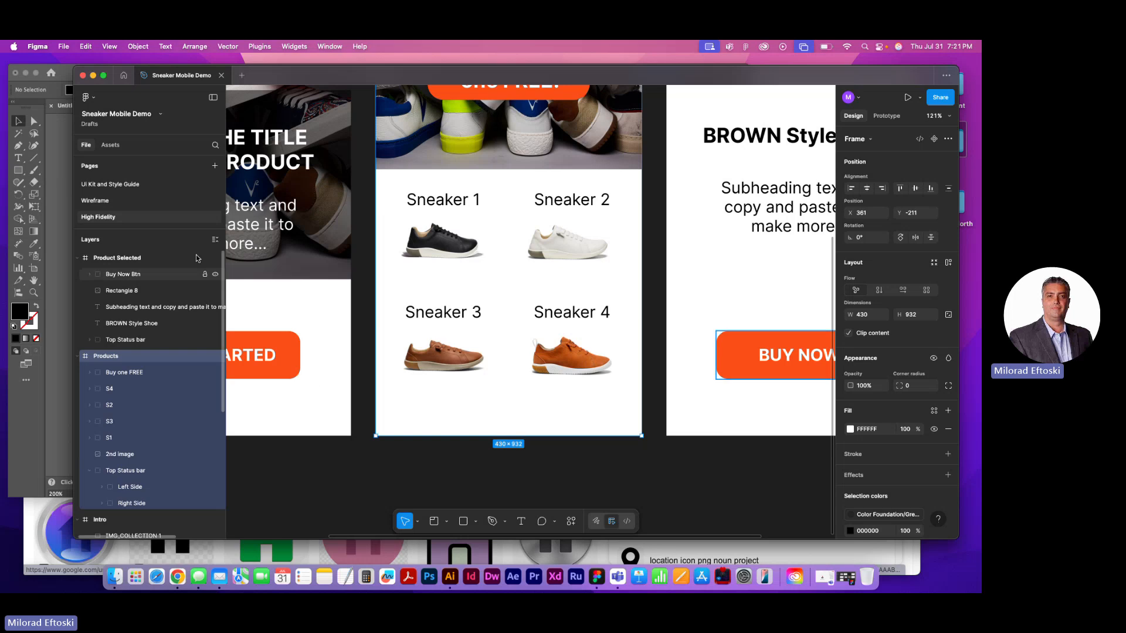
pyautogui.click(85, 46)
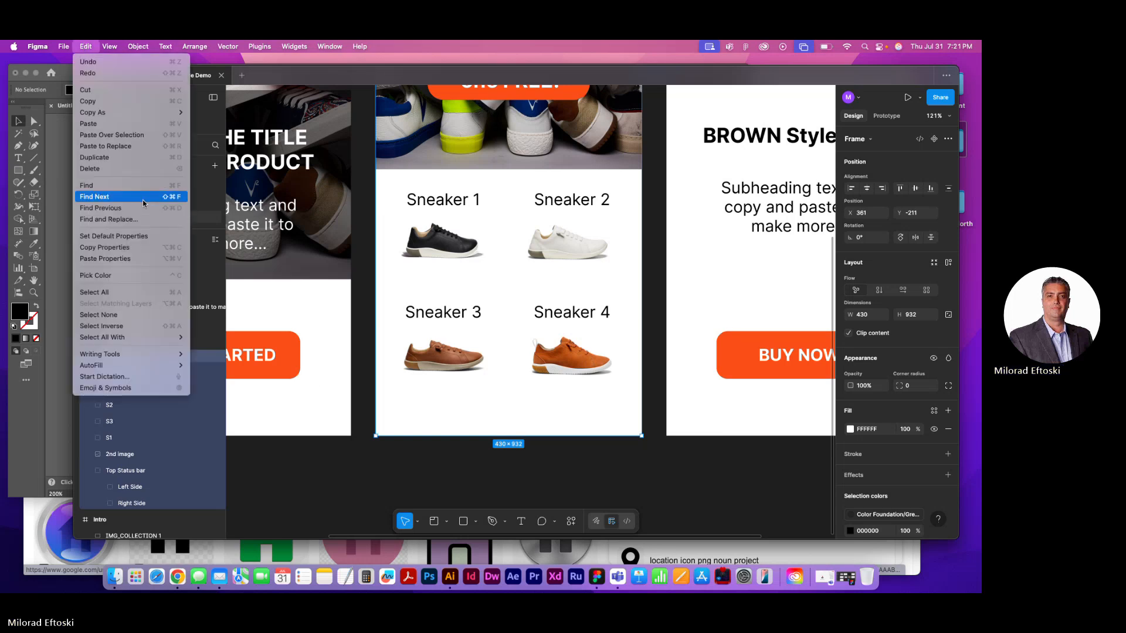
pyautogui.click(132, 135)
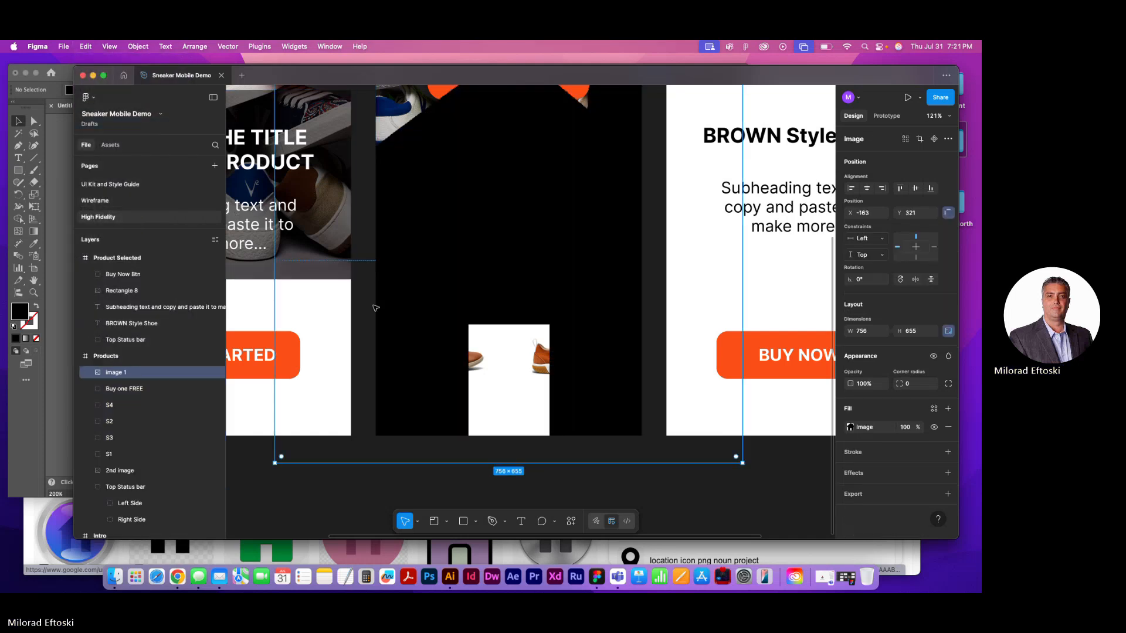
# Shrink the pasted house image to about 208 by 180 px and move it to the lower-left corner of the Products screen
pyautogui.moveTo(479, 259); pyautogui.dragTo(454, 295)
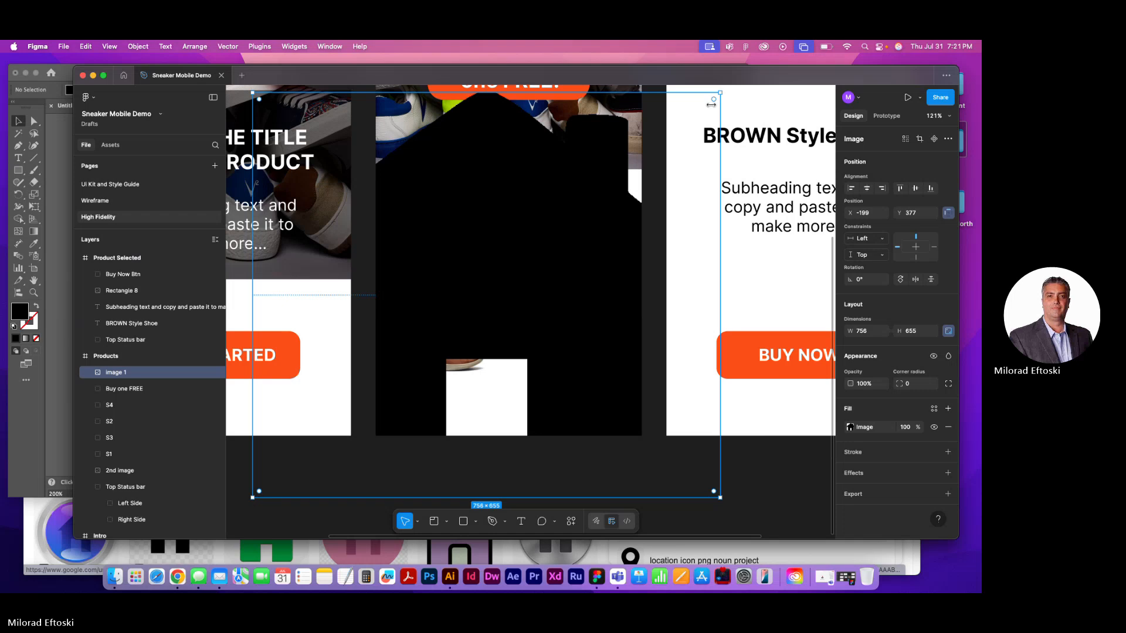
pyautogui.moveTo(710, 104); pyautogui.dragTo(281, 396)
pyautogui.moveTo(326, 476); pyautogui.dragTo(458, 460)
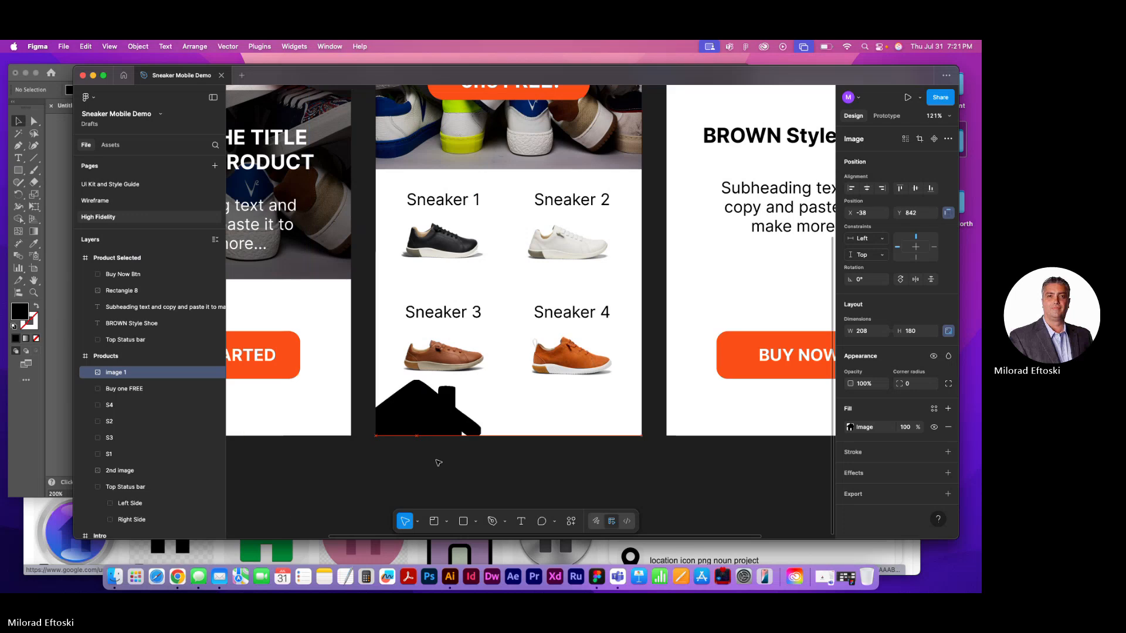
# Try flattening the house image, undo it, and inspect the house's image fill settings
pyautogui.rightClick(456, 381)
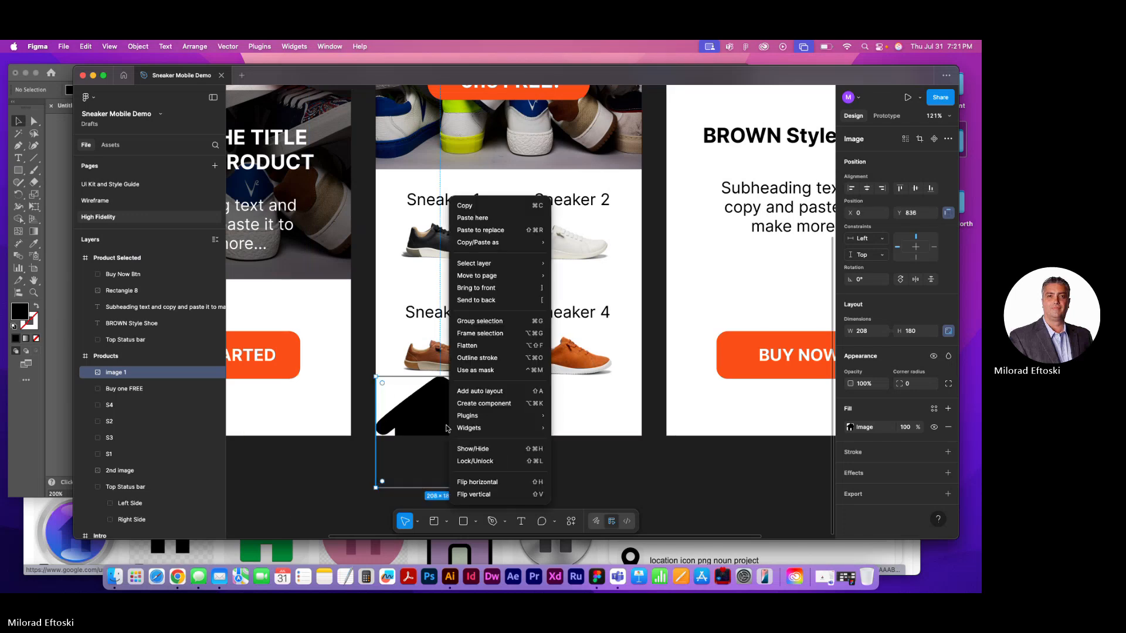
pyautogui.click(475, 347)
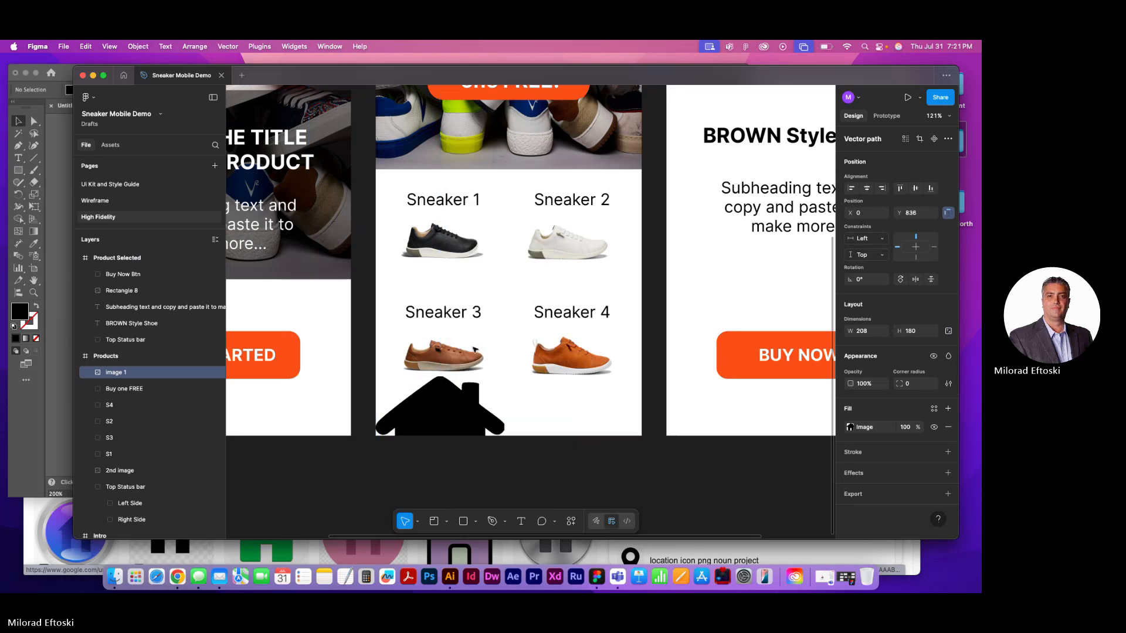
pyautogui.press('super+z')
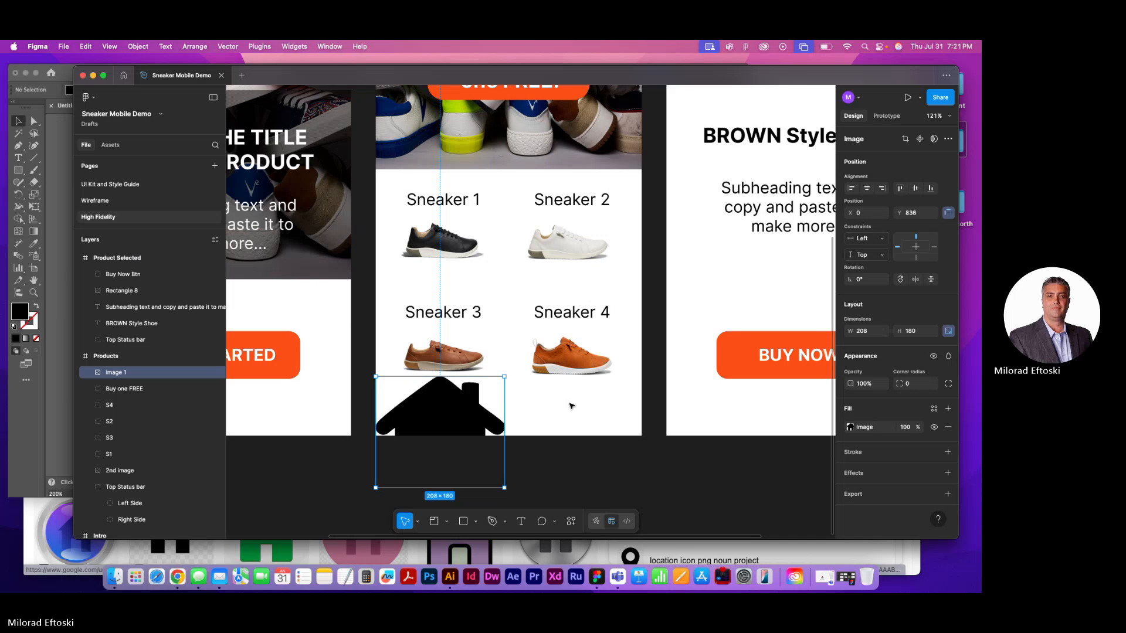
pyautogui.click(850, 427)
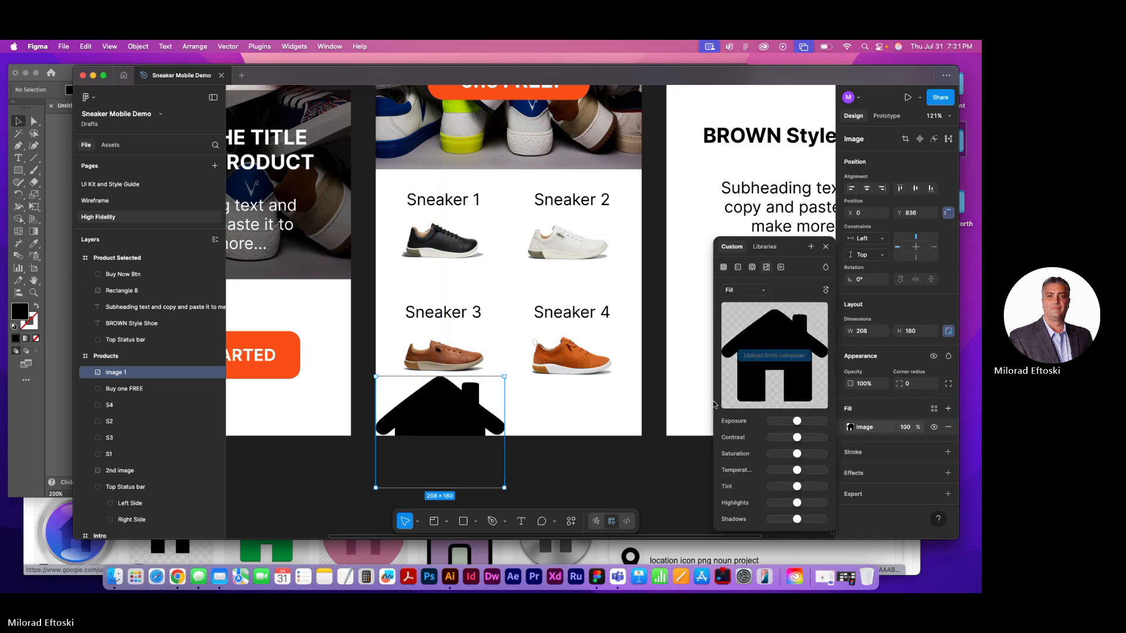
pyautogui.click(680, 417)
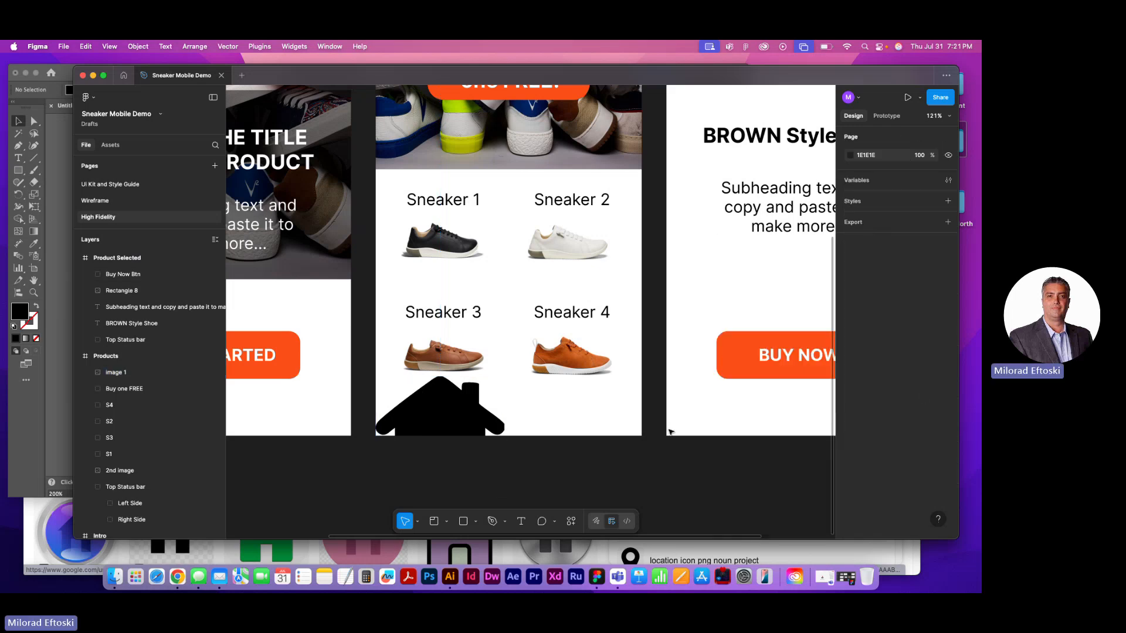
# Resize the house image to about 54 by 47 px and place it below Sneaker 3 at about X 30, Y 869
pyautogui.click(475, 428)
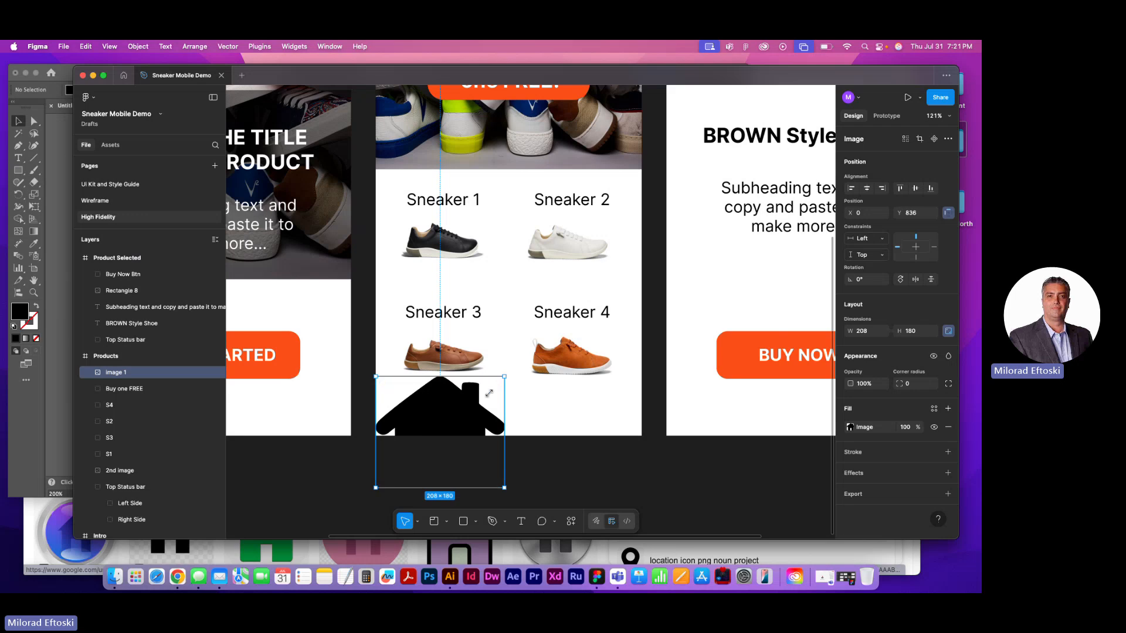
pyautogui.moveTo(504, 378); pyautogui.dragTo(420, 412)
pyautogui.click(460, 422)
pyautogui.click(475, 428)
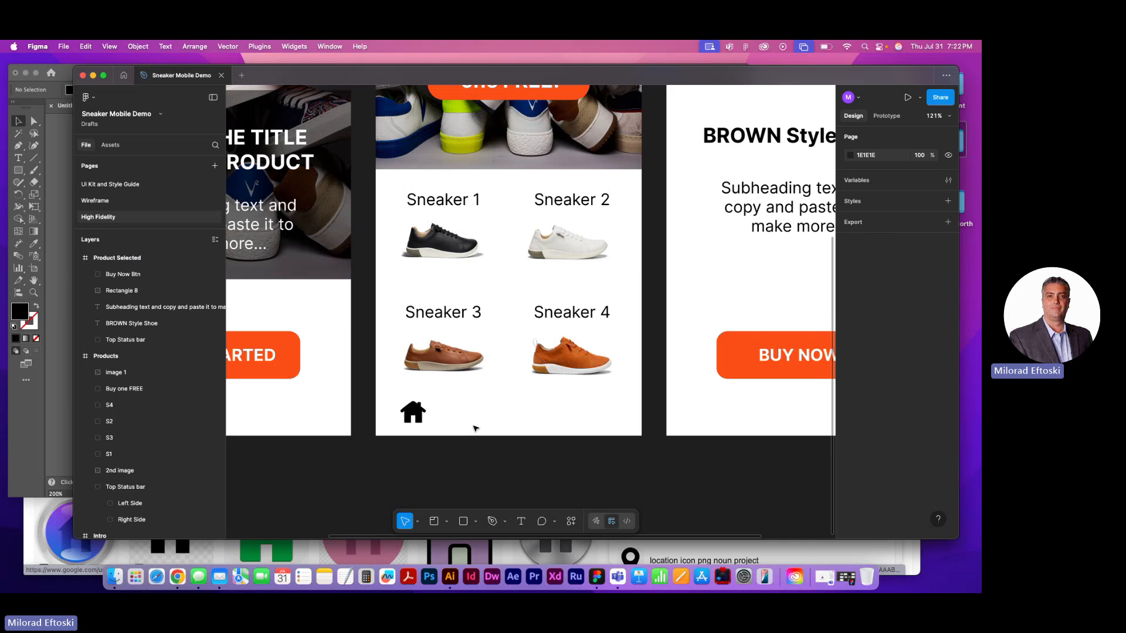
pyautogui.click(413, 413)
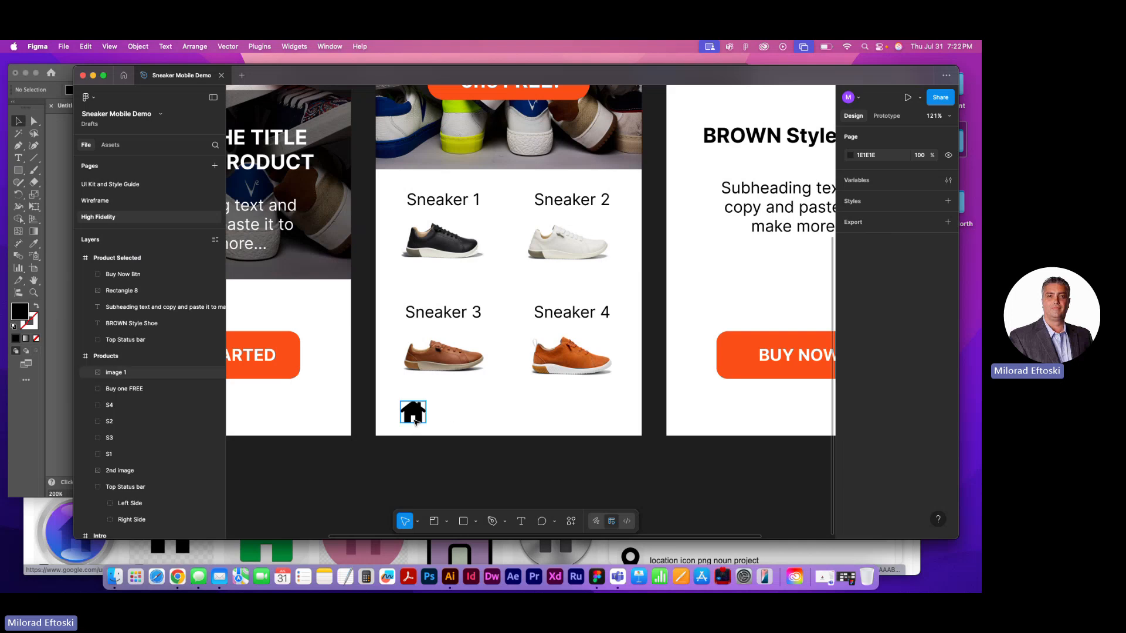
pyautogui.moveTo(427, 403); pyautogui.dragTo(434, 396)
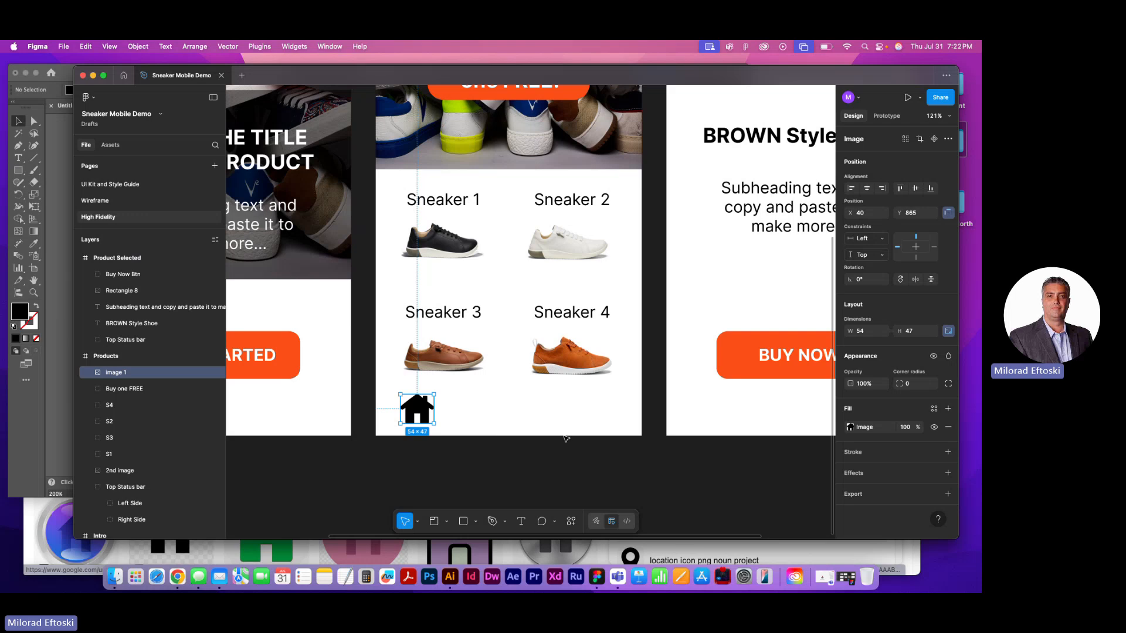
pyautogui.click(764, 477)
pyautogui.moveTo(421, 411); pyautogui.dragTo(414, 413)
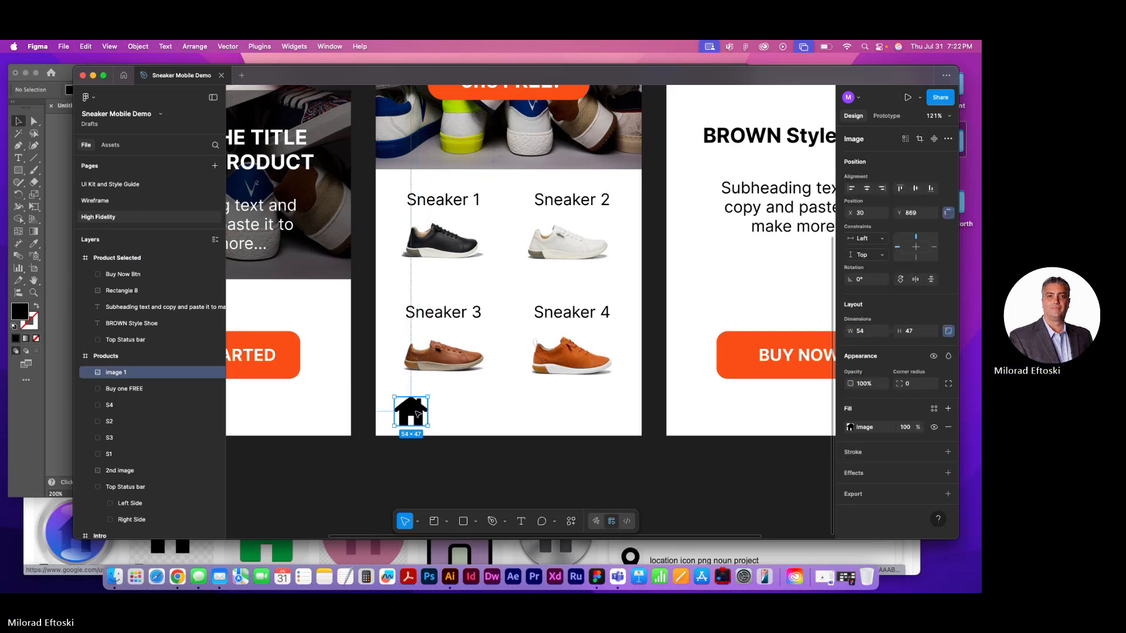
# Try Outline stroke on the small house image and undo it
pyautogui.rightClick(413, 412)
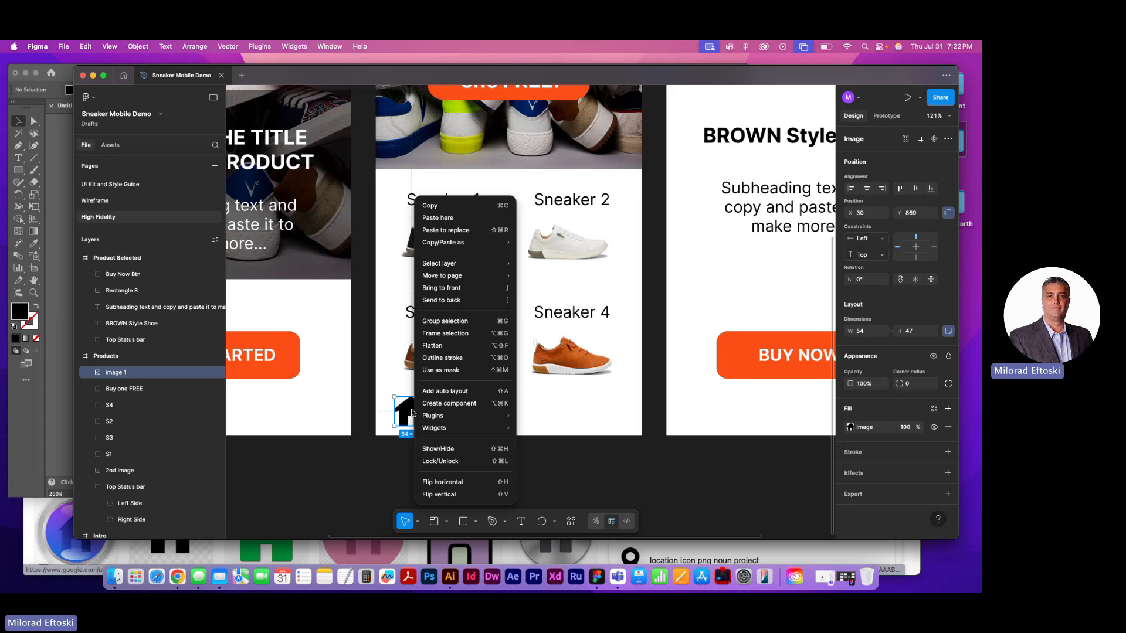
pyautogui.click(457, 359)
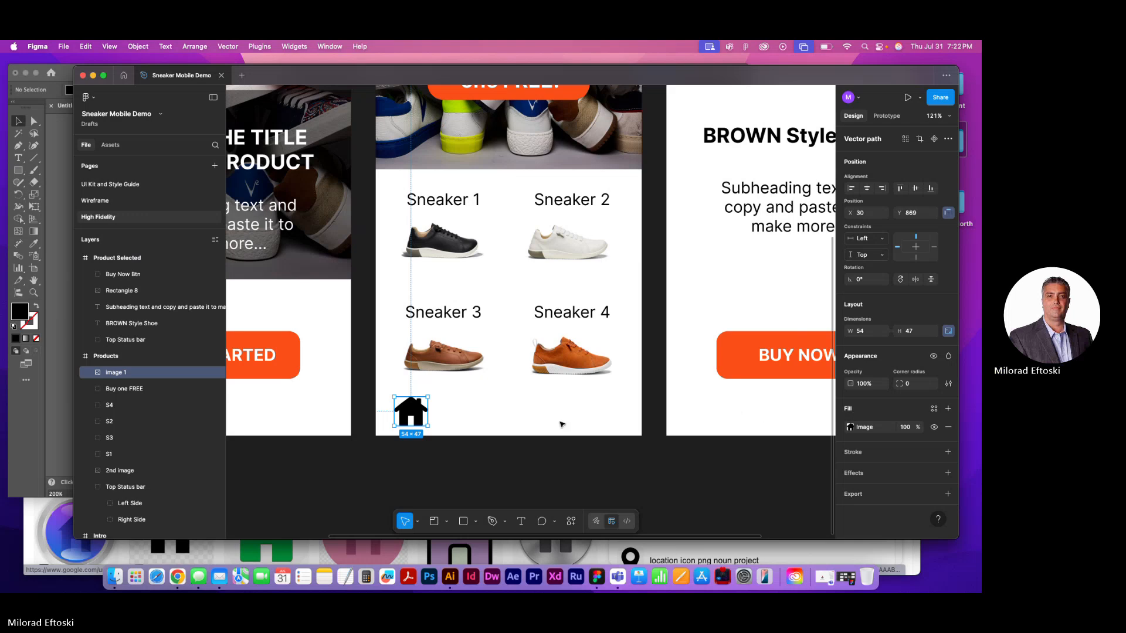
pyautogui.press('super+z')
# Try replacing the house's image fill with solid C4C4C4, and delete the resulting rectangle from the Products screen
pyautogui.click(880, 431)
pyautogui.click(723, 267)
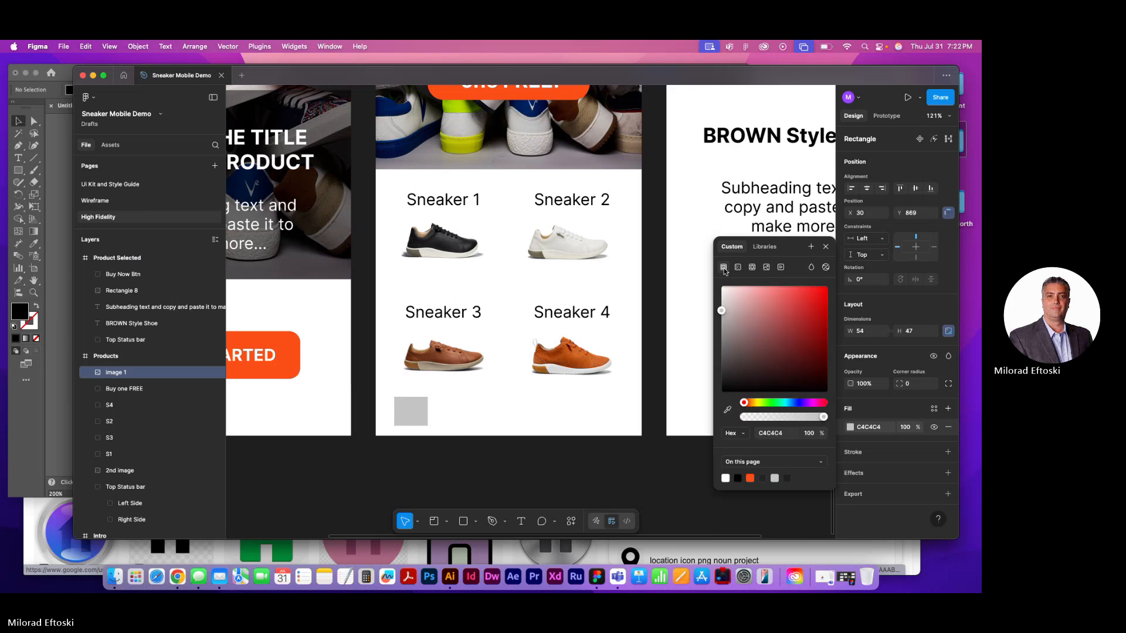
pyautogui.click(451, 431)
pyautogui.click(410, 410)
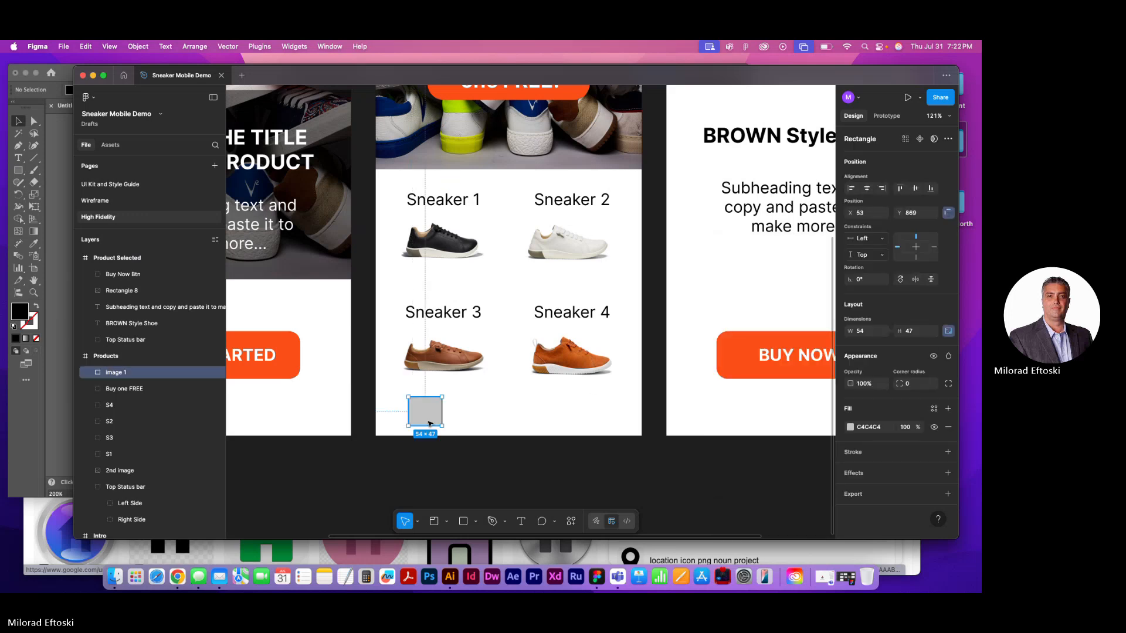
pyautogui.press('Delete')
# Switch back to Illustrator and reposition the house group in the upper-left area of the artboard
pyautogui.click(450, 577)
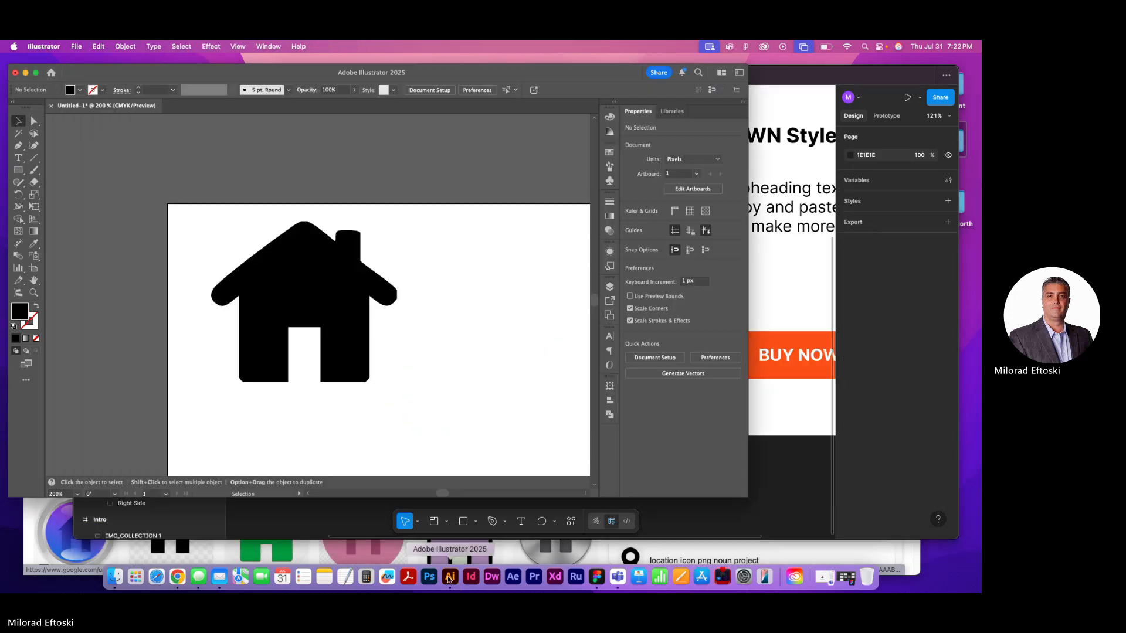
pyautogui.moveTo(327, 281); pyautogui.dragTo(334, 330)
pyautogui.click(430, 302)
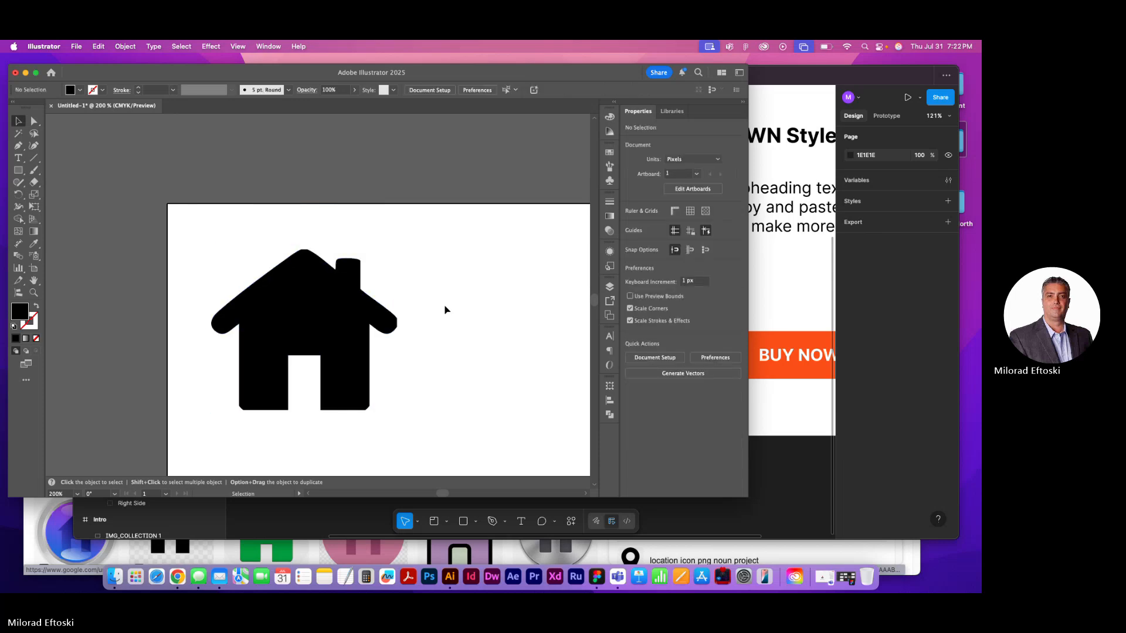
pyautogui.moveTo(445, 309); pyautogui.dragTo(412, 258)
pyautogui.moveTo(319, 276); pyautogui.dragTo(299, 324)
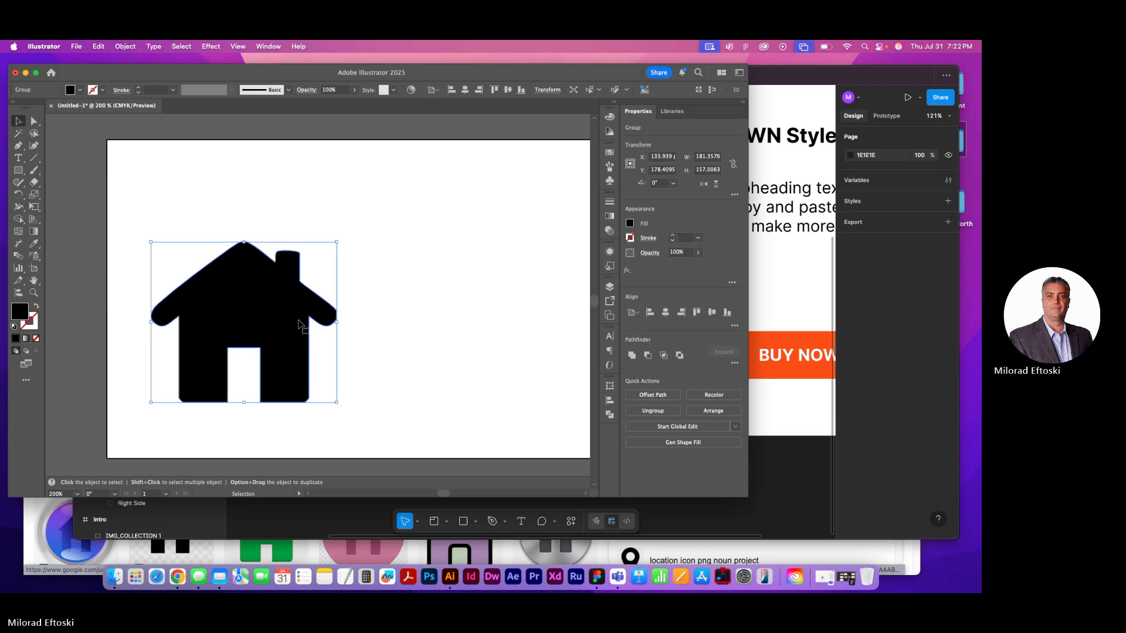
pyautogui.moveTo(246, 291); pyautogui.dragTo(265, 227)
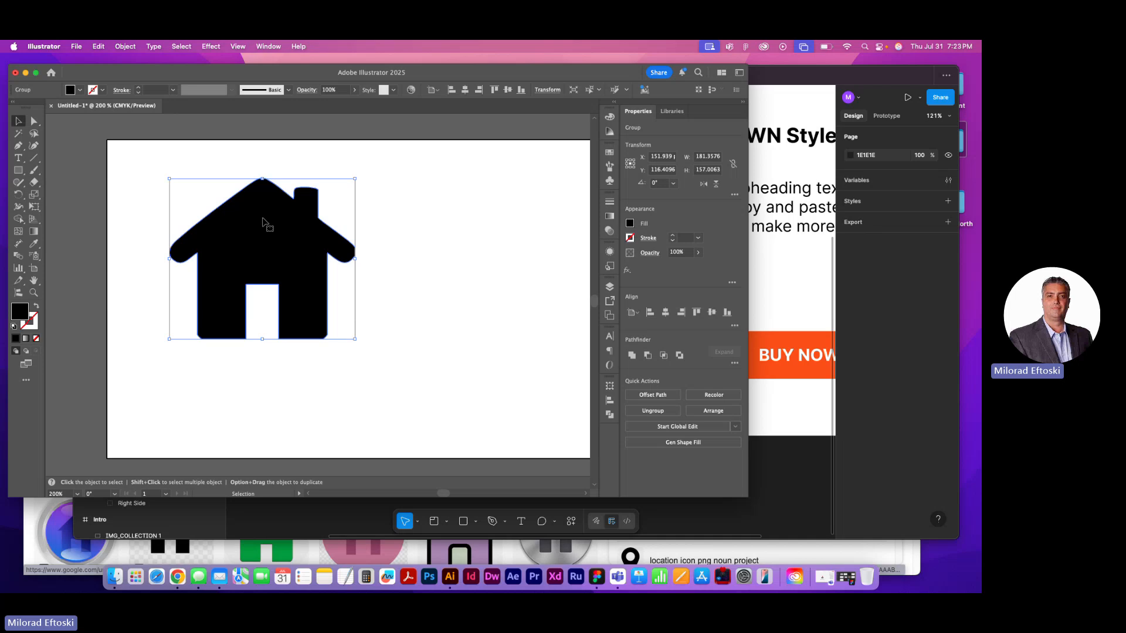
# Isolate the path inside the house group and shift it slightly down and left on the artboard
pyautogui.doubleClick(251, 225)
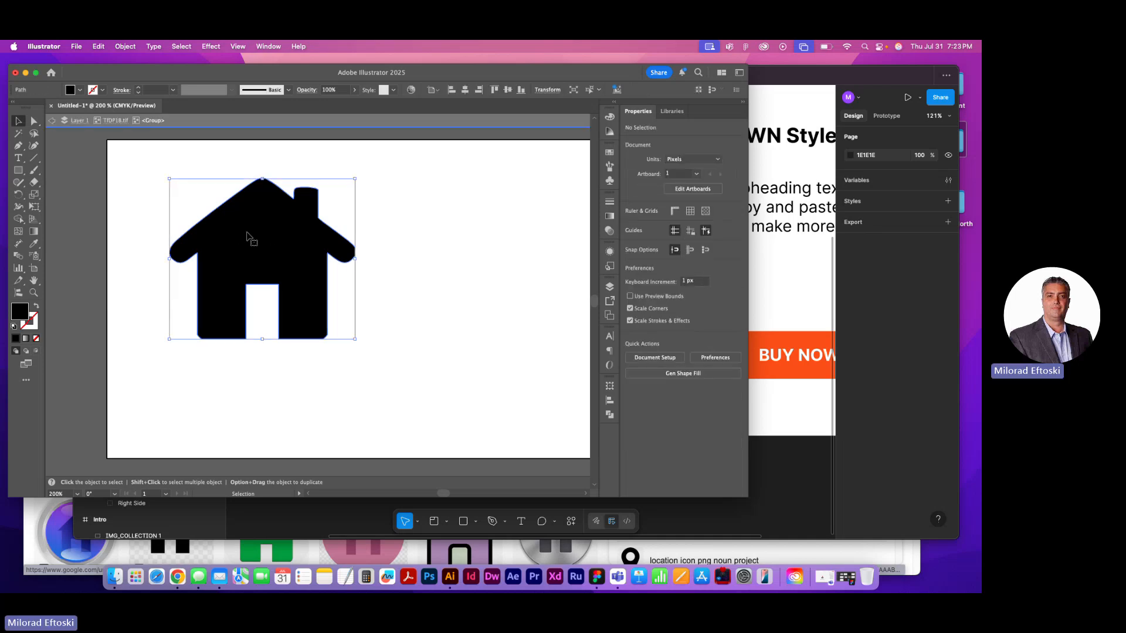
pyautogui.click(244, 232)
pyautogui.moveTo(284, 221); pyautogui.dragTo(276, 227)
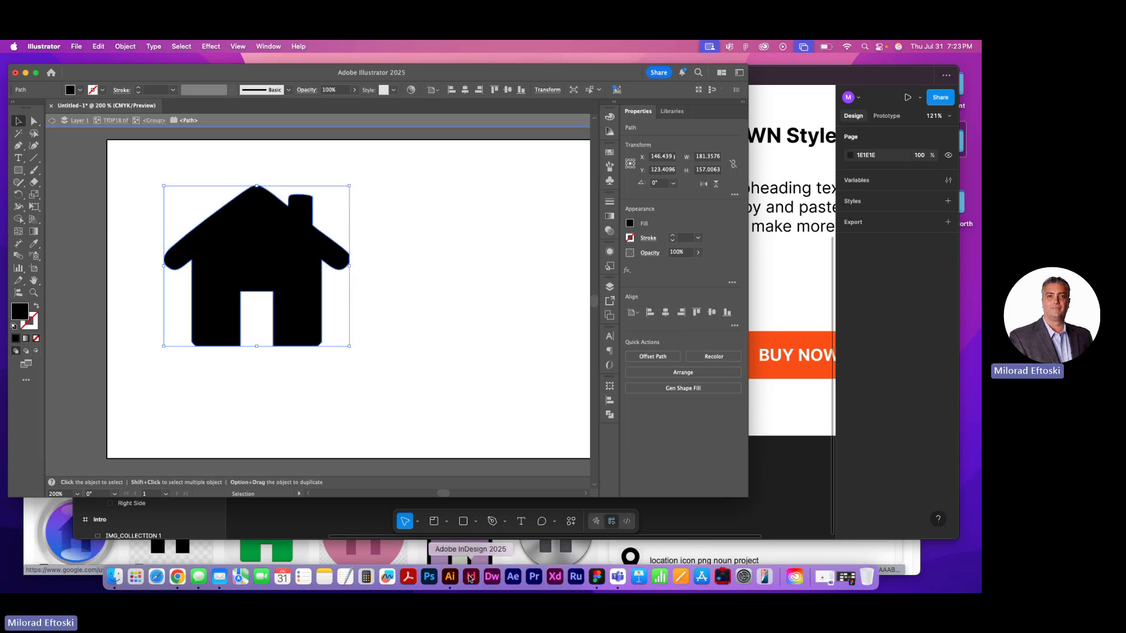
# Switch to Figma, paste the house onto the High Fidelity page, and delete the pasted image
pyautogui.click(597, 578)
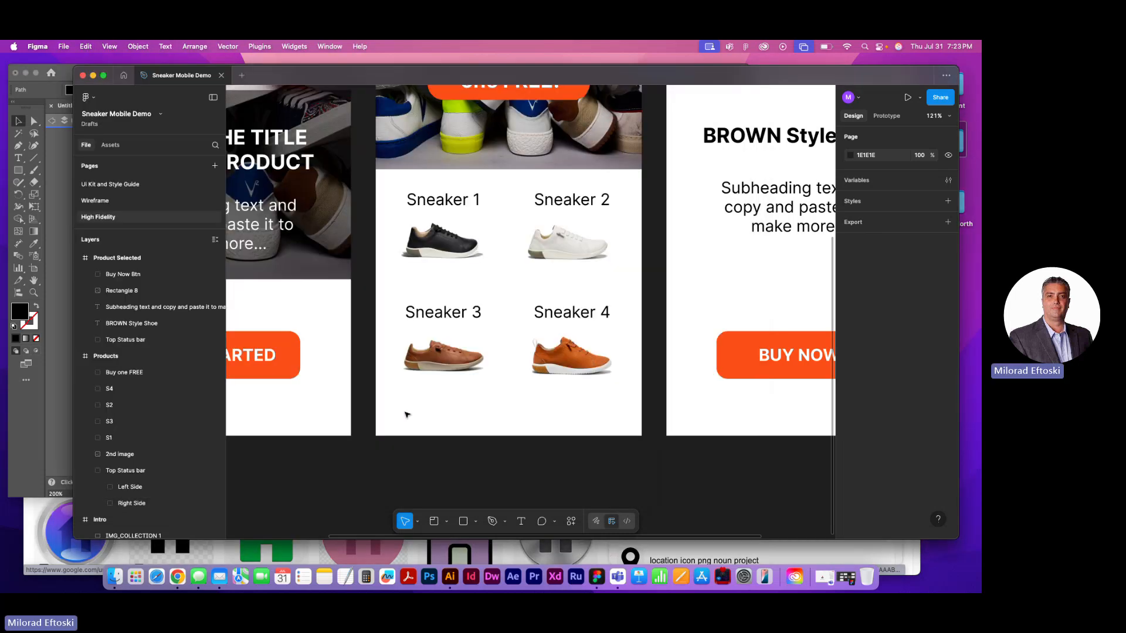
pyautogui.press('super+v')
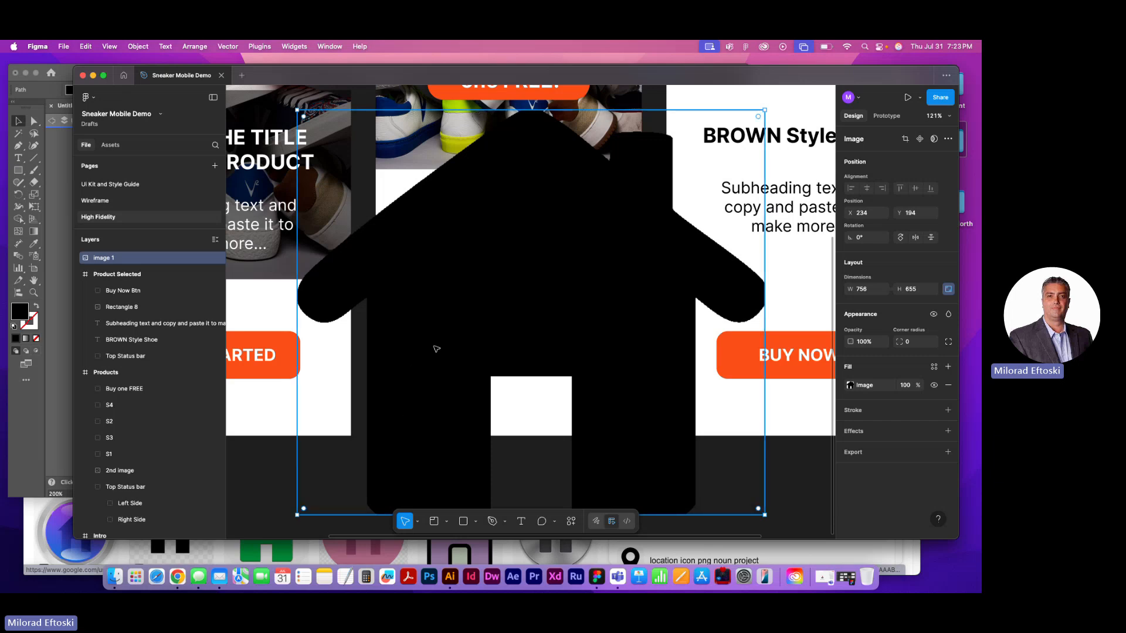
pyautogui.press('Delete')
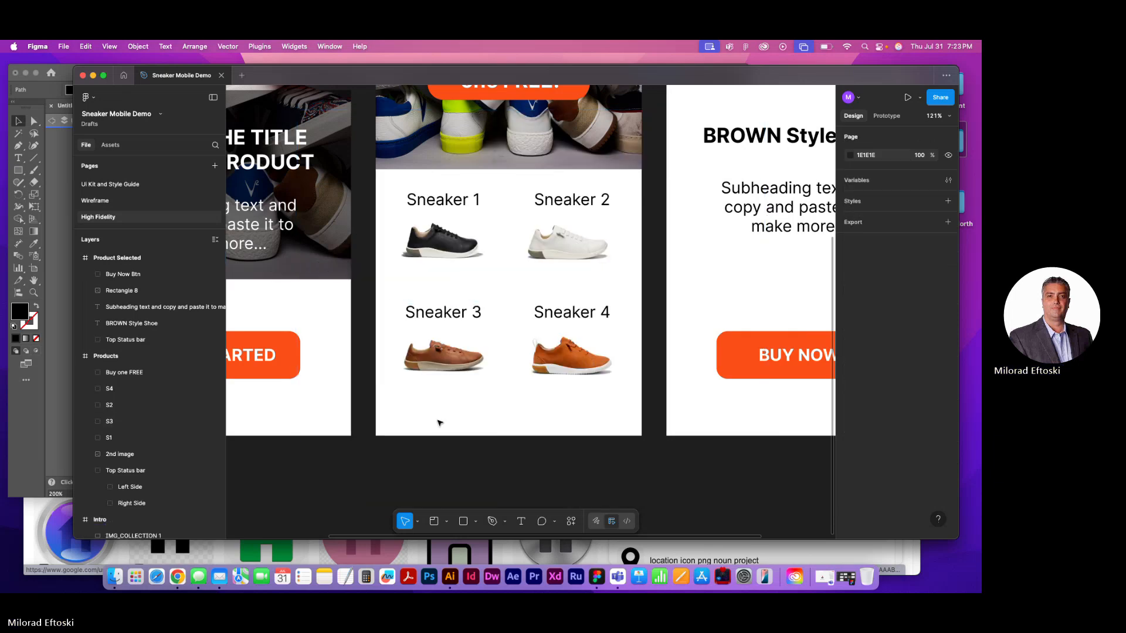
# Open the UI Kit and Style Guide page at the empty area below the GET STARTED button
pyautogui.scroll(3, 440, 422)
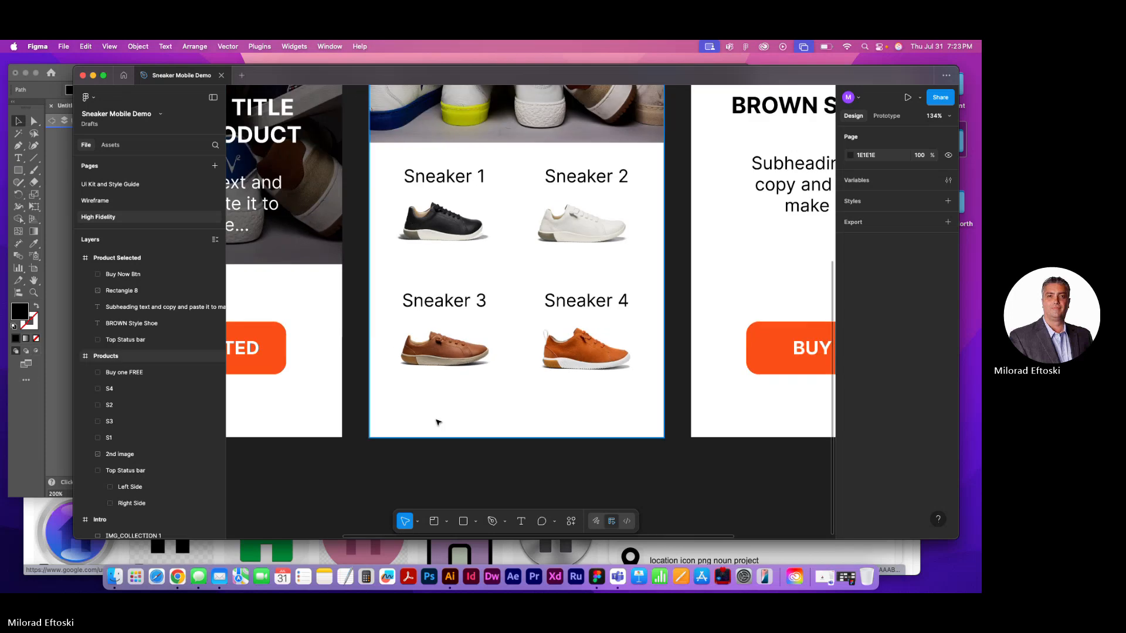
pyautogui.scroll(5, 437, 423)
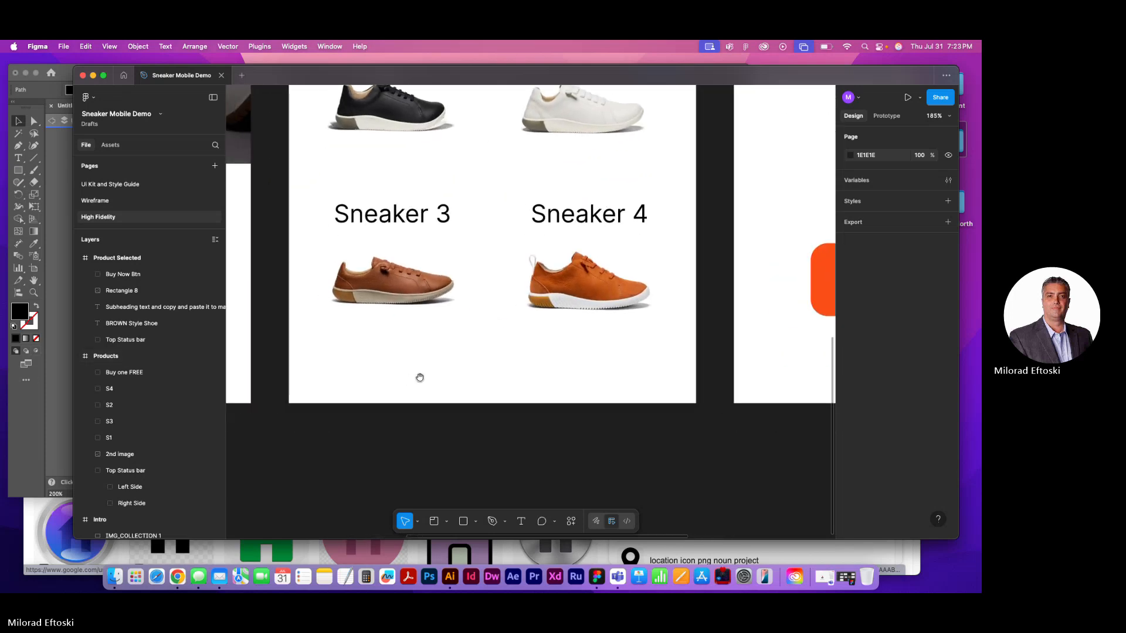
pyautogui.click(120, 184)
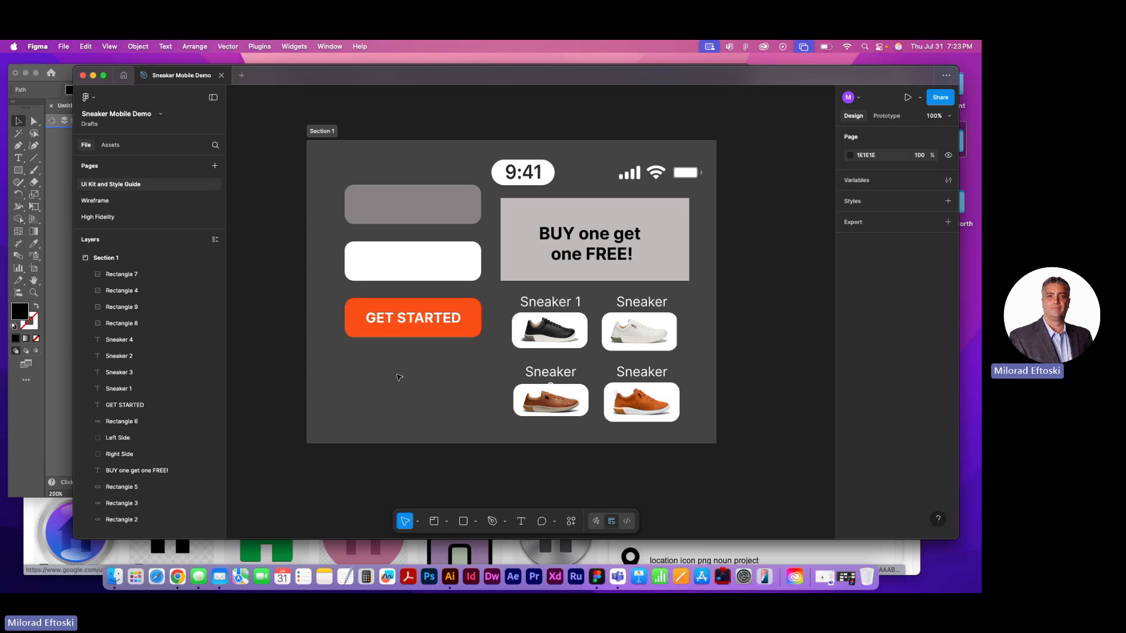
pyautogui.scroll(4, 380, 398)
pyautogui.moveTo(372, 395)
pyautogui.mouseDown()
pyautogui.moveTo(392, 365)
pyautogui.moveTo(387, 386)
pyautogui.mouseUp()
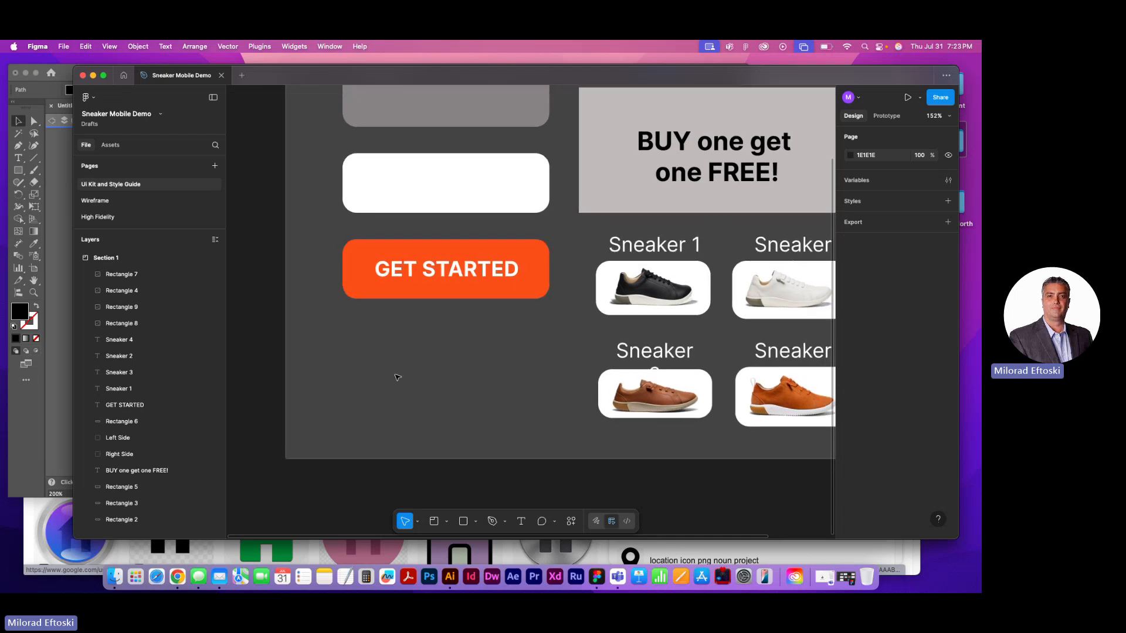
pyautogui.click(491, 522)
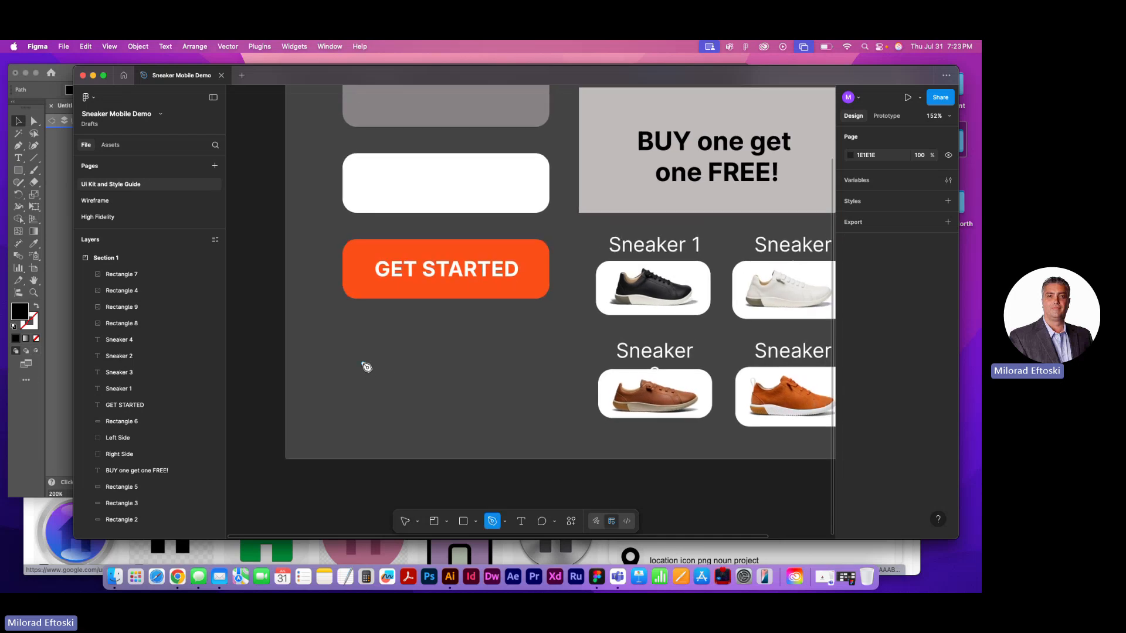
pyautogui.scroll(2, 368, 371)
pyautogui.scroll(-3, 368, 370)
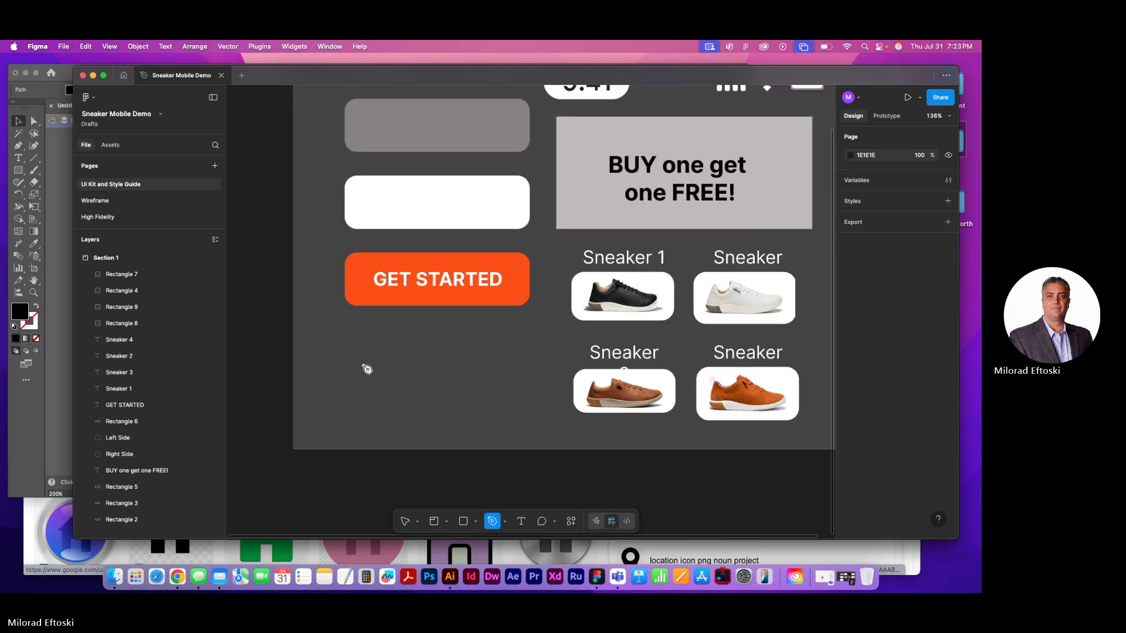
pyautogui.scroll(2, 367, 370)
pyautogui.scroll(-1, 367, 369)
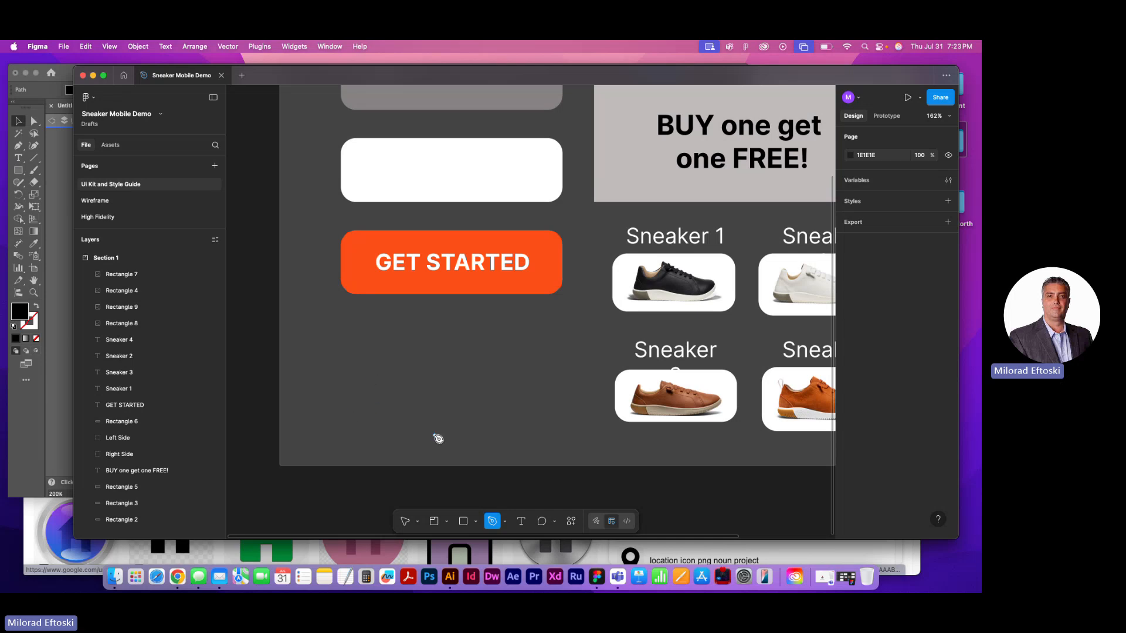
# Draw a 62 × 62 square below the GET STARTED button, round its corners, and deselect it
pyautogui.click(463, 521)
pyautogui.moveTo(340, 346); pyautogui.dragTo(392, 398)
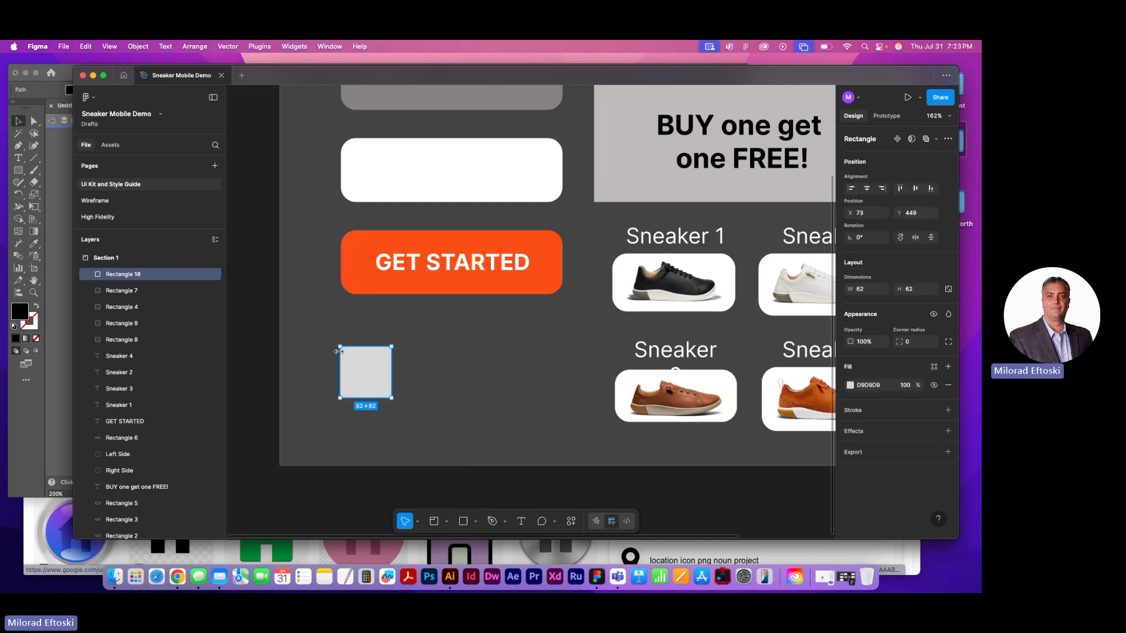
pyautogui.scroll(6, 339, 351)
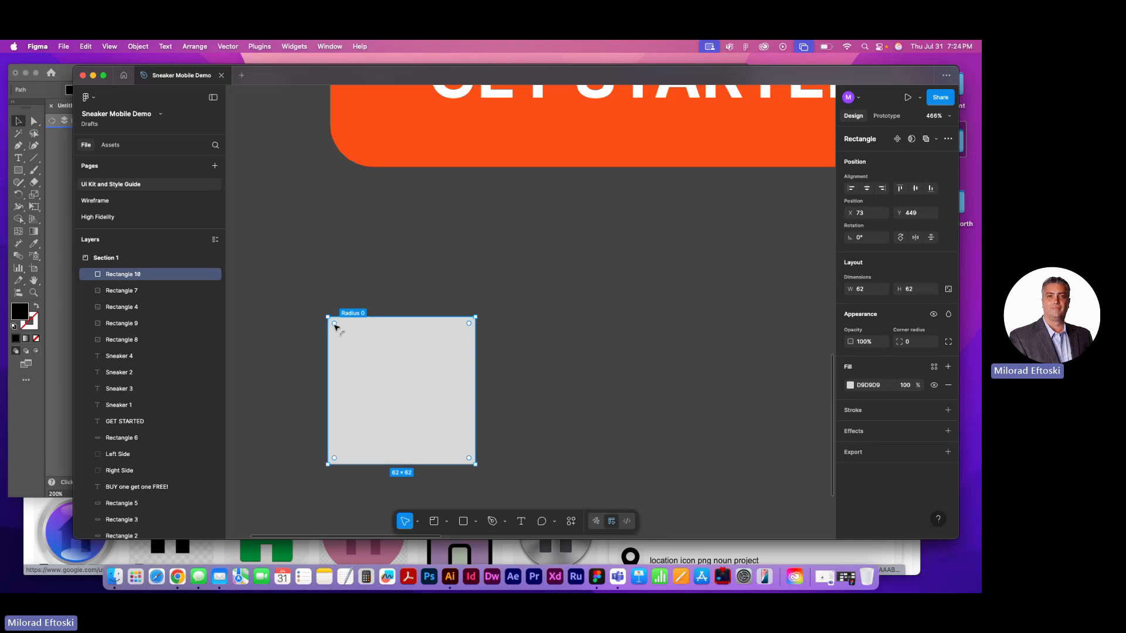
pyautogui.moveTo(334, 324); pyautogui.dragTo(368, 391)
pyautogui.press('Escape')
pyautogui.scroll(-8, 347, 368)
pyautogui.click(307, 391)
pyautogui.click(412, 407)
pyautogui.click(419, 396)
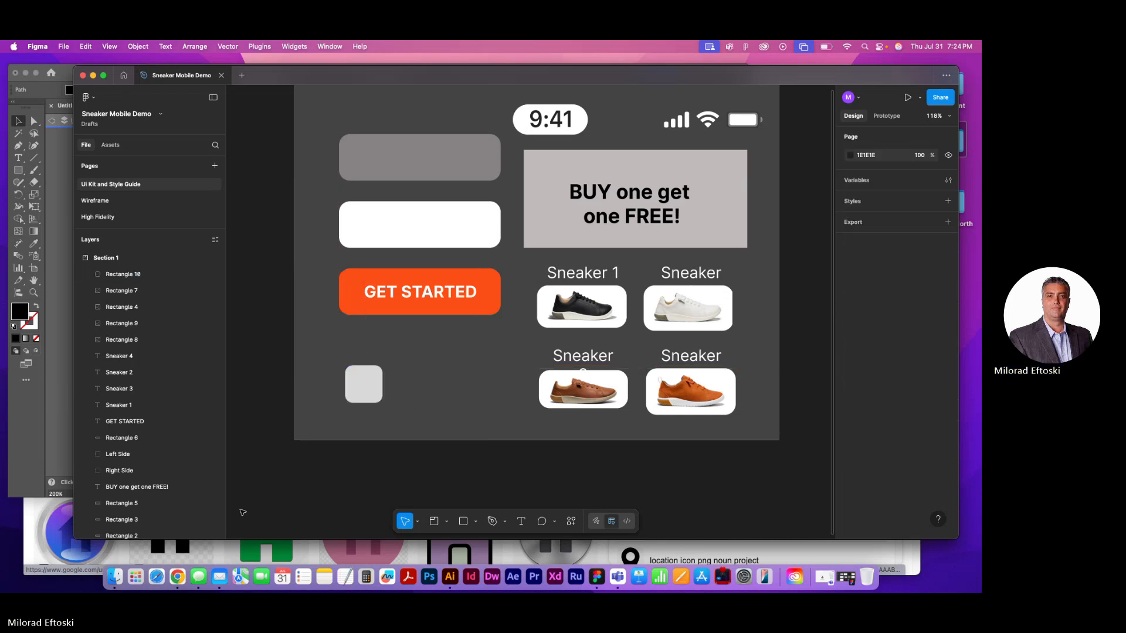
# Switch to Chrome, search Google for "copy and pasting Vector files from illustrator to figma", and read the AI overview among all results
pyautogui.click(177, 578)
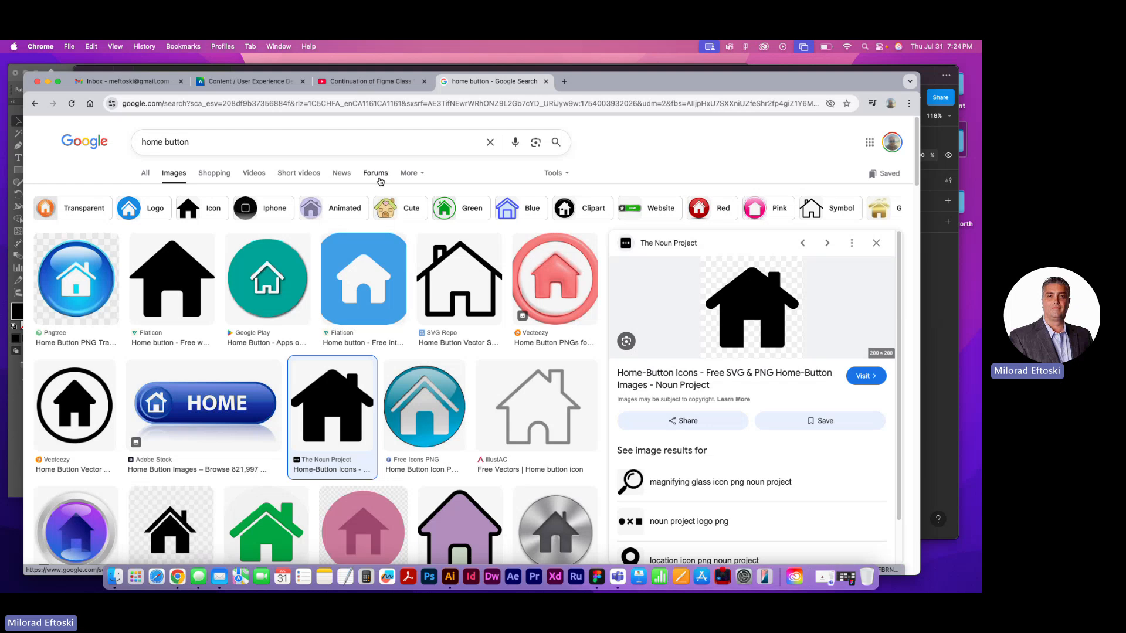
pyautogui.moveTo(203, 142); pyautogui.dragTo(158, 140)
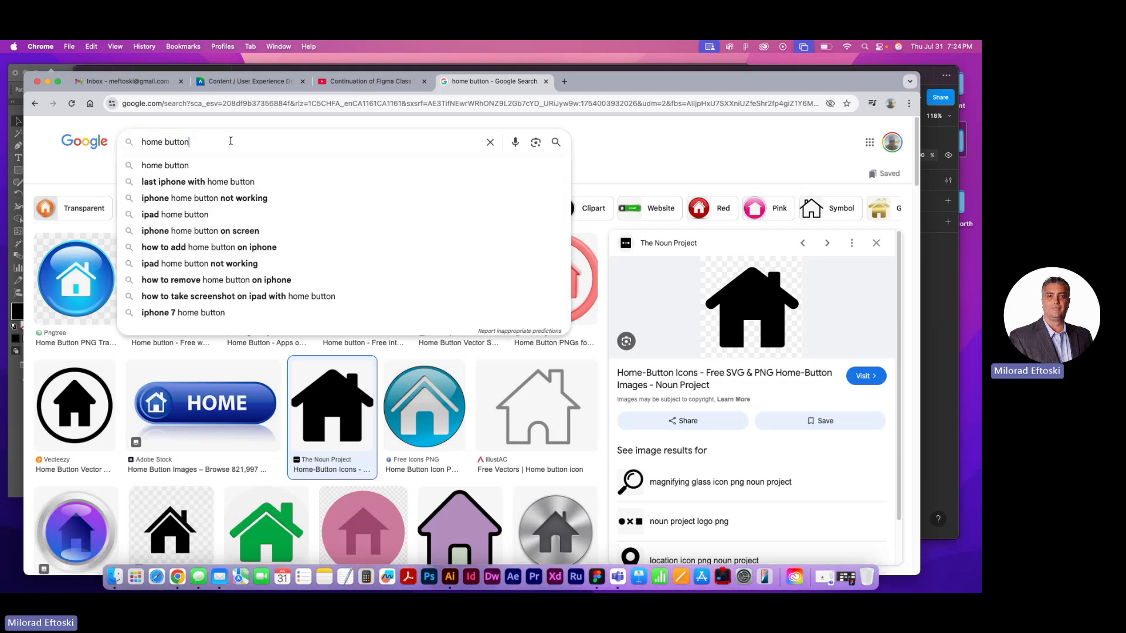
pyautogui.moveTo(232, 141); pyautogui.dragTo(129, 144)
pyautogui.click(514, 142)
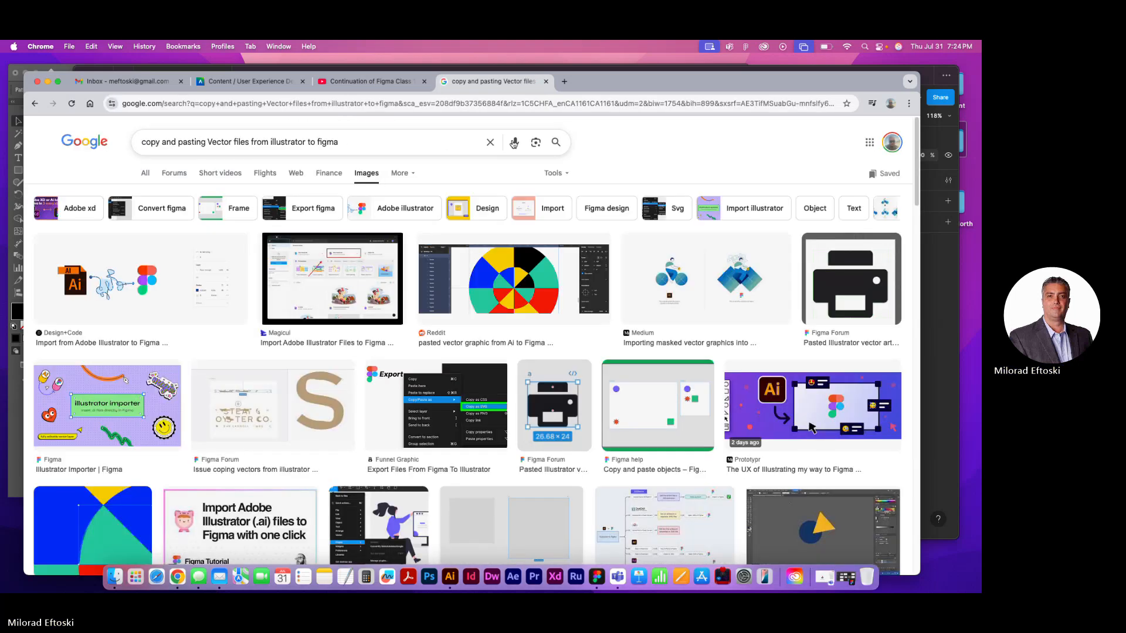
pyautogui.click(145, 173)
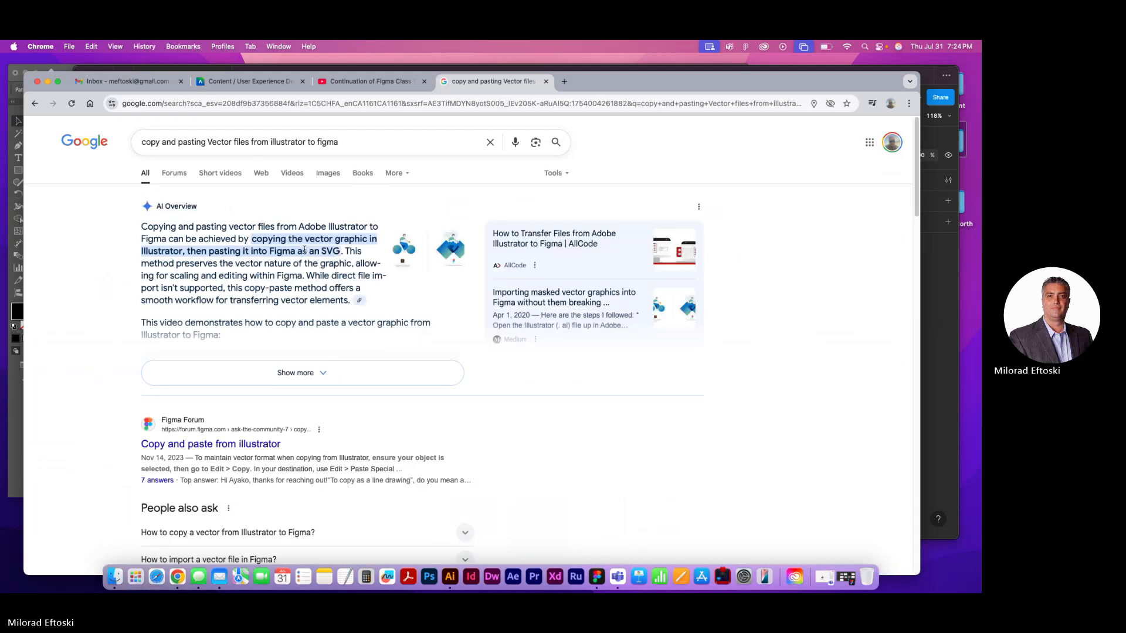
pyautogui.moveTo(345, 252); pyautogui.dragTo(252, 243)
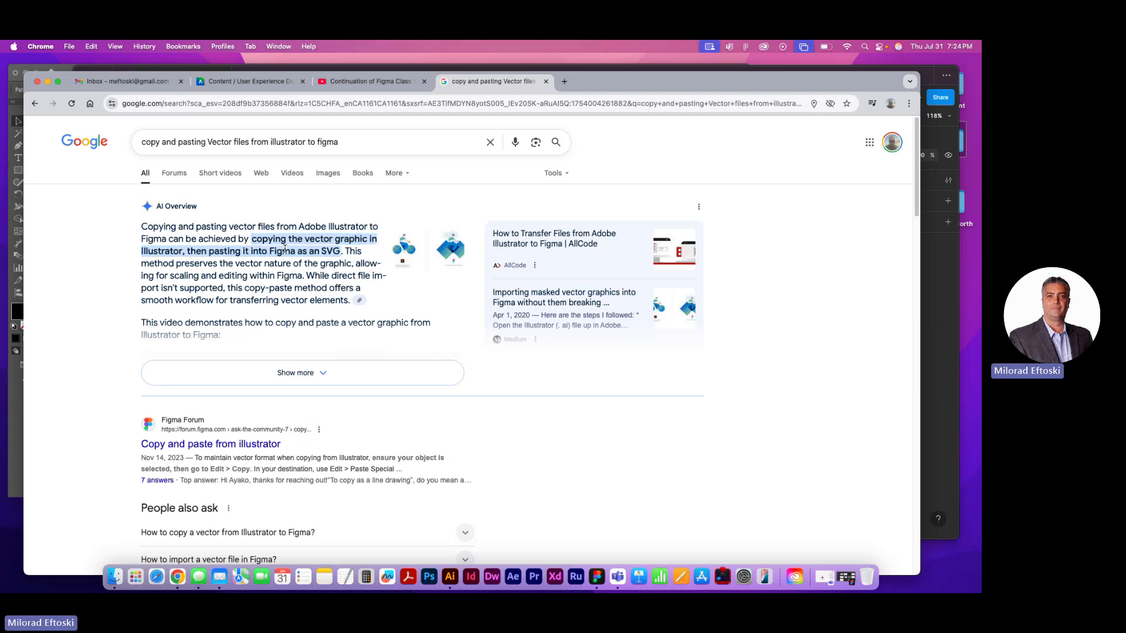
# Switch to Illustrator, exit the house's isolation mode, and move the whole group closer to the artboard's upper-left corner
pyautogui.click(448, 578)
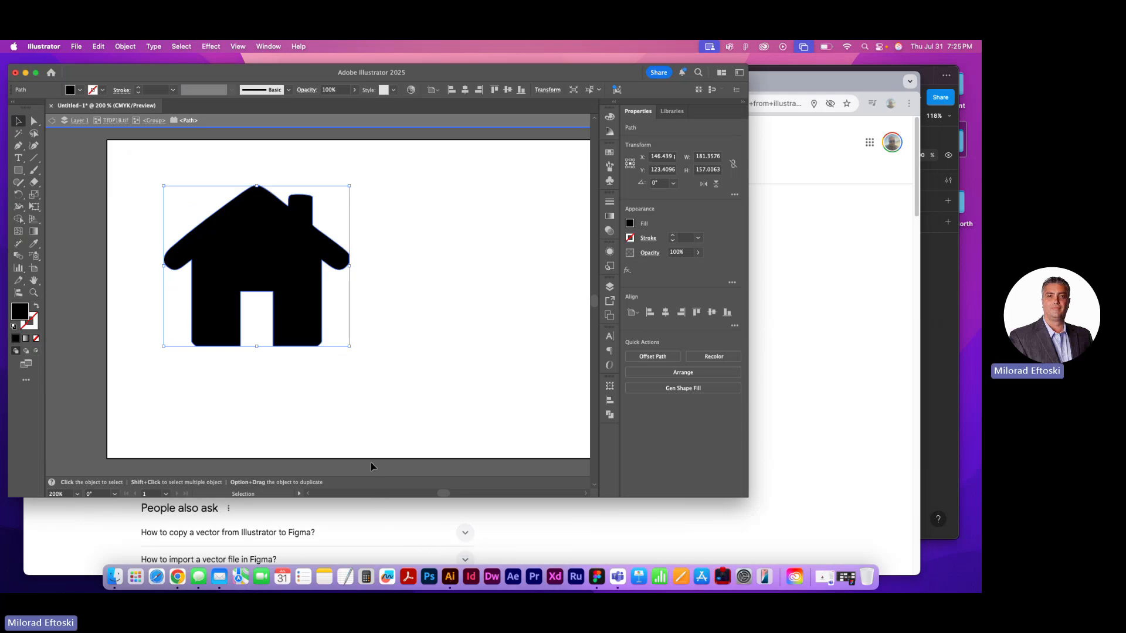
pyautogui.click(376, 411)
pyautogui.doubleClick(350, 376)
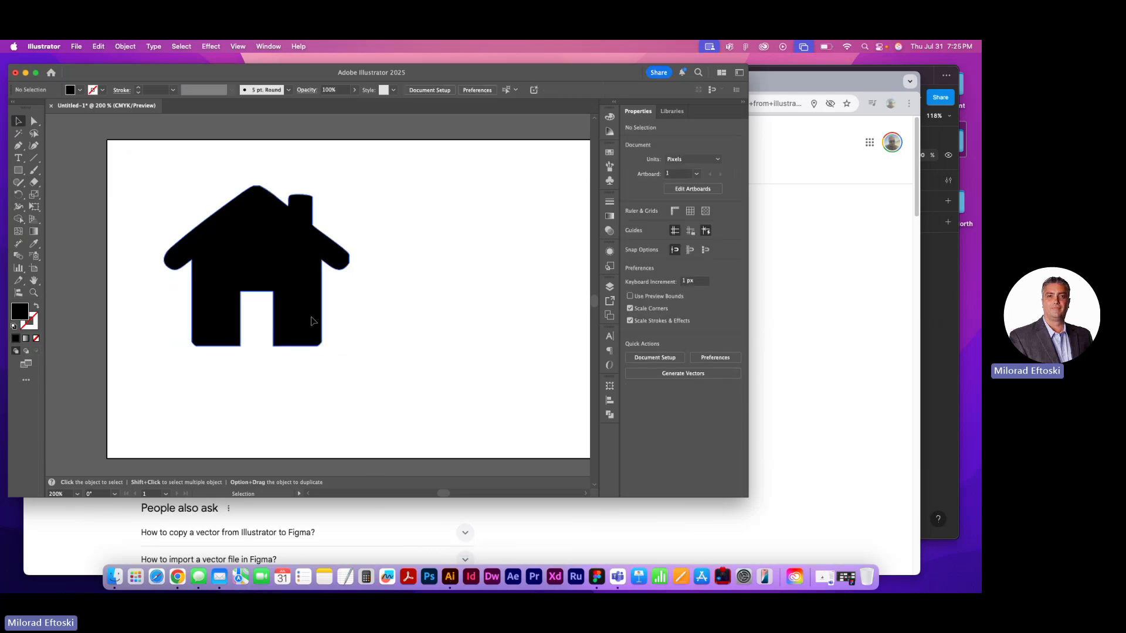
pyautogui.click(301, 306)
pyautogui.moveTo(302, 306); pyautogui.dragTo(276, 284)
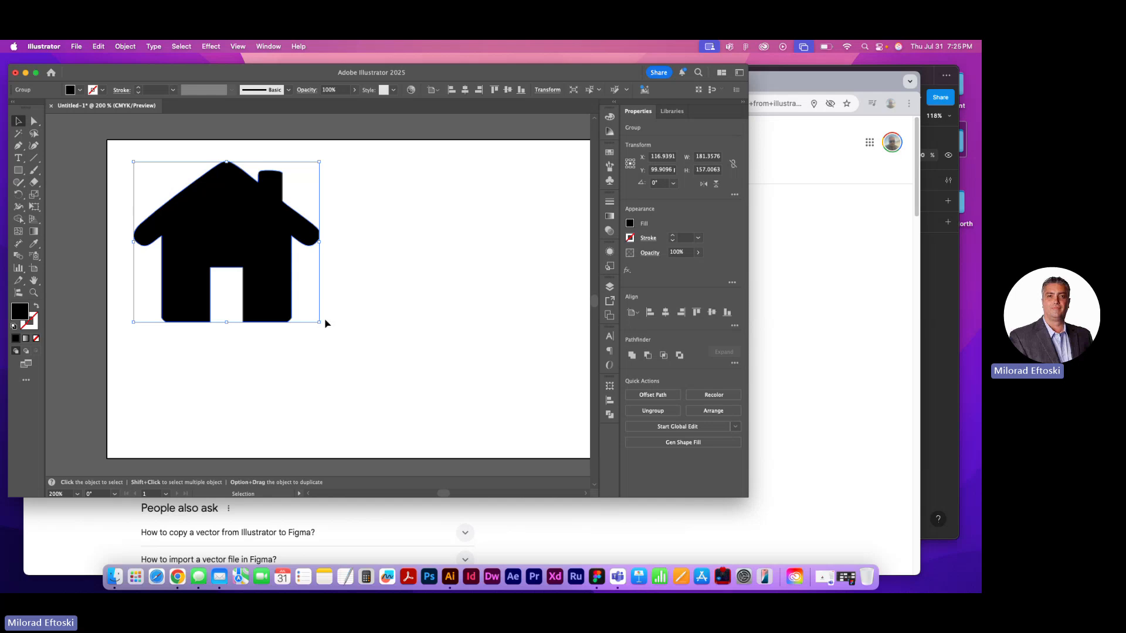
# Shrink the artboard to about 771 × 209 px, keeping its upper-left corner fixed
pyautogui.hscroll(-2, 326, 322)
pyautogui.scroll(-4, 331, 325)
pyautogui.scroll(3, 333, 327)
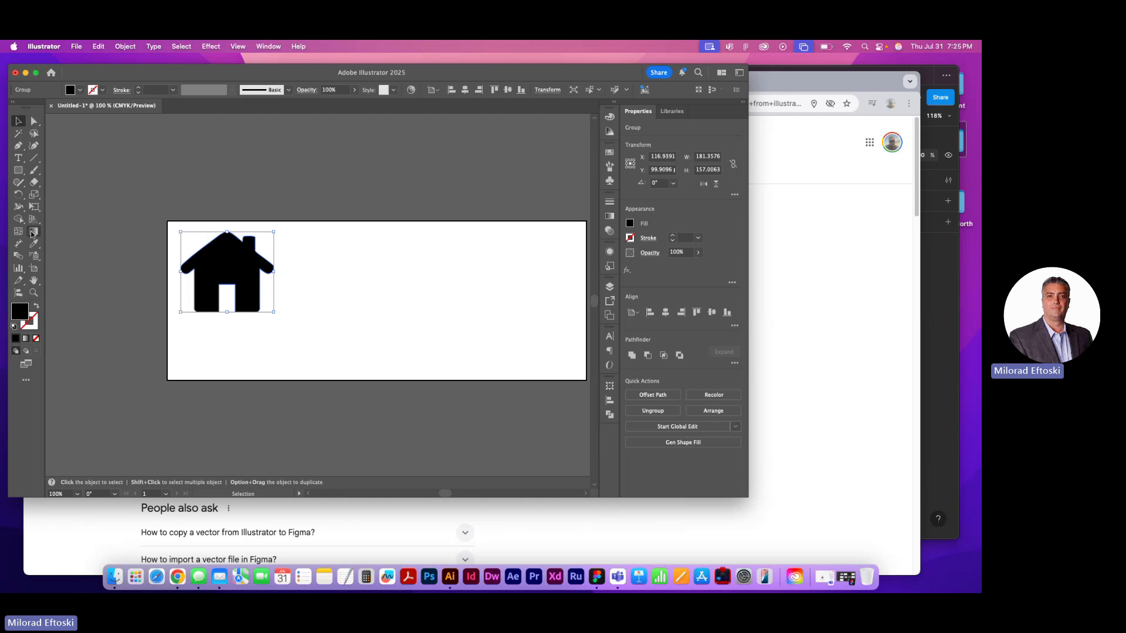
pyautogui.click(33, 268)
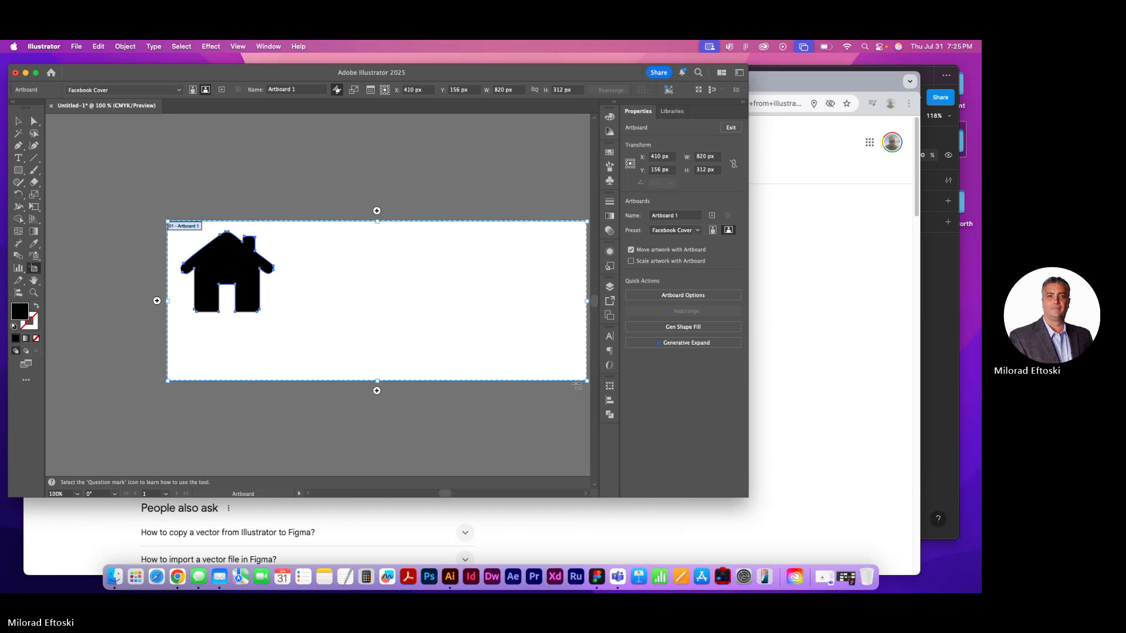
pyautogui.moveTo(586, 381); pyautogui.dragTo(562, 328)
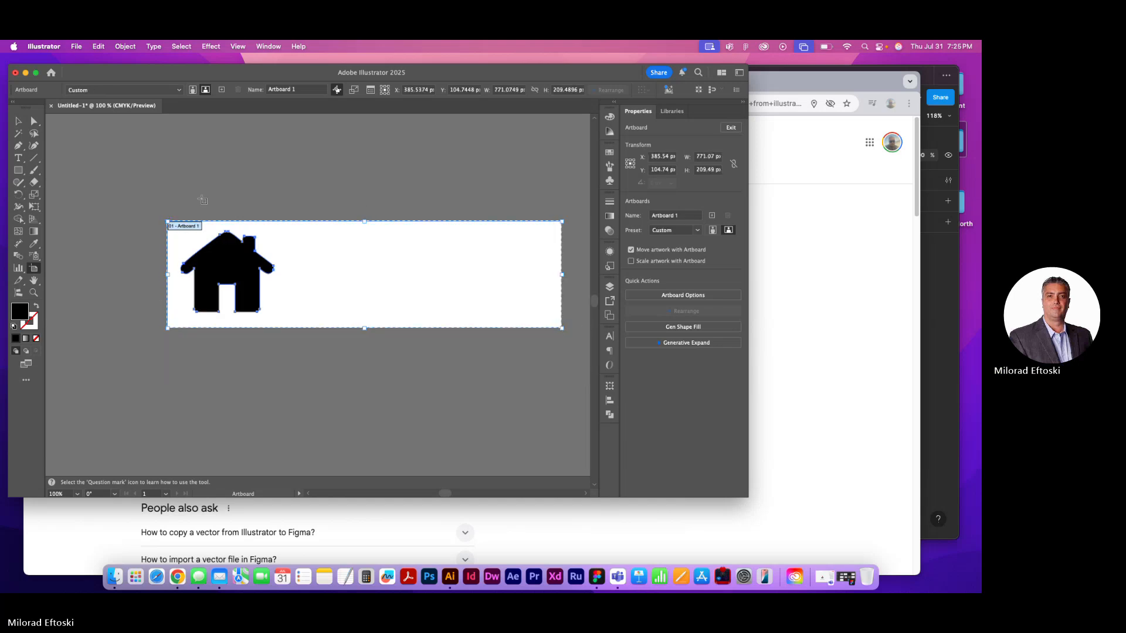
# Scale the house group down to about 133 × 115 px near the artboard's left end and deselect it
pyautogui.click(18, 121)
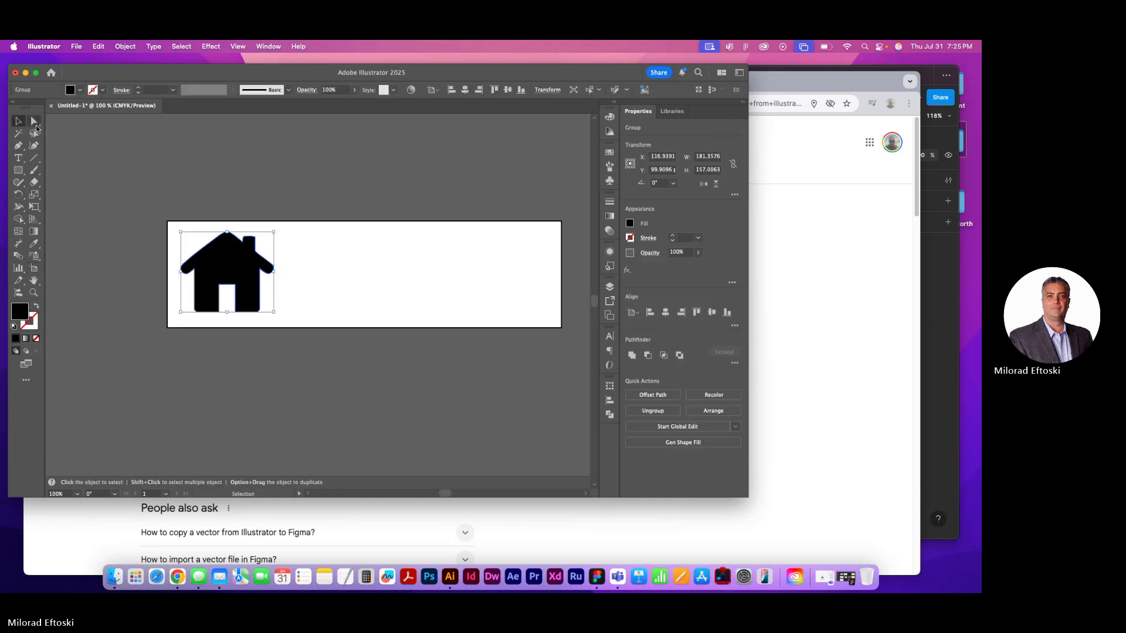
pyautogui.moveTo(275, 234); pyautogui.dragTo(233, 271)
pyautogui.click(318, 284)
pyautogui.press('space')
pyautogui.moveTo(322, 280); pyautogui.dragTo(286, 274)
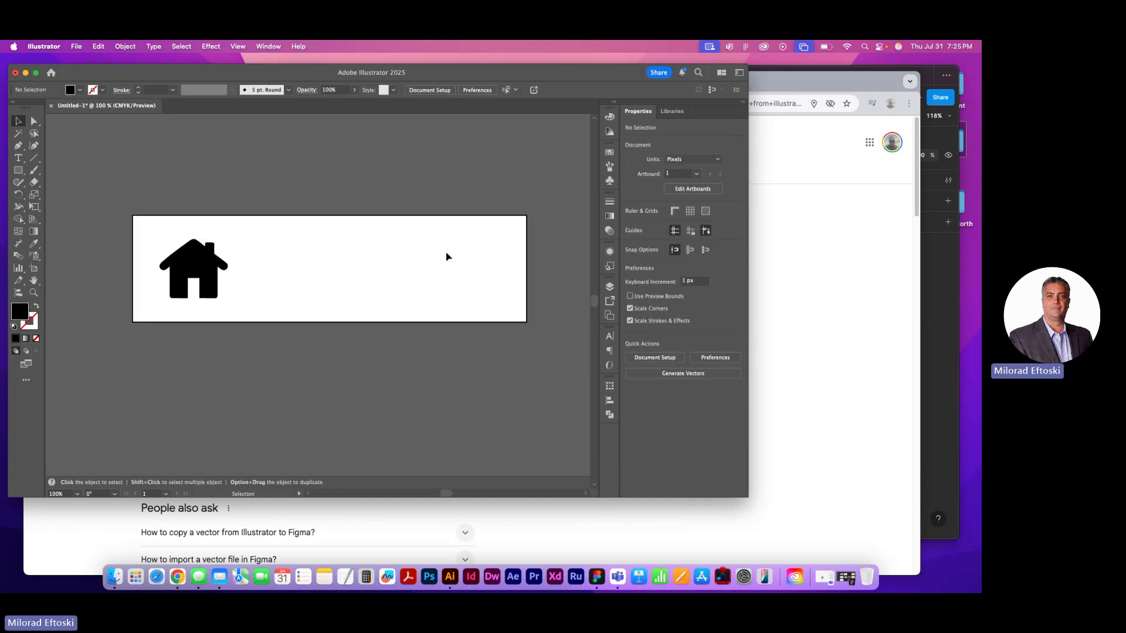
# Open the Web Icons symbol library and place its Reload symbol right of the house at about 109 × 111 px
pyautogui.click(269, 46)
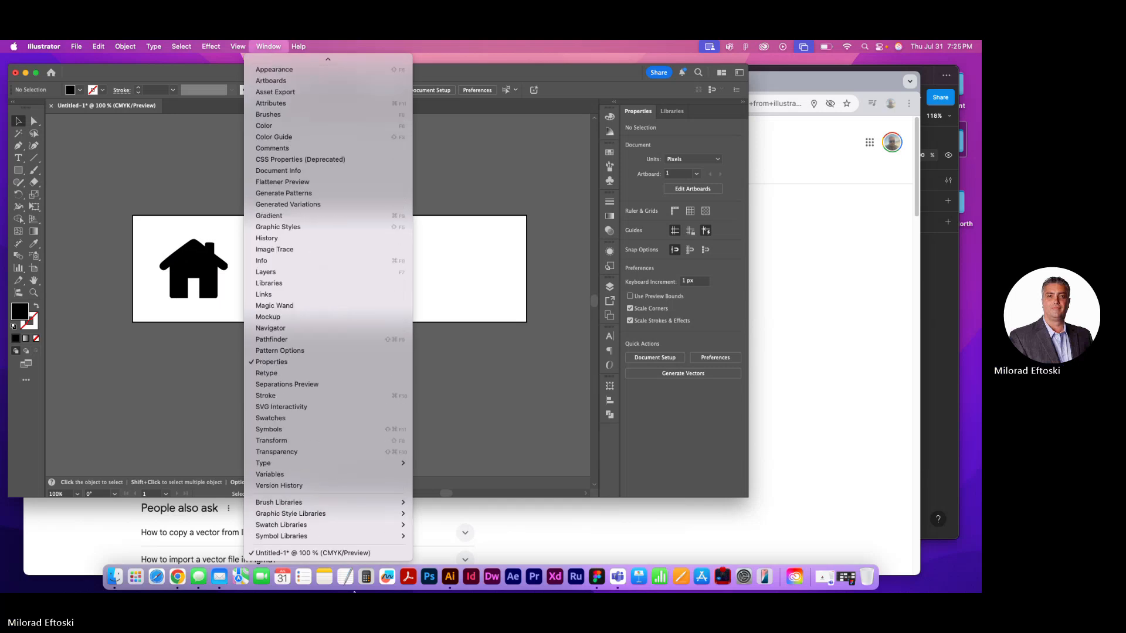
pyautogui.moveTo(328, 536)
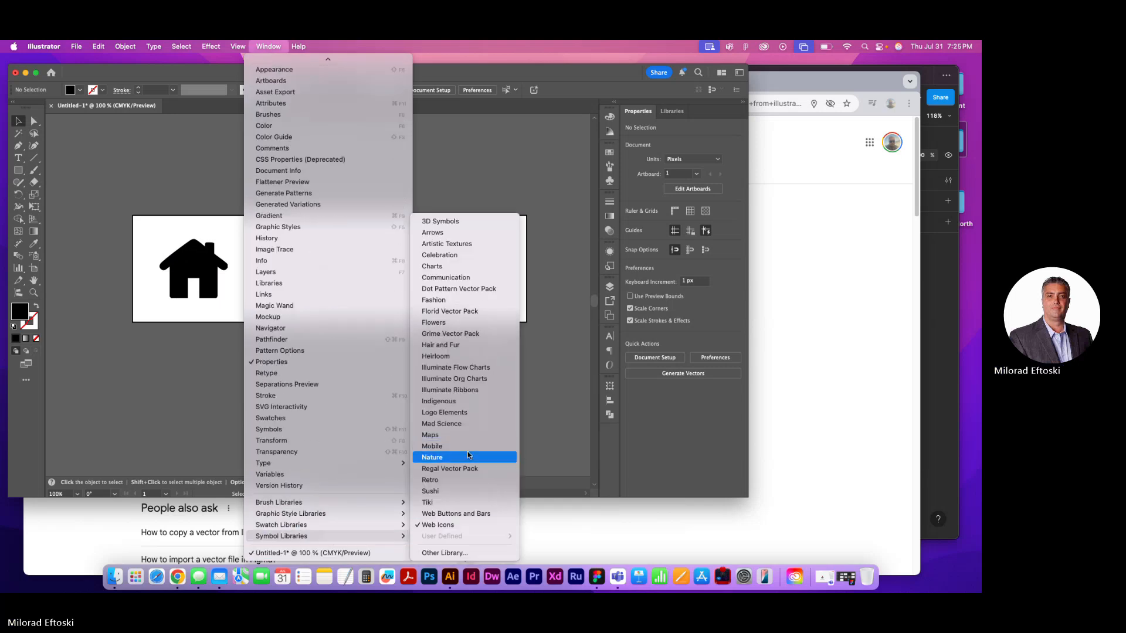
pyautogui.click(454, 514)
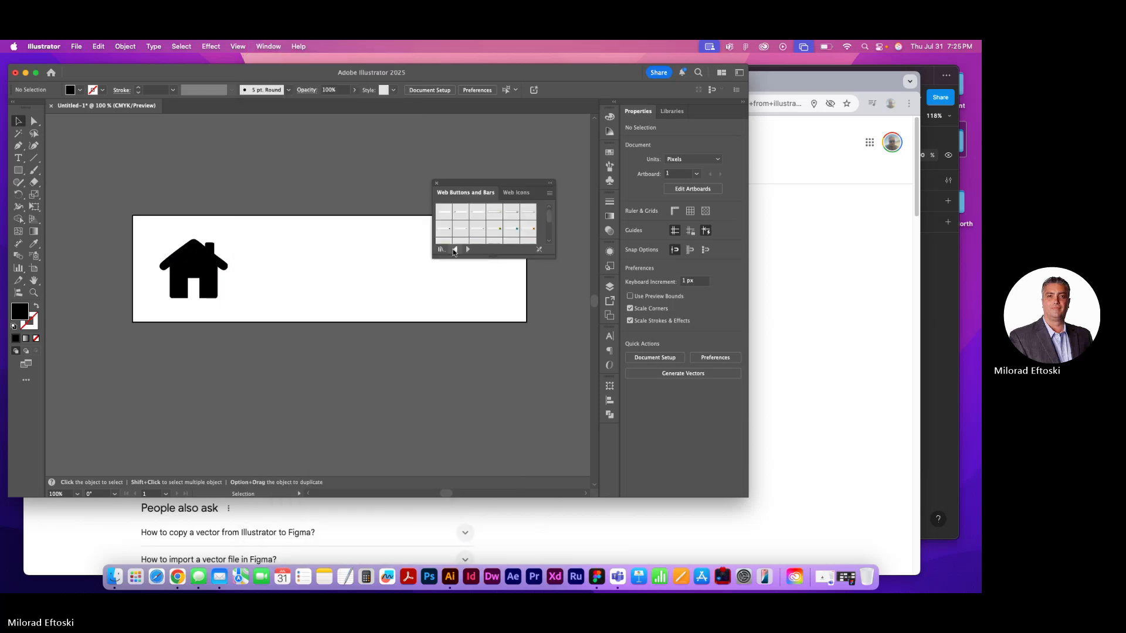
pyautogui.click(456, 250)
pyautogui.click(468, 250)
pyautogui.click(468, 249)
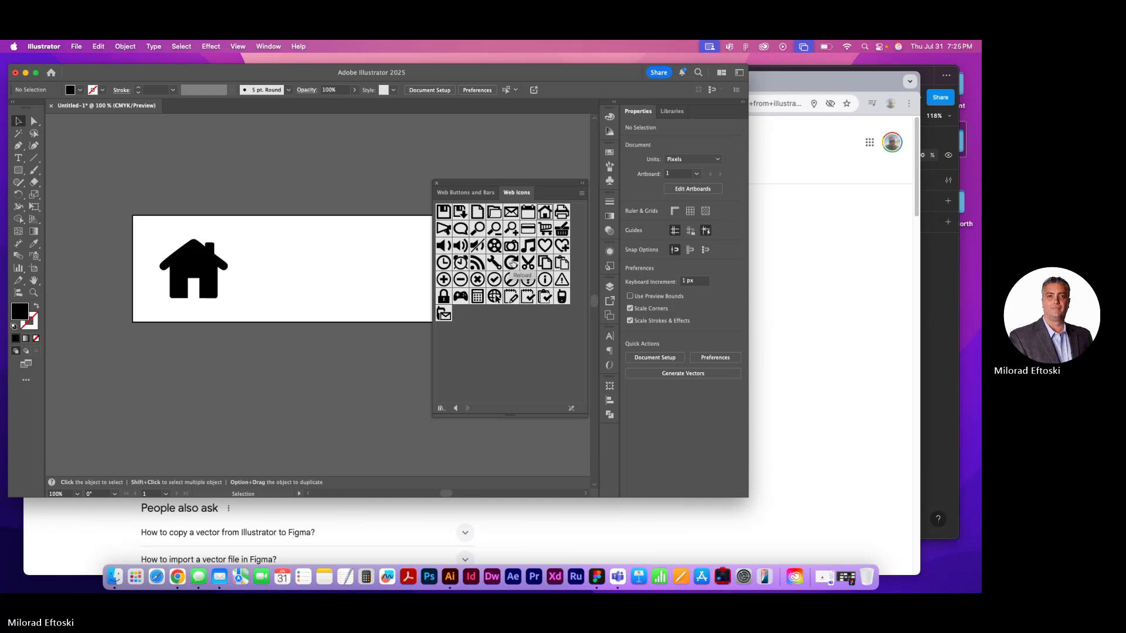
pyautogui.moveTo(512, 262); pyautogui.dragTo(300, 263)
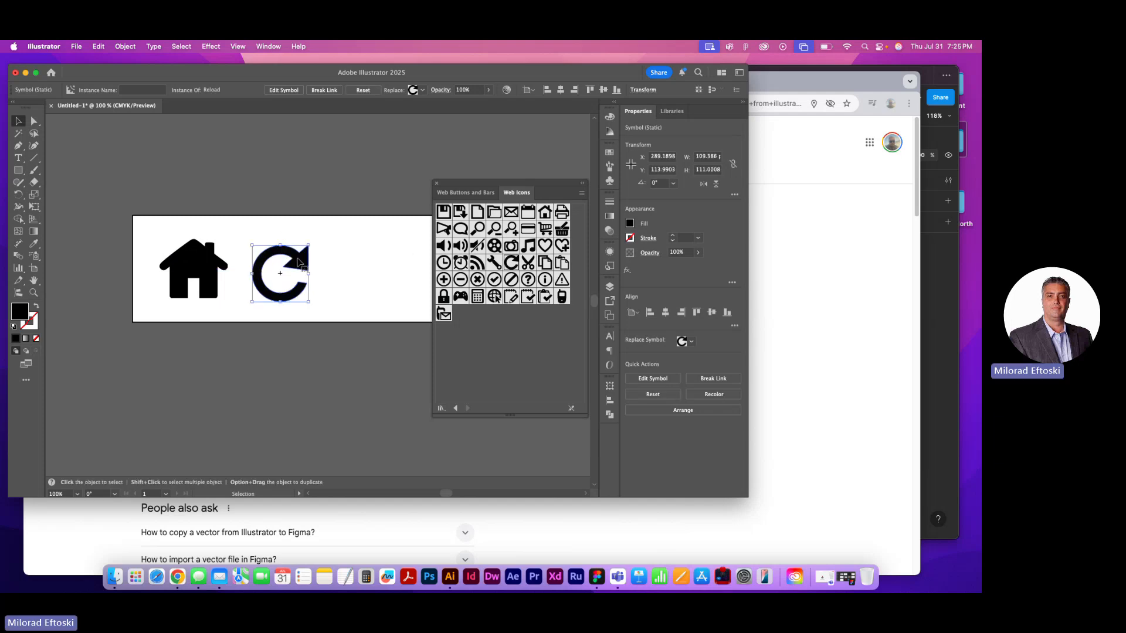
# Try breaking the Reload icon's link to its symbol and compare it with the house group
pyautogui.click(325, 89)
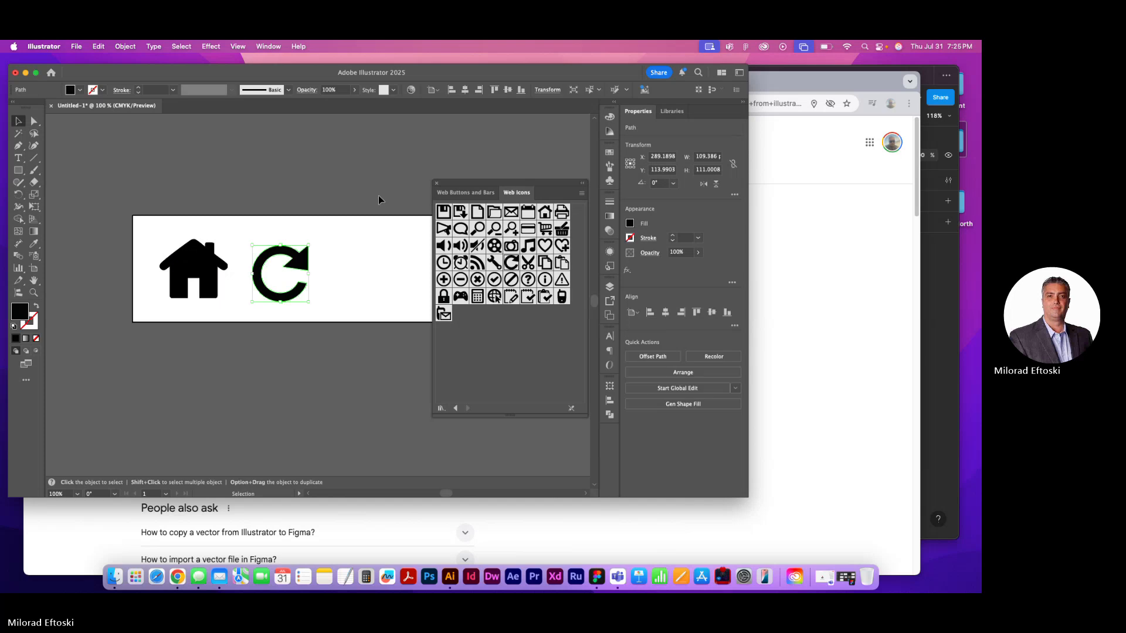
pyautogui.click(334, 241)
pyautogui.click(202, 264)
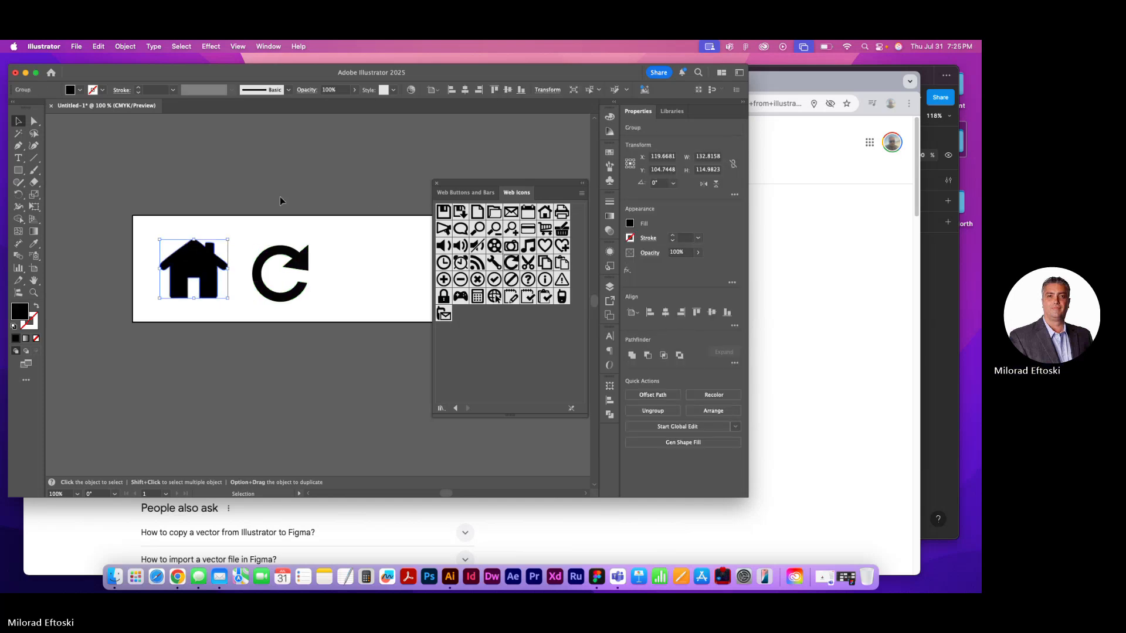
pyautogui.click(286, 230)
pyautogui.click(304, 263)
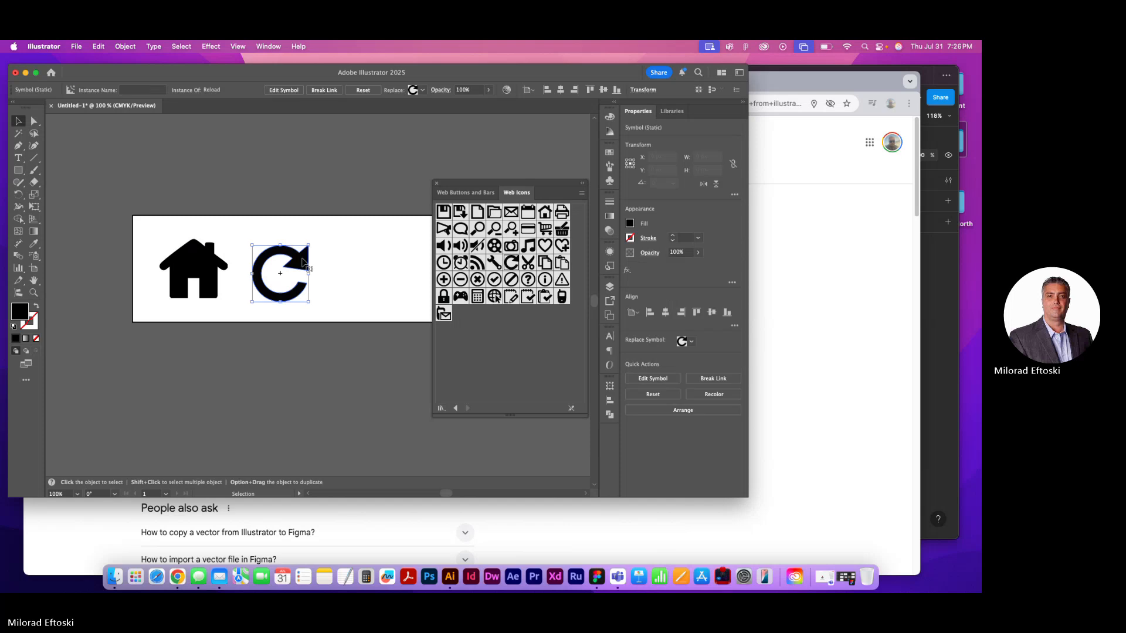
pyautogui.click(330, 264)
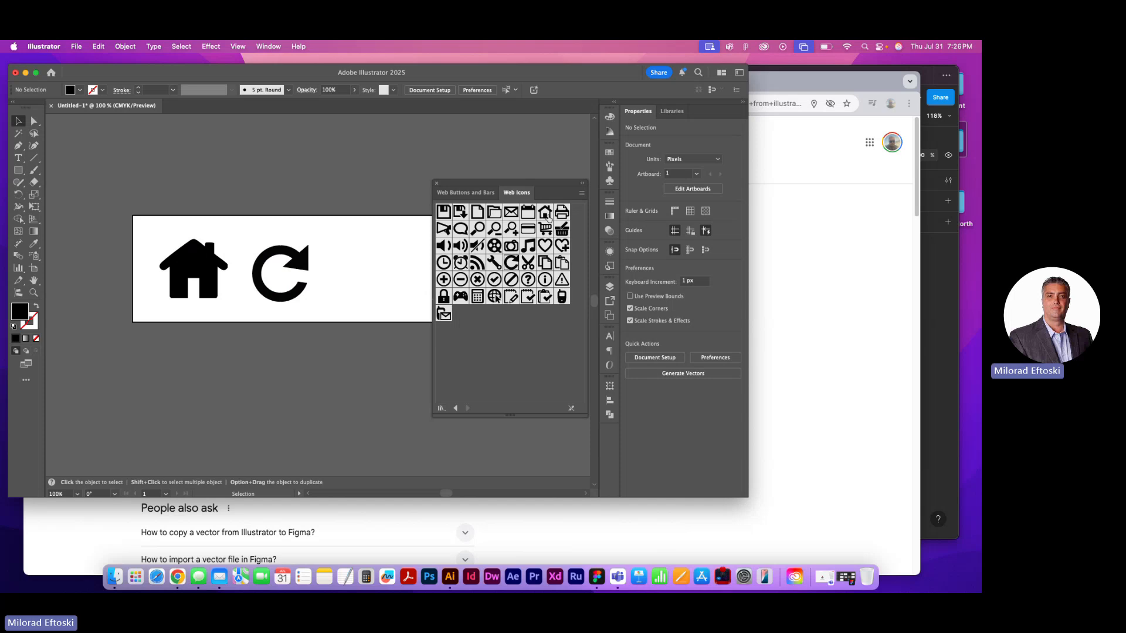
# Place the shopping basket symbol right of the Reload icon and scale it to match the other icons
pyautogui.moveTo(562, 229); pyautogui.dragTo(380, 287)
pyautogui.hscroll(3, 380, 287)
pyautogui.moveTo(315, 251)
pyautogui.mouseDown()
pyautogui.moveTo(279, 215)
pyautogui.moveTo(314, 217)
pyautogui.moveTo(337, 268)
pyautogui.moveTo(329, 261)
pyautogui.mouseUp()
pyautogui.click(387, 229)
pyautogui.click(377, 272)
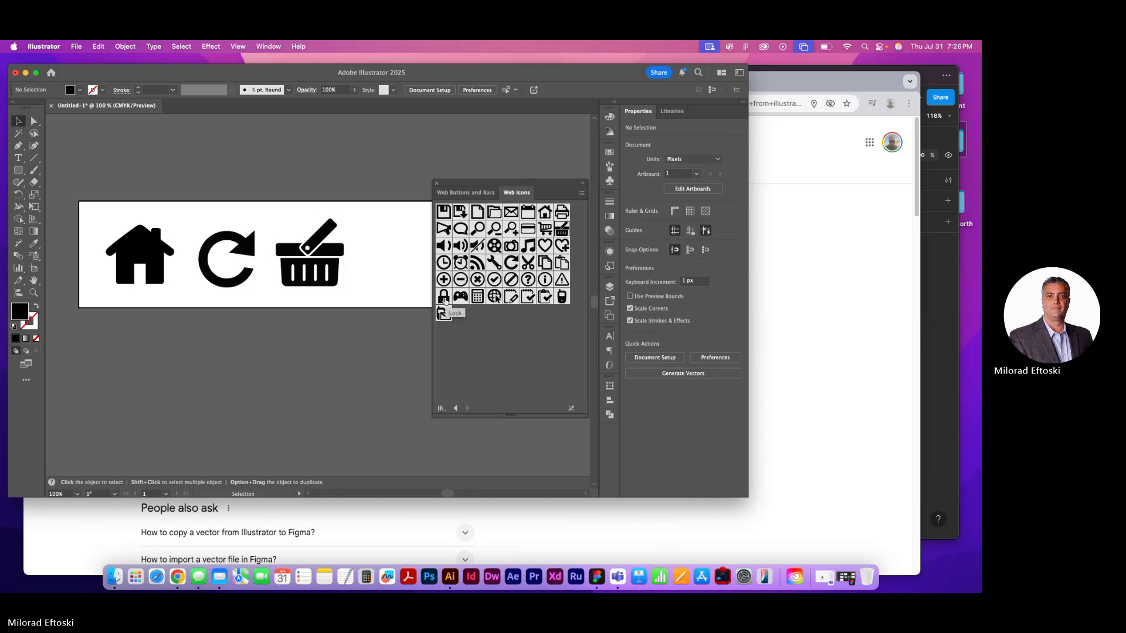
# Place the Lock symbol right of the basket at about 106 × 135 px and dock the symbol libraries off the artboard
pyautogui.moveTo(444, 298); pyautogui.dragTo(435, 204)
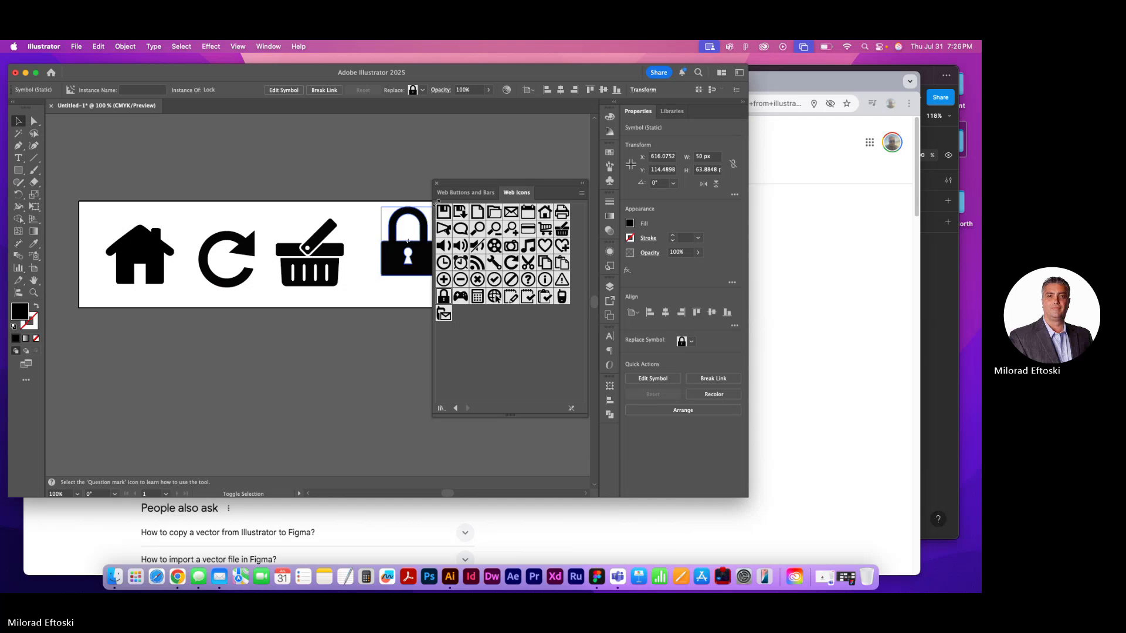
pyautogui.moveTo(400, 275); pyautogui.dragTo(384, 286)
pyautogui.moveTo(524, 184); pyautogui.dragTo(608, 435)
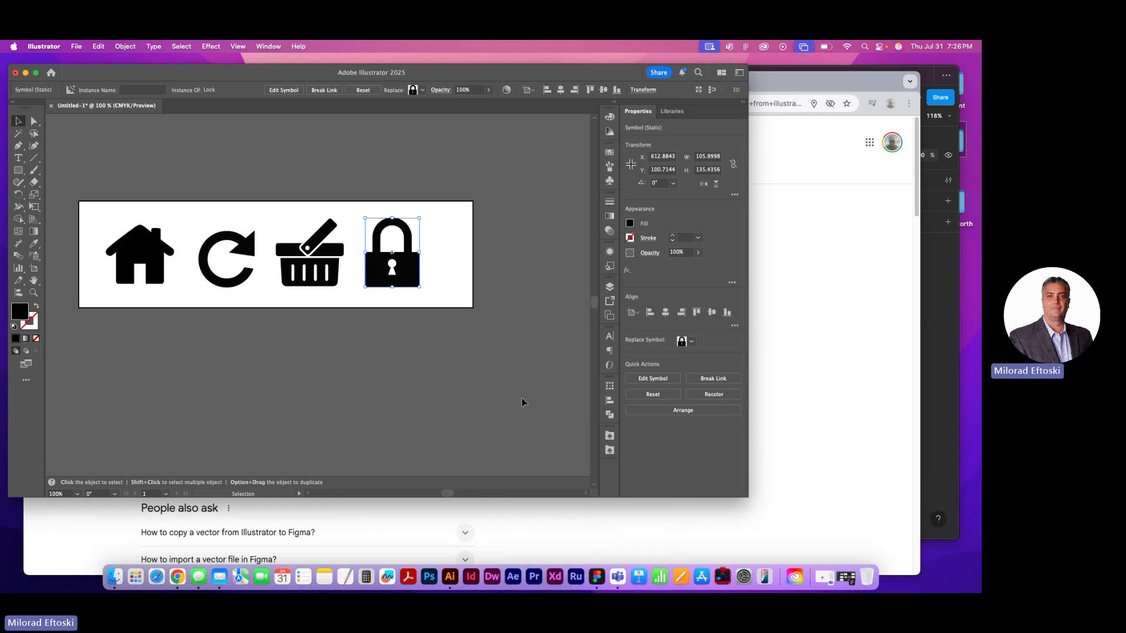
# Move the lock icon slightly farther right from the basket to even out the icon spacing
pyautogui.click(523, 390)
pyautogui.moveTo(410, 283); pyautogui.dragTo(420, 283)
pyautogui.click(467, 332)
pyautogui.moveTo(416, 352); pyautogui.dragTo(440, 350)
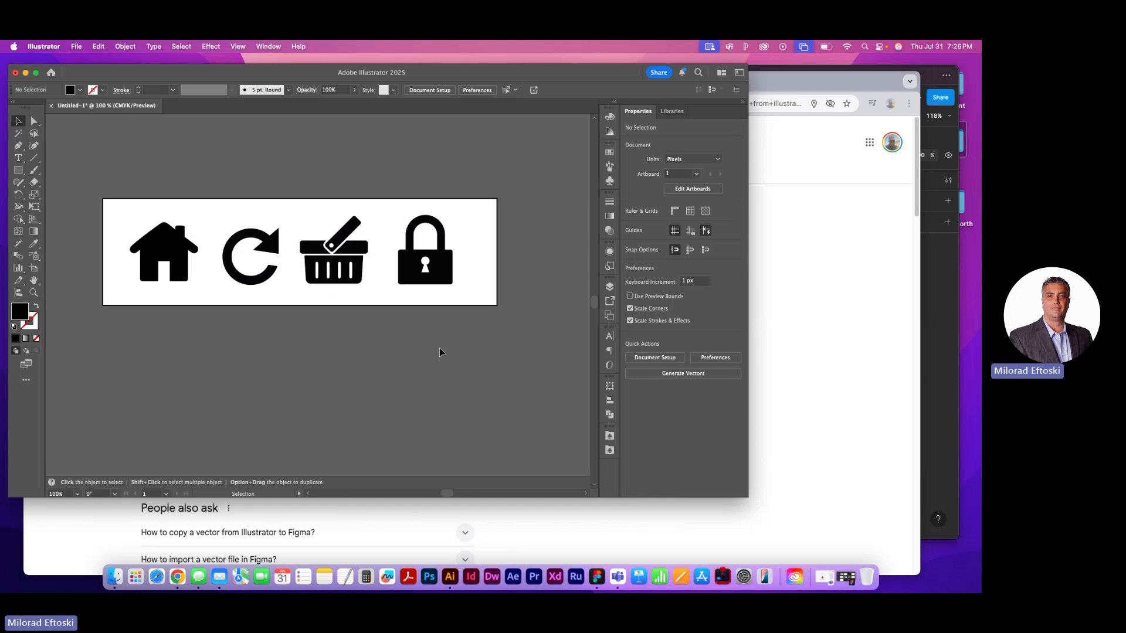
pyautogui.click(76, 46)
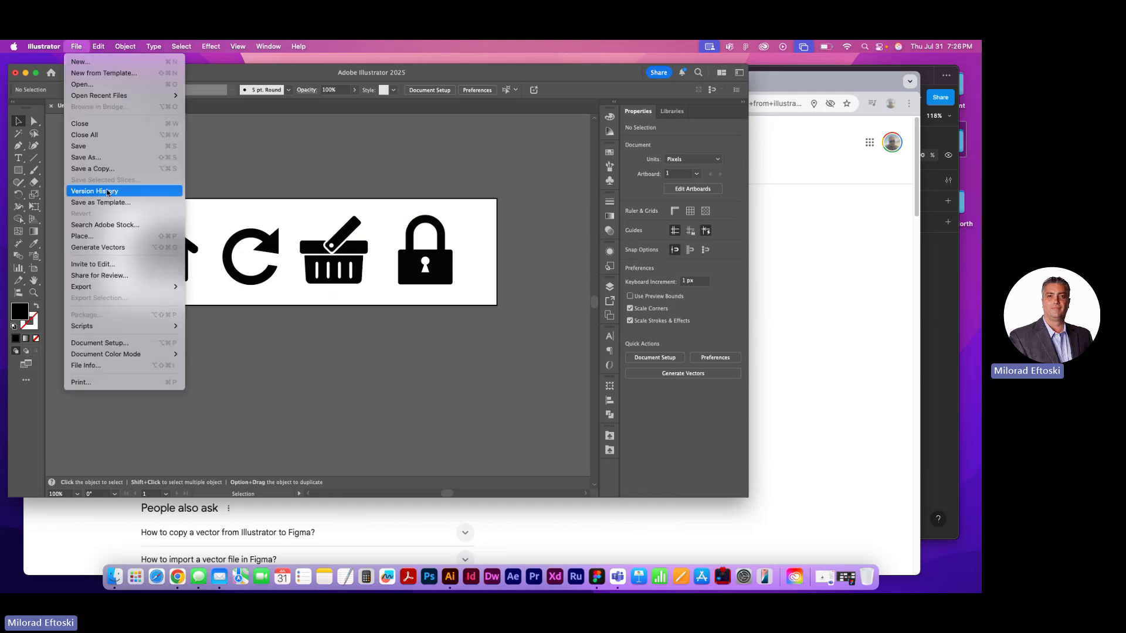
pyautogui.click(108, 158)
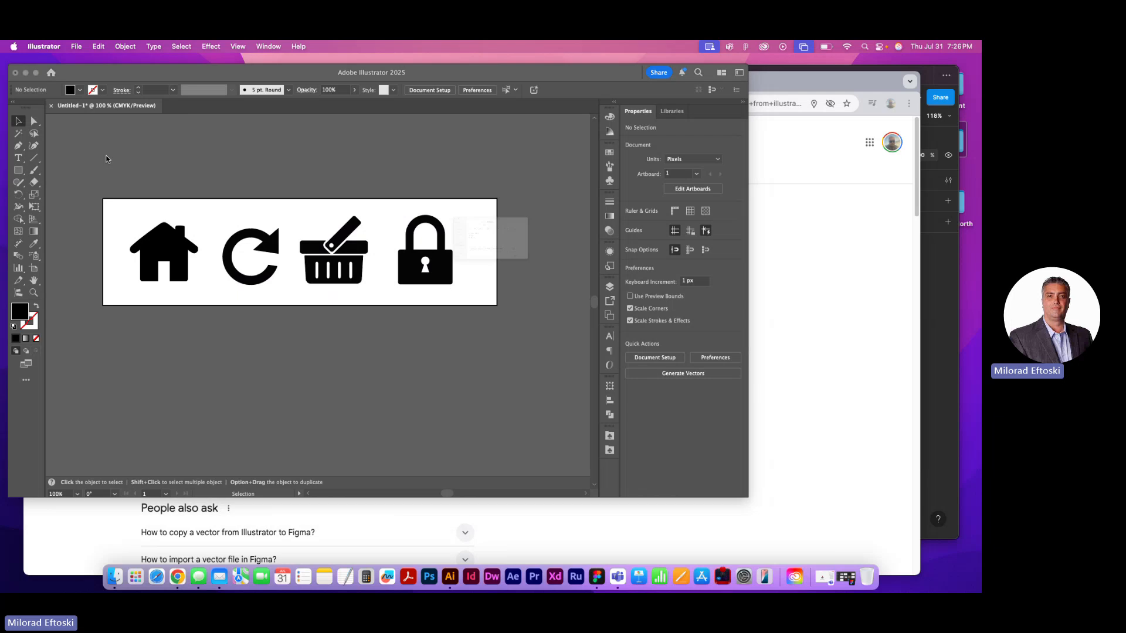
pyautogui.click(625, 337)
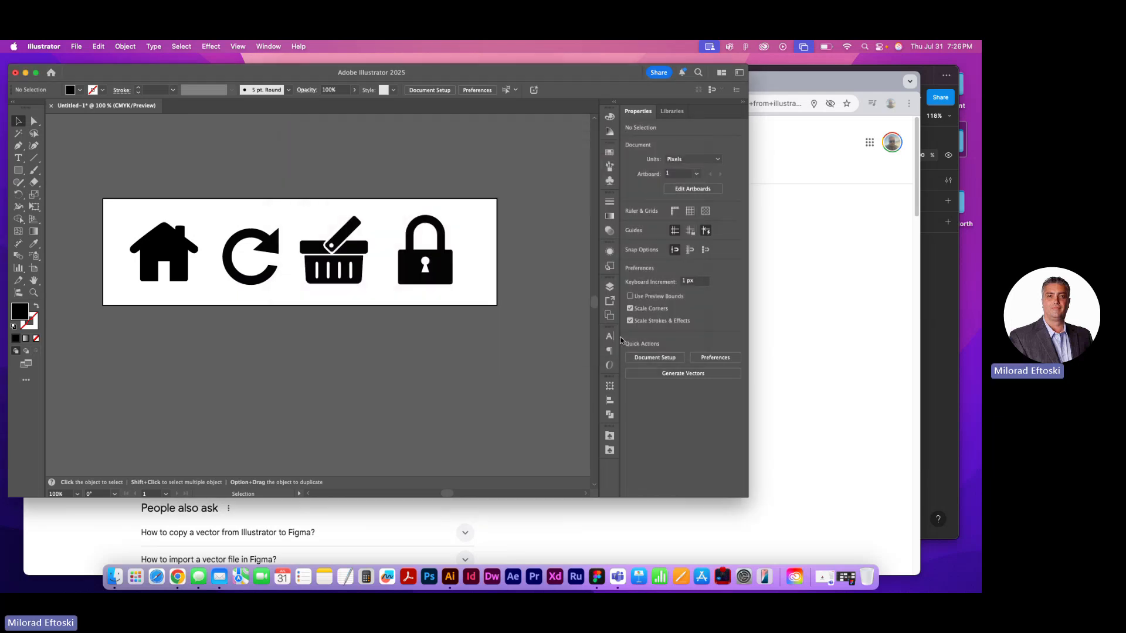
# Inspect the icons' vector paths in Outline mode and return to the normal preview
pyautogui.press('super+y')
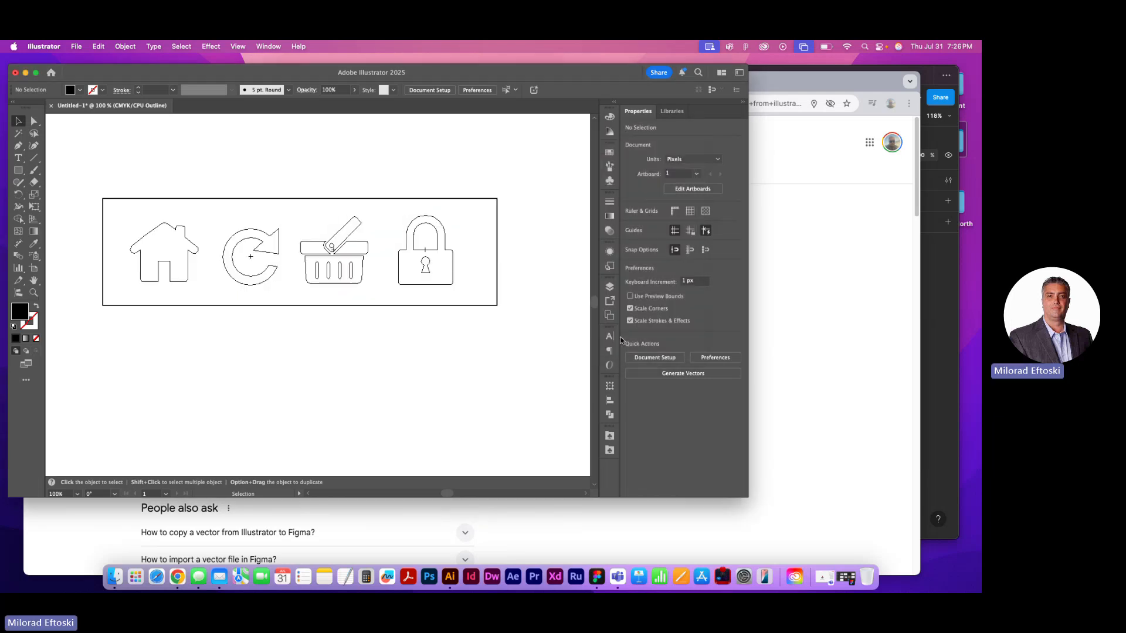
pyautogui.press('super+y')
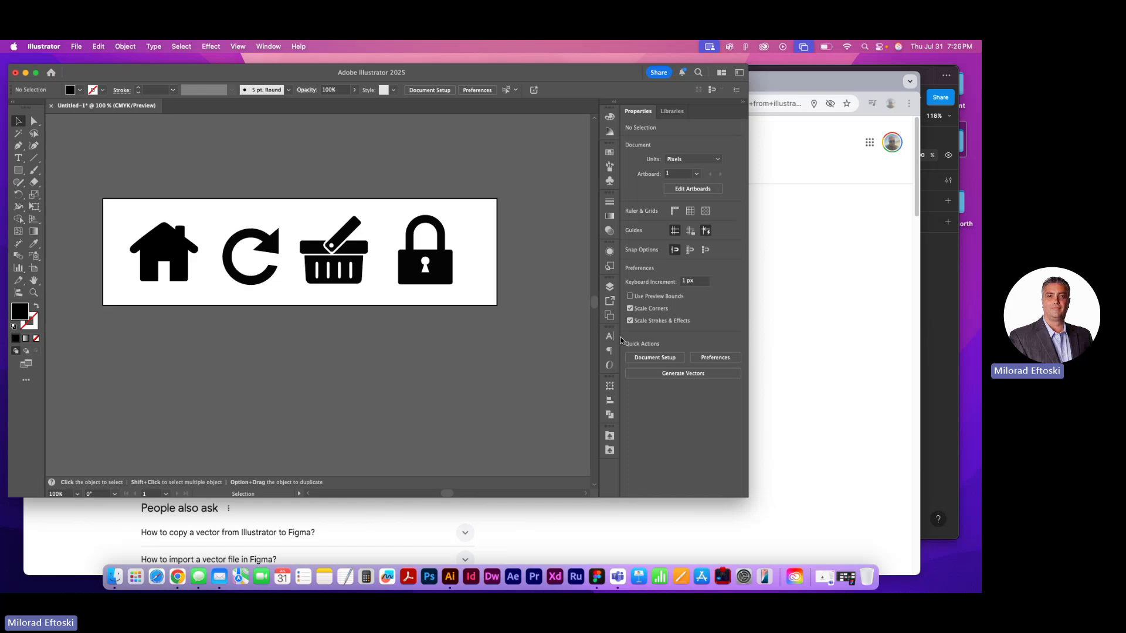
# Save the artwork to the Desktop in SVG format as Icons for bottom menu, keeping the default SVG 1.1 options
pyautogui.click(77, 47)
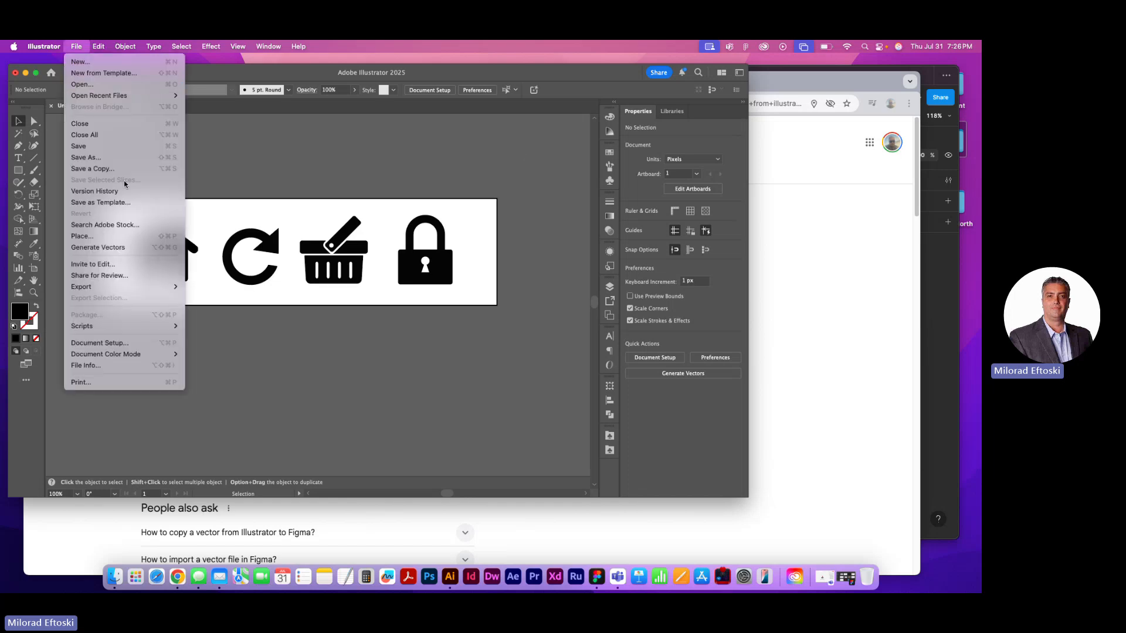
pyautogui.click(111, 158)
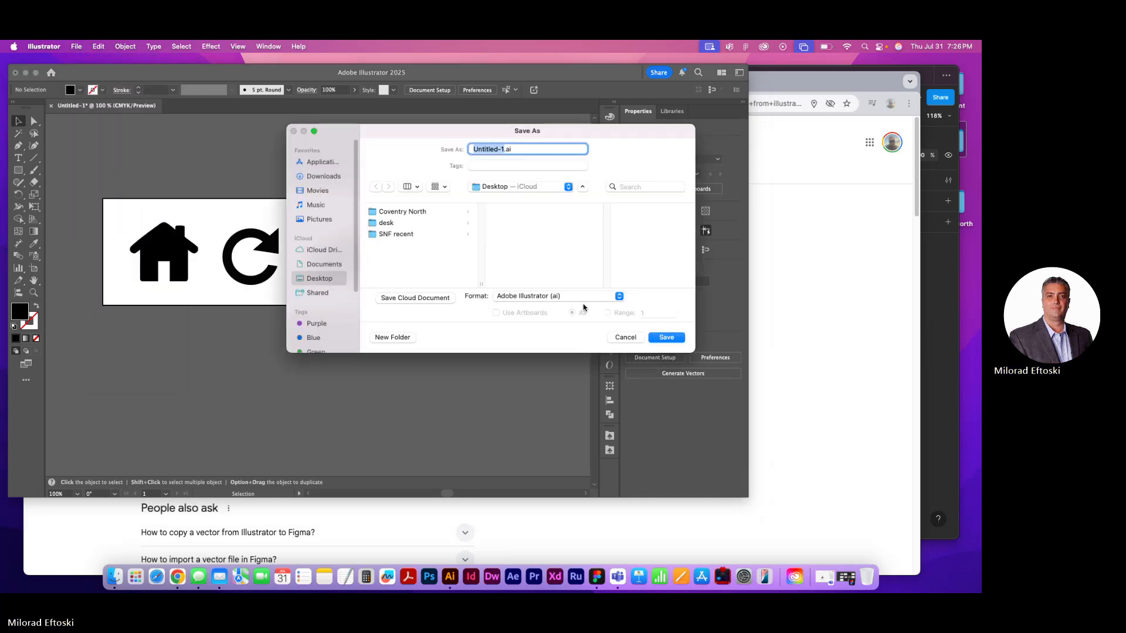
pyautogui.click(550, 293)
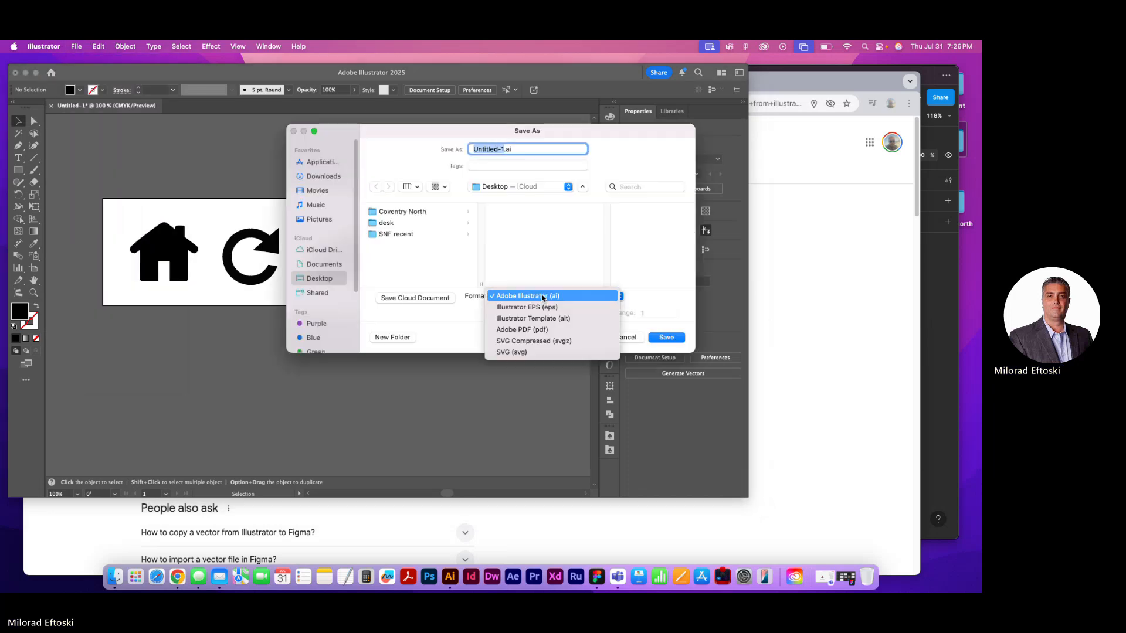
pyautogui.click(526, 352)
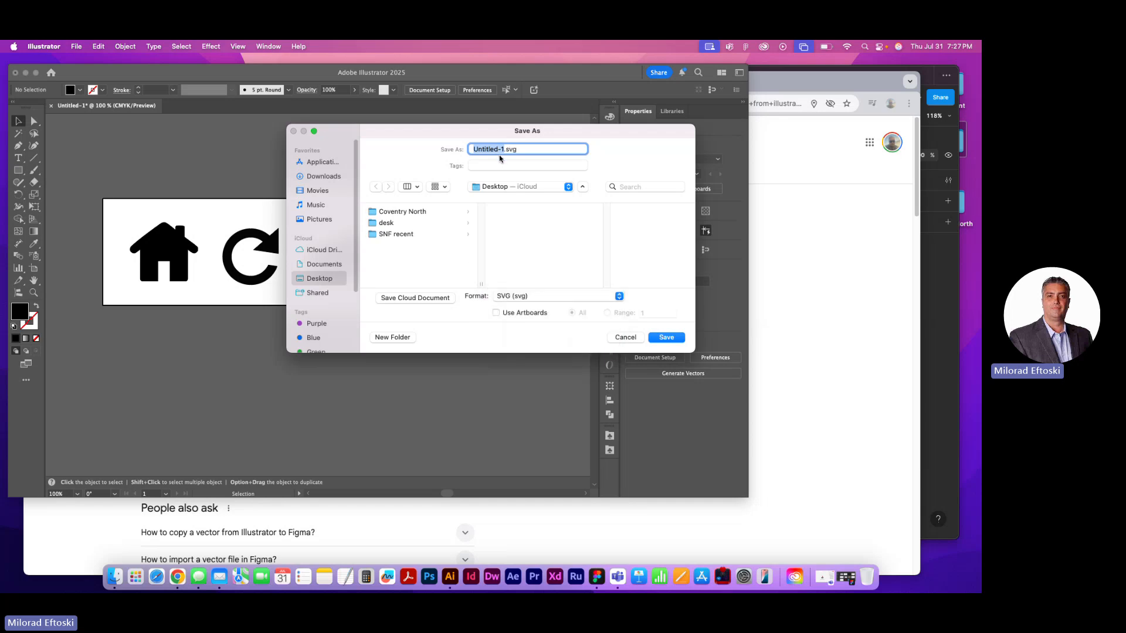
pyautogui.write('Icons for bottom menu')
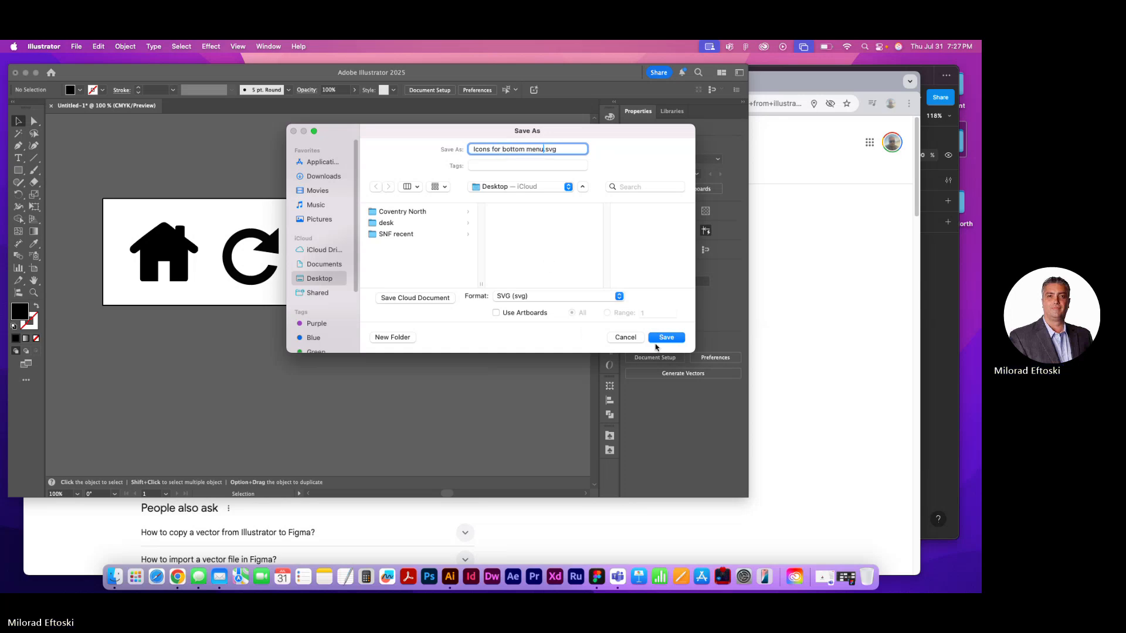
pyautogui.click(665, 337)
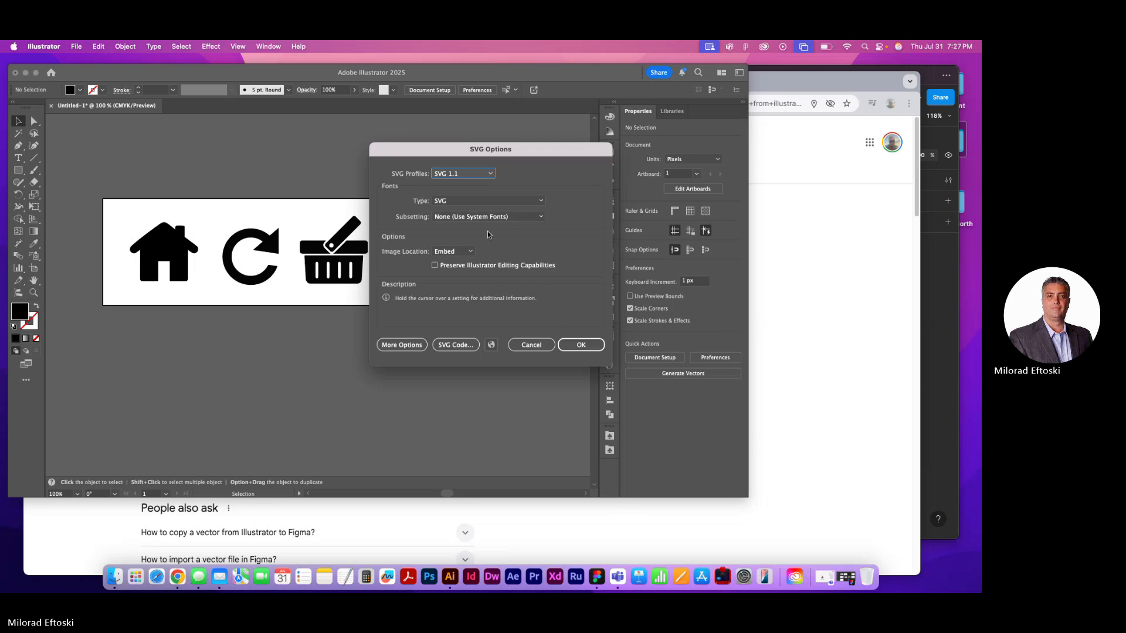
pyautogui.click(402, 345)
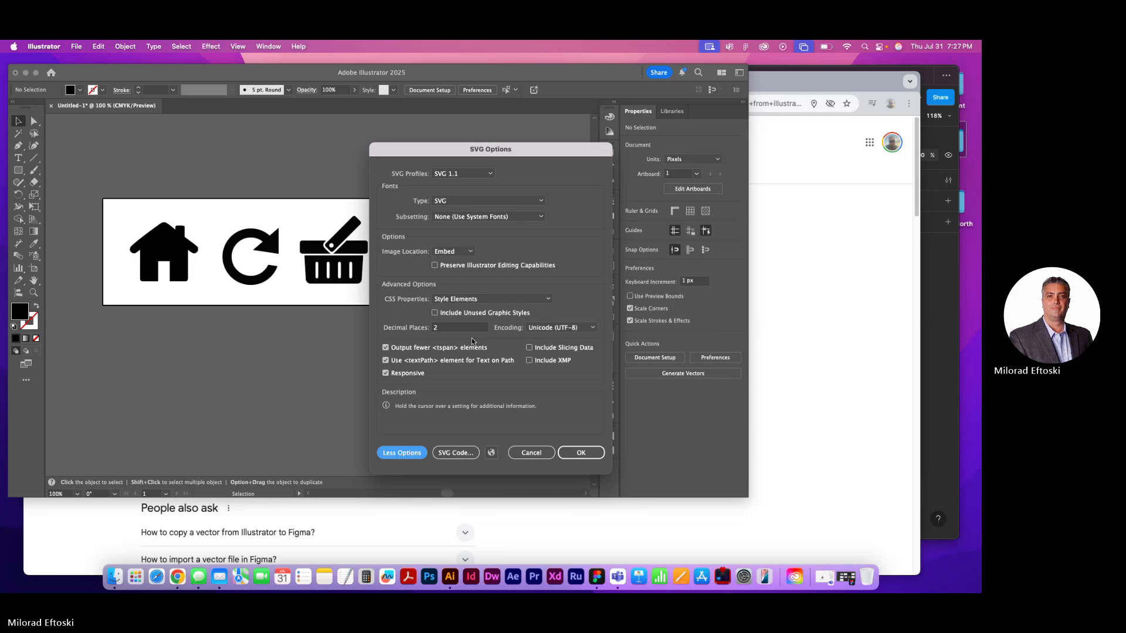
pyautogui.click(576, 455)
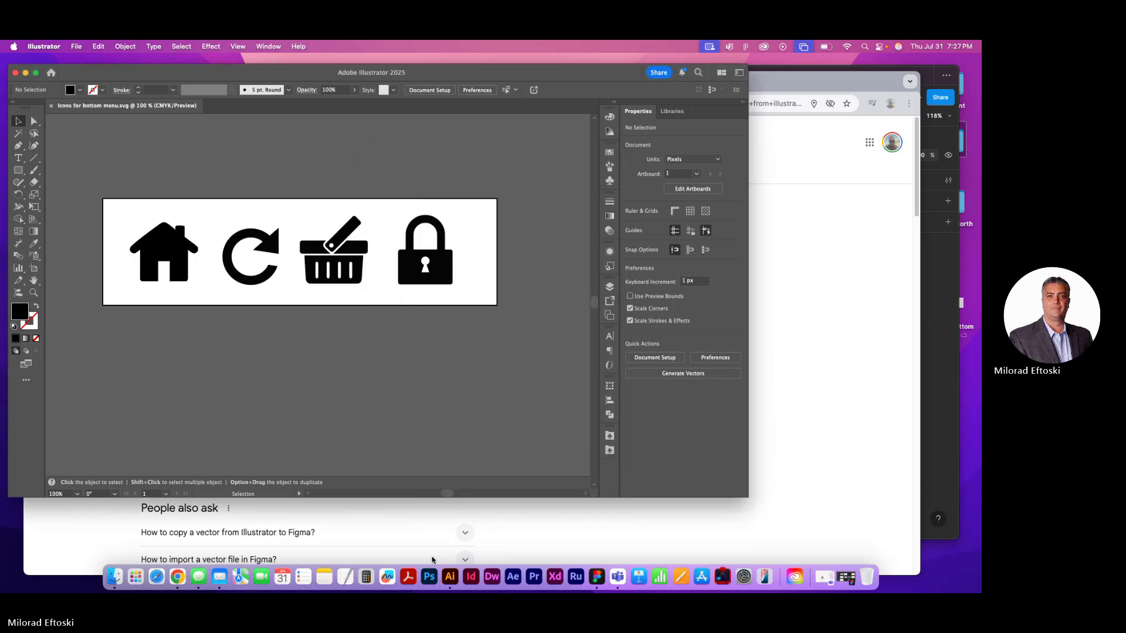
# Switch to Figma and delete the light grey rounded square below the GET STARTED button
pyautogui.click(597, 576)
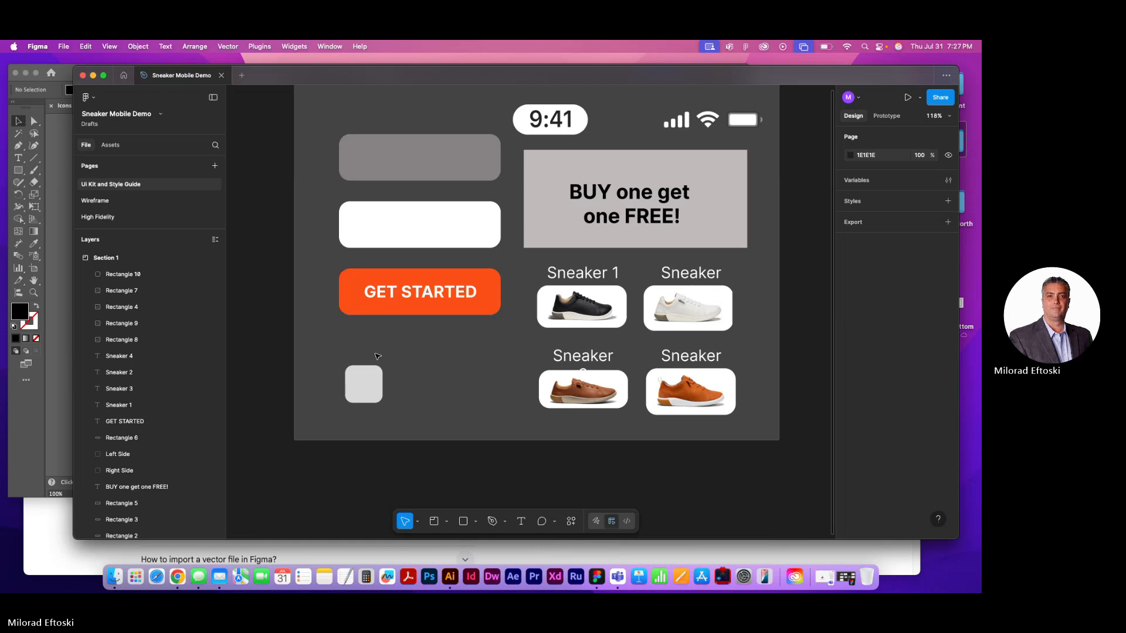
pyautogui.click(364, 381)
pyautogui.press('Delete')
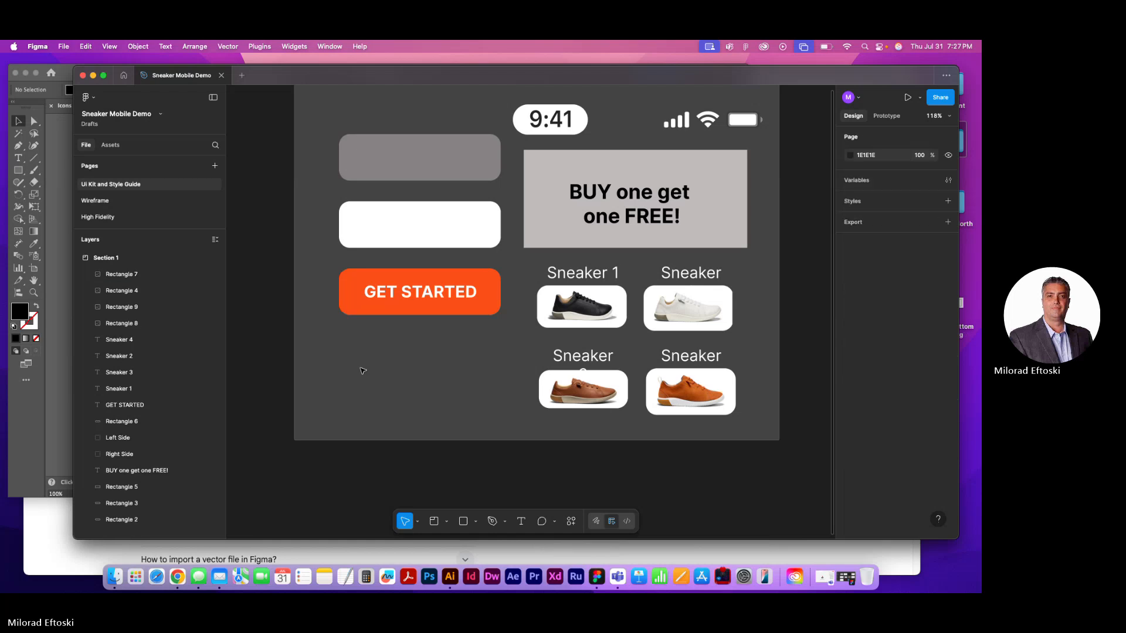
pyautogui.press('super+minus')
pyautogui.moveTo(387, 363); pyautogui.dragTo(333, 359)
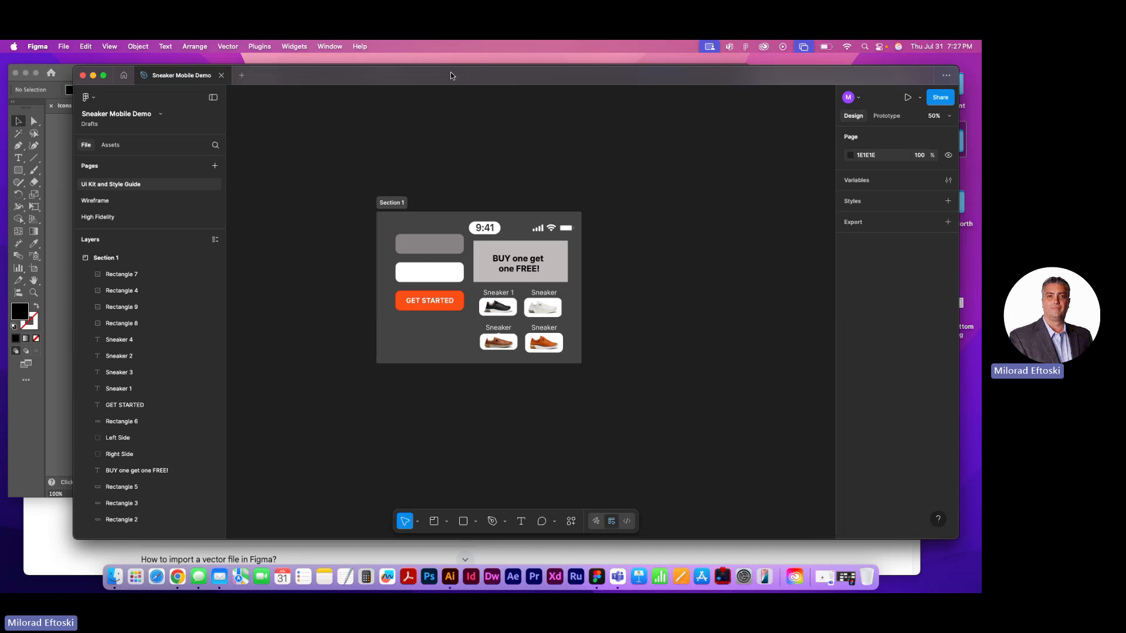
# Look for an import command and shift the Figma window aside to uncover the SVG file on the desktop
pyautogui.moveTo(280, 82); pyautogui.dragTo(269, 83)
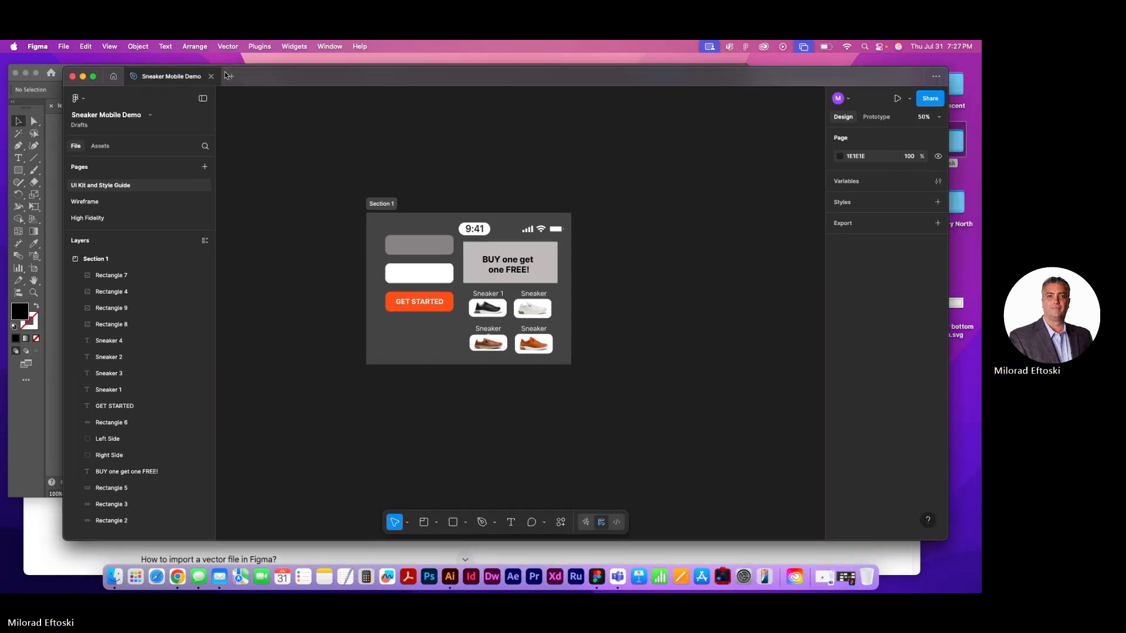
pyautogui.click(64, 47)
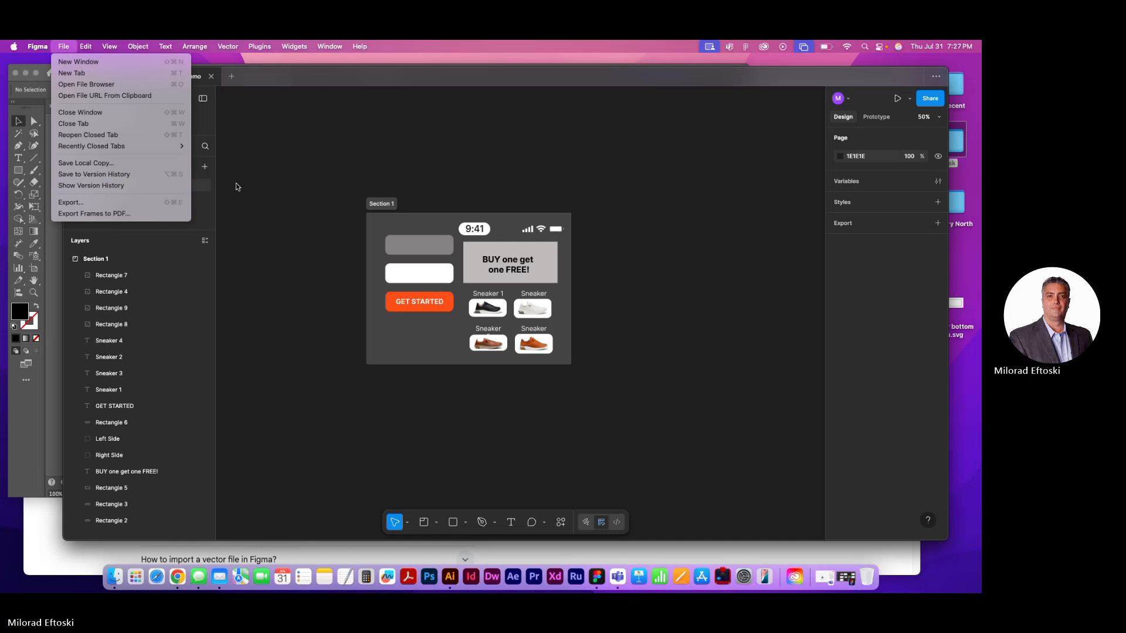
pyautogui.click(260, 178)
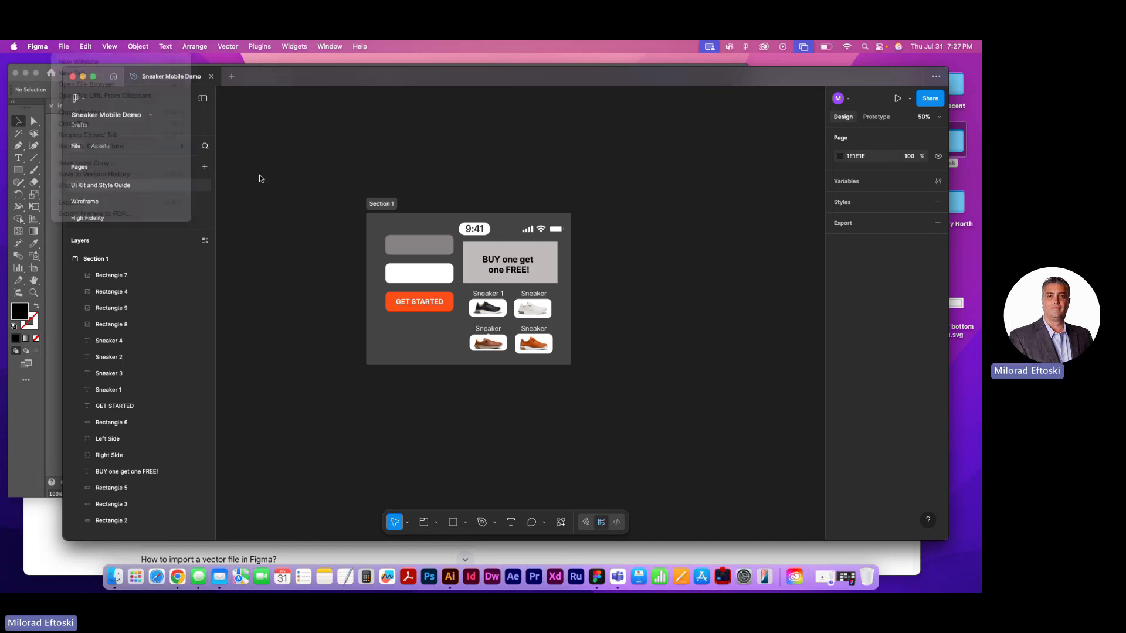
pyautogui.hscroll(-1, 276, 181)
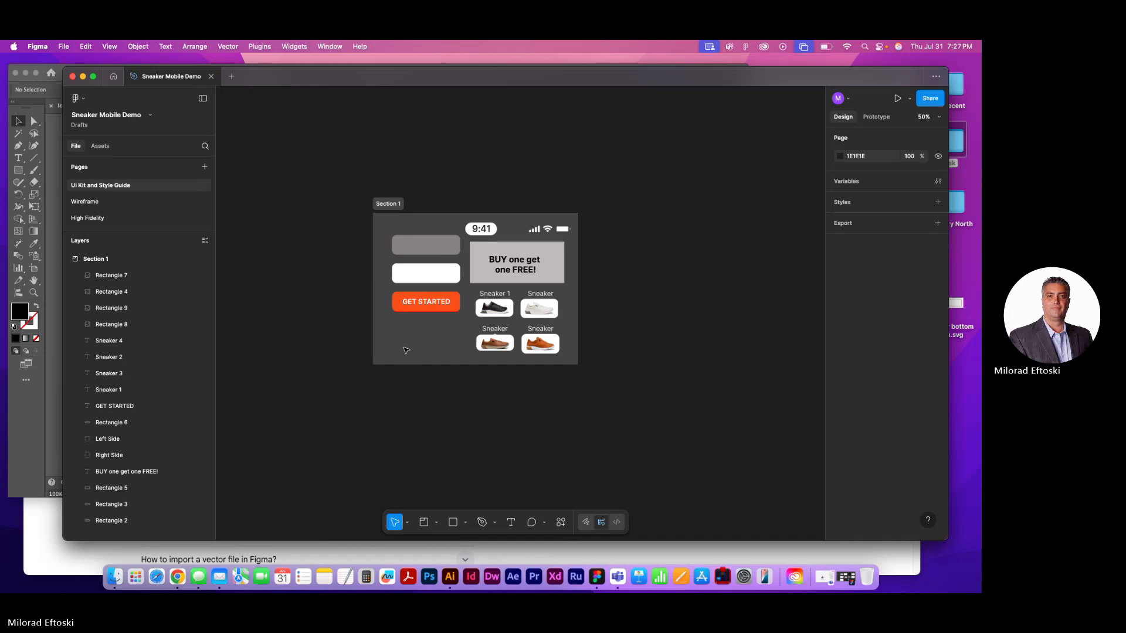
pyautogui.click(396, 329)
pyautogui.click(333, 306)
pyautogui.moveTo(512, 85); pyautogui.dragTo(468, 86)
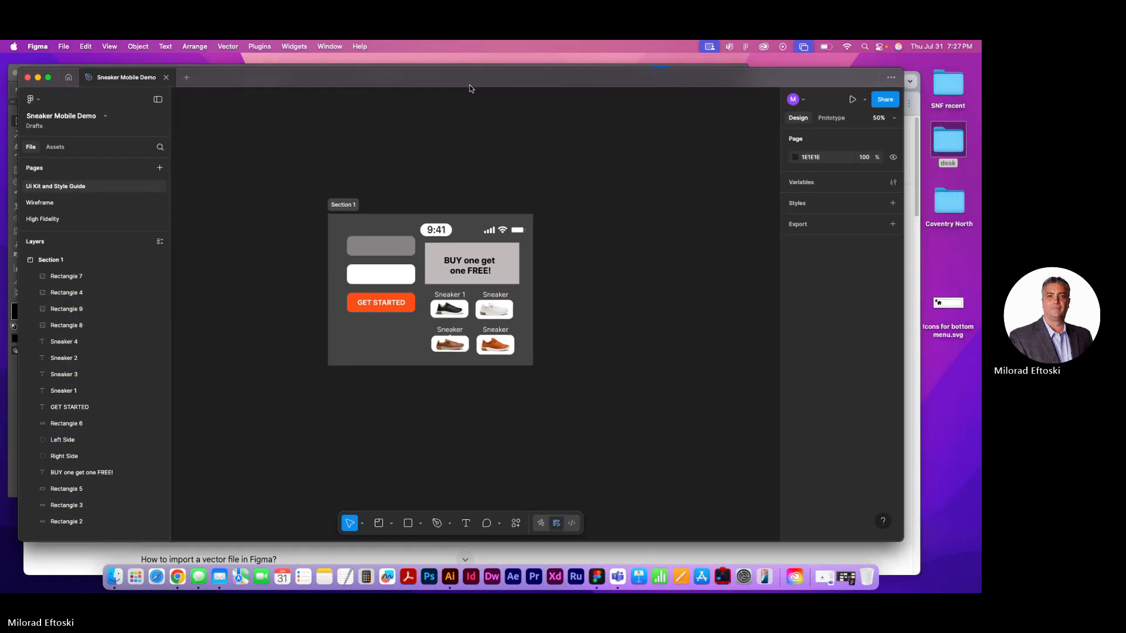
# Preview Icons for bottom menu.svg from the desktop and place it on the canvas across the lower edge of Section 1
pyautogui.click(944, 303)
pyautogui.press('space')
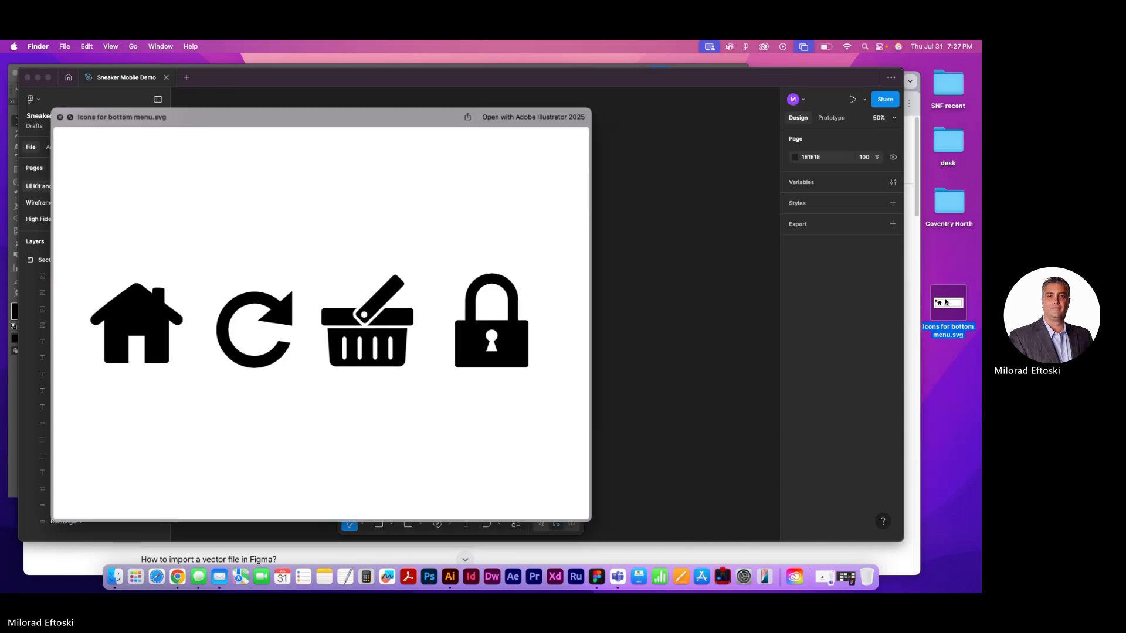
pyautogui.press('space')
pyautogui.moveTo(946, 305); pyautogui.dragTo(372, 359)
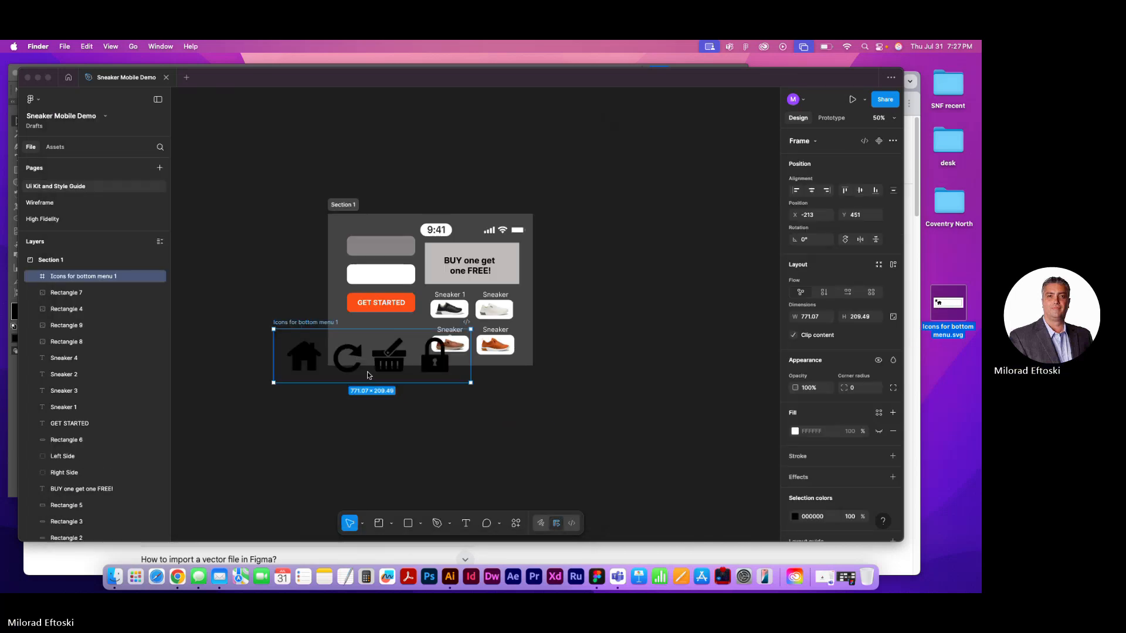
pyautogui.click(384, 372)
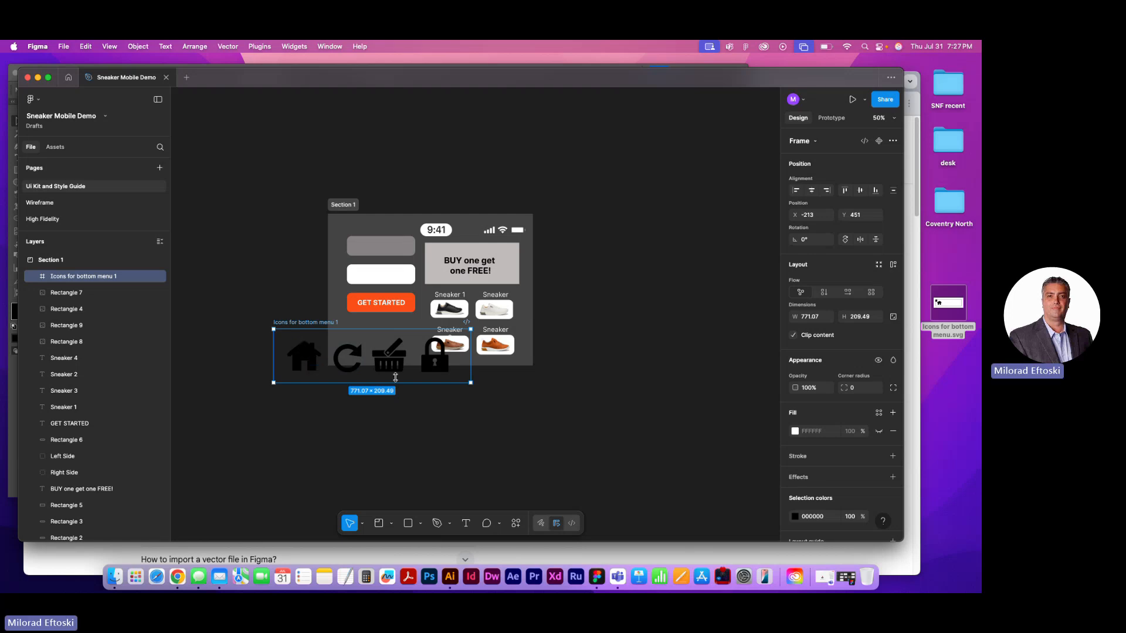
# Try moving the imported icon frame above Section 1 and pulling the basket out of it, and undo these moves
pyautogui.moveTo(386, 368); pyautogui.dragTo(456, 163)
pyautogui.click(397, 186)
pyautogui.press('super+z')
pyautogui.press('super+z')
pyautogui.press('super+z')
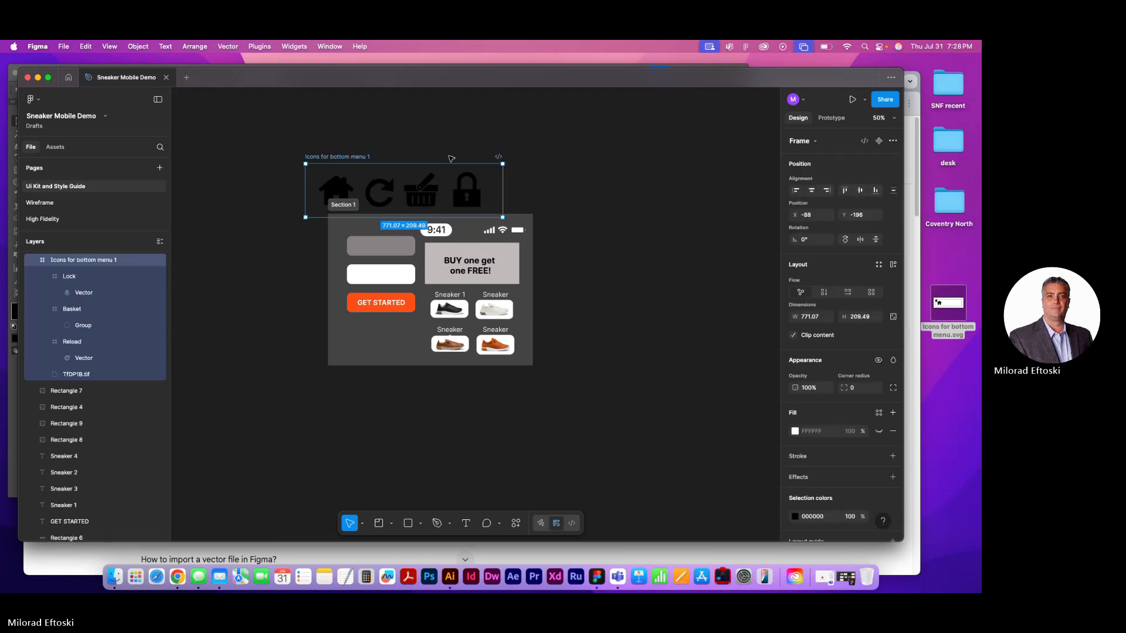
pyautogui.click(414, 132)
pyautogui.moveTo(430, 187); pyautogui.dragTo(435, 162)
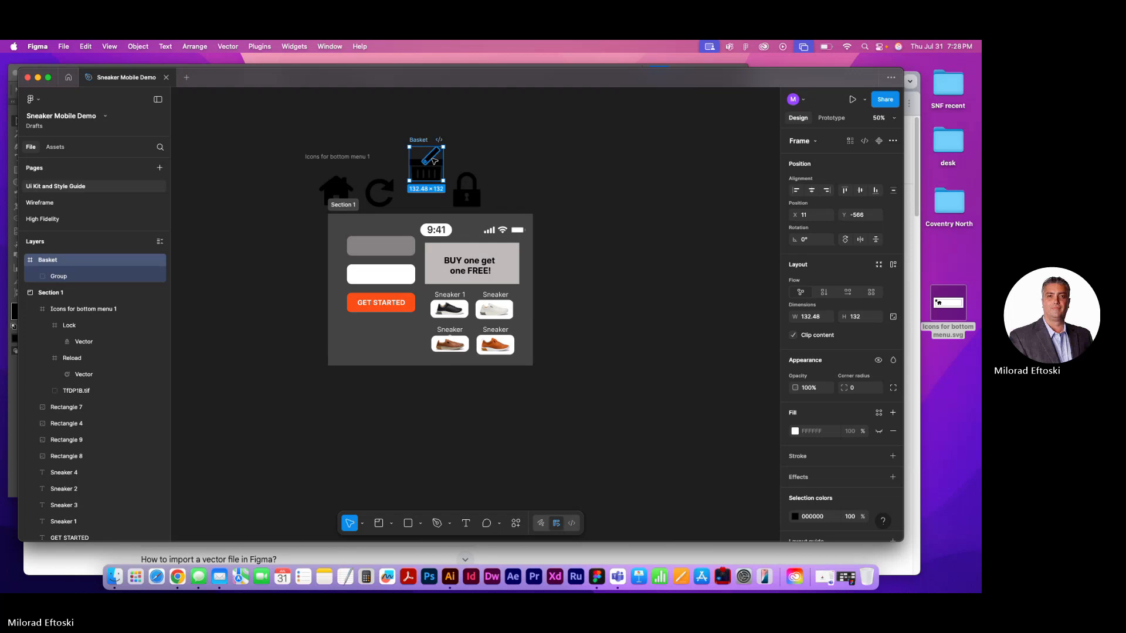
pyautogui.press('super+z')
pyautogui.press('super+z')
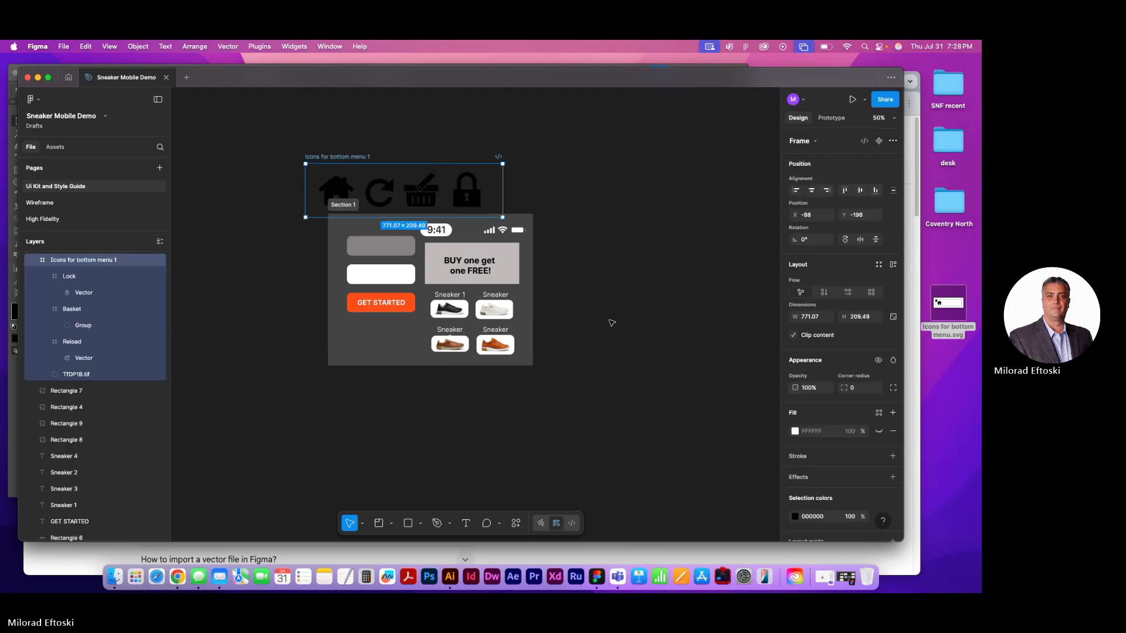
pyautogui.press('super+z')
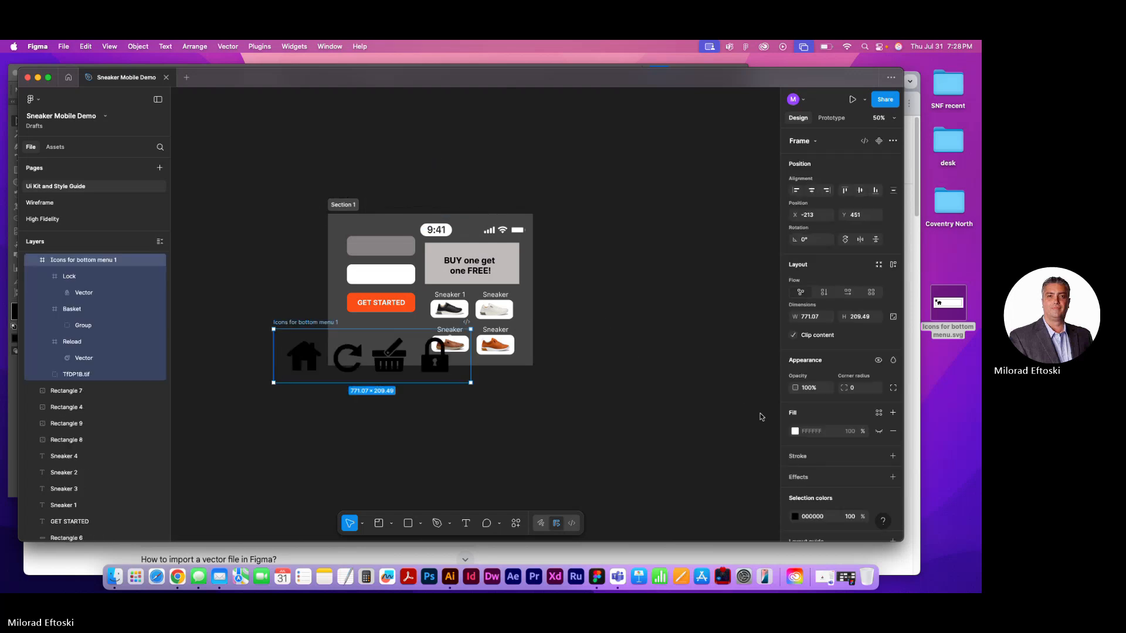
# Move the imported icon frame below Section 1 and place its house icon in the section's lower-left corner
pyautogui.click(364, 435)
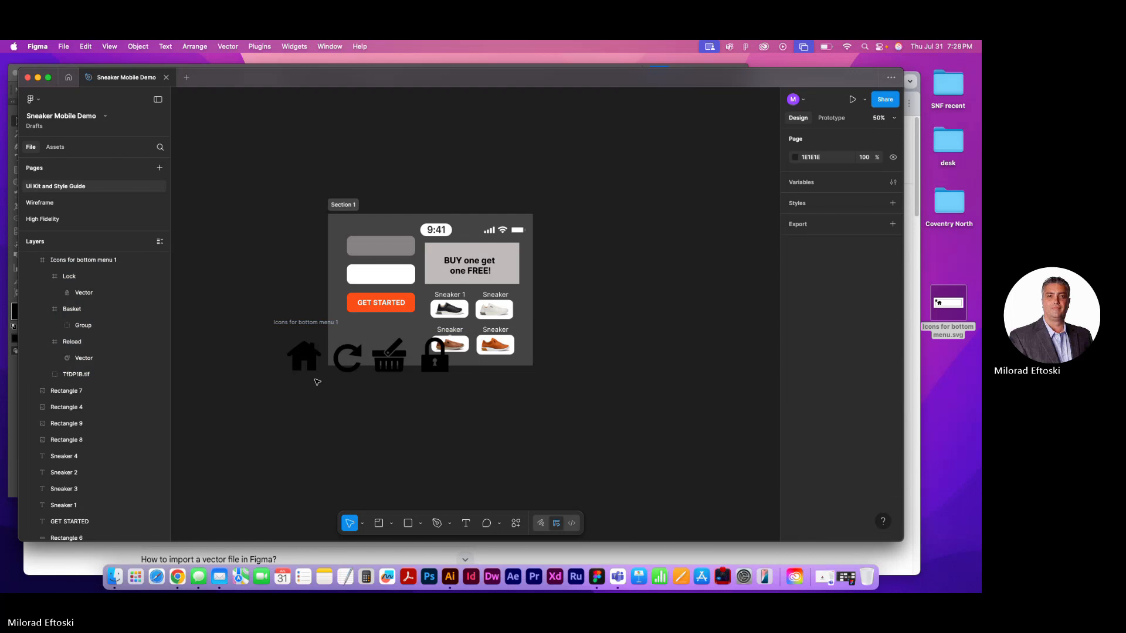
pyautogui.moveTo(289, 326); pyautogui.dragTo(350, 347)
pyautogui.click(281, 399)
pyautogui.click(346, 415)
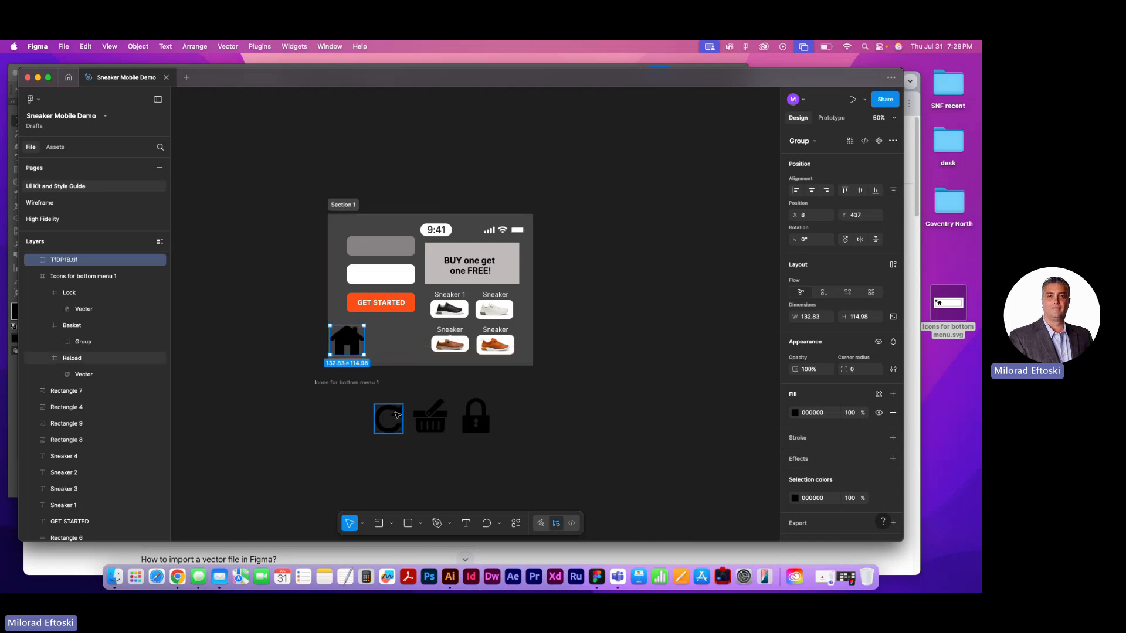
# Move the reload, basket and lock icons into Section 1 beside the house and delete the emptied Icons for bottom menu frame
pyautogui.moveTo(388, 418); pyautogui.dragTo(395, 338)
pyautogui.moveTo(430, 417); pyautogui.dragTo(411, 339)
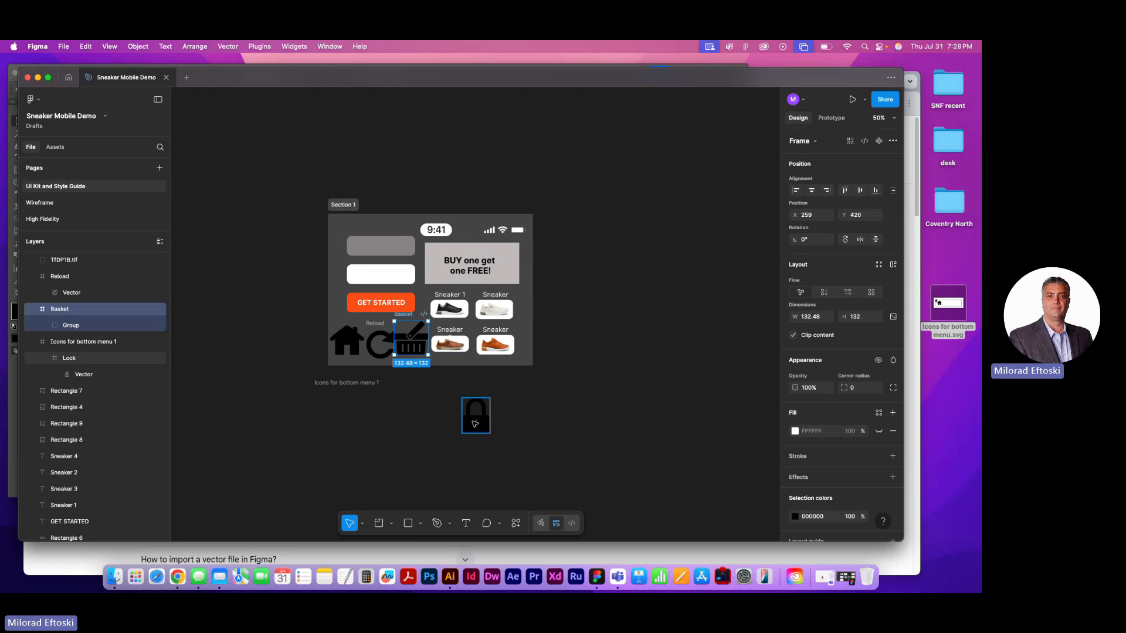
pyautogui.moveTo(475, 416); pyautogui.dragTo(437, 349)
pyautogui.click(455, 395)
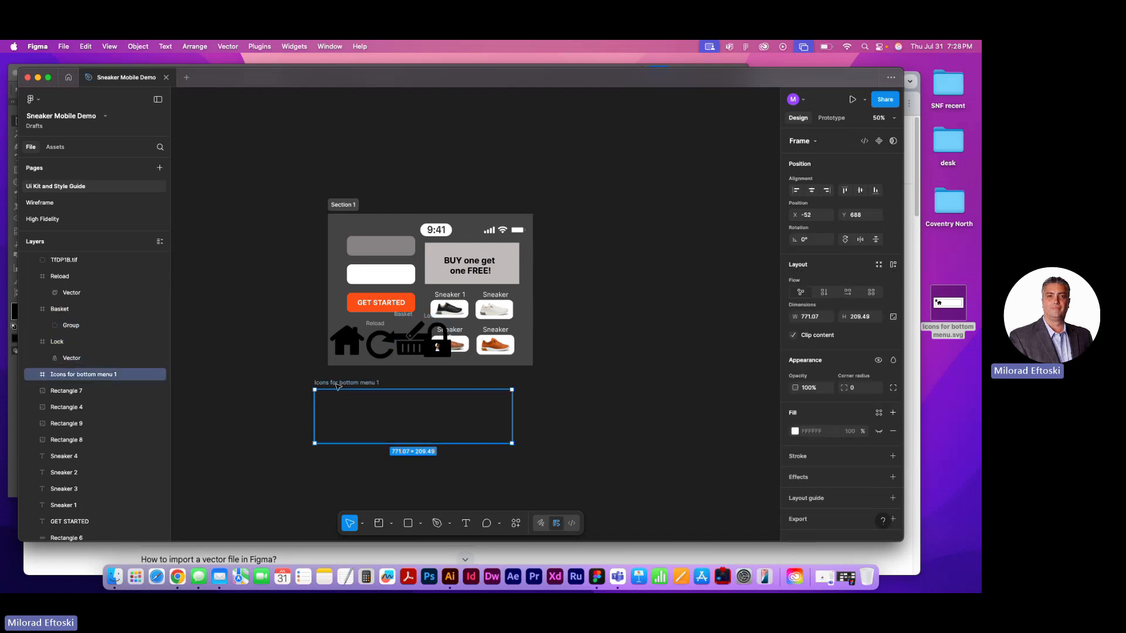
pyautogui.press('Delete')
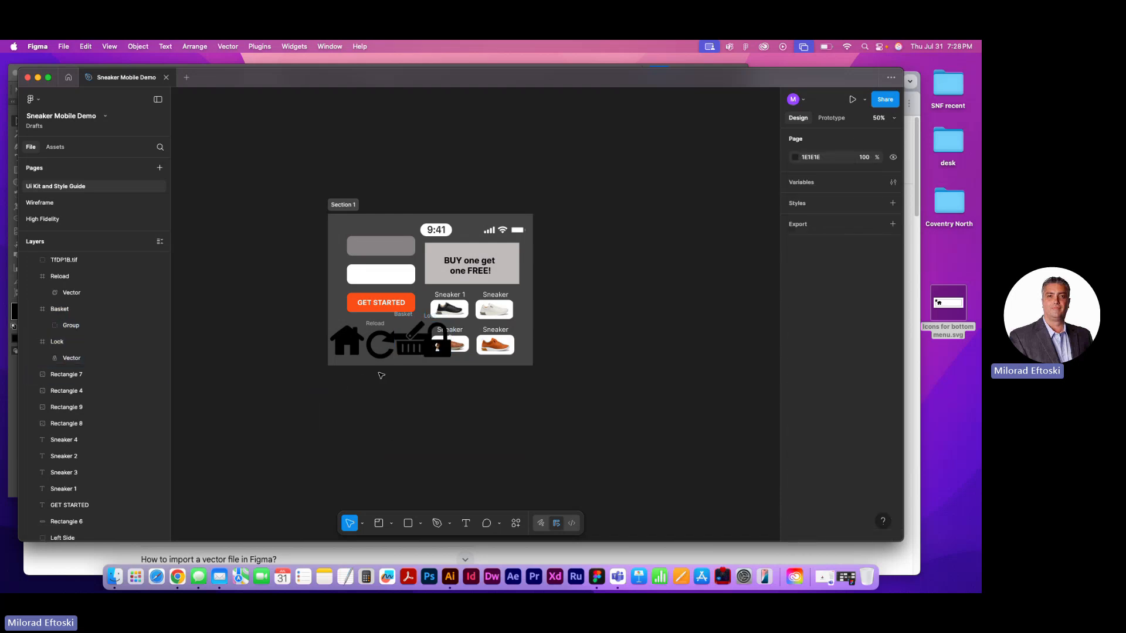
pyautogui.scroll(5, 381, 375)
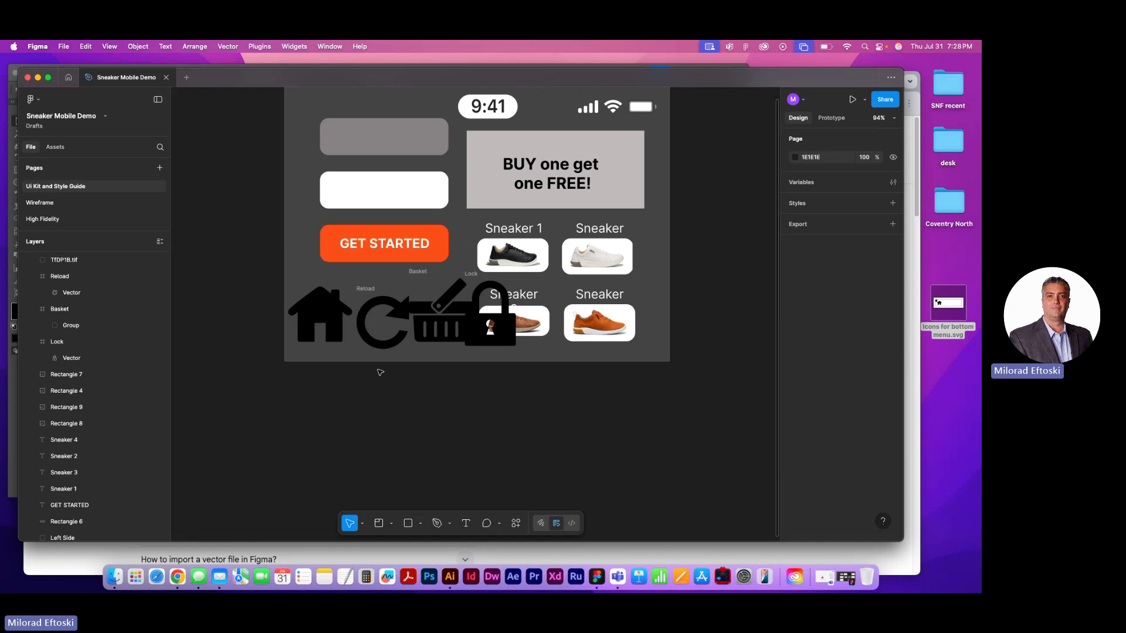
# Shrink the house icon to about 75 × 65 and the reload icon to about 60 × 61
pyautogui.click(326, 314)
pyautogui.moveTo(350, 286); pyautogui.dragTo(313, 341)
pyautogui.click(372, 345)
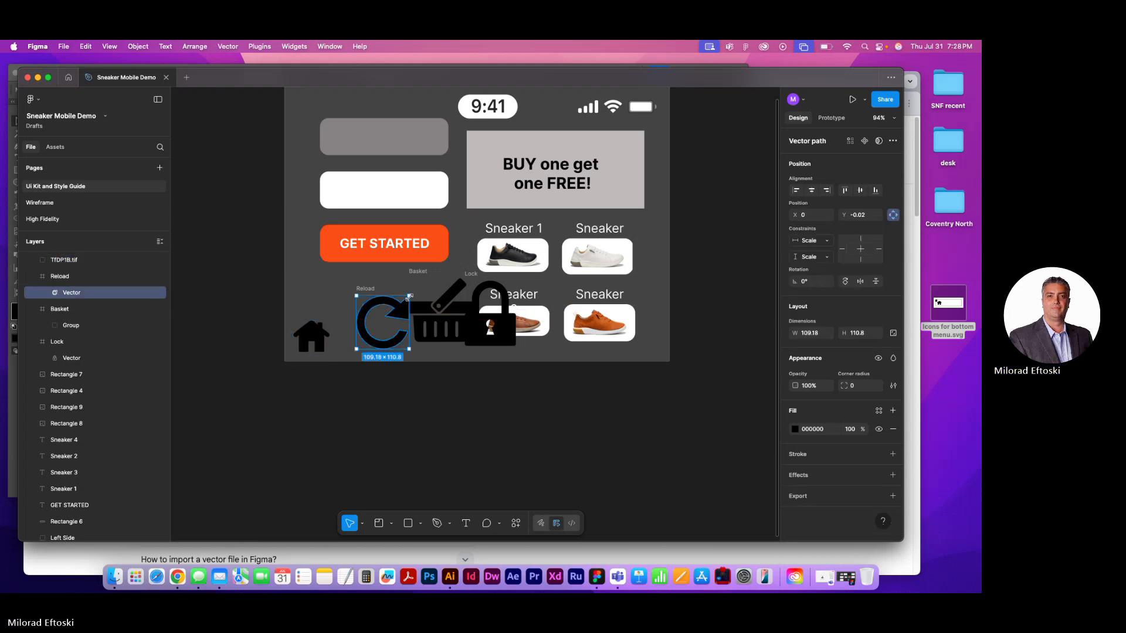
pyautogui.moveTo(410, 296); pyautogui.dragTo(359, 332)
pyautogui.press('super+z')
pyautogui.click(407, 381)
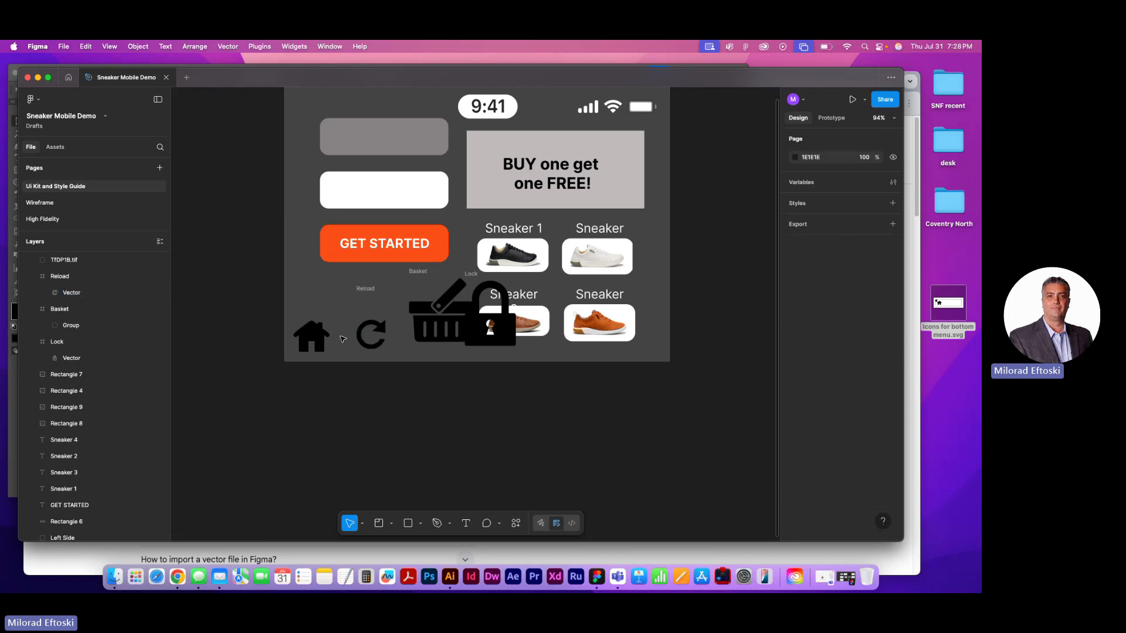
pyautogui.click(368, 326)
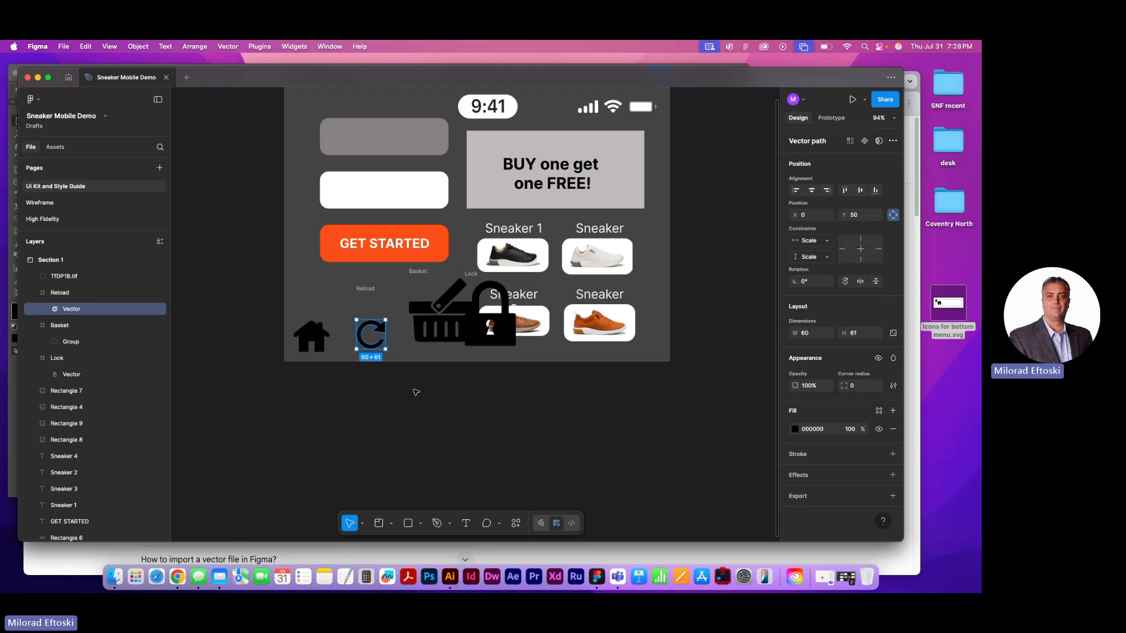
pyautogui.click(421, 403)
# Try filling the house icon with red B91717 and undo the colour change
pyautogui.click(315, 333)
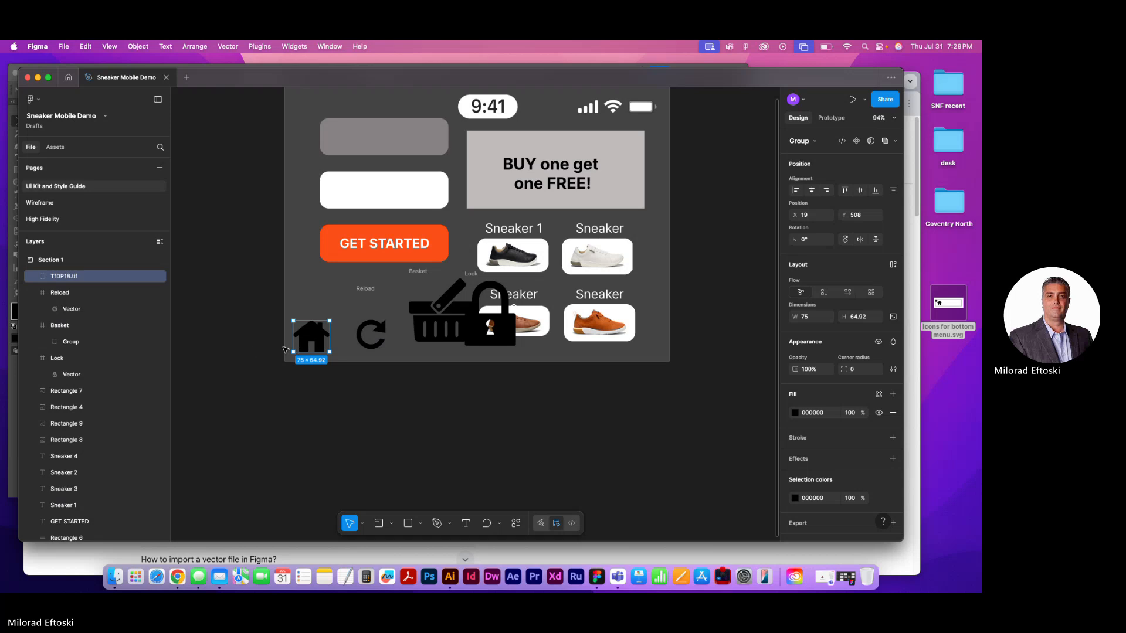
pyautogui.click(795, 412)
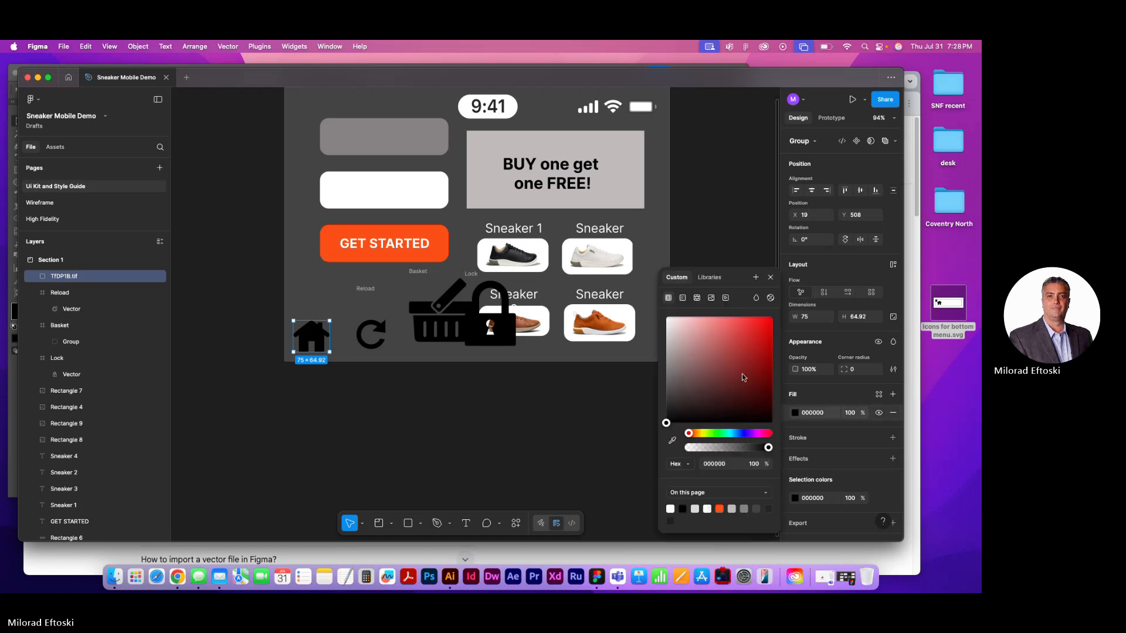
pyautogui.moveTo(744, 378); pyautogui.dragTo(760, 353)
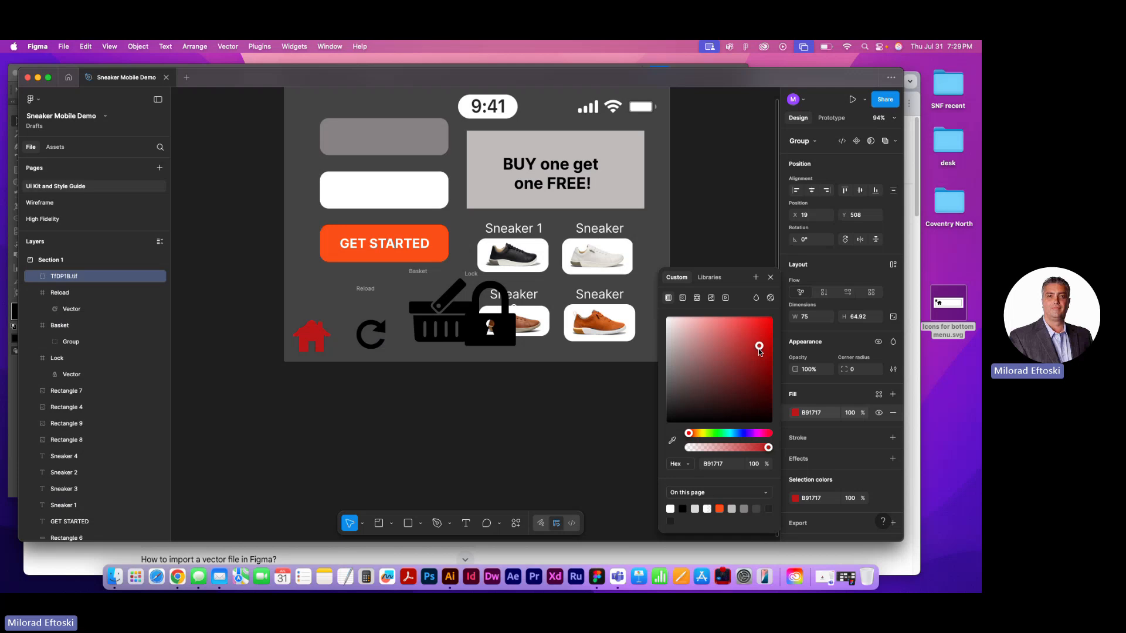
pyautogui.press('super+z')
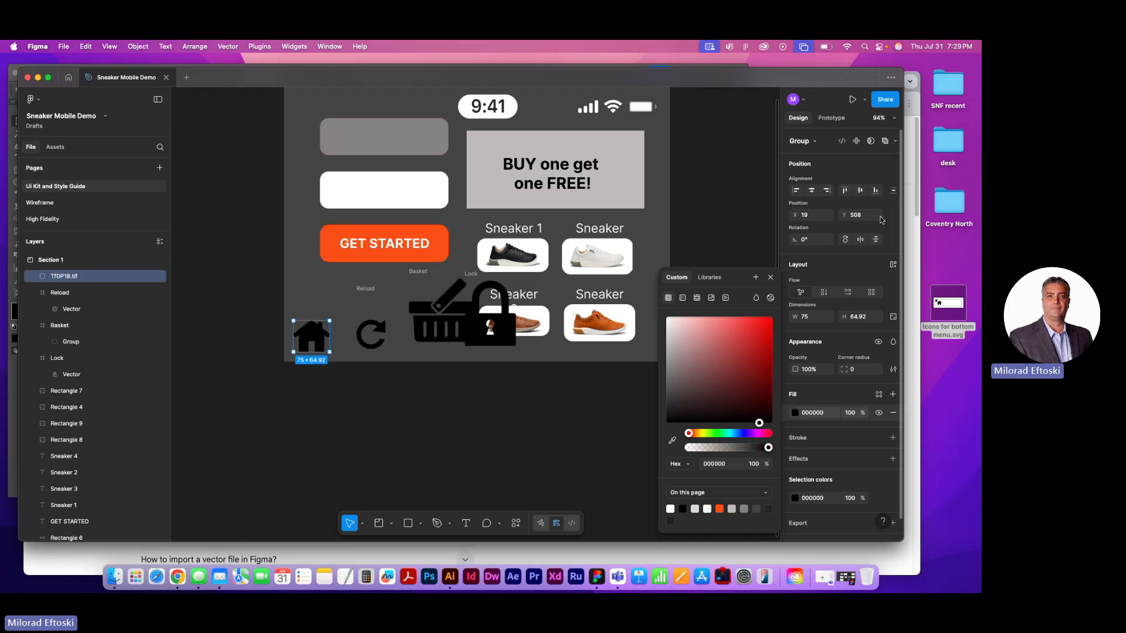
pyautogui.click(503, 467)
# Try moving the basket icon beside the reload icon and shrinking it to 55 × 55, and undo it
pyautogui.click(461, 311)
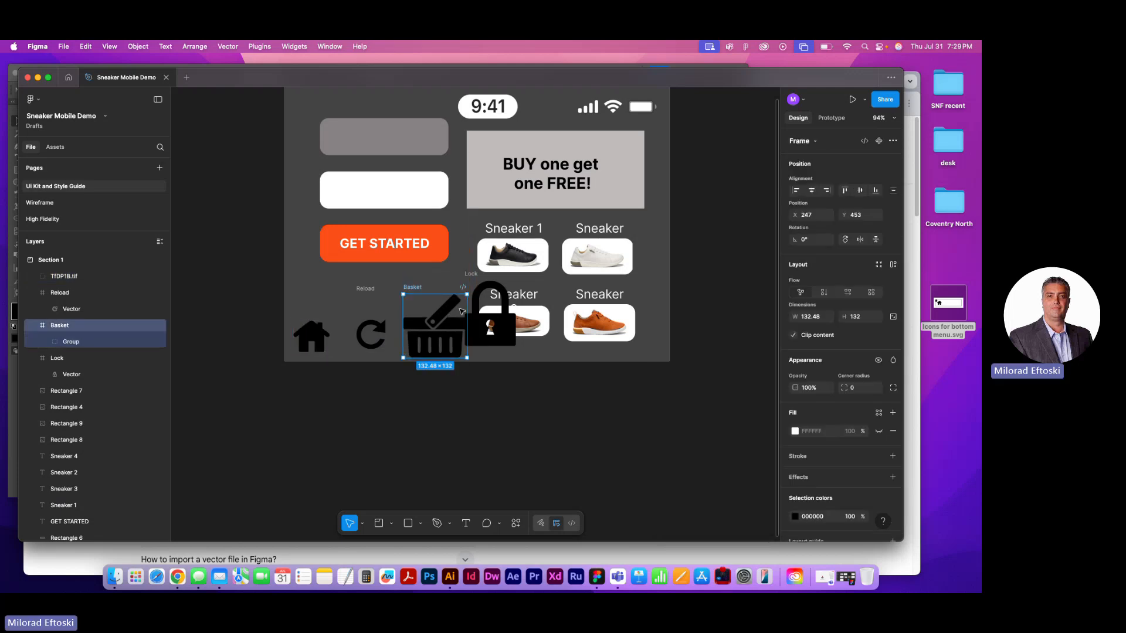
pyautogui.moveTo(467, 296); pyautogui.dragTo(428, 331)
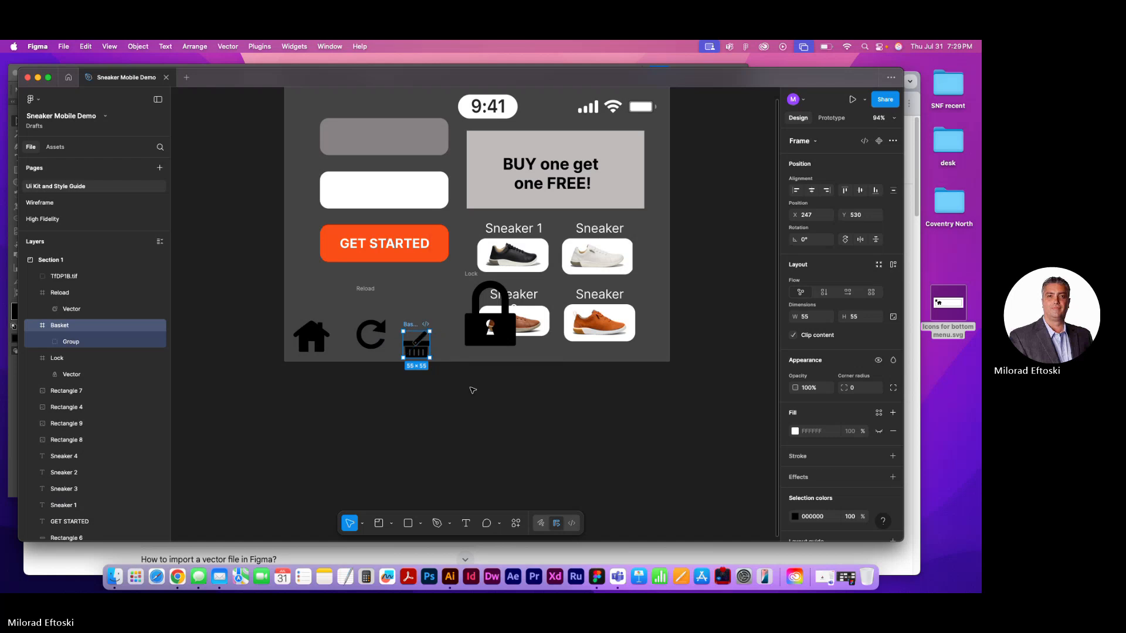
pyautogui.hotkey('ctrl', 'z')
pyautogui.hotkey('ctrl', 'z')
pyautogui.hotkey('ctrl', 'z')
pyautogui.hotkey('ctrl', 'z')
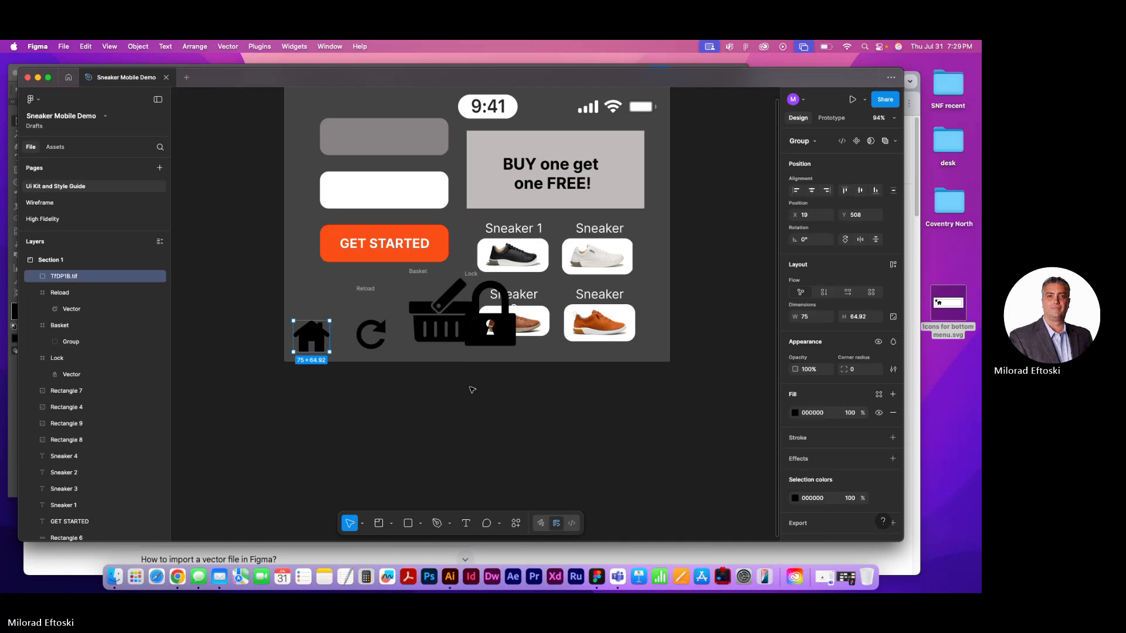
# Undo the icon resizing, the frame deletion and the icon moves until all four icons are back in the Icons for bottom menu frame
pyautogui.press('super+z')
pyautogui.press('super+z')
pyautogui.press('super+z')
pyautogui.press('super+z')
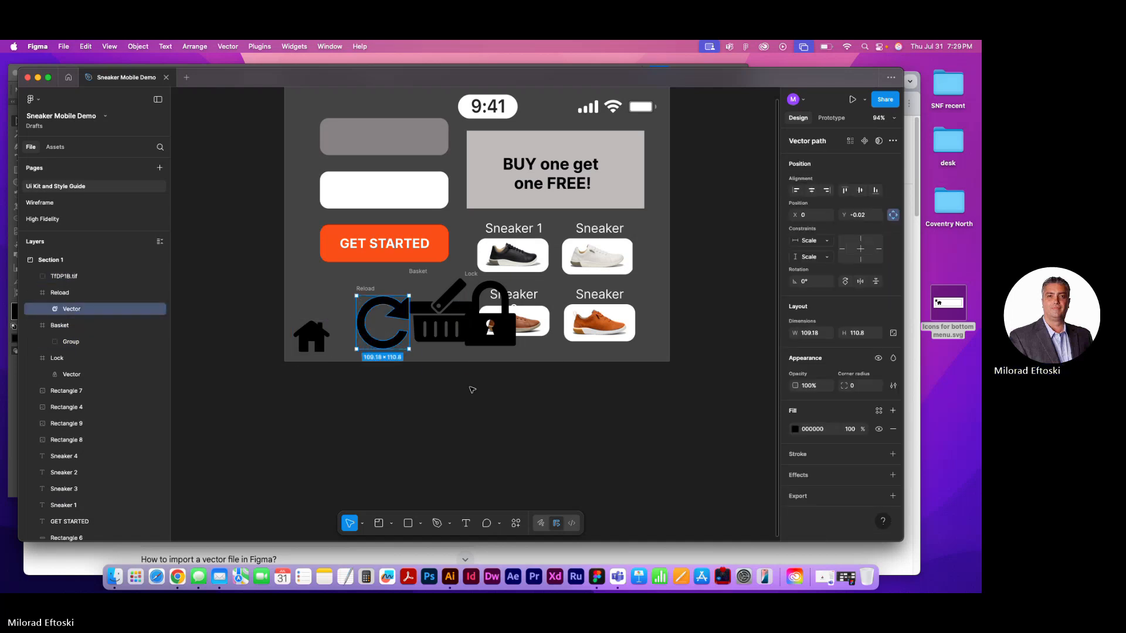
pyautogui.press('super+z')
pyautogui.press('super+z')
pyautogui.press('super+z')
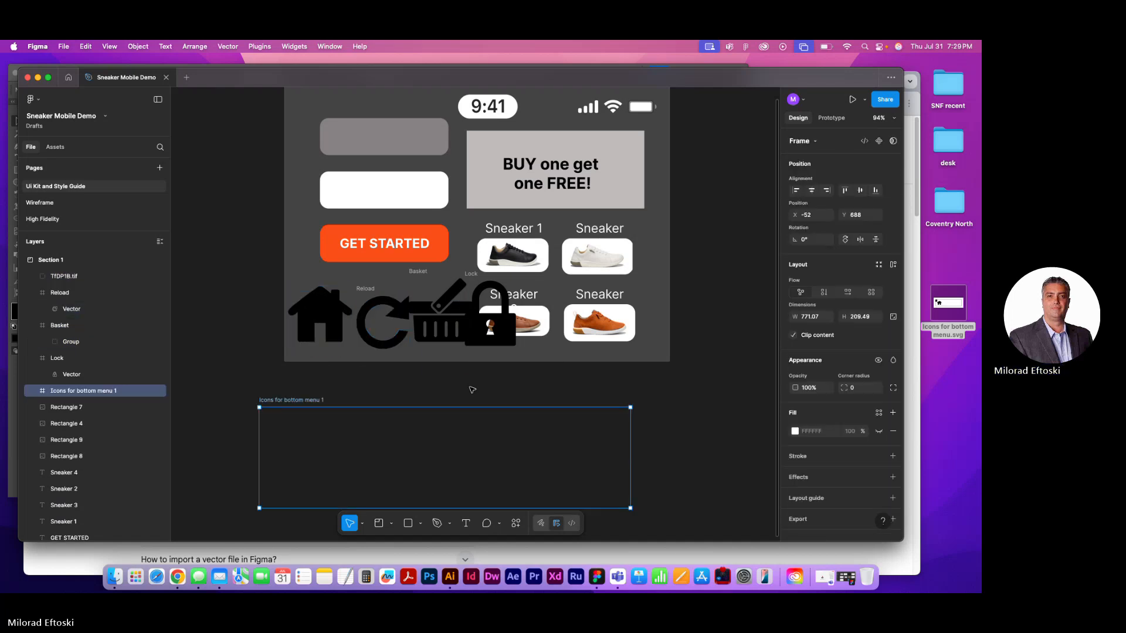
pyautogui.press('super+z')
pyautogui.press('super+z')
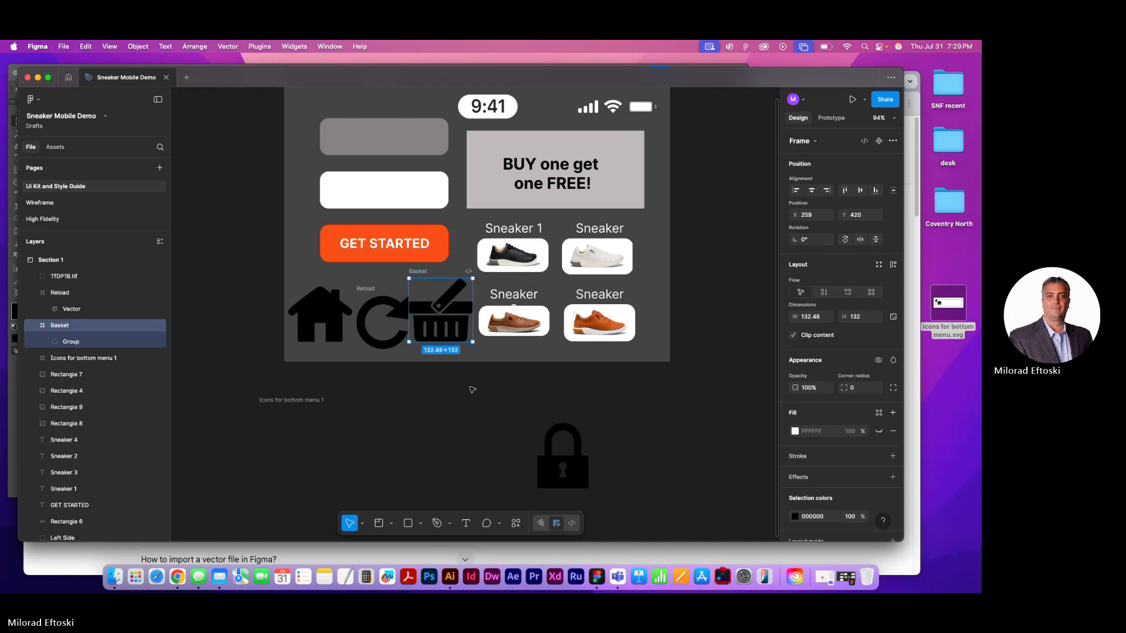
pyautogui.press('super+z')
pyautogui.press('super+z')
pyautogui.press('super+z')
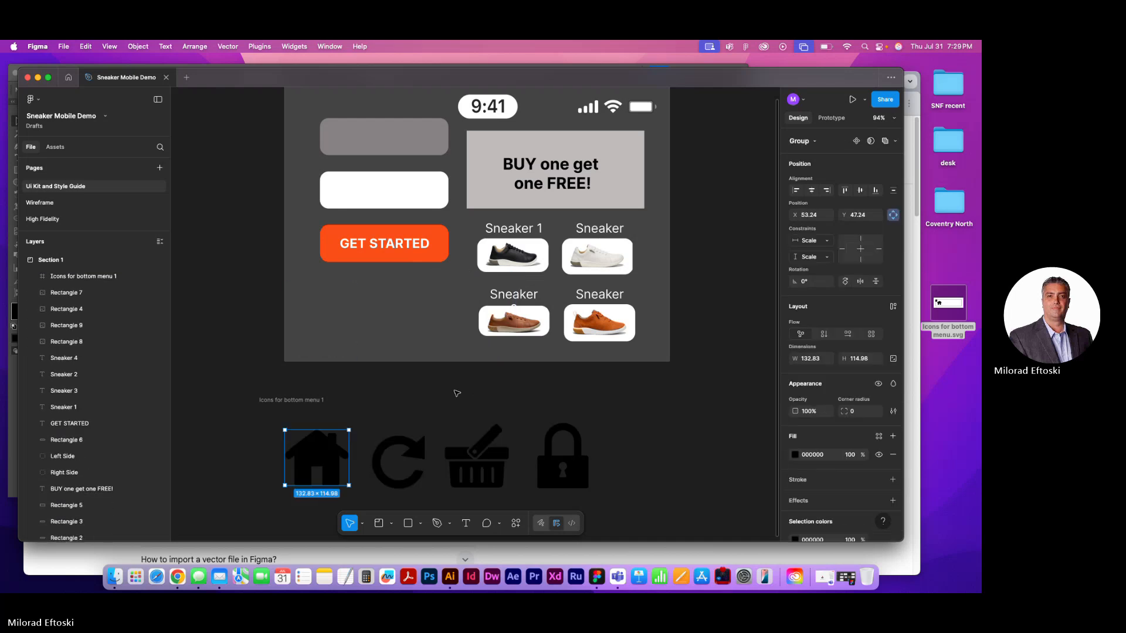
# Move the house icon out of its imported frame into Section 1, below the GET STARTED button
pyautogui.click(311, 453)
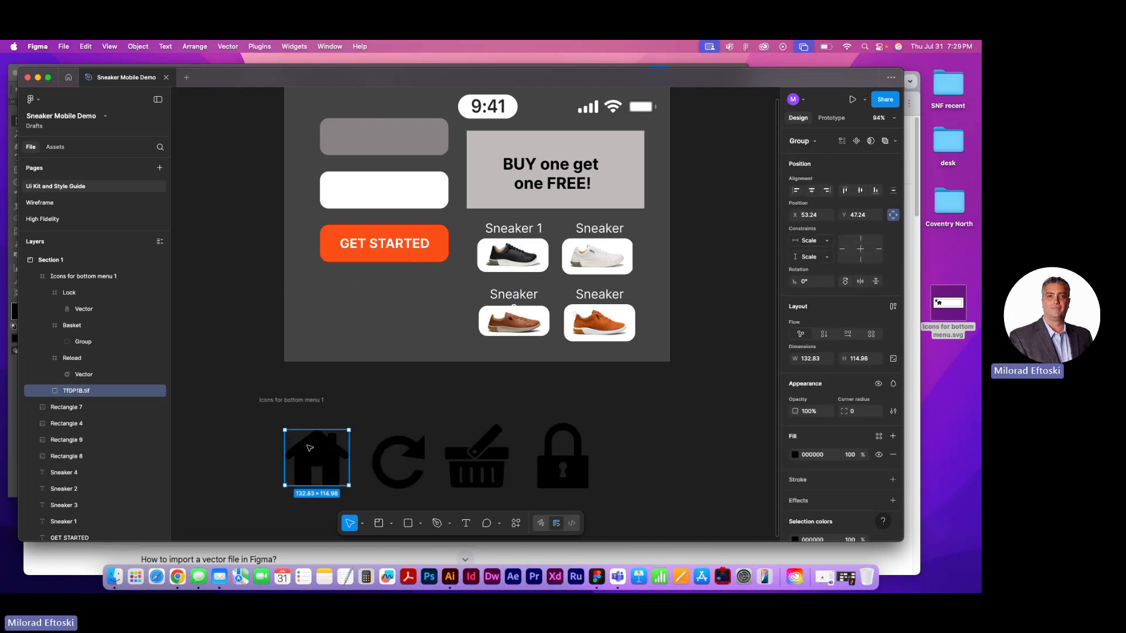
pyautogui.click(396, 456)
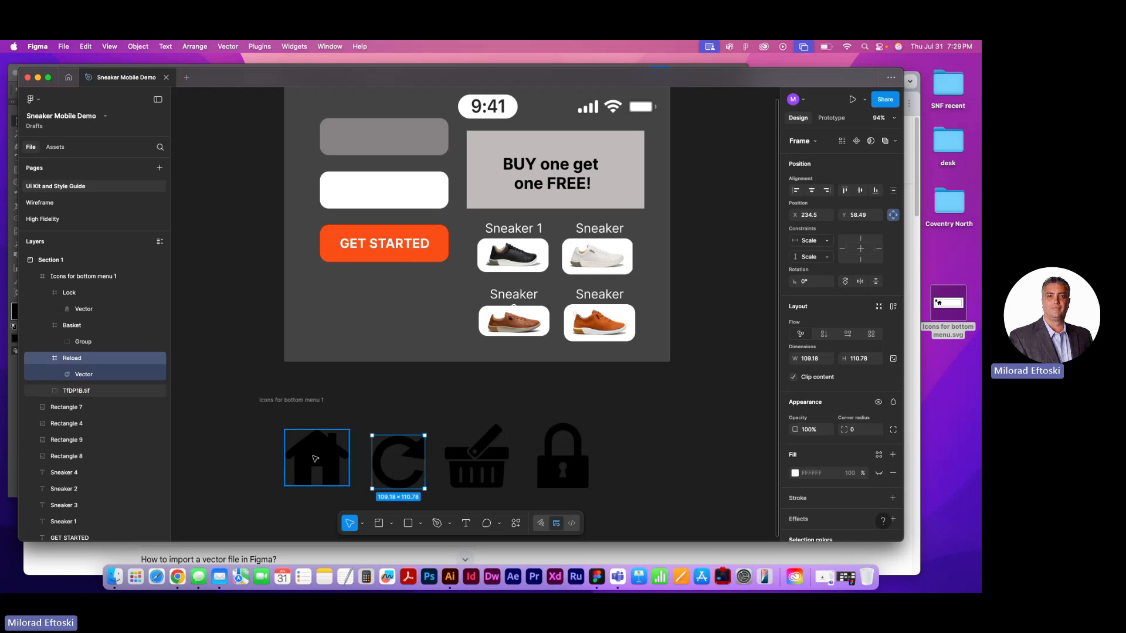
pyautogui.moveTo(315, 459); pyautogui.dragTo(339, 325)
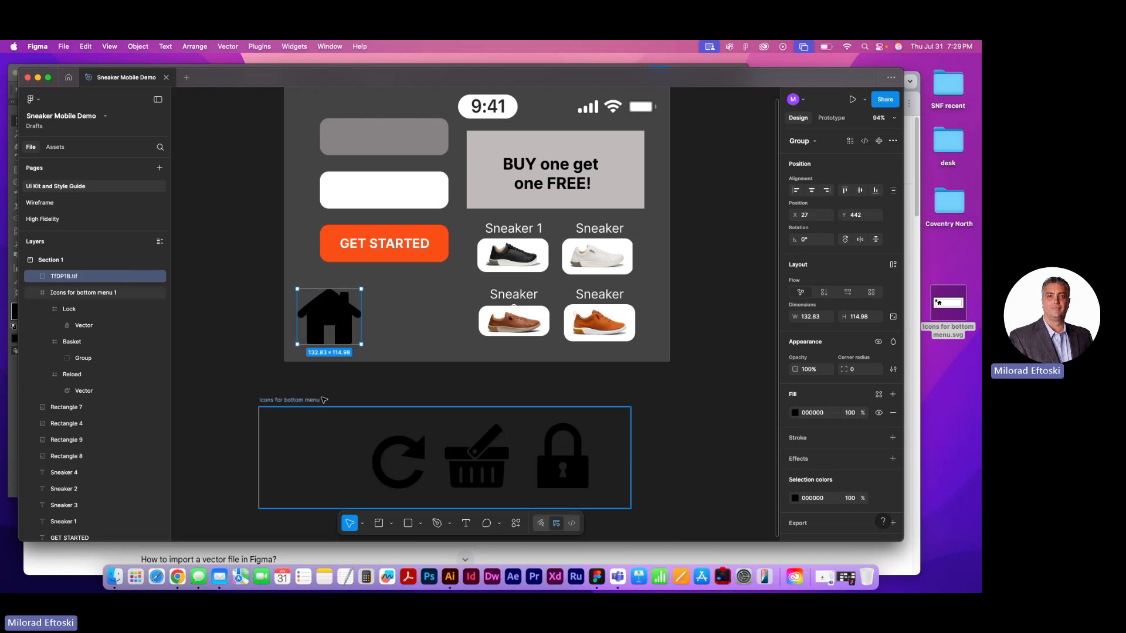
# Try deleting the Icons for bottom menu frame while it still holds icons, and undo the deletion
pyautogui.click(312, 402)
pyautogui.press('Delete')
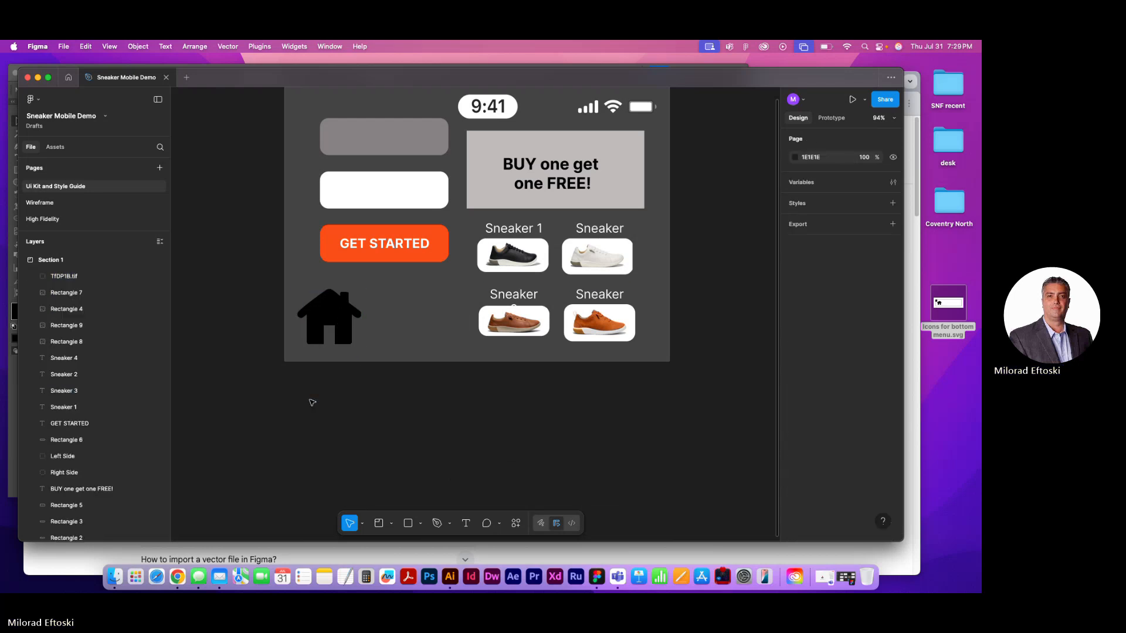
pyautogui.press('super+z')
# Move the reload icon into Section 1 beside the house and shift its vector out of the Reload frame
pyautogui.click(390, 448)
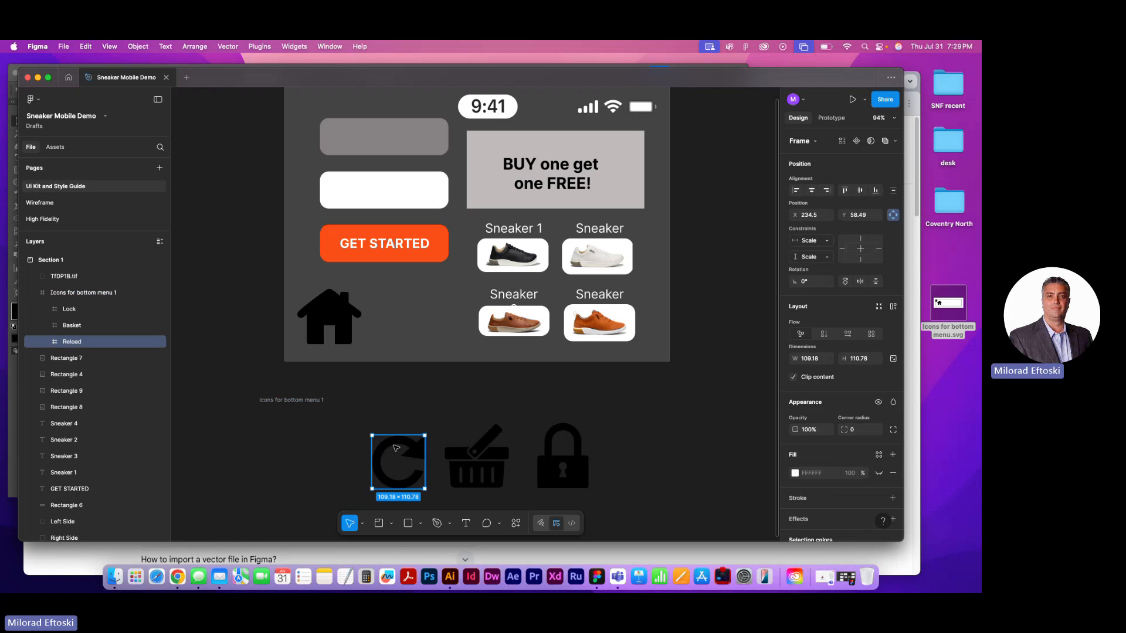
pyautogui.moveTo(394, 445); pyautogui.dragTo(422, 310)
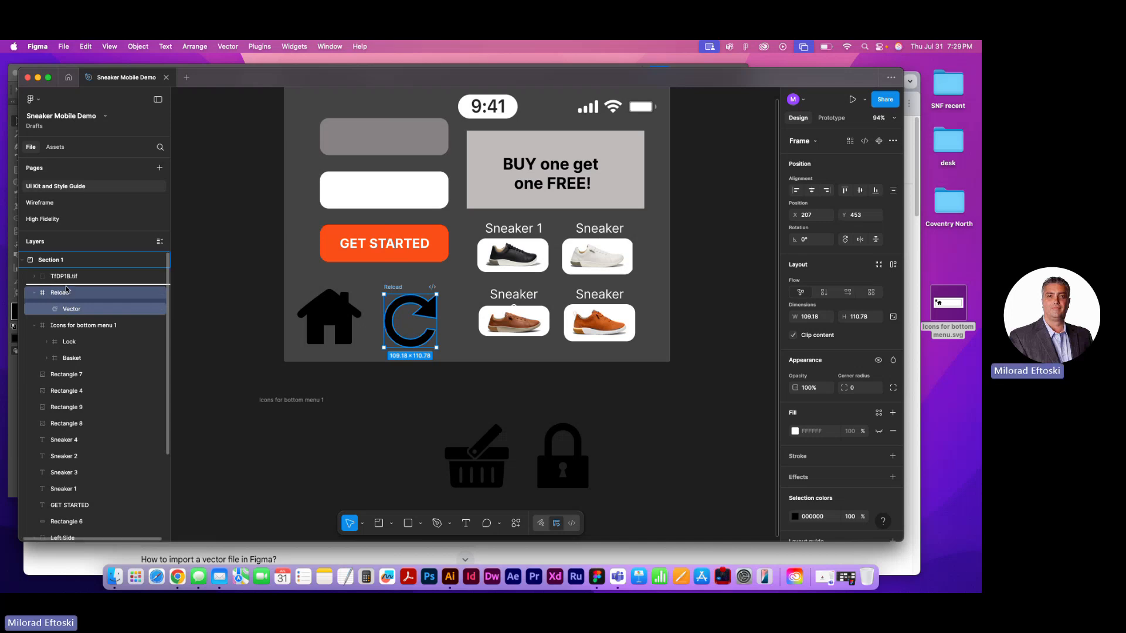
pyautogui.click(346, 387)
pyautogui.click(403, 342)
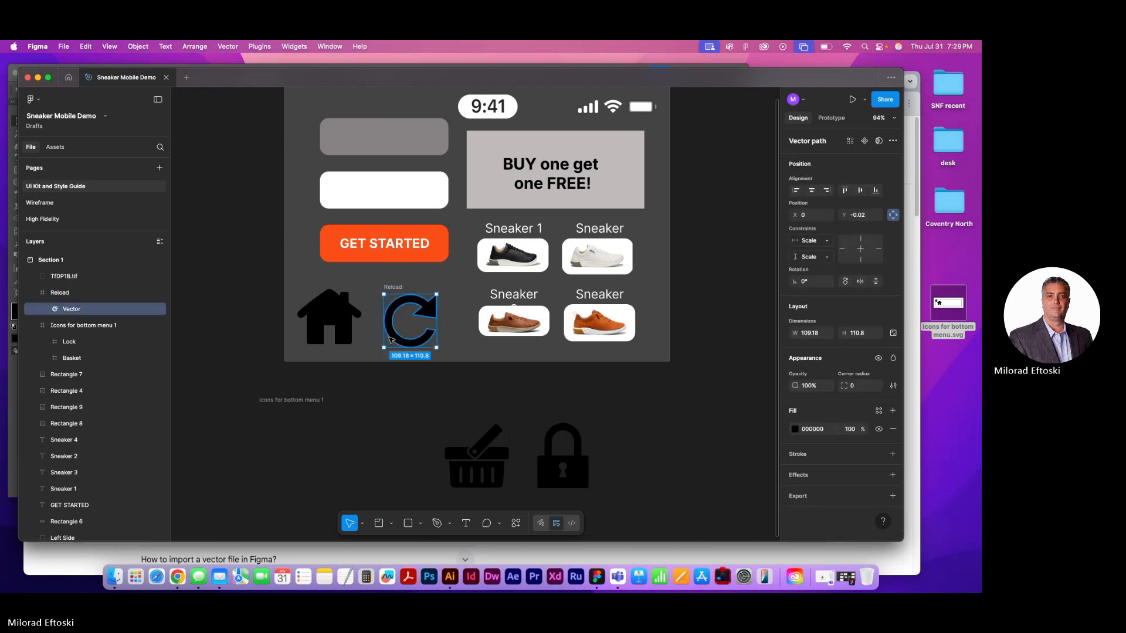
pyautogui.moveTo(394, 339); pyautogui.dragTo(386, 339)
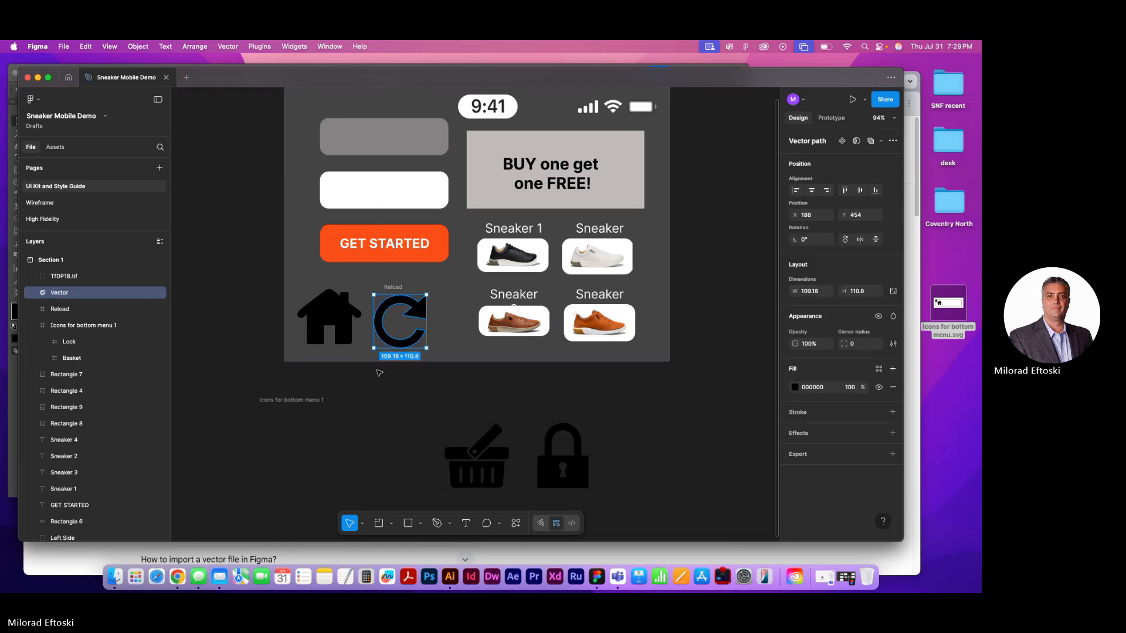
# Use the Scale tool to shrink the house to about 74 × 64 and the reload icon to about 57 × 58
pyautogui.click(343, 328)
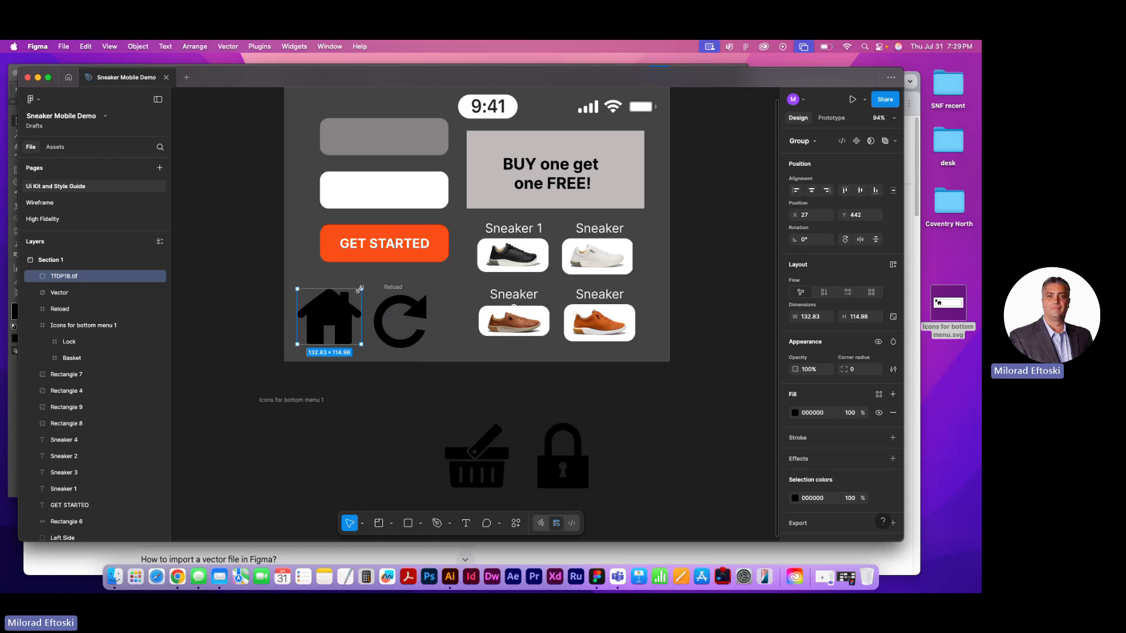
pyautogui.click(363, 523)
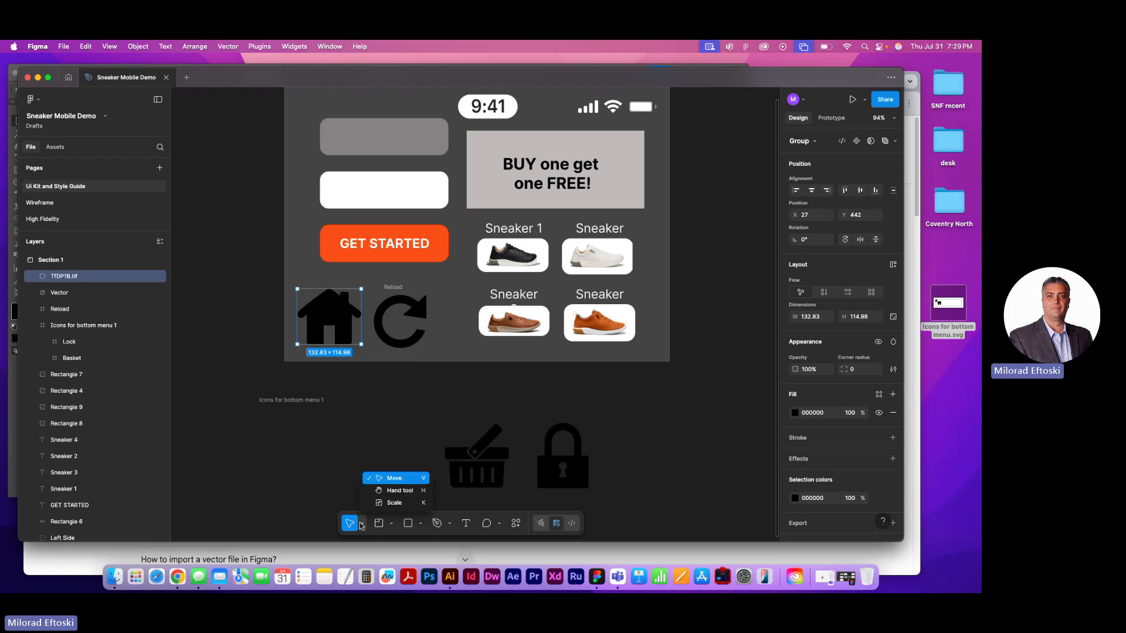
pyautogui.click(393, 503)
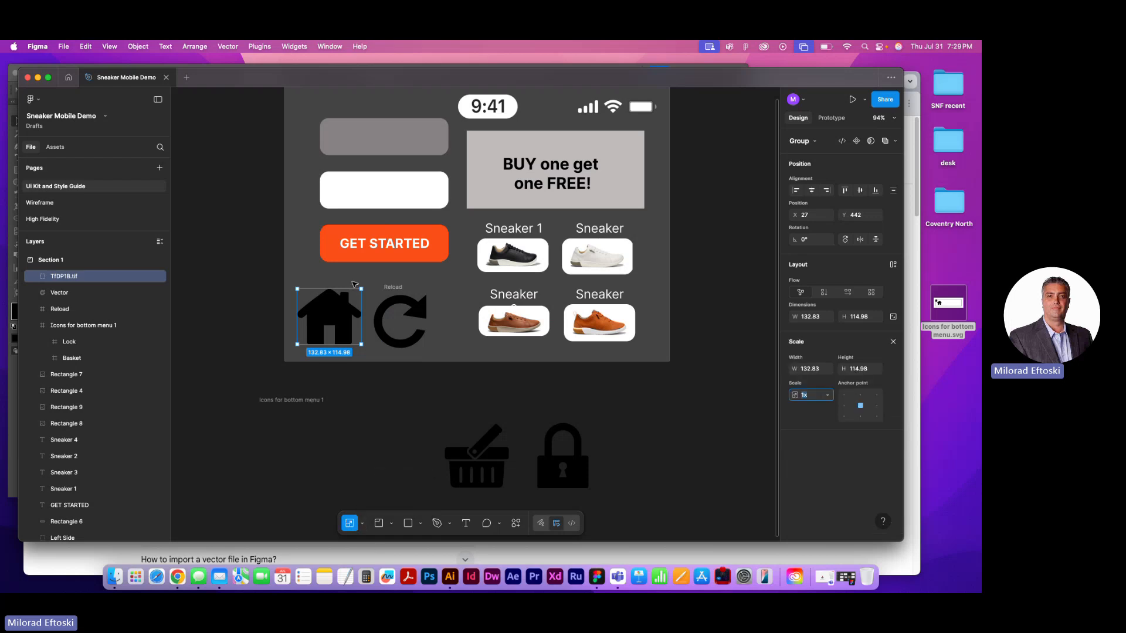
pyautogui.moveTo(361, 289); pyautogui.dragTo(326, 316)
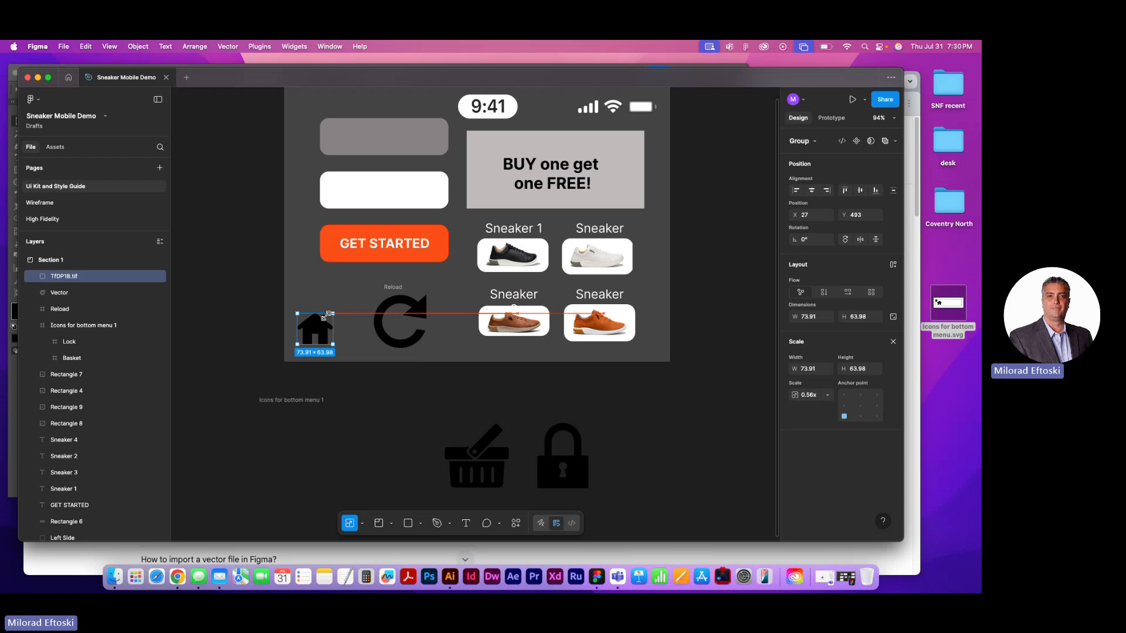
pyautogui.click(379, 331)
pyautogui.moveTo(425, 295); pyautogui.dragTo(369, 323)
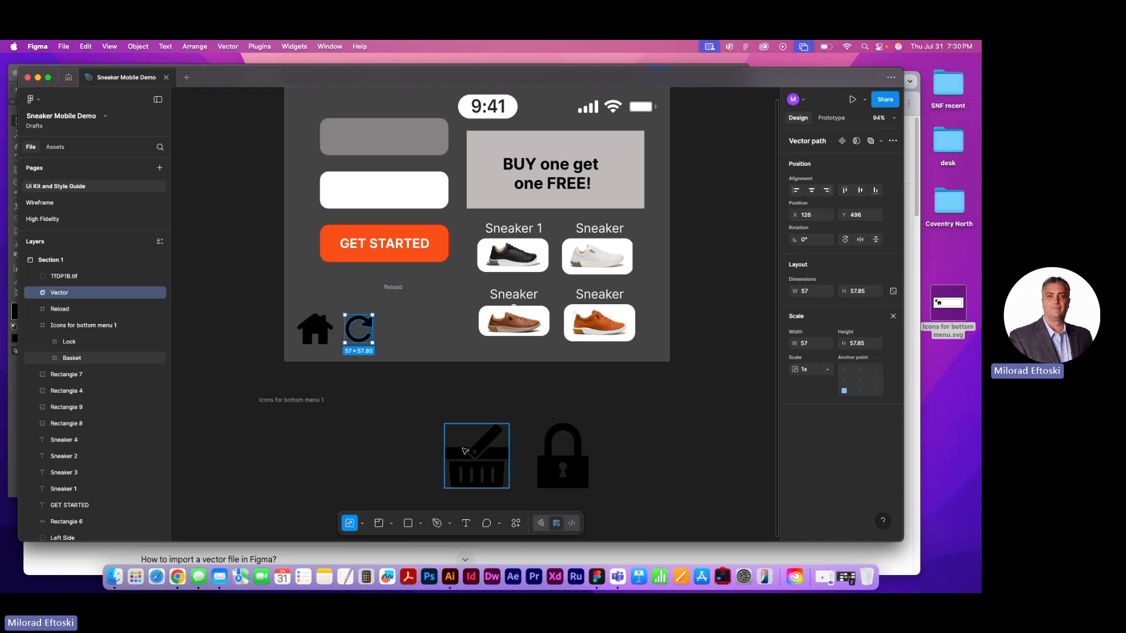
# Place the basket and lock icons beside the reload icon in Section 1, scaled to about 56 × 56 and 50 × 64
pyautogui.moveTo(466, 451); pyautogui.dragTo(419, 314)
pyautogui.moveTo(546, 460); pyautogui.dragTo(452, 329)
pyautogui.moveTo(493, 291); pyautogui.dragTo(444, 338)
pyautogui.click(406, 332)
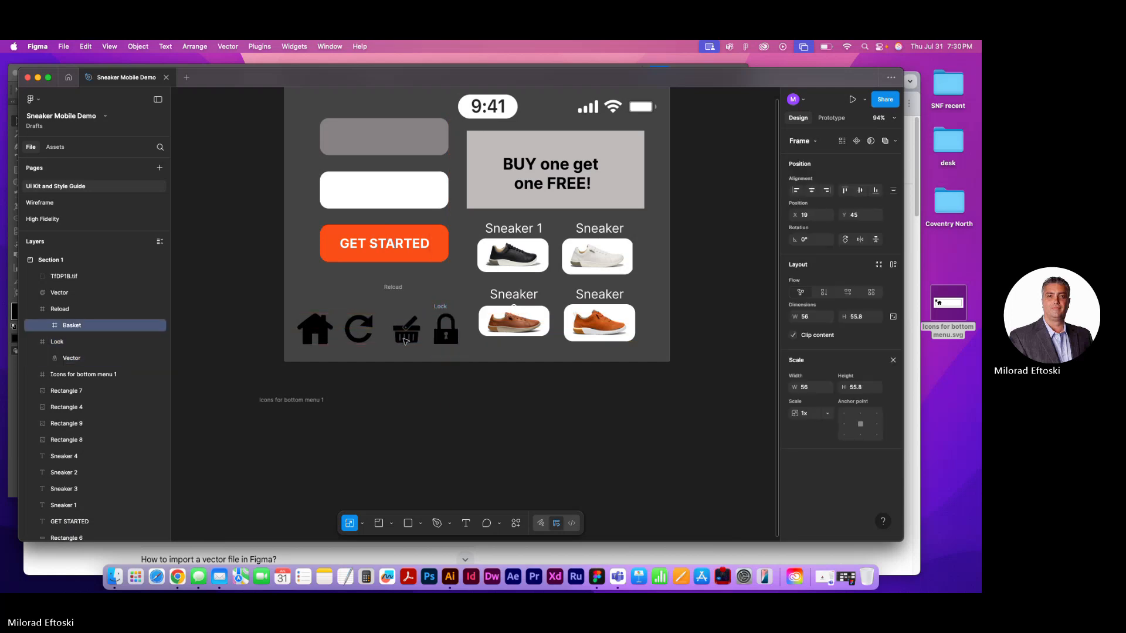
# Scale the house to about 59 × 51 and line up the house and reload icons with the basket and lock
pyautogui.moveTo(362, 341); pyautogui.dragTo(378, 320)
pyautogui.click(364, 332)
pyautogui.click(416, 379)
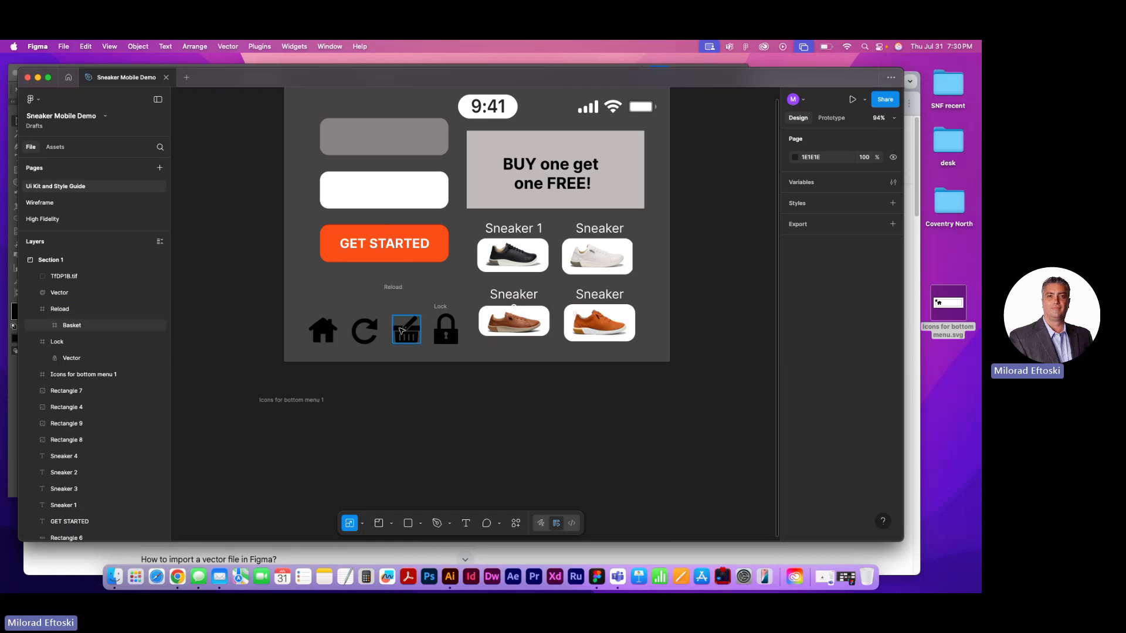
# Examine the house, reload, basket and lock icons one by one, including the house group's layer contents
pyautogui.click(405, 332)
pyautogui.click(364, 331)
pyautogui.click(326, 333)
pyautogui.click(433, 399)
pyautogui.hscroll(-2, 433, 398)
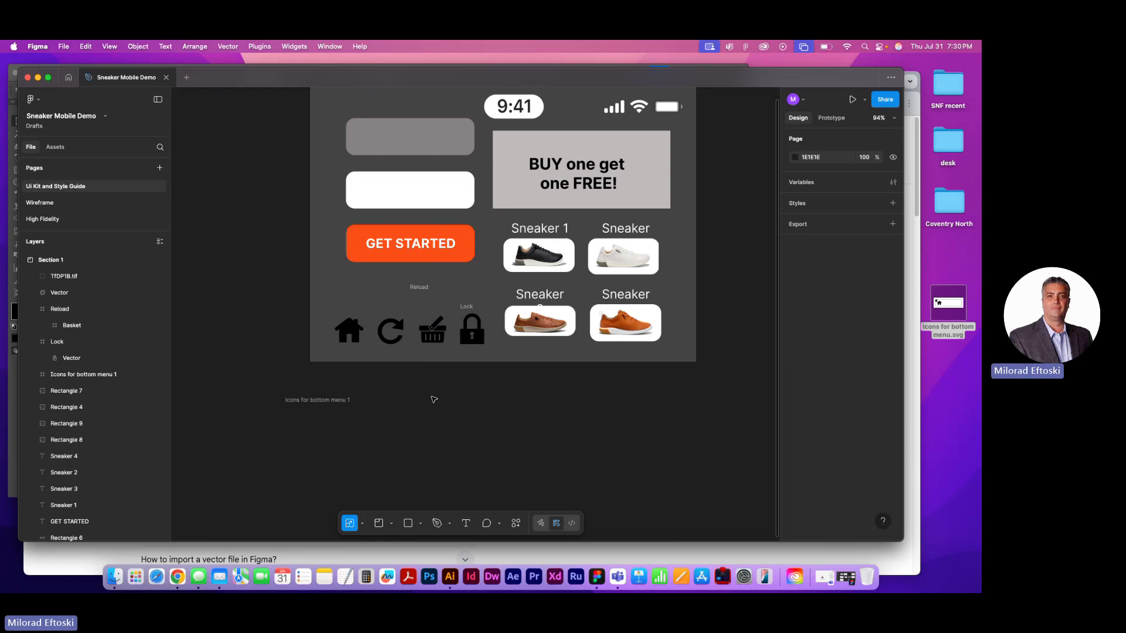
pyautogui.click(352, 333)
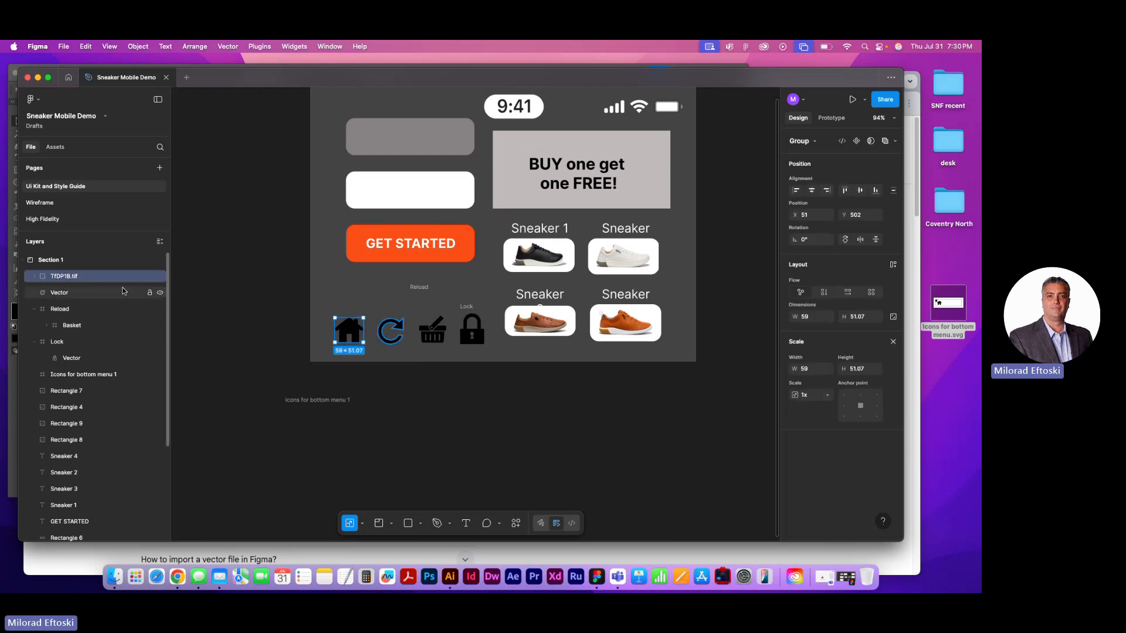
pyautogui.click(33, 277)
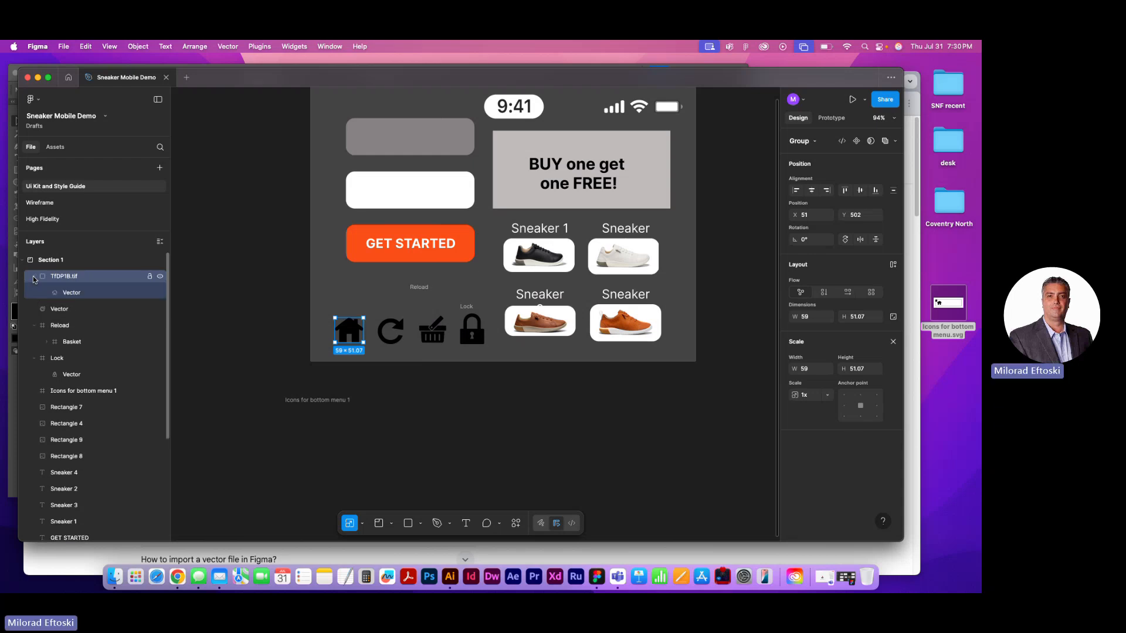
pyautogui.click(32, 277)
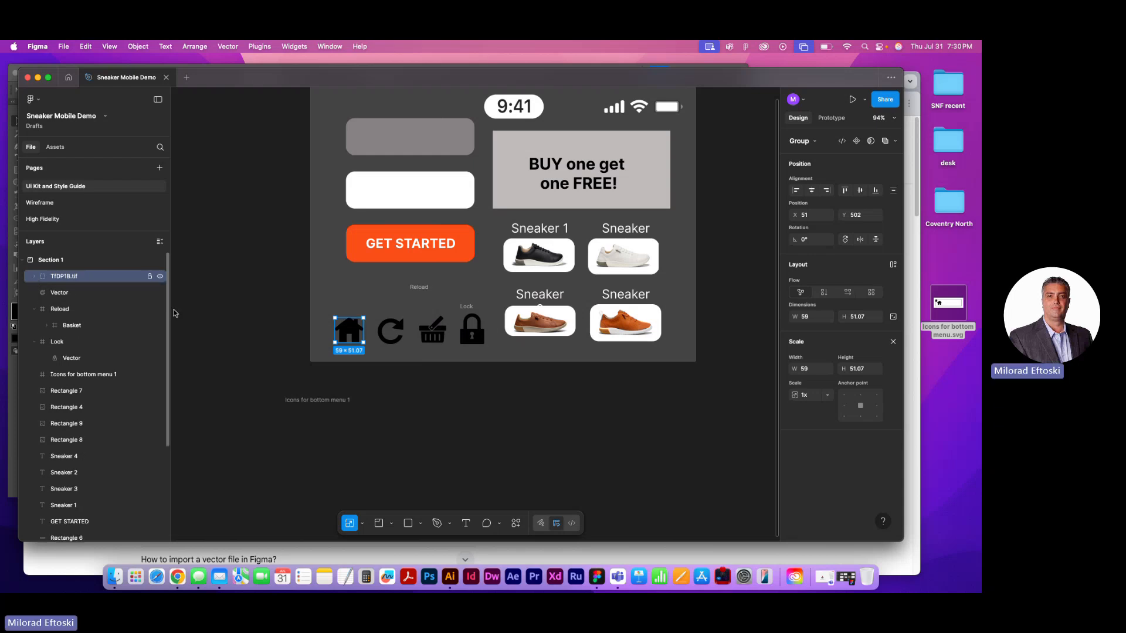
pyautogui.click(390, 330)
pyautogui.click(433, 330)
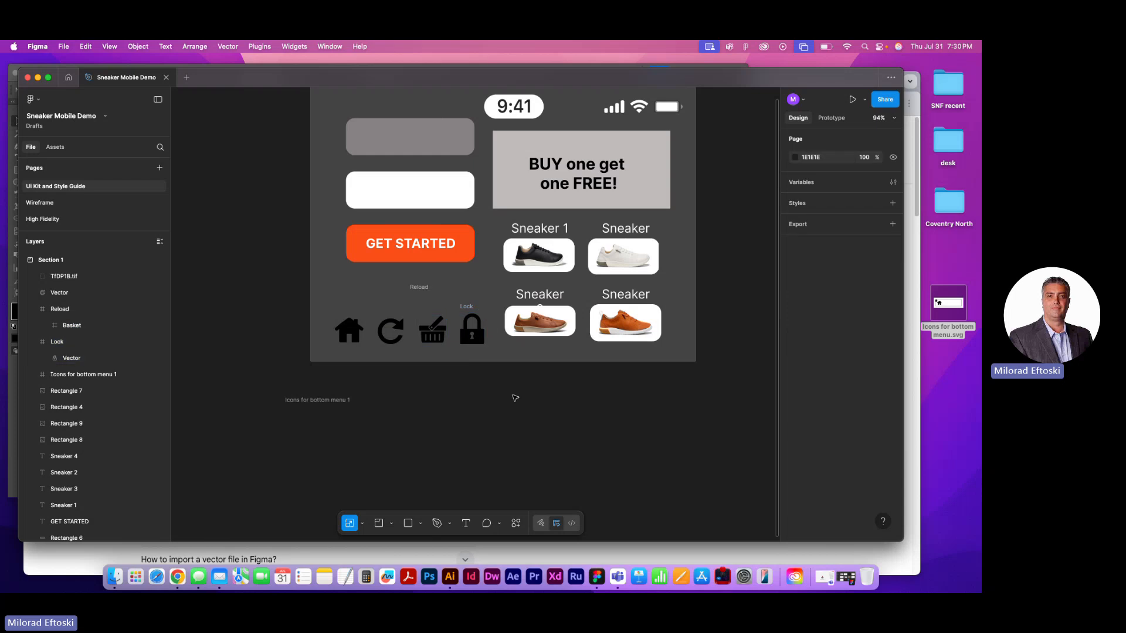
pyautogui.click(478, 338)
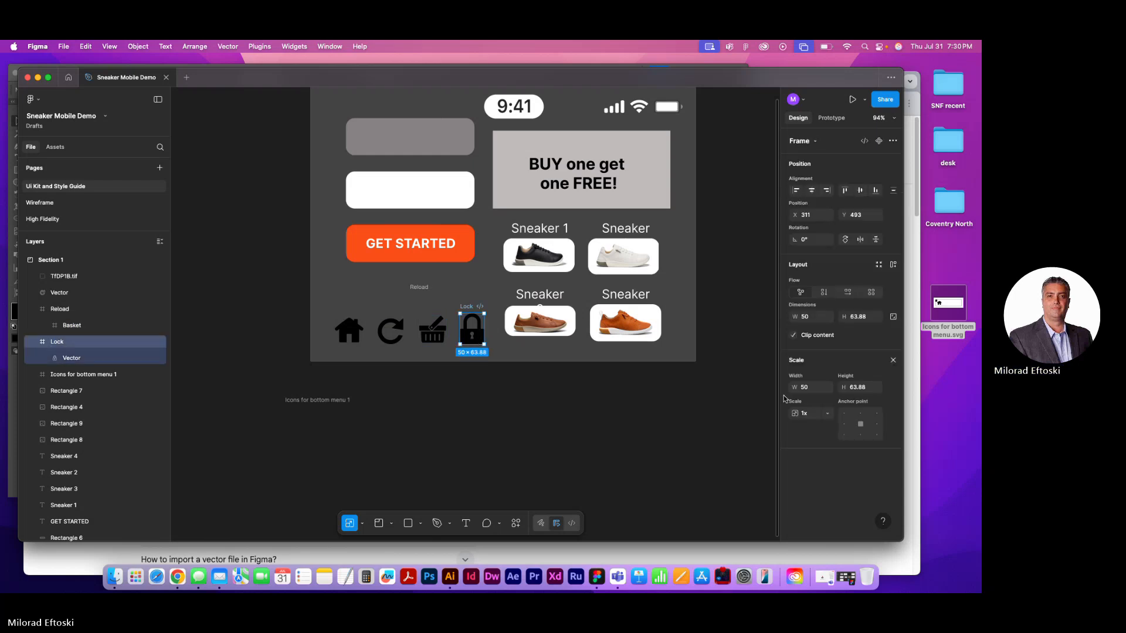
# Try a red E91010 fill on the lock icon's vector and undo the colour change
pyautogui.doubleClick(472, 333)
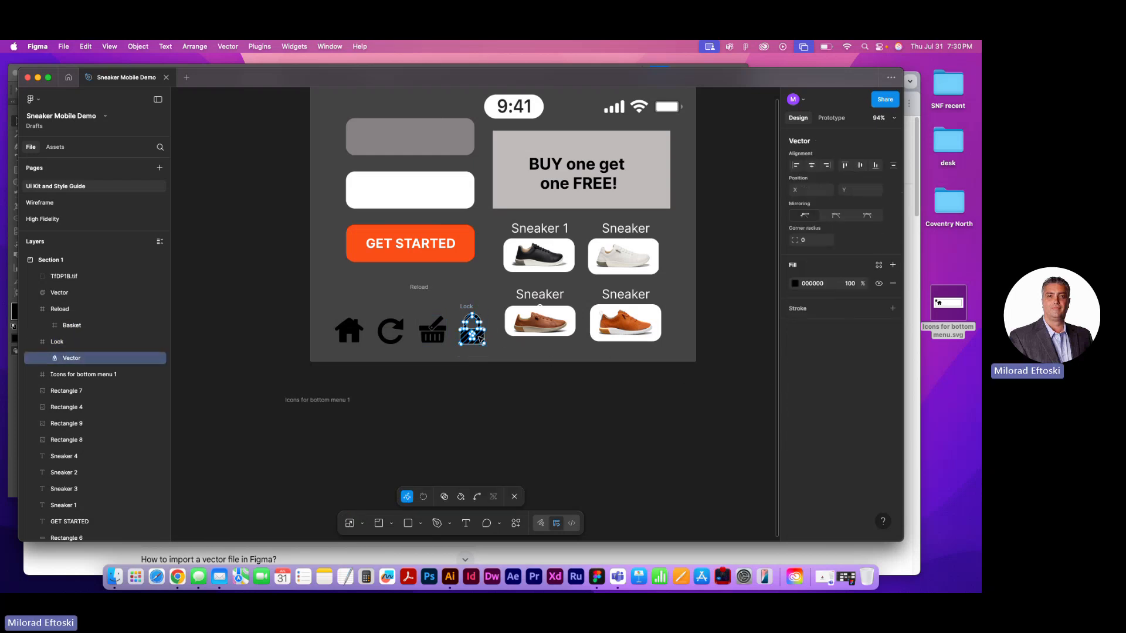
pyautogui.click(795, 284)
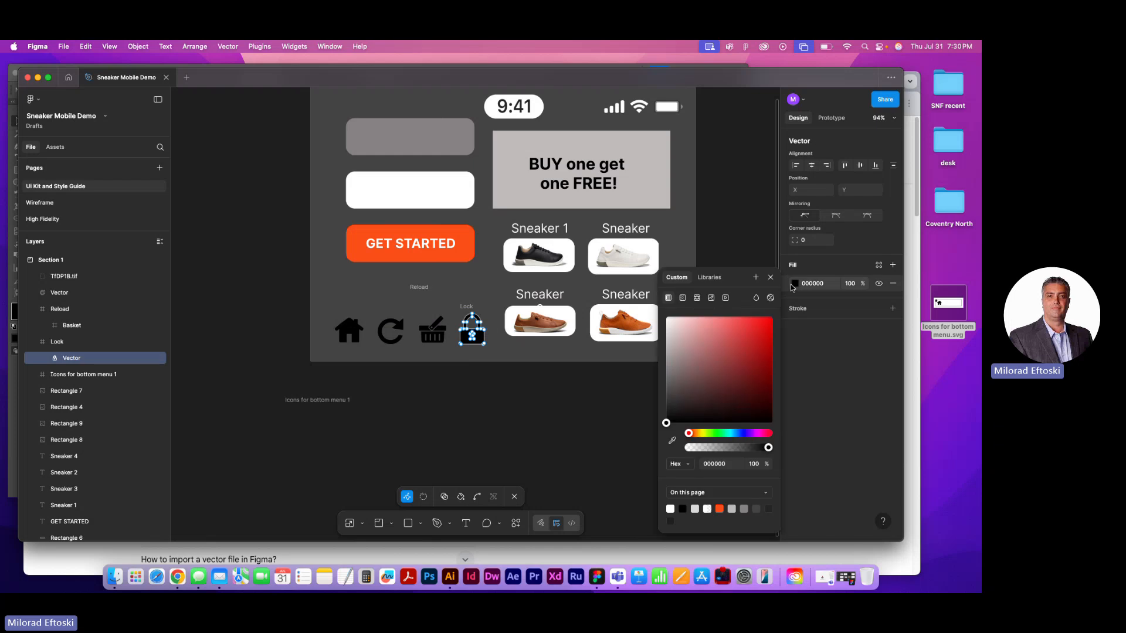
pyautogui.click(766, 326)
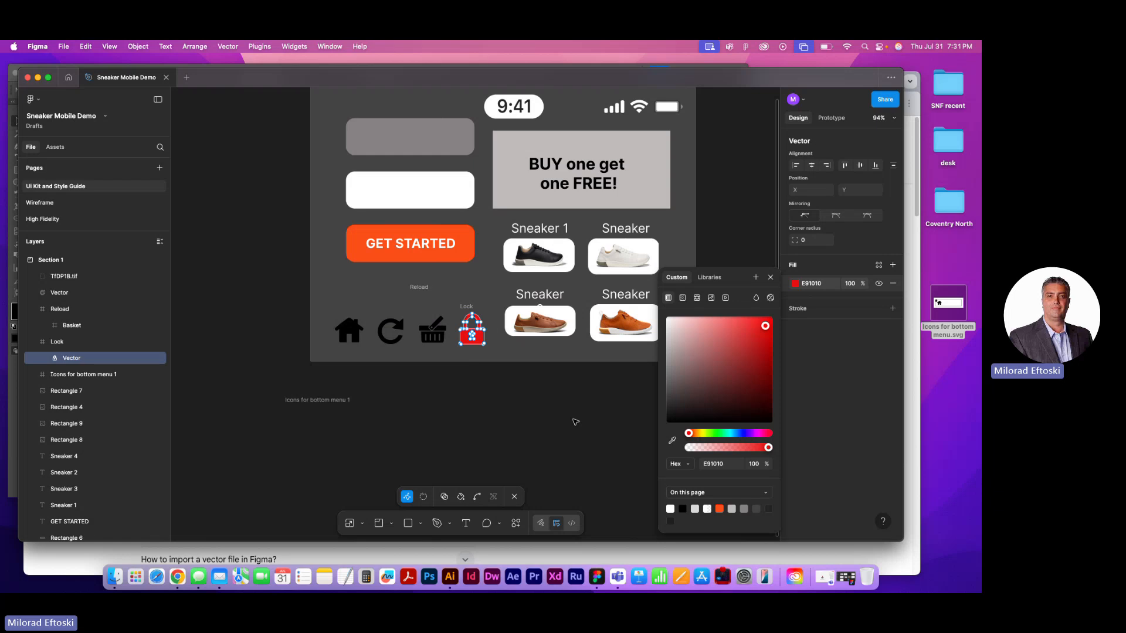
pyautogui.press('super+z')
pyautogui.press('Escape')
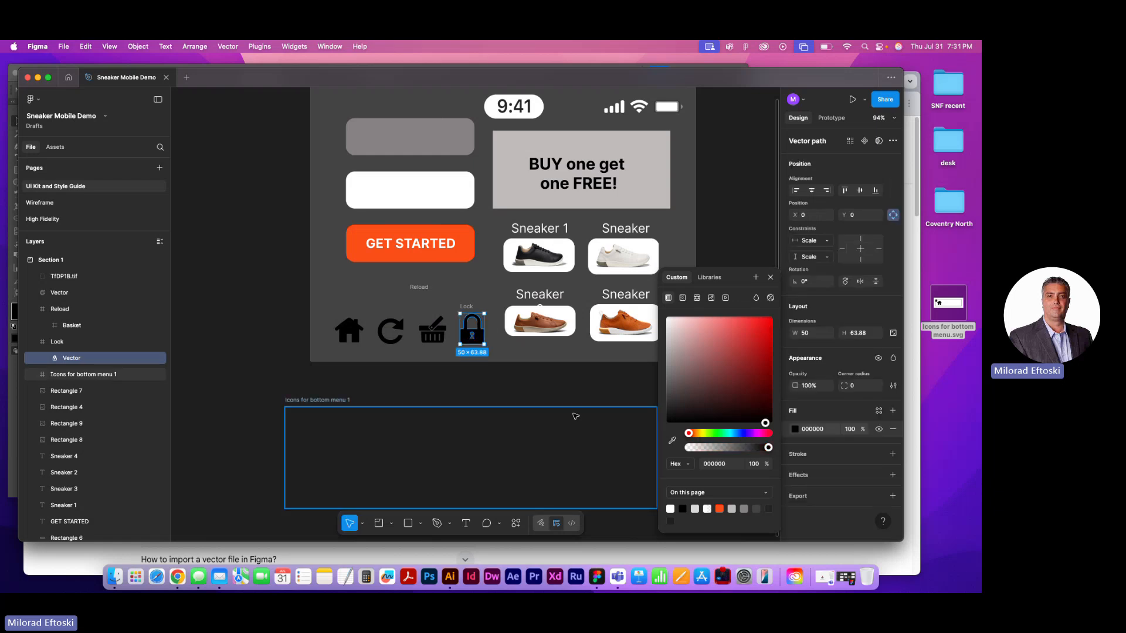
# Delete the empty "Icons for bottom menu 1" frame and shift the row of four icons slightly left within Section 1
pyautogui.click(320, 401)
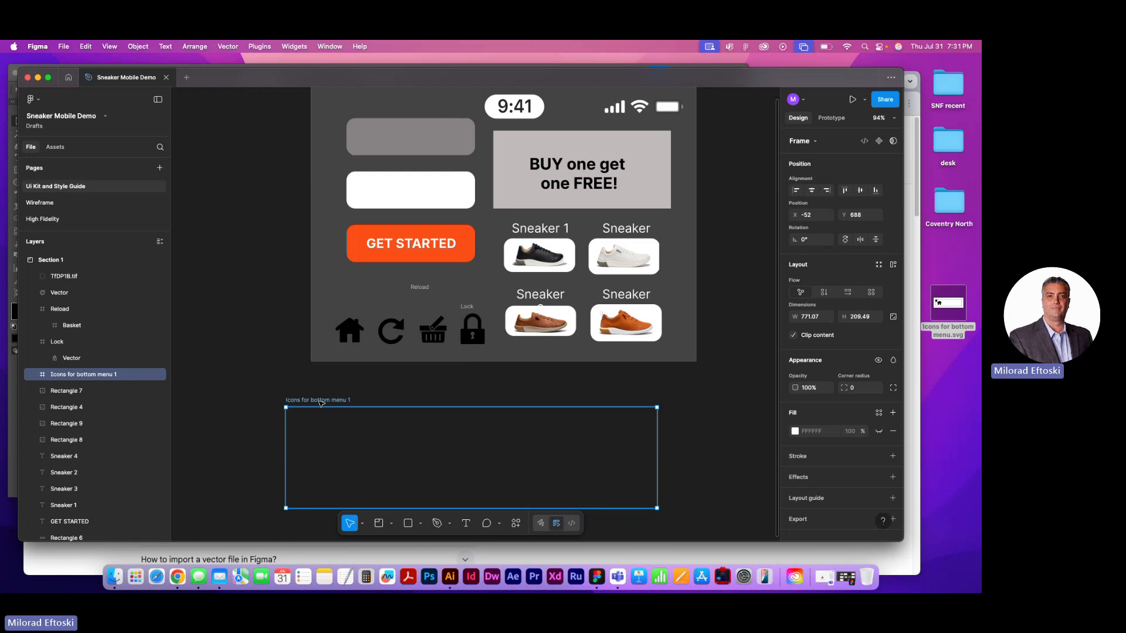
pyautogui.press('Delete')
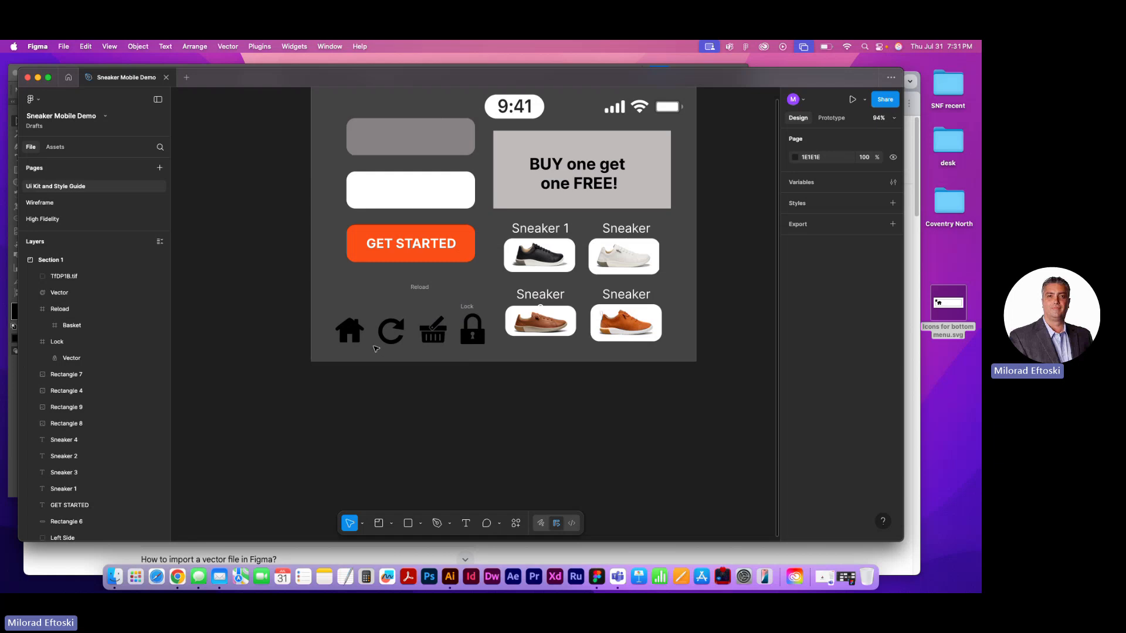
pyautogui.moveTo(350, 332); pyautogui.dragTo(467, 340)
pyautogui.click(469, 352)
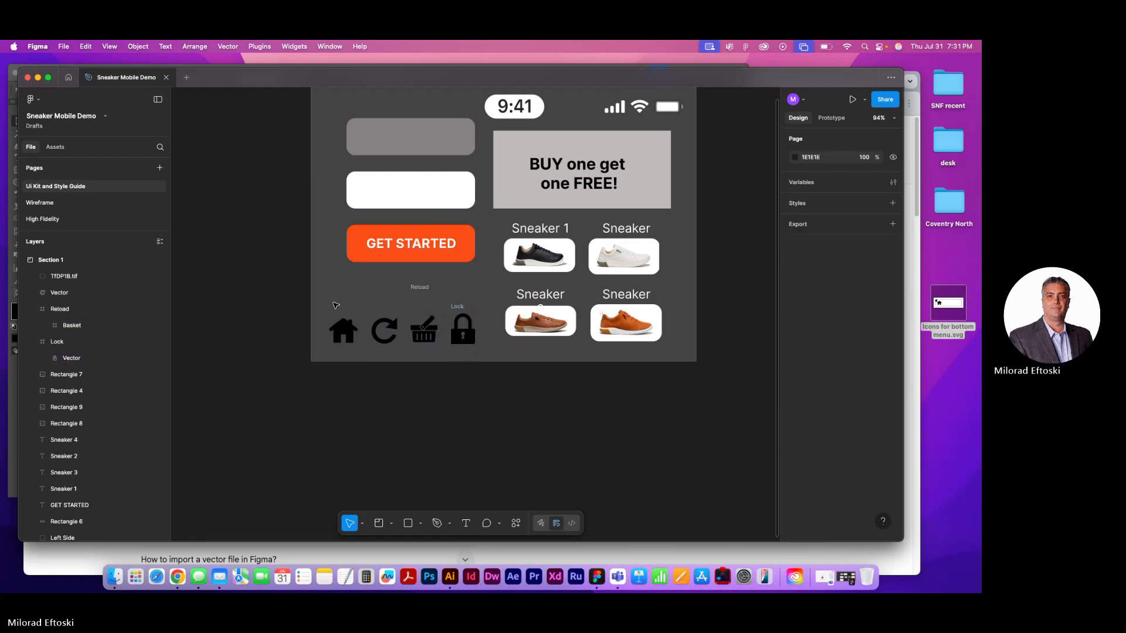
pyautogui.moveTo(336, 305); pyautogui.dragTo(453, 370)
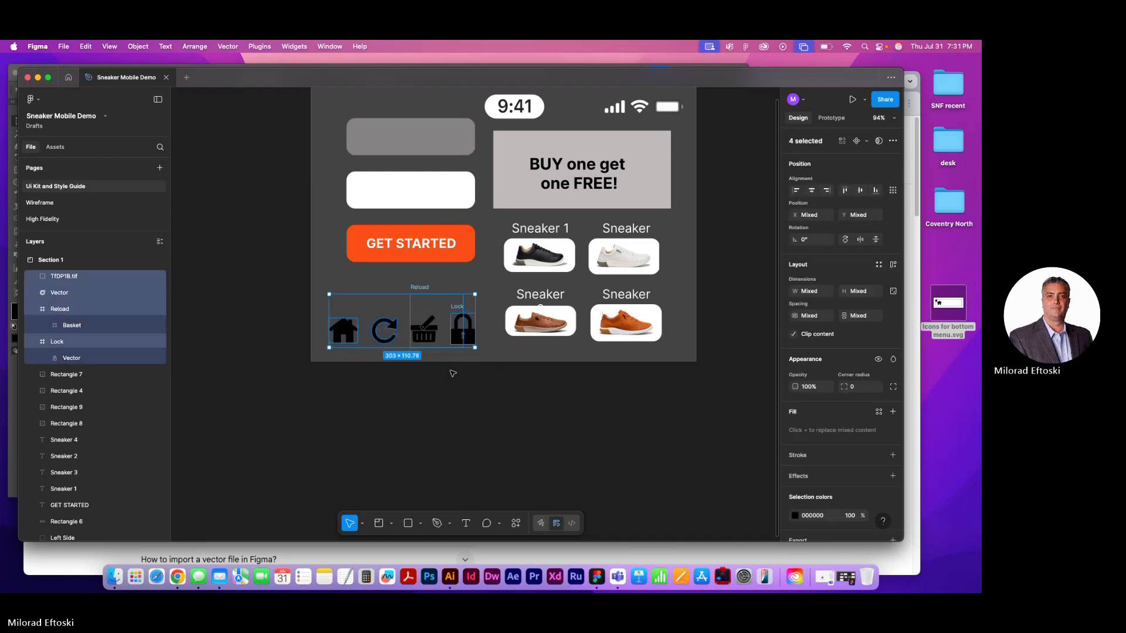
pyautogui.click(453, 373)
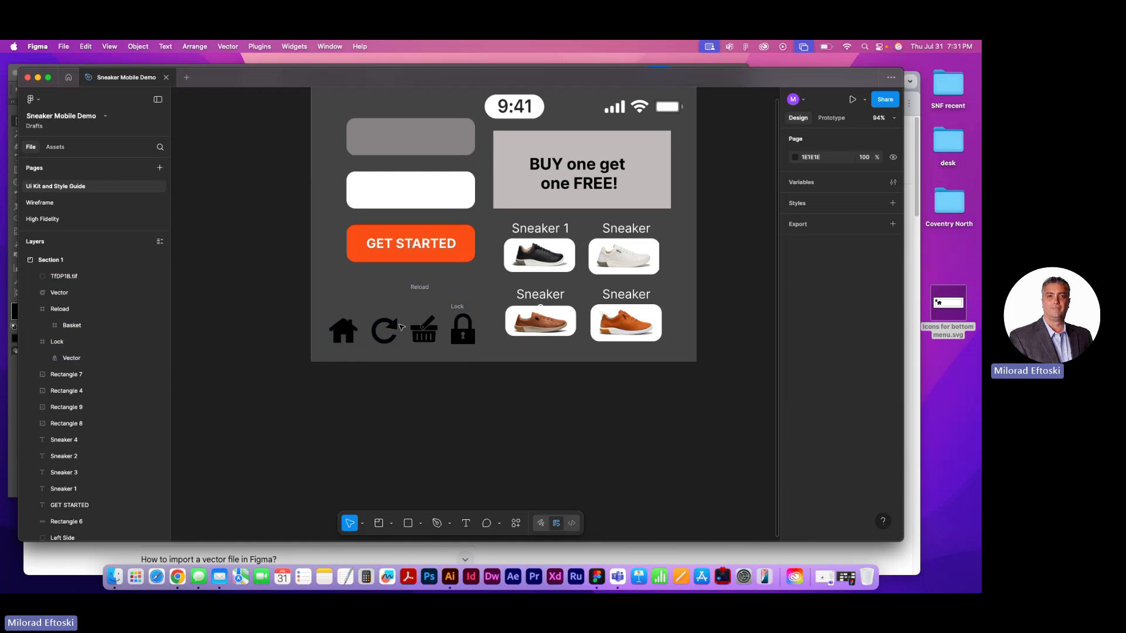
# Try to shrink the Reload frame around the basket to about 56 × 87, and undo the attempt
pyautogui.click(423, 330)
pyautogui.click(420, 288)
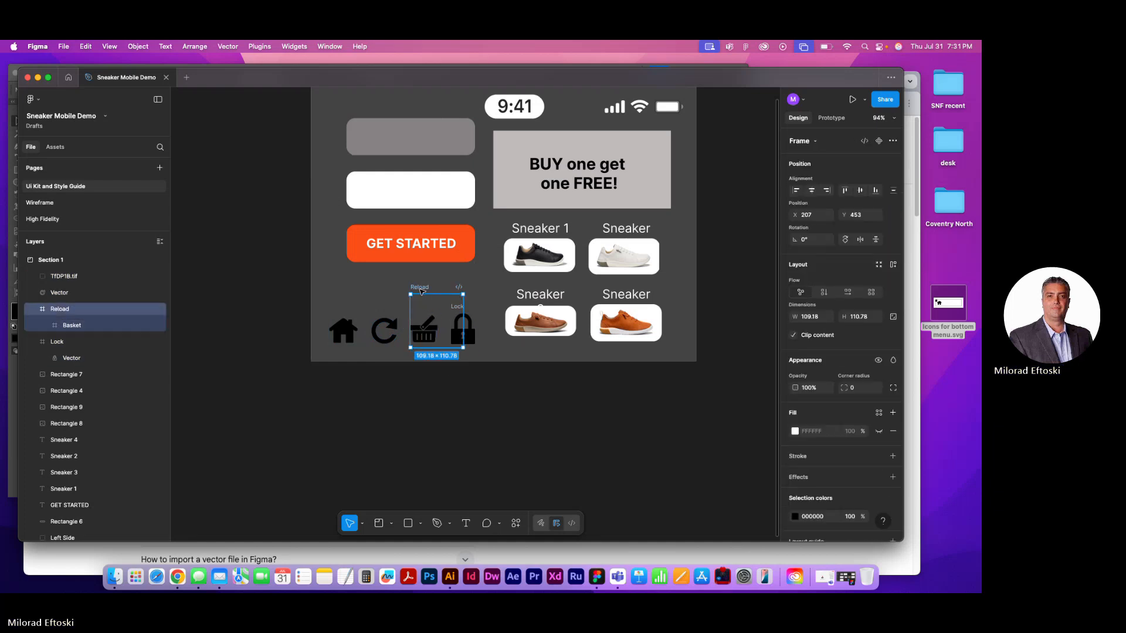
pyautogui.press('Delete')
pyautogui.press('super+z')
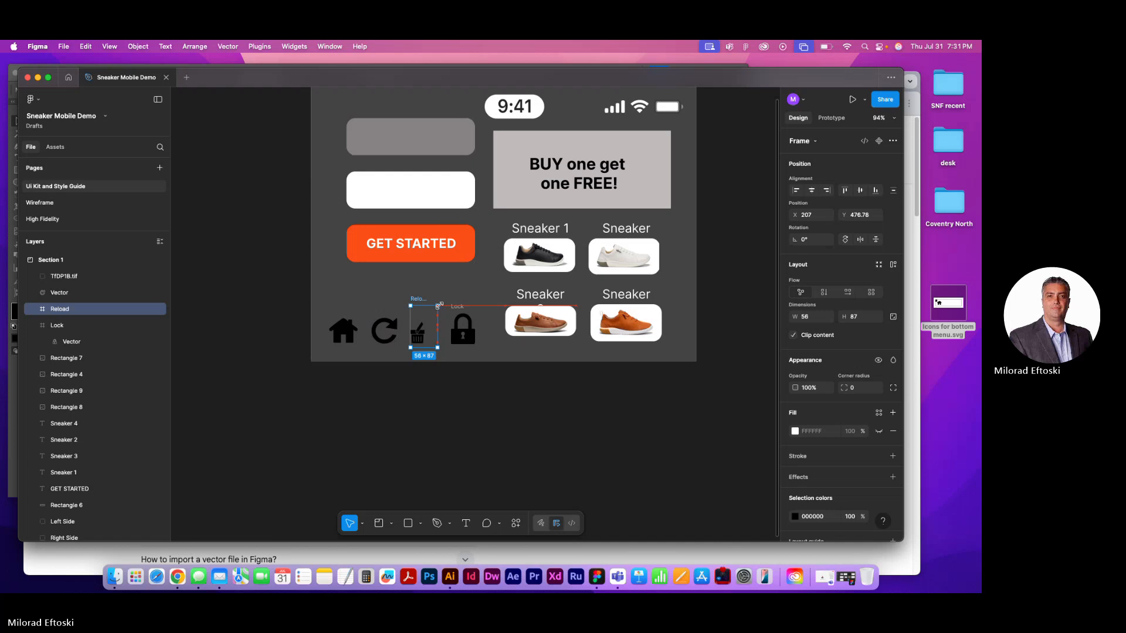
pyautogui.doubleClick(433, 336)
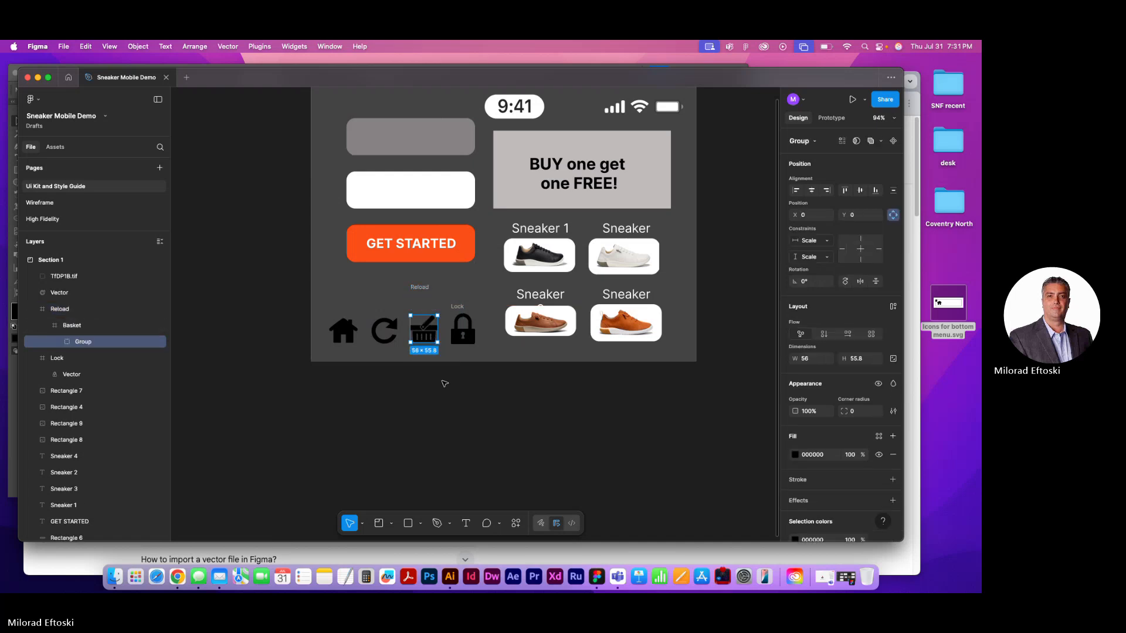
# Ungroup the TfDP1B.tif group so the house icon is a standalone vector in Section 1
pyautogui.click(347, 333)
pyautogui.moveTo(377, 435)
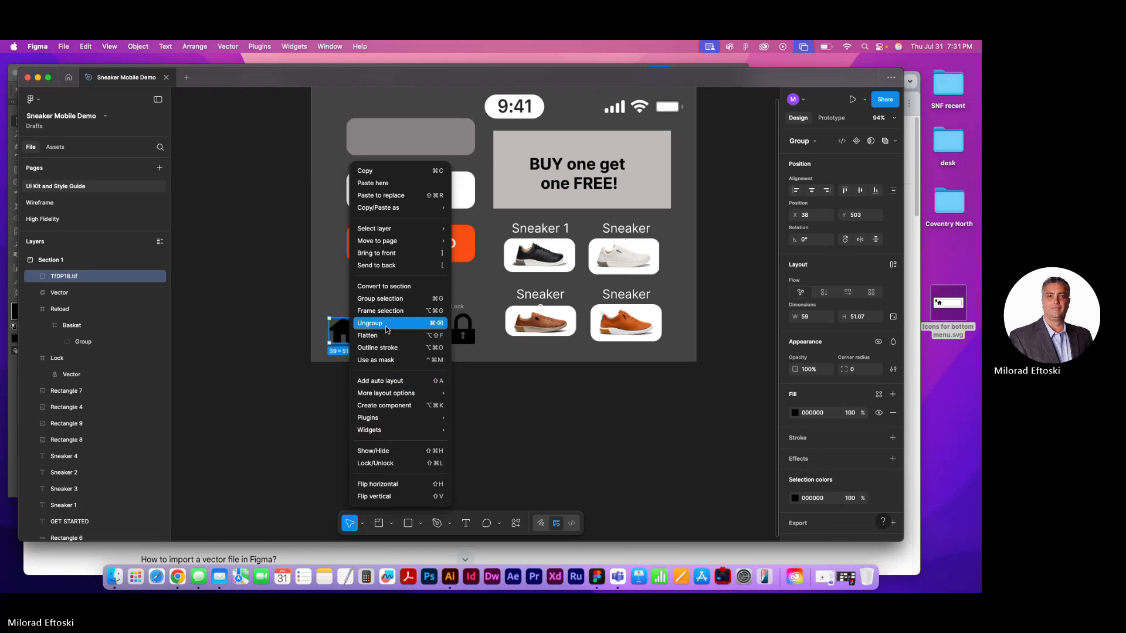
pyautogui.click(387, 324)
pyautogui.click(421, 406)
pyautogui.click(345, 331)
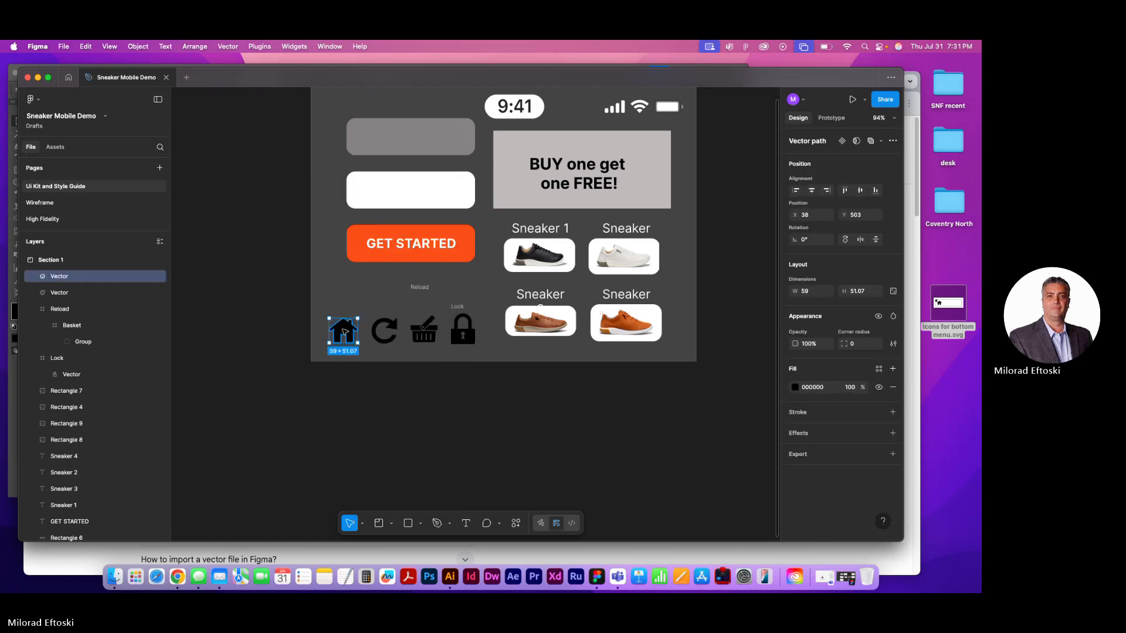
# Check whether the reload icon can be ungrouped, and ungroup the Basket frame enclosing the basket icon
pyautogui.click(373, 332)
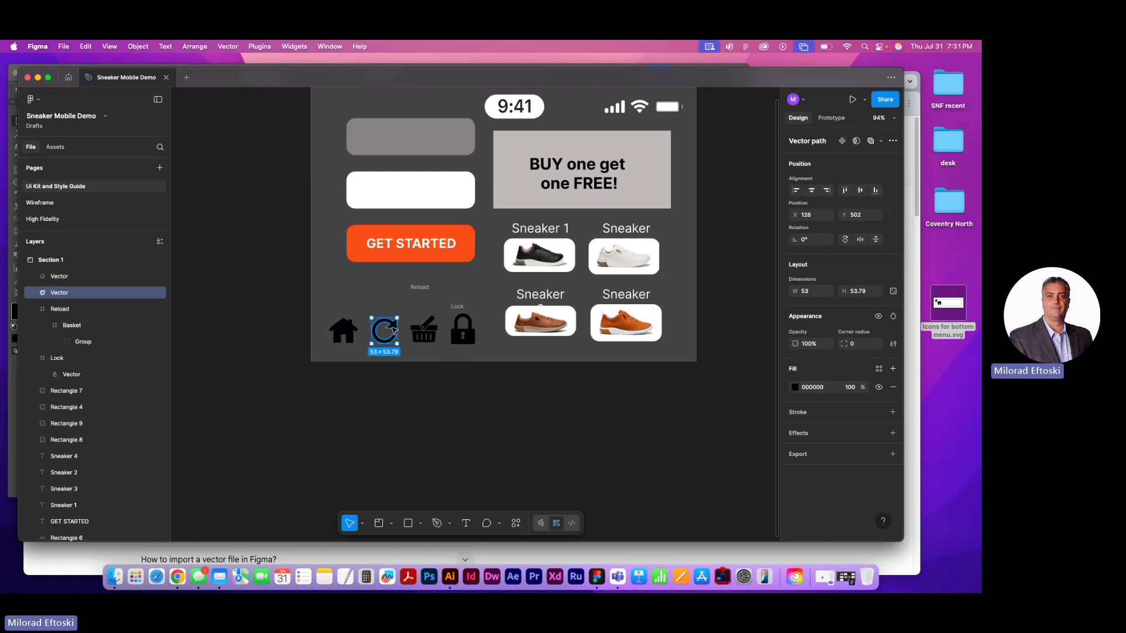
pyautogui.rightClick(393, 330)
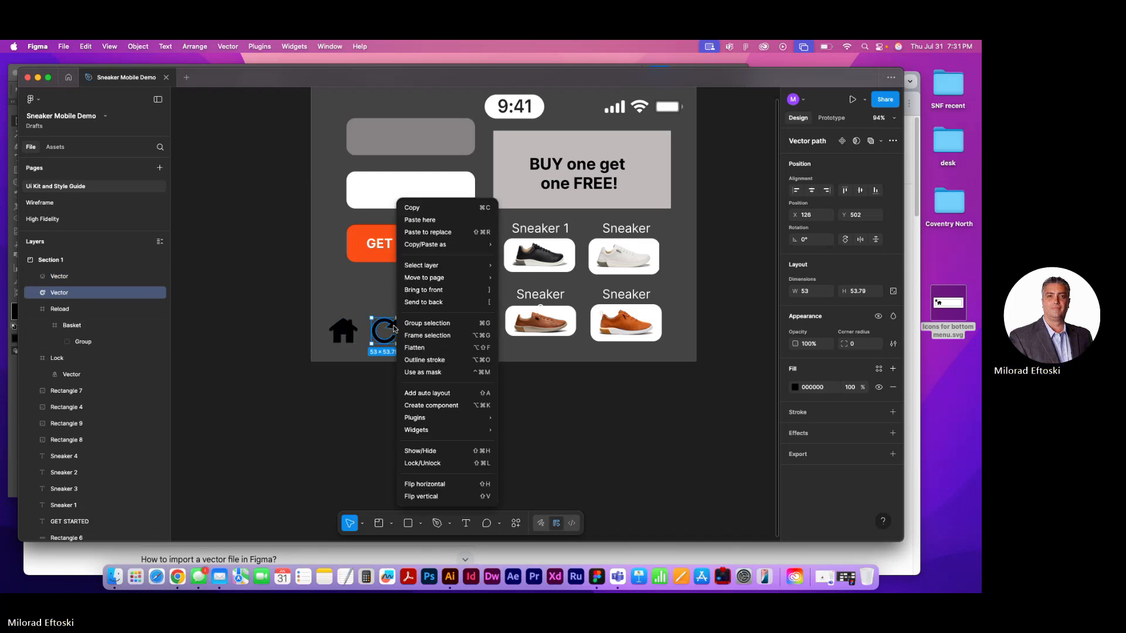
pyautogui.click(354, 423)
pyautogui.click(422, 335)
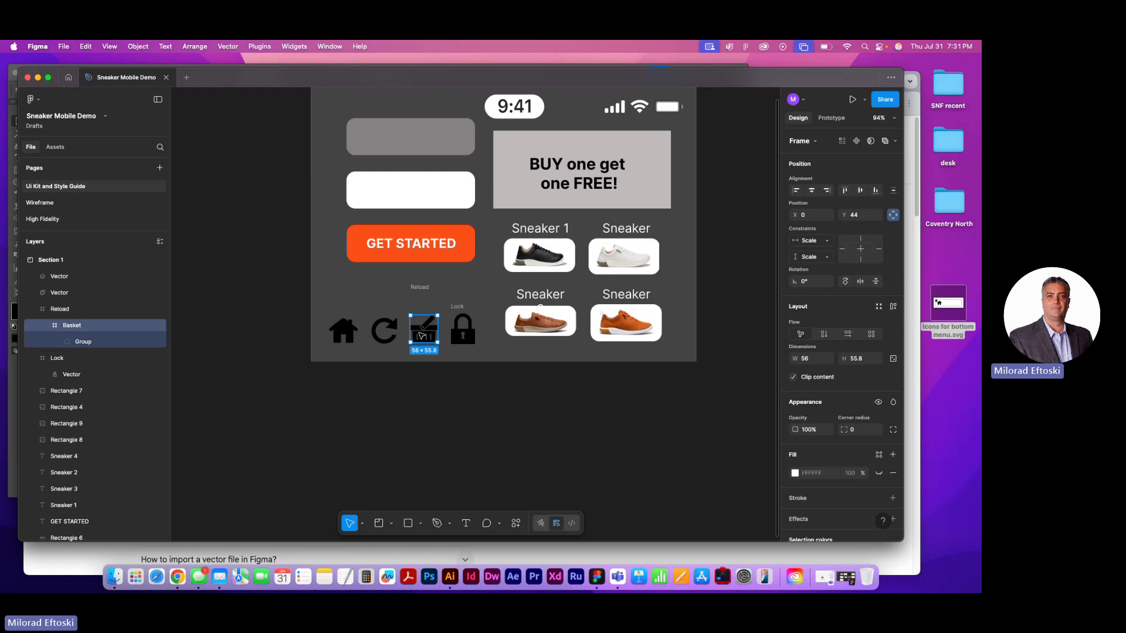
pyautogui.rightClick(423, 336)
pyautogui.click(446, 311)
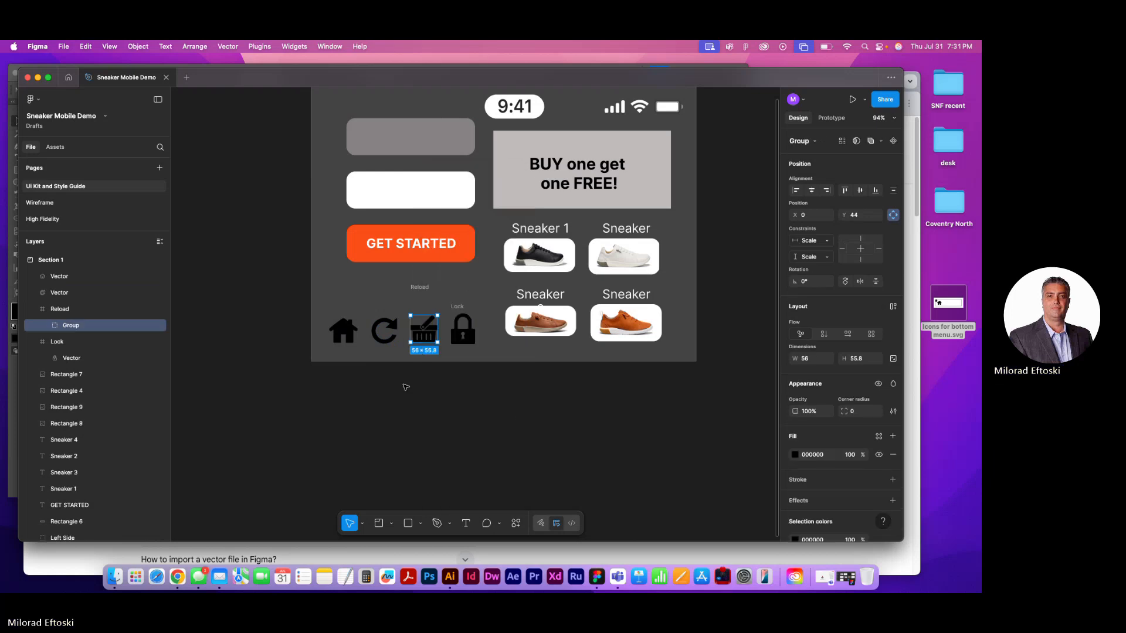
pyautogui.rightClick(422, 339)
pyautogui.press('Escape')
# Ungroup the Reload frame around the basket group, and test enlarging the basket to about 95 × 103 before undoing the resize
pyautogui.click(469, 340)
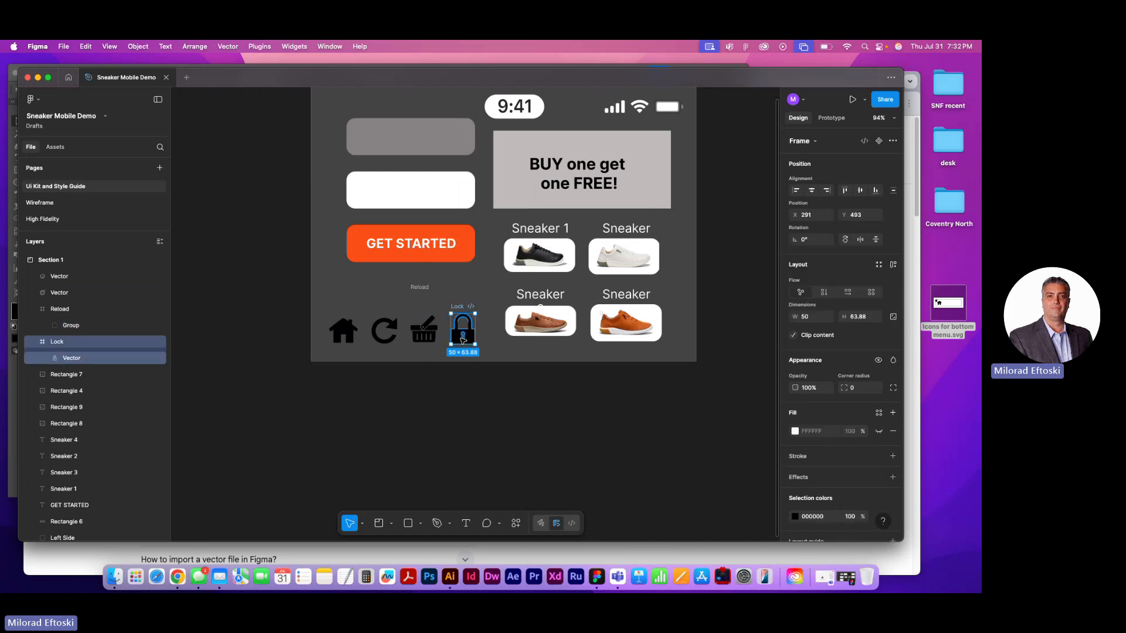
pyautogui.click(394, 331)
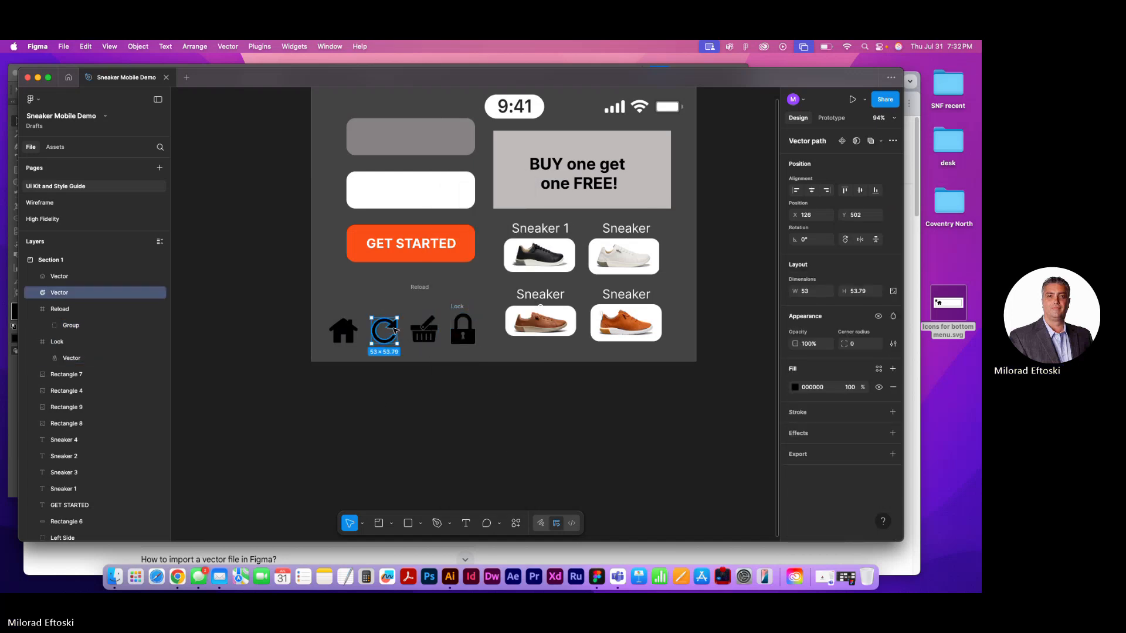
pyautogui.click(70, 310)
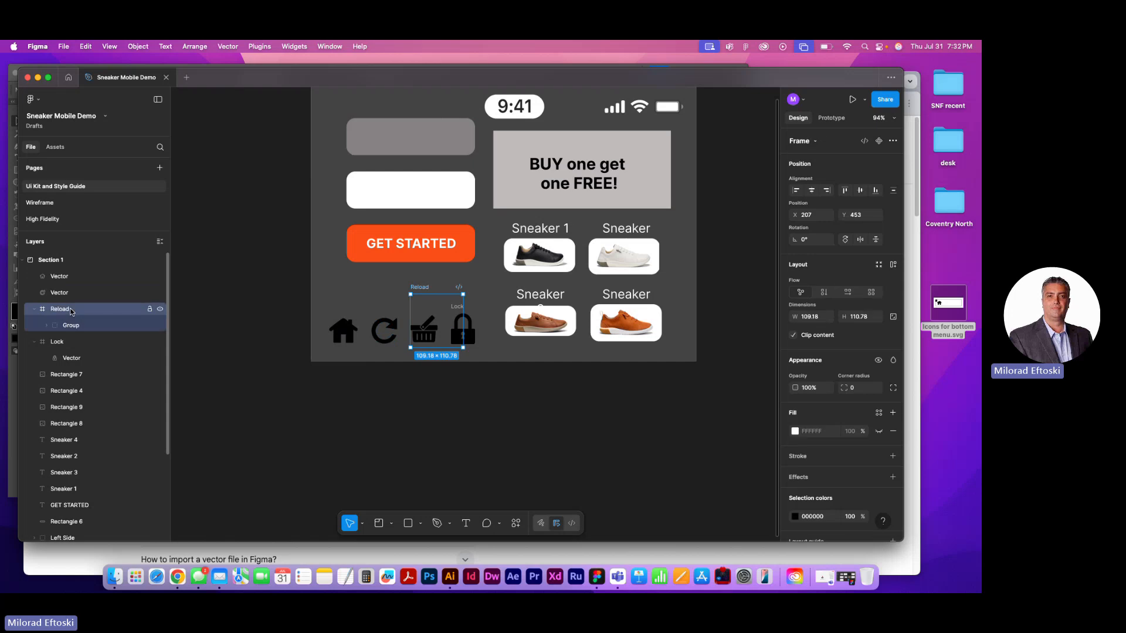
pyautogui.rightClick(424, 314)
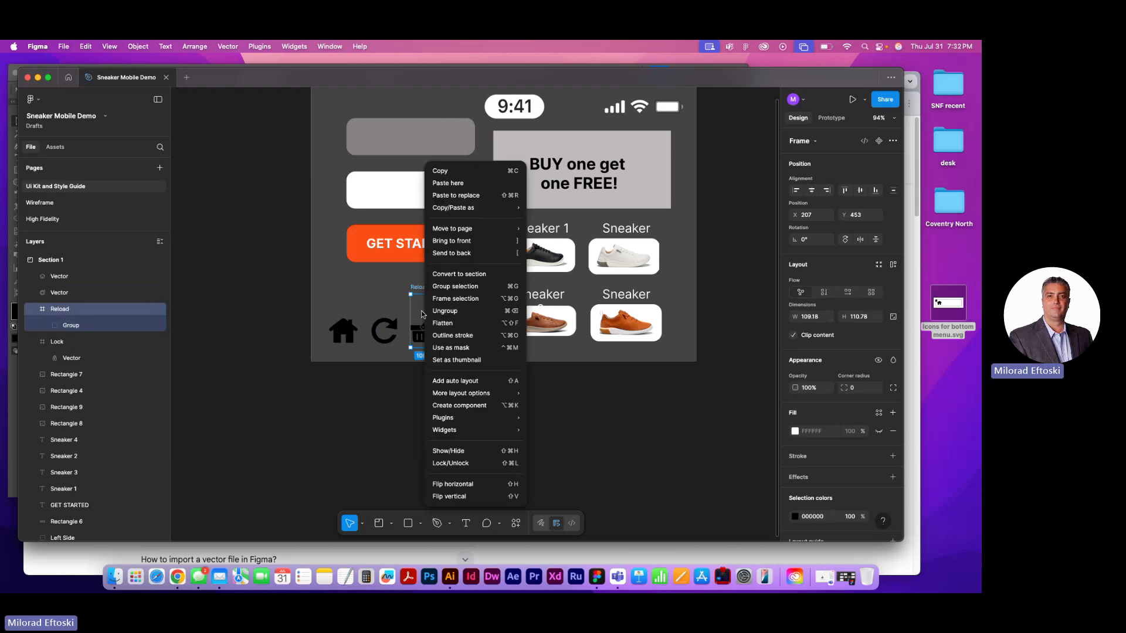
pyautogui.click(460, 312)
pyautogui.click(453, 435)
pyautogui.click(417, 331)
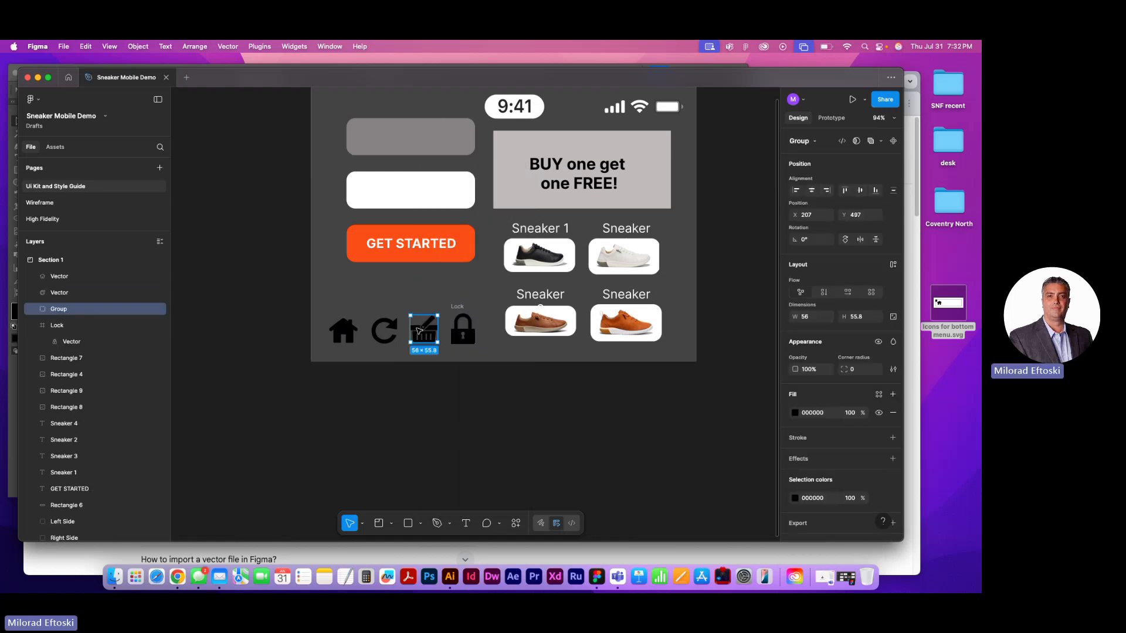
pyautogui.moveTo(437, 341); pyautogui.dragTo(458, 365)
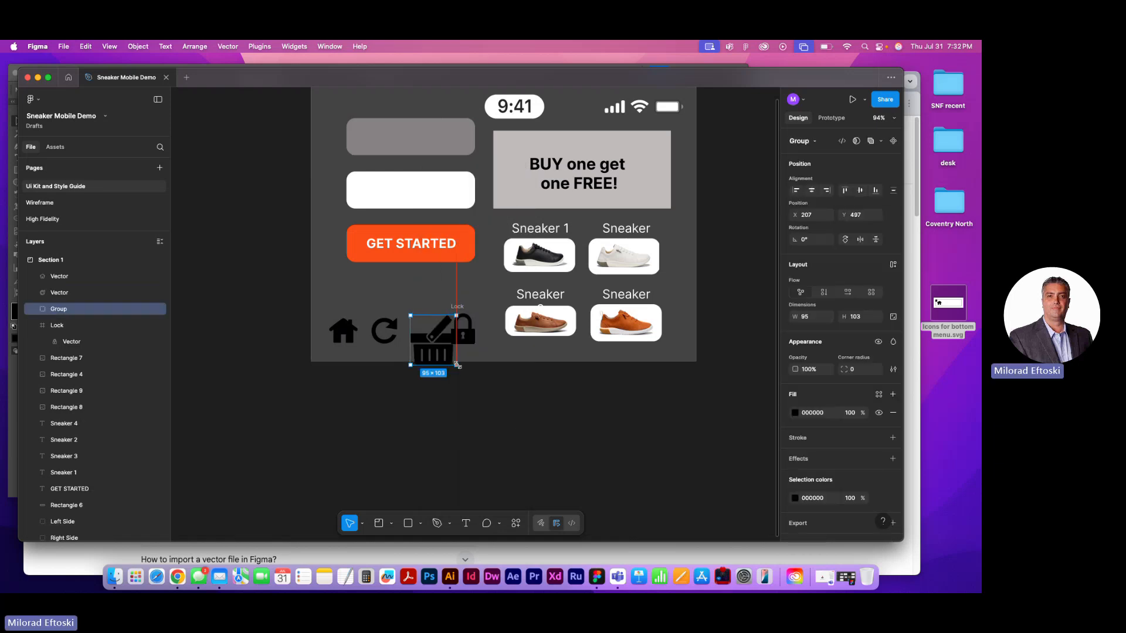
pyautogui.press('super+z')
# Ungroup the Lock frame around the lock vector, and check the house icon for any remaining grouping
pyautogui.click(462, 333)
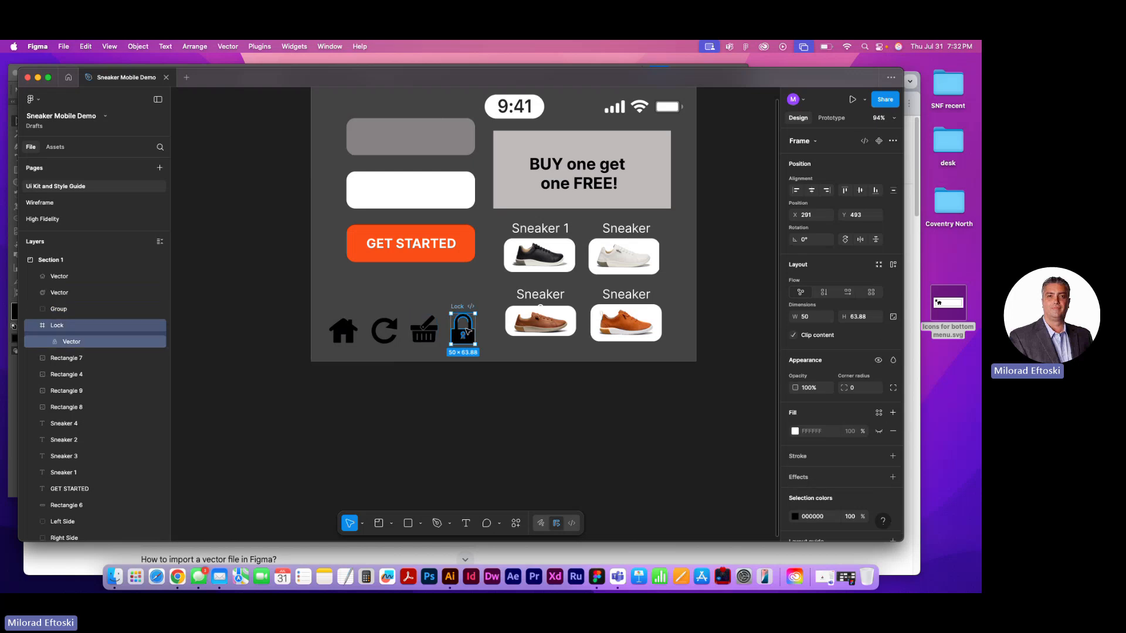
pyautogui.rightClick(463, 335)
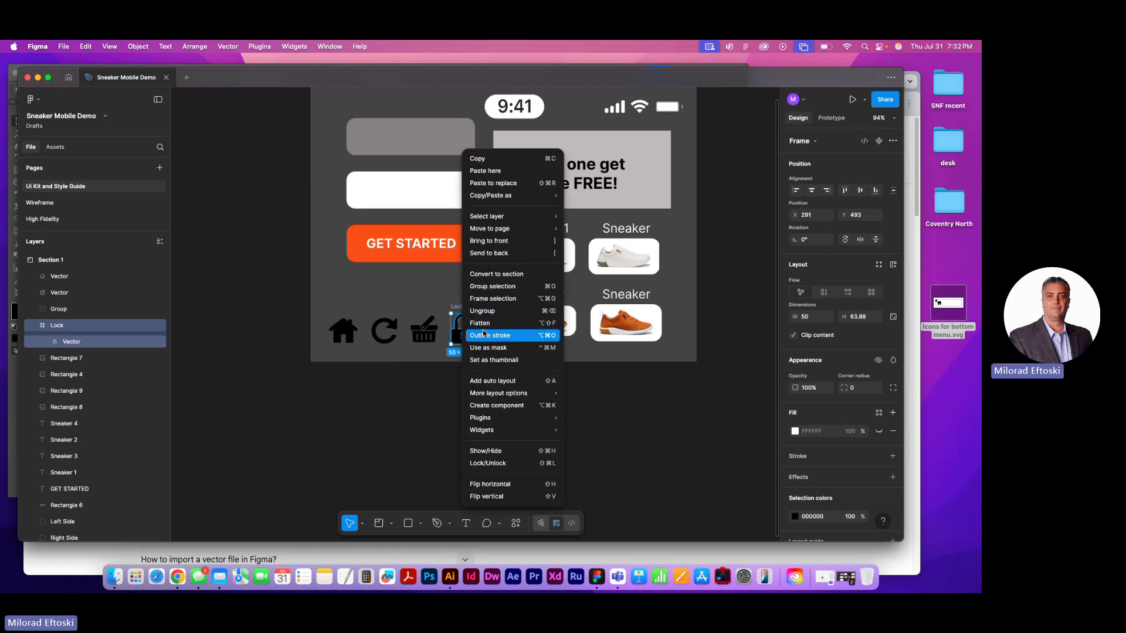
pyautogui.click(486, 313)
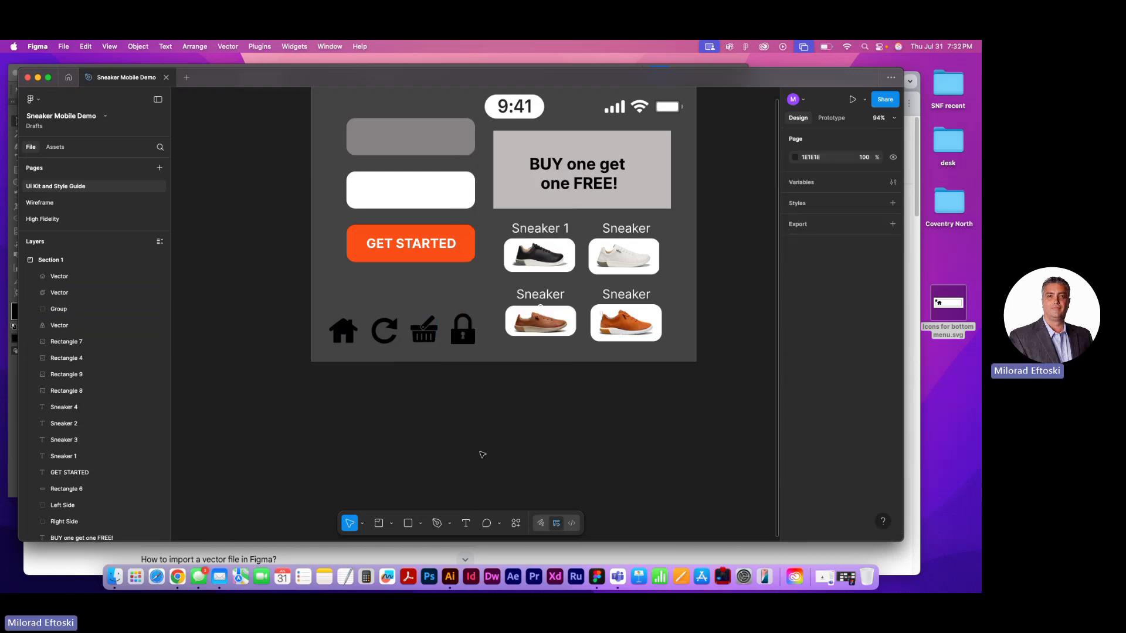
pyautogui.click(462, 343)
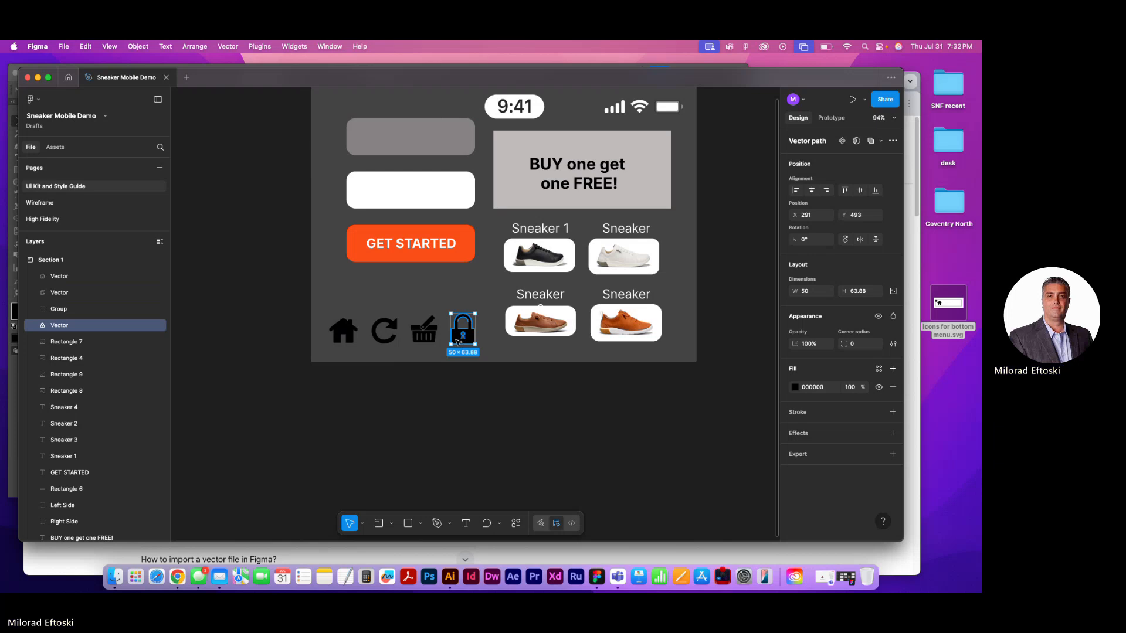
pyautogui.click(342, 332)
pyautogui.rightClick(342, 333)
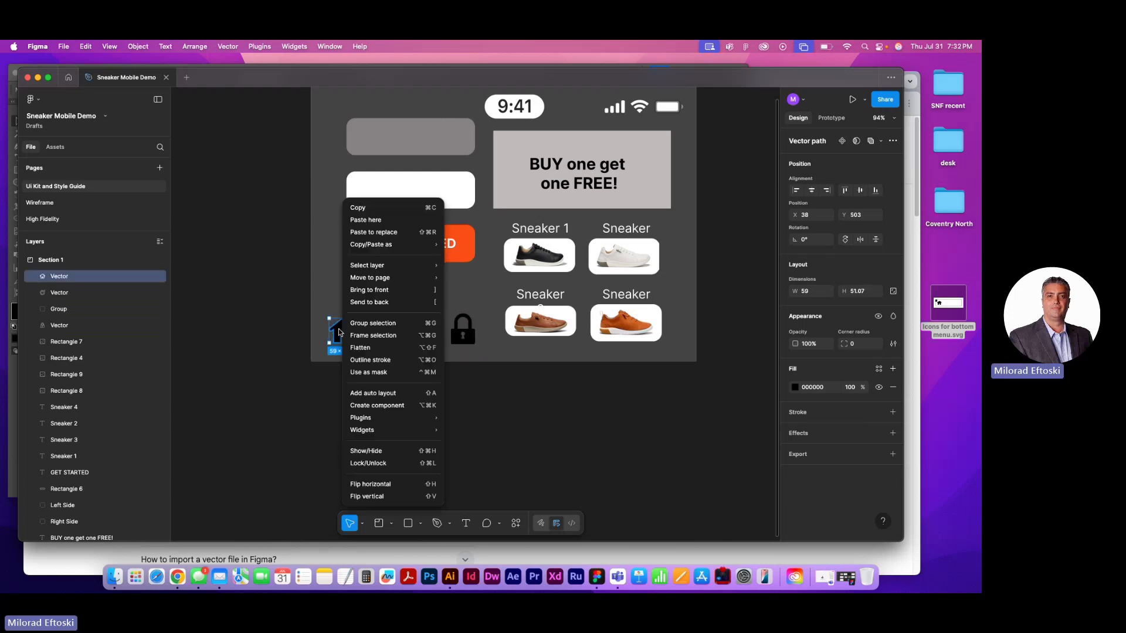
pyautogui.click(309, 387)
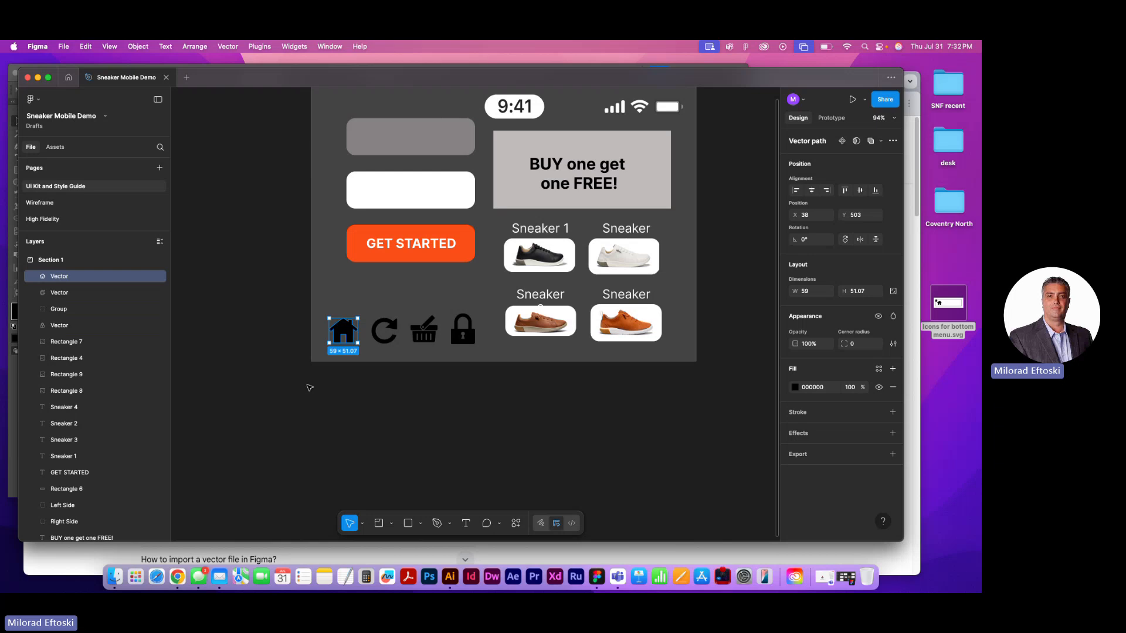
# Rename the house icon's vector layer as "Home btn"
pyautogui.scroll(5, 321, 368)
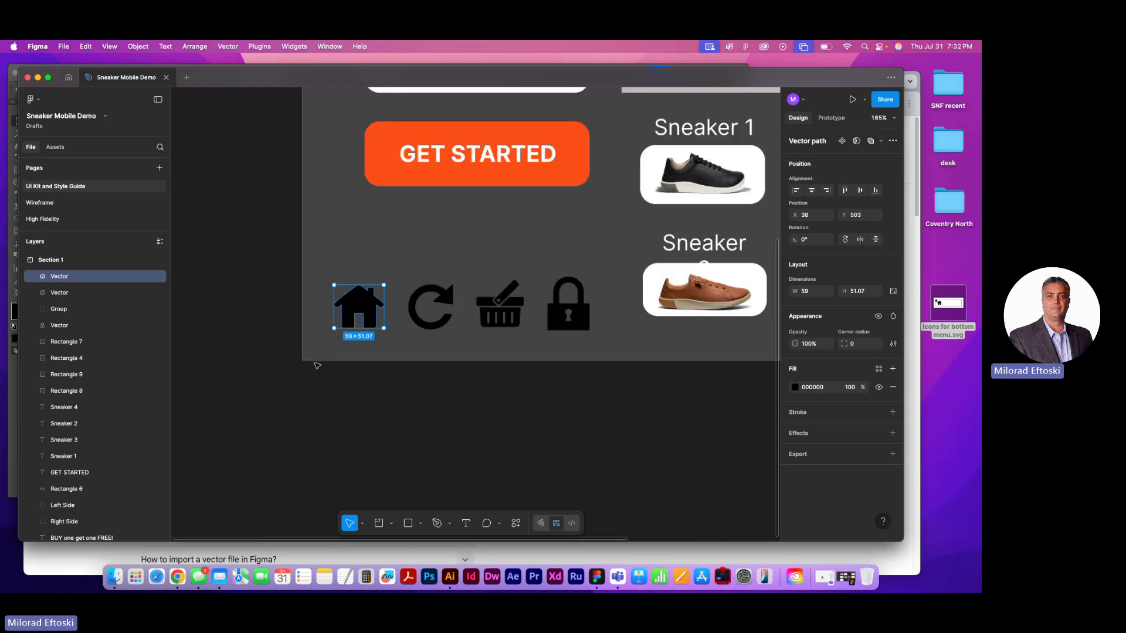
pyautogui.click(458, 366)
pyautogui.hscroll(2, 381, 334)
pyautogui.click(325, 316)
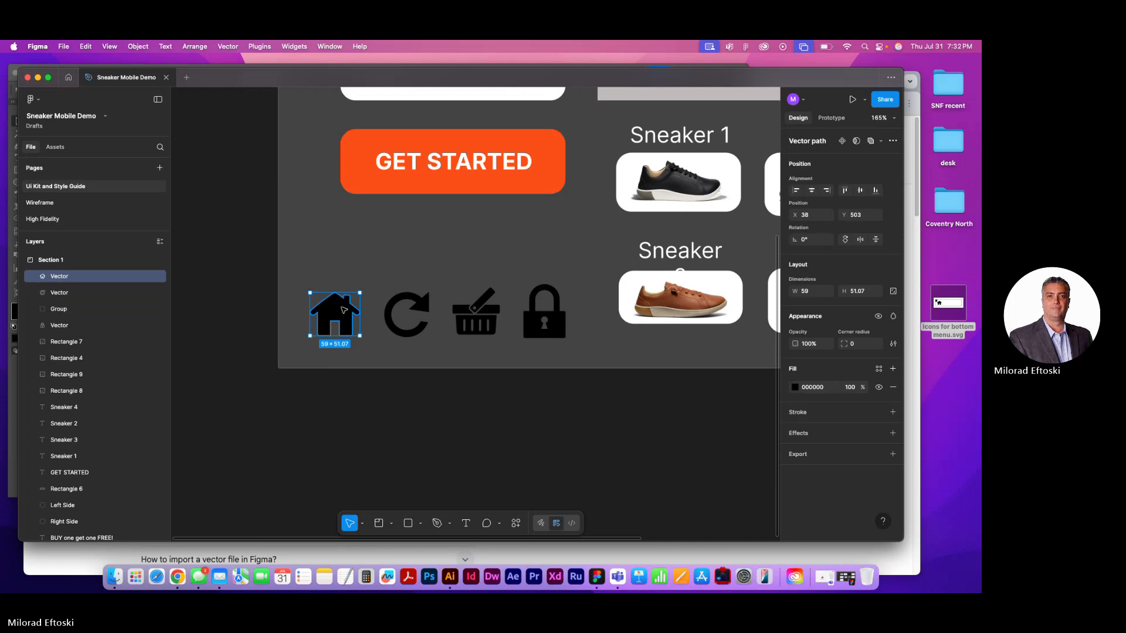
pyautogui.press('super+r')
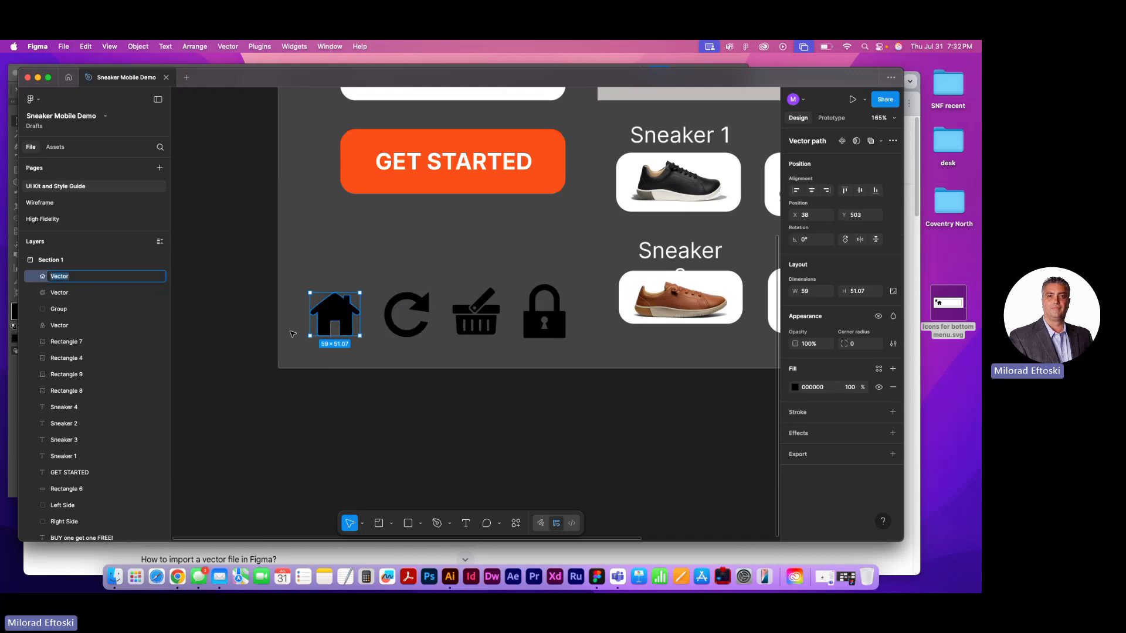
pyautogui.write('Homer')
pyautogui.press('BackSpace')
pyautogui.write('btn')
# Rename the reload icon's vector layer as "Reload btn"
pyautogui.click(59, 292)
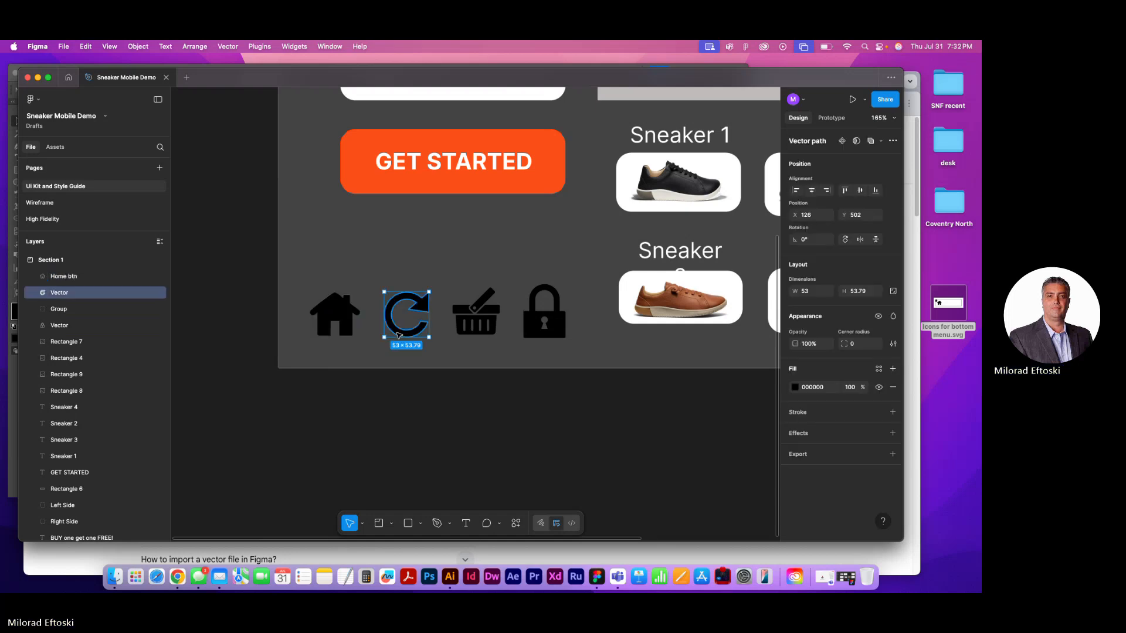
pyautogui.doubleClick(59, 292)
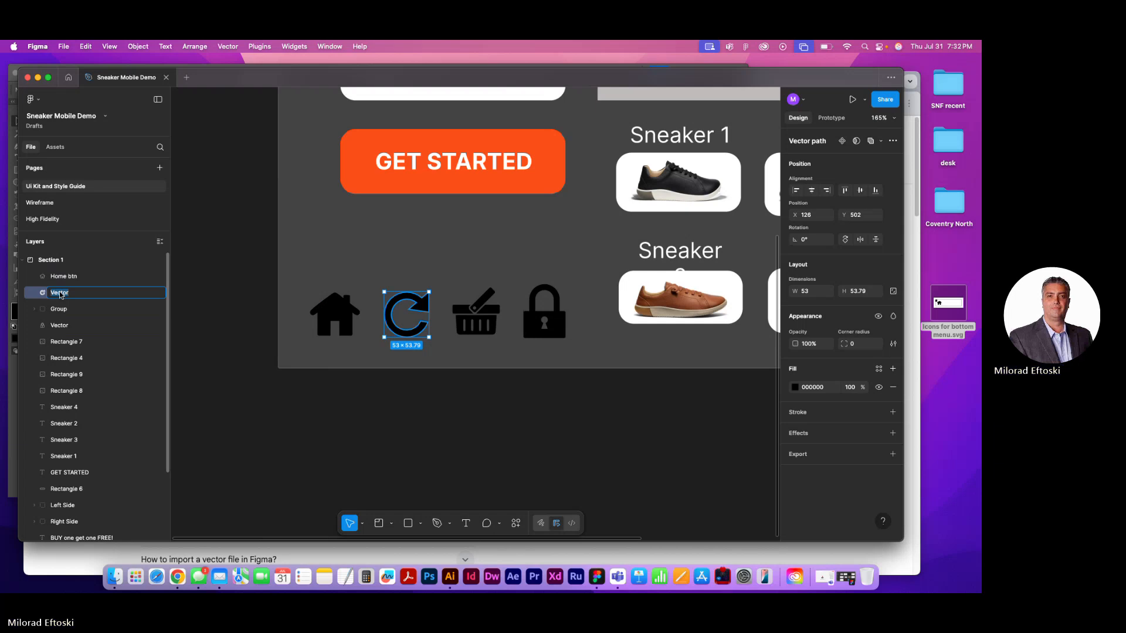
pyautogui.write('Reloa')
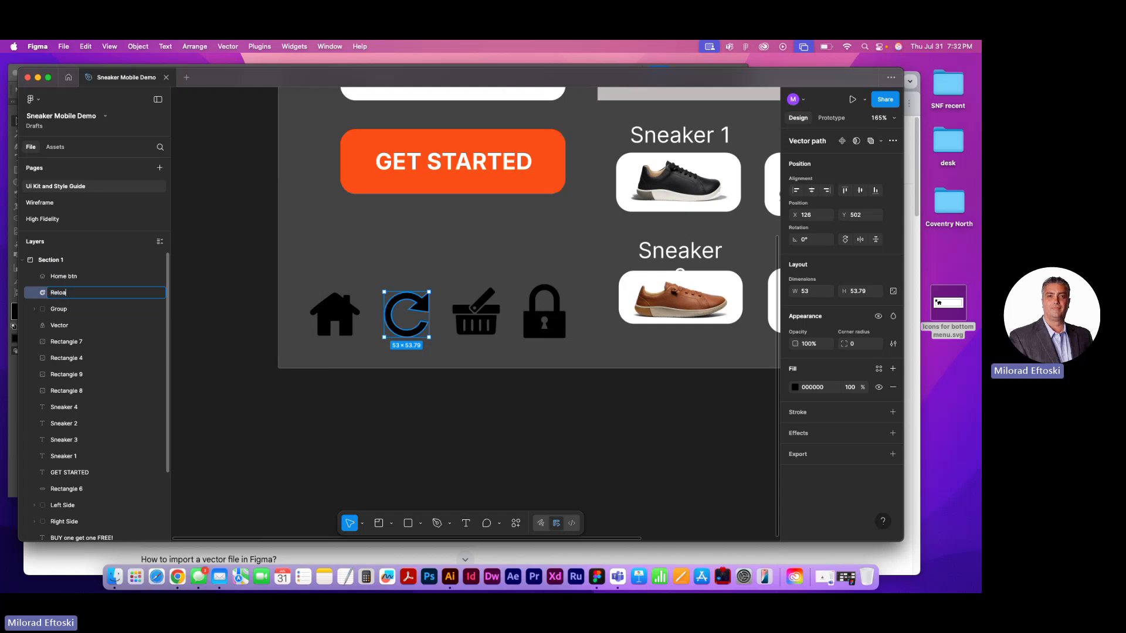
pyautogui.write('d btn')
pyautogui.click(240, 410)
# Rename the basket icon's group layer as "Buy btn"
pyautogui.click(149, 311)
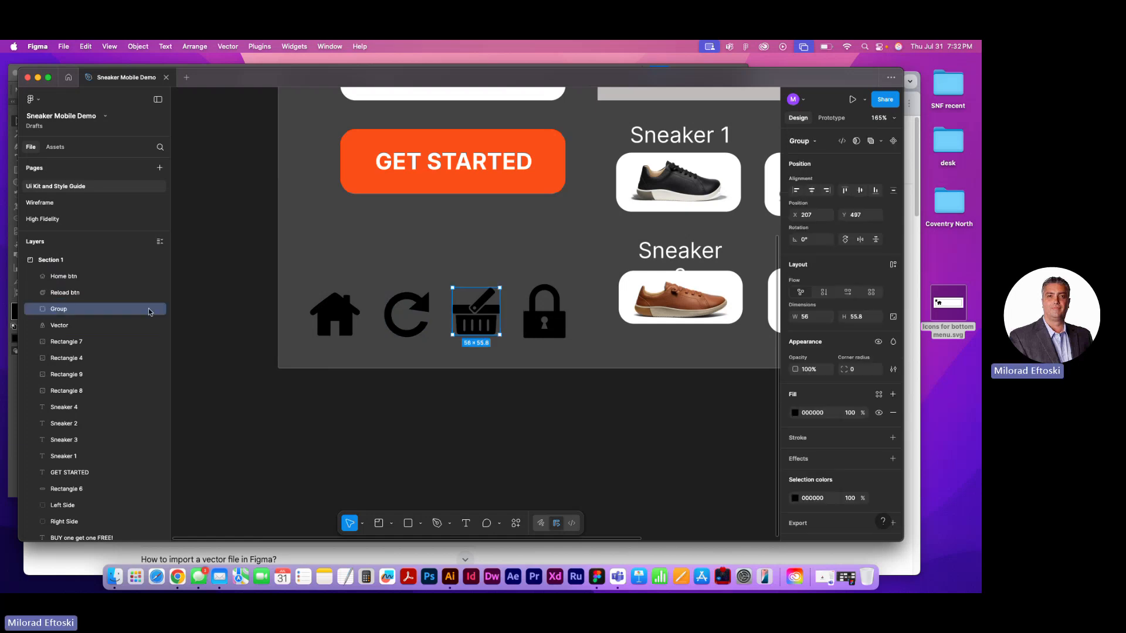
pyautogui.click(35, 310)
pyautogui.click(35, 310)
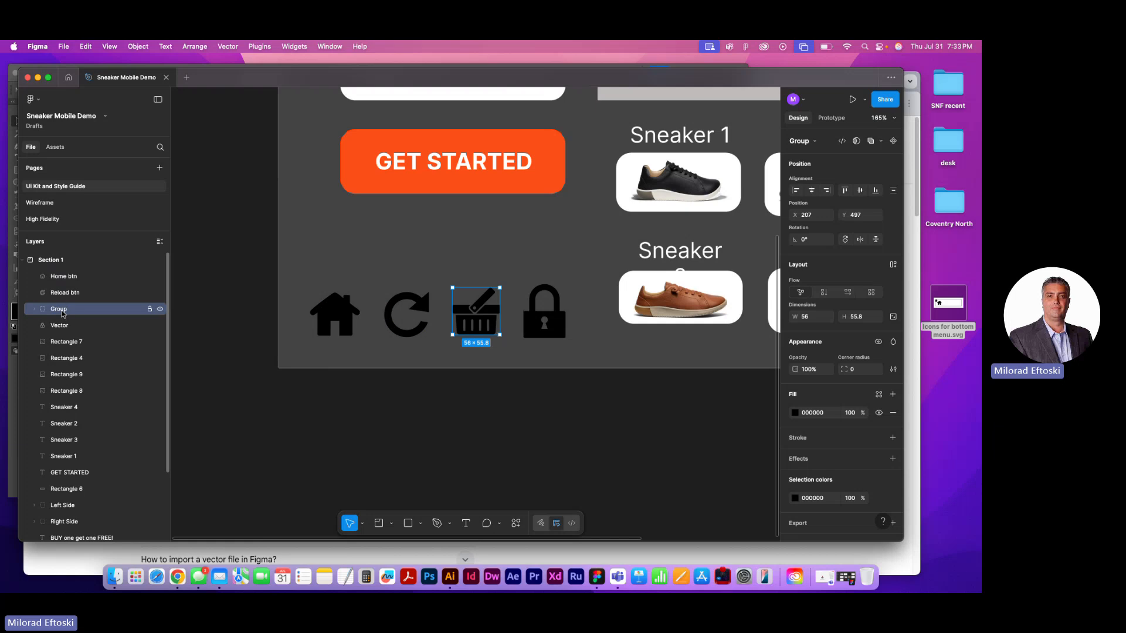
pyautogui.doubleClick(63, 314)
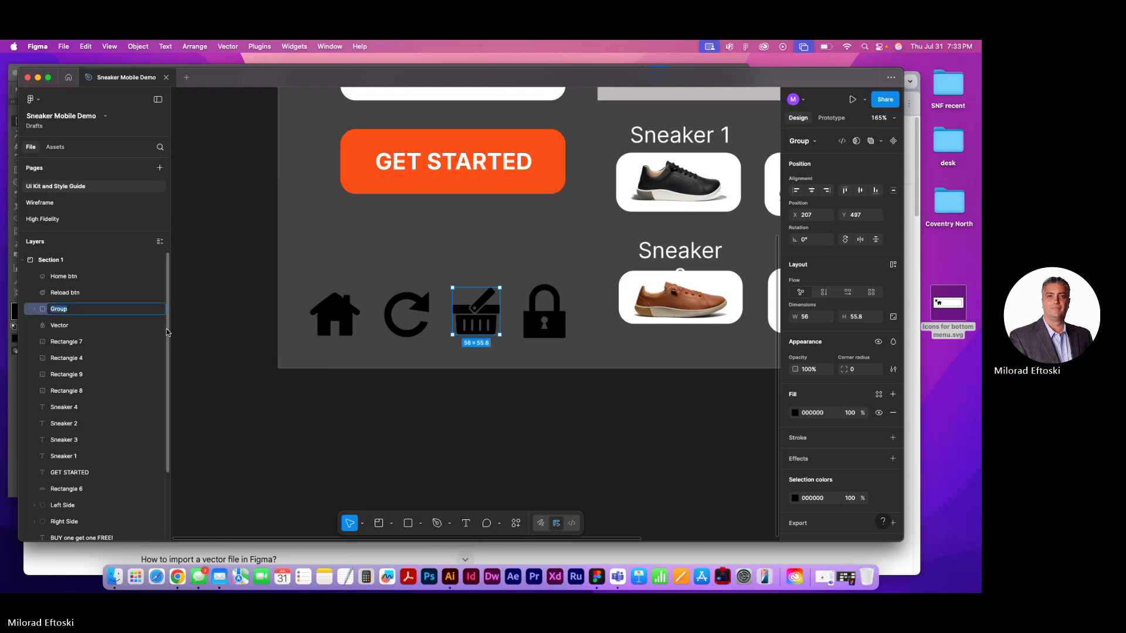
pyautogui.write('Buy ')
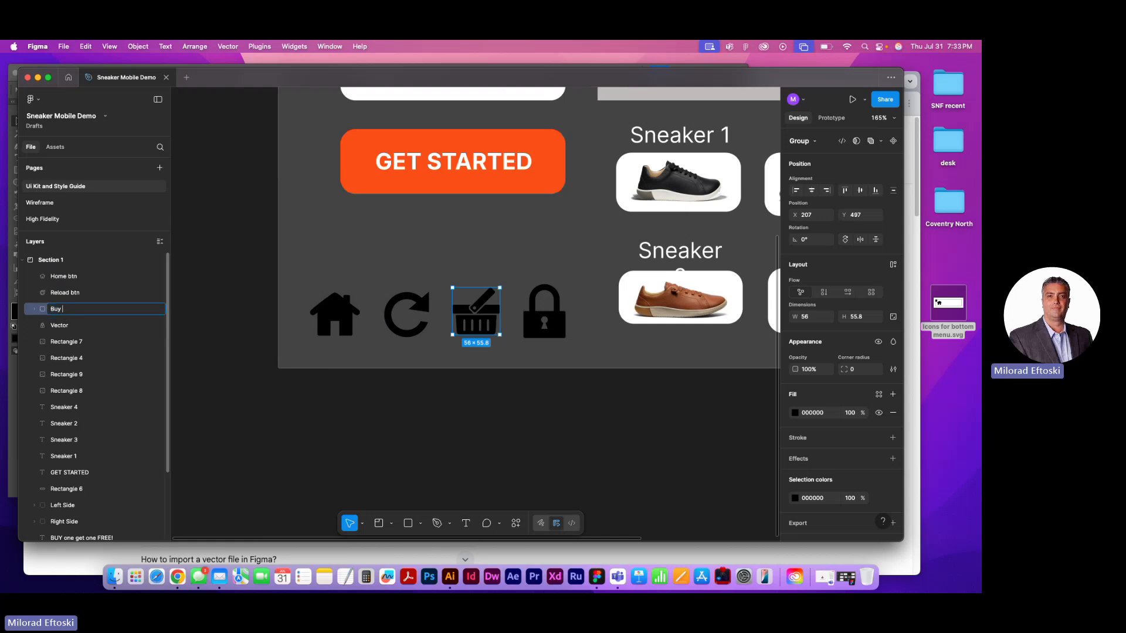
pyautogui.write('btn')
pyautogui.click(336, 420)
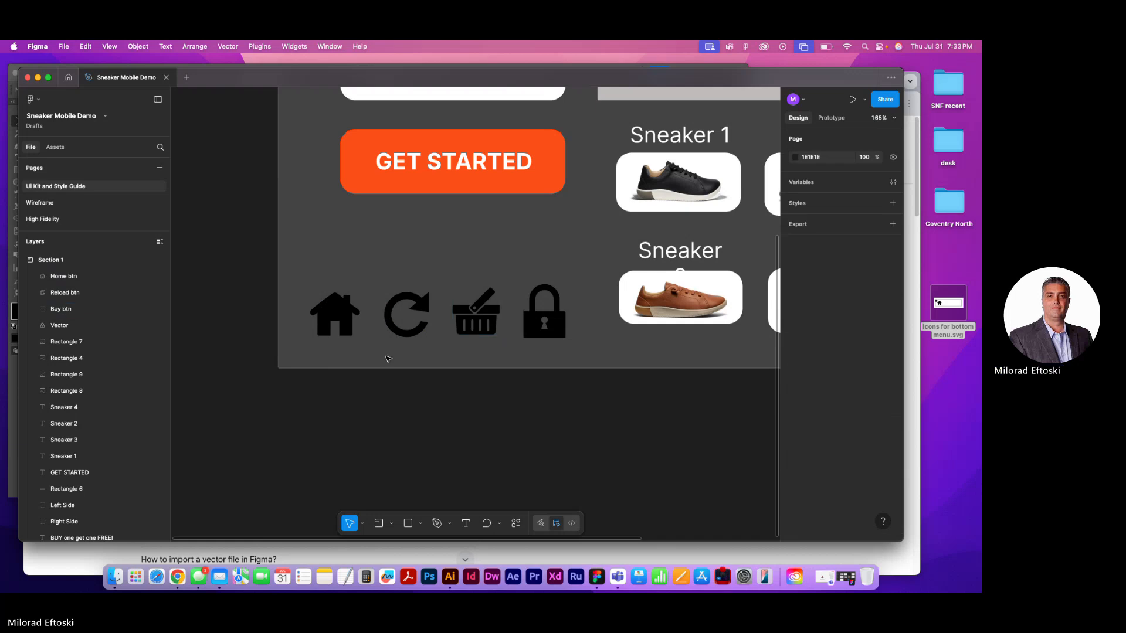
# Rename the lock icon's vector layer as "Lock btn"
pyautogui.click(531, 328)
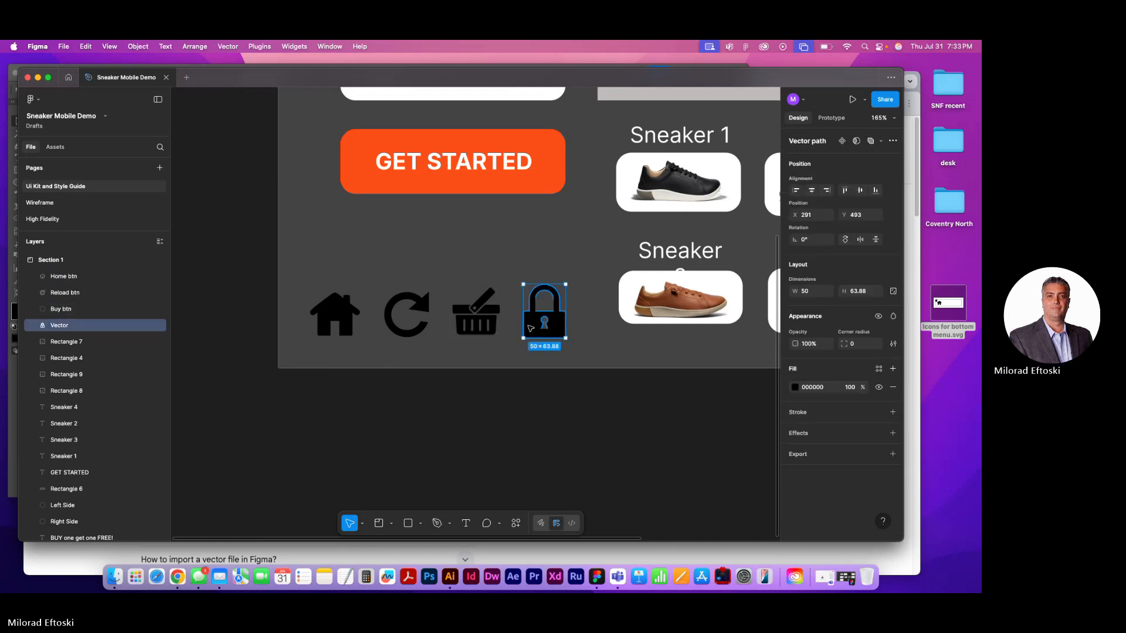
pyautogui.doubleClick(61, 326)
pyautogui.write('Lock')
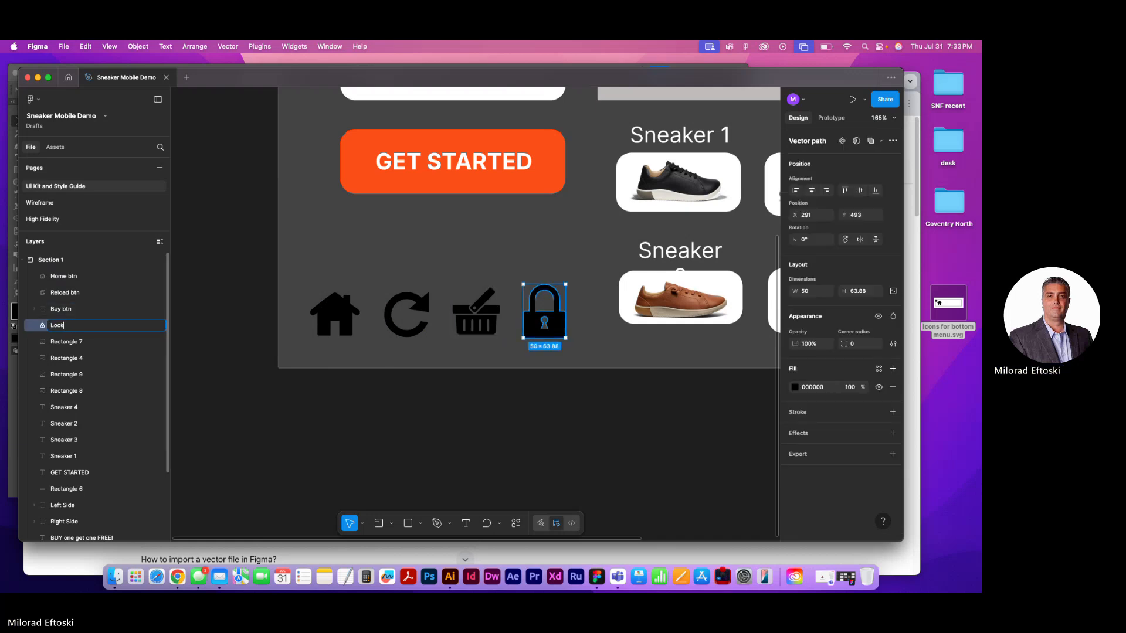
pyautogui.write(' btn')
pyautogui.click(282, 415)
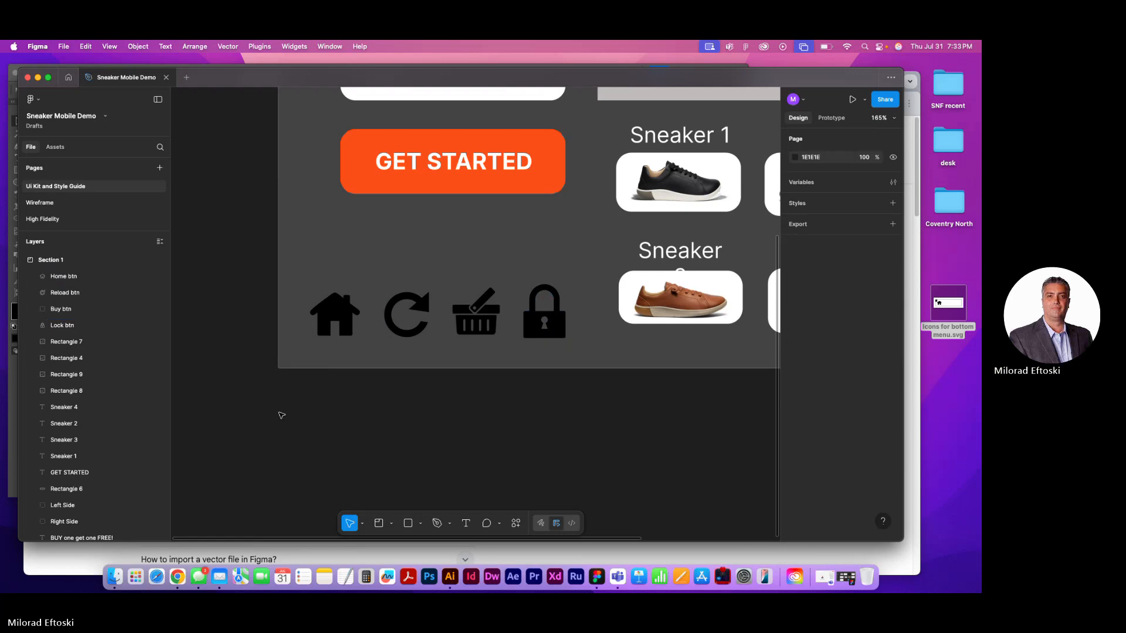
# Nudge the lock icon about one pixel right and up beside the basket in the UI kit section
pyautogui.moveTo(537, 333)
pyautogui.mouseDown()
pyautogui.moveTo(523, 331)
pyautogui.moveTo(536, 332)
pyautogui.mouseUp()
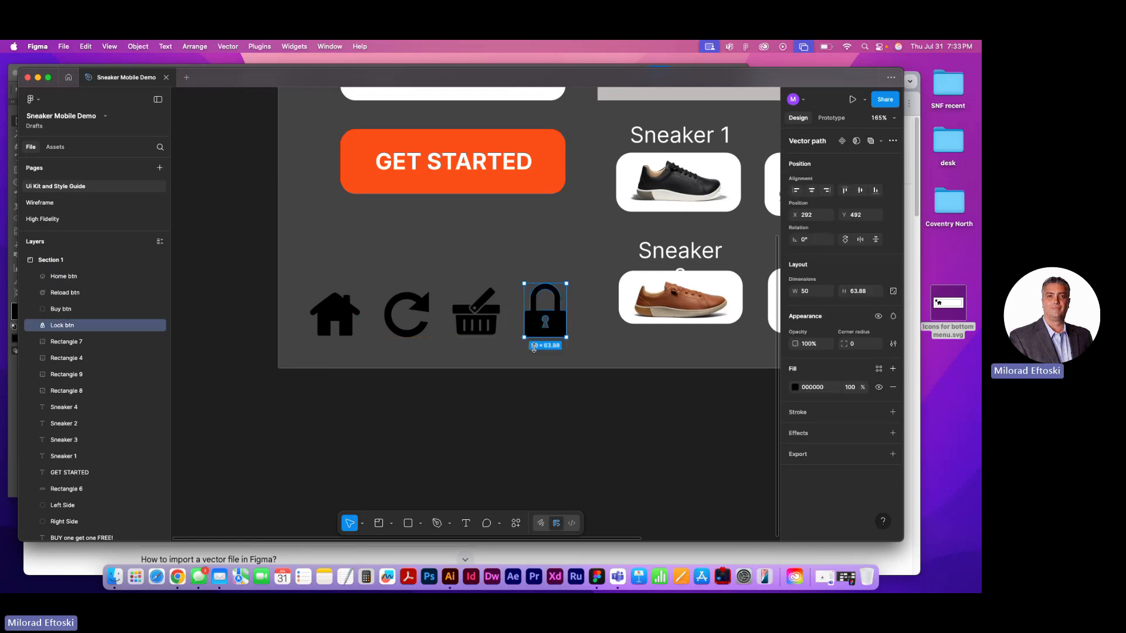
pyautogui.click(554, 349)
pyautogui.scroll(5, 560, 344)
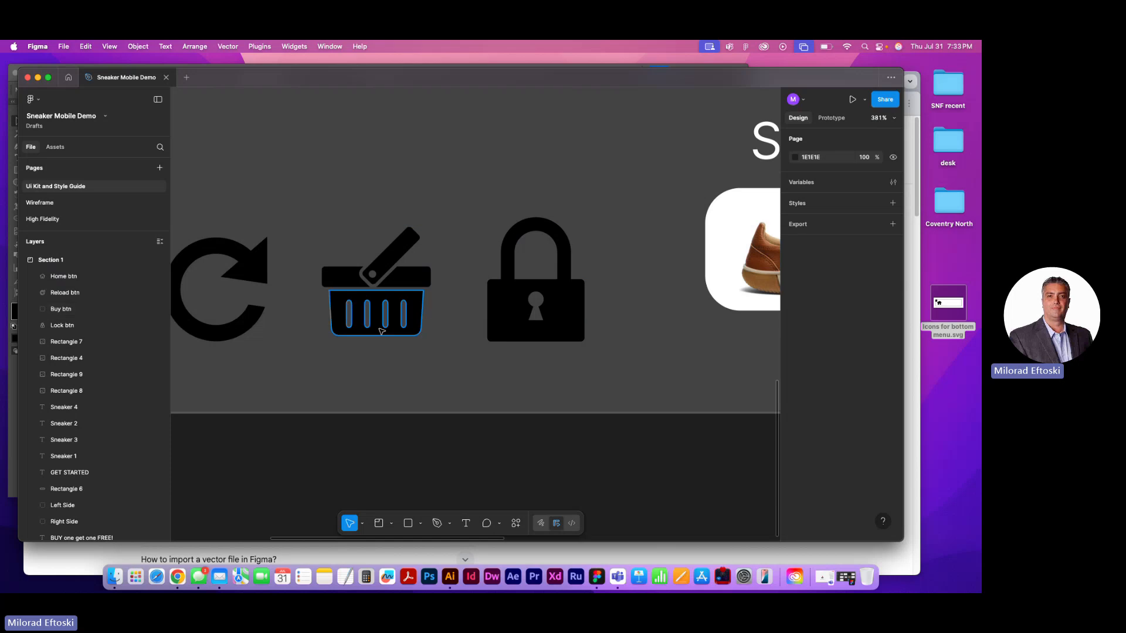
pyautogui.scroll(-5, 382, 318)
pyautogui.scroll(-1, 381, 332)
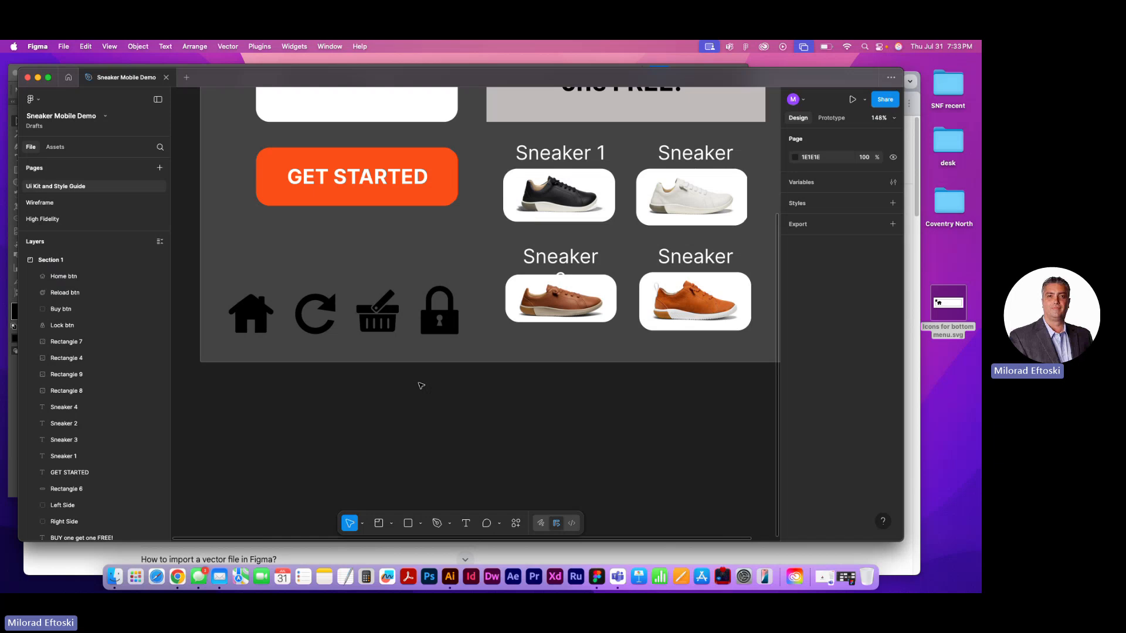
# Copy the home, reload, buy and lock icons from the UI kit and open the High Fidelity page
pyautogui.moveTo(244, 284); pyautogui.dragTo(375, 344)
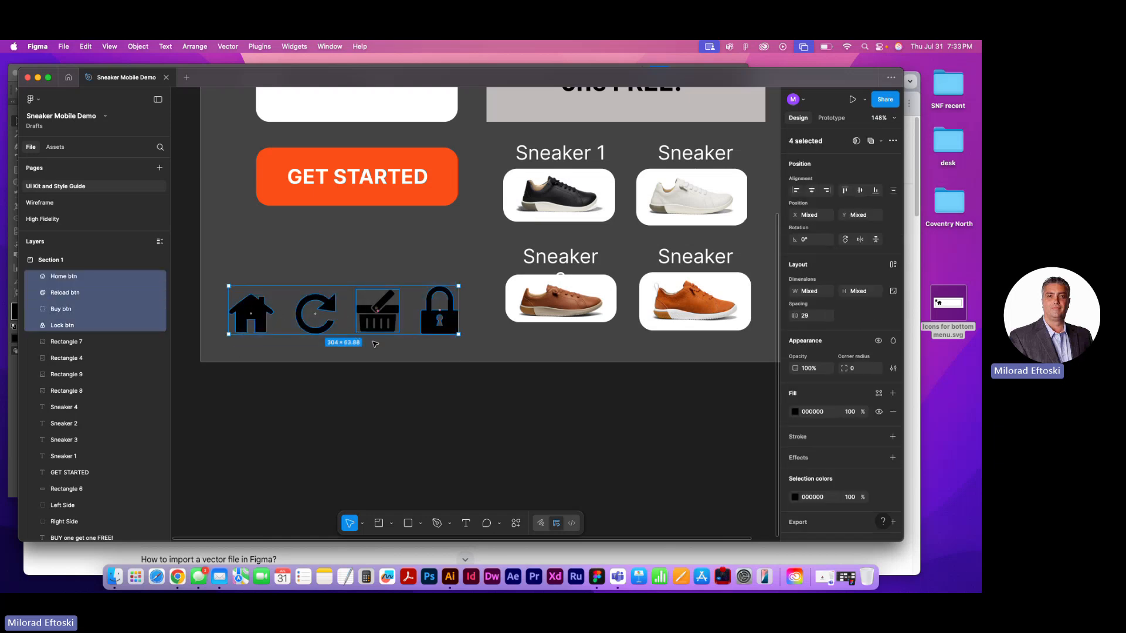
pyautogui.click(410, 372)
pyautogui.scroll(-5, 409, 373)
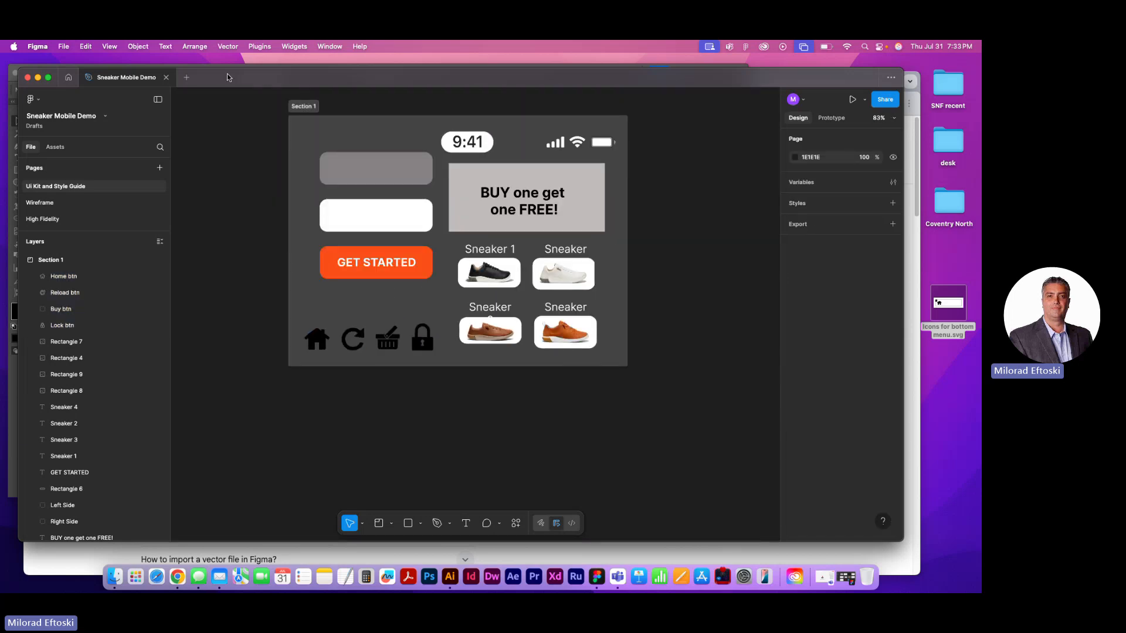
pyautogui.moveTo(229, 77); pyautogui.dragTo(234, 79)
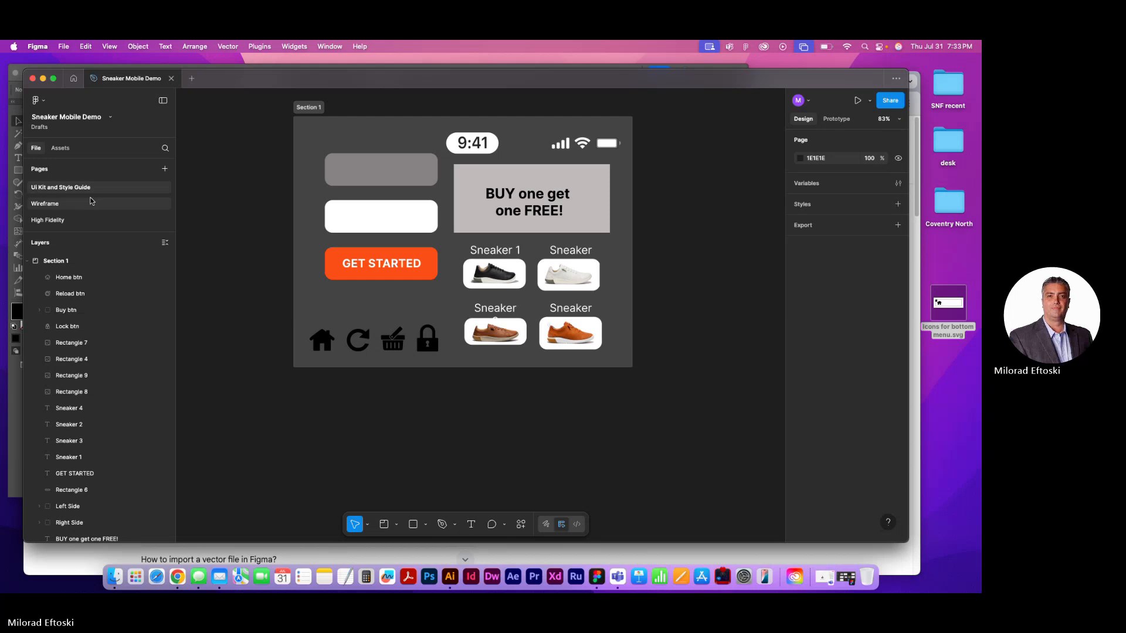
pyautogui.click(64, 203)
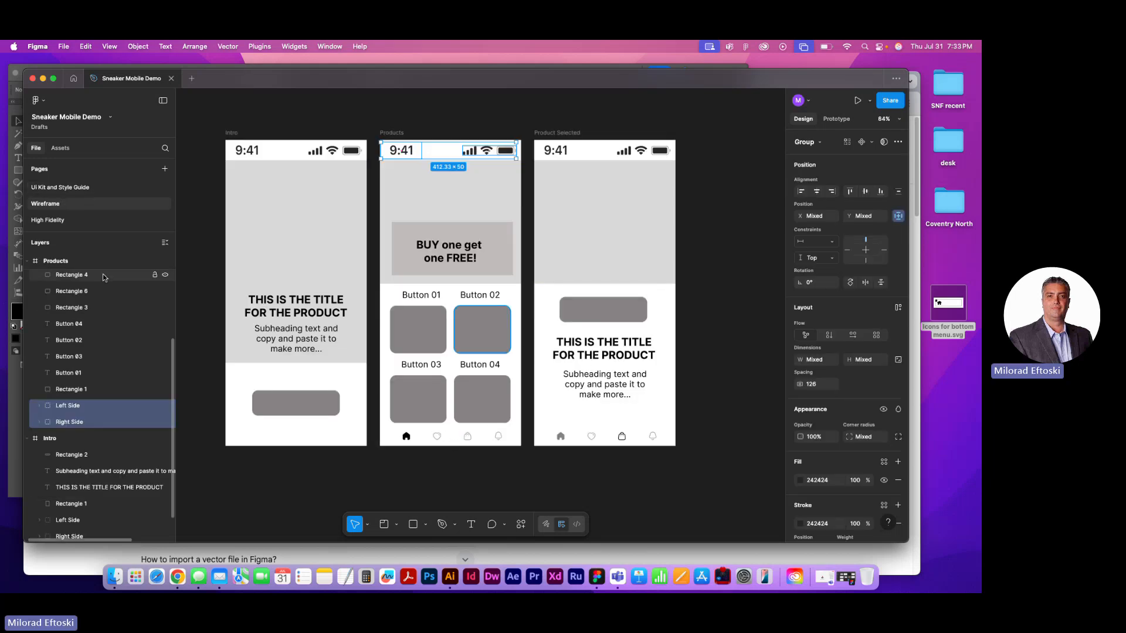
pyautogui.click(51, 220)
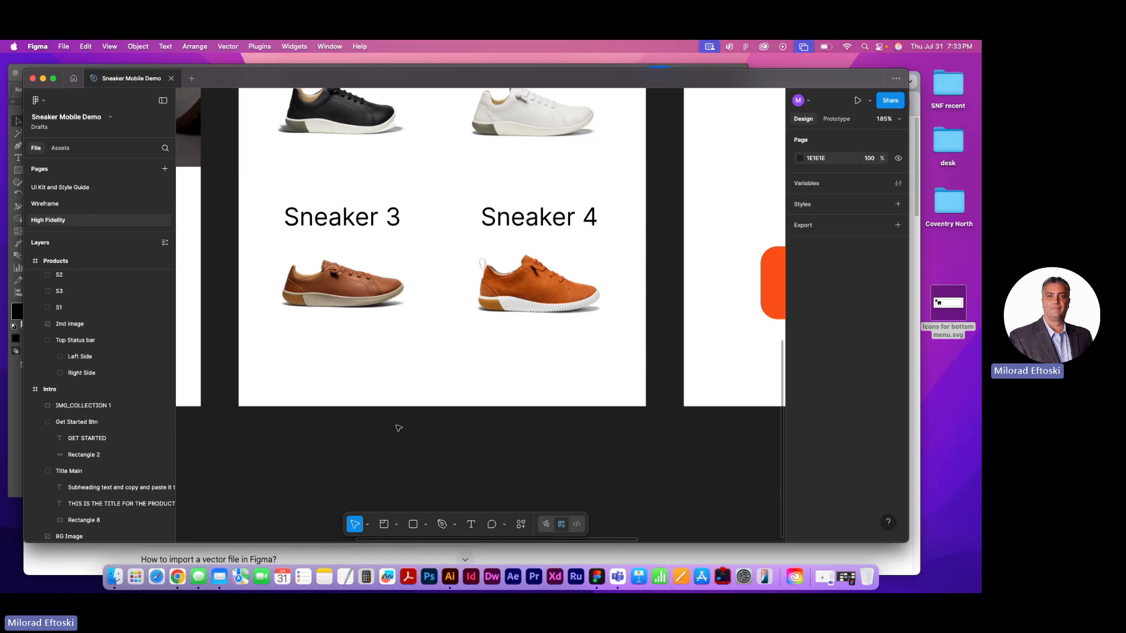
# Paste the four icons into the Products screen and place them in a row below the Sneaker 3 and Sneaker 4 images
pyautogui.press('super+v')
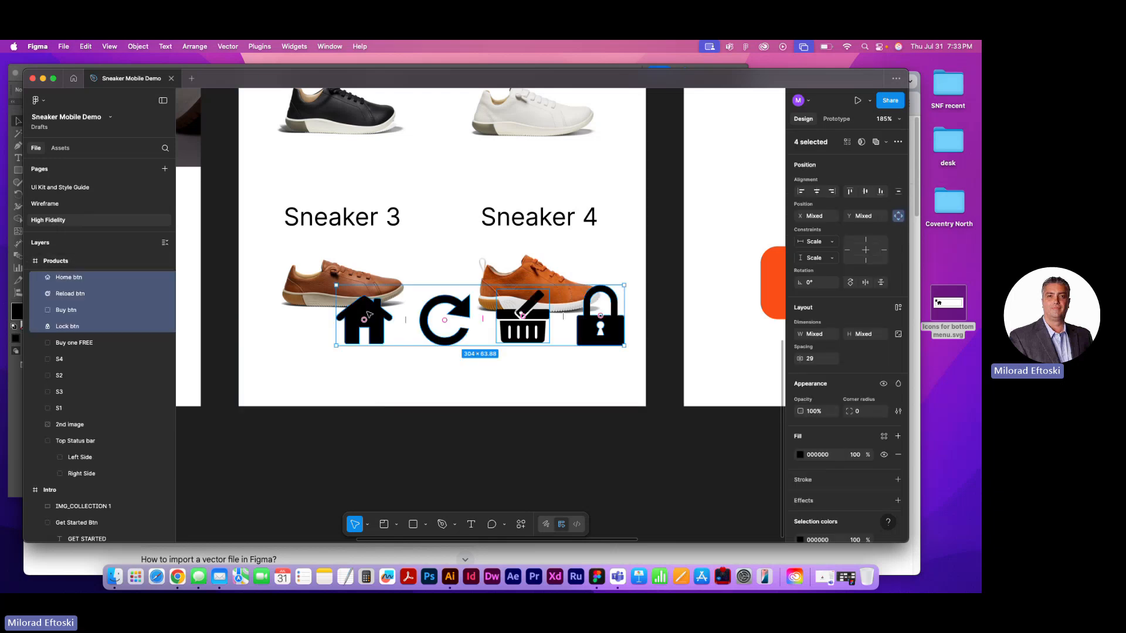
pyautogui.moveTo(379, 325); pyautogui.dragTo(291, 373)
pyautogui.press('Escape')
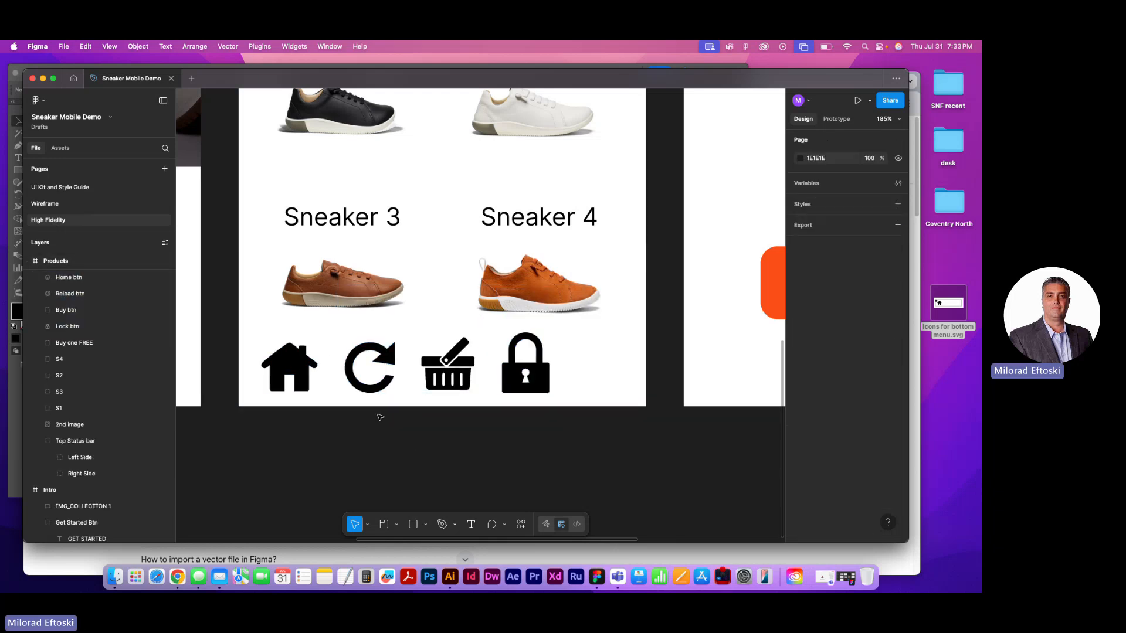
pyautogui.click(291, 373)
pyautogui.click(498, 433)
# Scale the four icons down together to about 43.5 high with the Scale tool, and move the lock toward the Products screen's right edge
pyautogui.moveTo(535, 435); pyautogui.dragTo(314, 378)
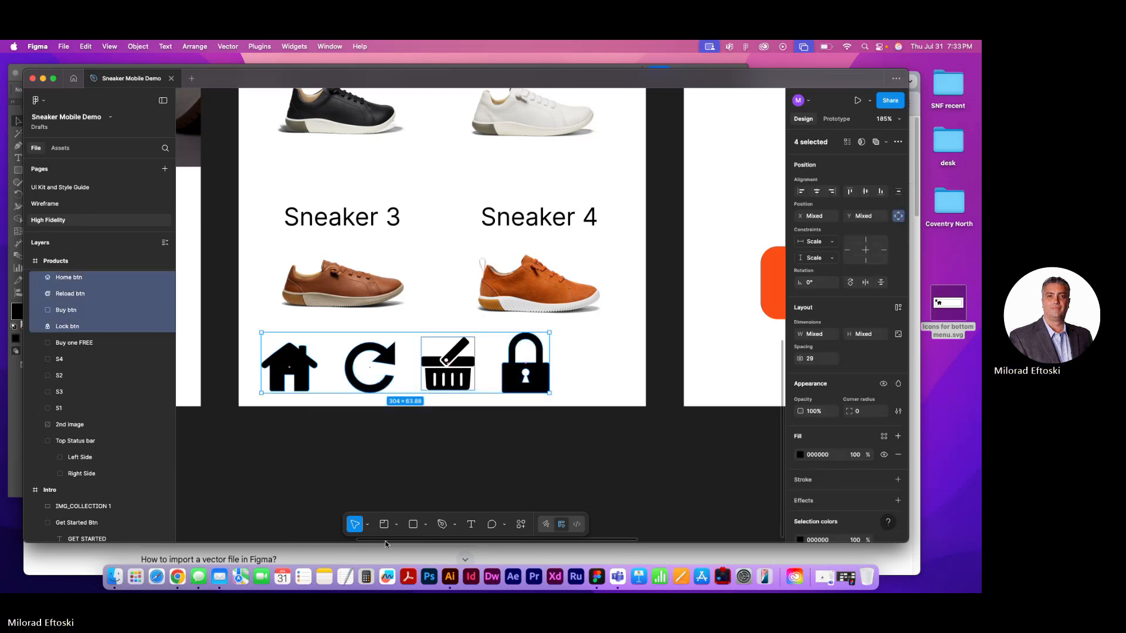
pyautogui.click(369, 526)
pyautogui.click(399, 504)
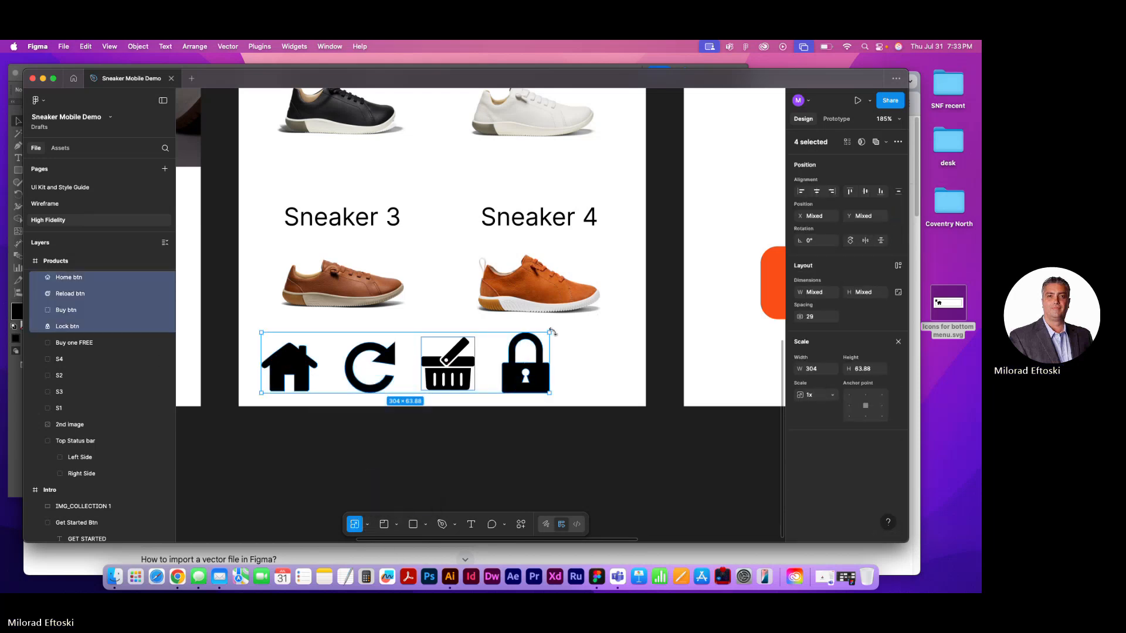
pyautogui.moveTo(551, 334); pyautogui.dragTo(588, 392)
pyautogui.click(513, 415)
# Spread the basket, reload and home icons apart along the bottom of the Products screen
pyautogui.moveTo(391, 391); pyautogui.dragTo(495, 391)
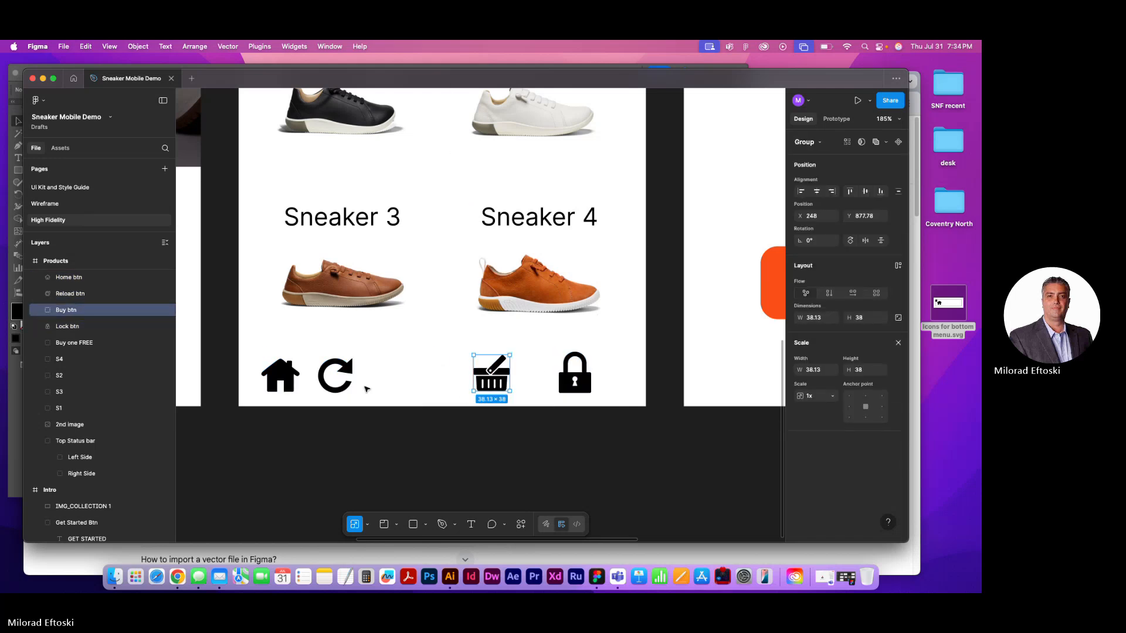
pyautogui.moveTo(345, 391); pyautogui.dragTo(422, 392)
pyautogui.moveTo(299, 391); pyautogui.dragTo(354, 393)
pyautogui.click(428, 431)
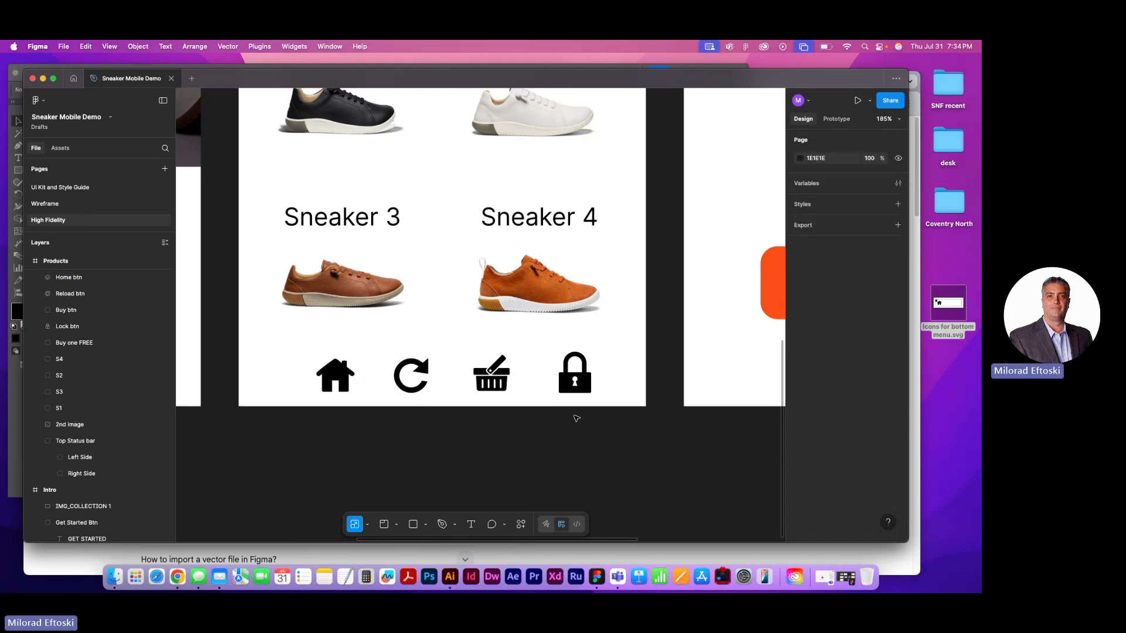
# Shift the four-icon row slightly left on the Products screen and even out its spacing with Tidy up
pyautogui.moveTo(575, 416); pyautogui.dragTo(339, 352)
pyautogui.moveTo(399, 377); pyautogui.dragTo(381, 377)
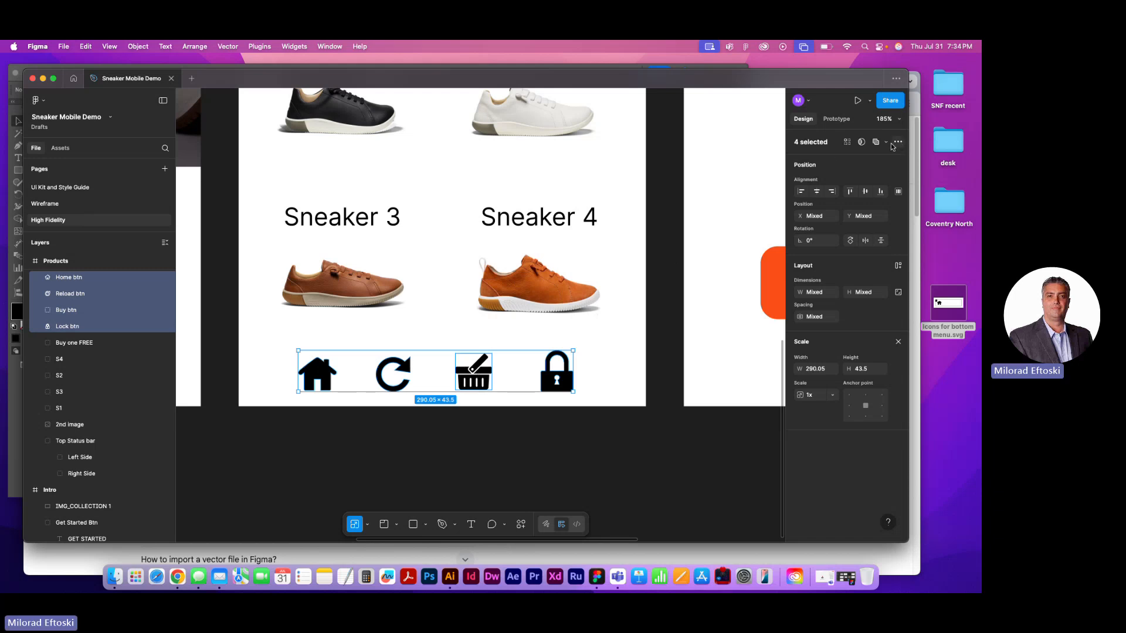
pyautogui.click(898, 194)
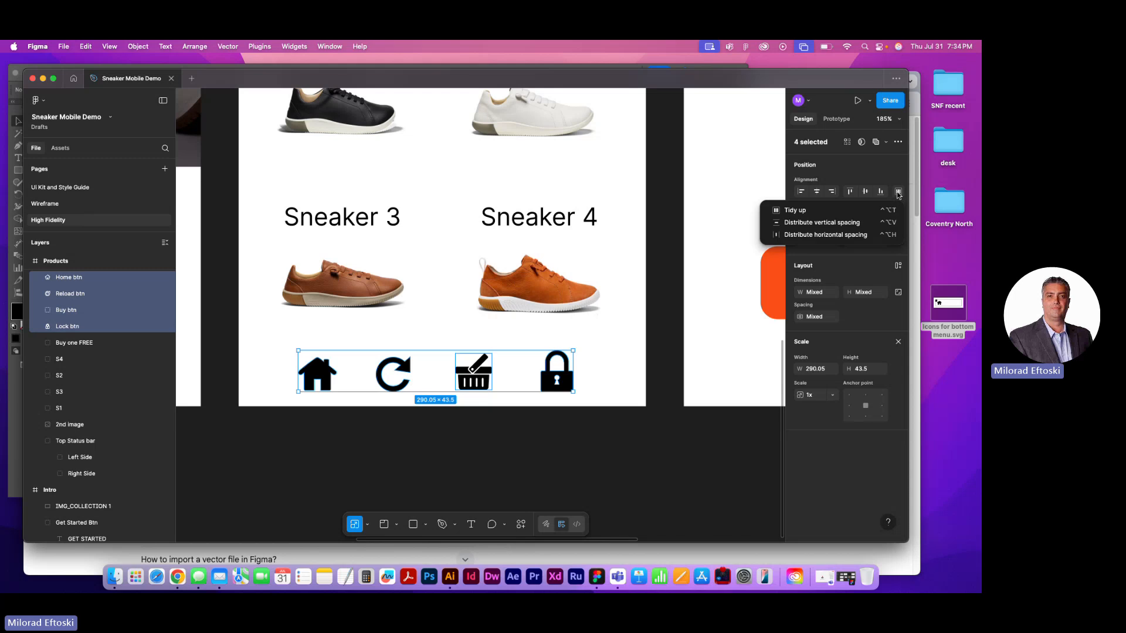
pyautogui.click(794, 211)
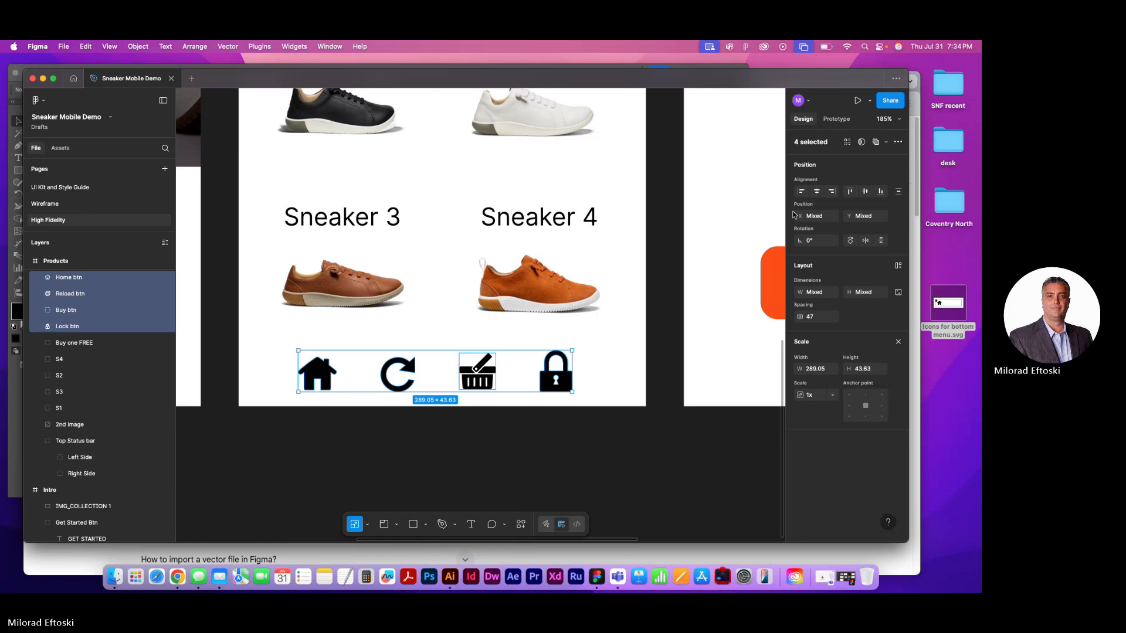
pyautogui.click(614, 441)
# Inspect the text formatting of the Sneaker 3 label and the subheading on the Product Selected screen
pyautogui.press('super+minus')
pyautogui.press('super+minus')
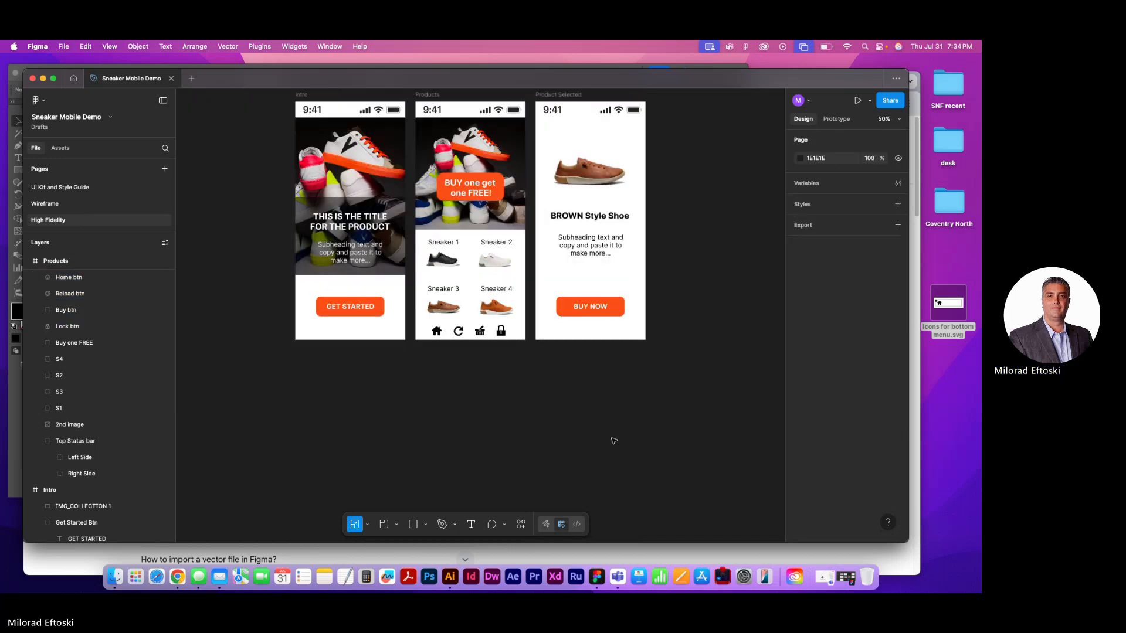
pyautogui.press('space')
pyautogui.moveTo(577, 404); pyautogui.dragTo(595, 461)
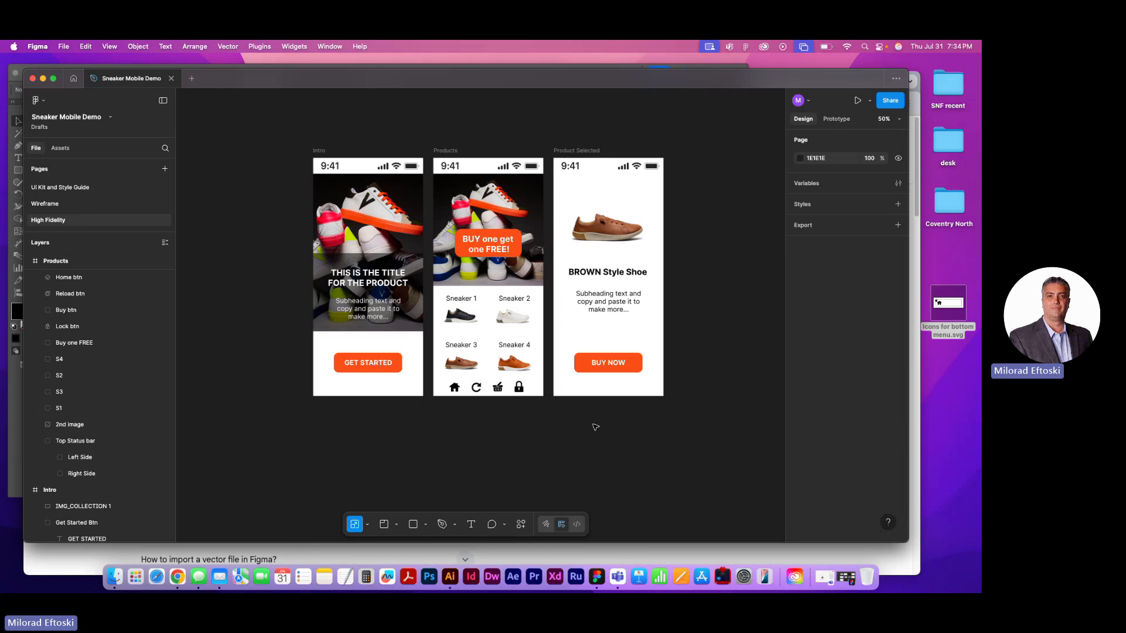
pyautogui.scroll(5, 468, 402)
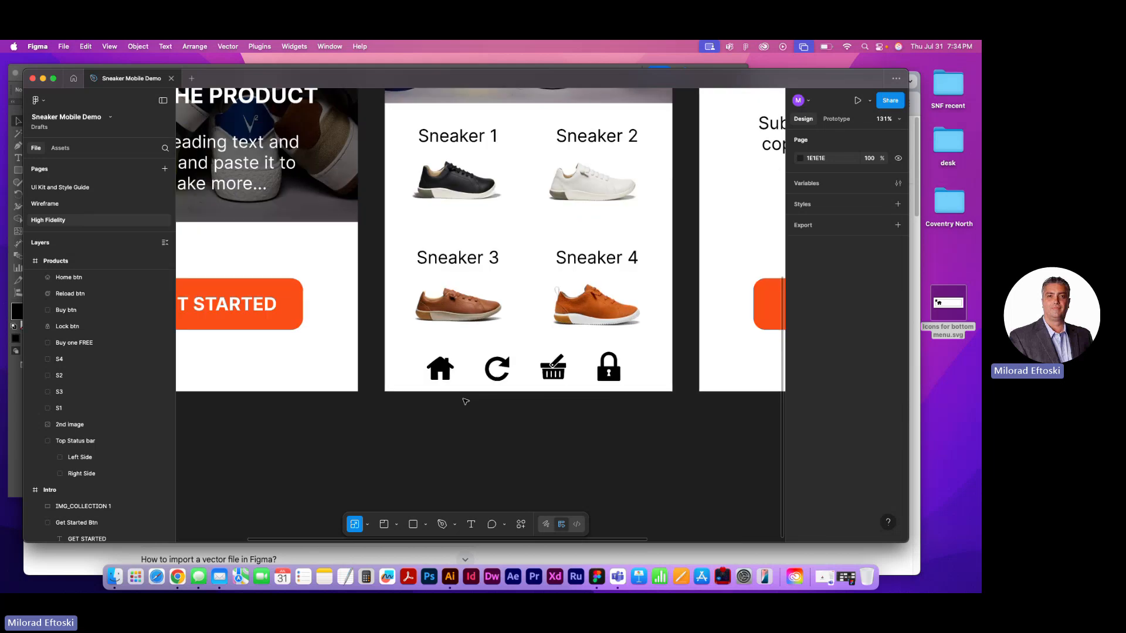
pyautogui.hscroll(3, 528, 381)
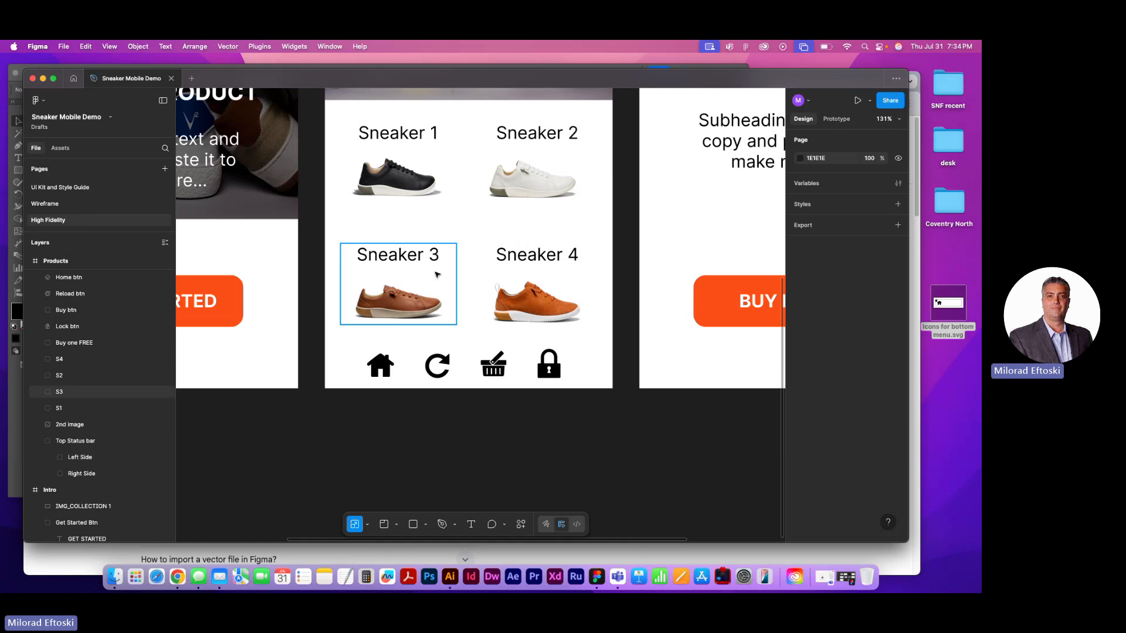
pyautogui.click(397, 258)
pyautogui.doubleClick(398, 259)
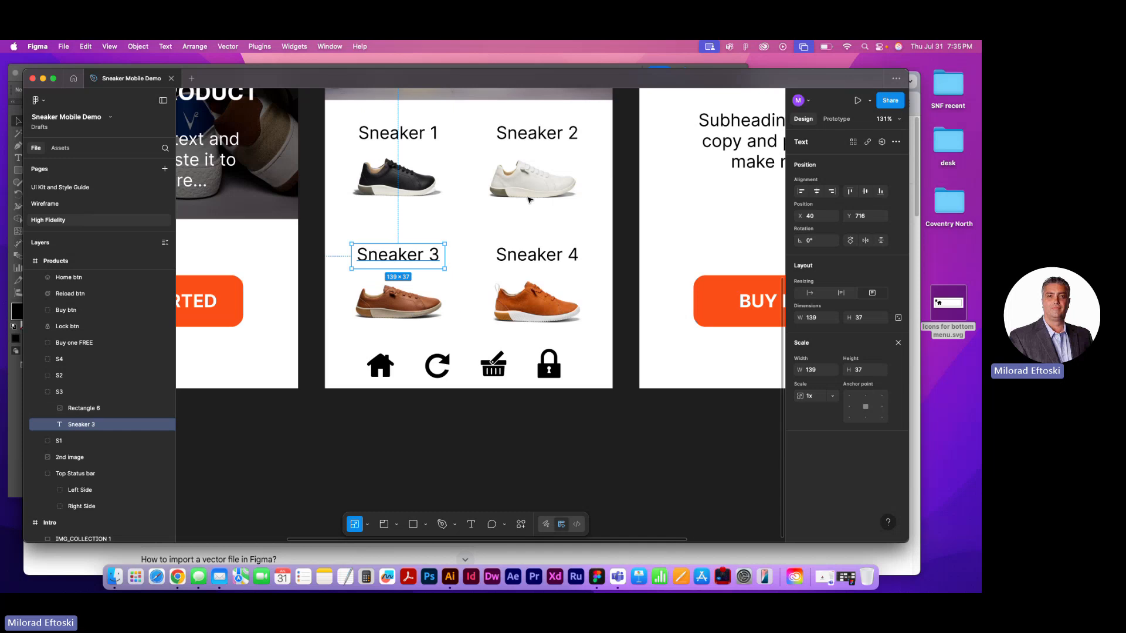
pyautogui.doubleClick(399, 256)
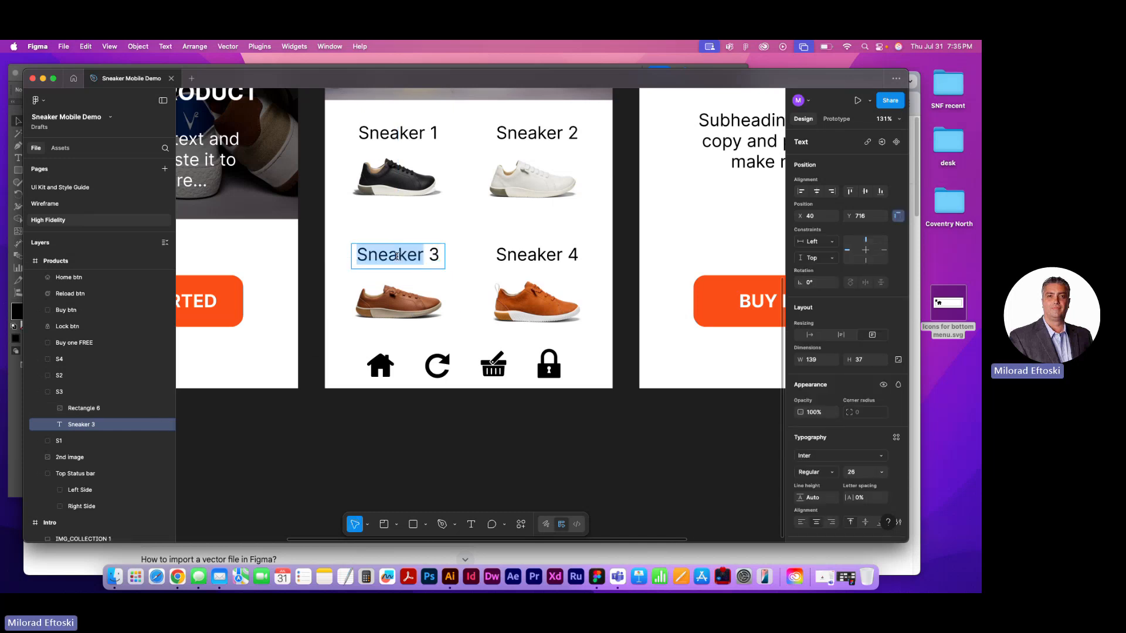
pyautogui.click(394, 256)
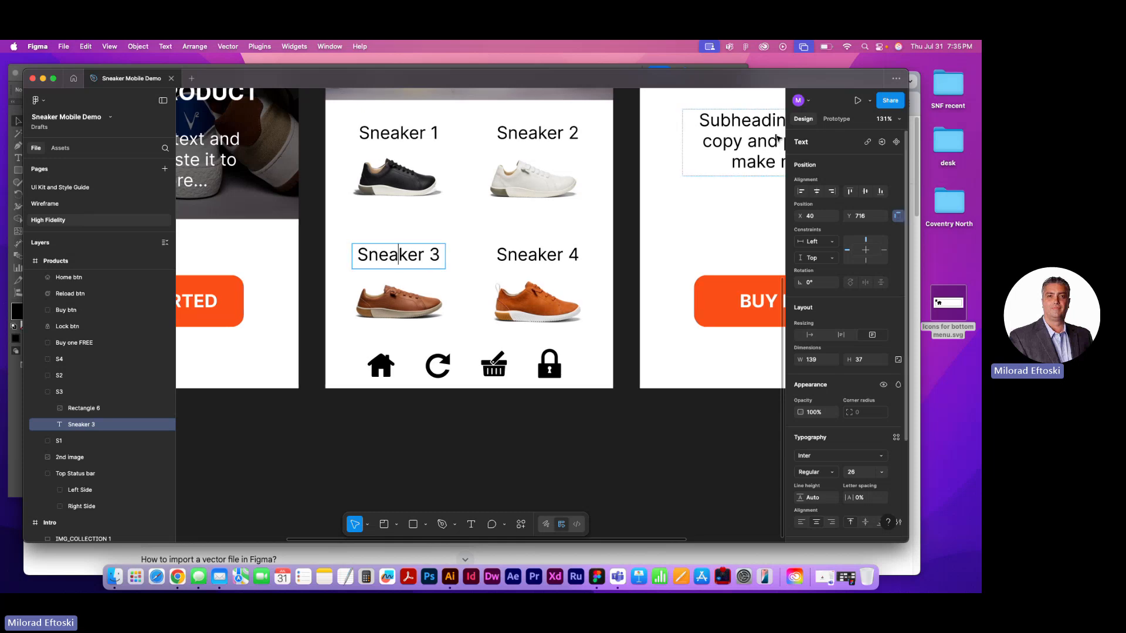
pyautogui.click(756, 141)
pyautogui.press('super+a')
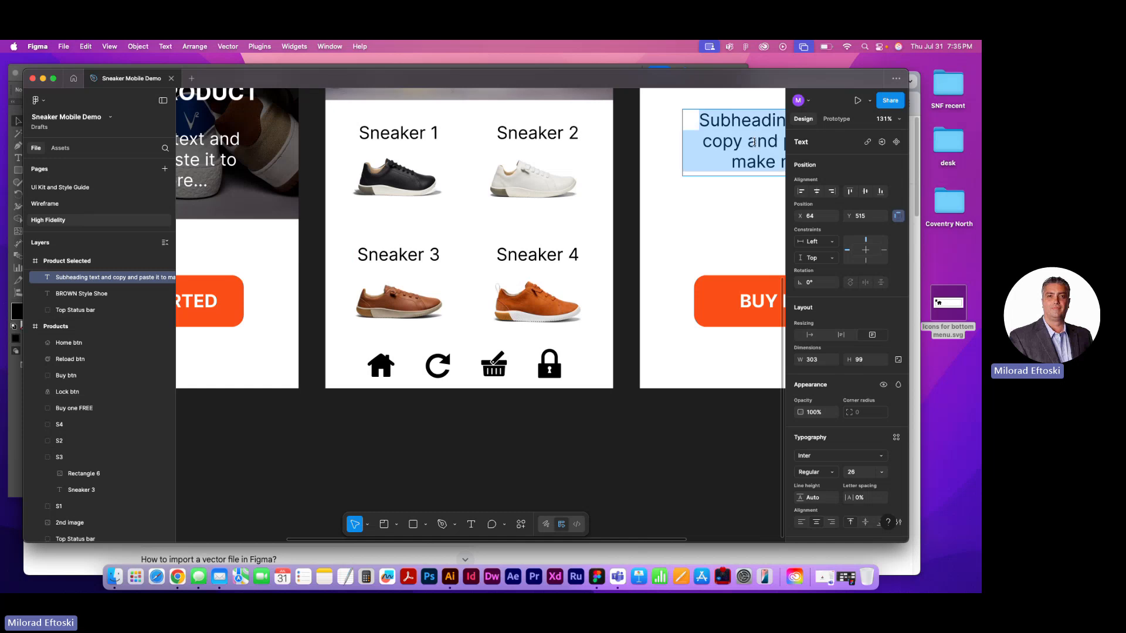
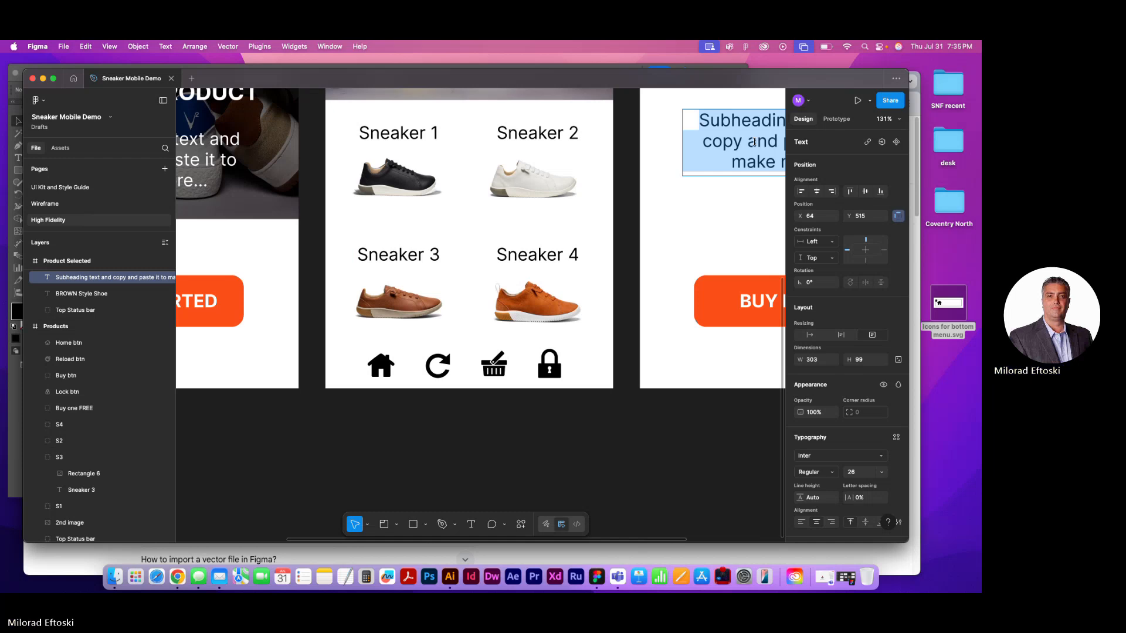
# Recolour the home icon on the Products screen with the orange already used on the page
pyautogui.scroll(-5, 534, 353)
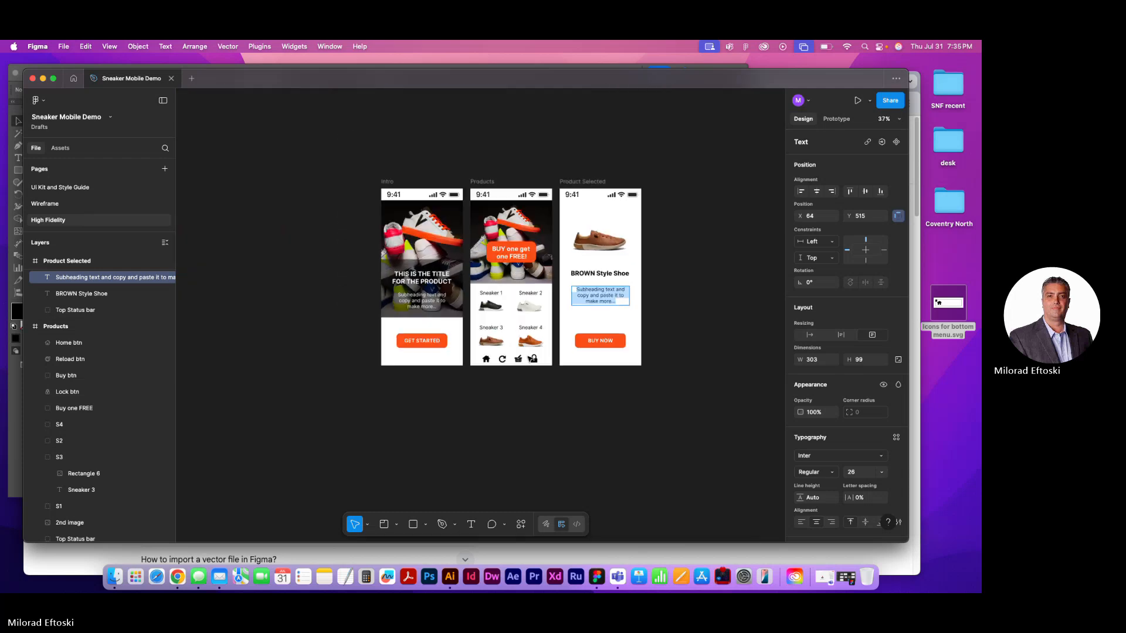
pyautogui.press('Escape')
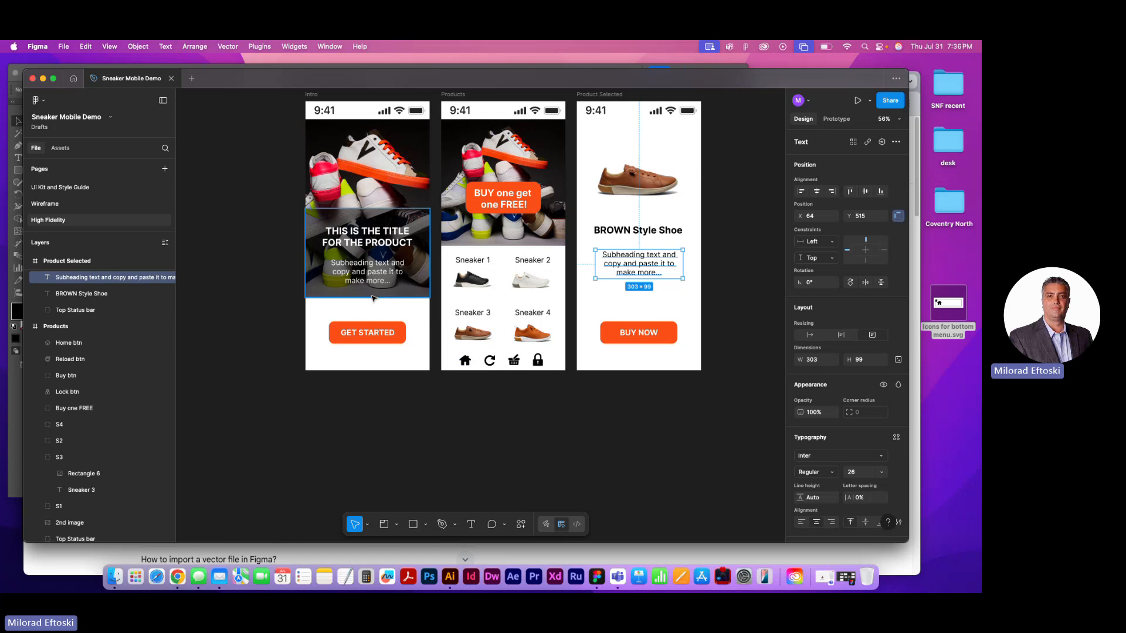
pyautogui.click(465, 360)
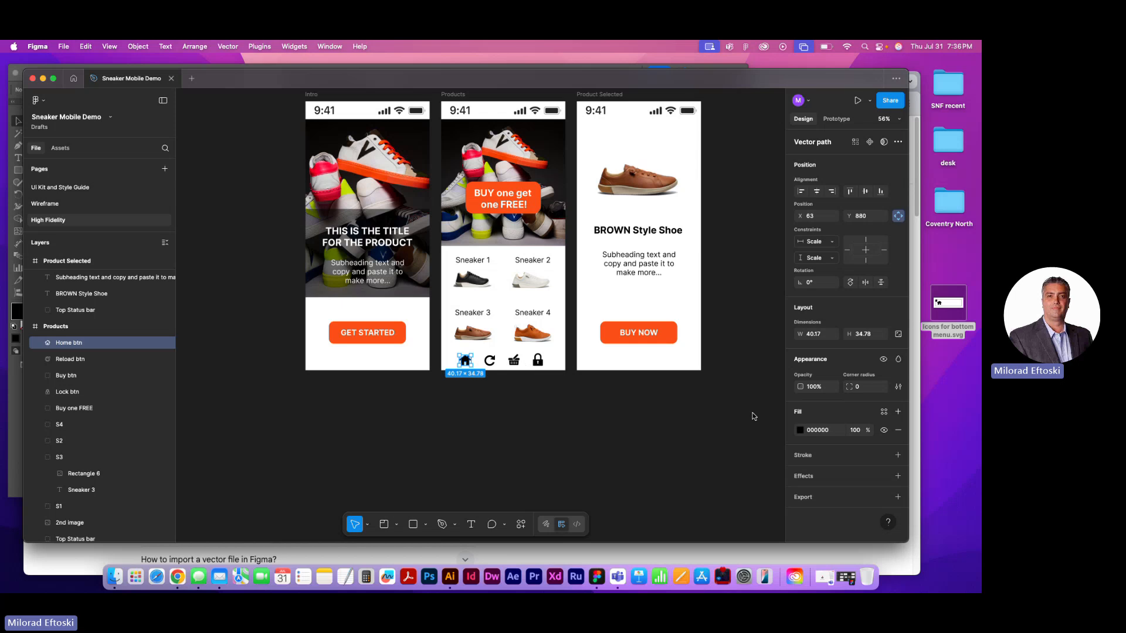
pyautogui.click(800, 431)
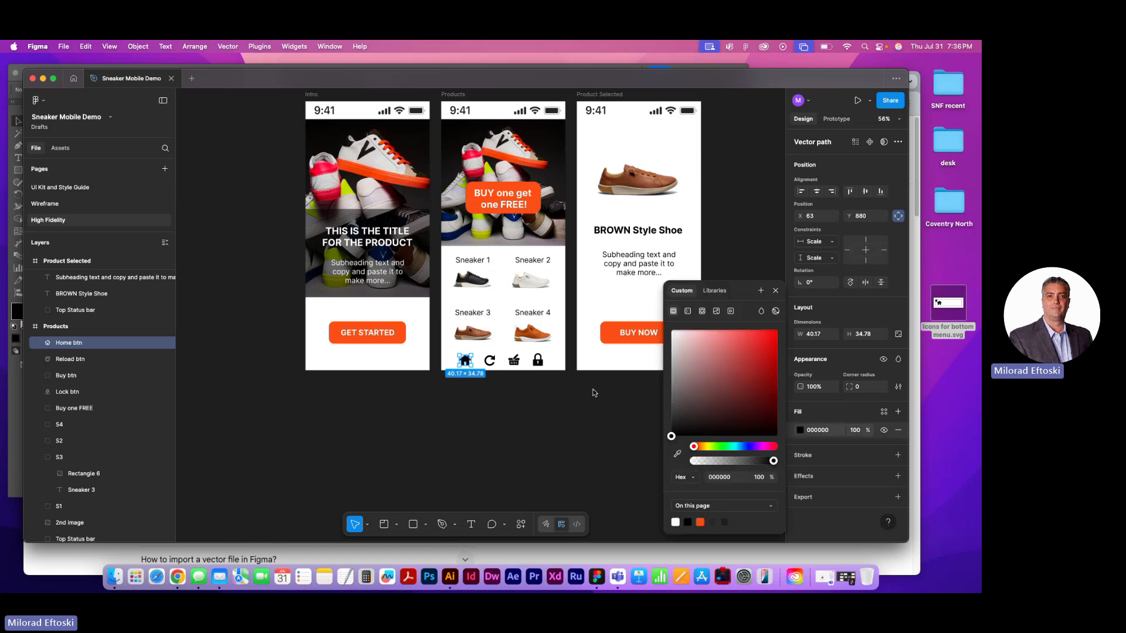
pyautogui.click(701, 522)
pyautogui.click(497, 451)
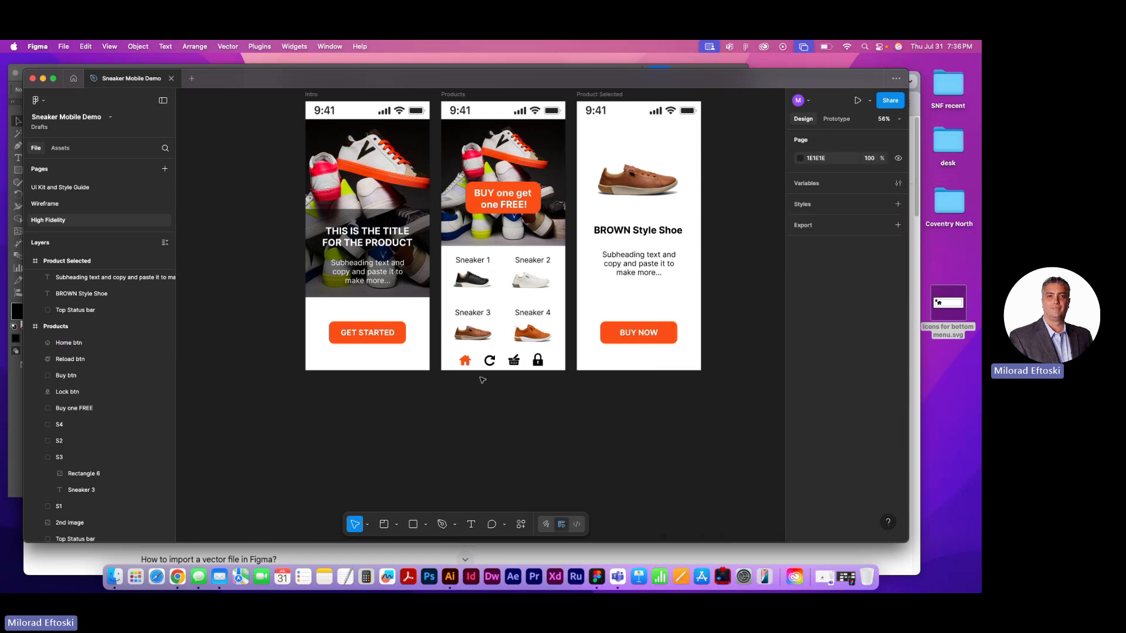
# Copy the four bottom navigation icons from the Products screen and paste them into the Product Selected screen
pyautogui.moveTo(548, 384); pyautogui.dragTo(460, 354)
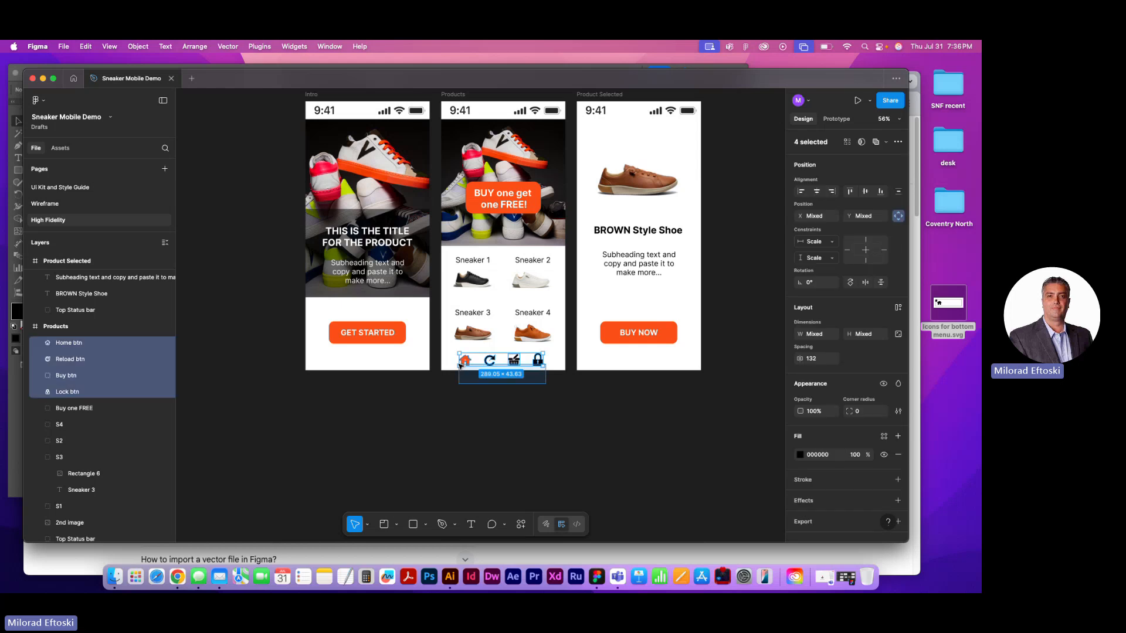
pyautogui.click(609, 354)
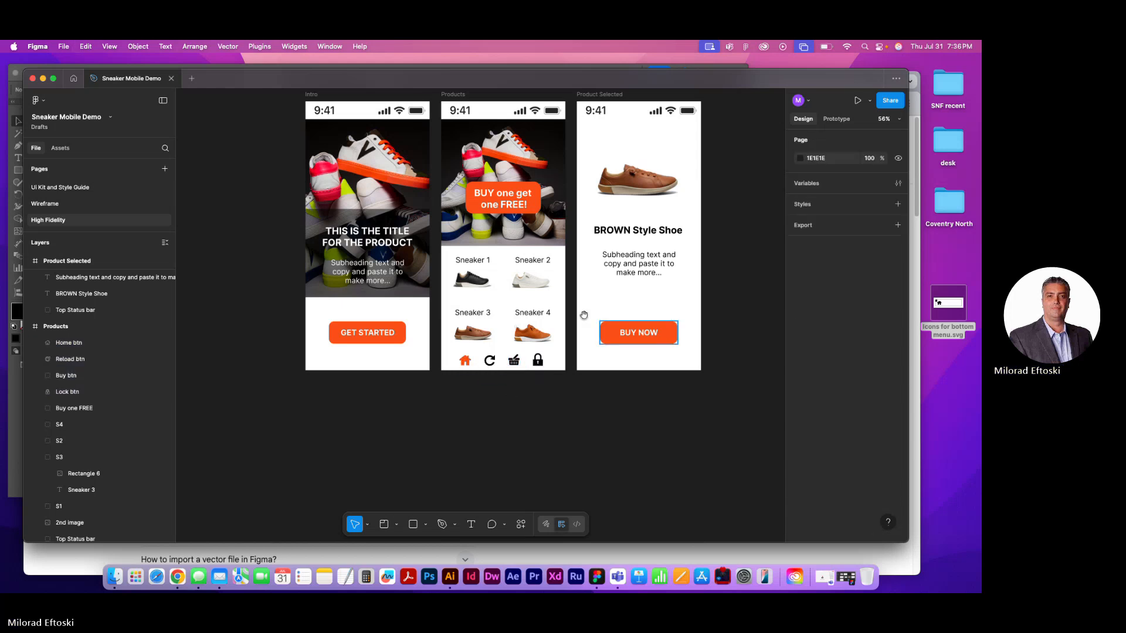
pyautogui.moveTo(584, 315); pyautogui.dragTo(513, 363)
pyautogui.click(534, 144)
pyautogui.press('cmd+v')
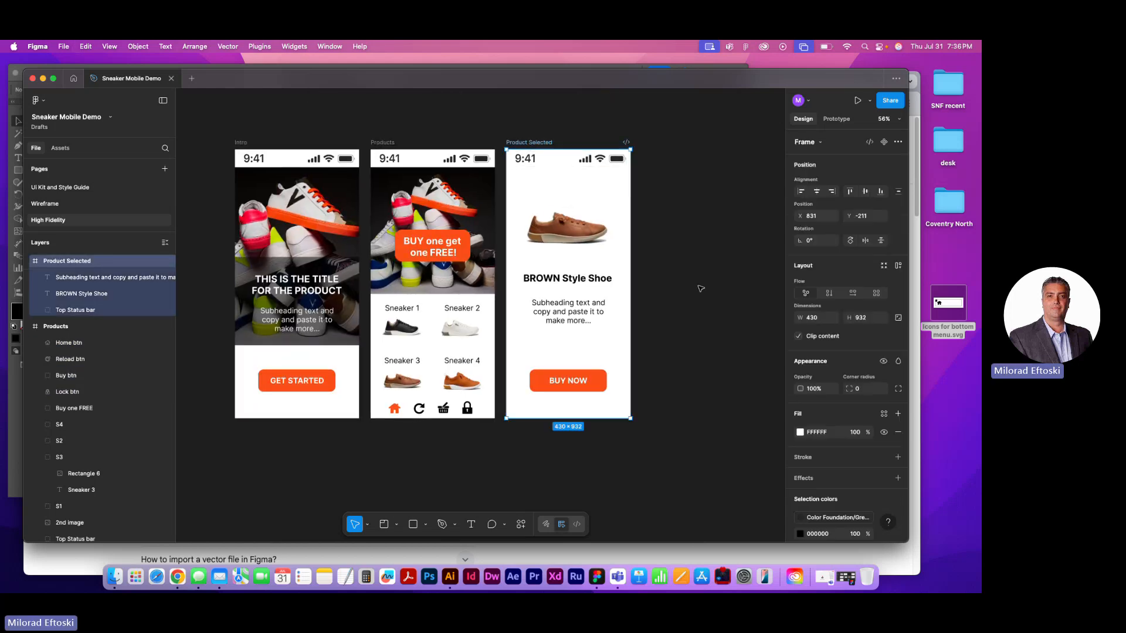
pyautogui.click(732, 312)
# Change the home icon's fill to black on the Product Selected screen
pyautogui.moveTo(710, 330); pyautogui.dragTo(660, 261)
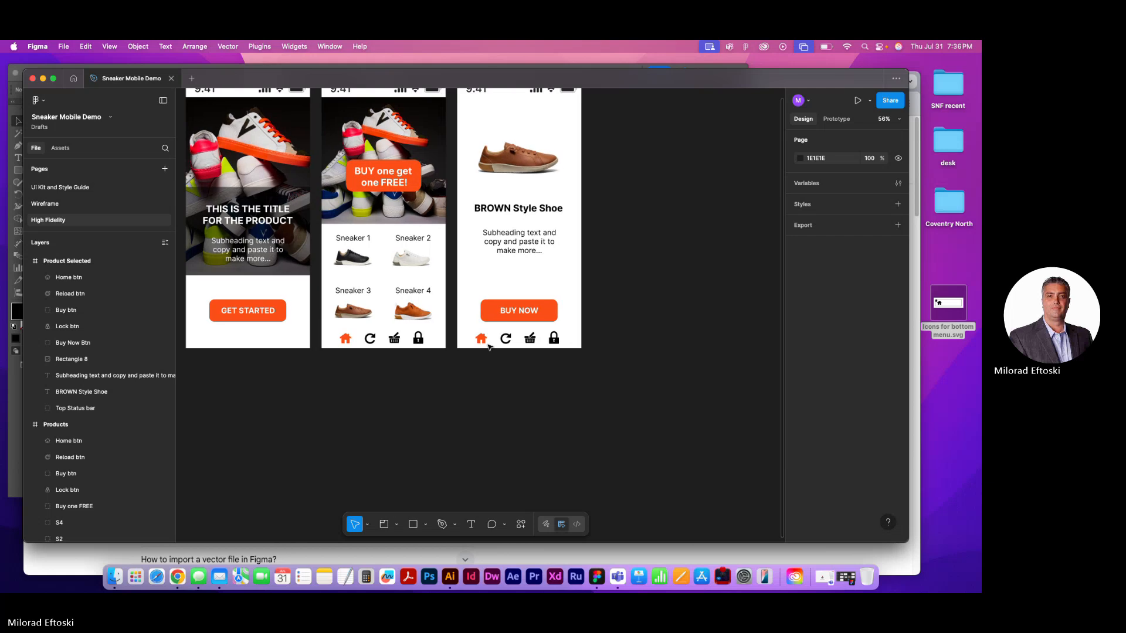
pyautogui.click(482, 340)
pyautogui.click(800, 429)
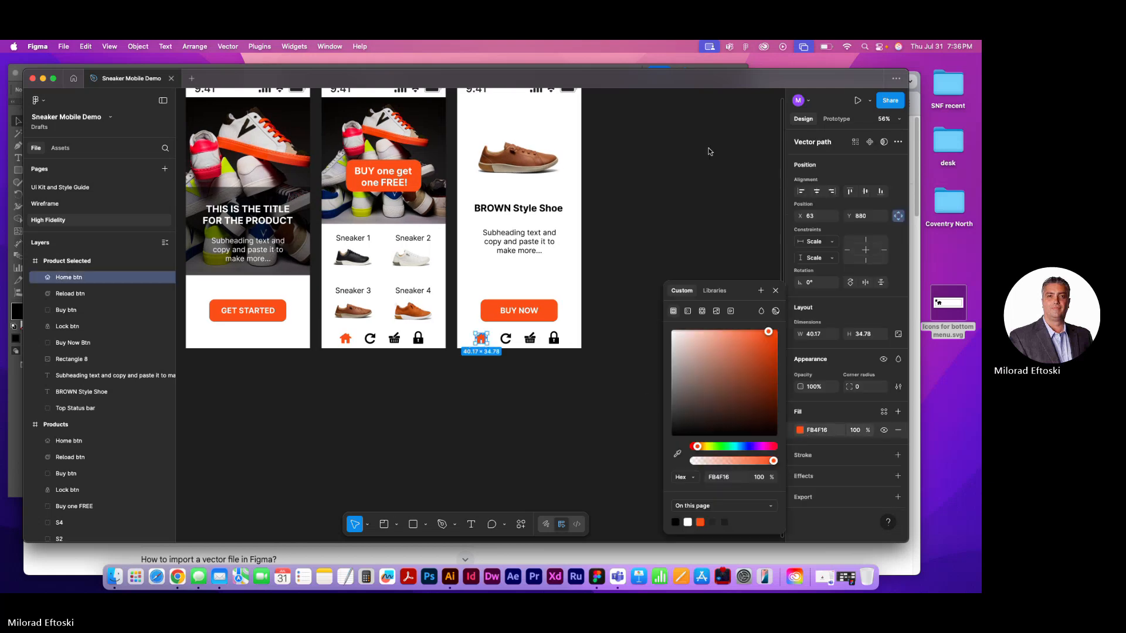
pyautogui.click(676, 522)
pyautogui.click(517, 385)
# Fill the reload icon on the Product Selected screen with the page's orange
pyautogui.click(506, 339)
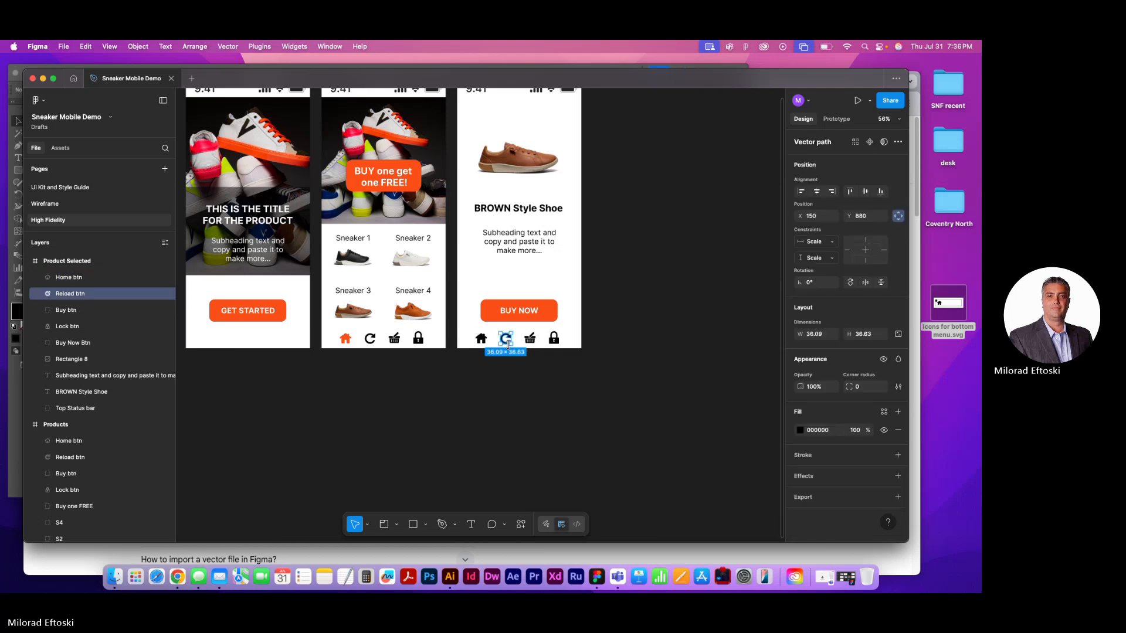
pyautogui.click(799, 429)
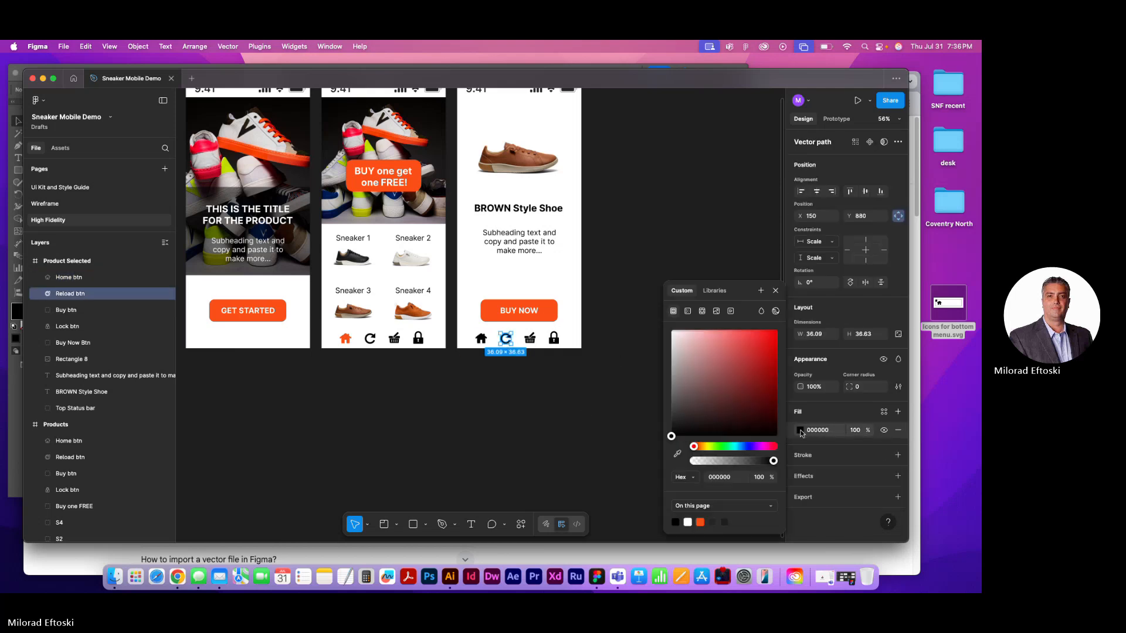
pyautogui.click(701, 522)
pyautogui.click(597, 453)
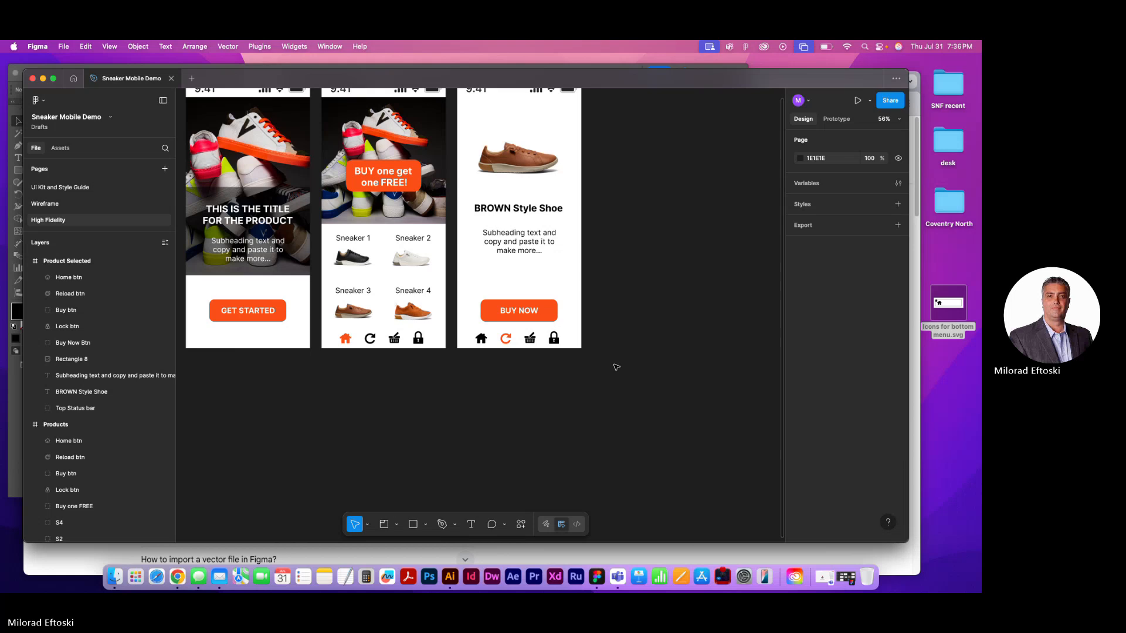
# Duplicate the Product Selected screen beside the original
pyautogui.moveTo(624, 361); pyautogui.dragTo(623, 421)
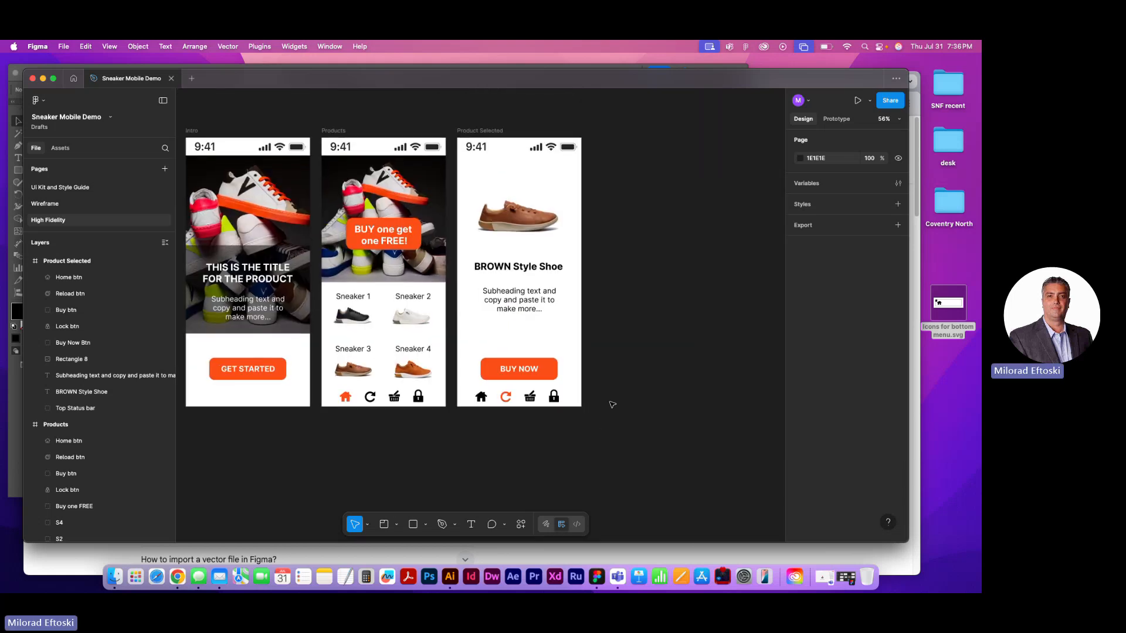
pyautogui.moveTo(643, 381); pyautogui.dragTo(593, 391)
pyautogui.click(428, 142)
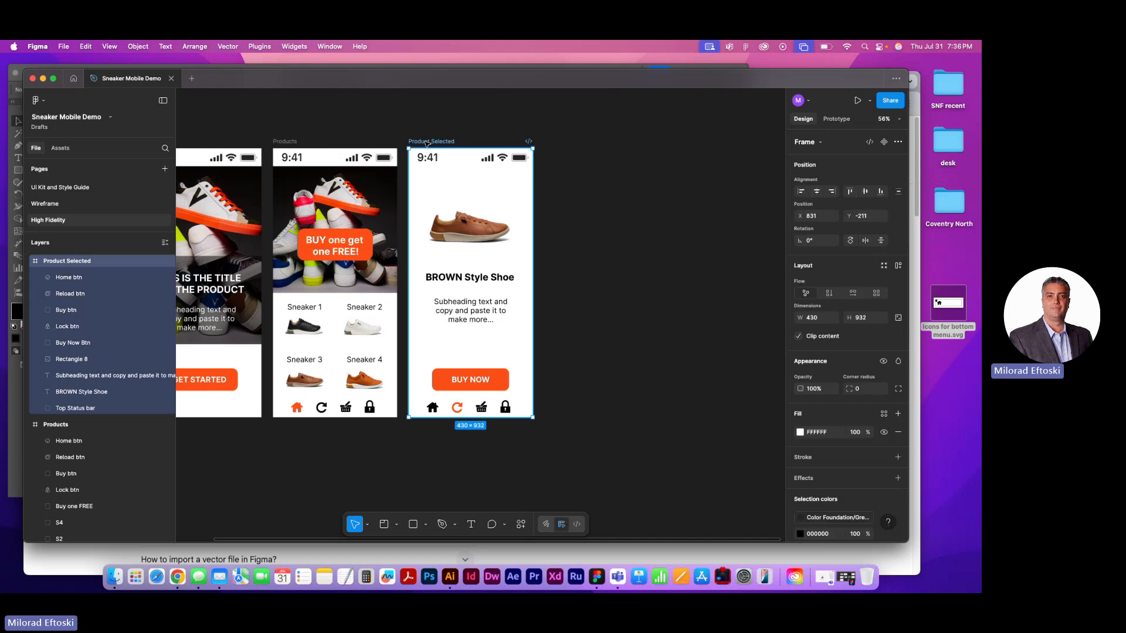
pyautogui.press('super+d')
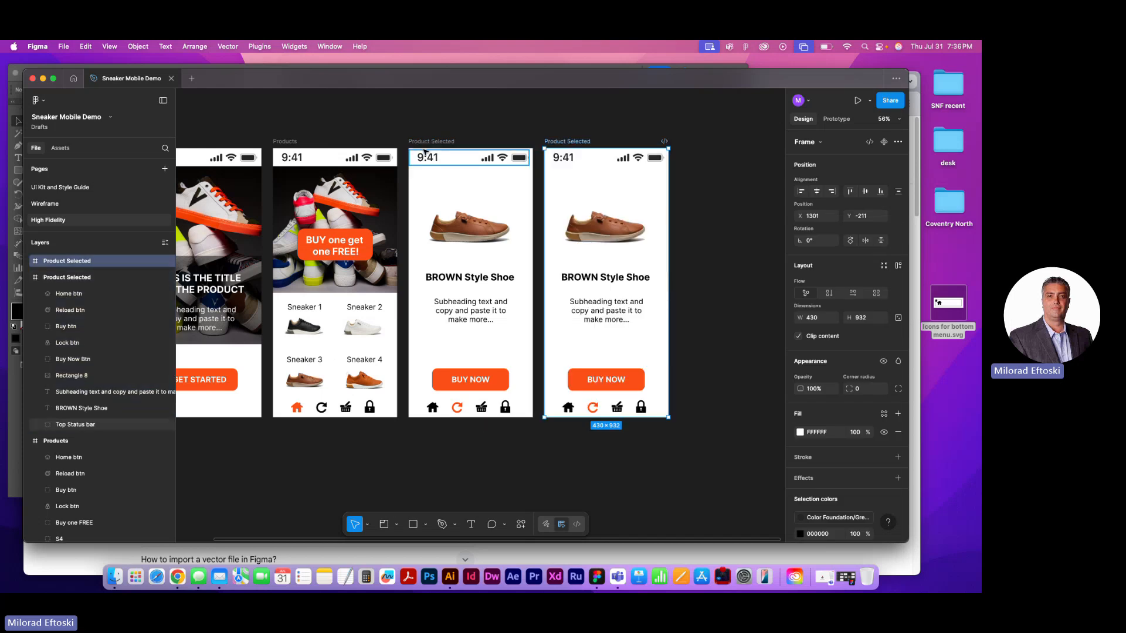
pyautogui.click(709, 369)
# Change the reload icon's fill to black on the duplicated Product Selected screen
pyautogui.moveTo(710, 370); pyautogui.dragTo(667, 371)
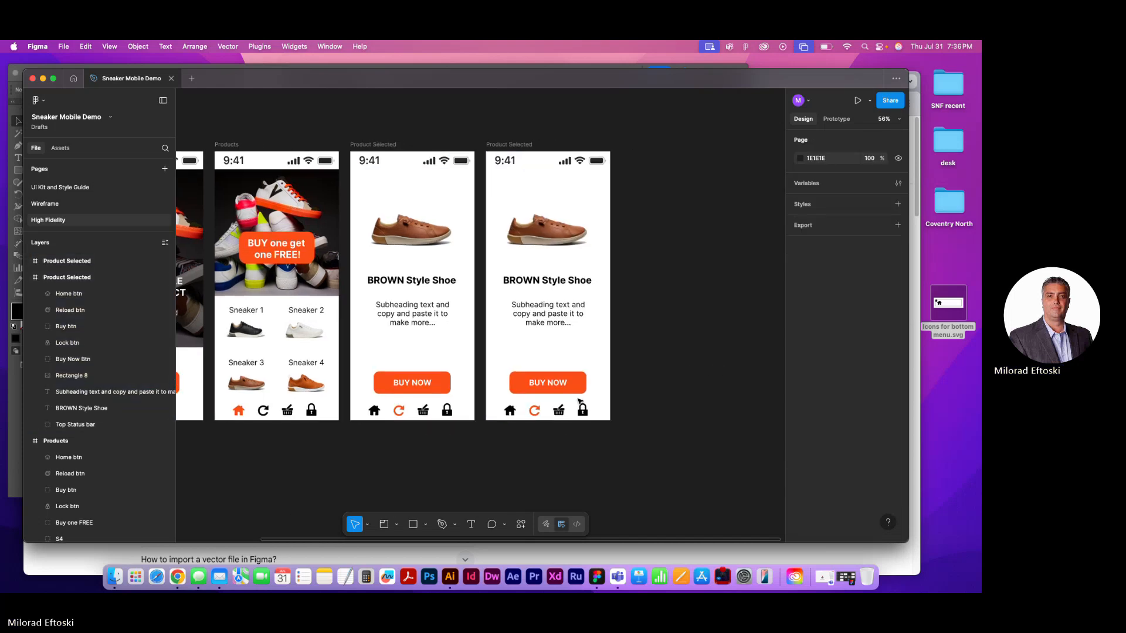
pyautogui.click(535, 410)
pyautogui.click(800, 430)
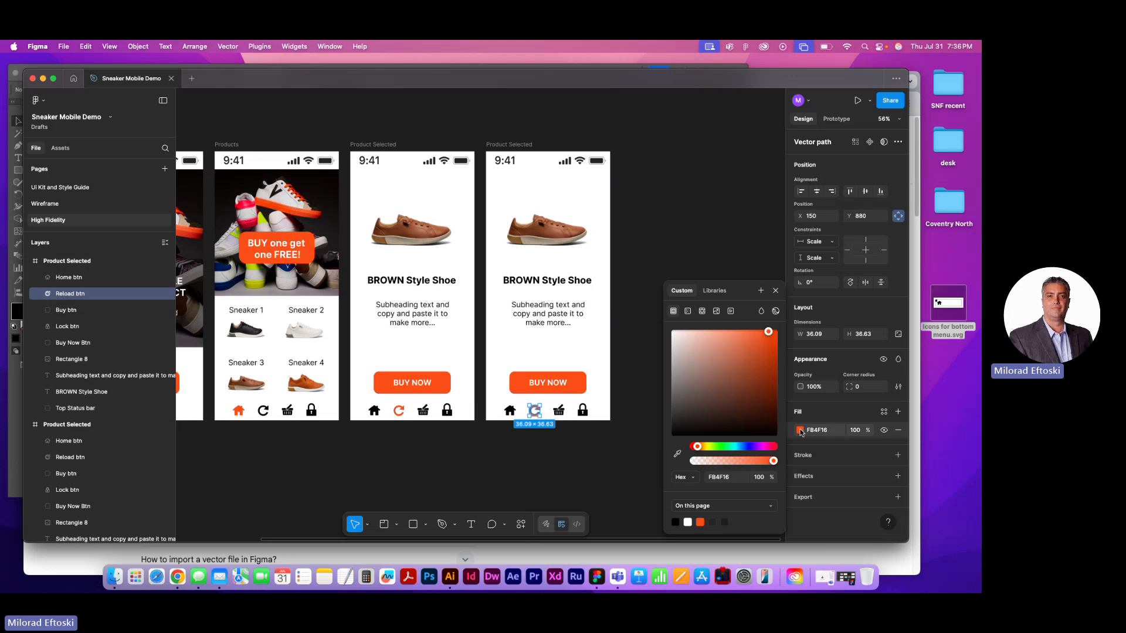
pyautogui.click(677, 521)
pyautogui.click(622, 495)
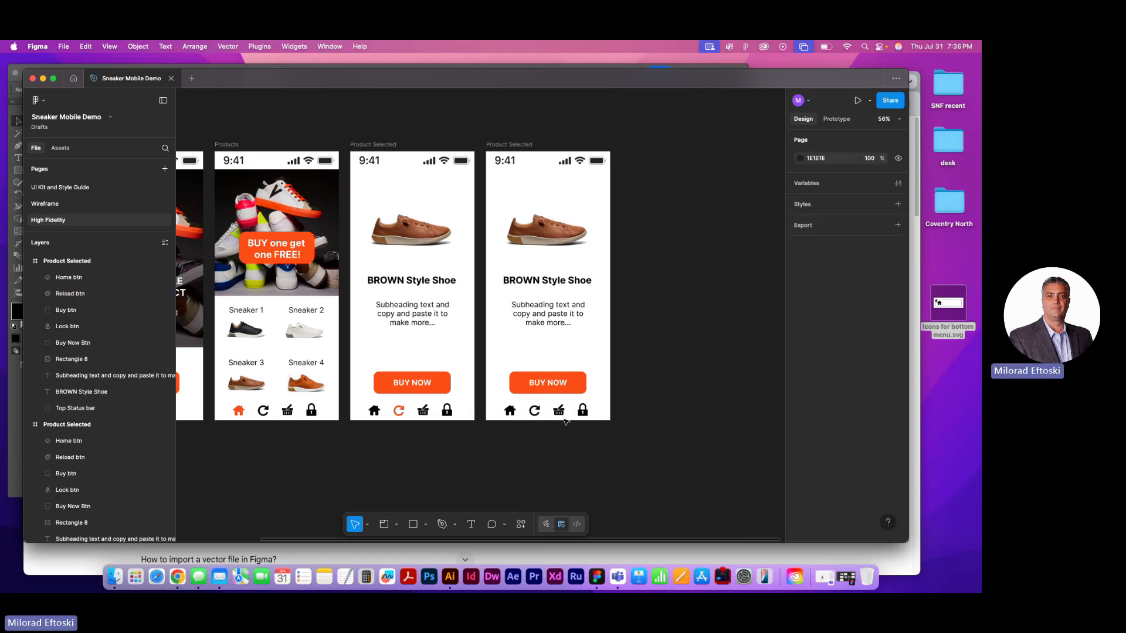
# Fill the Buy btn basket icon on the duplicated Product Selected screen with the page's orange
pyautogui.click(558, 411)
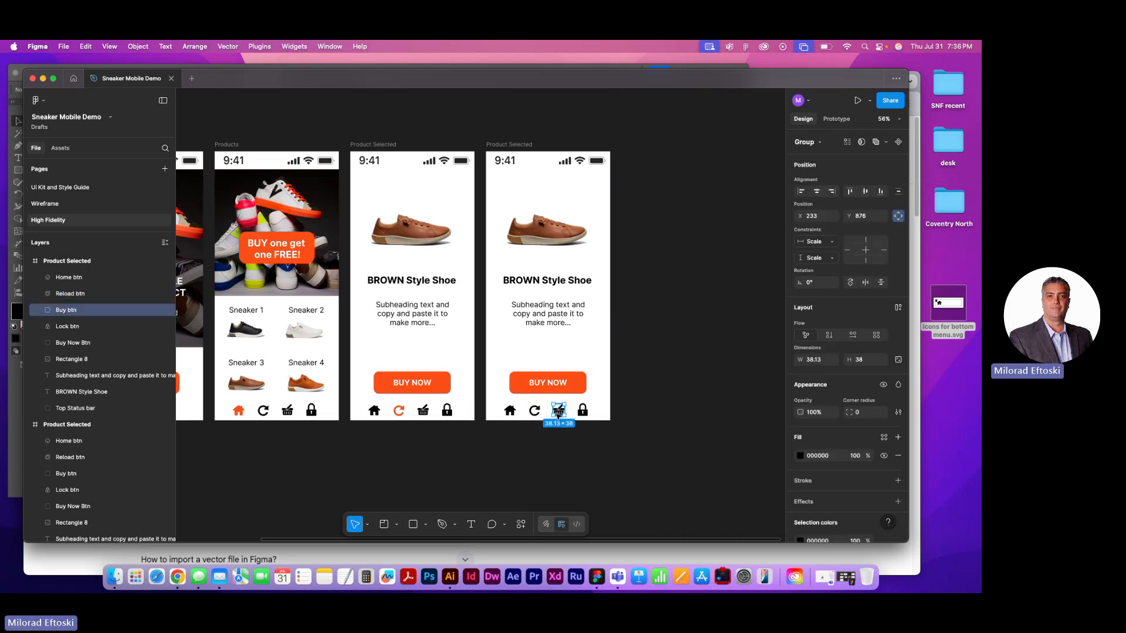
pyautogui.click(800, 456)
pyautogui.click(700, 521)
pyautogui.click(611, 469)
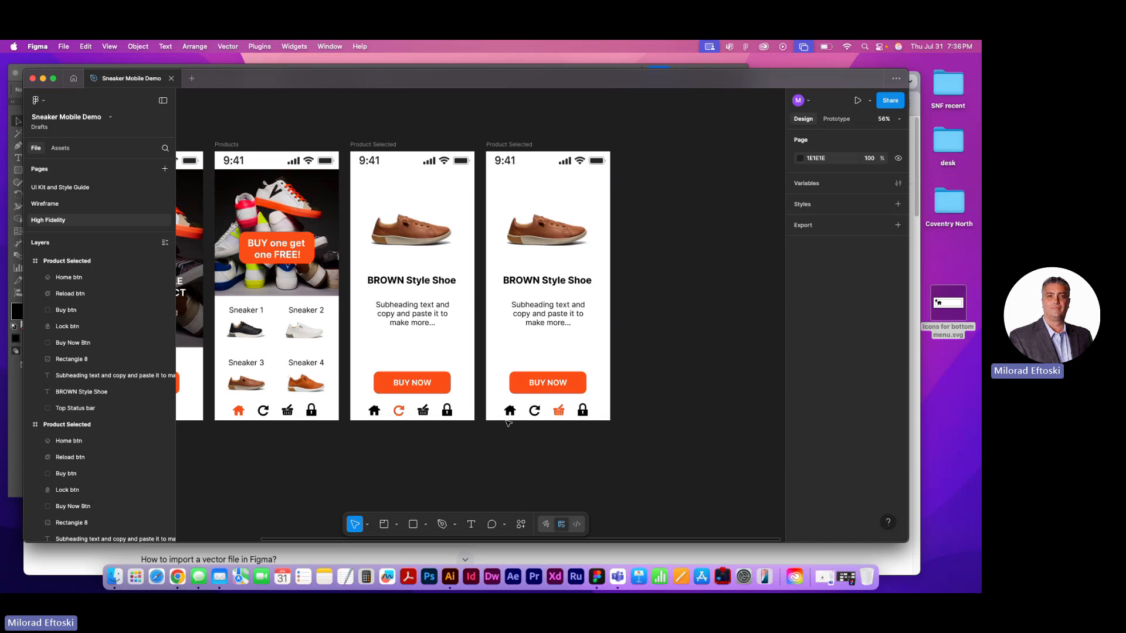
# On the duplicated screen, move the subheading down to Y 624 and the BROWN Style Shoe heading down to just above it
pyautogui.click(554, 285)
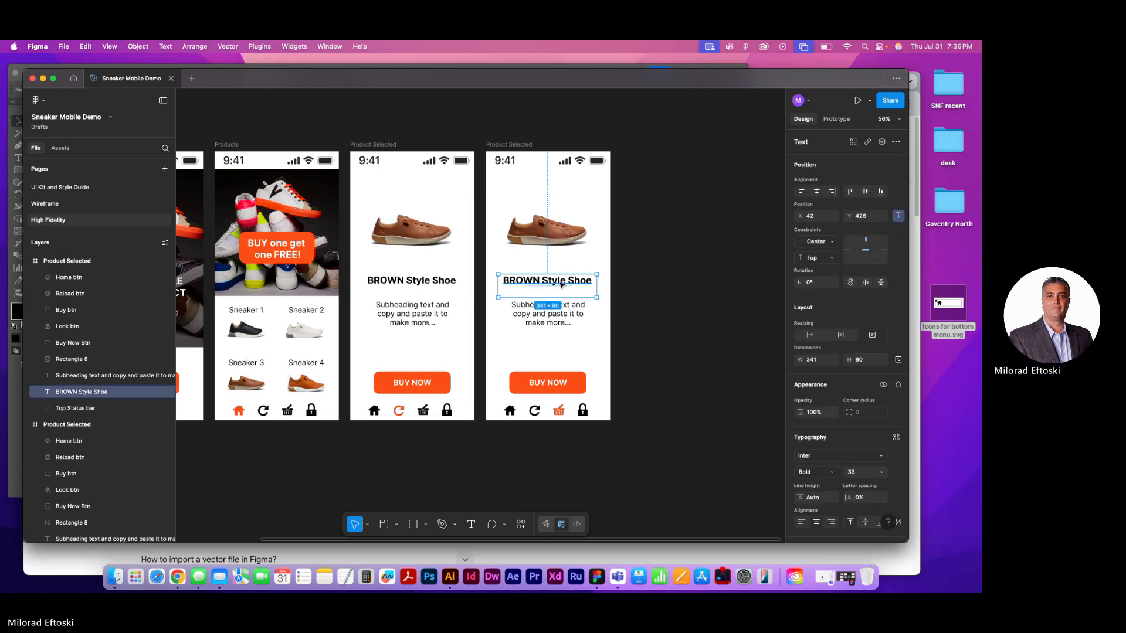
pyautogui.moveTo(561, 327); pyautogui.dragTo(565, 357)
pyautogui.press('super+z')
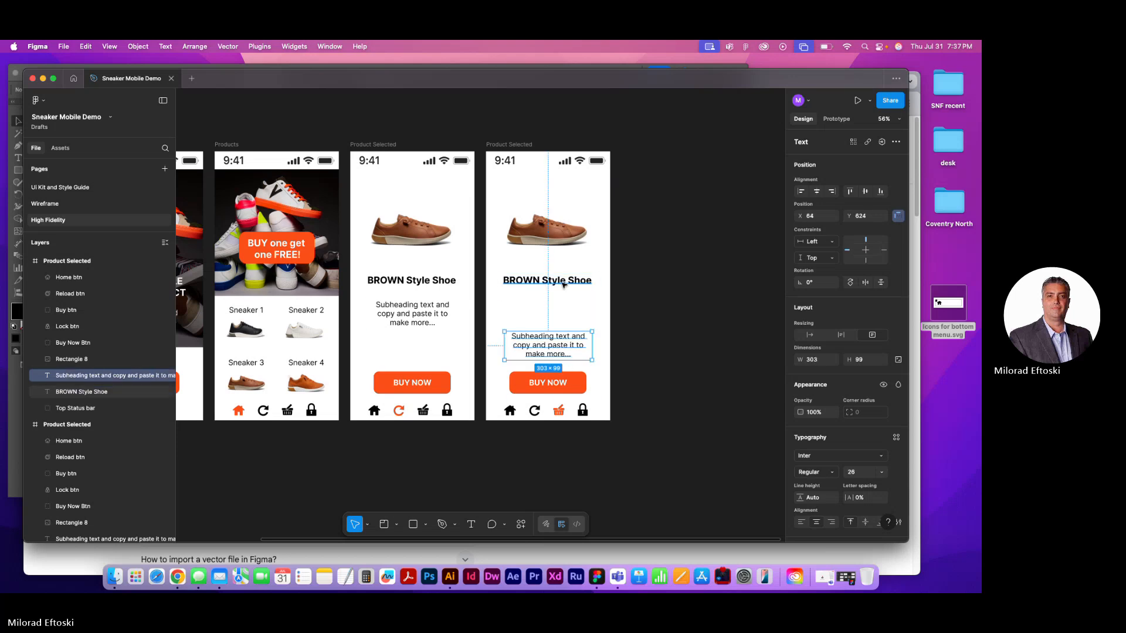
pyautogui.moveTo(564, 283)
pyautogui.mouseDown()
pyautogui.moveTo(576, 323)
pyautogui.moveTo(563, 320)
pyautogui.moveTo(563, 289)
pyautogui.mouseUp()
# Duplicate the subheading text and place the copy between the shoe image and the heading, at Y 415
pyautogui.doubleClick(562, 312)
pyautogui.click(667, 316)
pyautogui.click(563, 346)
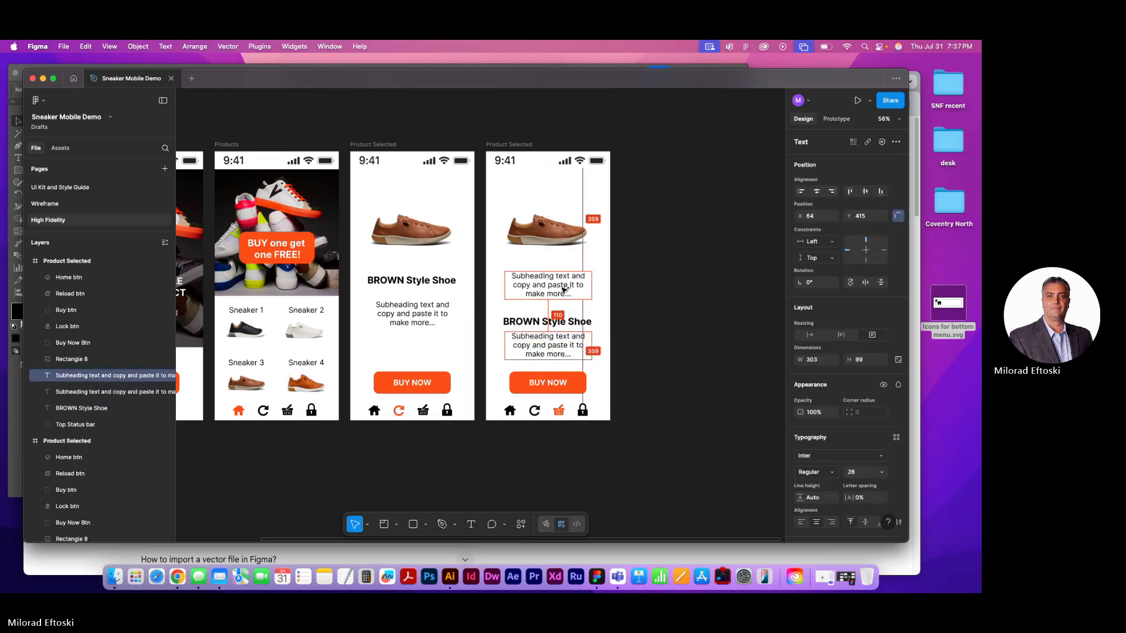
# Replace the copied subheading's text with "Qty:01" and "$89.95" on two lines
pyautogui.doubleClick(563, 289)
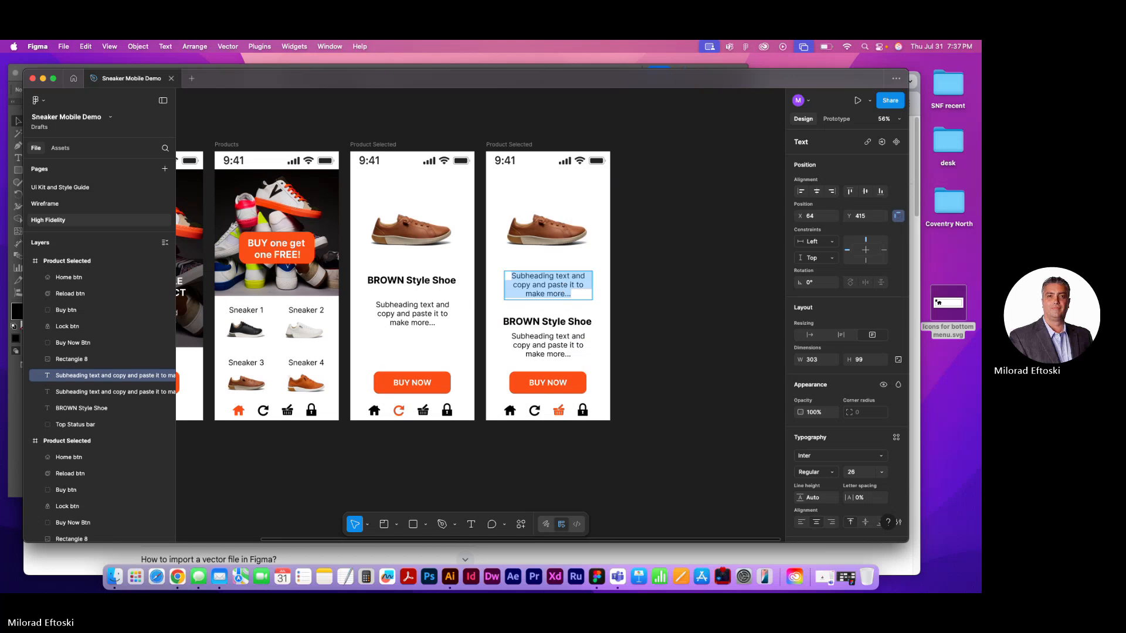
pyautogui.write('Qty:')
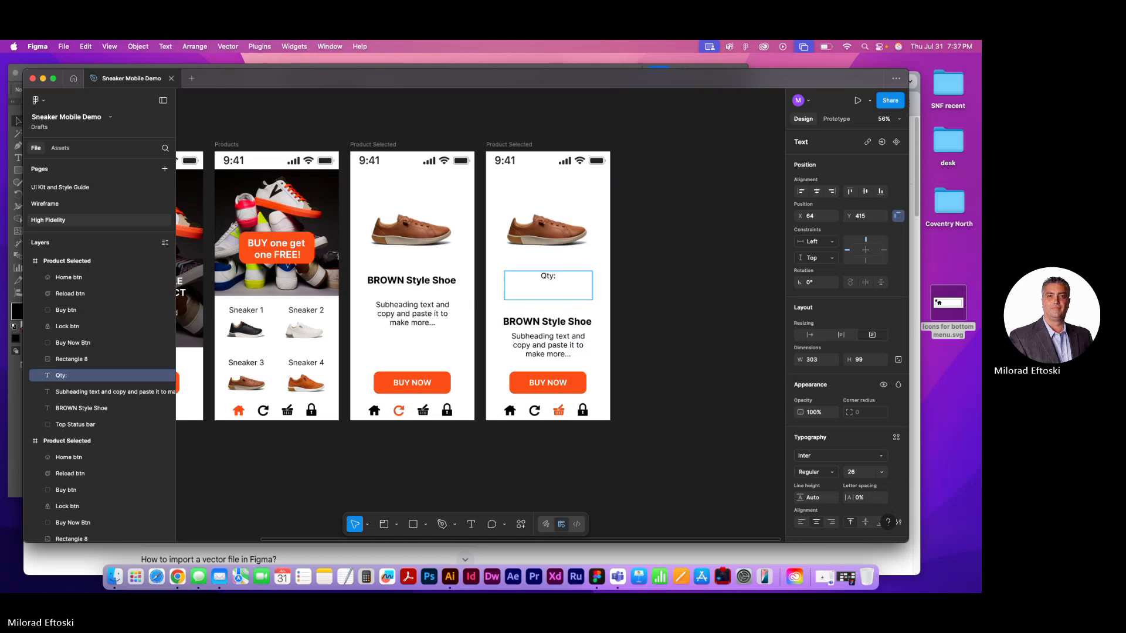
pyautogui.write('091')
pyautogui.press('BackSpace')
pyautogui.press('BackSpace')
pyautogui.write('1')
pyautogui.press('Return')
pyautogui.write('$')
pyautogui.write('890')
pyautogui.press('BackSpace')
pyautogui.write('.95')
# Format the $89.95 price line at font size 45 in Bold
pyautogui.moveTo(569, 287); pyautogui.dragTo(523, 284)
pyautogui.hotkey('shift', '0')
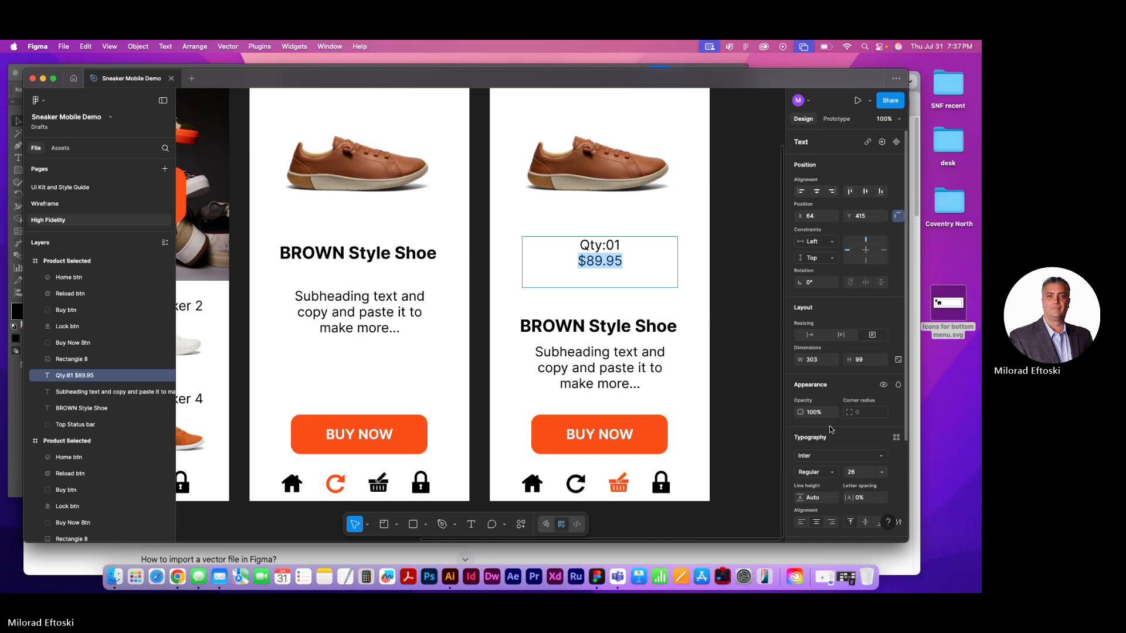
pyautogui.click(859, 474)
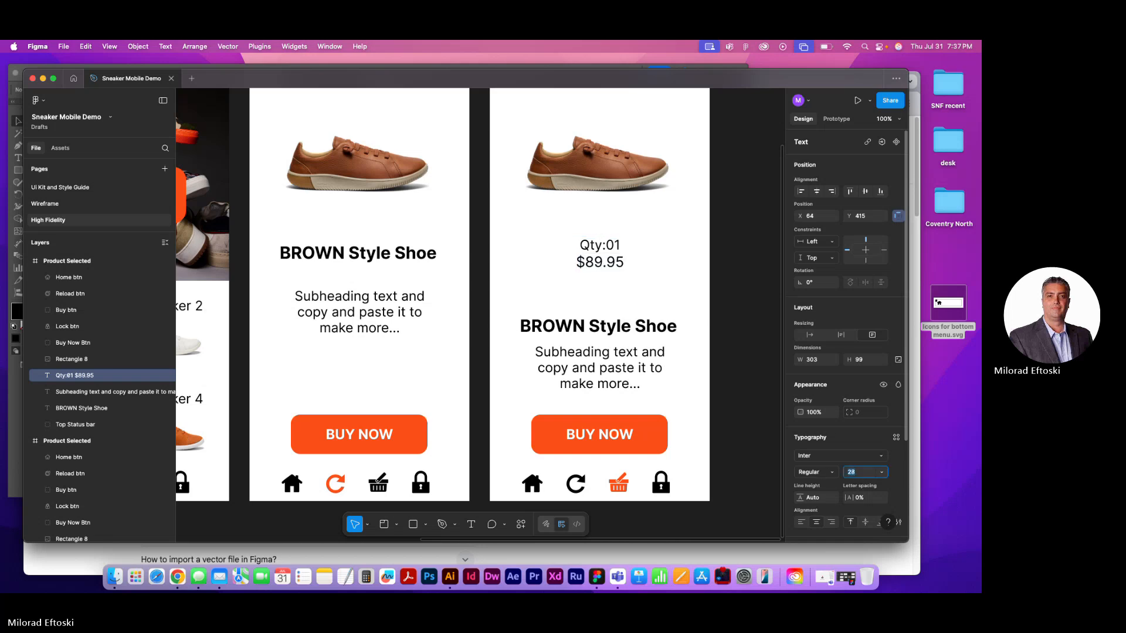
pyautogui.write('4045')
pyautogui.press('Return')
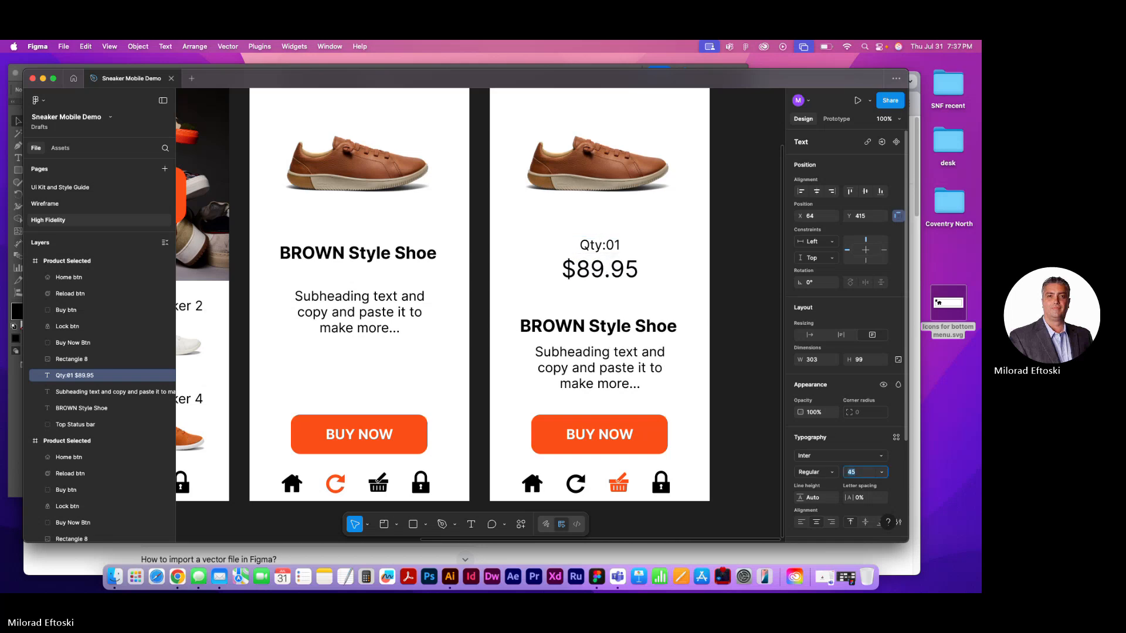
pyautogui.doubleClick(602, 273)
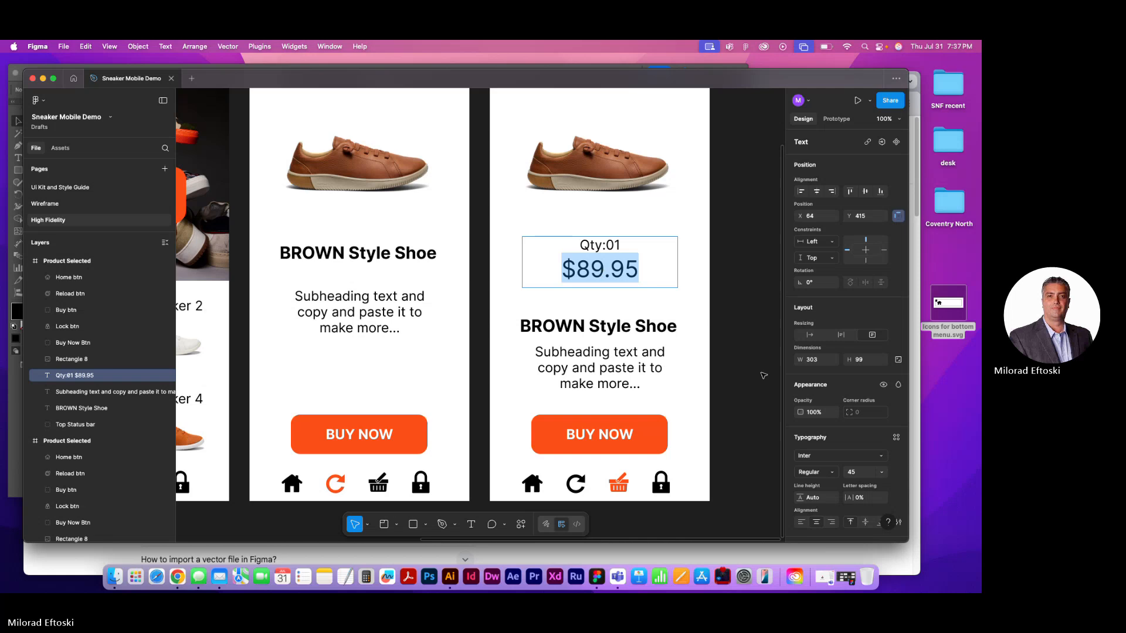
pyautogui.click(831, 474)
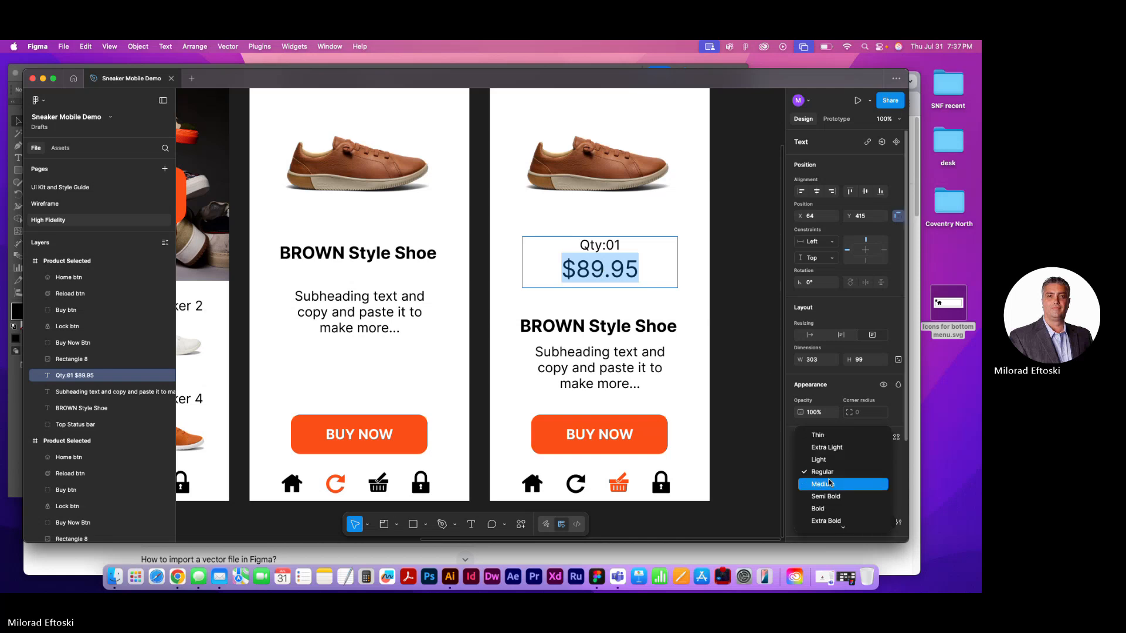
pyautogui.click(827, 508)
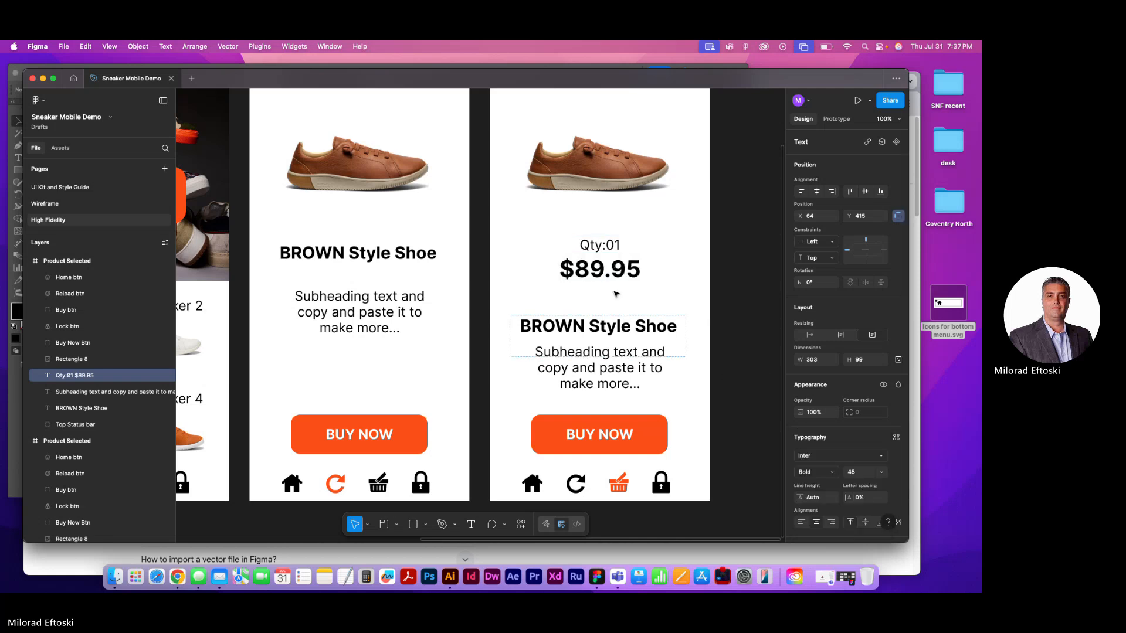
# Colour the $89.95 price text orange (FB4F16) and finish editing the text
pyautogui.tripleClick(592, 268)
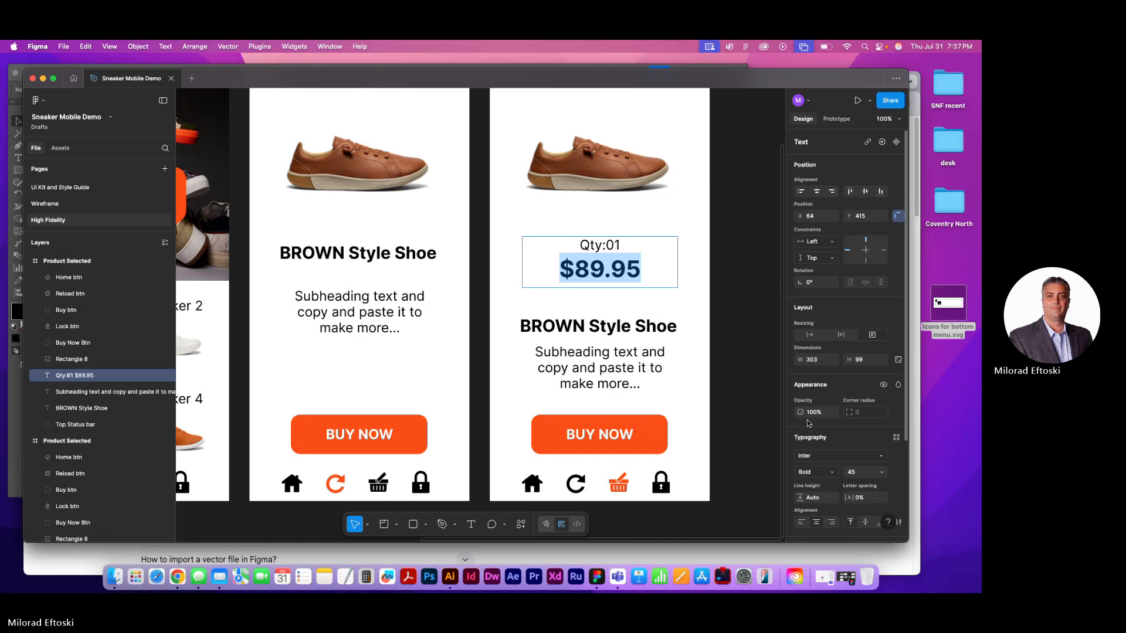
pyautogui.scroll(-4, 815, 445)
pyautogui.click(800, 439)
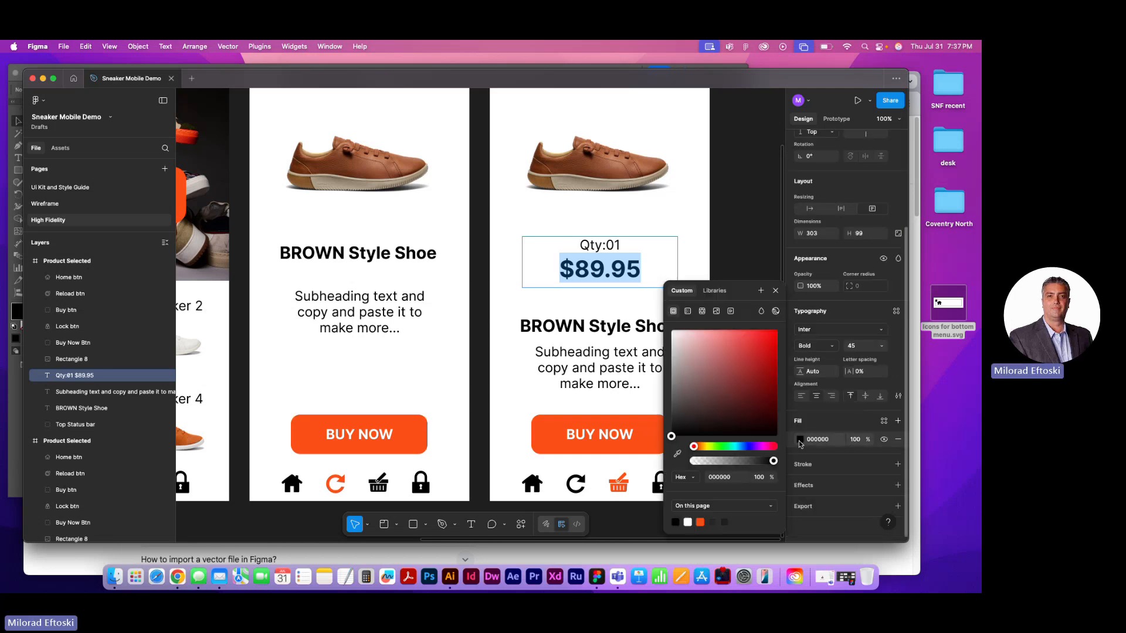
pyautogui.click(701, 522)
pyautogui.press('Escape')
pyautogui.press('Escape')
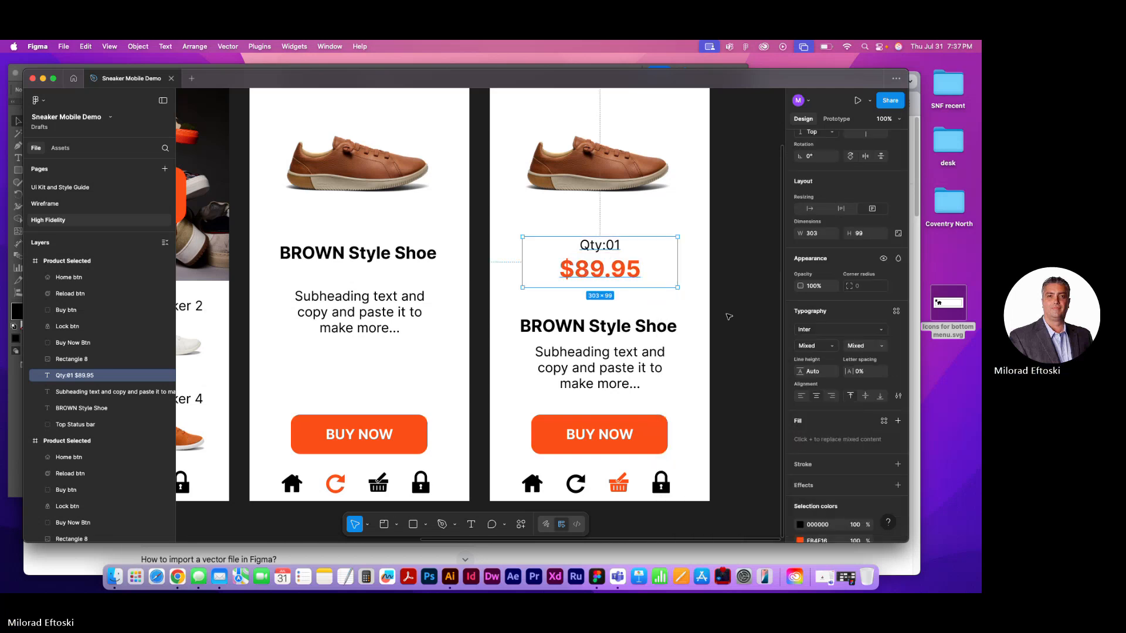
pyautogui.scroll(-3, 691, 322)
pyautogui.scroll(-2, 691, 321)
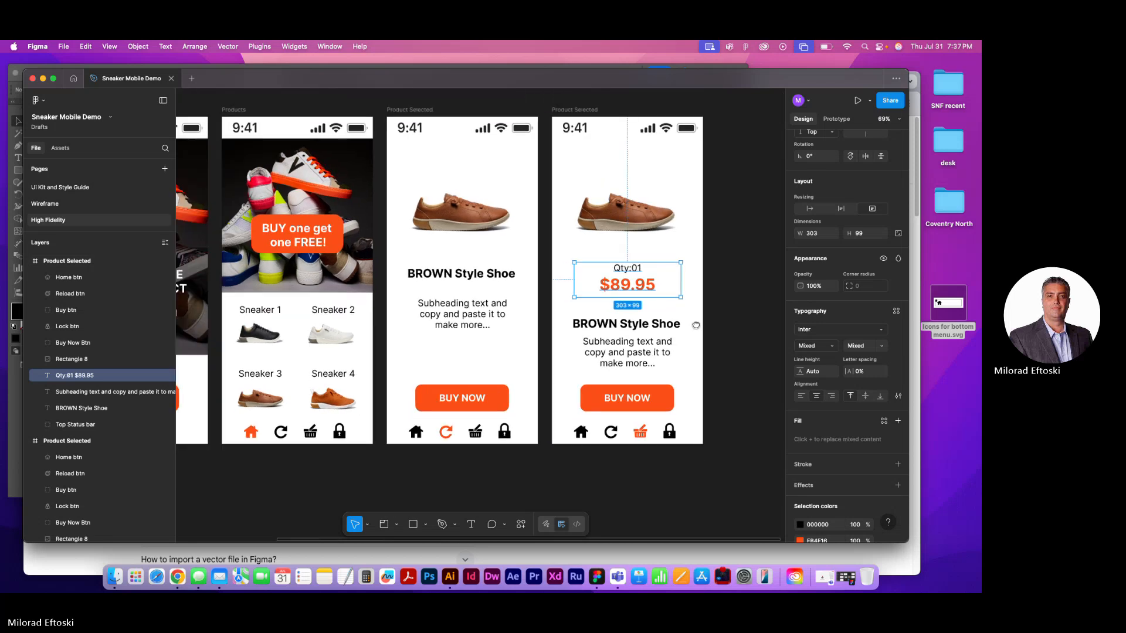
pyautogui.doubleClick(583, 421)
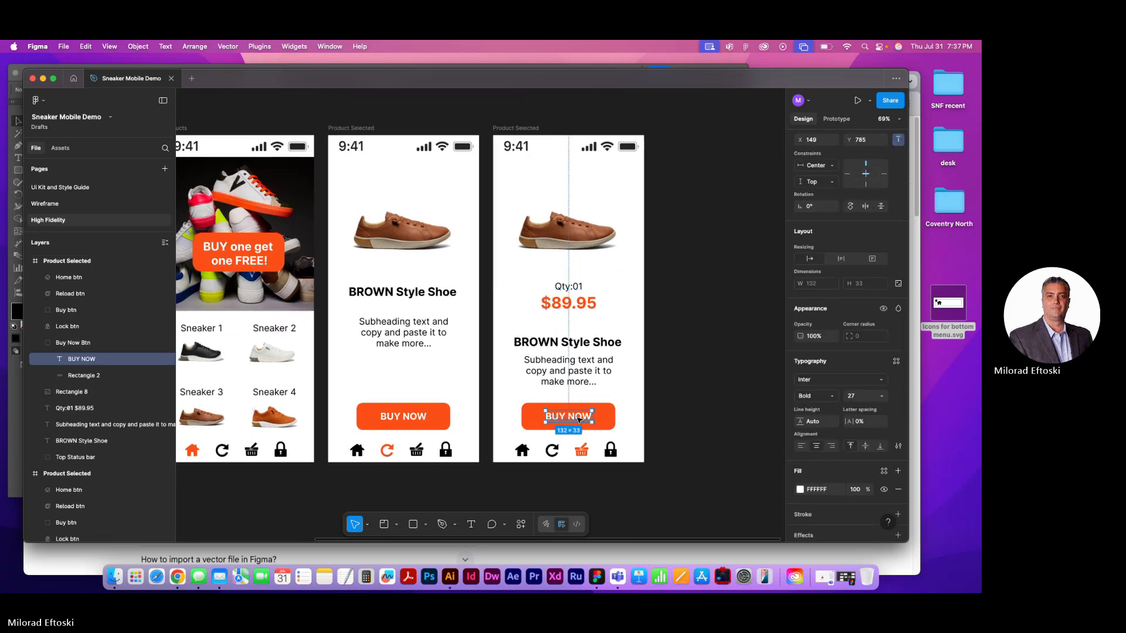
pyautogui.doubleClick(582, 419)
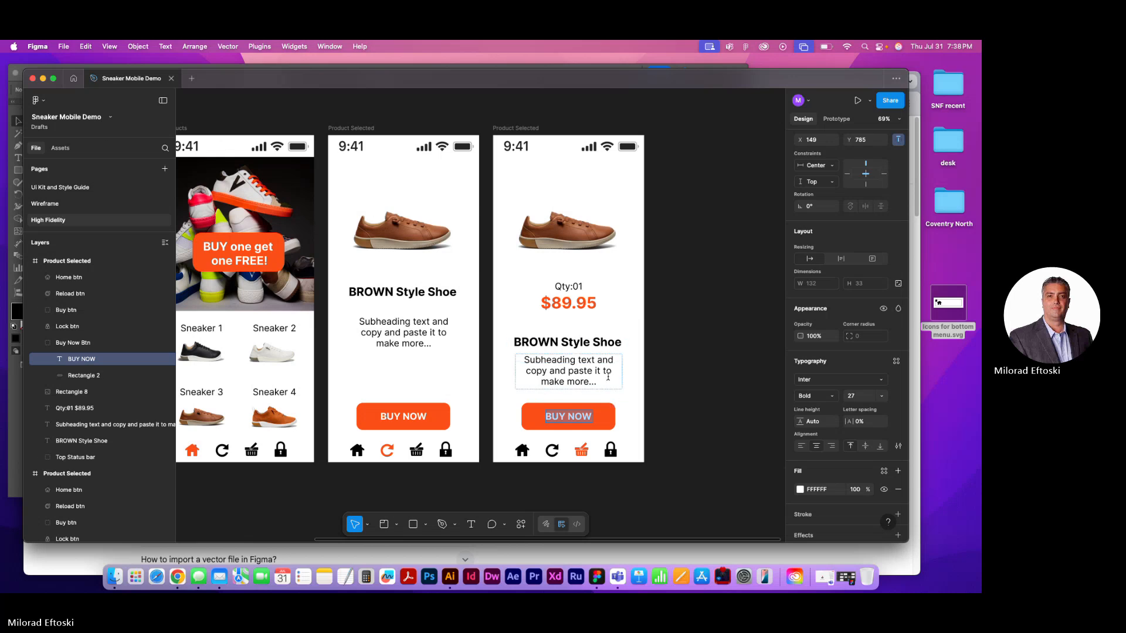
pyautogui.scroll(2, 608, 376)
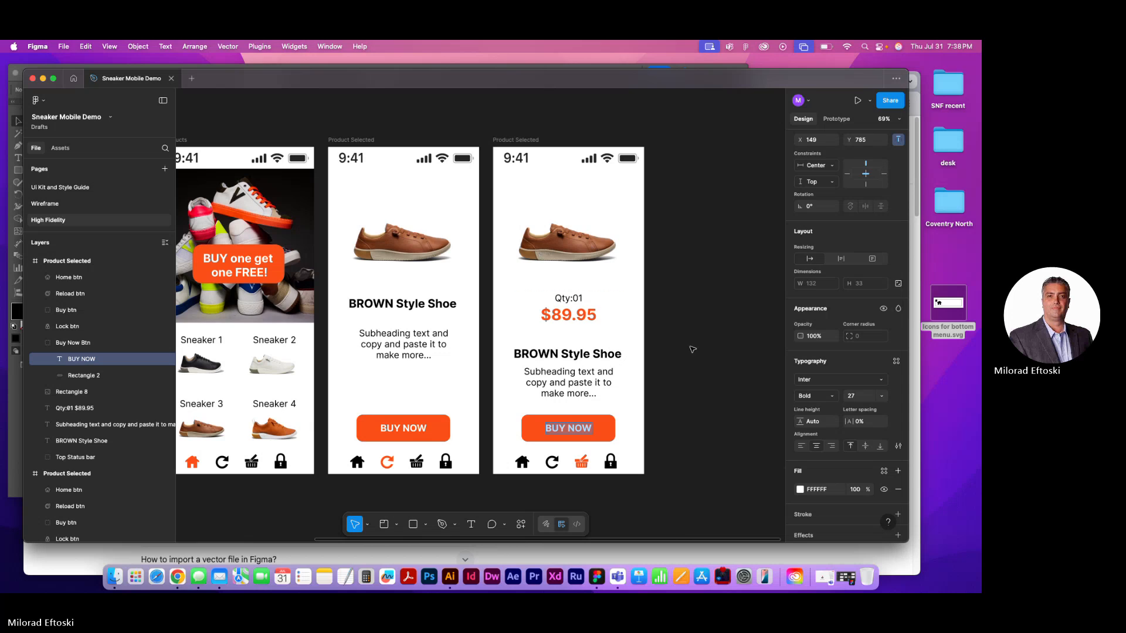
pyautogui.press('Escape')
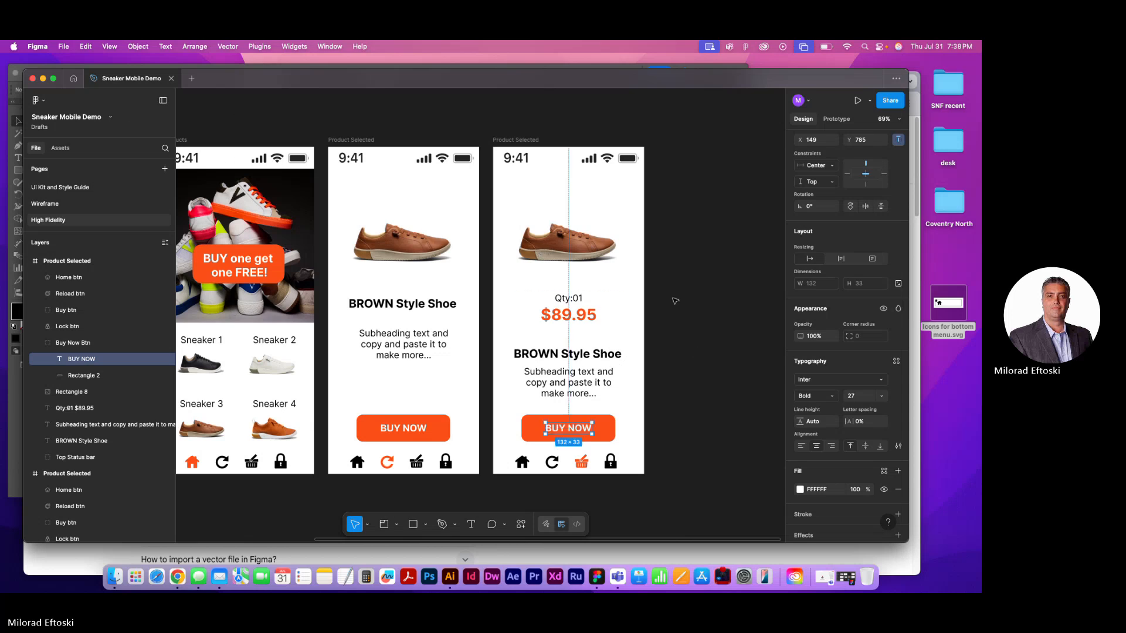
pyautogui.click(695, 306)
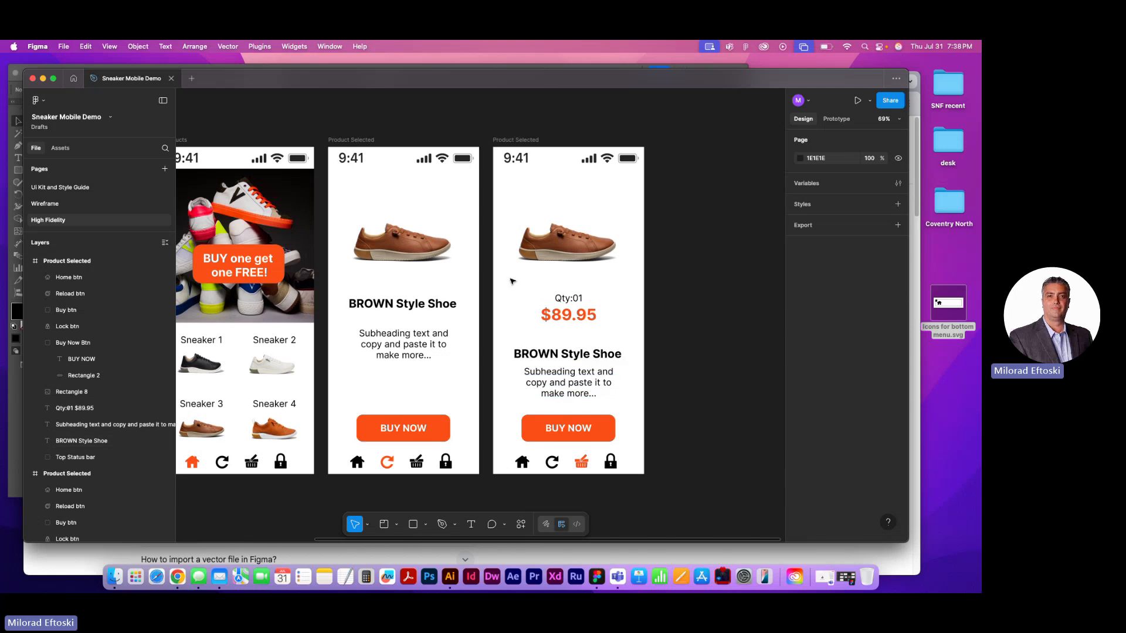
# Move the "BROWN Style Shoe" heading on the third screen slightly down, closer to the subheading text
pyautogui.click(403, 351)
pyautogui.keyDown('shift'); pyautogui.click(420, 306); pyautogui.keyUp('shift')
pyautogui.moveTo(421, 307); pyautogui.dragTo(426, 335)
# Move the "Qty:01 $89.95" text from the last screen to the third screen, centred between the shoe image and the heading
pyautogui.click(590, 326)
pyautogui.moveTo(567, 320); pyautogui.dragTo(404, 302)
pyautogui.click(481, 313)
pyautogui.scroll(-1, 479, 311)
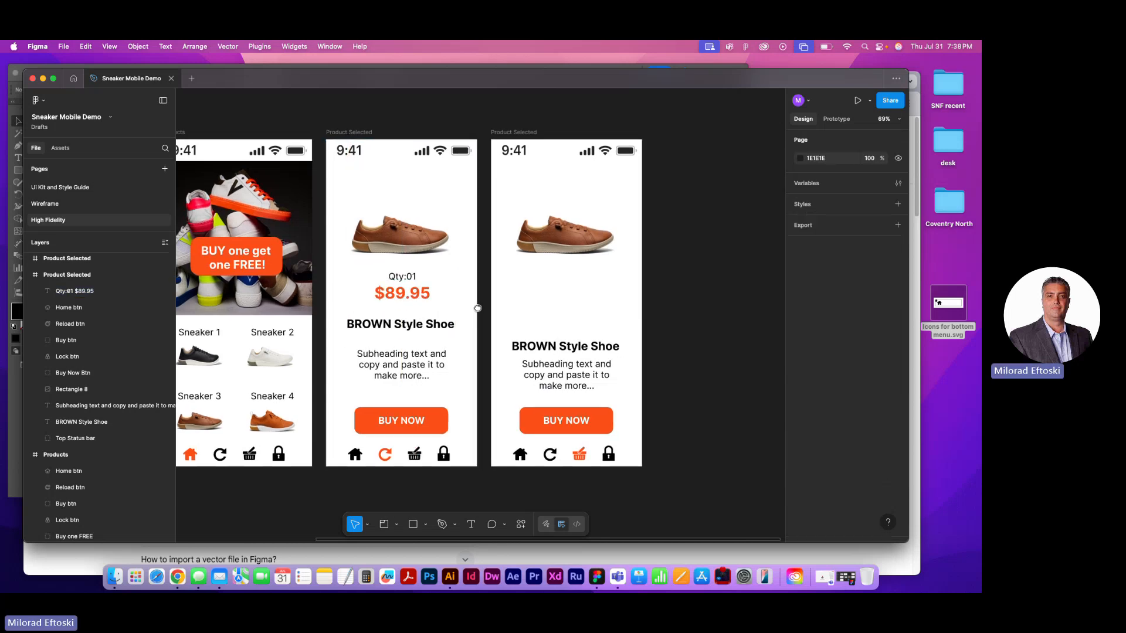
# Delete the BUY NOW button from the last screen
pyautogui.click(573, 258)
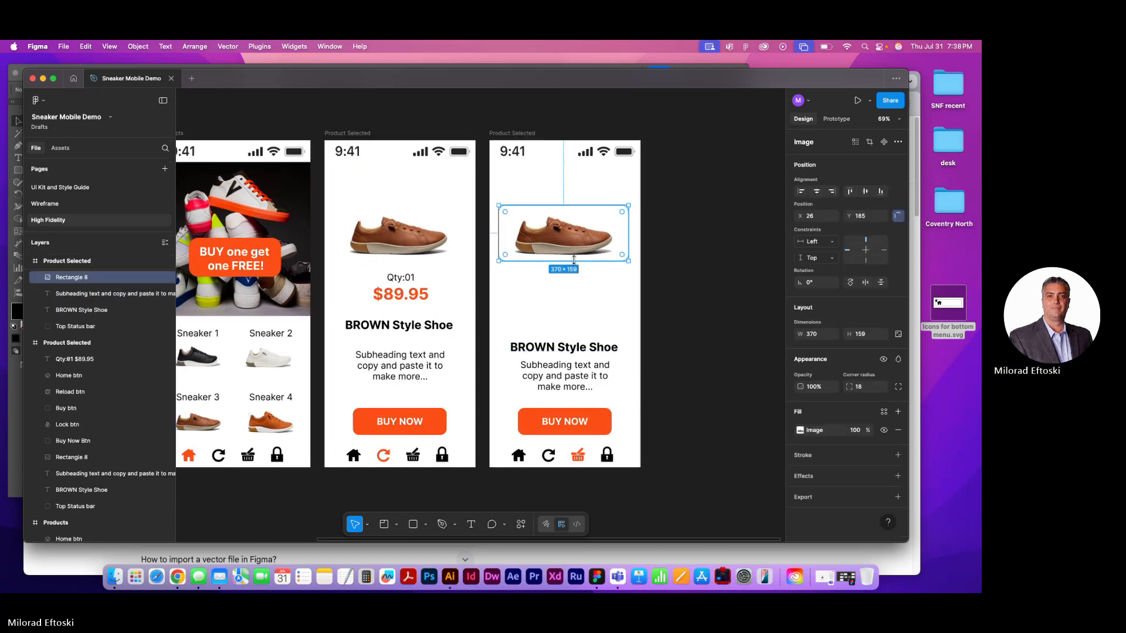
pyautogui.click(580, 421)
pyautogui.press('Delete')
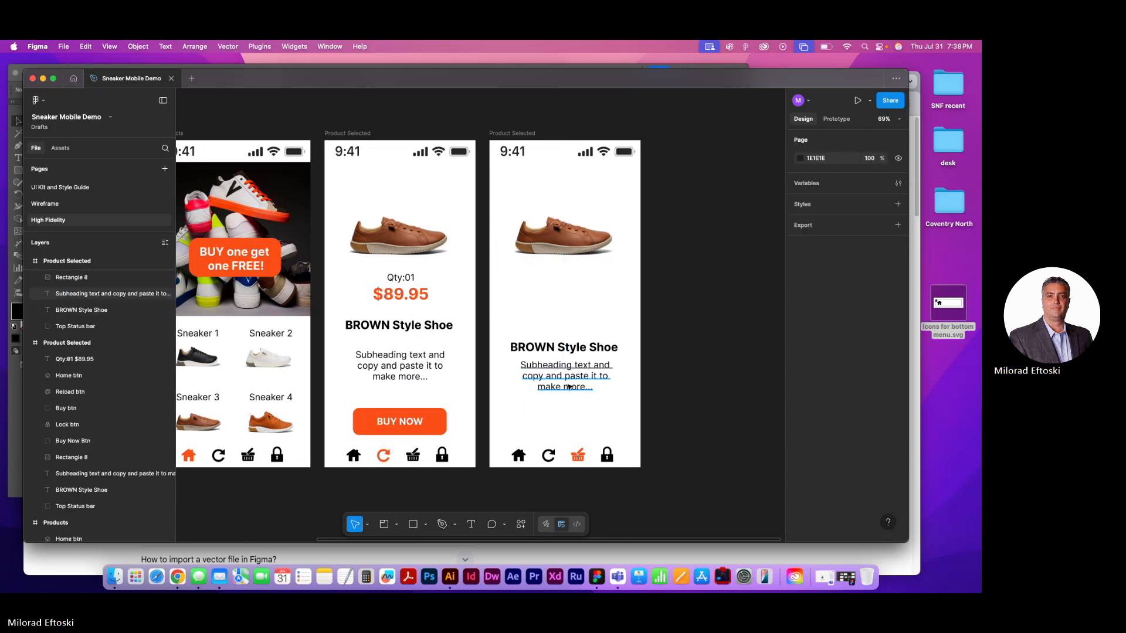
# Replace the last screen's "BROWN Style Shoe" heading with "Payment Details"
pyautogui.doubleClick(560, 350)
pyautogui.write('P')
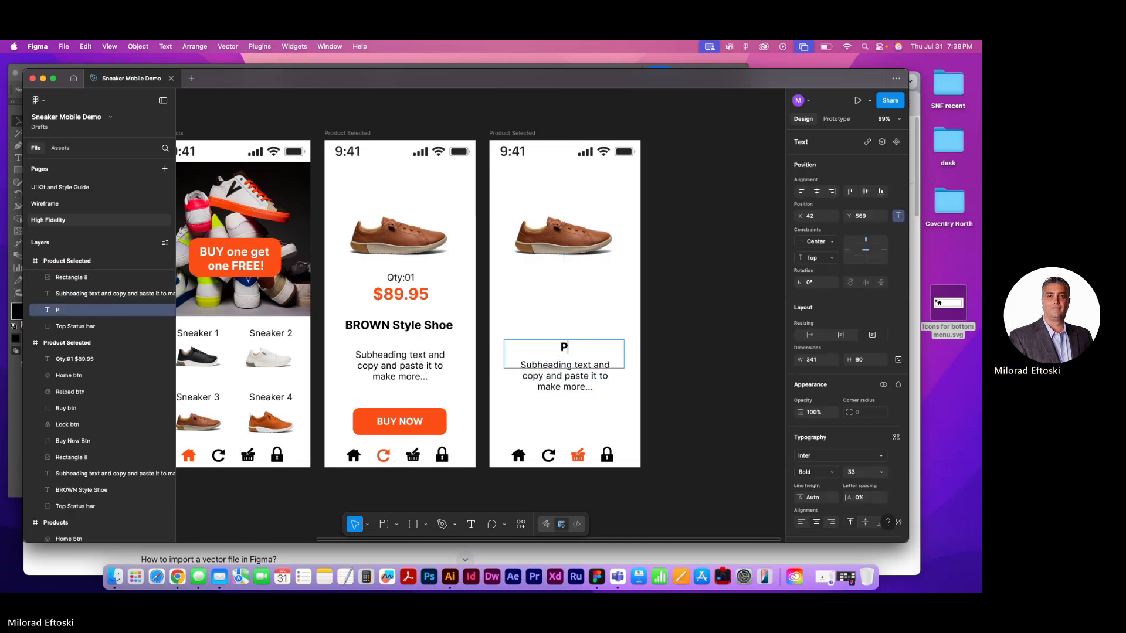
pyautogui.write('ayment Details')
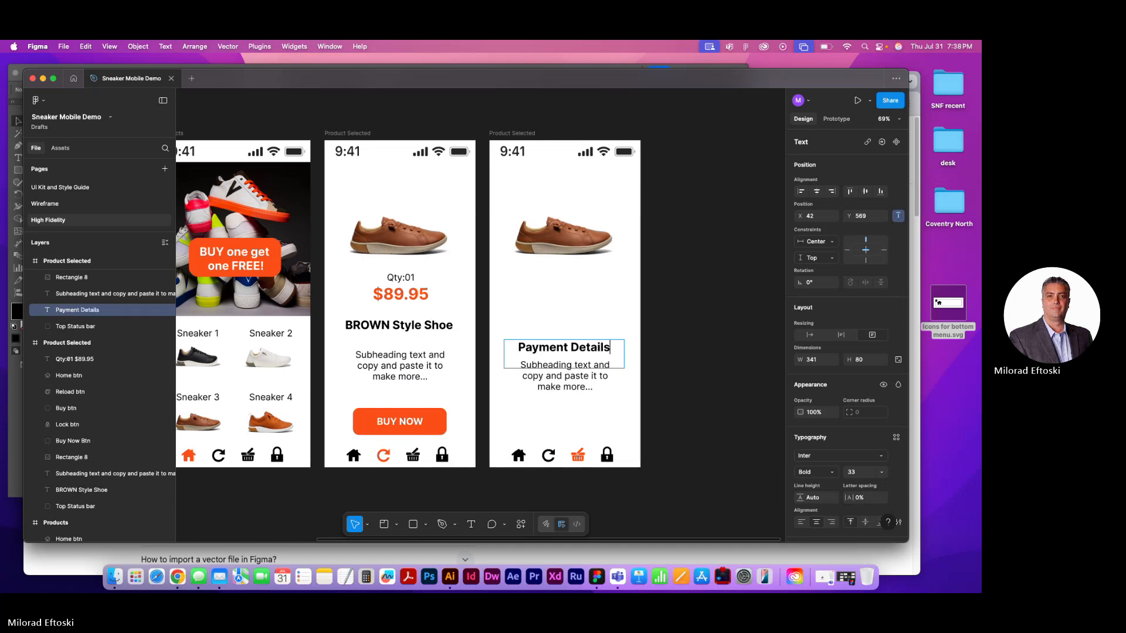
pyautogui.press('Escape')
pyautogui.press('Escape')
pyautogui.click(541, 217)
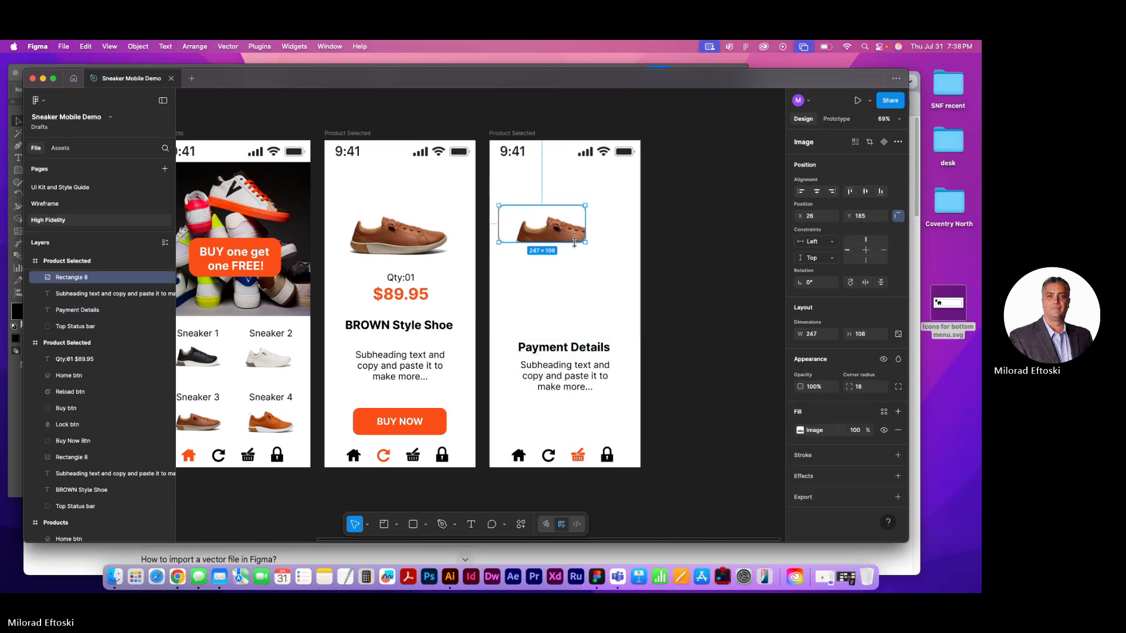
pyautogui.click(674, 303)
pyautogui.moveTo(540, 238); pyautogui.dragTo(540, 302)
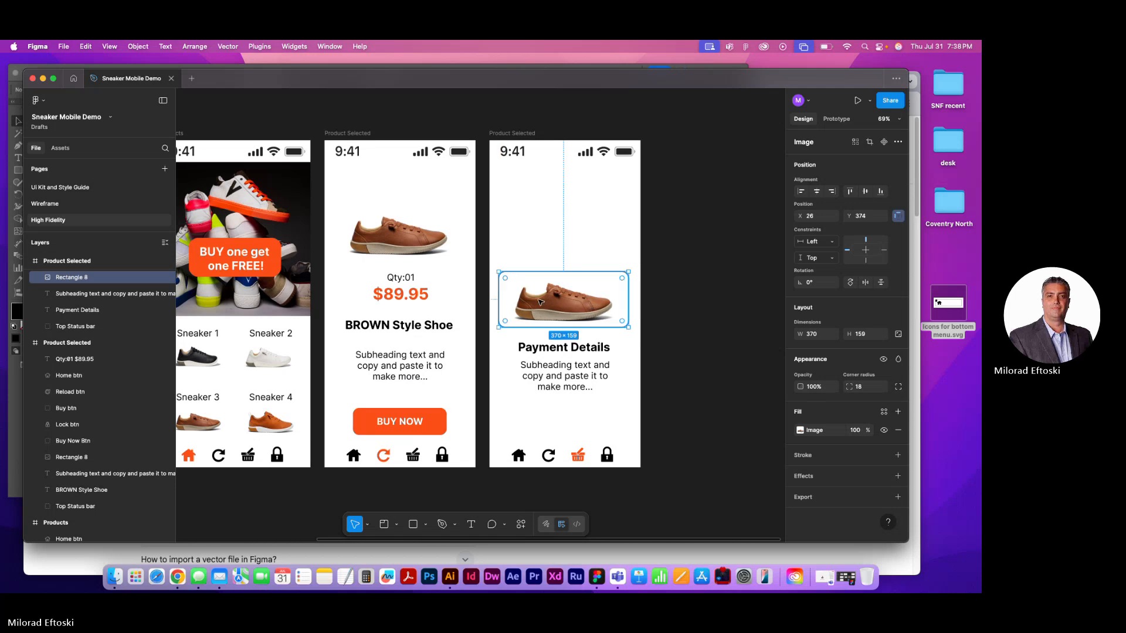
# Shrink the last screen's shoe image to about half size with the Scale tool and centre it just below the status bar
pyautogui.click(368, 526)
pyautogui.click(398, 503)
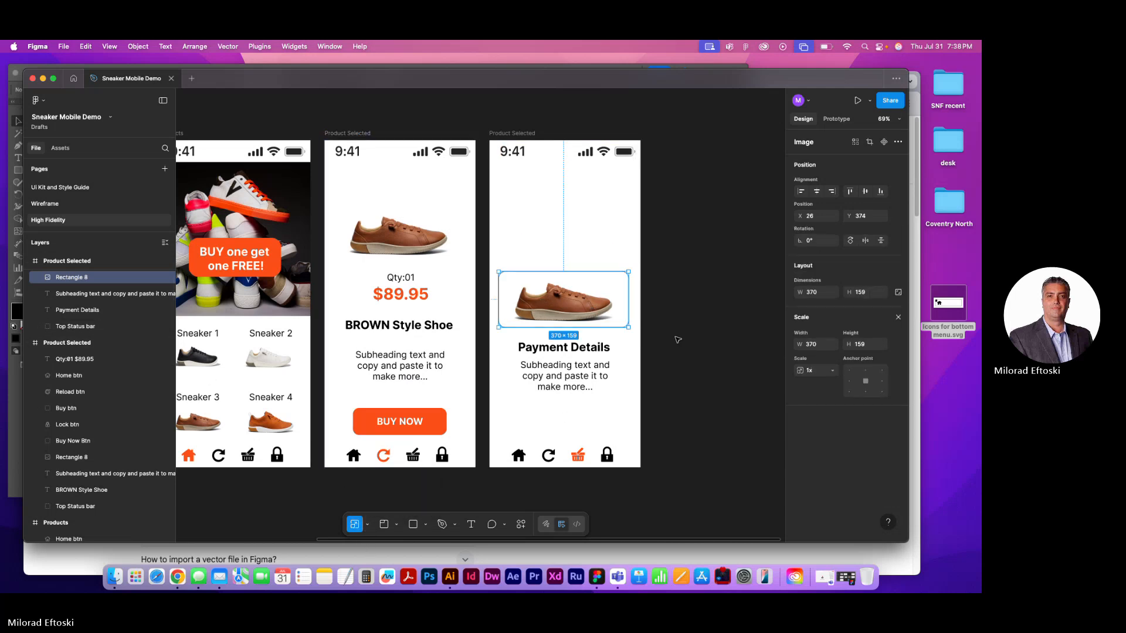
pyautogui.moveTo(632, 329); pyautogui.dragTo(585, 213)
pyautogui.press('Escape')
pyautogui.click(598, 254)
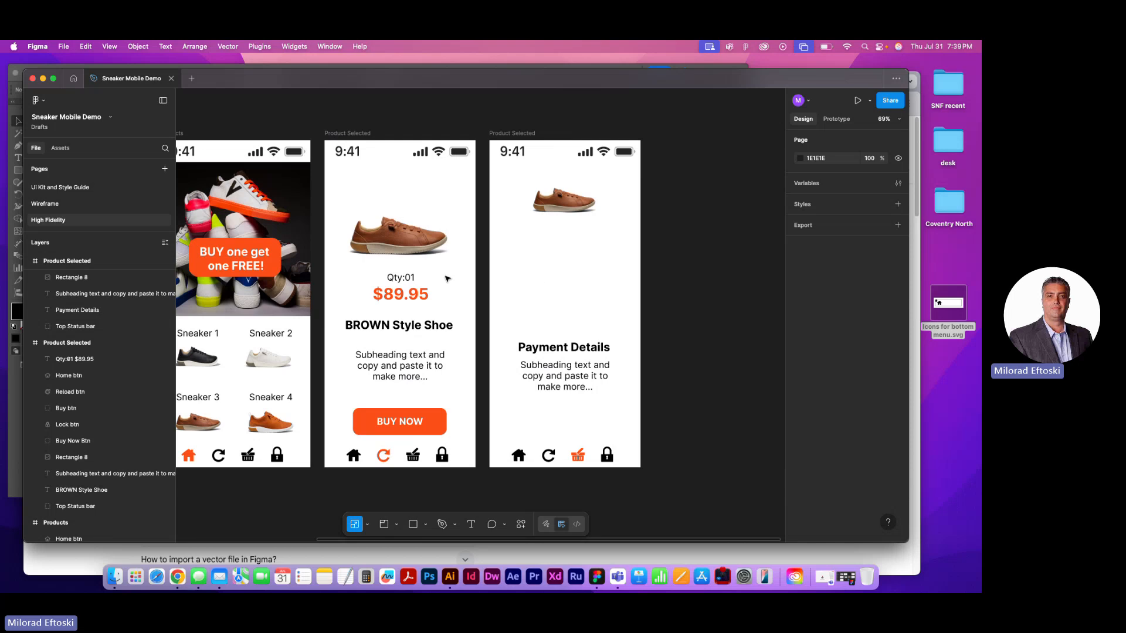
# Move the "Payment Details" heading and its subheading together up to just below the small shoe image
pyautogui.click(574, 350)
pyautogui.keyDown('shift'); pyautogui.click(581, 392); pyautogui.keyUp('shift')
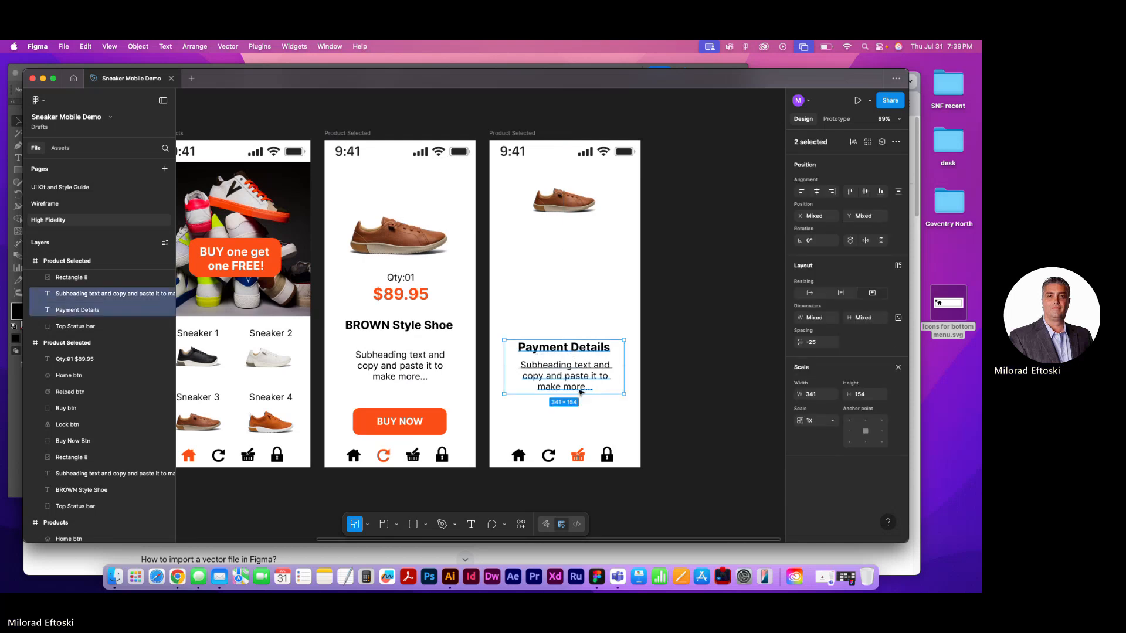
pyautogui.moveTo(579, 387); pyautogui.dragTo(579, 281)
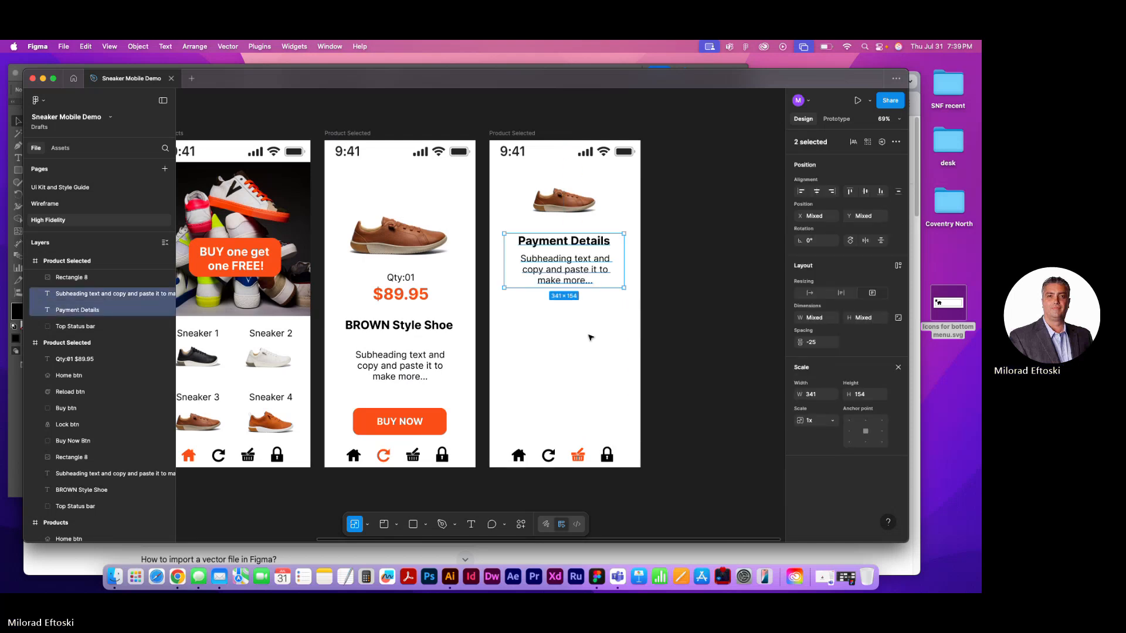
pyautogui.click(589, 328)
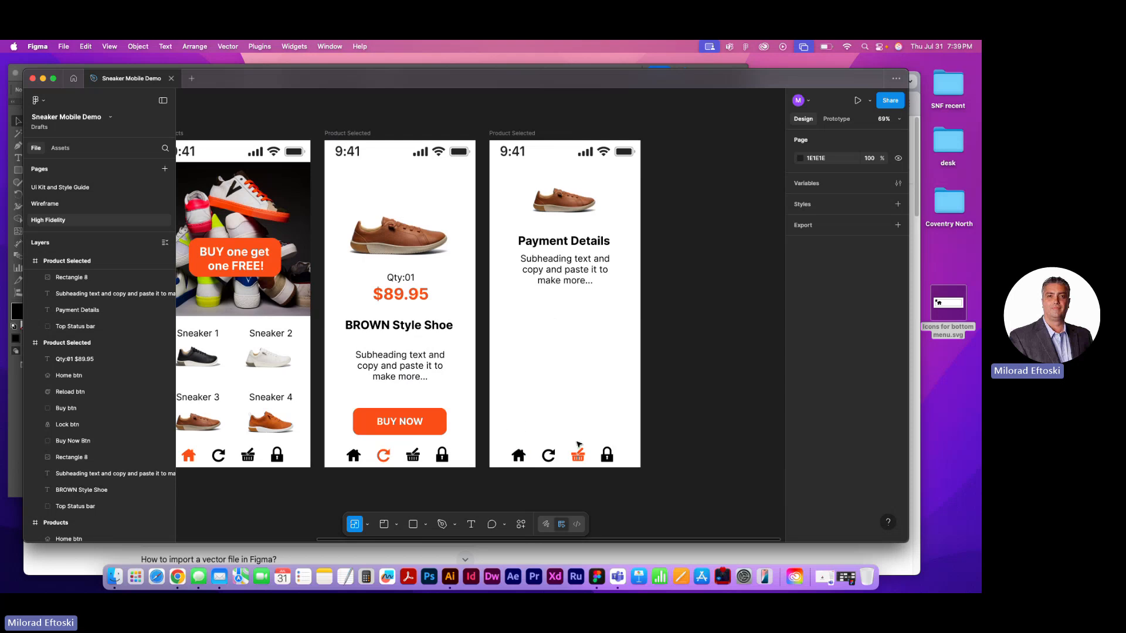
# Switch to Chrome and search Google for "payment form"
pyautogui.click(178, 577)
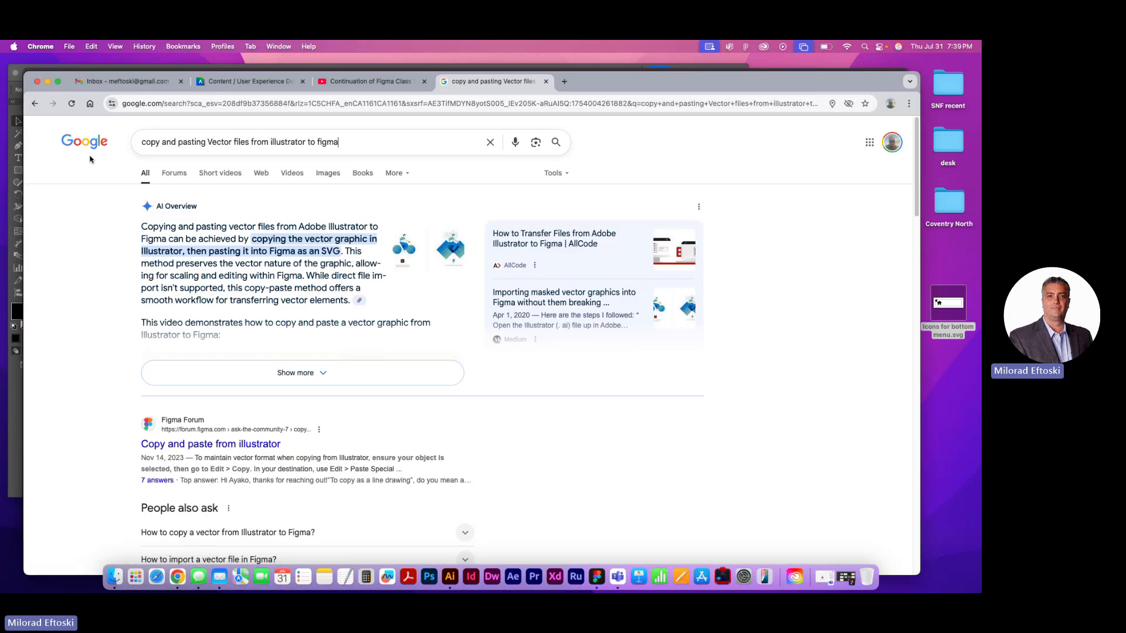
pyautogui.click(251, 147)
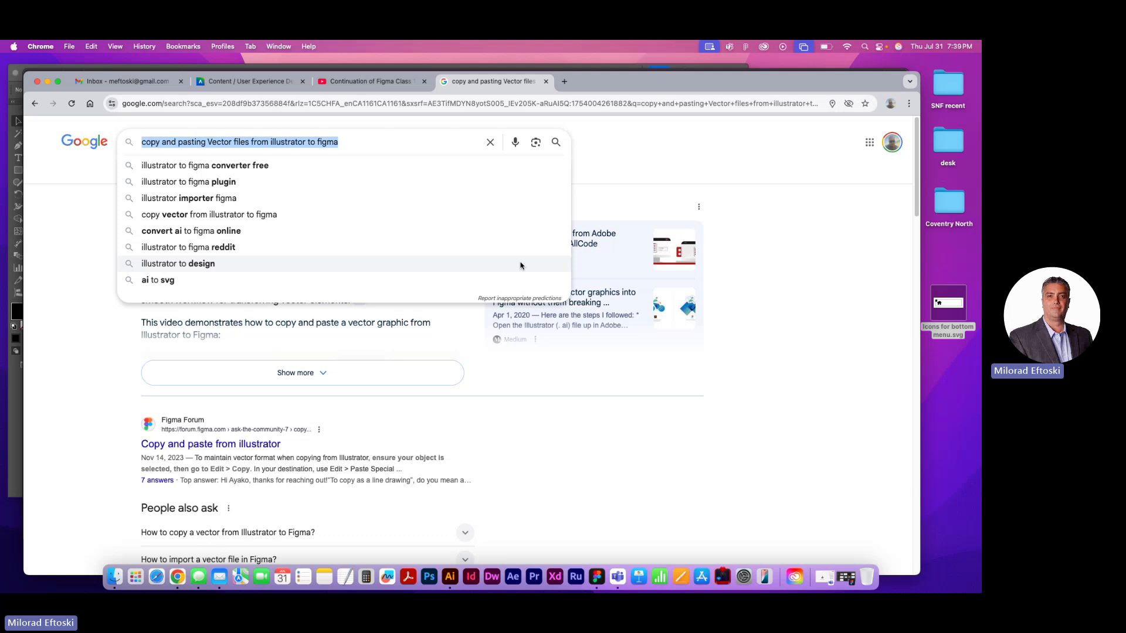
pyautogui.write('pay')
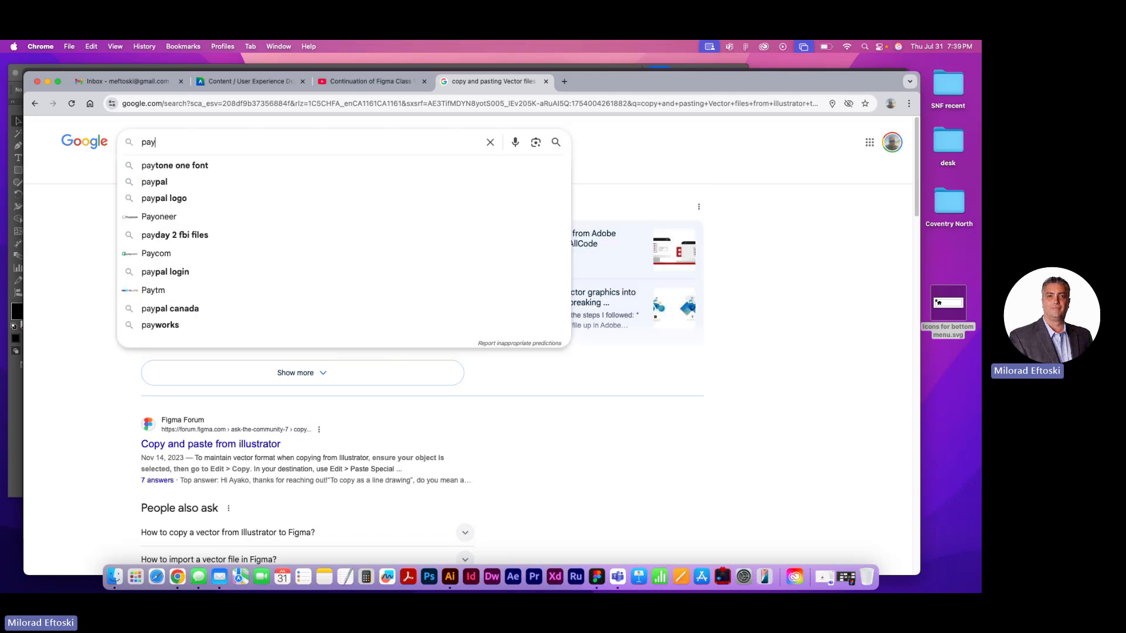
pyautogui.write('ment form')
pyautogui.press('Return')
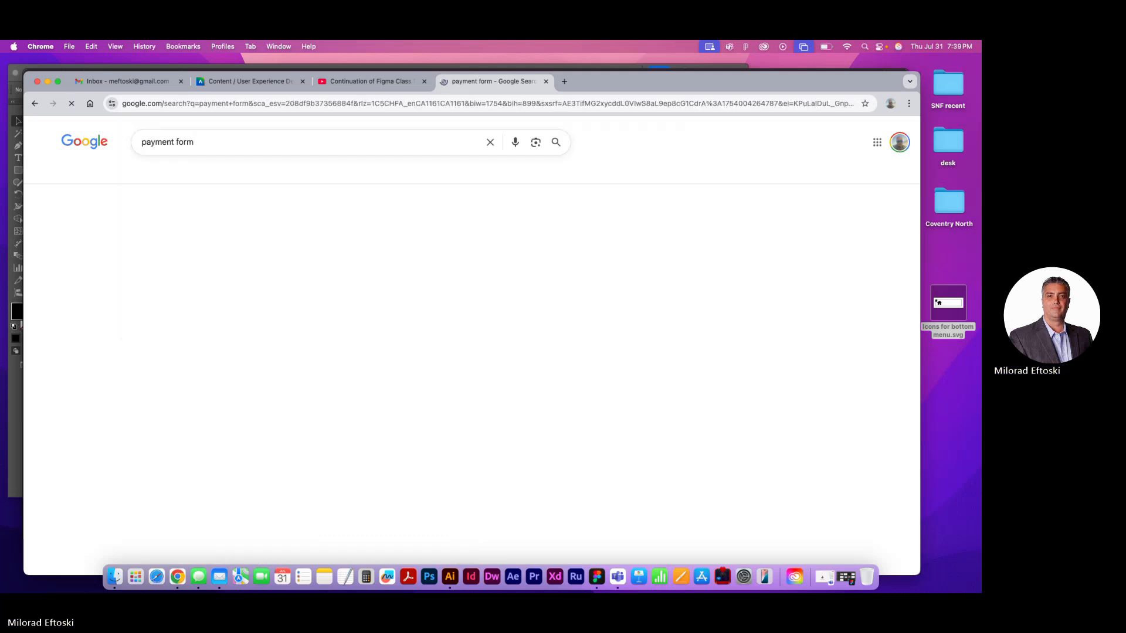
# Show the image results, open the Zuora "Payment Form overview" picture and copy the image
pyautogui.click(174, 173)
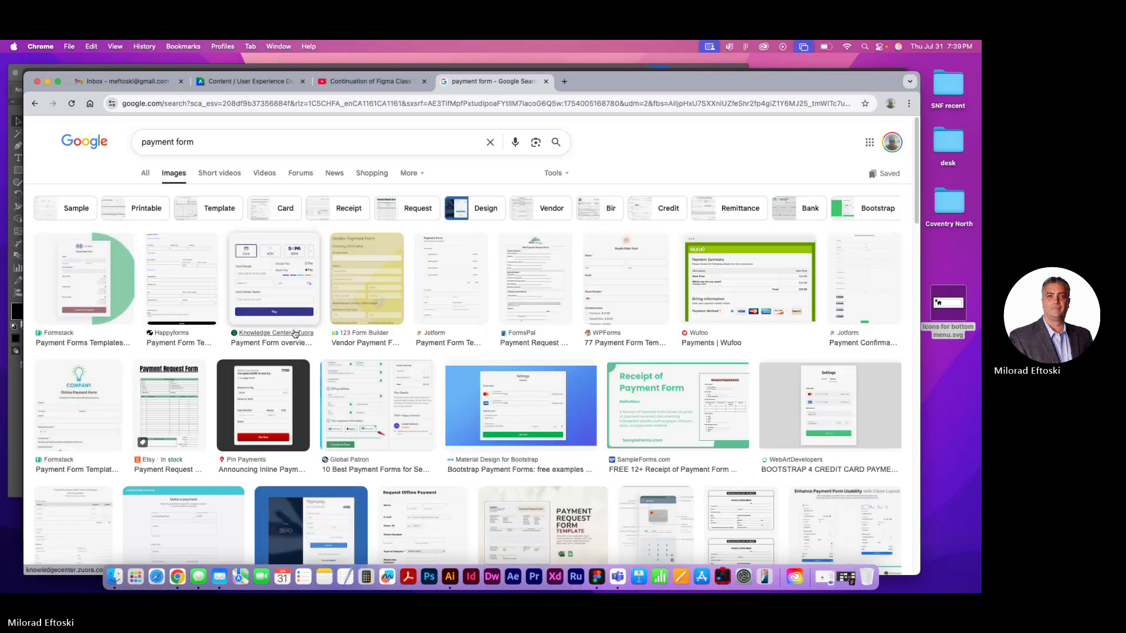
pyautogui.click(280, 286)
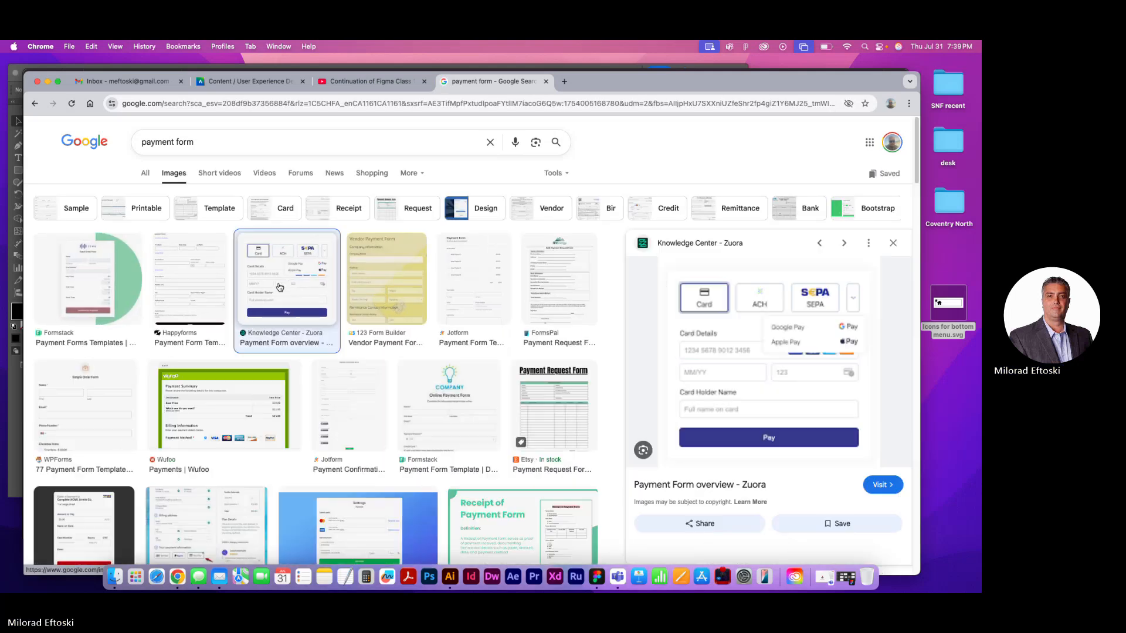
pyautogui.rightClick(729, 340)
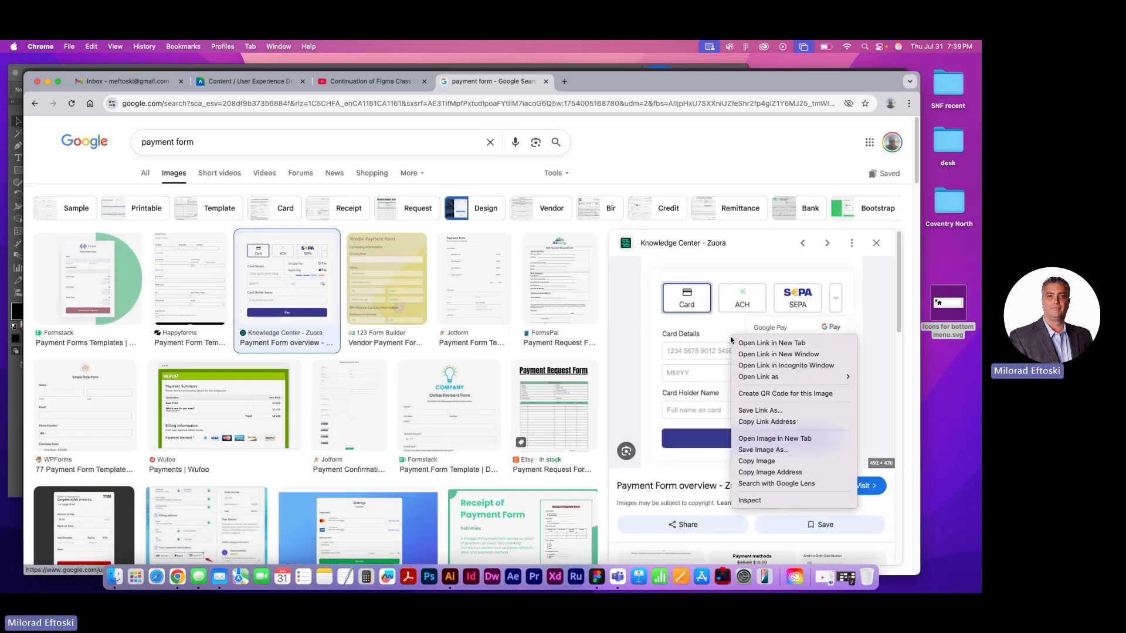
pyautogui.click(759, 461)
# Return to Figma, paste the payment form image and place it over the lower half of the Payment Details screen
pyautogui.press('super+Tab')
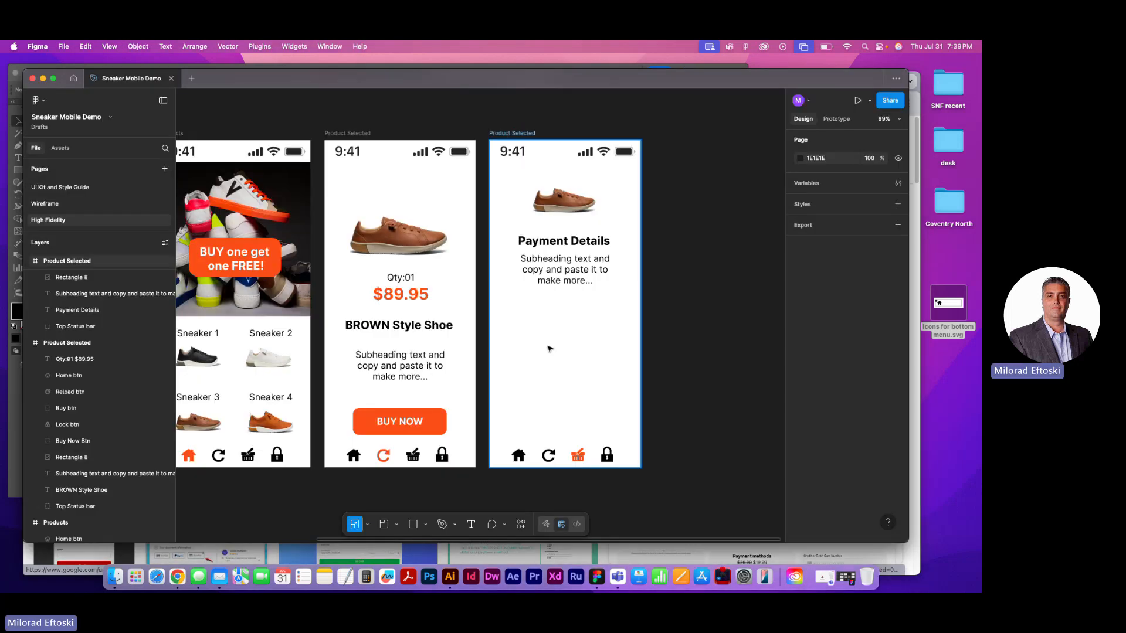
pyautogui.press('super+v')
pyautogui.moveTo(522, 276); pyautogui.dragTo(612, 317)
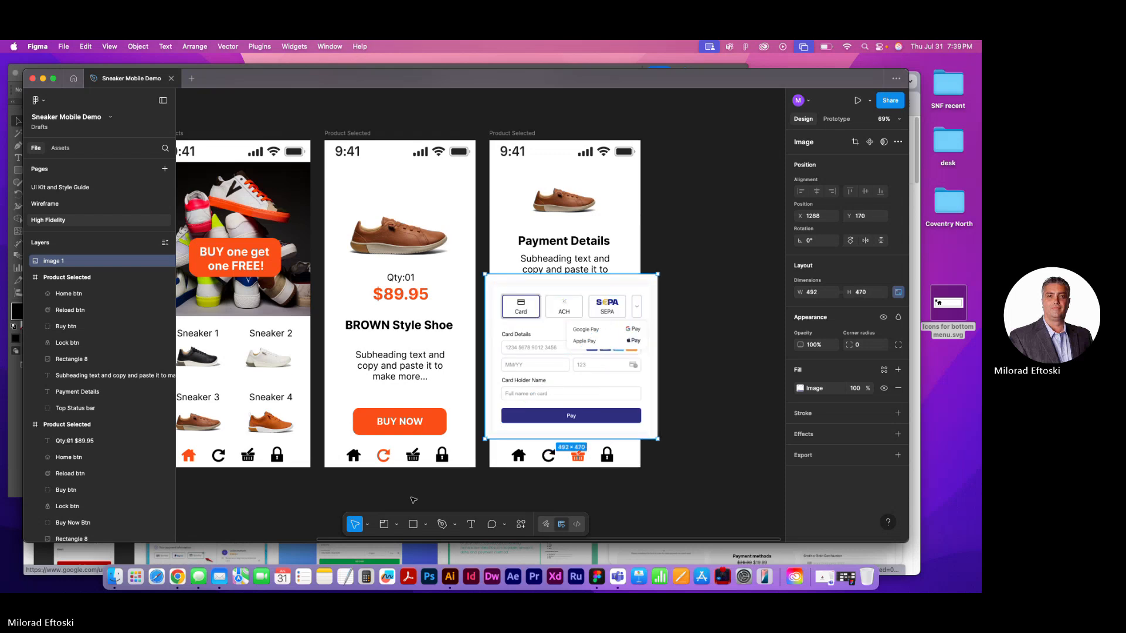
# Scale the payment form image down with the Scale tool to fit the screen width, centred between the subheading and the bottom icons
pyautogui.click(367, 525)
pyautogui.click(382, 504)
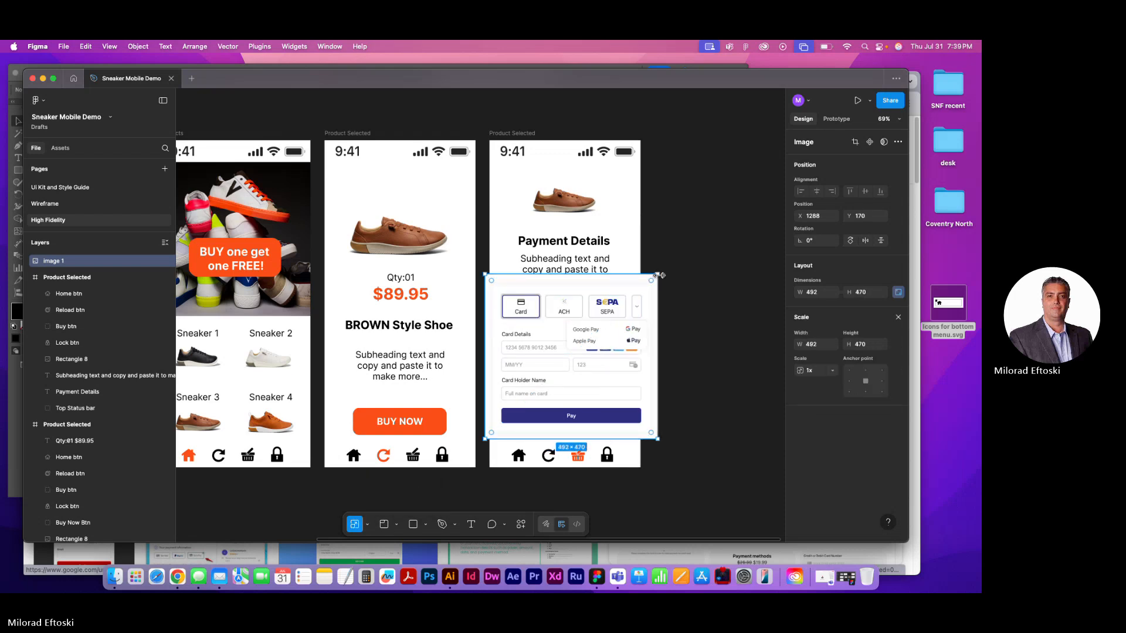
pyautogui.moveTo(657, 274); pyautogui.dragTo(598, 325)
pyautogui.moveTo(578, 386); pyautogui.dragTo(593, 359)
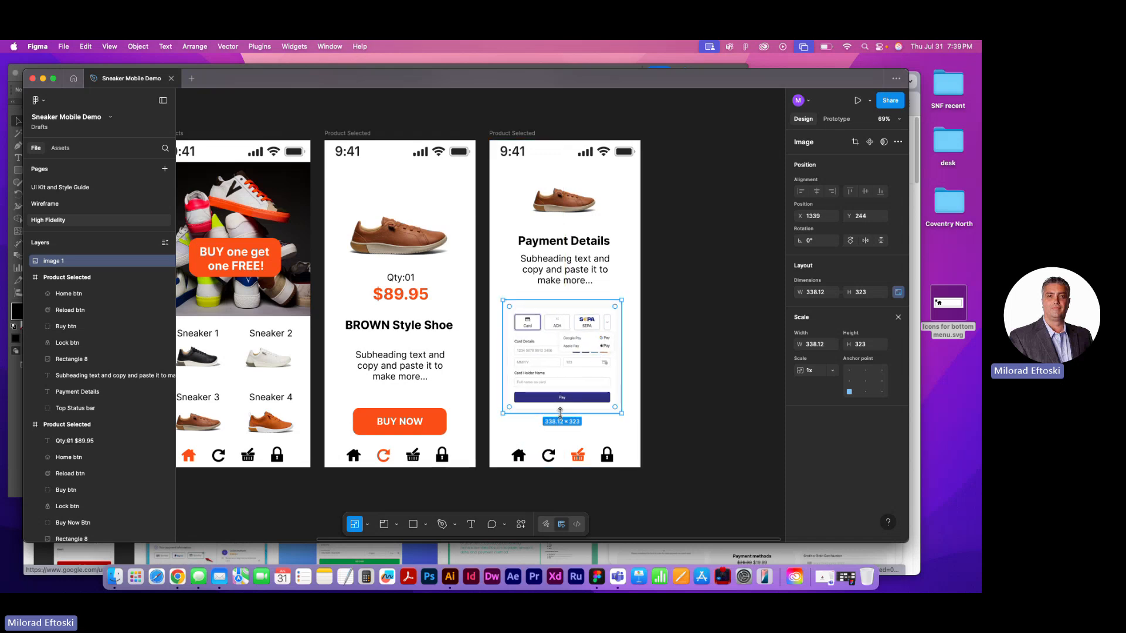
pyautogui.moveTo(567, 418); pyautogui.dragTo(585, 398)
pyautogui.click(685, 420)
pyautogui.click(674, 412)
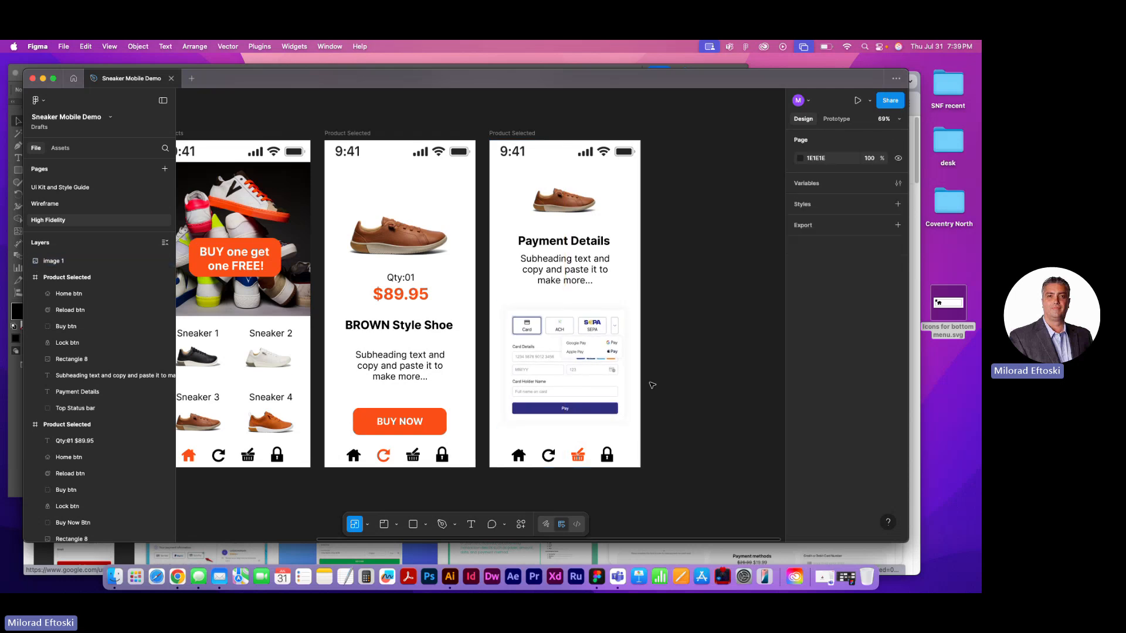
# Review all four High Fidelity screens side by side, from the Intro screen to the payment screen
pyautogui.press('super+minus')
pyautogui.press('super+minus')
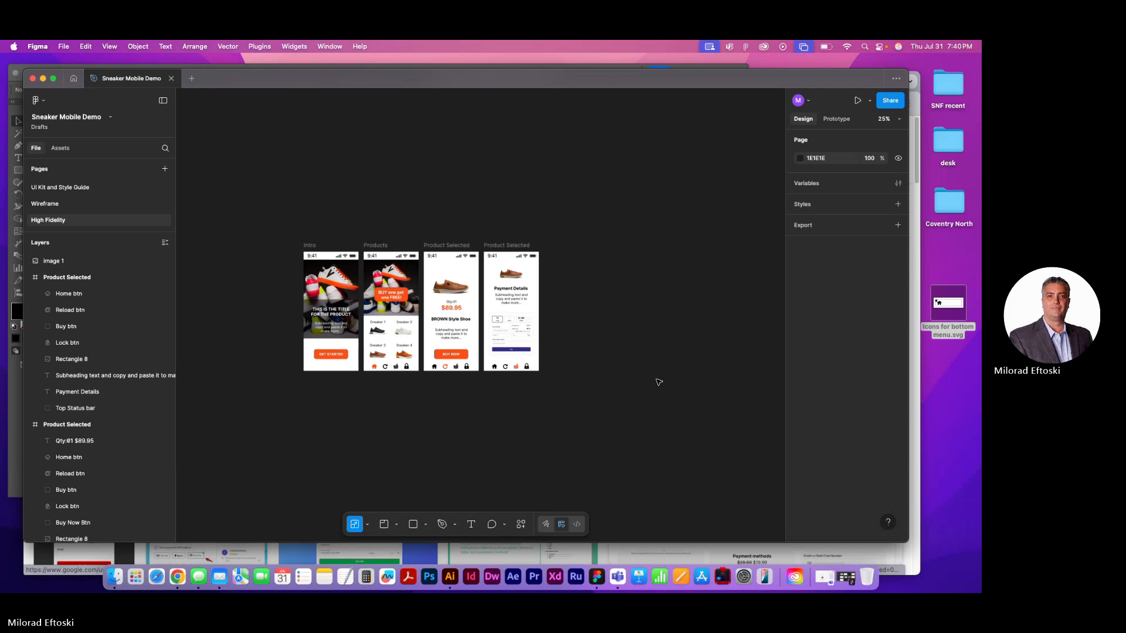
pyautogui.press('super+equal')
pyautogui.moveTo(538, 362); pyautogui.dragTo(623, 374)
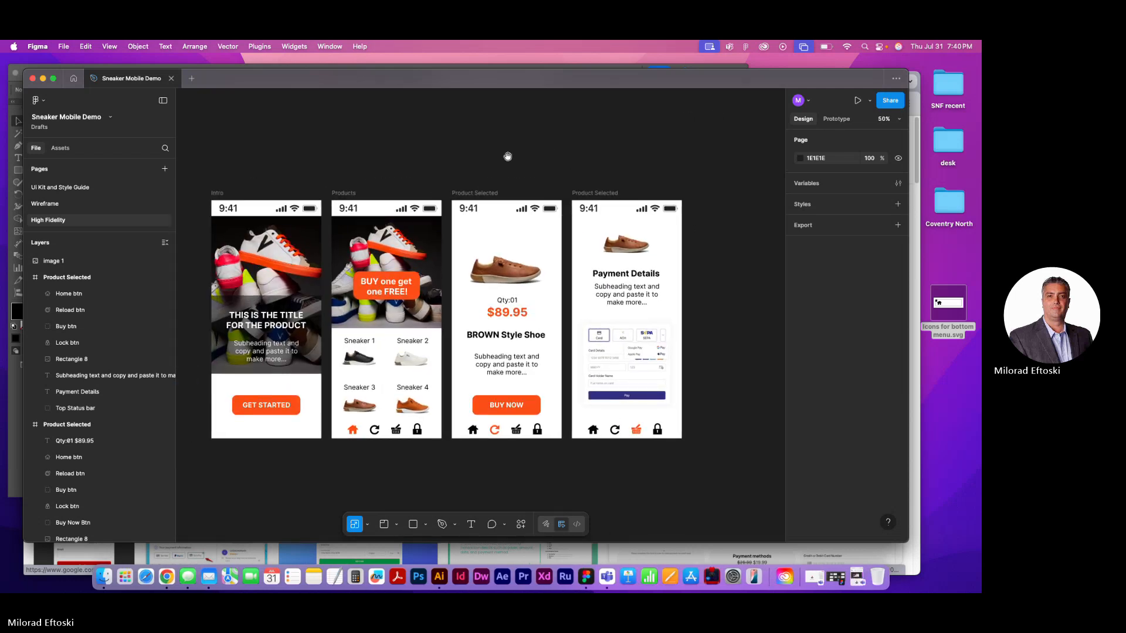
pyautogui.moveTo(508, 157); pyautogui.dragTo(553, 145)
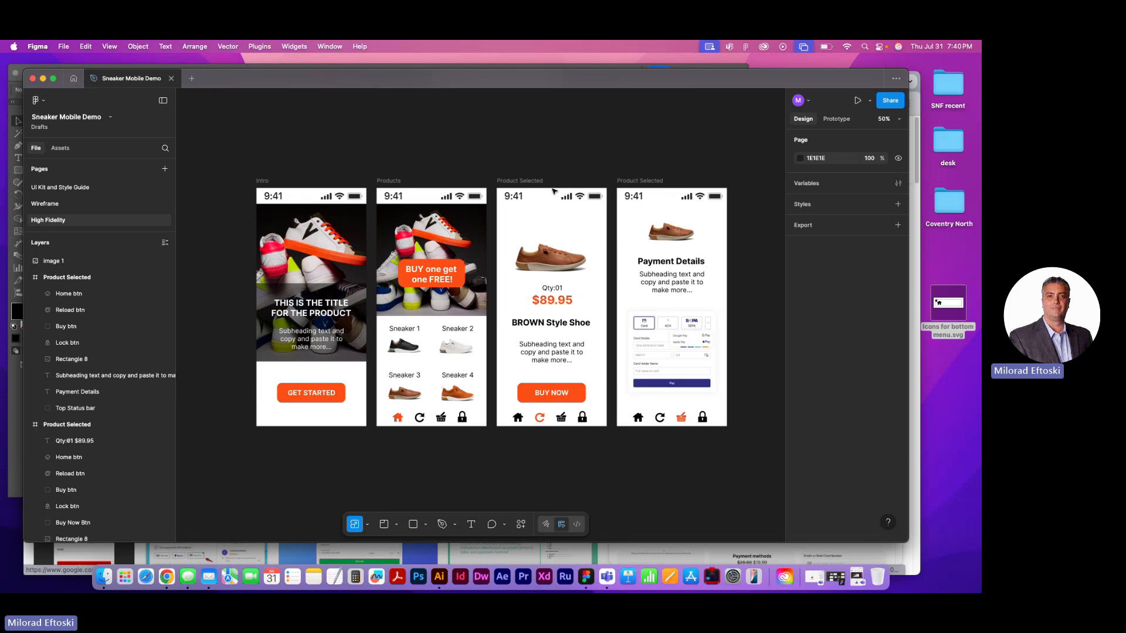
pyautogui.hscroll(-3, 466, 155)
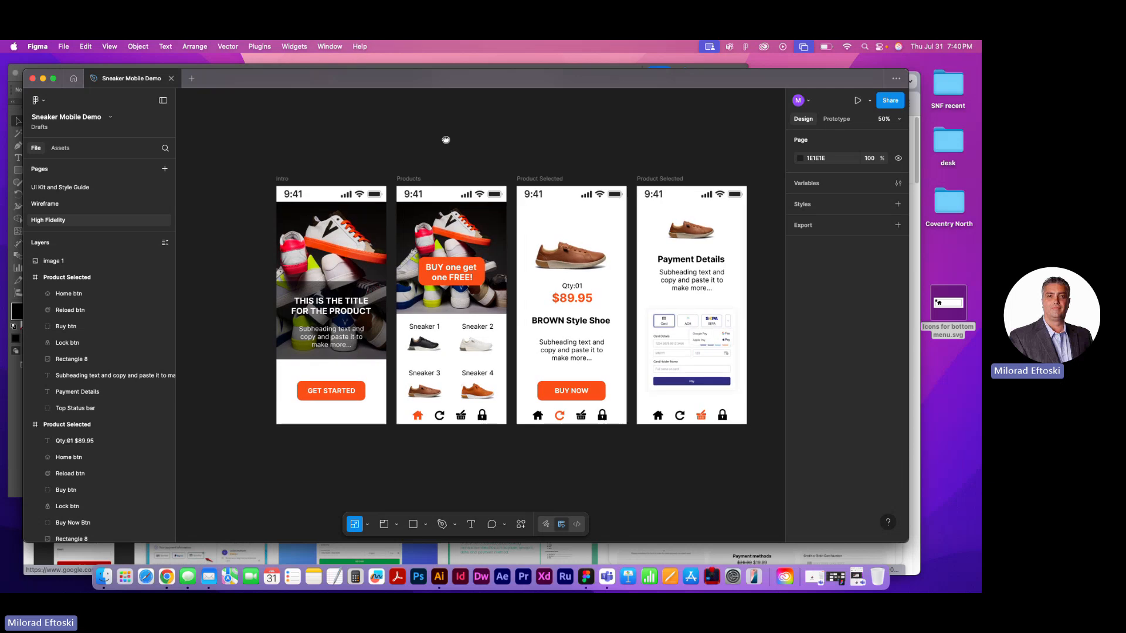
pyautogui.moveTo(296, 151); pyautogui.dragTo(373, 384)
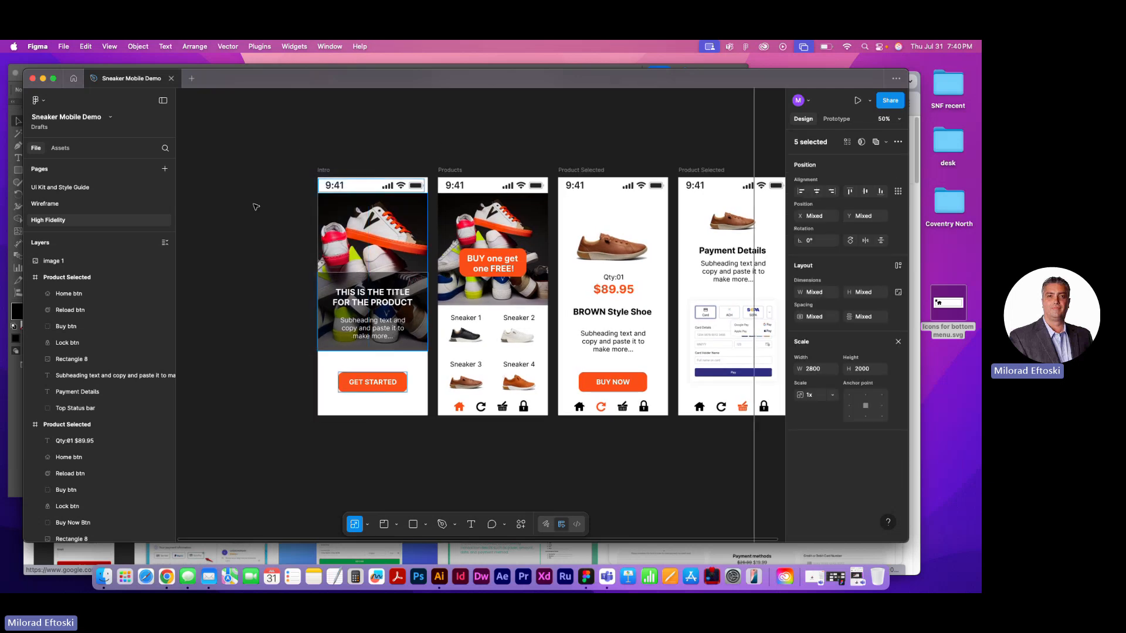
# Duplicate the Intro screen and place the copy beside the original, ahead of the first screen in the row
pyautogui.moveTo(322, 174); pyautogui.dragTo(238, 172)
pyautogui.press('super+z')
pyautogui.click(296, 156)
pyautogui.hscroll(-5, 371, 135)
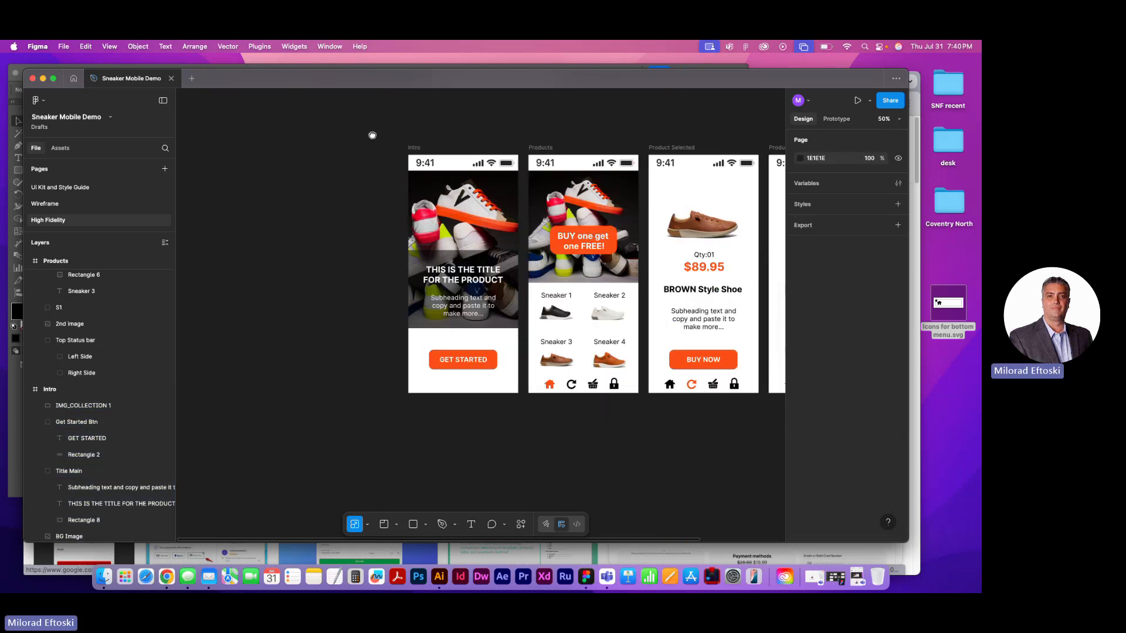
pyautogui.click(427, 146)
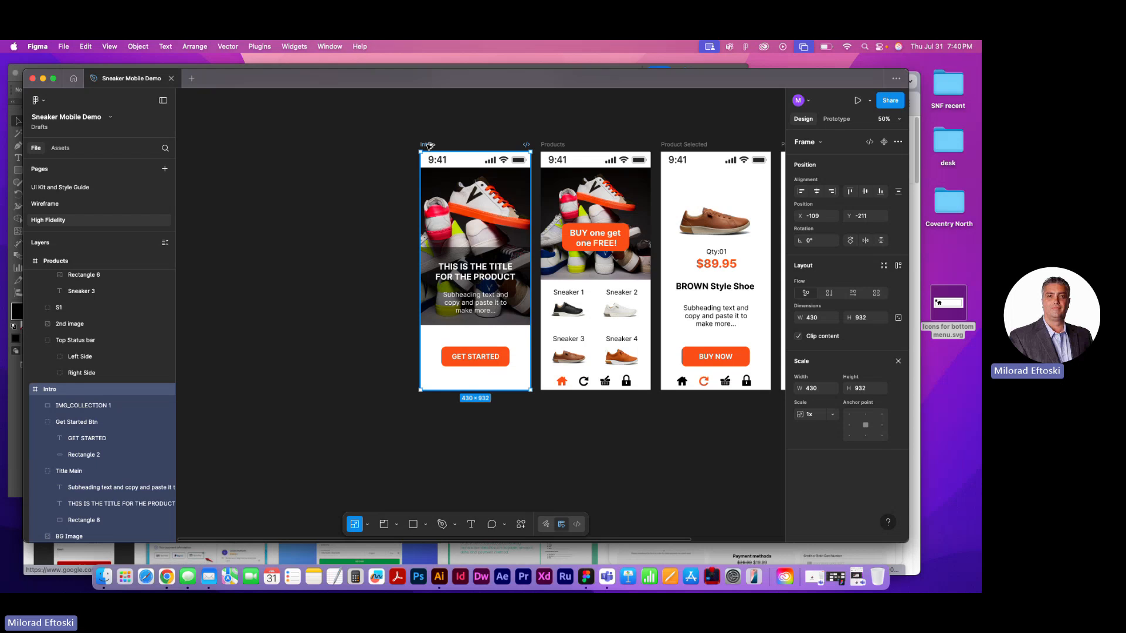
pyautogui.moveTo(429, 145); pyautogui.dragTo(295, 144)
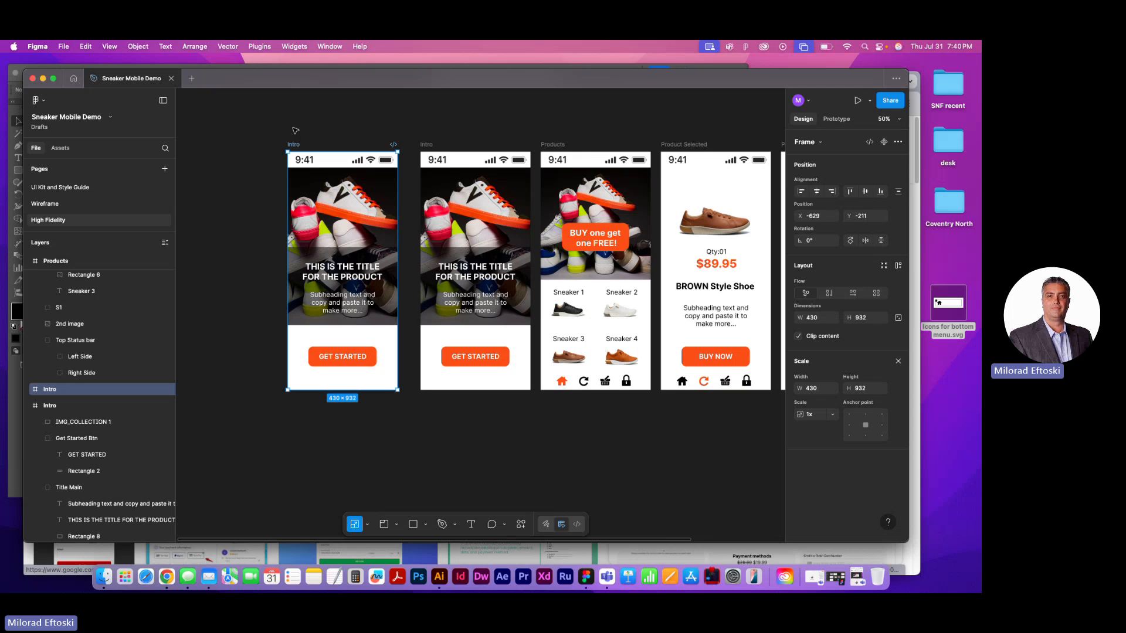
pyautogui.click(262, 129)
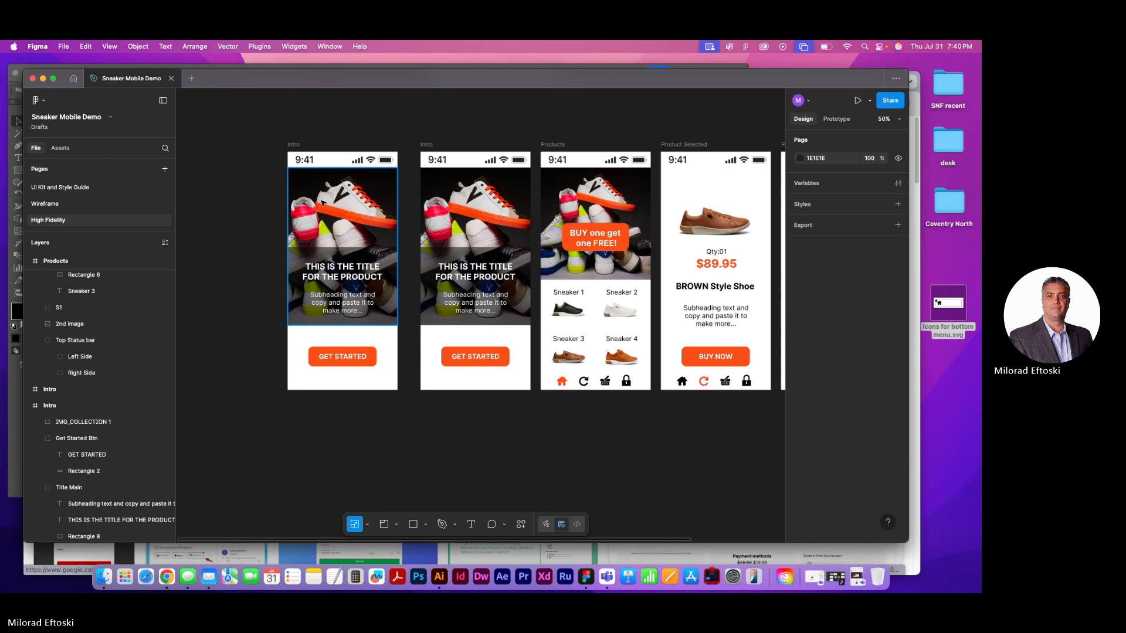
# Examine the parts of the duplicated Intro screen: the Get Started button, the background image and the title block
pyautogui.click(351, 360)
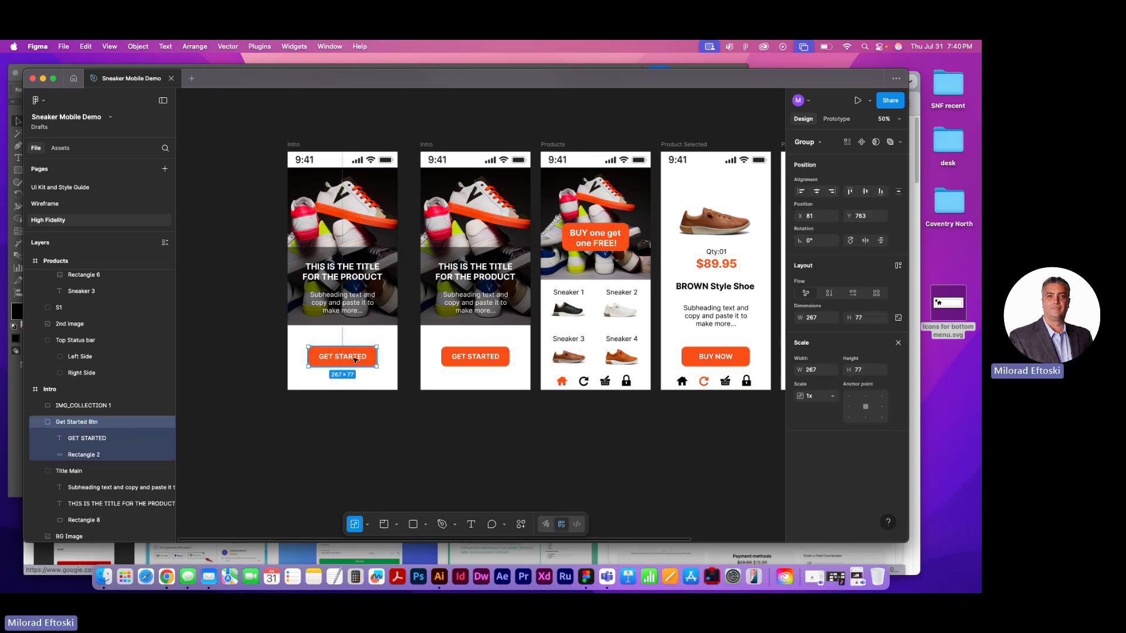
pyautogui.press('Escape')
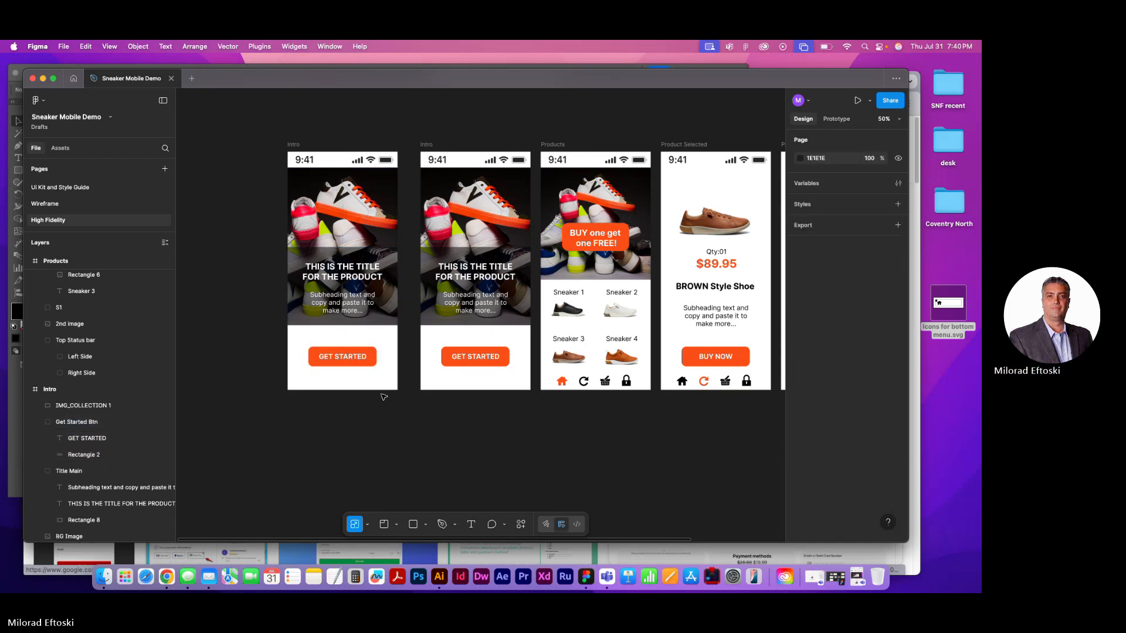
pyautogui.click(366, 362)
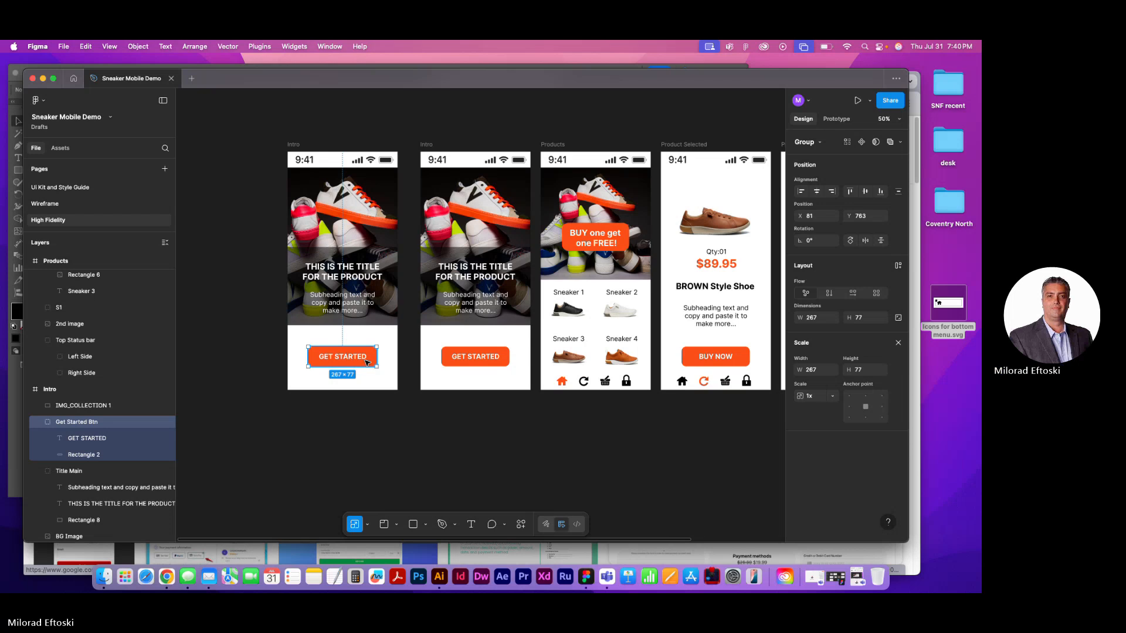
pyautogui.press('Escape')
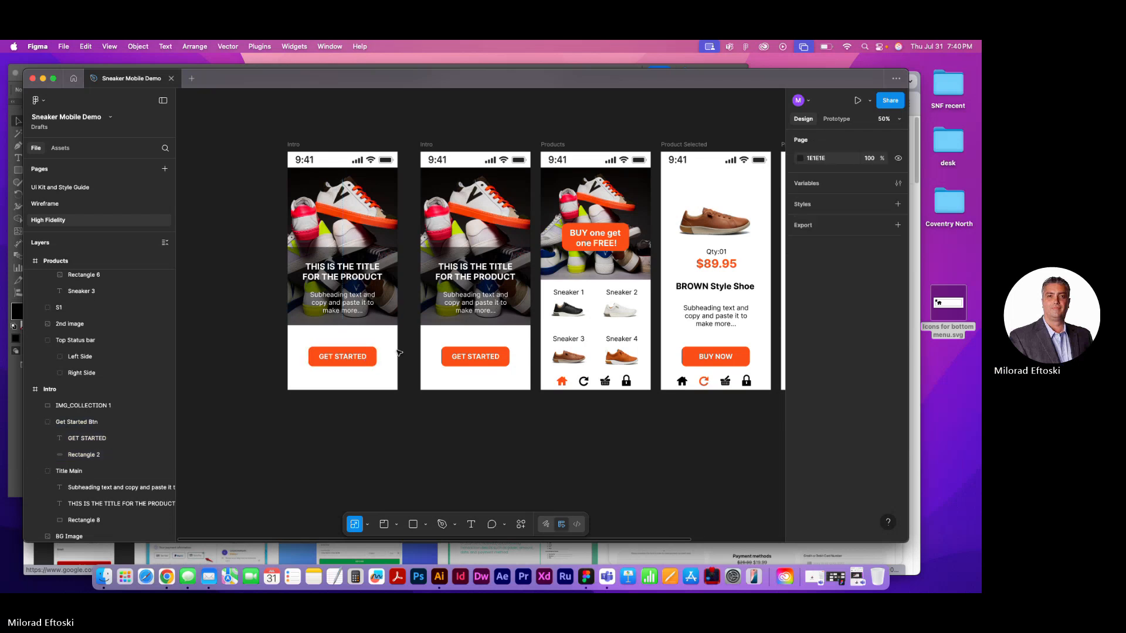
pyautogui.click(355, 224)
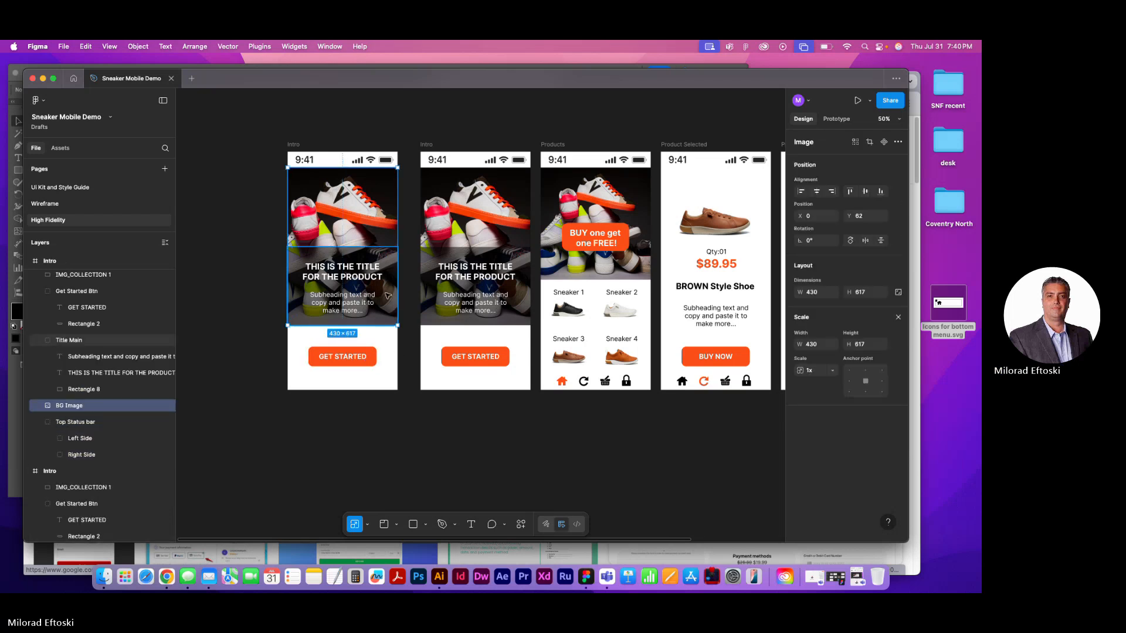
pyautogui.click(388, 296)
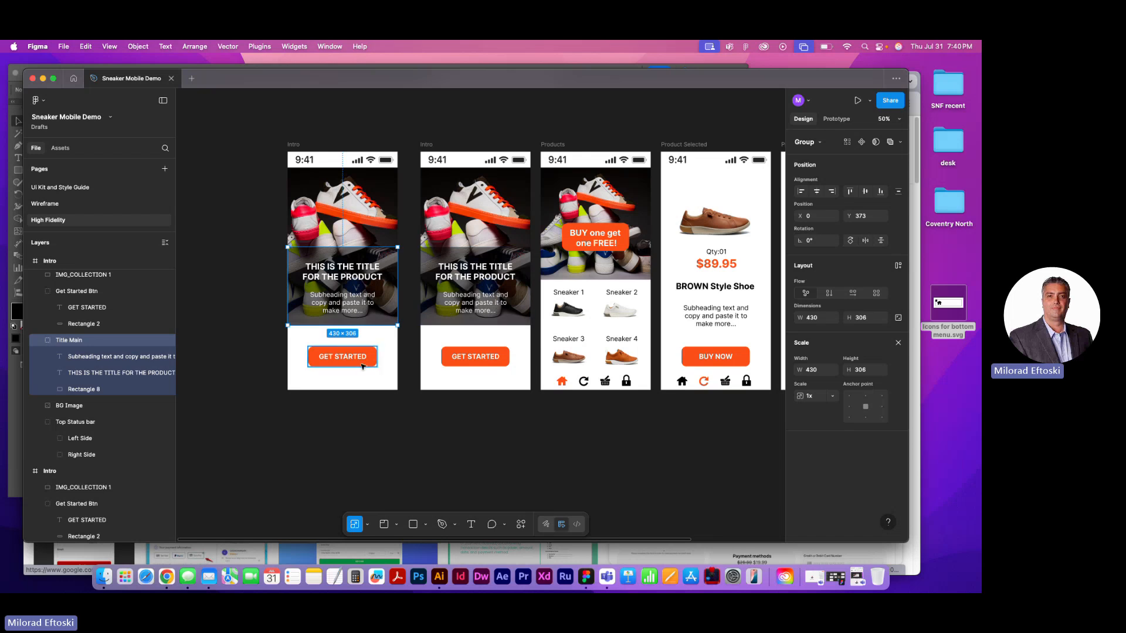
pyautogui.click(339, 224)
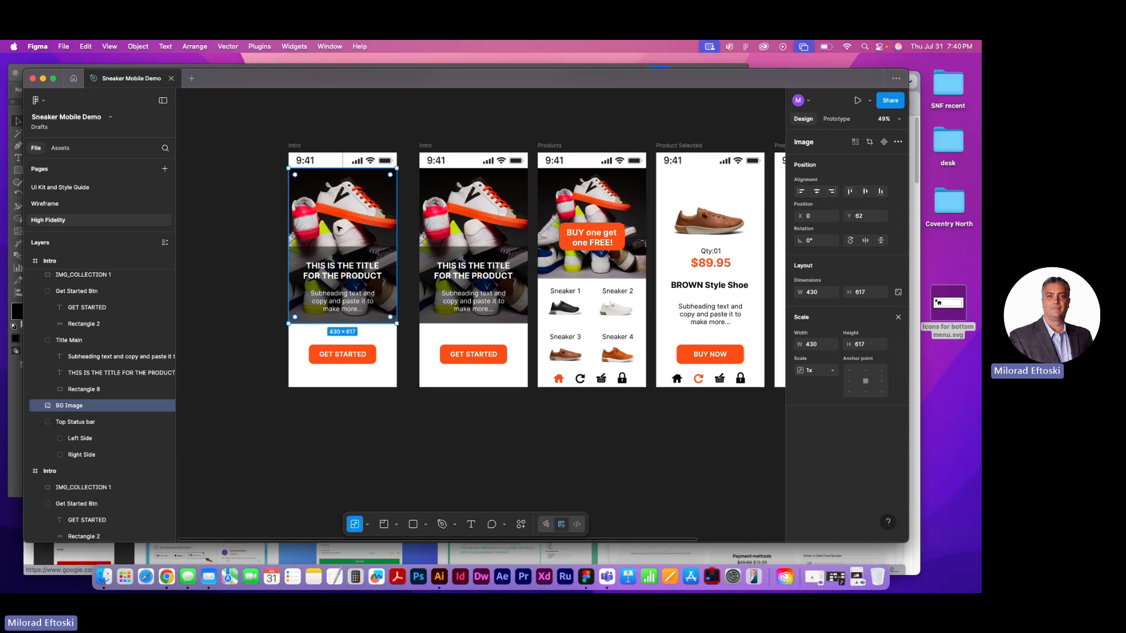
pyautogui.scroll(3, 340, 229)
pyautogui.scroll(1, 339, 228)
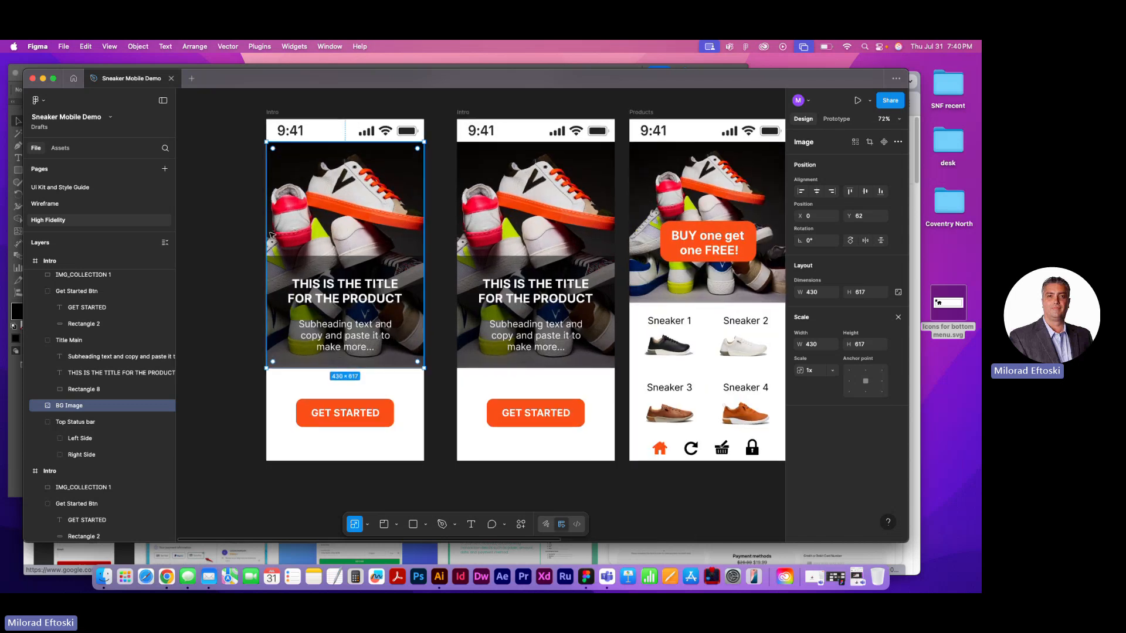
# Move the title block group out of the duplicated Intro screen to just above its upper edge, overlapping the status bar
pyautogui.click(322, 275)
pyautogui.moveTo(345, 292)
pyautogui.mouseDown()
pyautogui.moveTo(343, 242)
pyautogui.moveTo(354, 300)
pyautogui.mouseUp()
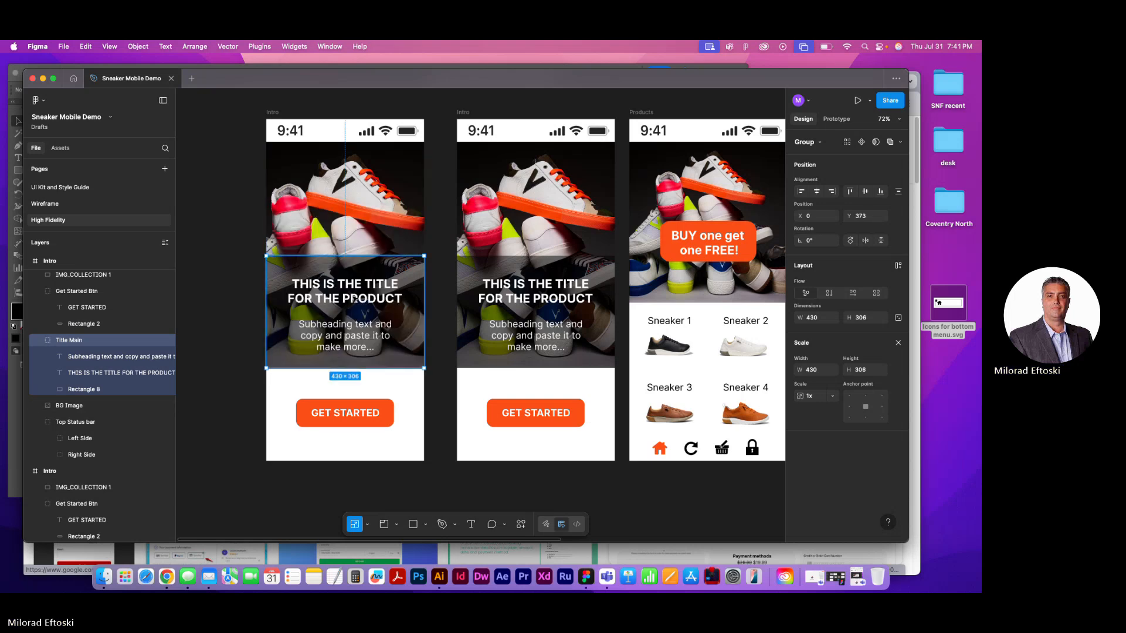
pyautogui.scroll(-5, 355, 299)
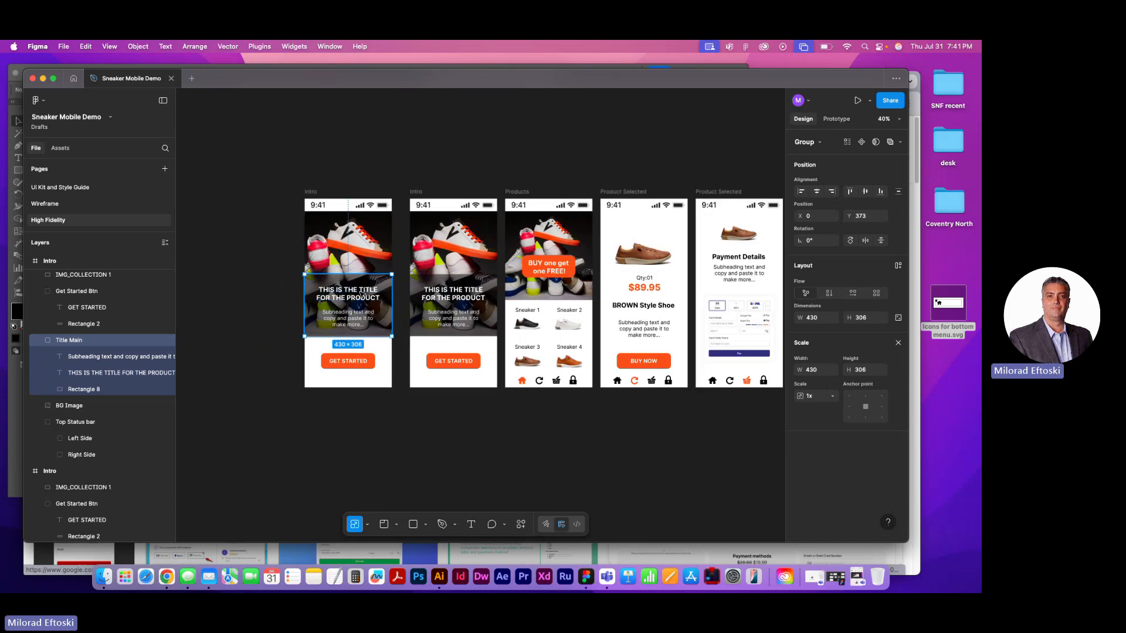
pyautogui.moveTo(362, 296); pyautogui.dragTo(355, 170)
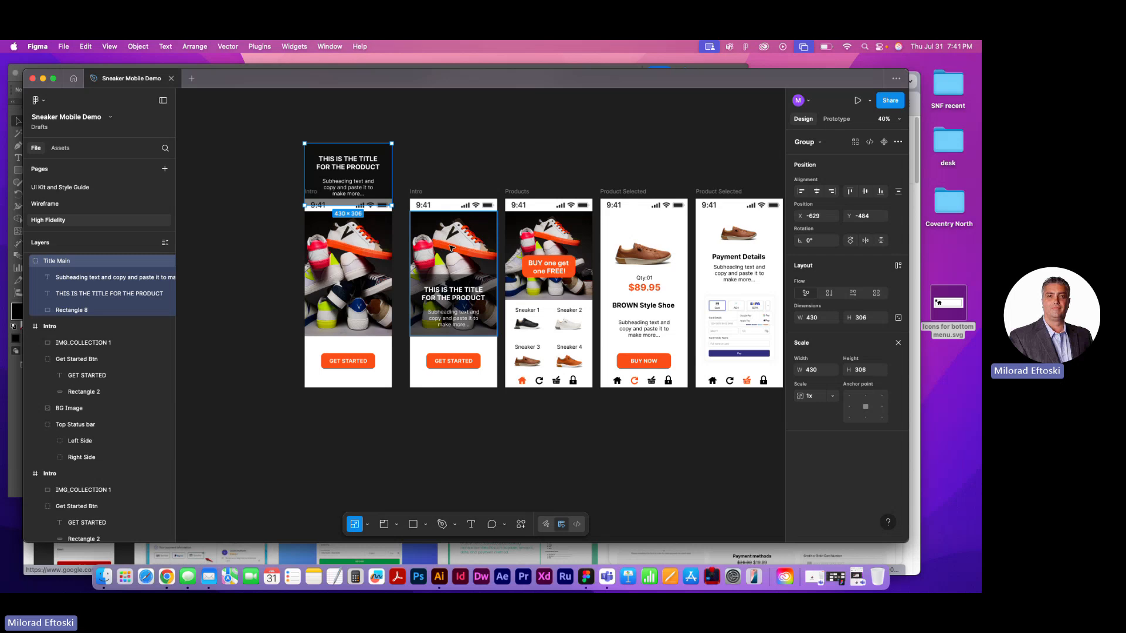
# Set the image fill opacity of the duplicated Intro screen's background picture to 50%
pyautogui.click(354, 271)
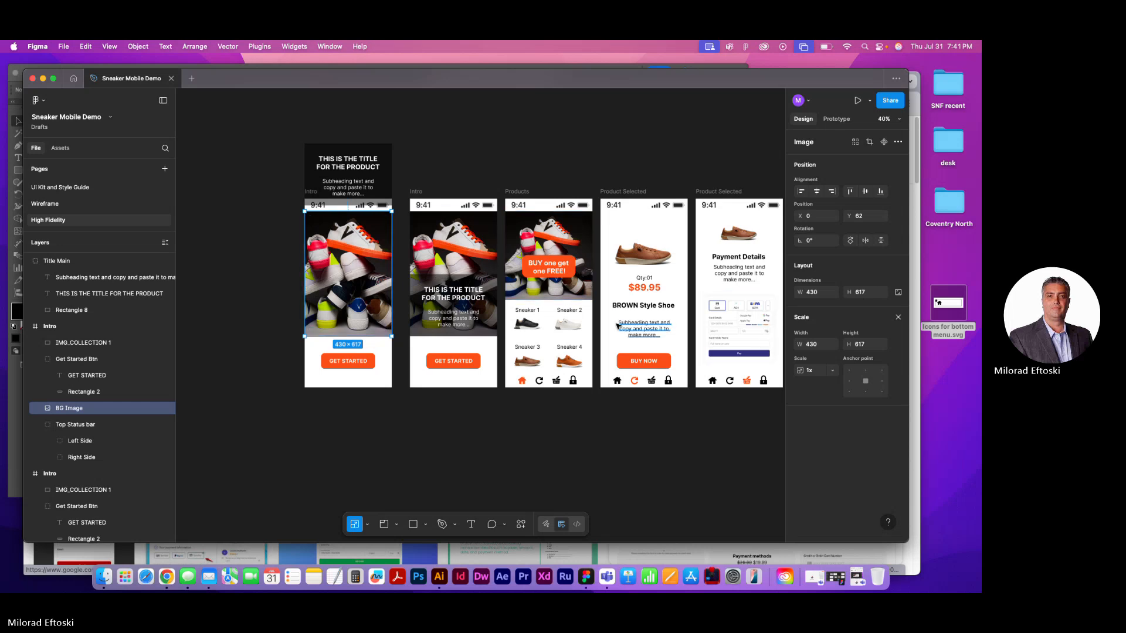
pyautogui.click(382, 452)
pyautogui.click(359, 309)
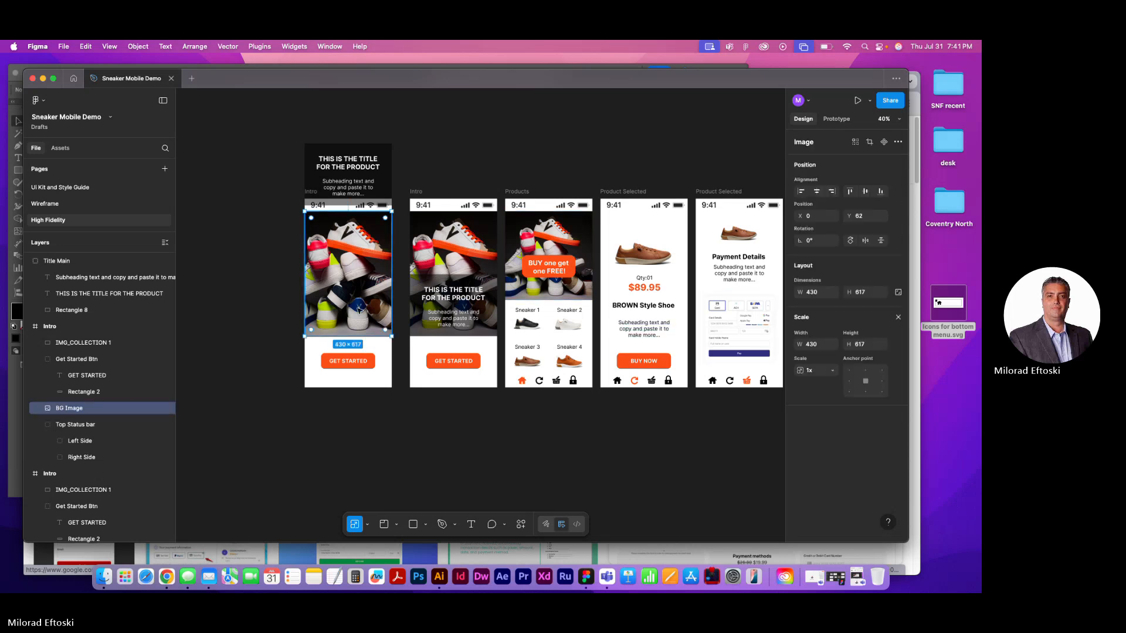
pyautogui.doubleClick(358, 296)
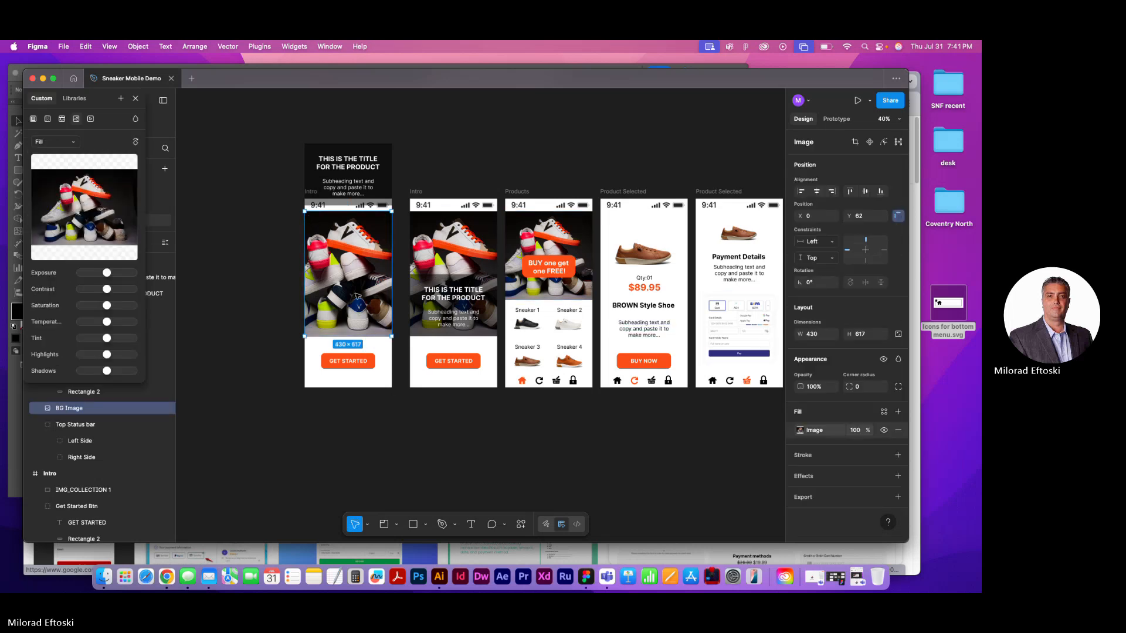
pyautogui.click(854, 431)
pyautogui.write('50')
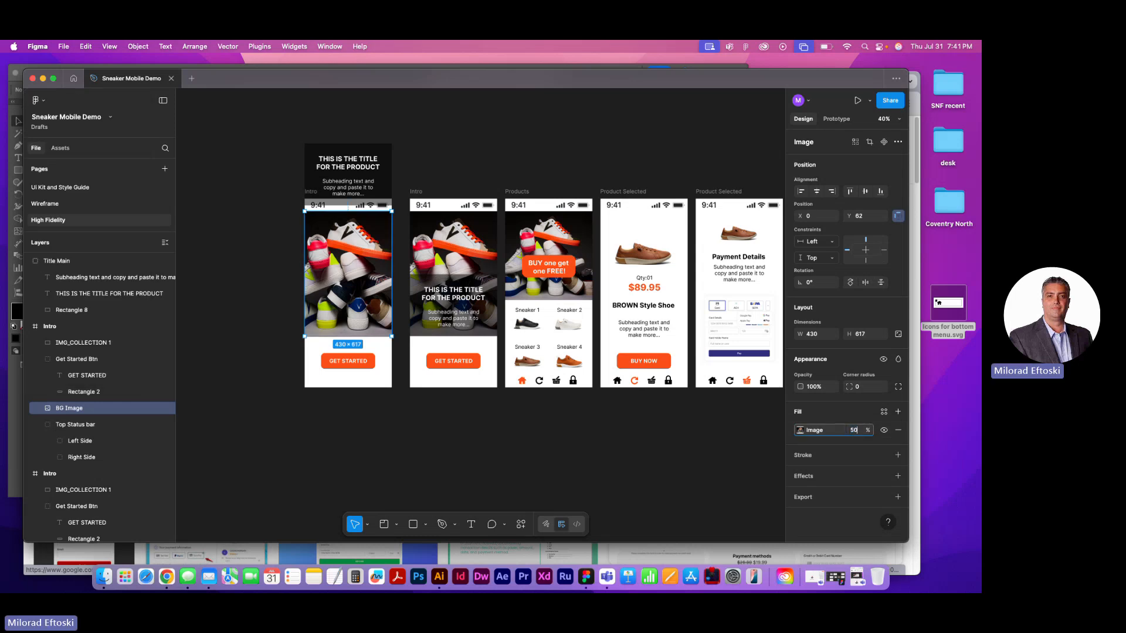
pyautogui.press('Return')
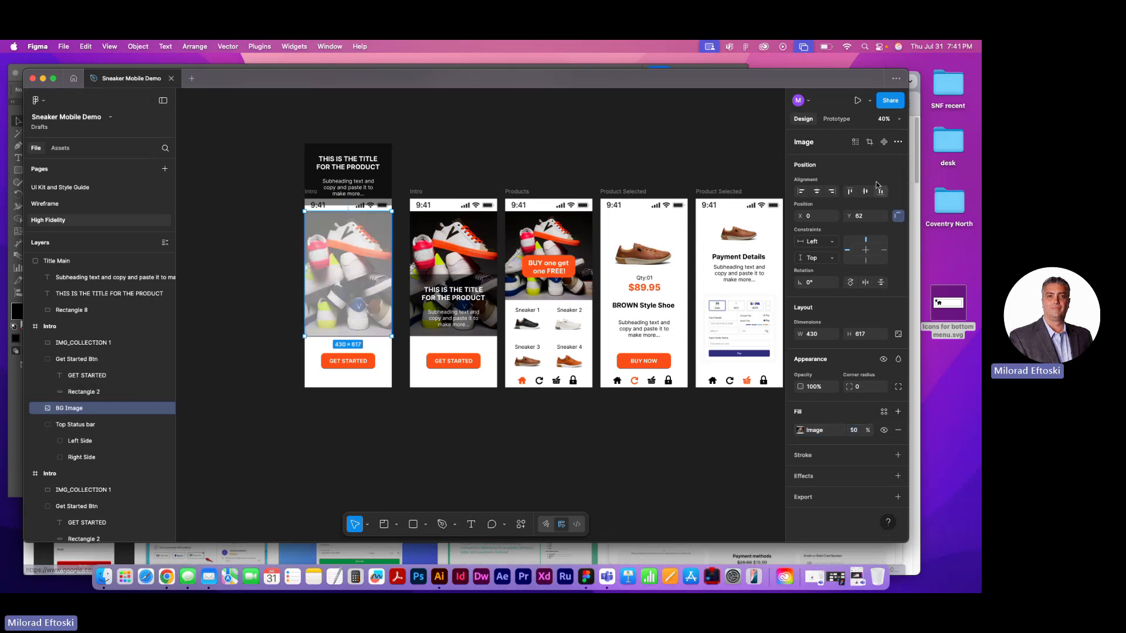
pyautogui.click(460, 182)
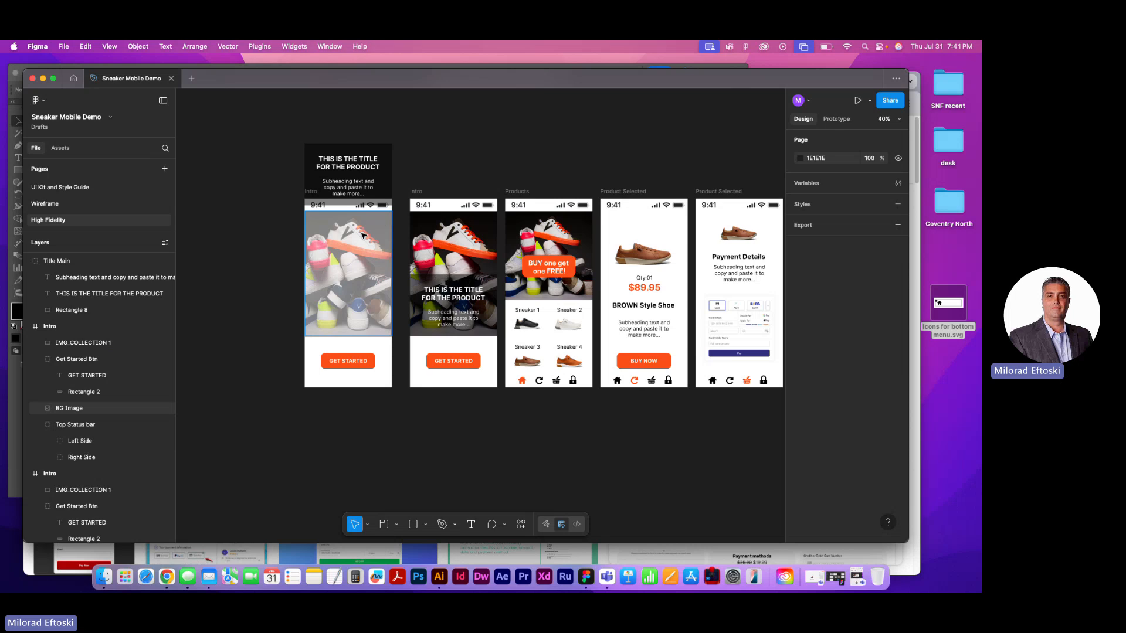
pyautogui.click(375, 173)
pyautogui.click(455, 159)
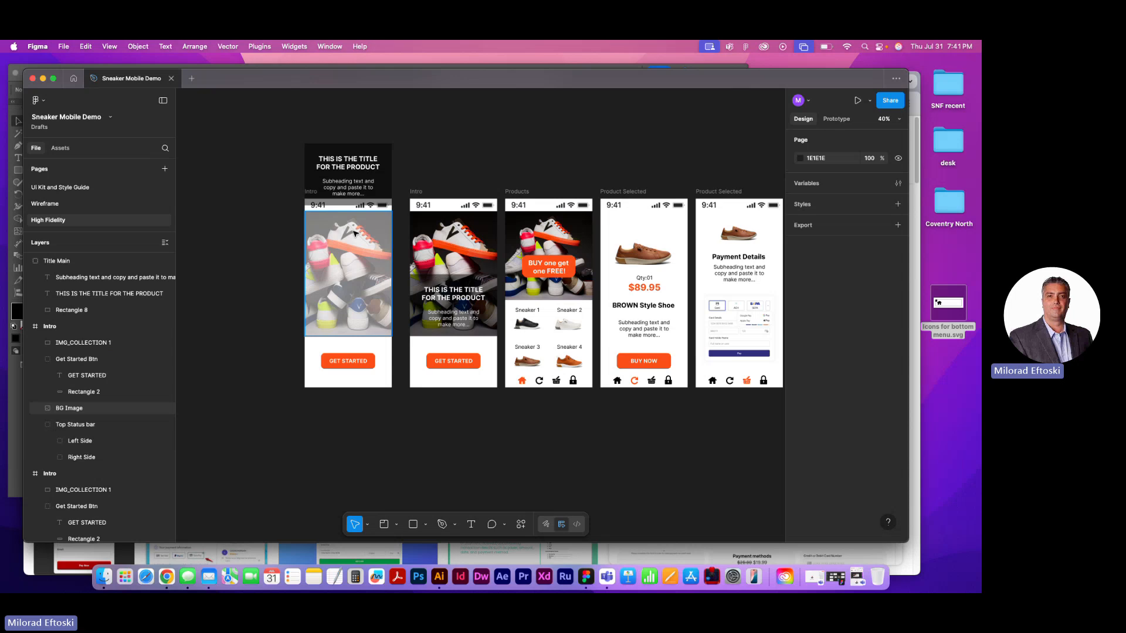
# Move the duplicated screen's Get Started button down across the frame's lower edge so it leaves the Intro frame
pyautogui.click(356, 368)
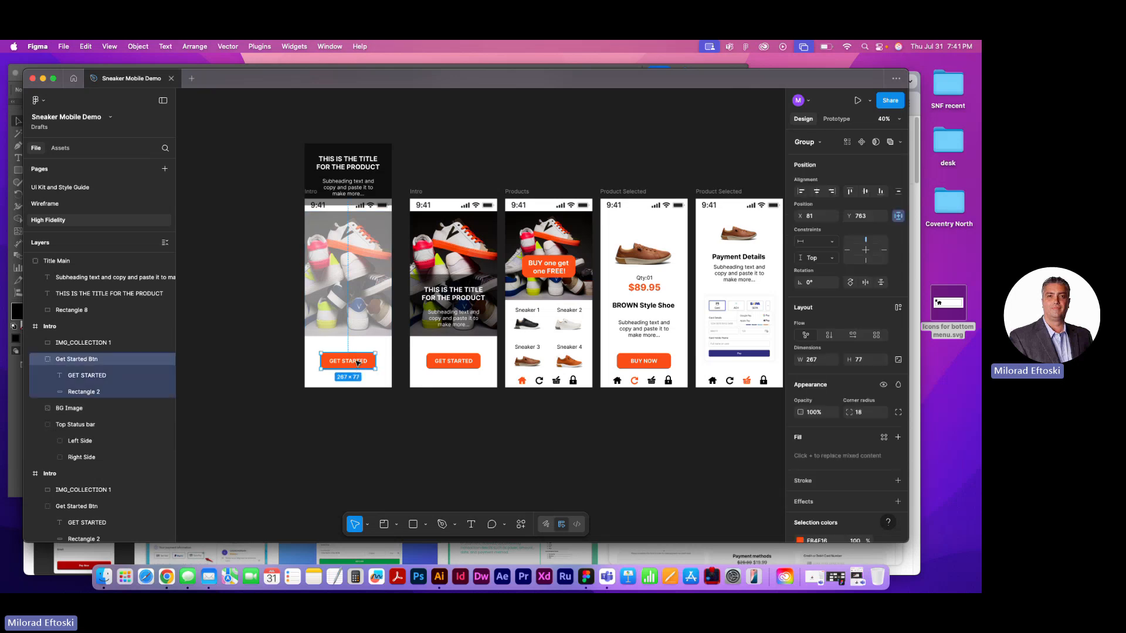
pyautogui.moveTo(358, 364); pyautogui.dragTo(363, 394)
pyautogui.click(403, 409)
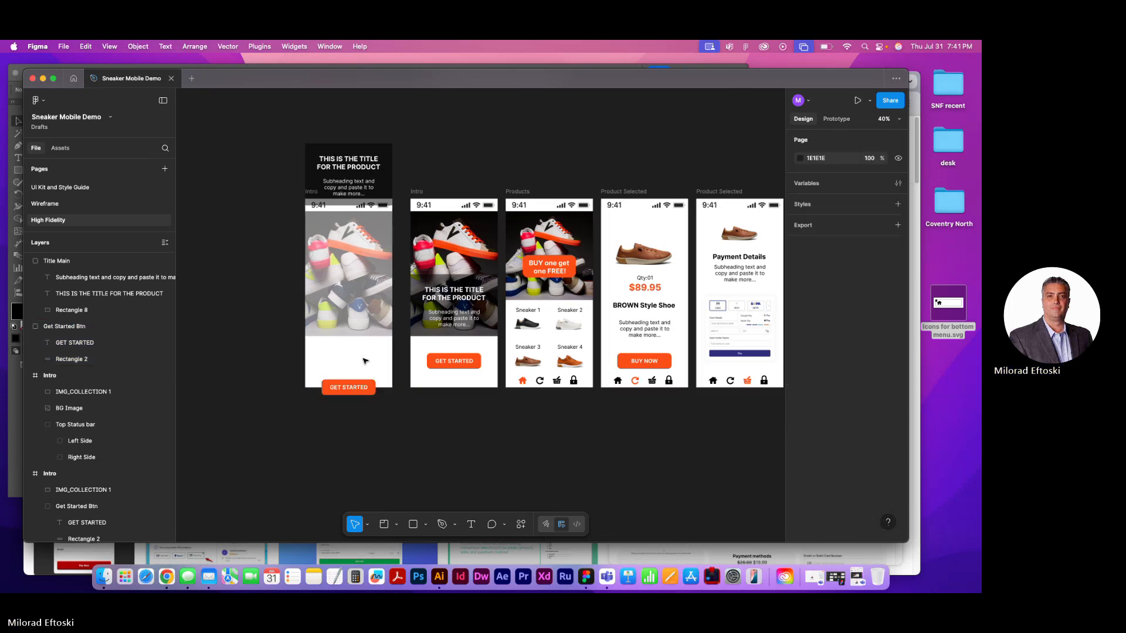
# Move the Get Started button back up into the white area below the picture at Y 549, keeping it outside the Intro frame's layers
pyautogui.click(356, 387)
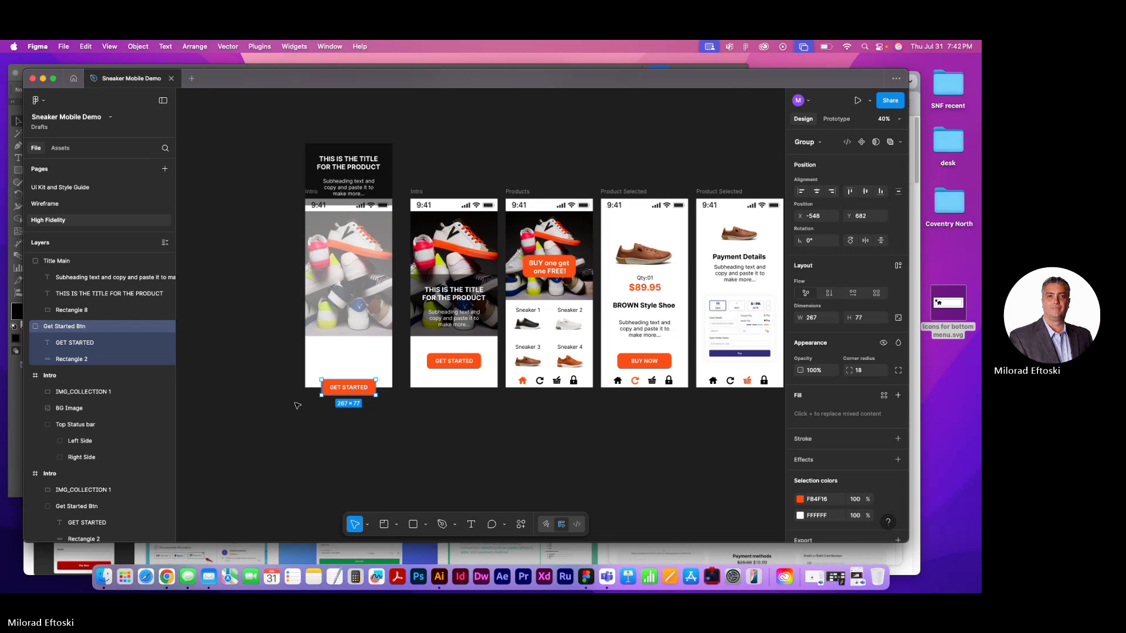
pyautogui.scroll(8, 355, 407)
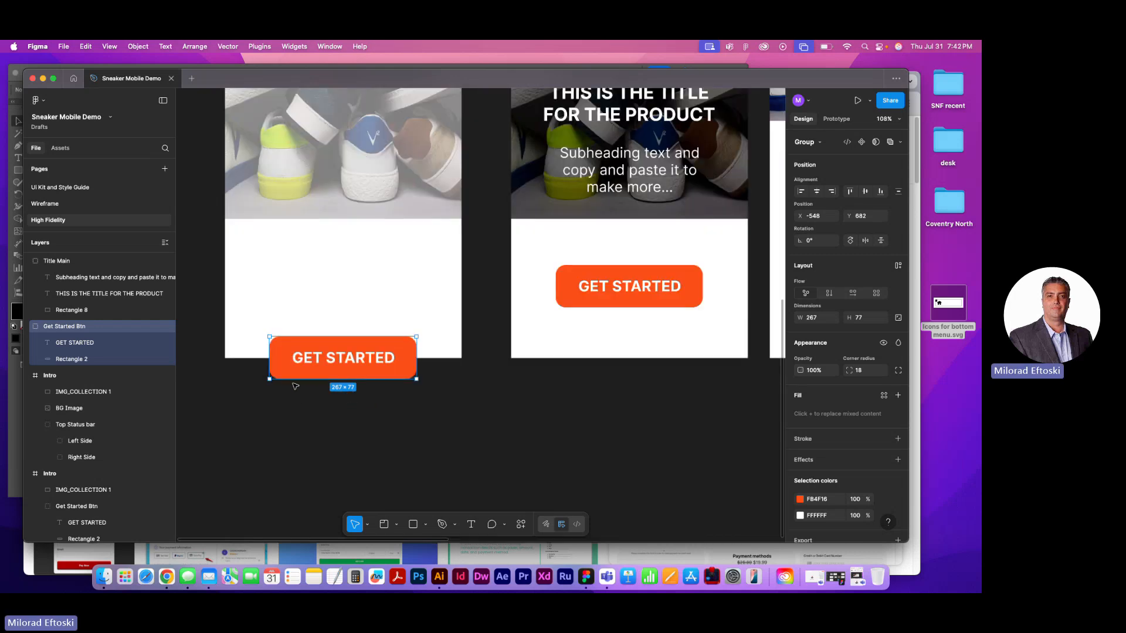
pyautogui.hscroll(-4, 355, 407)
pyautogui.moveTo(362, 368); pyautogui.dragTo(363, 296)
pyautogui.click(306, 330)
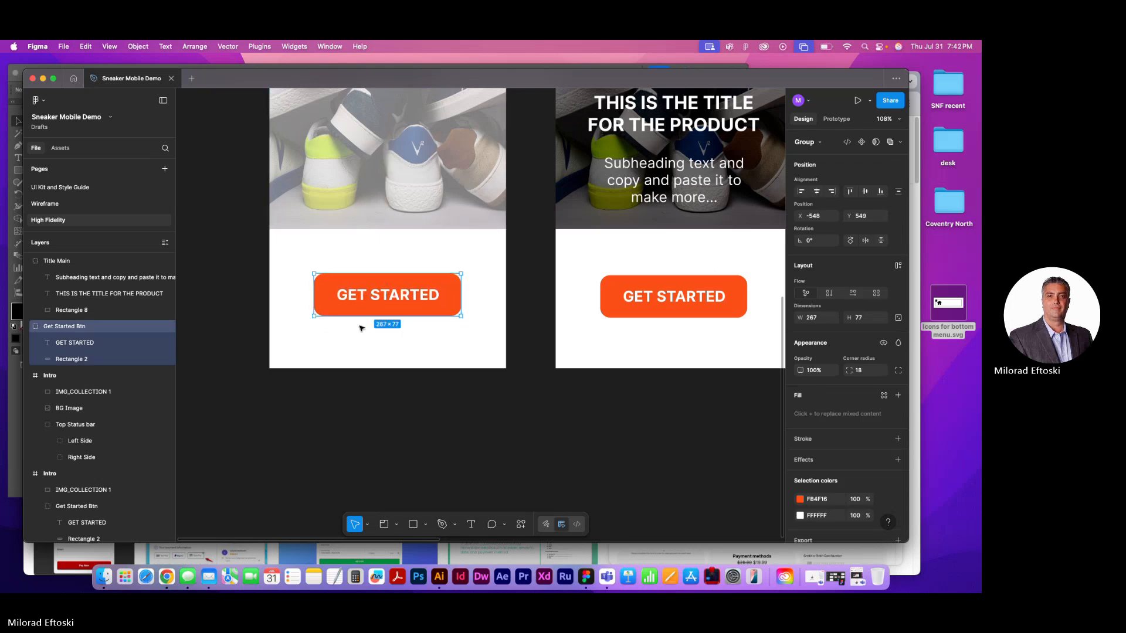
# Move the title block into the duplicated Intro frame, over the faded picture
pyautogui.click(48, 377)
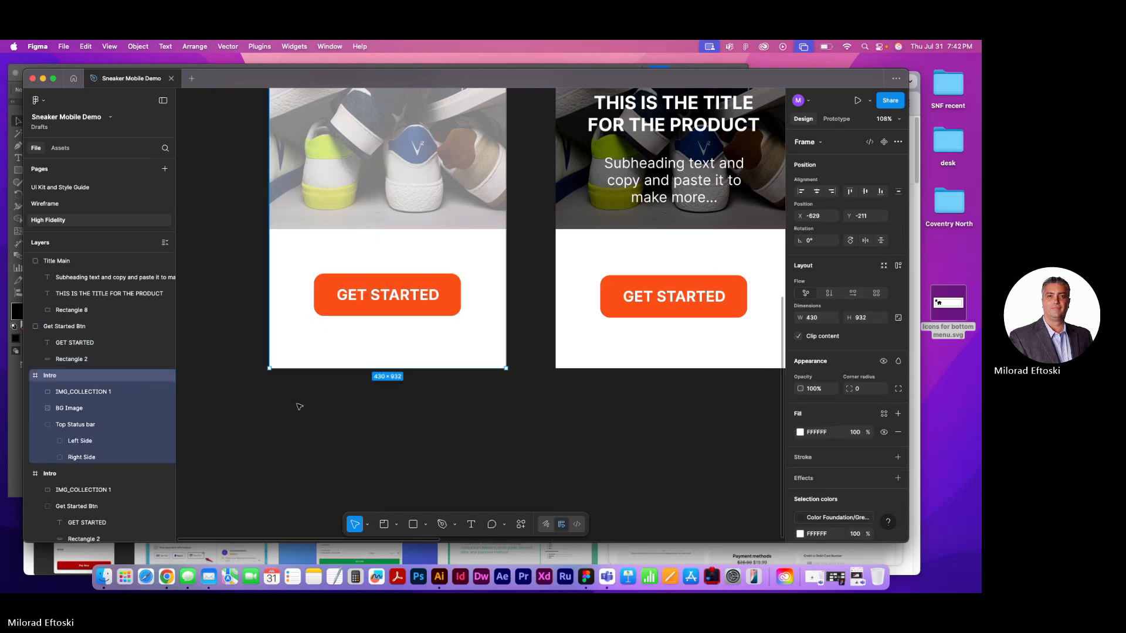
pyautogui.scroll(-5, 292, 406)
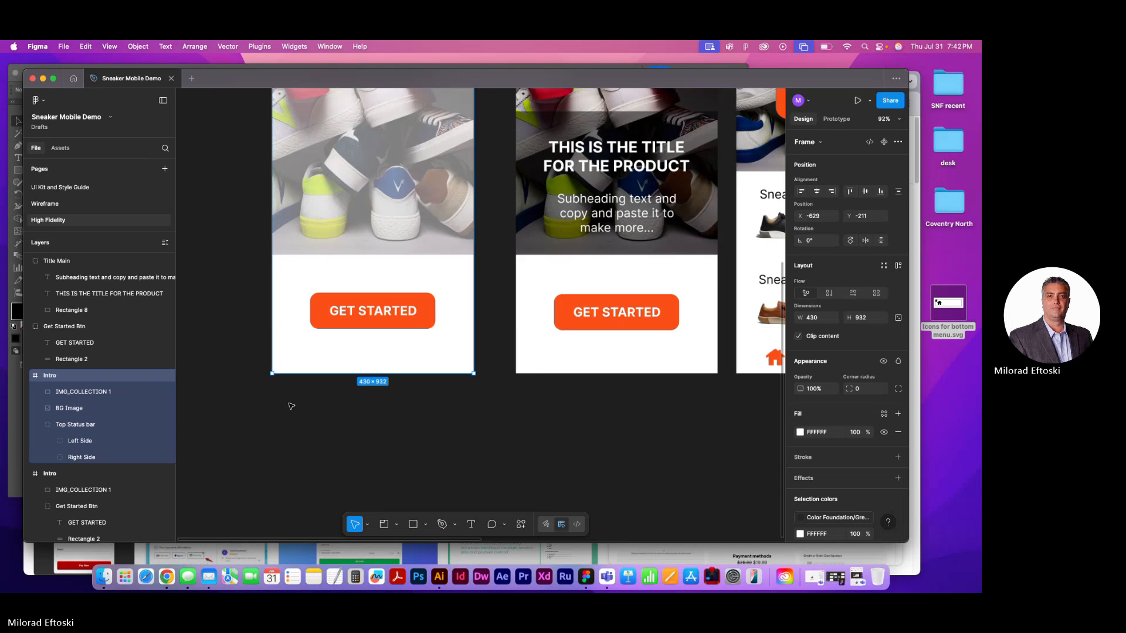
pyautogui.click(348, 175)
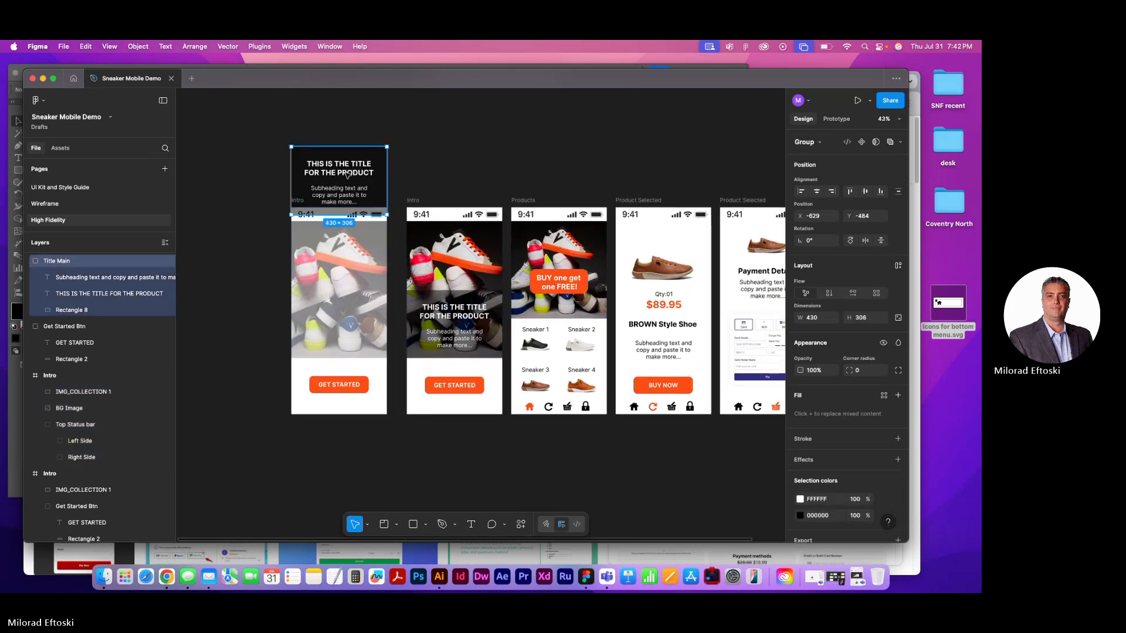
pyautogui.moveTo(347, 173); pyautogui.dragTo(351, 266)
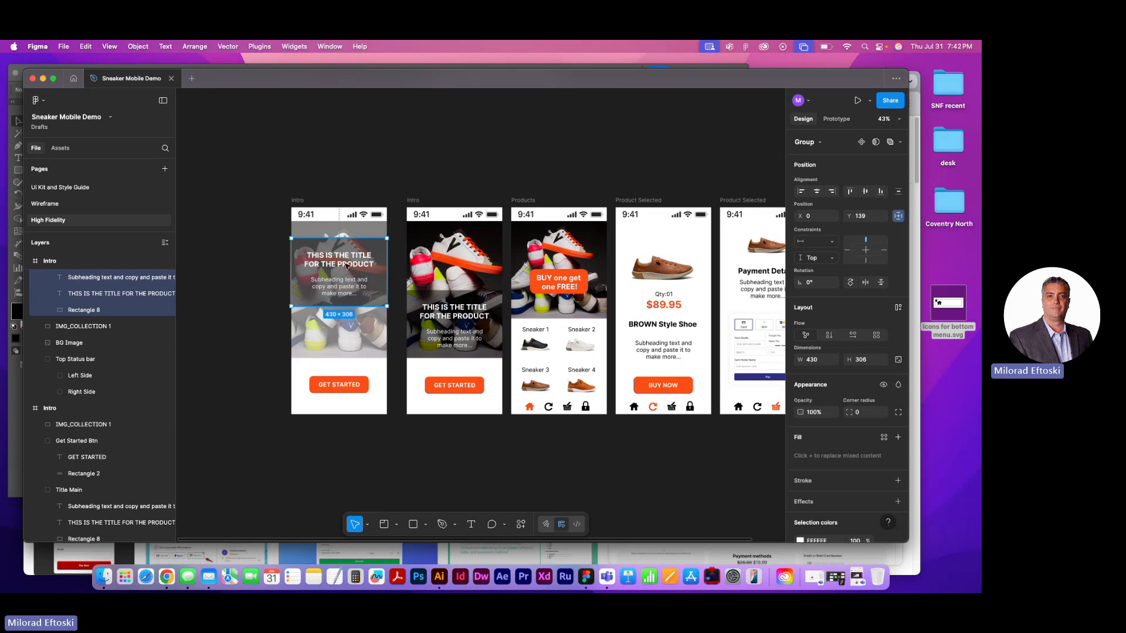
# Nudge the title block straight up inside the duplicated Intro frame to Y -281, then select the Get Started button
pyautogui.hotkey('shift', 'Up')
pyautogui.hotkey('shift', 'Up')
pyautogui.hotkey('shift', 'Up')
pyautogui.hotkey('shift', 'Up')
pyautogui.hotkey('shift', 'Up')
pyautogui.hotkey('shift', 'Up')
pyautogui.hotkey('shift', 'Up')
pyautogui.hotkey('shift', 'Up')
pyautogui.hotkey('shift', 'Up')
pyautogui.hotkey('shift', 'Up')
pyautogui.hotkey('shift', 'Up')
pyautogui.hotkey('shift', 'Up')
pyautogui.hotkey('shift', 'Up')
pyautogui.hotkey('shift', 'Up')
pyautogui.hotkey('shift', 'Up')
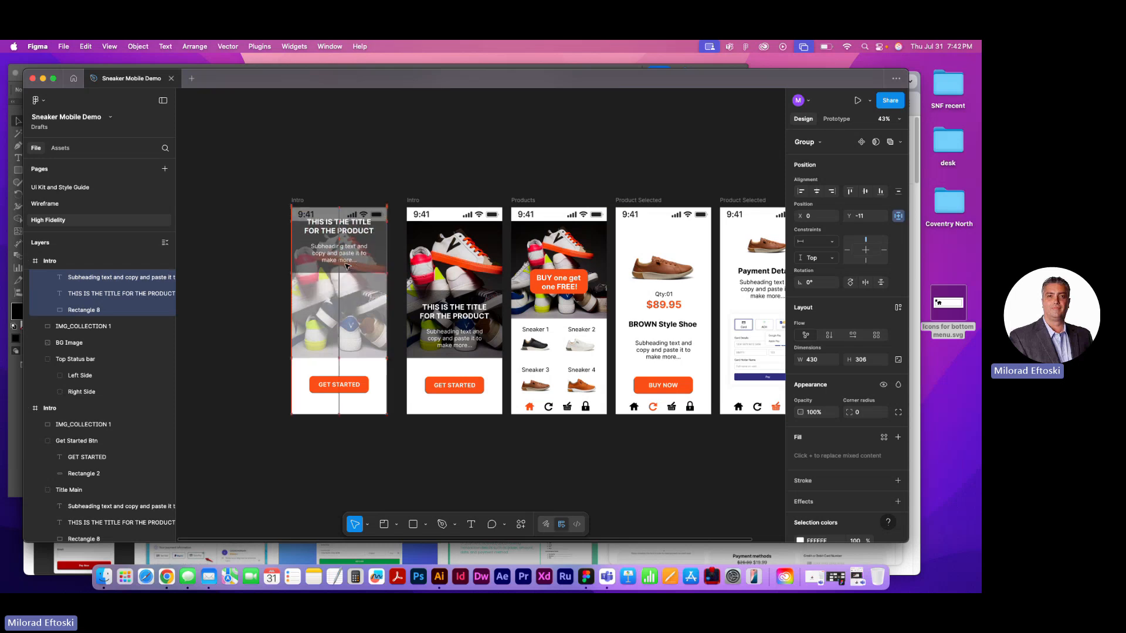
pyautogui.hotkey('shift', 'Up')
pyautogui.hotkey('shift', 'Up')
pyautogui.hotkey('shift', 'Up')
pyautogui.hotkey('shift', 'Up')
pyautogui.hotkey('shift', 'Up')
pyautogui.hotkey('shift', 'Up')
pyautogui.hotkey('shift', 'Up')
pyautogui.hotkey('shift', 'Up')
pyautogui.hotkey('shift', 'Up')
pyautogui.hotkey('shift', 'Up')
pyautogui.hotkey('shift', 'Up')
pyautogui.hotkey('shift', 'Up')
pyautogui.hotkey('shift', 'Up')
pyautogui.hotkey('shift', 'Up')
pyautogui.hotkey('shift', 'Up')
pyautogui.hotkey('shift', 'Up')
pyautogui.hotkey('shift', 'Up')
pyautogui.hotkey('shift', 'Up')
pyautogui.hotkey('shift', 'Up')
pyautogui.hotkey('shift', 'Up')
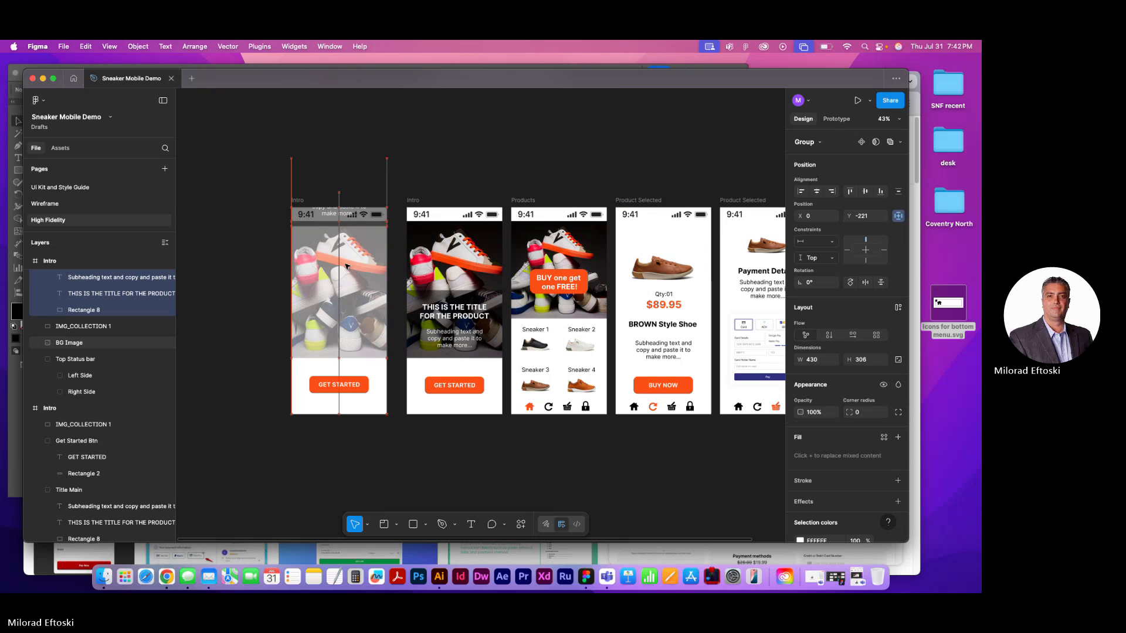
pyautogui.hotkey('shift', 'Up')
pyautogui.hotkey('shift', 'Up')
pyautogui.hotkey('shift', 'Up')
pyautogui.hotkey('shift', 'Up')
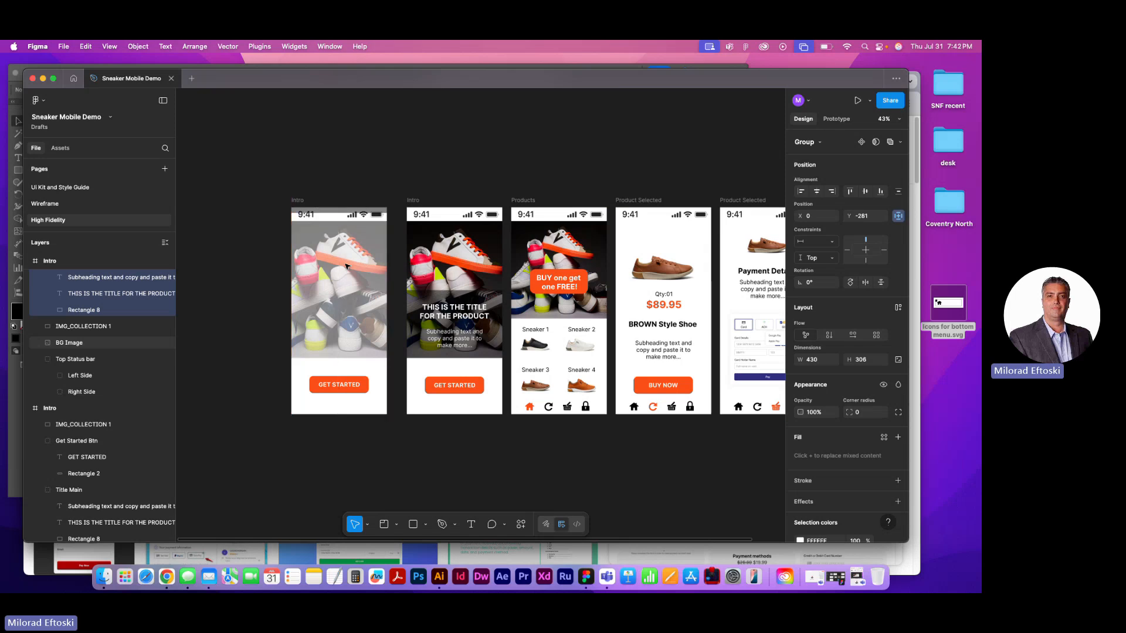
pyautogui.click(325, 391)
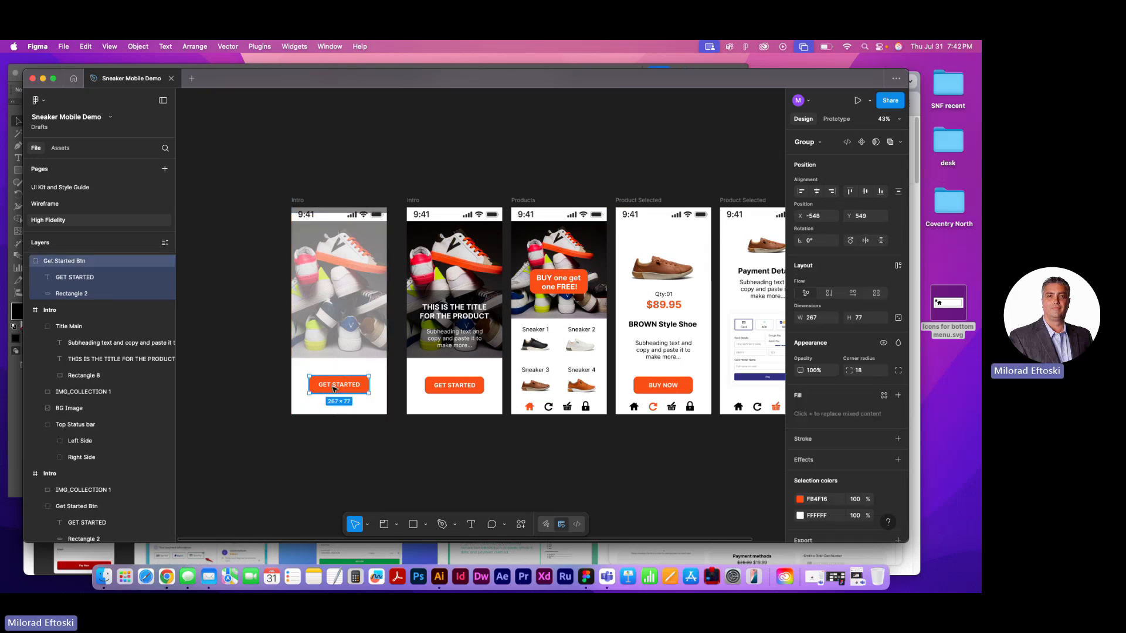
# Move the Get Started button into the duplicated Intro frame and nudge it straight down over the lower edge to Y 919
pyautogui.moveTo(333, 389)
pyautogui.mouseDown()
pyautogui.moveTo(335, 456)
pyautogui.moveTo(334, 372)
pyautogui.moveTo(331, 387)
pyautogui.mouseUp()
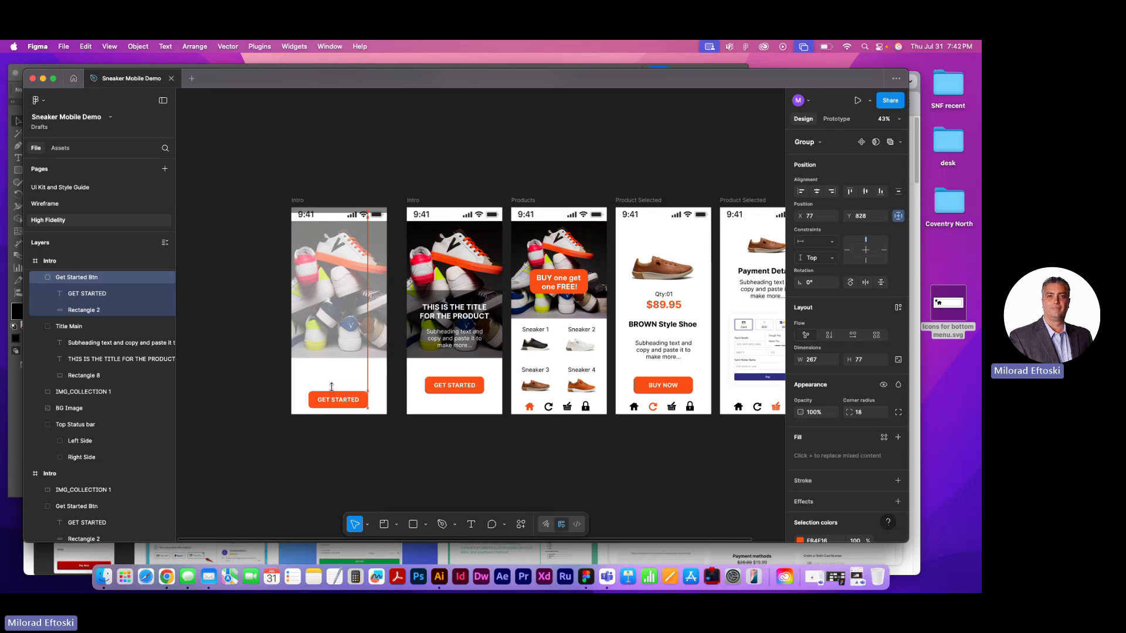
pyautogui.press('Down')
pyautogui.press('Down')
pyautogui.press('Down')
pyautogui.press('Down')
pyautogui.press('Down')
pyautogui.press('Down')
pyautogui.press('Down')
pyautogui.press('Down')
pyautogui.press('Down')
pyautogui.press('Down')
pyautogui.press('Down')
pyautogui.press('Down')
pyautogui.press('Down')
pyautogui.press('Down')
pyautogui.press('Down')
pyautogui.press('Down')
pyautogui.press('Down')
pyautogui.press('Down')
pyautogui.press('Down')
pyautogui.press('Down')
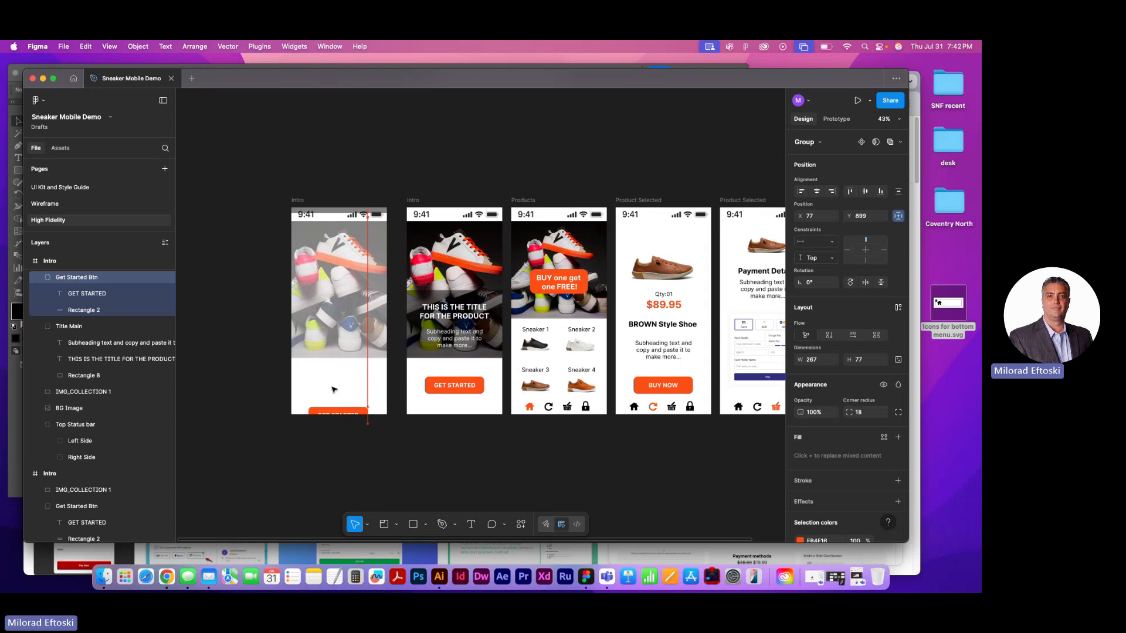
pyautogui.press('Down')
pyautogui.press('Down')
pyautogui.press('Down')
pyautogui.press('Down')
pyautogui.press('Down')
pyautogui.press('Down')
pyautogui.press('Down')
pyautogui.press('Down')
pyautogui.press('Down')
pyautogui.press('Down')
pyautogui.press('Down')
pyautogui.press('Down')
pyautogui.press('Down')
pyautogui.press('Down')
pyautogui.press('Down')
pyautogui.press('Down')
pyautogui.press('Down')
pyautogui.press('Down')
pyautogui.press('Down')
pyautogui.press('Down')
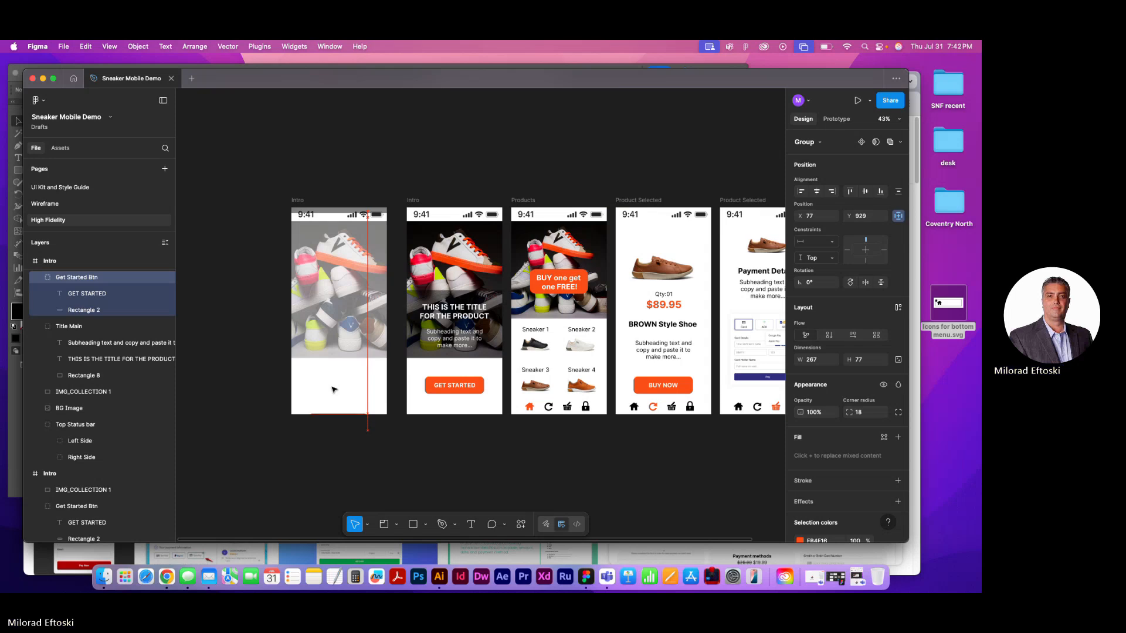
pyautogui.press('Up')
pyautogui.press('Up')
pyautogui.press('Up')
pyautogui.press('Up')
pyautogui.press('Up')
pyautogui.press('Up')
pyautogui.press('Up')
pyautogui.press('Up')
pyautogui.press('Up')
pyautogui.press('Up')
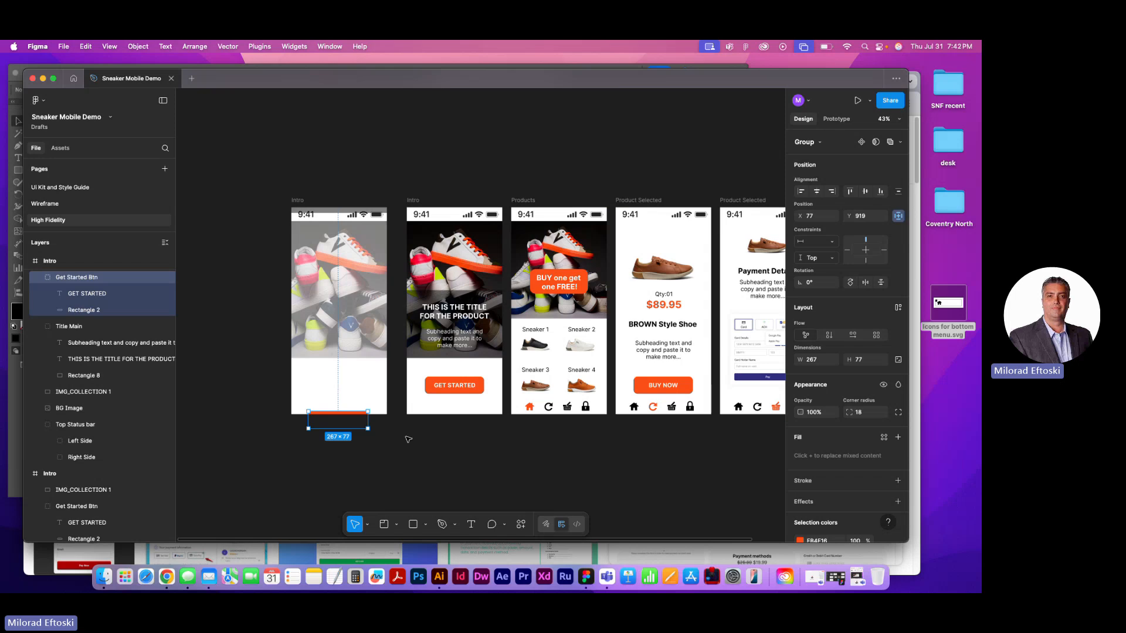
# Compare the faded picture and the lowered Get Started button in the duplicated Intro frame with the original Intro screen
pyautogui.click(339, 322)
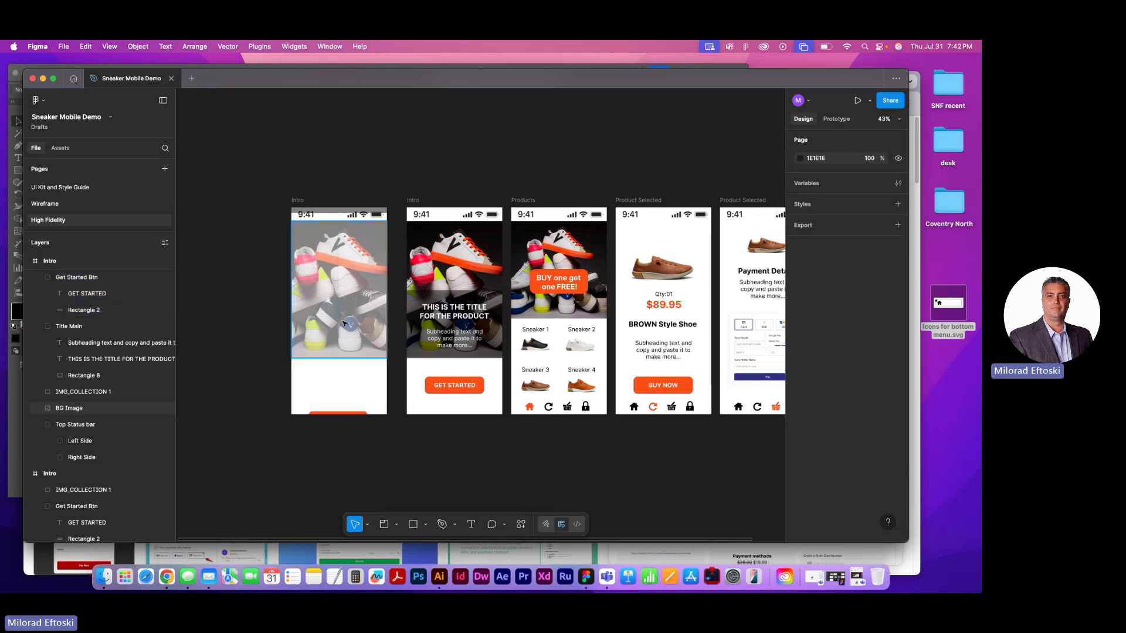
pyautogui.click(444, 387)
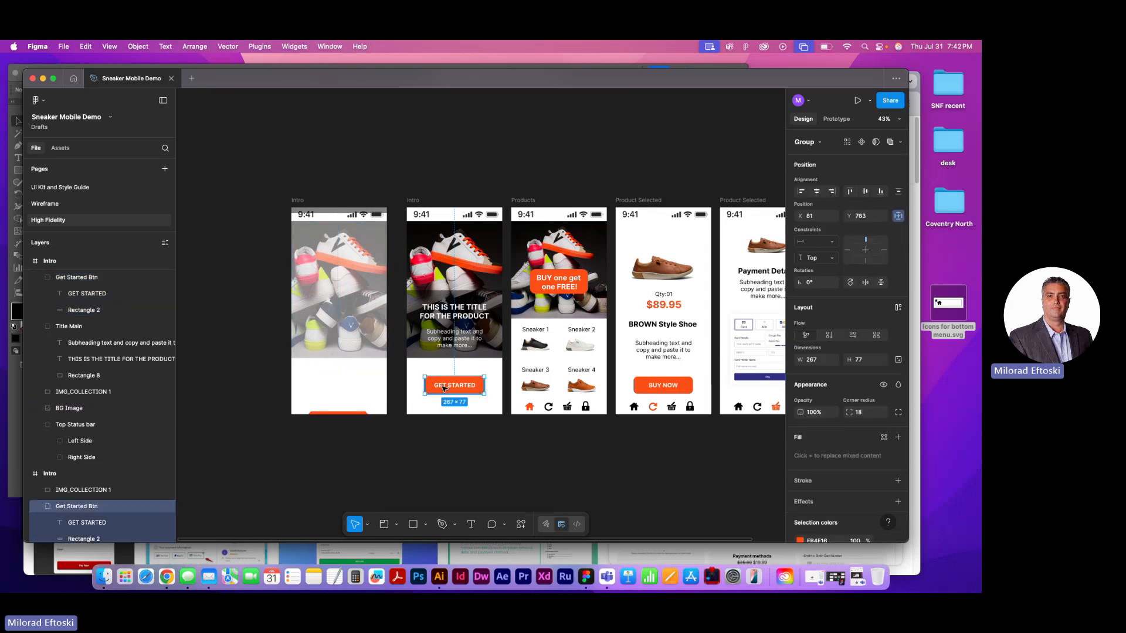
pyautogui.click(332, 414)
pyautogui.click(235, 399)
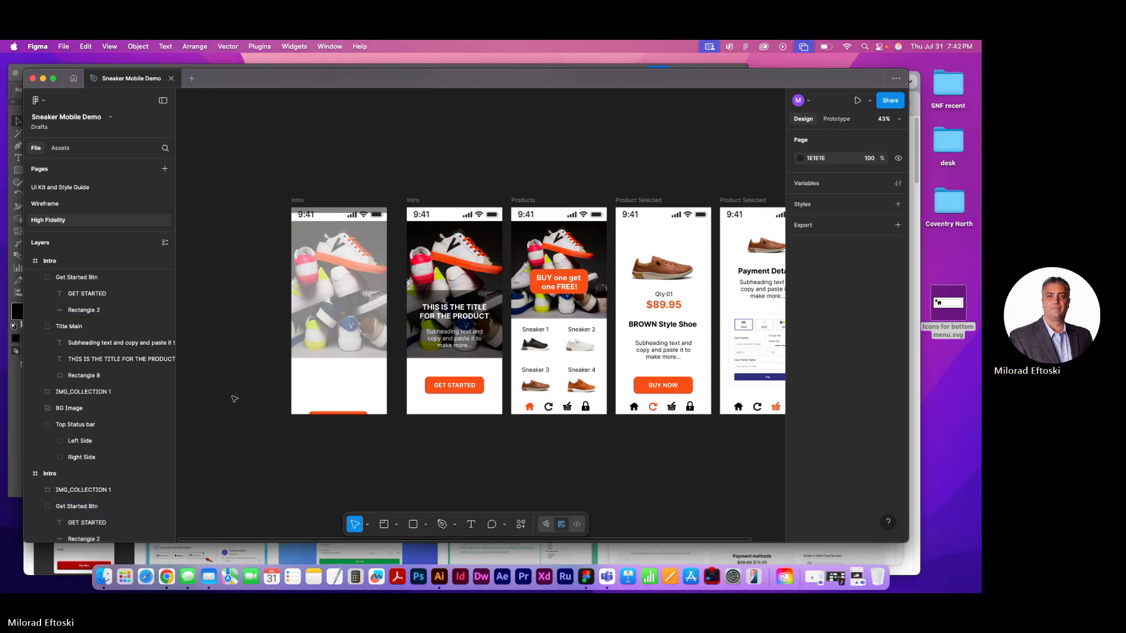
pyautogui.click(314, 330)
pyautogui.click(232, 338)
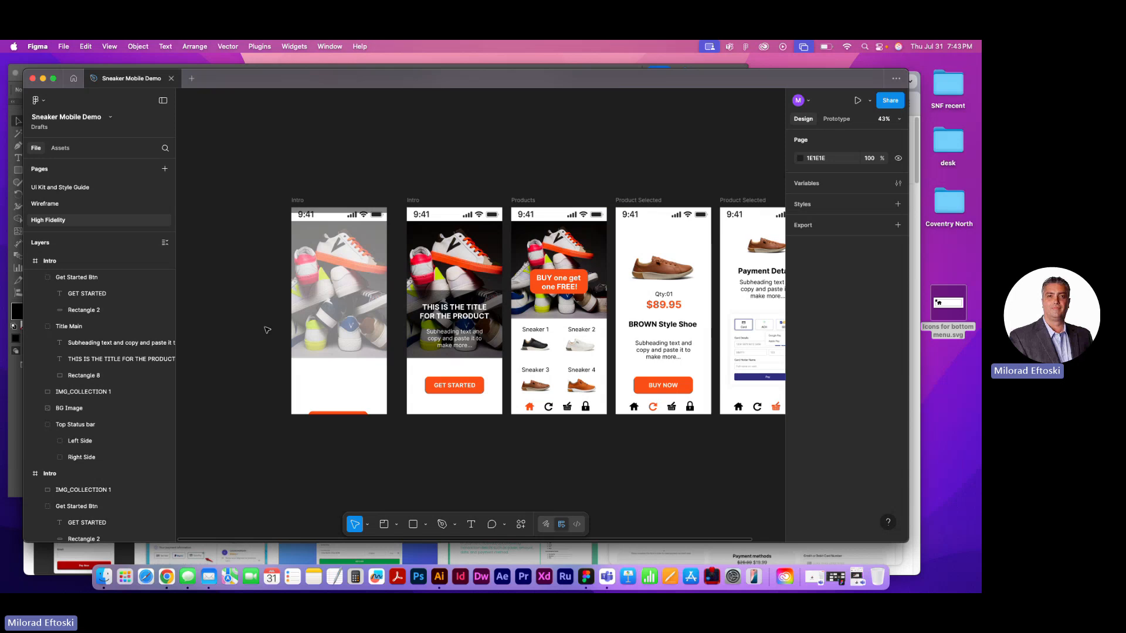
pyautogui.click(354, 420)
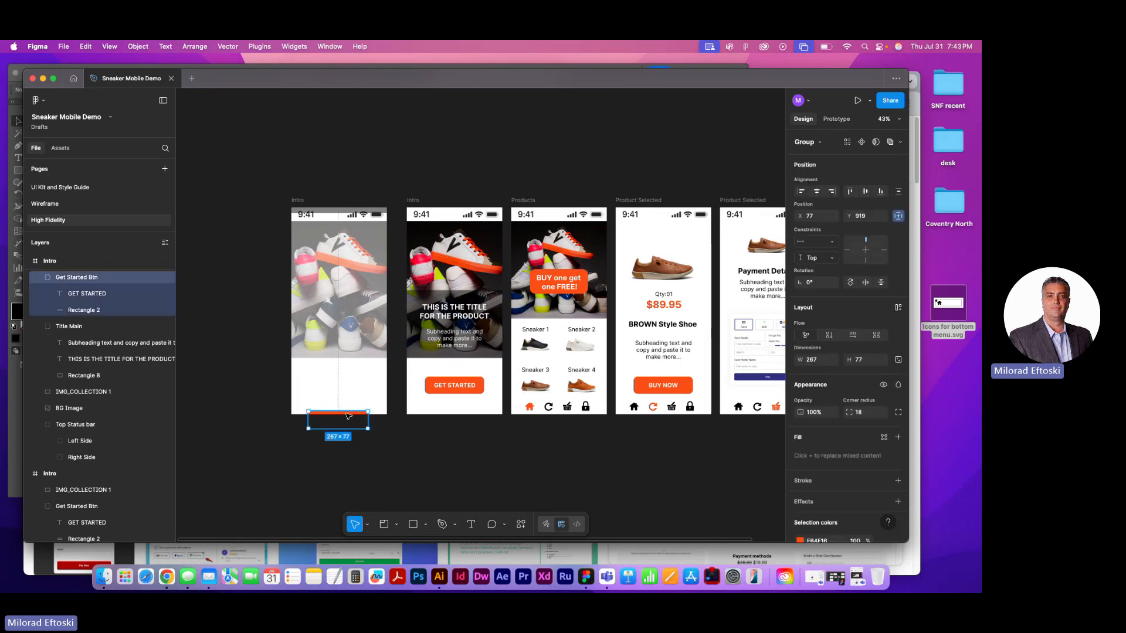
pyautogui.click(342, 201)
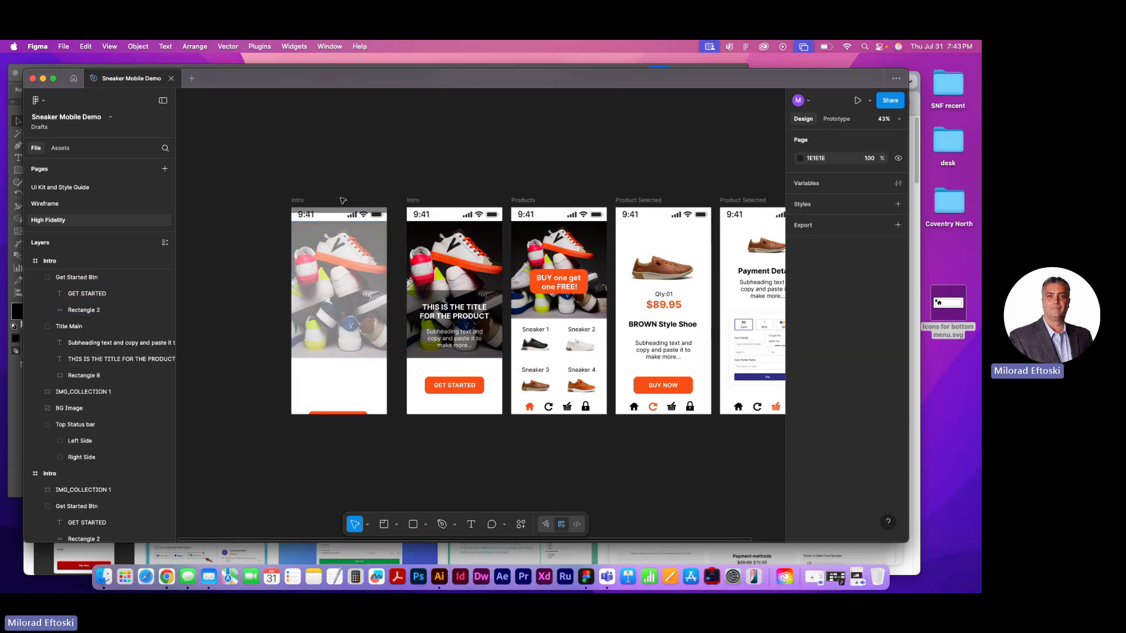
pyautogui.click(337, 210)
pyautogui.click(323, 266)
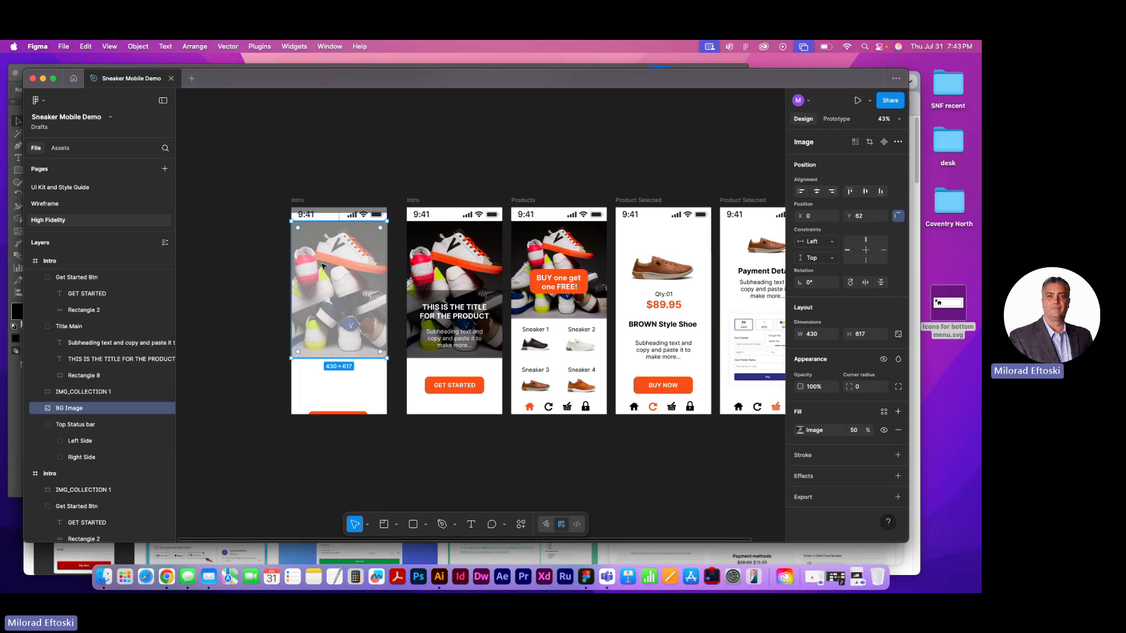
pyautogui.click(259, 265)
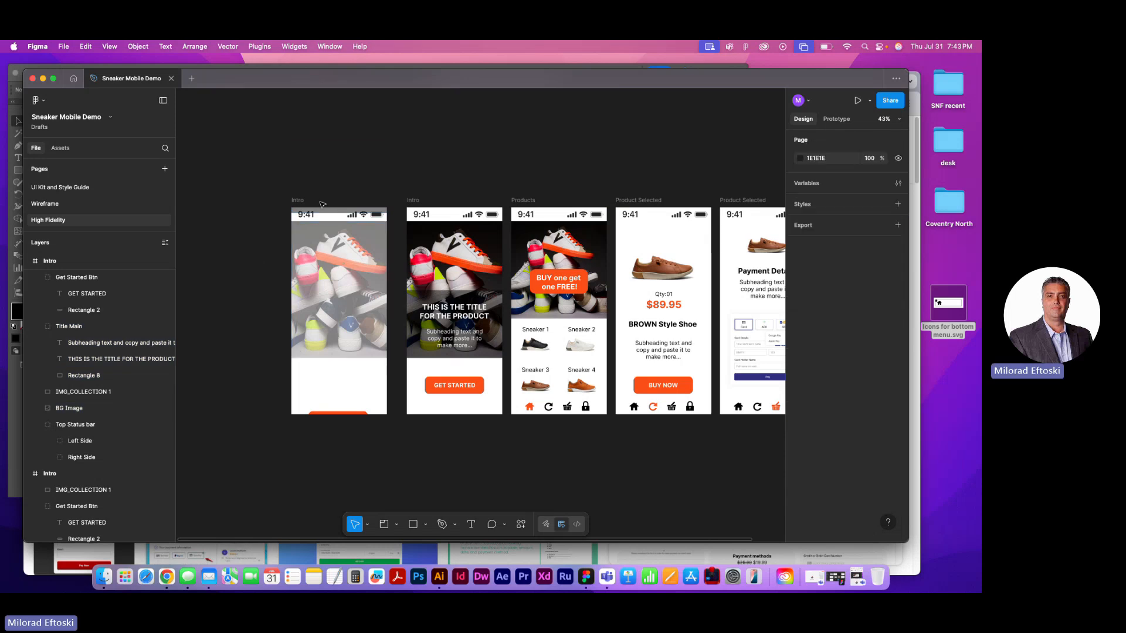
# Try a 20% opacity on the stroke and on the fill of the duplicated Intro frame's top status bar
pyautogui.click(310, 218)
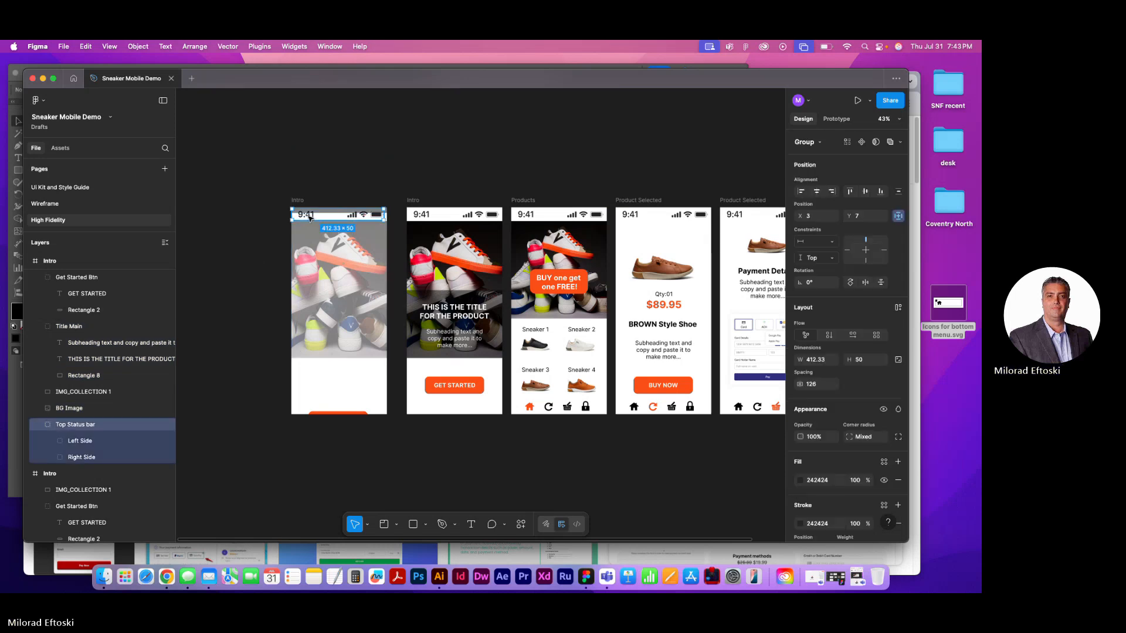
pyautogui.scroll(-2, 850, 381)
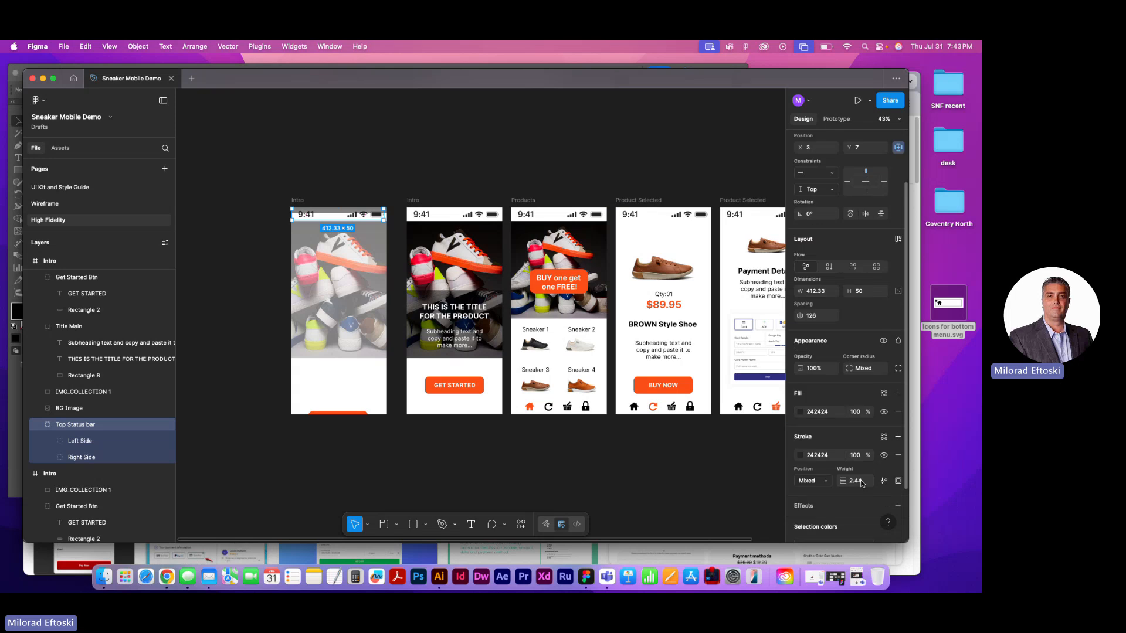
pyautogui.click(857, 456)
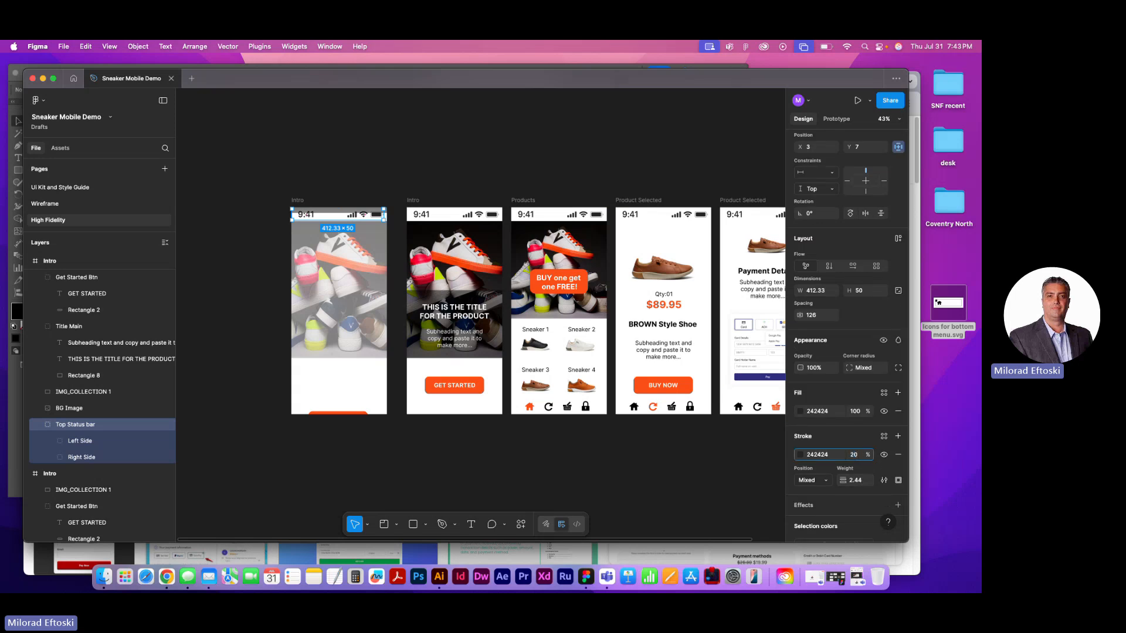
pyautogui.write('20')
pyautogui.press('Return')
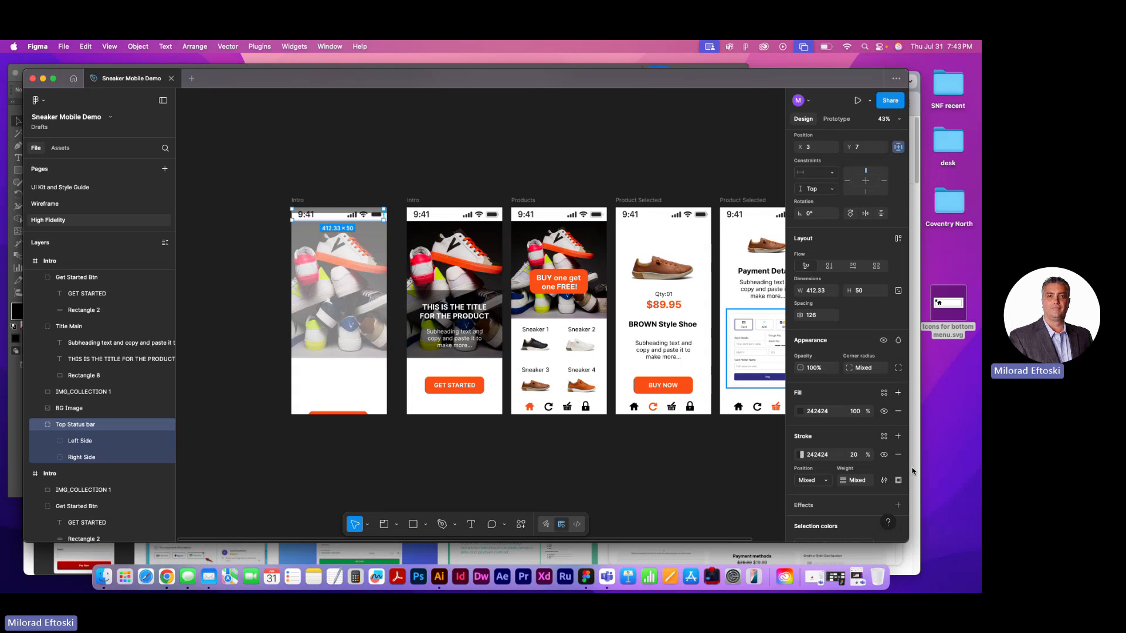
pyautogui.press('super+z')
pyautogui.click(856, 412)
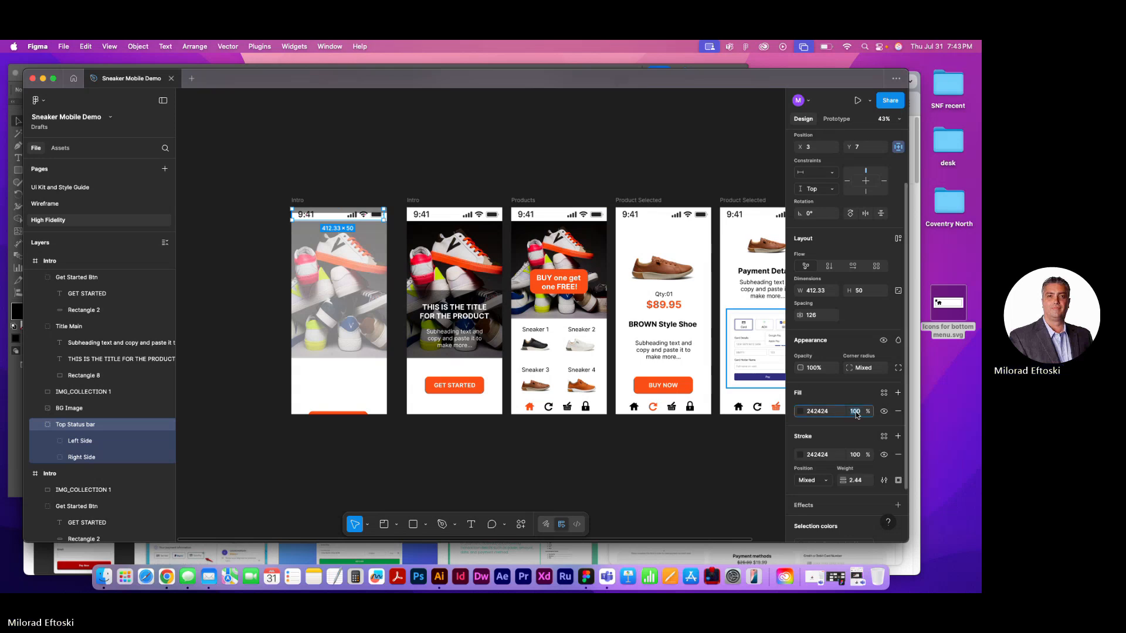
pyautogui.write('20')
pyautogui.press('Return')
pyautogui.click(531, 169)
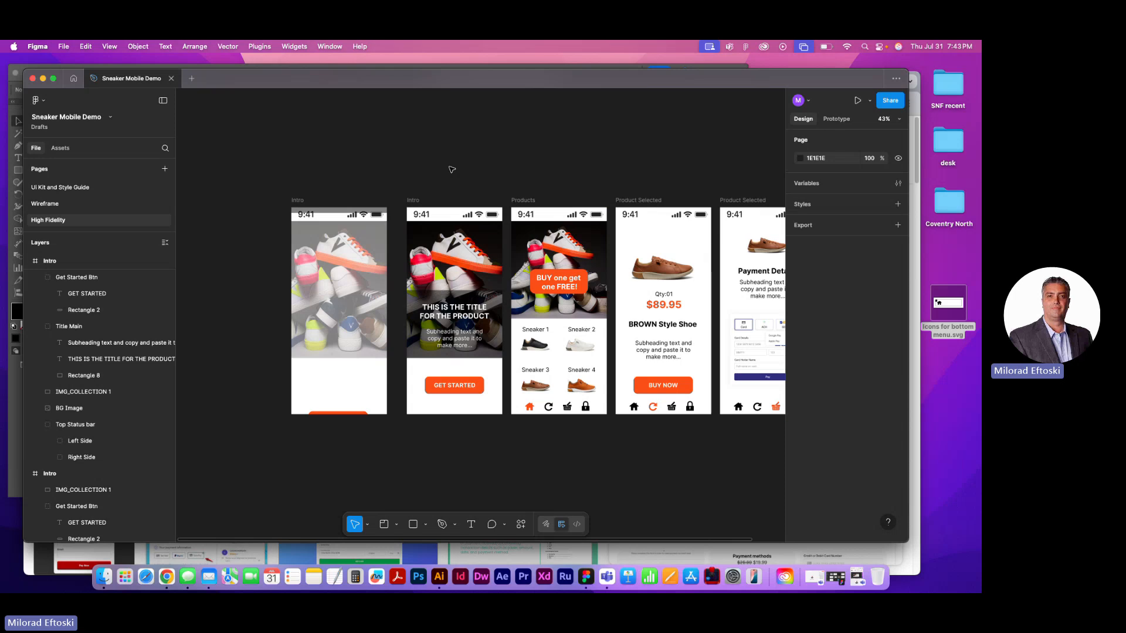
# Connect the faded Intro frame to the original Intro frame with a prototype interaction triggered After delay
pyautogui.click(298, 200)
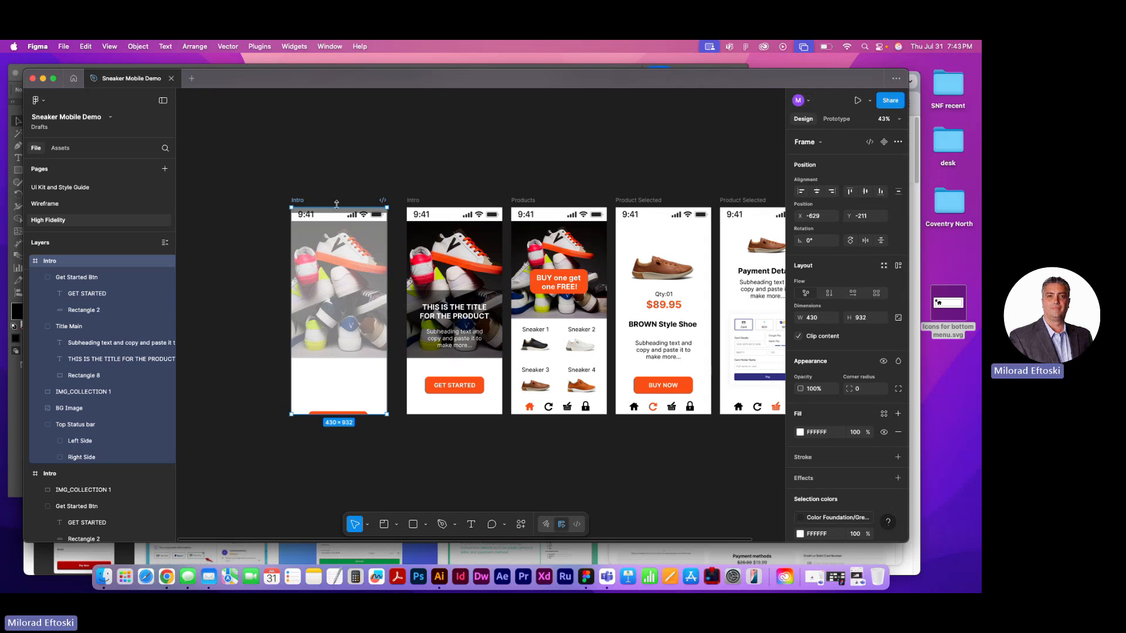
pyautogui.click(836, 119)
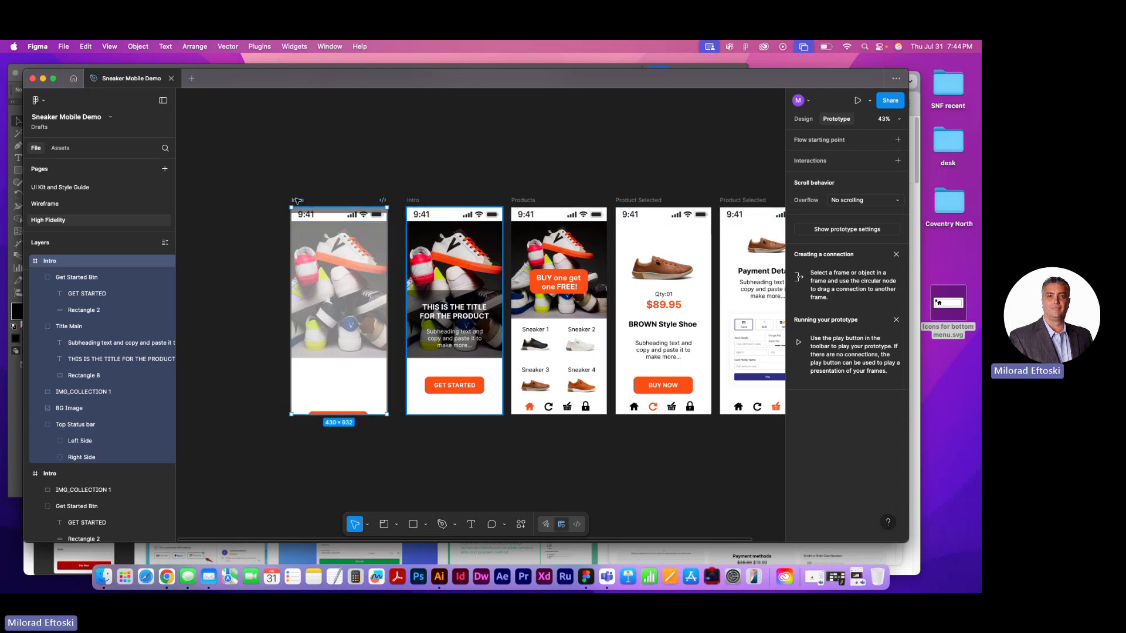
pyautogui.moveTo(389, 313)
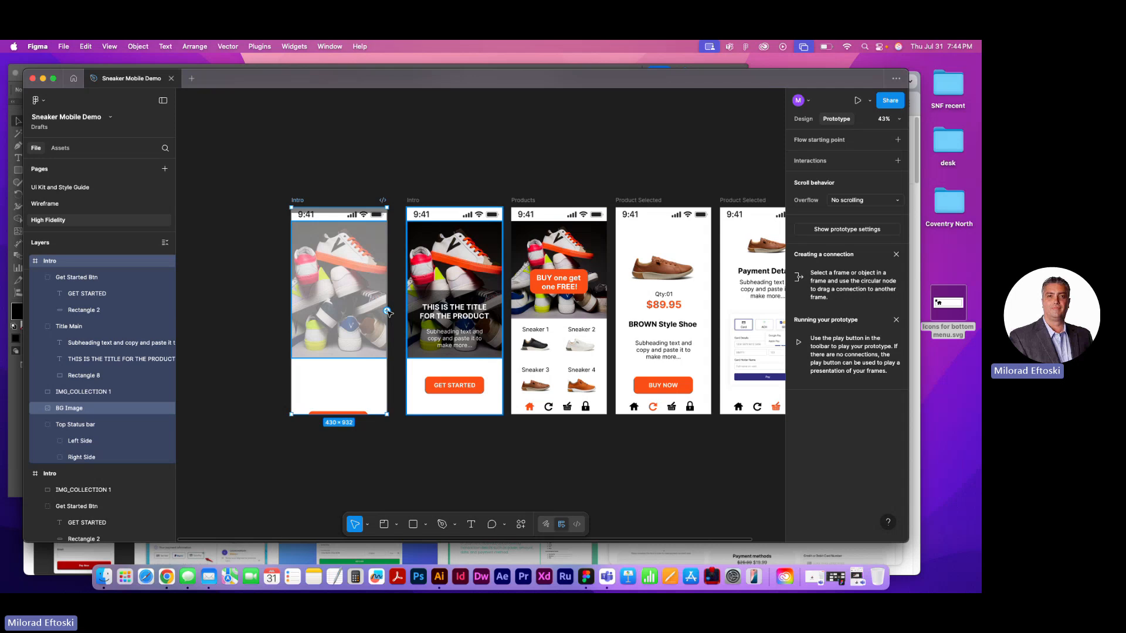
pyautogui.moveTo(388, 313); pyautogui.dragTo(423, 317)
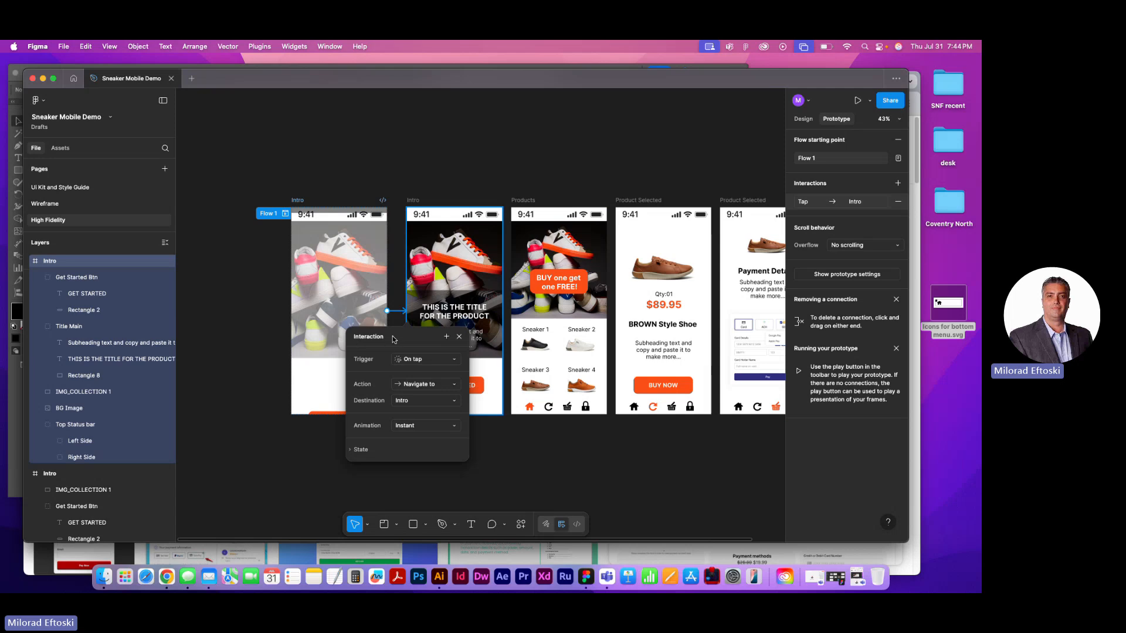
pyautogui.click(434, 360)
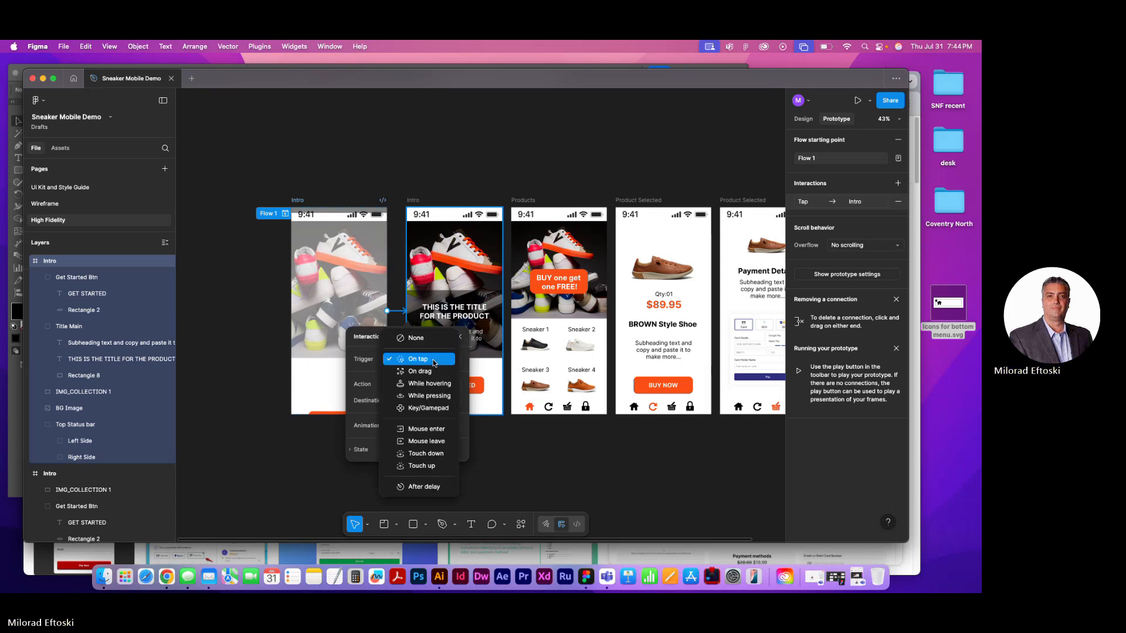
pyautogui.click(427, 486)
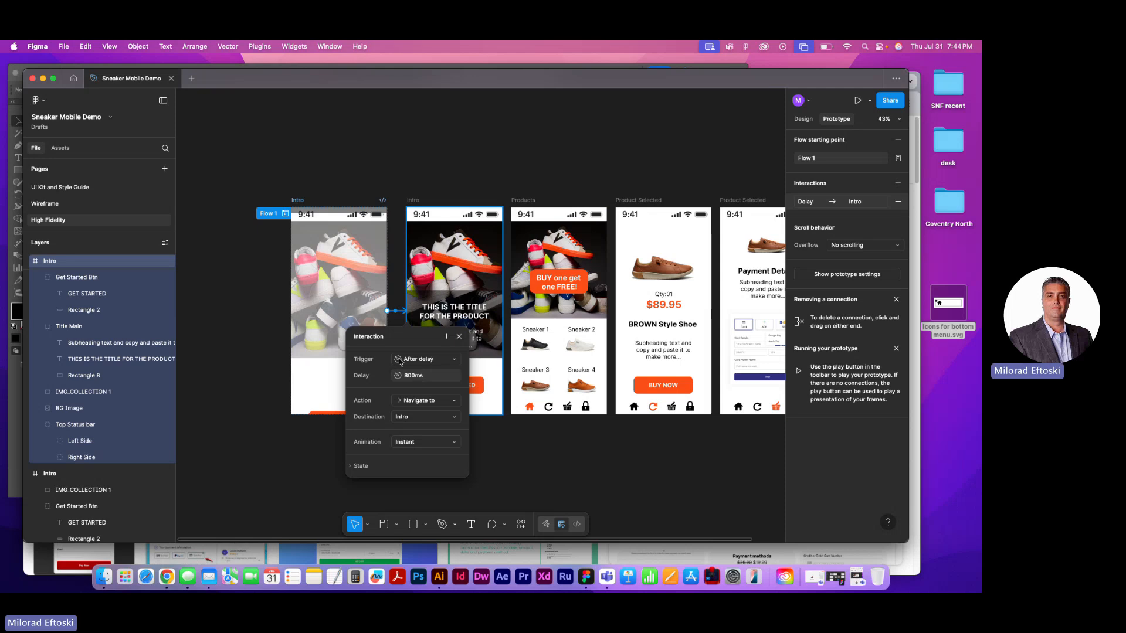
# Try to connect the original Intro frame to the Products frame
pyautogui.click(414, 202)
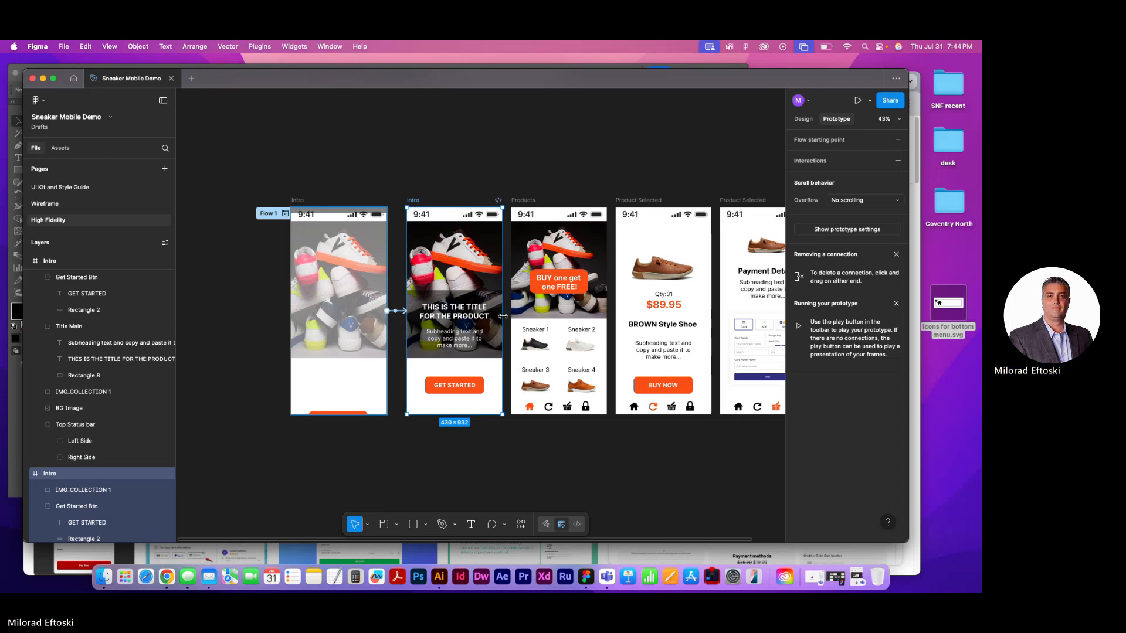
pyautogui.moveTo(502, 311); pyautogui.dragTo(521, 312)
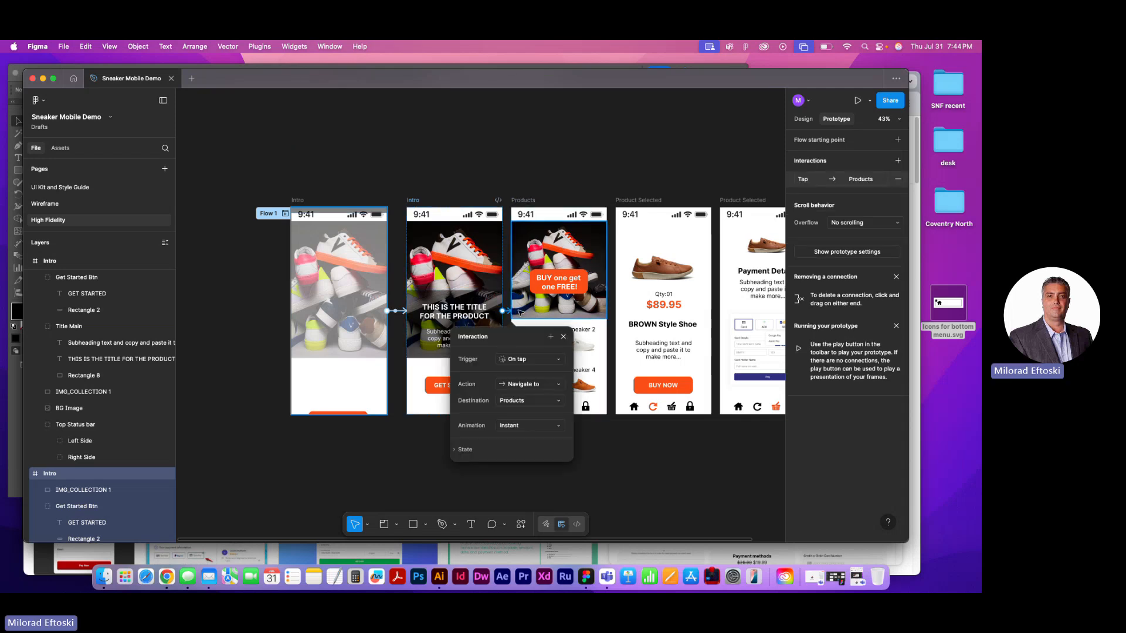
pyautogui.click(531, 360)
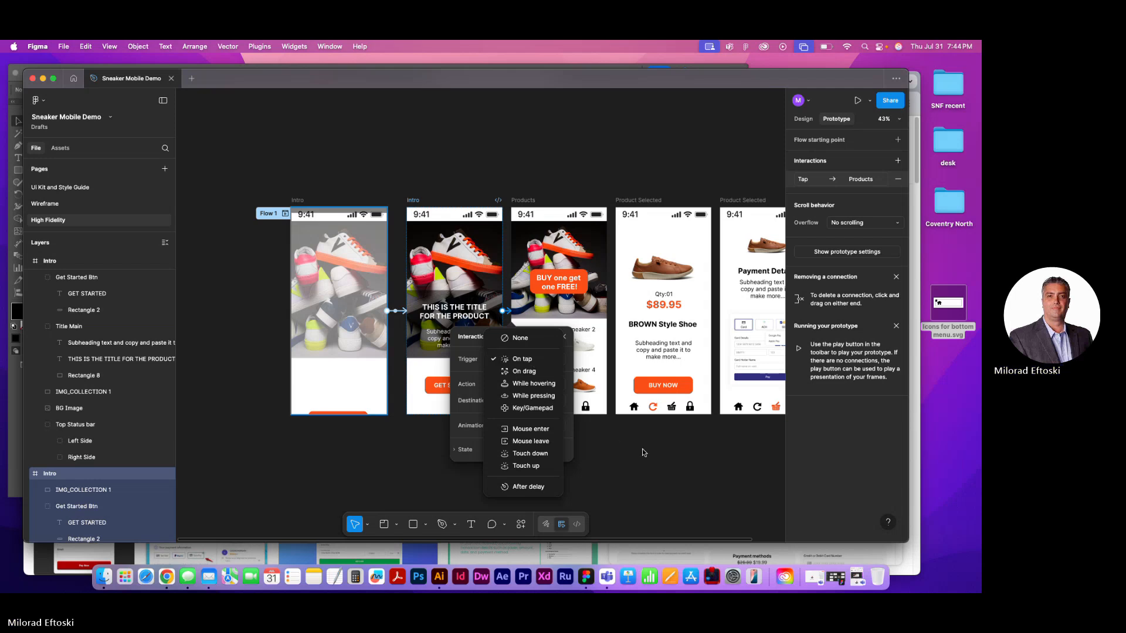
pyautogui.press('Escape')
pyautogui.press('Escape')
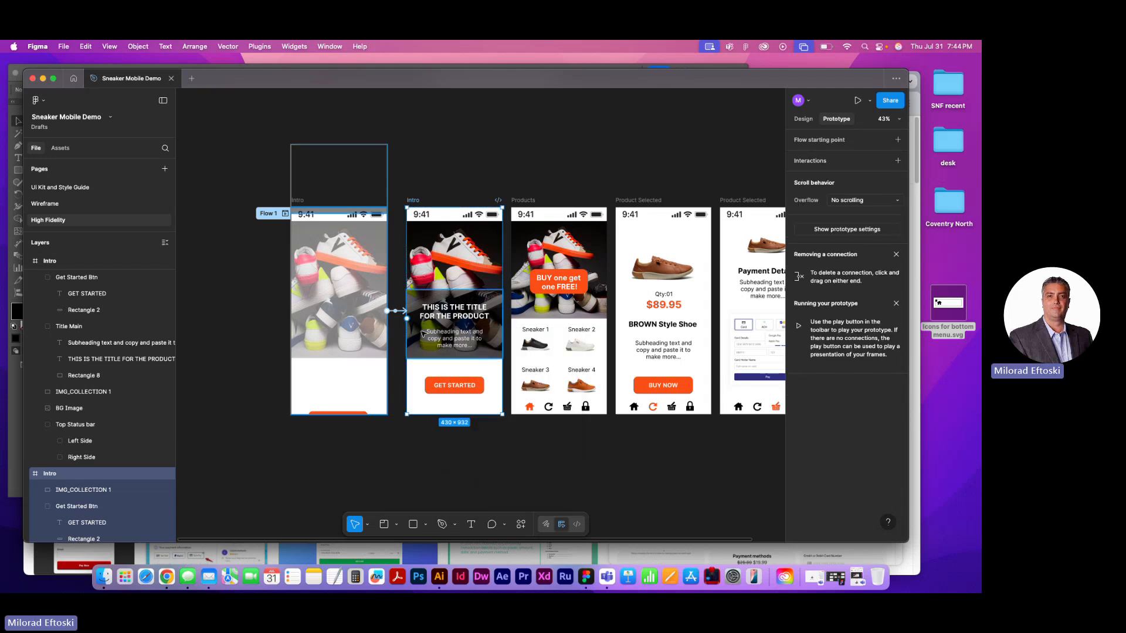
# Review the delay, action and destination settings of the connection between the two Intro frames
pyautogui.click(398, 312)
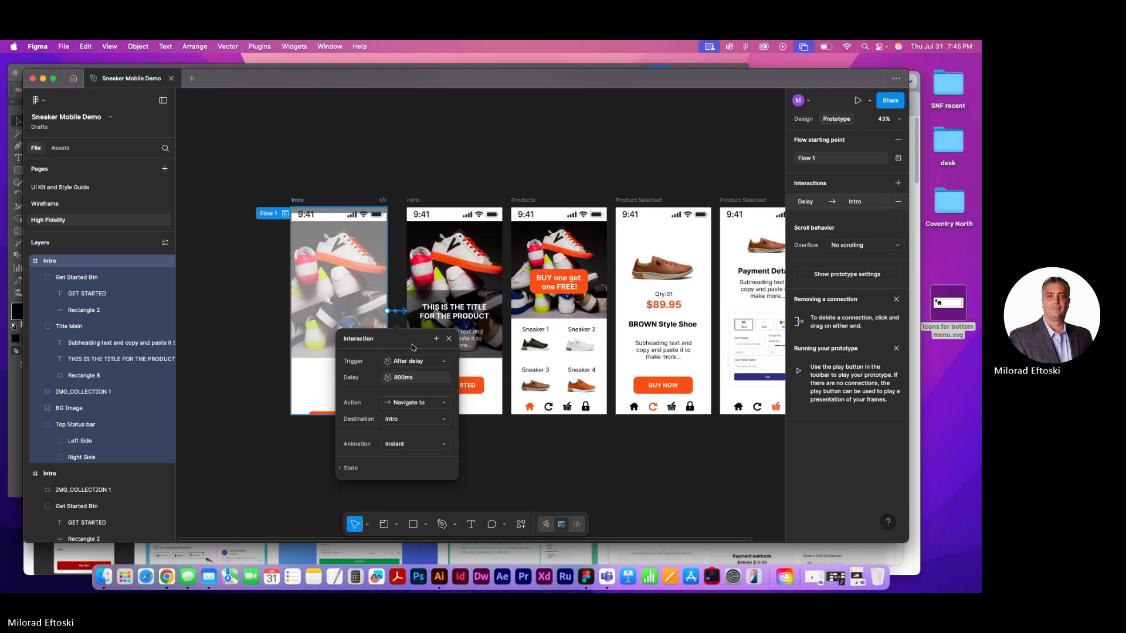
pyautogui.click(418, 380)
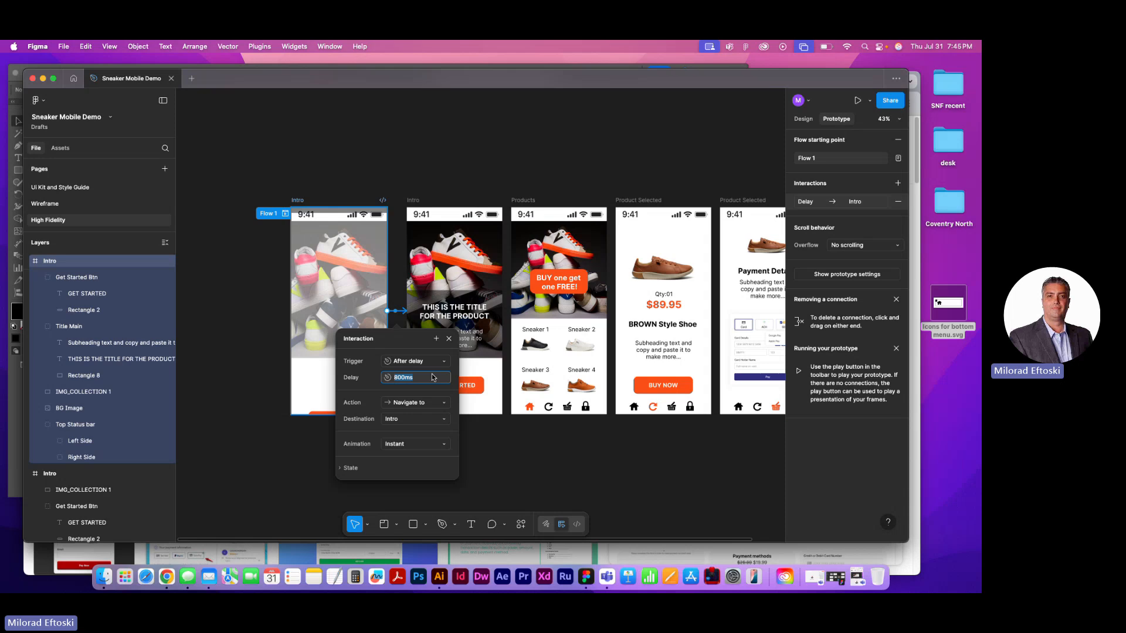
pyautogui.click(415, 379)
pyautogui.click(428, 401)
pyautogui.click(427, 400)
pyautogui.click(407, 420)
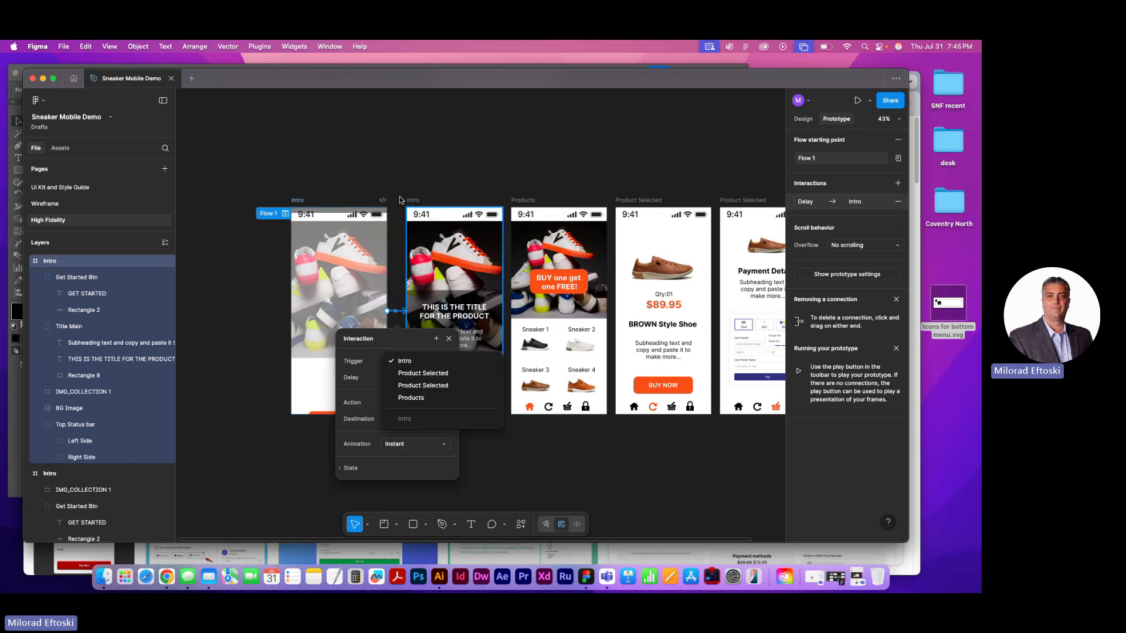
pyautogui.click(385, 179)
# Rename the original Intro frame with the full-strength picture as Main
pyautogui.click(297, 201)
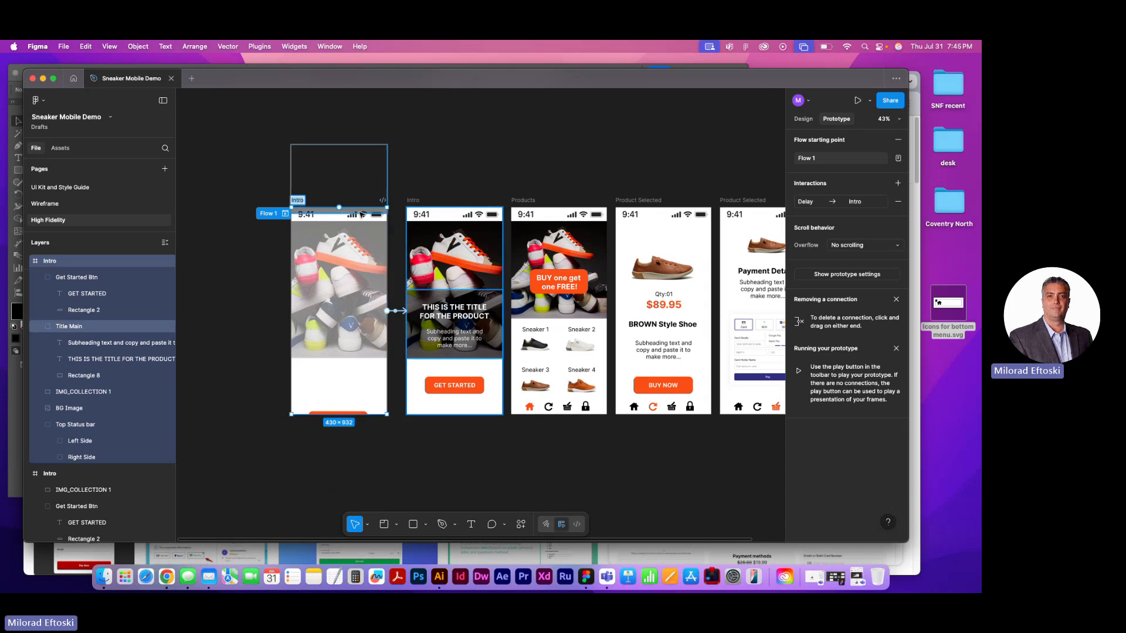
pyautogui.click(413, 201)
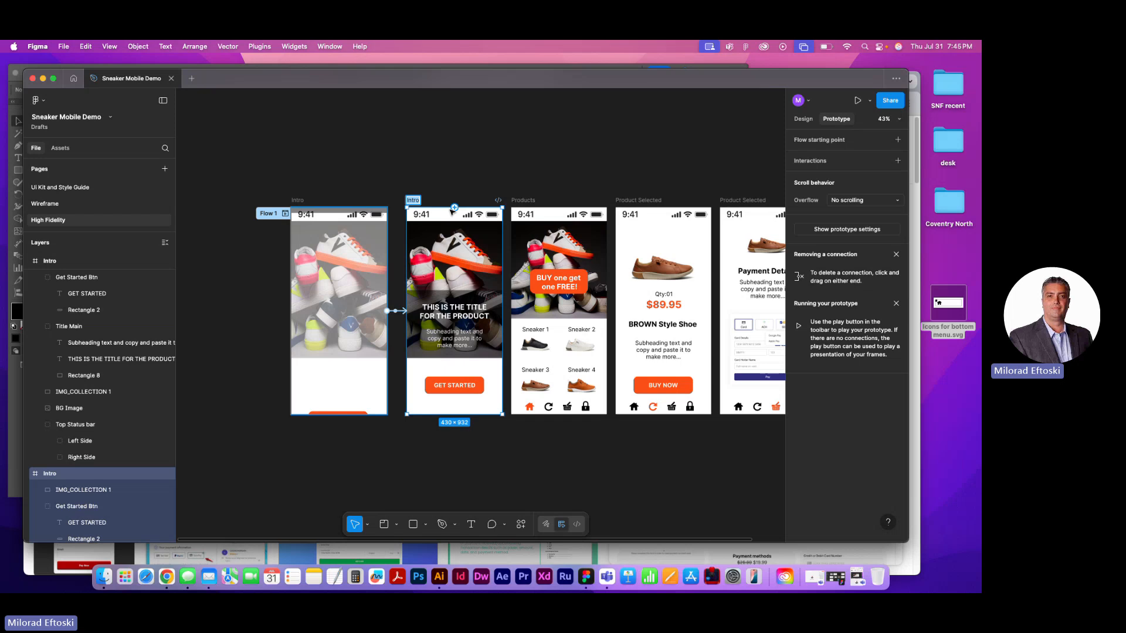
pyautogui.write('Main')
pyautogui.click(381, 188)
# Set the animation of the Intro-to-Main connection to Smart animate
pyautogui.click(302, 203)
pyautogui.click(302, 203)
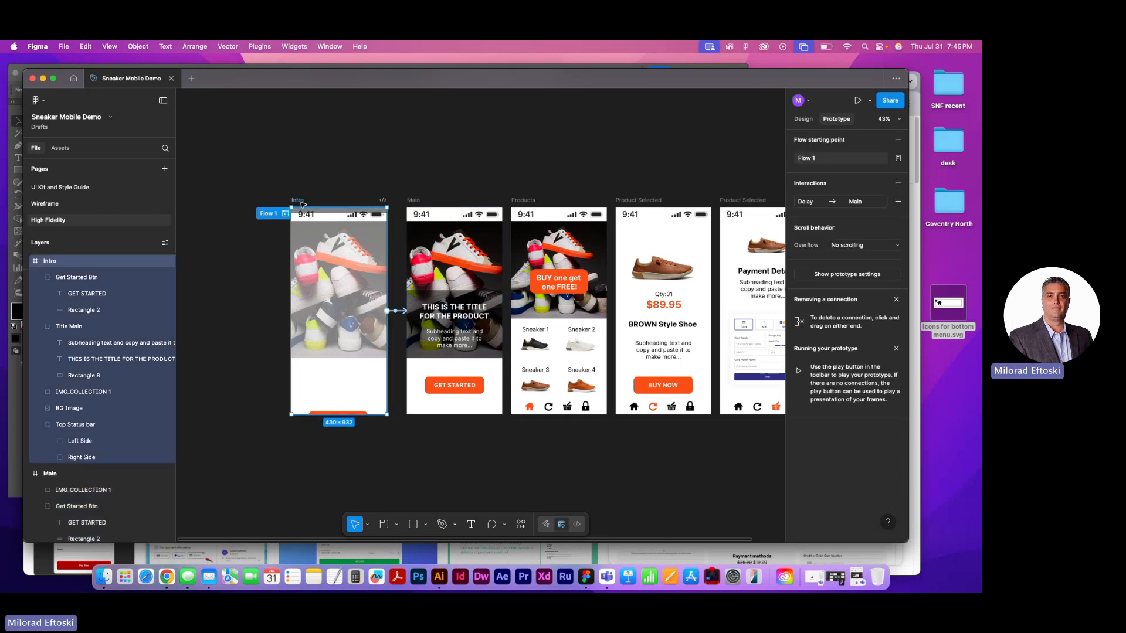
pyautogui.click(417, 202)
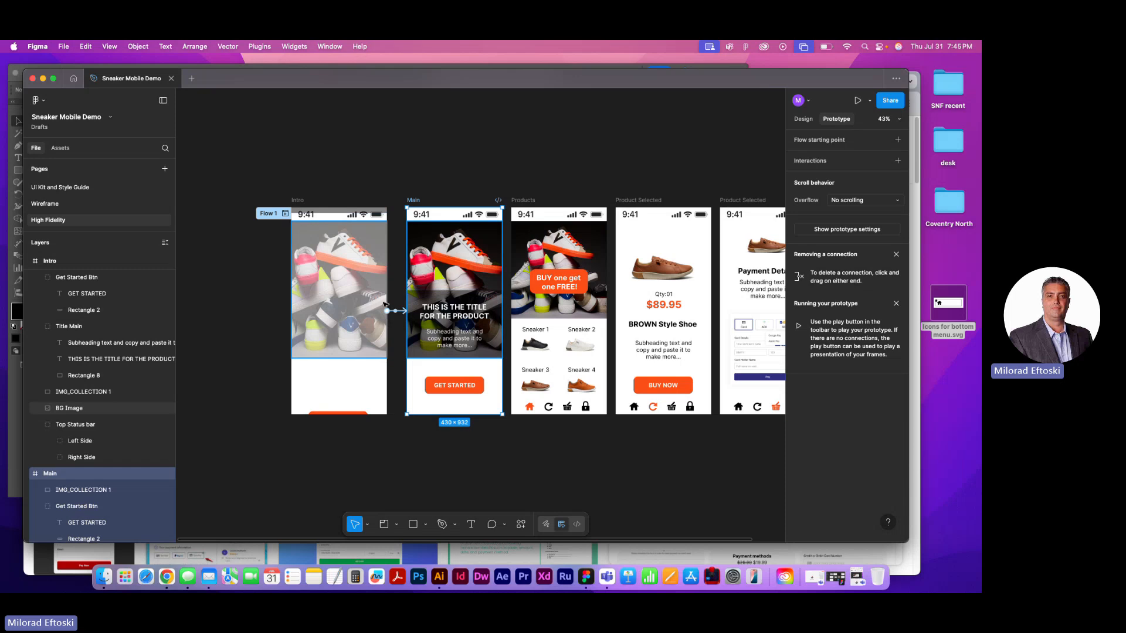
pyautogui.click(398, 311)
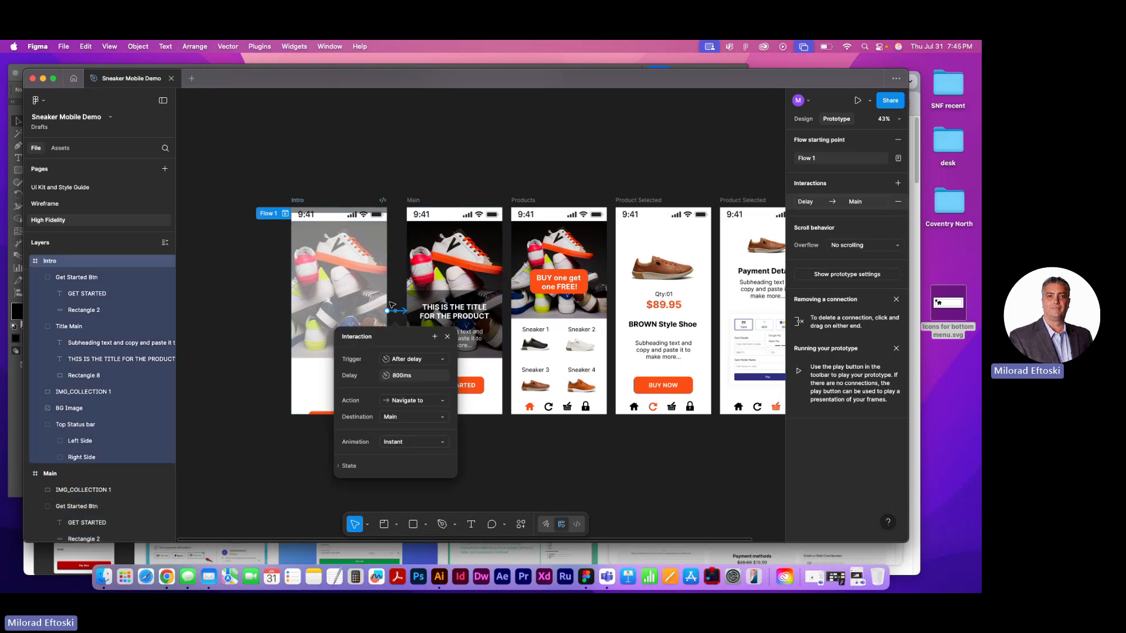
pyautogui.click(412, 417)
pyautogui.click(412, 417)
pyautogui.click(422, 444)
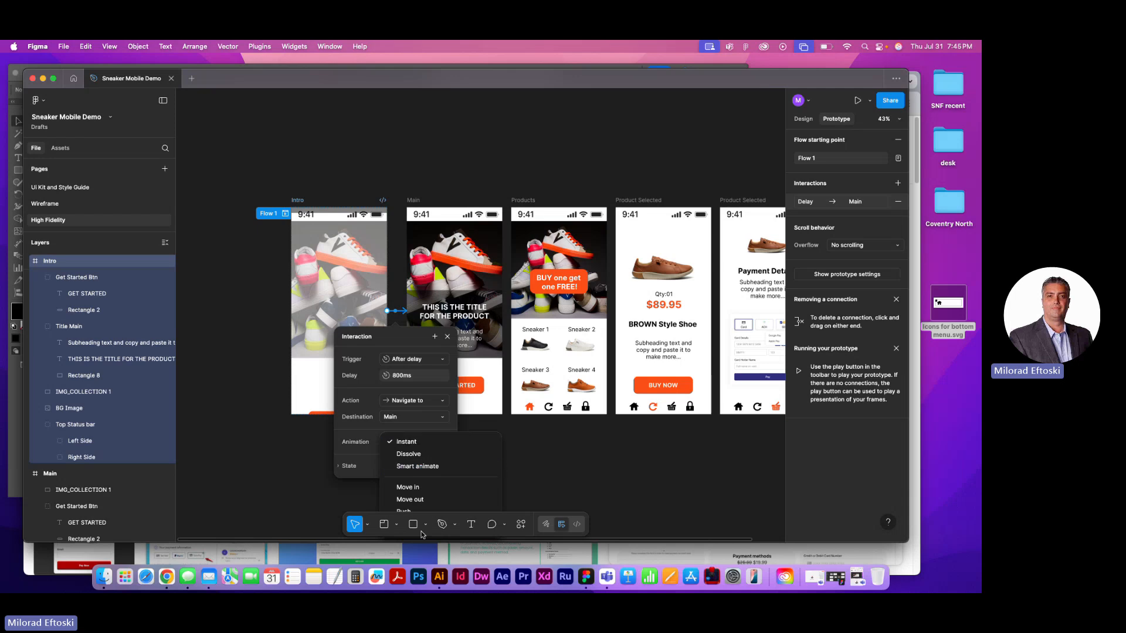
pyautogui.click(423, 467)
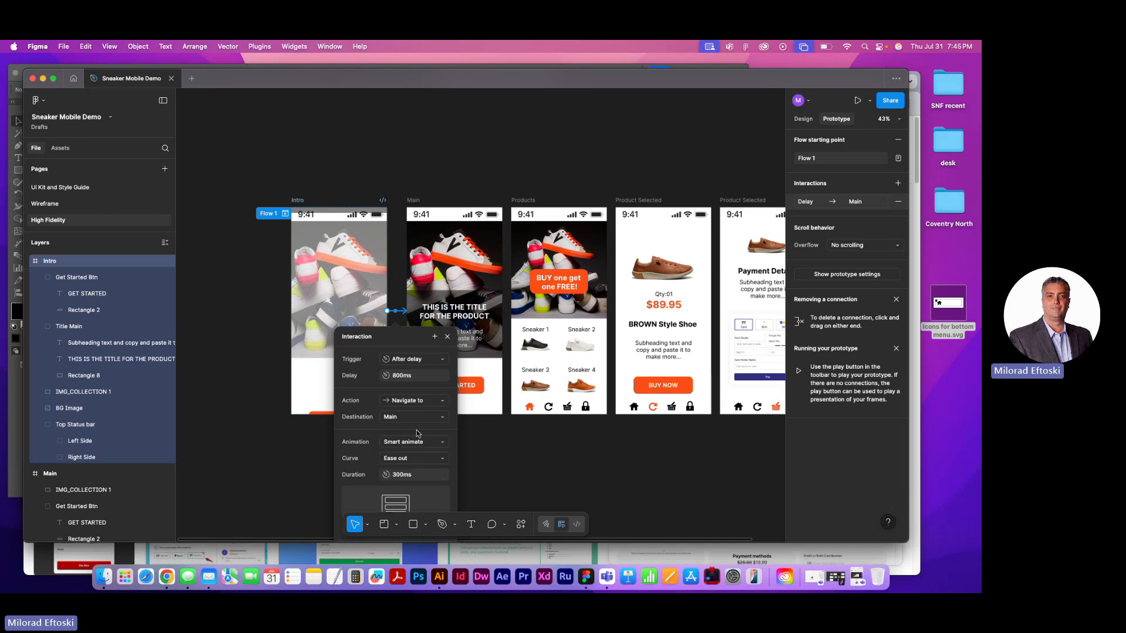
# Review the animation and trigger options of the Intro-to-Main interaction
pyautogui.click(415, 444)
pyautogui.click(415, 444)
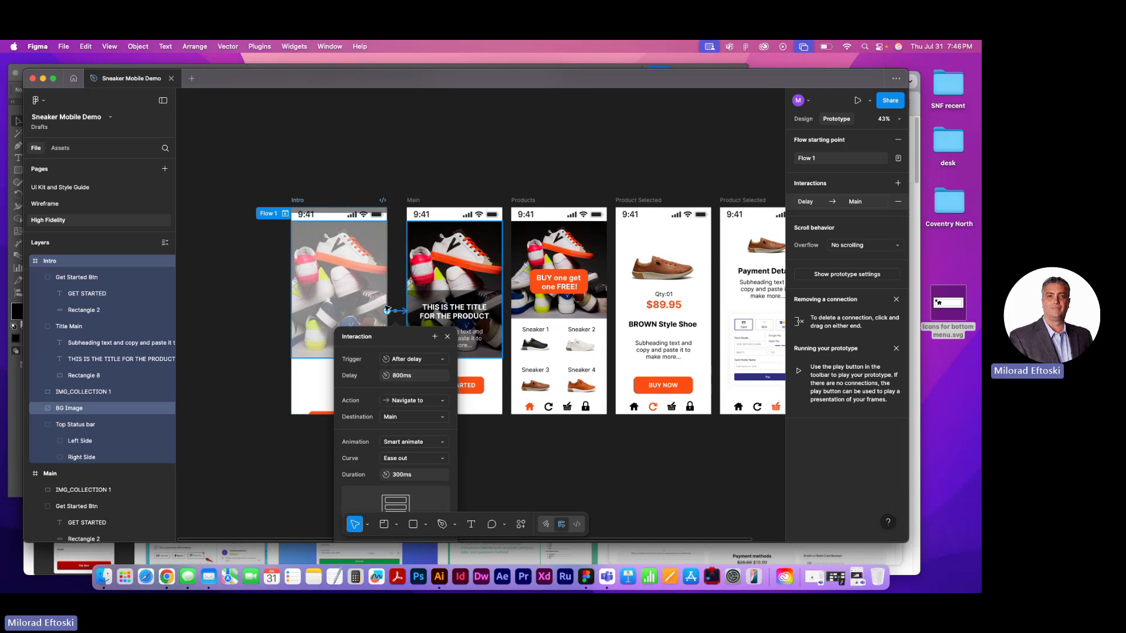
pyautogui.click(426, 359)
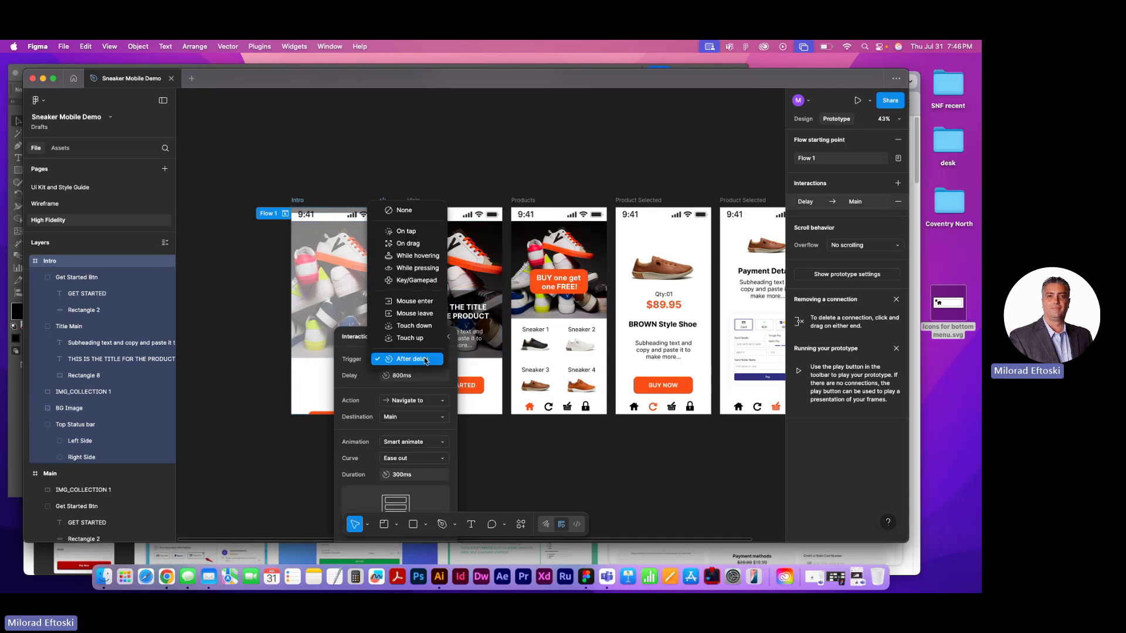
pyautogui.click(426, 360)
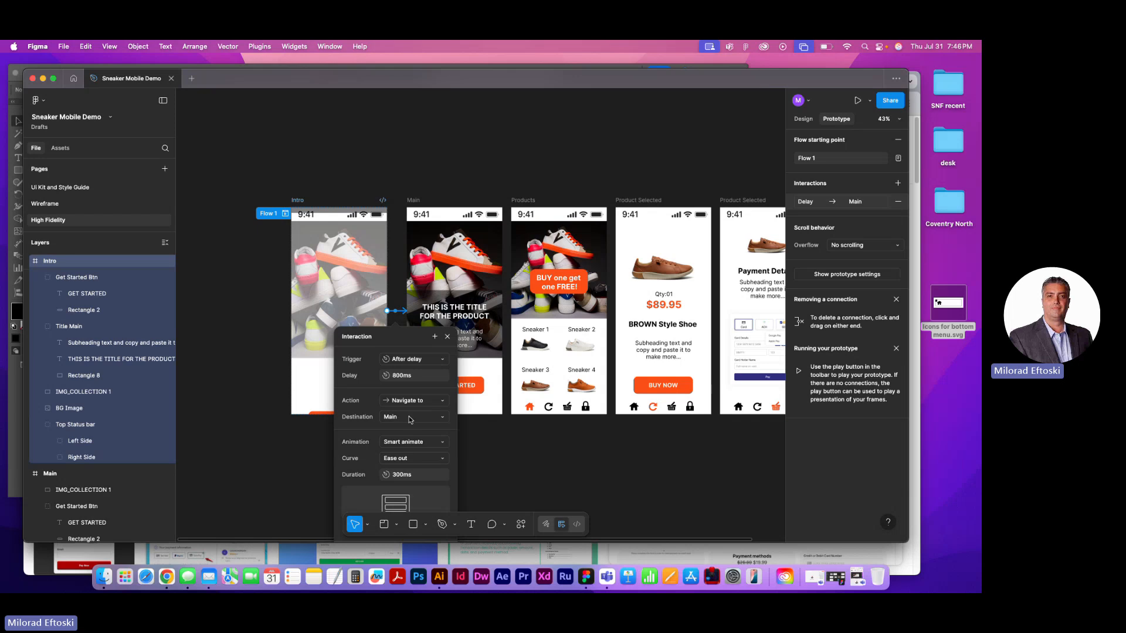
pyautogui.click(522, 457)
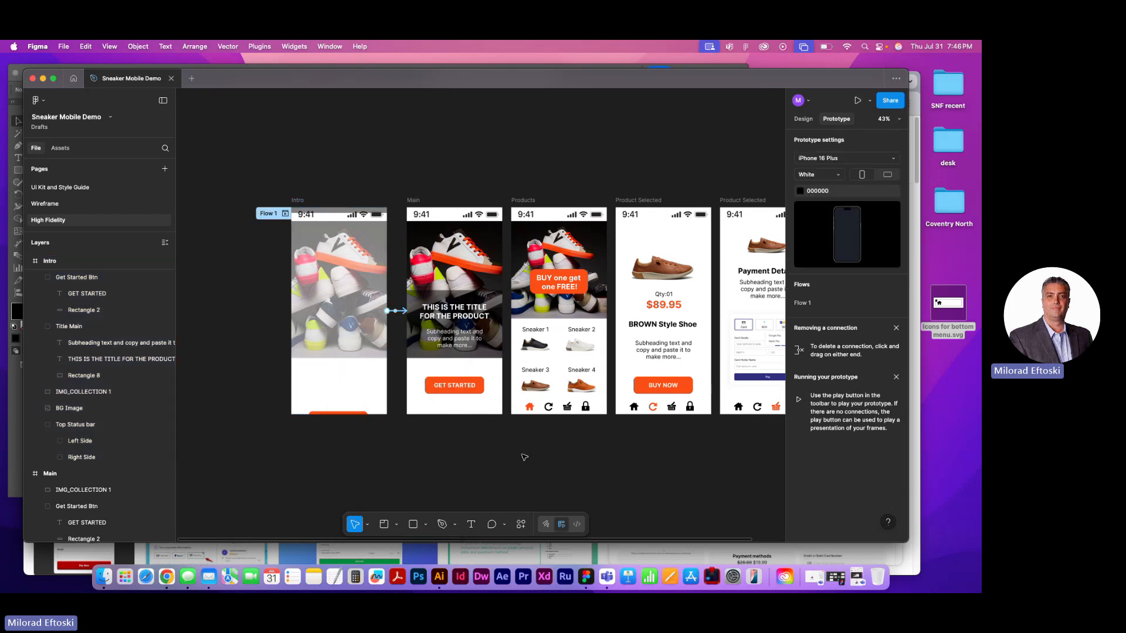
# Preview the prototype from the Intro frame to watch the opening transition, and close the preview
pyautogui.click(299, 202)
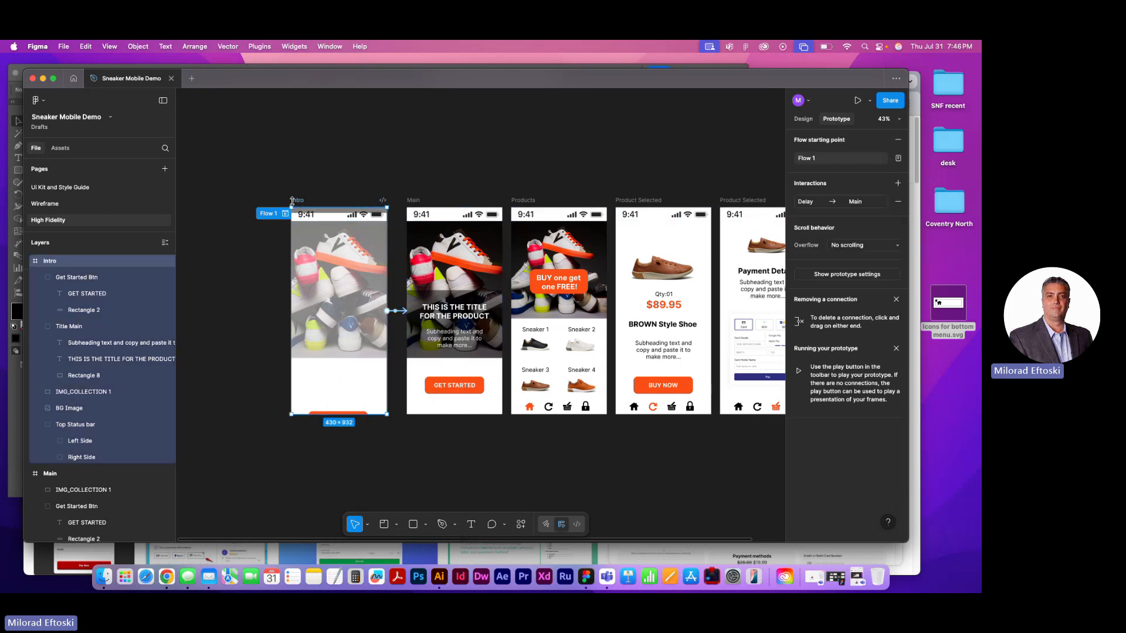
pyautogui.click(857, 100)
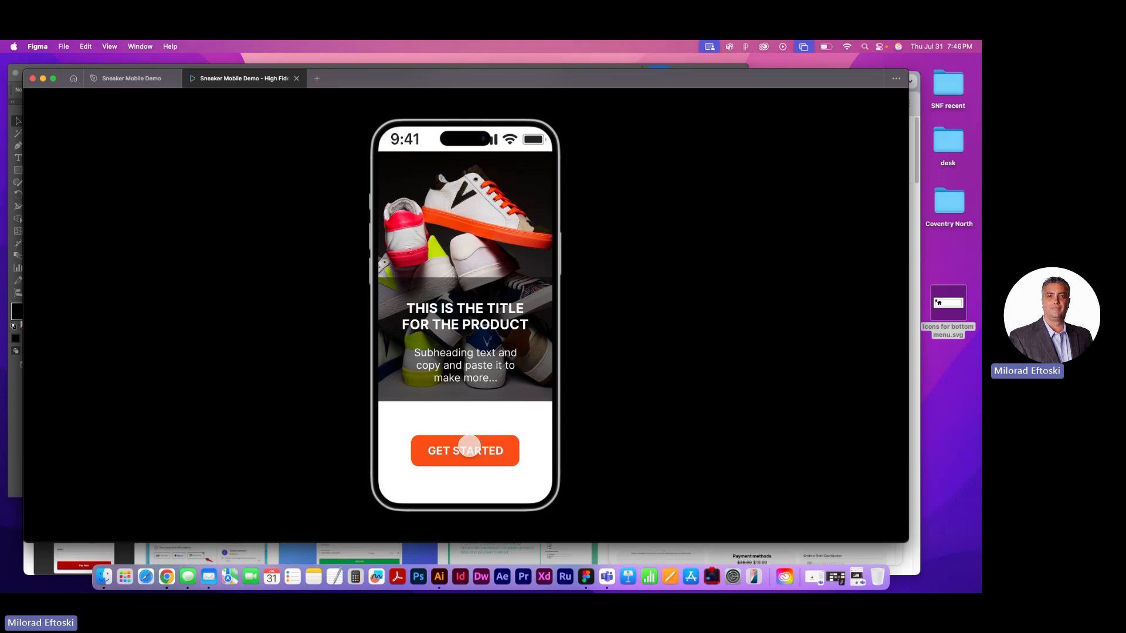
pyautogui.click(296, 79)
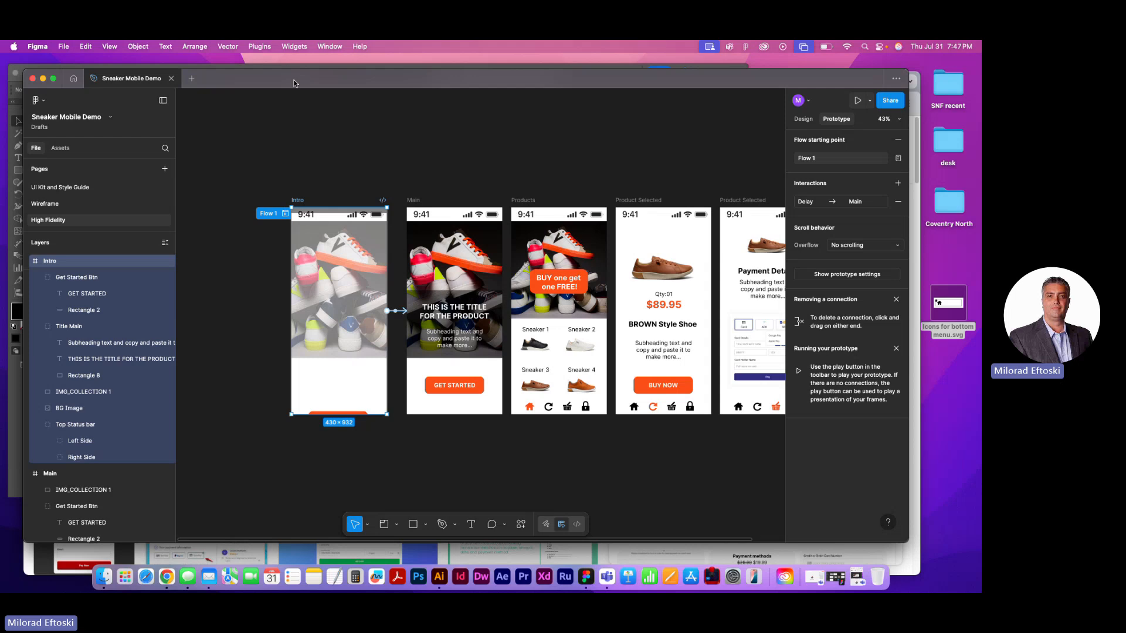
# Connect the GET STARTED button on the Main frame to the Products frame on tap, with Instant animation
pyautogui.scroll(5, 479, 380)
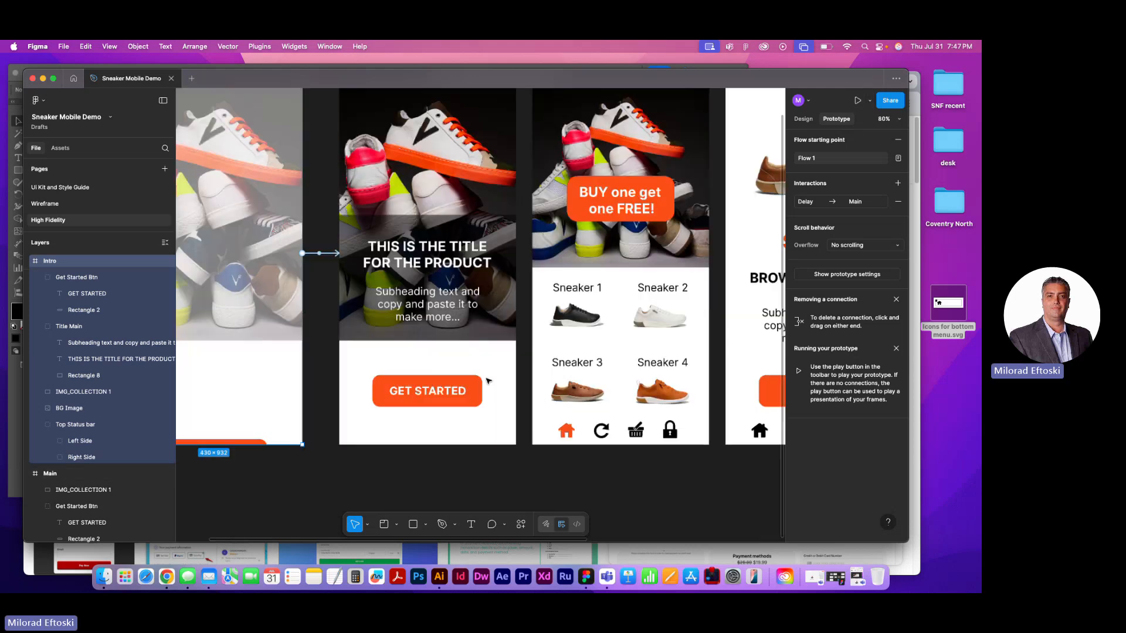
pyautogui.scroll(-2, 479, 380)
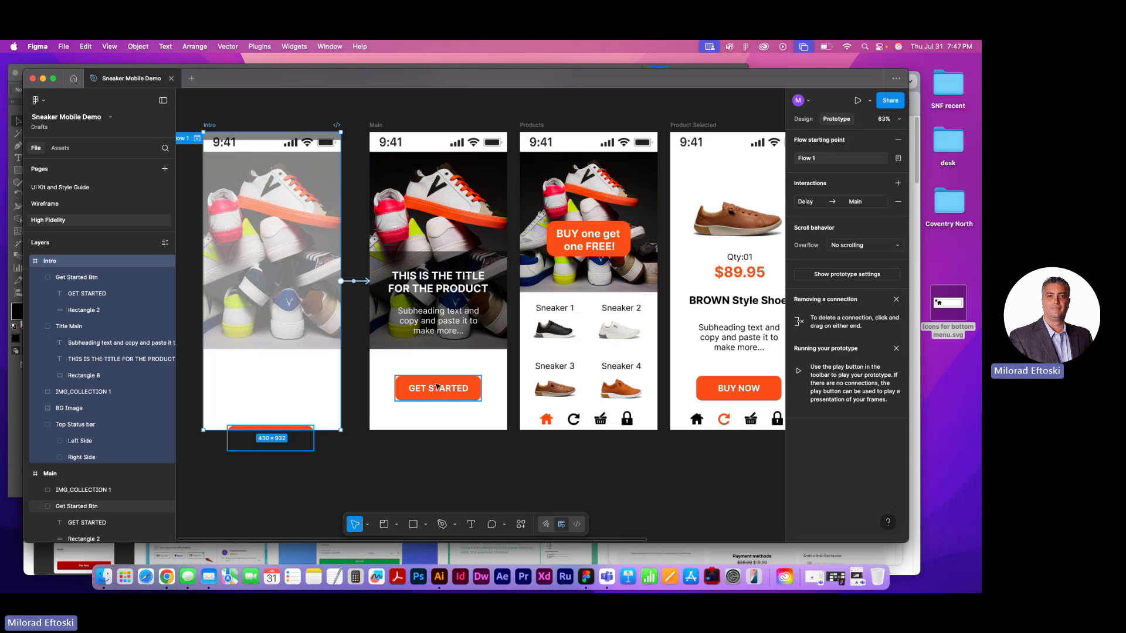
pyautogui.click(438, 390)
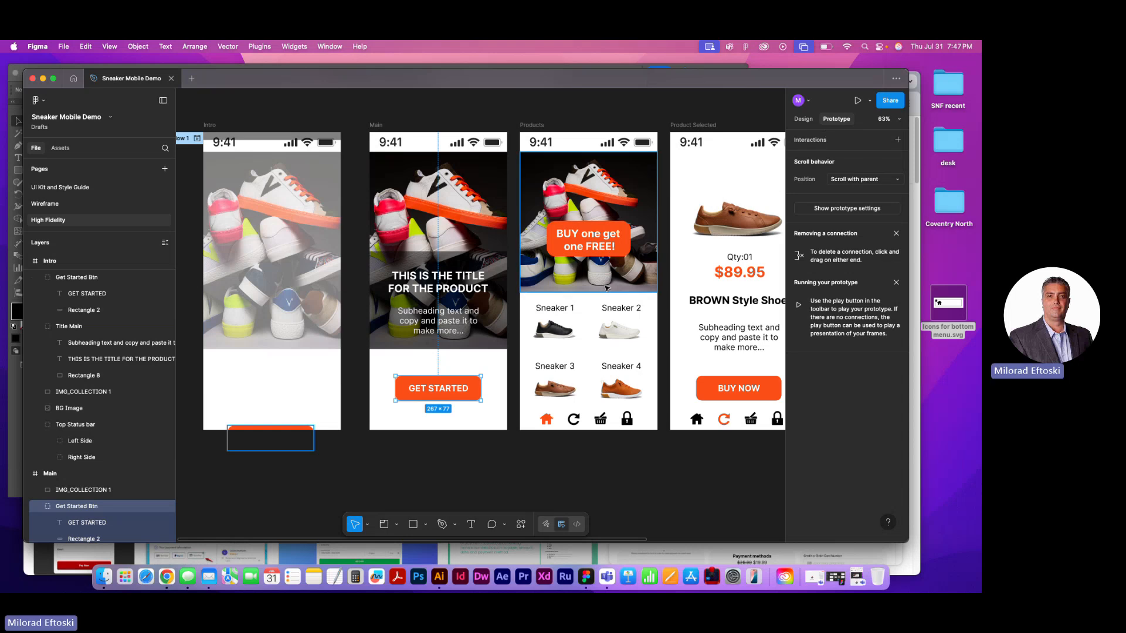
pyautogui.moveTo(481, 389); pyautogui.dragTo(539, 366)
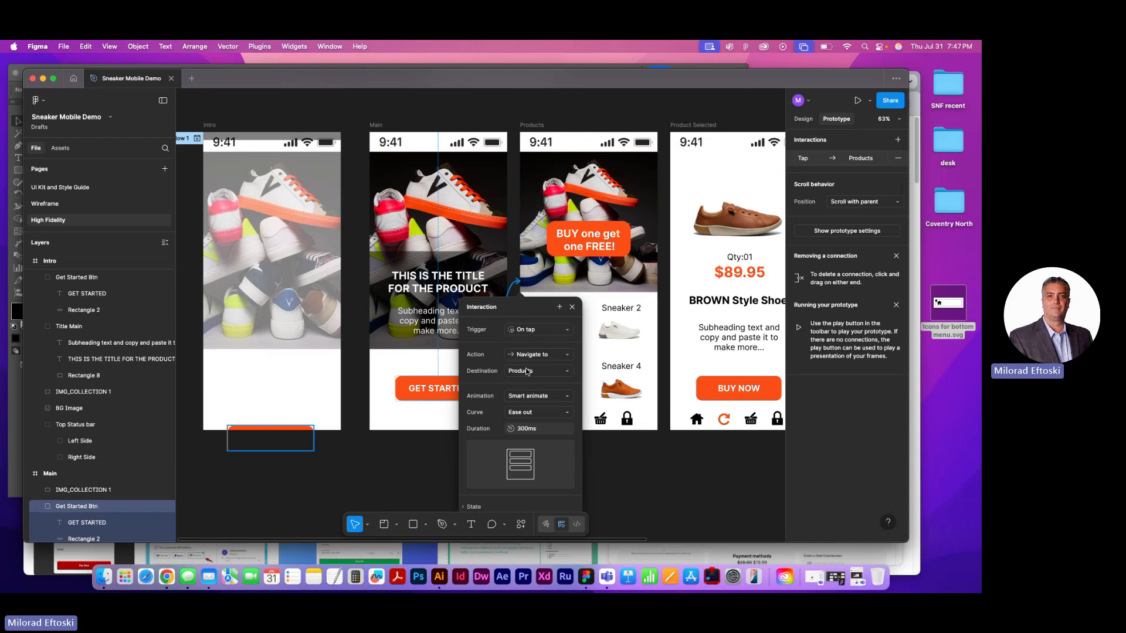
pyautogui.click(549, 398)
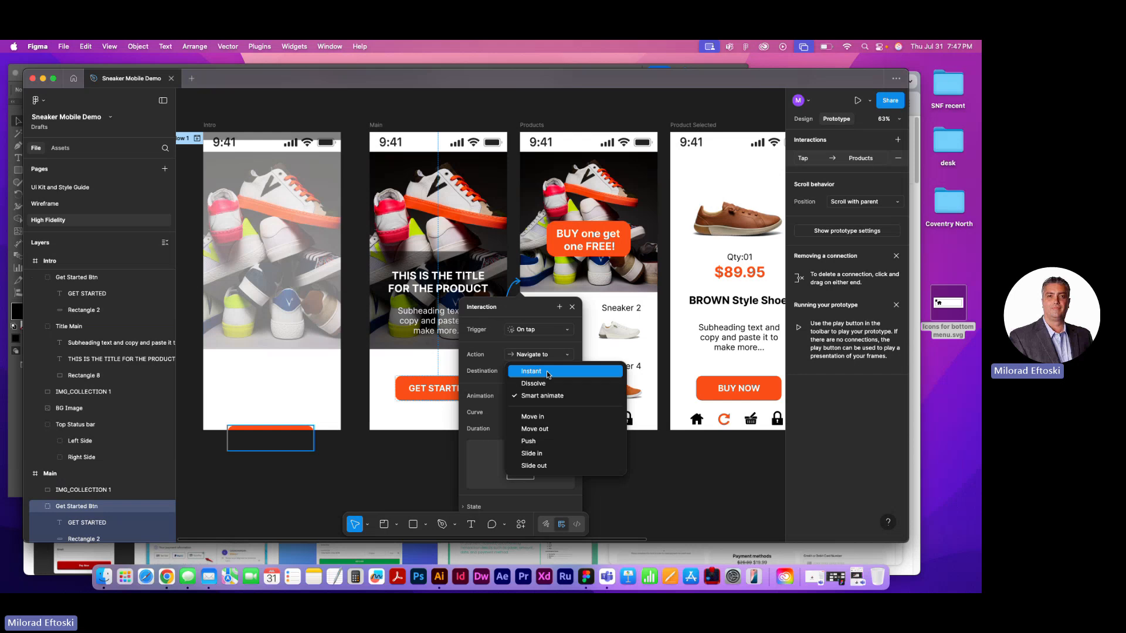
pyautogui.click(548, 374)
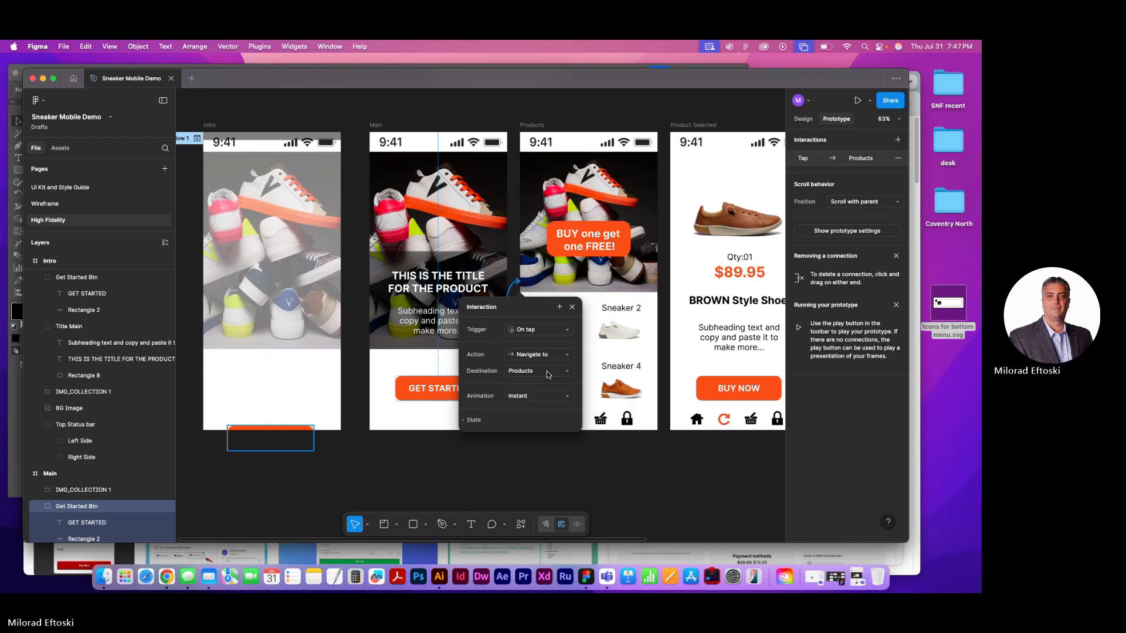
pyautogui.click(535, 467)
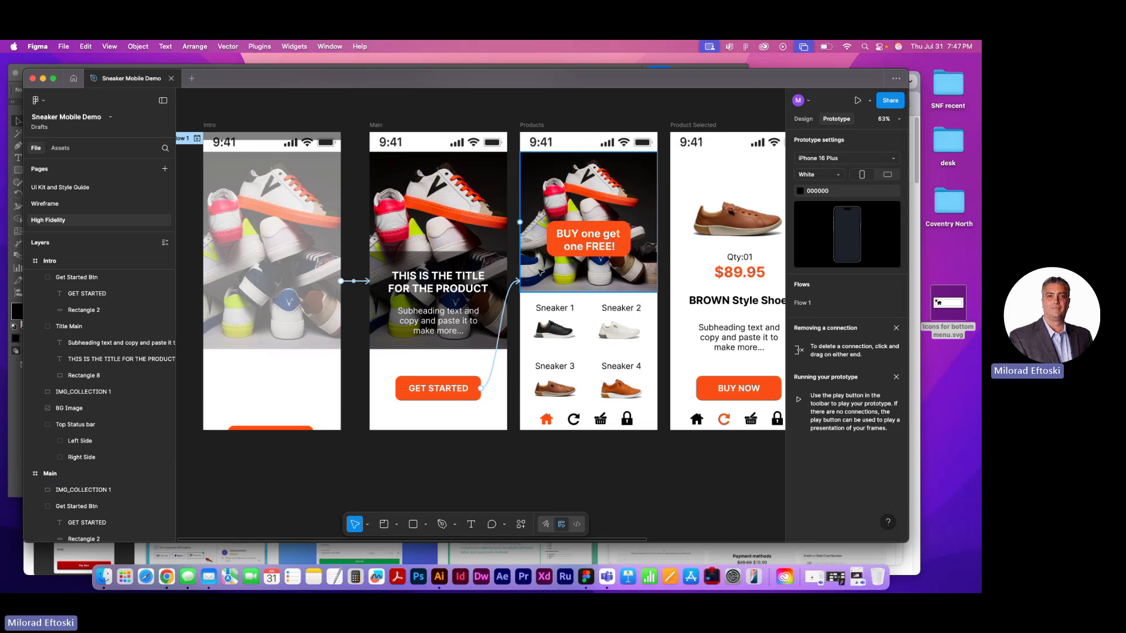
# Try to connect the Sneaker 3 item on the Products frame to the brown shoe's Product Selected frame
pyautogui.hscroll(4, 528, 319)
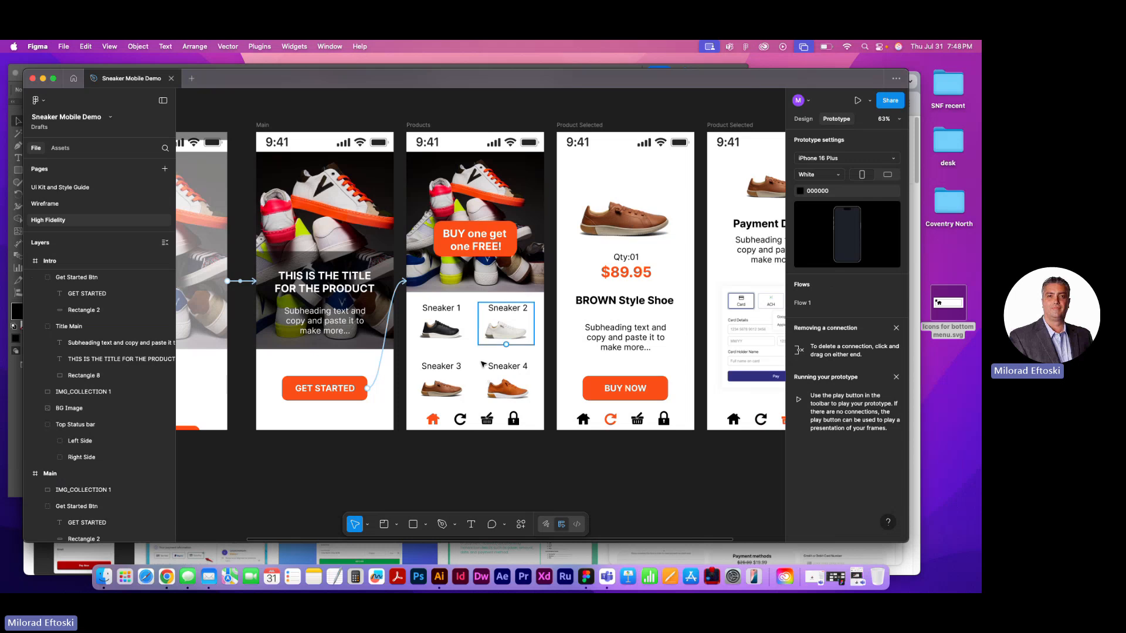
pyautogui.click(442, 378)
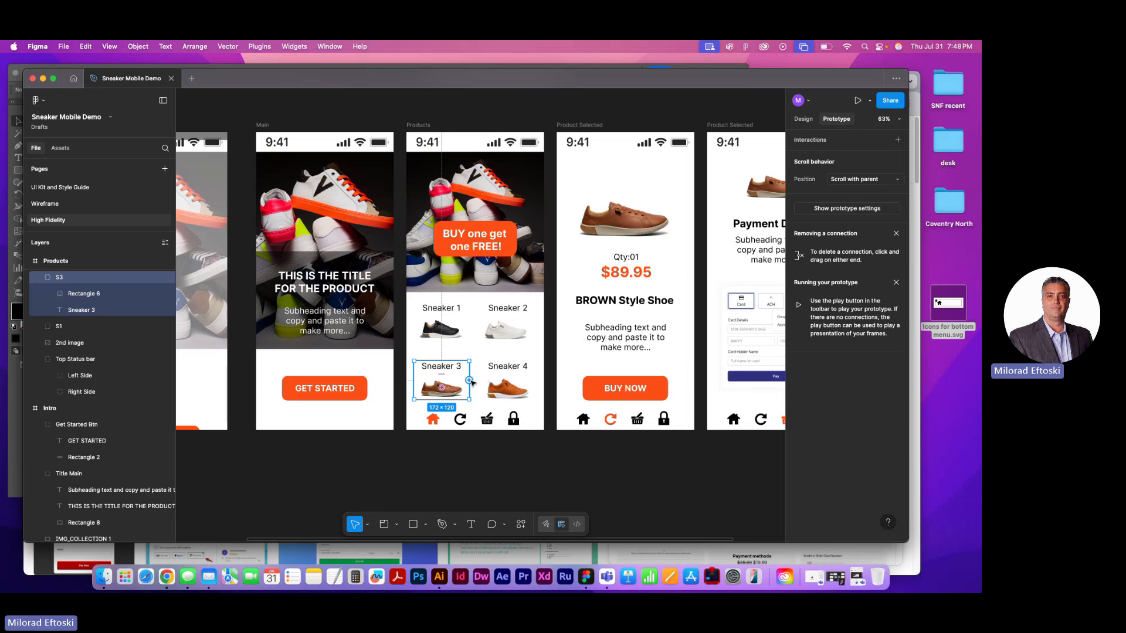
pyautogui.moveTo(469, 381); pyautogui.dragTo(581, 281)
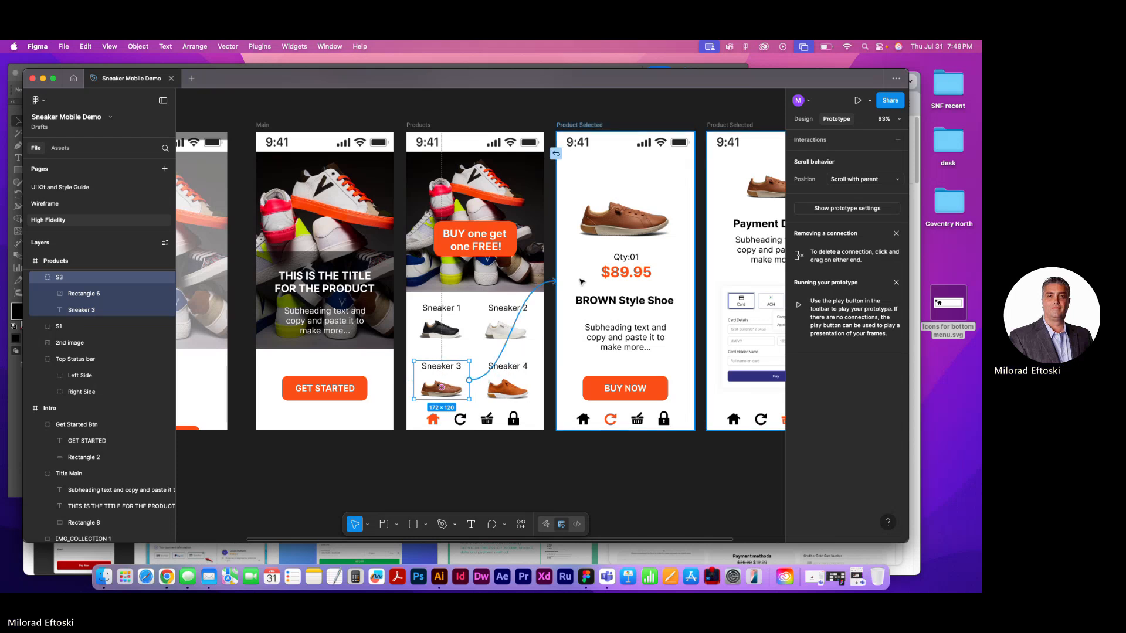
pyautogui.moveTo(581, 282); pyautogui.dragTo(469, 382)
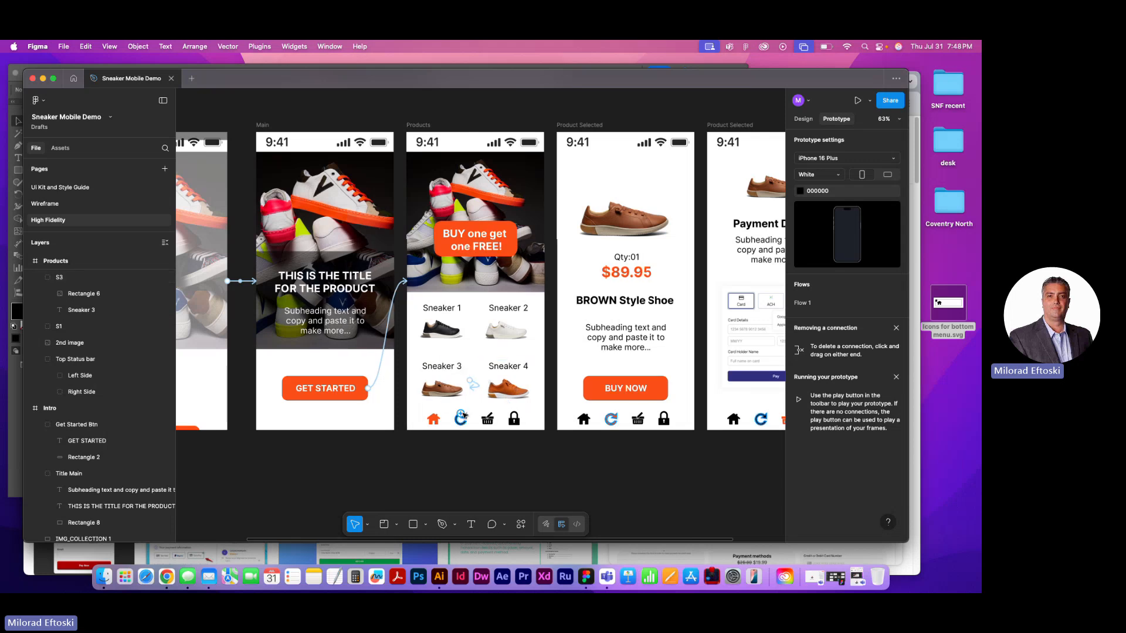
# Connect the home icon on the Products frame to the Main frame on tap, keeping the Instant animation
pyautogui.hscroll(-3, 446, 408)
pyautogui.click(492, 421)
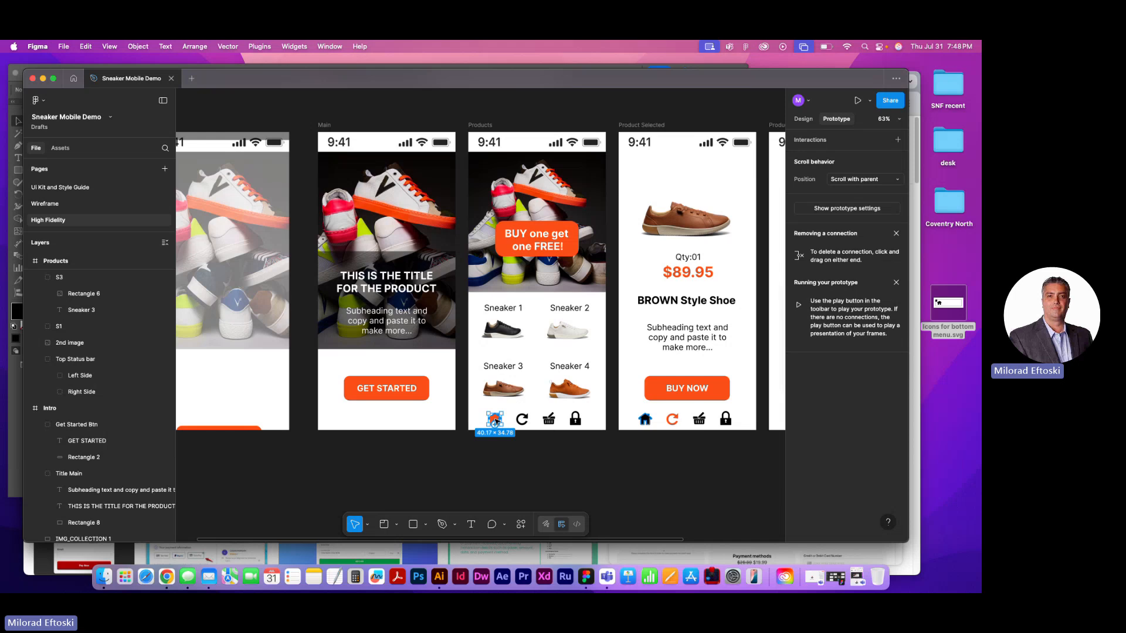
pyautogui.moveTo(505, 421); pyautogui.dragTo(404, 349)
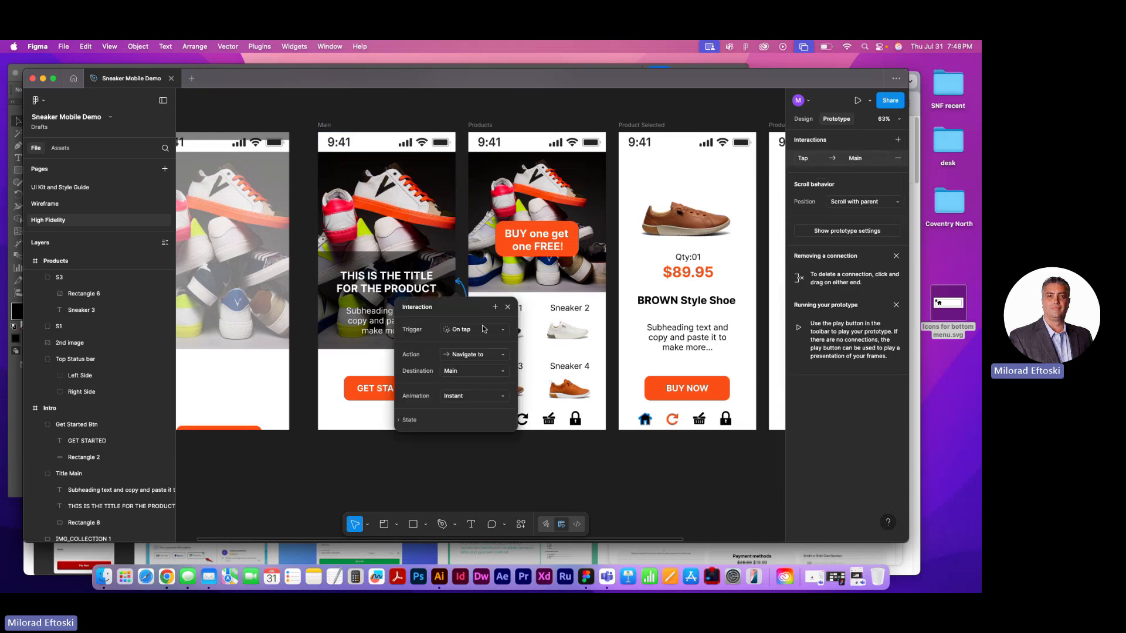
pyautogui.click(473, 397)
pyautogui.click(477, 396)
pyautogui.click(545, 470)
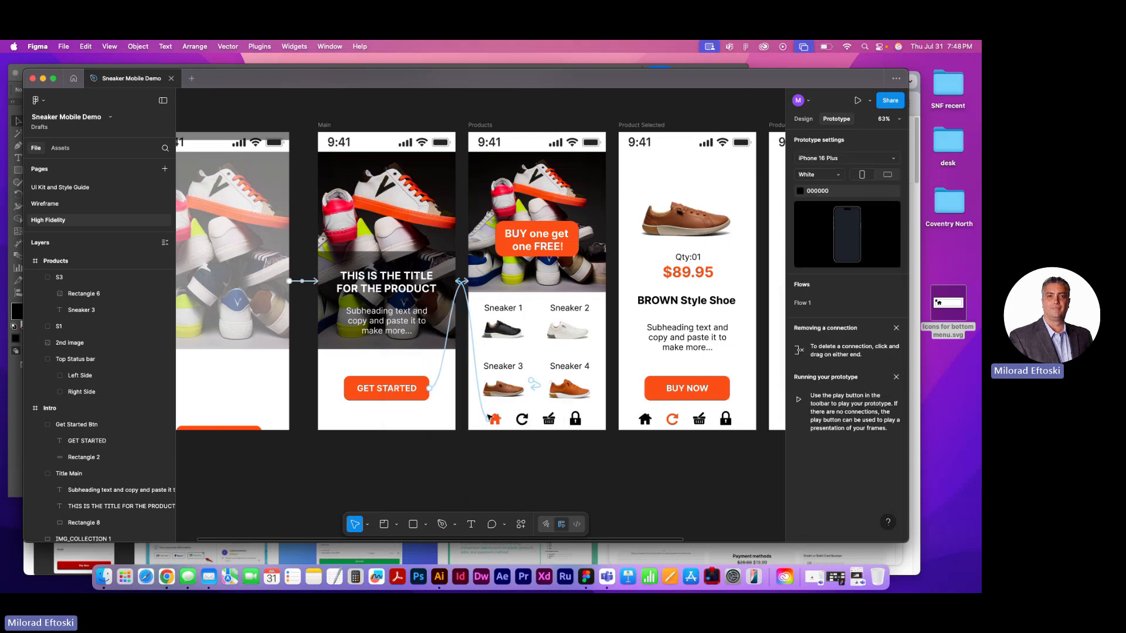
# Connect the circular arrow icon on the Products frame to the brown shoe's Product Selected frame on tap with Instant animation
pyautogui.click(520, 422)
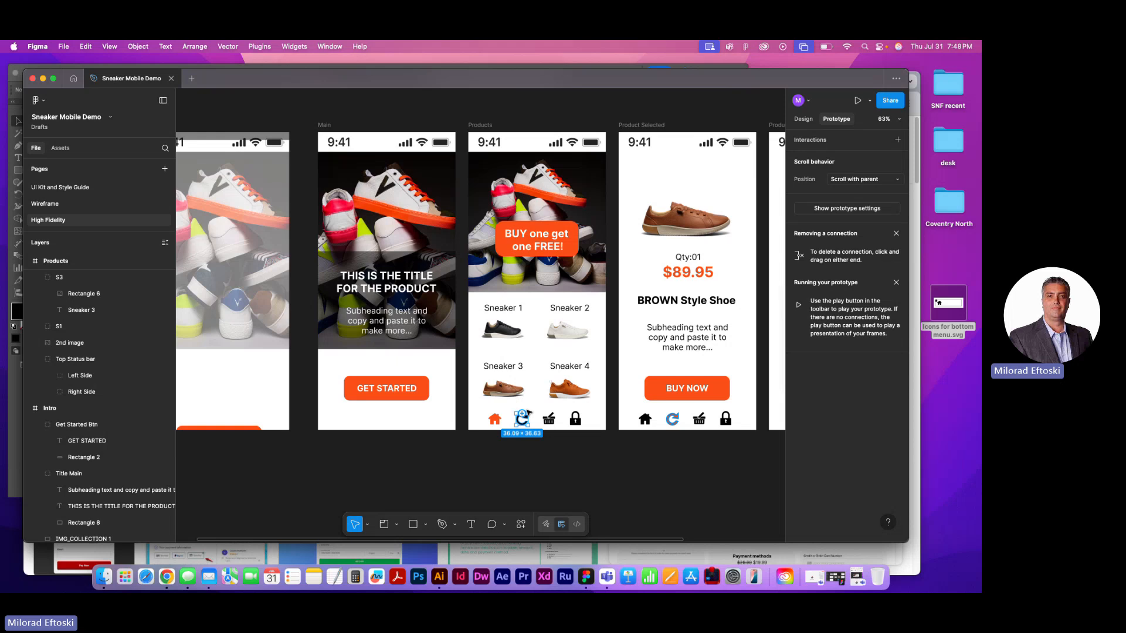
pyautogui.moveTo(527, 414); pyautogui.dragTo(643, 345)
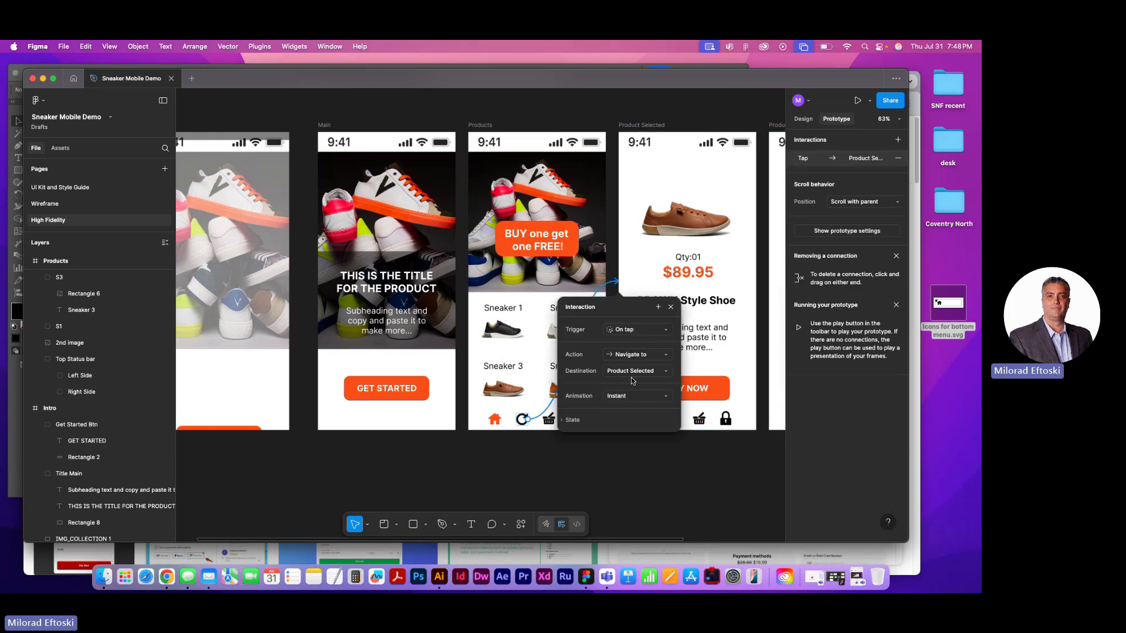
pyautogui.click(621, 476)
# Connect the basket icon on the Products frame to the Payment Details screen on tap with Instant animation
pyautogui.hscroll(5, 627, 468)
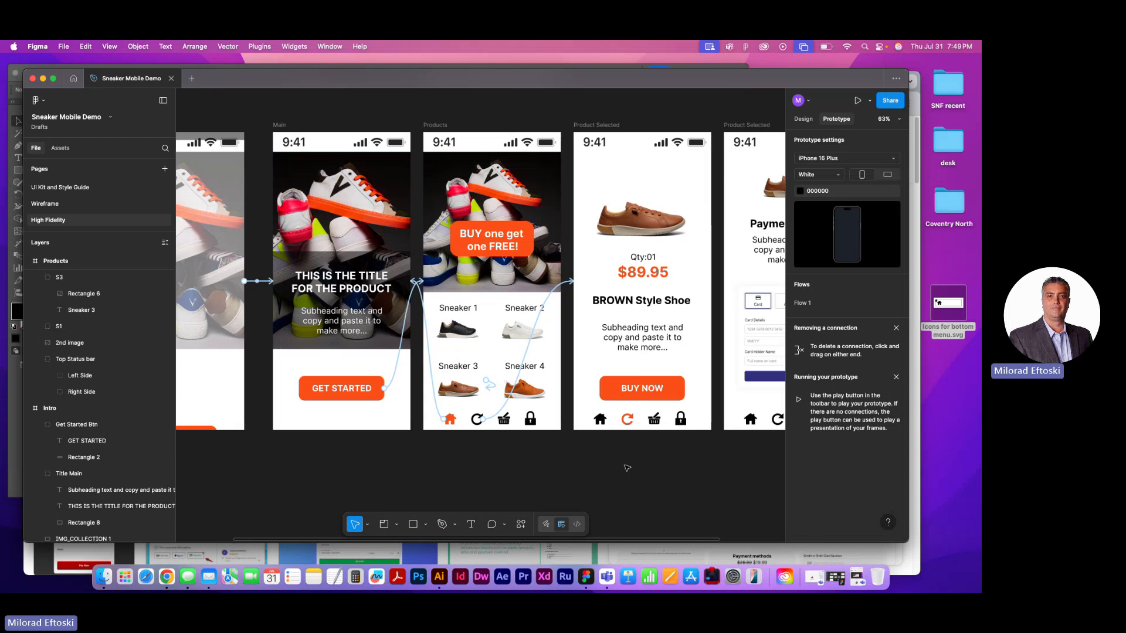
pyautogui.click(371, 419)
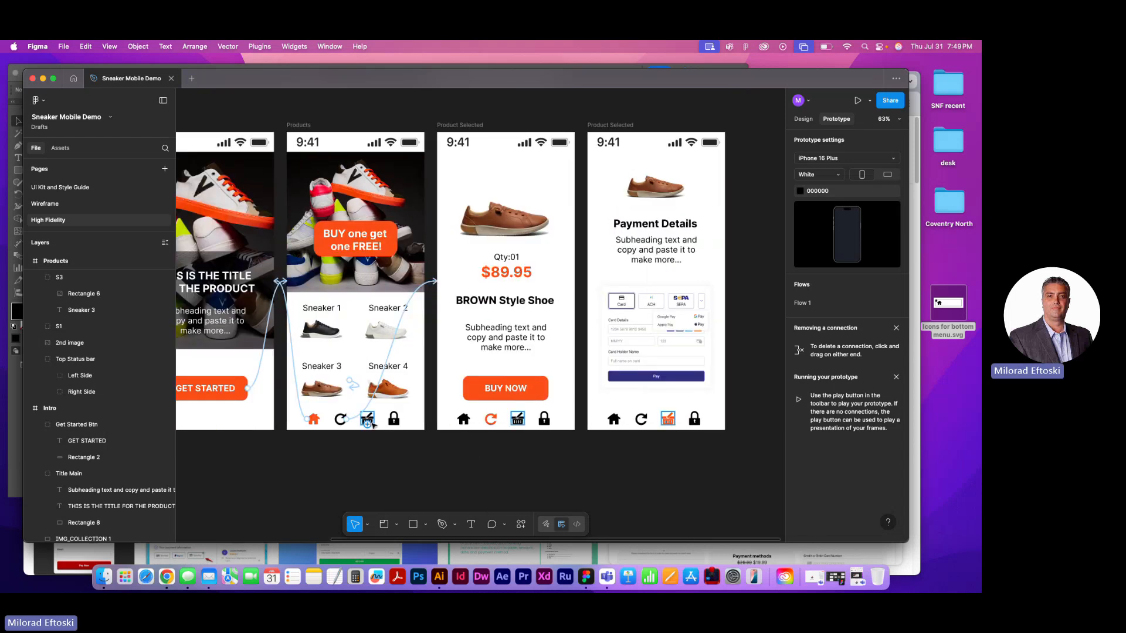
pyautogui.moveTo(376, 419); pyautogui.dragTo(665, 333)
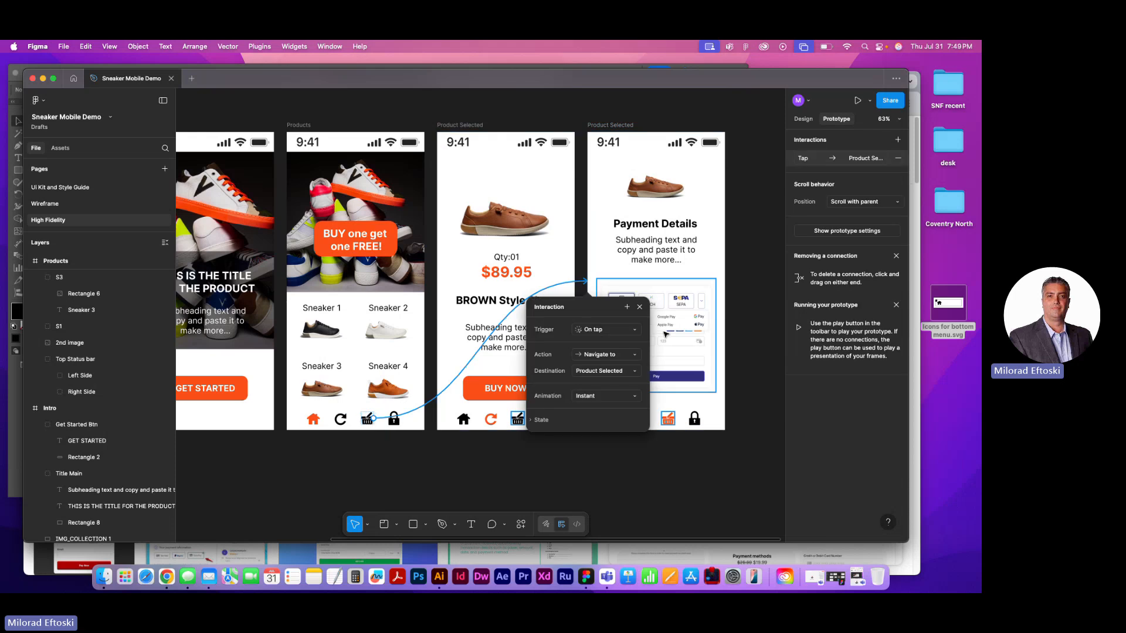
pyautogui.click(658, 481)
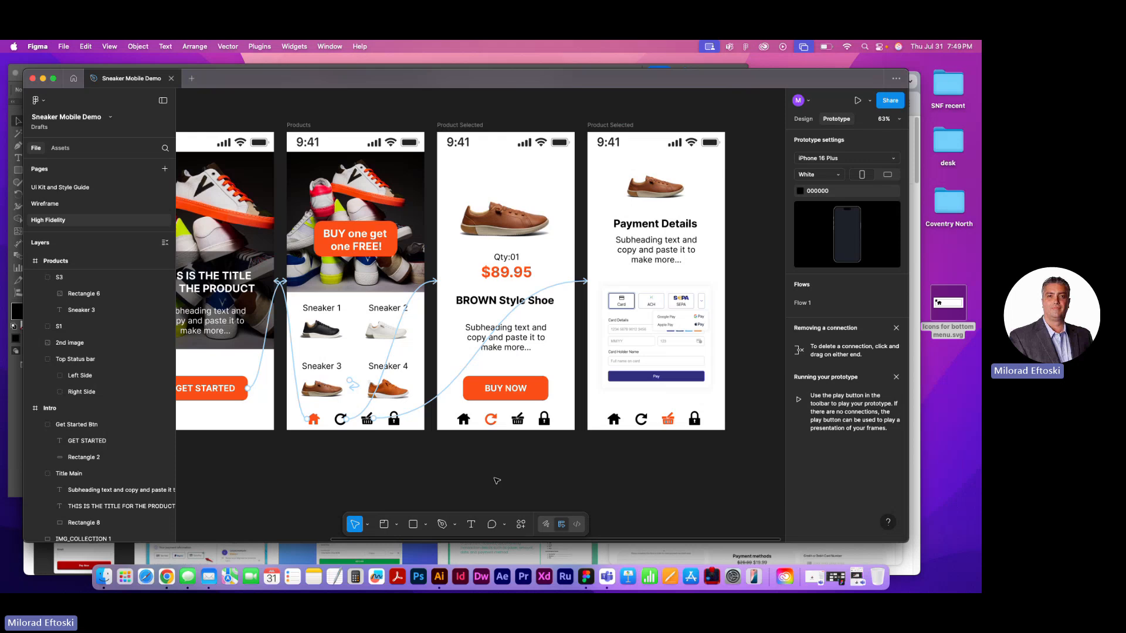
# Preview the prototype and test the GET STARTED button on the Main screen
pyautogui.hscroll(-10, 469, 437)
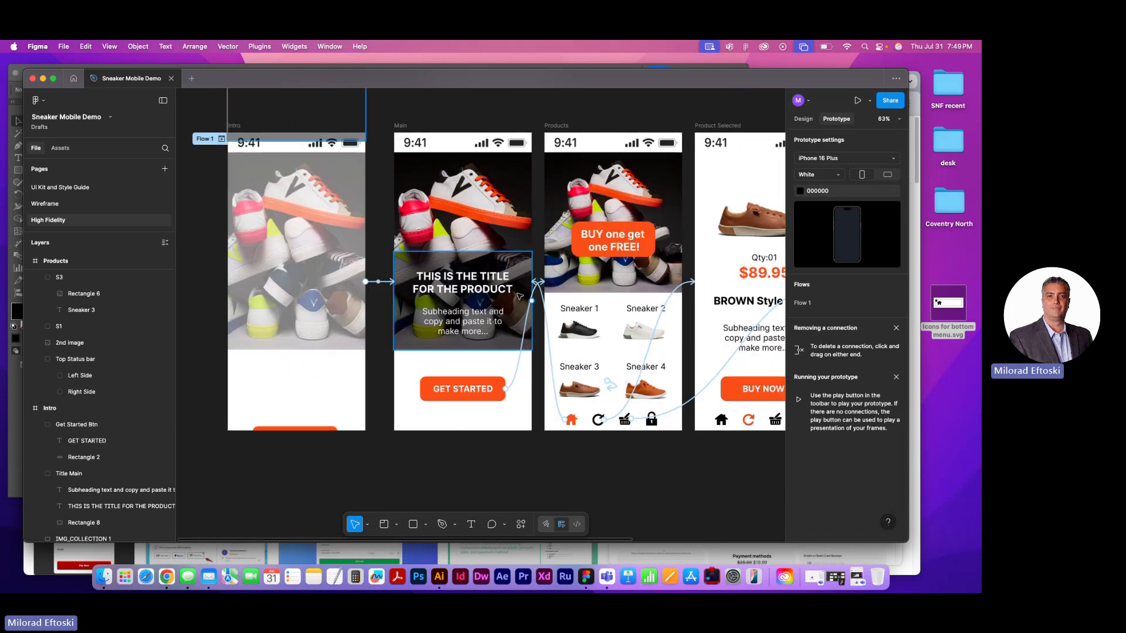
pyautogui.click(858, 102)
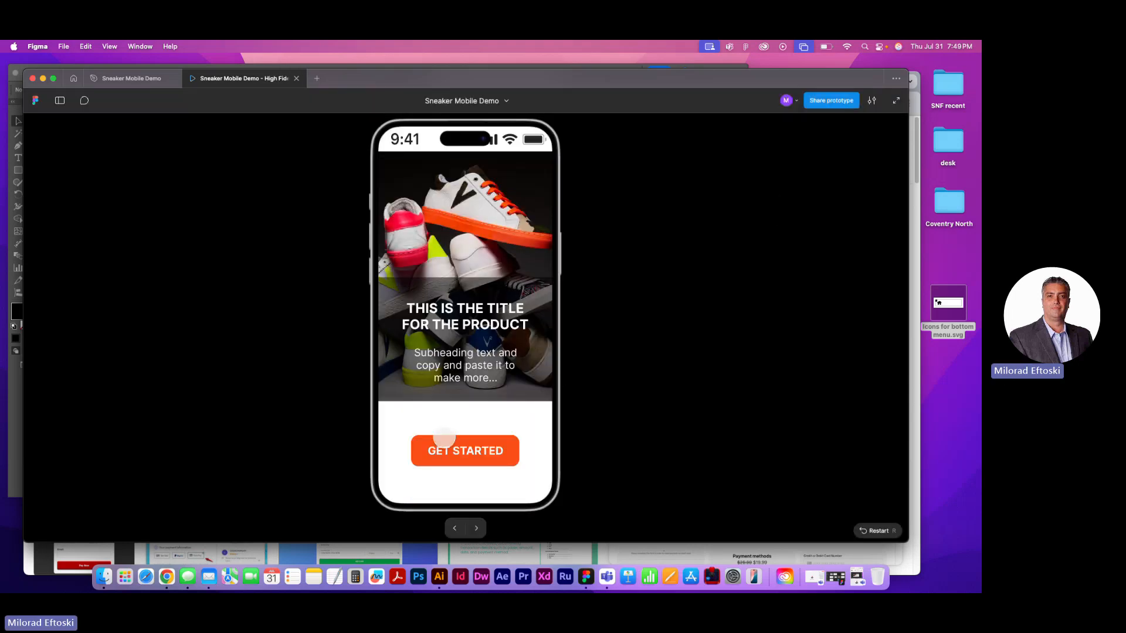
pyautogui.click(467, 449)
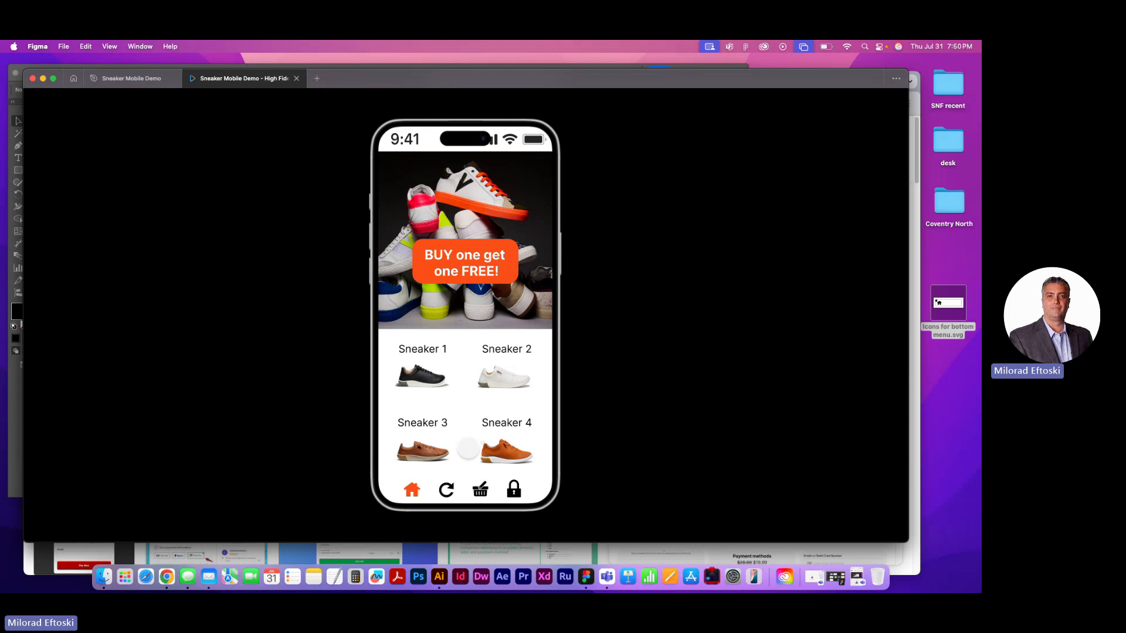
# Test the Sneaker 3 link to the brown shoe screen in the preview, and close the preview
pyautogui.click(416, 302)
pyautogui.click(450, 366)
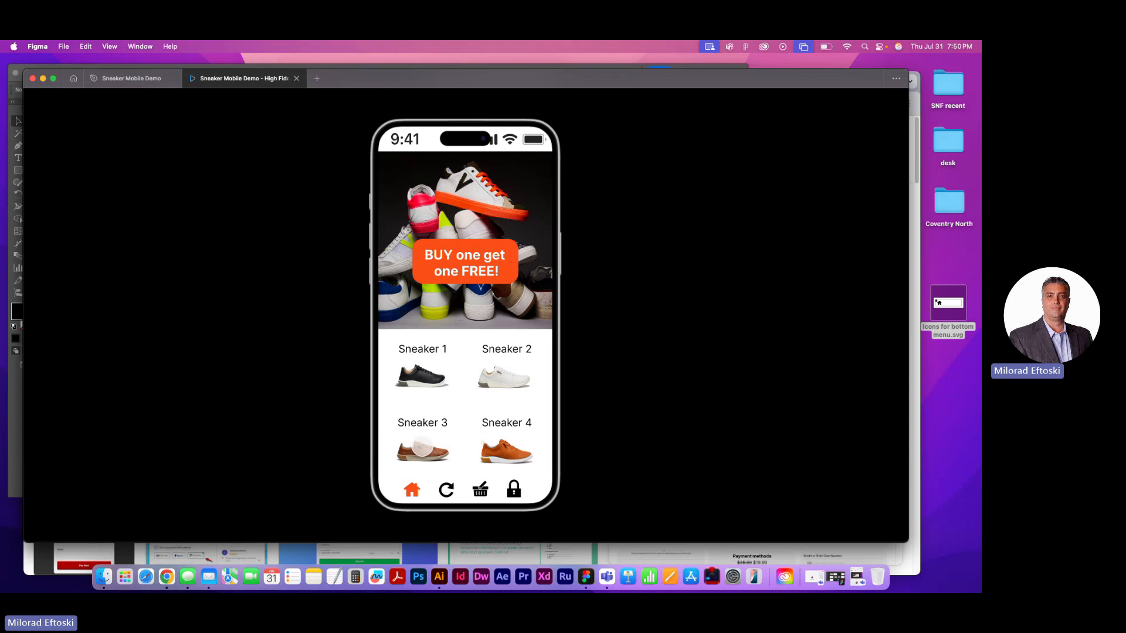
pyautogui.click(422, 448)
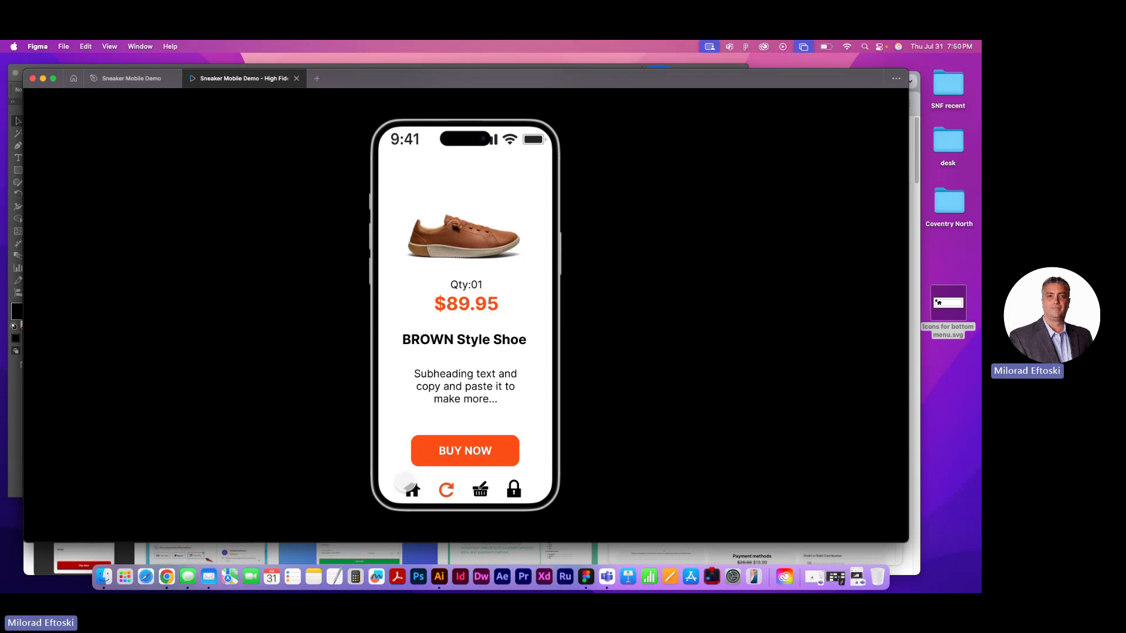
pyautogui.click(296, 79)
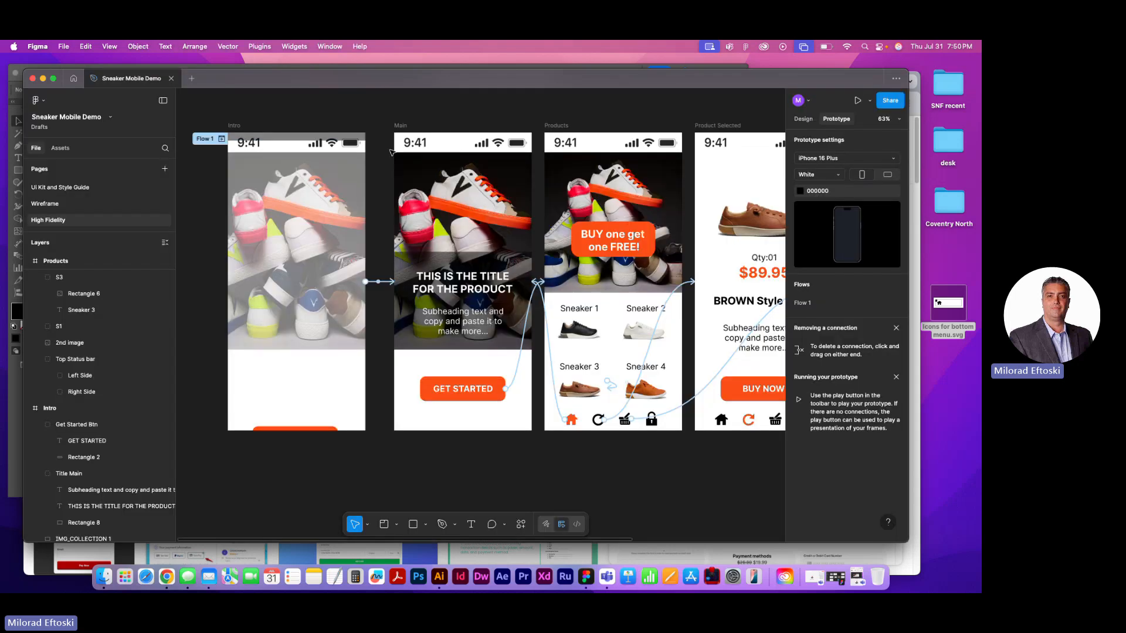
# Connect the home icon on the brown shoe's Product Selected frame to the Products frame on tap with Instant animation
pyautogui.hscroll(2, 440, 466)
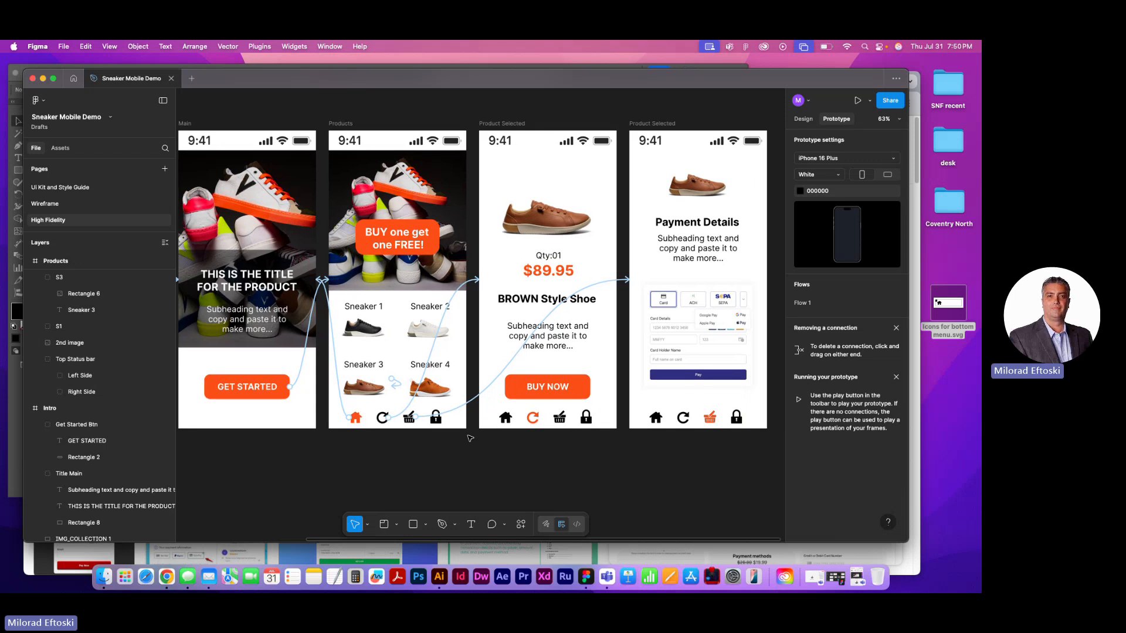
pyautogui.click(506, 418)
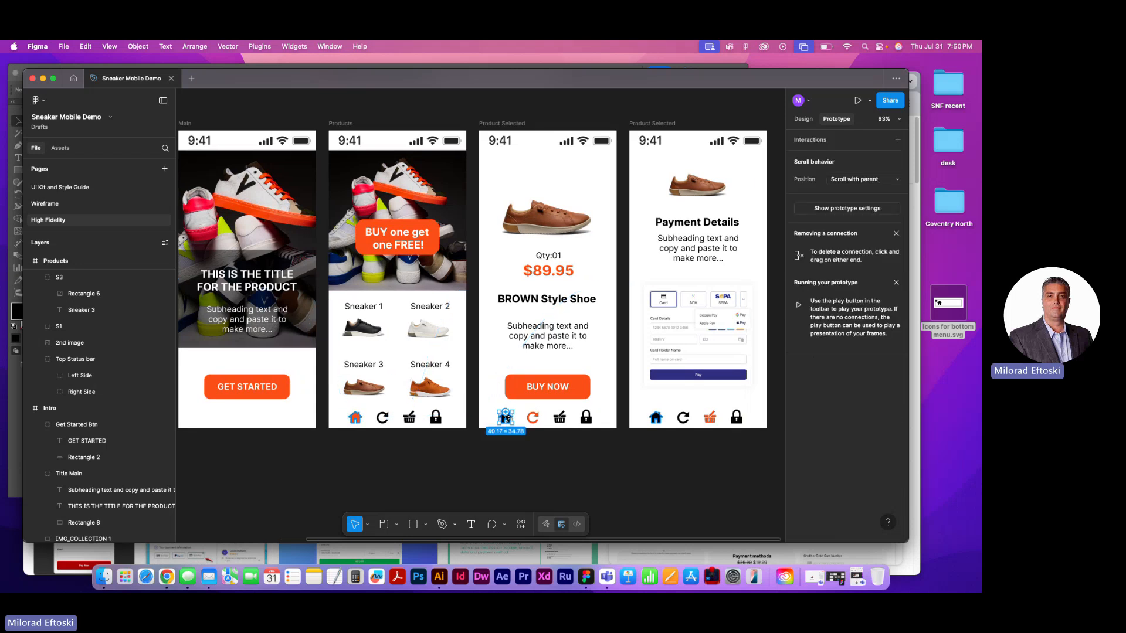
pyautogui.moveTo(507, 419); pyautogui.dragTo(437, 403)
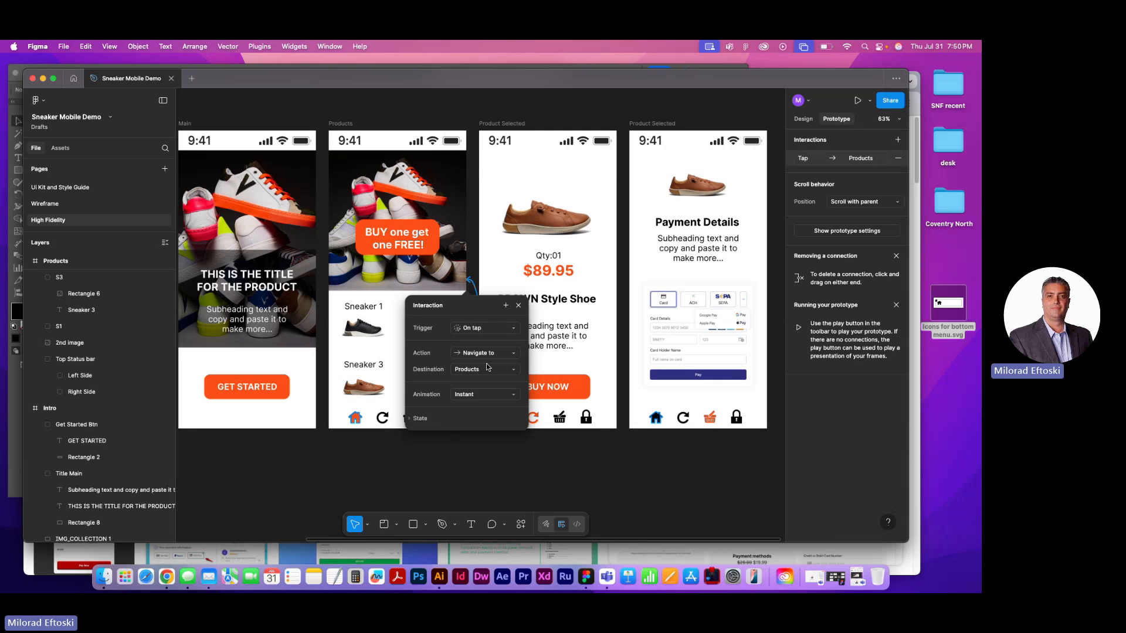
pyautogui.click(478, 401)
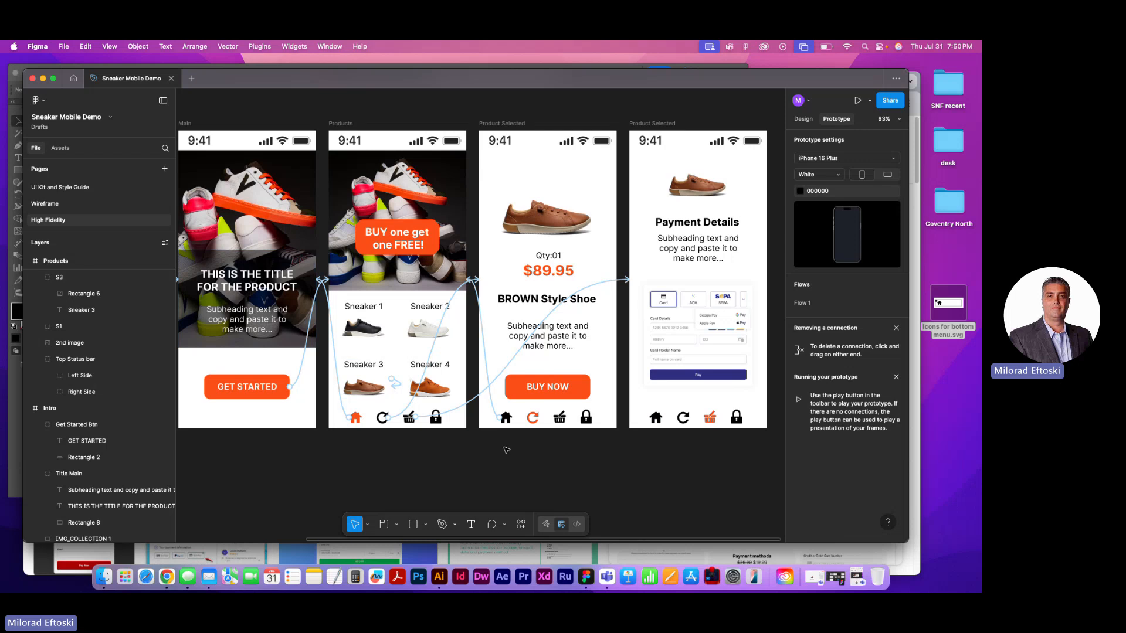
# Connect the circular arrow icon on the Payment Details screen to the brown shoe's Product Selected frame
pyautogui.click(682, 419)
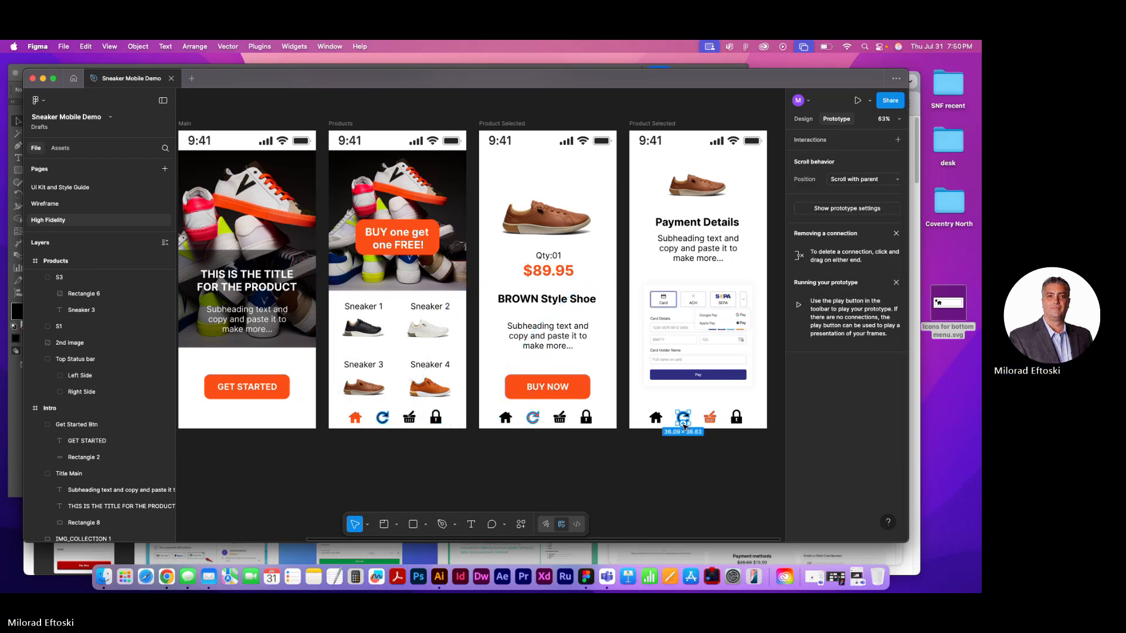
pyautogui.moveTo(677, 419); pyautogui.dragTo(608, 401)
pyautogui.click(673, 468)
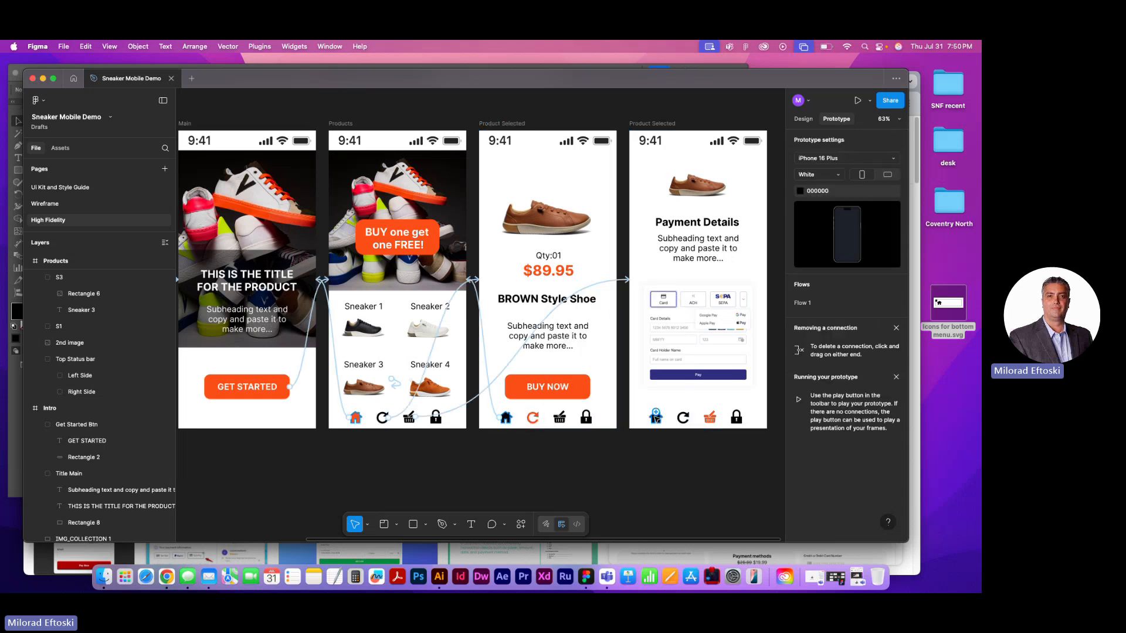
# Connect the home icon on the Payment Details screen to the Products frame
pyautogui.click(655, 417)
pyautogui.moveTo(656, 417); pyautogui.dragTo(439, 404)
pyautogui.click(717, 485)
# Connect the BUY NOW button on the brown shoe's frame to the Payment Details screen on tap with Instant animation
pyautogui.click(557, 391)
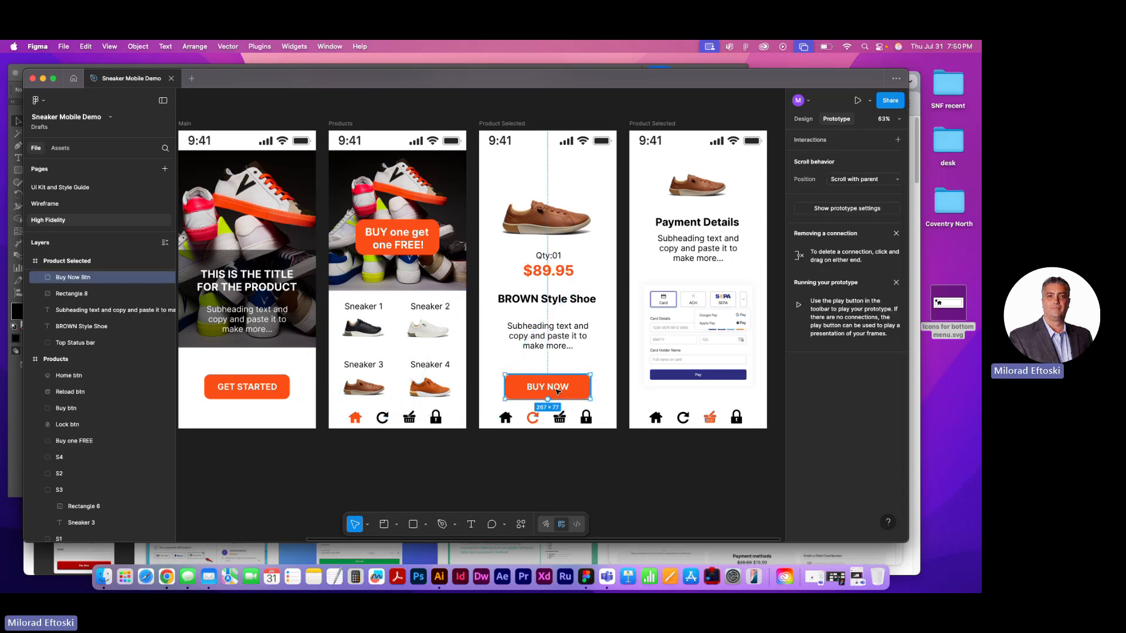
pyautogui.moveTo(591, 387); pyautogui.dragTo(659, 350)
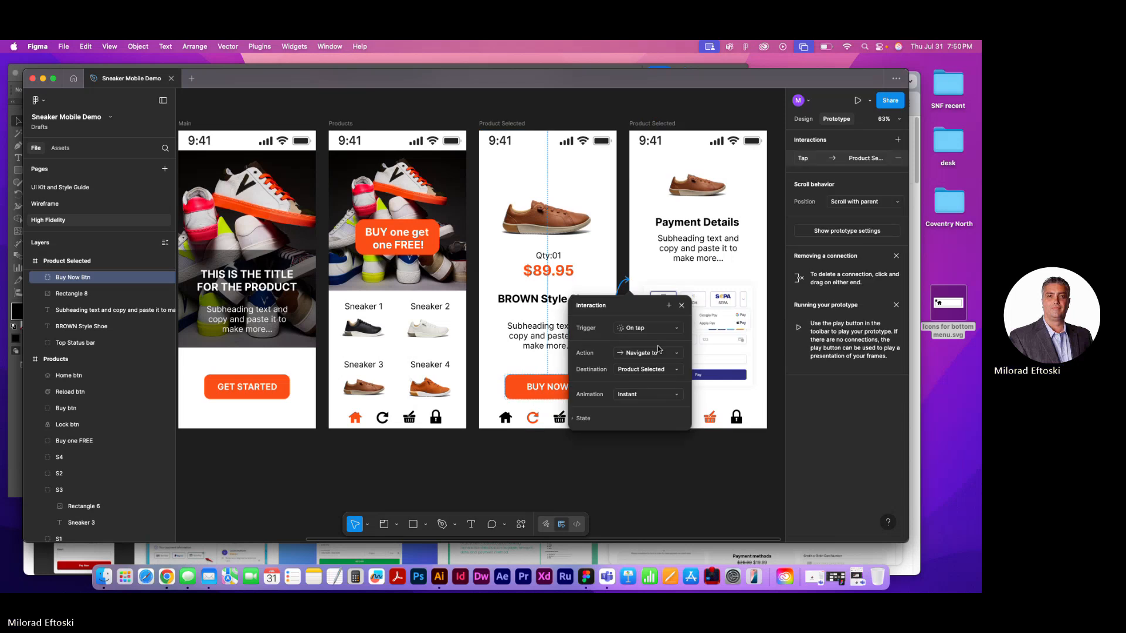
pyautogui.click(620, 485)
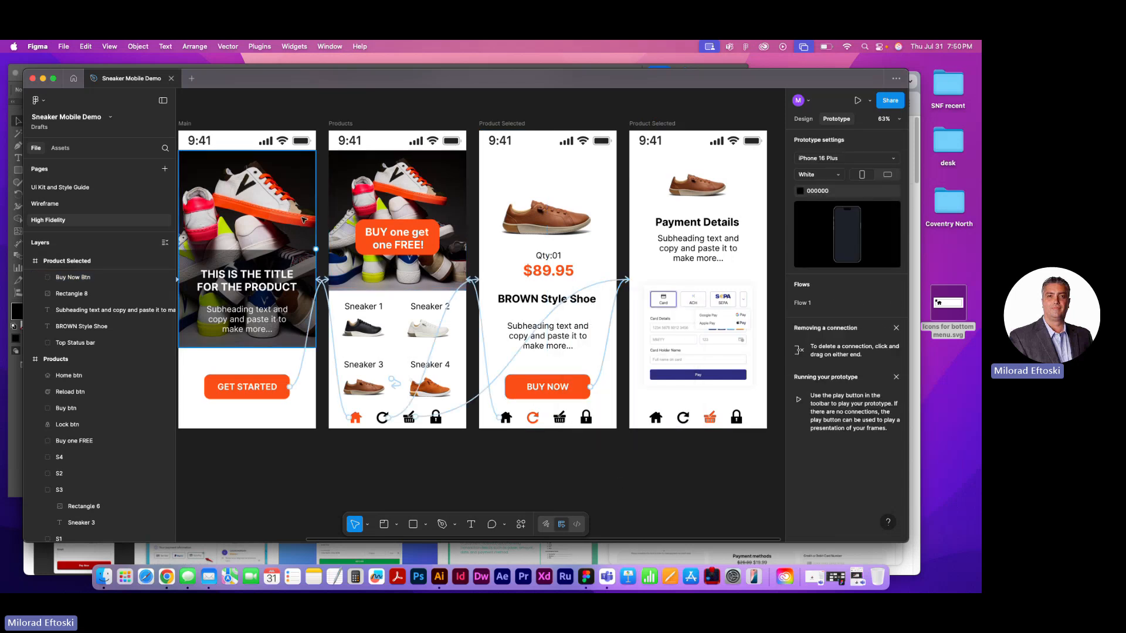
# Preview the flow from the Intro frame and test the path through the Products and brown shoe screens to Payment Details
pyautogui.hscroll(-8, 385, 274)
pyautogui.click(253, 130)
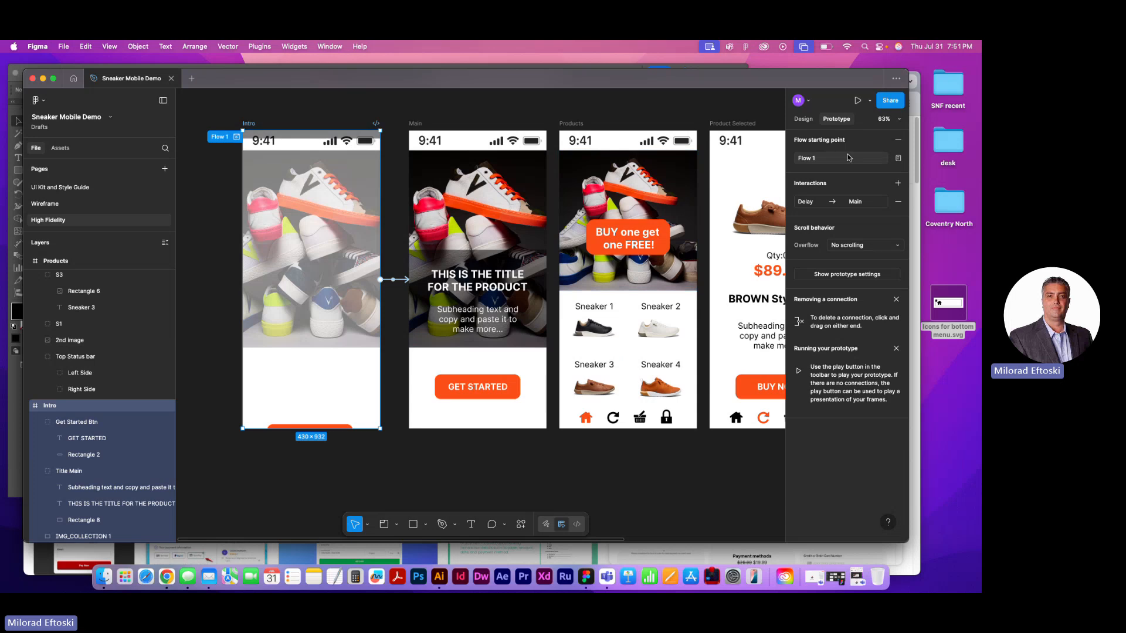
pyautogui.click(857, 101)
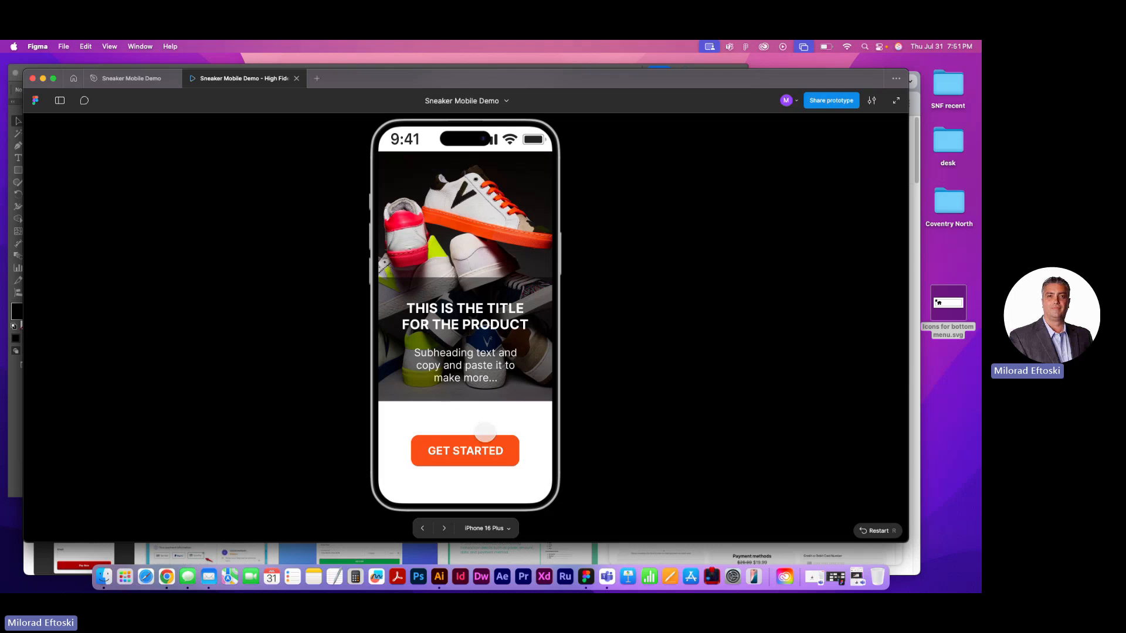
pyautogui.click(478, 448)
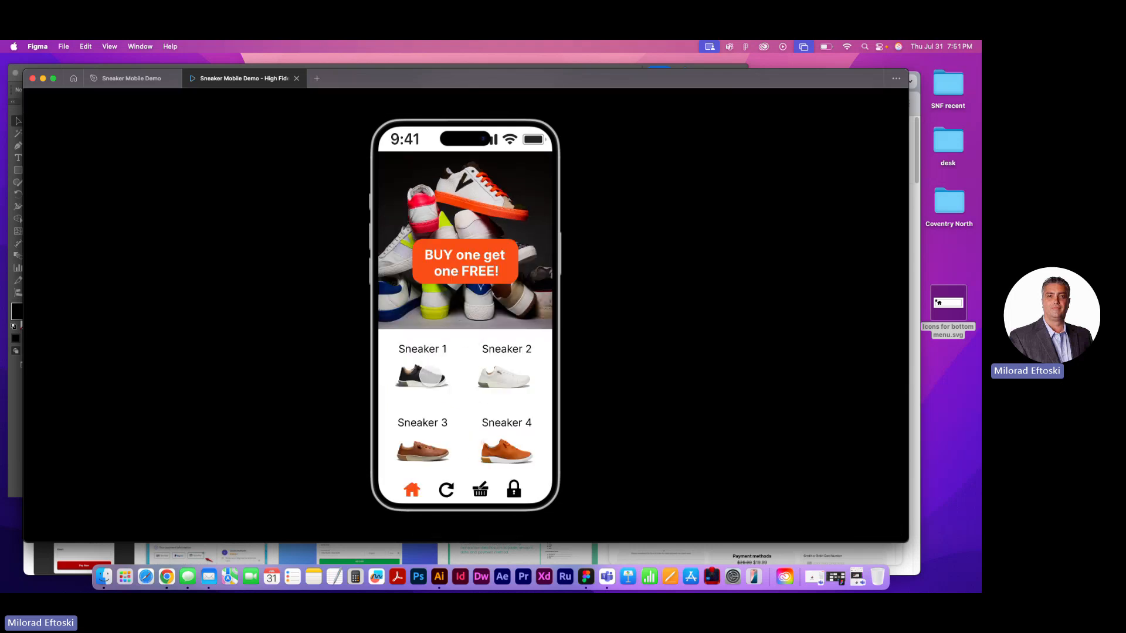
pyautogui.click(445, 490)
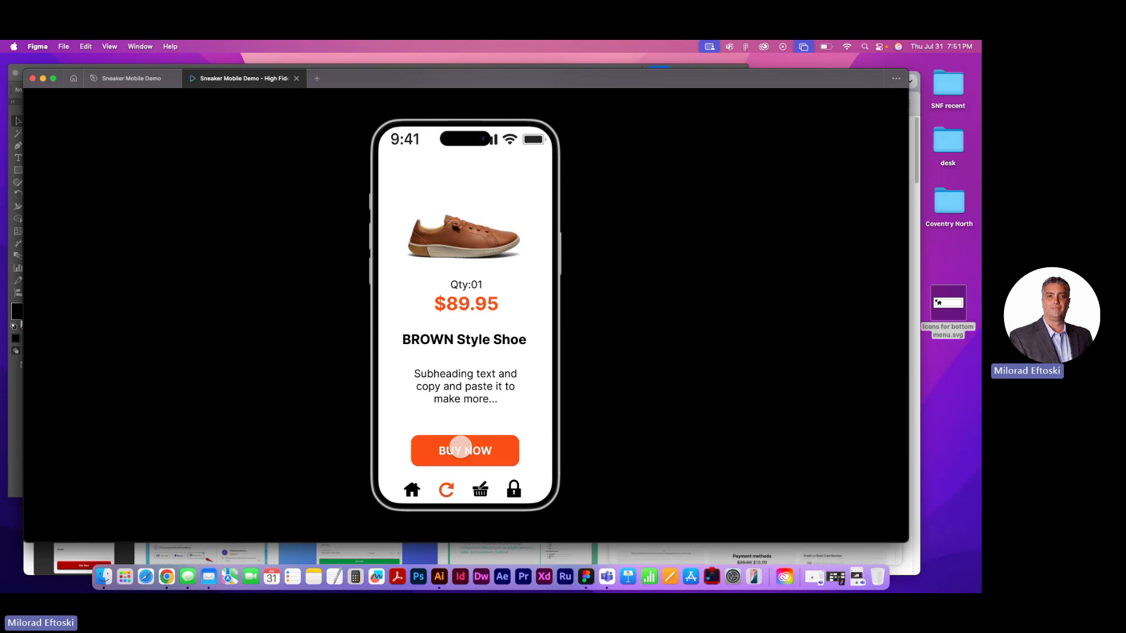
pyautogui.click(461, 450)
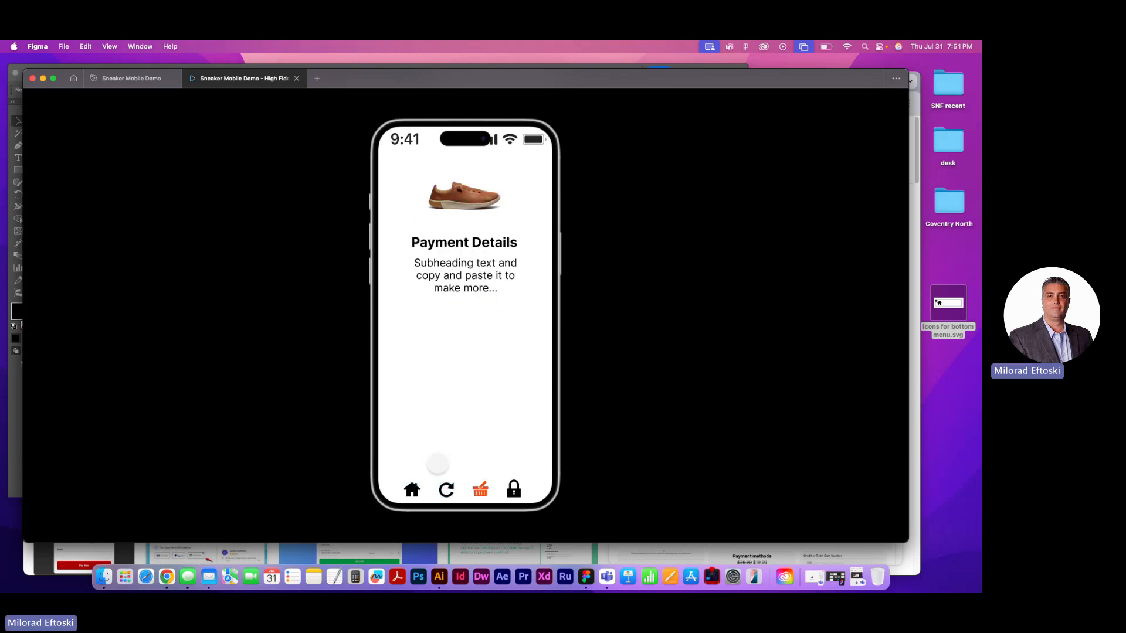
# Test the circular arrow, home and BUY NOW links between the payment, product and Products screens, and close the preview
pyautogui.click(447, 488)
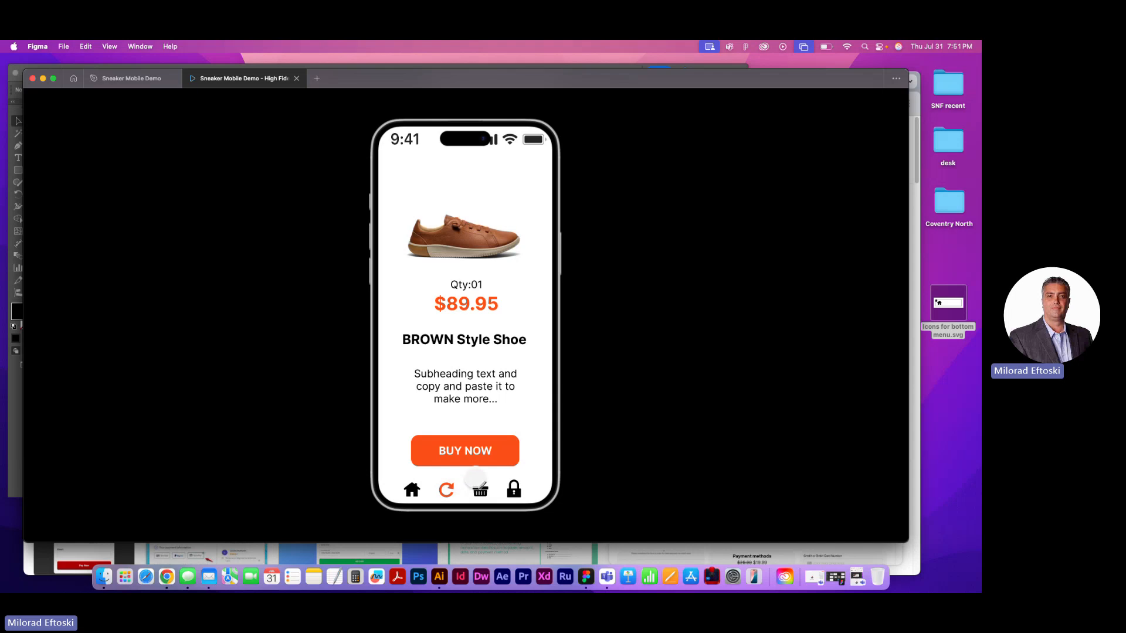
pyautogui.click(412, 489)
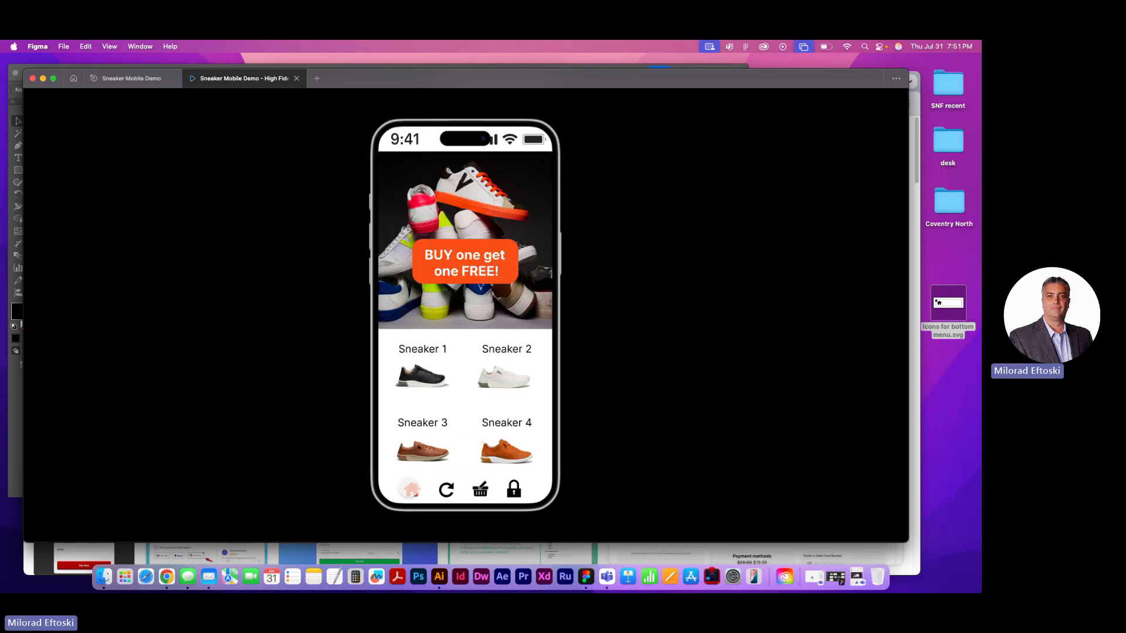
pyautogui.click(447, 490)
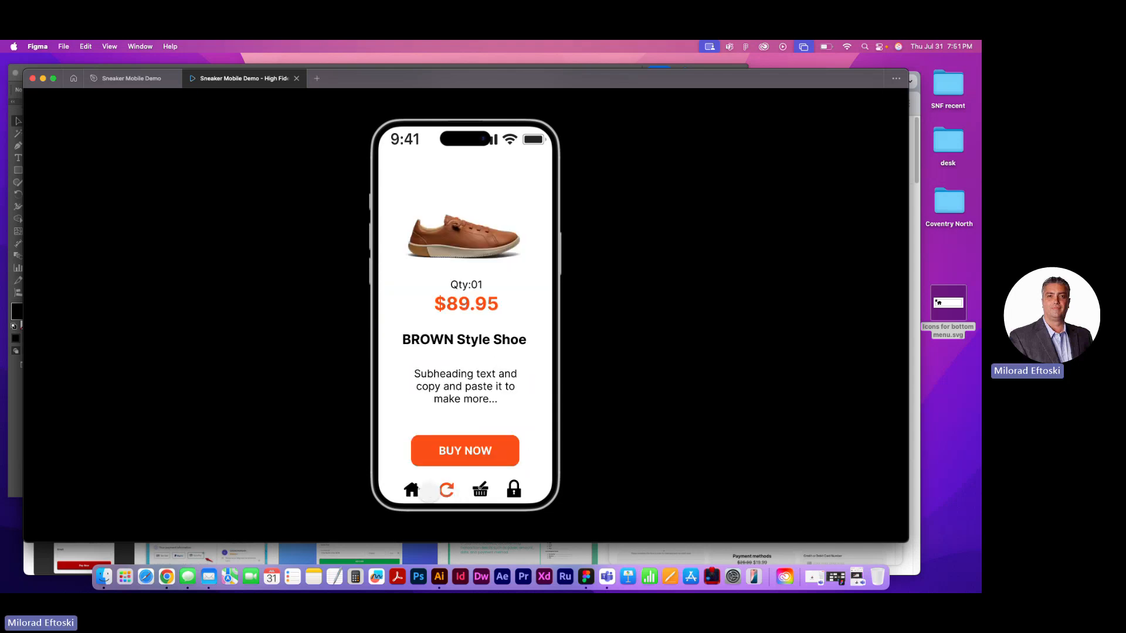
pyautogui.click(449, 451)
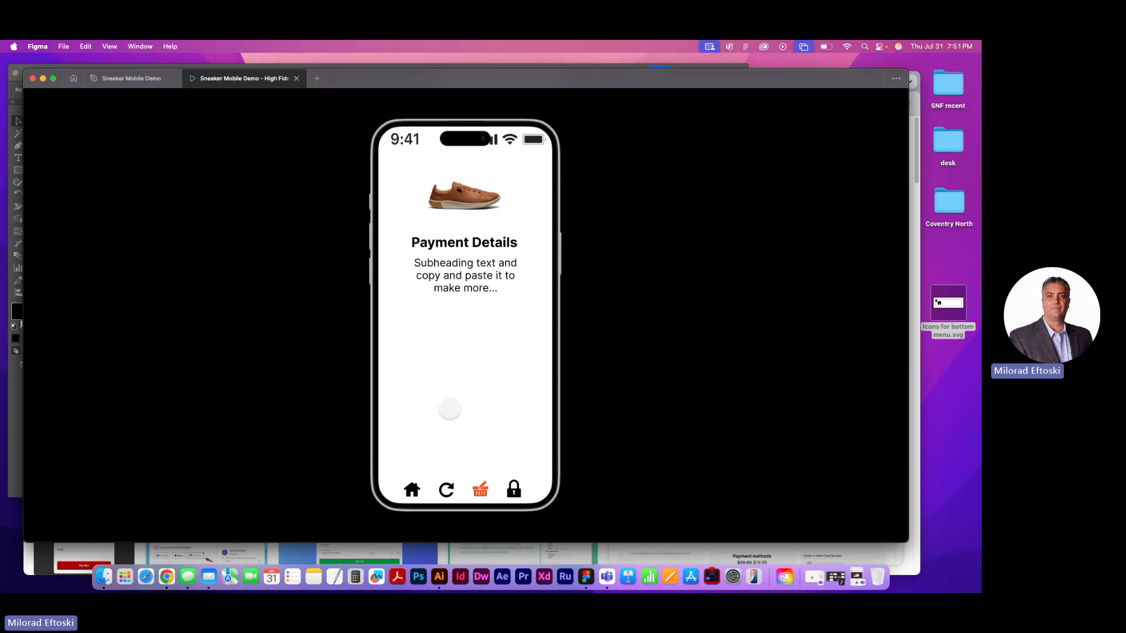
pyautogui.click(454, 352)
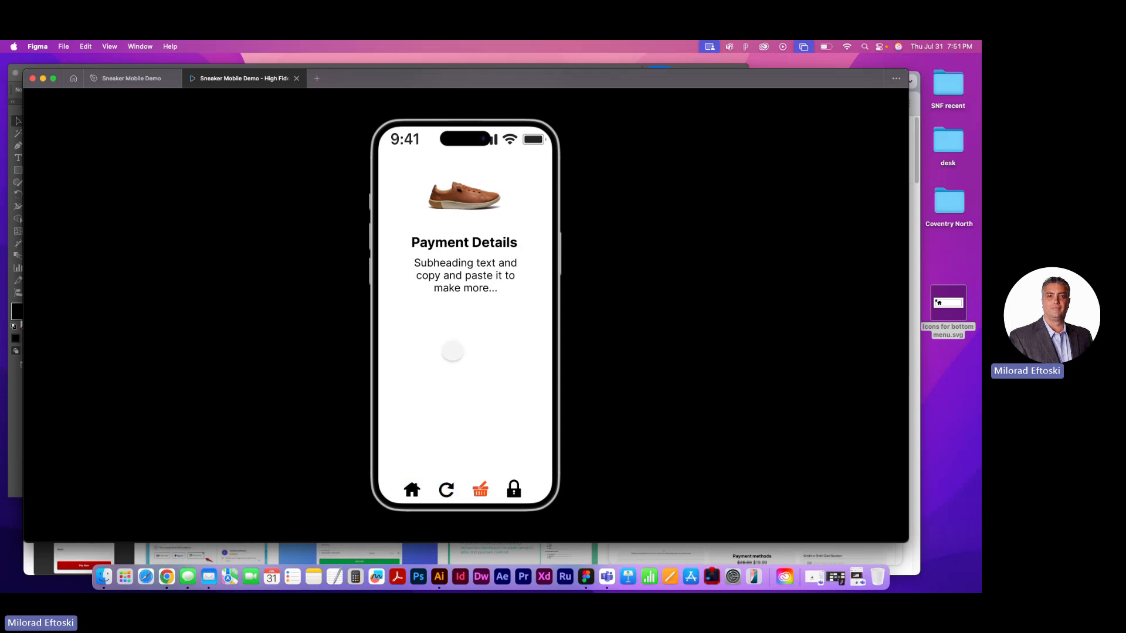
pyautogui.click(296, 78)
# Select the payment form image on the Payment Details screen and inspect it up close
pyautogui.hscroll(10, 562, 356)
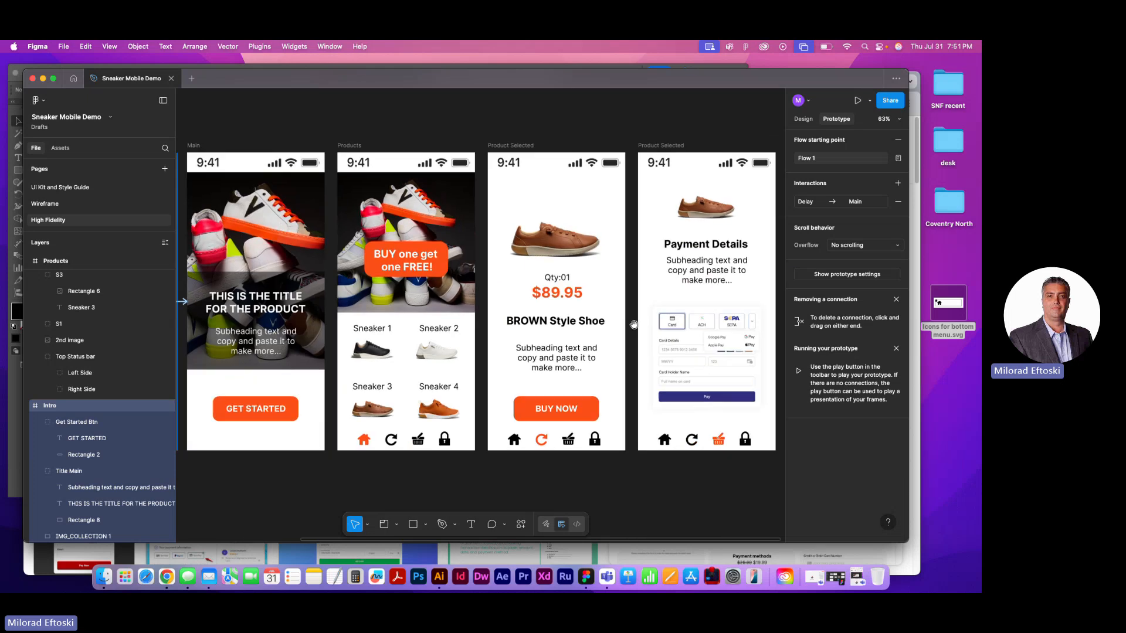
pyautogui.click(531, 350)
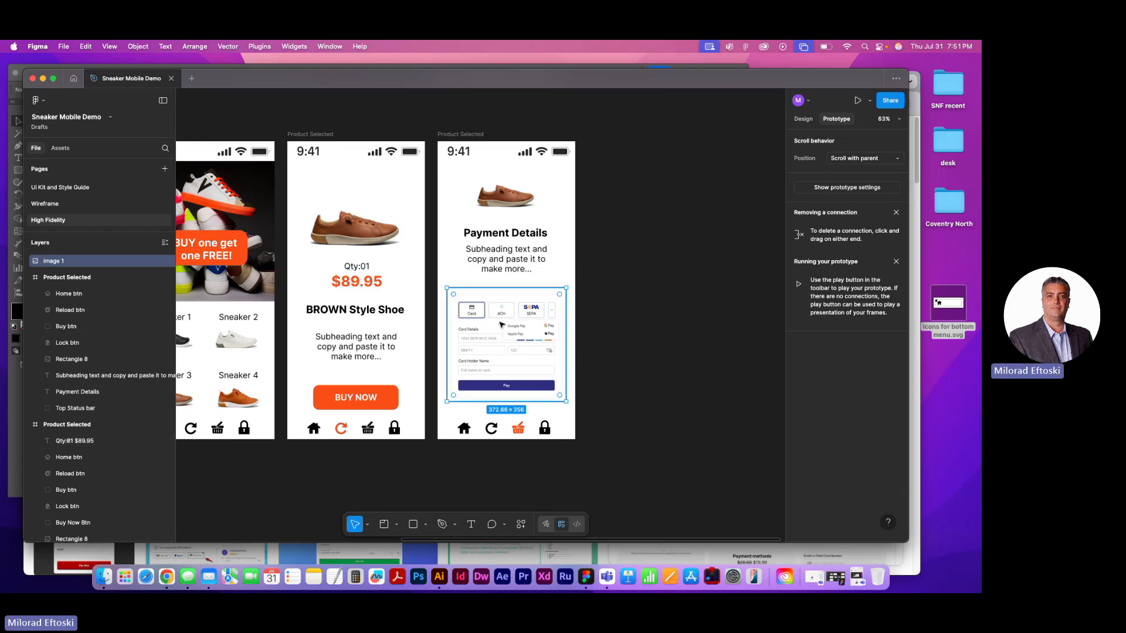
pyautogui.scroll(5, 509, 348)
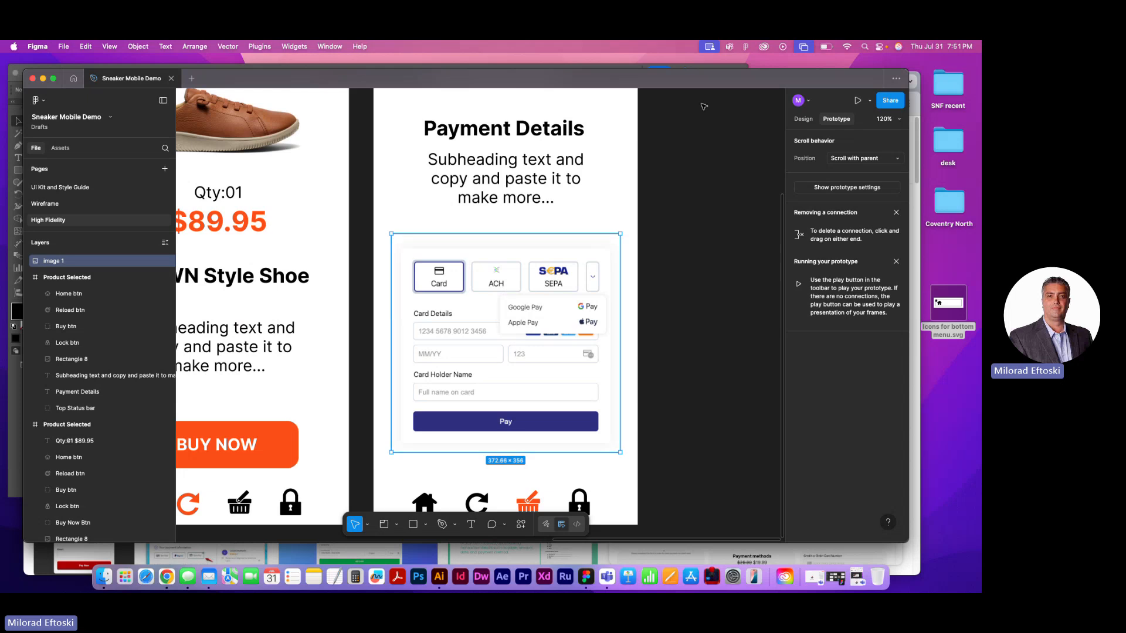
# Preview the prototype through to the Payment Details screen to check the payment form, and close the preview
pyautogui.click(858, 101)
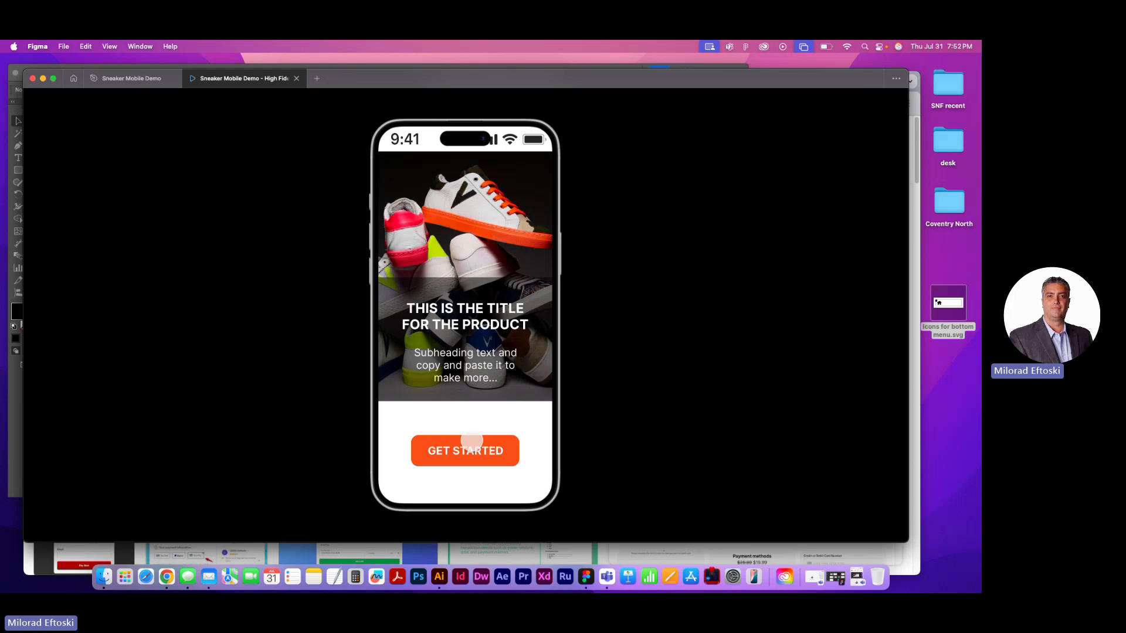
pyautogui.click(461, 451)
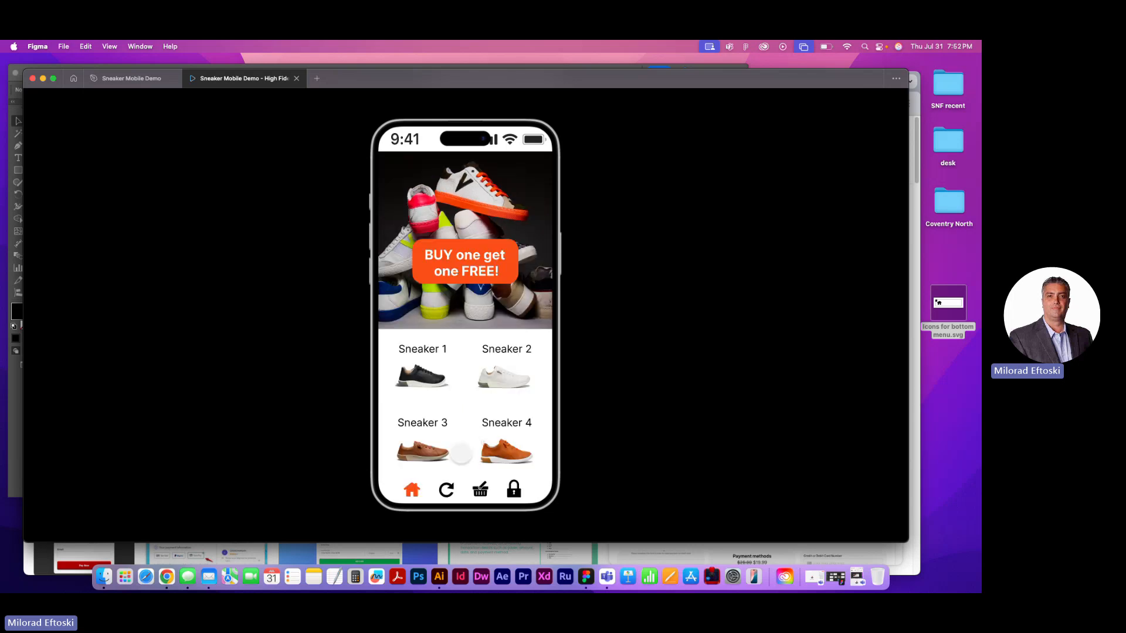
pyautogui.click(446, 489)
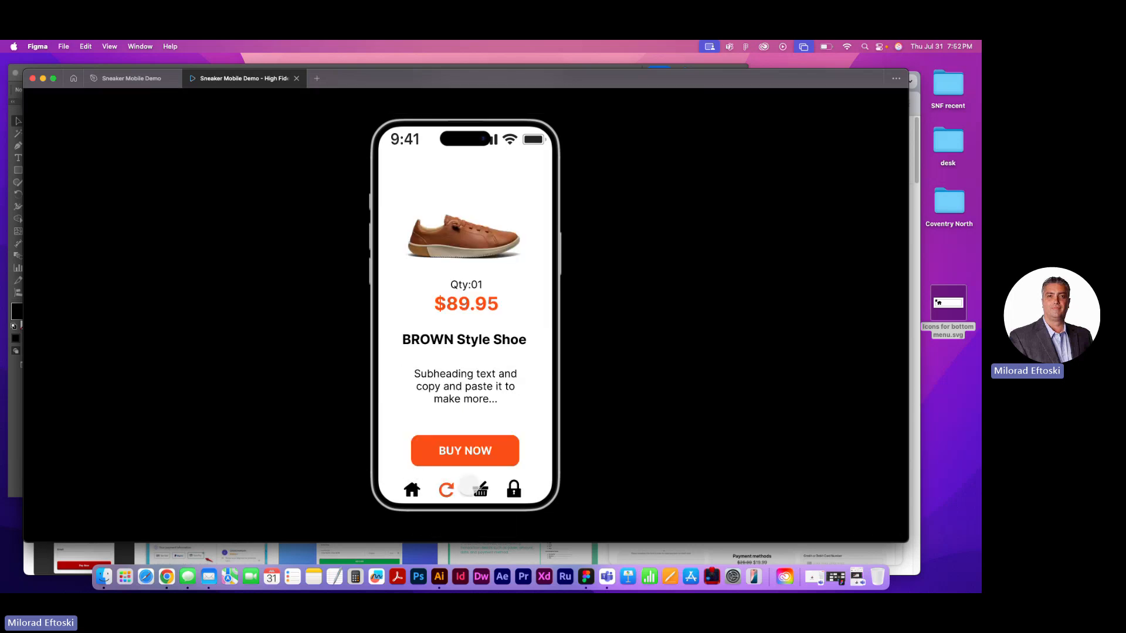
pyautogui.click(464, 454)
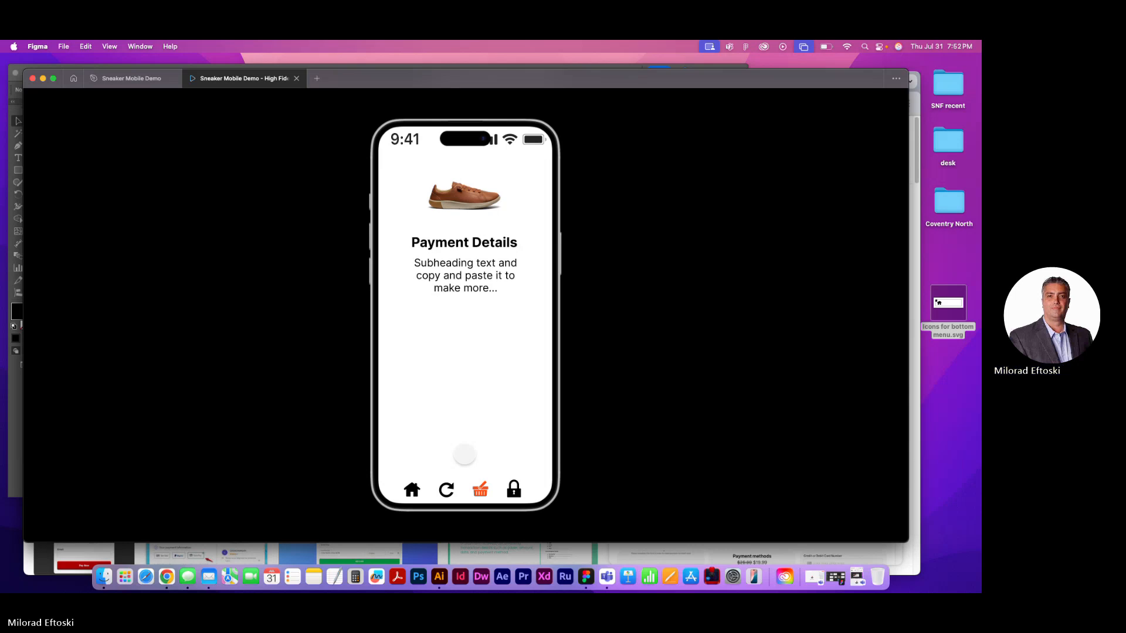
pyautogui.click(296, 78)
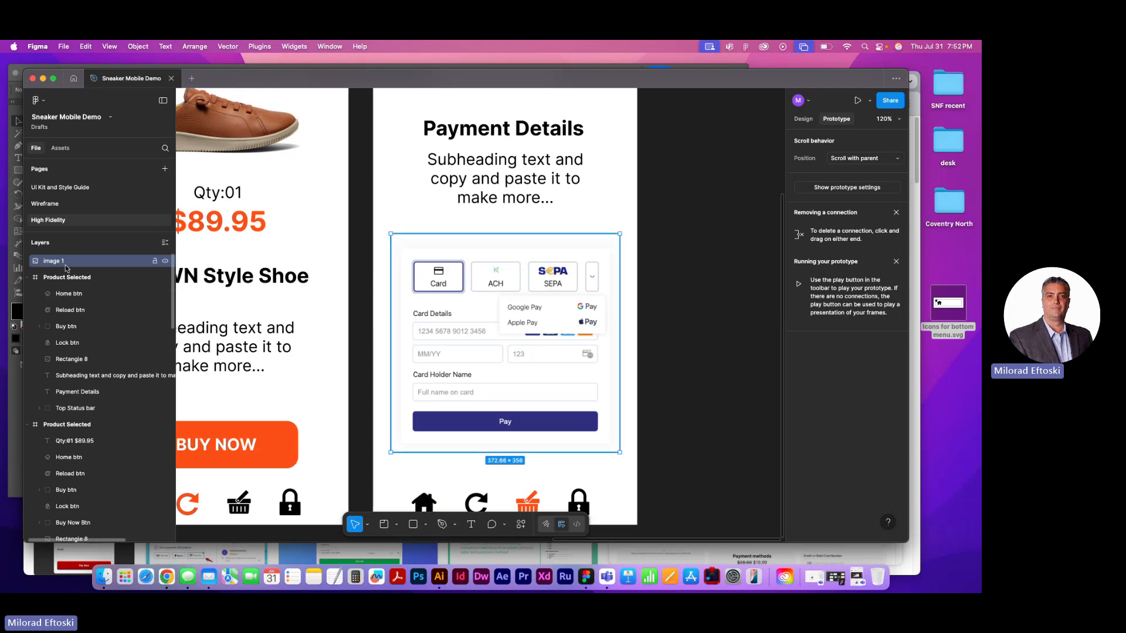
# Move the Image 1 payment form layer into the Payment Details screen's Product Selected frame
pyautogui.moveTo(64, 265); pyautogui.dragTo(64, 285)
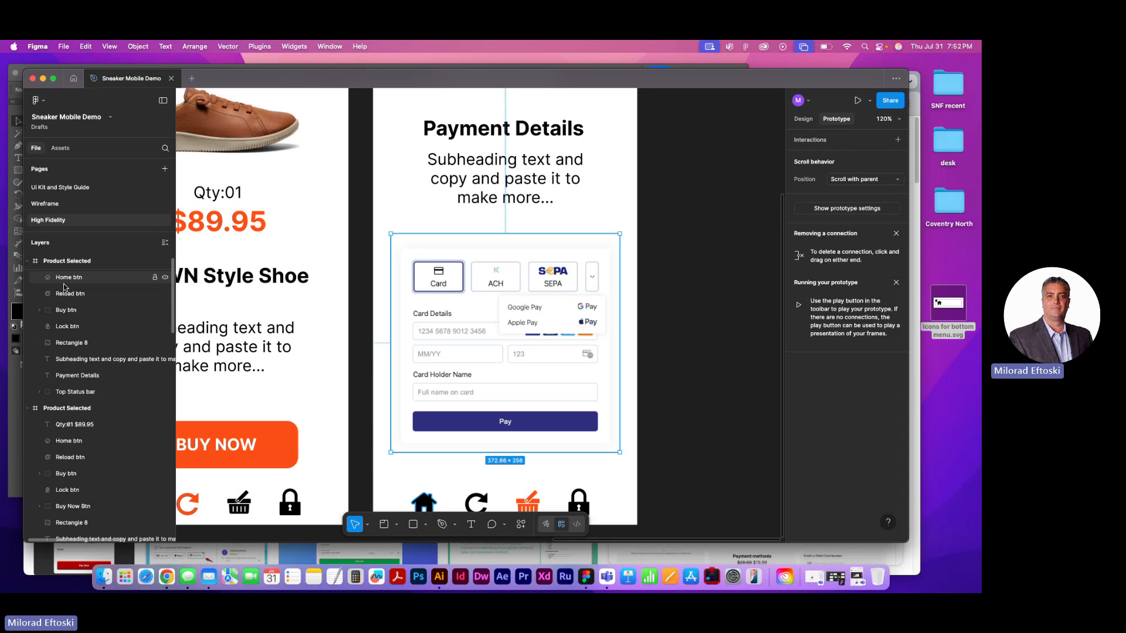
pyautogui.click(652, 236)
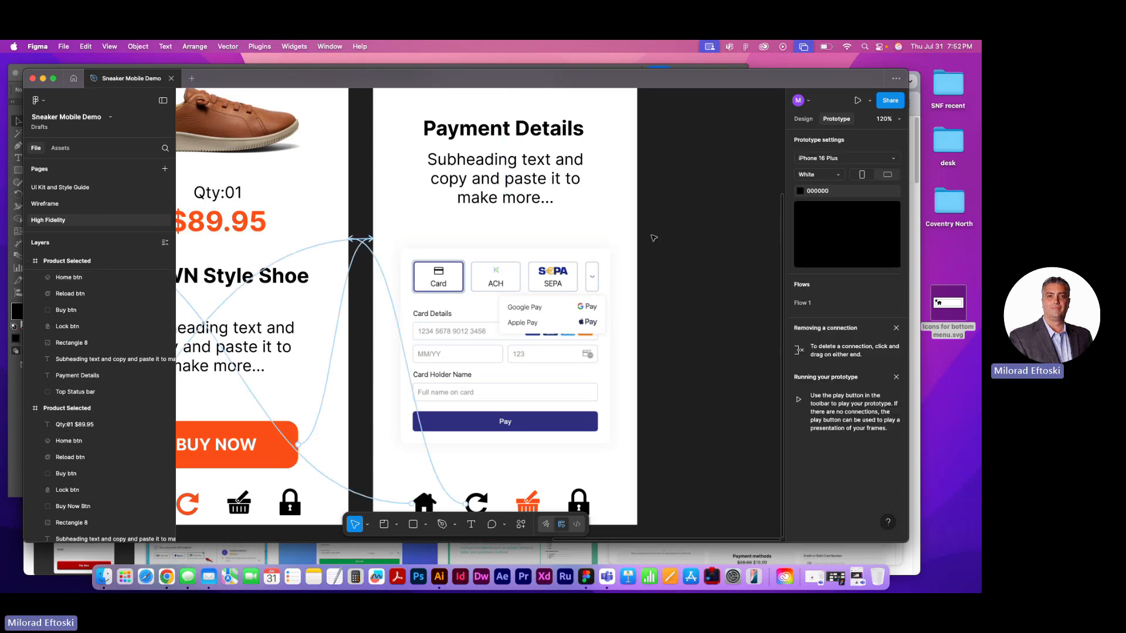
# Preview the prototype from GET STARTED through Sneaker 3 and BUY NOW to check the payment form on the Payment Details screen
pyautogui.click(857, 100)
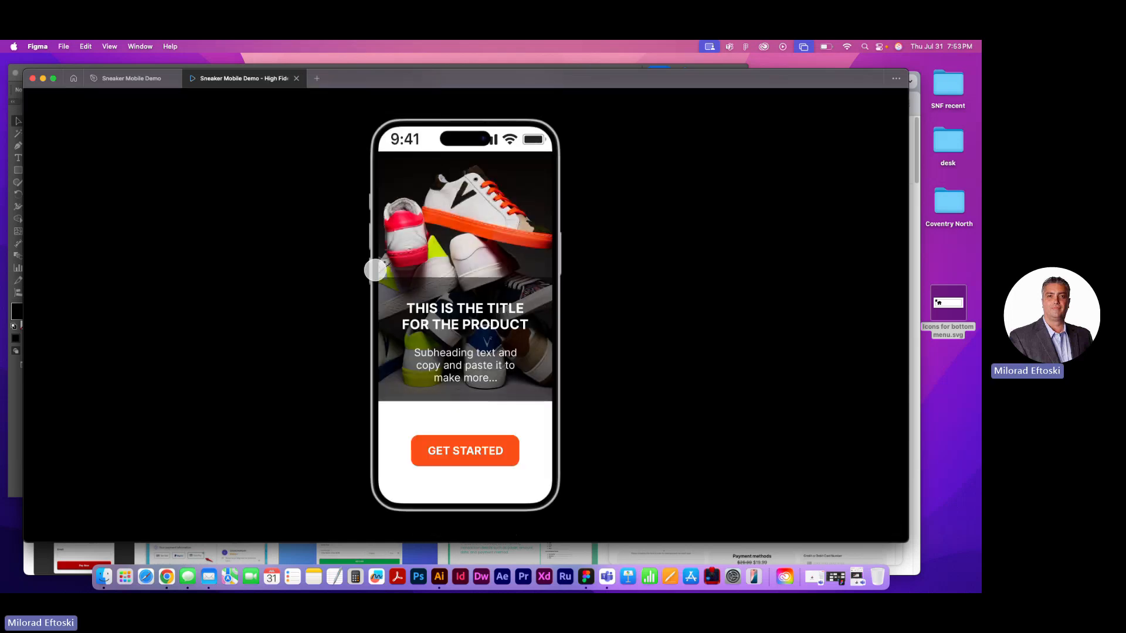
pyautogui.click(464, 446)
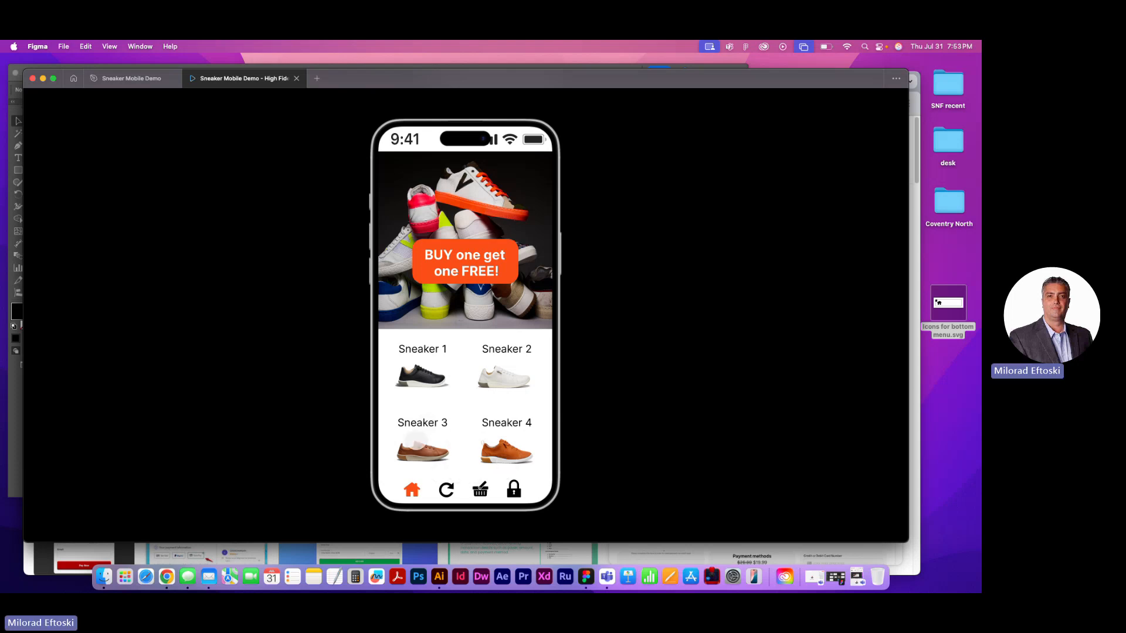
pyautogui.click(417, 439)
pyautogui.click(423, 409)
pyautogui.click(446, 492)
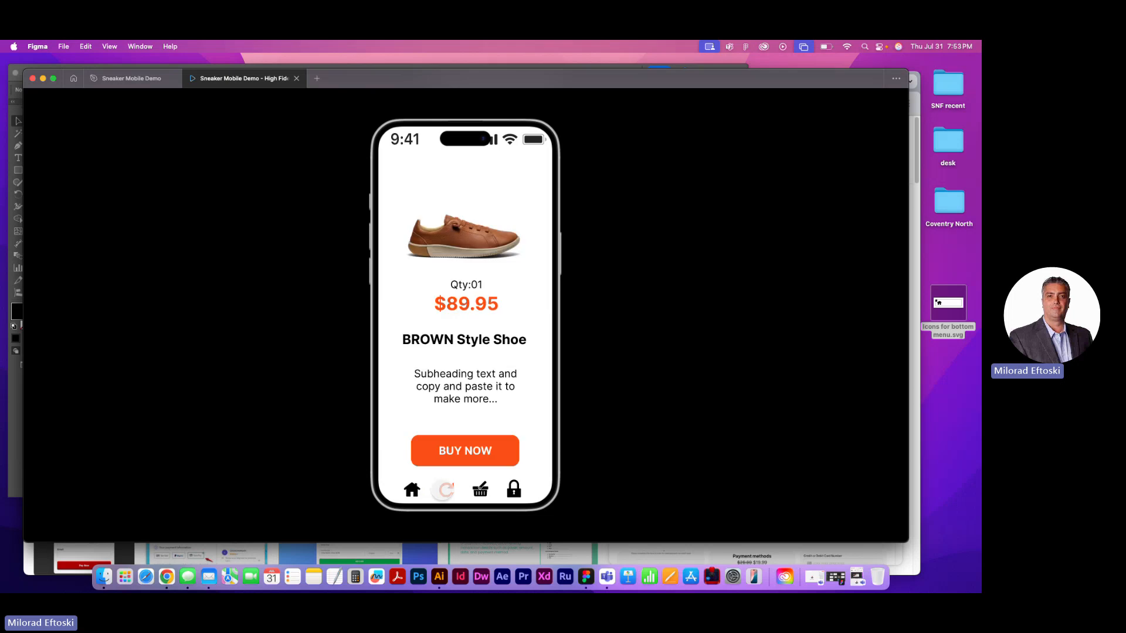
pyautogui.click(464, 446)
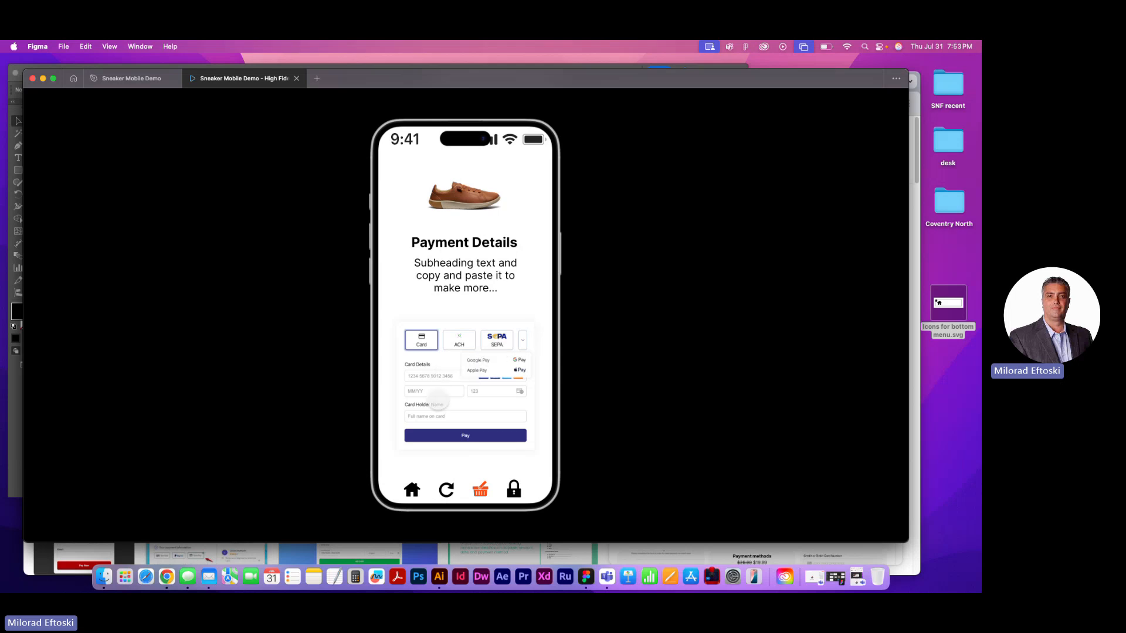
pyautogui.click(461, 429)
# Test the circular arrow, home and BUY NOW links between the screens, restart the prototype and close the preview
pyautogui.click(446, 489)
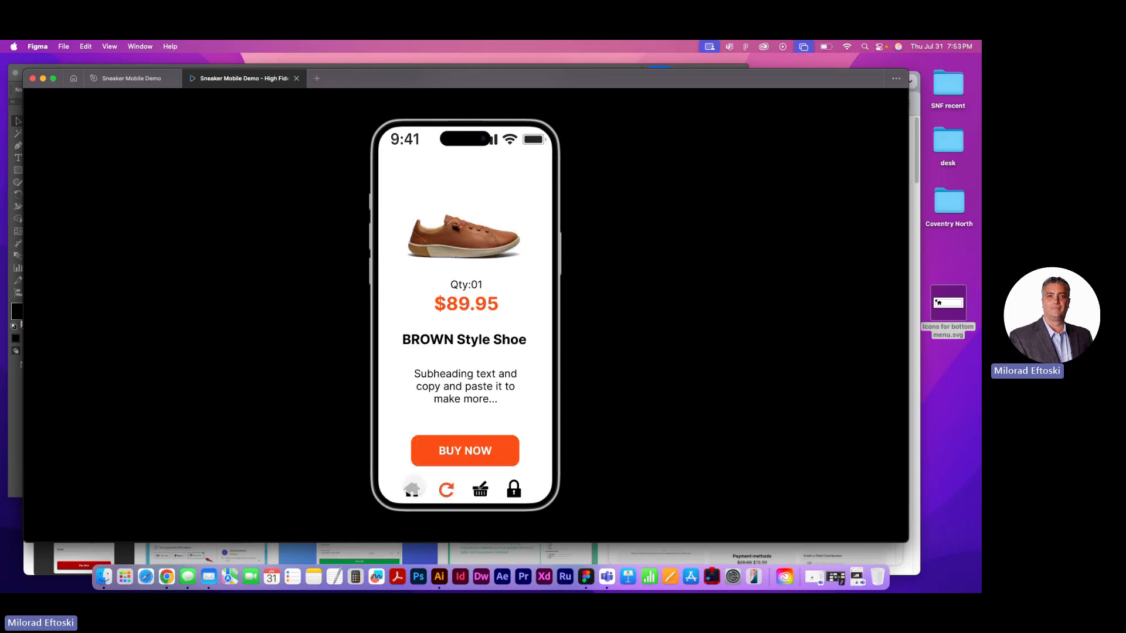
pyautogui.click(412, 489)
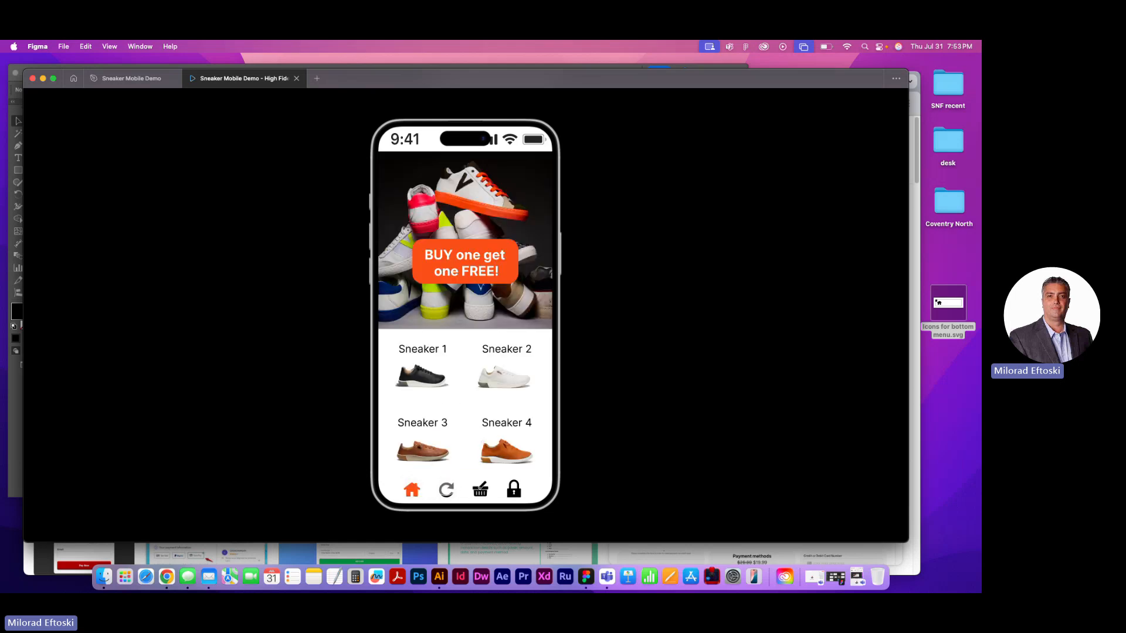
pyautogui.click(447, 490)
pyautogui.click(457, 450)
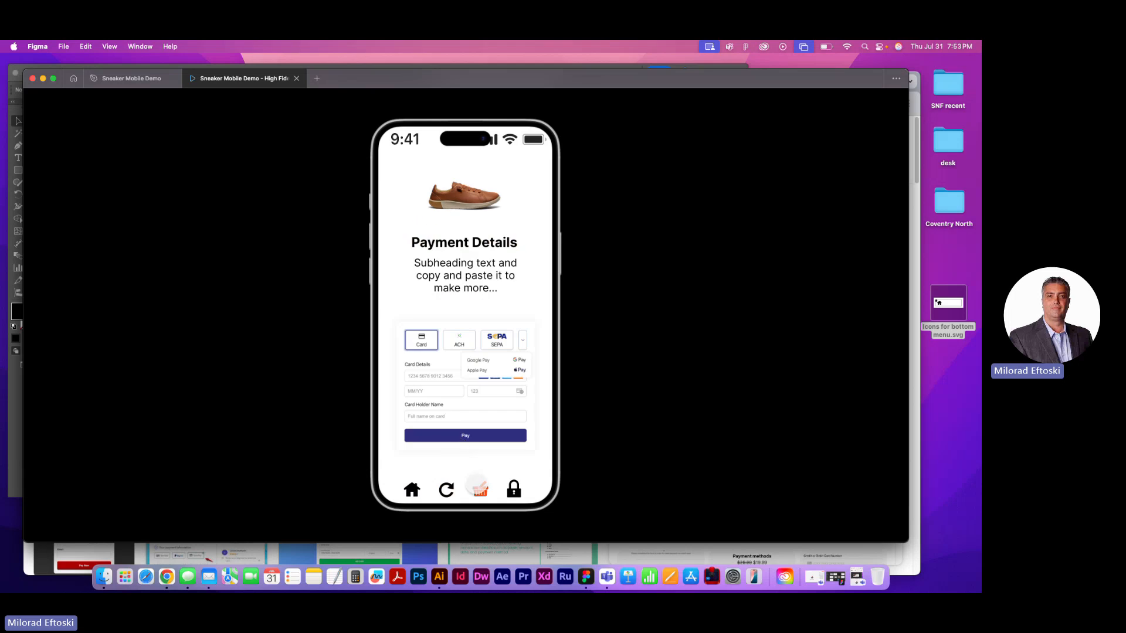
pyautogui.click(446, 489)
pyautogui.click(412, 489)
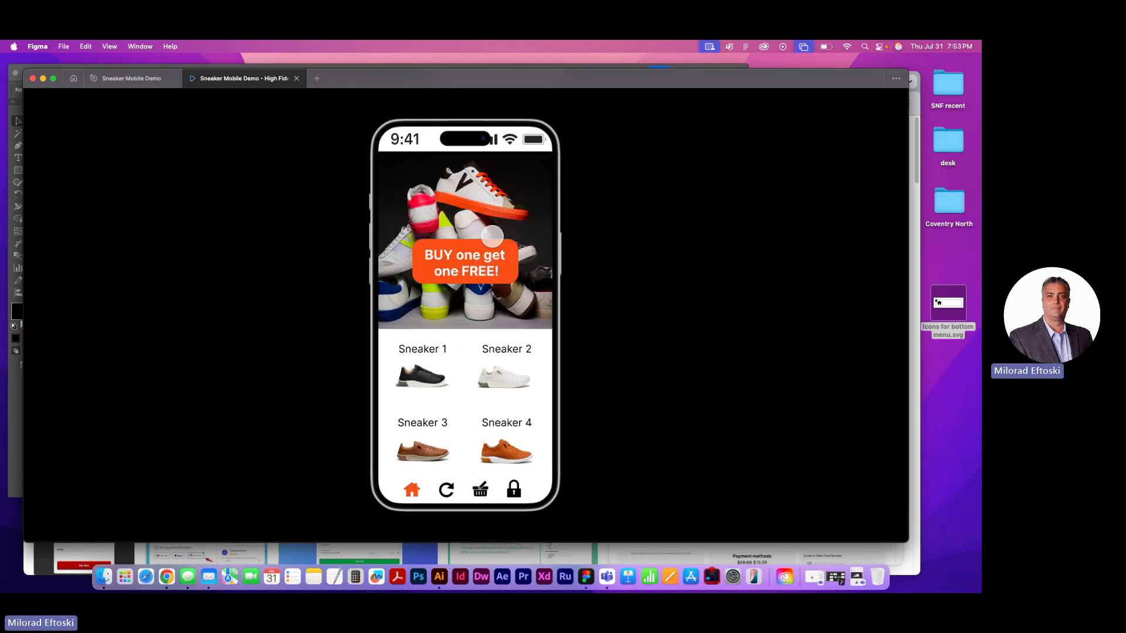
pyautogui.click(494, 289)
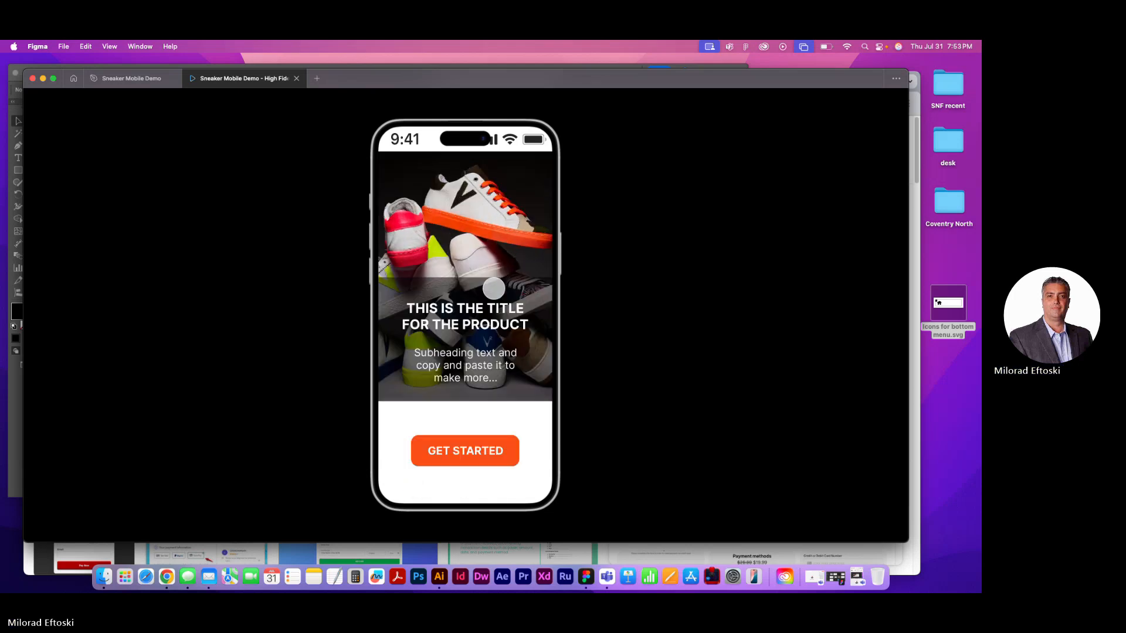
pyautogui.press('r')
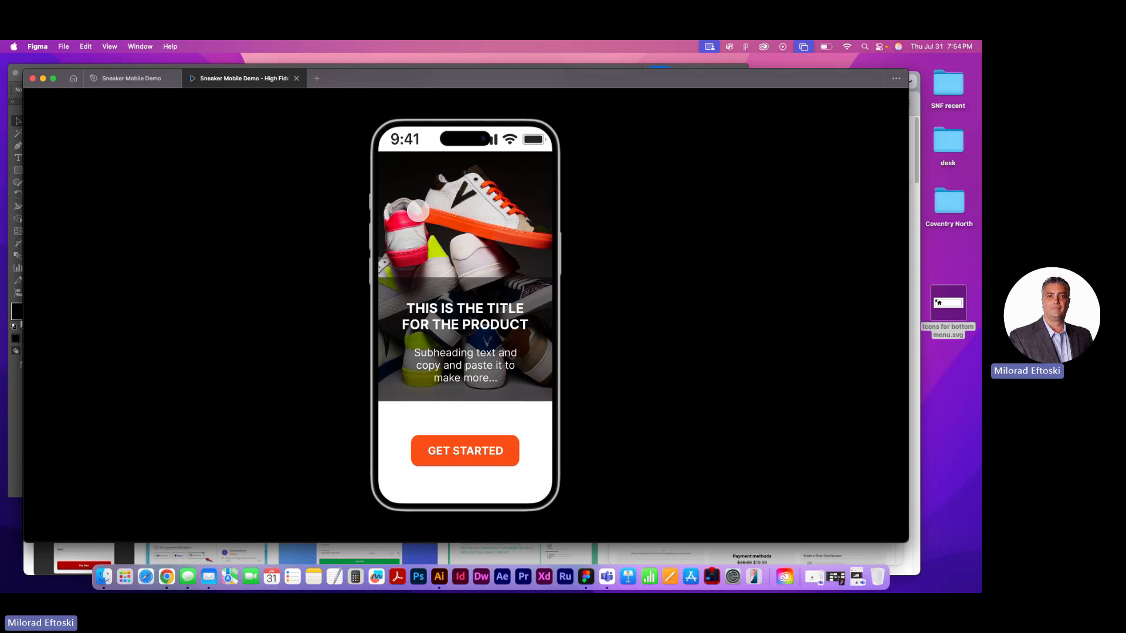
pyautogui.click(296, 78)
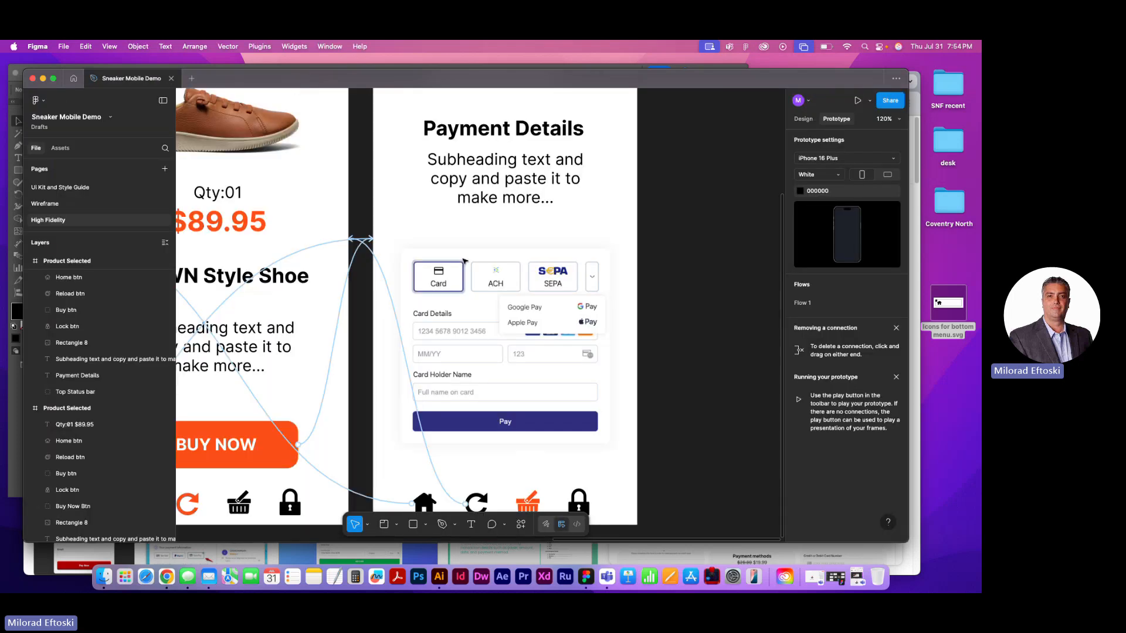
# Save a local copy of the design to the Desktop as Sneaker Mobile Demo.fig
pyautogui.hotkey('shift', '1')
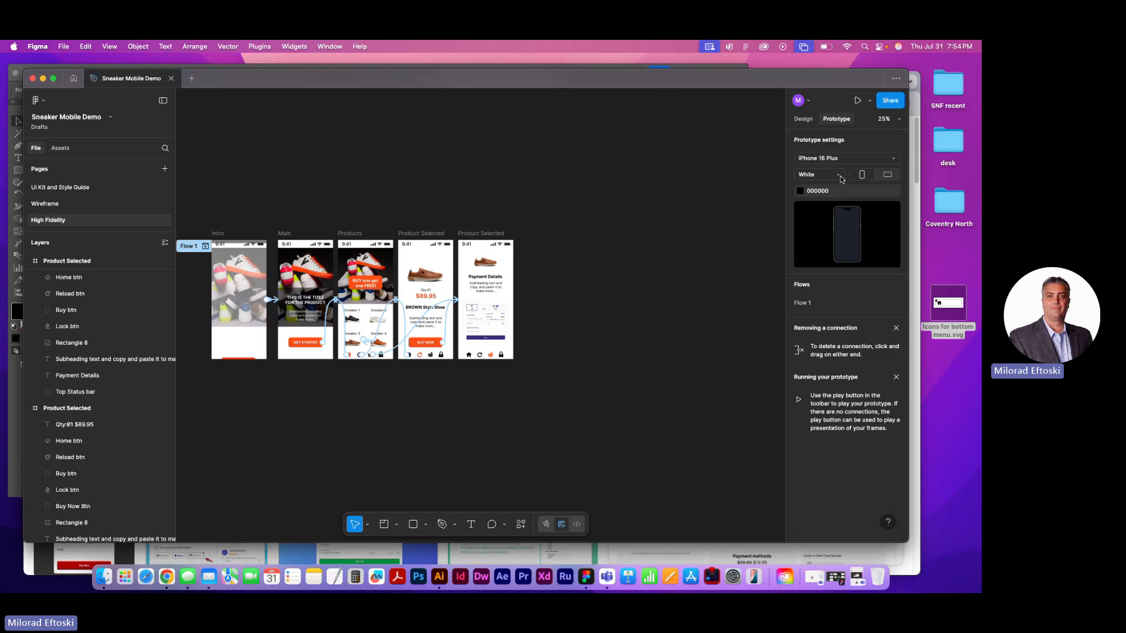
pyautogui.click(803, 119)
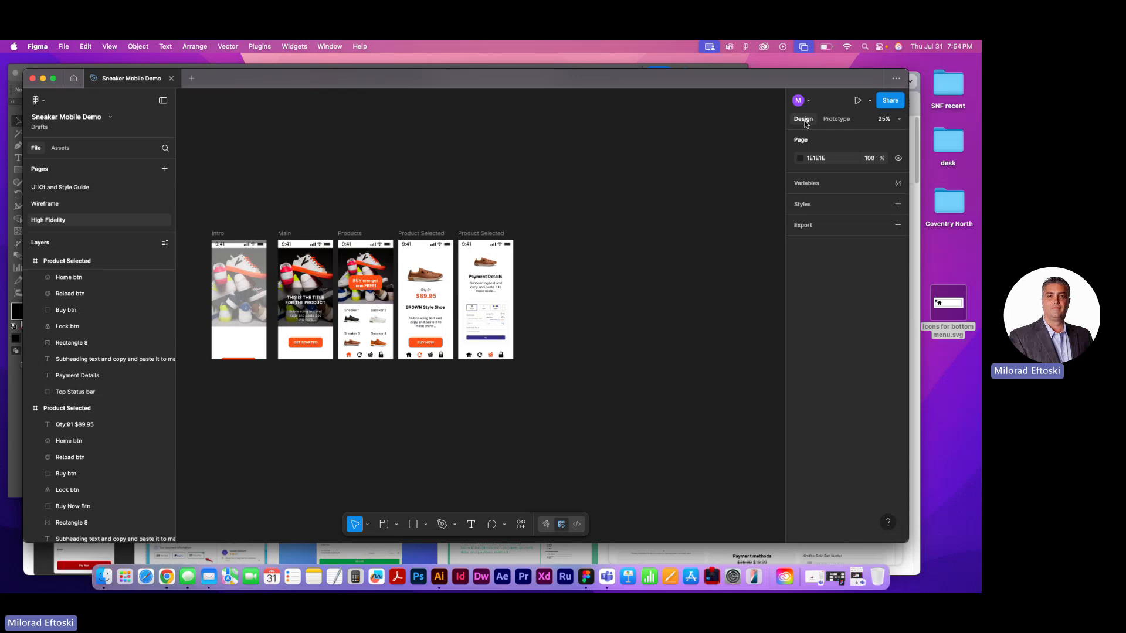
pyautogui.click(61, 46)
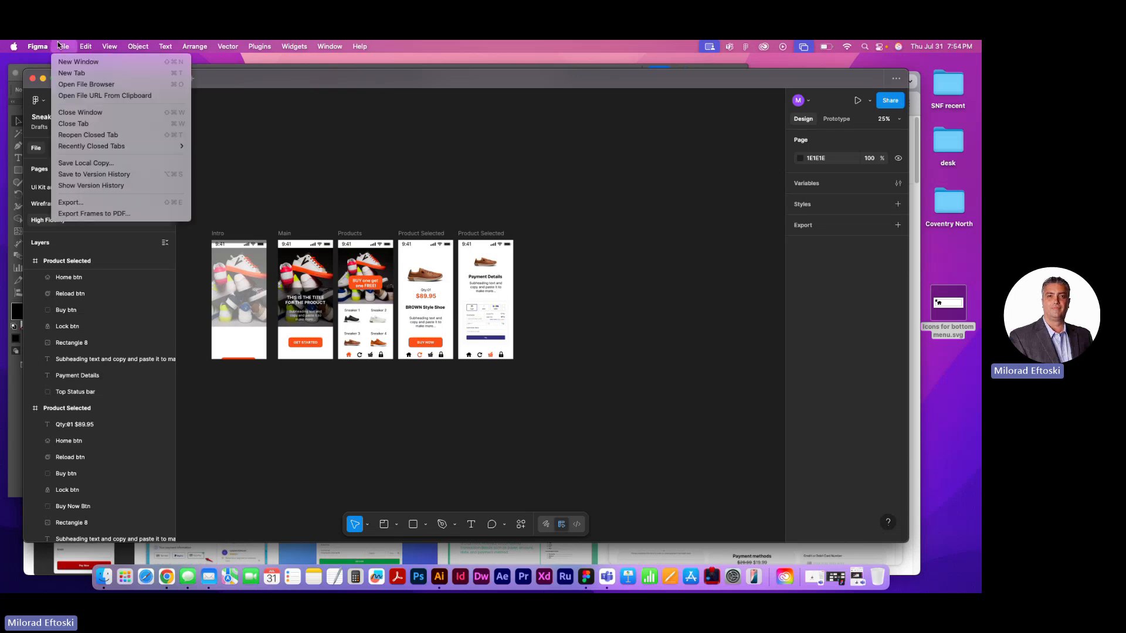
pyautogui.click(130, 164)
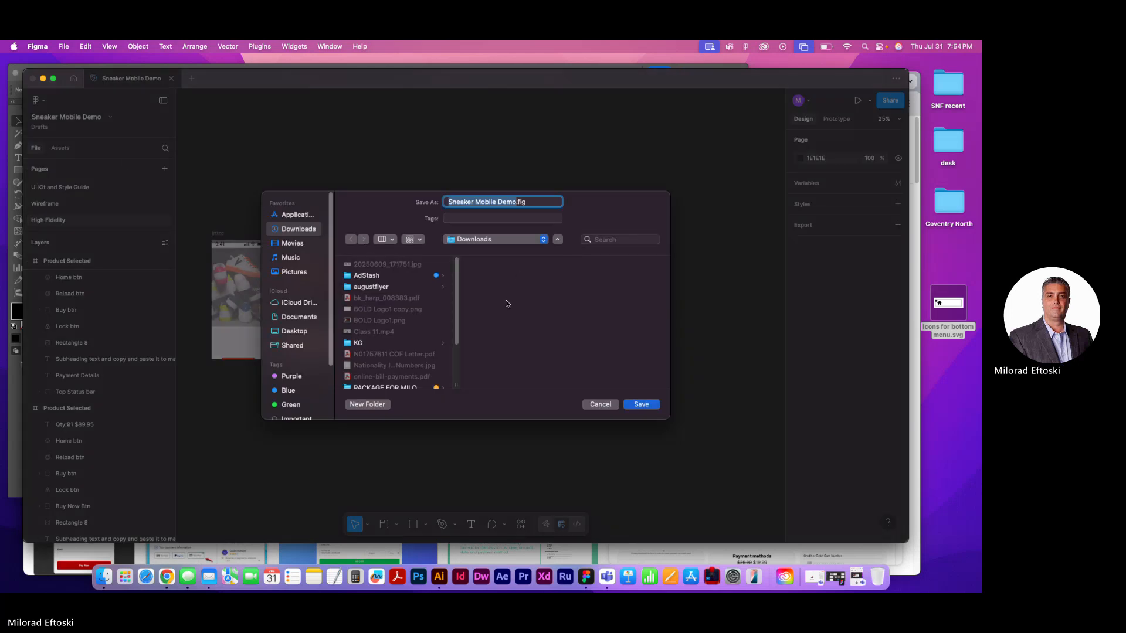
pyautogui.press('super+d')
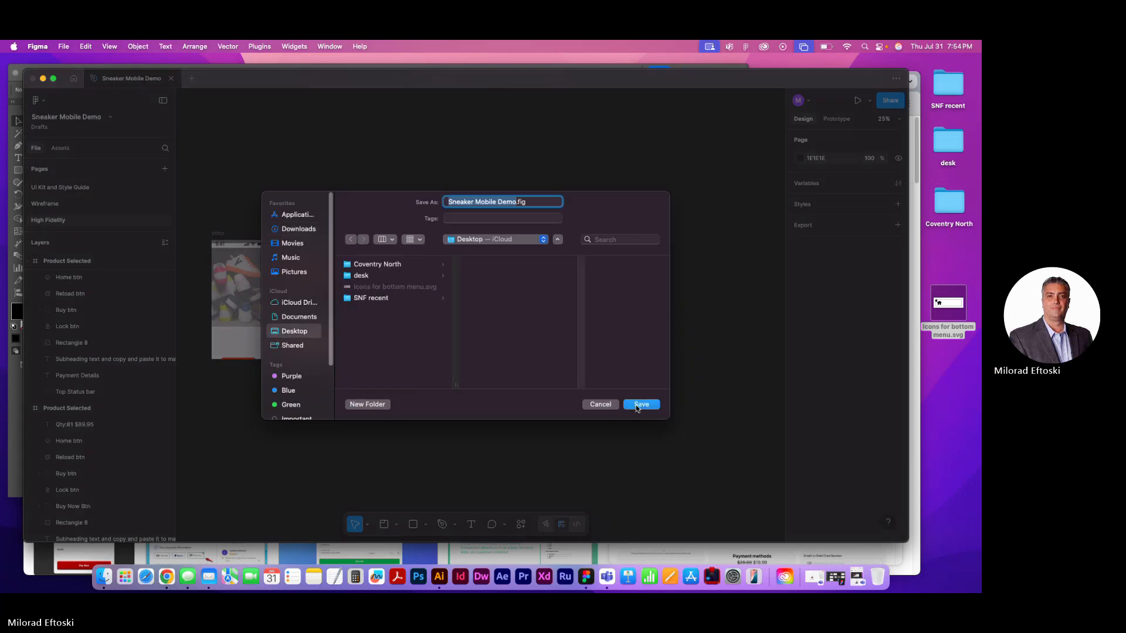
pyautogui.click(639, 405)
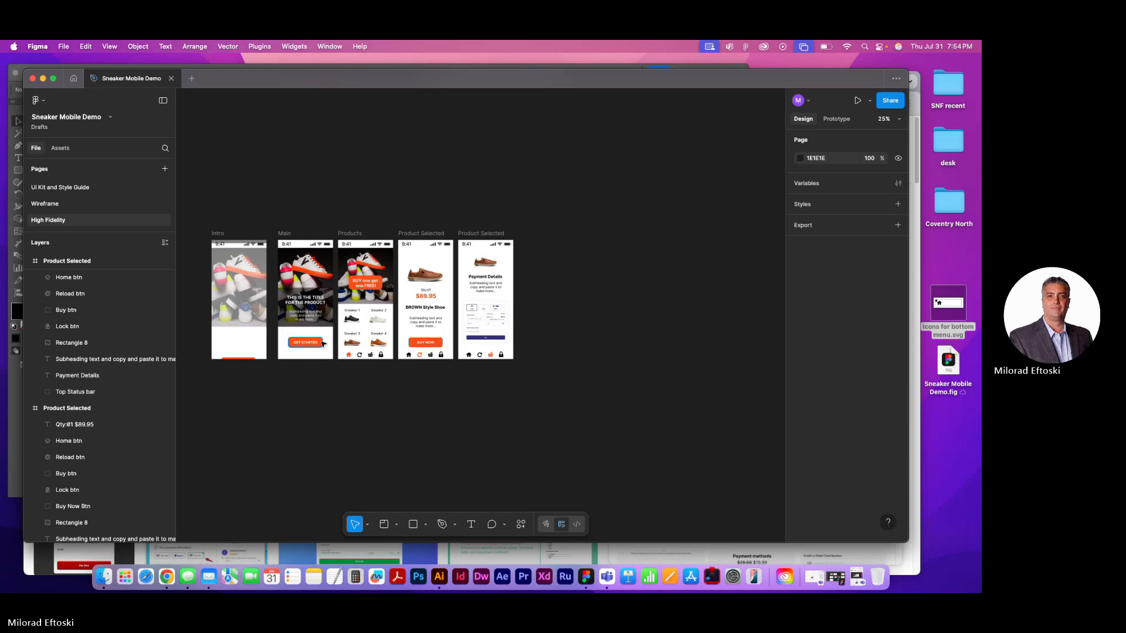
# Try stretching the Products frame downward to a height of about 1785
pyautogui.scroll(10, 322, 344)
pyautogui.scroll(-4, 420, 348)
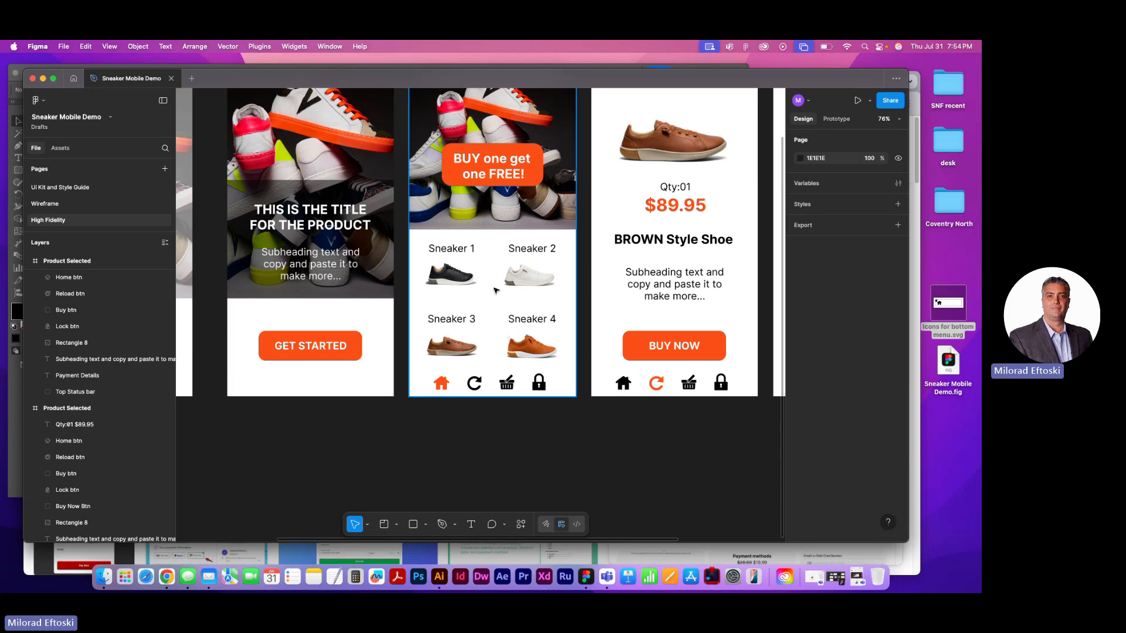
pyautogui.scroll(-6, 493, 291)
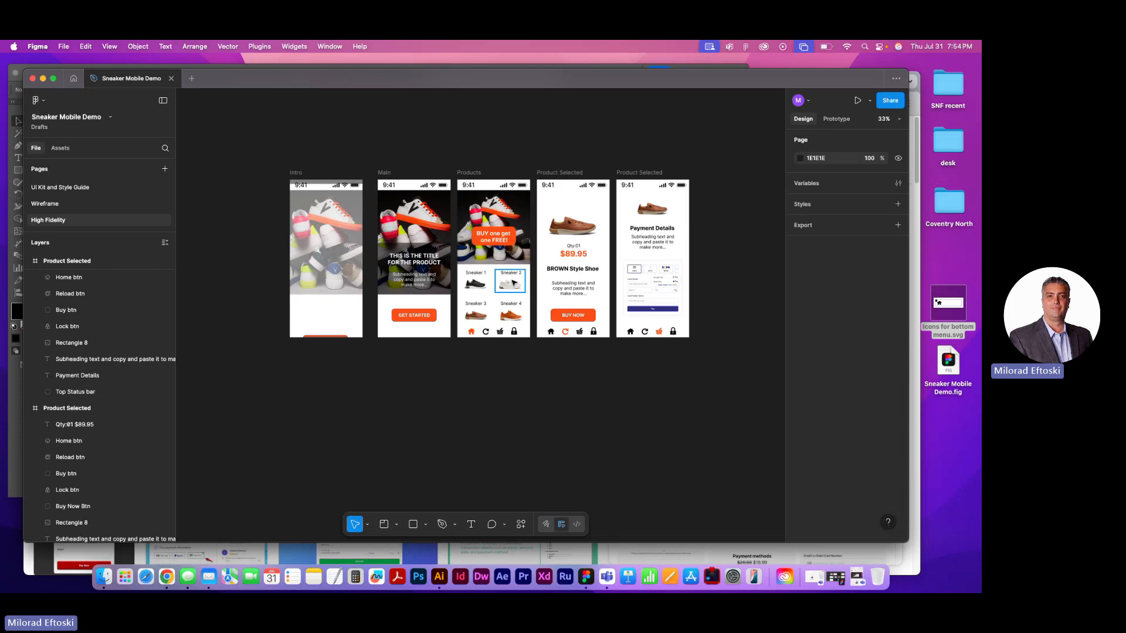
pyautogui.click(471, 174)
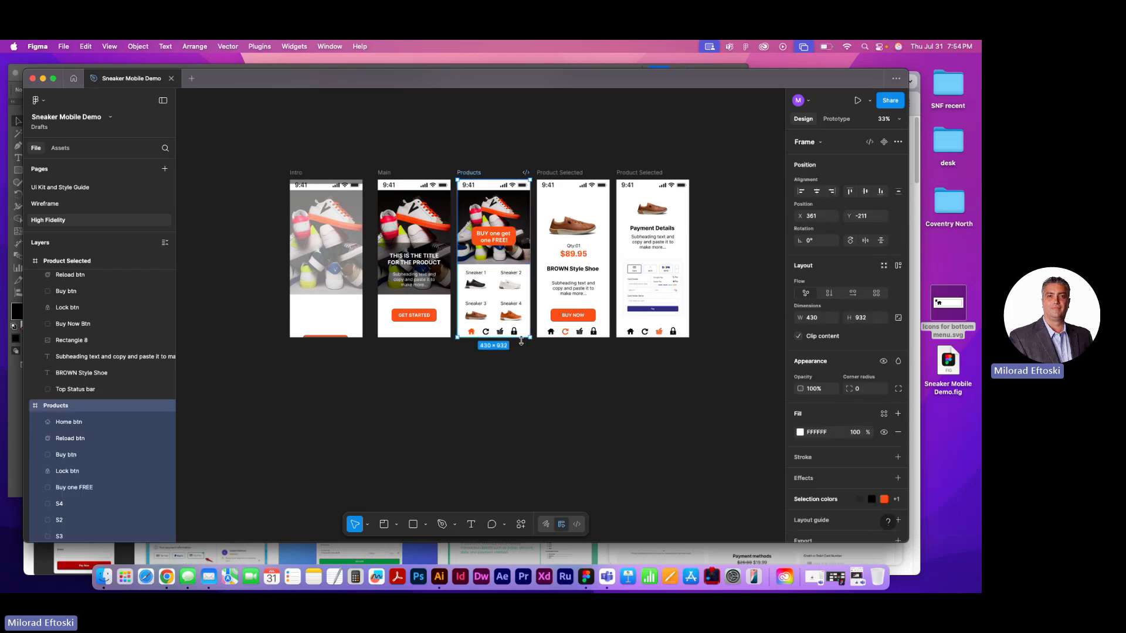
pyautogui.moveTo(521, 340); pyautogui.dragTo(529, 482)
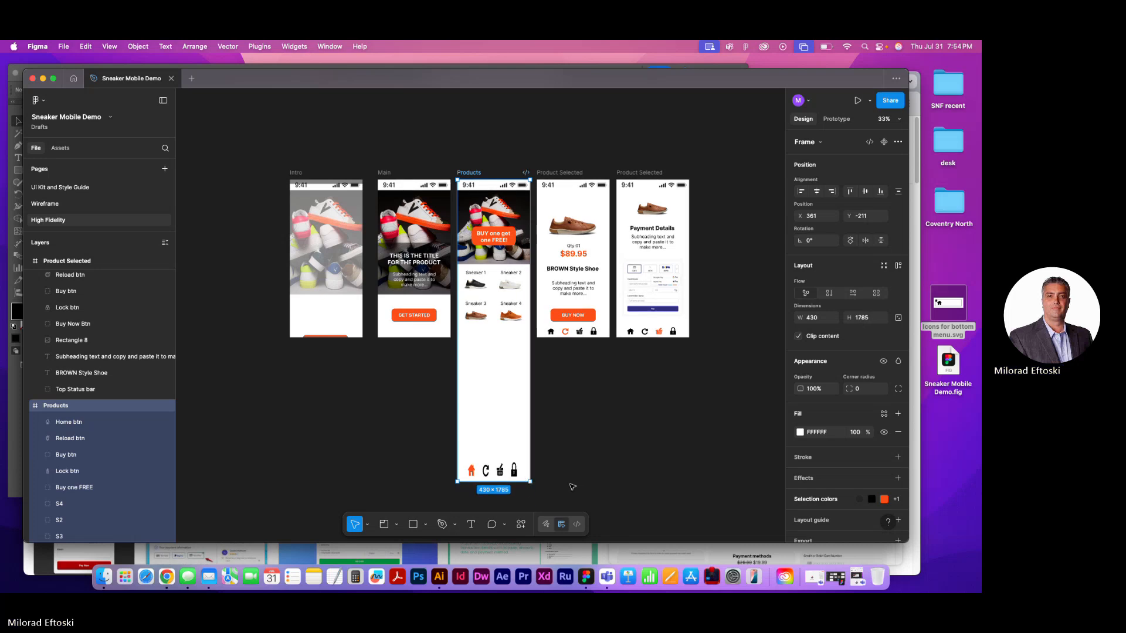
pyautogui.press('super+z')
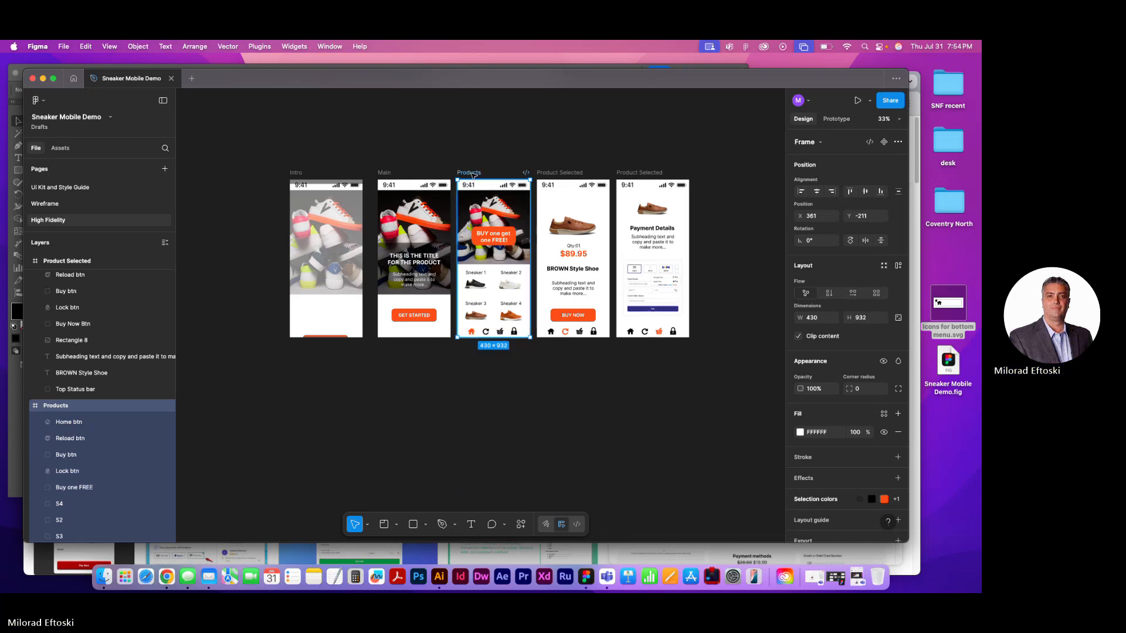
pyautogui.scroll(-5, 405, 405)
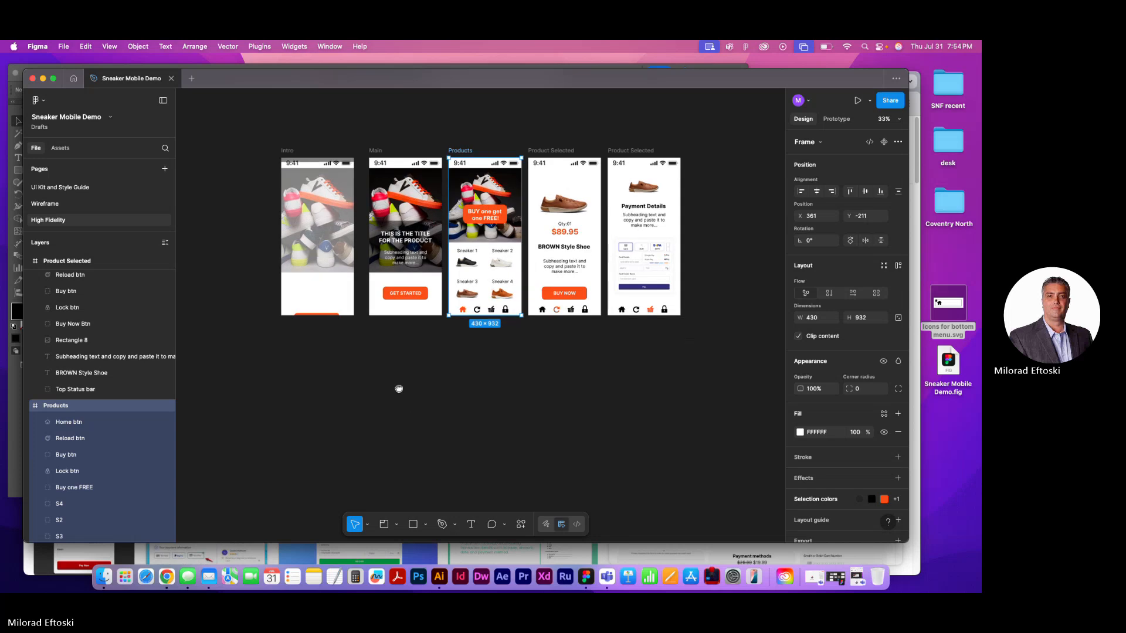
pyautogui.scroll(5, 468, 252)
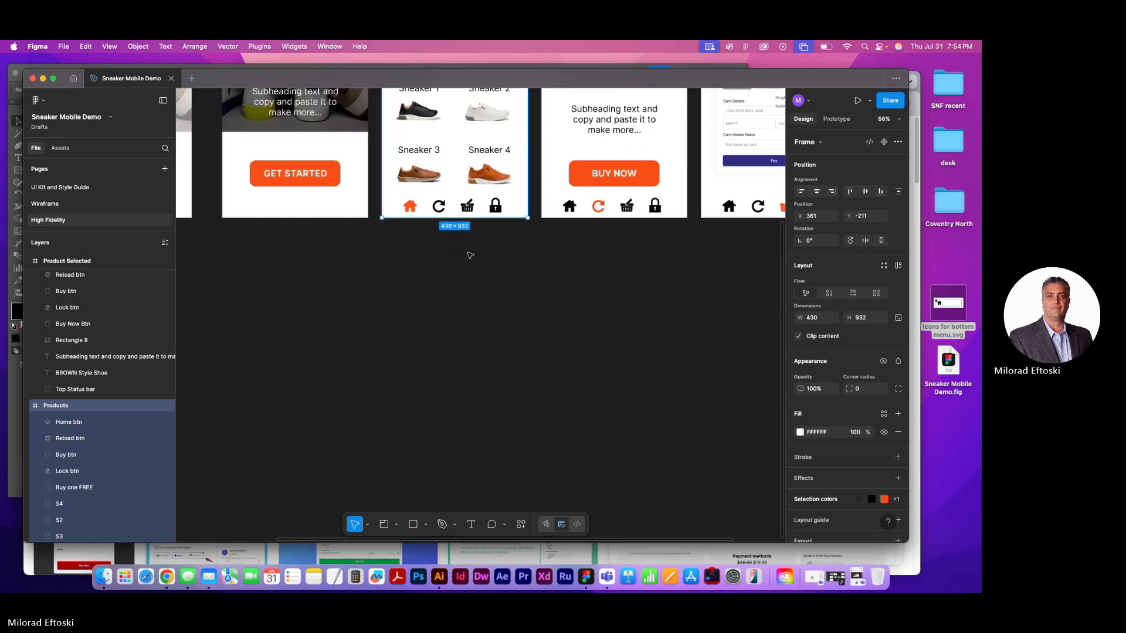
pyautogui.click(474, 210)
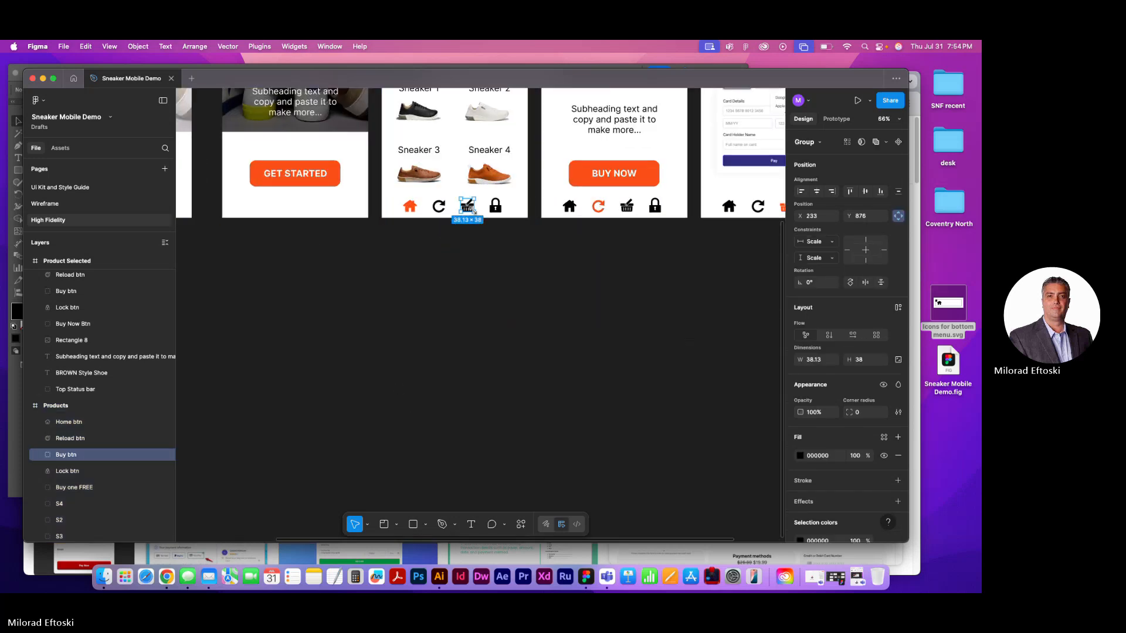
pyautogui.click(507, 226)
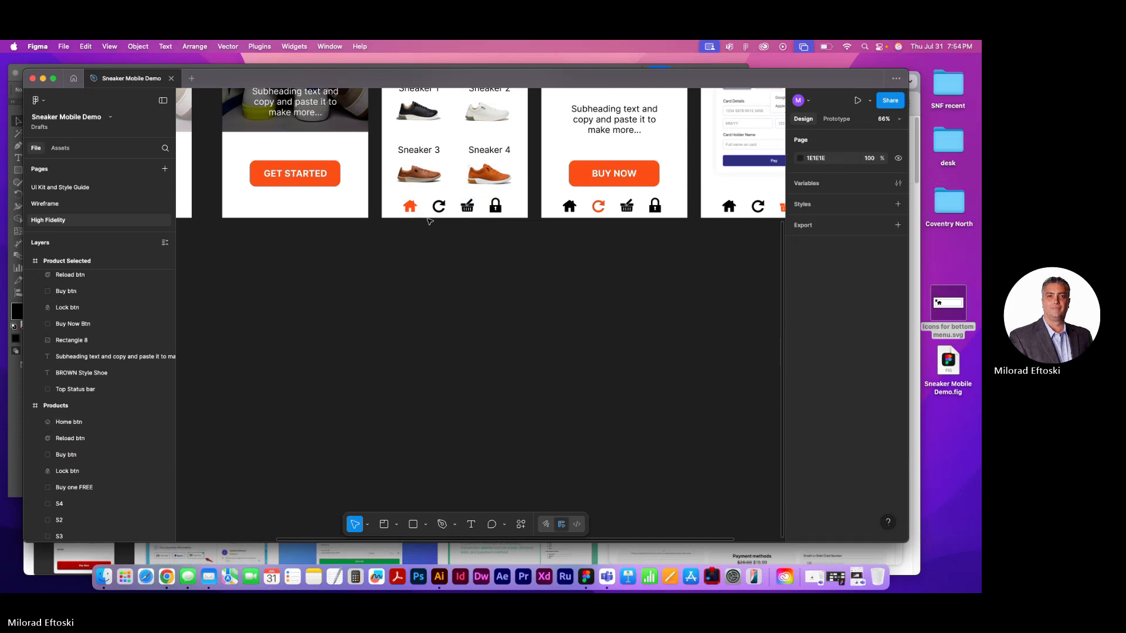
# Extend the Products frame downward well below the neighbouring screens to add empty space beneath the sneakers
pyautogui.scroll(-1, 432, 221)
pyautogui.moveTo(431, 217); pyautogui.dragTo(420, 386)
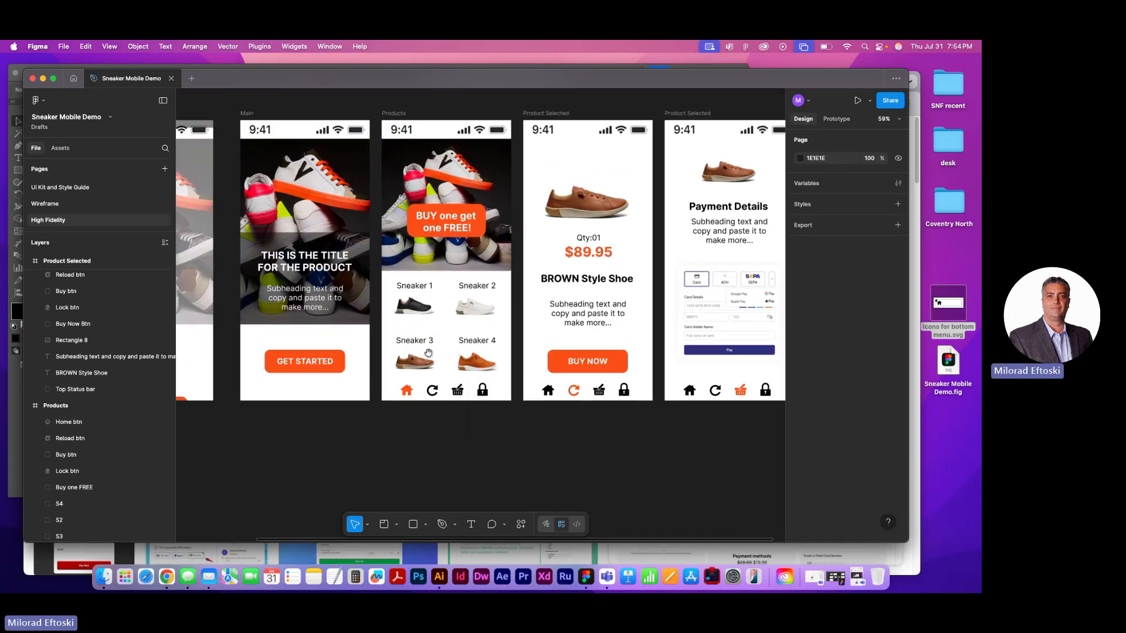
pyautogui.click(401, 114)
pyautogui.click(403, 114)
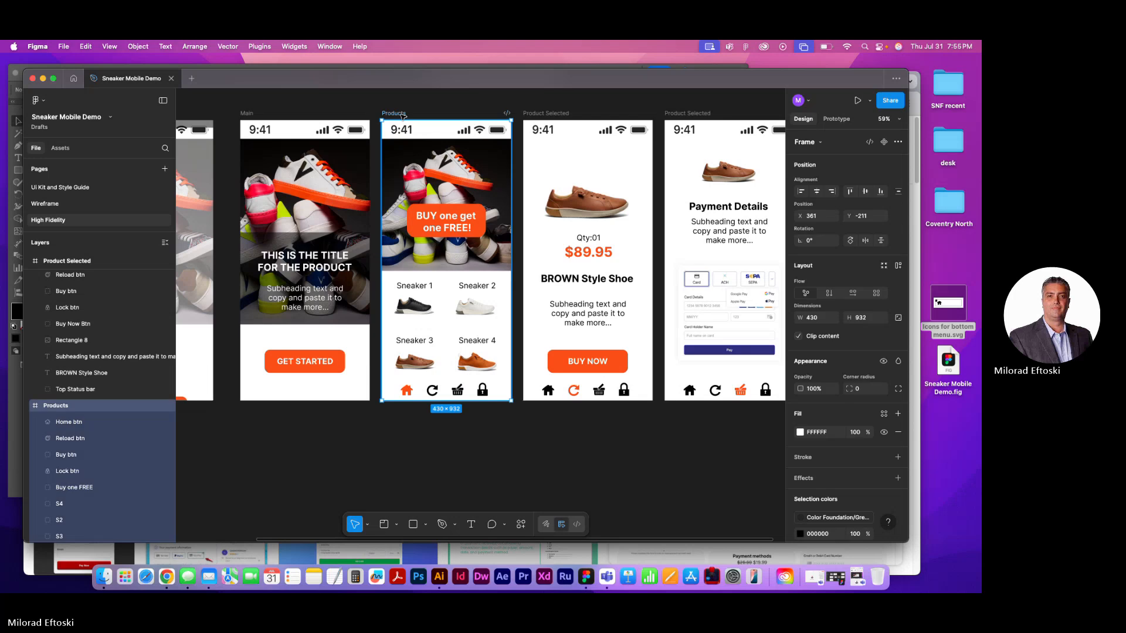
pyautogui.moveTo(494, 403); pyautogui.dragTo(551, 387)
pyautogui.moveTo(474, 395); pyautogui.dragTo(481, 497)
pyautogui.click(558, 468)
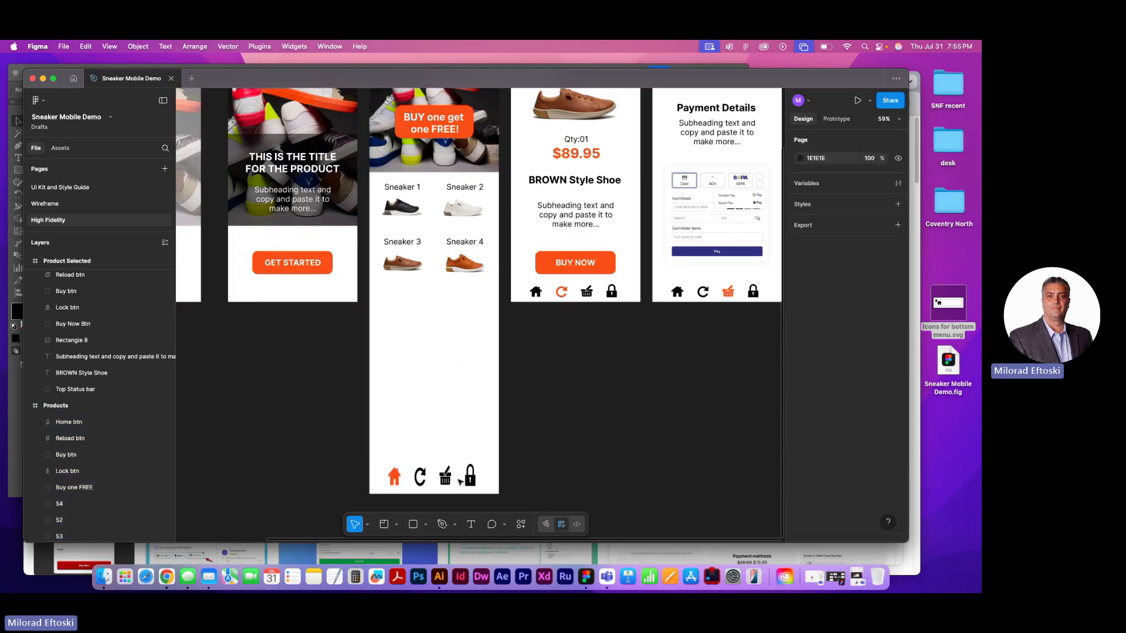
# Reduce the height of the stretched home, reload, basket and lock icons in the Products frame to 44, keeping them at its base
pyautogui.click(470, 475)
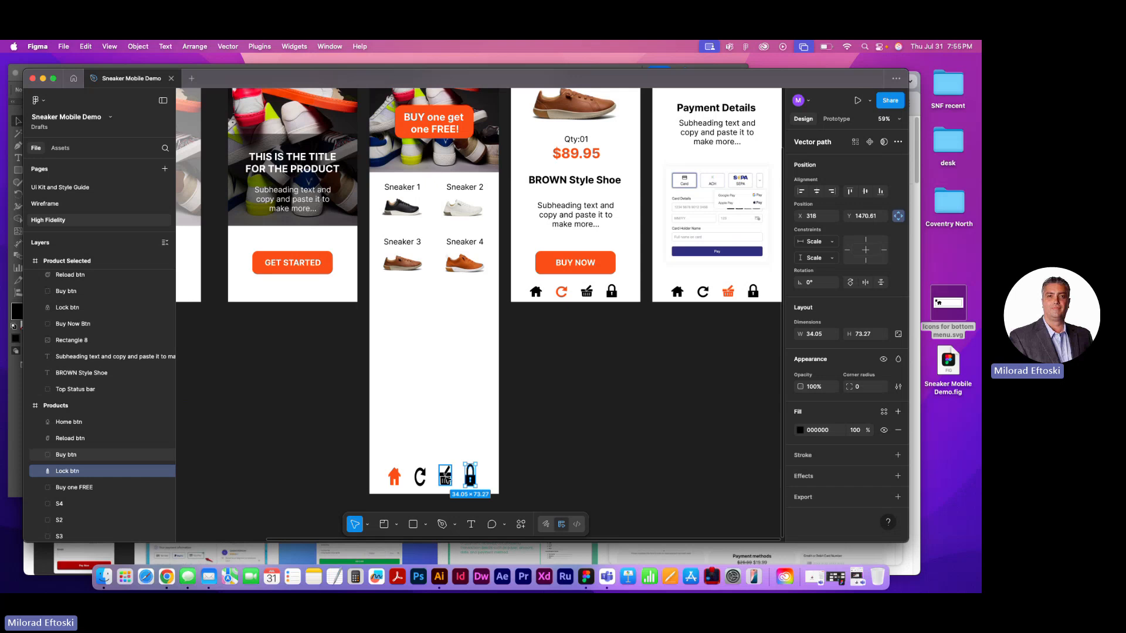
pyautogui.keyDown('shift'); pyautogui.click(445, 476); pyautogui.keyUp('shift')
pyautogui.keyDown('shift'); pyautogui.click(420, 476); pyautogui.keyUp('shift')
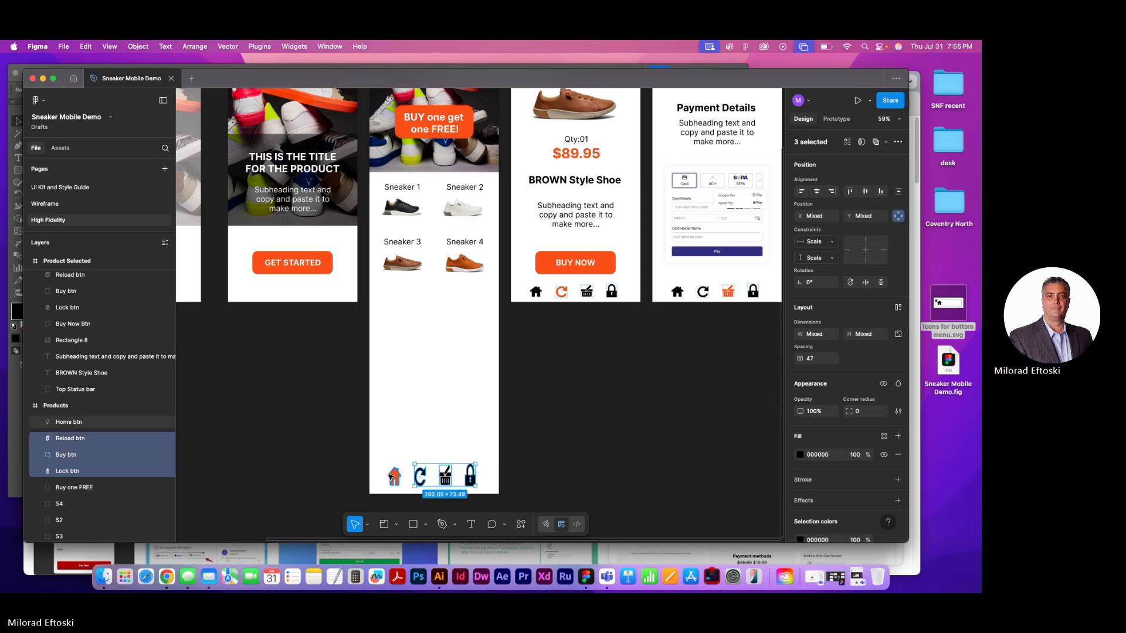
pyautogui.keyDown('shift'); pyautogui.click(395, 476); pyautogui.keyUp('shift')
pyautogui.moveTo(423, 464); pyautogui.dragTo(423, 472)
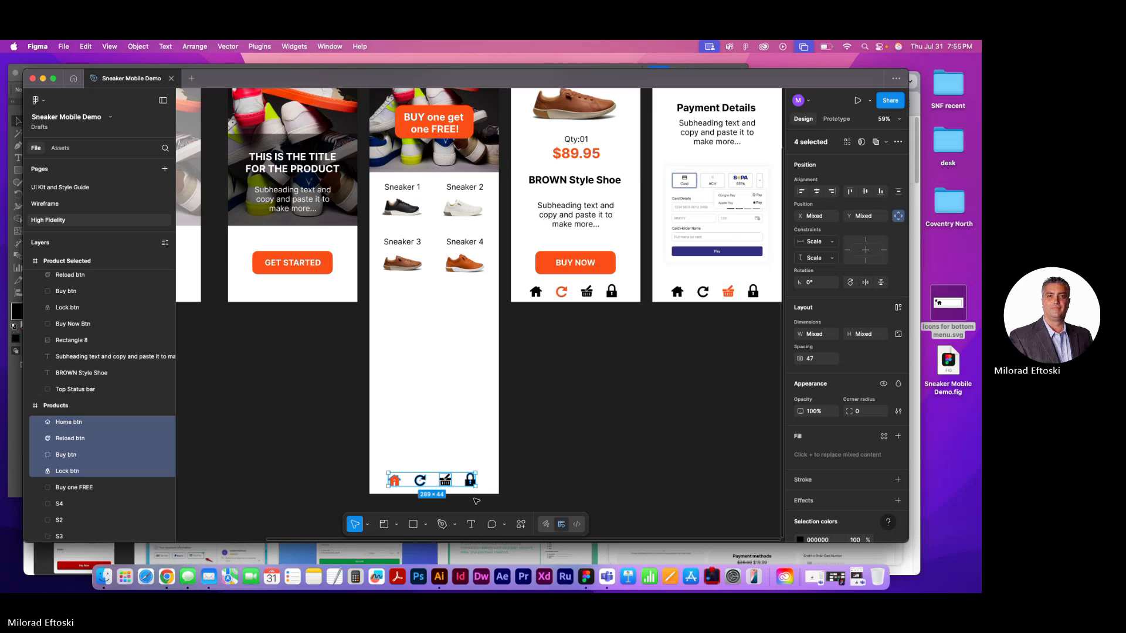
pyautogui.scroll(5, 476, 500)
pyautogui.click(551, 444)
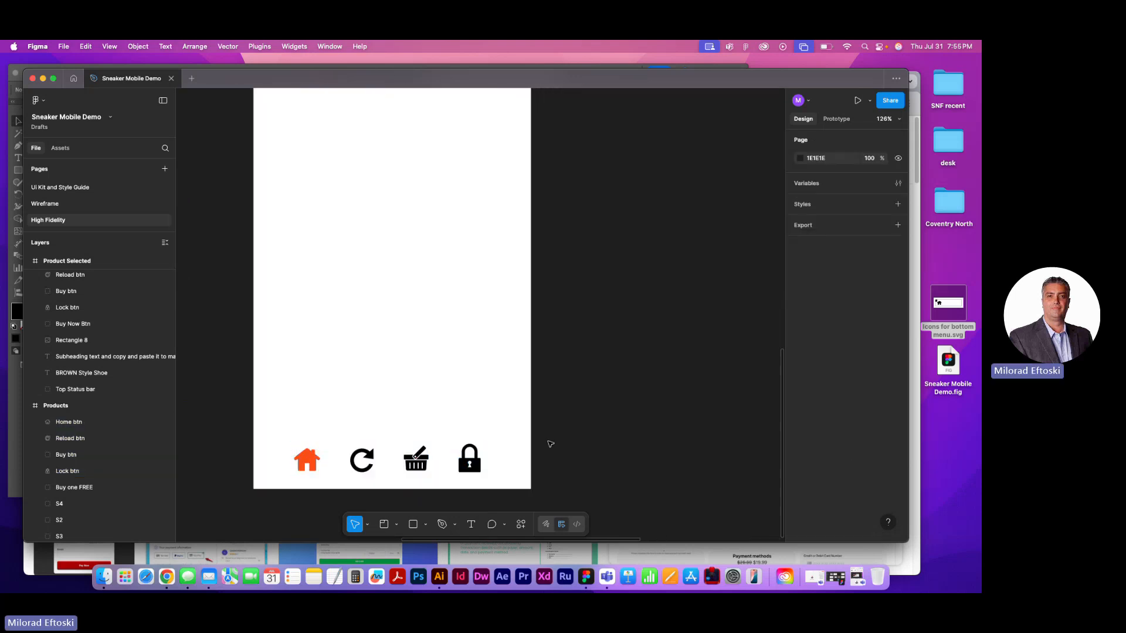
pyautogui.scroll(-5, 497, 441)
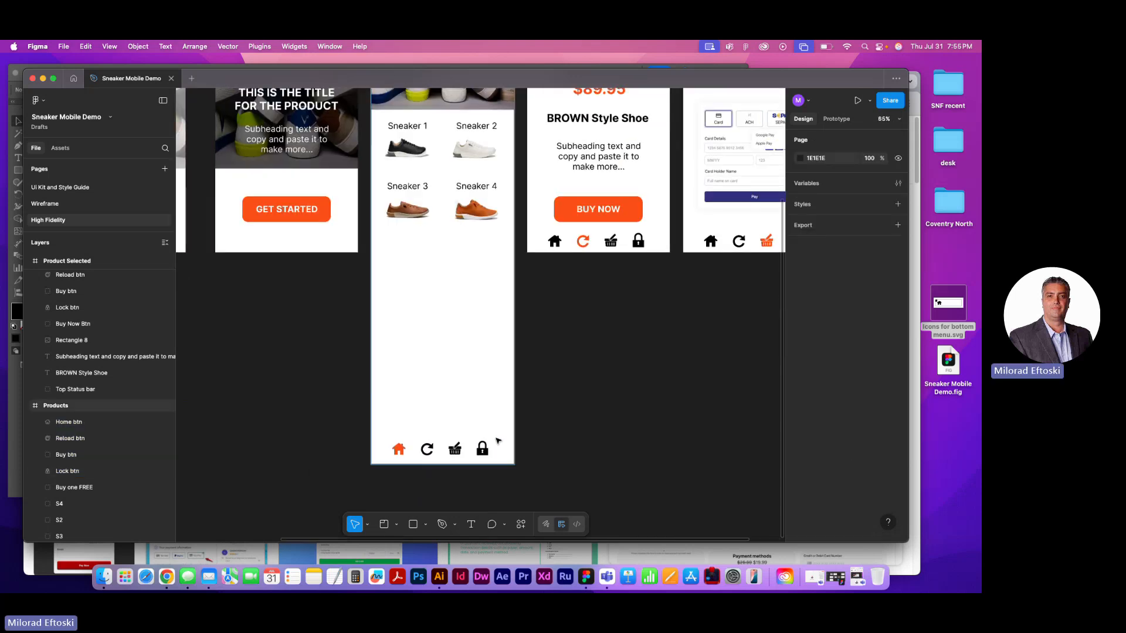
pyautogui.scroll(3, 497, 441)
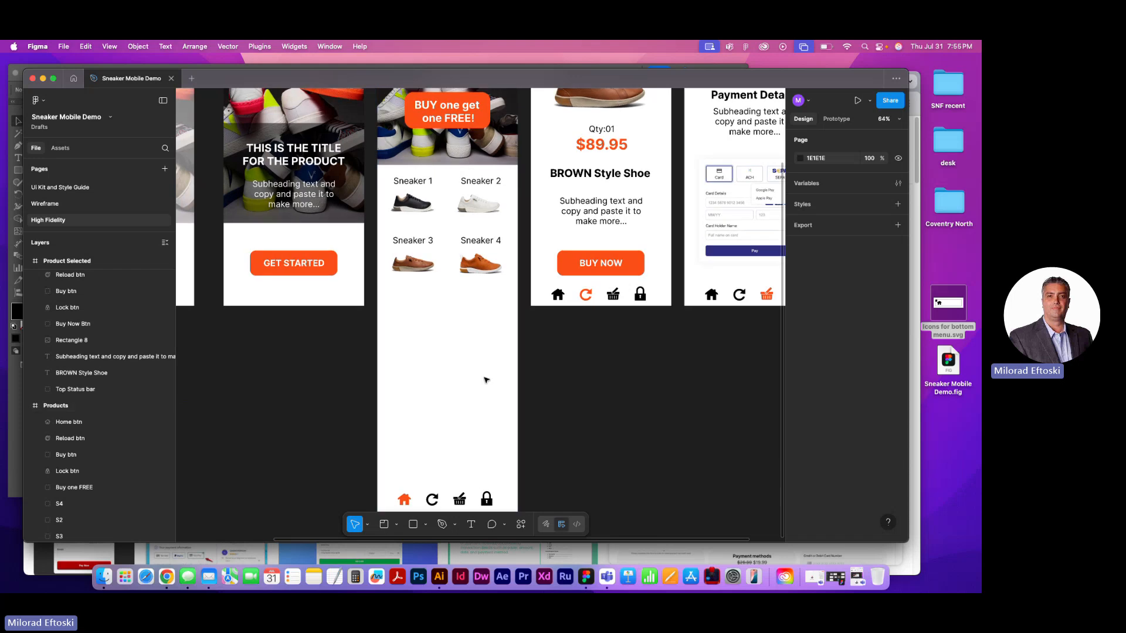
# Inspect the Sneaker 1 group in the Products frame, including its text label and shoe image
pyautogui.scroll(-5, 484, 380)
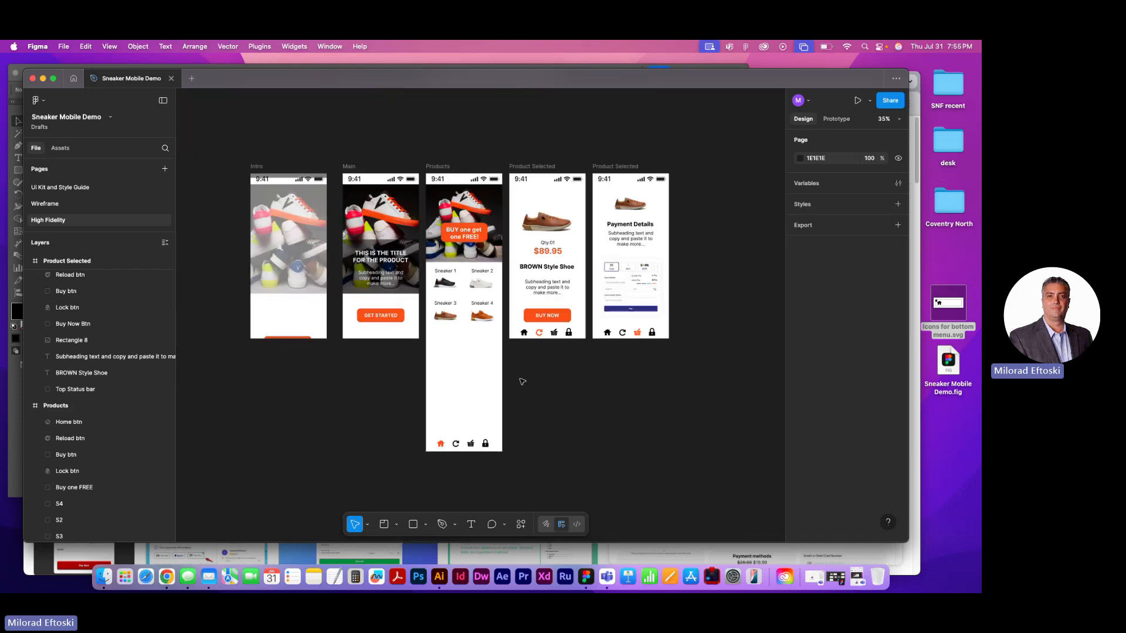
pyautogui.click(447, 286)
pyautogui.click(497, 354)
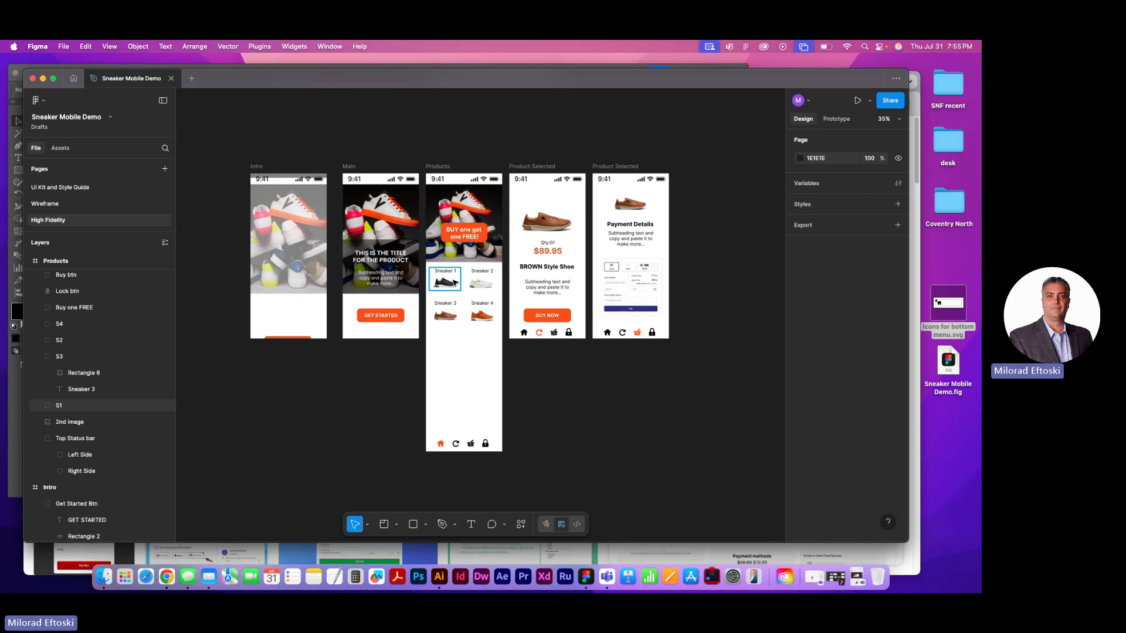
pyautogui.scroll(5, 449, 281)
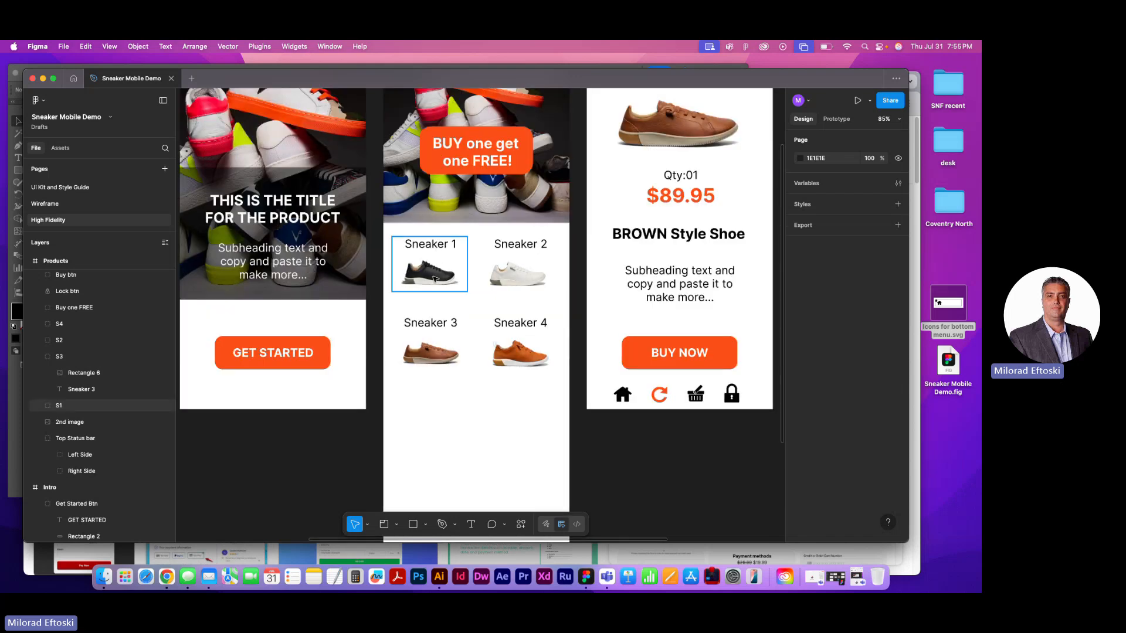
pyautogui.click(433, 273)
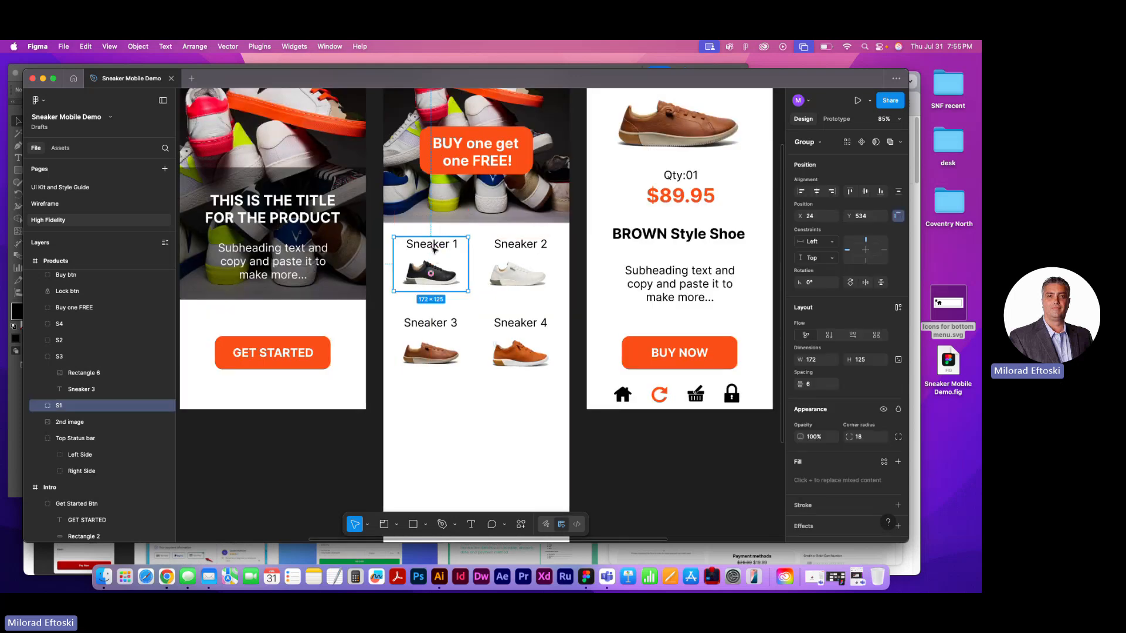
pyautogui.doubleClick(440, 243)
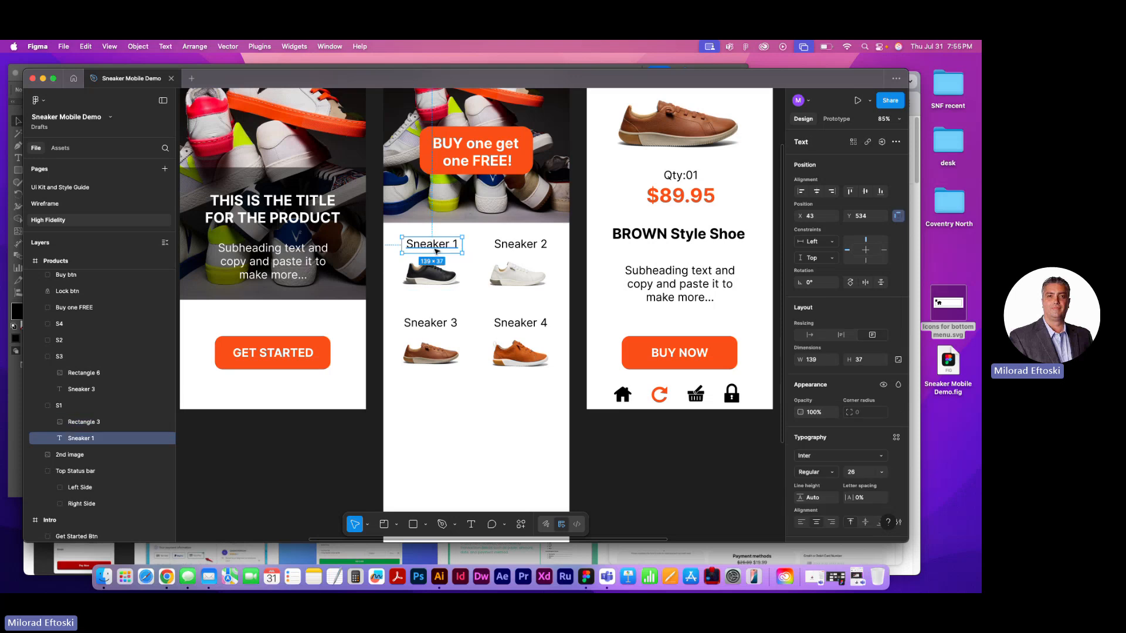
pyautogui.click(438, 275)
pyautogui.click(560, 459)
pyautogui.moveTo(444, 277)
pyautogui.mouseDown()
pyautogui.moveTo(488, 285)
pyautogui.moveTo(438, 282)
pyautogui.mouseUp()
pyautogui.press('Escape')
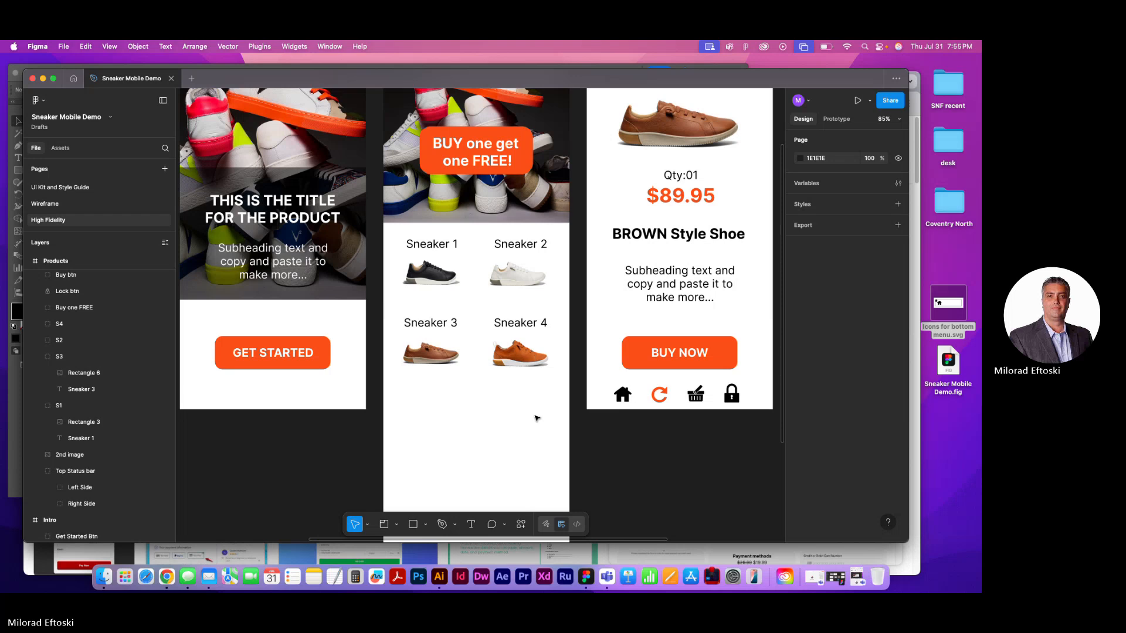
# Try moving the Sneaker 4 group down to about X 248, Y 836, and undo the move
pyautogui.click(519, 346)
pyautogui.moveTo(519, 346); pyautogui.dragTo(519, 400)
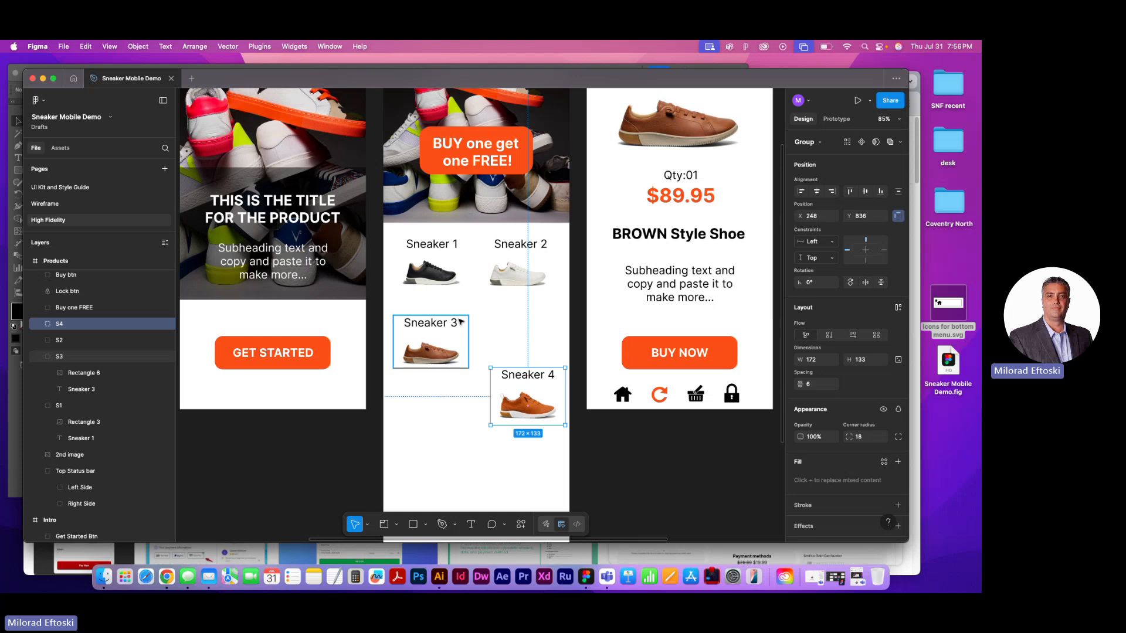
pyautogui.hotkey('ctrl', 'z')
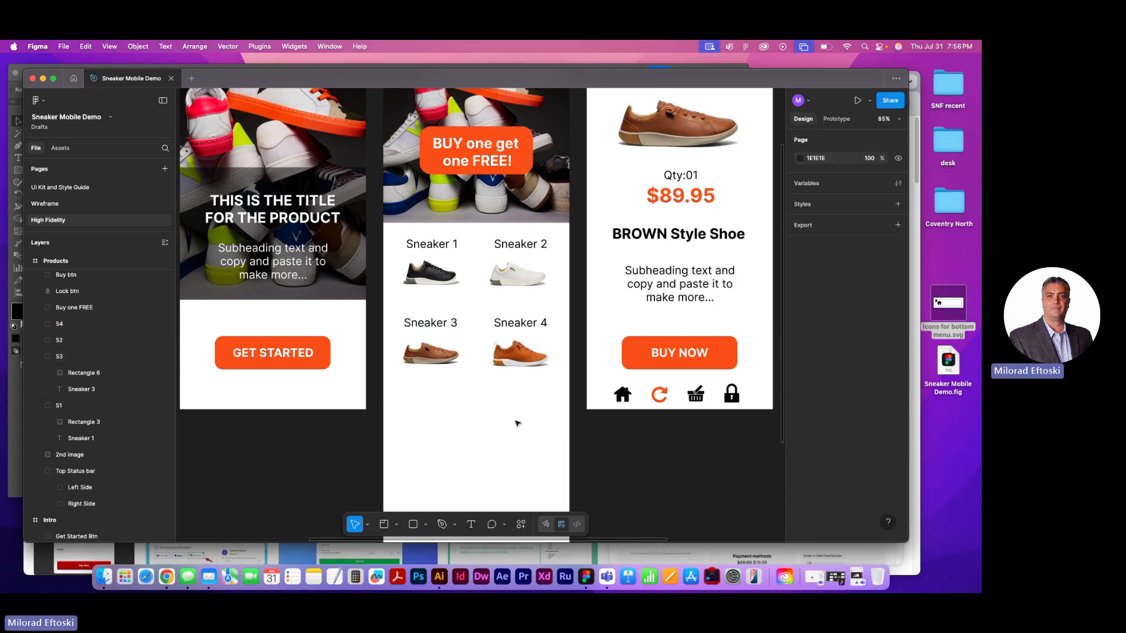
# Try moving each of the four sneaker groups separately within the Products frame, and undo these moves
pyautogui.click(445, 273)
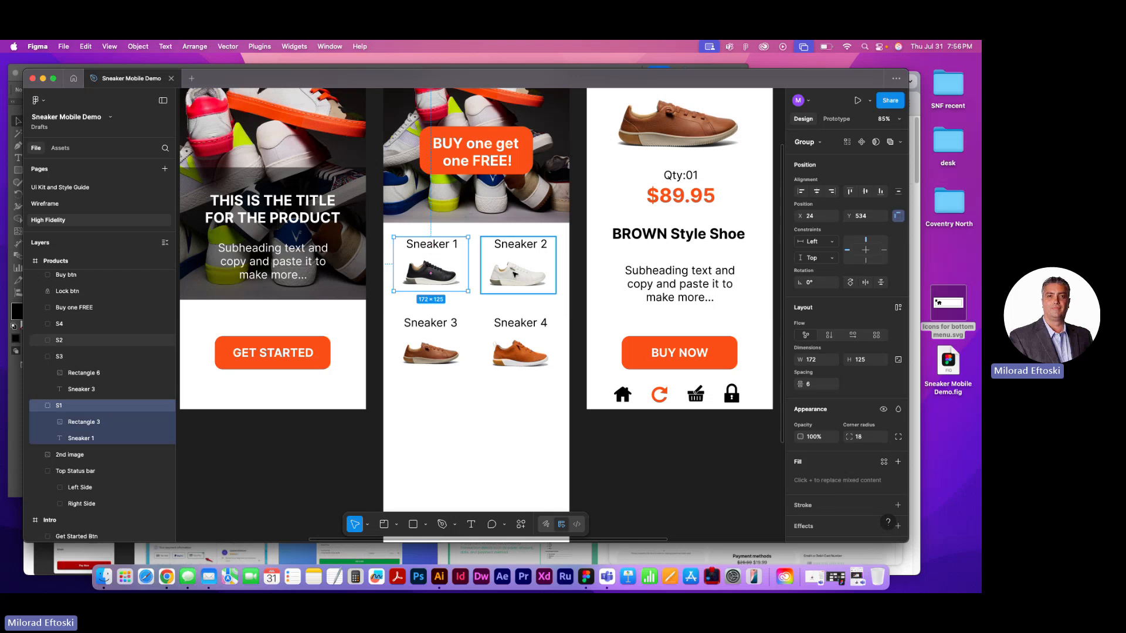
pyautogui.click(514, 274)
pyautogui.click(519, 351)
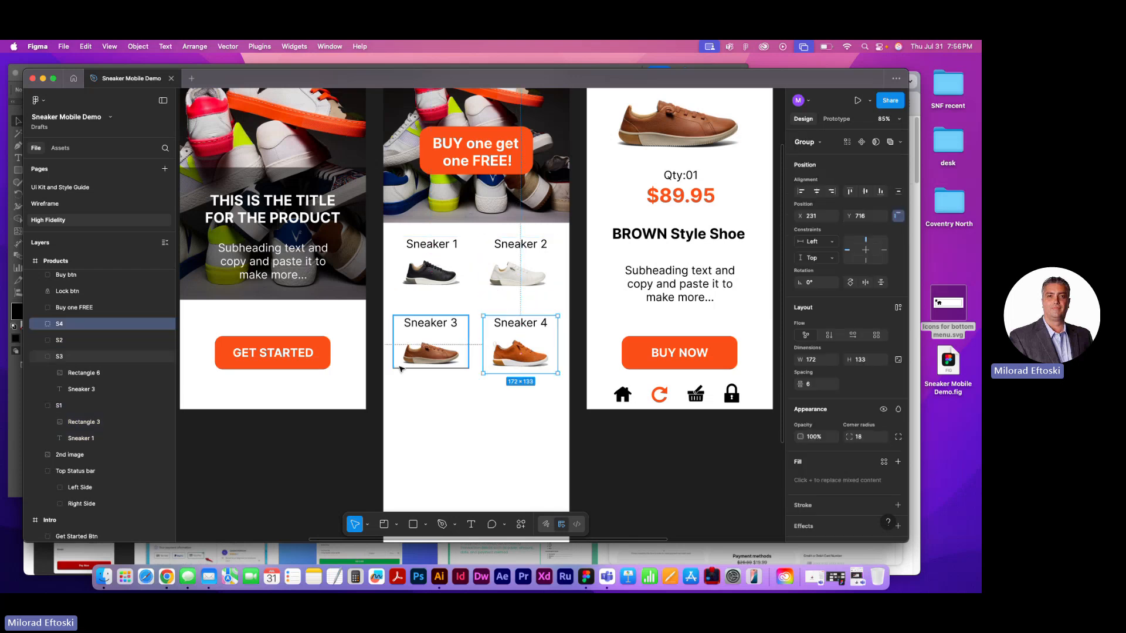
pyautogui.click(436, 391)
pyautogui.moveTo(426, 363); pyautogui.dragTo(414, 393)
pyautogui.moveTo(513, 349); pyautogui.dragTo(537, 378)
pyautogui.moveTo(523, 288); pyautogui.dragTo(542, 304)
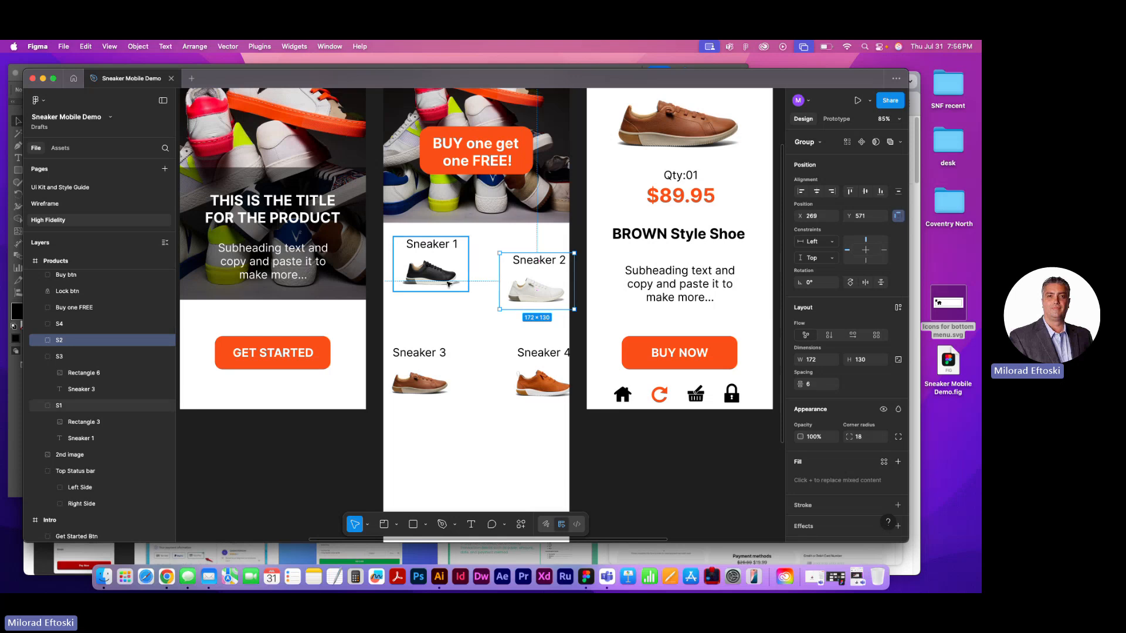
pyautogui.moveTo(450, 284); pyautogui.dragTo(451, 302)
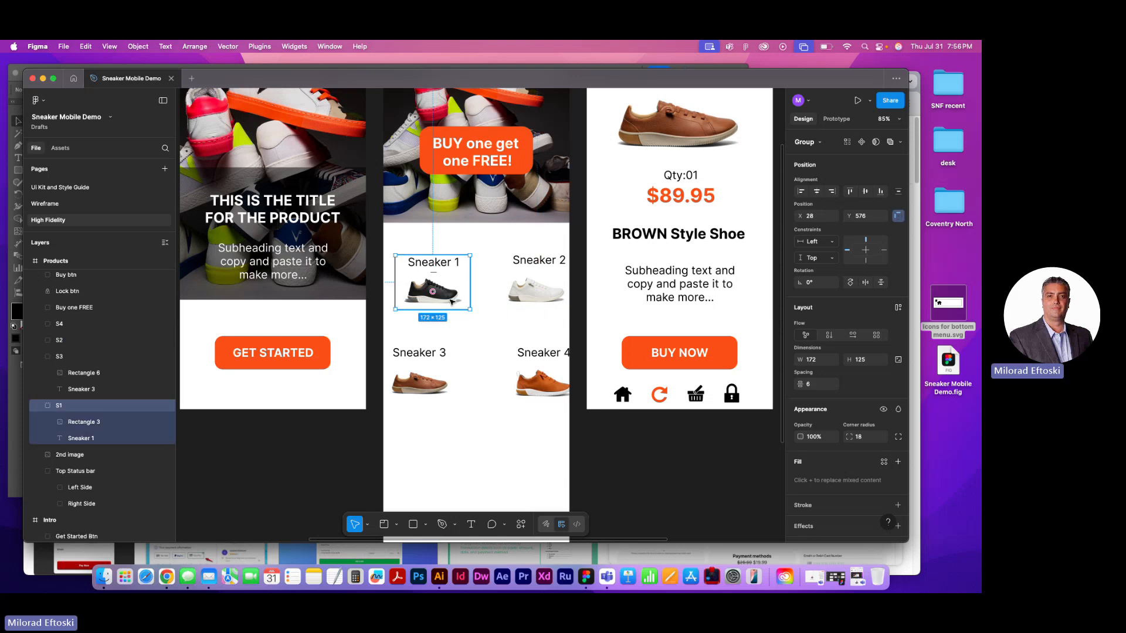
pyautogui.press('super+z')
pyautogui.press('super+z')
pyautogui.press('super+z')
pyautogui.press('super+z')
pyautogui.press('super+z')
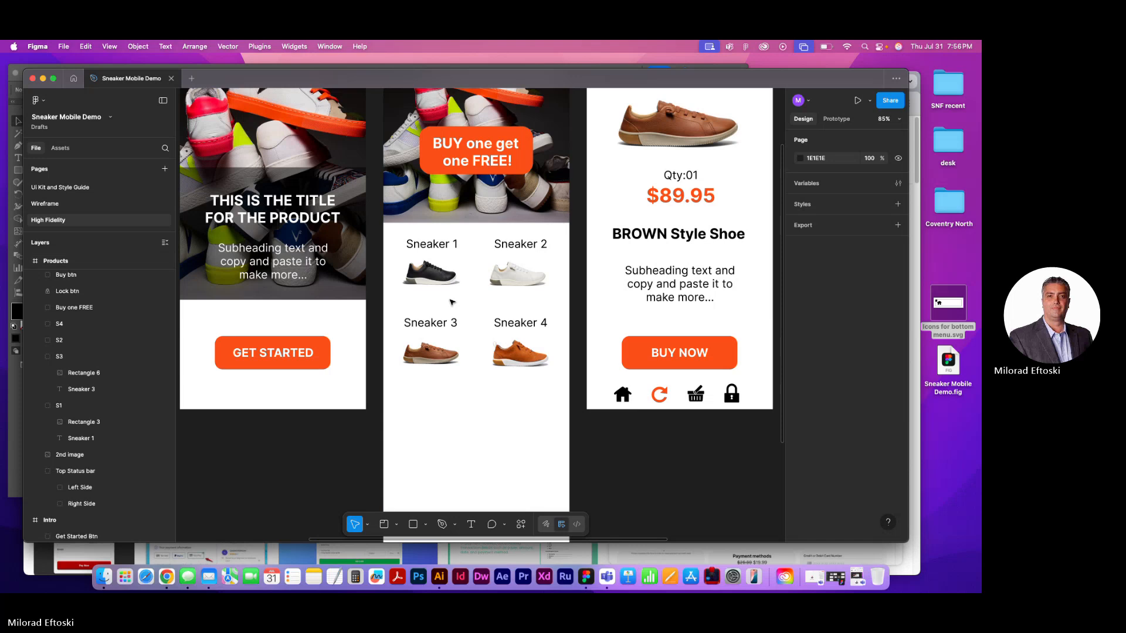
# Select all four sneaker groups in the Products frame together and bring up the actions available for the selection
pyautogui.moveTo(560, 413); pyautogui.dragTo(391, 234)
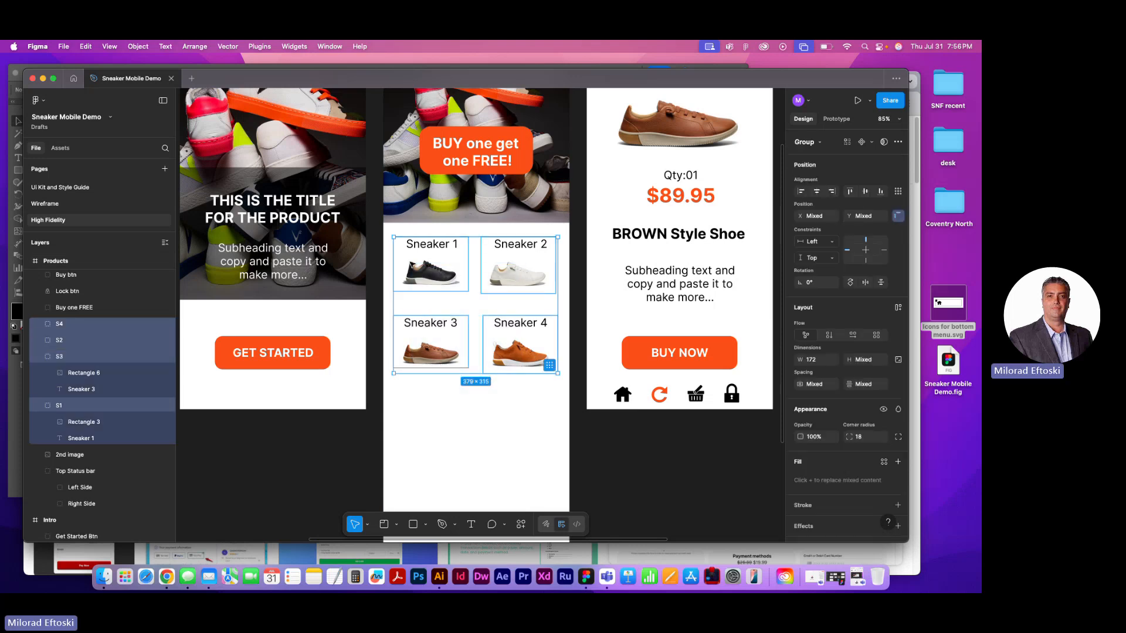
pyautogui.rightClick(508, 285)
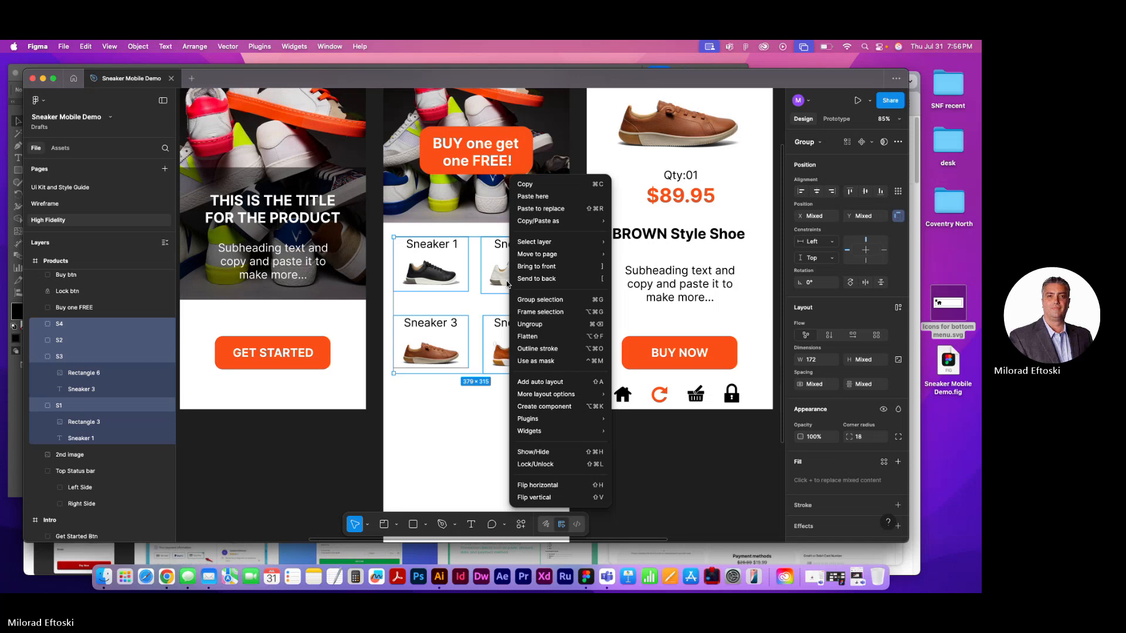
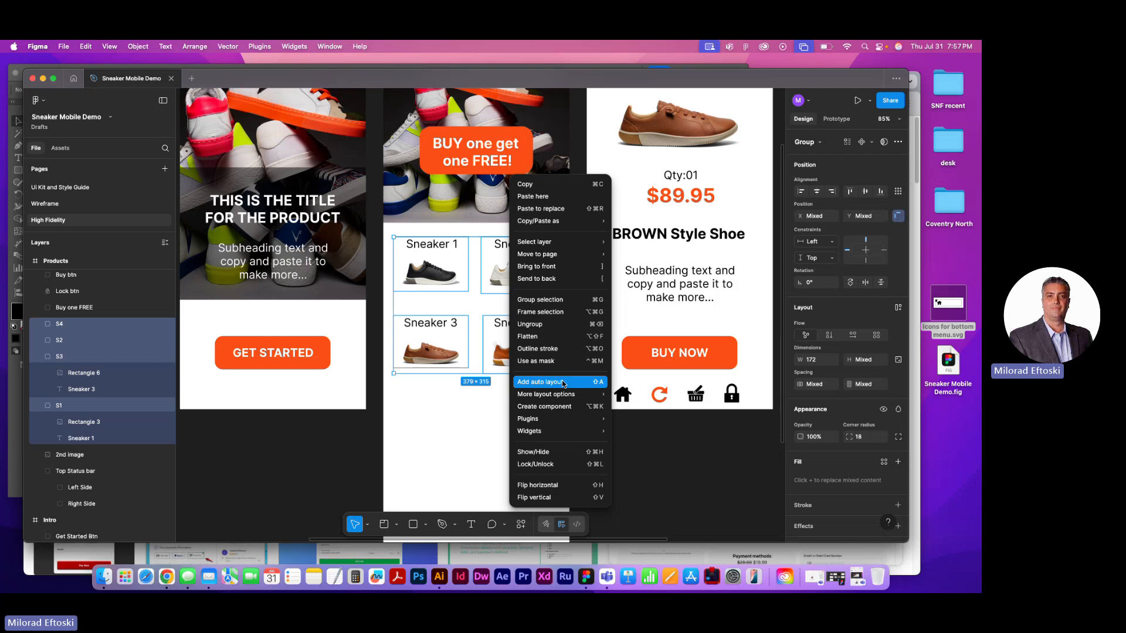
# Add auto layout to the four selected sneaker groups and stretch the resulting frame to about 1073 × 199
pyautogui.click(563, 383)
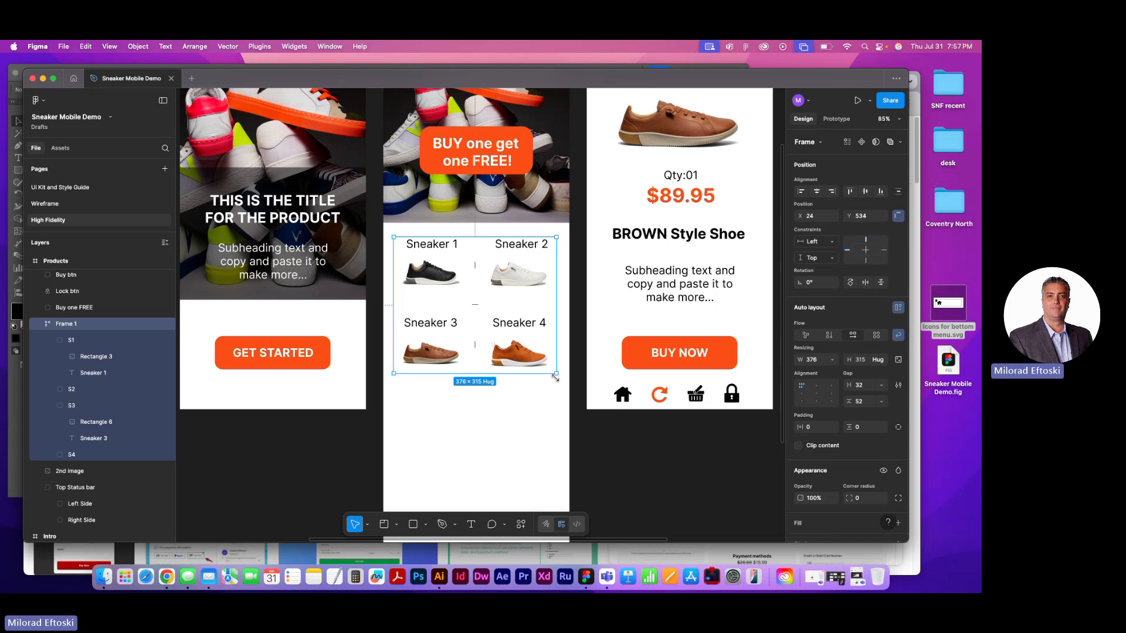
pyautogui.moveTo(556, 377)
pyautogui.mouseDown()
pyautogui.moveTo(493, 531)
pyautogui.moveTo(548, 377)
pyautogui.moveTo(569, 363)
pyautogui.moveTo(505, 477)
pyautogui.moveTo(558, 374)
pyautogui.moveTo(522, 395)
pyautogui.moveTo(574, 361)
pyautogui.moveTo(493, 478)
pyautogui.moveTo(548, 340)
pyautogui.moveTo(485, 442)
pyautogui.moveTo(611, 337)
pyautogui.moveTo(545, 382)
pyautogui.moveTo(543, 452)
pyautogui.moveTo(557, 380)
pyautogui.mouseUp()
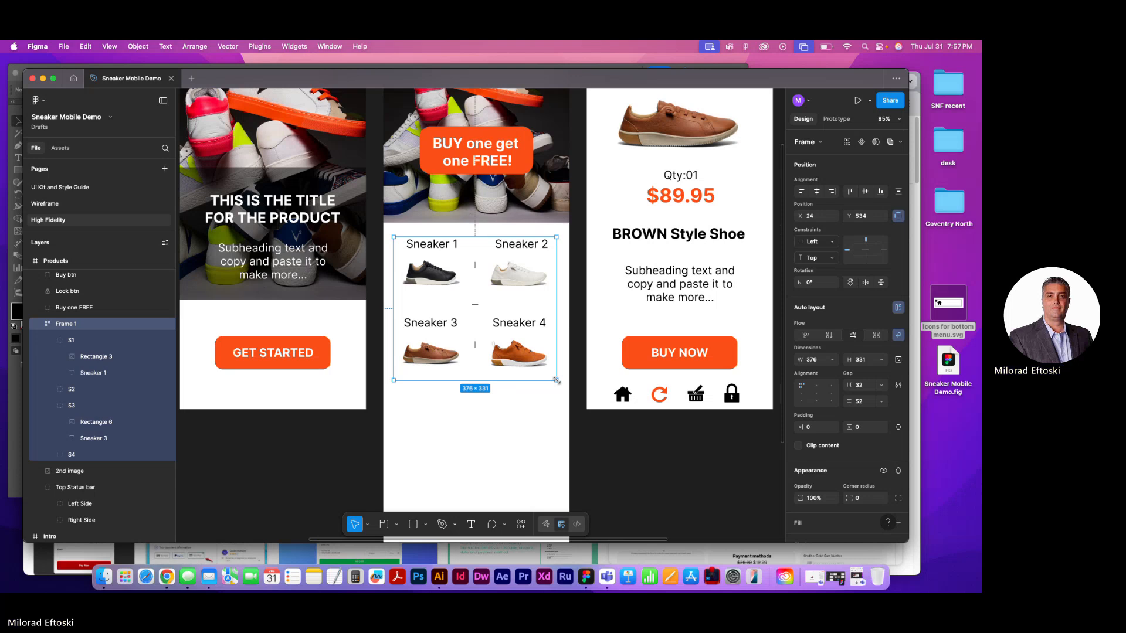
pyautogui.moveTo(557, 381); pyautogui.dragTo(714, 323)
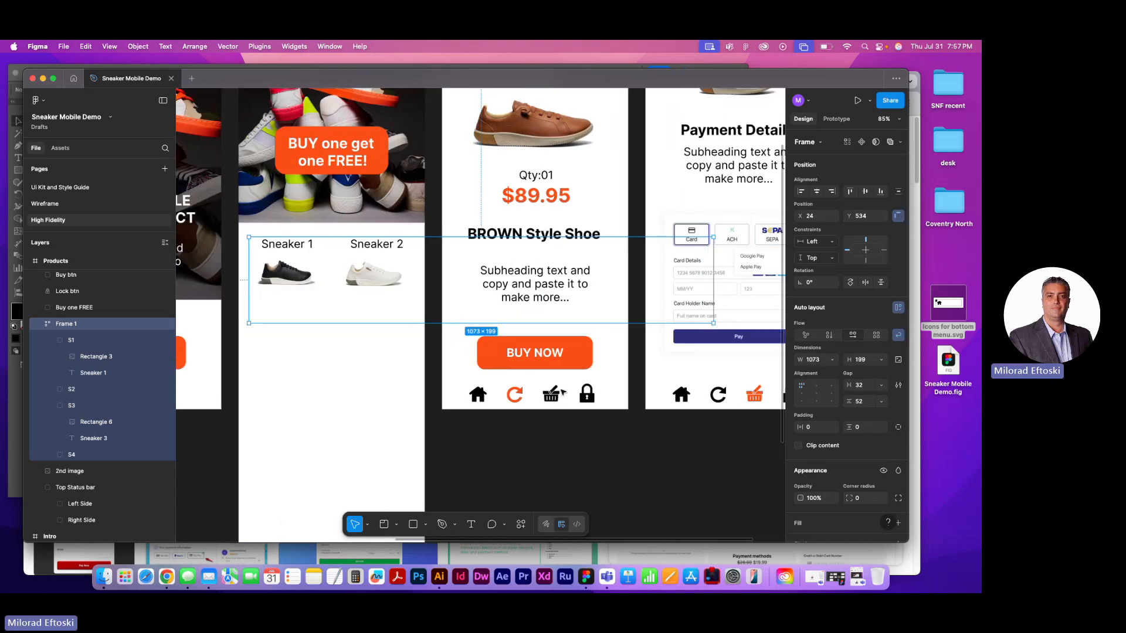
# Move the four-sneaker frame out of the Products screen onto the empty canvas below the payment screen
pyautogui.moveTo(380, 406); pyautogui.dragTo(446, 293)
pyautogui.moveTo(441, 175); pyautogui.dragTo(683, 439)
pyautogui.moveTo(458, 402); pyautogui.dragTo(214, 337)
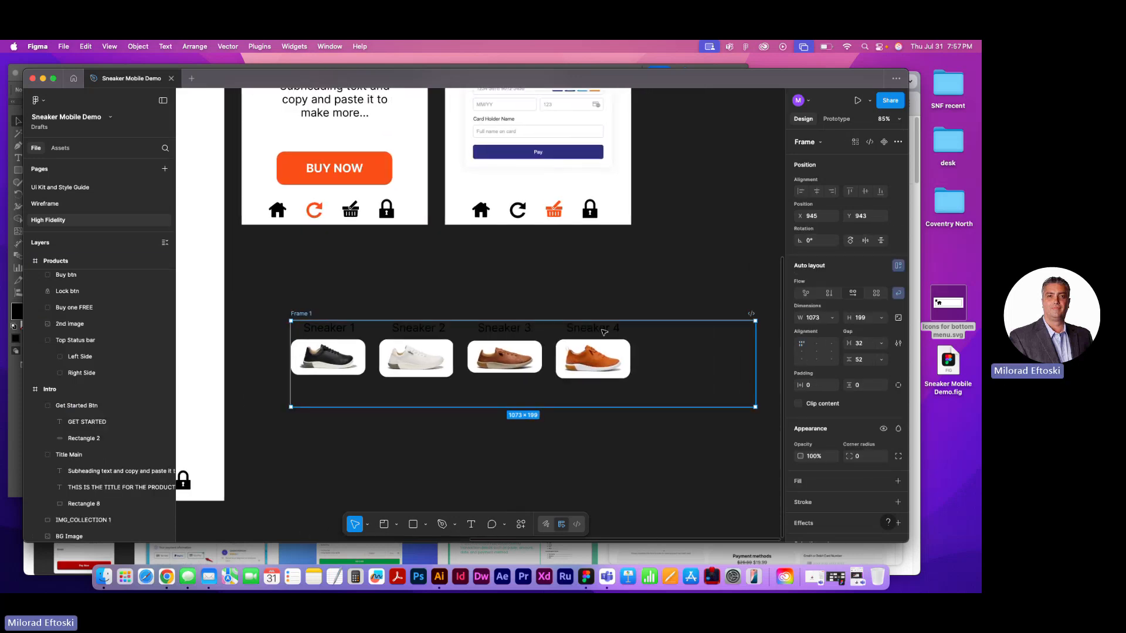
# Resize the sneaker frame to about 209 × 756 to stack the items, with gaps of 30 horizontally and 37 vertically
pyautogui.moveTo(755, 406); pyautogui.dragTo(732, 286)
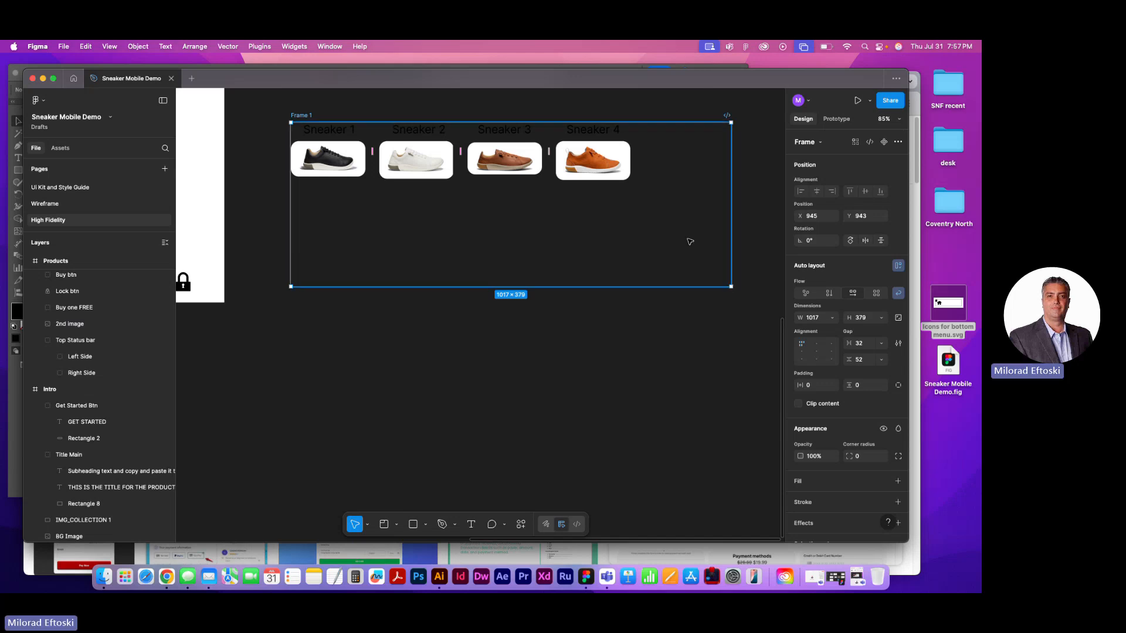
pyautogui.moveTo(550, 151)
pyautogui.mouseDown()
pyautogui.moveTo(613, 149)
pyautogui.moveTo(521, 145)
pyautogui.moveTo(534, 147)
pyautogui.mouseUp()
pyautogui.moveTo(731, 288); pyautogui.dragTo(381, 449)
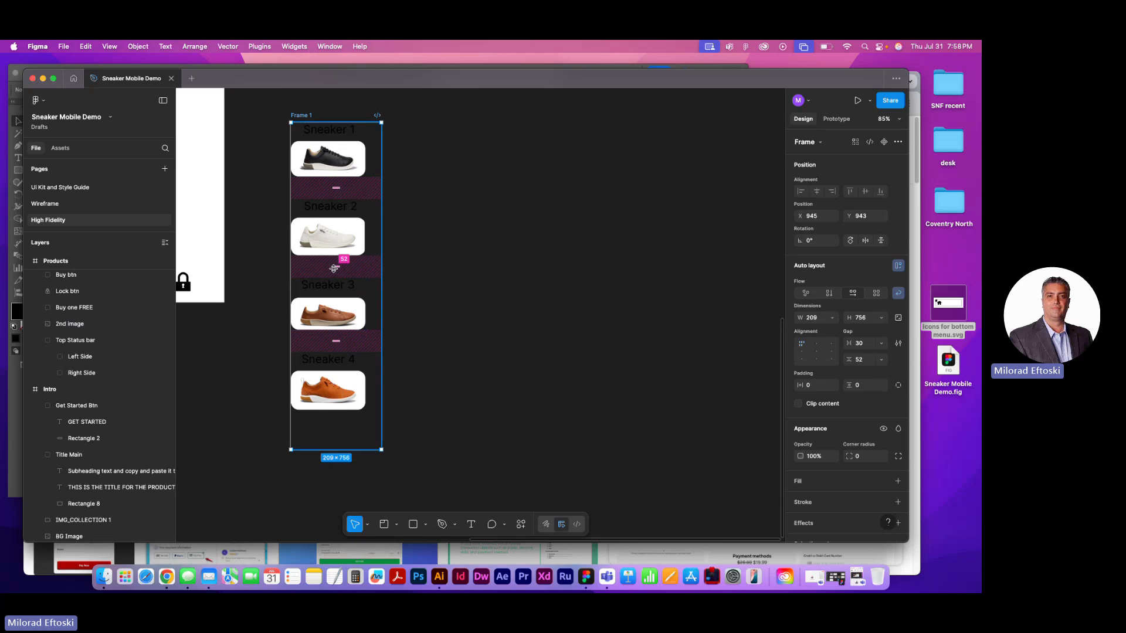
pyautogui.moveTo(340, 262); pyautogui.dragTo(340, 259)
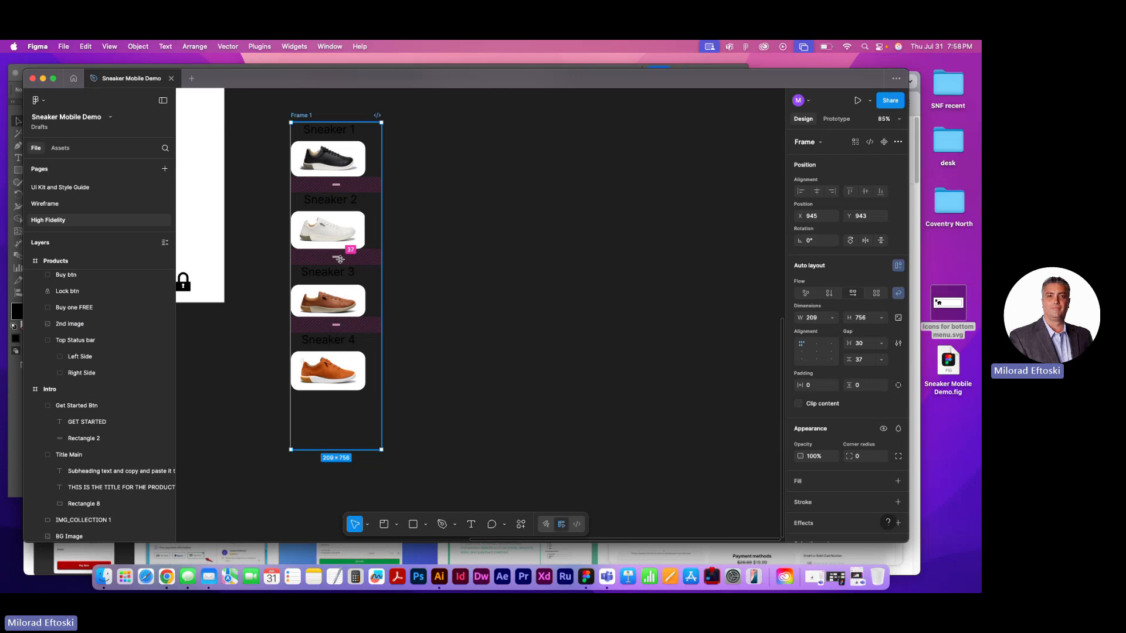
pyautogui.click(536, 279)
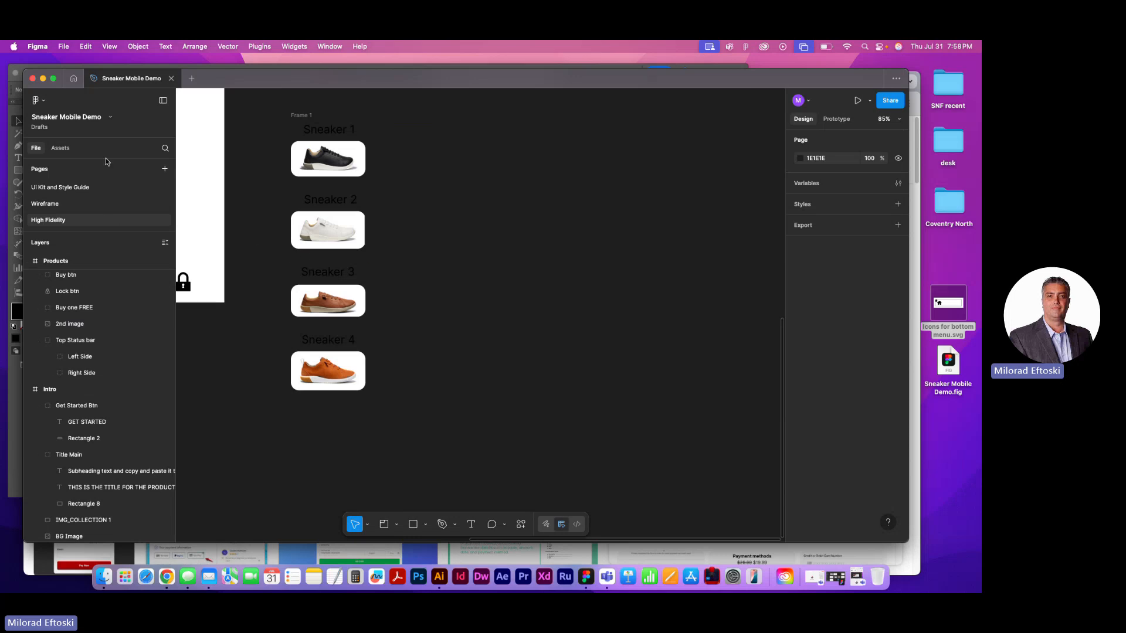
# Draw a rectangle about 198 × 144 beside the sneaker column and a circle about 183 × 183 next to it
pyautogui.click(413, 525)
pyautogui.moveTo(487, 142)
pyautogui.mouseDown()
pyautogui.moveTo(573, 230)
pyautogui.moveTo(572, 205)
pyautogui.mouseUp()
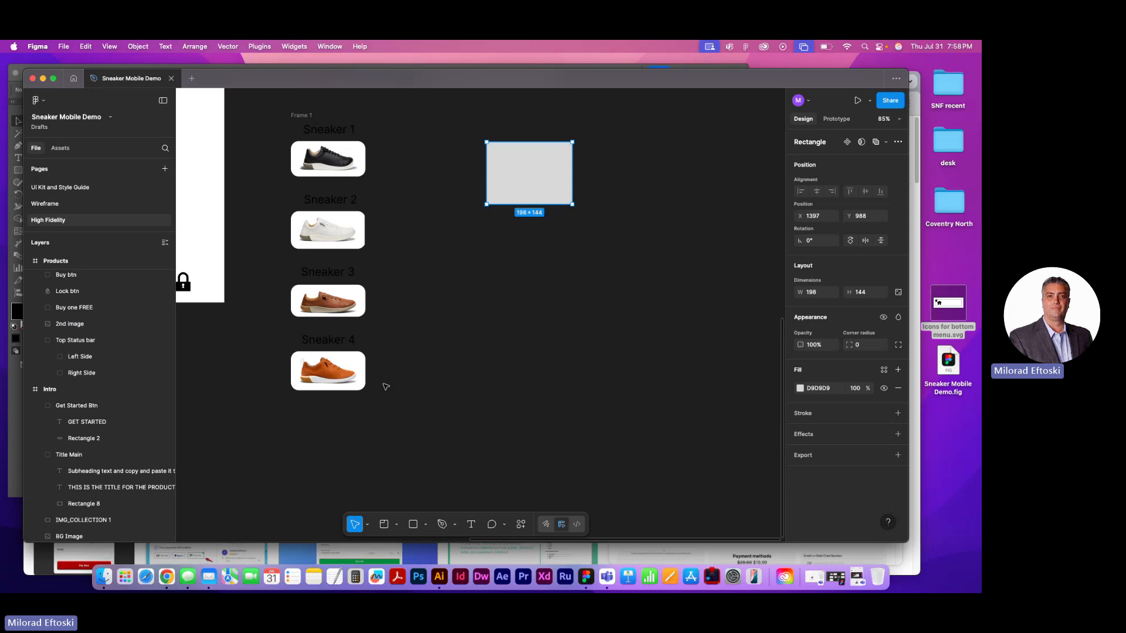
pyautogui.click(426, 524)
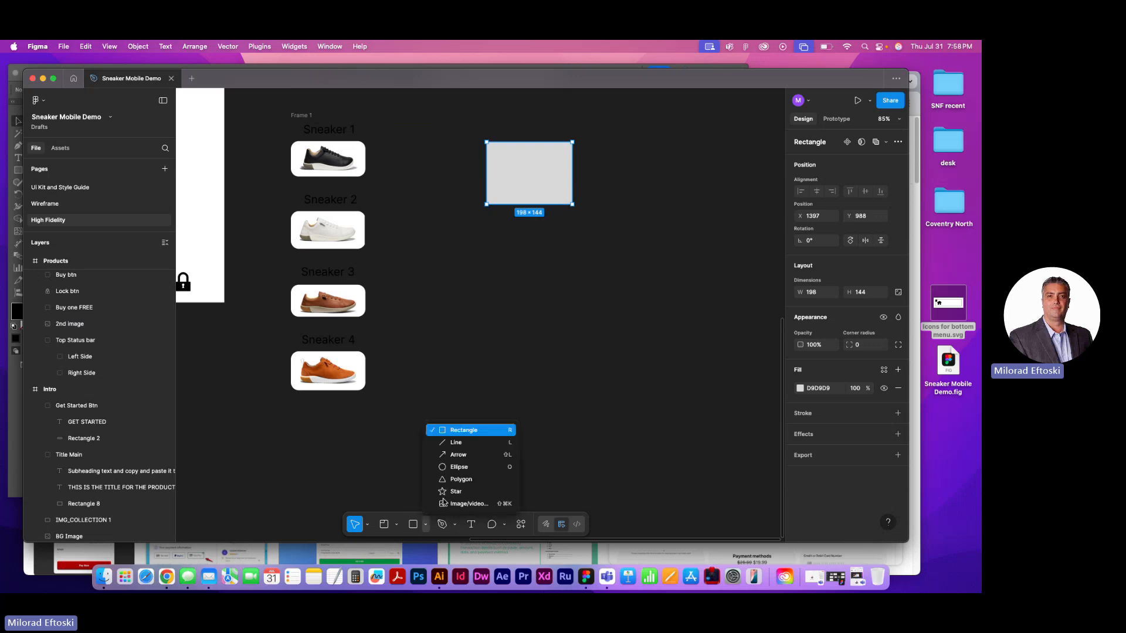
pyautogui.click(461, 468)
pyautogui.moveTo(621, 142); pyautogui.dragTo(699, 221)
# Fill the circle with red (E44040) and move it slightly closer to the rectangle
pyautogui.click(800, 388)
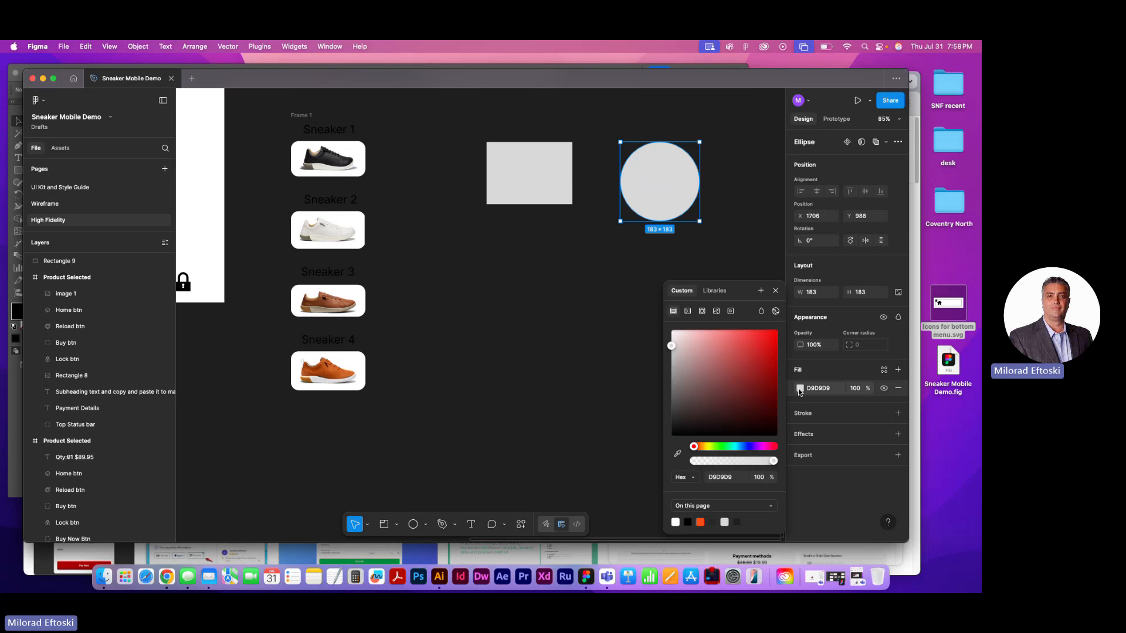
pyautogui.click(748, 341)
pyautogui.click(530, 389)
pyautogui.moveTo(518, 376); pyautogui.dragTo(452, 410)
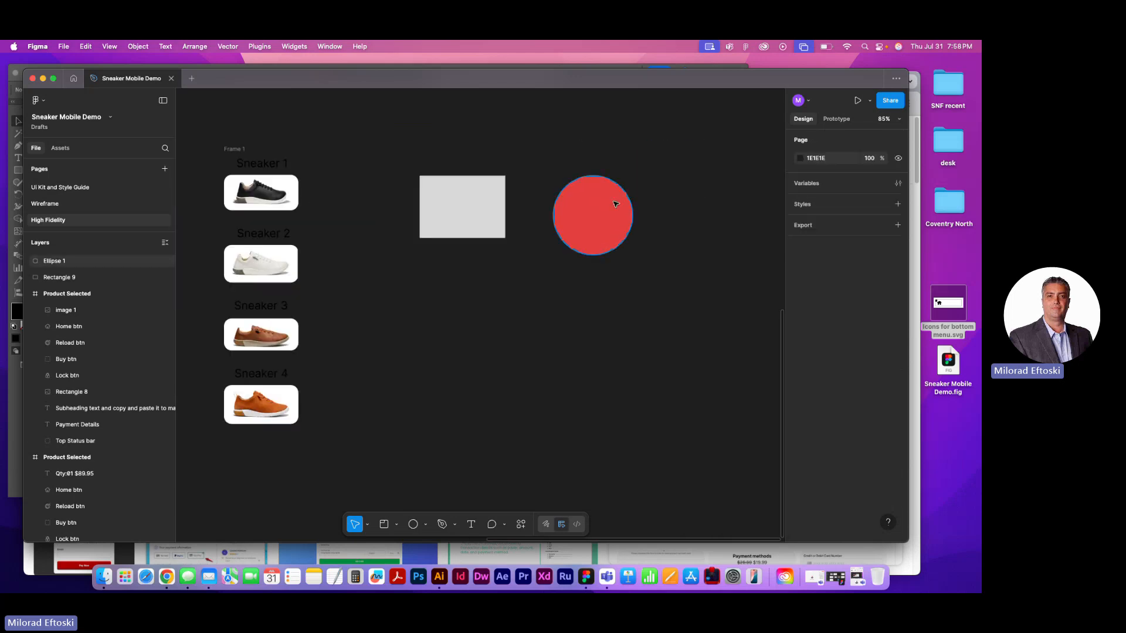
pyautogui.moveTo(601, 213); pyautogui.dragTo(595, 205)
pyautogui.click(573, 326)
# Draw a triangle about 228 × 228 on the far side of the circle and fill it yellow-green (C2E624)
pyautogui.click(426, 524)
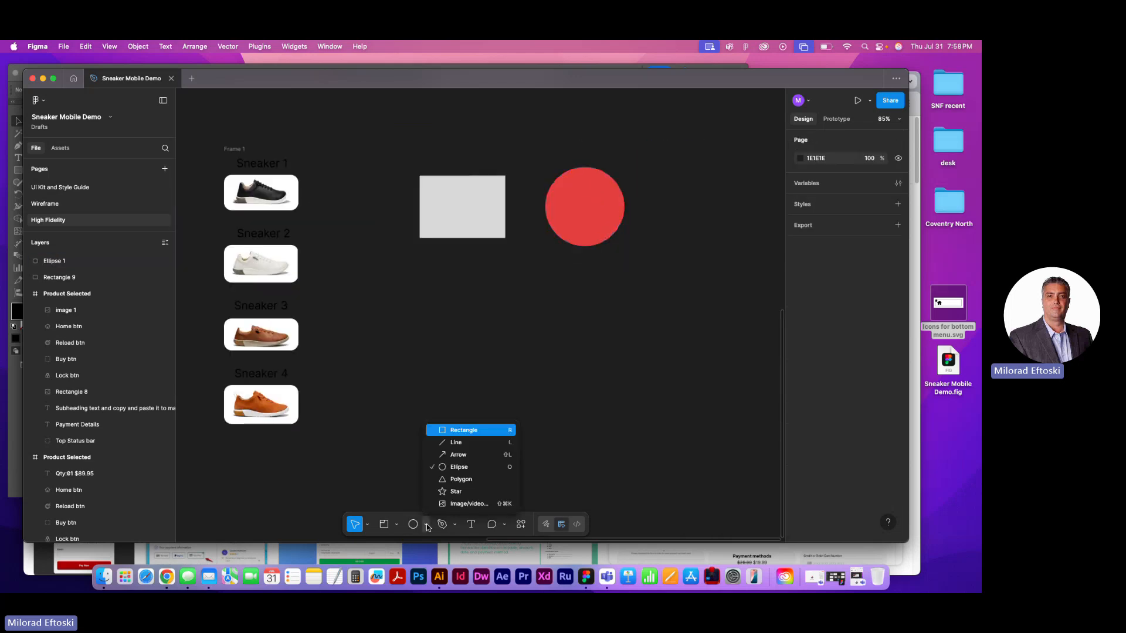
pyautogui.click(455, 481)
pyautogui.moveTo(664, 200); pyautogui.dragTo(763, 298)
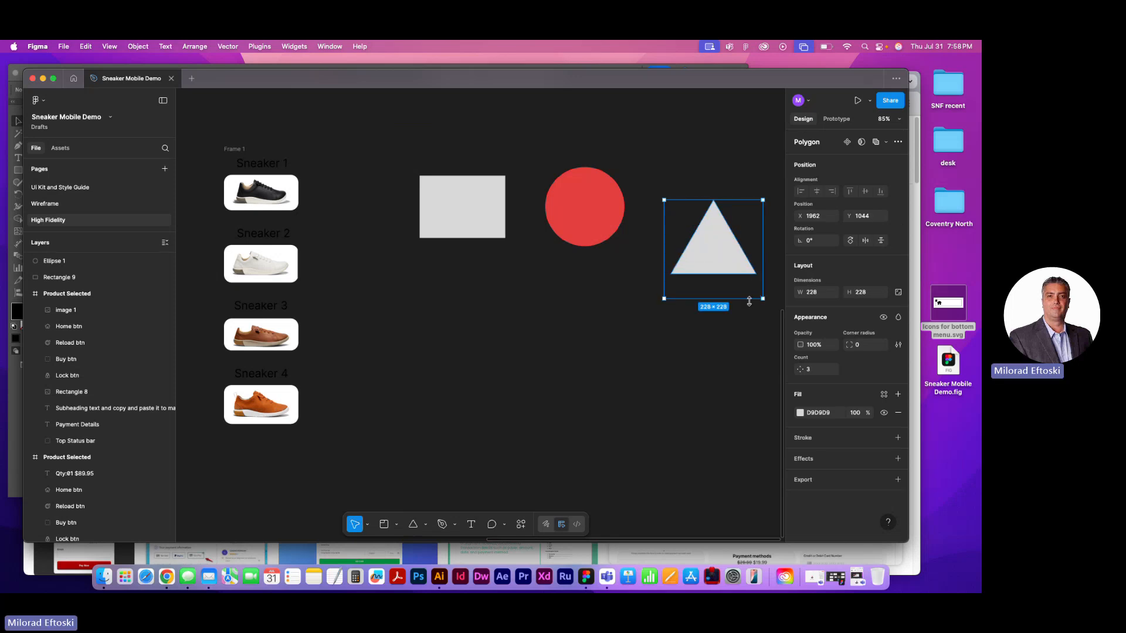
pyautogui.click(800, 413)
pyautogui.moveTo(694, 446)
pyautogui.mouseDown()
pyautogui.moveTo(760, 446)
pyautogui.moveTo(710, 446)
pyautogui.mouseUp()
pyautogui.click(761, 341)
# Move the triangle up into line with the circle and nudge the rectangle slightly toward the circle
pyautogui.moveTo(715, 267); pyautogui.dragTo(702, 234)
pyautogui.click(531, 334)
pyautogui.moveTo(491, 231); pyautogui.dragTo(490, 237)
pyautogui.click(489, 258)
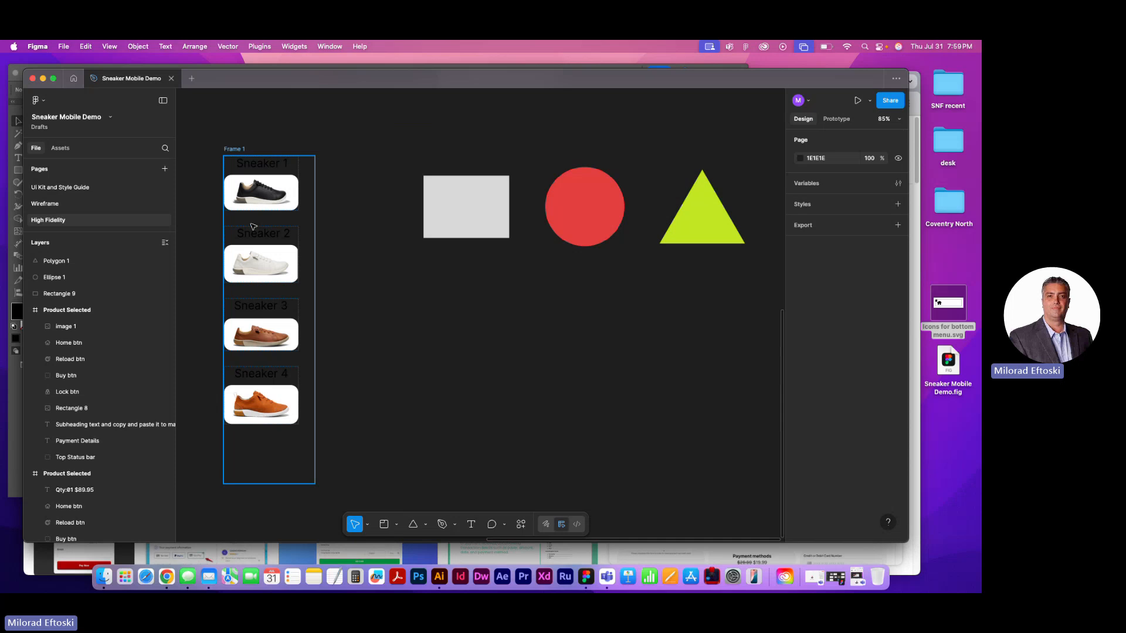
pyautogui.click(492, 195)
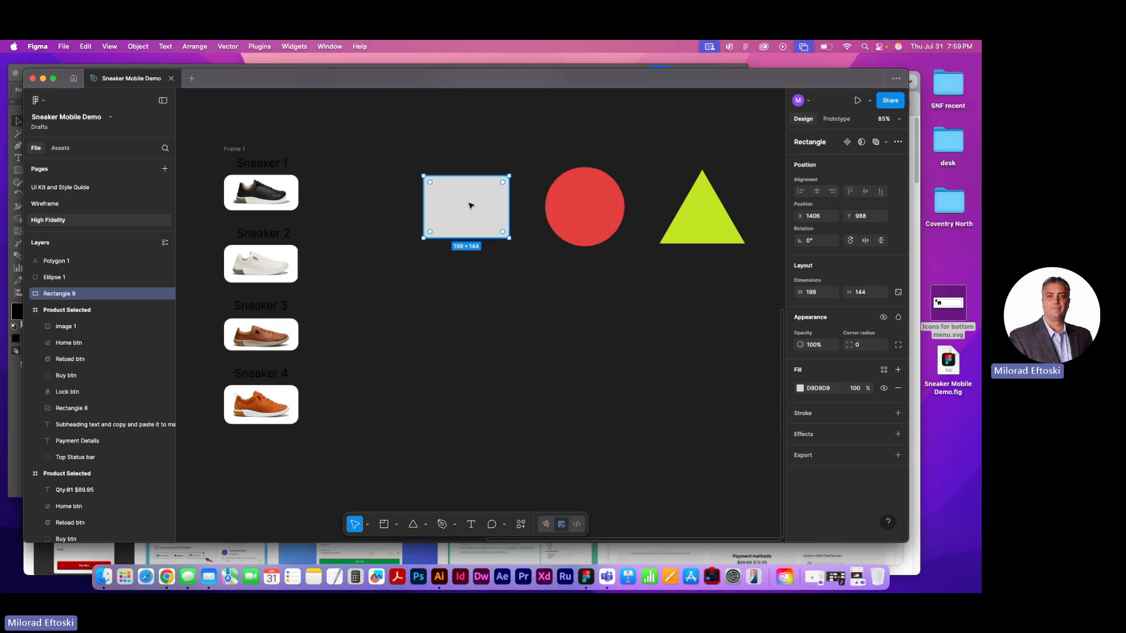
pyautogui.moveTo(444, 135); pyautogui.dragTo(489, 237)
pyautogui.moveTo(535, 127); pyautogui.dragTo(592, 237)
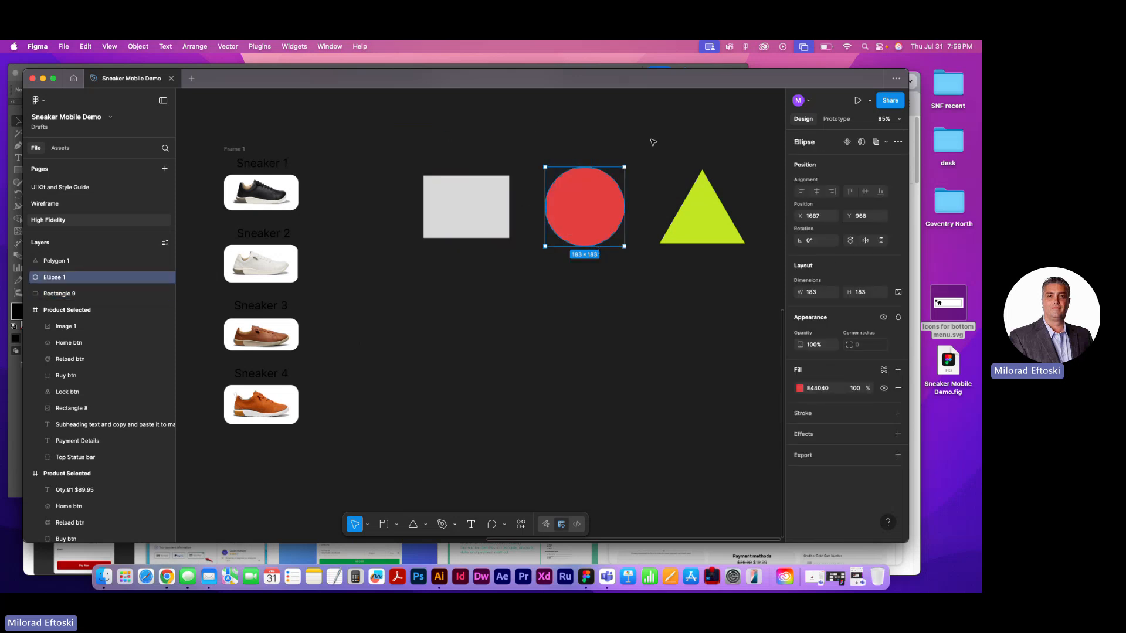
pyautogui.moveTo(653, 143); pyautogui.dragTo(674, 307)
pyautogui.click(674, 307)
# Add auto layout to the rectangle, circle and triangle together
pyautogui.moveTo(425, 135); pyautogui.dragTo(719, 298)
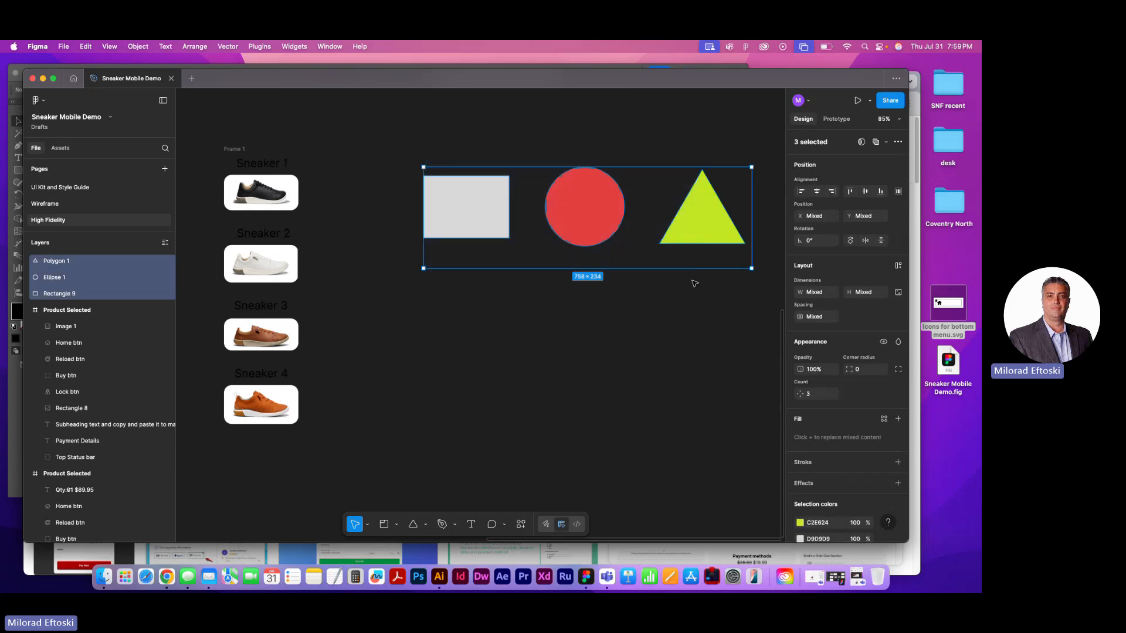
pyautogui.rightClick(573, 212)
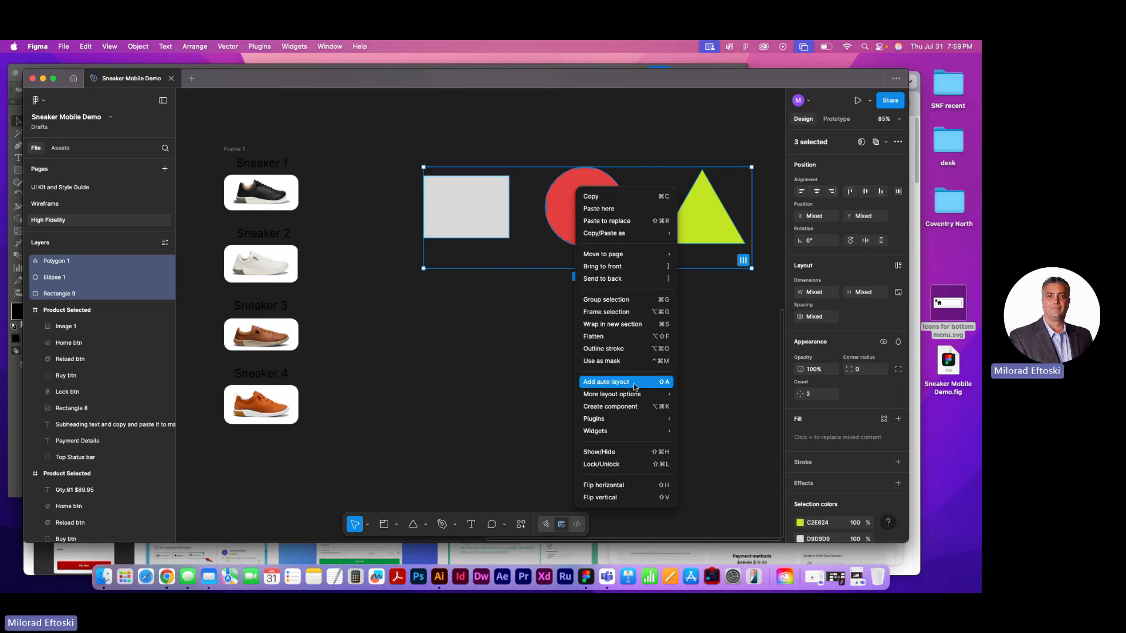
pyautogui.click(606, 383)
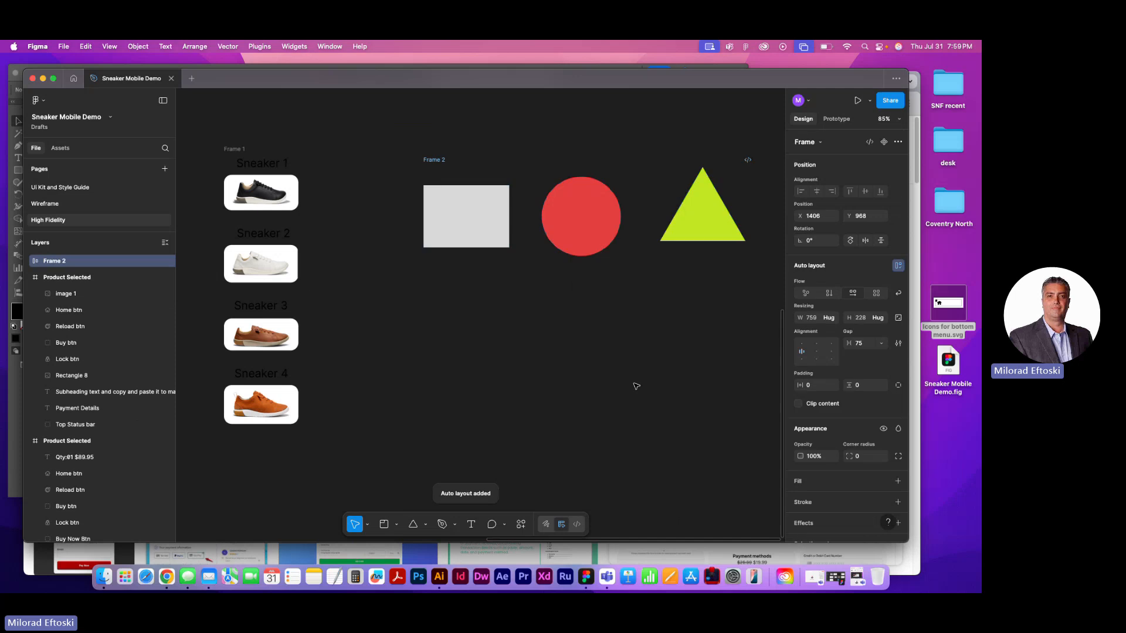
# Alternate the shapes frame between vertical and horizontal flow, ending on vertical, and widen it to about 328 × 705
pyautogui.click(829, 294)
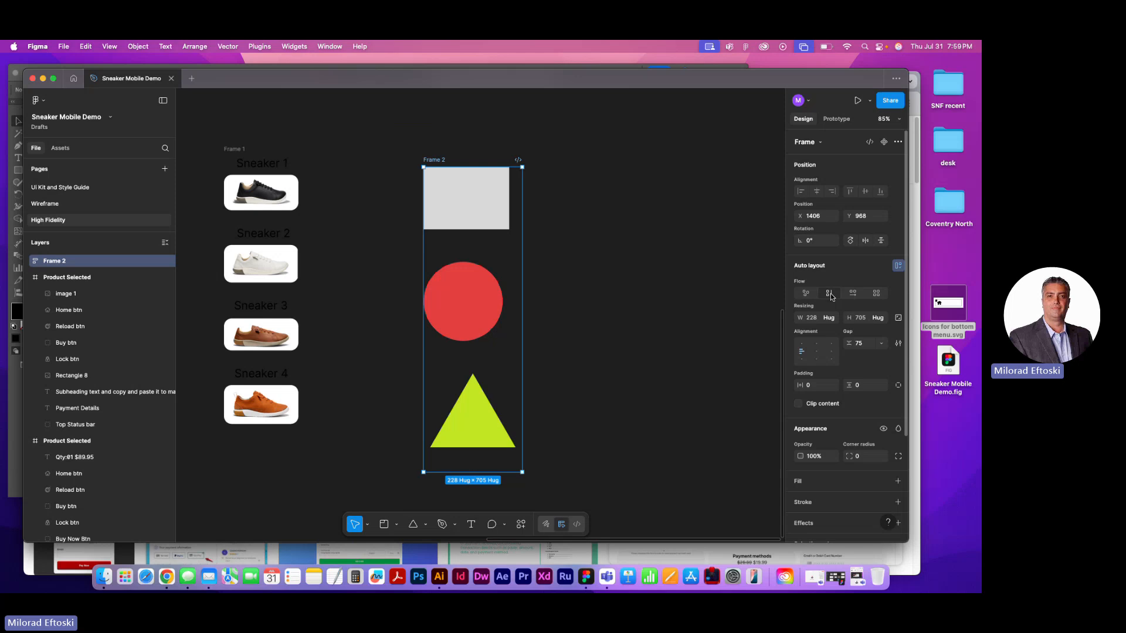
pyautogui.click(854, 296)
pyautogui.click(831, 295)
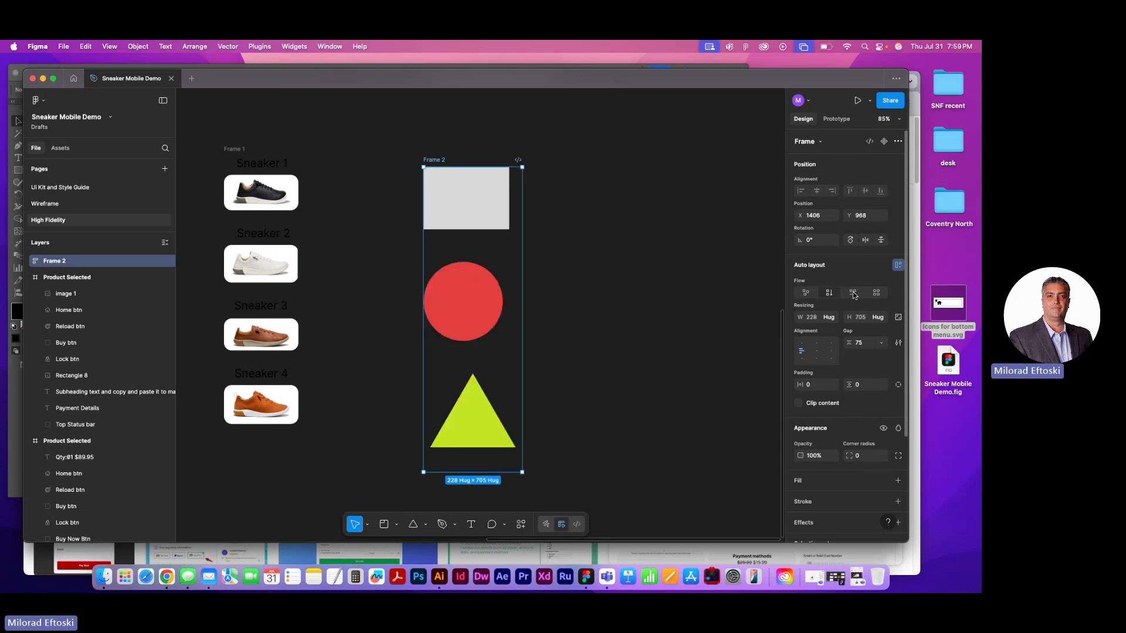
pyautogui.click(853, 295)
pyautogui.click(830, 295)
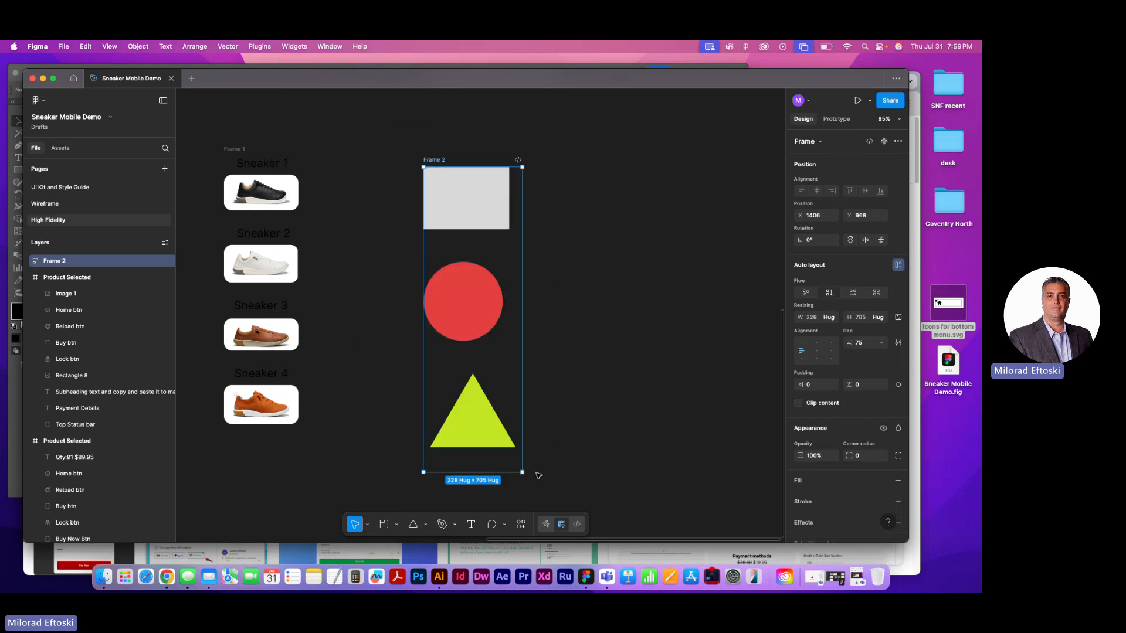
pyautogui.moveTo(523, 472); pyautogui.dragTo(565, 472)
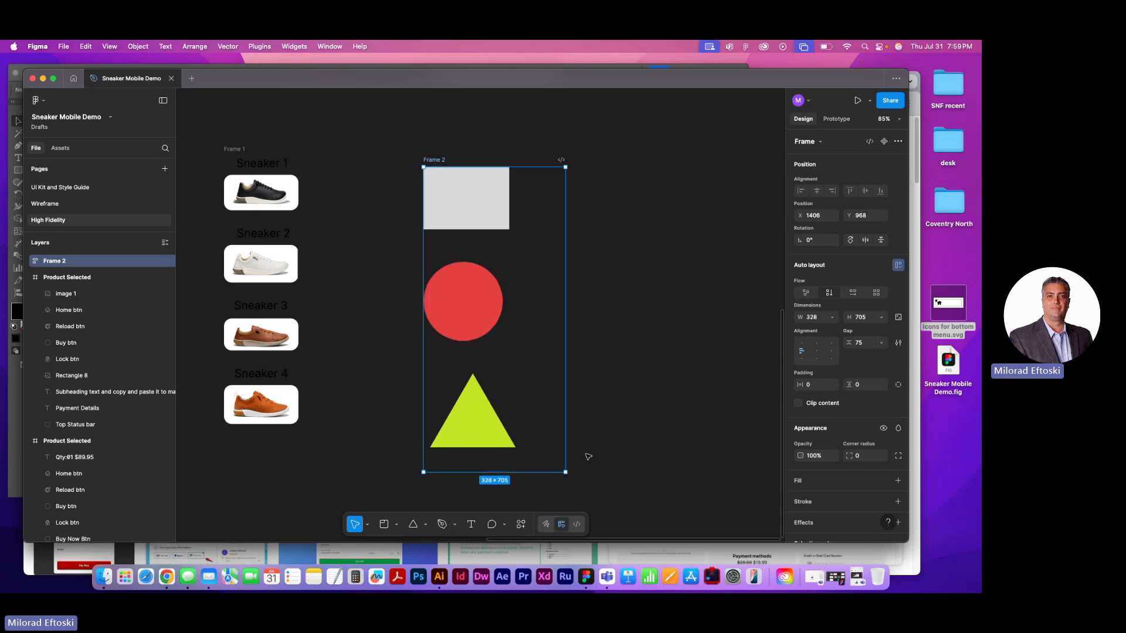
# Try horizontal flow on the shapes frame at about 913 × 641 and grid flow at about 1258 × 361
pyautogui.click(853, 294)
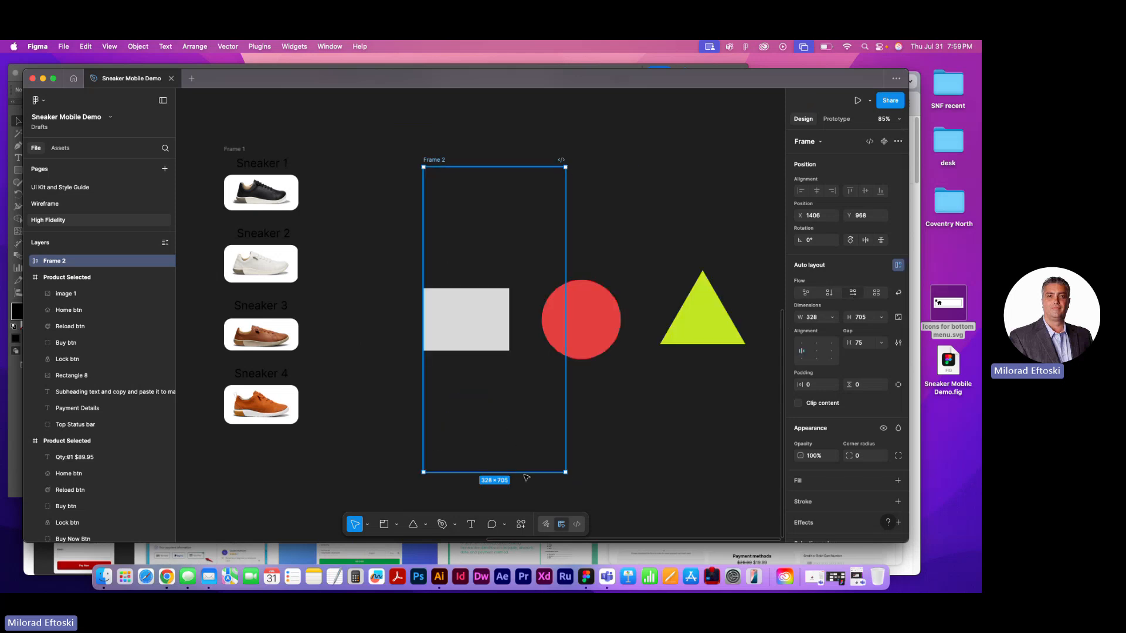
pyautogui.moveTo(566, 473); pyautogui.dragTo(667, 444)
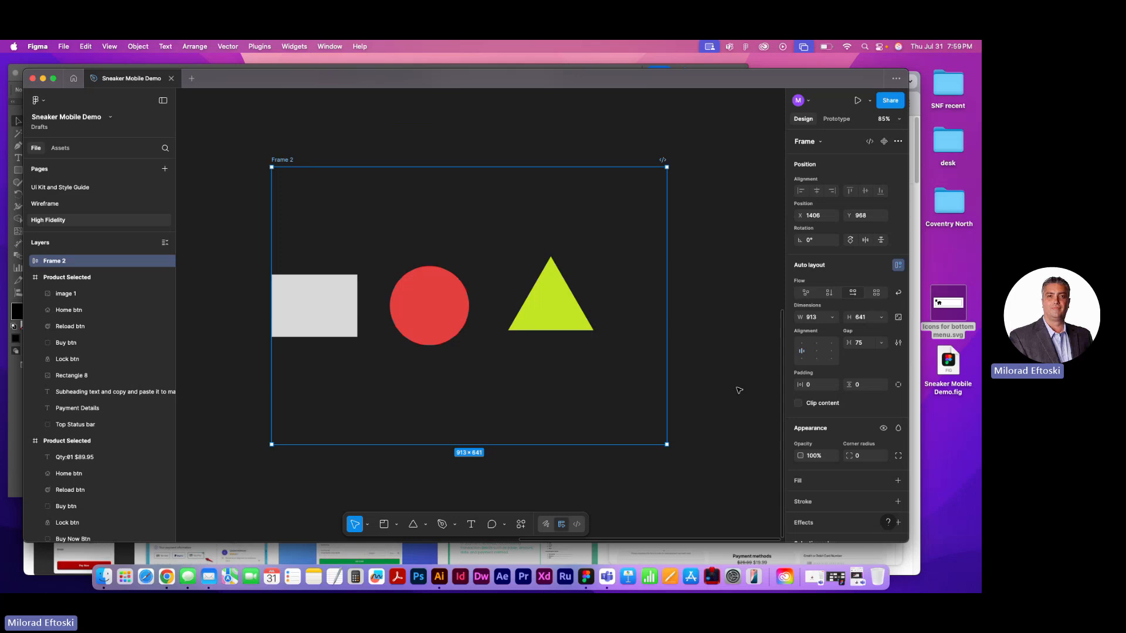
pyautogui.click(876, 293)
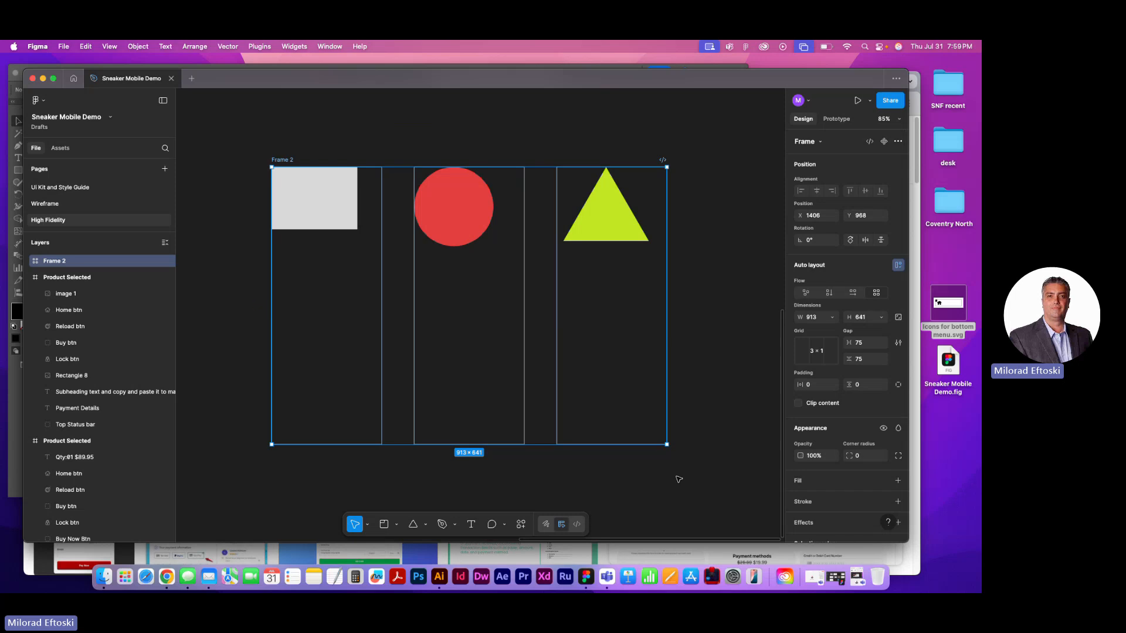
pyautogui.moveTo(667, 444); pyautogui.dragTo(694, 323)
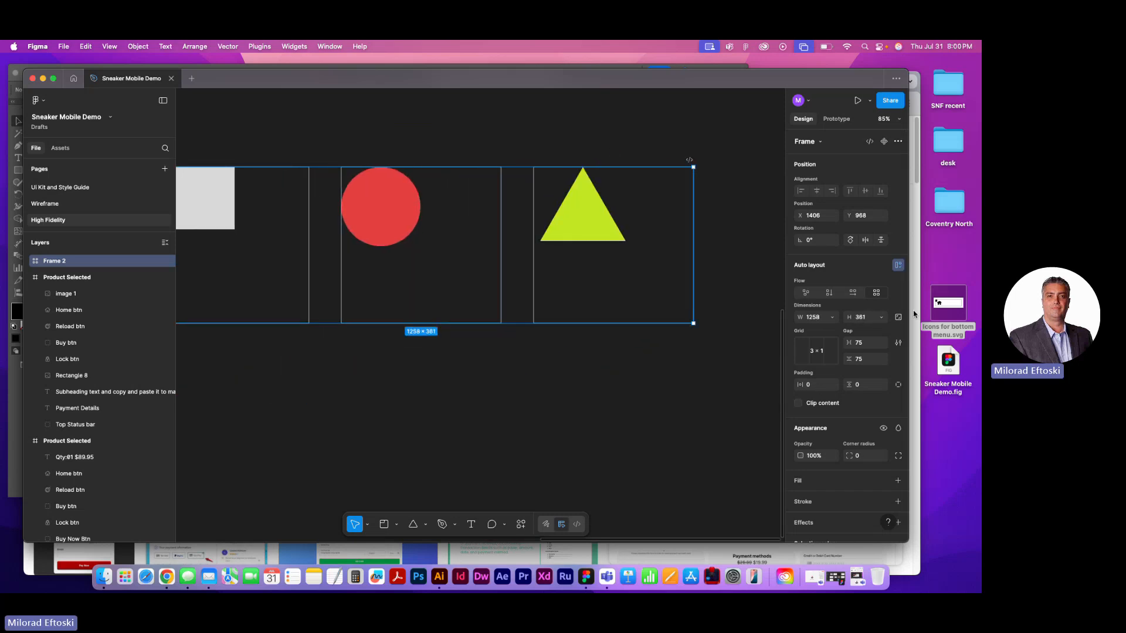
# Return the shapes frame to horizontal flow and resize it to about 1051 × 419
pyautogui.click(854, 294)
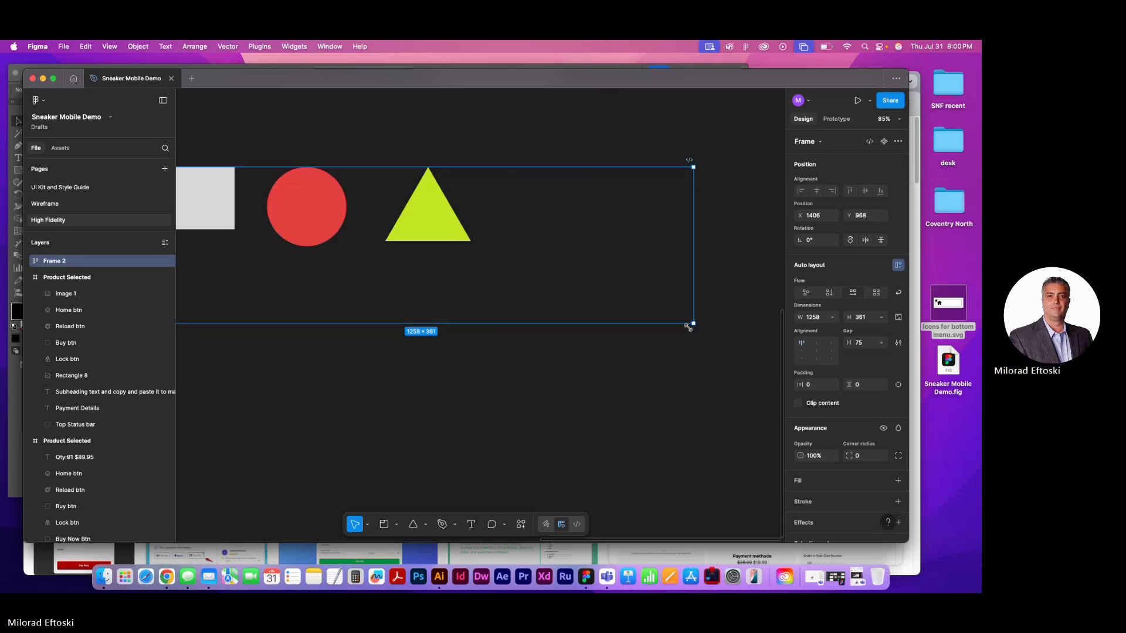
pyautogui.moveTo(693, 323); pyautogui.dragTo(604, 349)
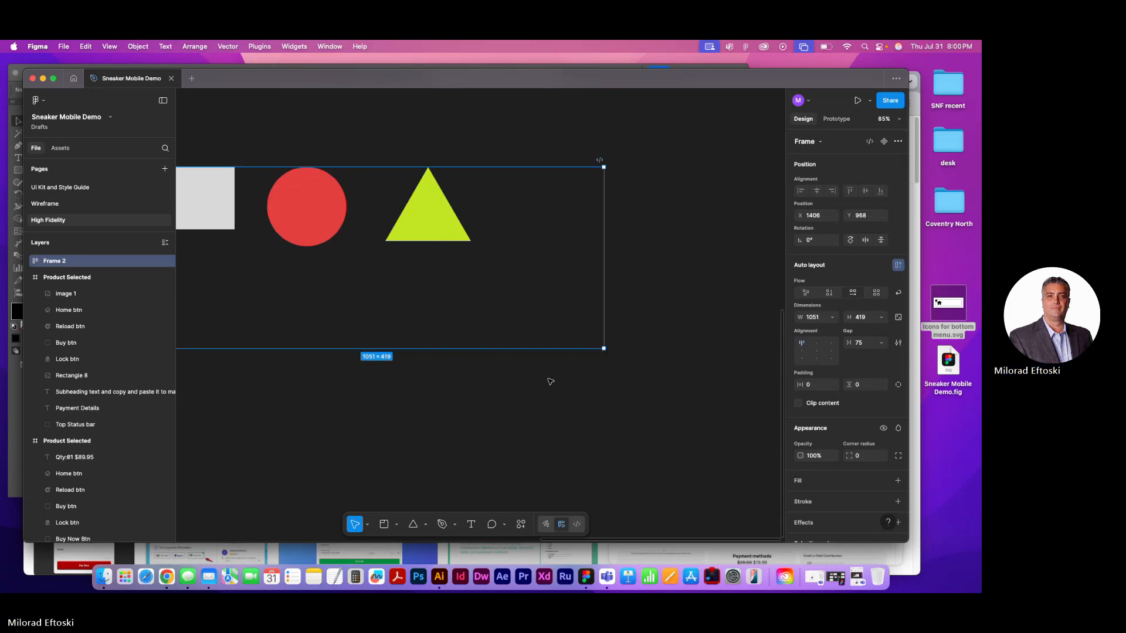
pyautogui.hscroll(-3, 578, 372)
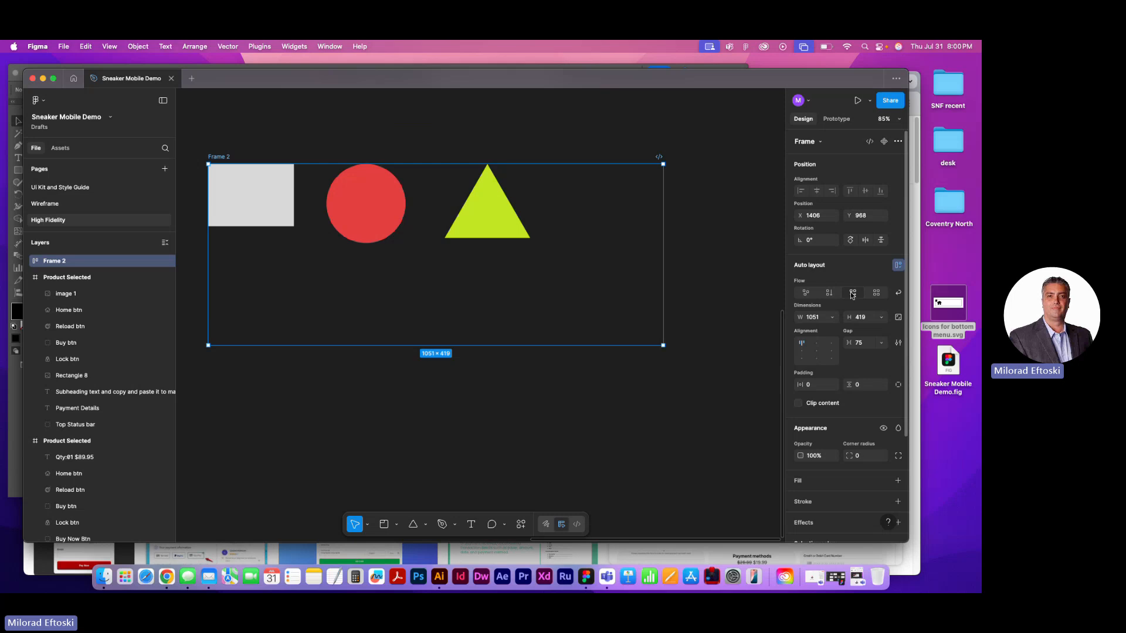
# Shrink the shapes frame to about 814 × 219 with wrap enabled, and toggle wrap until it is off
pyautogui.click(899, 293)
pyautogui.moveTo(662, 346); pyautogui.dragTo(563, 258)
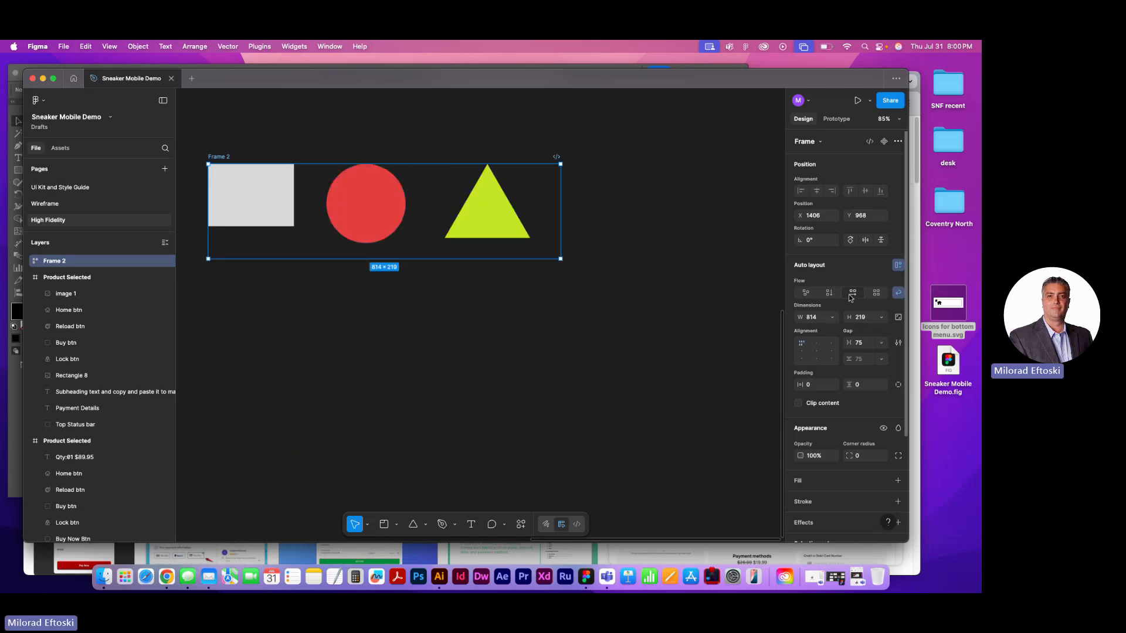
pyautogui.click(900, 294)
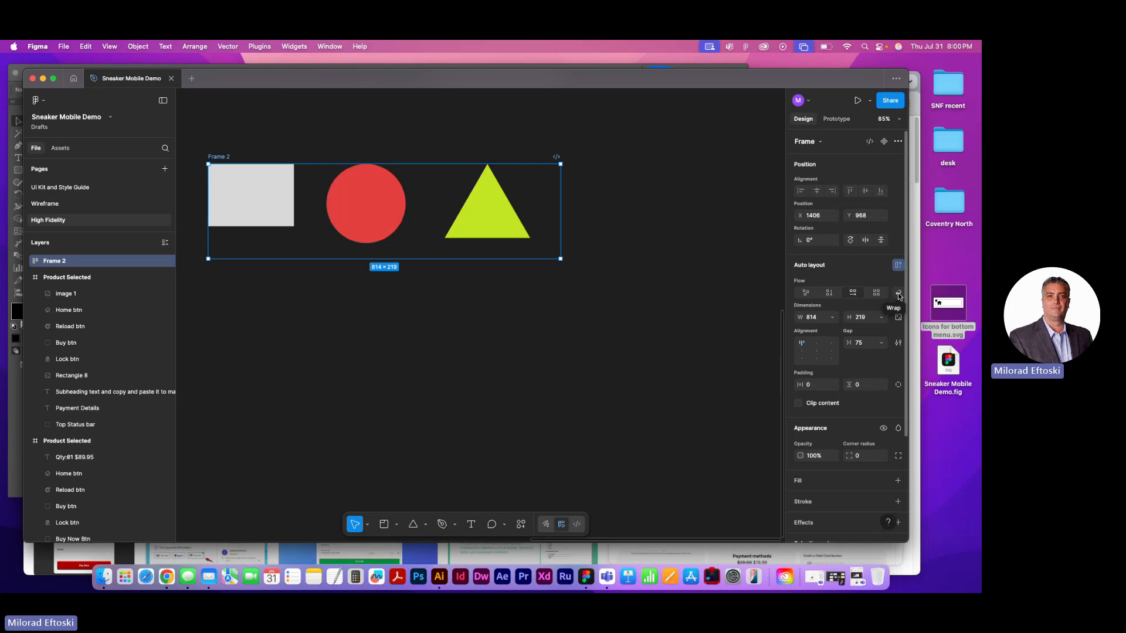
pyautogui.click(897, 295)
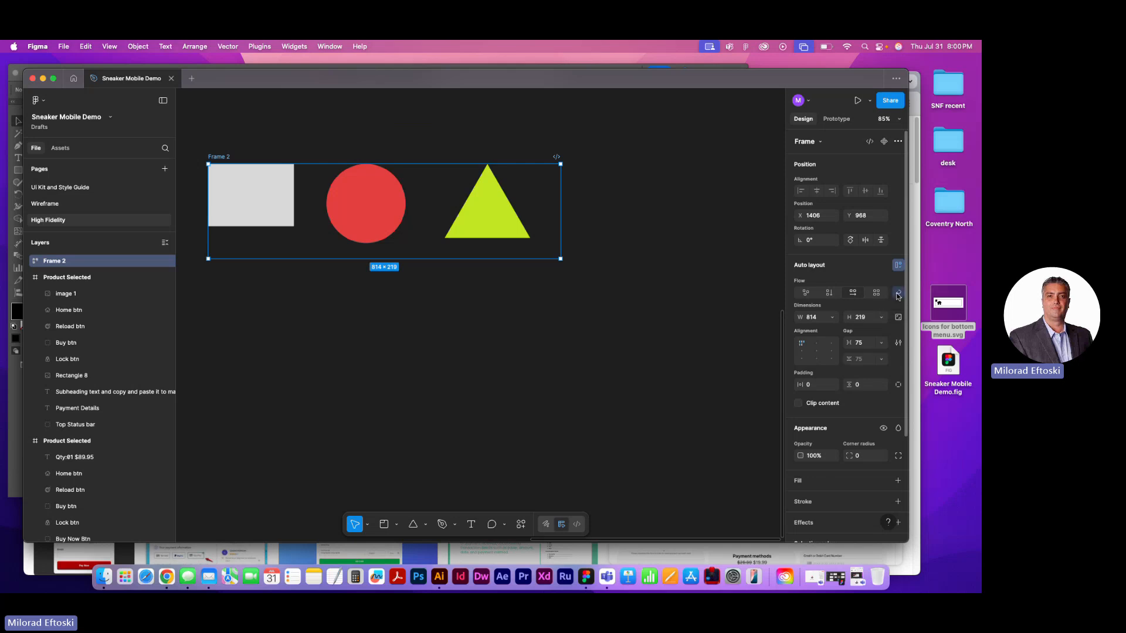
pyautogui.click(897, 295)
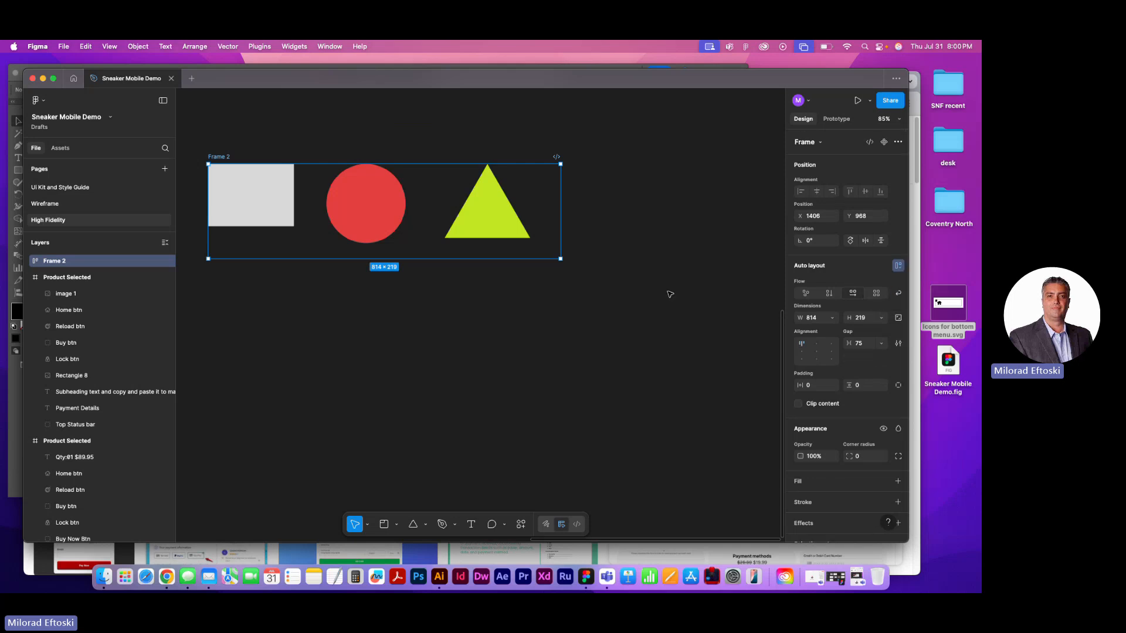
# Enable wrap on the shapes frame, reshape it to about 369 × 715, and widen its vertical gap to 157
pyautogui.moveTo(561, 259)
pyautogui.mouseDown()
pyautogui.moveTo(413, 383)
pyautogui.moveTo(478, 306)
pyautogui.moveTo(547, 263)
pyautogui.mouseUp()
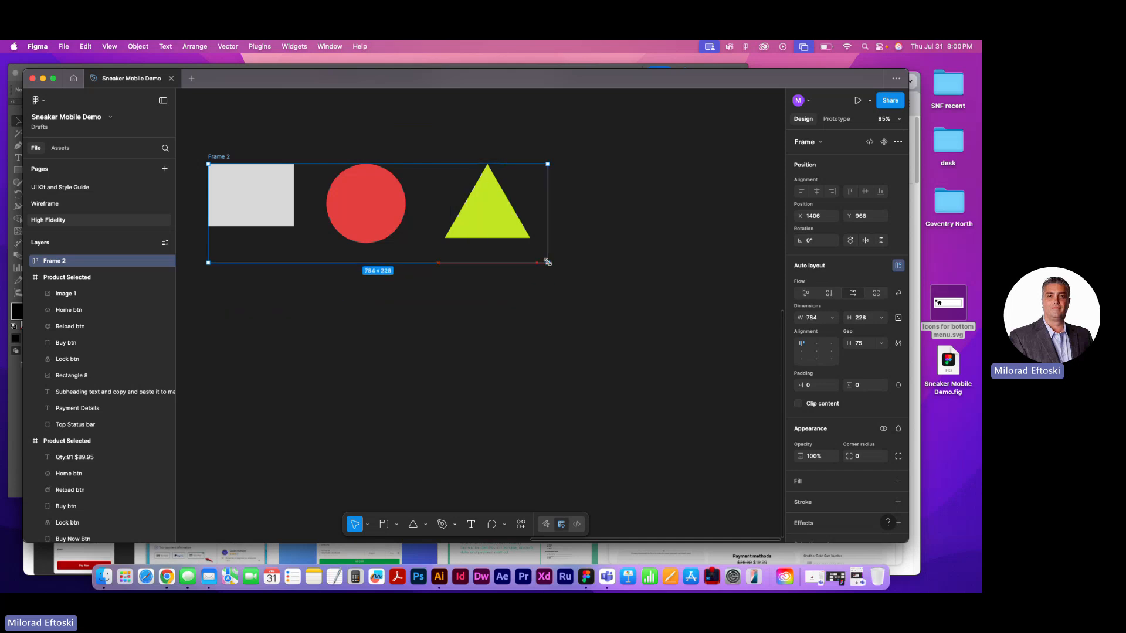
pyautogui.click(899, 295)
pyautogui.moveTo(548, 263); pyautogui.dragTo(369, 473)
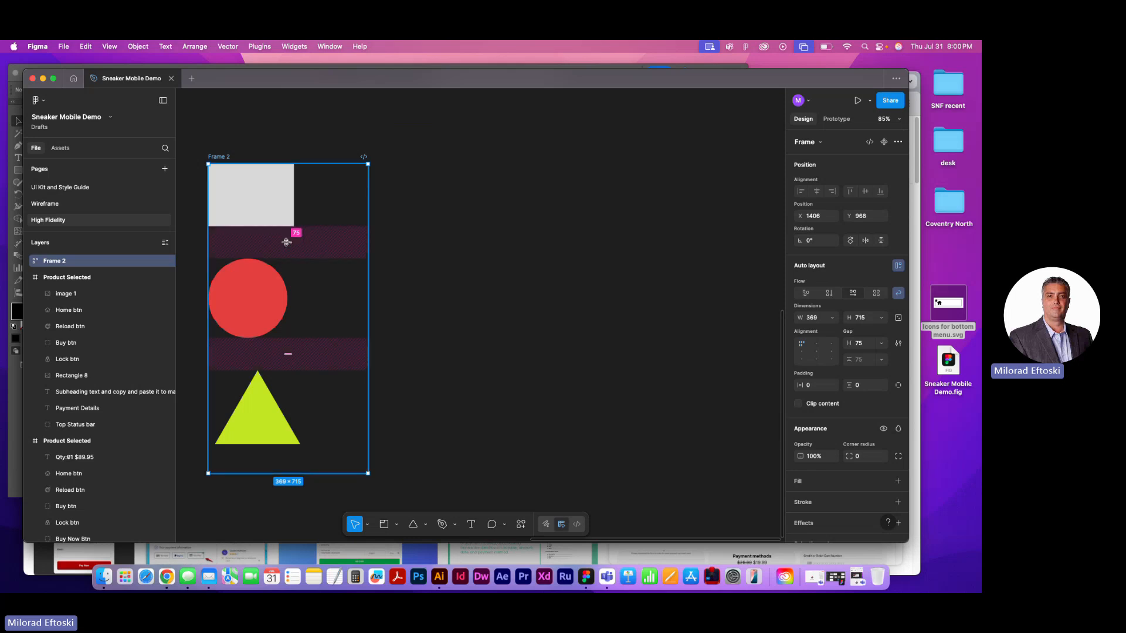
pyautogui.moveTo(288, 242)
pyautogui.mouseDown()
pyautogui.moveTo(284, 322)
pyautogui.moveTo(301, 238)
pyautogui.moveTo(302, 256)
pyautogui.mouseUp()
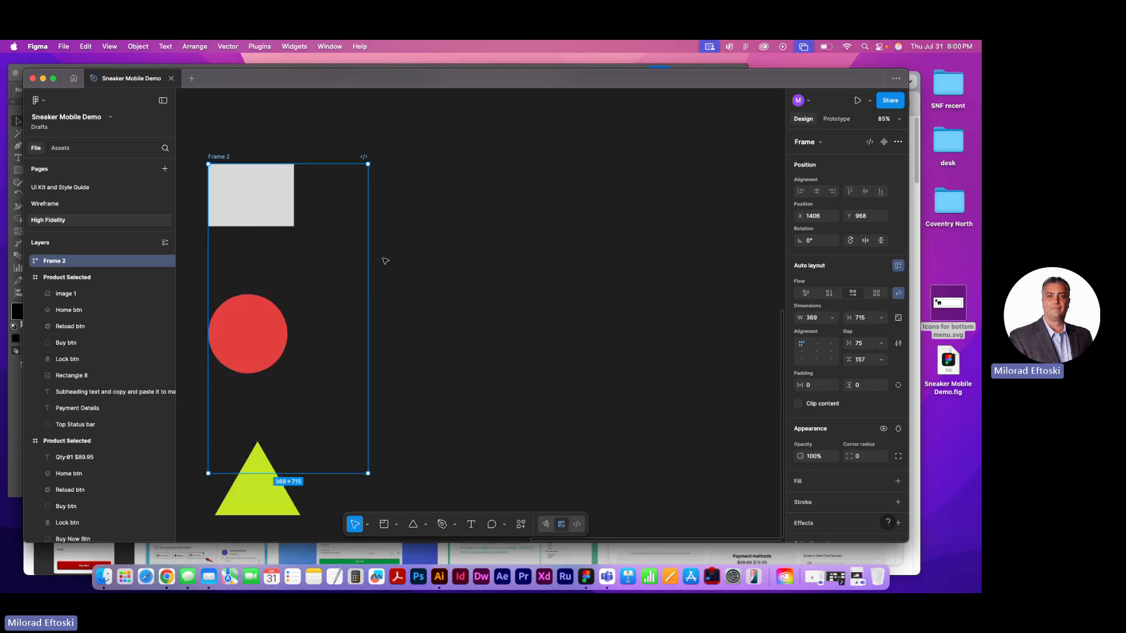
# Delete the shapes frame from the High Fidelity page
pyautogui.press('super+minus')
pyautogui.press('super+minus')
pyautogui.press('super+minus')
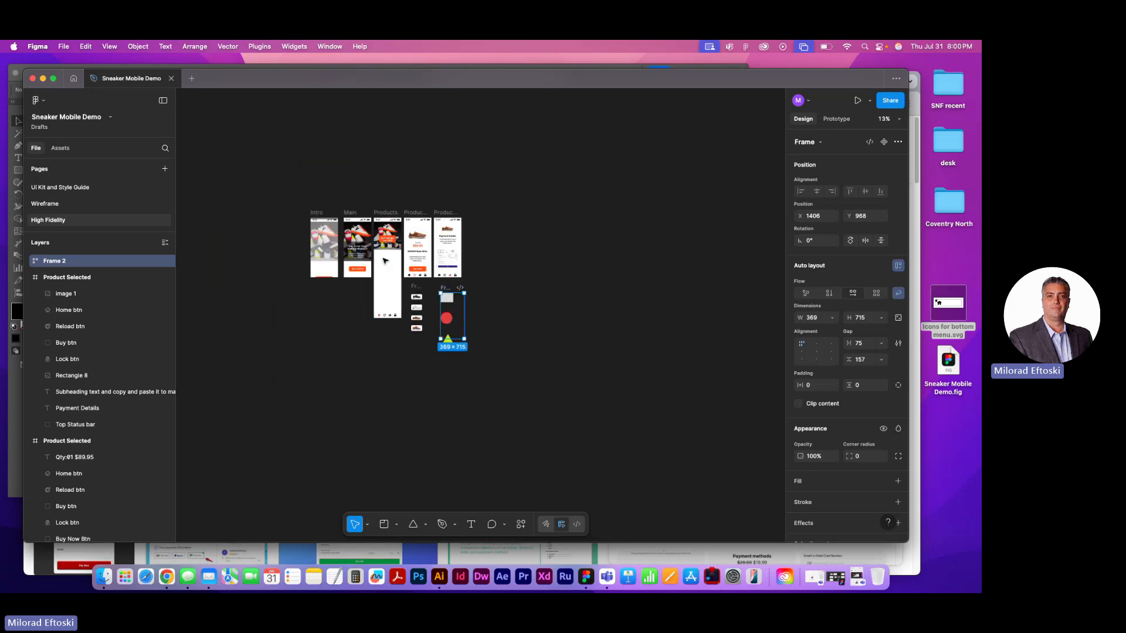
pyautogui.press('super+plus')
pyautogui.press('super+plus')
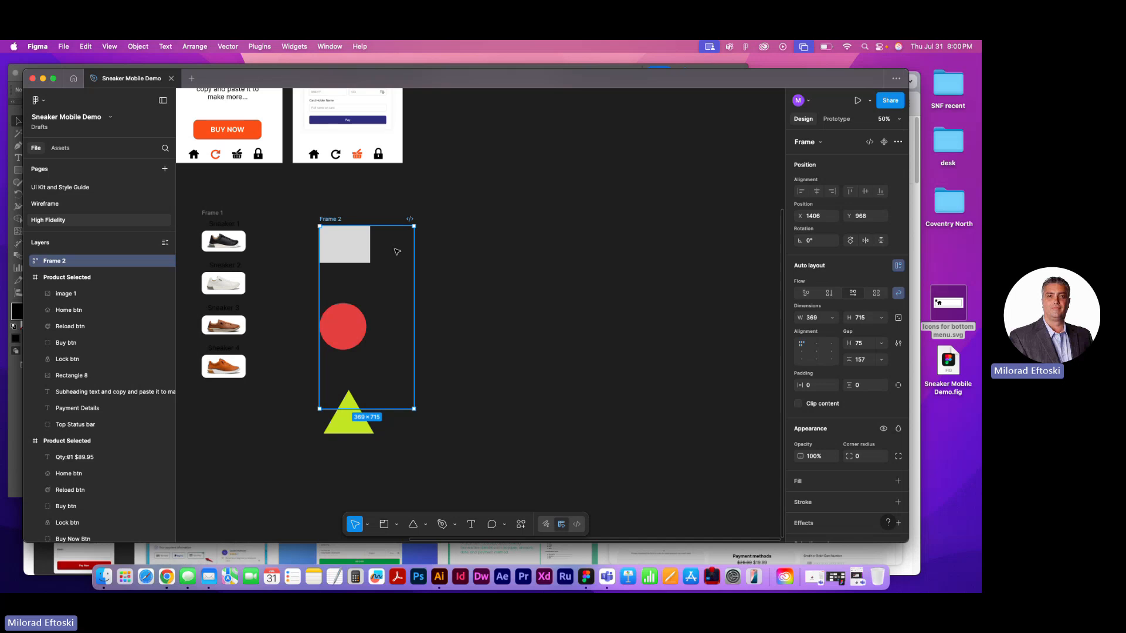
pyautogui.press('Delete')
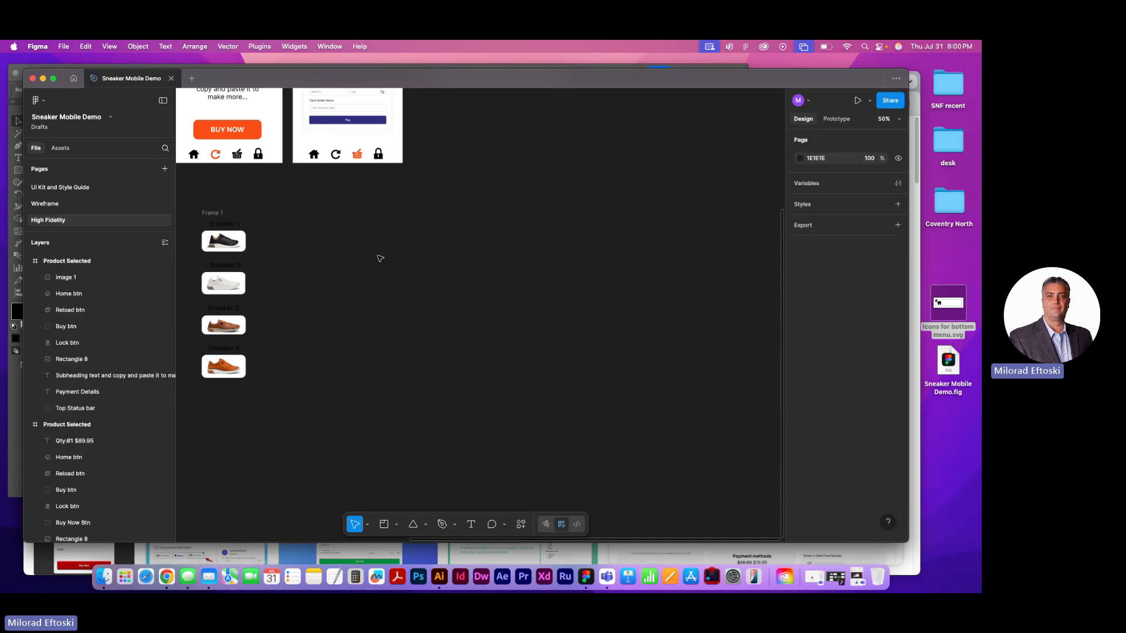
# Move the auto-layout frame of sneakers into the Products screen below the banner, at about X 114, Y 578
pyautogui.hscroll(-5, 388, 261)
pyautogui.scroll(1, 387, 261)
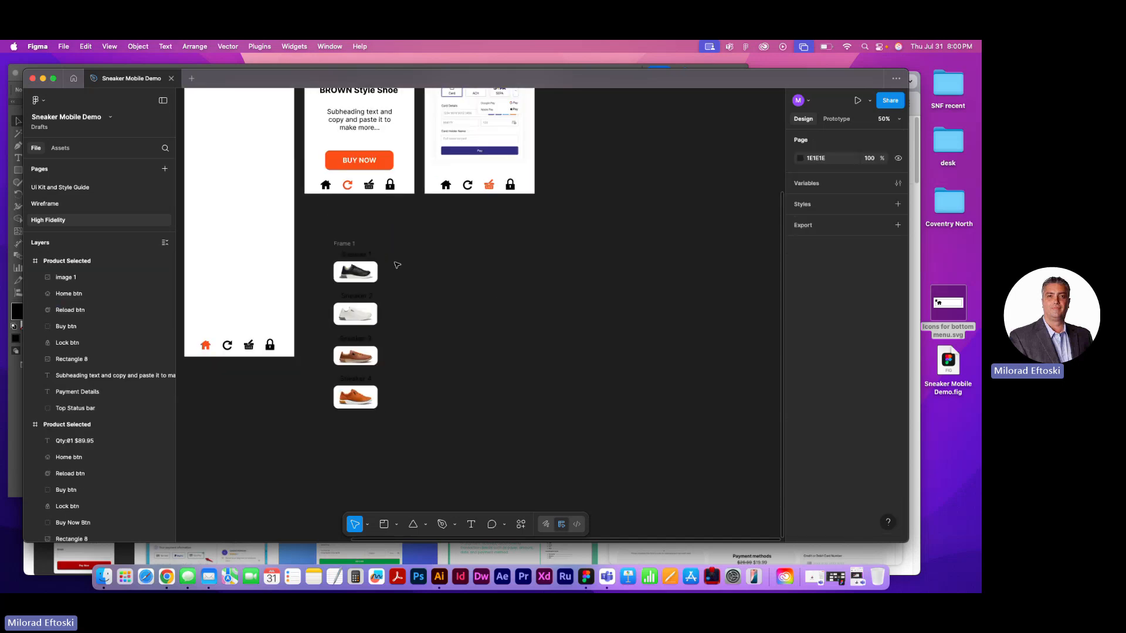
pyautogui.click(355, 246)
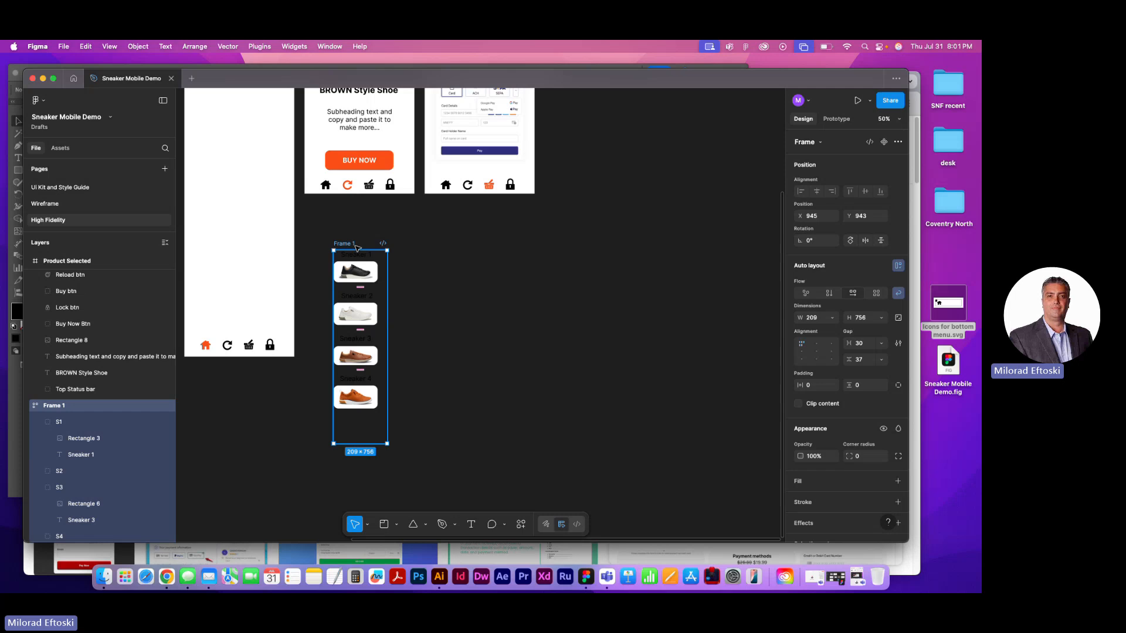
pyautogui.press('super+minus')
pyautogui.hscroll(-2, 473, 302)
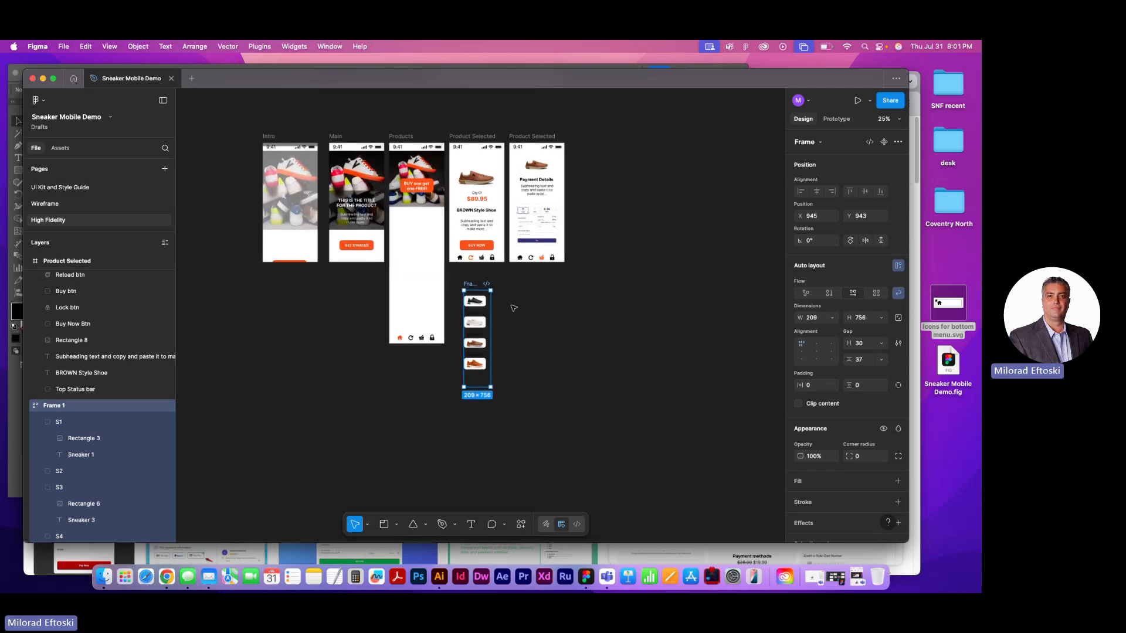
pyautogui.moveTo(467, 285); pyautogui.dragTo(407, 233)
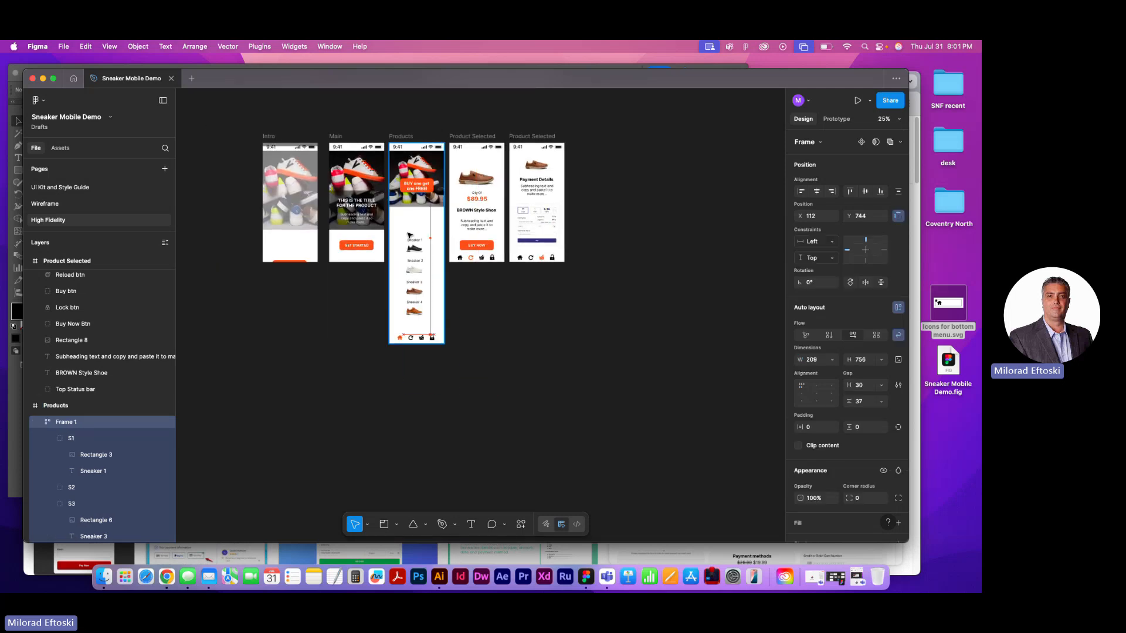
pyautogui.scroll(5, 409, 234)
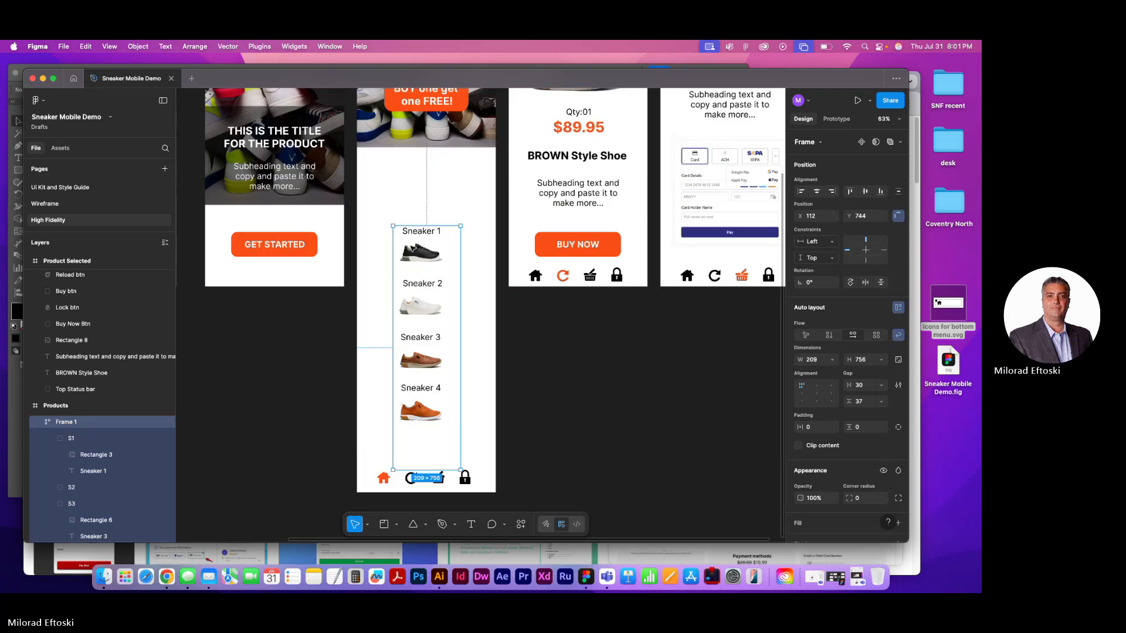
pyautogui.moveTo(419, 250); pyautogui.dragTo(421, 196)
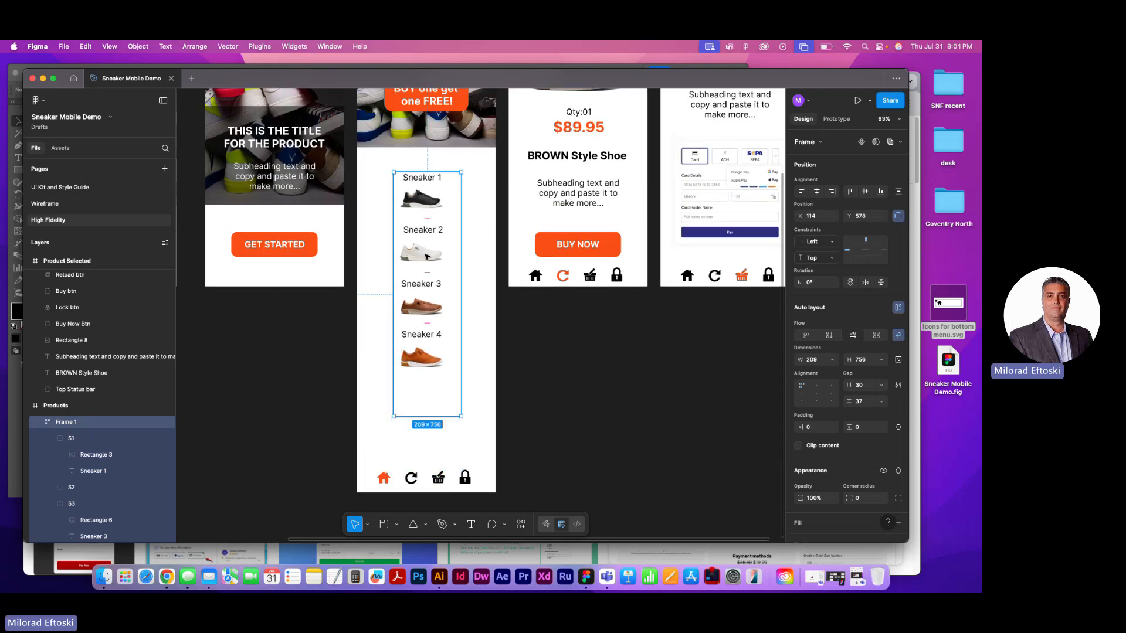
# Trim the sneaker list frame to about 184 × 640 and scale it with its contents to about 249 × 866
pyautogui.moveTo(461, 416); pyautogui.dragTo(453, 379)
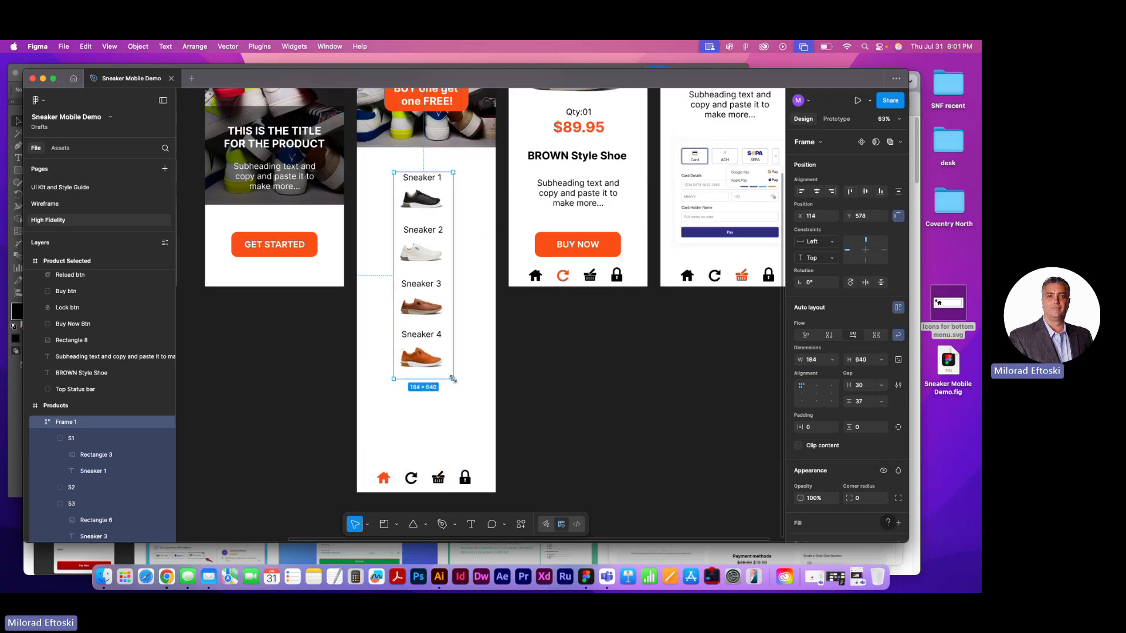
pyautogui.click(384, 523)
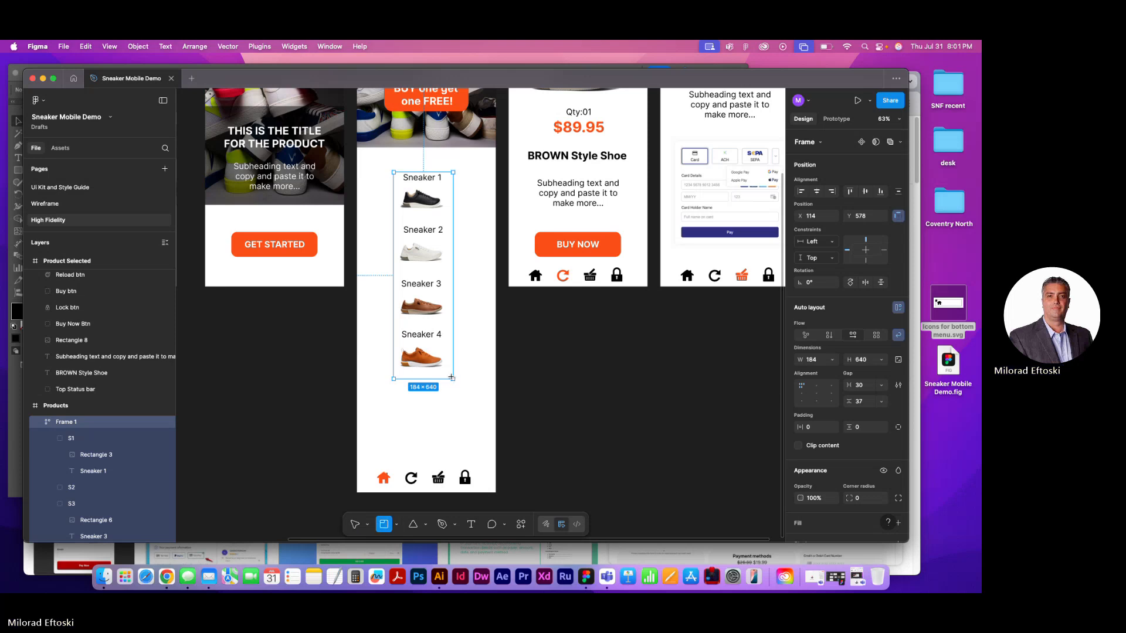
pyautogui.click(369, 526)
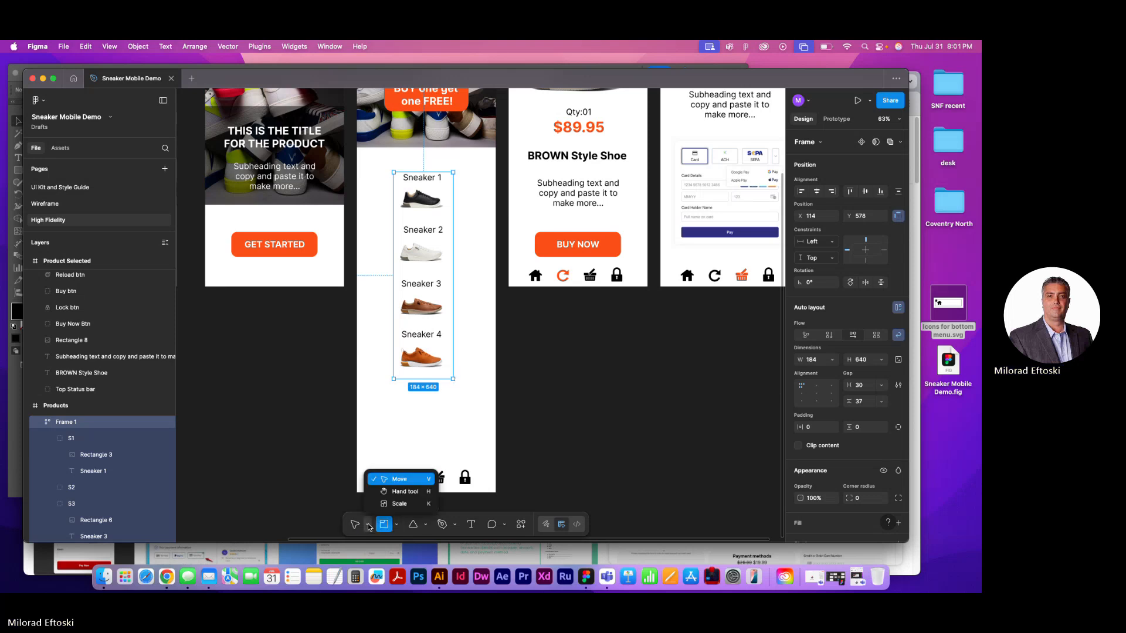
pyautogui.click(399, 504)
pyautogui.moveTo(453, 379); pyautogui.dragTo(437, 410)
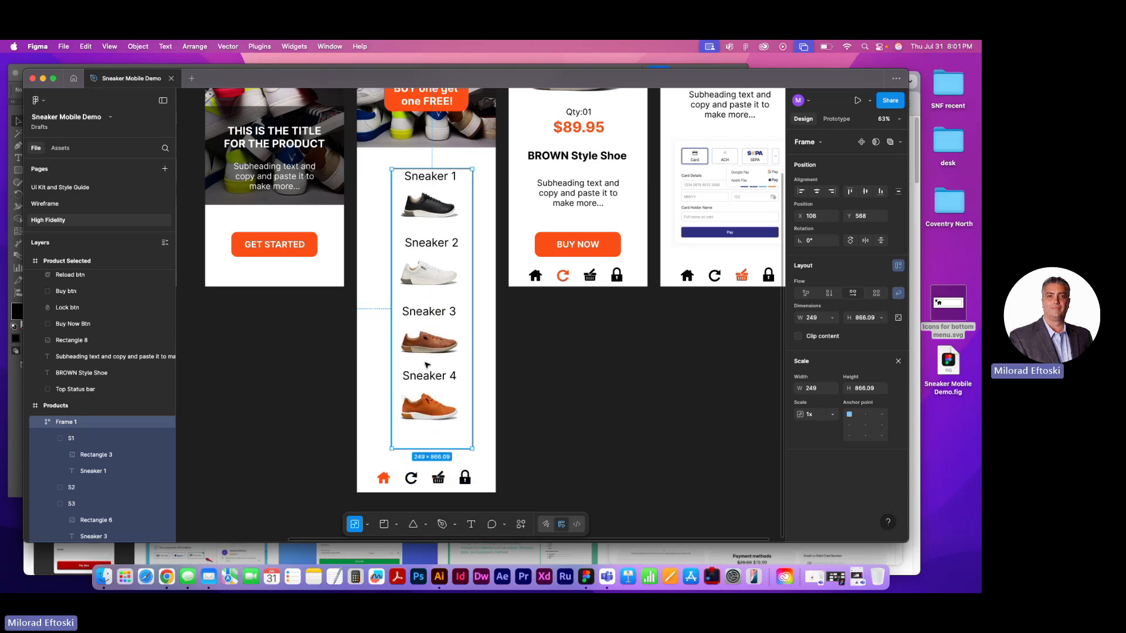
pyautogui.click(368, 526)
pyautogui.click(398, 479)
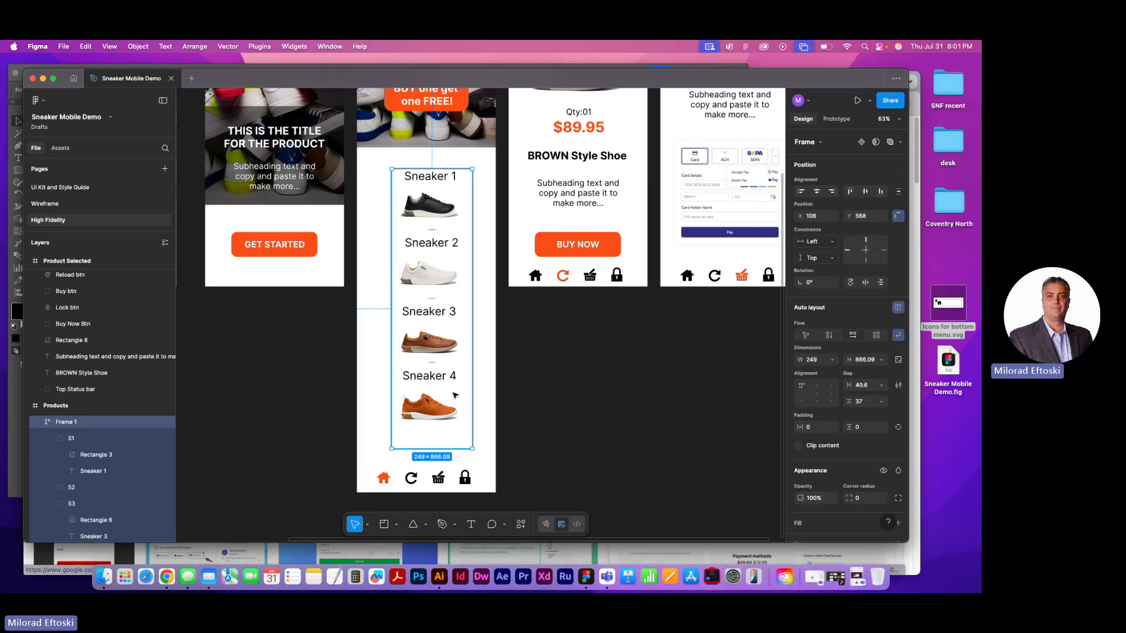
# Increase the vertical gap between the sneaker items on the Products screen to 56
pyautogui.moveTo(435, 368)
pyautogui.mouseDown()
pyautogui.moveTo(433, 388)
pyautogui.moveTo(432, 378)
pyautogui.mouseUp()
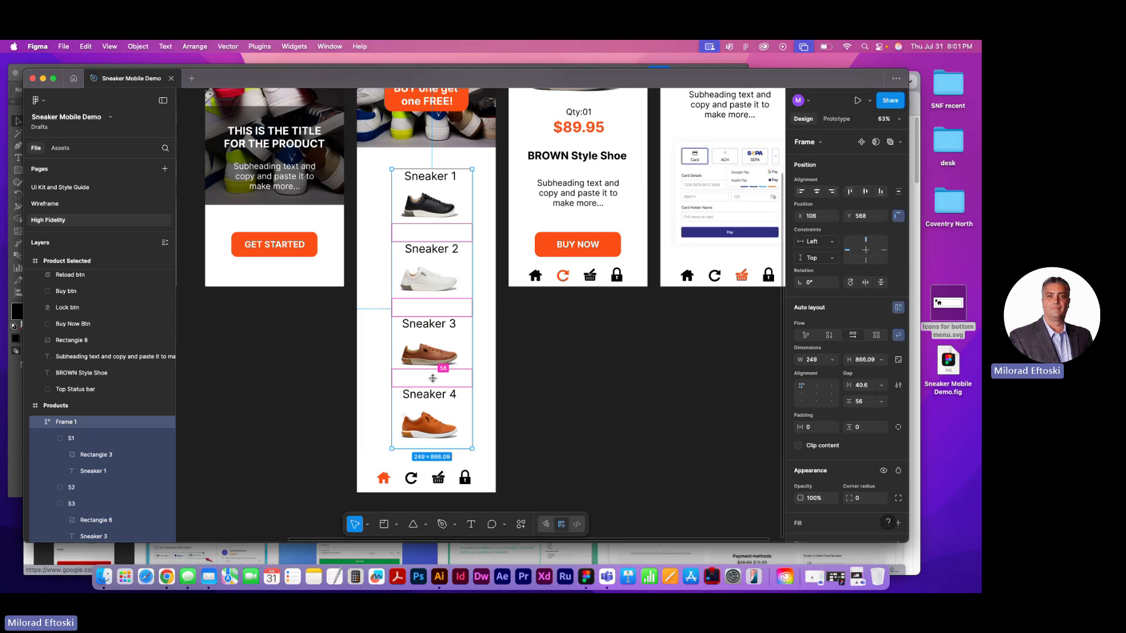
pyautogui.click(570, 407)
pyautogui.scroll(2, 510, 360)
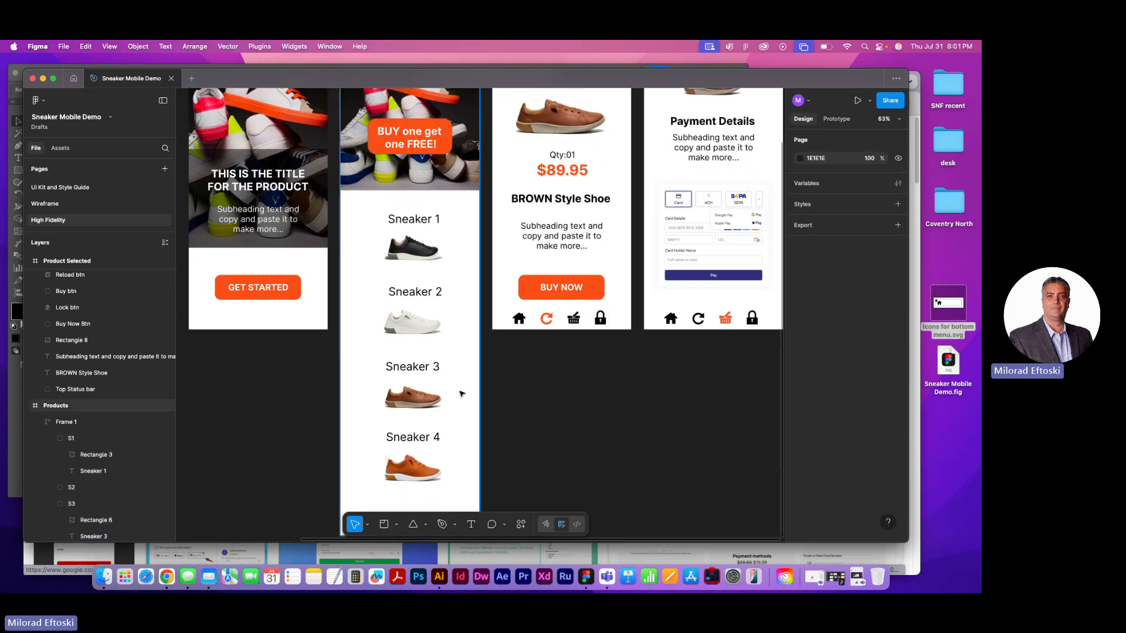
pyautogui.scroll(-5, 461, 394)
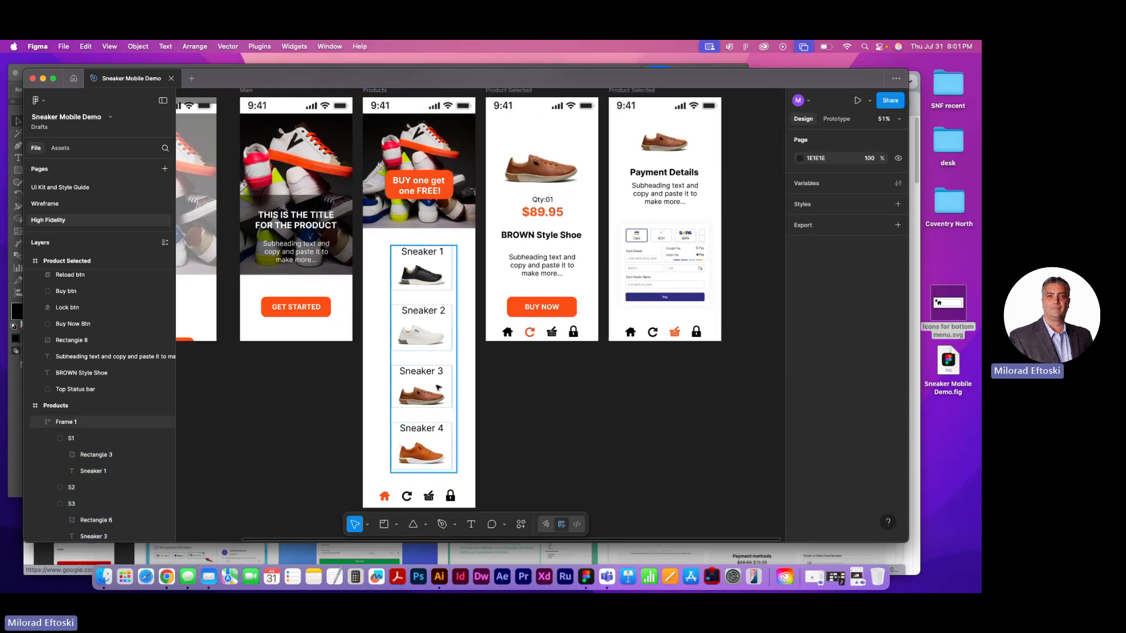
pyautogui.click(439, 387)
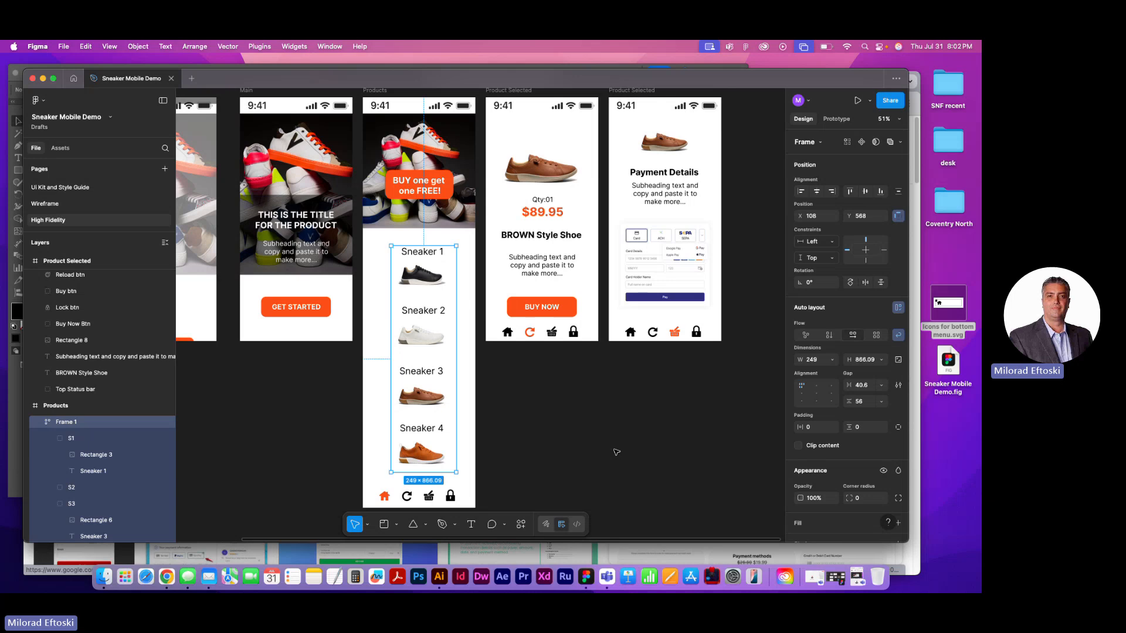
pyautogui.click(613, 451)
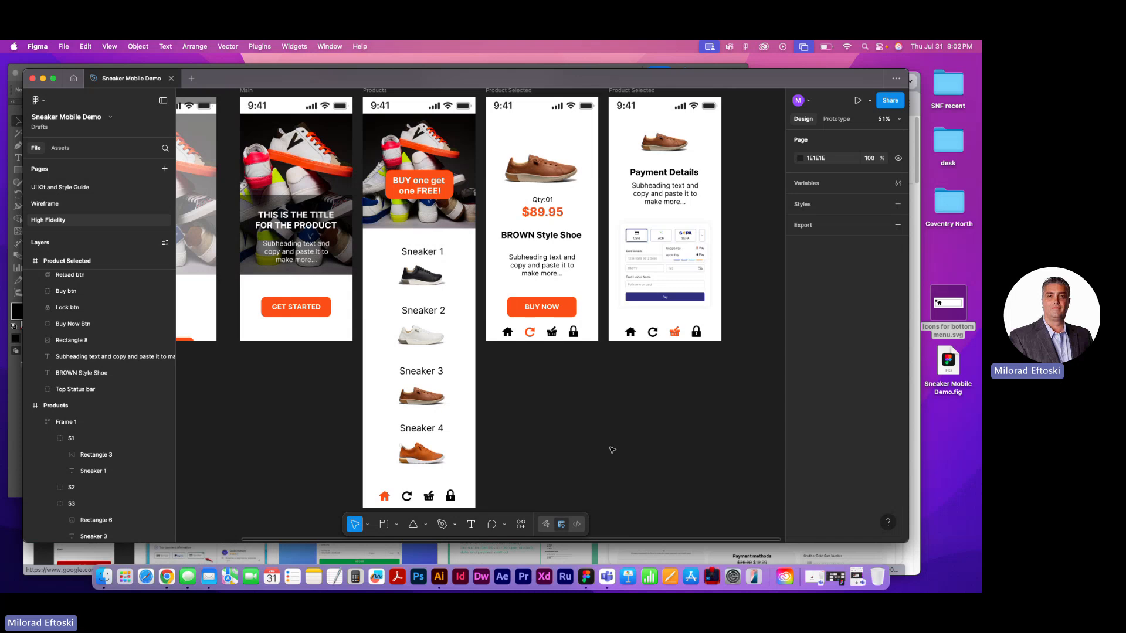
pyautogui.hscroll(-5, 631, 437)
pyautogui.scroll(-1, 631, 438)
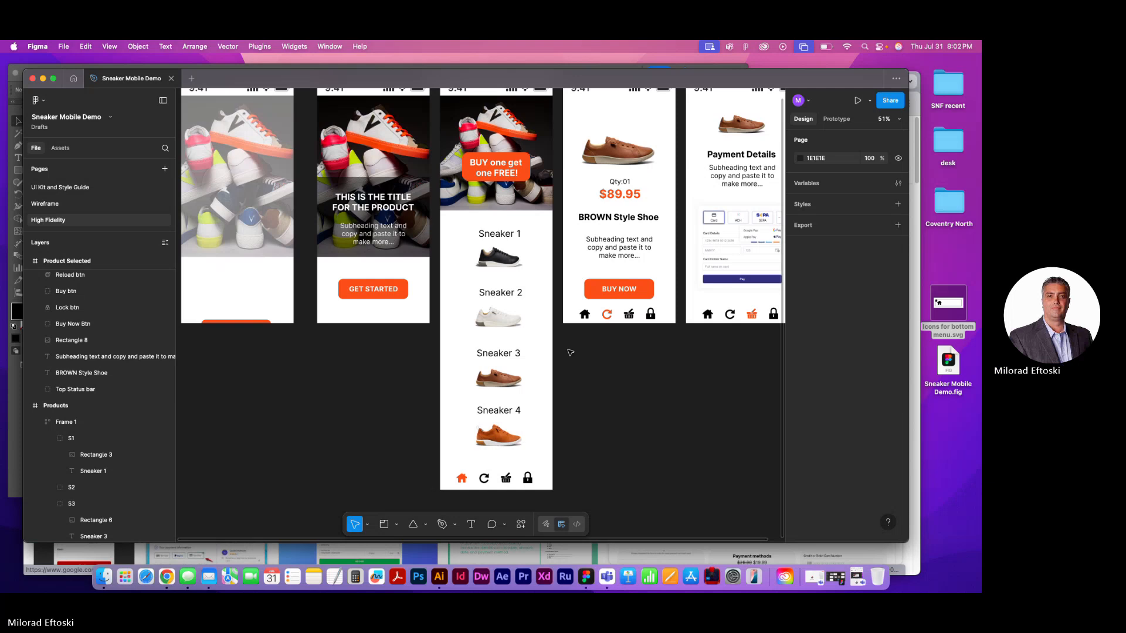
pyautogui.hscroll(2, 558, 358)
pyautogui.scroll(1, 557, 358)
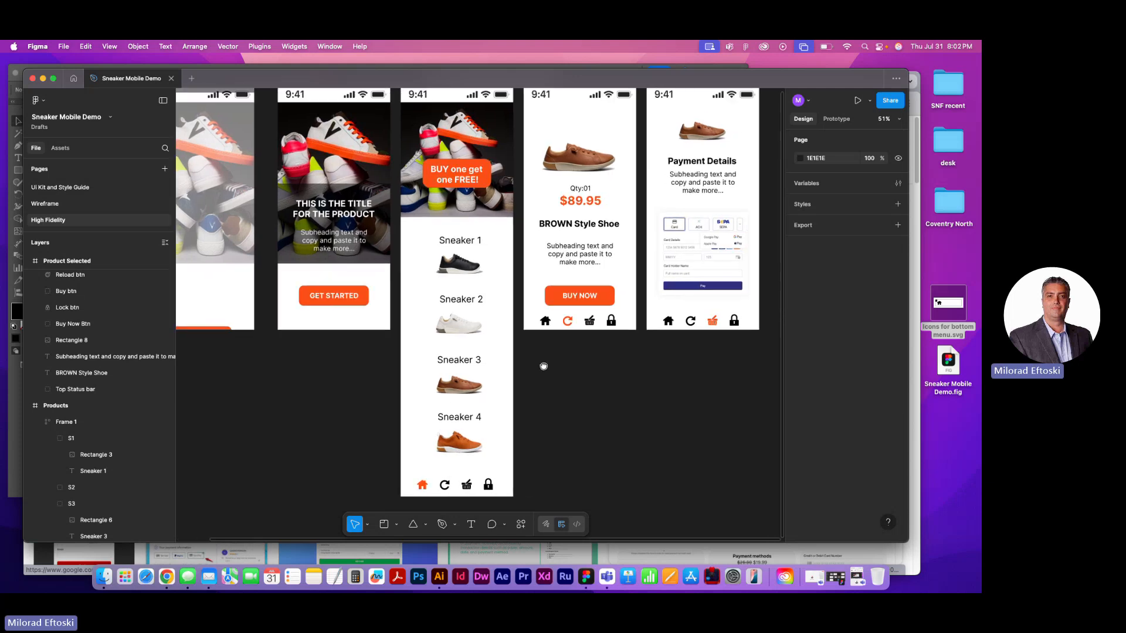
# In prototype mode, connect the Sneaker 3 item to the BROWN Style Shoe Product Selected screen
pyautogui.click(490, 343)
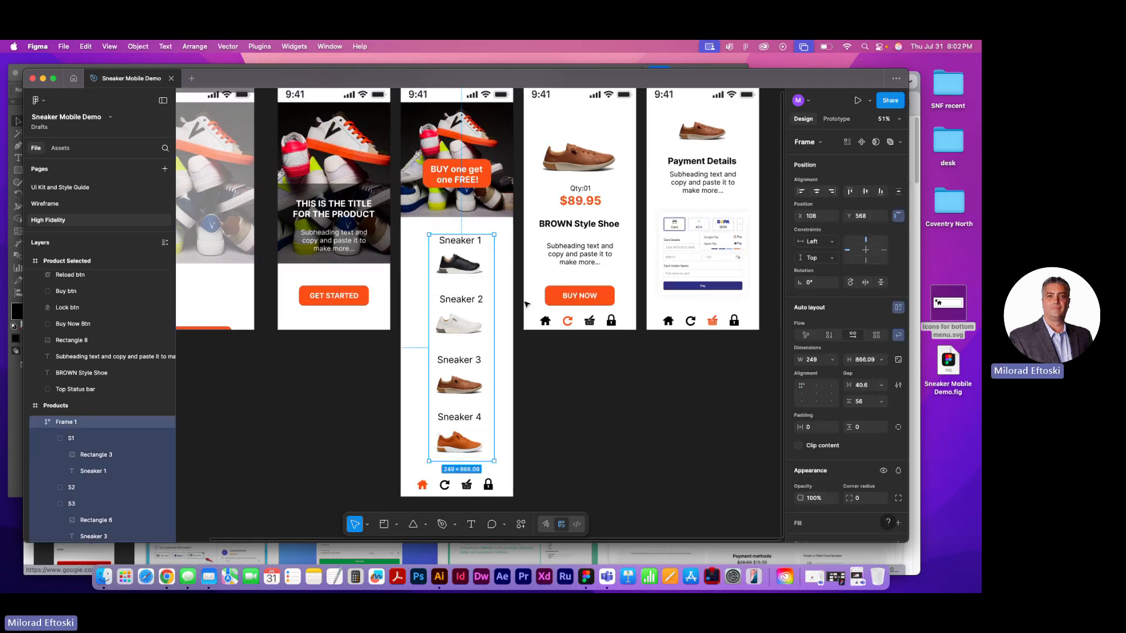
pyautogui.click(837, 119)
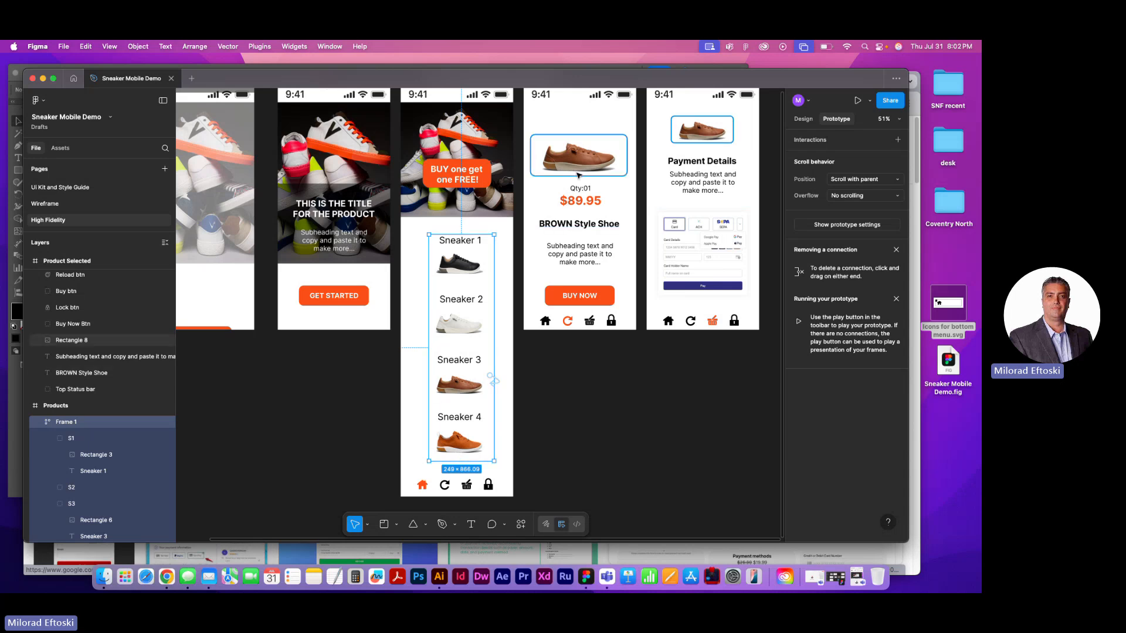
pyautogui.moveTo(473, 386); pyautogui.dragTo(450, 326)
pyautogui.press('super+z')
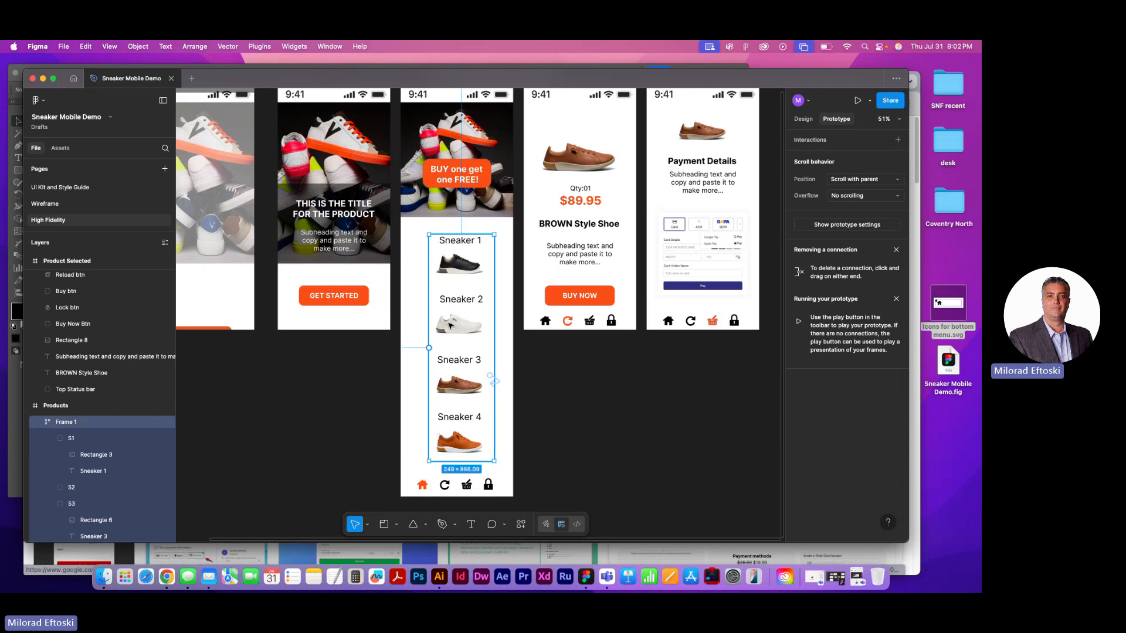
pyautogui.click(478, 390)
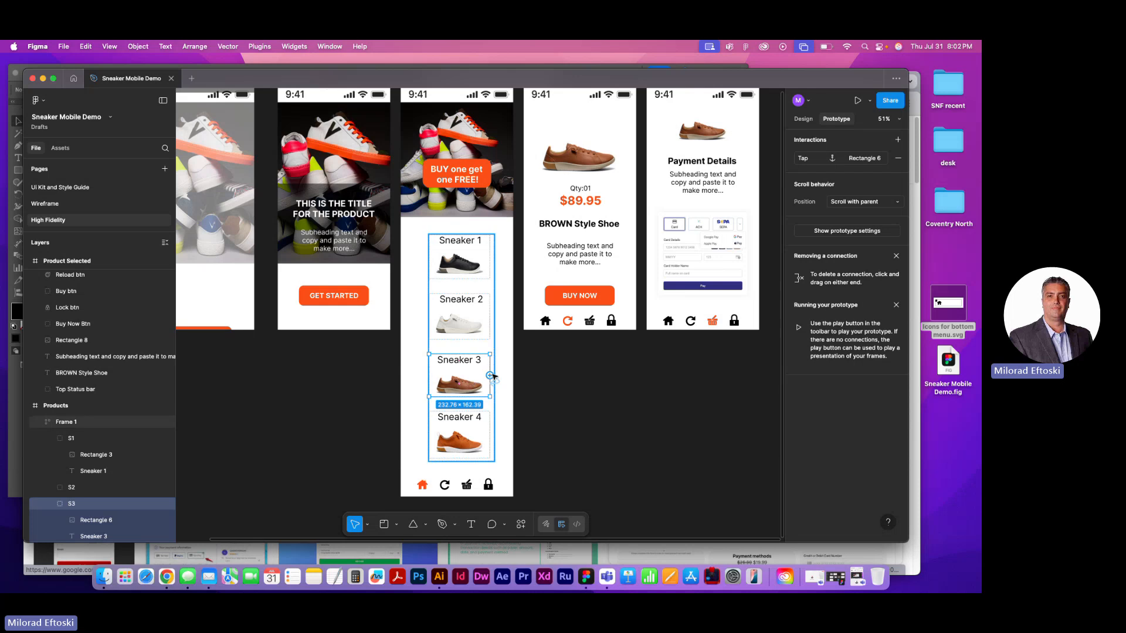
pyautogui.scroll(5, 504, 383)
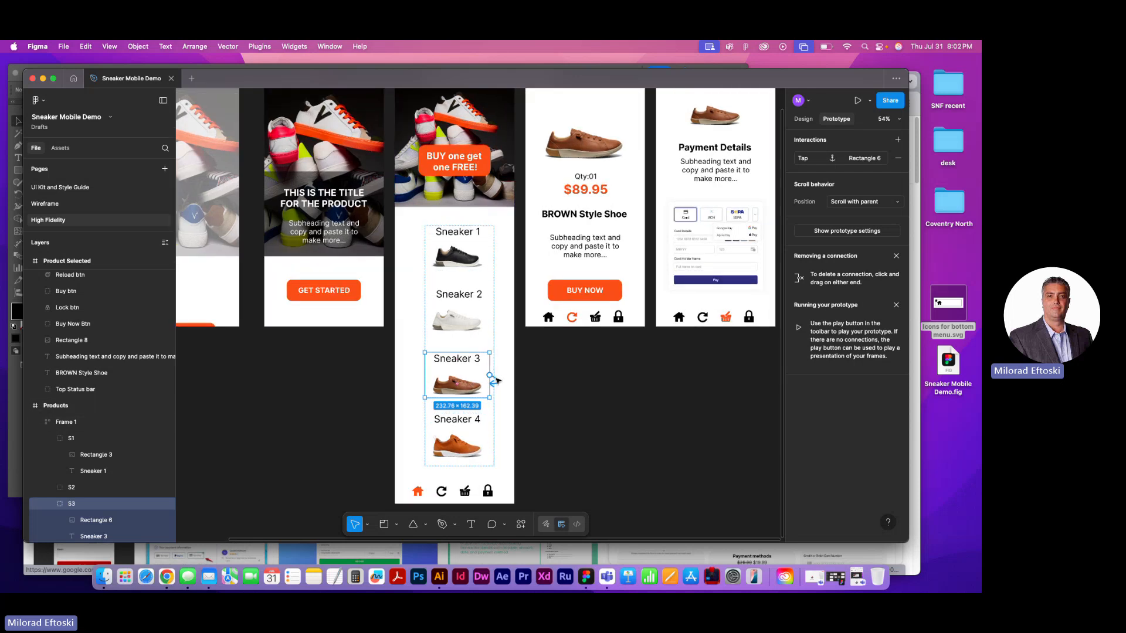
pyautogui.click(462, 308)
pyautogui.click(467, 368)
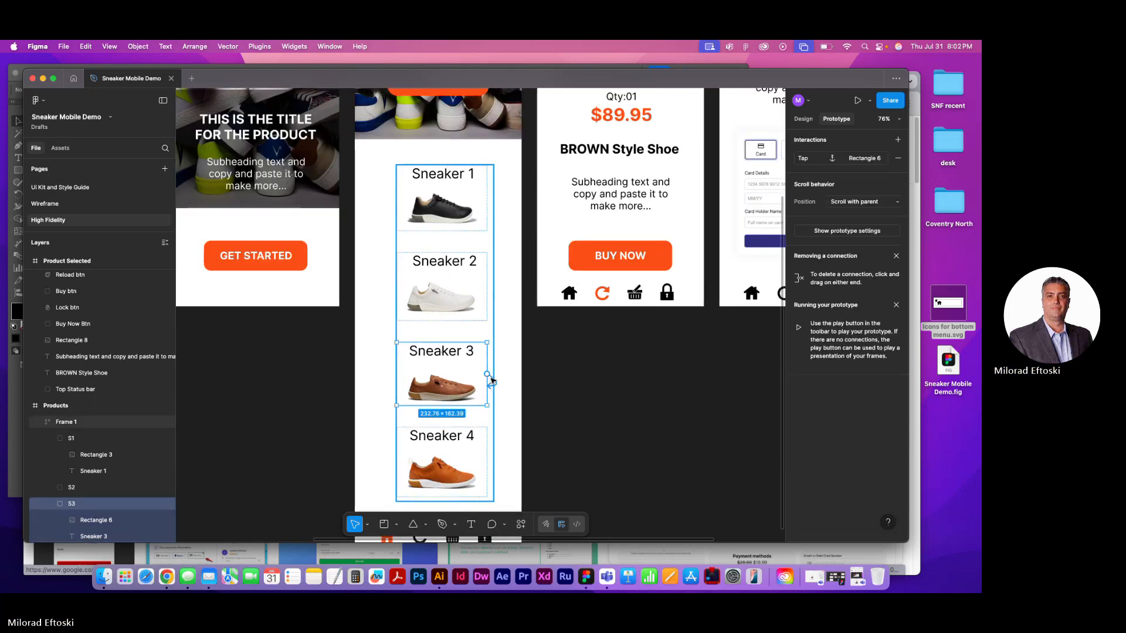
pyautogui.moveTo(487, 374); pyautogui.dragTo(545, 206)
# Delete Sneaker 3's scroll-to interaction and set the trigger of its Product Selected connection to On tap
pyautogui.click(497, 386)
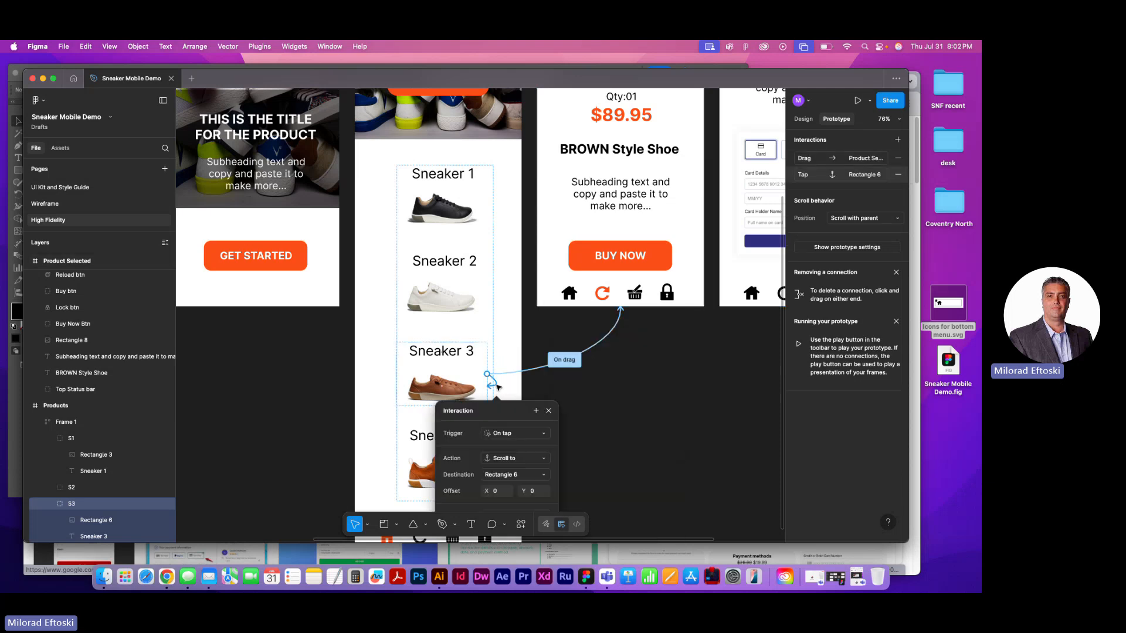
pyautogui.press('Delete')
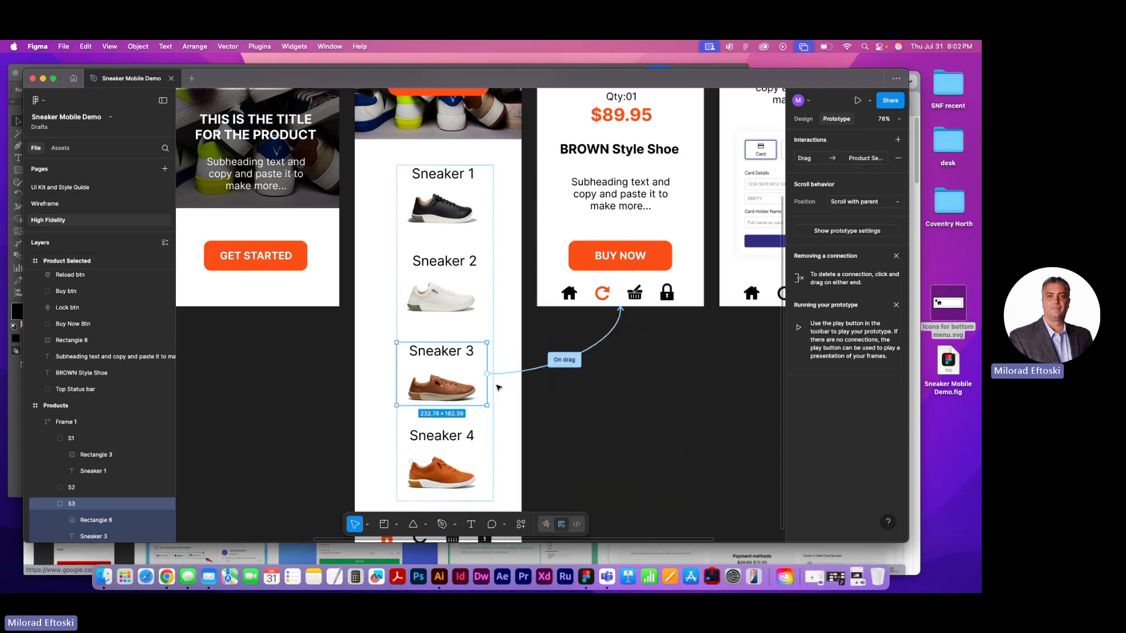
pyautogui.click(507, 374)
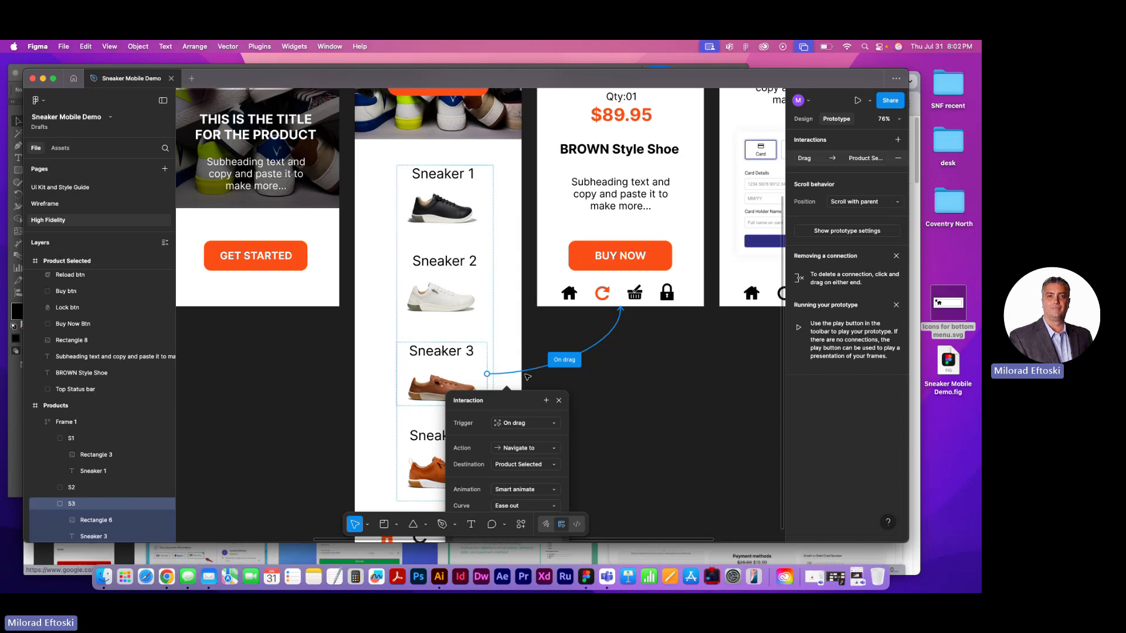
pyautogui.click(523, 423)
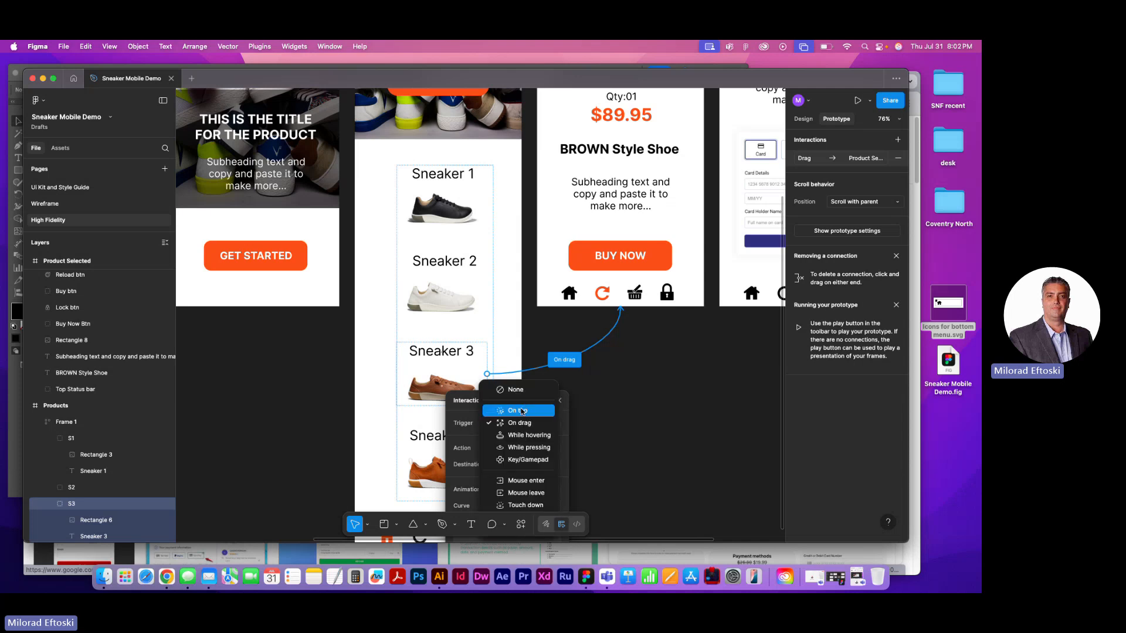
pyautogui.click(524, 407)
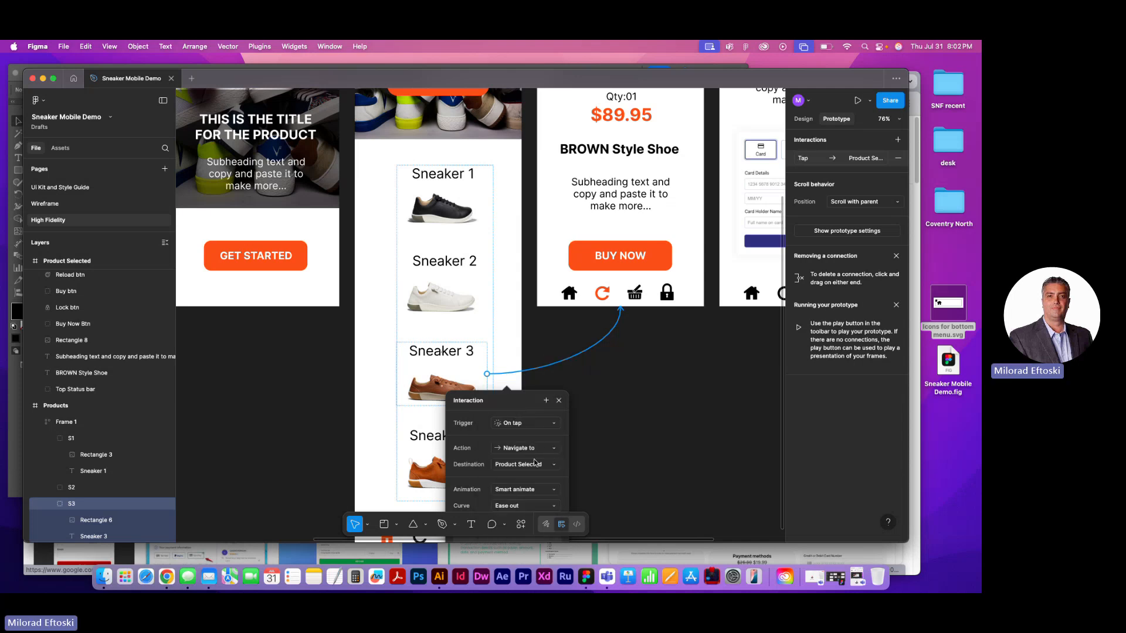
# Close the interaction settings and preview the prototype, entering the Products screen through GET STARTED and scrolling through the sneaker list
pyautogui.click(623, 454)
pyautogui.click(476, 392)
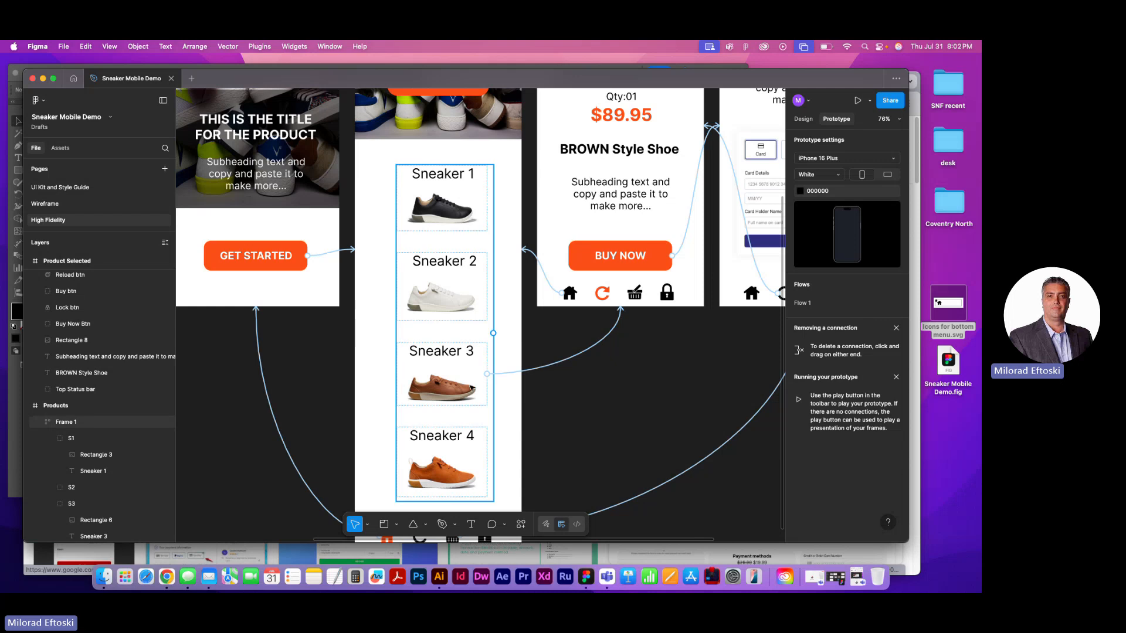
pyautogui.click(461, 391)
pyautogui.scroll(-5, 566, 390)
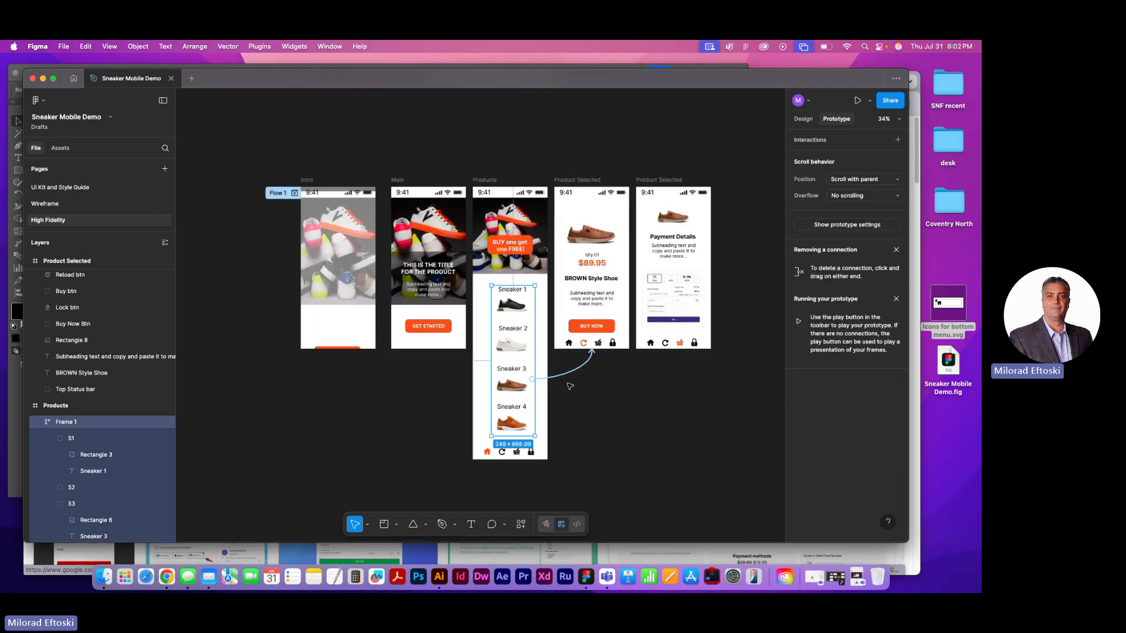
pyautogui.click(580, 391)
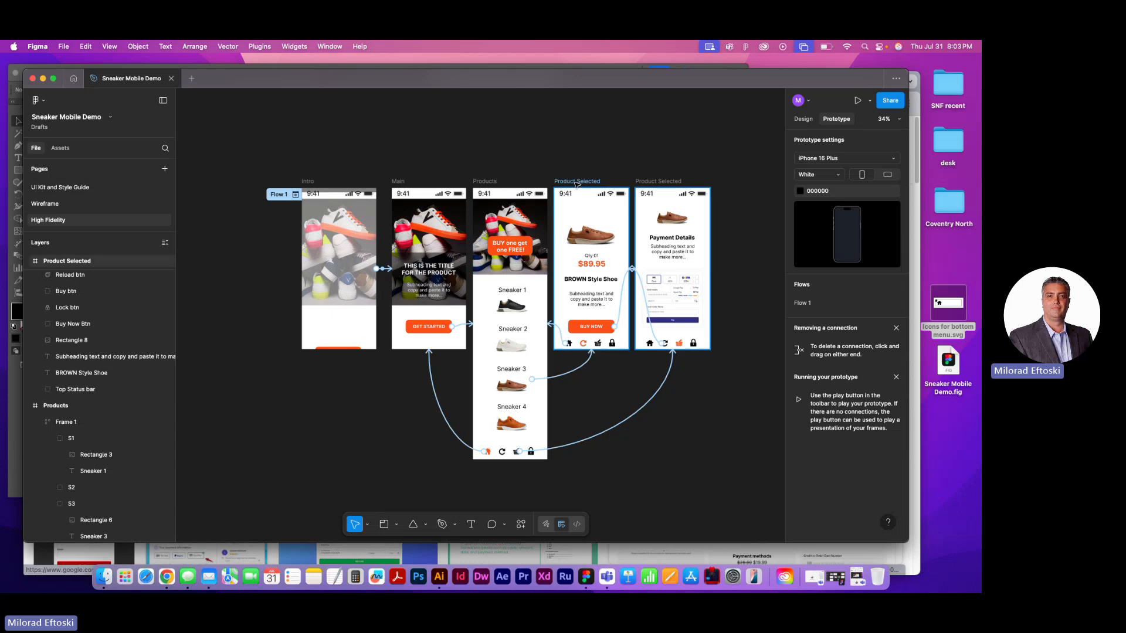
pyautogui.click(858, 103)
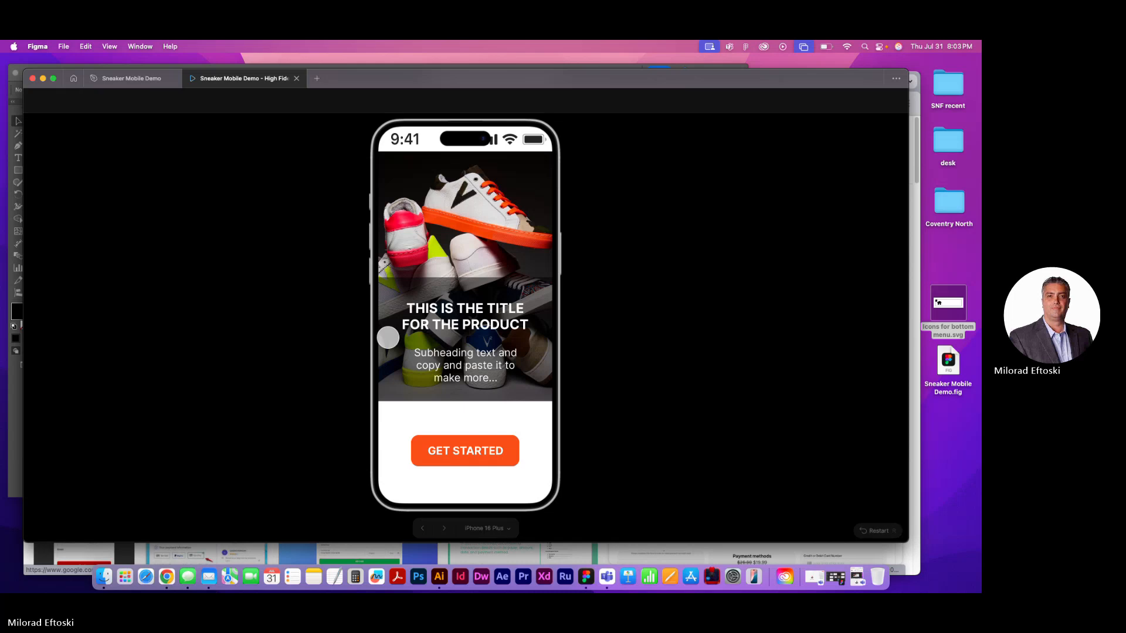
pyautogui.click(463, 449)
pyautogui.scroll(-5, 478, 404)
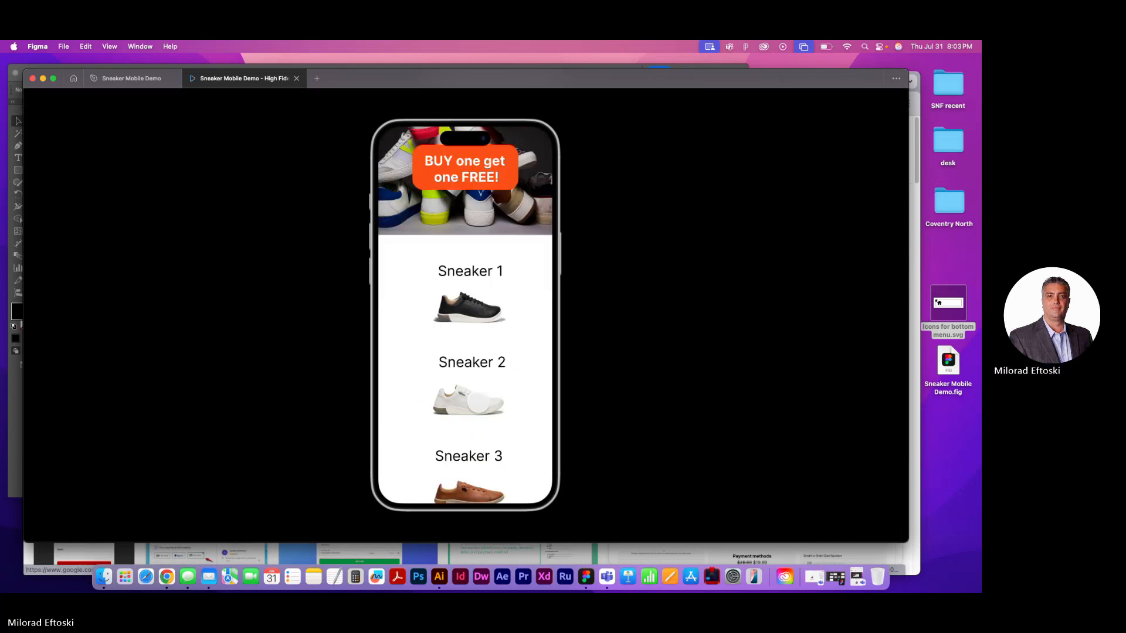
pyautogui.scroll(5, 474, 403)
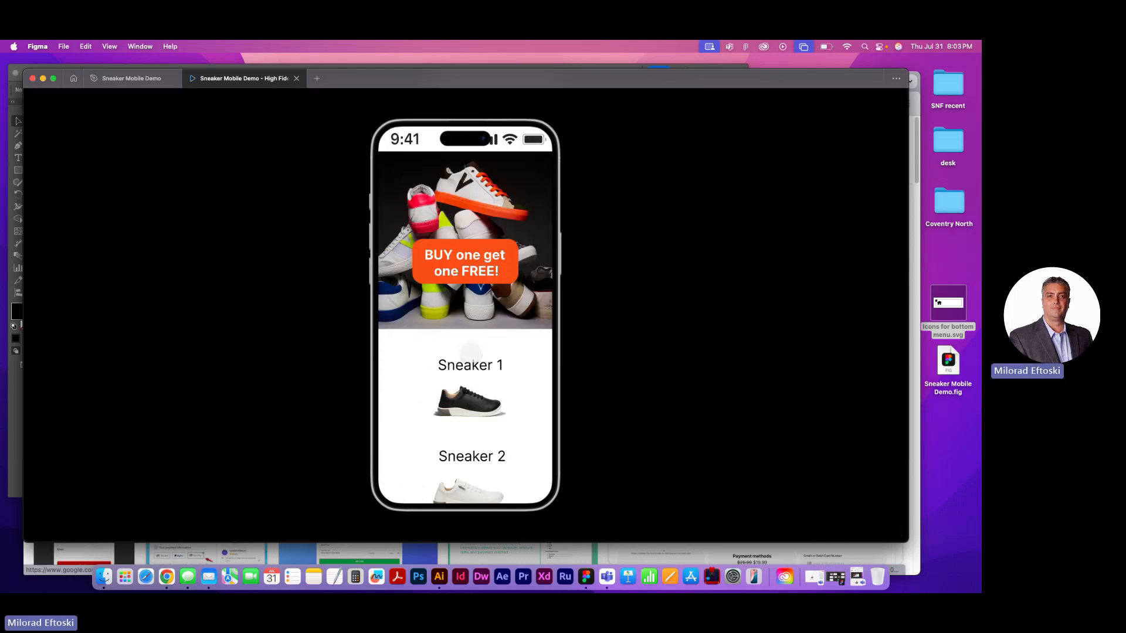
pyautogui.scroll(-5, 470, 360)
pyautogui.scroll(5, 471, 360)
pyautogui.scroll(-5, 470, 360)
pyautogui.scroll(5, 471, 360)
pyautogui.scroll(-5, 470, 362)
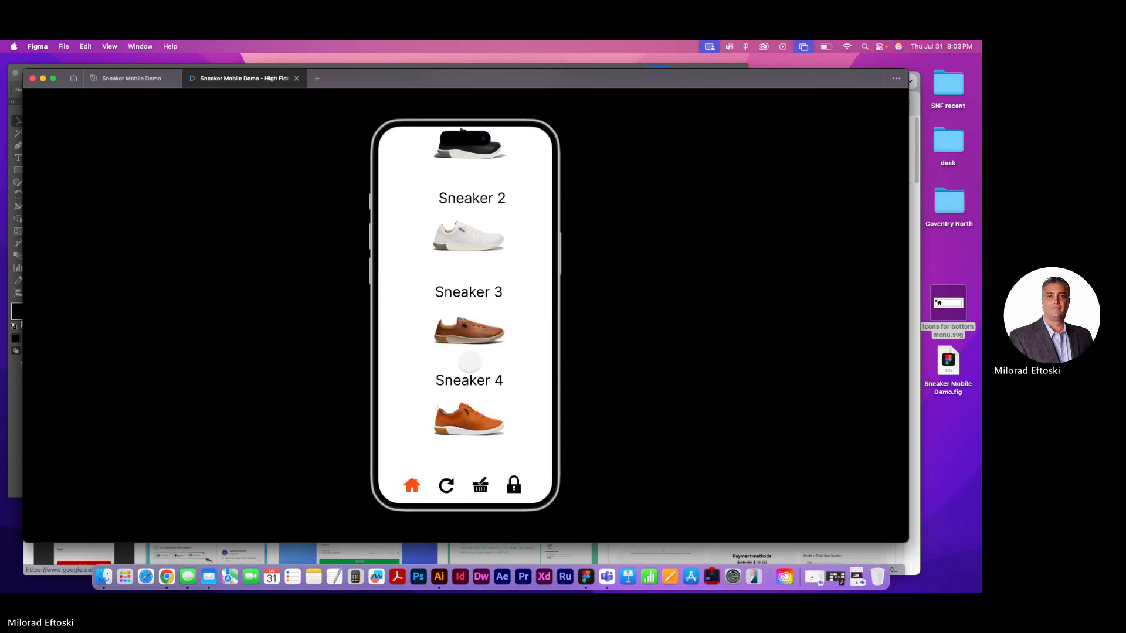
# In the preview, test the links from Sneaker 3 through BUY NOW to Payment Details and back to Products via the reload and home icons
pyautogui.click(465, 344)
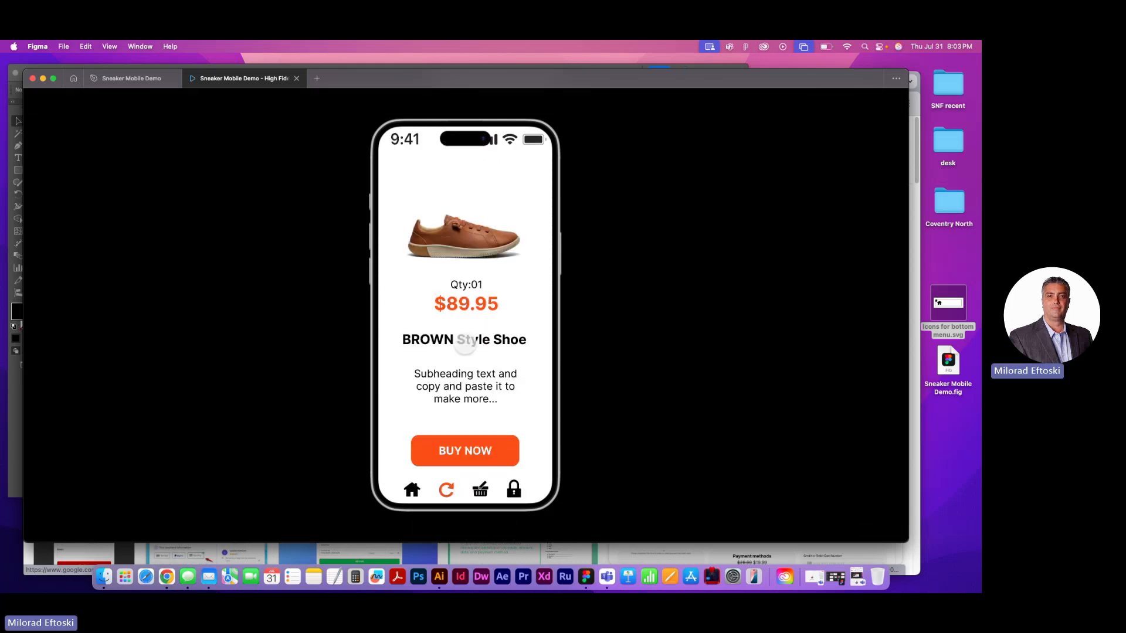
pyautogui.click(447, 449)
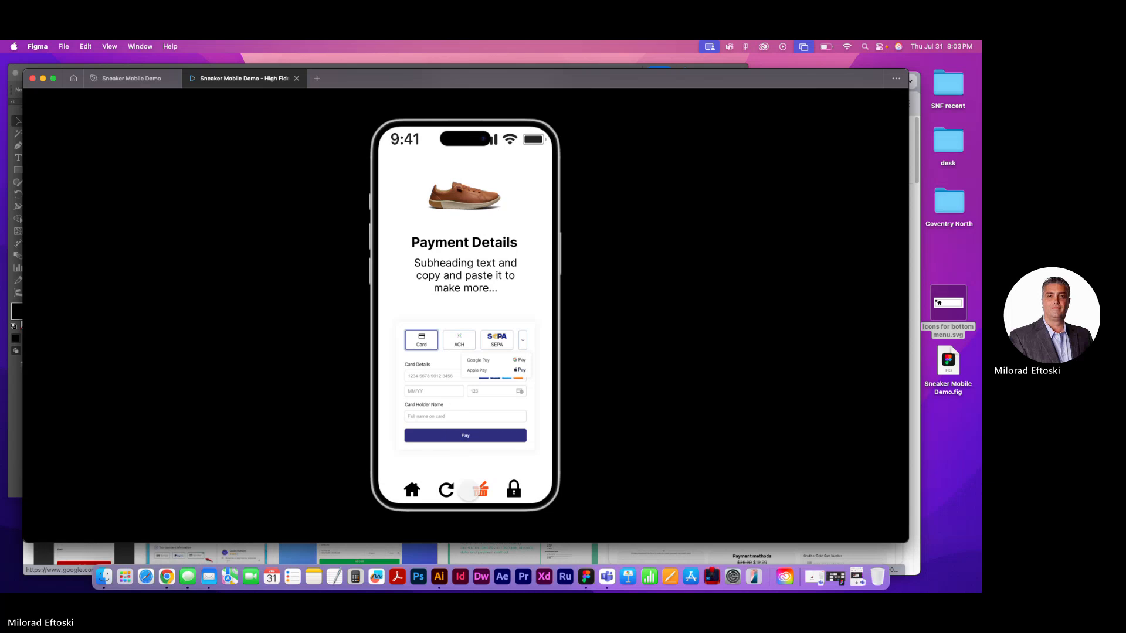
pyautogui.click(445, 489)
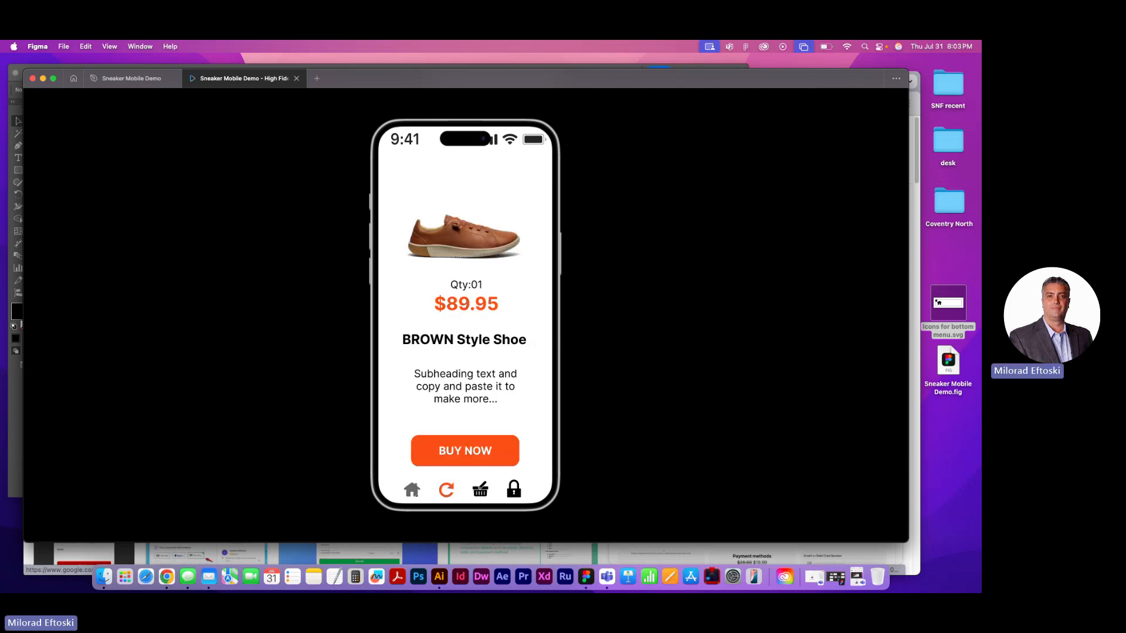
pyautogui.click(411, 490)
# Examine how the status bar and bottom icons behave while scrolling the previewed Products screen, and close the preview
pyautogui.scroll(5, 477, 356)
pyautogui.scroll(-5, 477, 356)
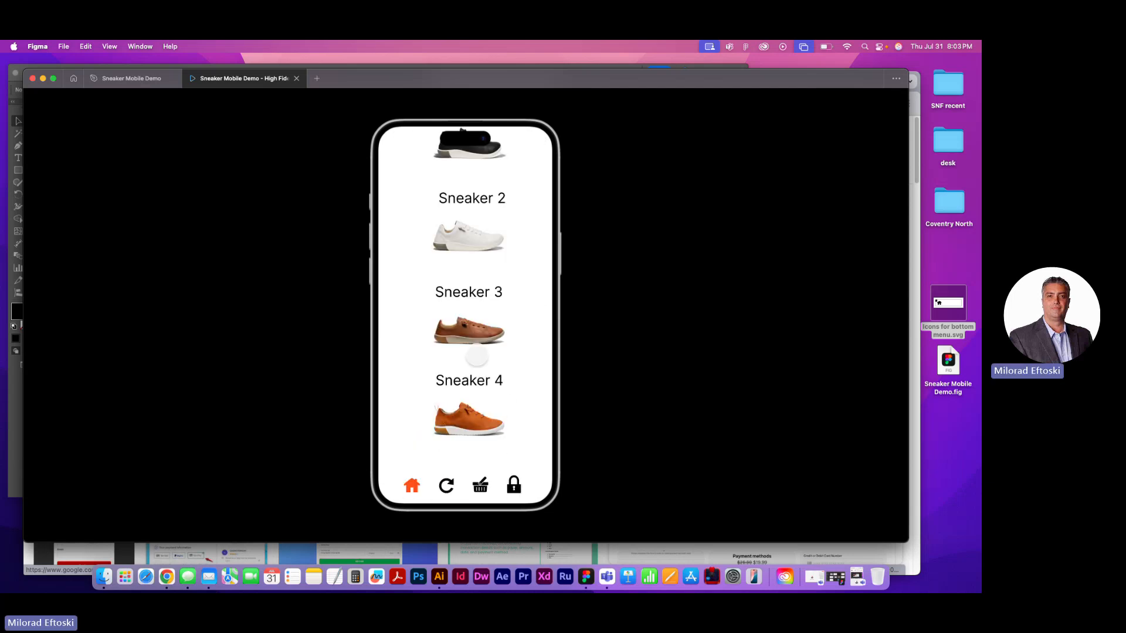
pyautogui.scroll(5, 477, 356)
pyautogui.scroll(-5, 477, 357)
pyautogui.scroll(5, 476, 357)
pyautogui.scroll(-5, 477, 356)
pyautogui.scroll(5, 475, 357)
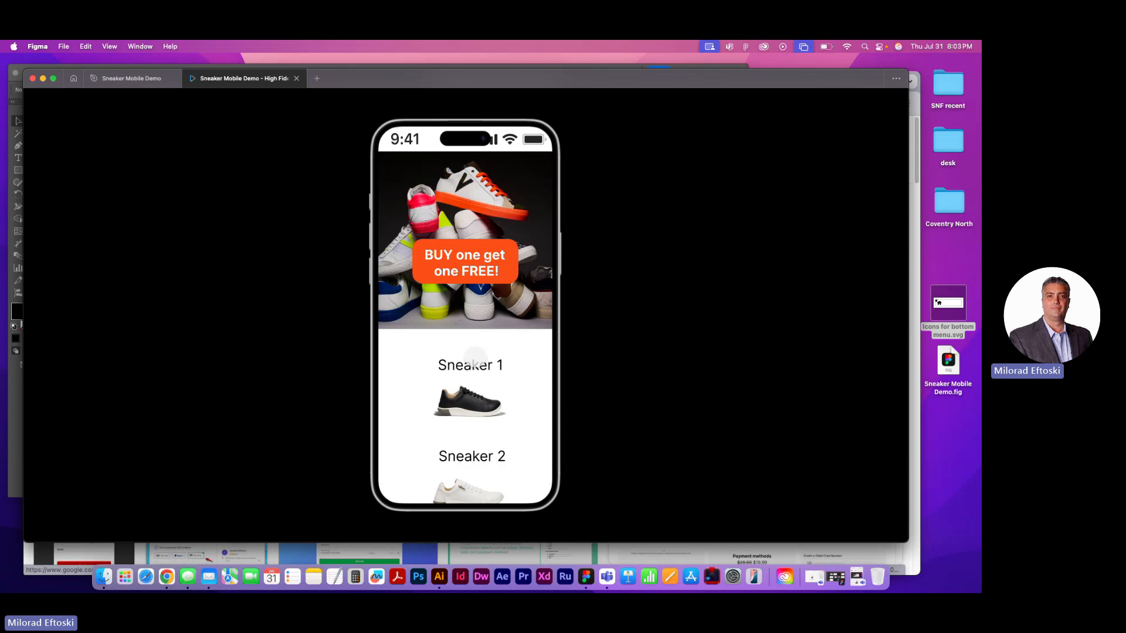
pyautogui.scroll(-5, 475, 357)
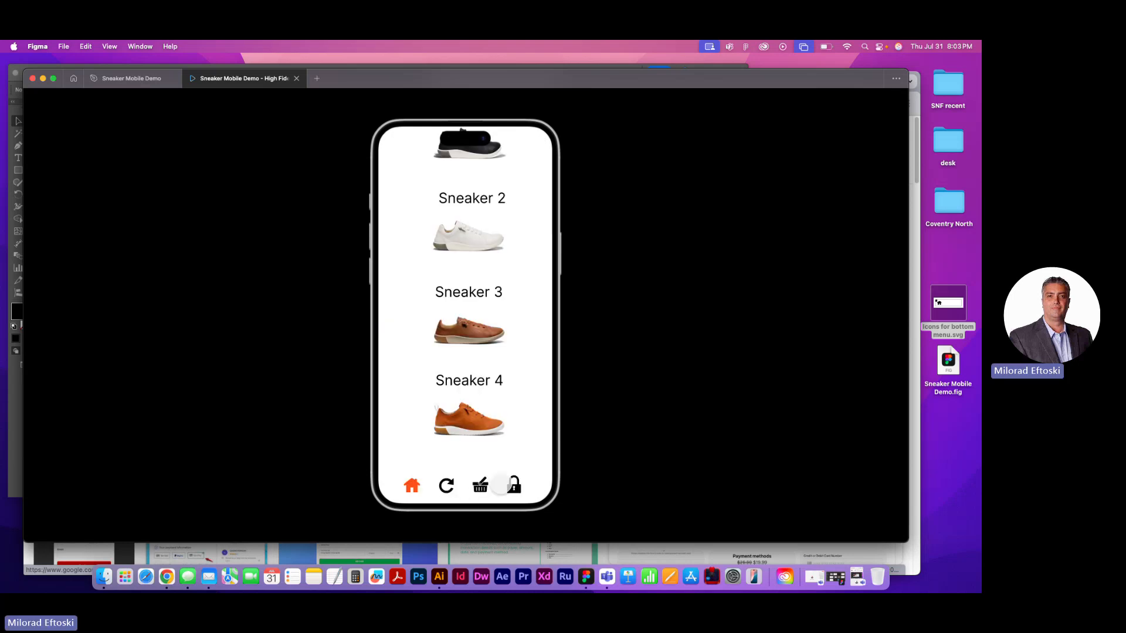
pyautogui.scroll(5, 467, 458)
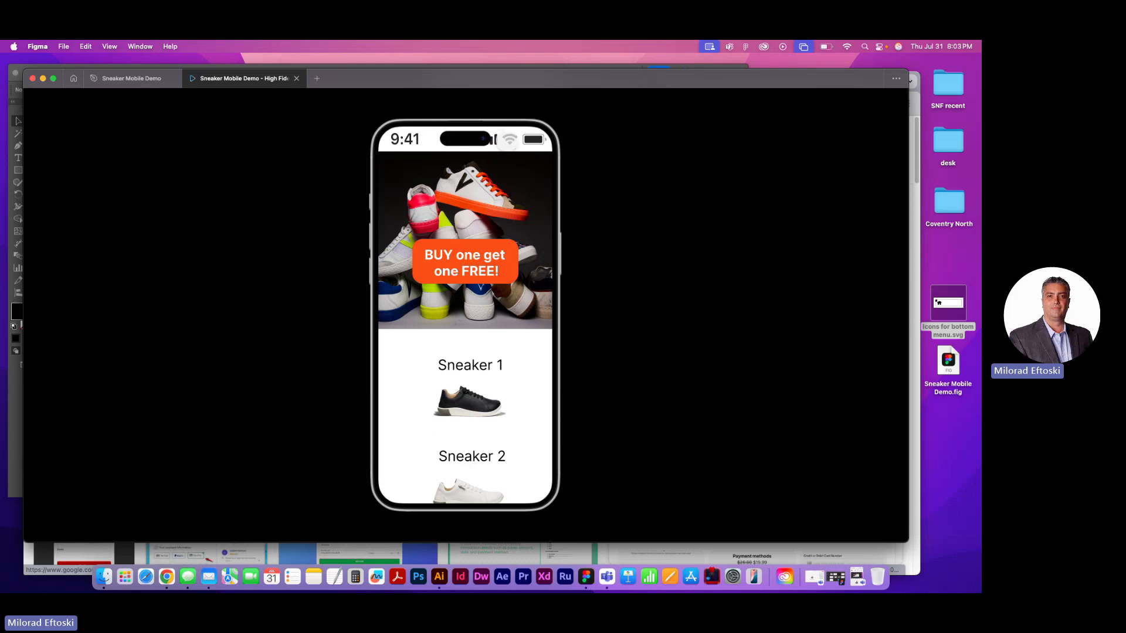
pyautogui.scroll(-10, 475, 322)
pyautogui.scroll(10, 460, 363)
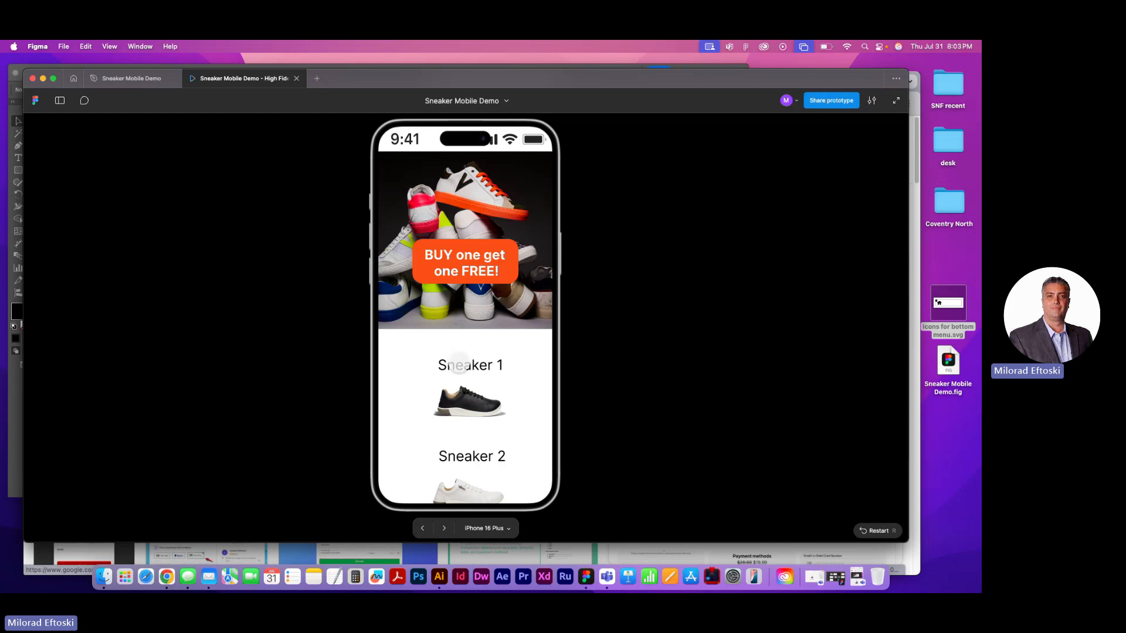
pyautogui.scroll(-10, 463, 358)
pyautogui.scroll(10, 478, 352)
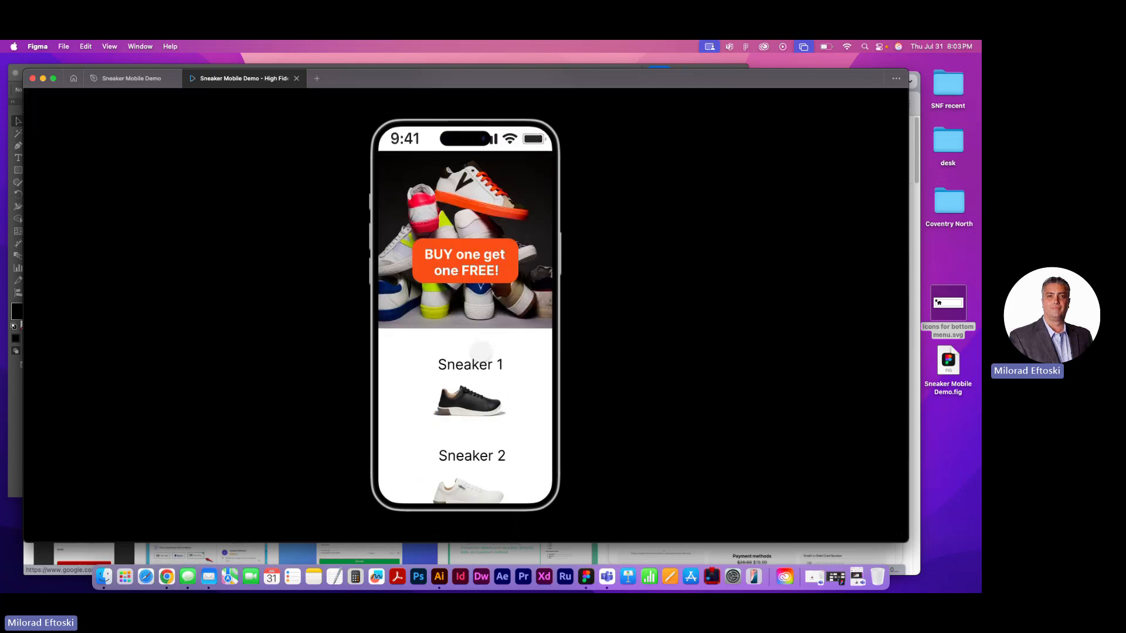
pyautogui.scroll(-5, 481, 352)
pyautogui.scroll(5, 481, 352)
pyautogui.scroll(-5, 481, 351)
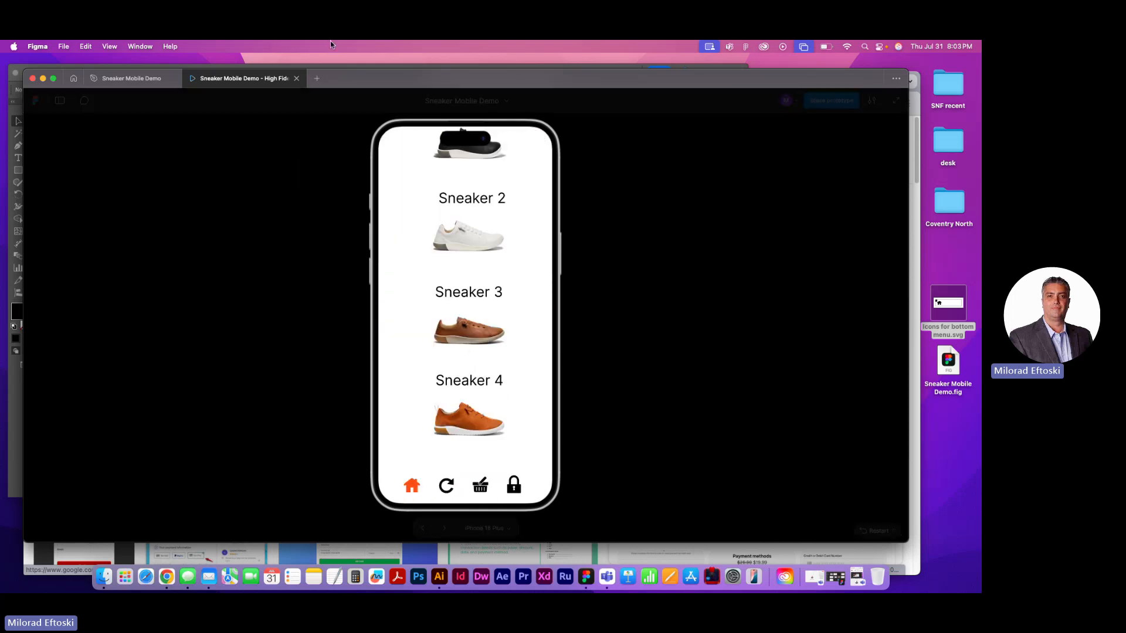
pyautogui.click(297, 78)
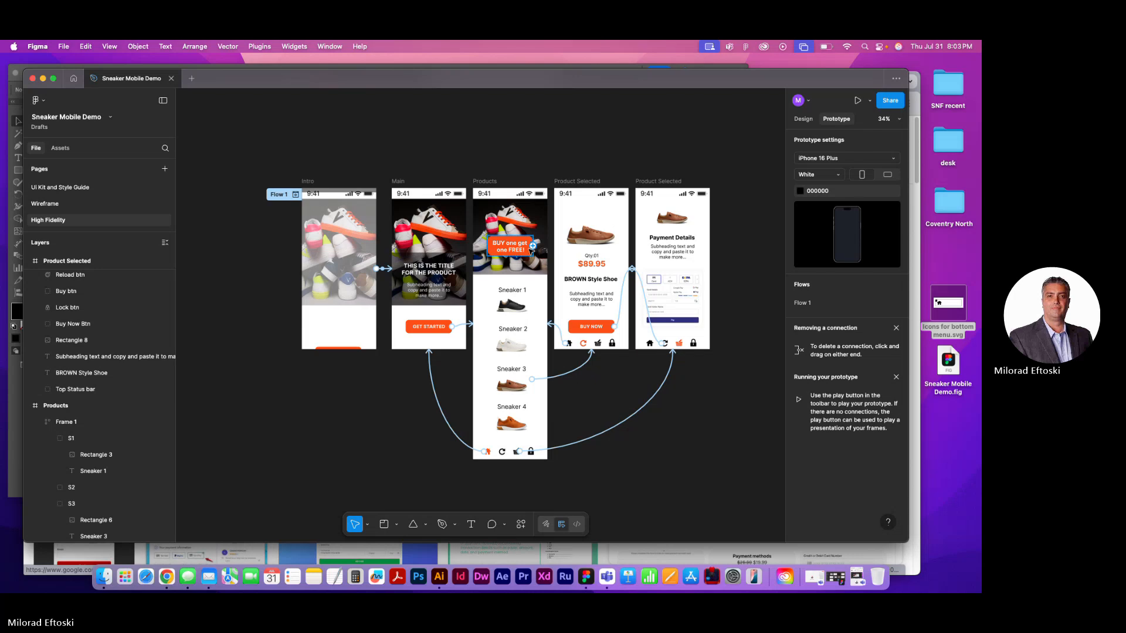
# Set the scroll position of the Products screen's Top Status bar to Fixed (stay in place)
pyautogui.scroll(8, 504, 208)
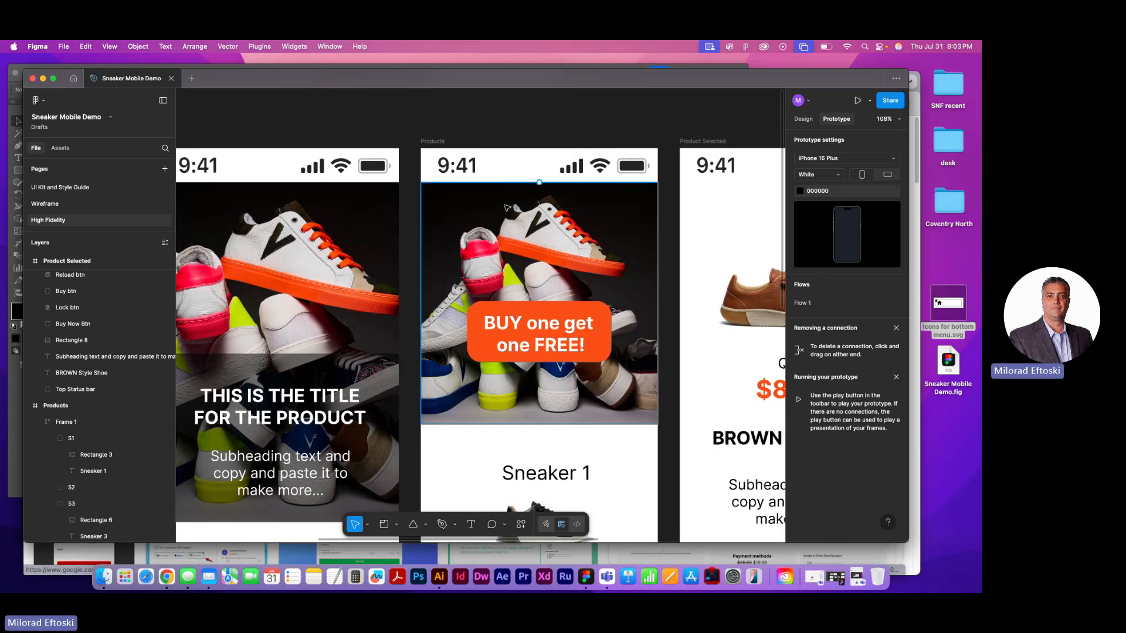
pyautogui.hscroll(5, 508, 208)
pyautogui.click(381, 170)
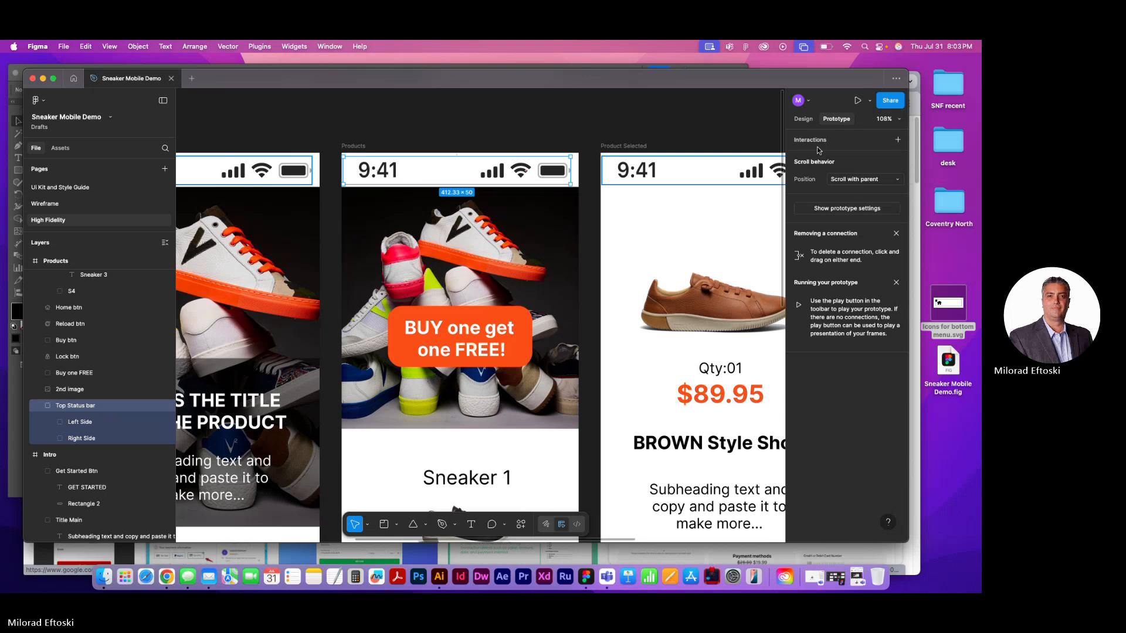
pyautogui.click(802, 119)
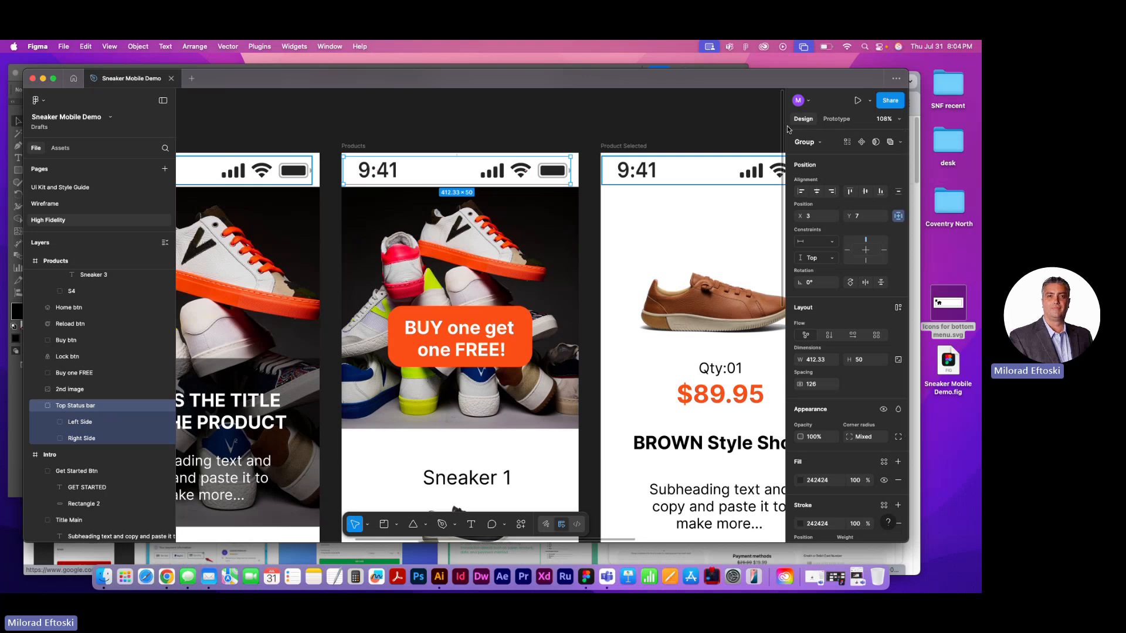
pyautogui.click(830, 121)
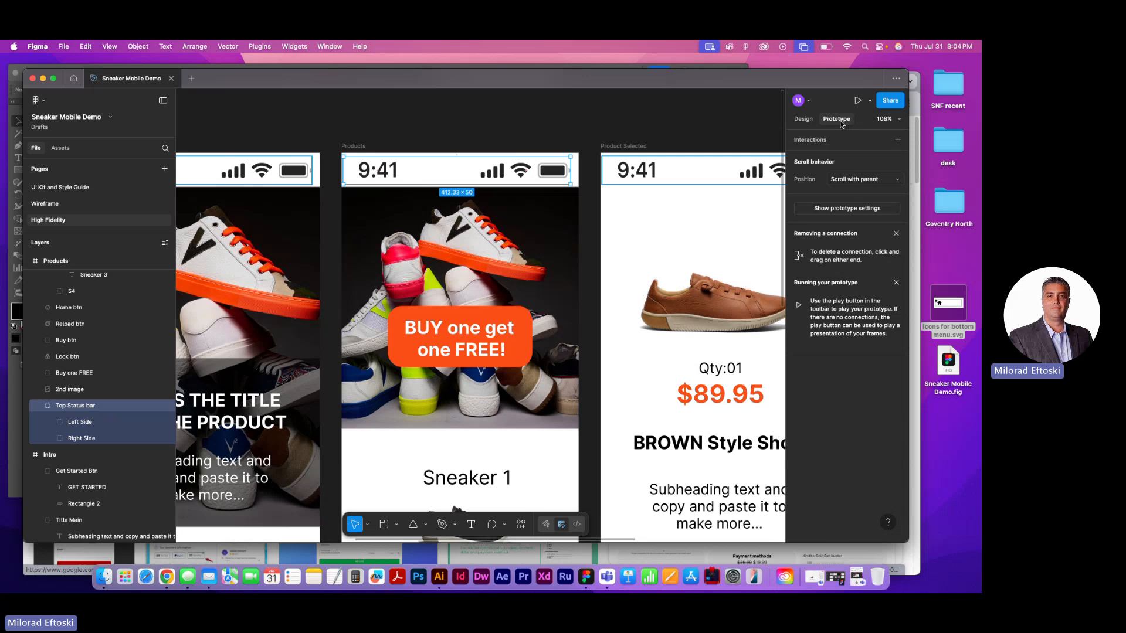
pyautogui.click(869, 178)
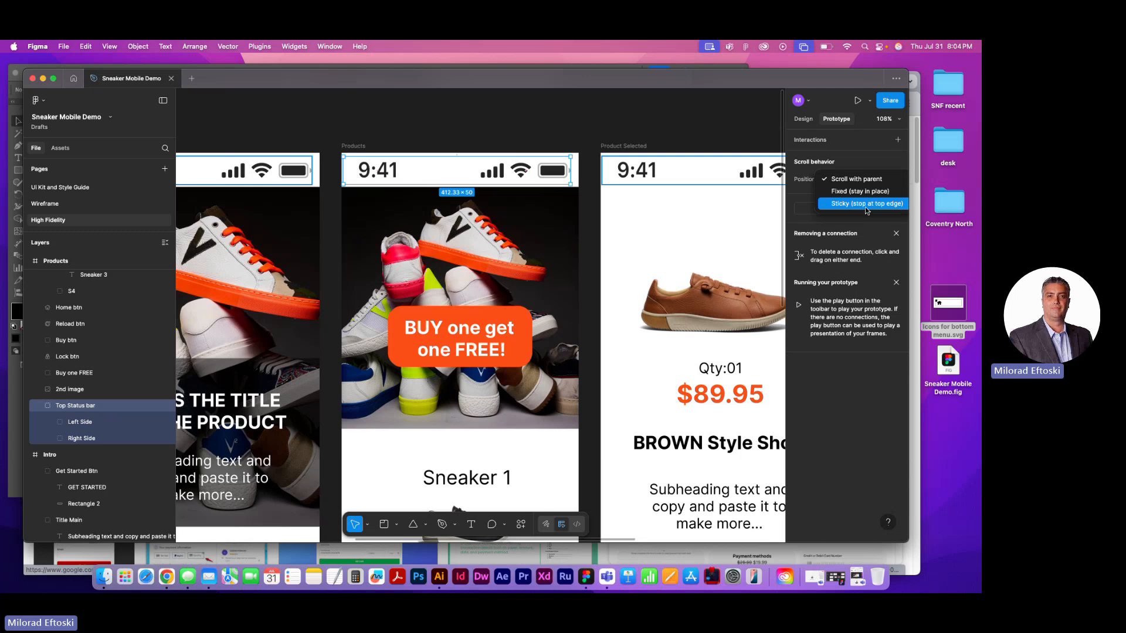
pyautogui.click(863, 192)
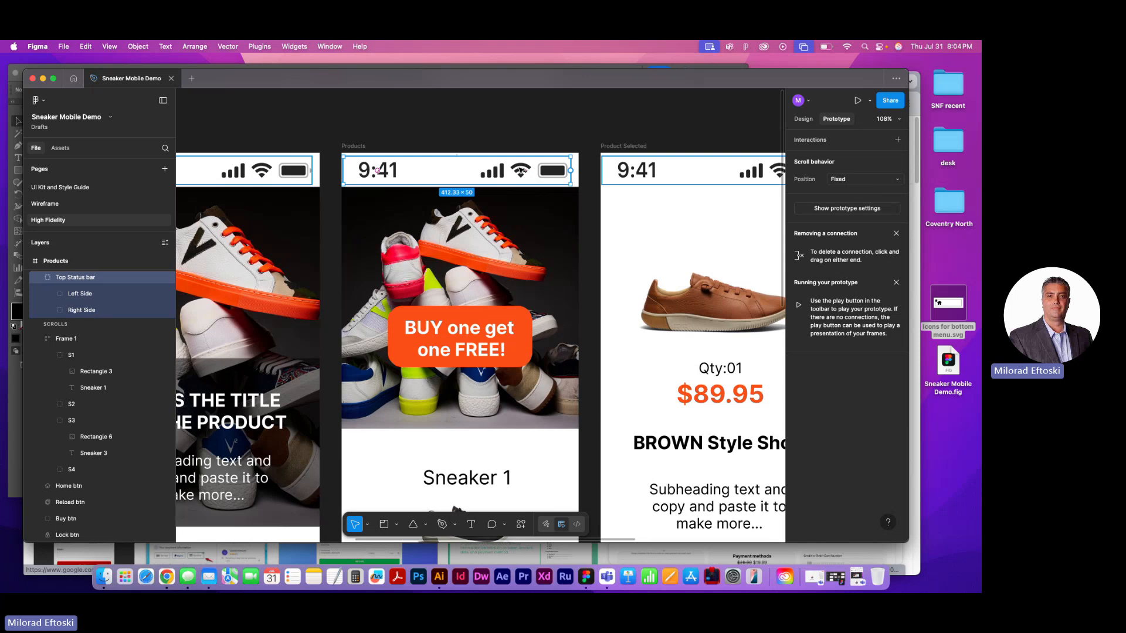
# Select the Products frame and start a rectangle in its status bar area
pyautogui.scroll(-5, 532, 354)
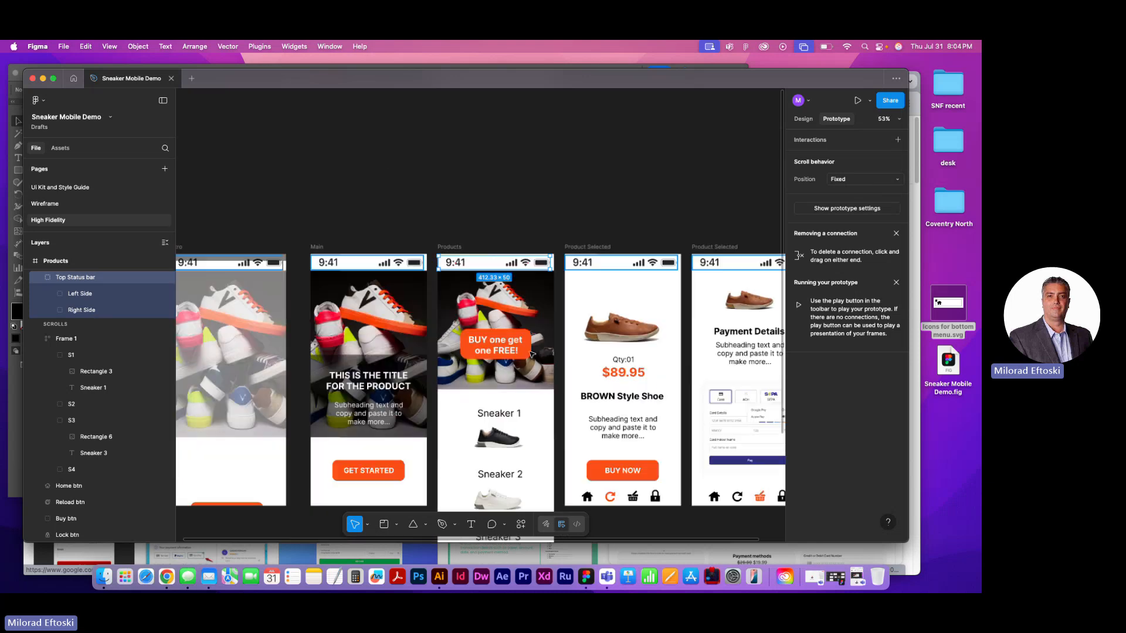
pyautogui.scroll(-2, 532, 353)
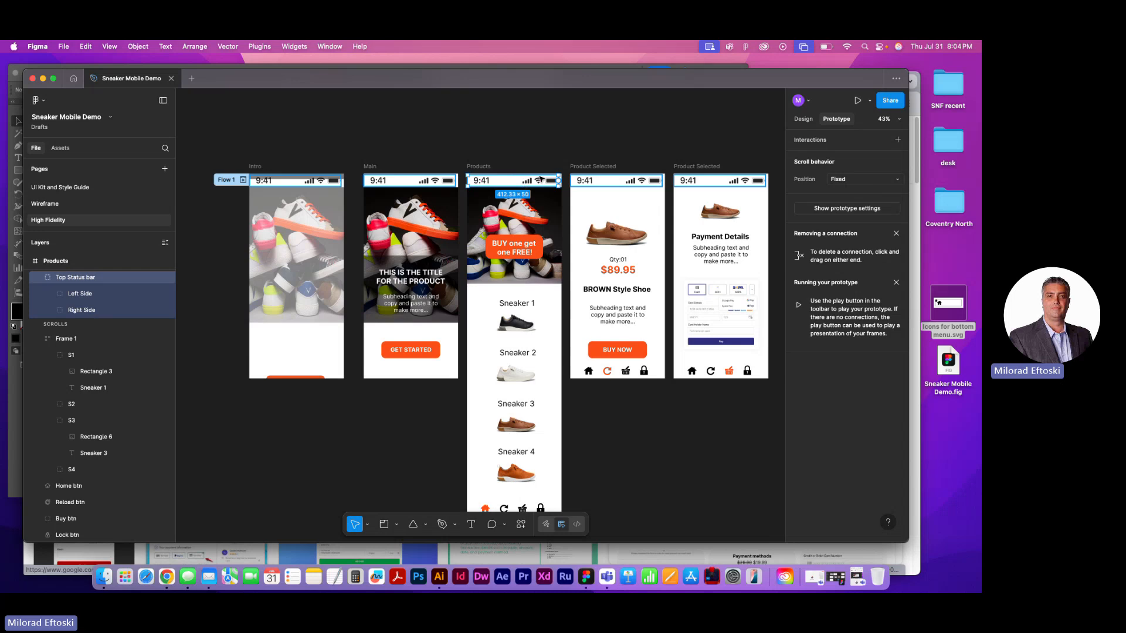
pyautogui.scroll(4, 541, 179)
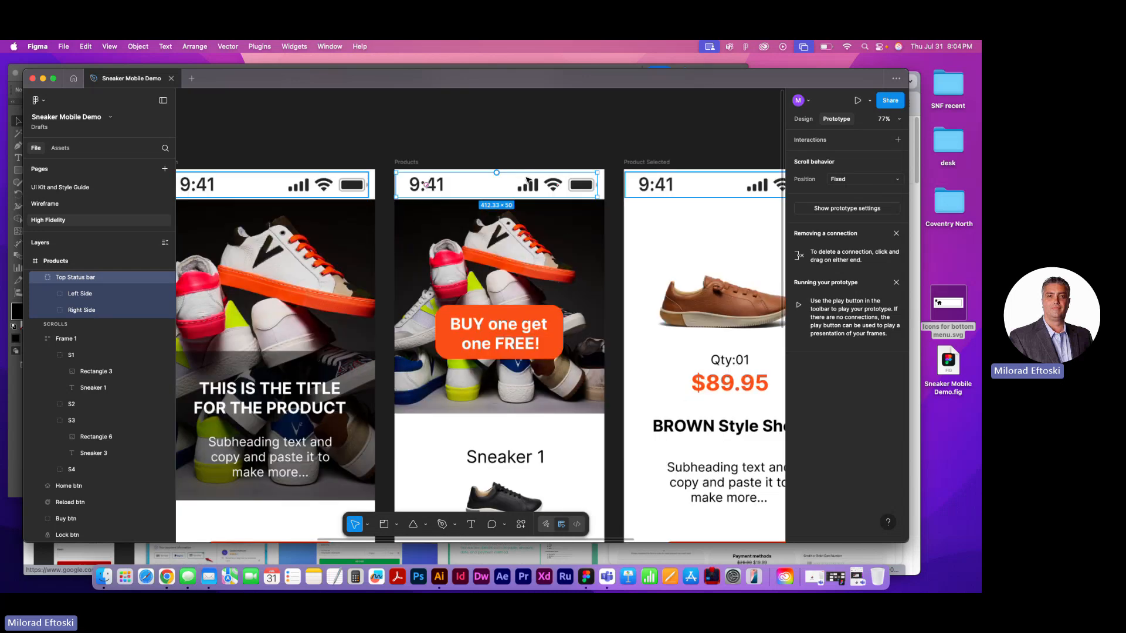
pyautogui.scroll(4, 475, 177)
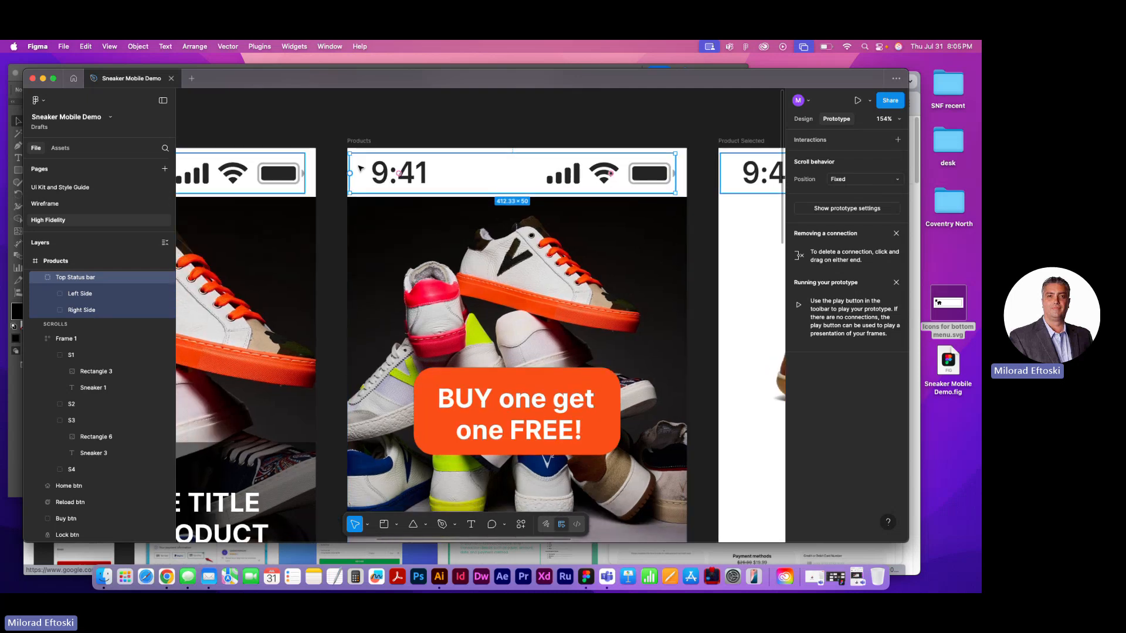
pyautogui.click(361, 128)
pyautogui.click(359, 141)
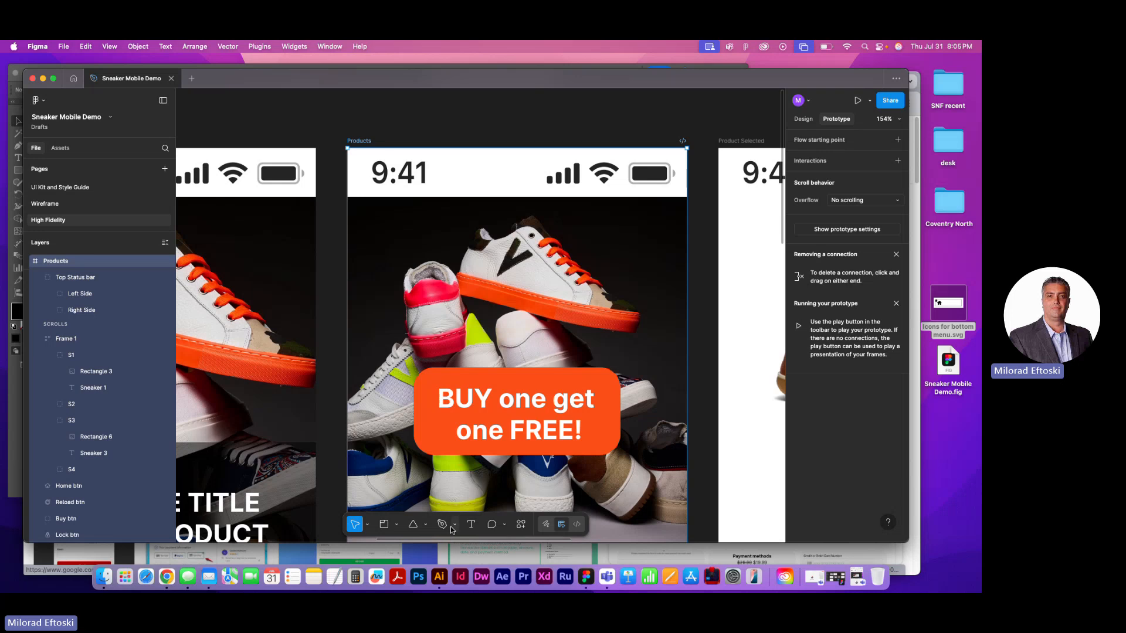
pyautogui.click(427, 526)
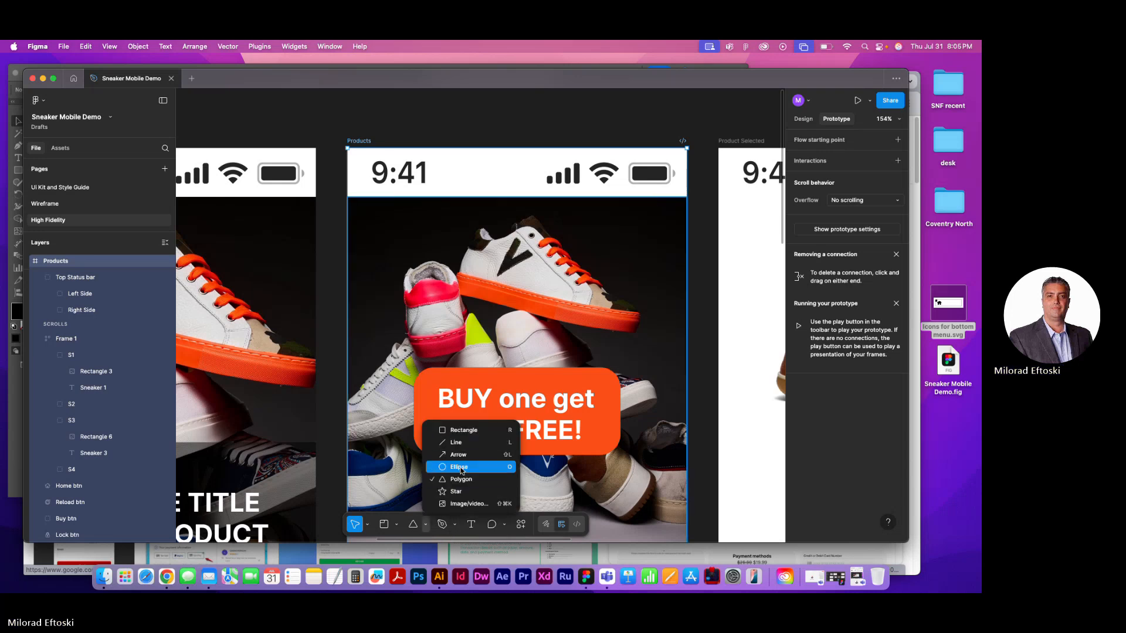
pyautogui.click(467, 430)
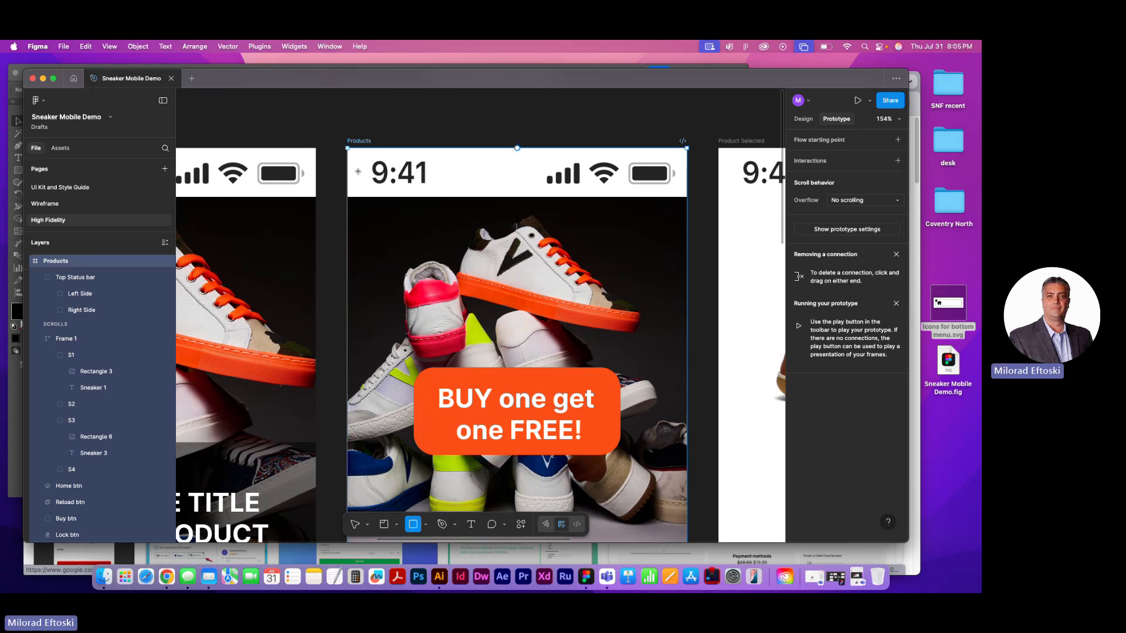
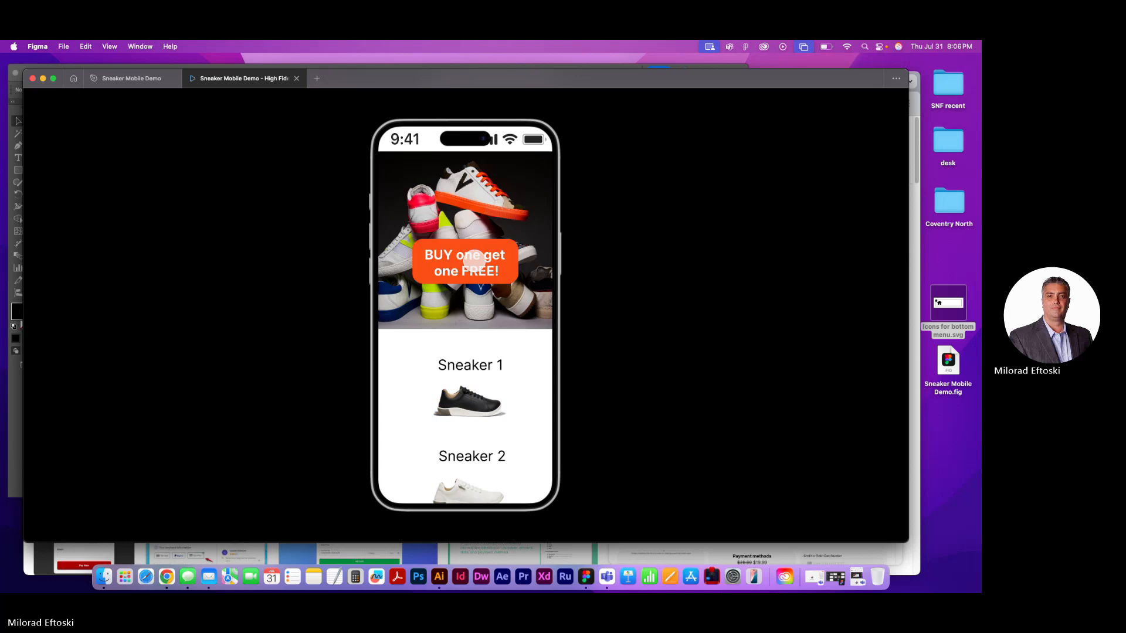
# Check in the preview how the status bar behaves while scrolling the Products screen
pyautogui.scroll(-5, 469, 255)
pyautogui.scroll(5, 474, 253)
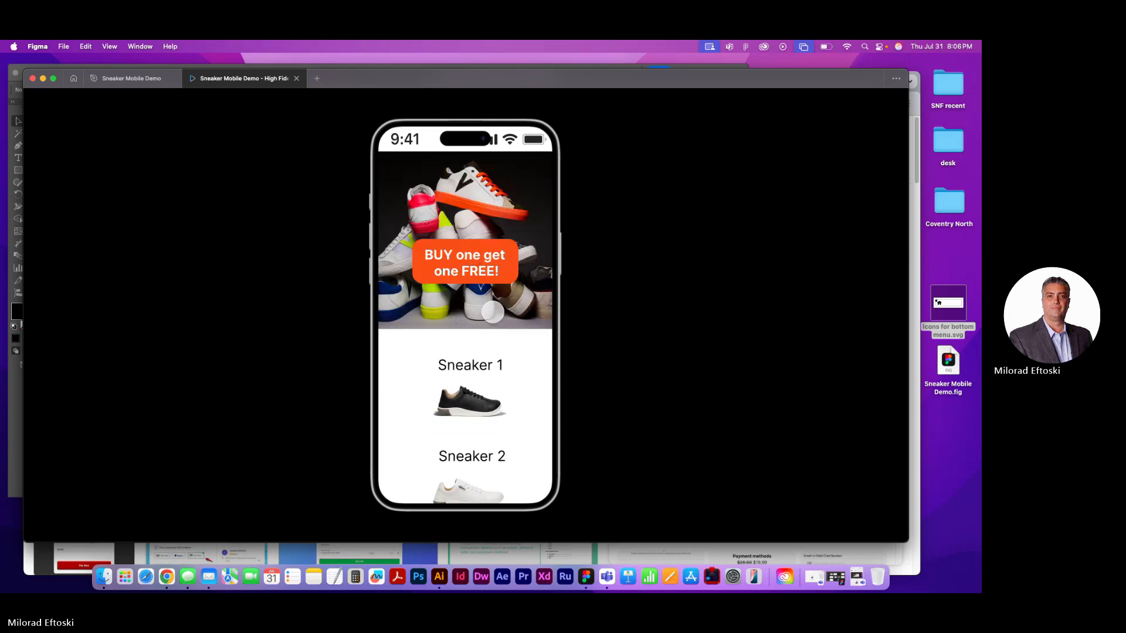
pyautogui.scroll(-5, 493, 314)
pyautogui.scroll(5, 486, 305)
pyautogui.scroll(-5, 483, 297)
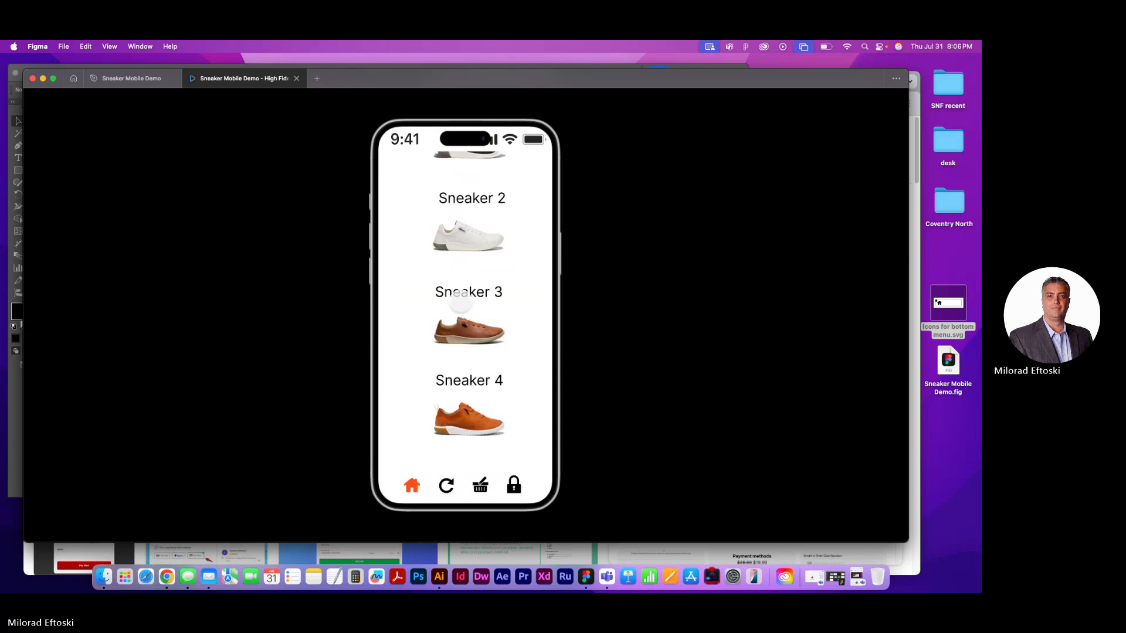
# Test the preview links from Sneaker 3 to Payment Details and back to Products, reopen Sneaker 3, and close the preview
pyautogui.click(463, 326)
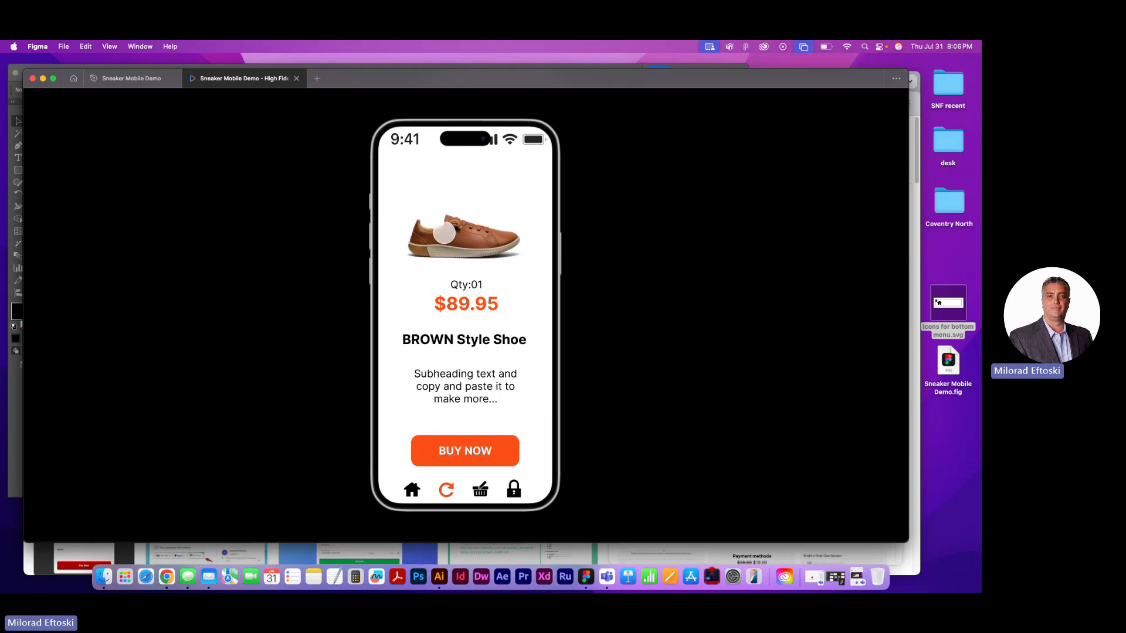
pyautogui.click(461, 451)
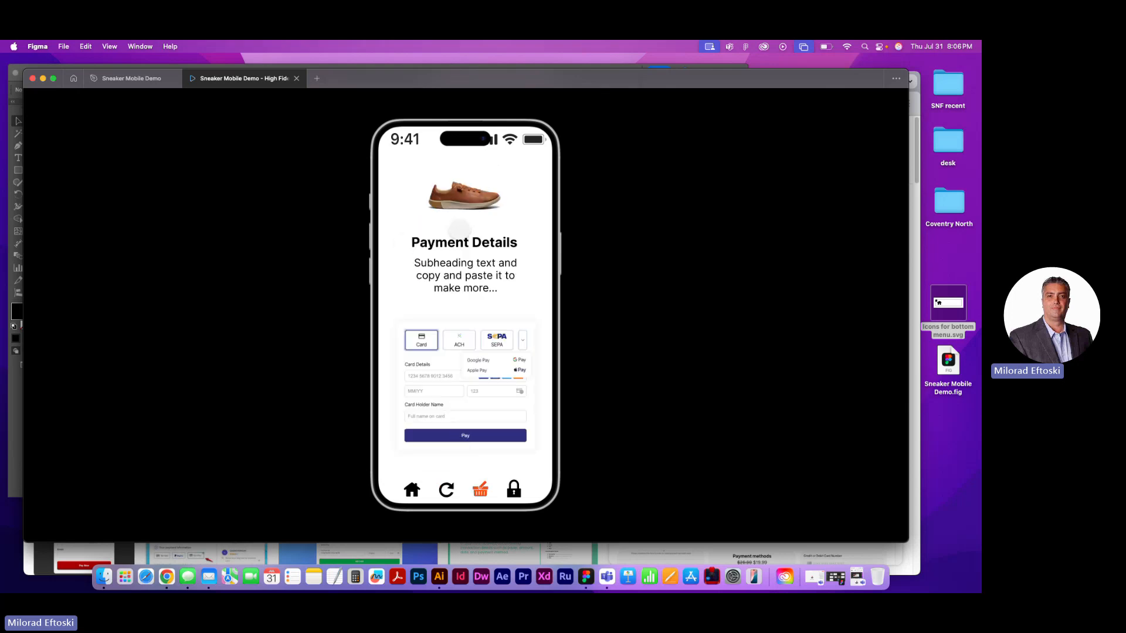
pyautogui.click(445, 490)
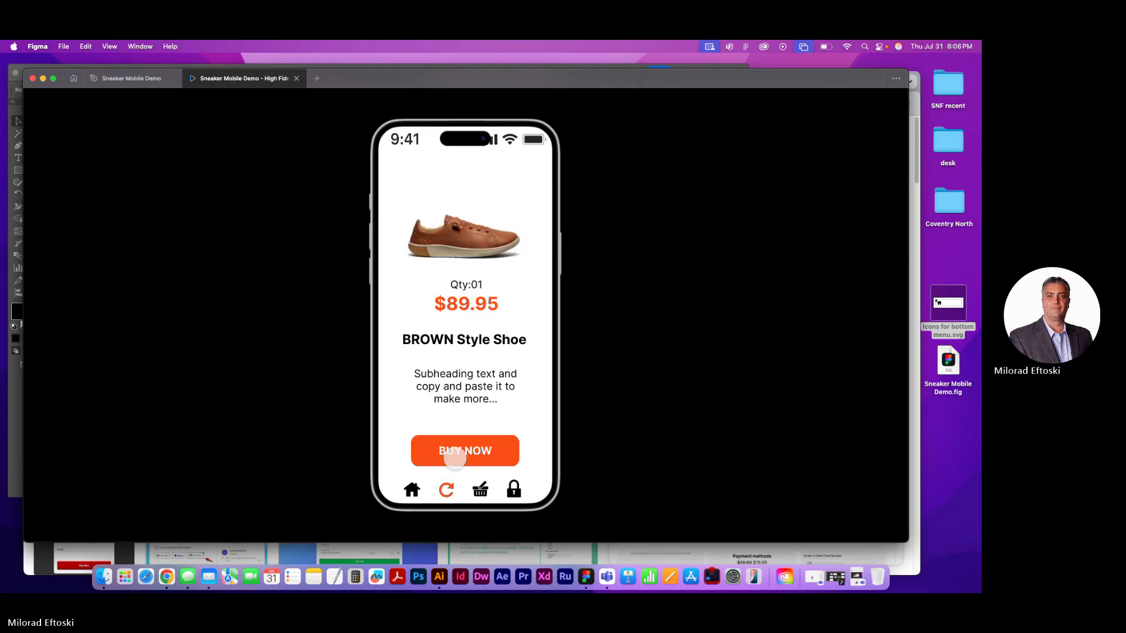
pyautogui.click(445, 490)
pyautogui.click(446, 490)
pyautogui.click(425, 490)
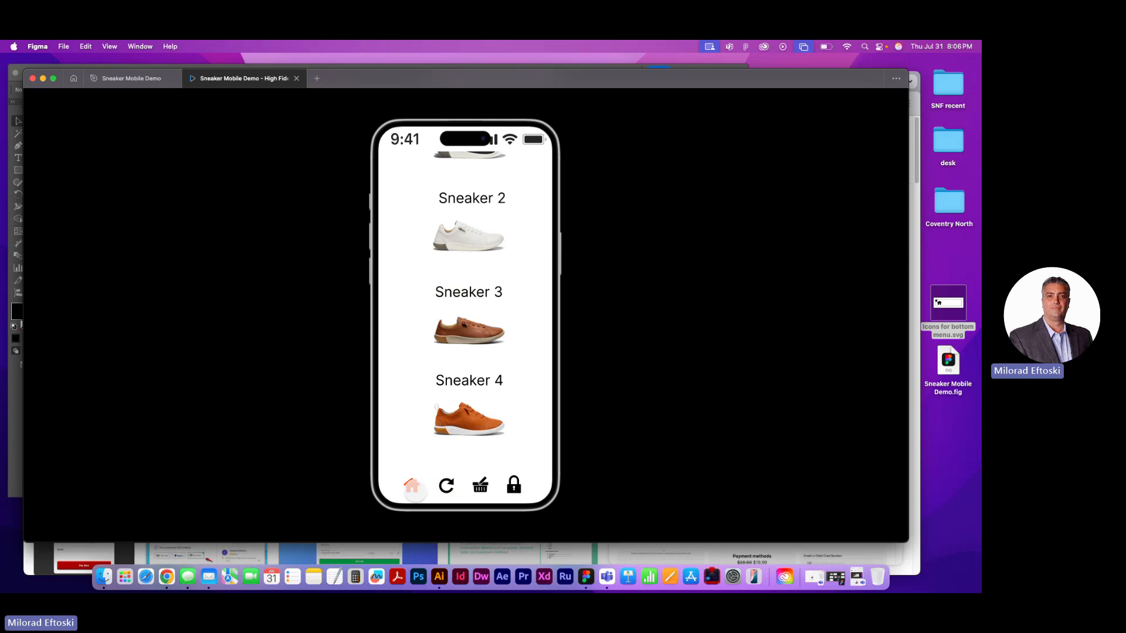
pyautogui.click(476, 331)
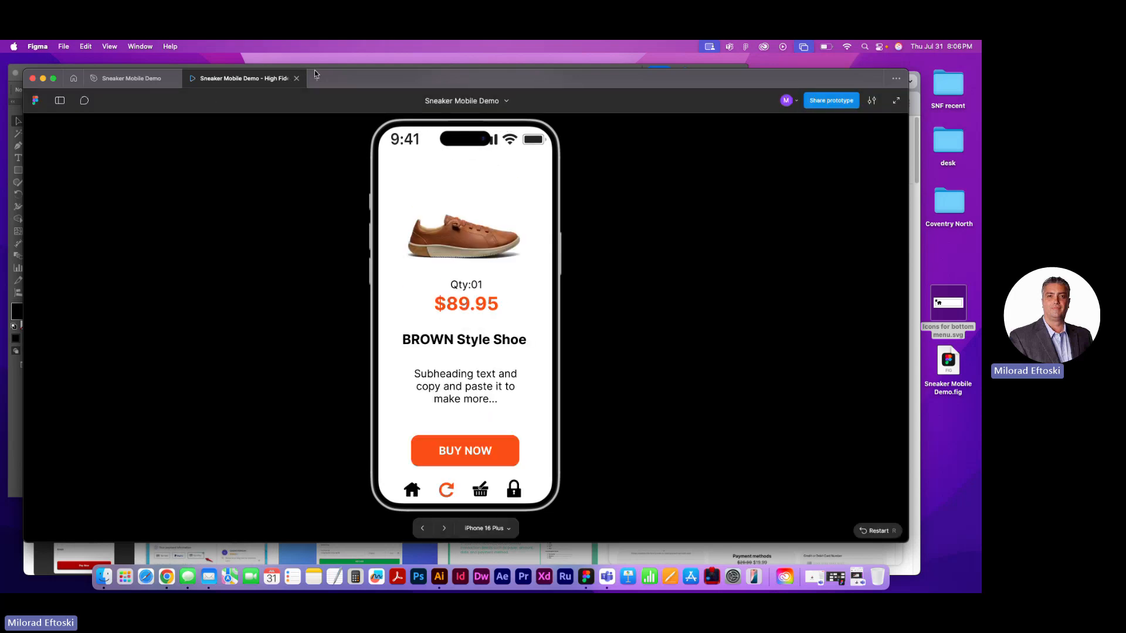
pyautogui.click(297, 79)
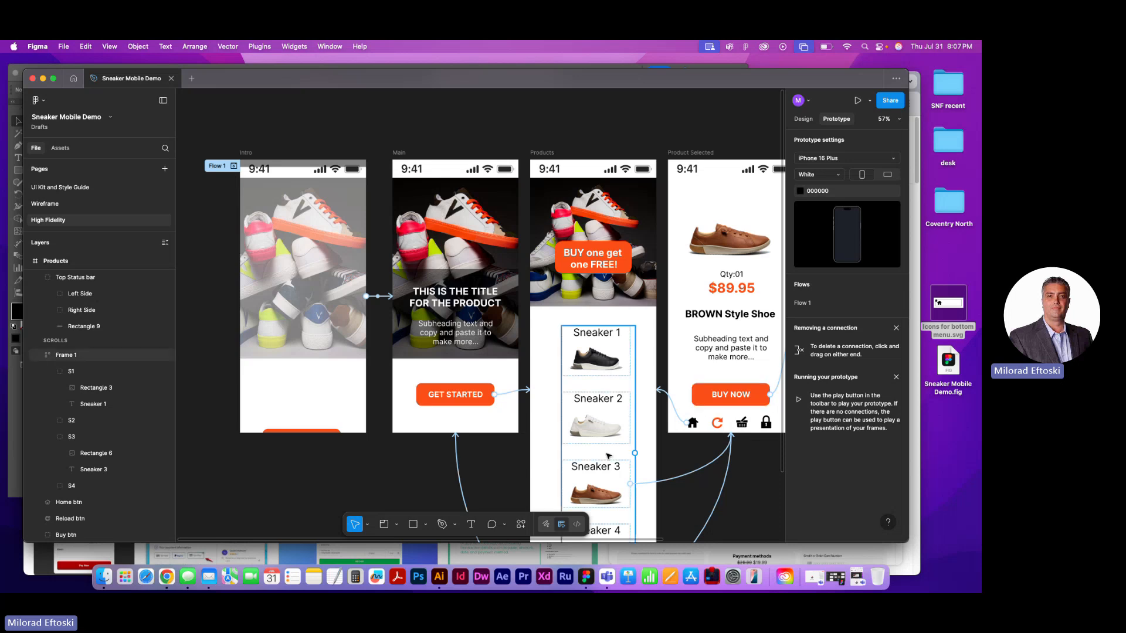
# Set the animation of the Sneaker 3 connection to Product Selected to Instant
pyautogui.click(673, 472)
pyautogui.moveTo(684, 463); pyautogui.dragTo(570, 362)
pyautogui.click(697, 494)
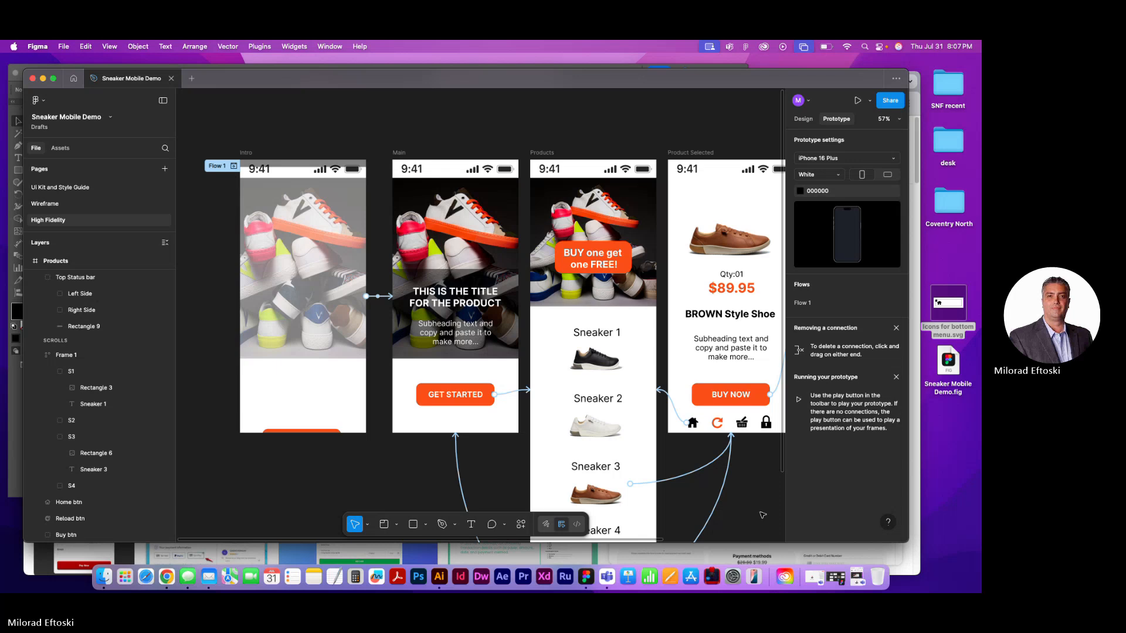
pyautogui.moveTo(752, 510); pyautogui.dragTo(649, 383)
pyautogui.click(572, 354)
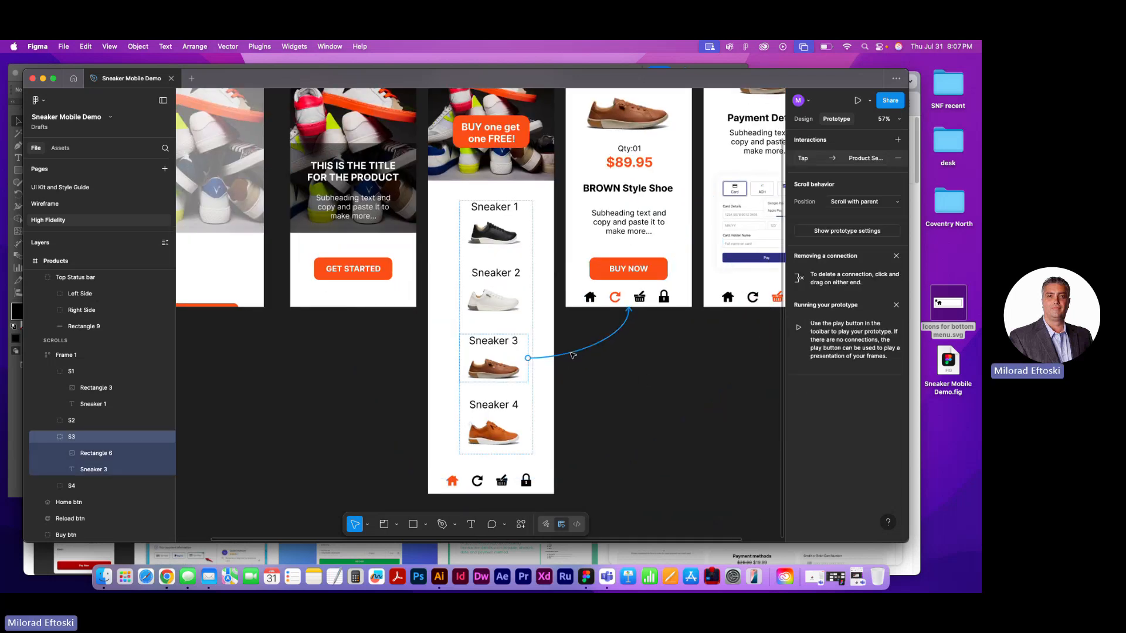
pyautogui.click(573, 355)
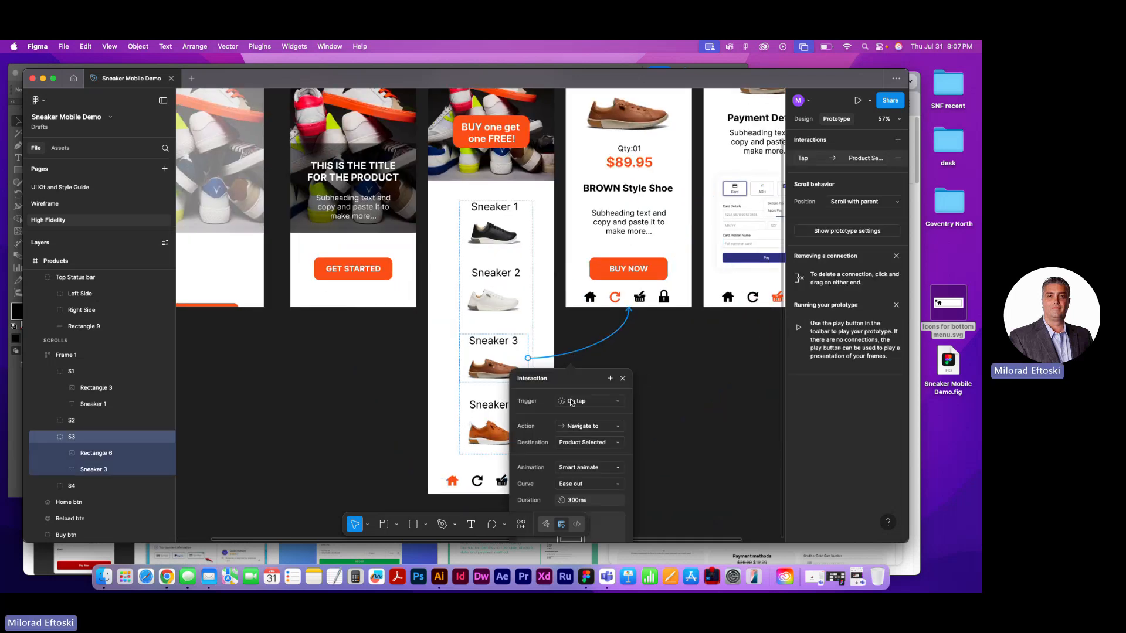
pyautogui.click(589, 466)
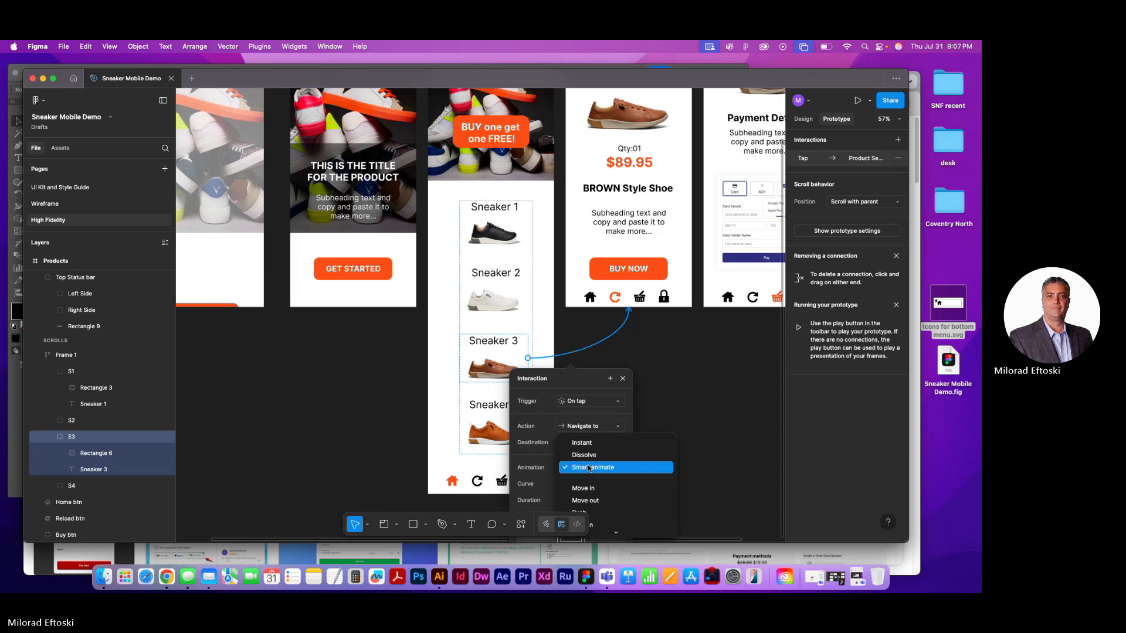
pyautogui.click(584, 444)
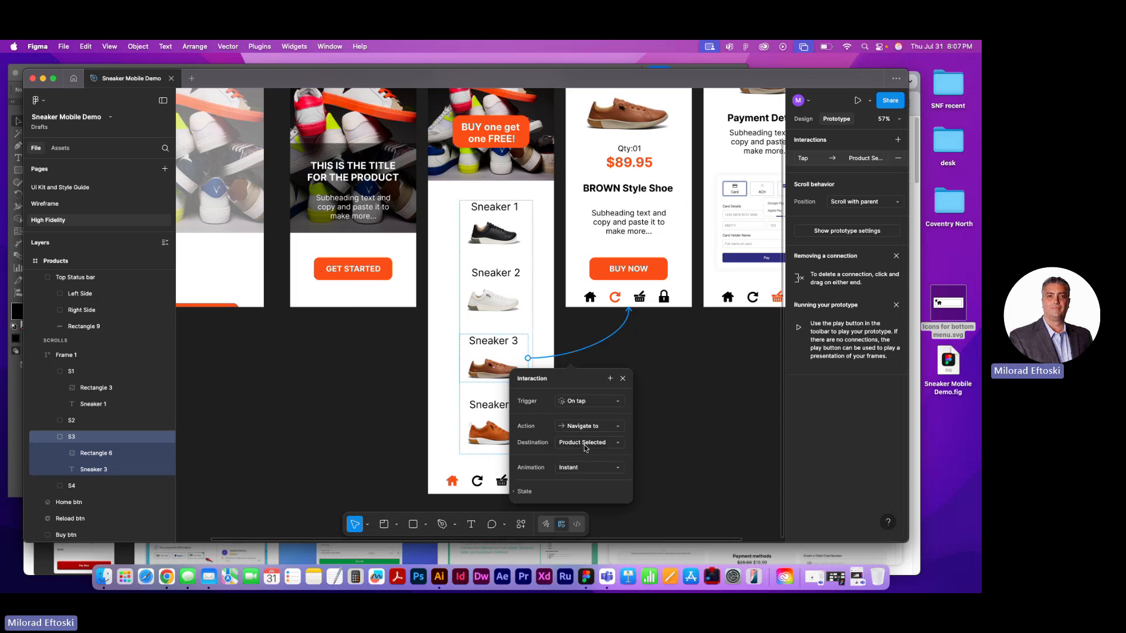
pyautogui.click(694, 407)
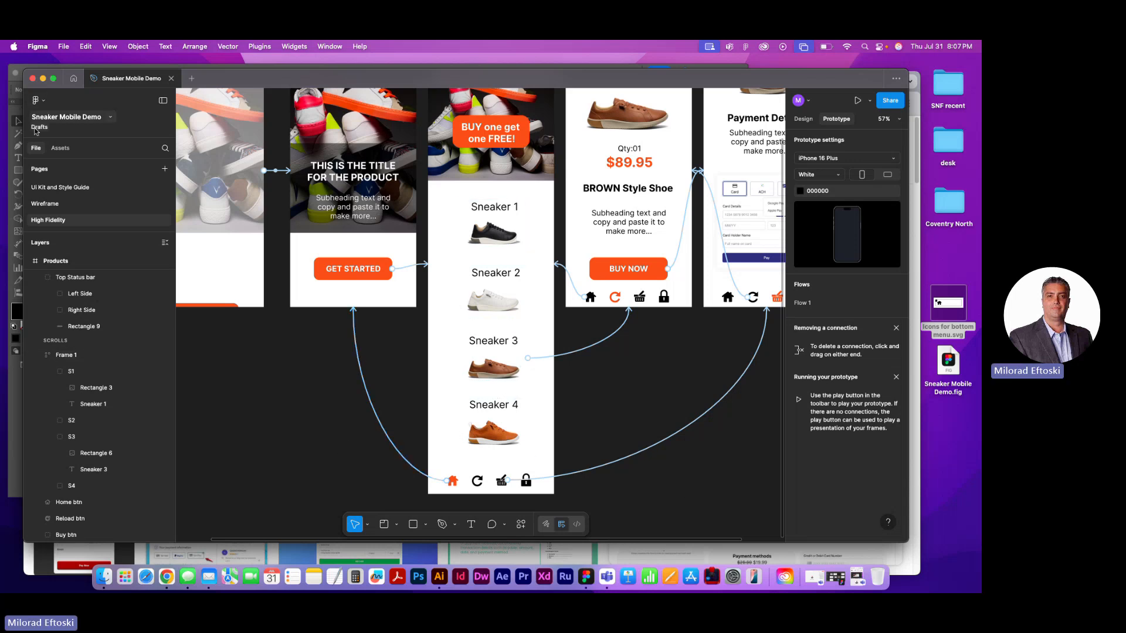
# Preview the prototype from the Intro frame and continue through GET STARTED to the Products screen
pyautogui.click(477, 481)
pyautogui.click(607, 510)
pyautogui.scroll(3, 321, 387)
pyautogui.hscroll(-3, 321, 387)
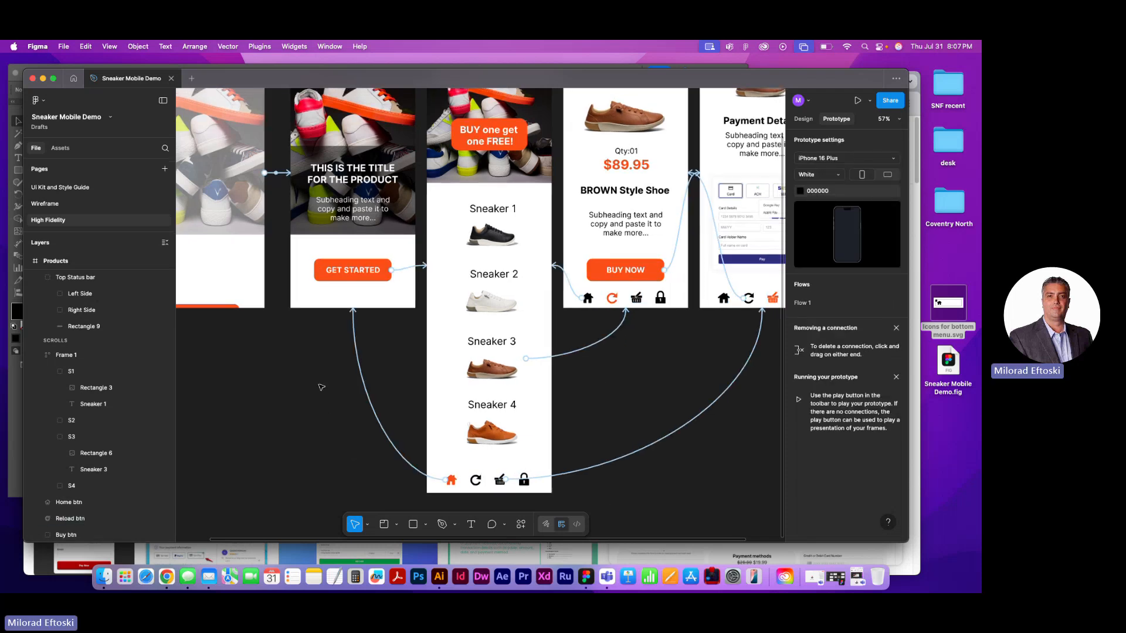
pyautogui.click(233, 117)
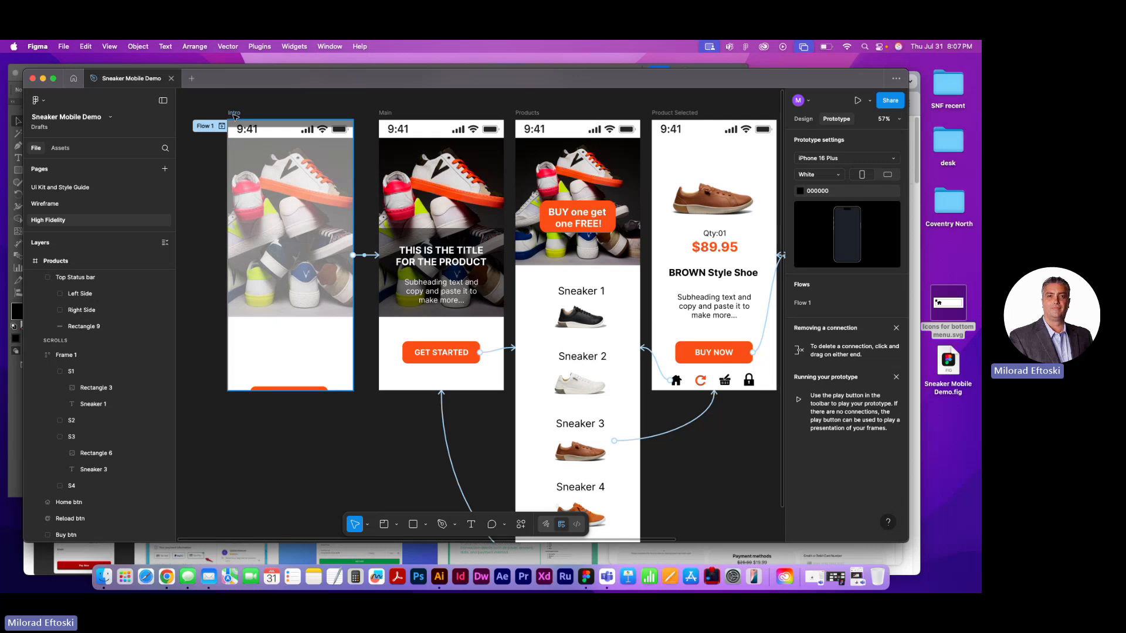
pyautogui.click(858, 103)
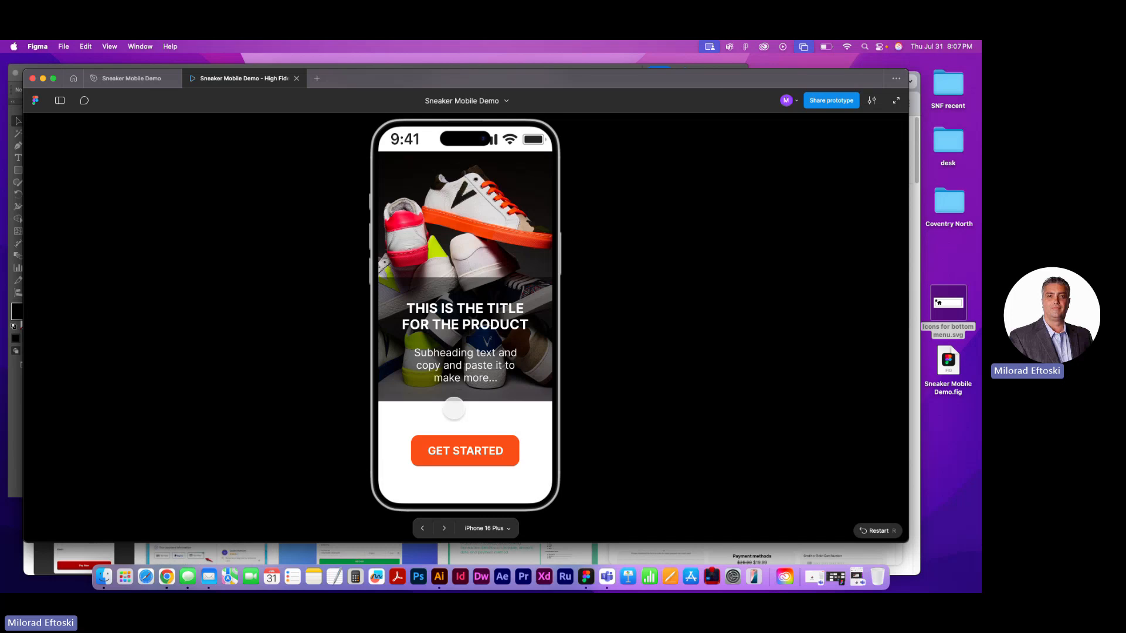
pyautogui.click(466, 450)
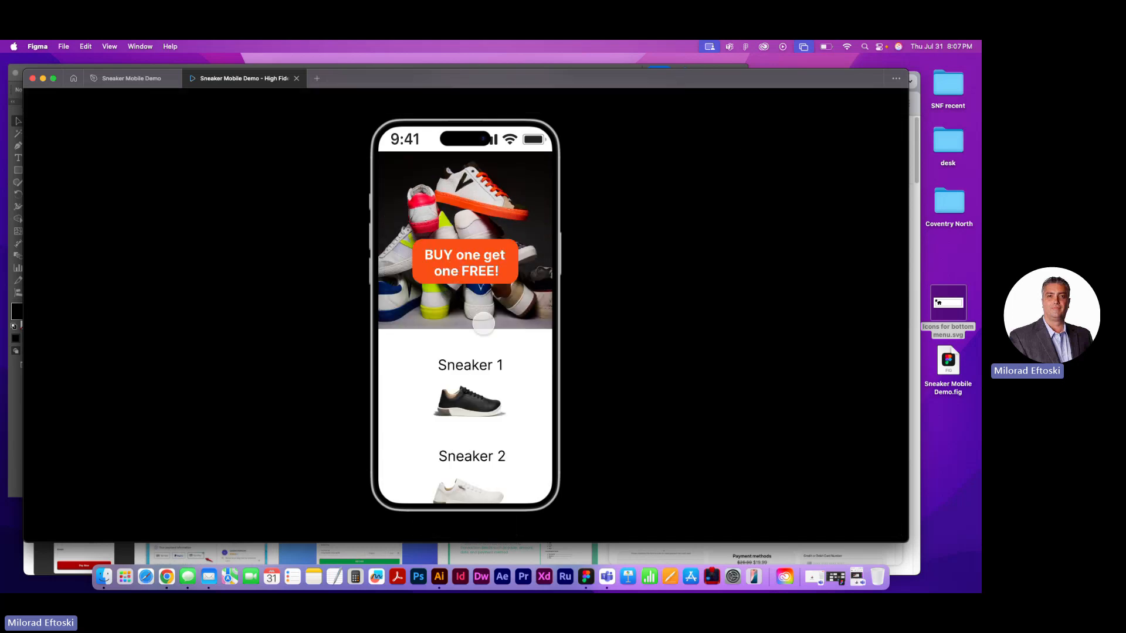
# Scroll the previewed Products screen and test Sneaker 3, BUY NOW, and the return through the reload and home icons
pyautogui.scroll(-5, 481, 317)
pyautogui.scroll(5, 479, 353)
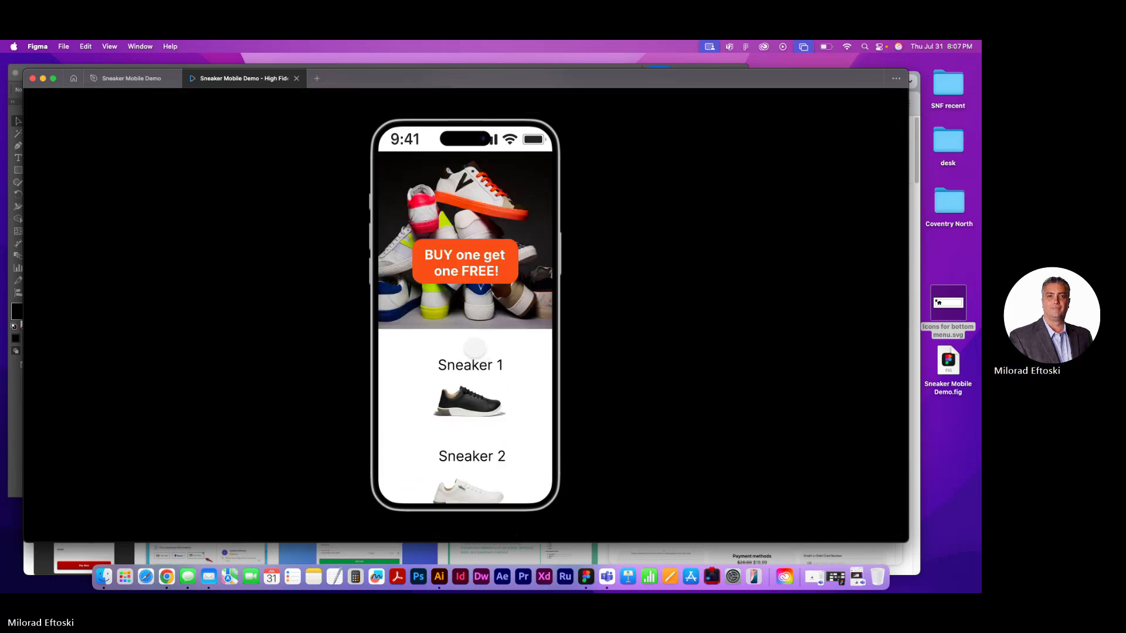
pyautogui.scroll(-5, 475, 352)
pyautogui.scroll(5, 468, 345)
pyautogui.scroll(-5, 458, 398)
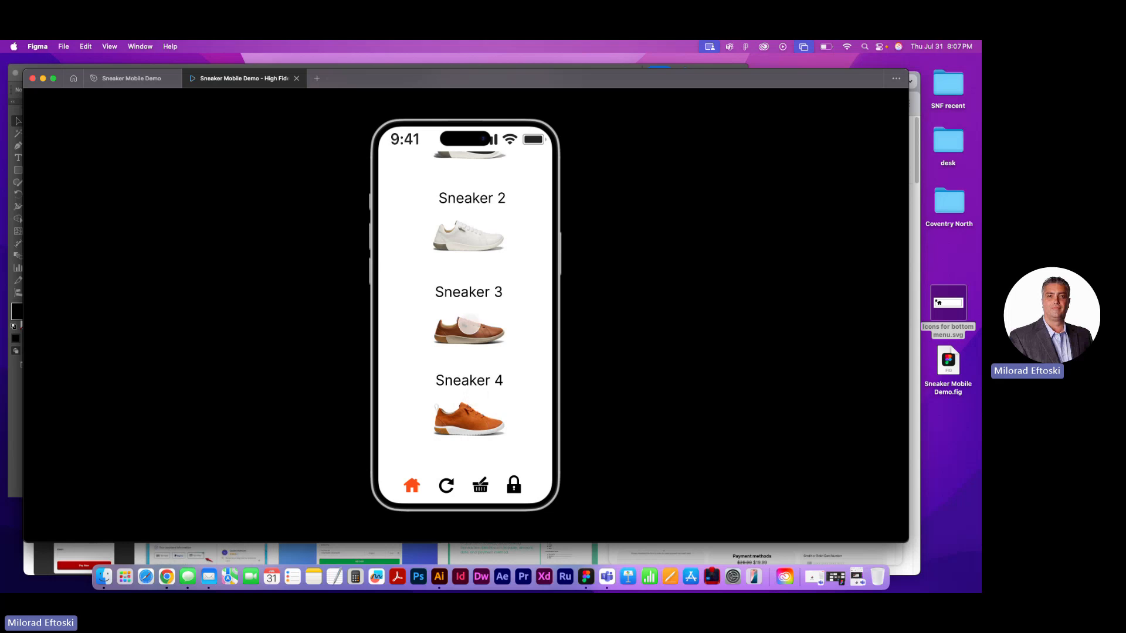
pyautogui.click(468, 331)
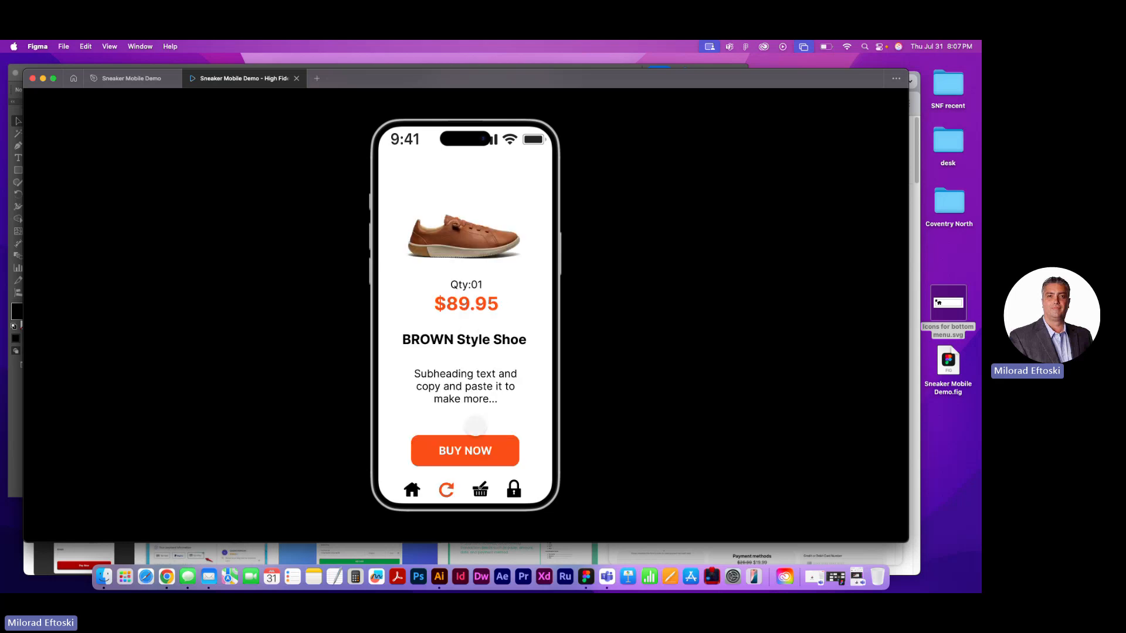
pyautogui.click(468, 453)
pyautogui.click(446, 492)
pyautogui.click(412, 488)
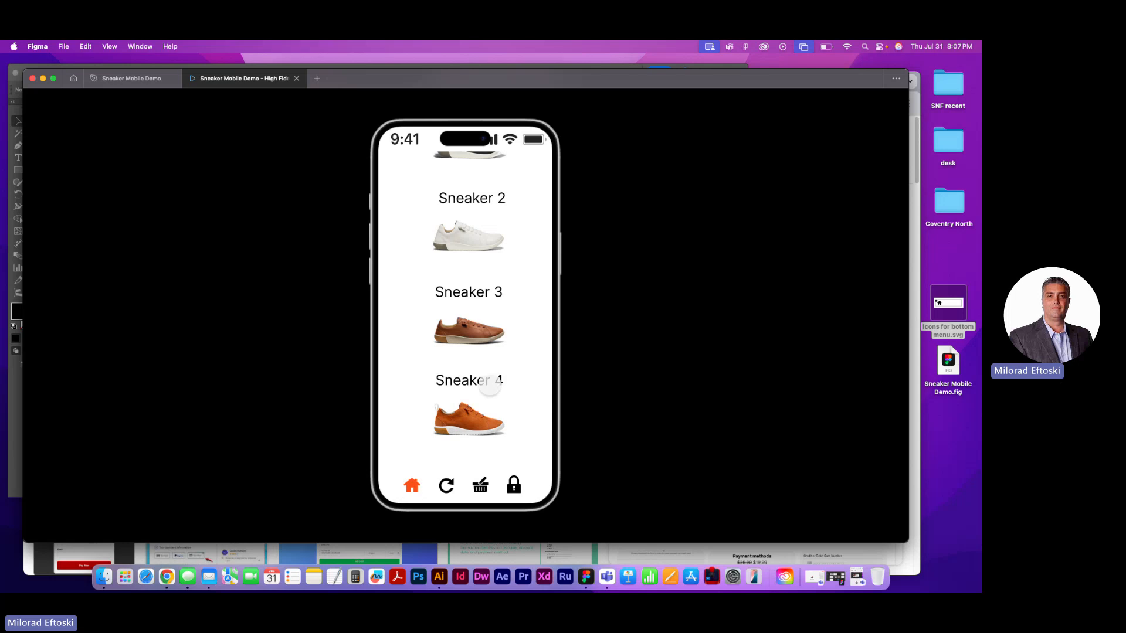
# Examine the scrolling of the whole Products screen in the preview once more, and close the preview
pyautogui.scroll(5, 485, 384)
pyautogui.scroll(-5, 486, 378)
pyautogui.scroll(5, 482, 380)
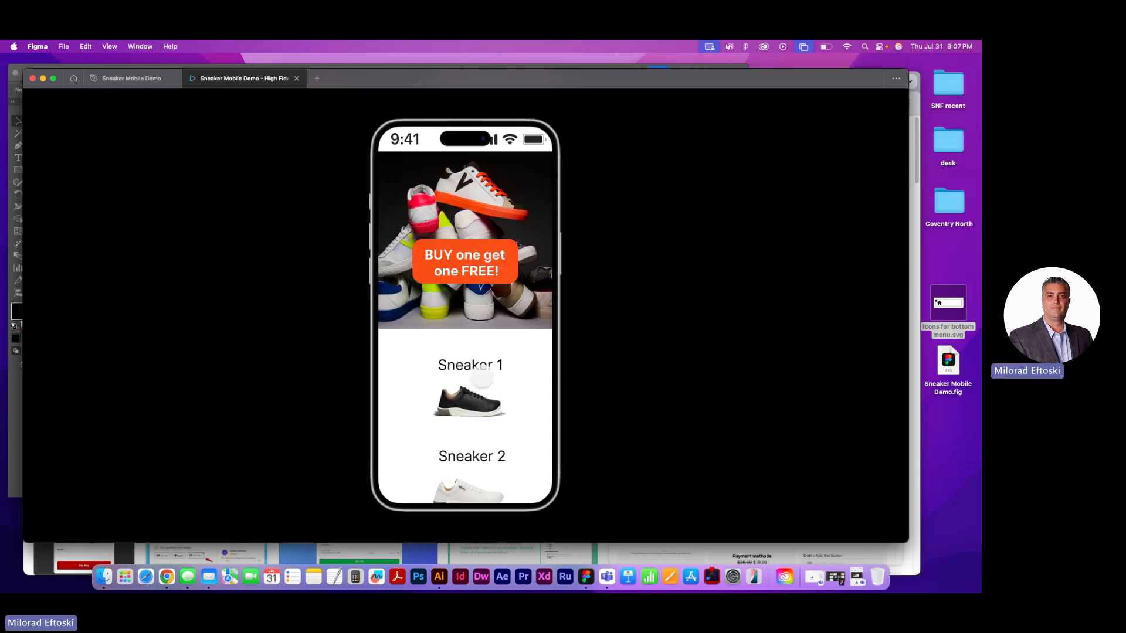
pyautogui.scroll(-5, 475, 380)
pyautogui.scroll(5, 473, 379)
pyautogui.scroll(-5, 473, 379)
pyautogui.scroll(5, 473, 380)
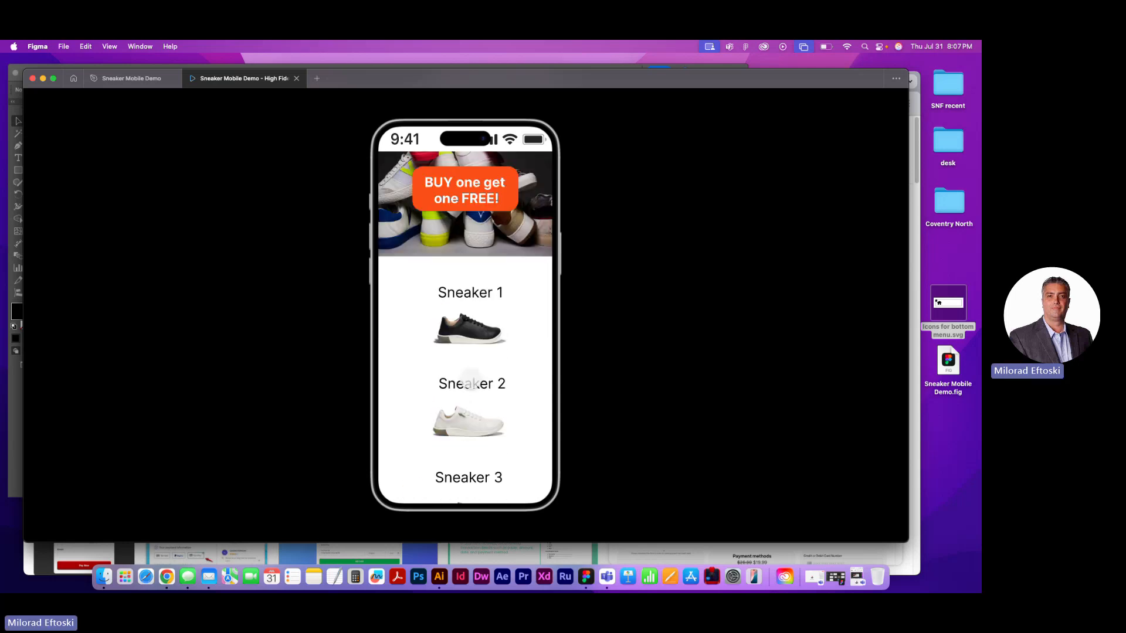
pyautogui.scroll(-5, 469, 378)
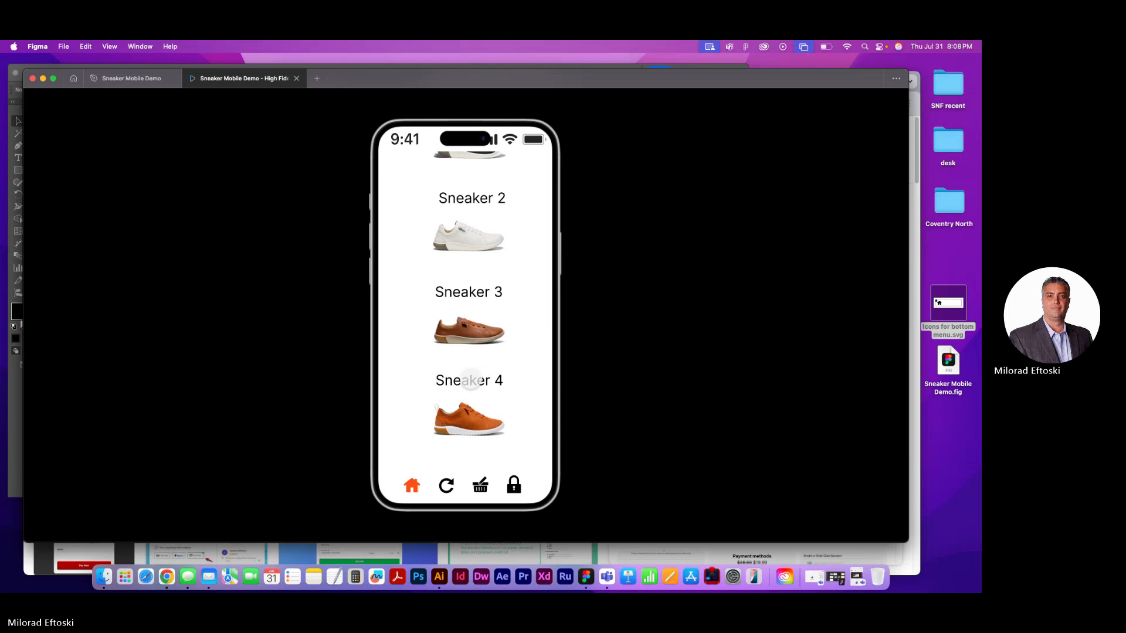
pyautogui.scroll(5, 471, 379)
pyautogui.click(296, 79)
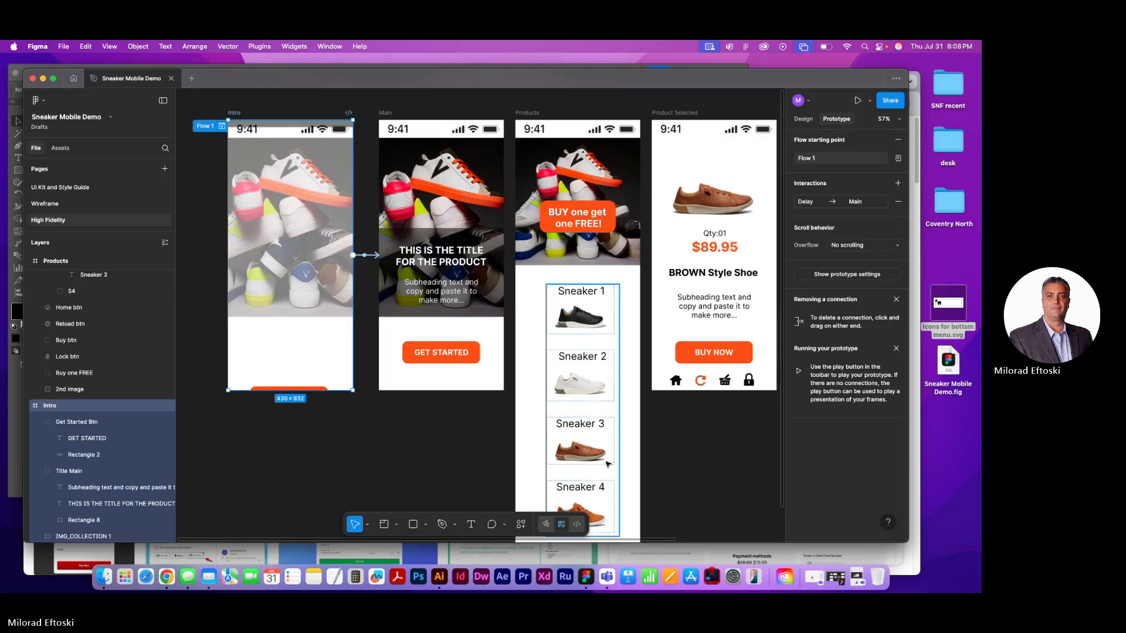
# Inspect the Home, Reload, Buy and Lock icons at the bottom of the Products frame in design mode, and clear the selection
pyautogui.scroll(5, 607, 443)
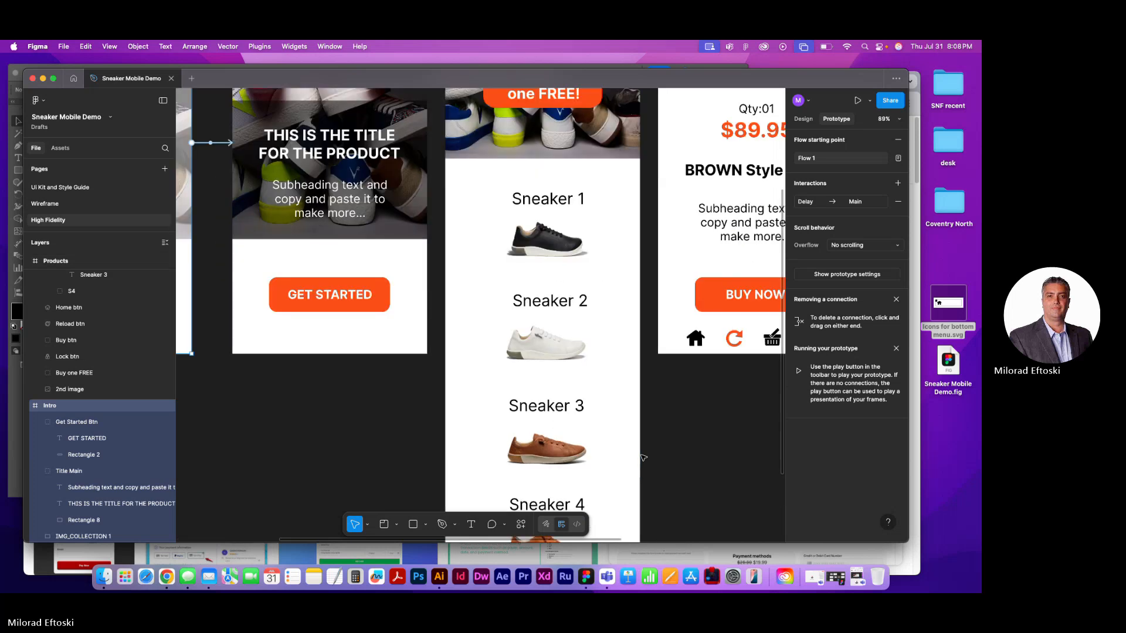
pyautogui.moveTo(635, 370); pyautogui.dragTo(664, 372)
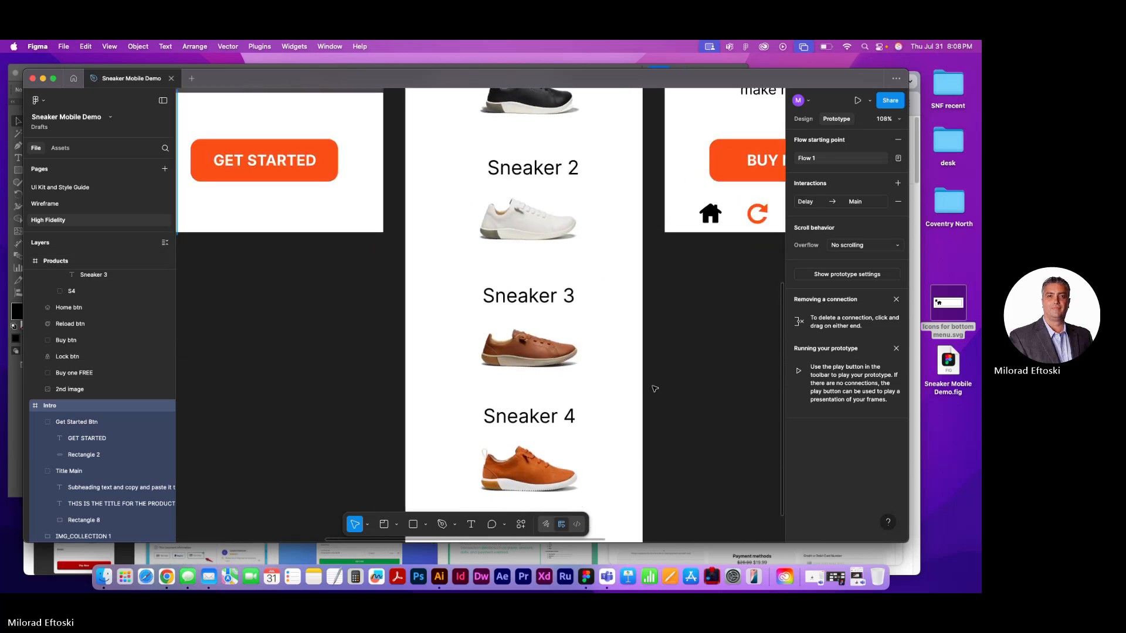
pyautogui.scroll(-5, 655, 389)
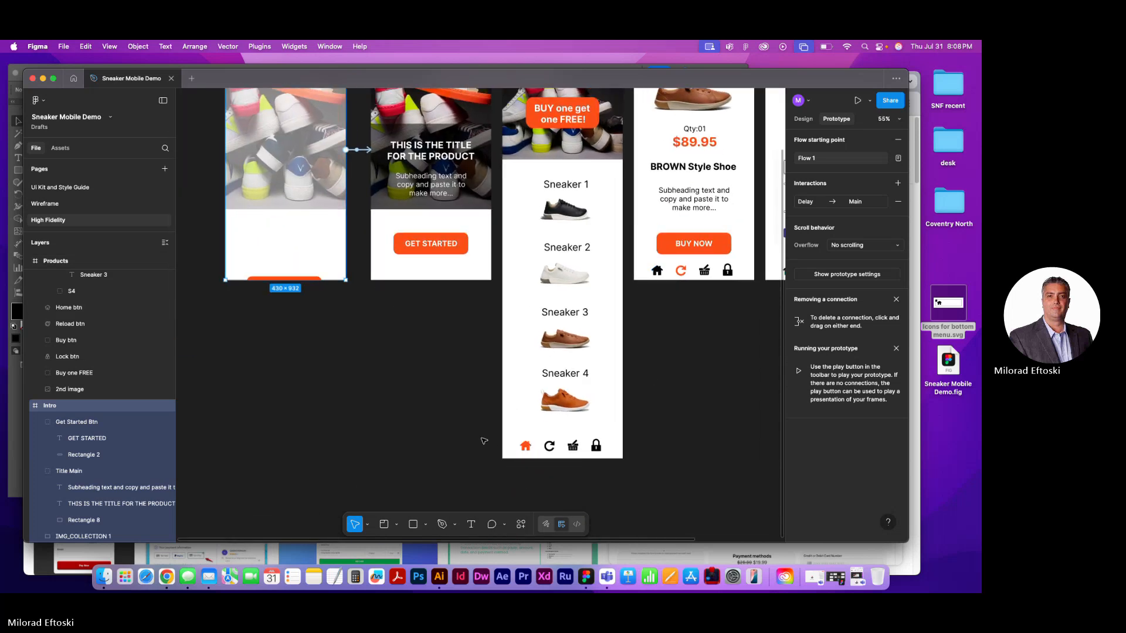
pyautogui.click(484, 441)
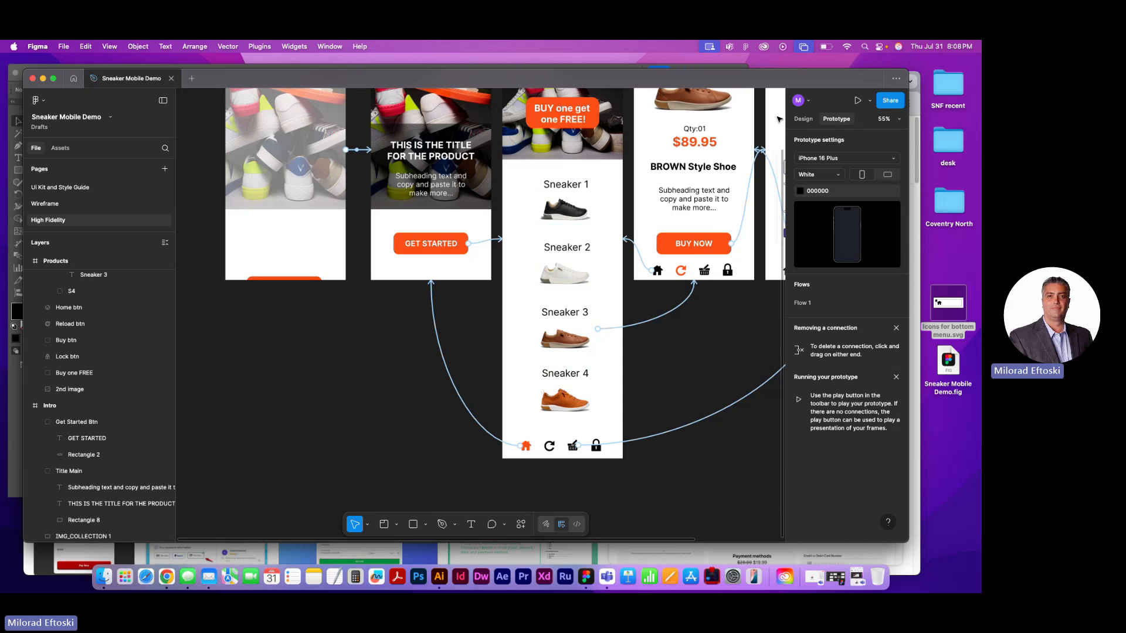
pyautogui.click(802, 119)
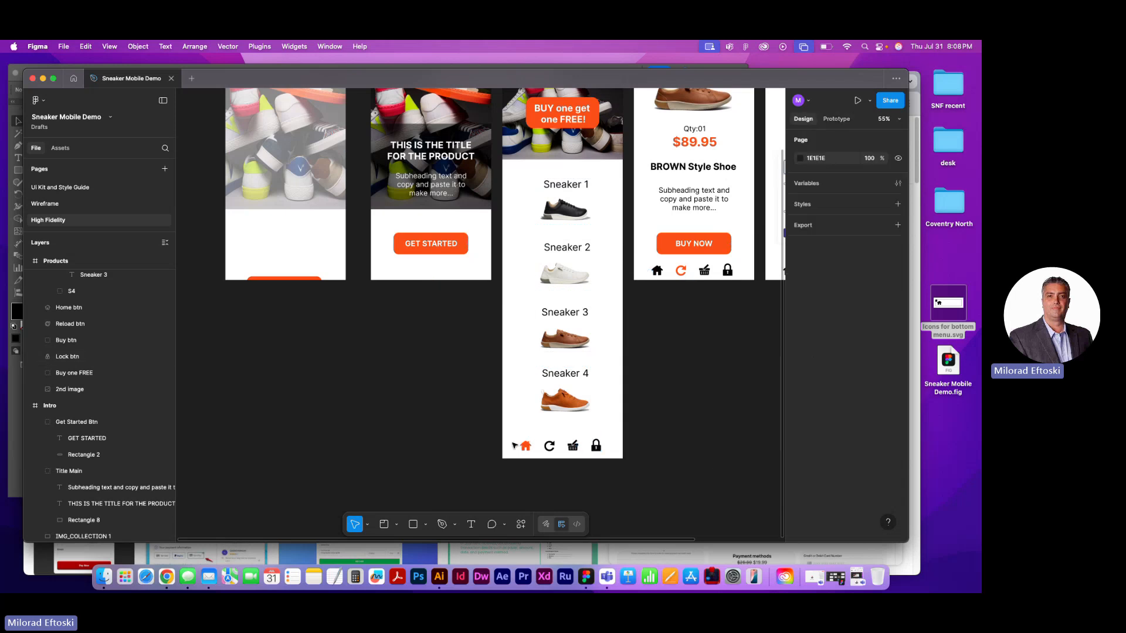
pyautogui.moveTo(477, 432); pyautogui.dragTo(537, 449)
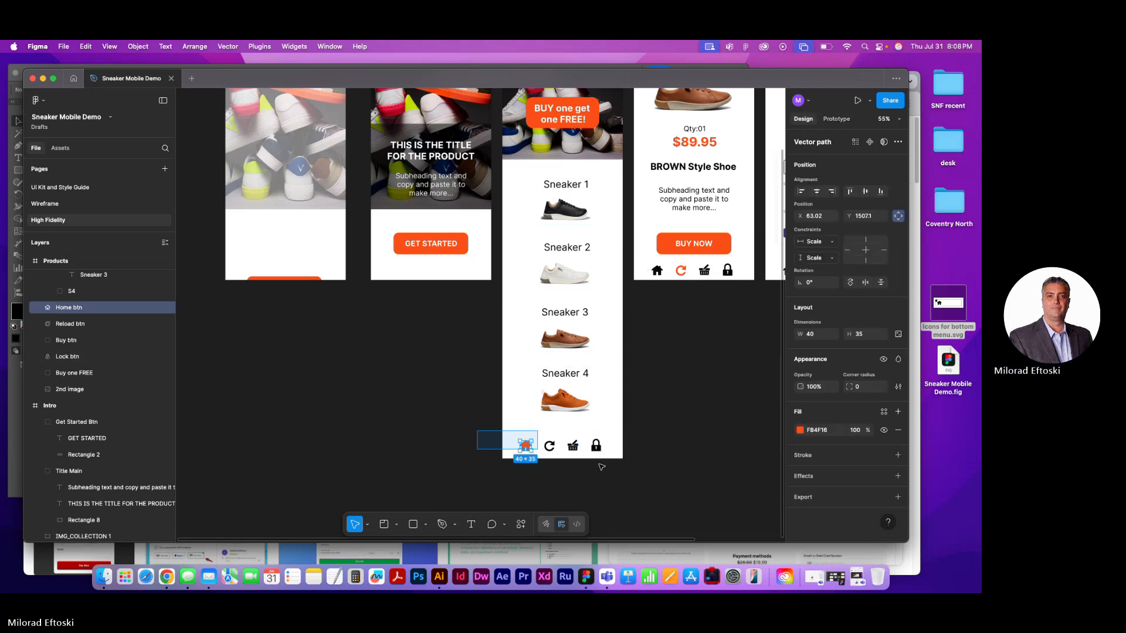
pyautogui.moveTo(601, 468); pyautogui.dragTo(623, 471)
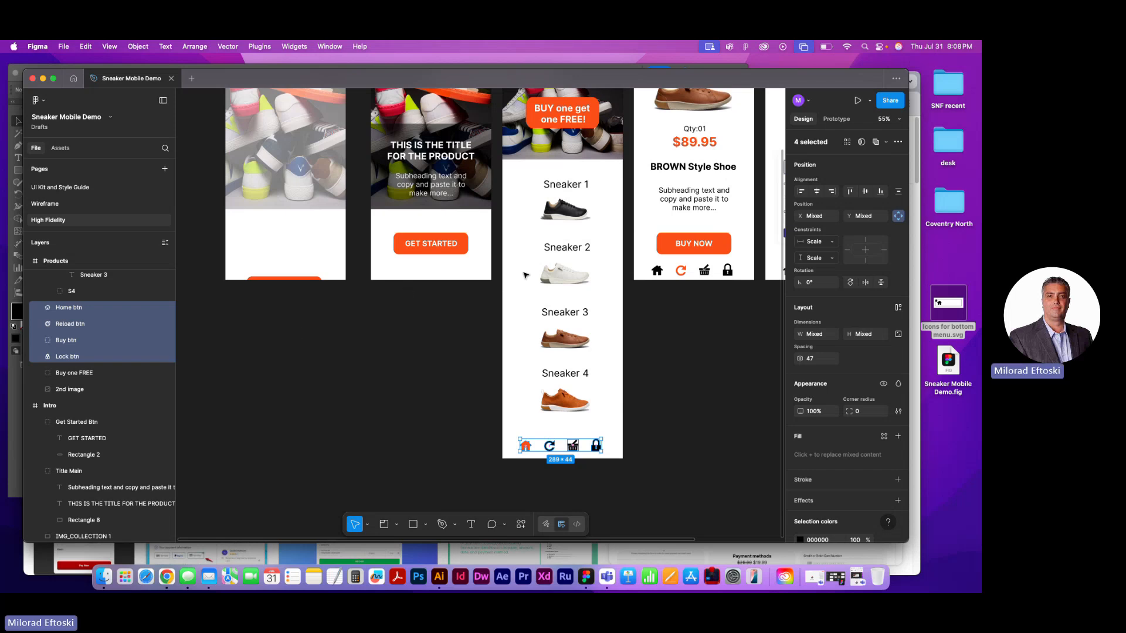
pyautogui.click(486, 354)
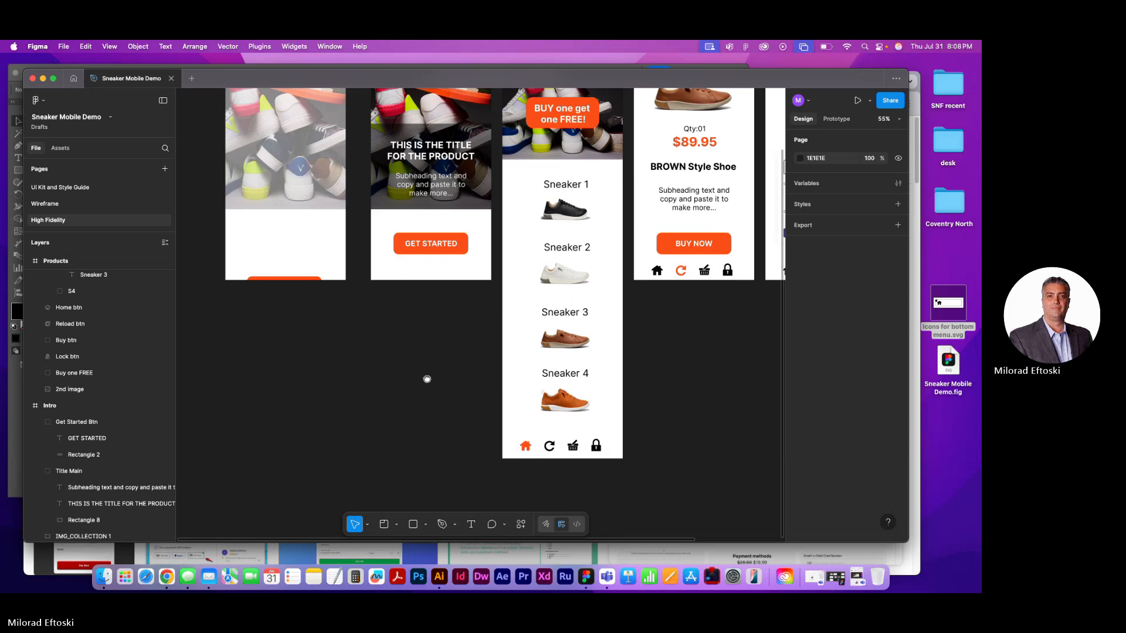
# Show the rulers around the High Fidelity page's canvas
pyautogui.moveTo(427, 380); pyautogui.dragTo(358, 476)
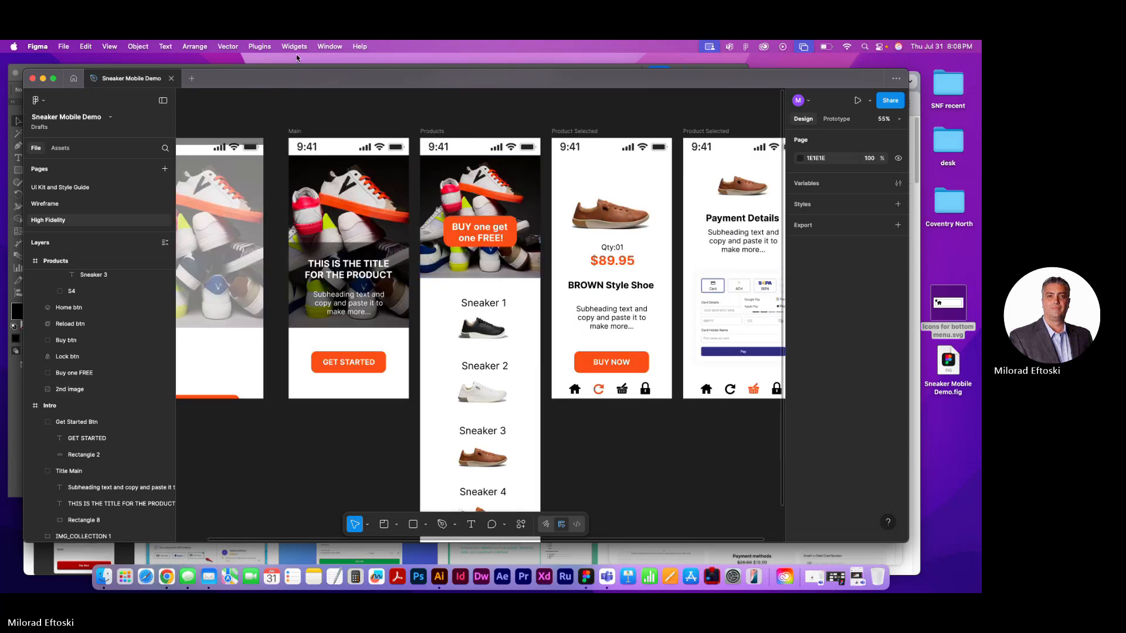
pyautogui.click(110, 46)
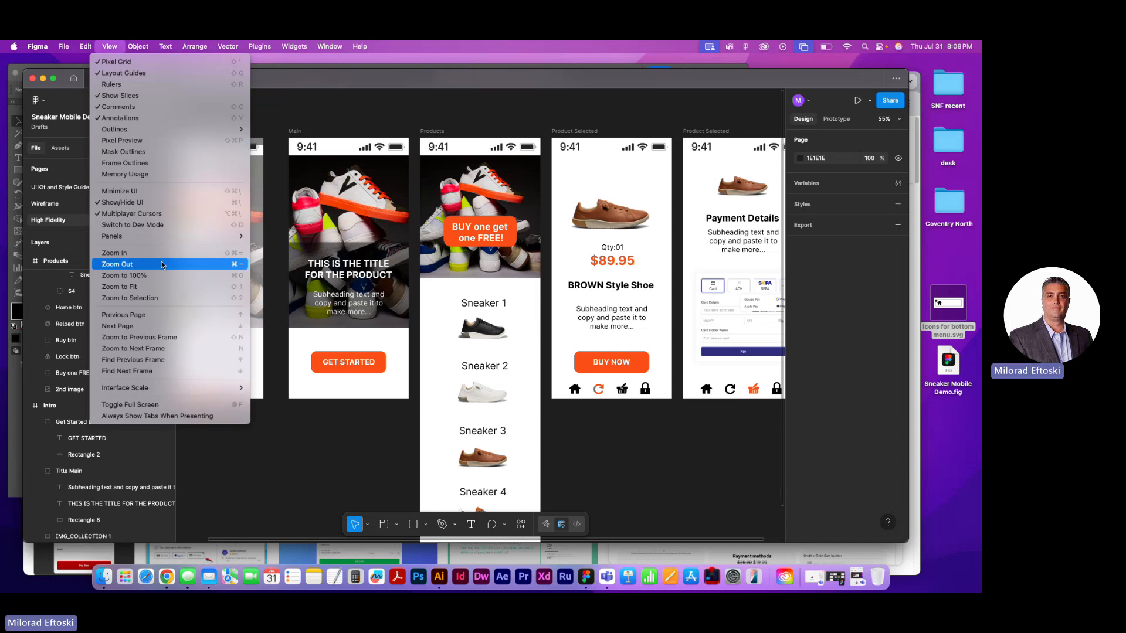
pyautogui.click(326, 85)
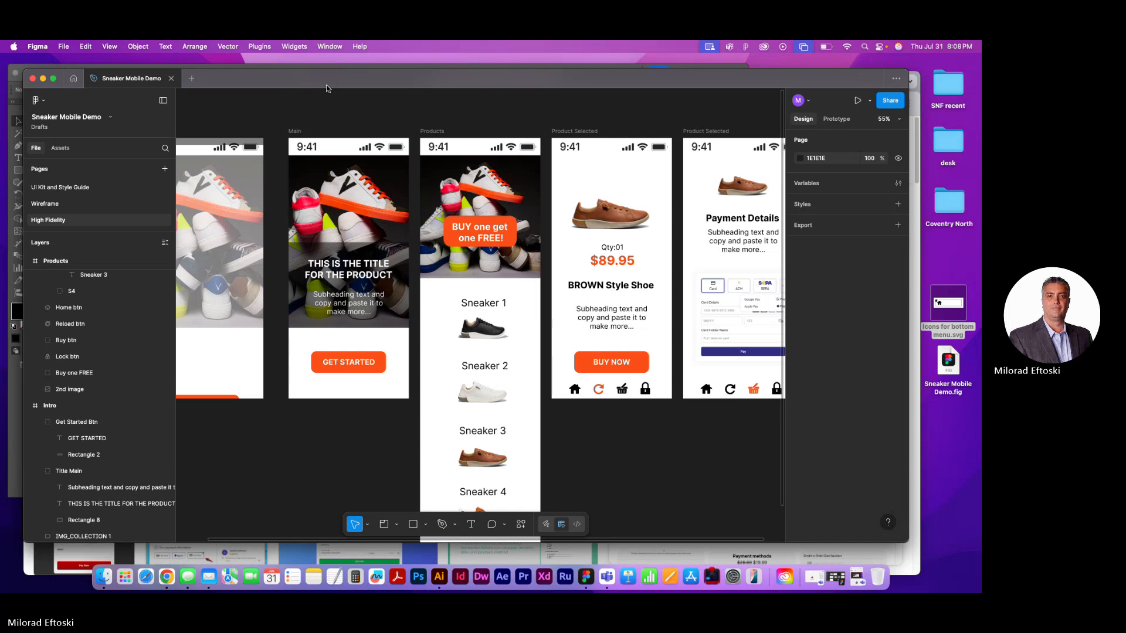
pyautogui.moveTo(340, 80)
pyautogui.mouseDown()
pyautogui.moveTo(360, 75)
pyautogui.moveTo(349, 78)
pyautogui.mouseUp()
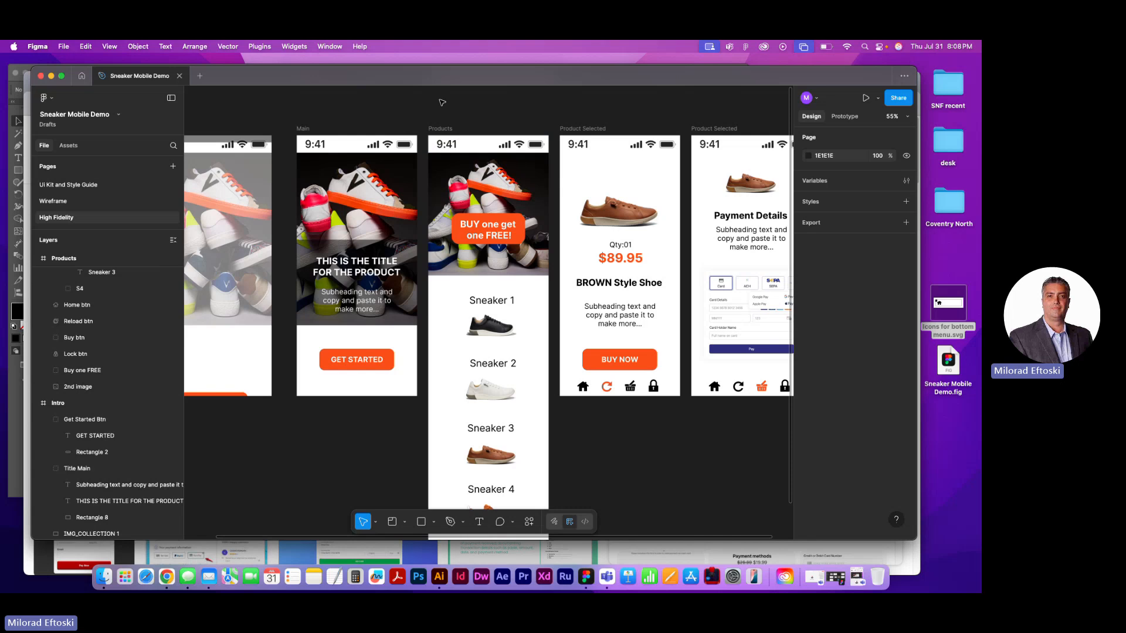
pyautogui.click(329, 45)
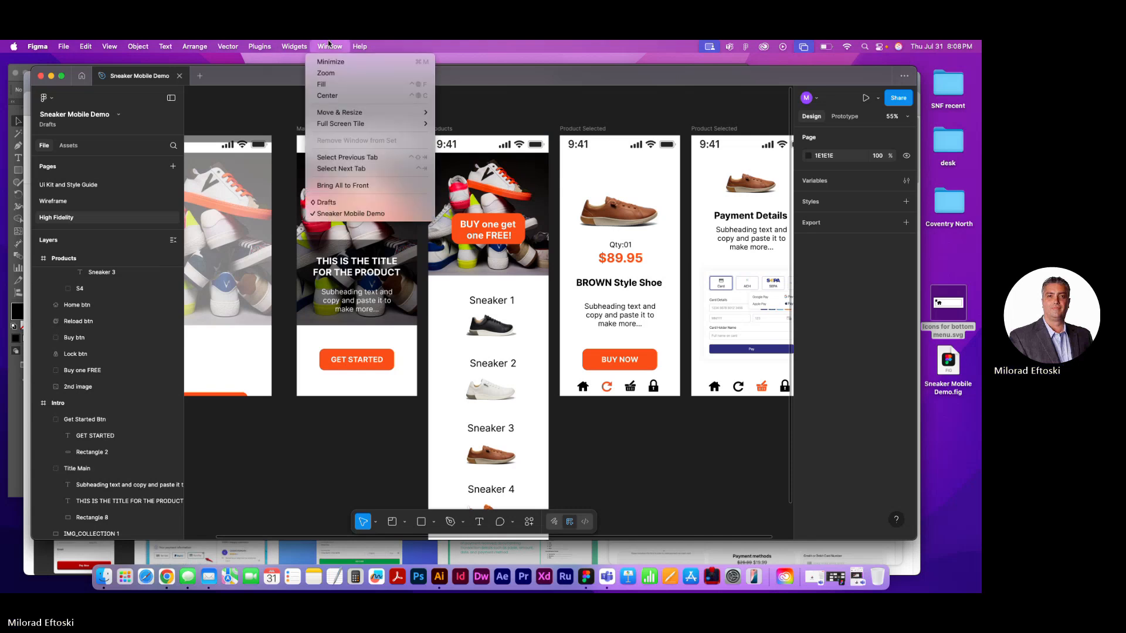
pyautogui.moveTo(147, 48)
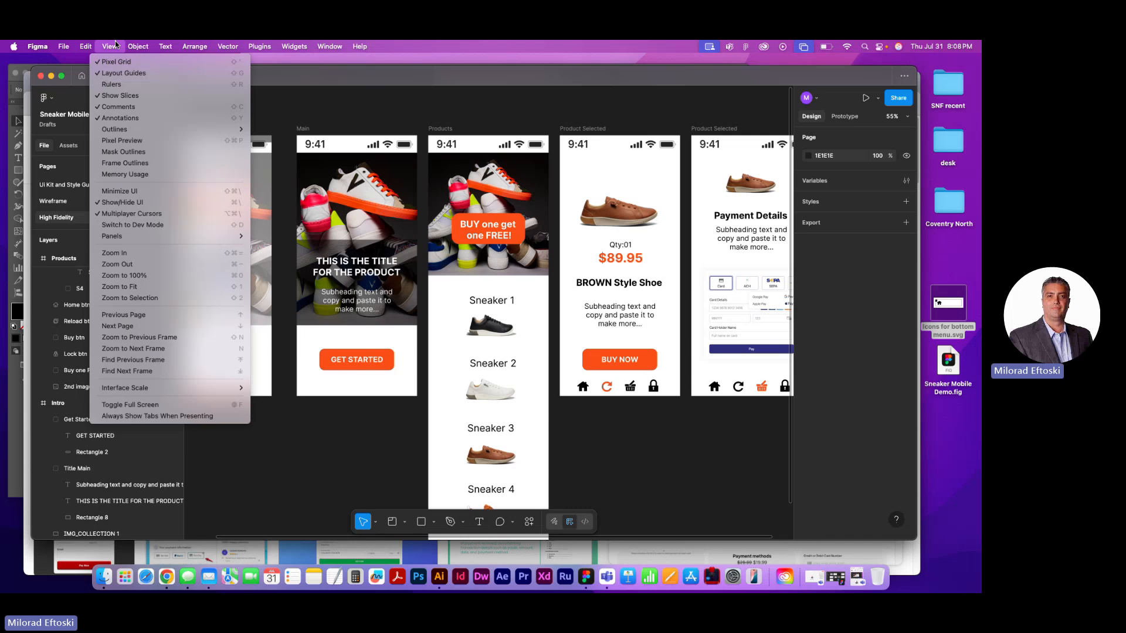
pyautogui.click(146, 84)
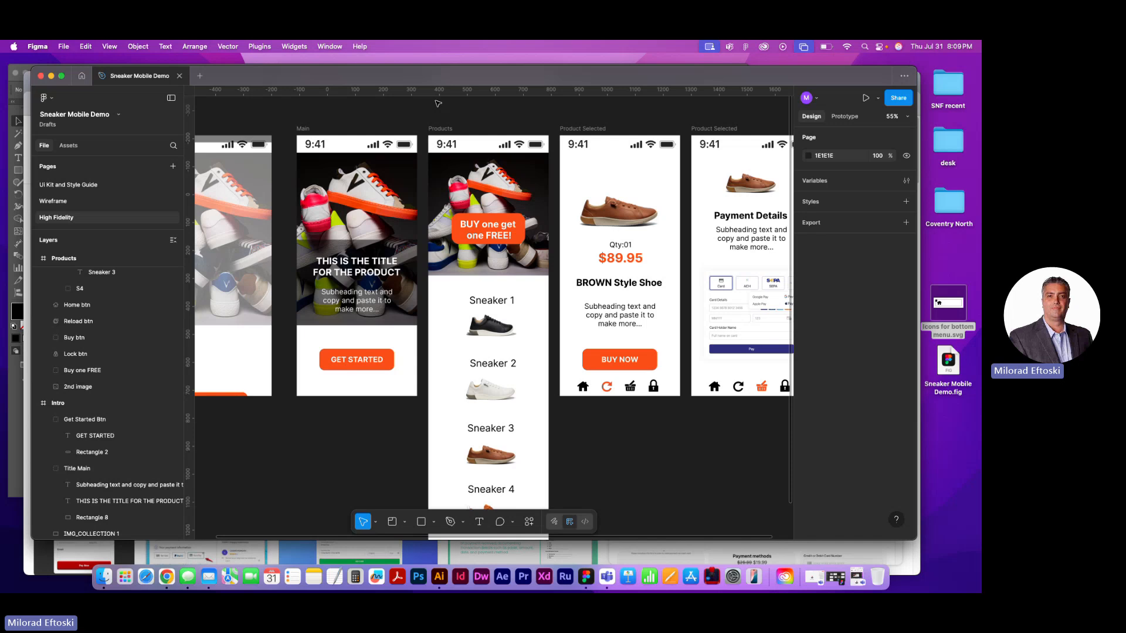
# Place a horizontal ruler guide exactly along the neighbouring frames' bottom edge, and try out and remove a vertical guide over Products
pyautogui.moveTo(482, 94); pyautogui.dragTo(488, 397)
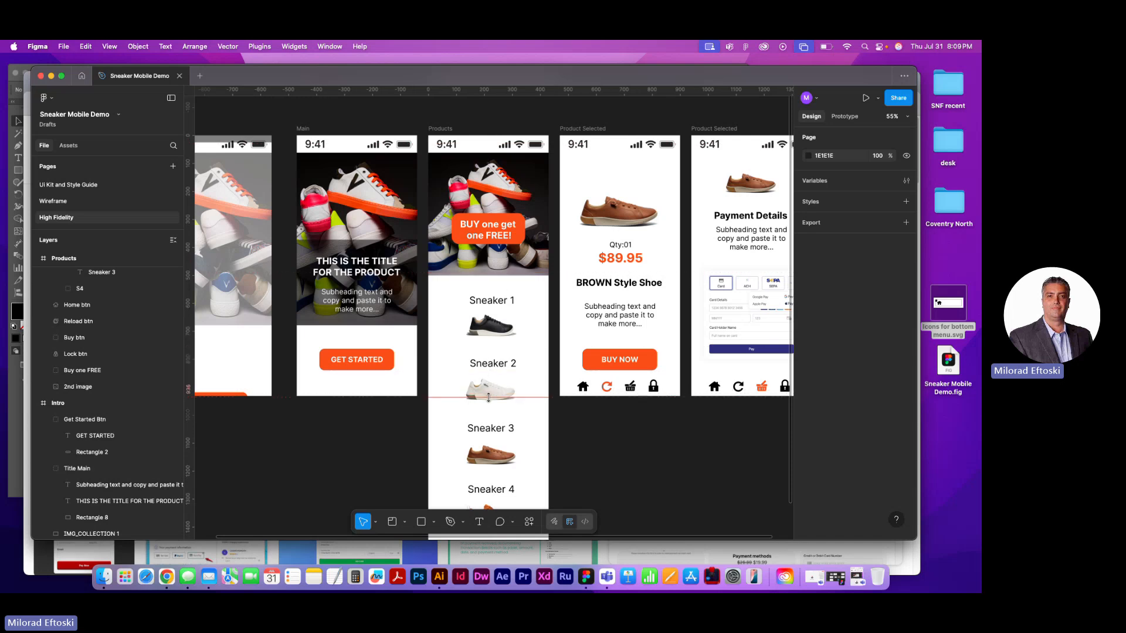
pyautogui.click(494, 391)
pyautogui.press('Escape')
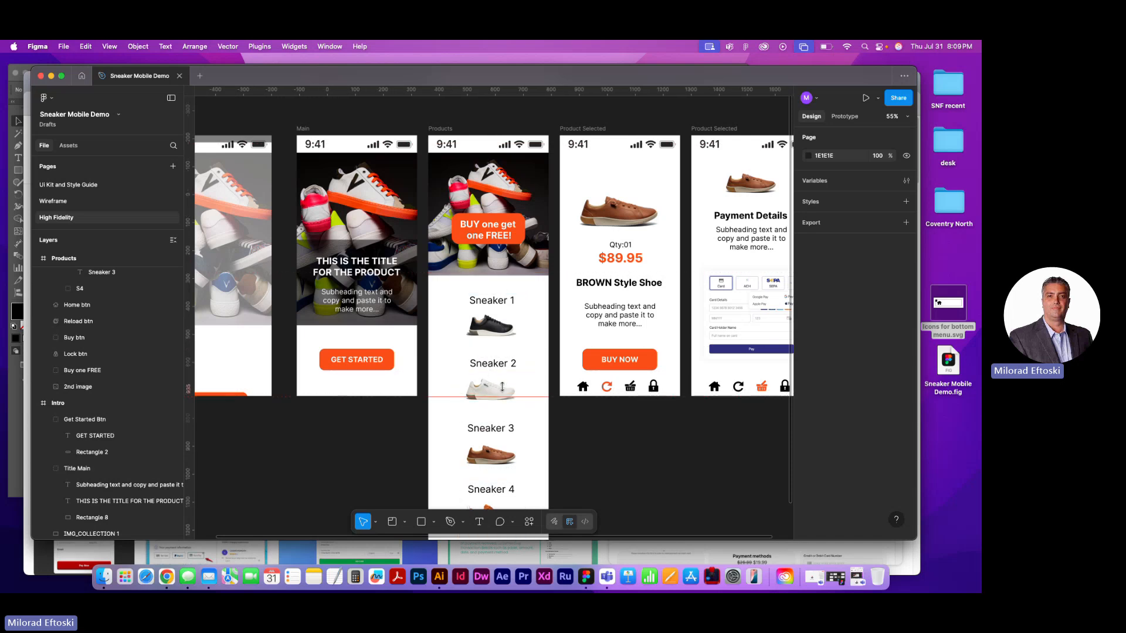
pyautogui.moveTo(211, 256); pyautogui.dragTo(458, 229)
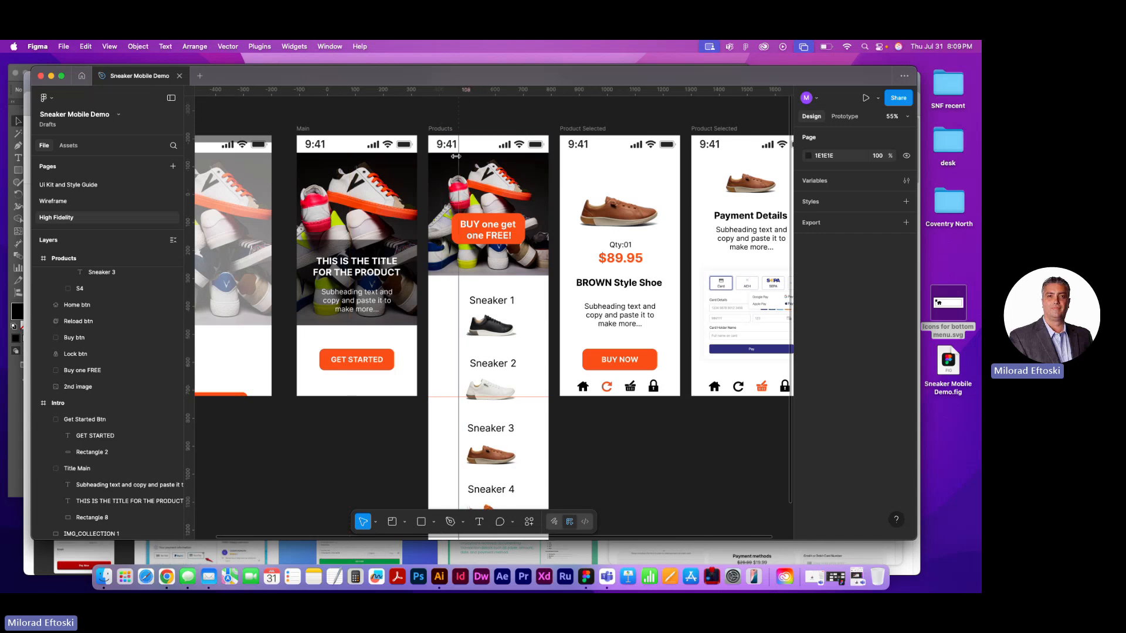
pyautogui.moveTo(460, 148); pyautogui.dragTo(155, 150)
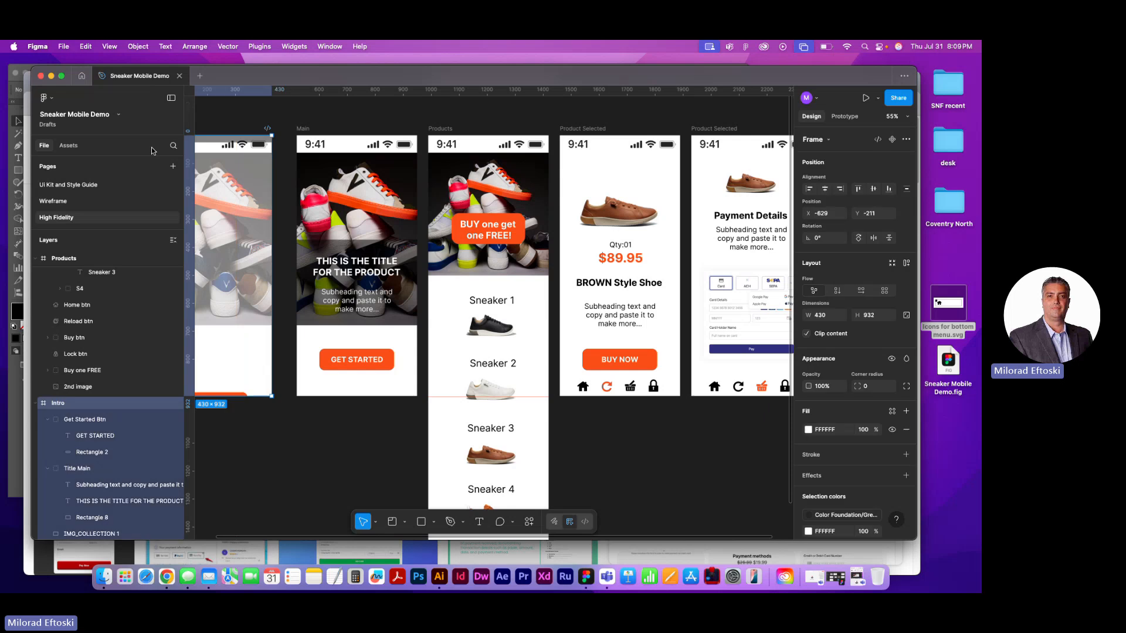
pyautogui.scroll(5, 467, 424)
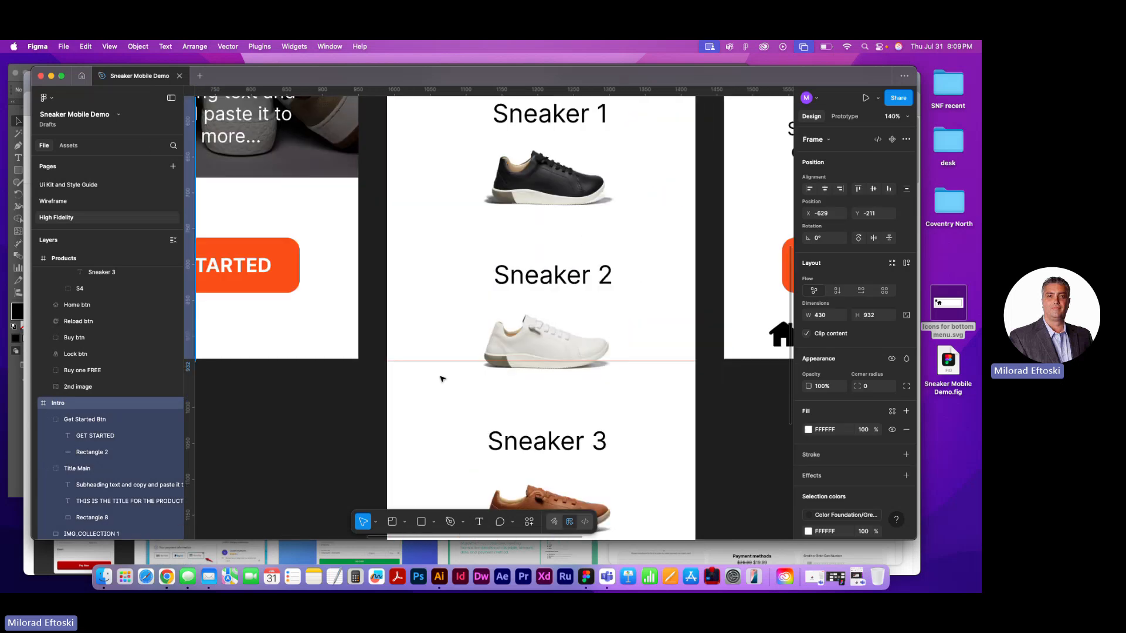
pyautogui.moveTo(427, 363); pyautogui.dragTo(425, 359)
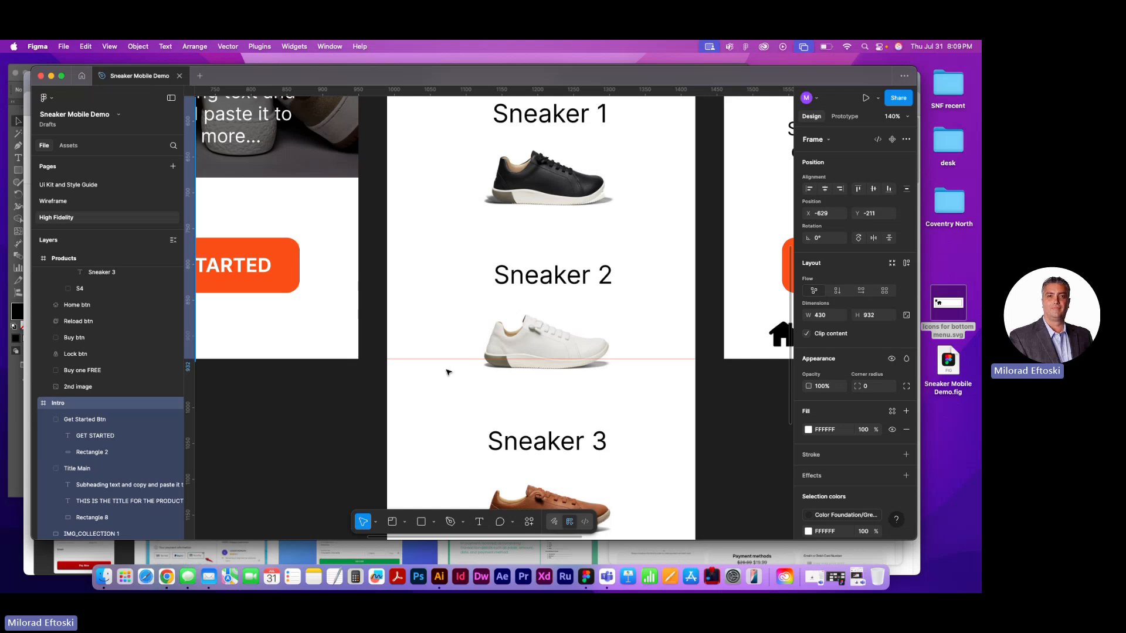
# Scale the sneaker list in the Products frame down proportionally to about 214 × 745, with its top at Y 548
pyautogui.scroll(-5, 447, 372)
pyautogui.moveTo(442, 375); pyautogui.dragTo(414, 377)
pyautogui.click(473, 361)
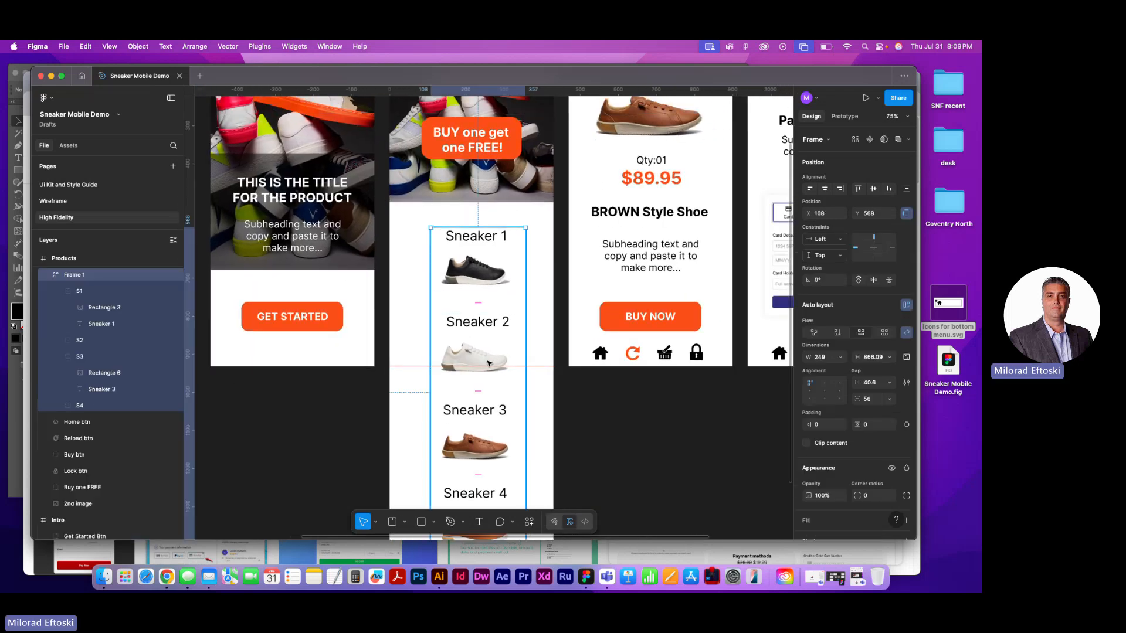
pyautogui.scroll(-5, 490, 363)
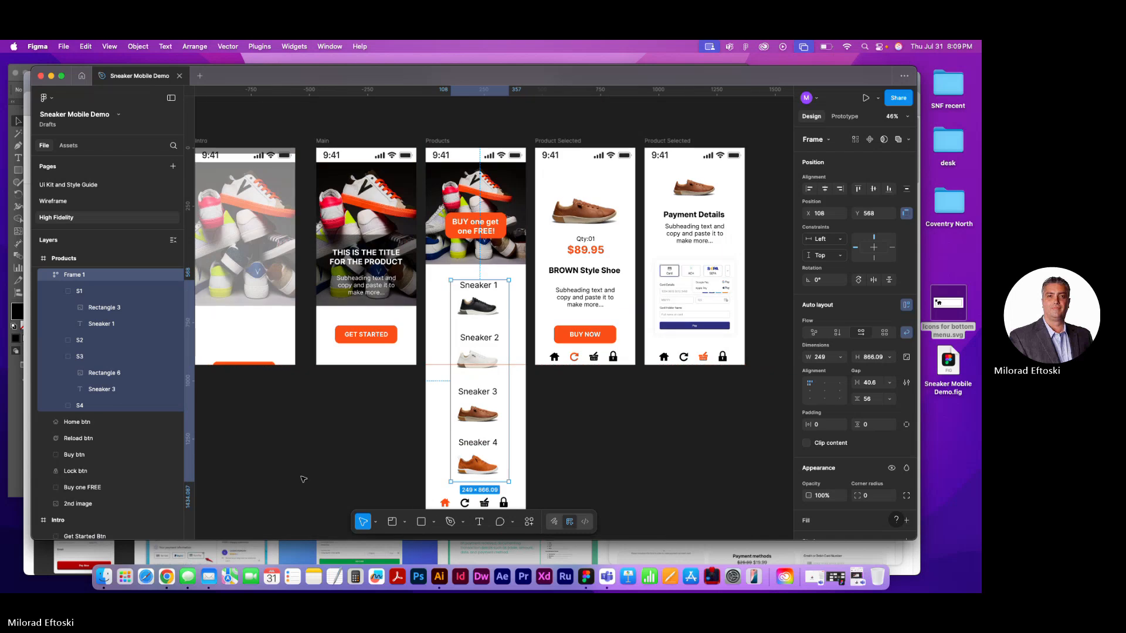
pyautogui.click(375, 522)
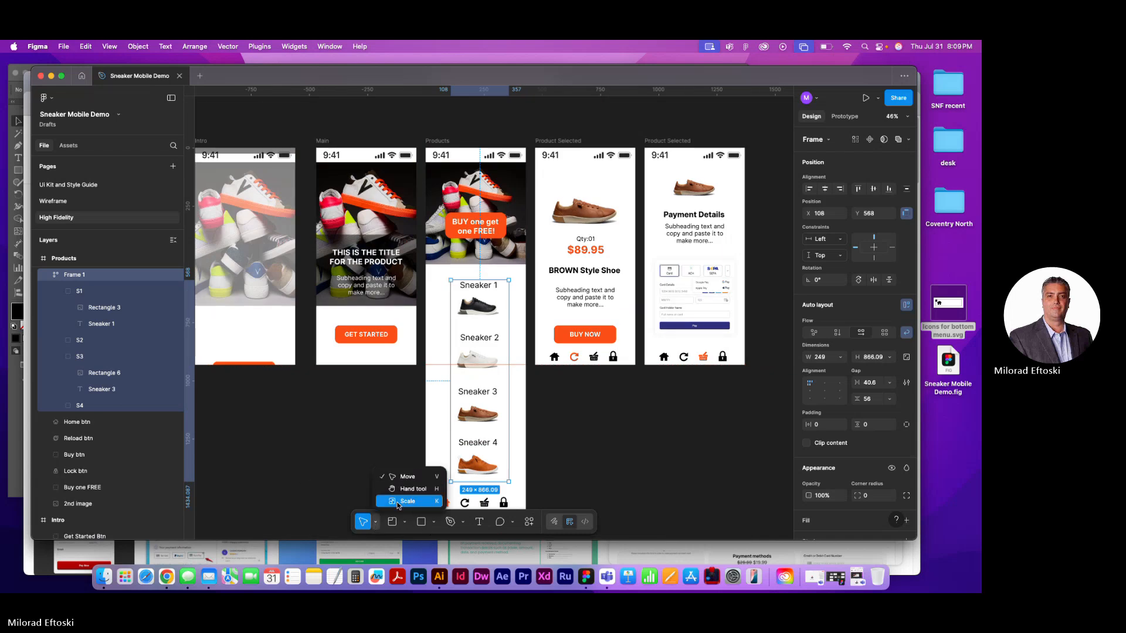
pyautogui.click(400, 503)
pyautogui.moveTo(491, 483); pyautogui.dragTo(493, 456)
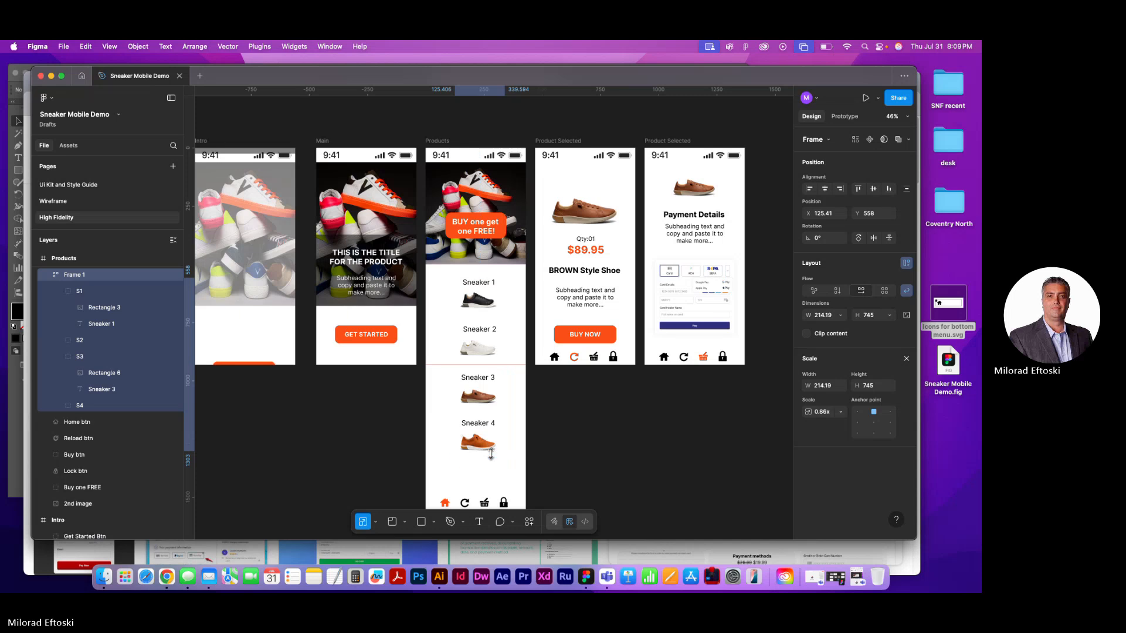
pyautogui.click(607, 450)
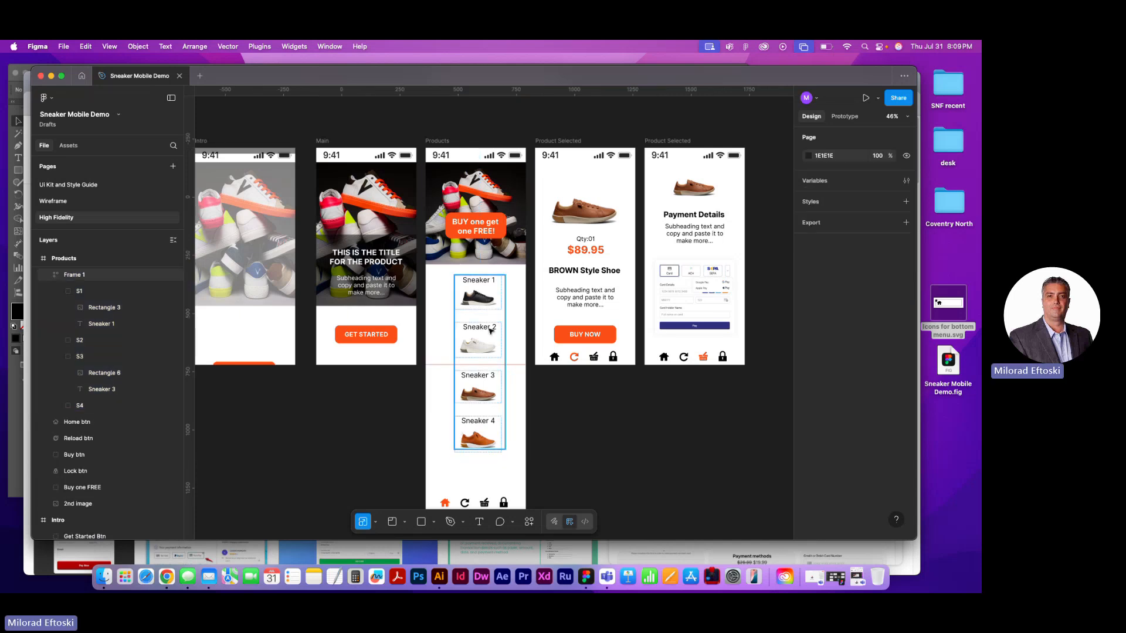
# Try moving the four bottom icons of the Products frame up to the guide, undo that, and cut the icons instead
pyautogui.click(435, 136)
pyautogui.scroll(-5, 510, 378)
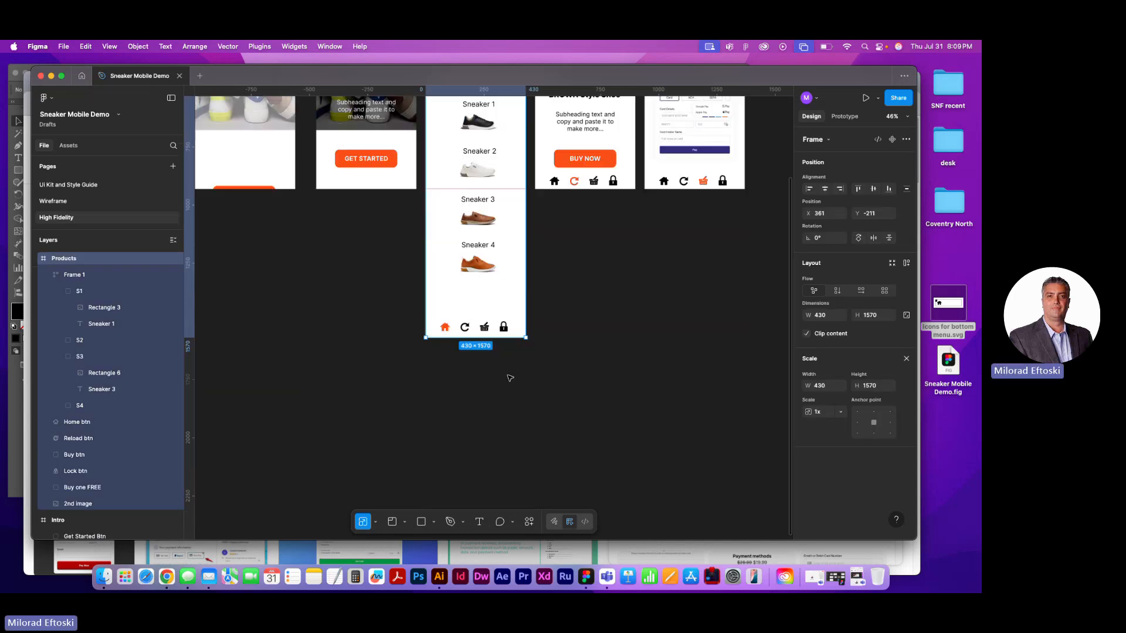
pyautogui.click(413, 323)
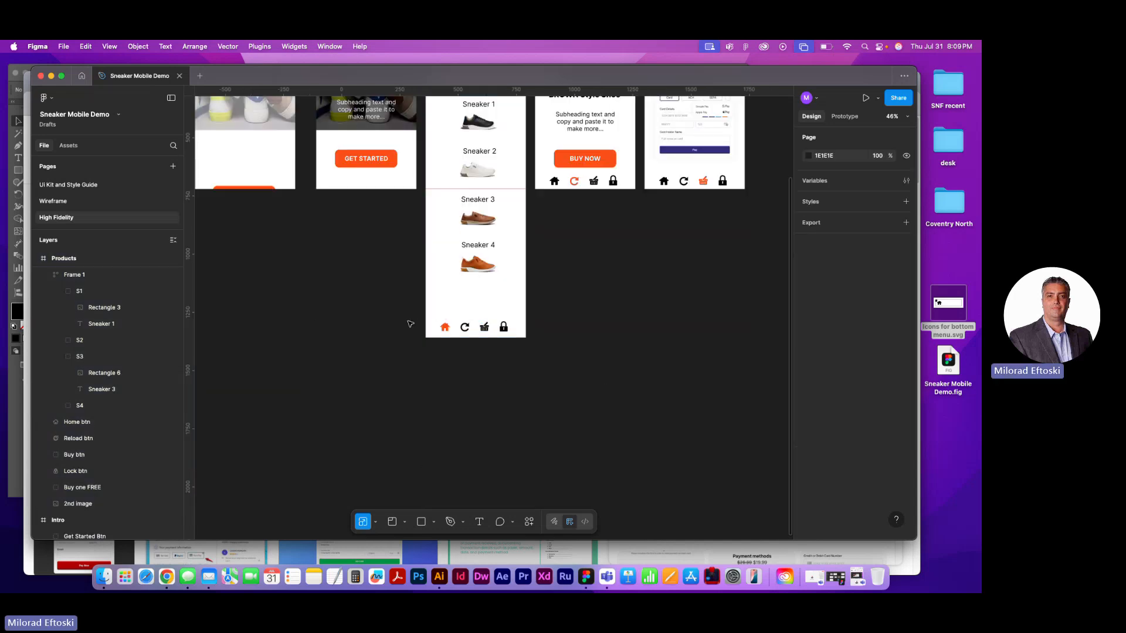
pyautogui.moveTo(411, 324); pyautogui.dragTo(548, 355)
pyautogui.moveTo(496, 330); pyautogui.dragTo(489, 179)
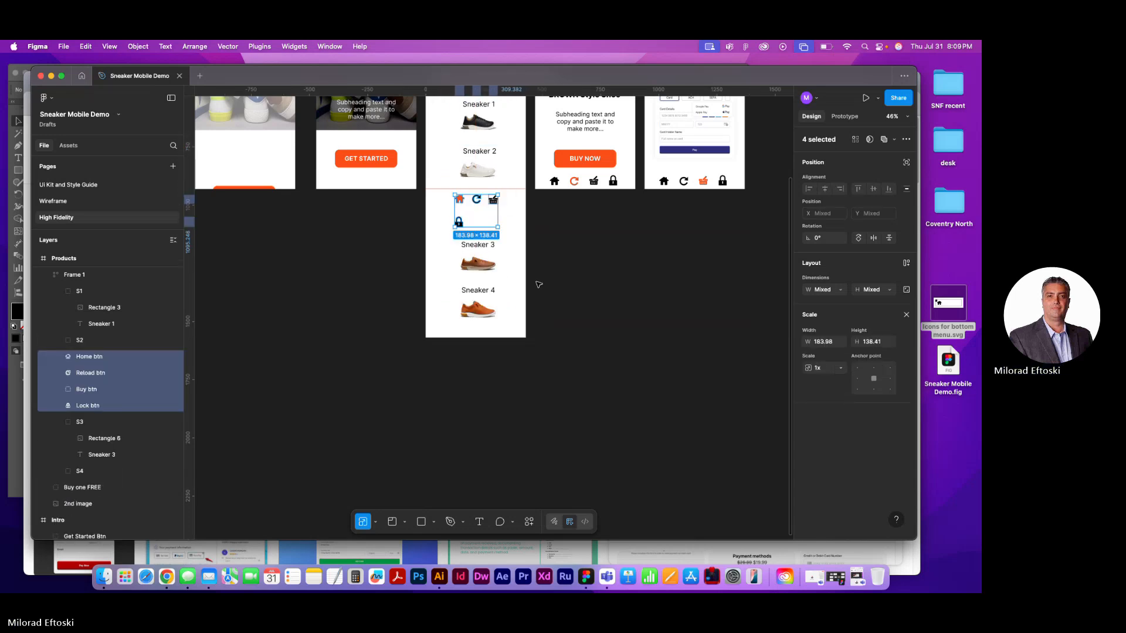
pyautogui.press('super+z')
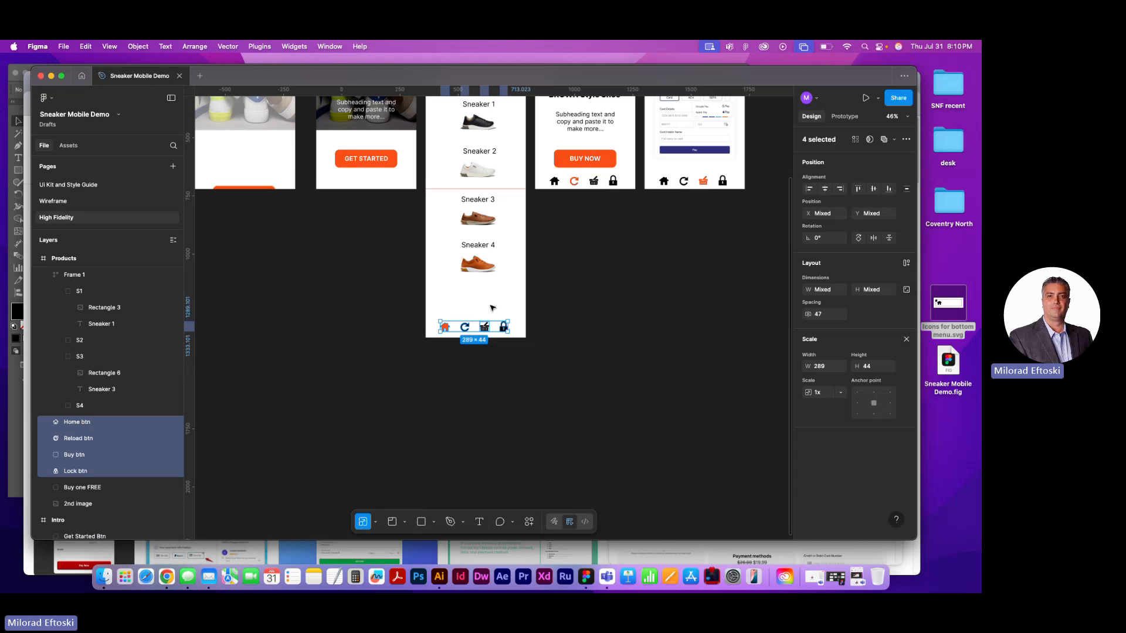
pyautogui.press('super+c')
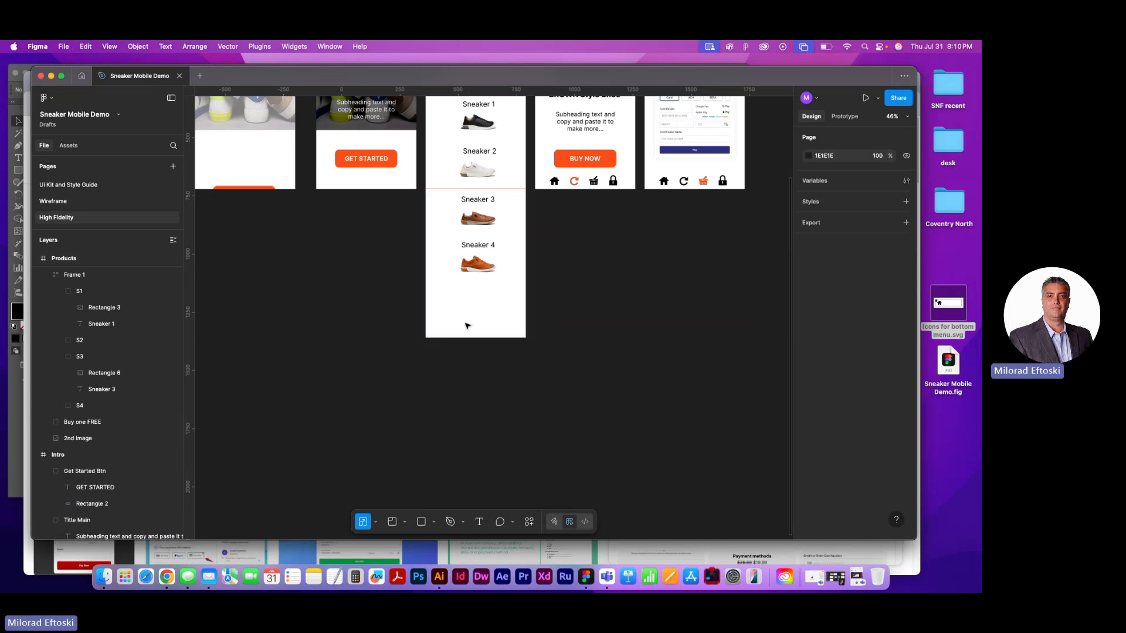
# Shorten the Products frame from below with the Move tool, after undoing a Scale attempt, so it ends just under Sneaker 4
pyautogui.scroll(5, 469, 320)
pyautogui.scroll(2, 446, 217)
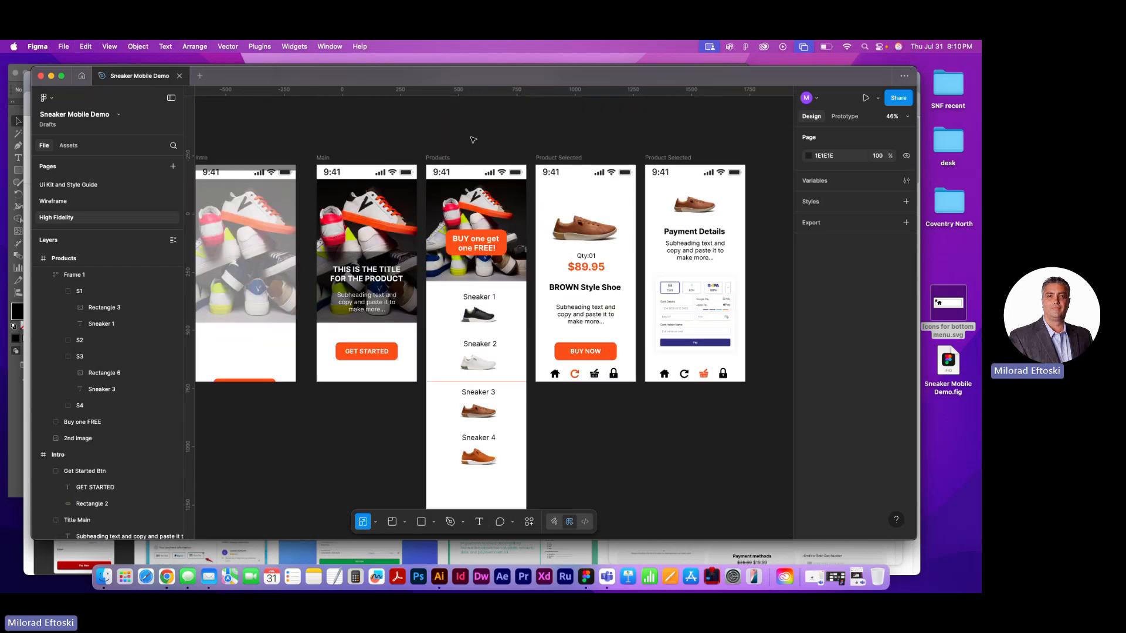
pyautogui.click(439, 159)
pyautogui.scroll(-6, 566, 403)
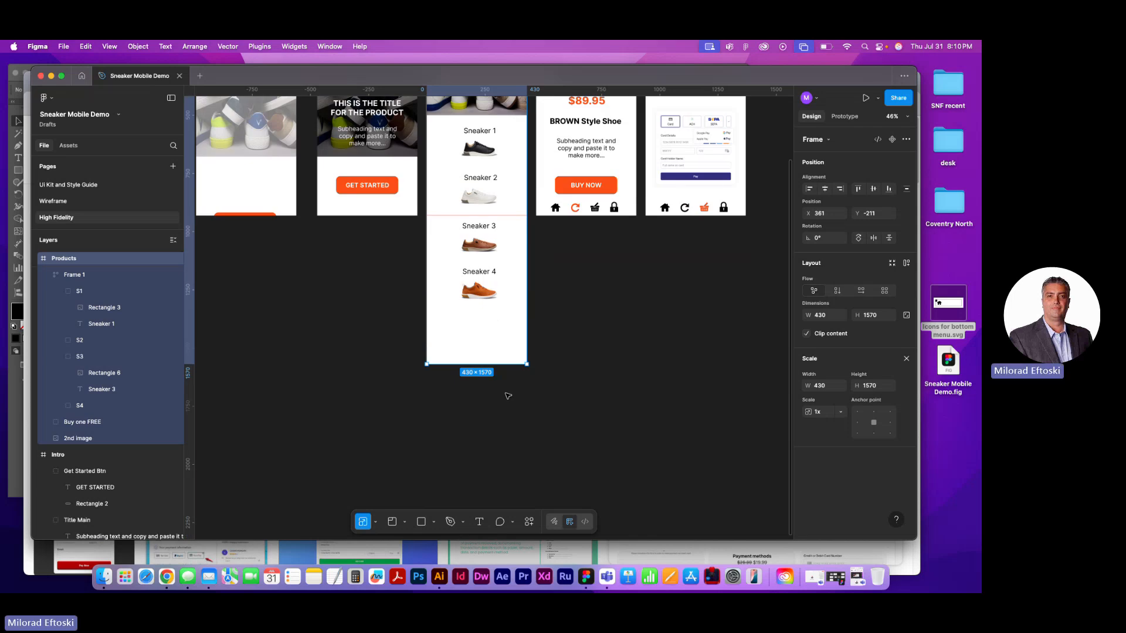
pyautogui.moveTo(497, 367); pyautogui.dragTo(498, 319)
pyautogui.press('super+z')
pyautogui.click(376, 521)
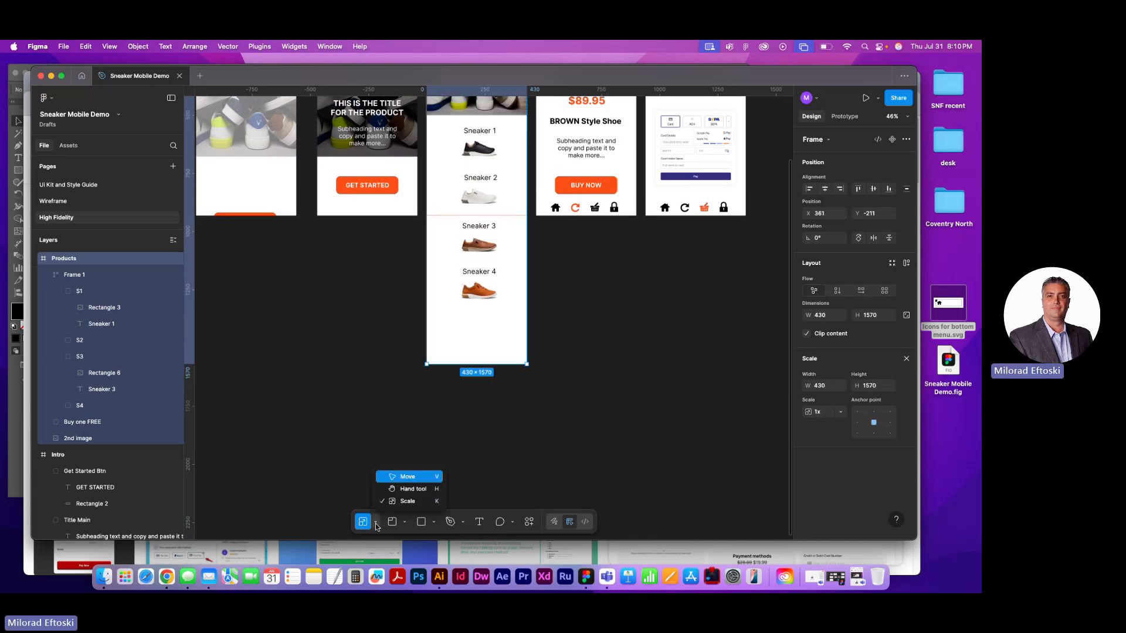
pyautogui.click(401, 478)
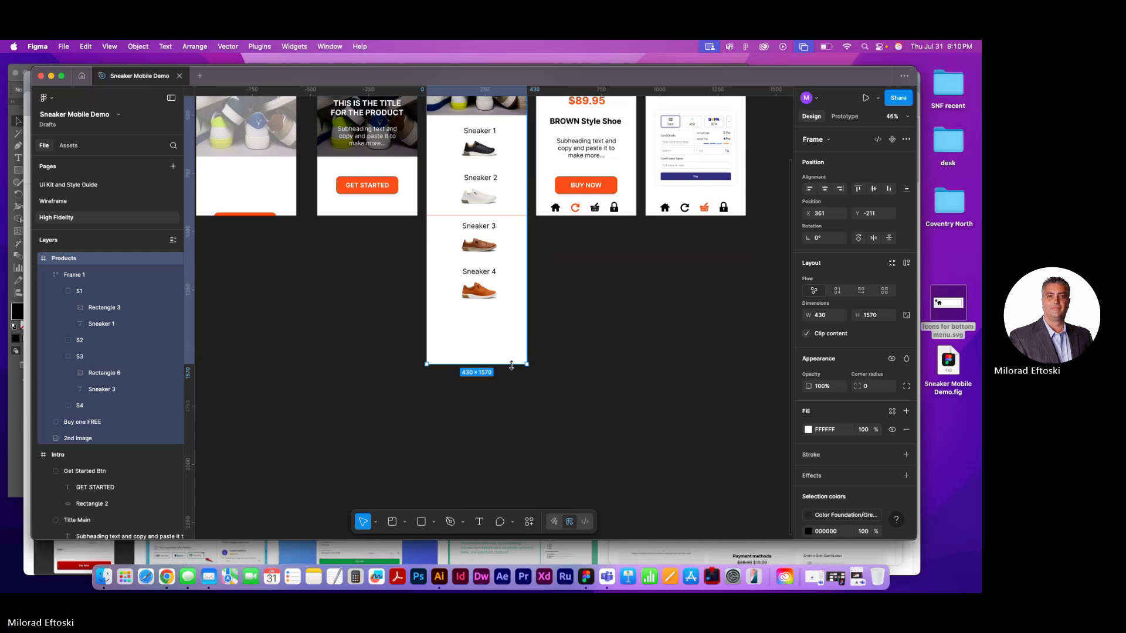
pyautogui.moveTo(511, 365); pyautogui.dragTo(515, 314)
pyautogui.click(516, 319)
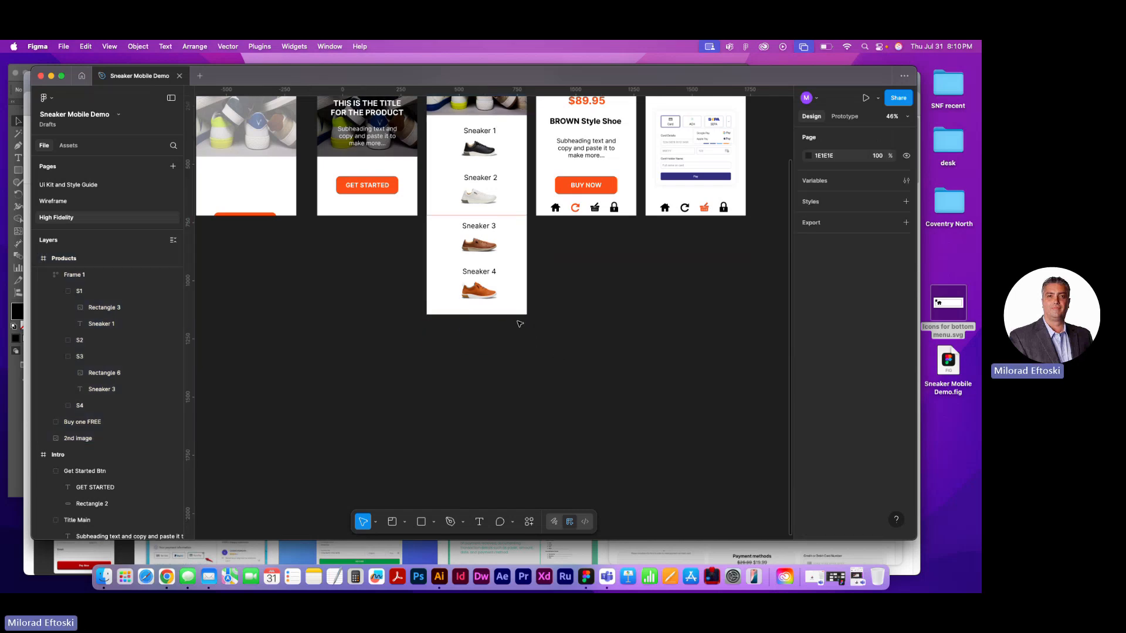
# Paste the Home, Reload, Buy and Lock icons into the Products frame and position the row just above the horizontal guide, with Home at Y 883
pyautogui.scroll(3, 524, 327)
pyautogui.scroll(-2, 524, 328)
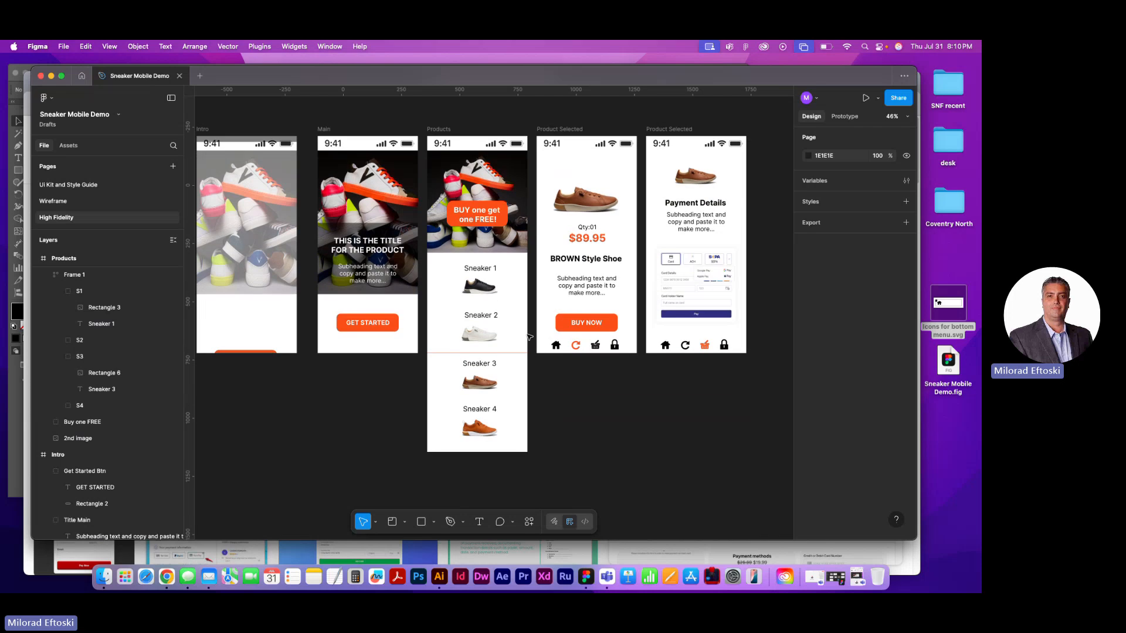
pyautogui.scroll(5, 529, 337)
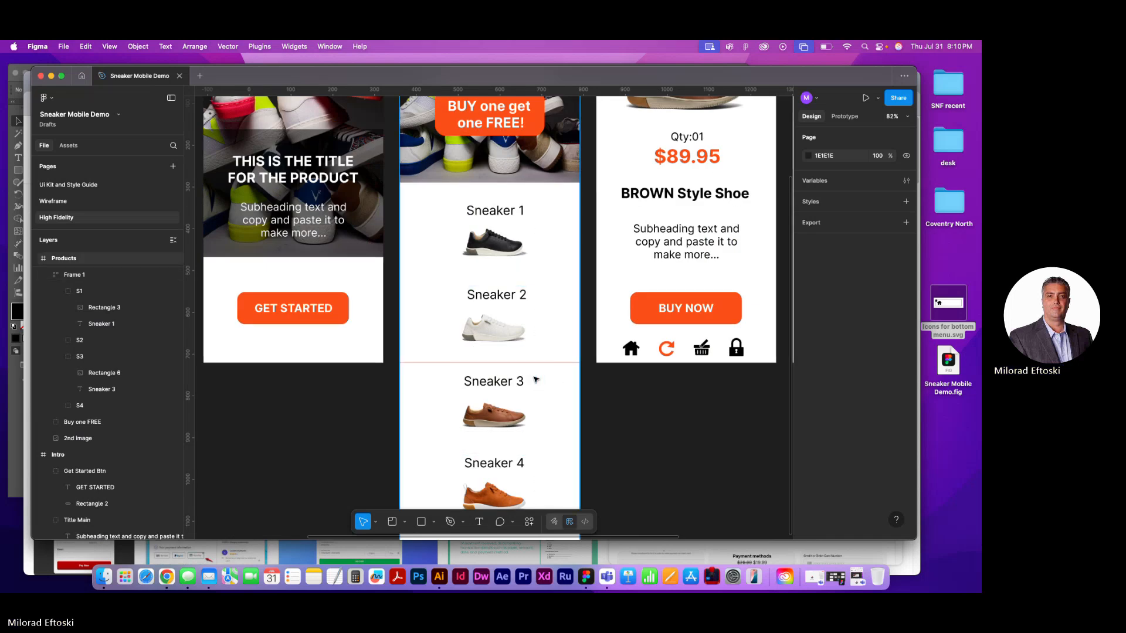
pyautogui.press('cmd+v')
pyautogui.moveTo(434, 318); pyautogui.dragTo(435, 354)
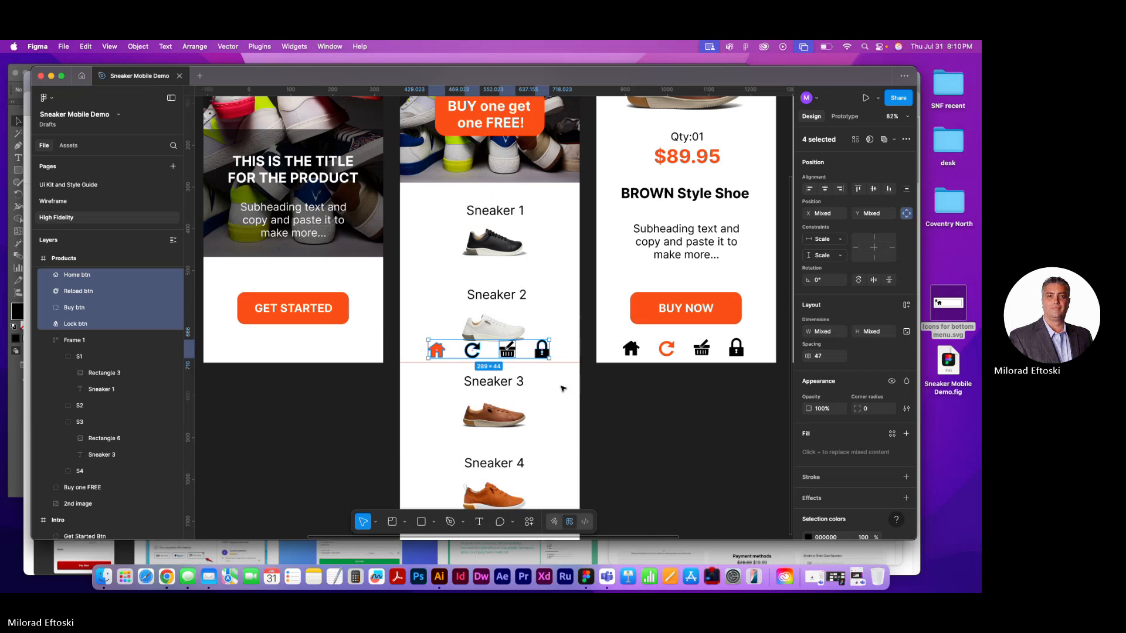
pyautogui.press('Up')
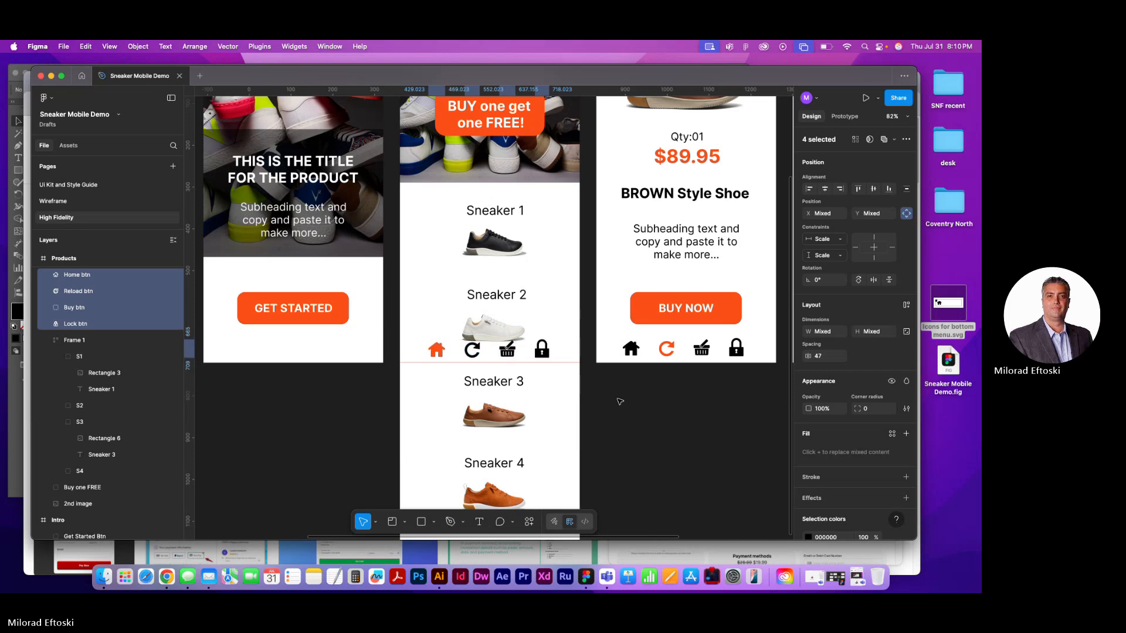
pyautogui.click(572, 368)
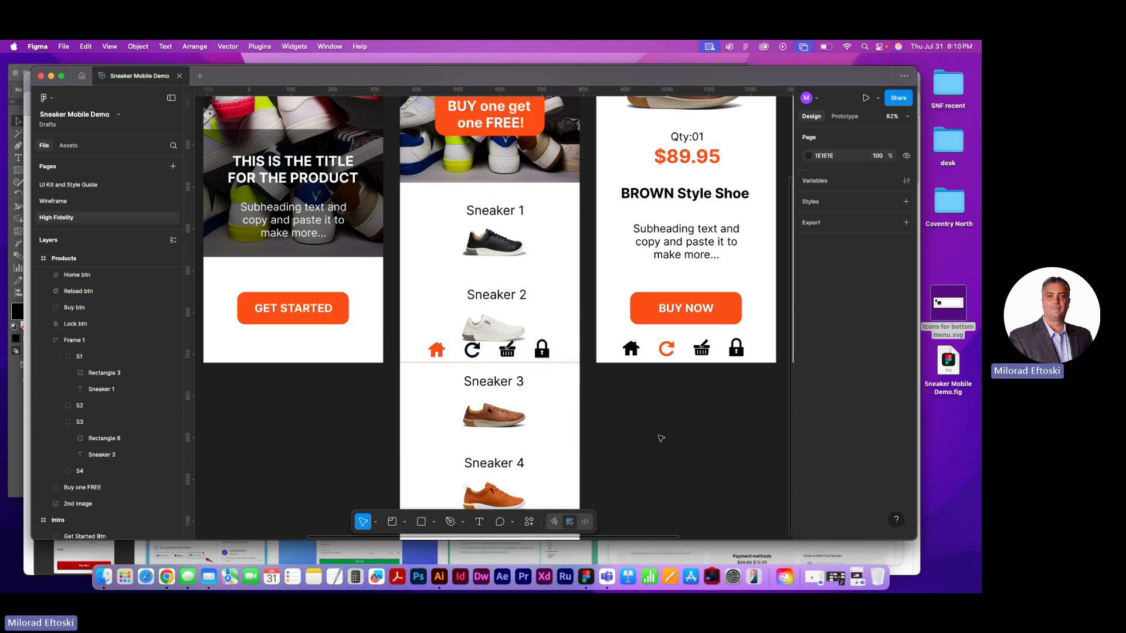
pyautogui.click(443, 354)
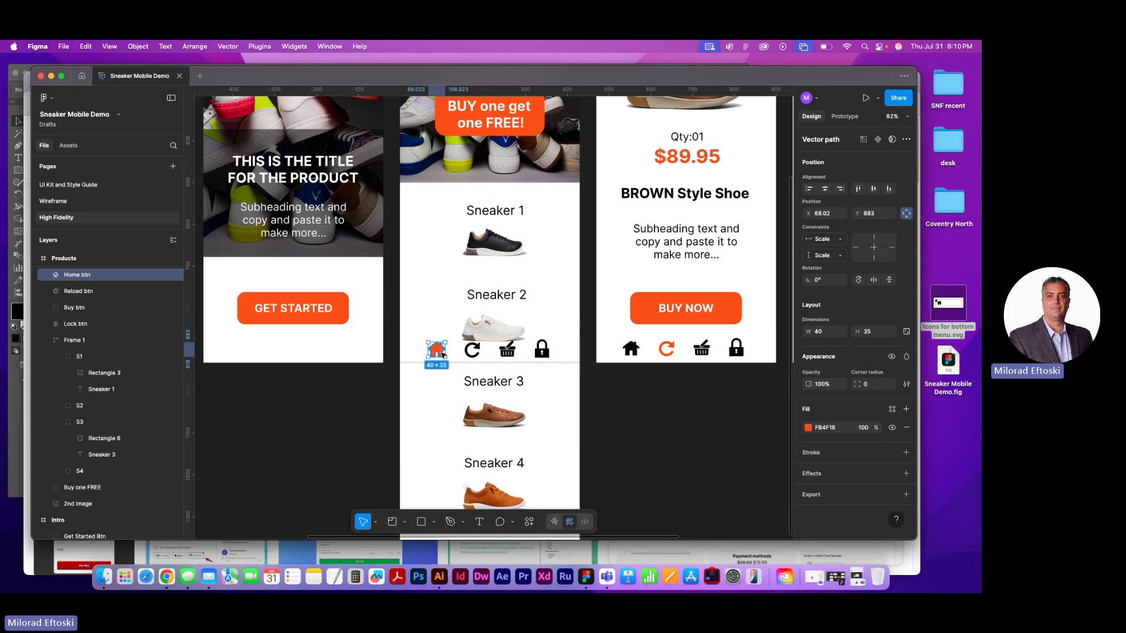
pyautogui.click(590, 403)
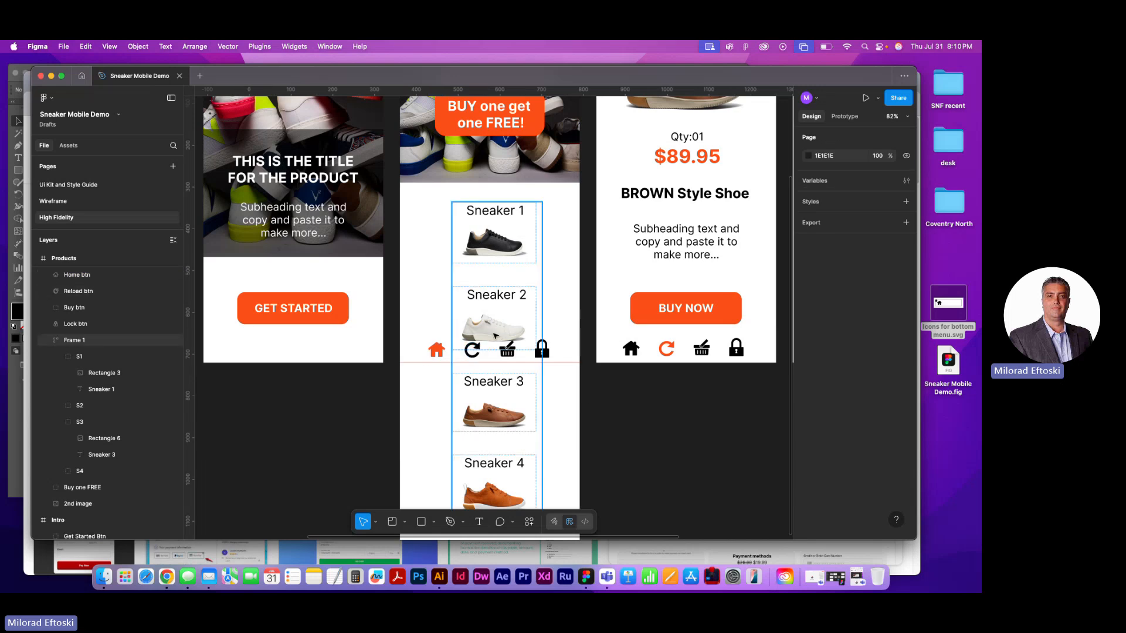
# Draw a grey rectangle about 430 × 59 across the Products frame at Y 873 and place it behind the four menu icons
pyautogui.click(435, 351)
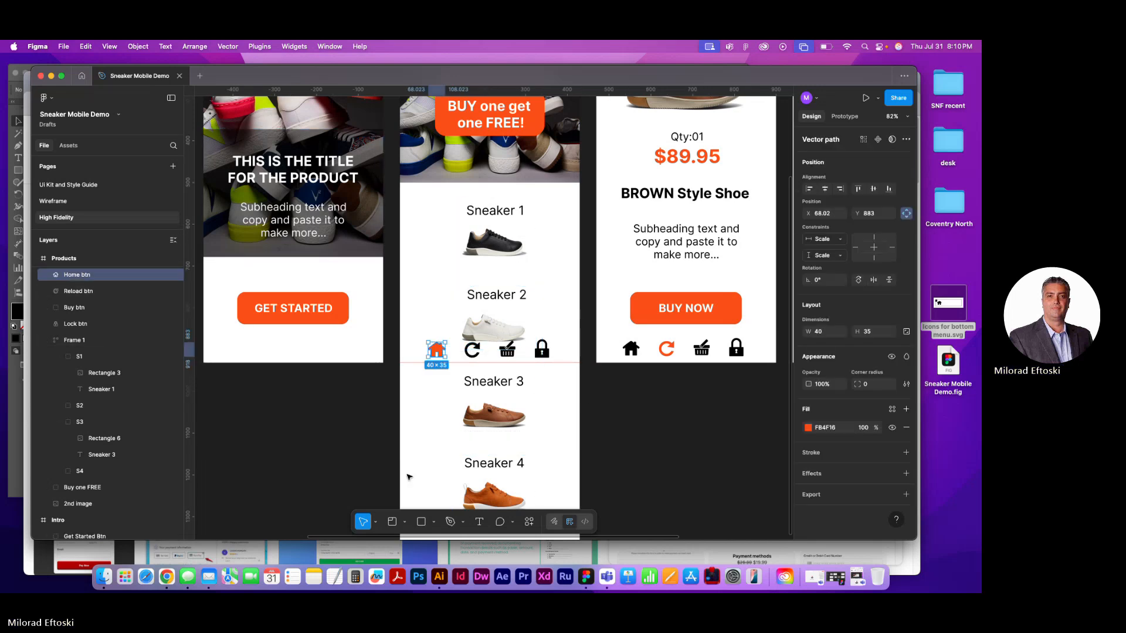
pyautogui.press('r')
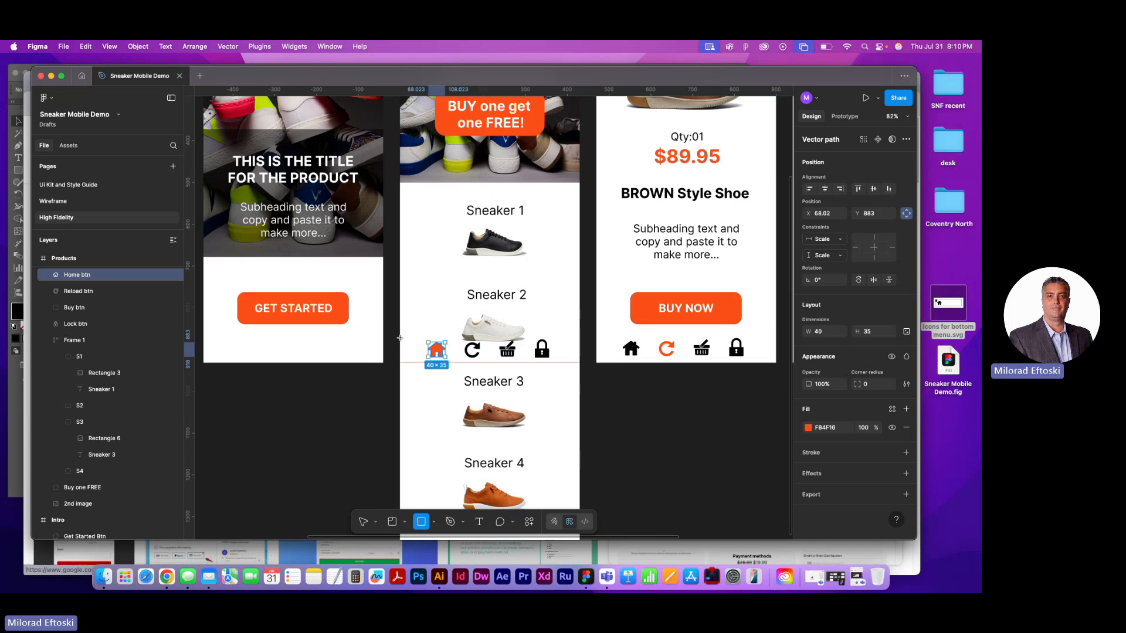
pyautogui.moveTo(399, 338); pyautogui.dragTo(580, 363)
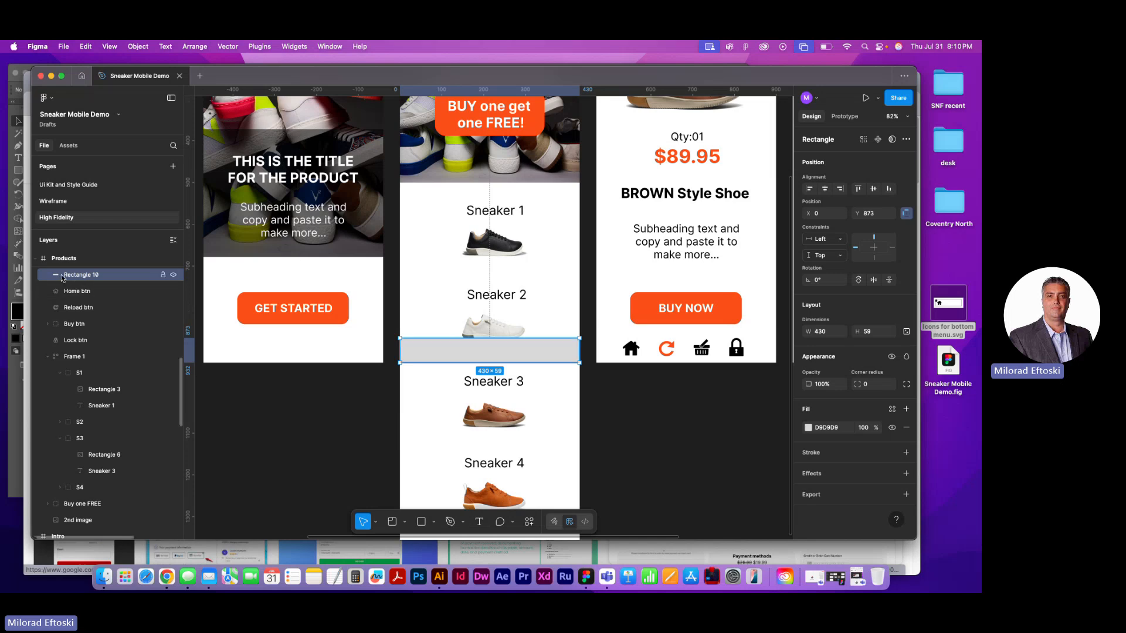
pyautogui.moveTo(63, 276); pyautogui.dragTo(66, 345)
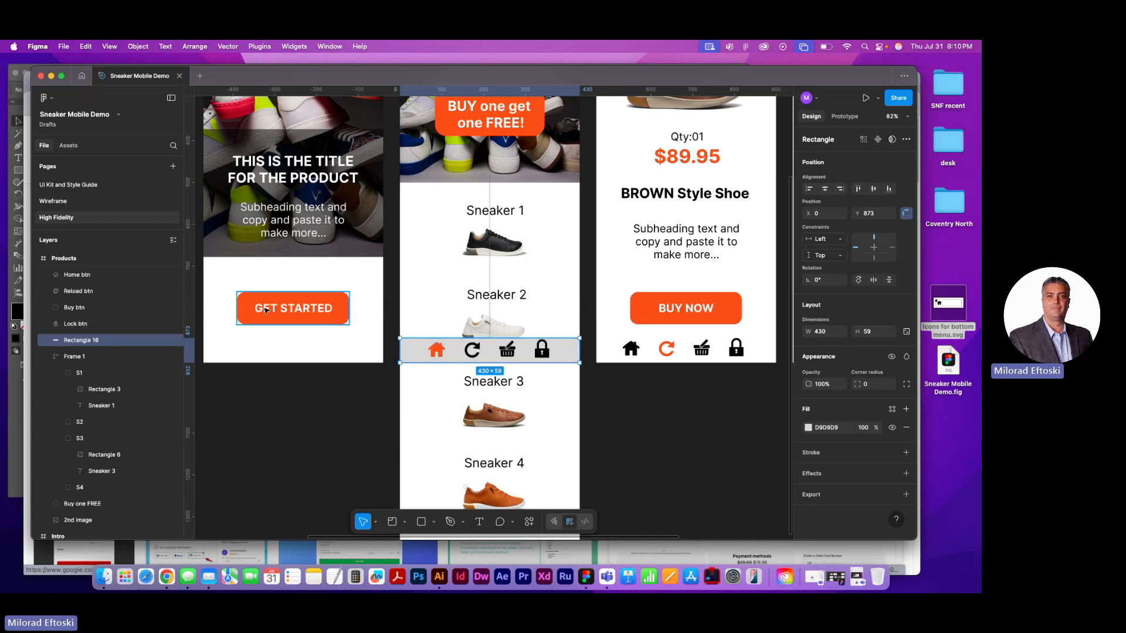
# Extend the grey menu rectangle in the Products frame upward to 430 × 65, with its top at Y 867
pyautogui.scroll(5, 460, 346)
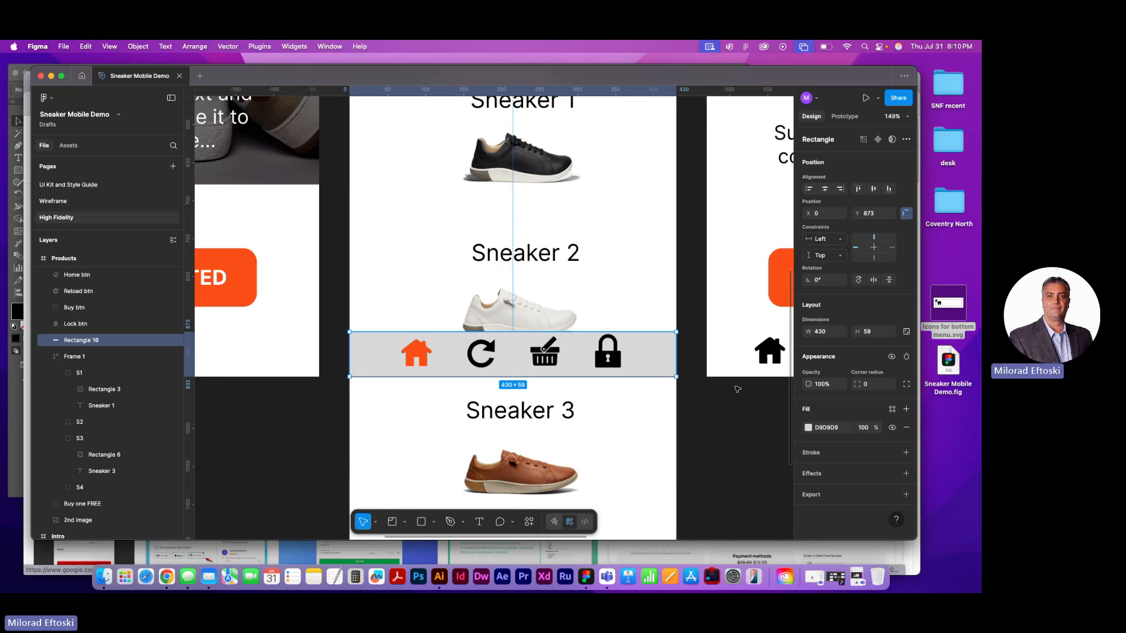
pyautogui.moveTo(650, 391); pyautogui.dragTo(376, 387)
pyautogui.moveTo(575, 380); pyautogui.dragTo(375, 378)
pyautogui.moveTo(592, 378); pyautogui.dragTo(557, 384)
pyautogui.moveTo(379, 394); pyautogui.dragTo(766, 380)
pyautogui.moveTo(489, 407); pyautogui.dragTo(527, 389)
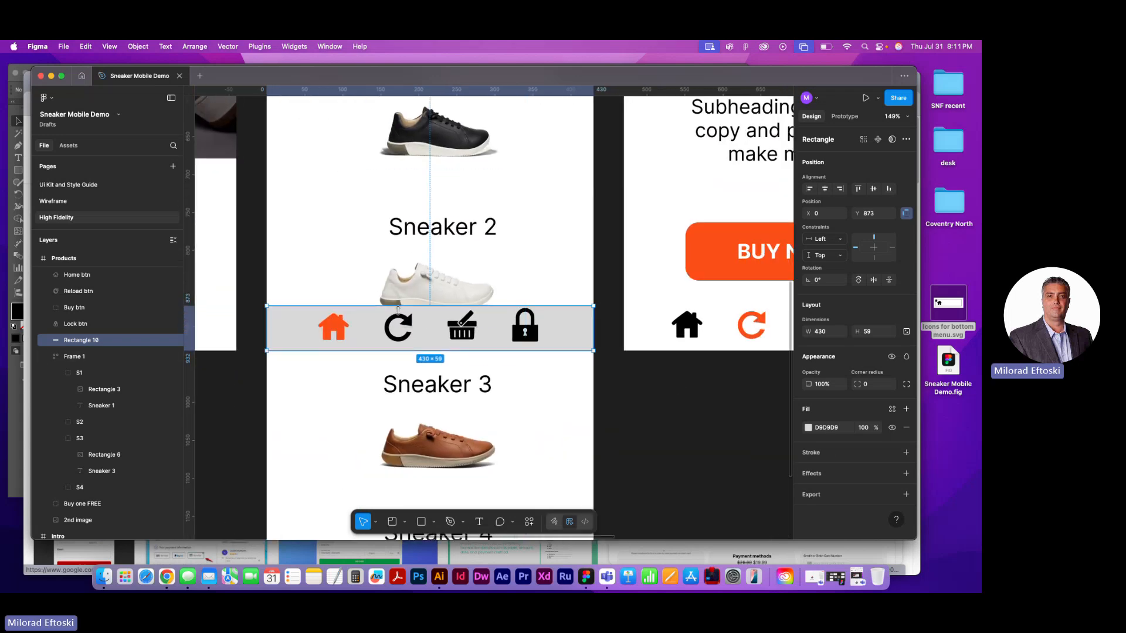
pyautogui.moveTo(418, 305); pyautogui.dragTo(417, 301)
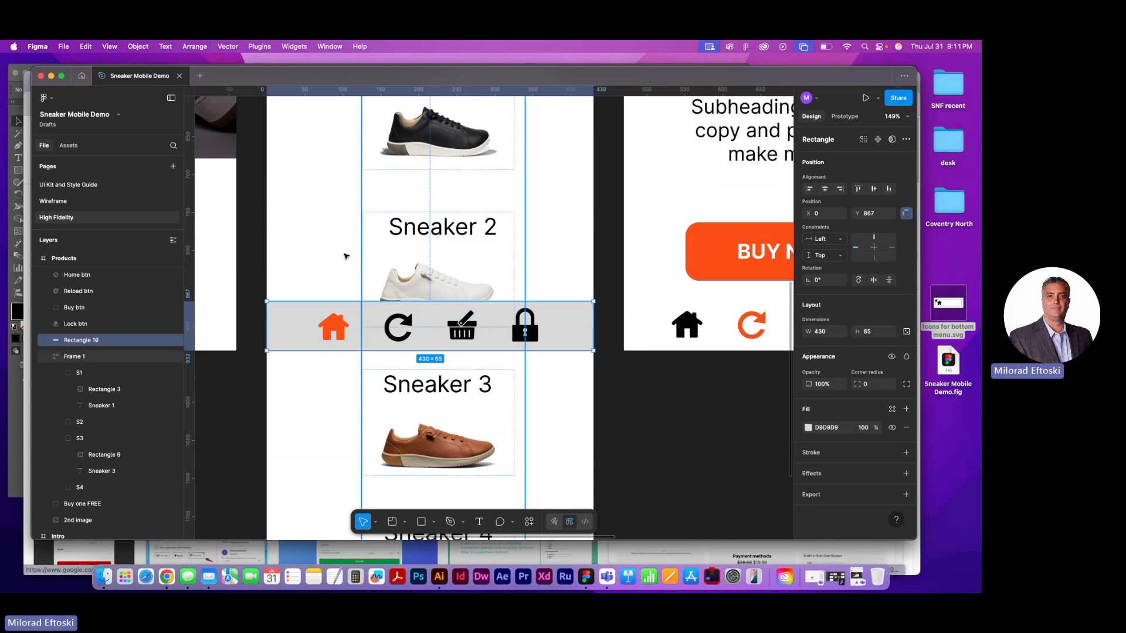
# Set the scroll position of the Home, Reload, Buy and Lock icons and the grey menu rectangle to Fixed (stay in place)
pyautogui.keyDown('shift'); pyautogui.click(333, 328); pyautogui.keyUp('shift')
pyautogui.keyDown('shift'); pyautogui.click(398, 327); pyautogui.keyUp('shift')
pyautogui.keyDown('shift'); pyautogui.click(462, 325); pyautogui.keyUp('shift')
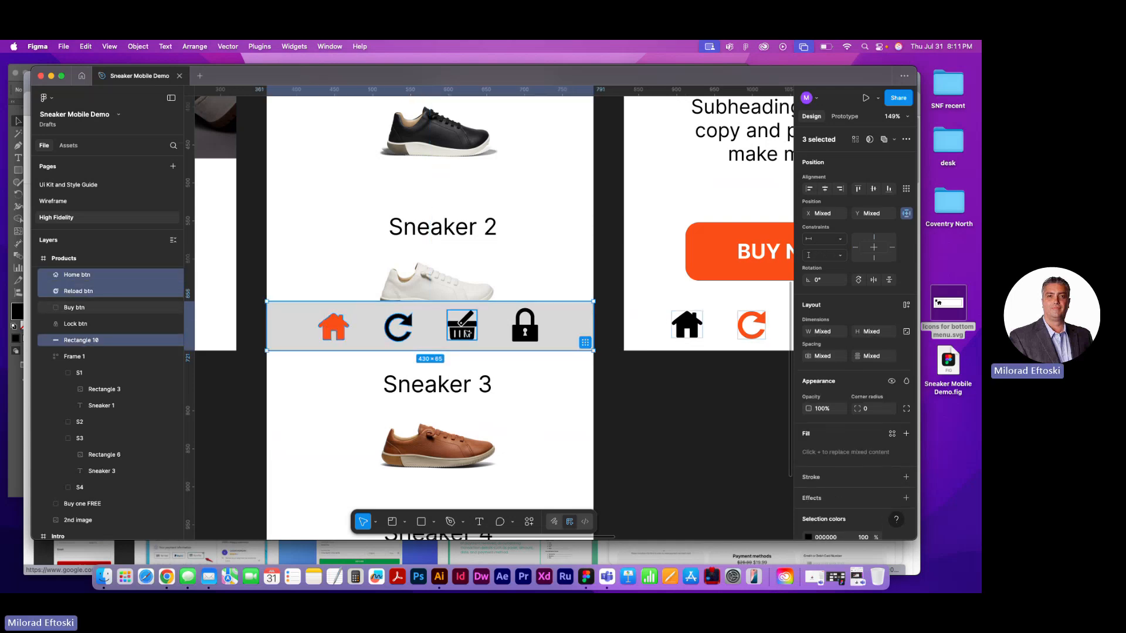
pyautogui.keyDown('shift'); pyautogui.click(515, 336); pyautogui.keyUp('shift')
pyautogui.moveTo(527, 334)
pyautogui.mouseDown()
pyautogui.moveTo(553, 346)
pyautogui.moveTo(526, 334)
pyautogui.mouseUp()
pyautogui.click(845, 116)
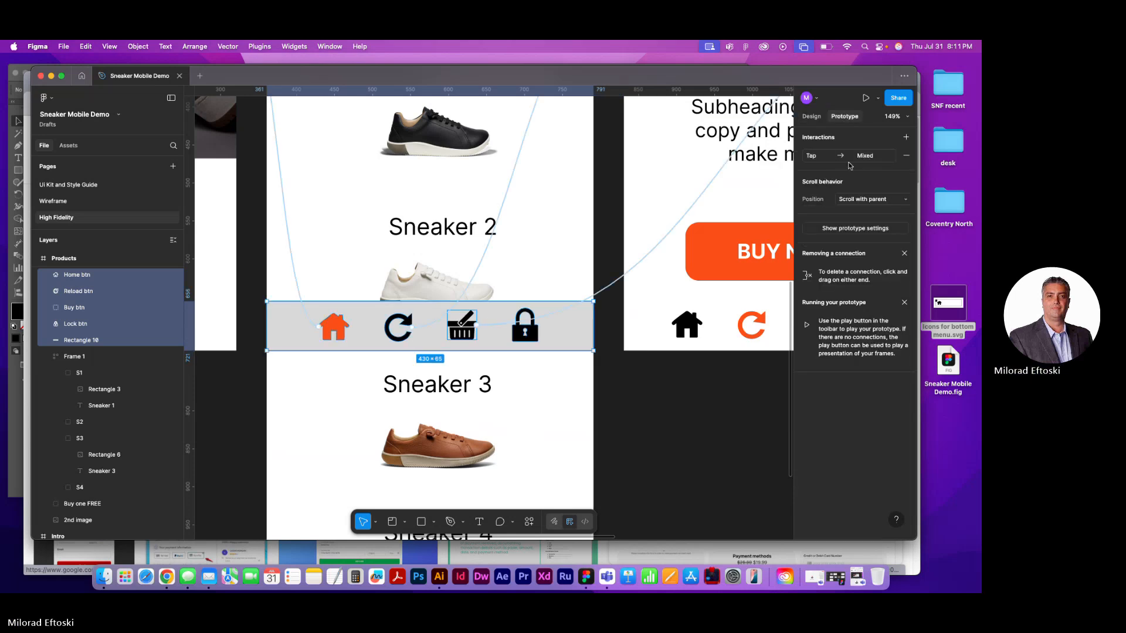
pyautogui.click(873, 203)
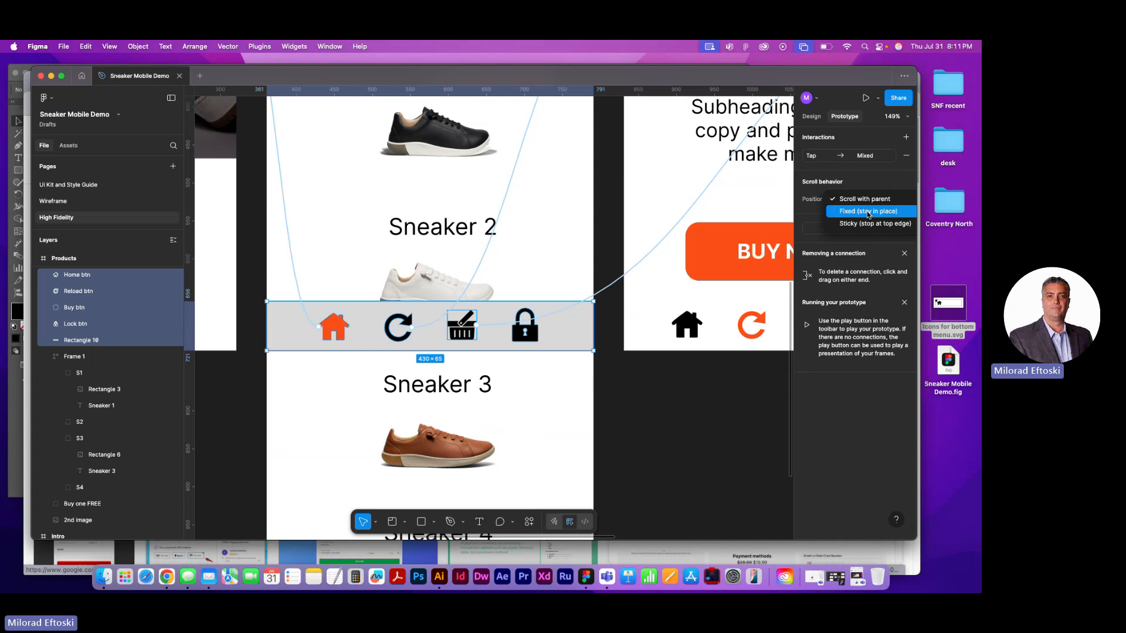
pyautogui.click(869, 213)
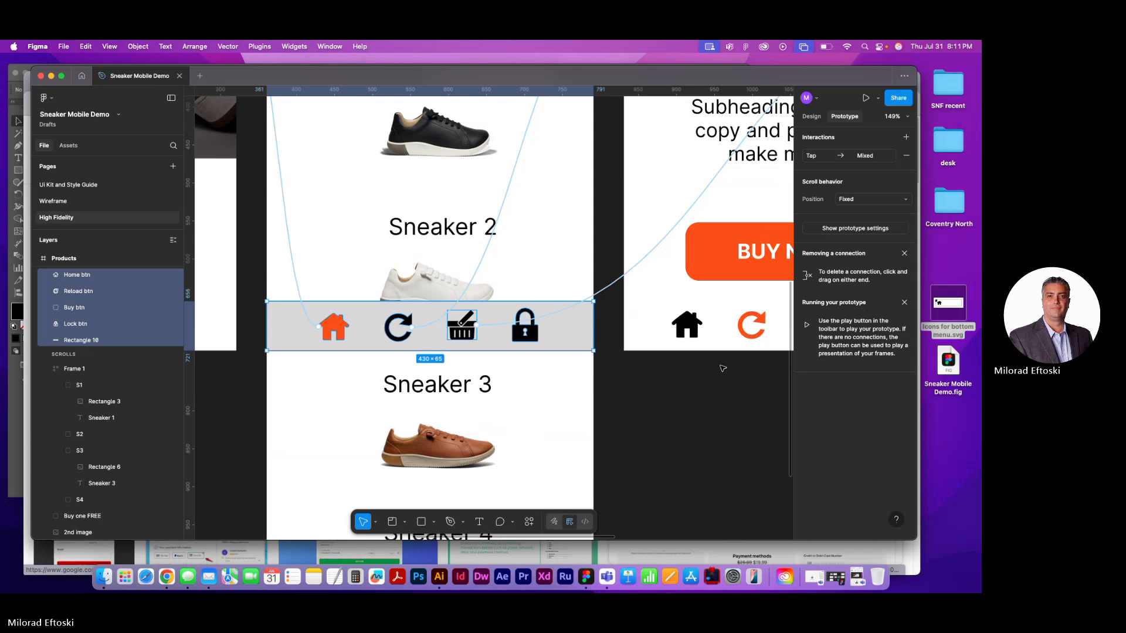
pyautogui.click(707, 419)
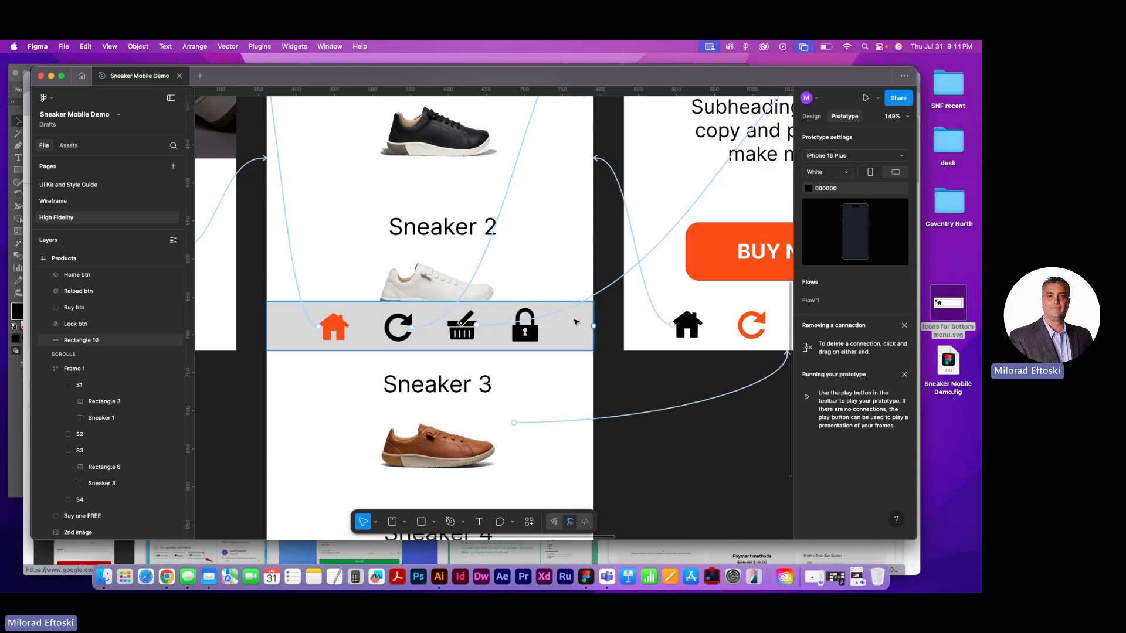
# Copy the grey menu rectangle into the BROWN Style Shoe frame and place it behind that frame's Lock icon in the layer order
pyautogui.click(540, 304)
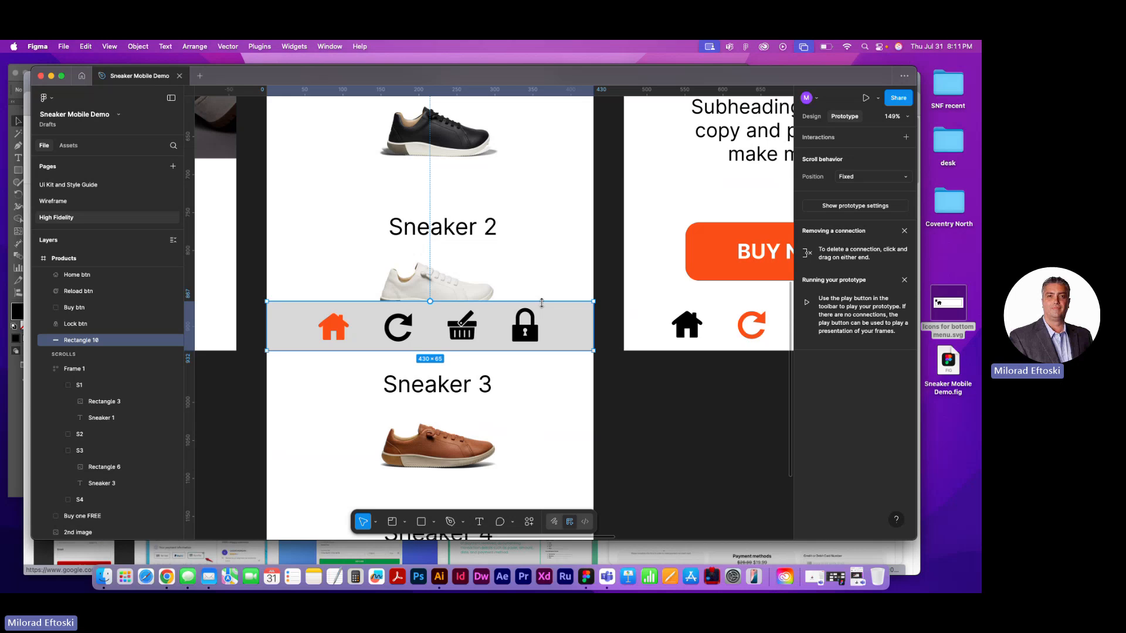
pyautogui.scroll(-10, 541, 302)
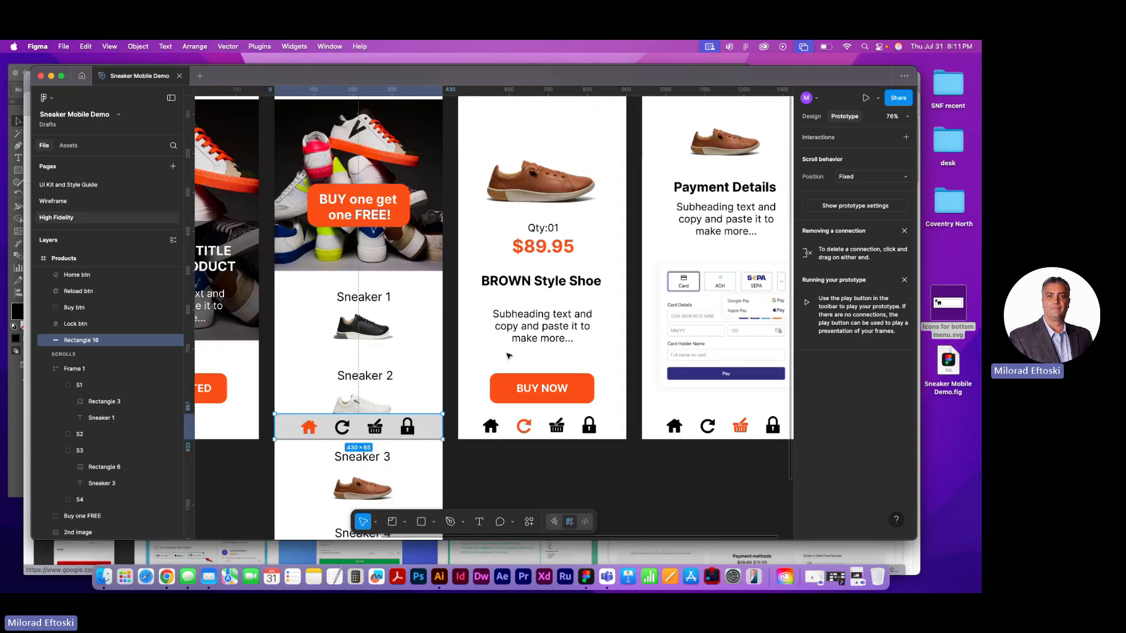
pyautogui.scroll(-3, 509, 356)
pyautogui.click(485, 120)
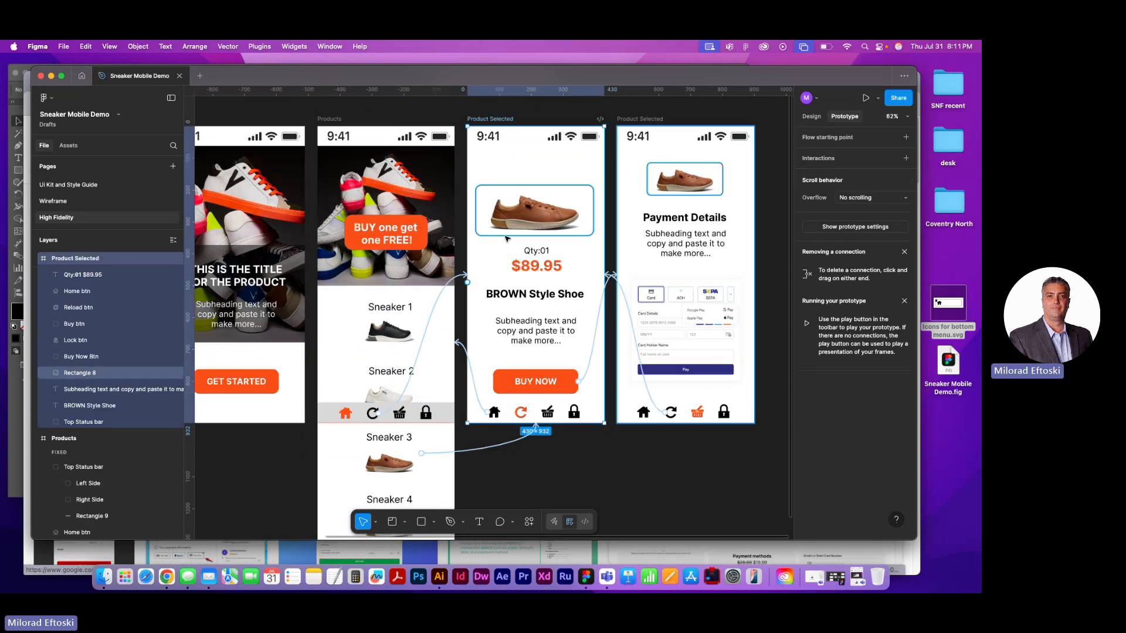
pyautogui.click(552, 417)
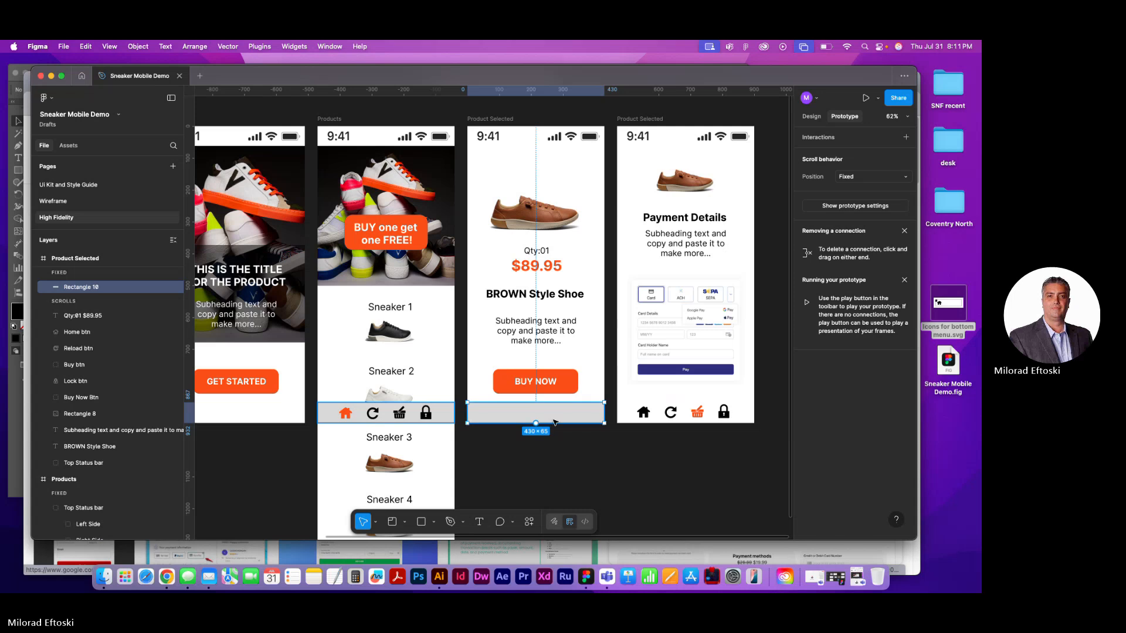
pyautogui.press('shift+super+bracketleft')
pyautogui.press('shift+super+bracketright')
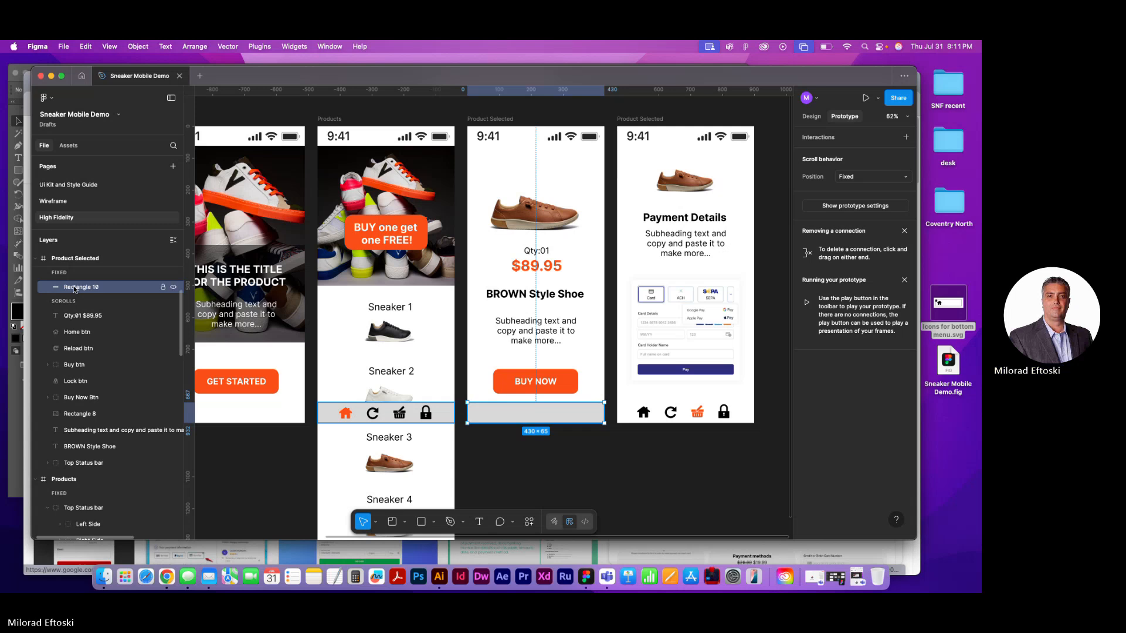
pyautogui.moveTo(73, 288); pyautogui.dragTo(81, 355)
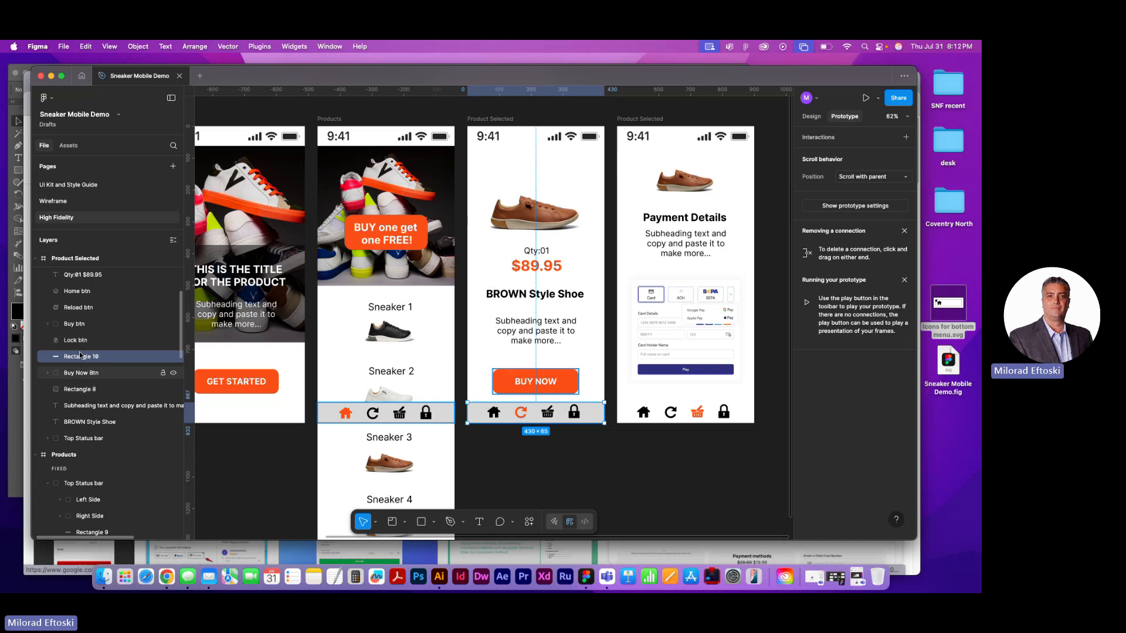
# Paste the grey menu rectangle into the Payment Details frame and order it behind that frame's four icons
pyautogui.click(635, 121)
pyautogui.press('cmd+v')
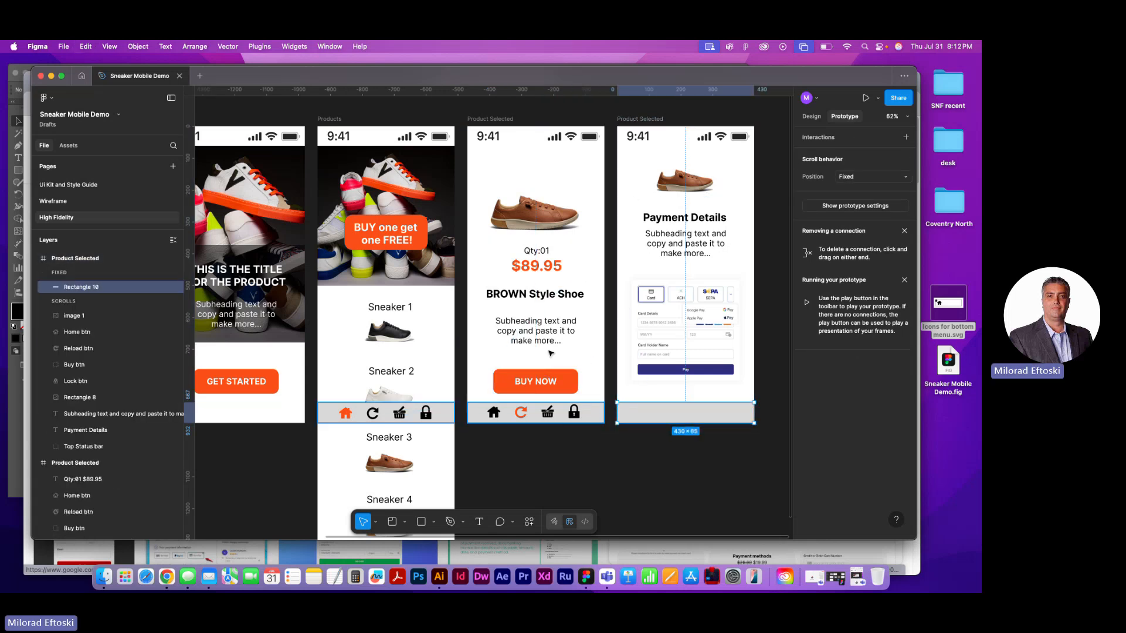
pyautogui.moveTo(74, 288); pyautogui.dragTo(76, 390)
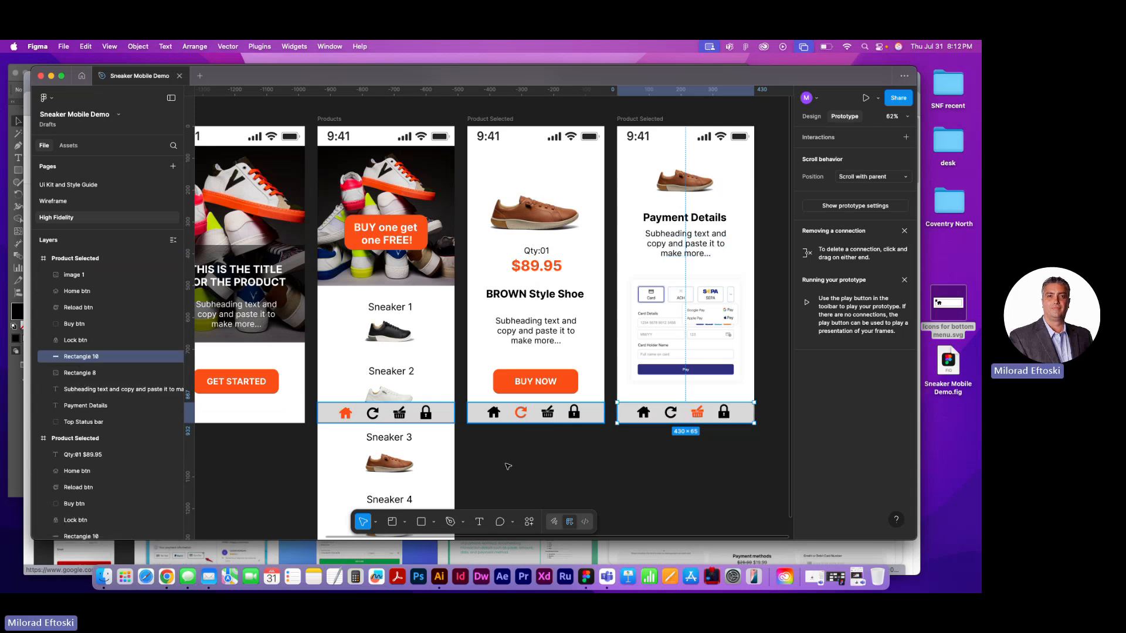
pyautogui.click(534, 477)
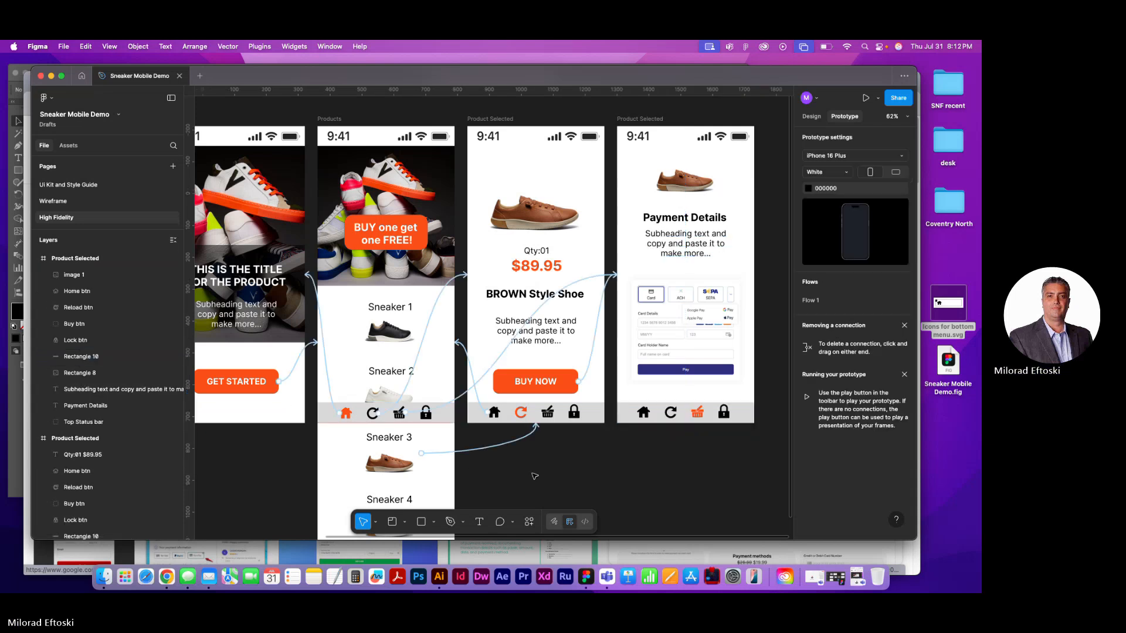
# Run the prototype preview starting from the Intro frame
pyautogui.hscroll(-5, 468, 444)
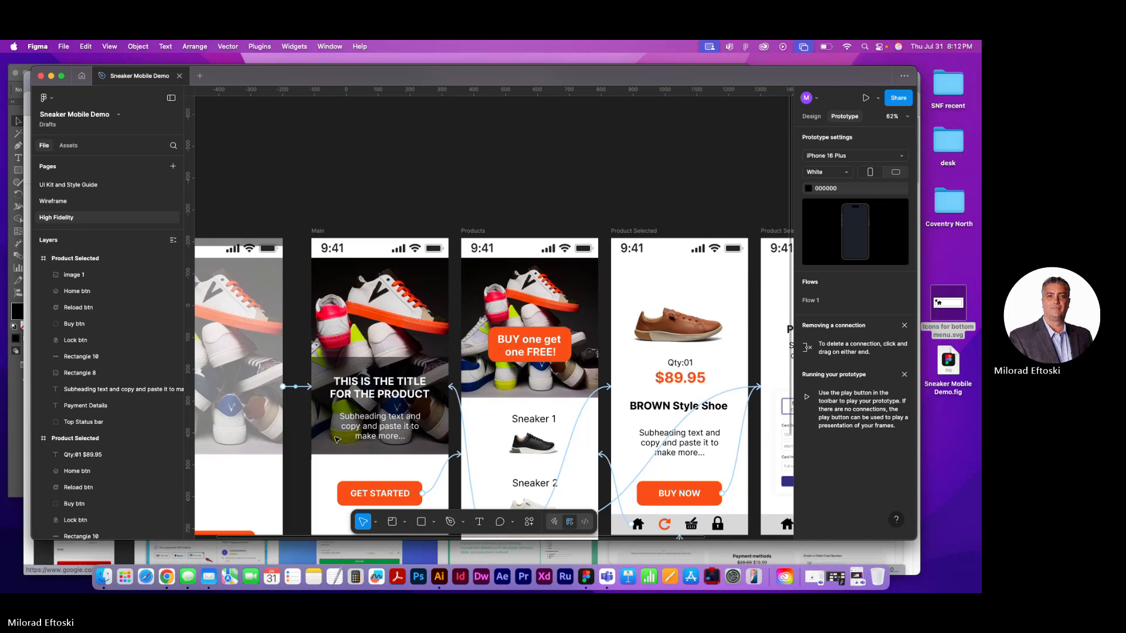
pyautogui.hscroll(-7, 336, 440)
pyautogui.scroll(6, 379, 290)
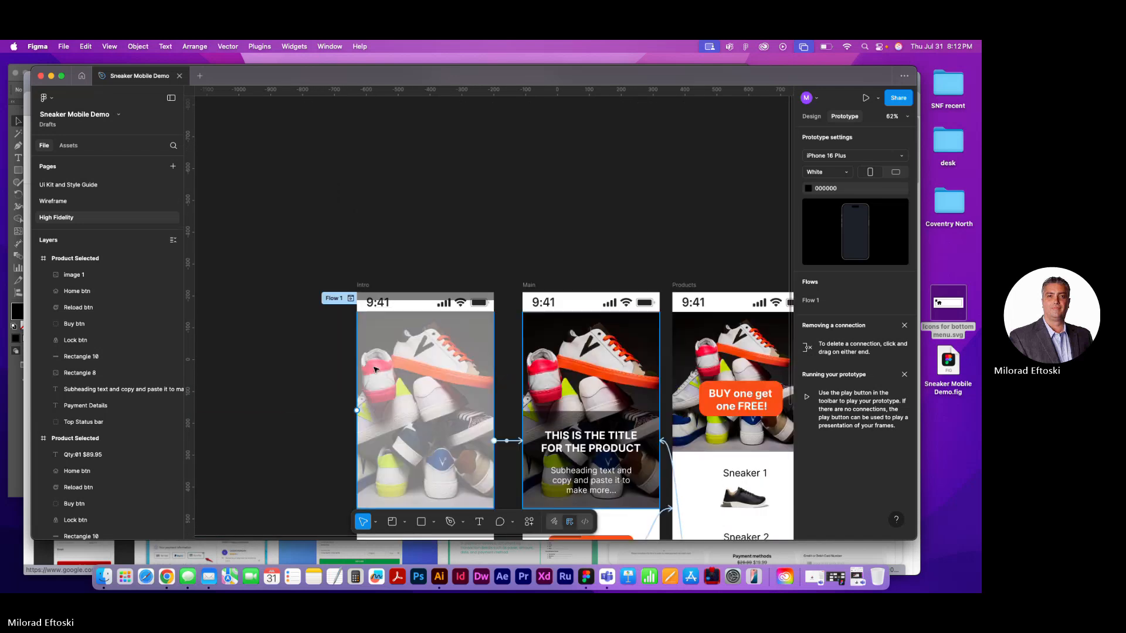
pyautogui.click(379, 291)
pyautogui.click(811, 117)
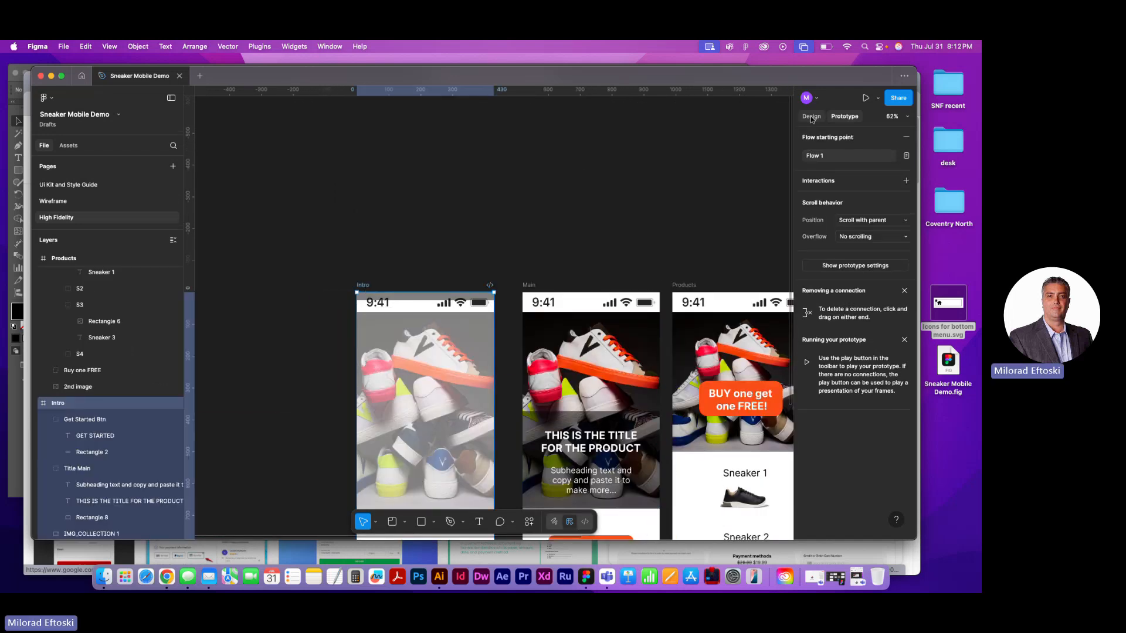
pyautogui.click(63, 47)
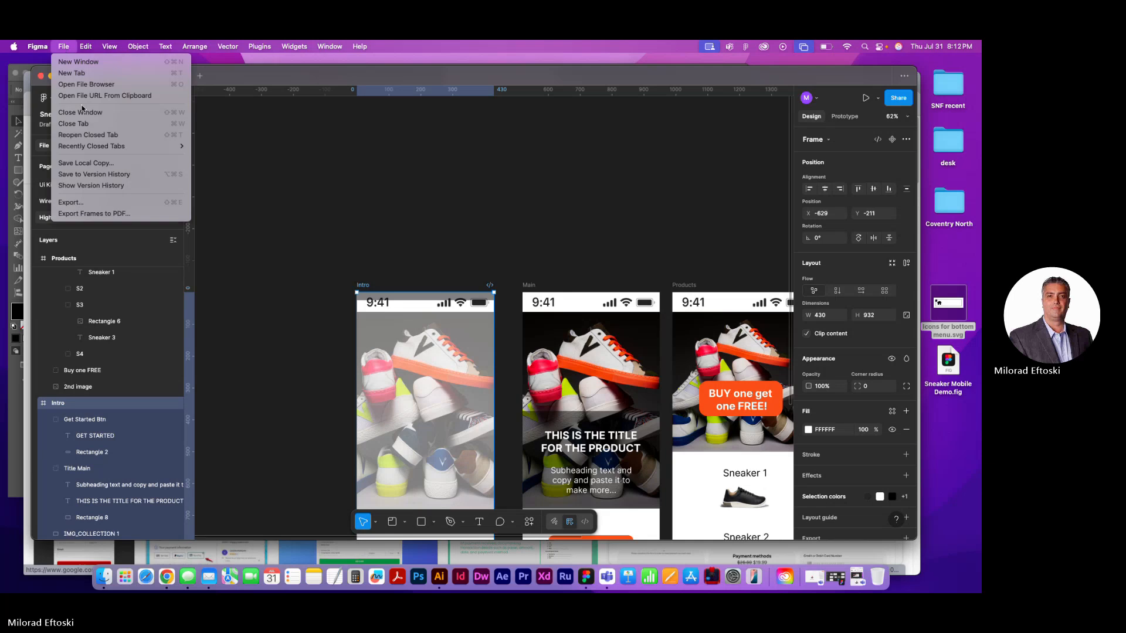
pyautogui.click(232, 175)
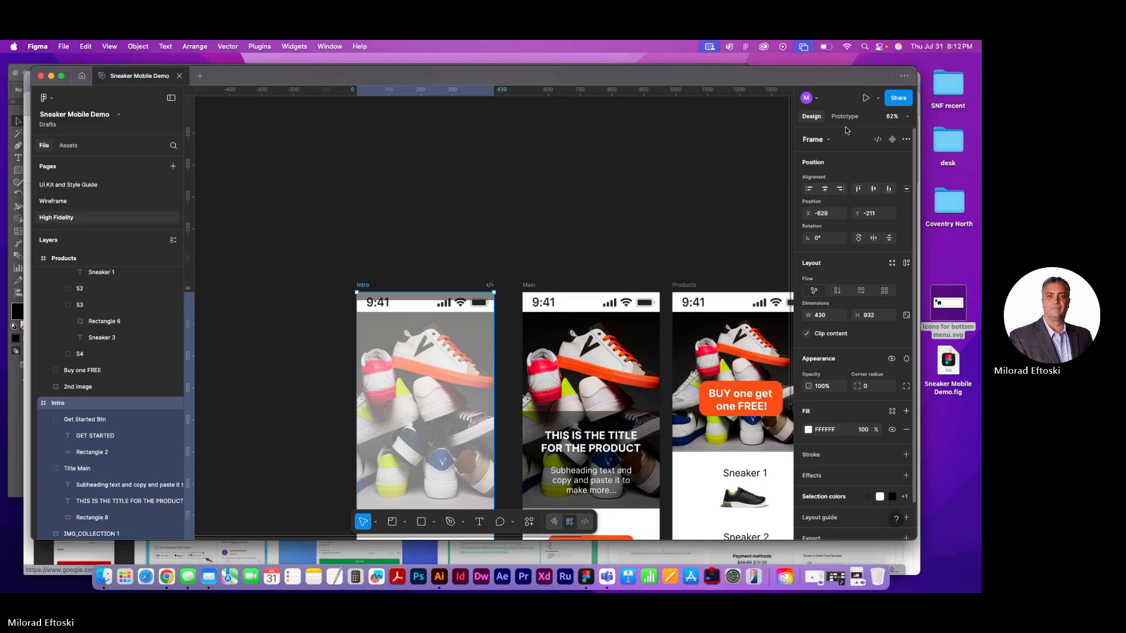
pyautogui.click(865, 99)
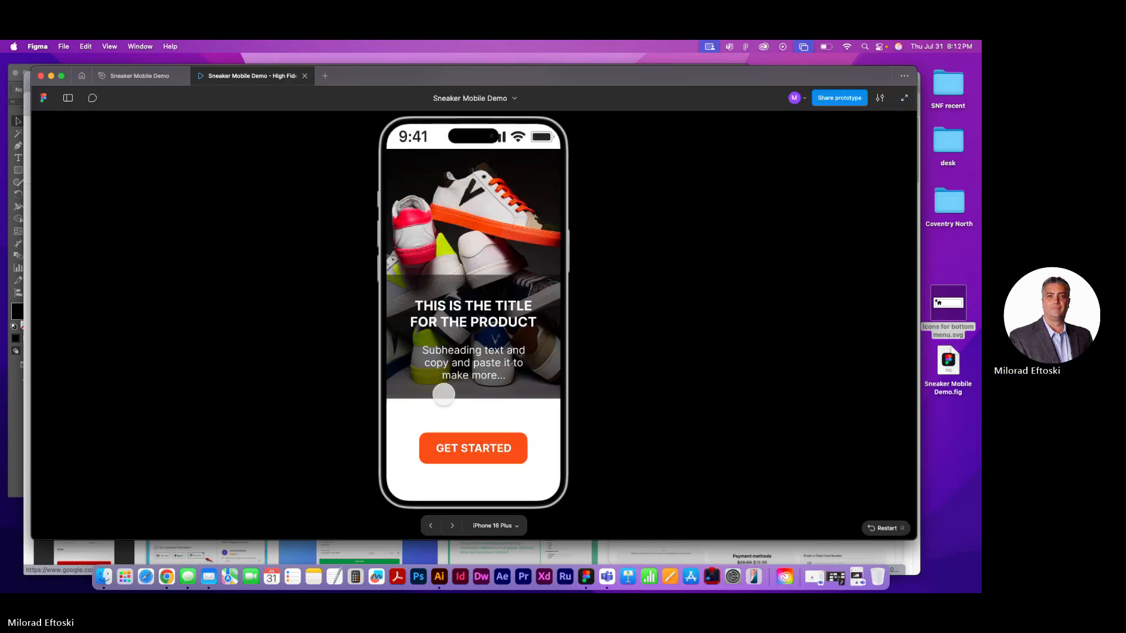
# Go from GET STARTED to the Products screen and scroll the sneaker list repeatedly to check the fixed bottom menu
pyautogui.click(490, 447)
pyautogui.scroll(-5, 493, 355)
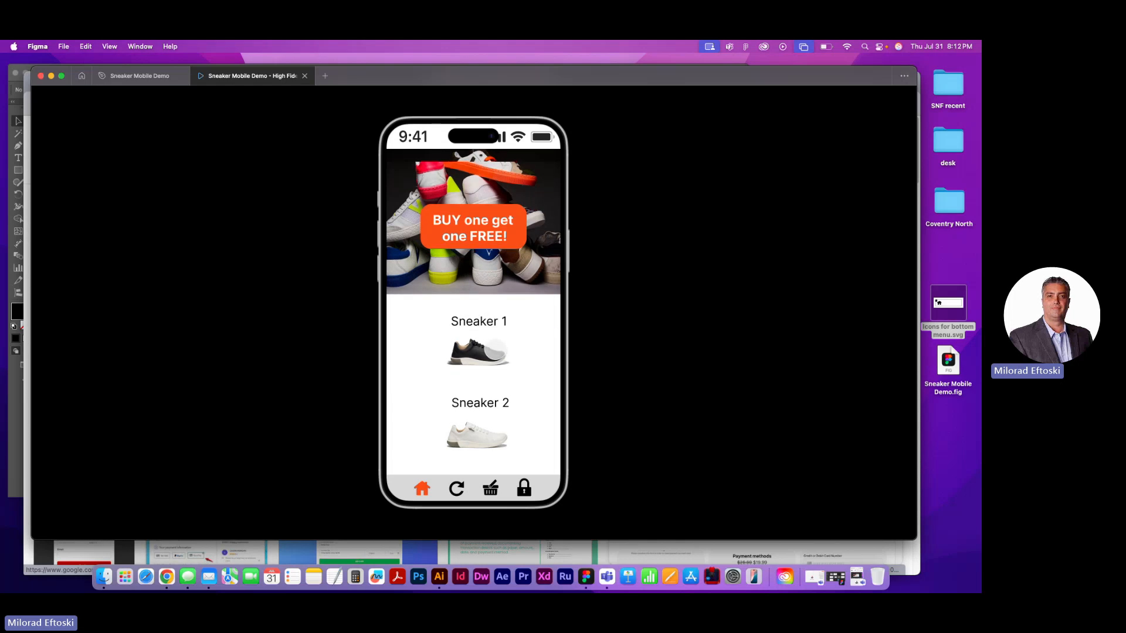
pyautogui.scroll(5, 493, 355)
pyautogui.scroll(-5, 482, 361)
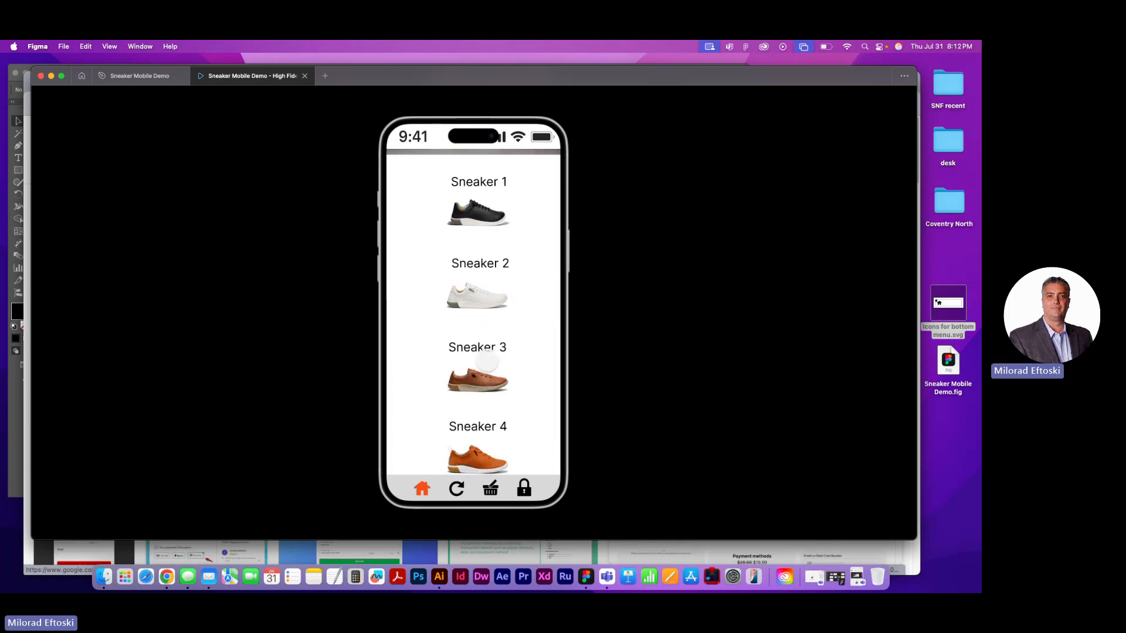
pyautogui.scroll(5, 482, 364)
pyautogui.scroll(-5, 482, 365)
pyautogui.scroll(5, 480, 365)
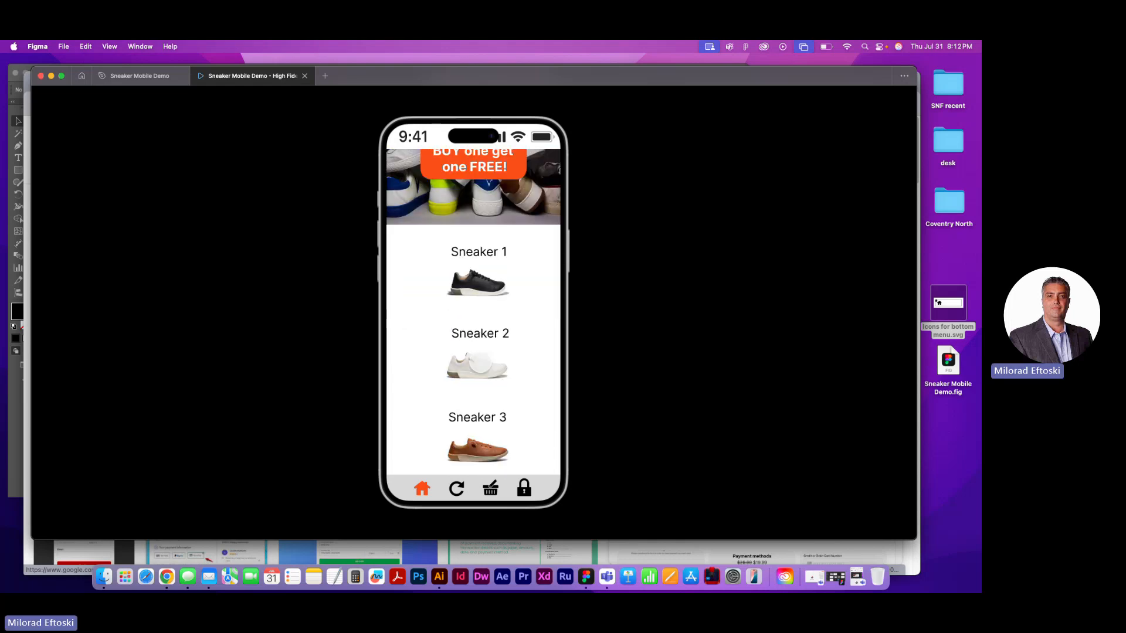
pyautogui.scroll(-5, 479, 365)
pyautogui.scroll(5, 478, 363)
pyautogui.scroll(-5, 478, 363)
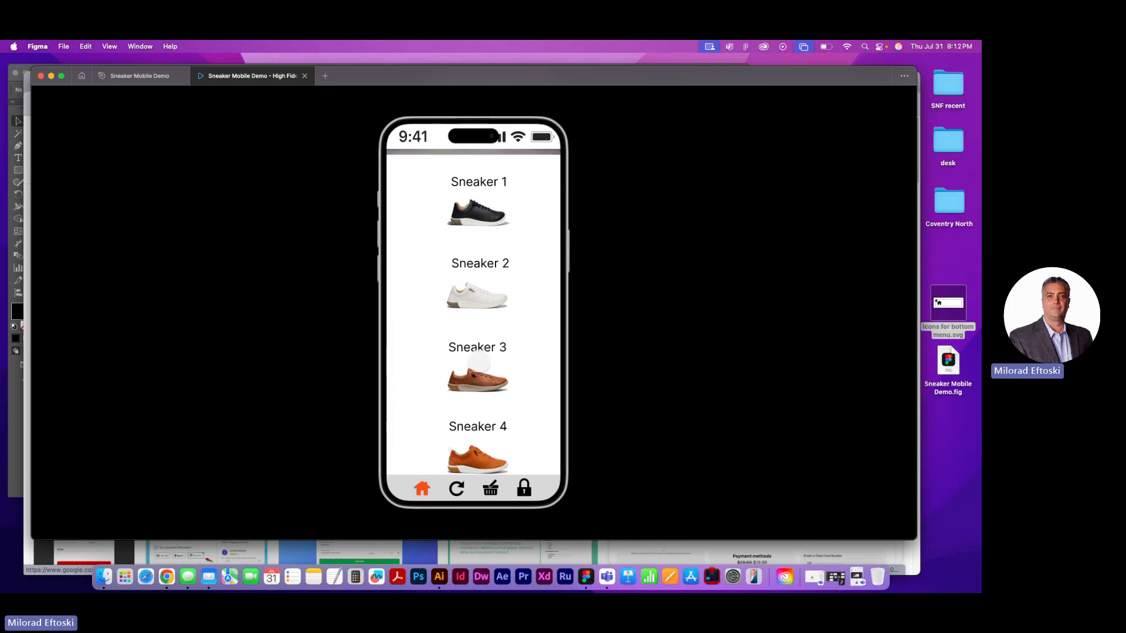
pyautogui.scroll(5, 478, 364)
pyautogui.scroll(-5, 505, 329)
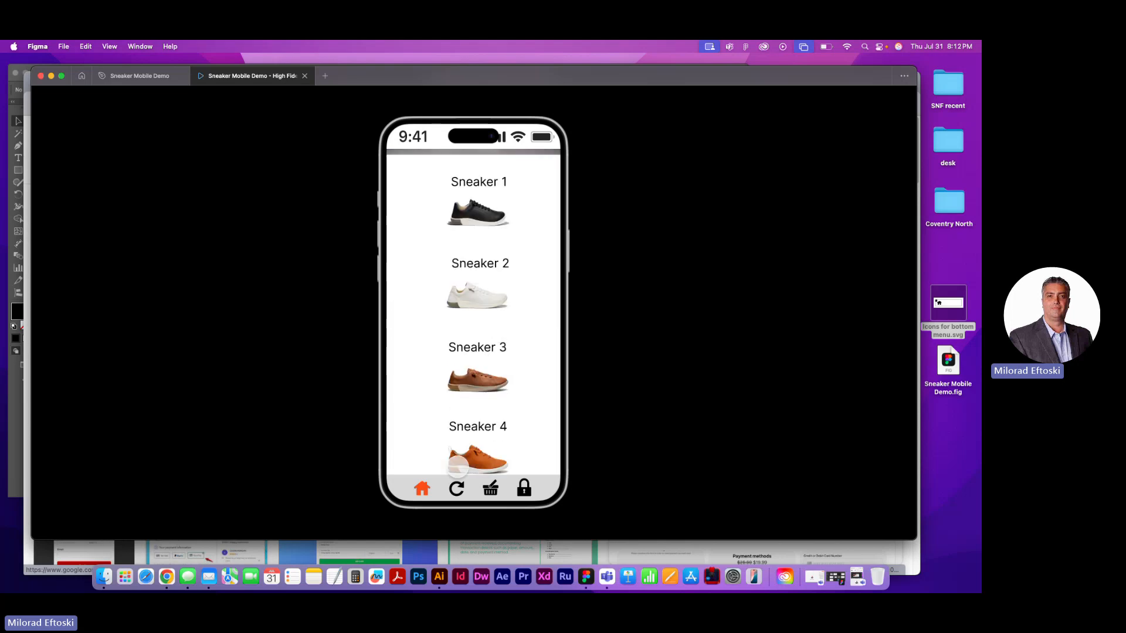
# Test the prototype links from Products to the shoe screen, through BUY NOW to Payment Details, and back via the Reload icon
pyautogui.click(457, 489)
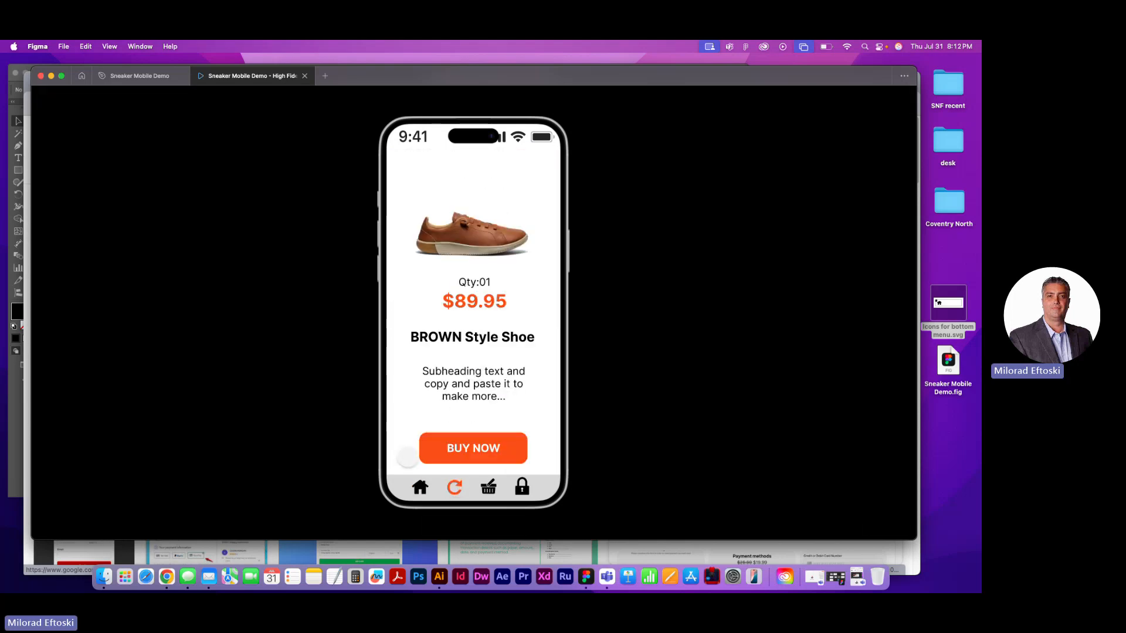
pyautogui.click(443, 451)
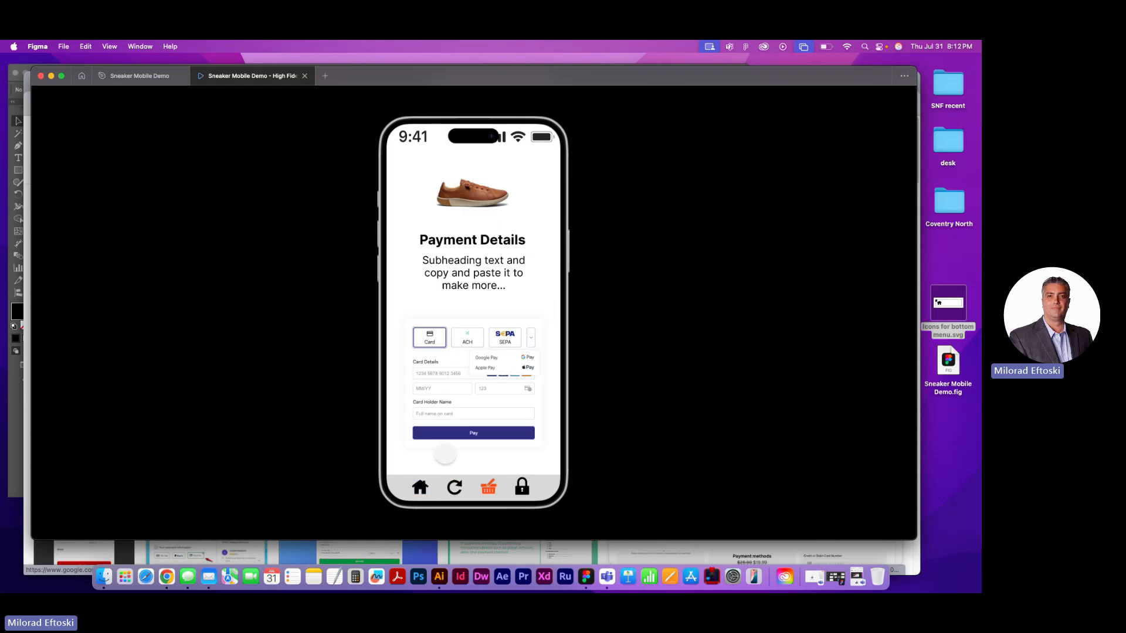
pyautogui.click(456, 488)
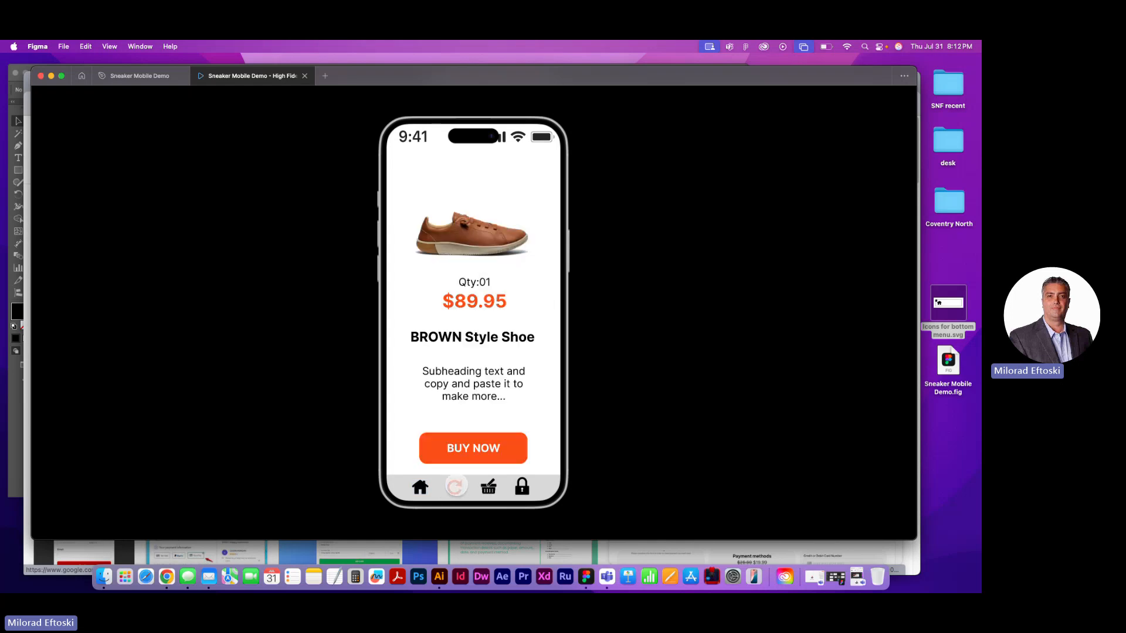
# Test the prototype's BUY NOW link to Payment Details and the Home icon link back to the Products screen
pyautogui.click(462, 447)
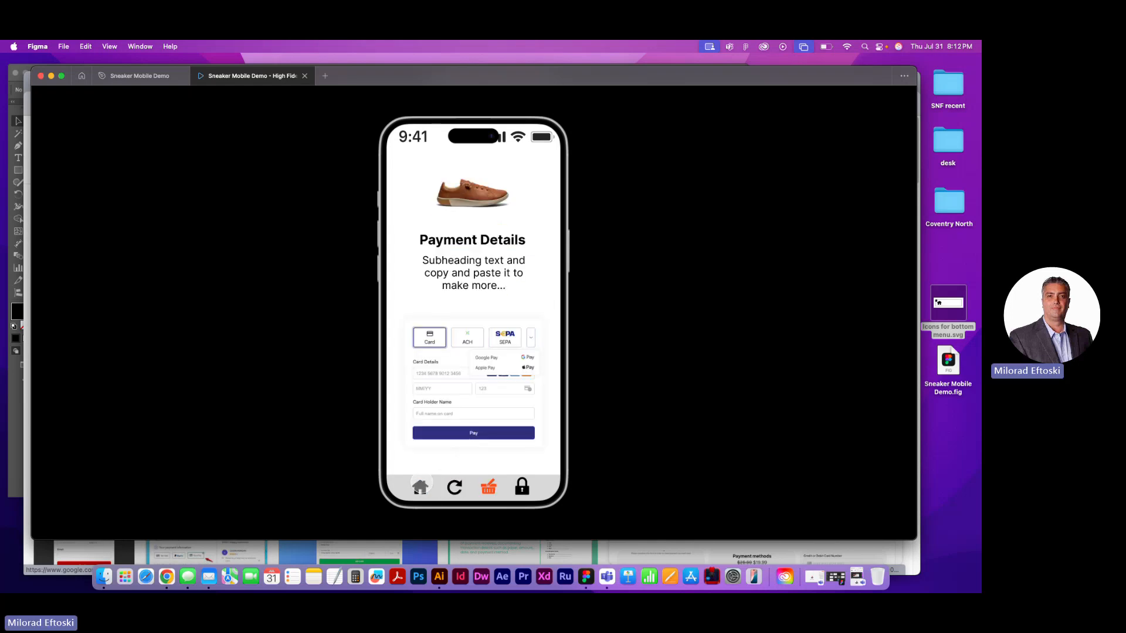
pyautogui.click(421, 486)
pyautogui.click(454, 486)
pyautogui.click(422, 486)
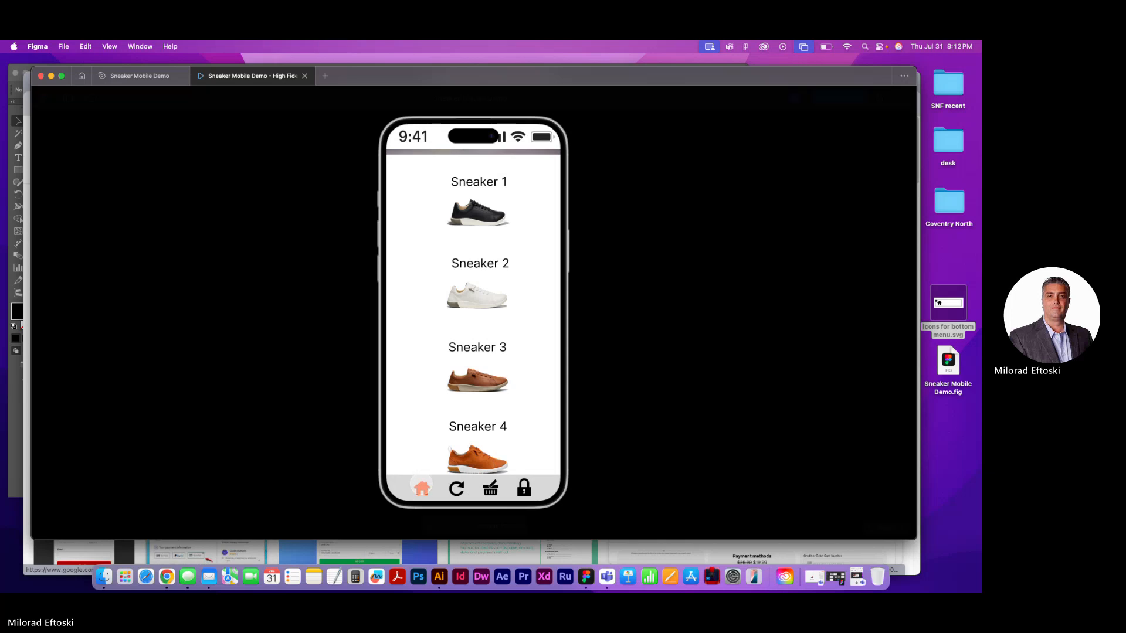
pyautogui.click(422, 486)
pyautogui.click(461, 444)
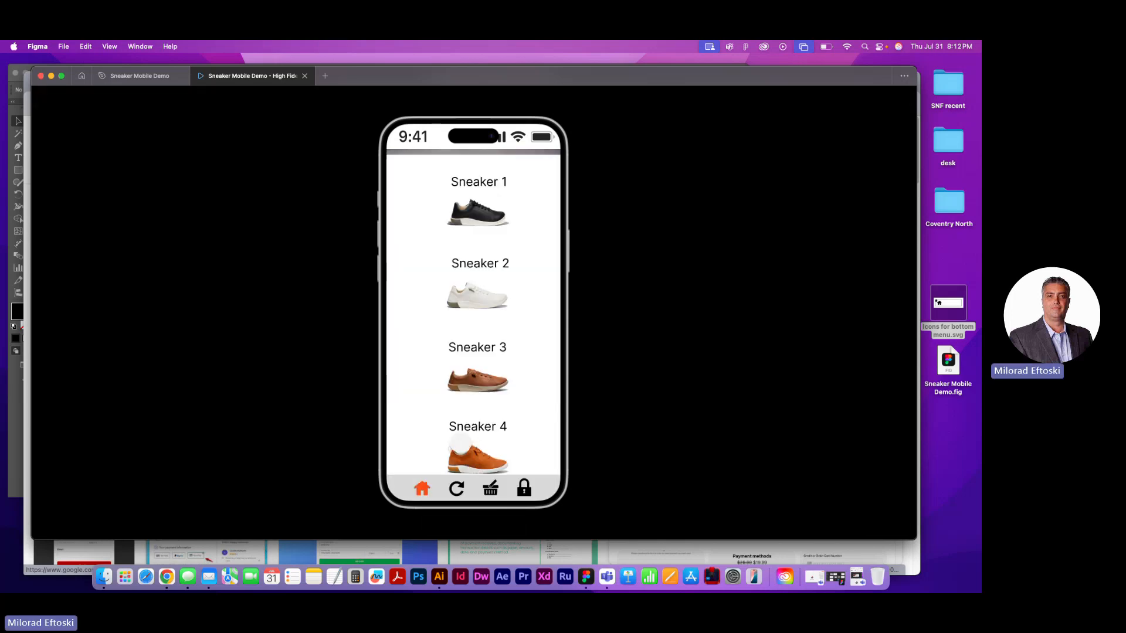
# Scroll the Products screen between the promo banner and Sneaker 4 repeatedly to check the fixed bottom menu
pyautogui.scroll(3, 458, 433)
pyautogui.scroll(-3, 457, 432)
pyautogui.scroll(3, 457, 431)
pyautogui.scroll(-3, 456, 428)
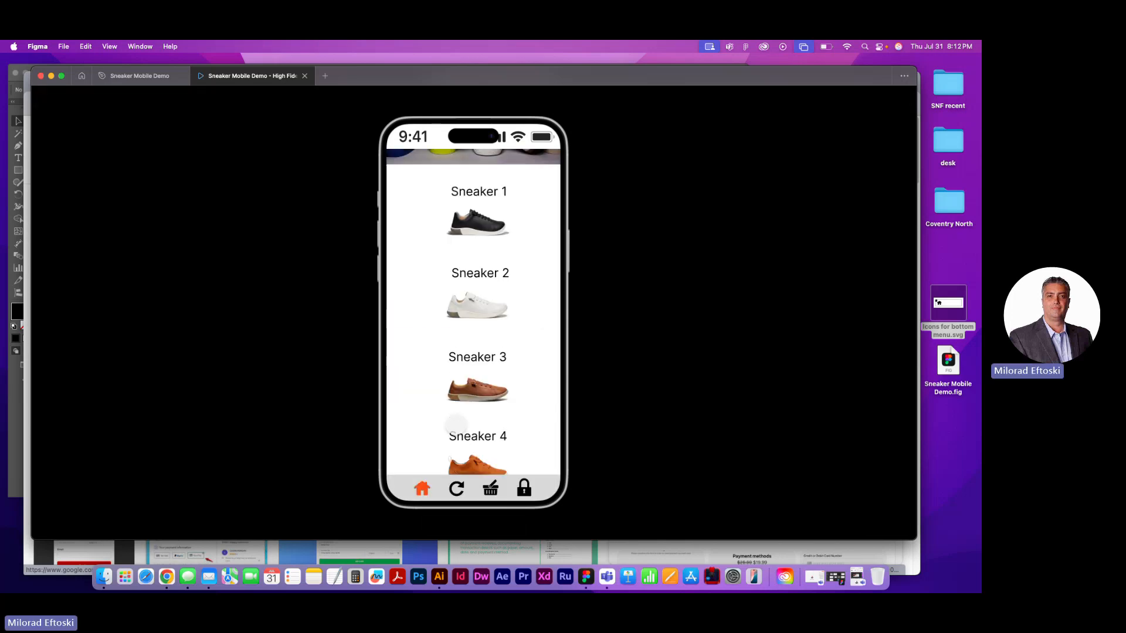
pyautogui.scroll(3, 455, 424)
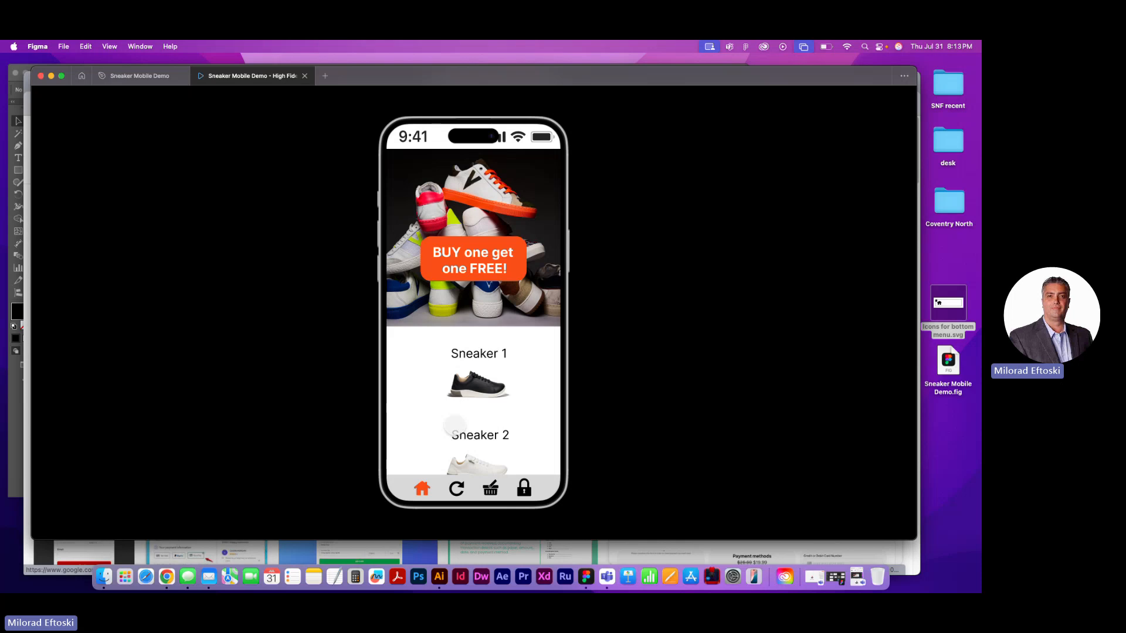
pyautogui.scroll(-3, 450, 411)
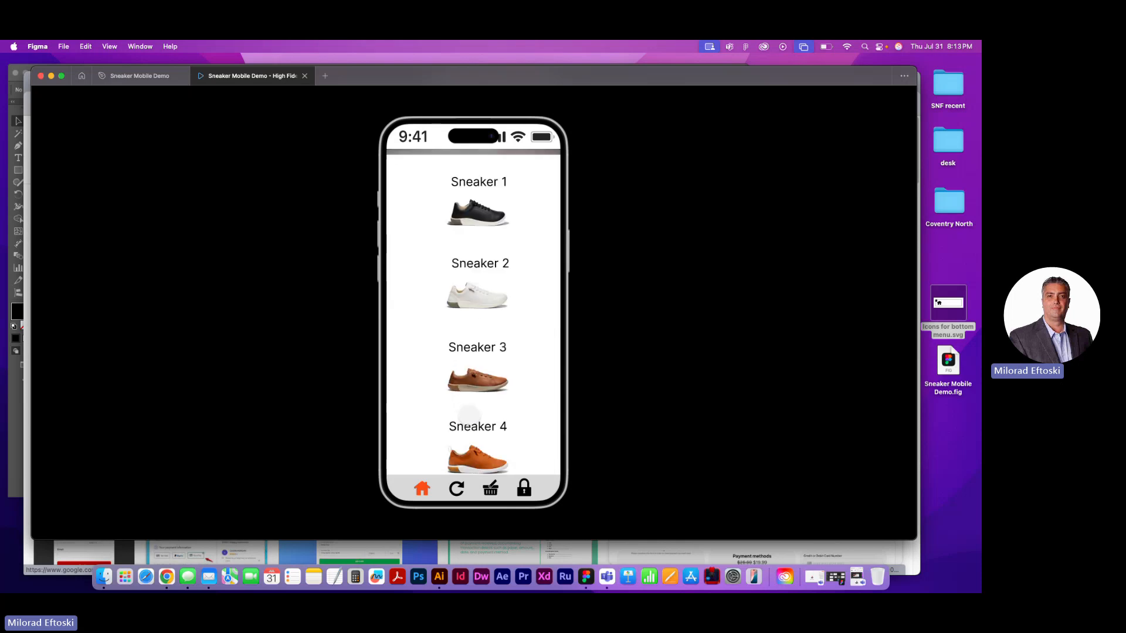
pyautogui.scroll(3, 464, 417)
pyautogui.scroll(-3, 469, 412)
pyautogui.scroll(3, 469, 412)
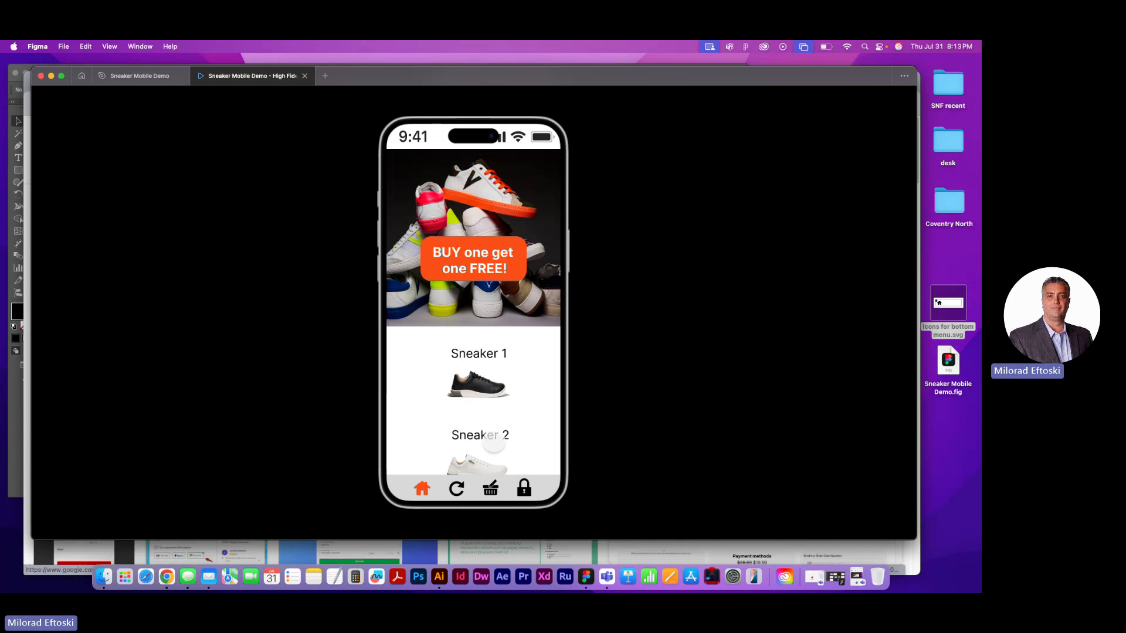
pyautogui.scroll(-3, 528, 407)
pyautogui.scroll(3, 525, 407)
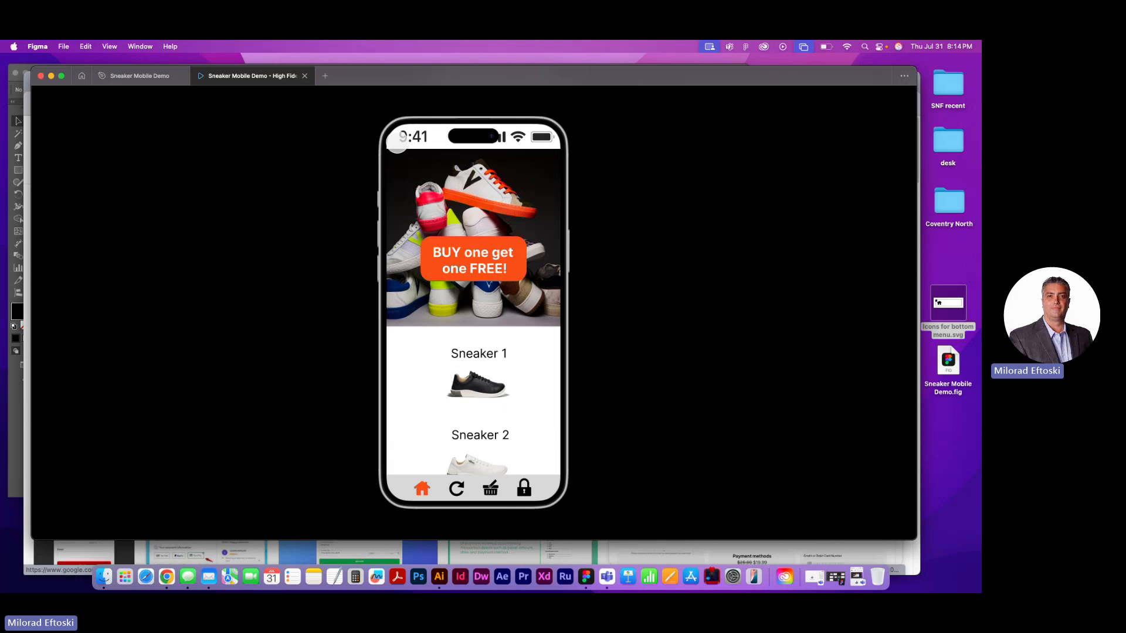
# Close the prototype preview and review all five app frames on the High Fidelity canvas
pyautogui.click(305, 75)
pyautogui.click(484, 220)
pyautogui.press('space')
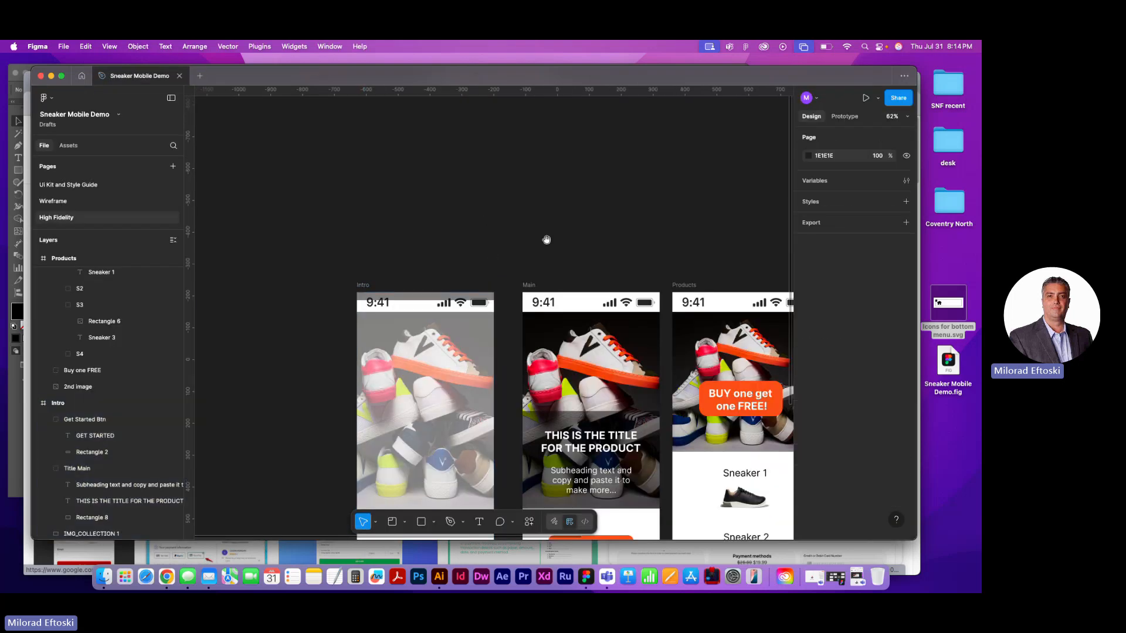
pyautogui.moveTo(547, 240); pyautogui.dragTo(410, 102)
pyautogui.moveTo(505, 219); pyautogui.dragTo(418, 199)
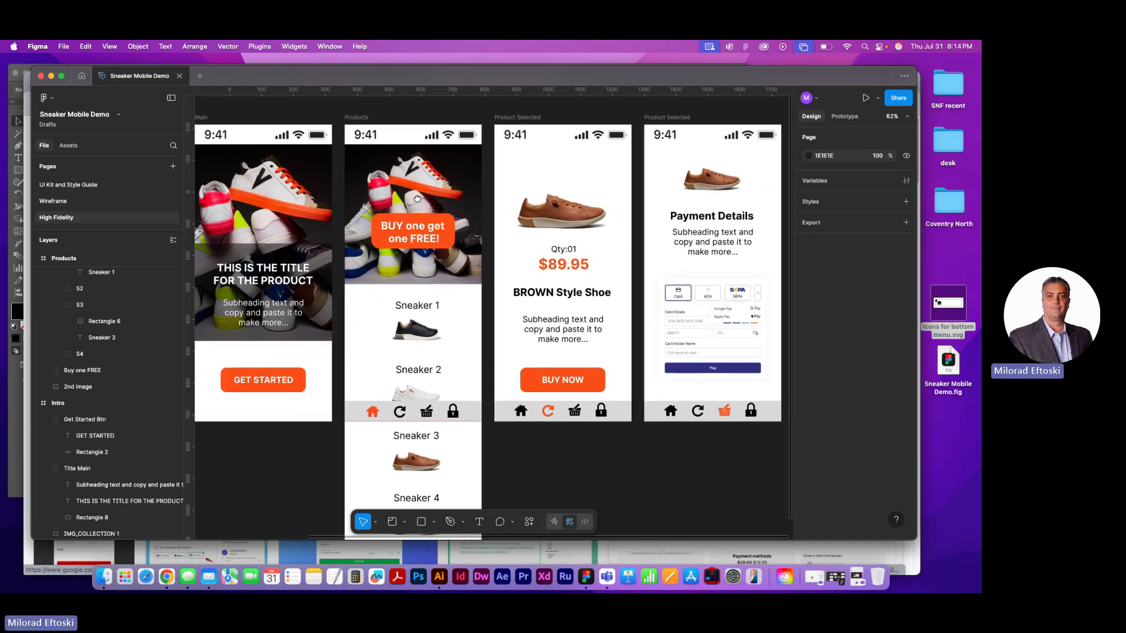
pyautogui.moveTo(546, 212); pyautogui.dragTo(498, 206)
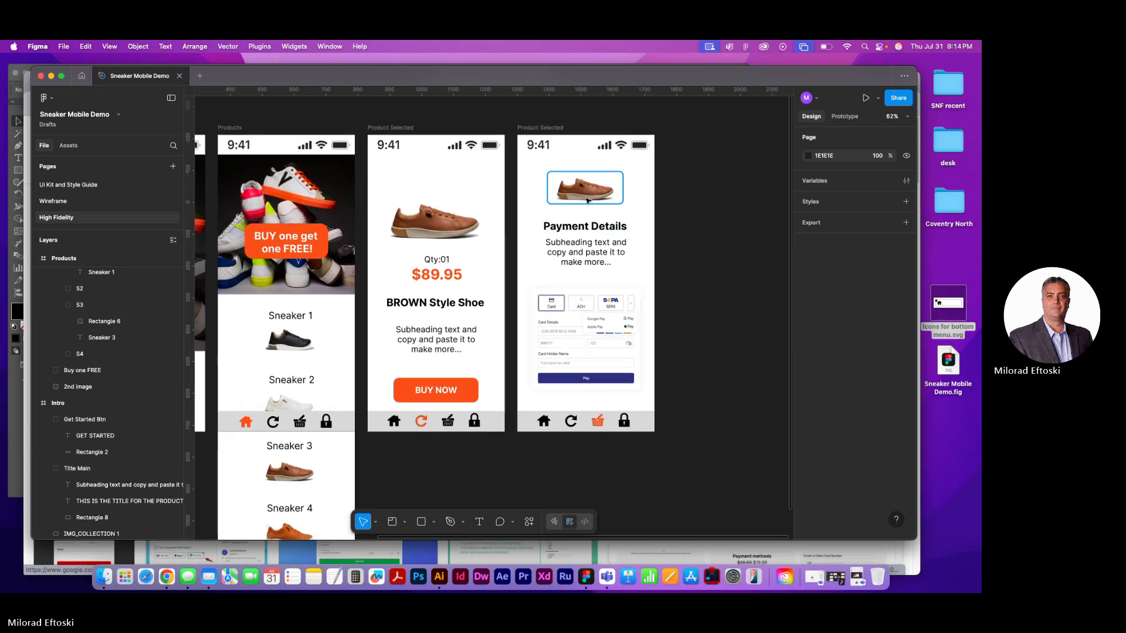
pyautogui.scroll(5, 583, 207)
pyautogui.scroll(-8, 583, 206)
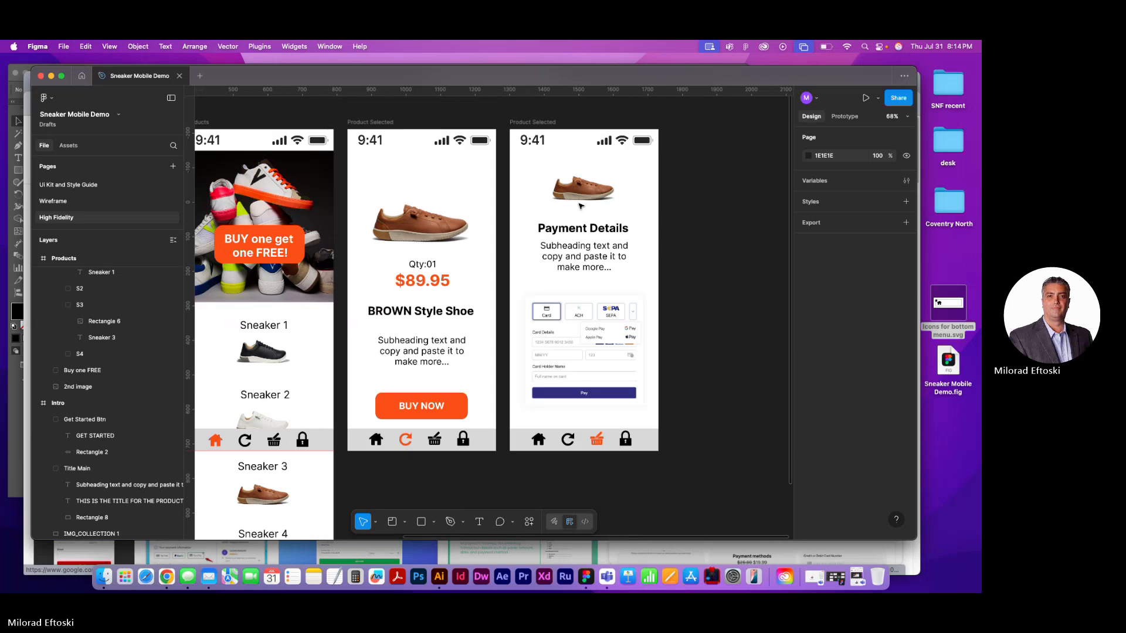
pyautogui.scroll(2, 540, 213)
pyautogui.hscroll(-3, 540, 214)
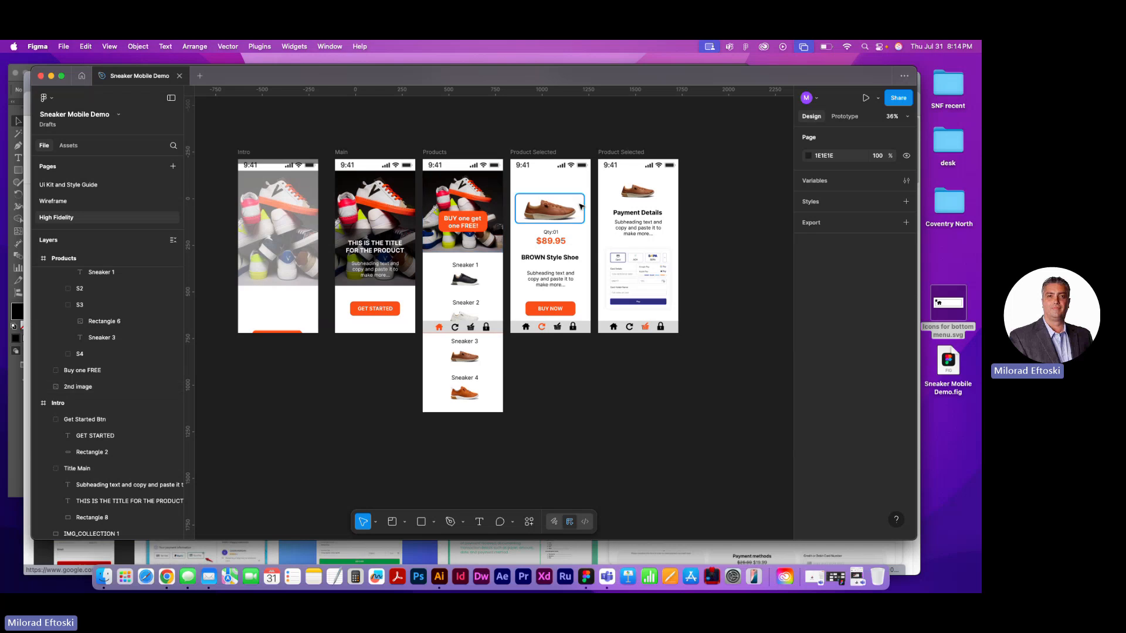
pyautogui.scroll(3, 549, 212)
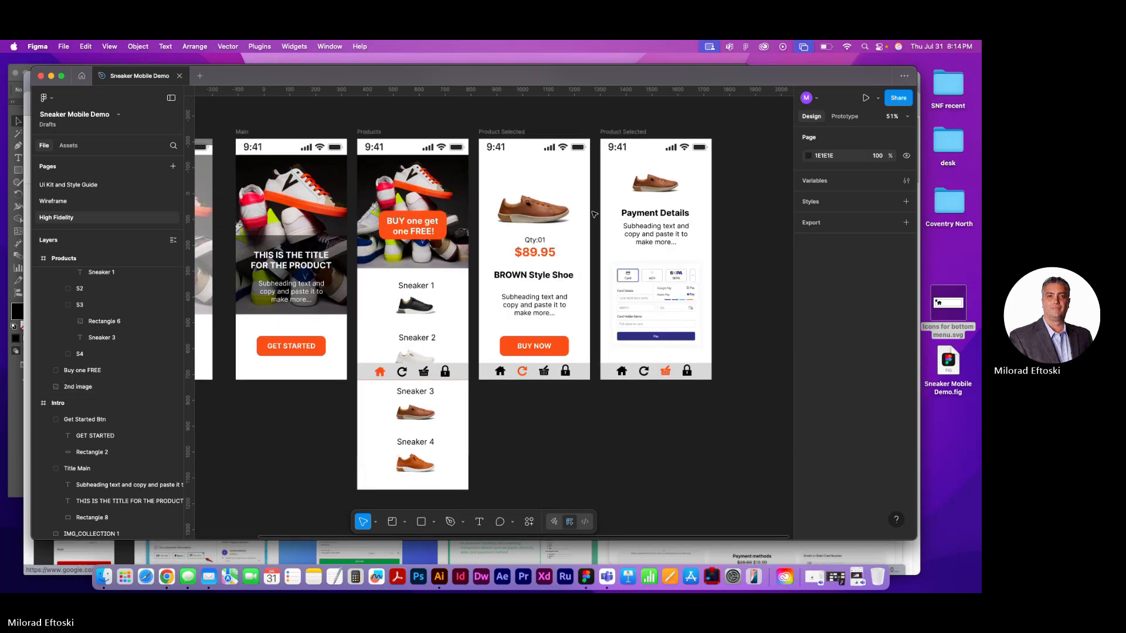
pyautogui.hscroll(5, 511, 188)
# Space out the last two frames, moving the BROWN Style Shoe frame to X 890 and the Payment Details frame to X 2291
pyautogui.moveTo(474, 169); pyautogui.dragTo(665, 169)
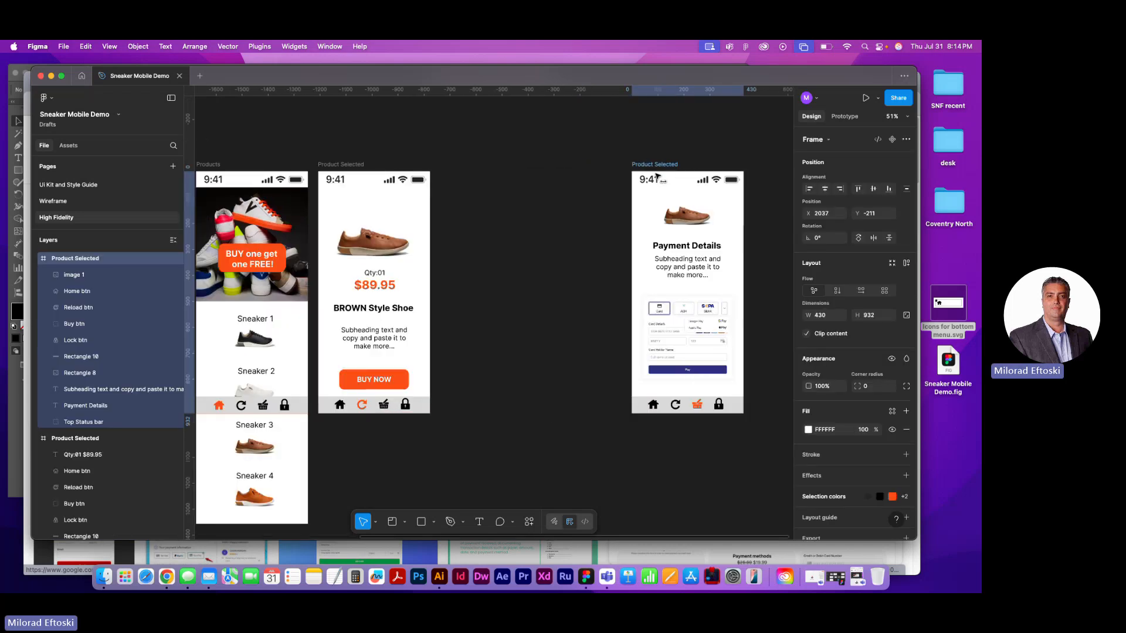
pyautogui.moveTo(334, 170)
pyautogui.mouseDown()
pyautogui.moveTo(361, 170)
pyautogui.moveTo(348, 170)
pyautogui.mouseUp()
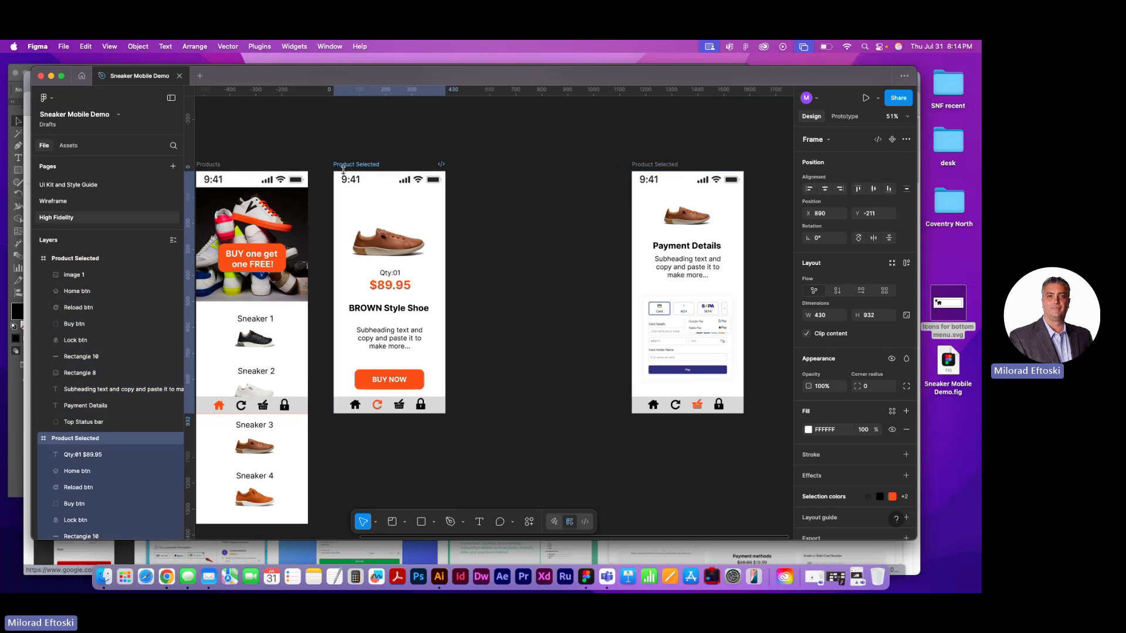
pyautogui.moveTo(651, 169); pyautogui.dragTo(716, 170)
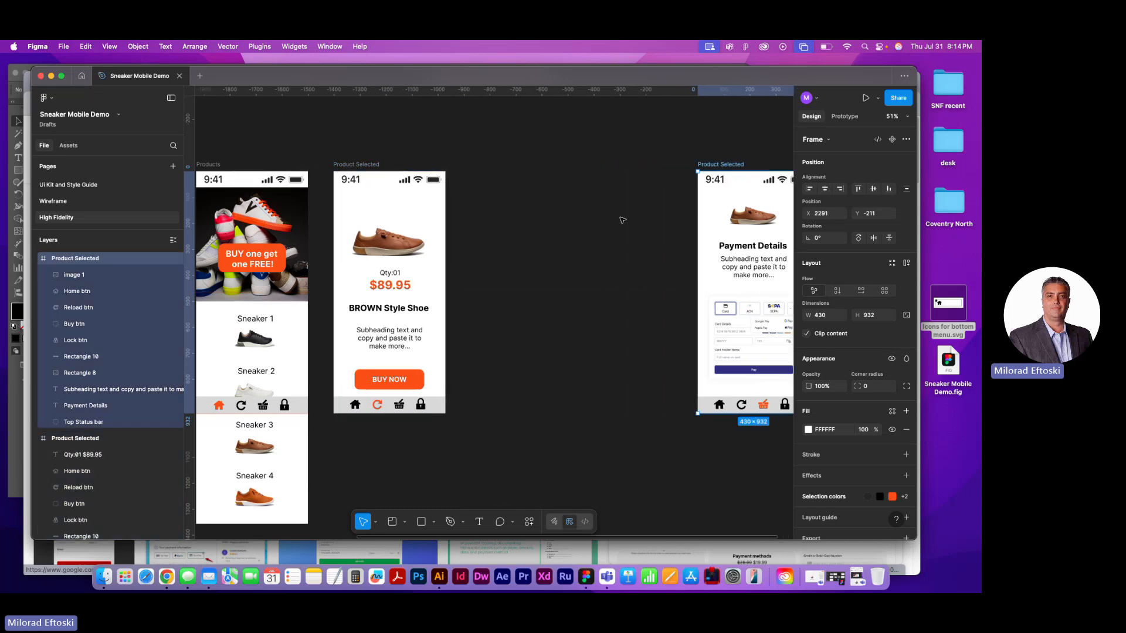
pyautogui.click(588, 226)
pyautogui.moveTo(500, 261); pyautogui.dragTo(598, 234)
pyautogui.click(513, 225)
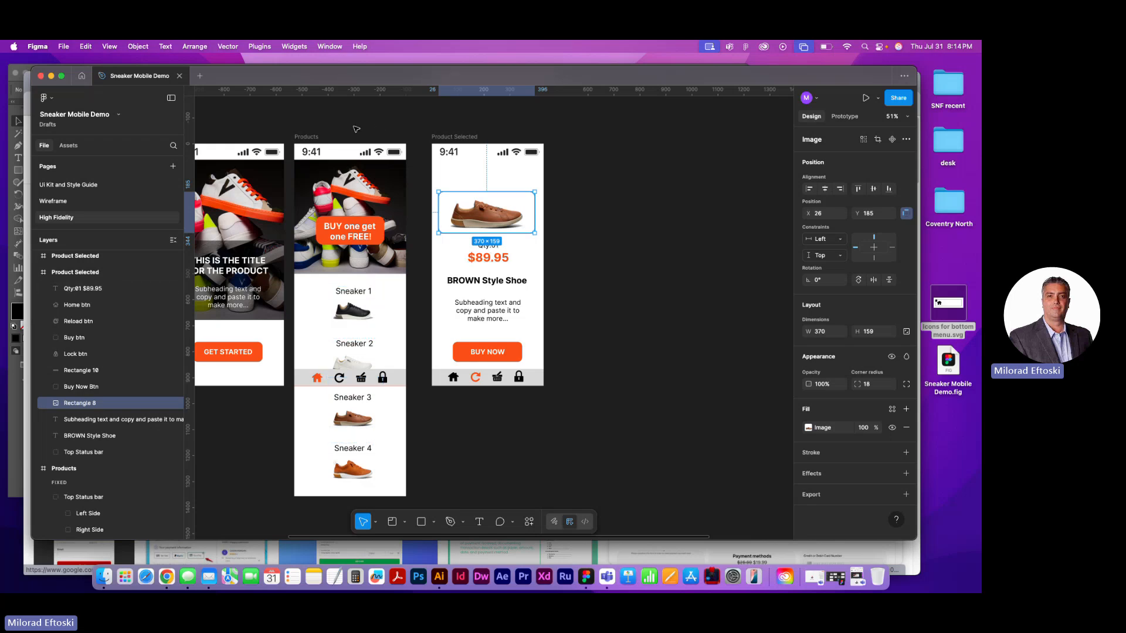
# Save a local copy of the design as Sneaker Mobile Demo.fig on the Desktop, replacing the existing file
pyautogui.click(66, 46)
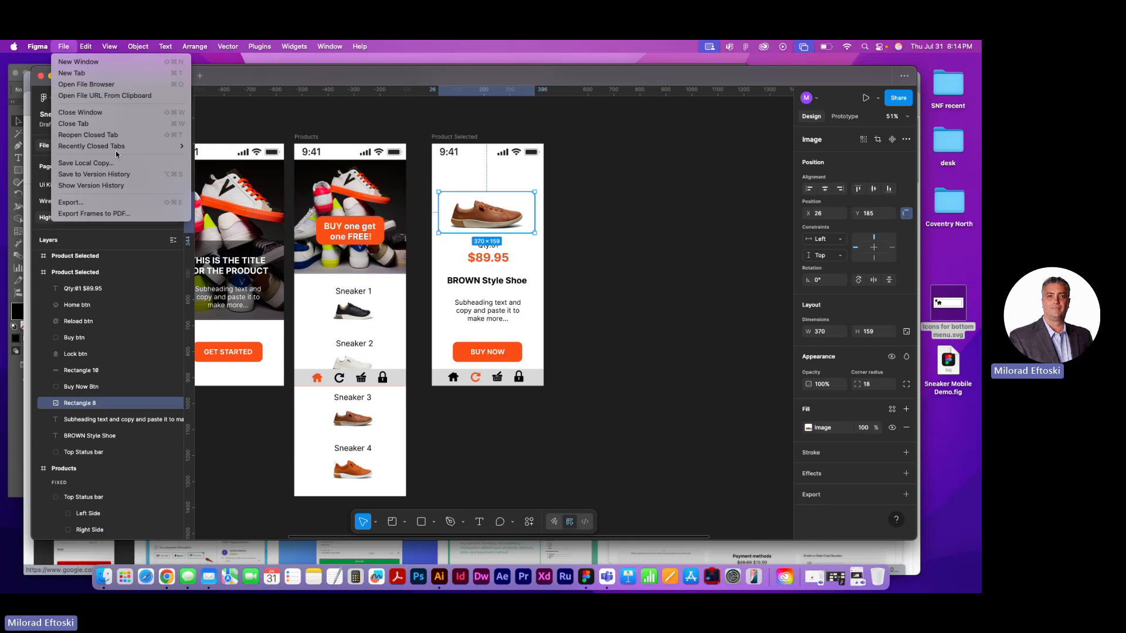
pyautogui.click(291, 152)
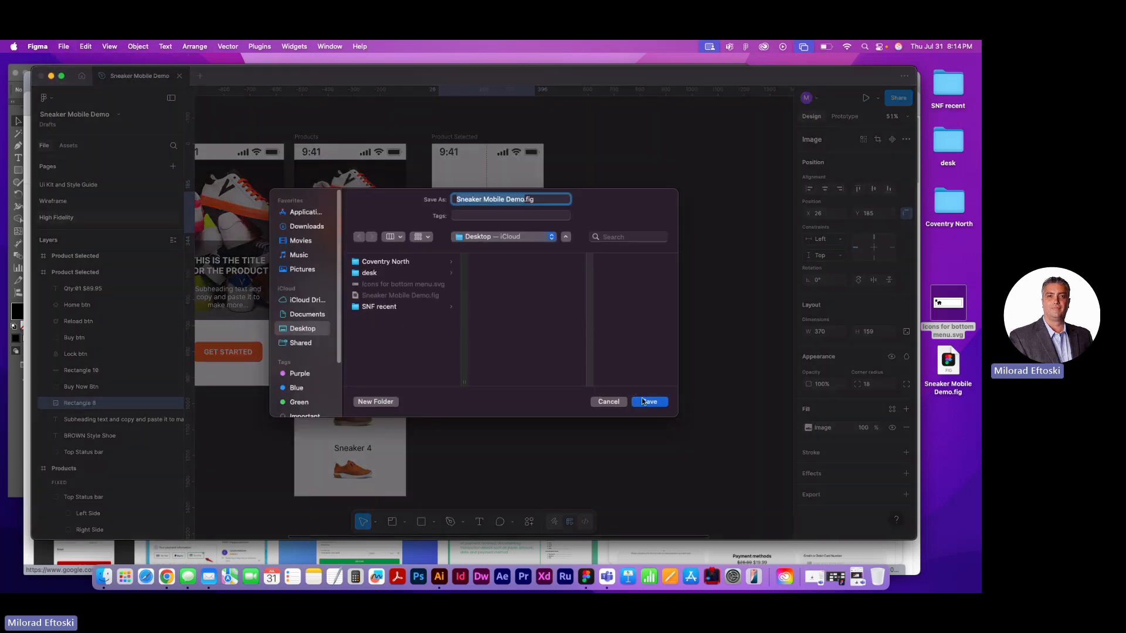
pyautogui.click(643, 402)
pyautogui.click(503, 356)
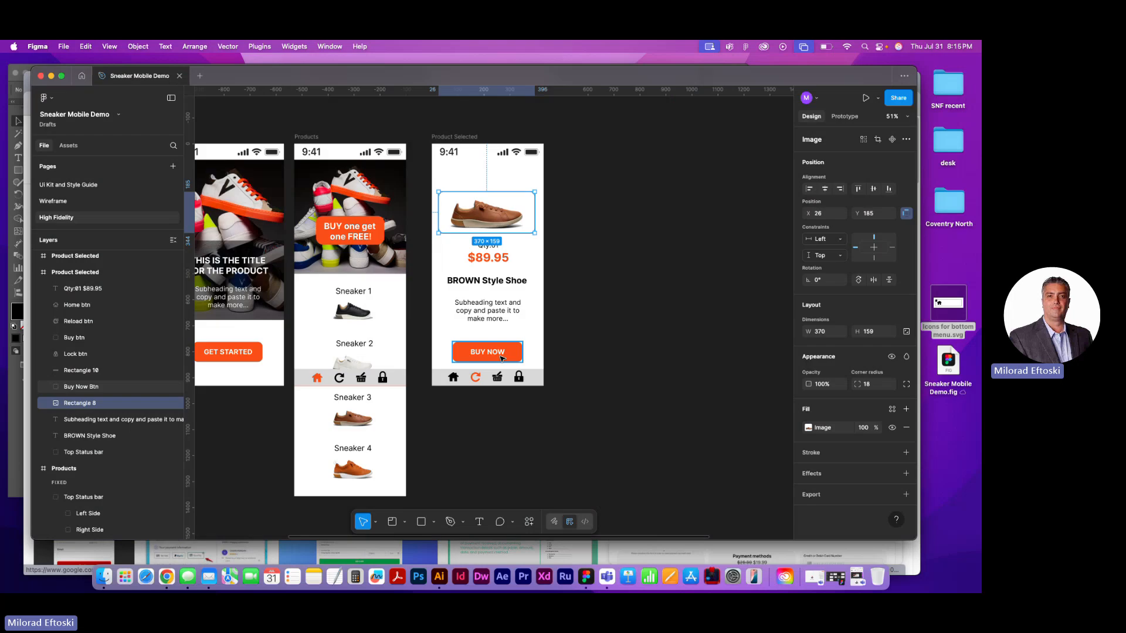
pyautogui.click(678, 330)
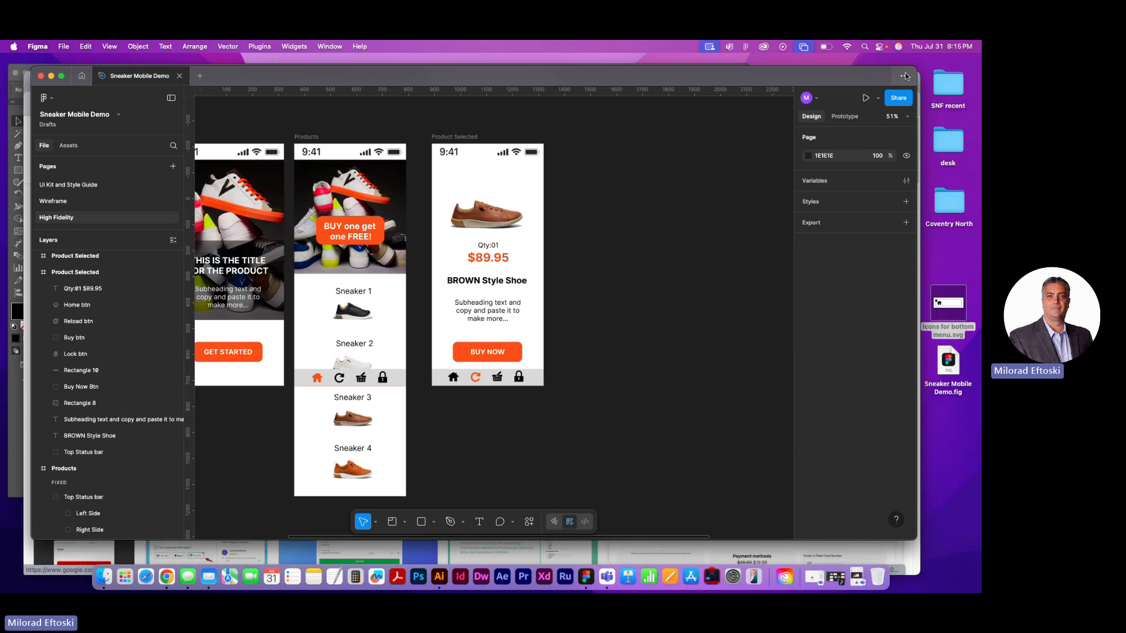
# Open the Sneaker Mobile Demo file from Drafts and look through its pages, ending on High Fidelity
pyautogui.click(81, 75)
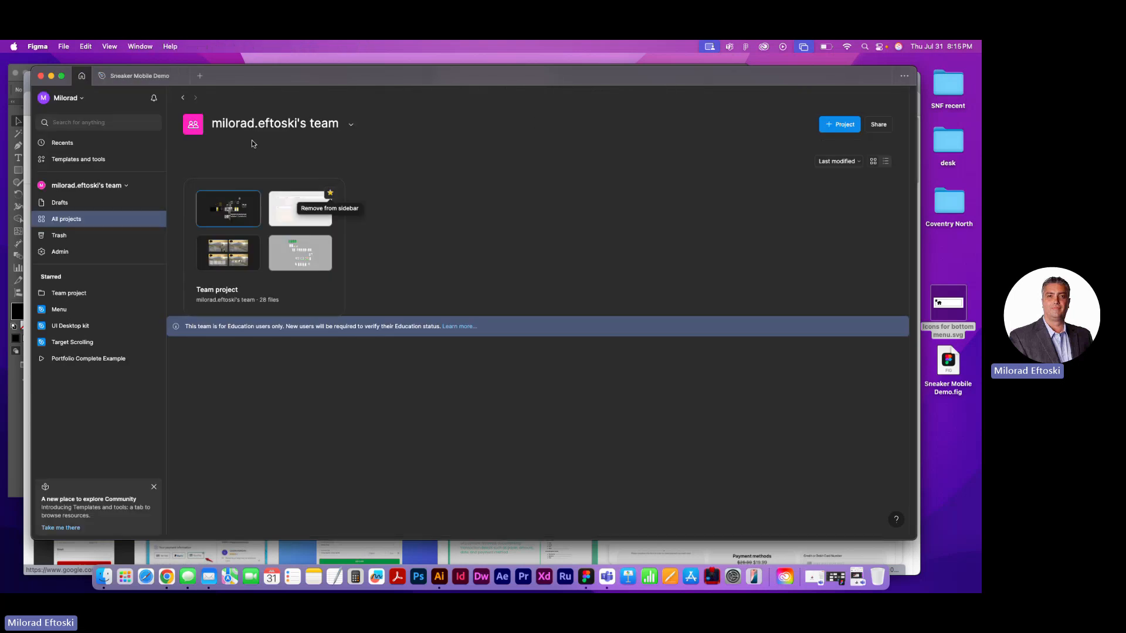
pyautogui.click(60, 202)
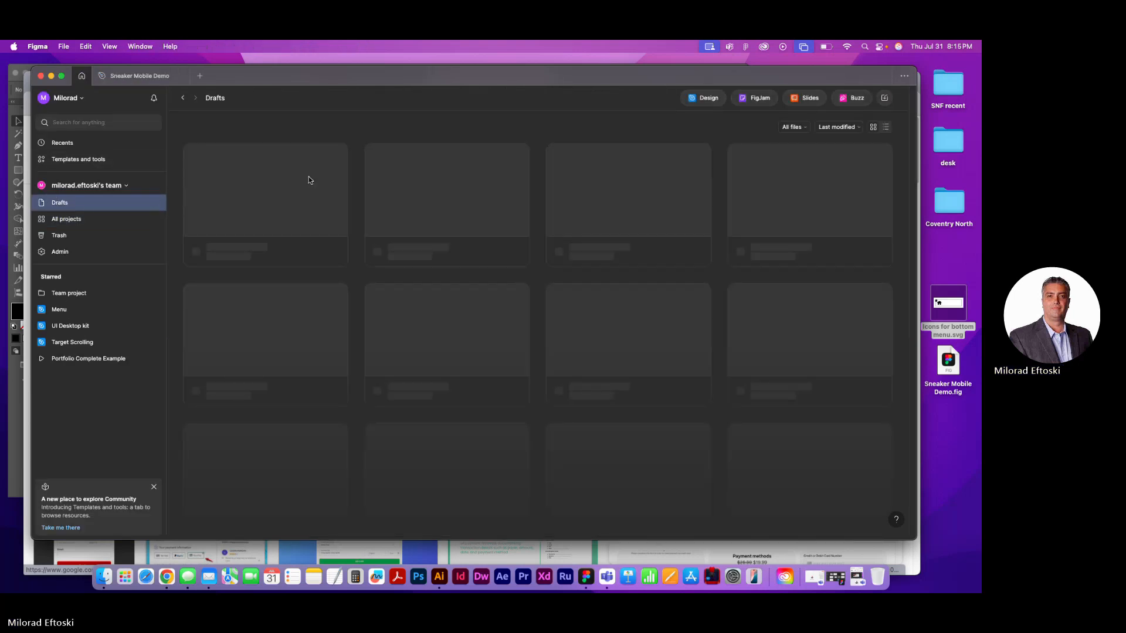
pyautogui.doubleClick(292, 189)
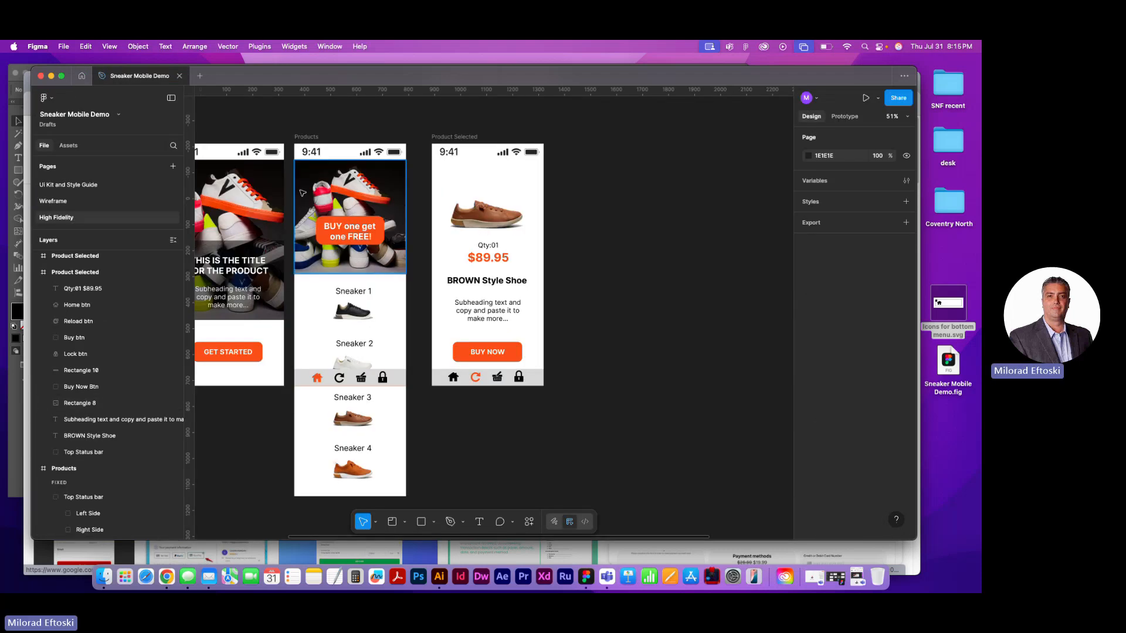
pyautogui.click(65, 200)
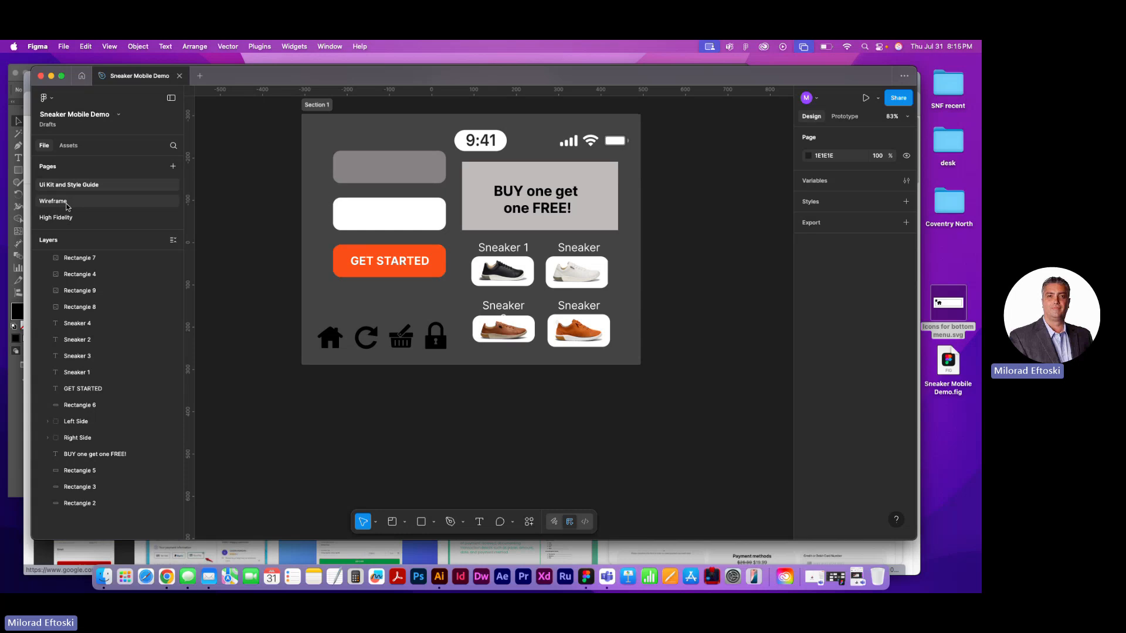
pyautogui.click(65, 217)
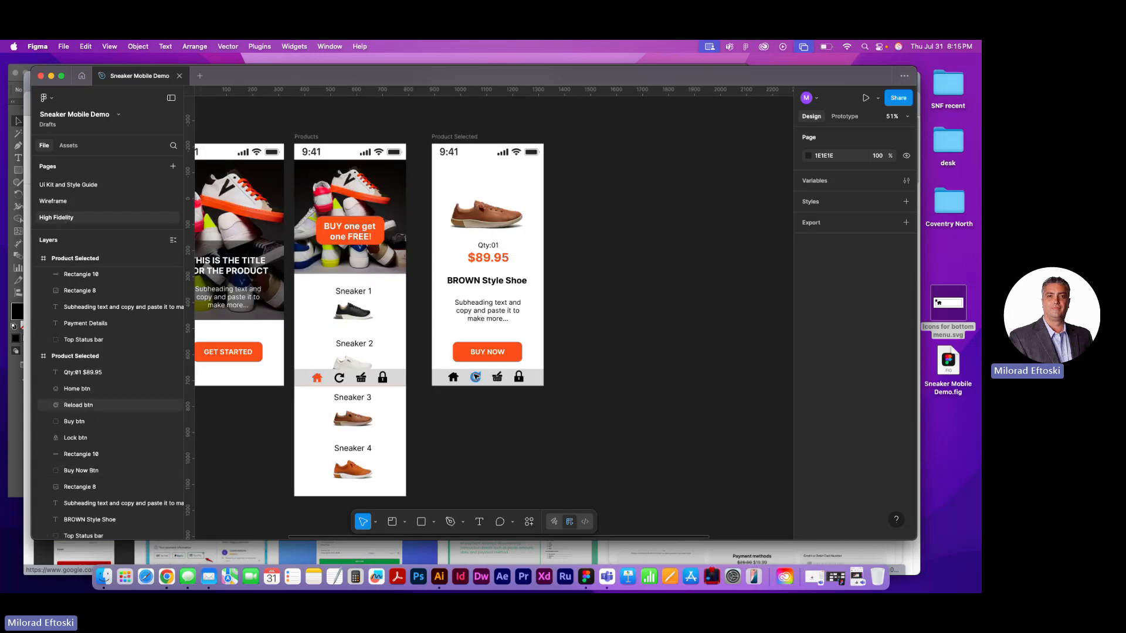
# Try moving the four sneaker images on the UI Kit and Style Guide page, undo the move, and return to High Fidelity
pyautogui.click(89, 185)
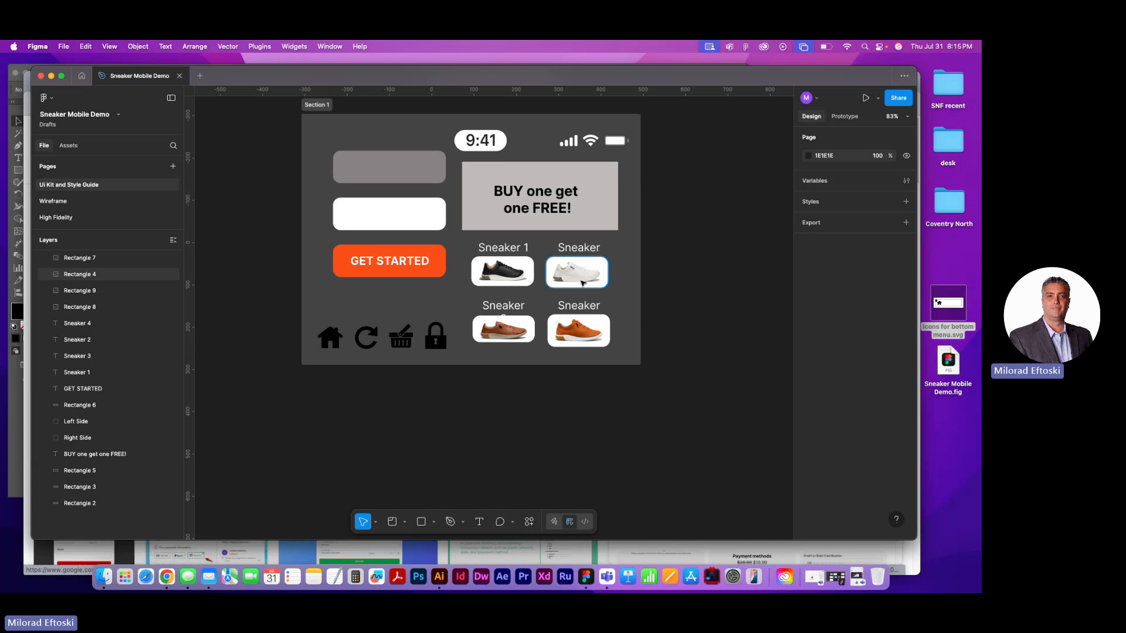
pyautogui.click(528, 281)
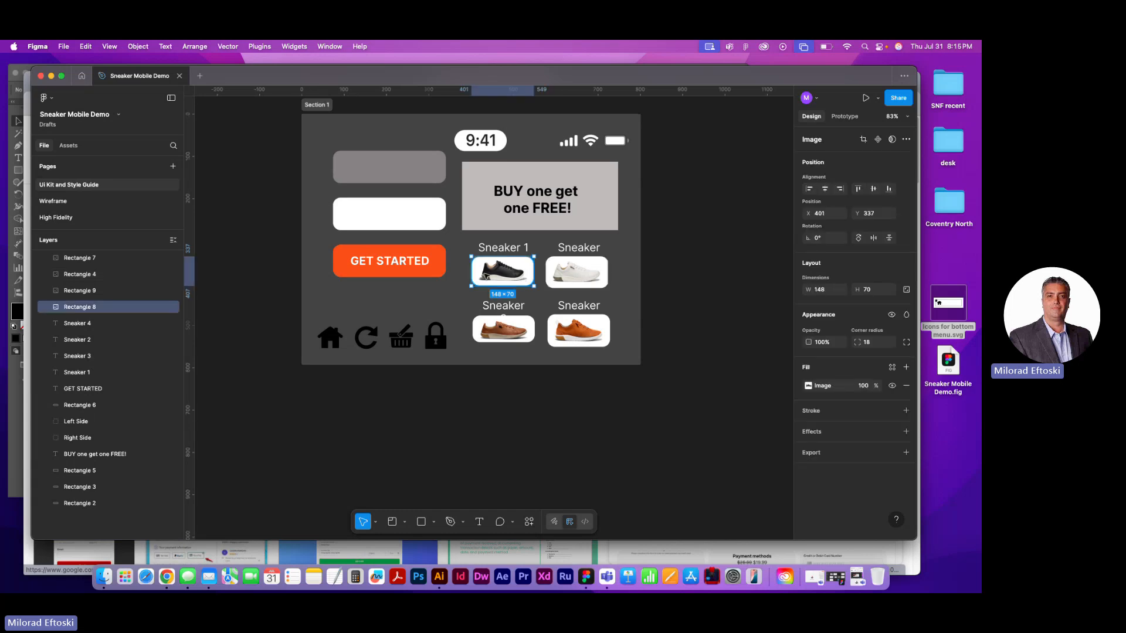
pyautogui.moveTo(506, 280); pyautogui.dragTo(512, 286)
pyautogui.press('super+z')
pyautogui.keyDown('shift'); pyautogui.click(566, 276); pyautogui.keyUp('shift')
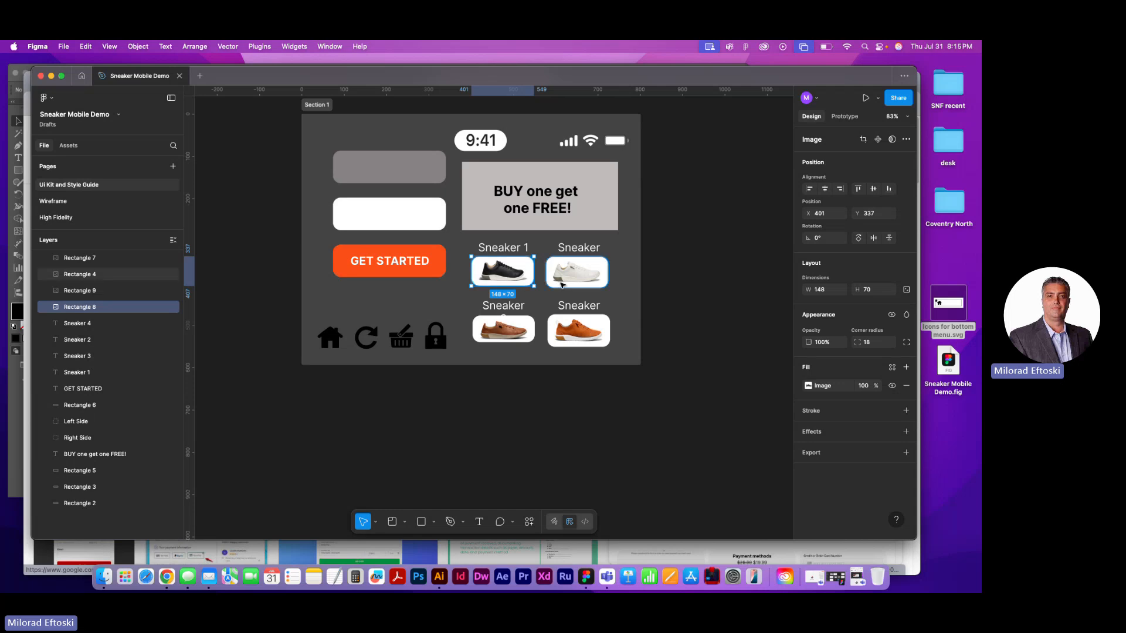
pyautogui.keyDown('shift'); pyautogui.click(516, 330); pyautogui.keyUp('shift')
pyautogui.keyDown('shift'); pyautogui.click(572, 332); pyautogui.keyUp('shift')
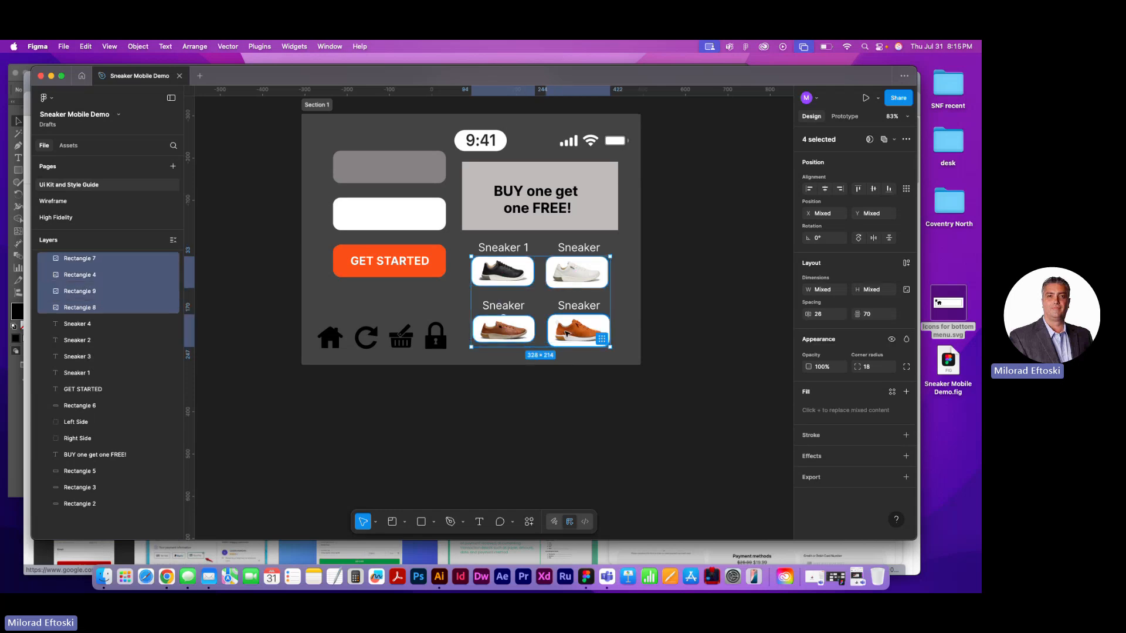
pyautogui.moveTo(571, 331); pyautogui.dragTo(598, 355)
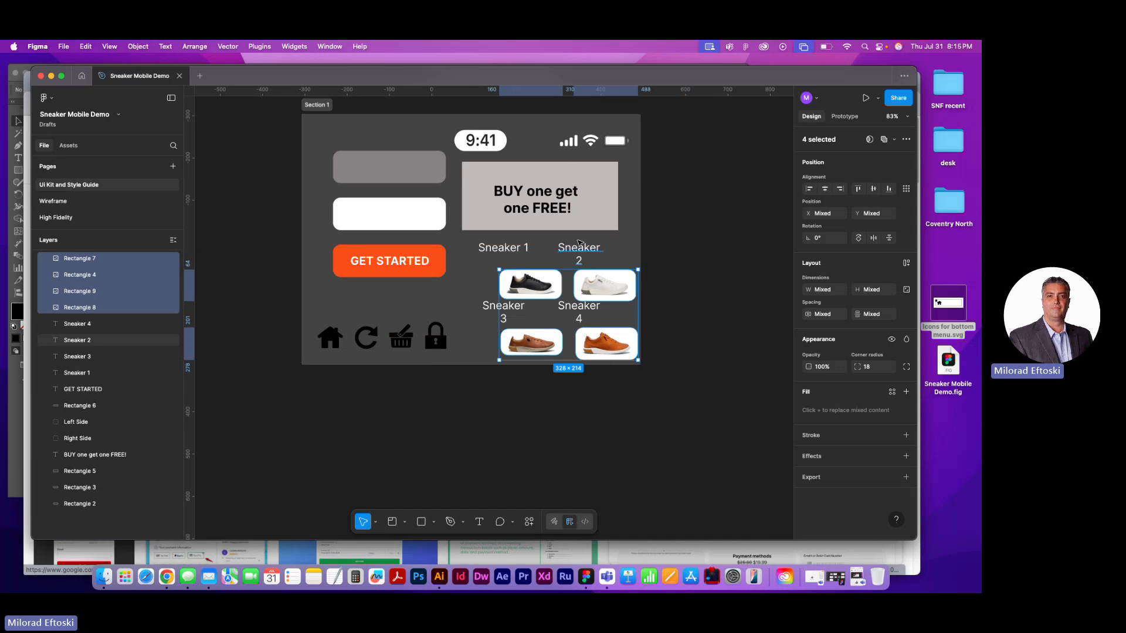
pyautogui.press('super+z')
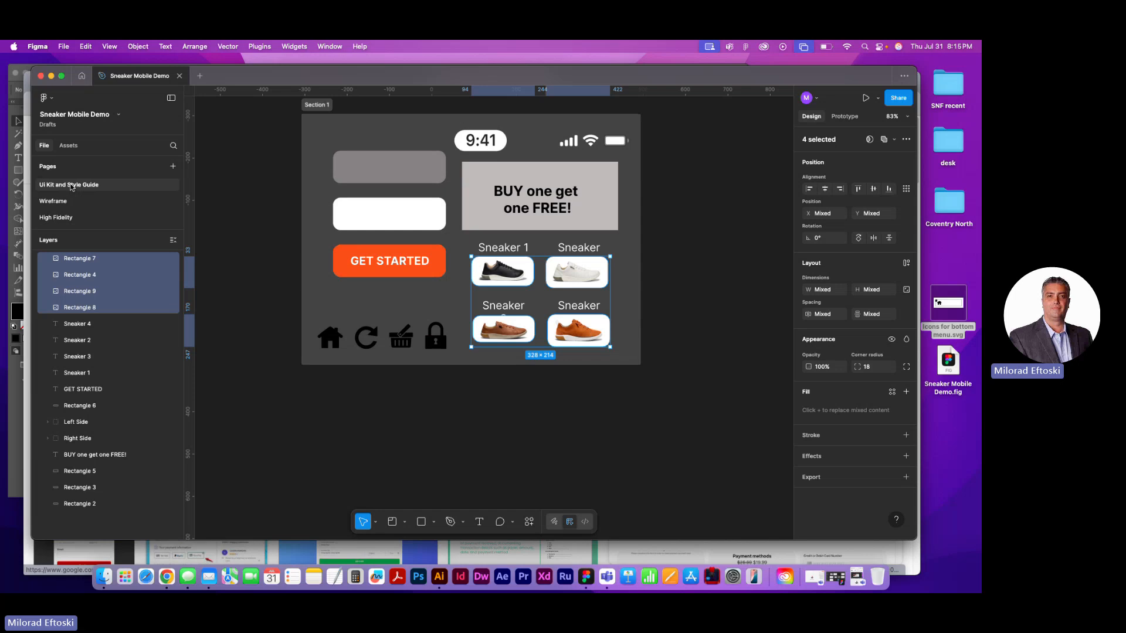
pyautogui.click(62, 201)
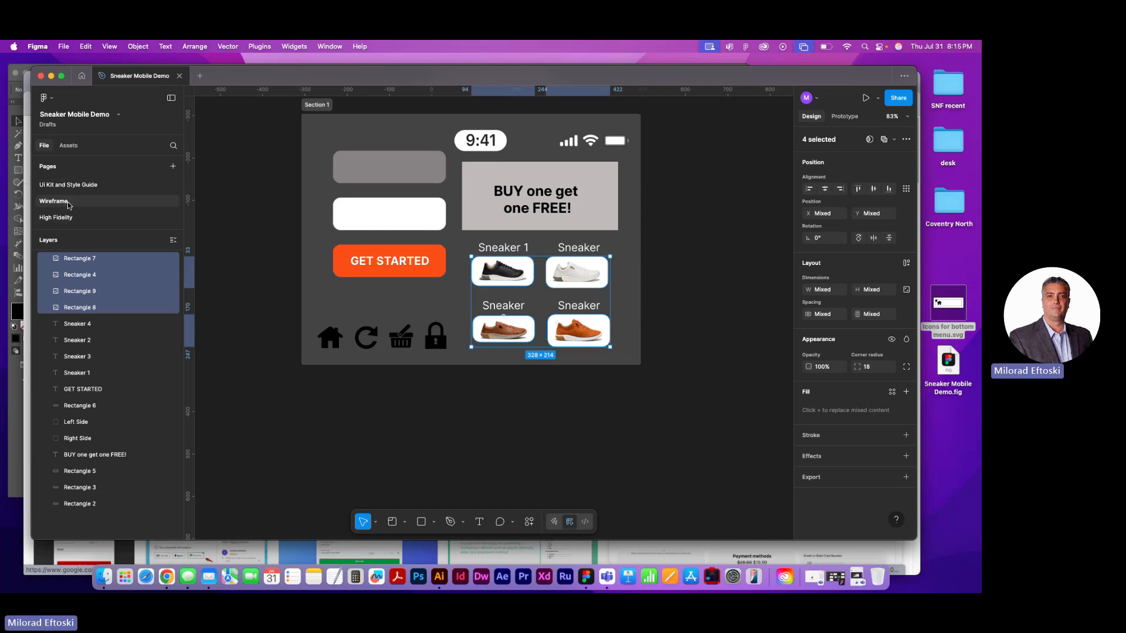
pyautogui.click(69, 220)
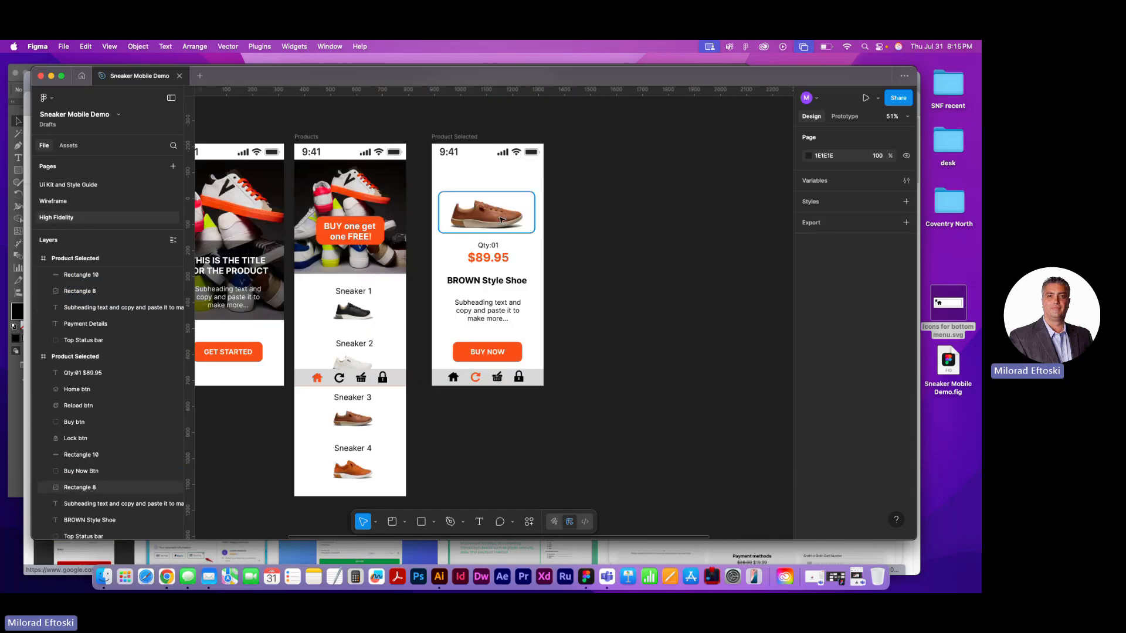
# Replace the brown sneaker image in the Product Selected frame with the four copied sneaker images, placed above Qty:01
pyautogui.scroll(5, 495, 222)
pyautogui.click(504, 234)
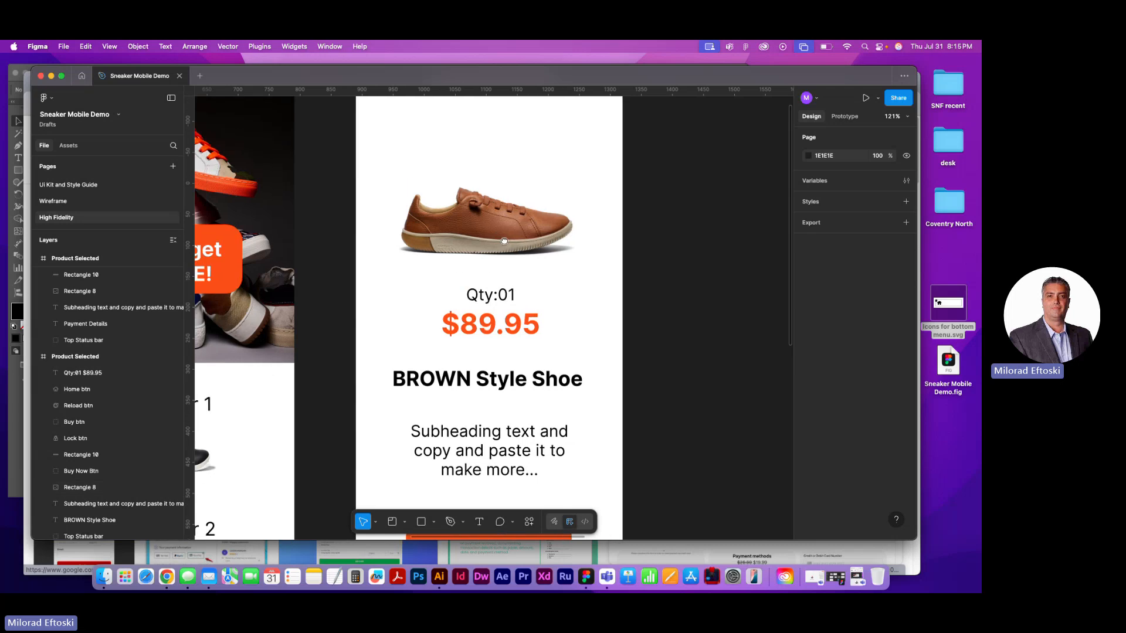
pyautogui.press('Delete')
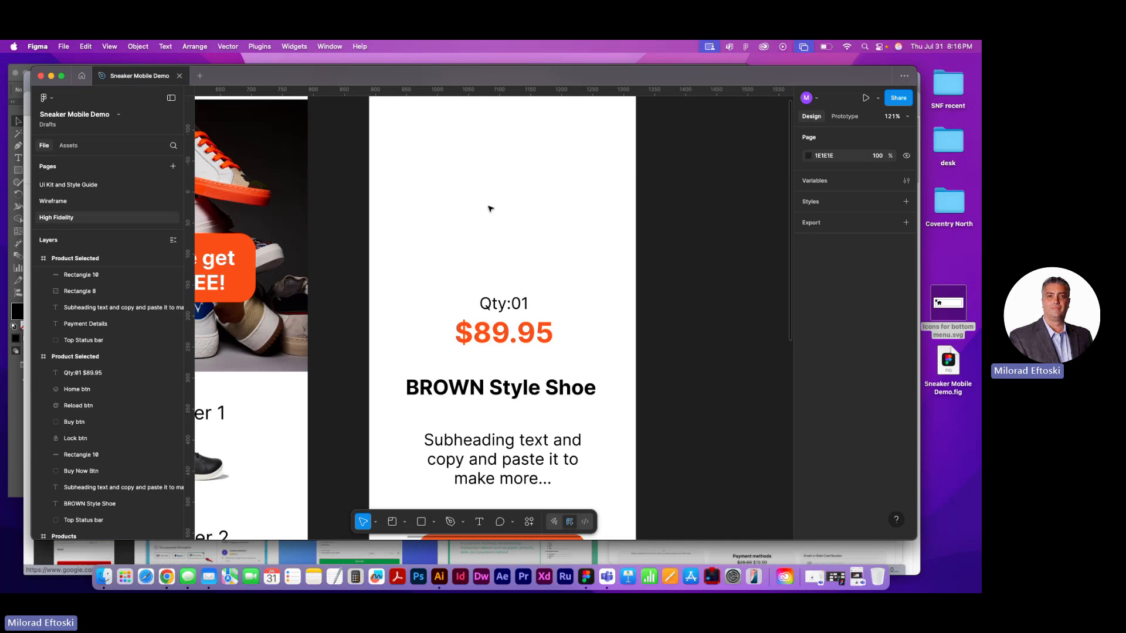
pyautogui.press('super+v')
pyautogui.moveTo(457, 267); pyautogui.dragTo(465, 159)
pyautogui.moveTo(490, 201); pyautogui.dragTo(444, 291)
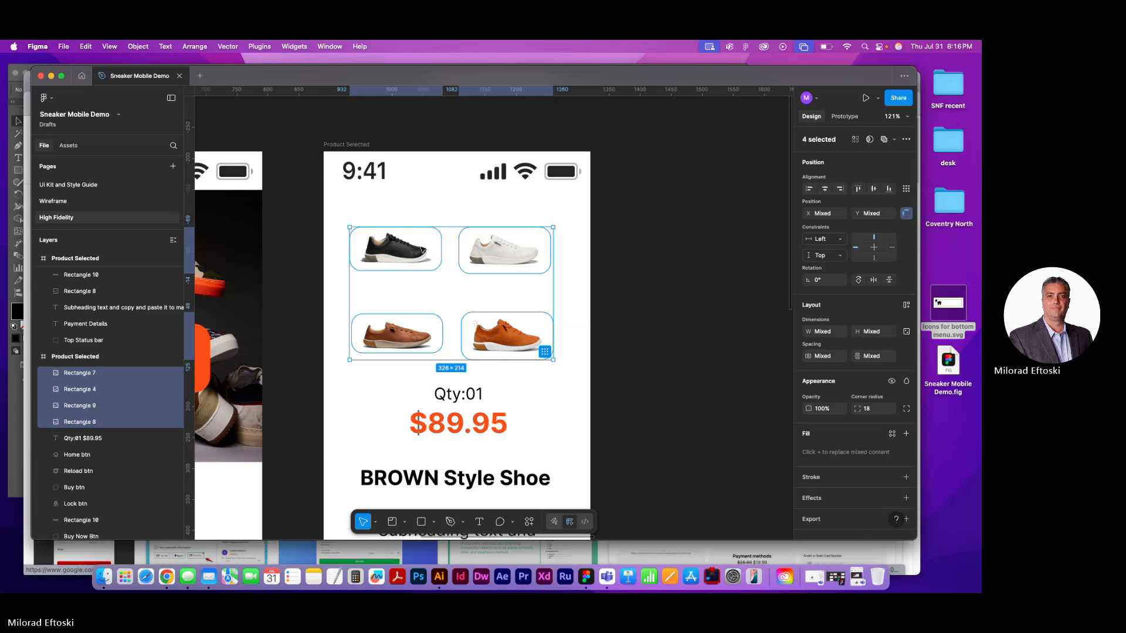
pyautogui.rightClick(418, 253)
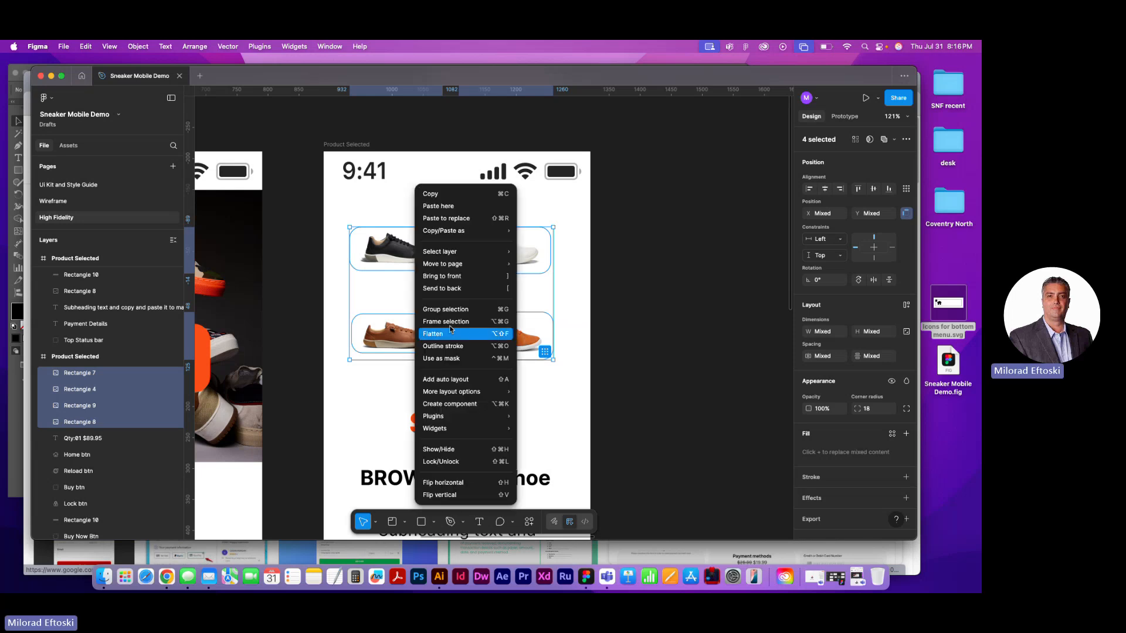
pyautogui.click(654, 344)
pyautogui.click(649, 340)
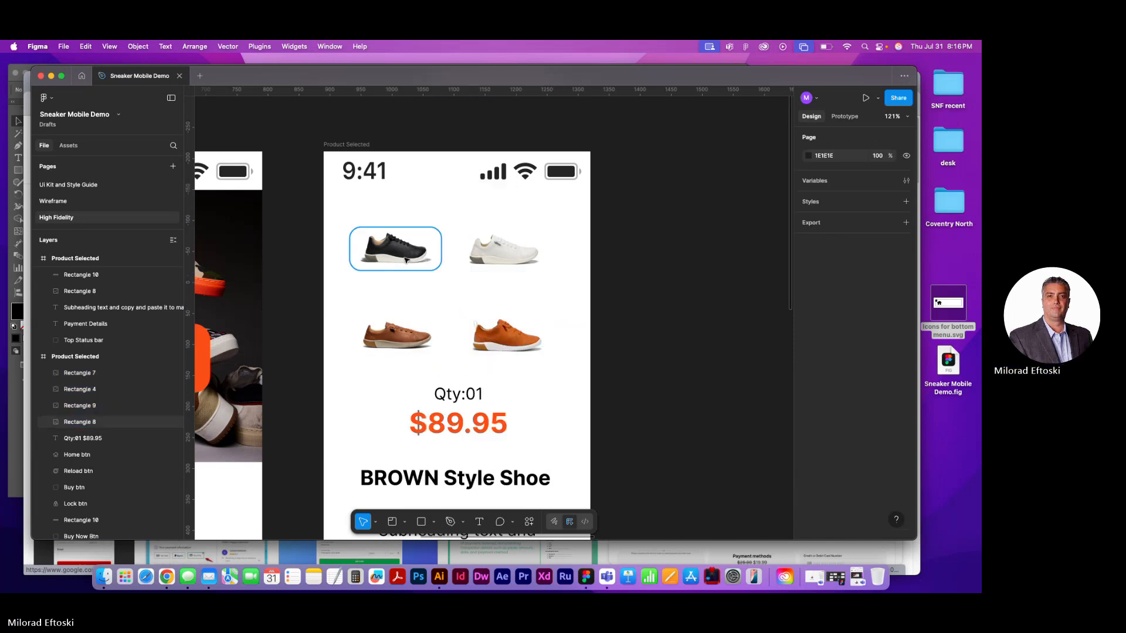
# Arrange the four sneaker images in one row: black, white, brown and orange, letting the row run past the frame's right edge
pyautogui.click(406, 260)
pyautogui.moveTo(485, 262); pyautogui.dragTo(467, 262)
pyautogui.moveTo(382, 336); pyautogui.dragTo(573, 248)
pyautogui.moveTo(537, 334); pyautogui.dragTo(692, 255)
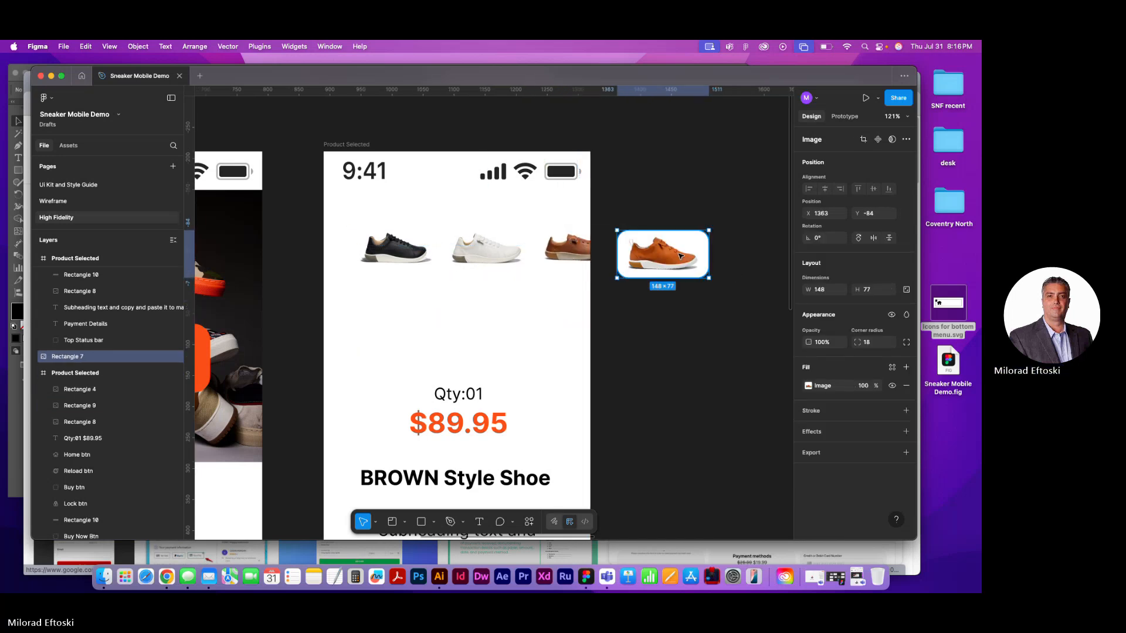
pyautogui.click(688, 317)
# Move the row of four sneaker images out of the Product Selected frame onto the empty canvas above it
pyautogui.scroll(2, 655, 329)
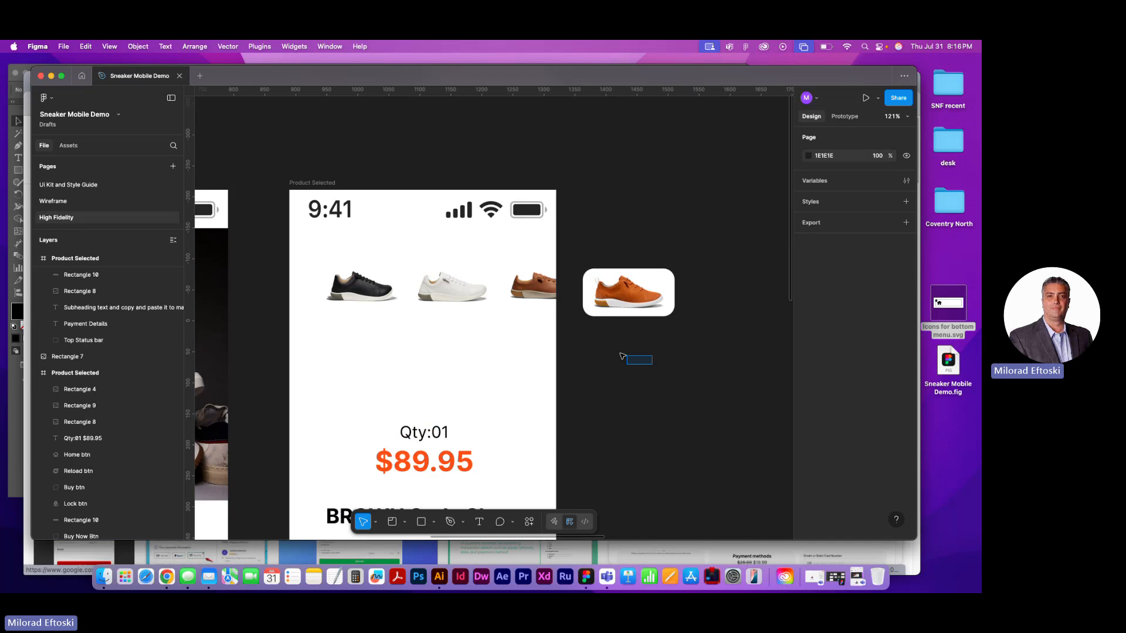
pyautogui.moveTo(654, 364); pyautogui.dragTo(316, 265)
pyautogui.scroll(5, 436, 382)
pyautogui.moveTo(436, 382)
pyautogui.mouseDown()
pyautogui.moveTo(429, 182)
pyautogui.moveTo(427, 393)
pyautogui.mouseUp()
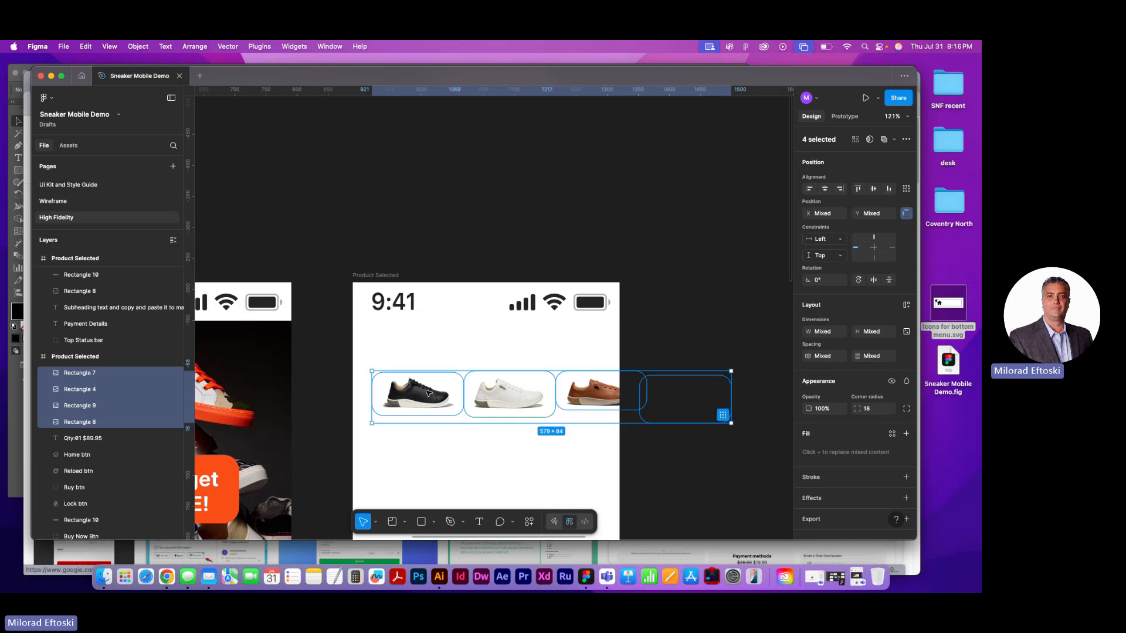
pyautogui.moveTo(426, 393); pyautogui.dragTo(367, 178)
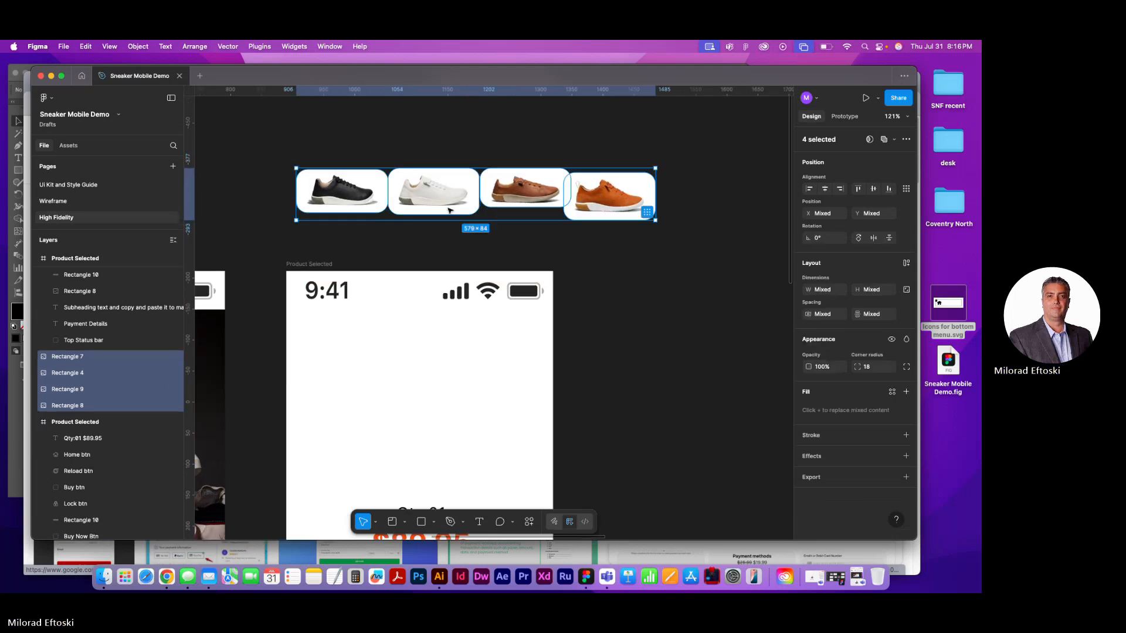
# Line up the brown and orange sneaker images so all four images sit edge to edge in the row
pyautogui.click(521, 217)
pyautogui.moveTo(513, 204); pyautogui.dragTo(513, 204)
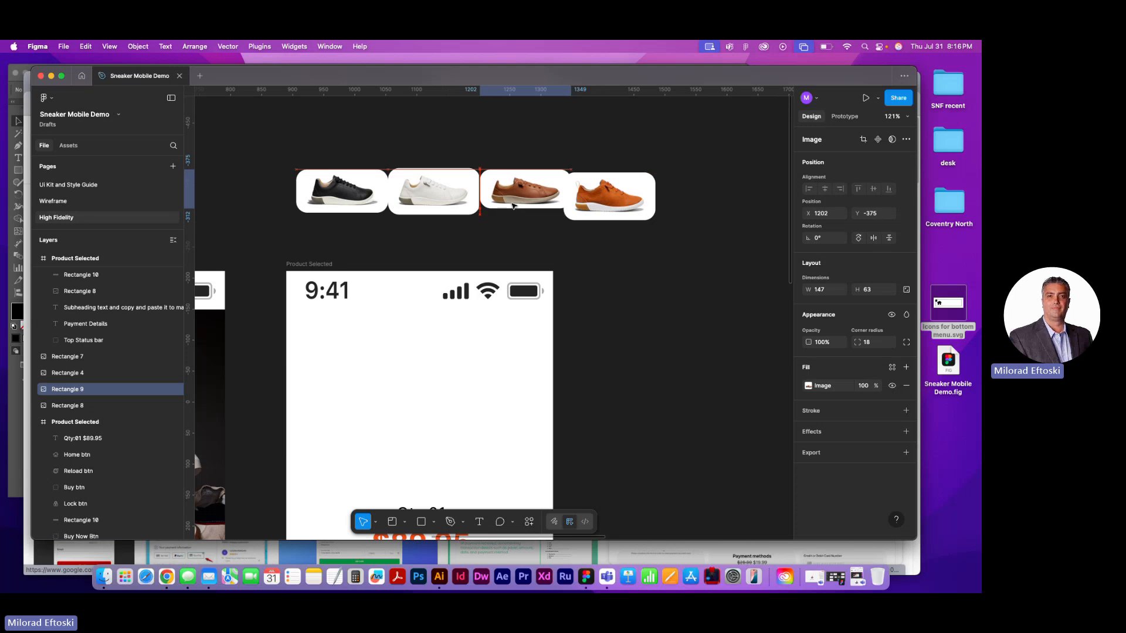
pyautogui.moveTo(595, 212); pyautogui.dragTo(603, 204)
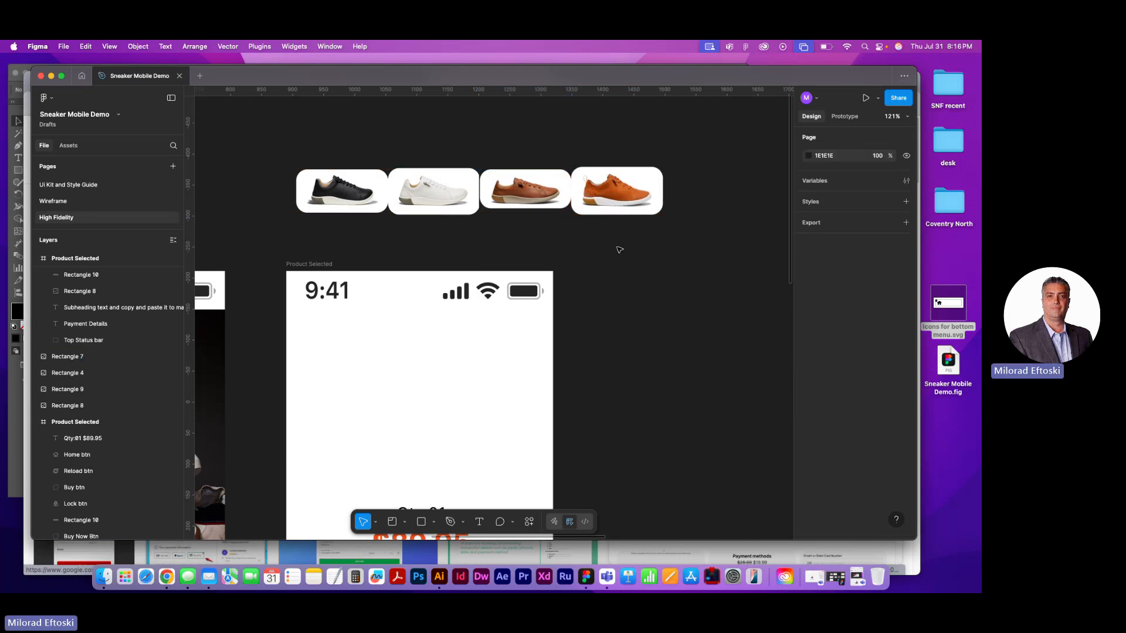
# Space the four sneaker images evenly with a horizontal gap of 13
pyautogui.moveTo(616, 251); pyautogui.dragTo(356, 170)
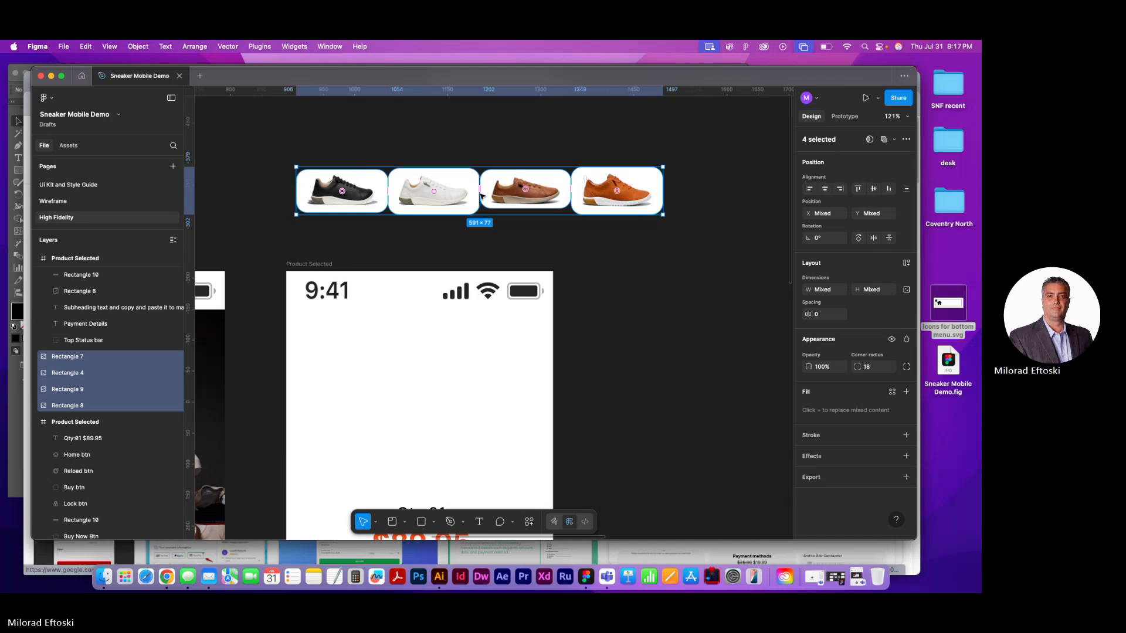
pyautogui.moveTo(481, 195)
pyautogui.mouseDown()
pyautogui.moveTo(508, 189)
pyautogui.moveTo(489, 185)
pyautogui.mouseUp()
pyautogui.click(460, 139)
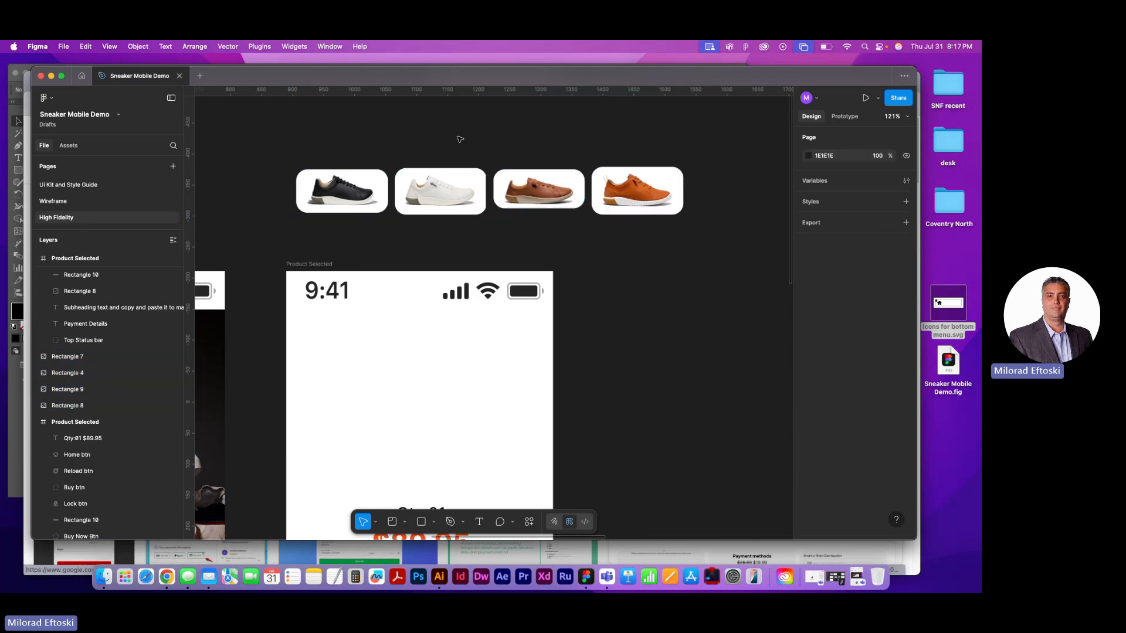
pyautogui.moveTo(359, 146); pyautogui.dragTo(643, 212)
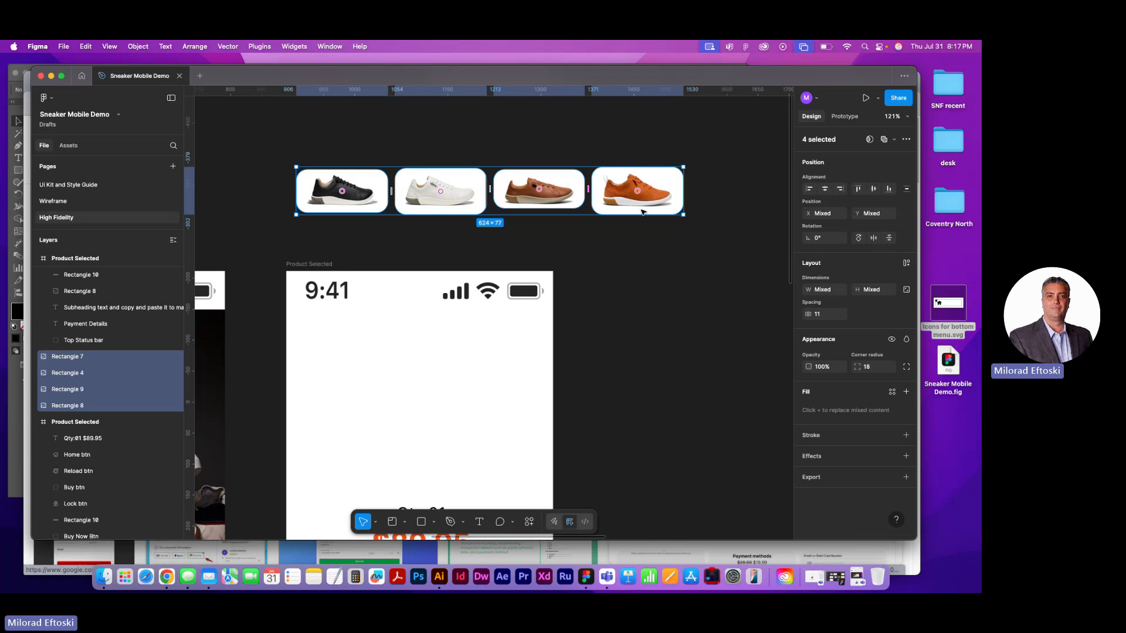
pyautogui.moveTo(589, 191); pyautogui.dragTo(593, 191)
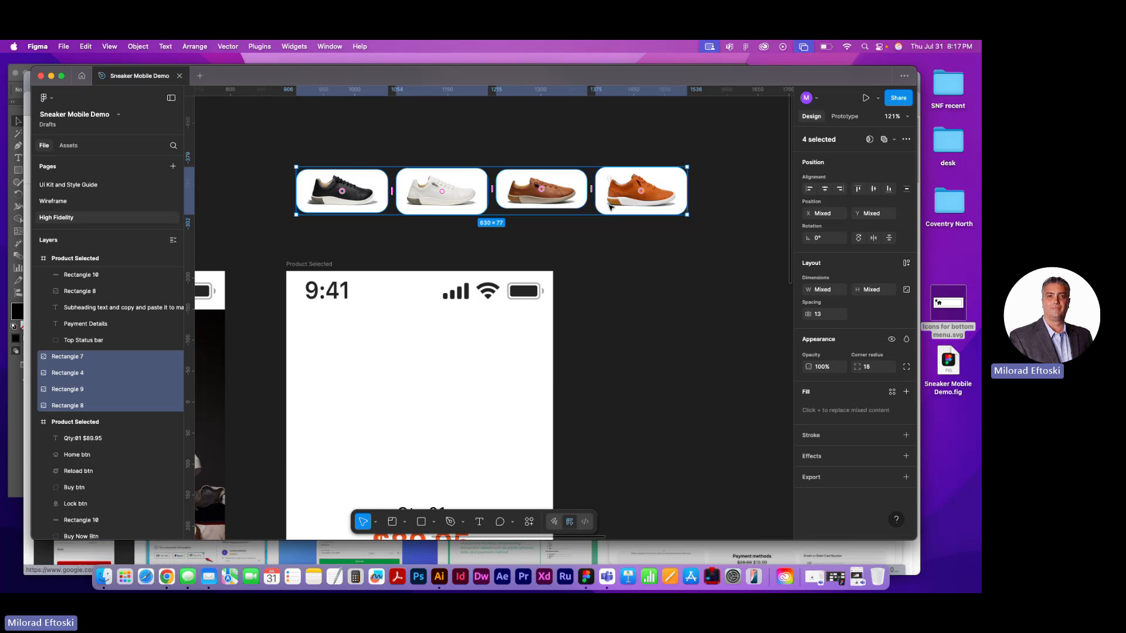
pyautogui.click(907, 139)
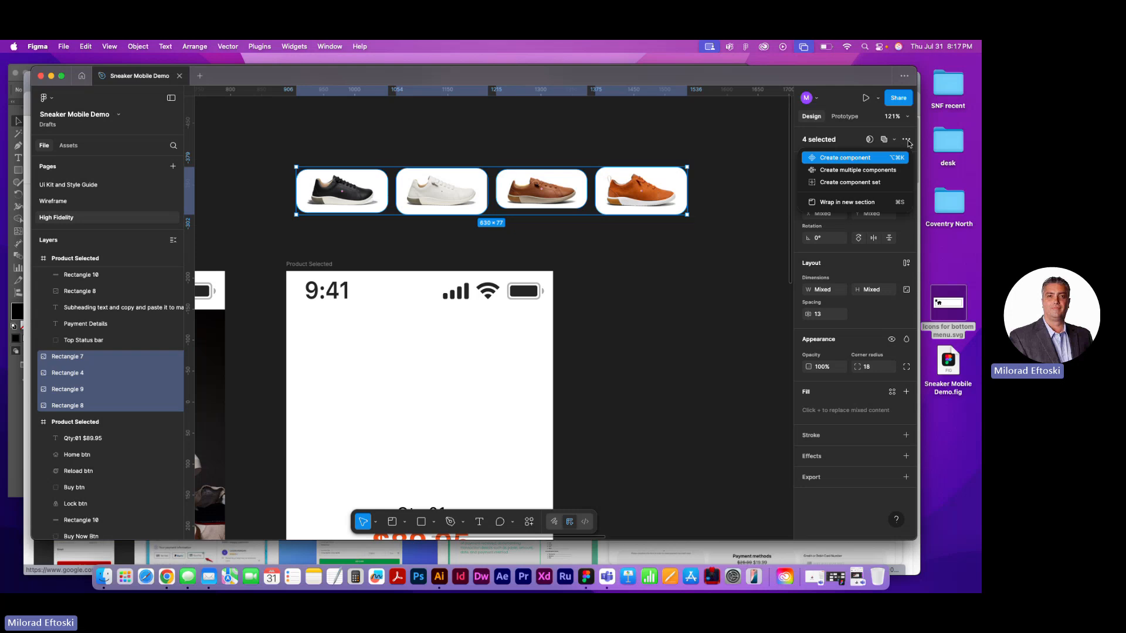
pyautogui.click(820, 149)
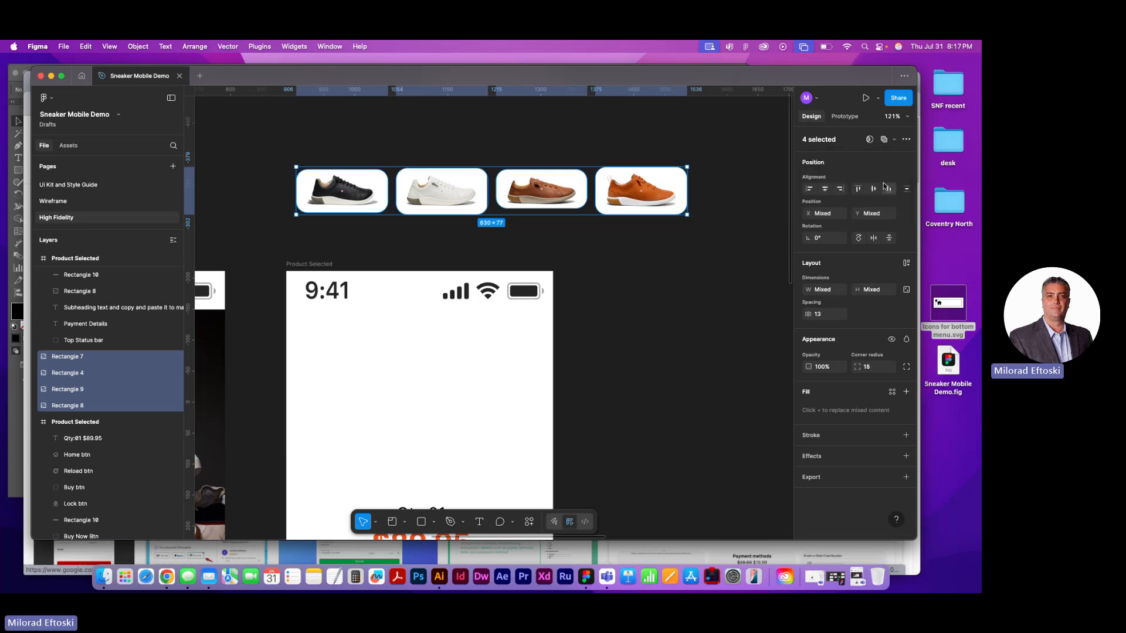
pyautogui.click(907, 189)
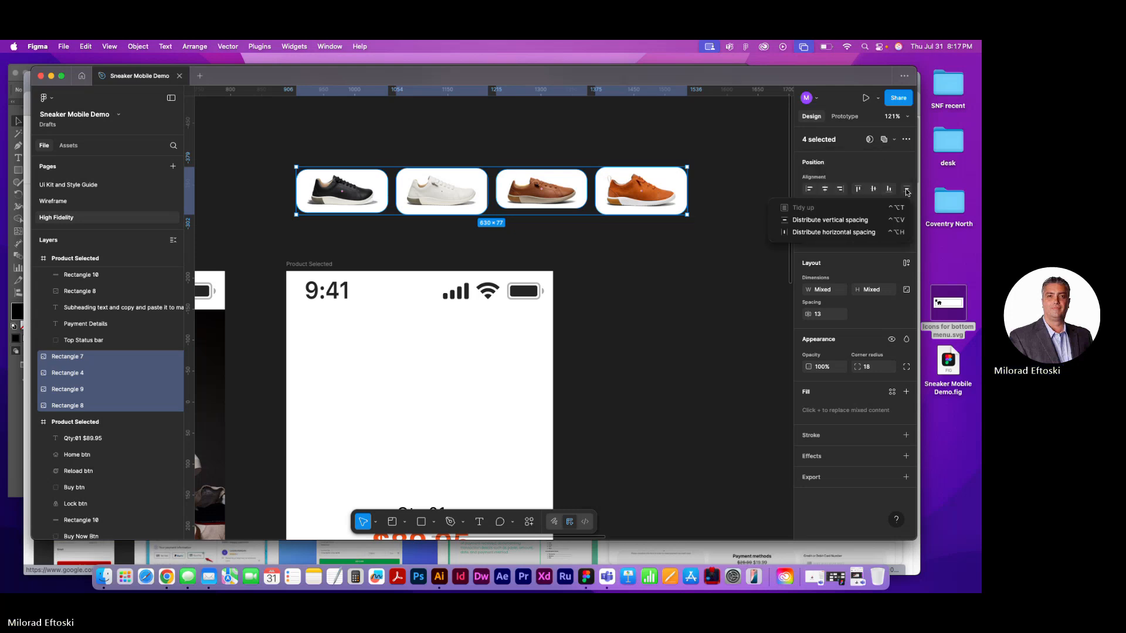
pyautogui.click(753, 229)
pyautogui.click(746, 233)
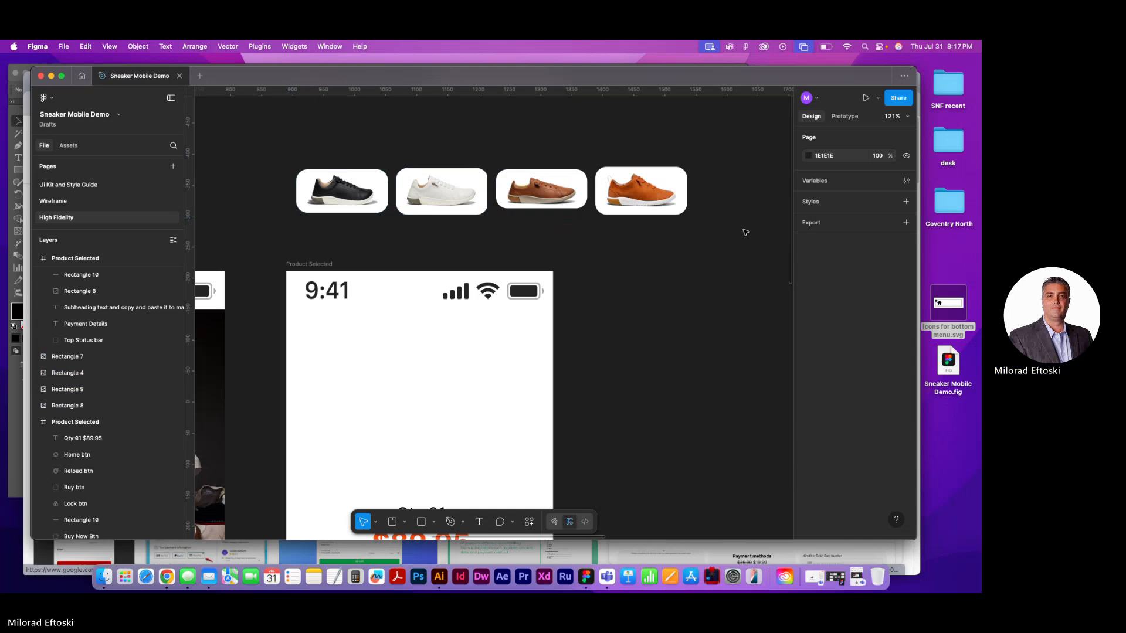
# Scale the four sneaker images up together to 990 × 121 and place the row at X 943, above the Product Selected frame
pyautogui.moveTo(309, 138); pyautogui.dragTo(603, 253)
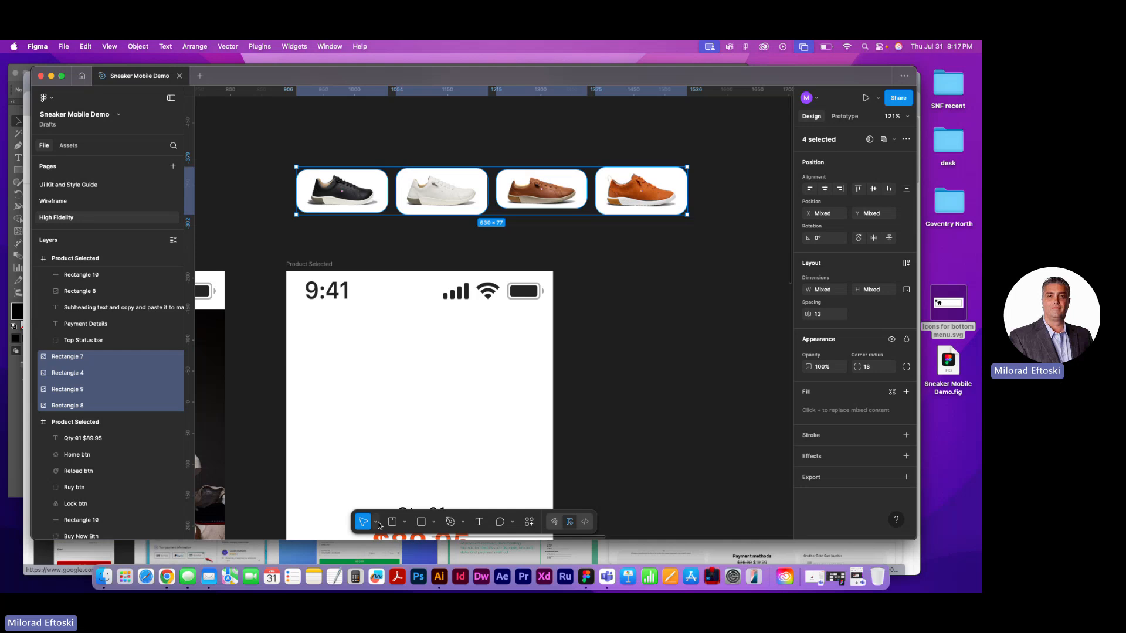
pyautogui.click(377, 523)
pyautogui.click(400, 503)
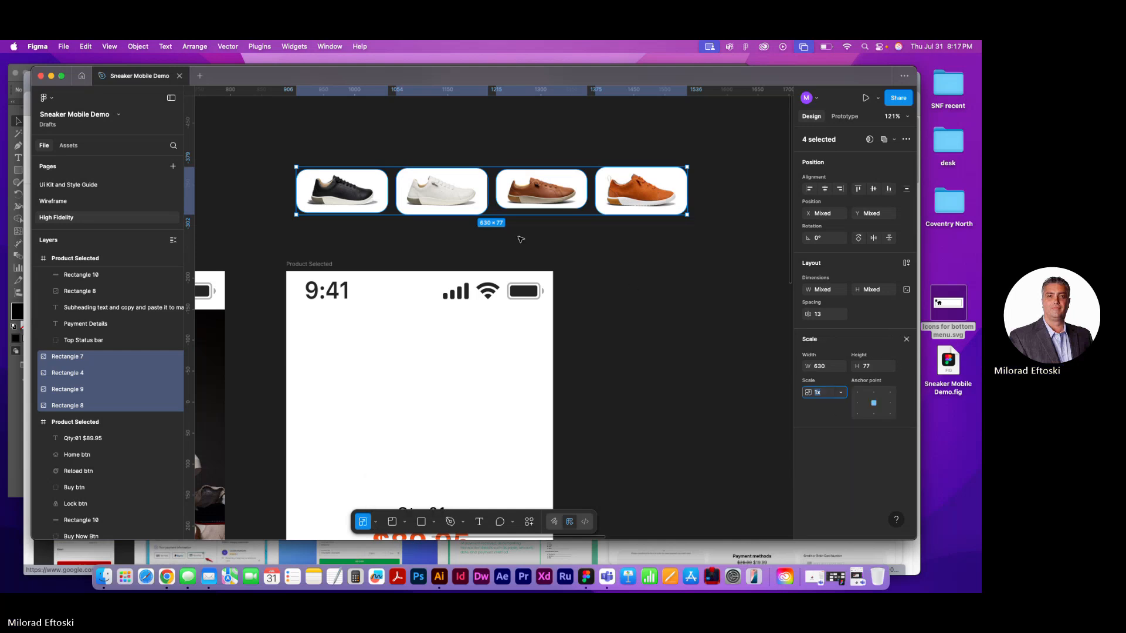
pyautogui.moveTo(523, 215); pyautogui.dragTo(526, 242)
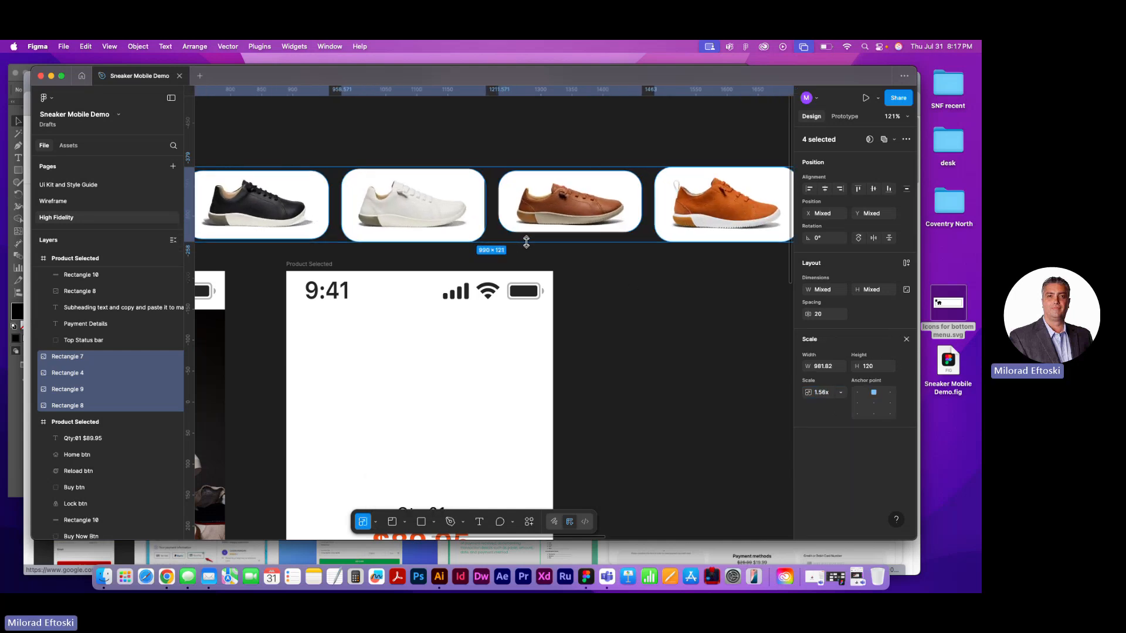
pyautogui.moveTo(428, 235); pyautogui.dragTo(561, 228)
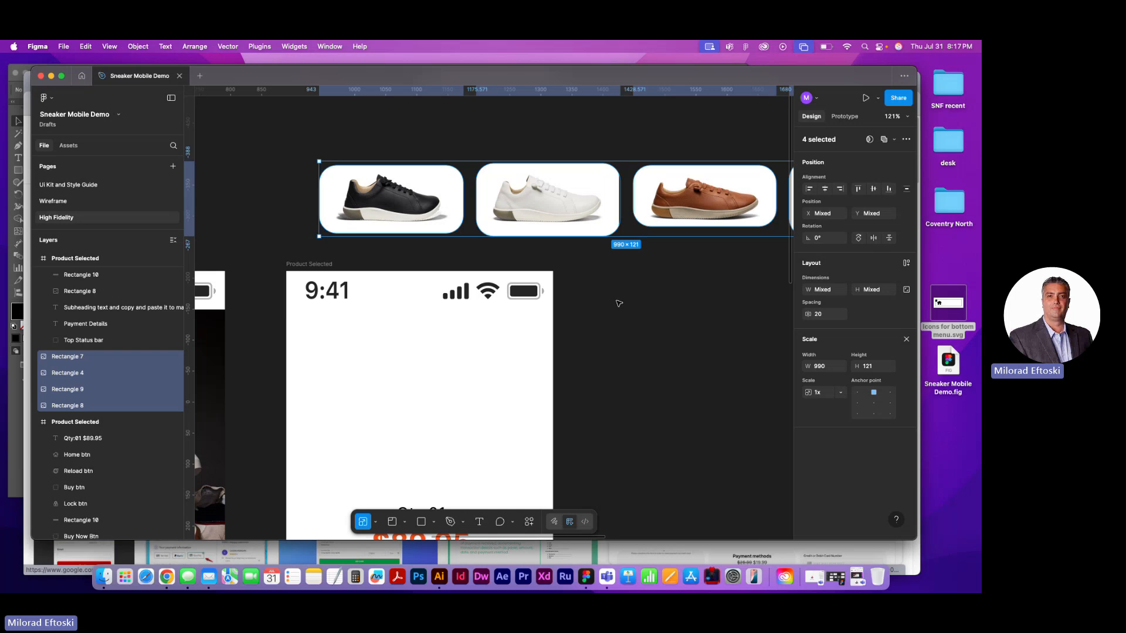
# Wrap the four selected sneaker images in a new frame with Frame selection
pyautogui.scroll(-5, 619, 303)
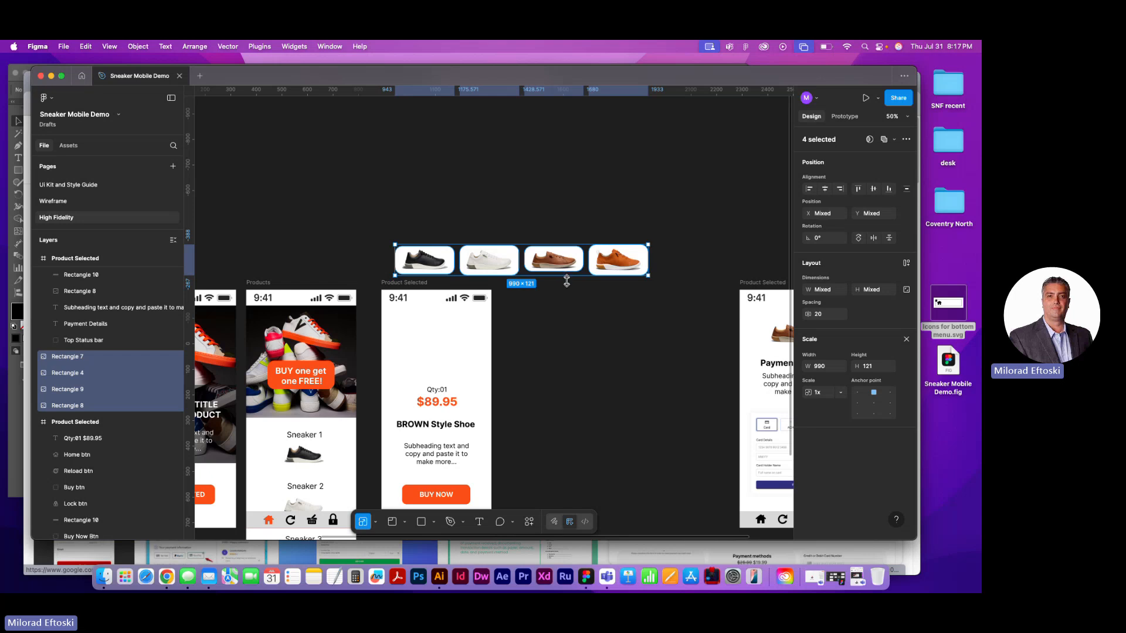
pyautogui.moveTo(598, 324); pyautogui.dragTo(420, 288)
pyautogui.moveTo(478, 309); pyautogui.dragTo(602, 277)
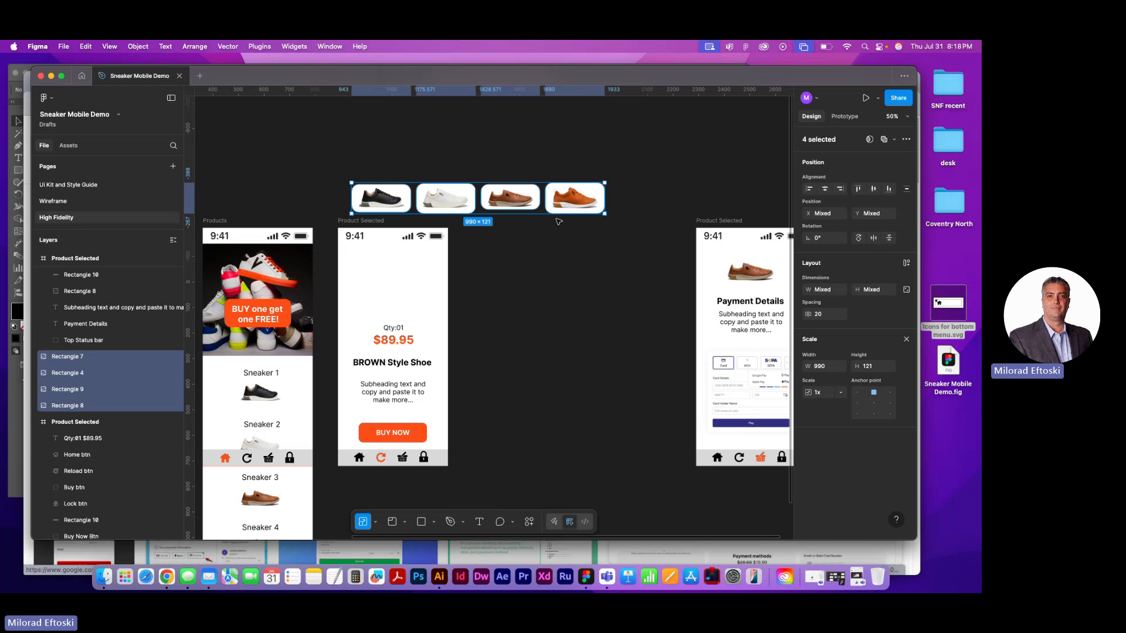
pyautogui.rightClick(522, 209)
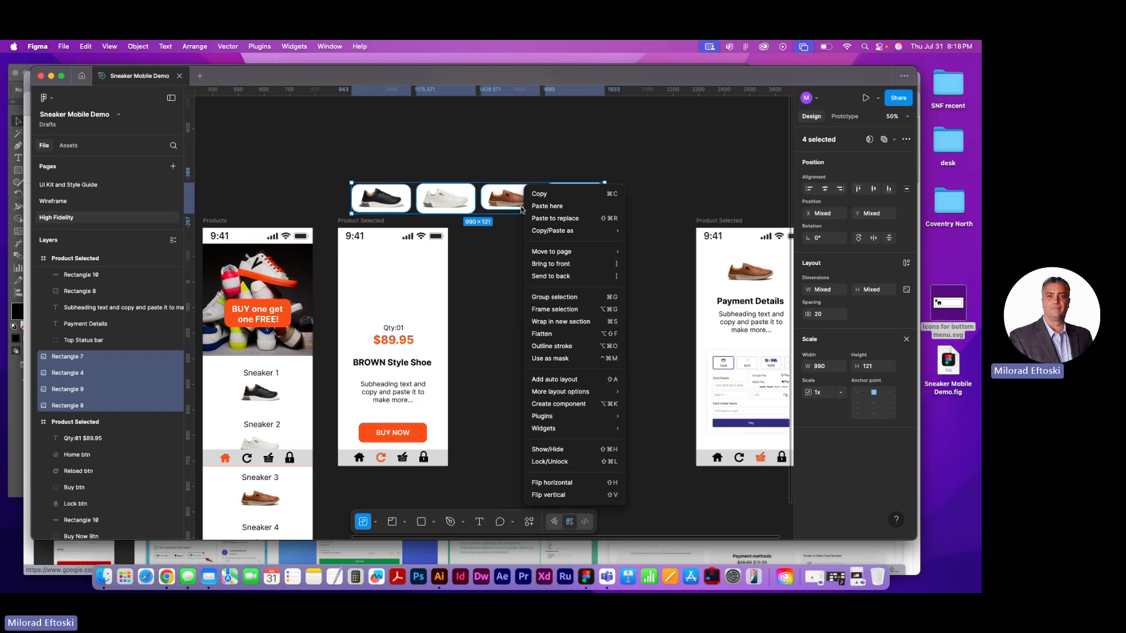
pyautogui.click(573, 309)
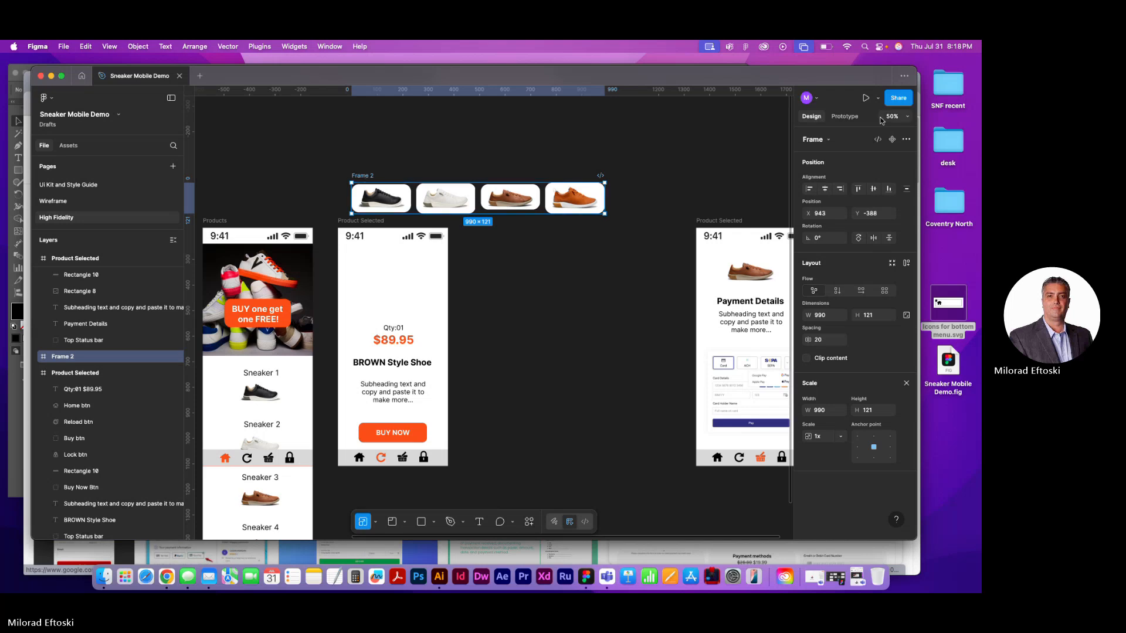
# Turn on Clip content for the new sneaker frame and narrow its width to 319
pyautogui.click(845, 117)
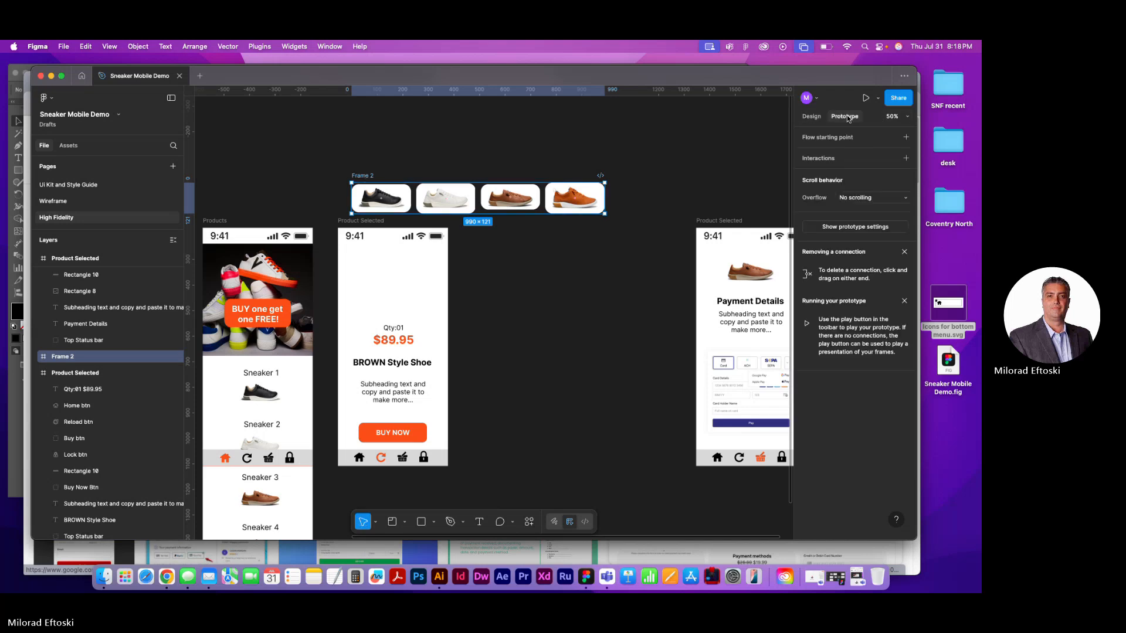
pyautogui.click(812, 117)
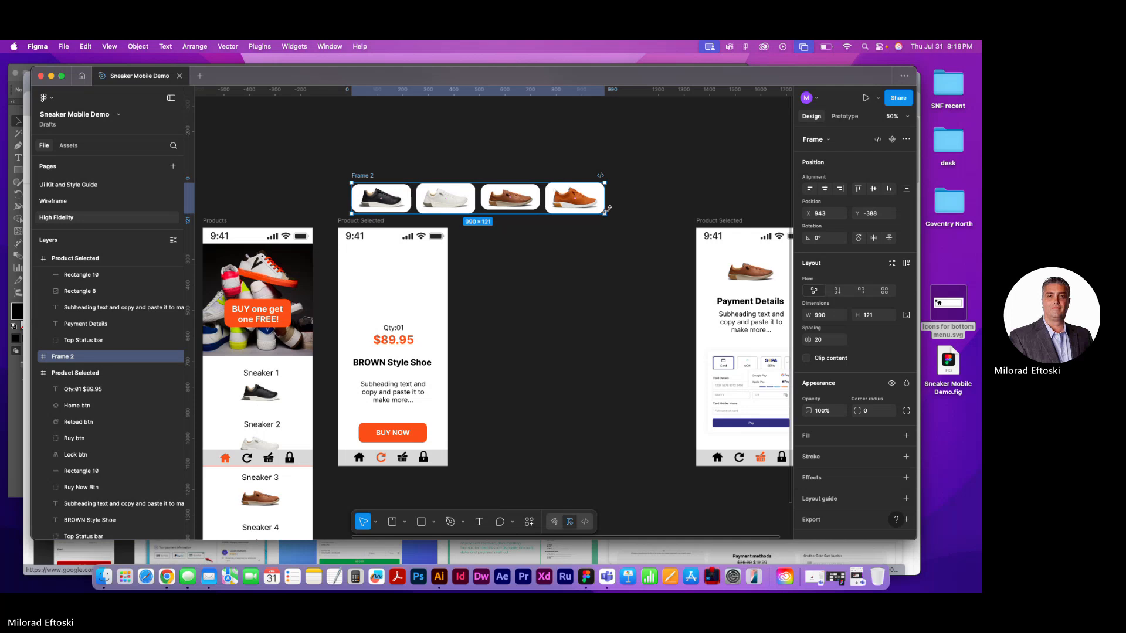
pyautogui.moveTo(604, 203)
pyautogui.mouseDown()
pyautogui.moveTo(628, 203)
pyautogui.moveTo(574, 203)
pyautogui.moveTo(610, 204)
pyautogui.mouseUp()
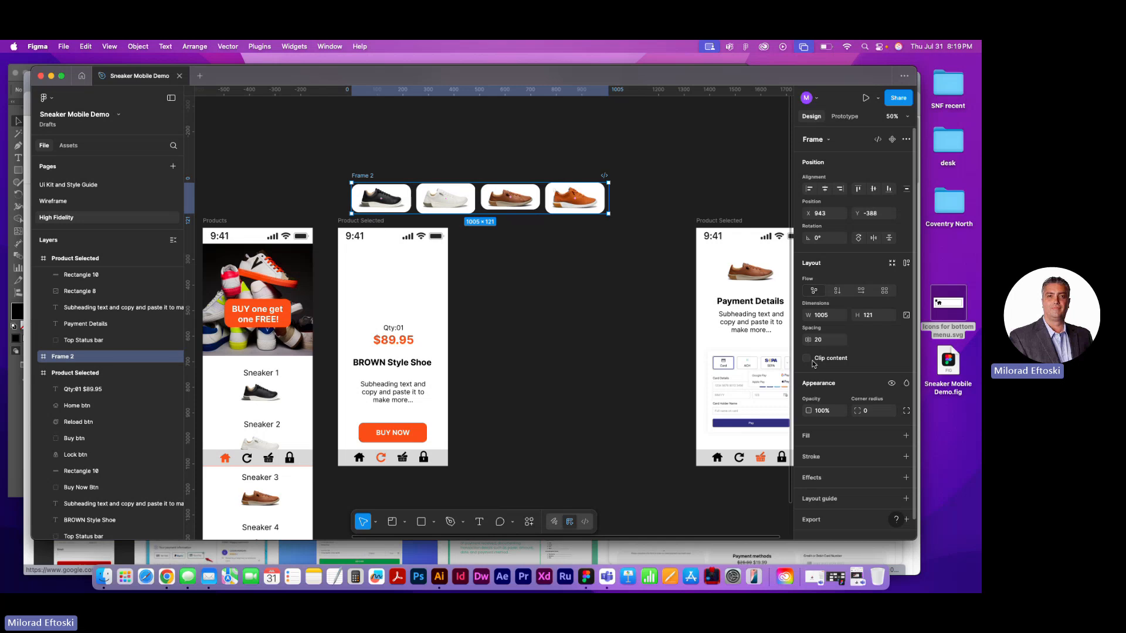
pyautogui.click(809, 360)
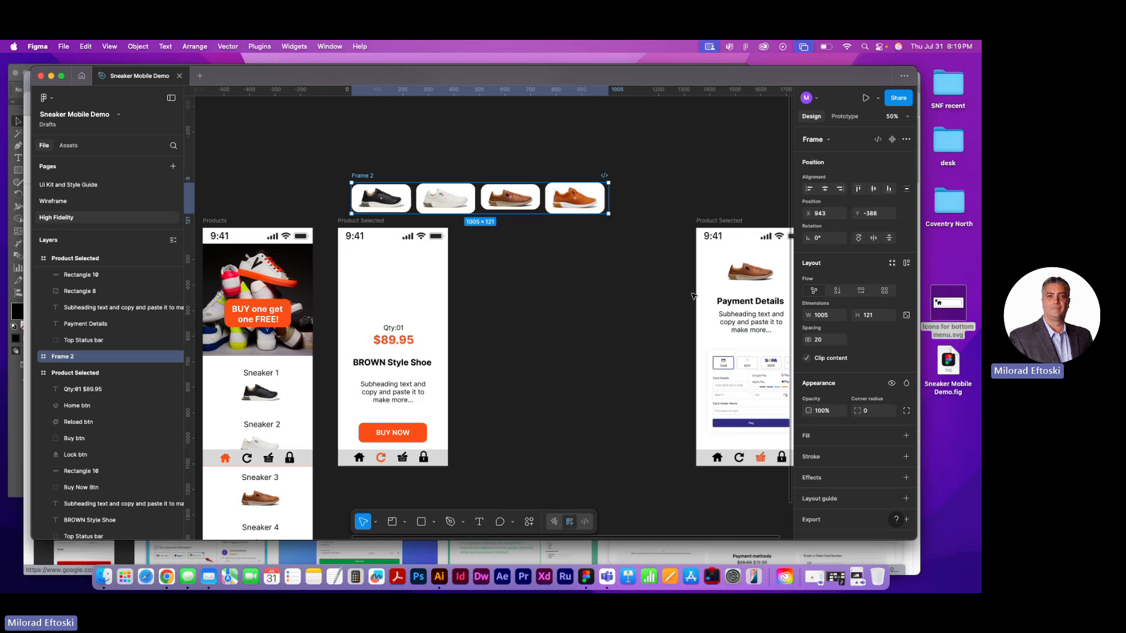
pyautogui.moveTo(608, 202); pyautogui.dragTo(434, 218)
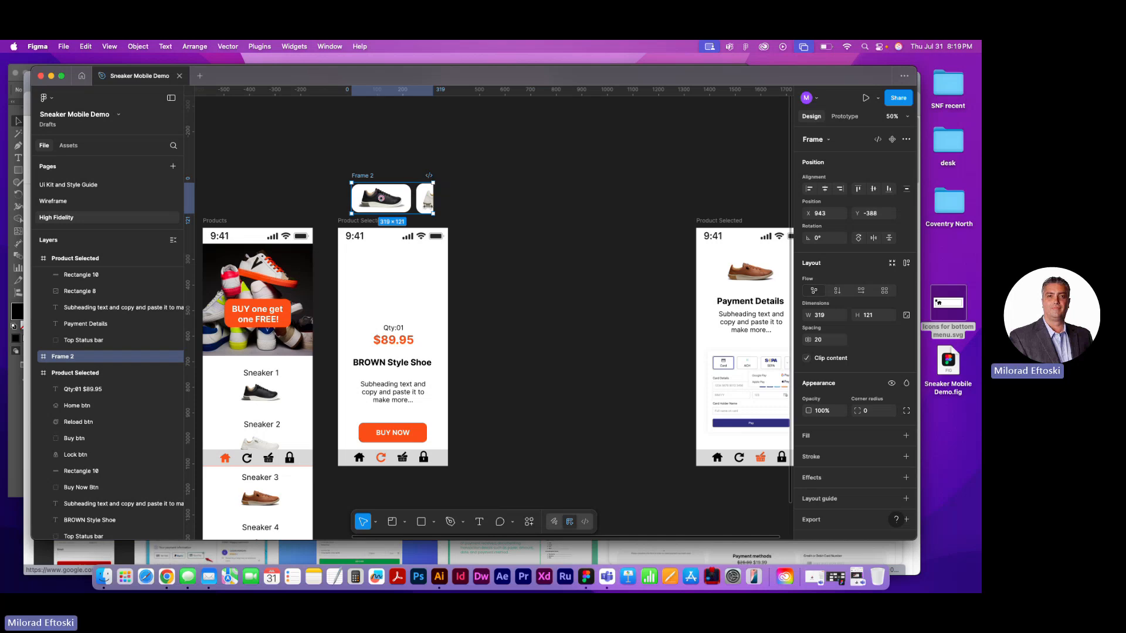
# Rename the clipped sneaker frame as Shoe Gallery and place it inside the Product Selected frame above Qty:01, at X 55, Y 155
pyautogui.doubleClick(372, 177)
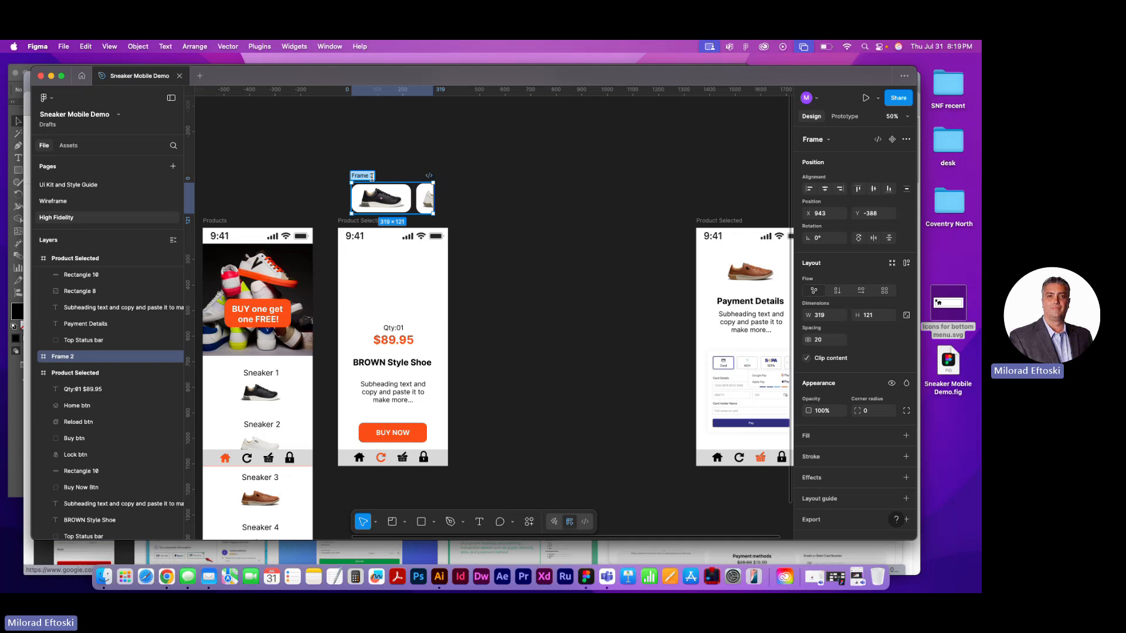
pyautogui.write('Shoe Gallery')
pyautogui.click(471, 182)
pyautogui.click(373, 178)
pyautogui.moveTo(373, 181); pyautogui.dragTo(373, 264)
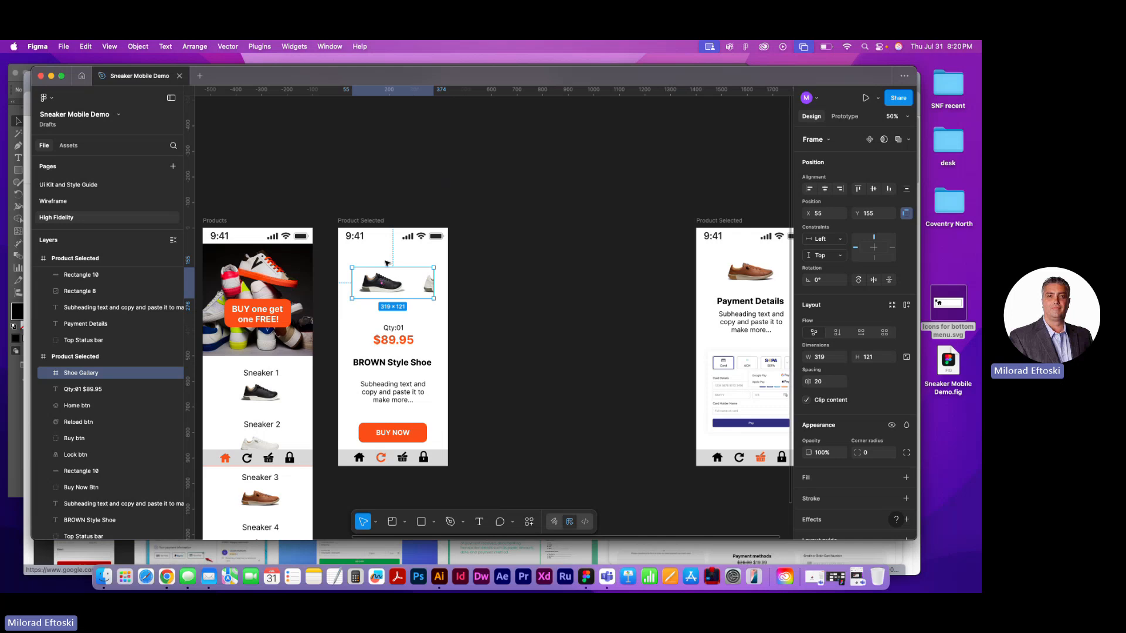
# Scale the Shoe Gallery frame proportionally to 430 × 163.1, spanning the Product Selected frame's full width, and place it at X 0, Y 143.05
pyautogui.click(376, 523)
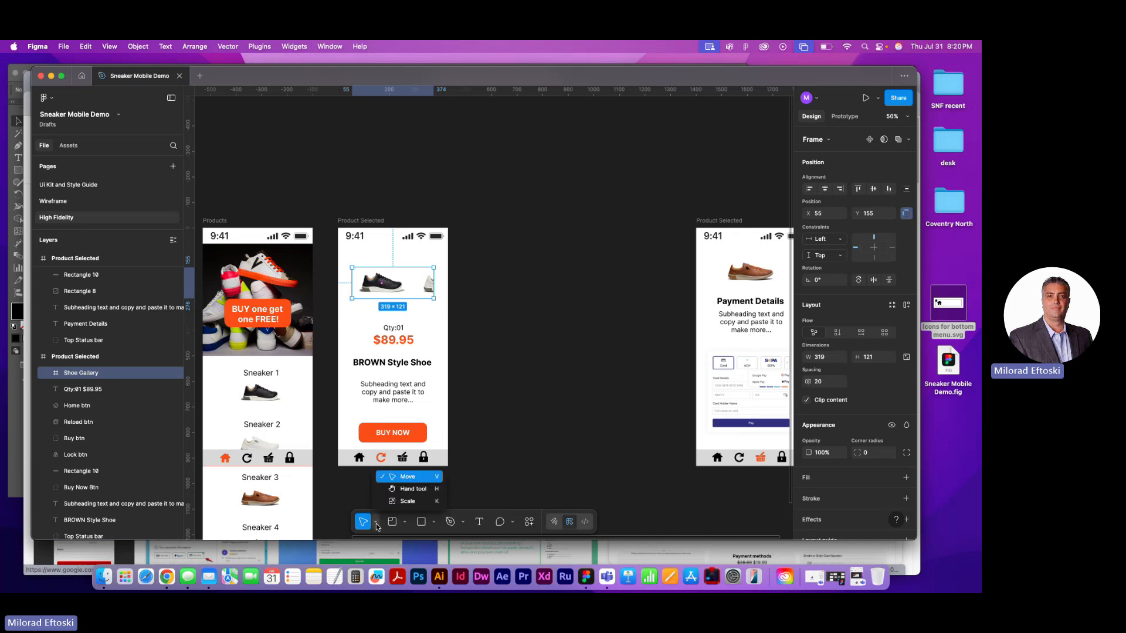
pyautogui.click(407, 502)
pyautogui.moveTo(411, 301)
pyautogui.mouseDown()
pyautogui.moveTo(418, 319)
pyautogui.moveTo(404, 295)
pyautogui.mouseUp()
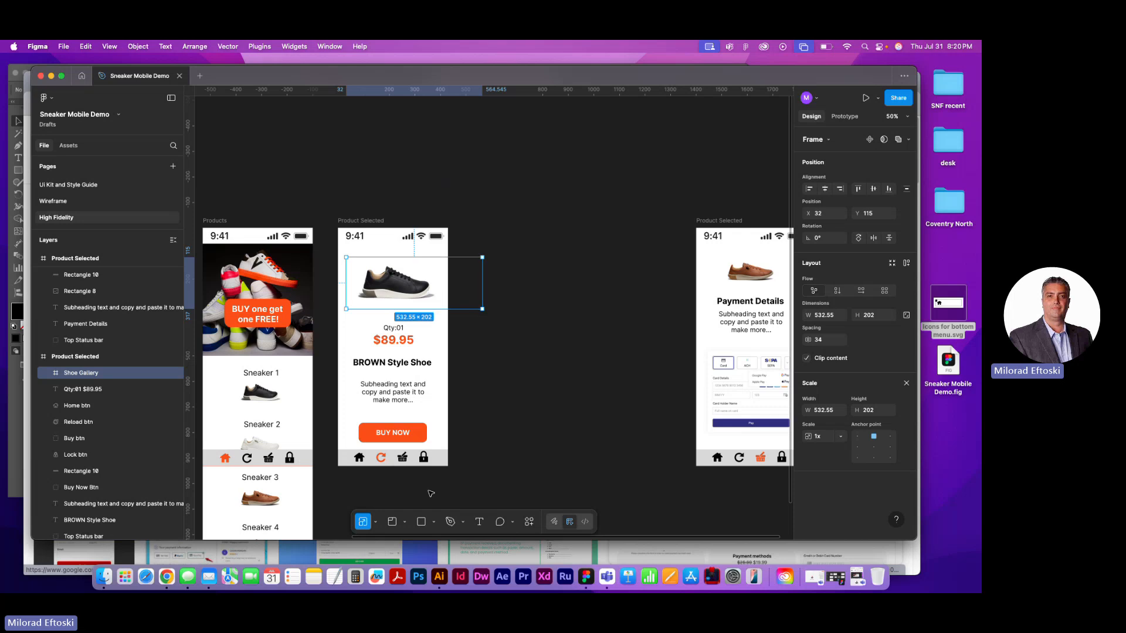
pyautogui.moveTo(435, 308); pyautogui.dragTo(404, 295)
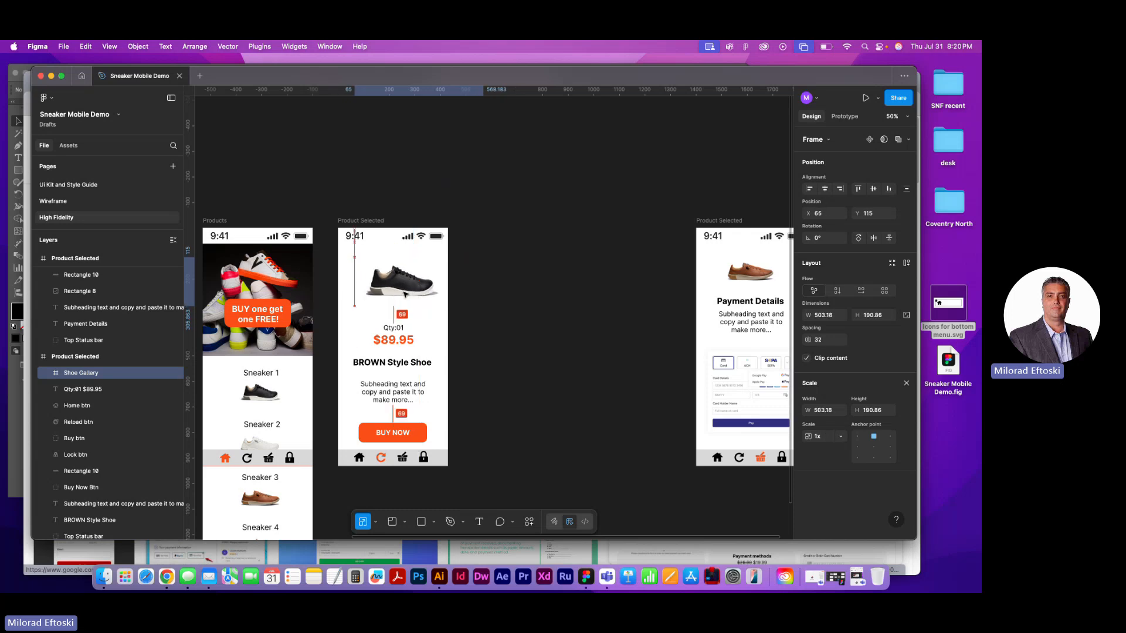
pyautogui.moveTo(475, 285); pyautogui.dragTo(339, 285)
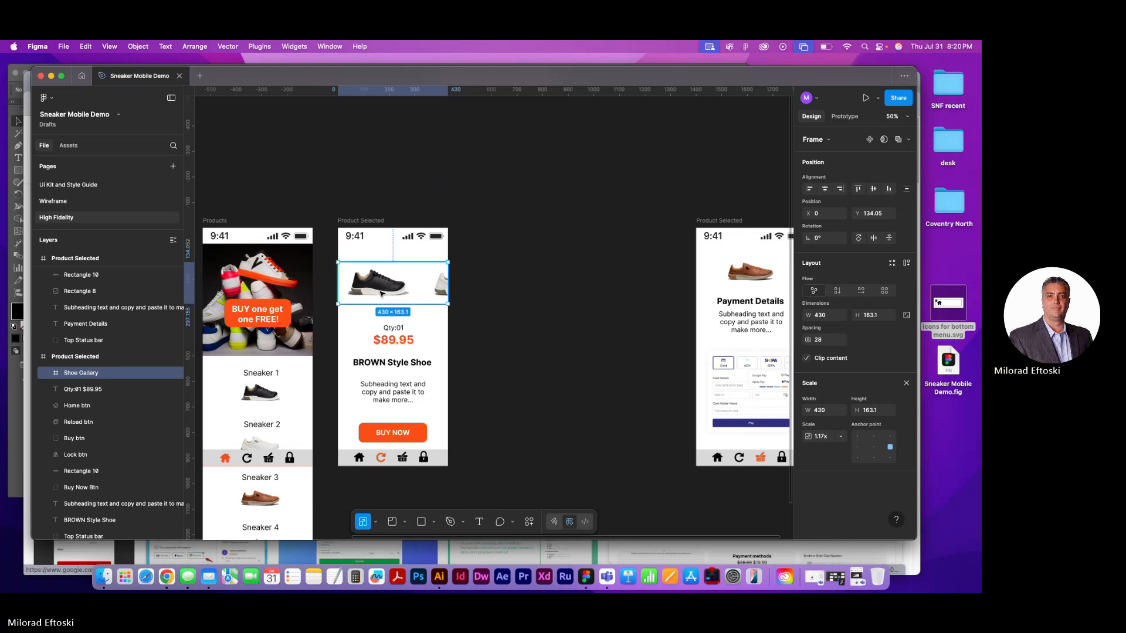
pyautogui.moveTo(381, 294); pyautogui.dragTo(383, 296)
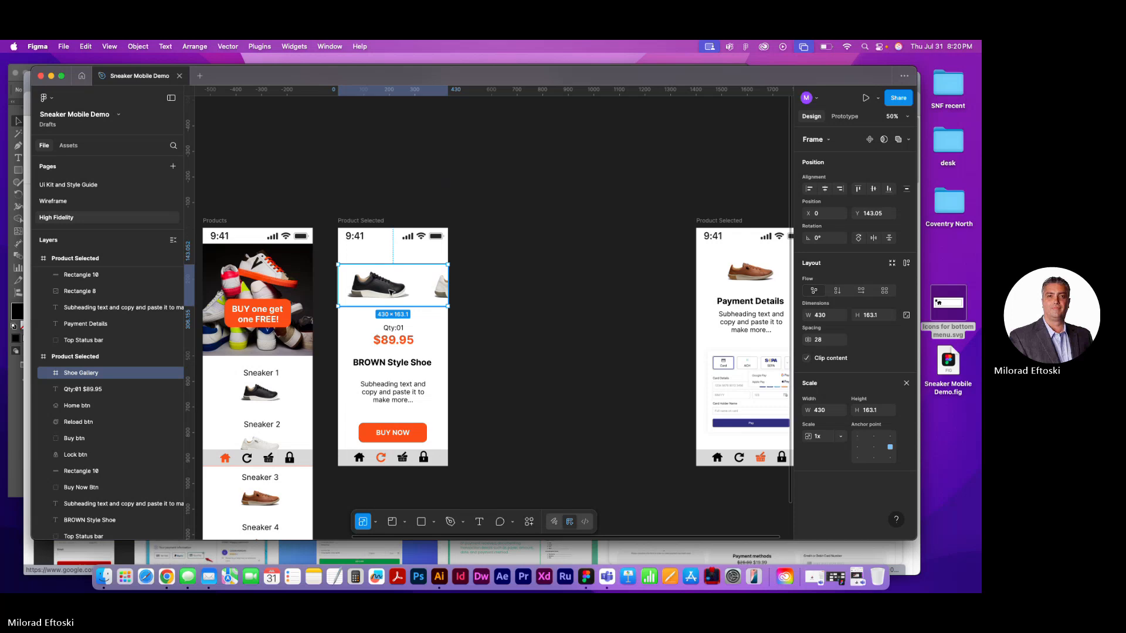
# Set the Shoe Gallery's overflow scrolling to Horizontal, keep its position as Scroll with parent, and deselect the frame
pyautogui.click(842, 116)
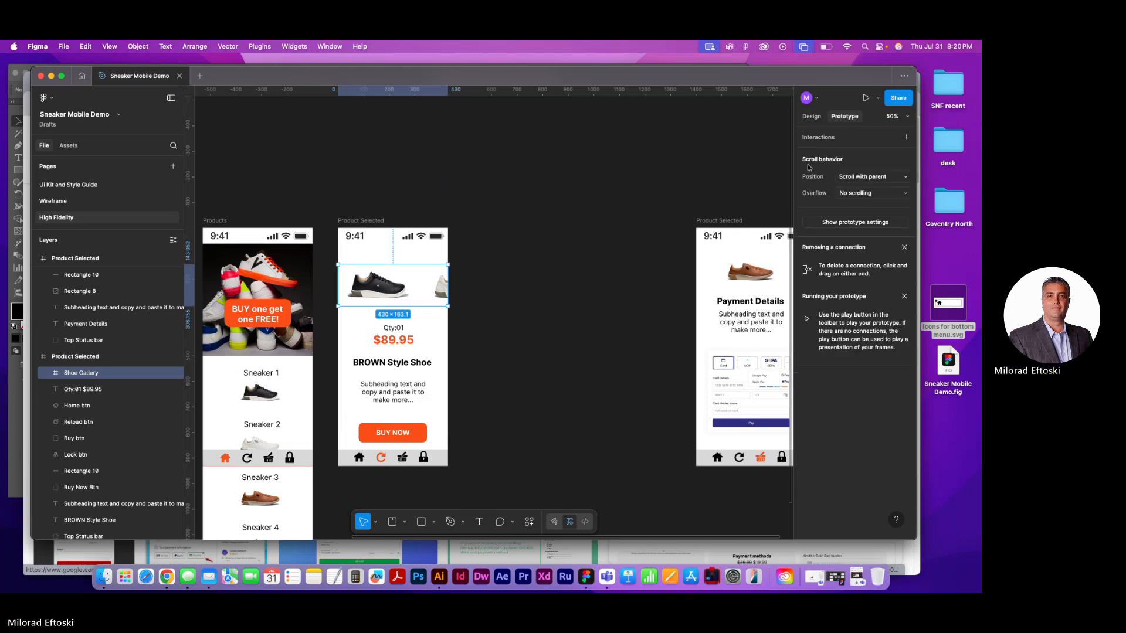
pyautogui.click(866, 178)
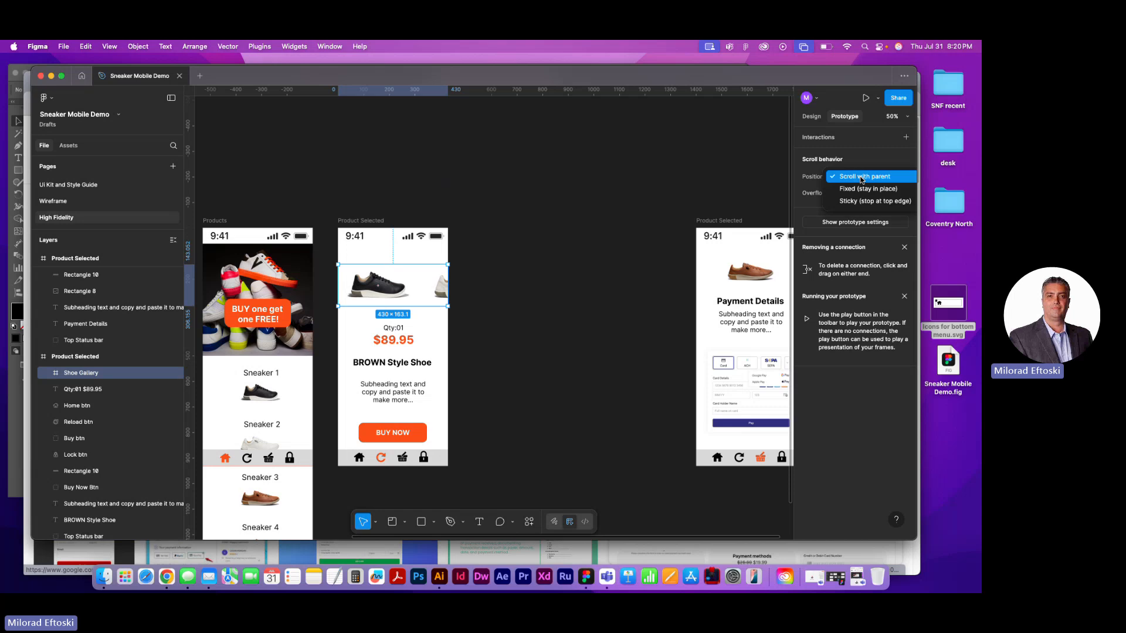
pyautogui.click(861, 177)
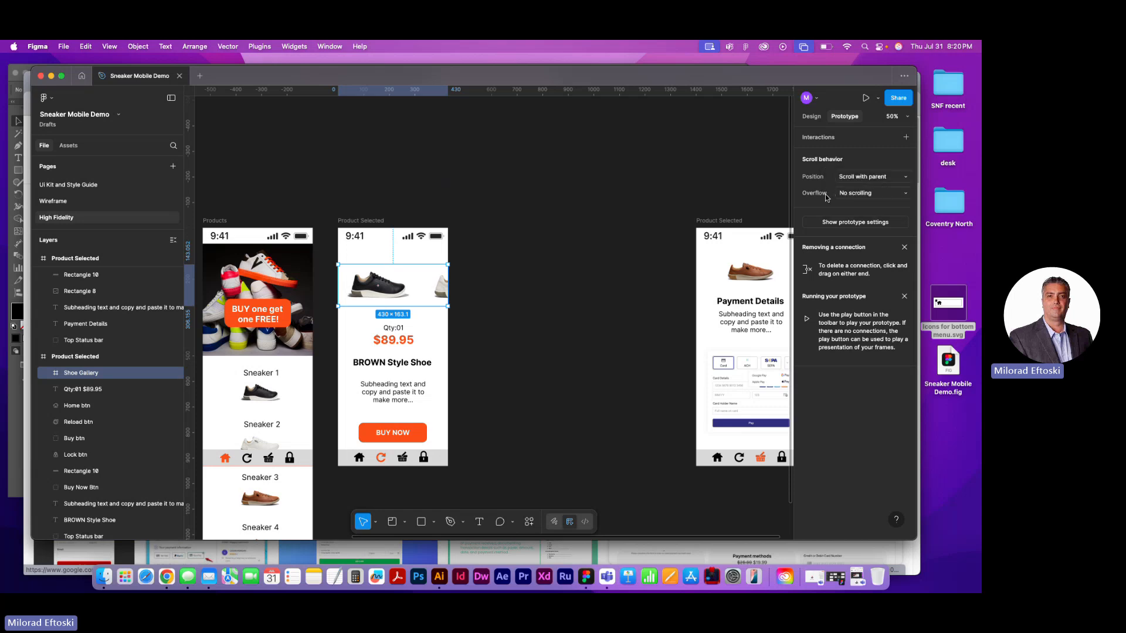
pyautogui.click(861, 193)
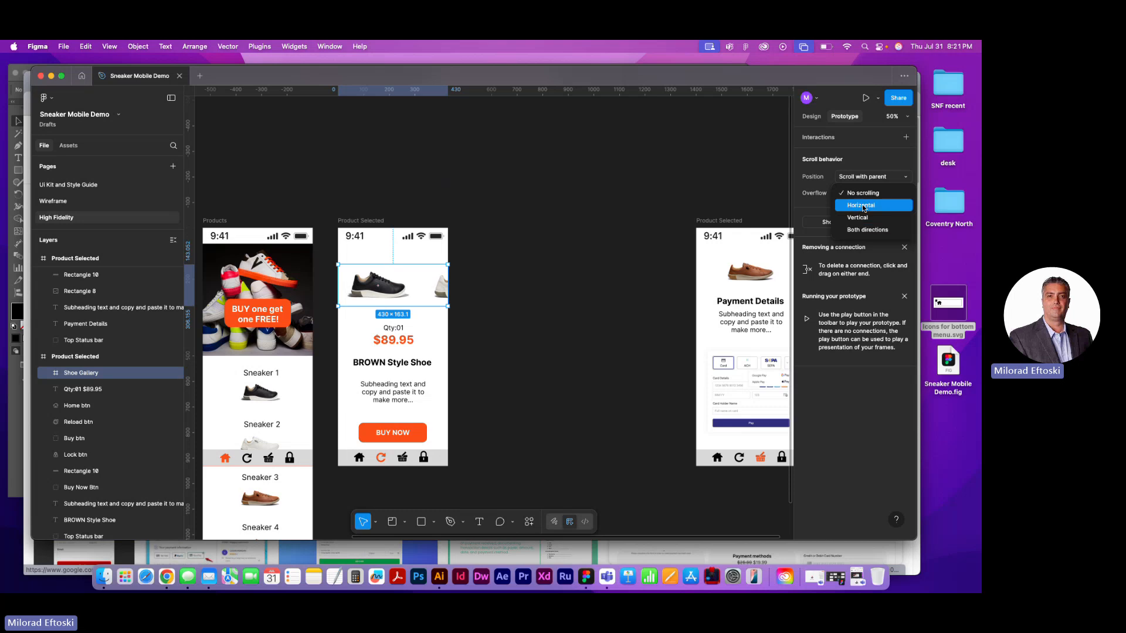
pyautogui.click(863, 205)
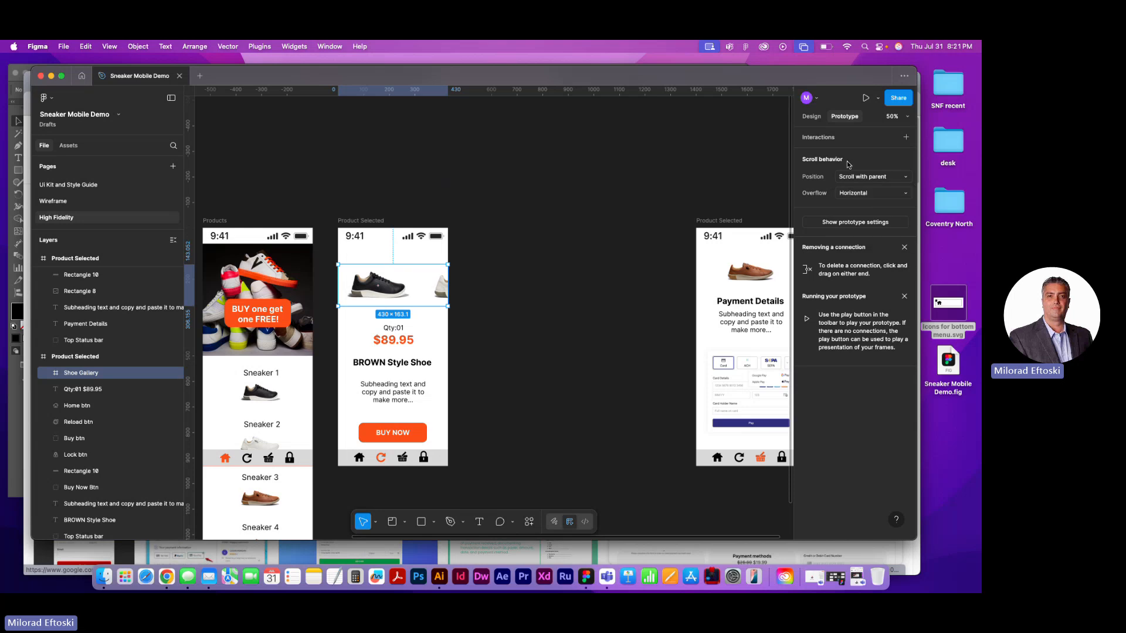
pyautogui.click(812, 117)
pyautogui.click(601, 168)
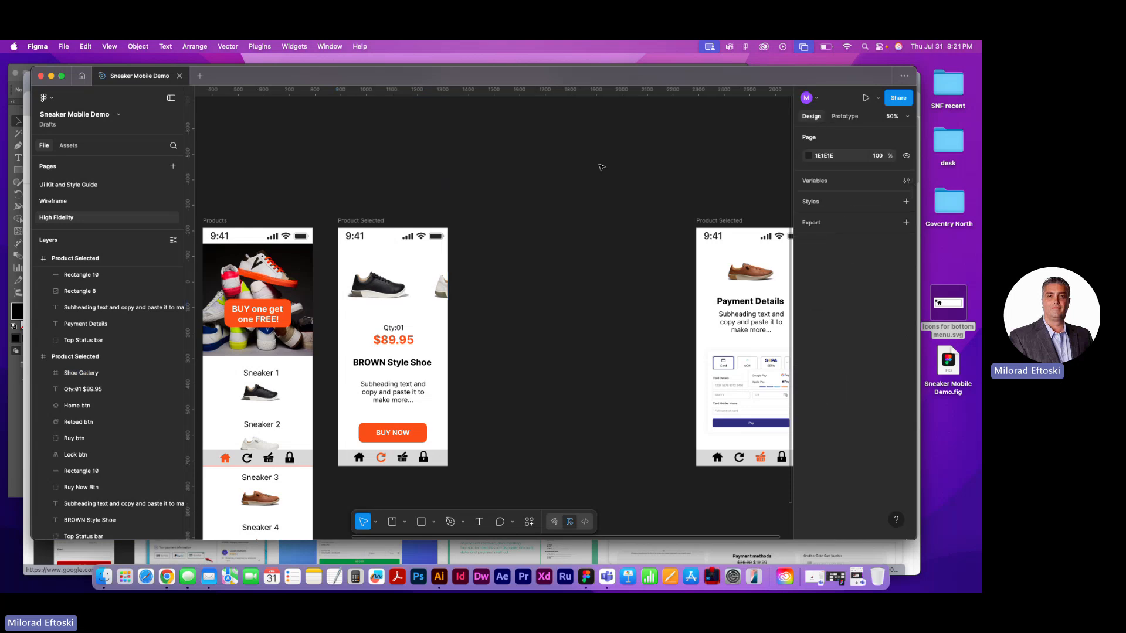
# Move the Payment Details frame close beside the product page frame, matching the spacing between the other screens
pyautogui.moveTo(589, 220); pyautogui.dragTo(610, 189)
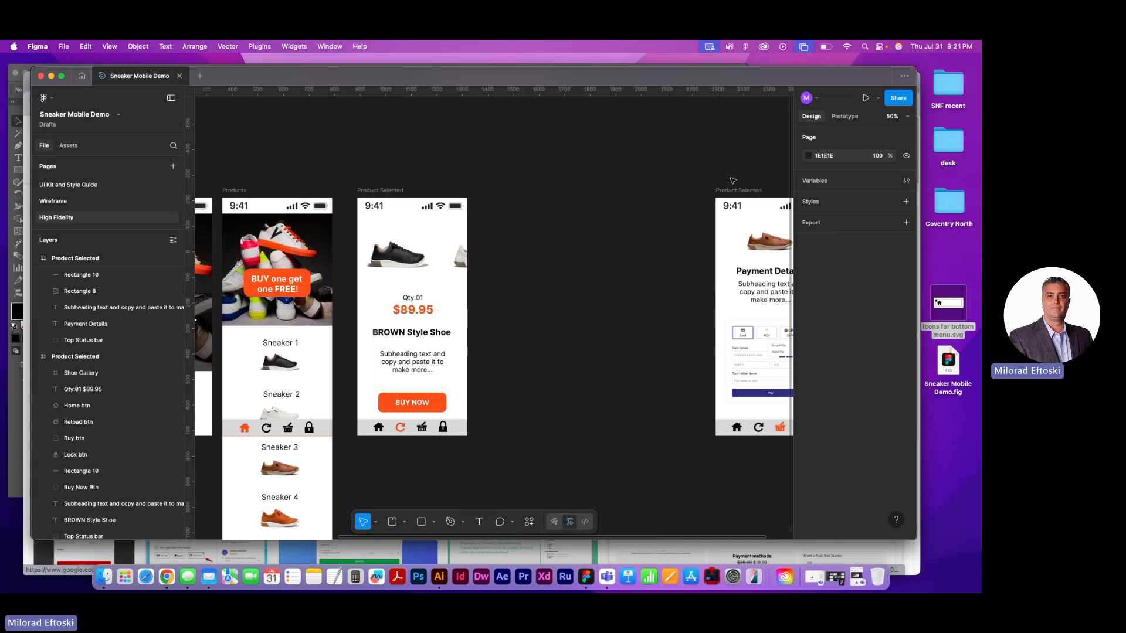
pyautogui.moveTo(730, 190); pyautogui.dragTo(507, 189)
pyautogui.click(508, 148)
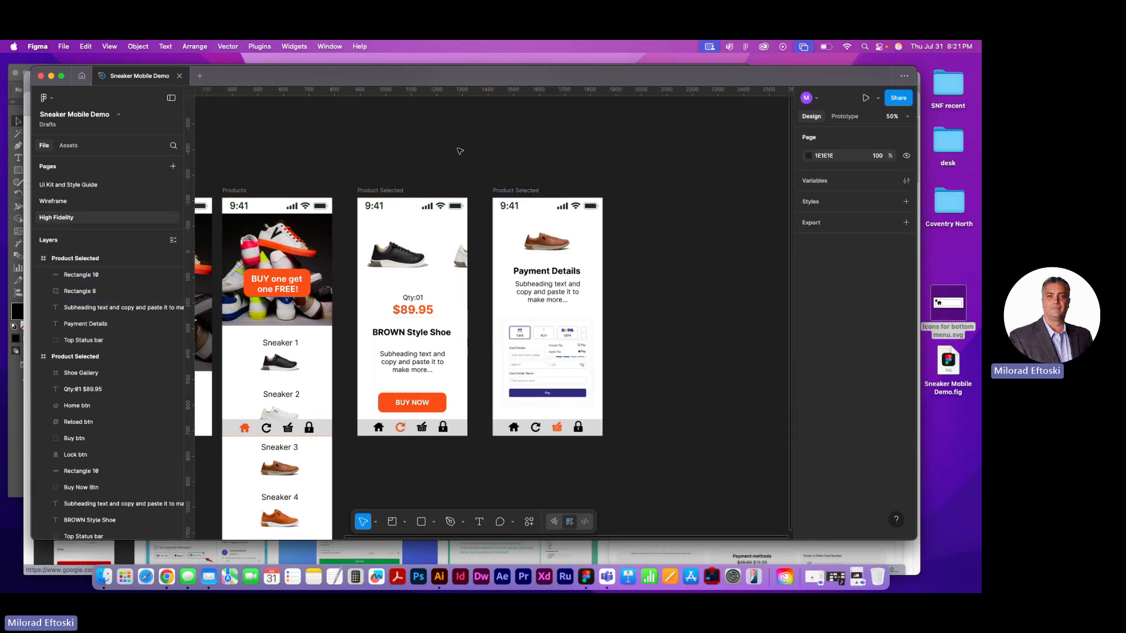
# Preview the prototype, go from the GET STARTED screen to the Products page, and test its vertical scrolling
pyautogui.hscroll(-10, 461, 151)
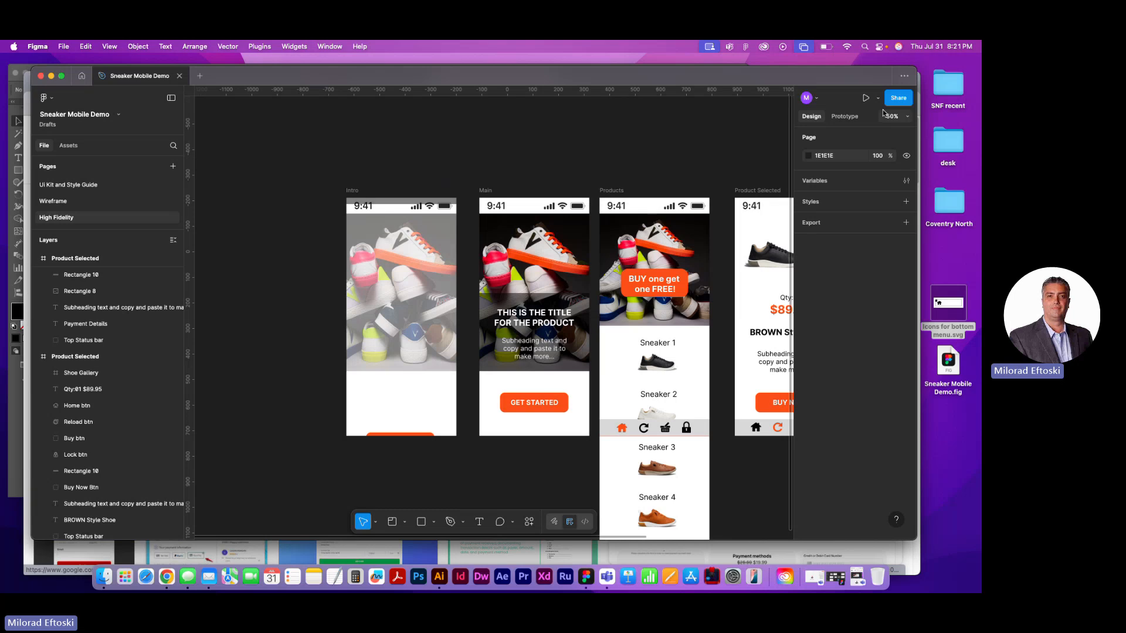
pyautogui.click(866, 98)
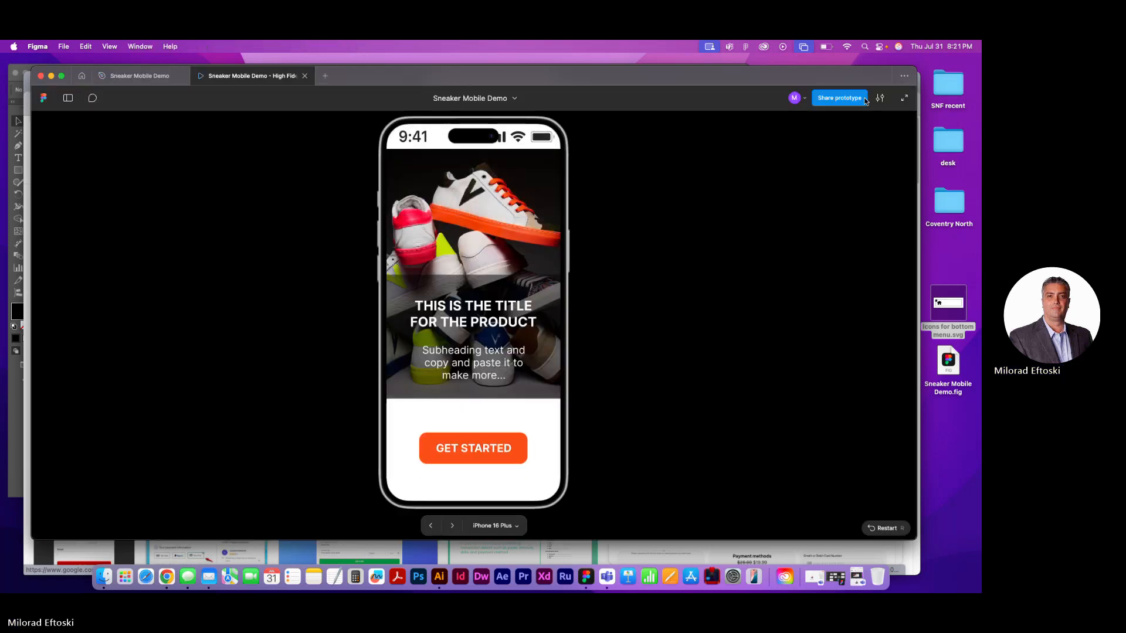
pyautogui.click(470, 448)
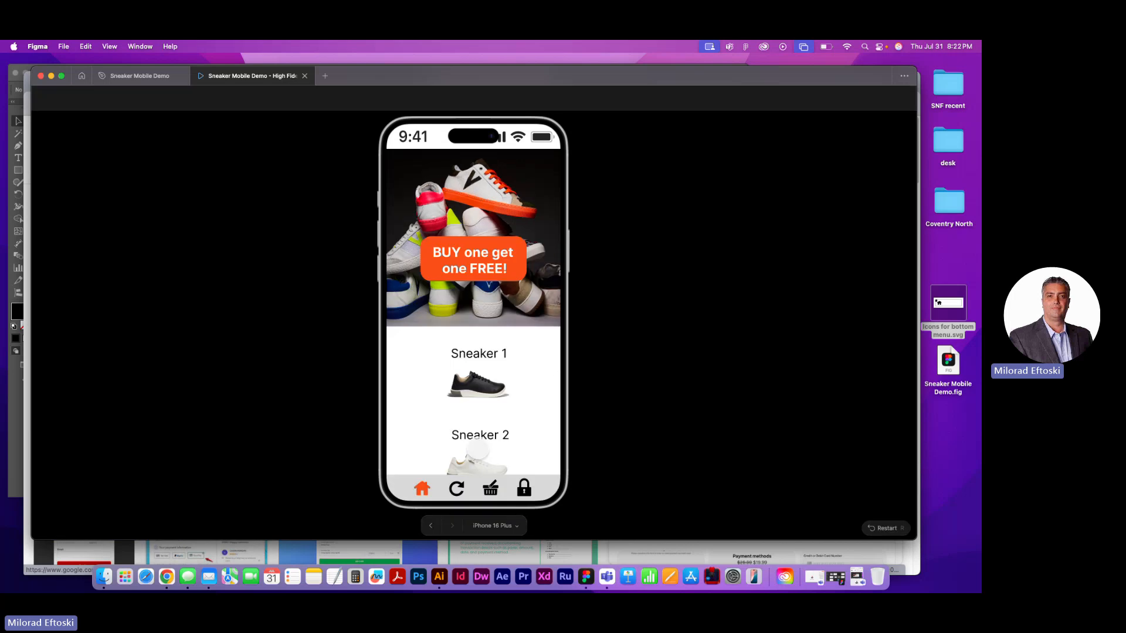
pyautogui.scroll(-5, 474, 345)
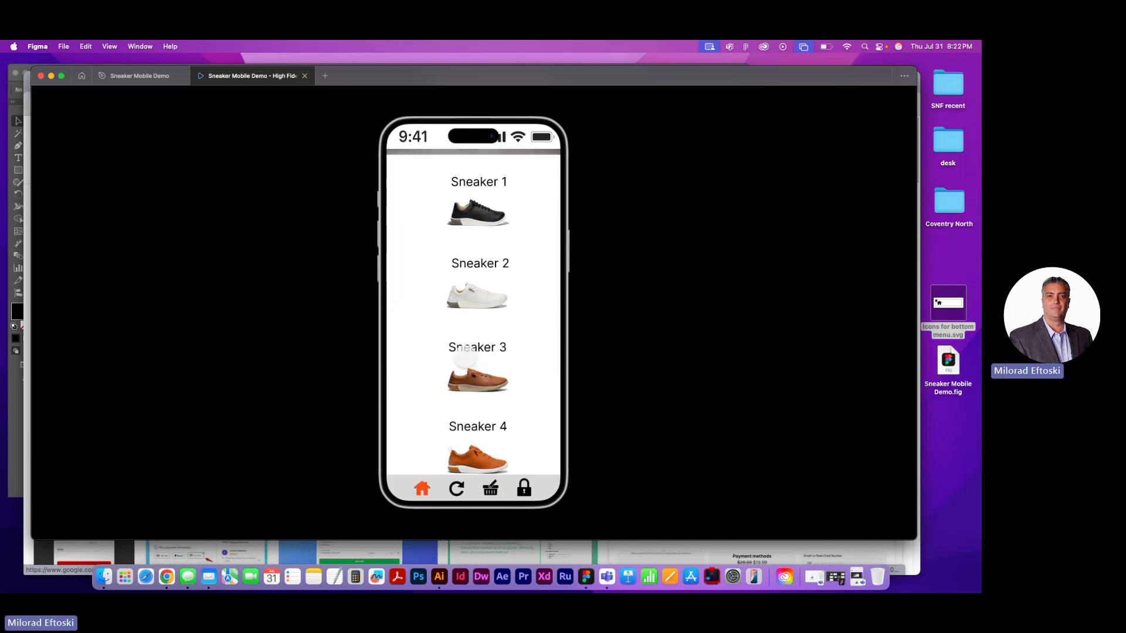
pyautogui.scroll(5, 466, 352)
pyautogui.scroll(-5, 463, 356)
pyautogui.scroll(4, 465, 355)
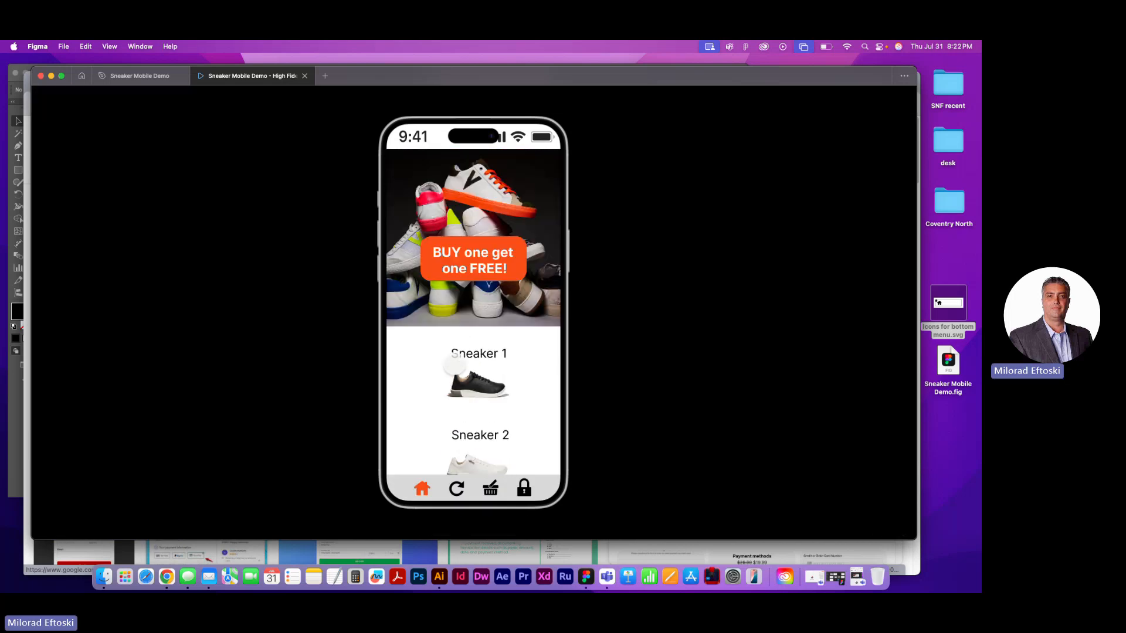
pyautogui.scroll(-5, 468, 355)
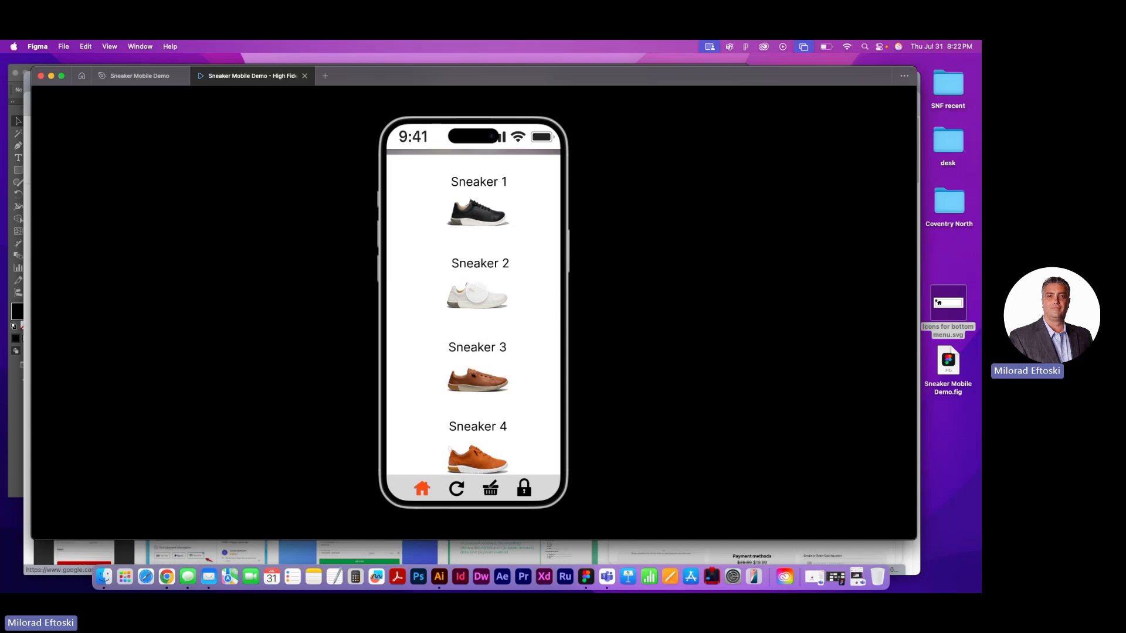
# Test the purchase flow by opening Sneaker 3 and continuing with BUY NOW to the Payment Details page
pyautogui.click(466, 338)
pyautogui.click(477, 360)
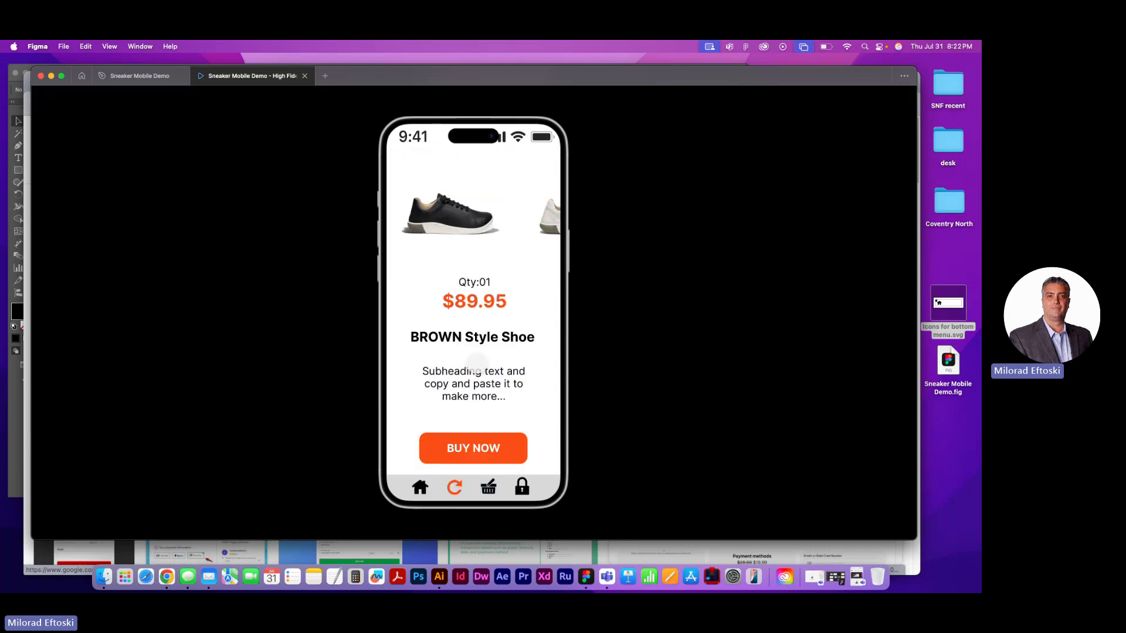
pyautogui.click(463, 448)
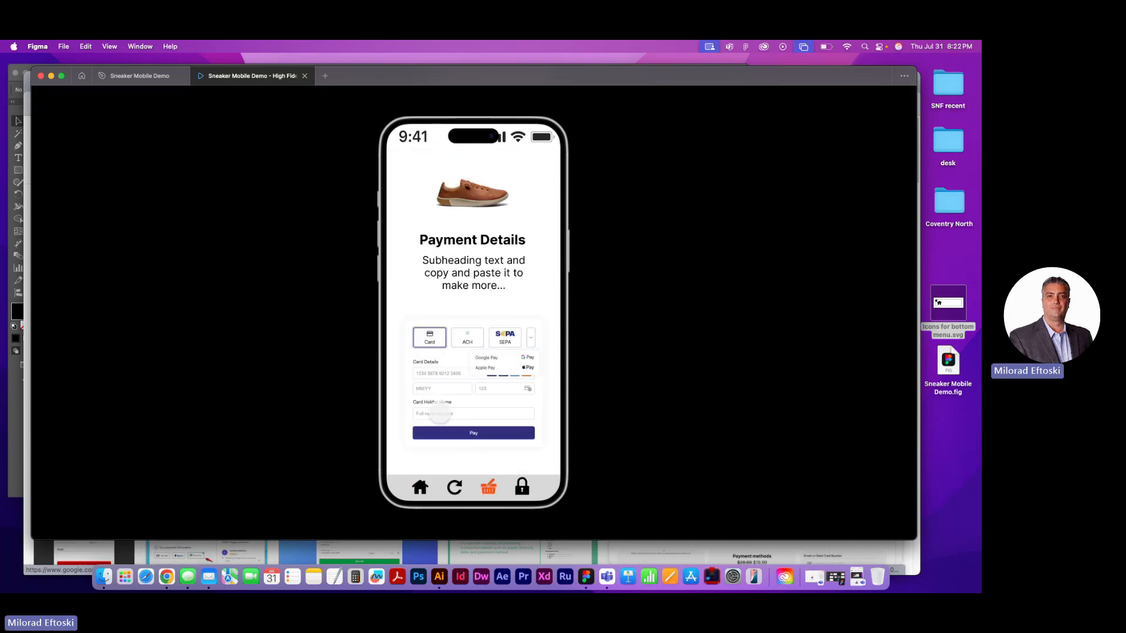
# Return from Payment Details to the product page and test the Shoe Gallery's horizontal scrolling to the white sneaker
pyautogui.click(455, 487)
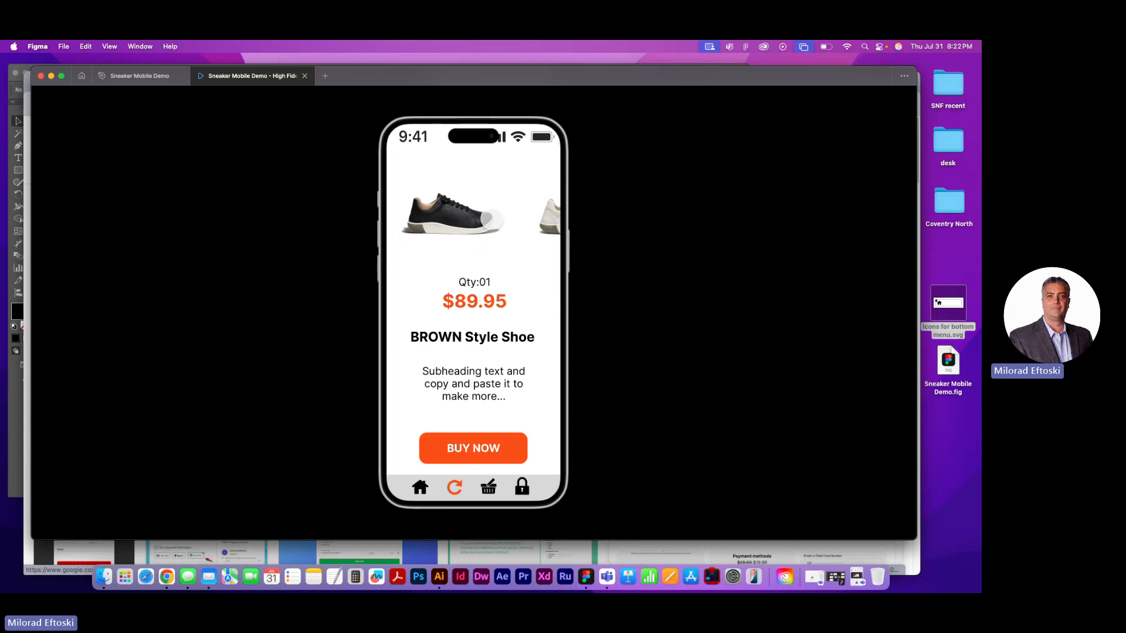
pyautogui.moveTo(511, 220); pyautogui.dragTo(445, 209)
pyautogui.moveTo(540, 209)
pyautogui.mouseDown()
pyautogui.moveTo(445, 206)
pyautogui.moveTo(537, 204)
pyautogui.mouseUp()
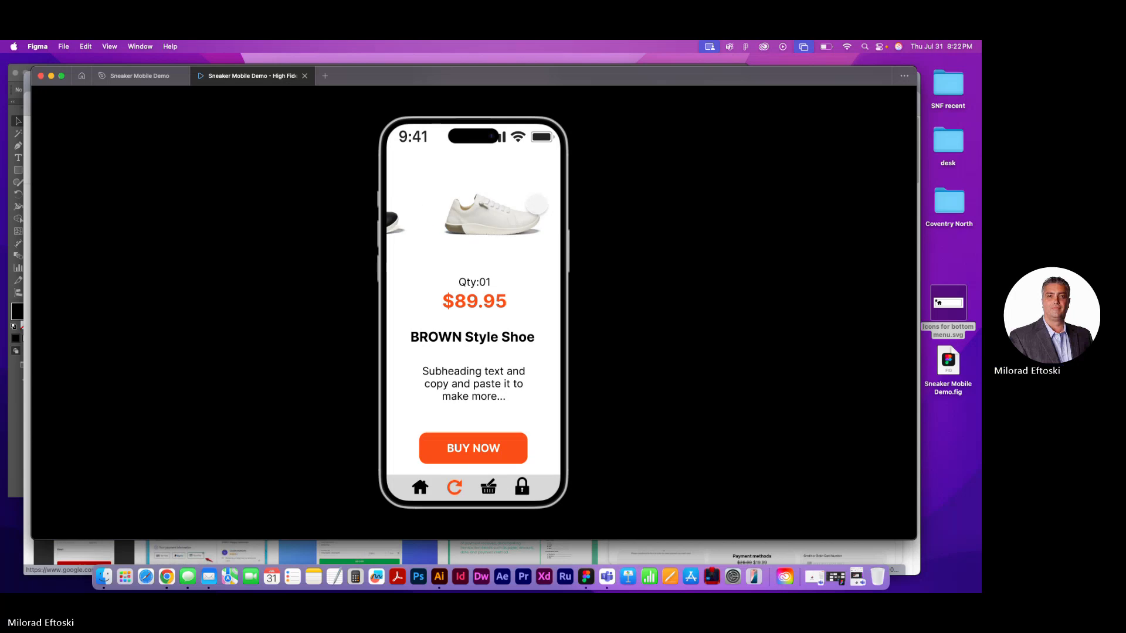
# Test the home and reload links in the bottom bar by switching repeatedly between the Products and product pages
pyautogui.click(420, 488)
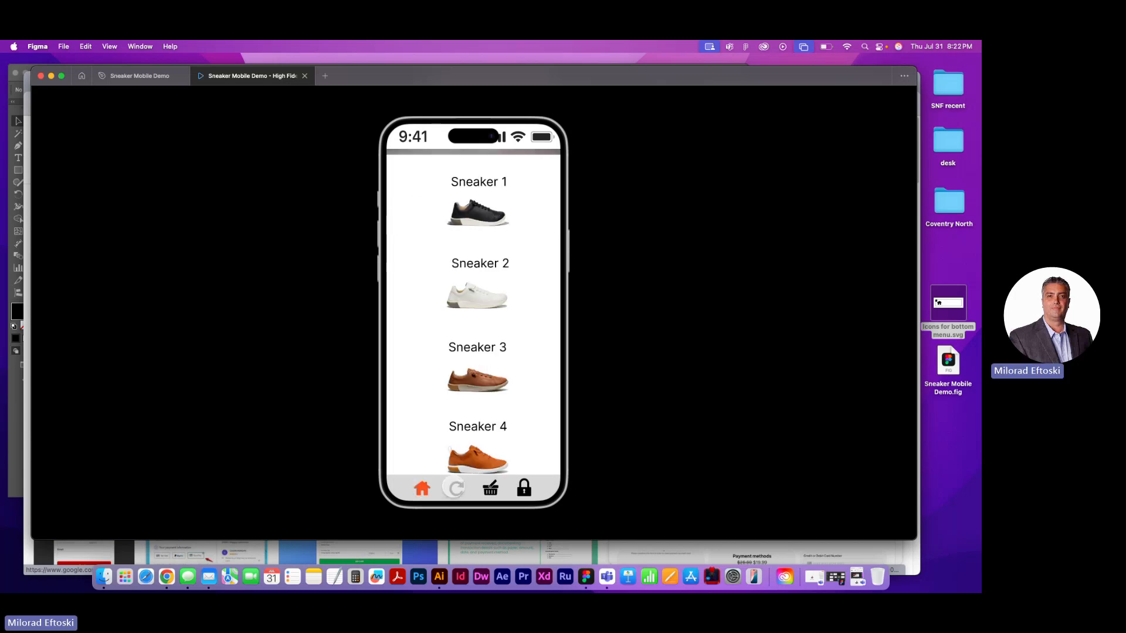
pyautogui.click(454, 488)
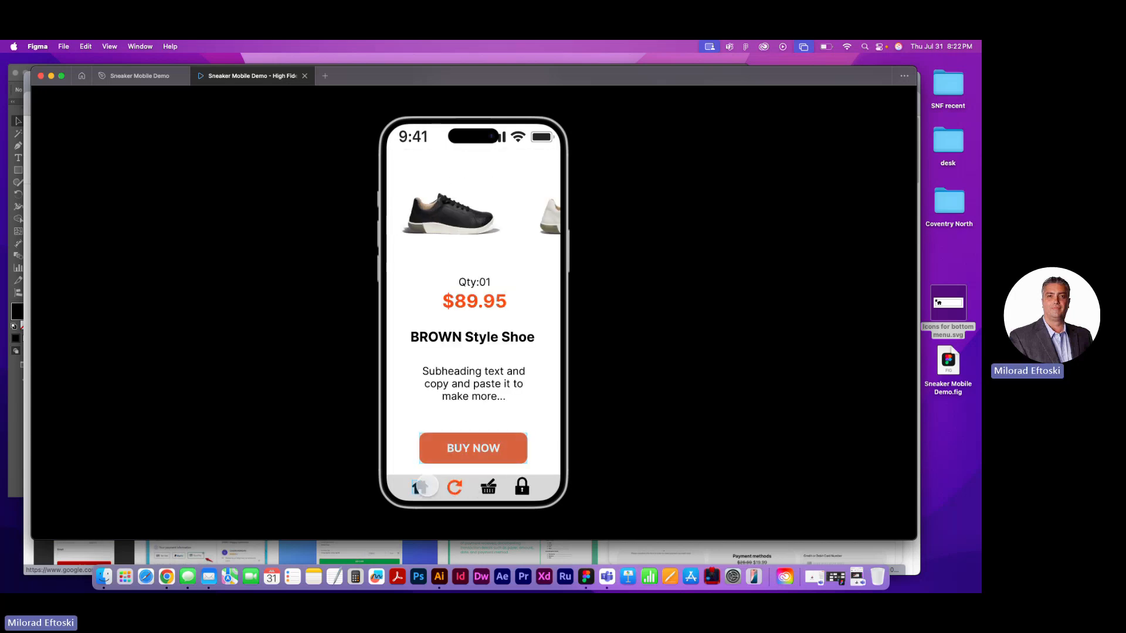
pyautogui.click(424, 487)
pyautogui.click(454, 487)
pyautogui.click(422, 488)
pyautogui.click(453, 488)
pyautogui.click(422, 487)
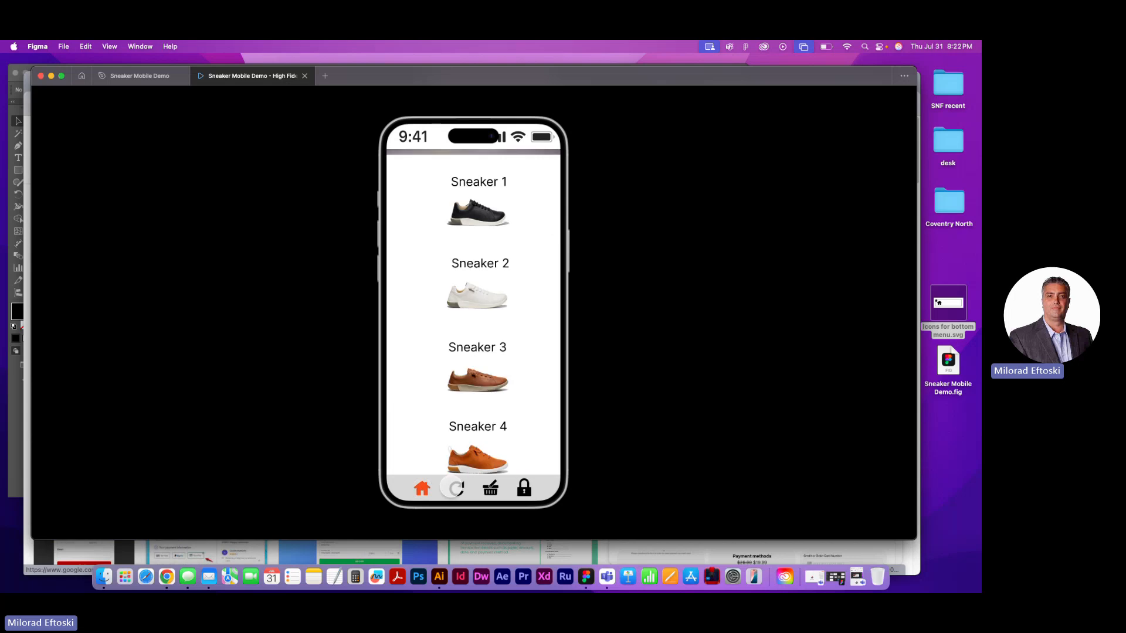
pyautogui.click(454, 488)
pyautogui.click(431, 485)
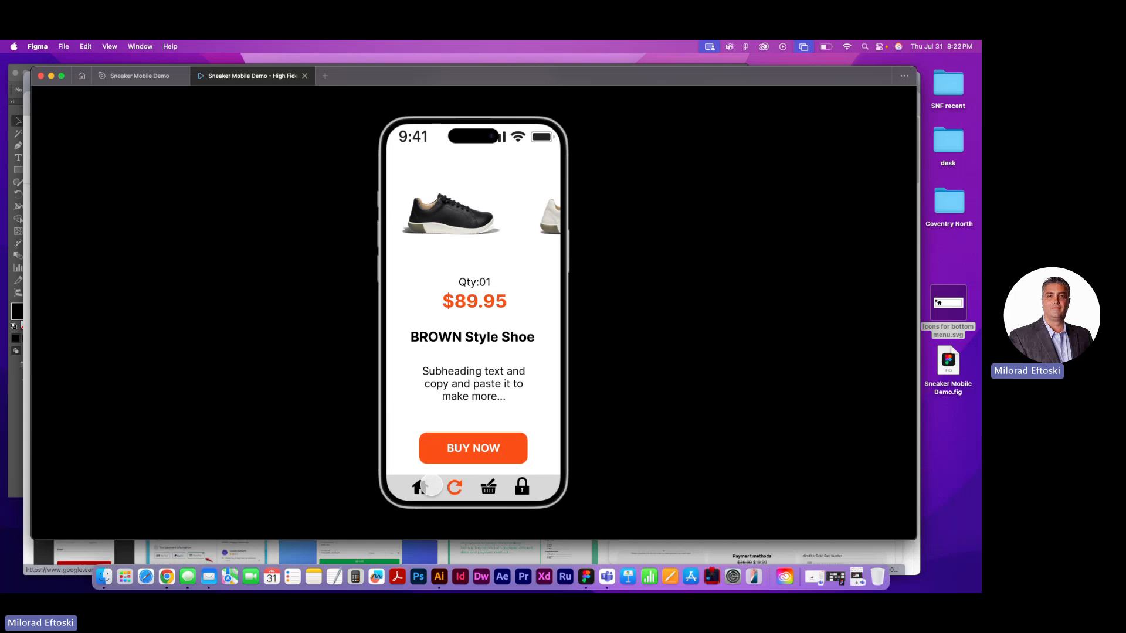
pyautogui.click(420, 487)
pyautogui.click(420, 486)
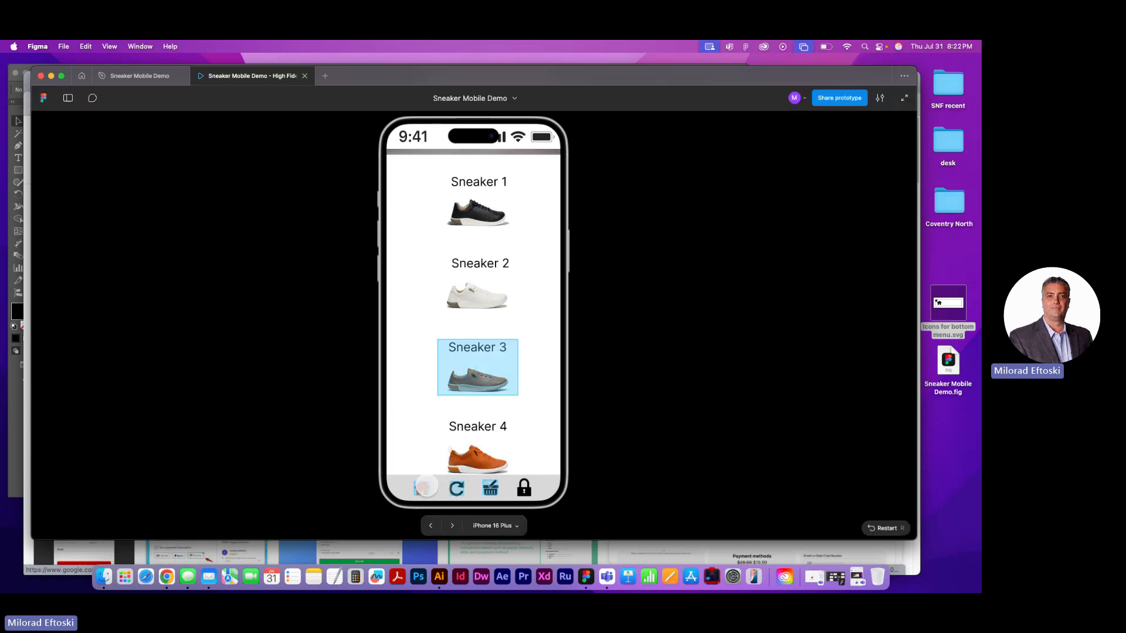
pyautogui.click(452, 488)
pyautogui.click(437, 447)
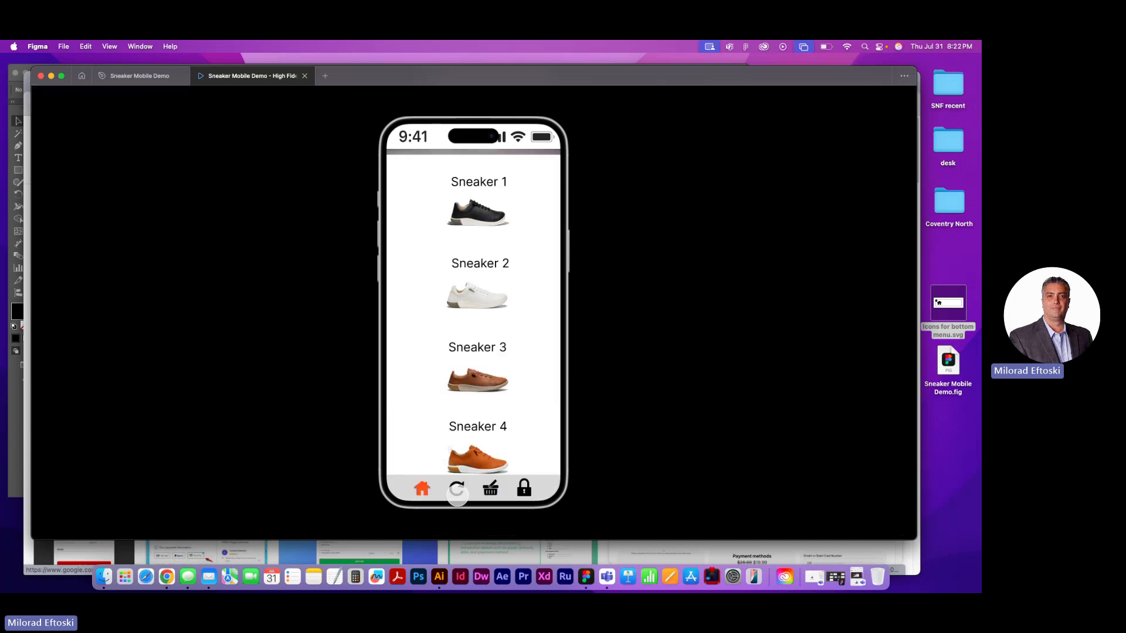
pyautogui.click(455, 487)
pyautogui.click(432, 491)
pyautogui.click(433, 490)
pyautogui.click(435, 489)
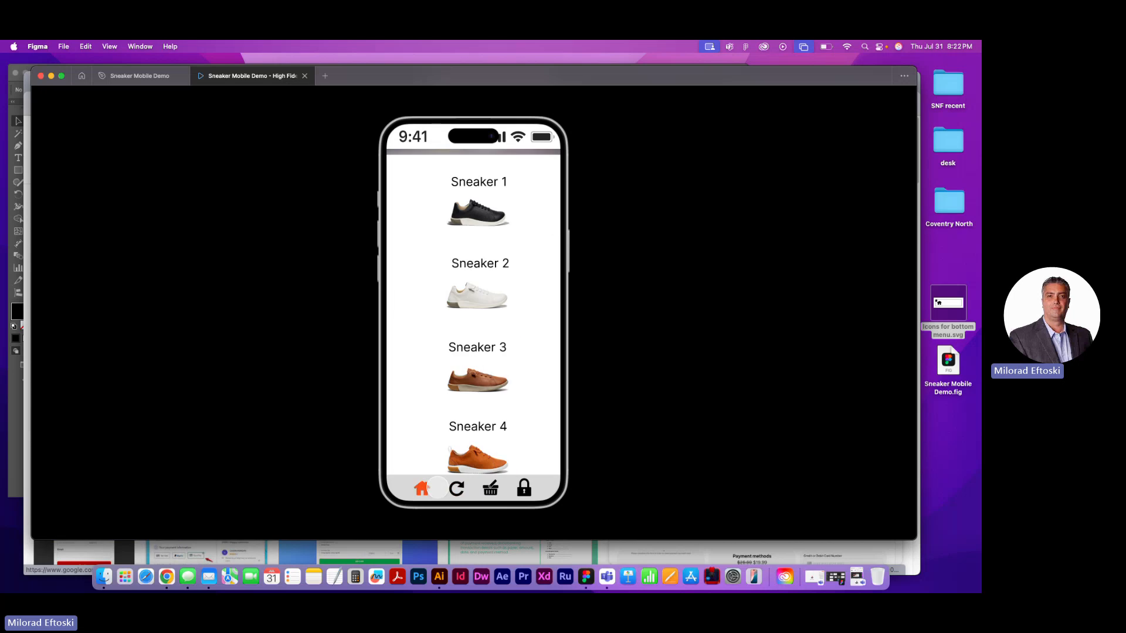
pyautogui.click(436, 487)
pyautogui.click(453, 488)
pyautogui.click(420, 486)
pyautogui.click(452, 488)
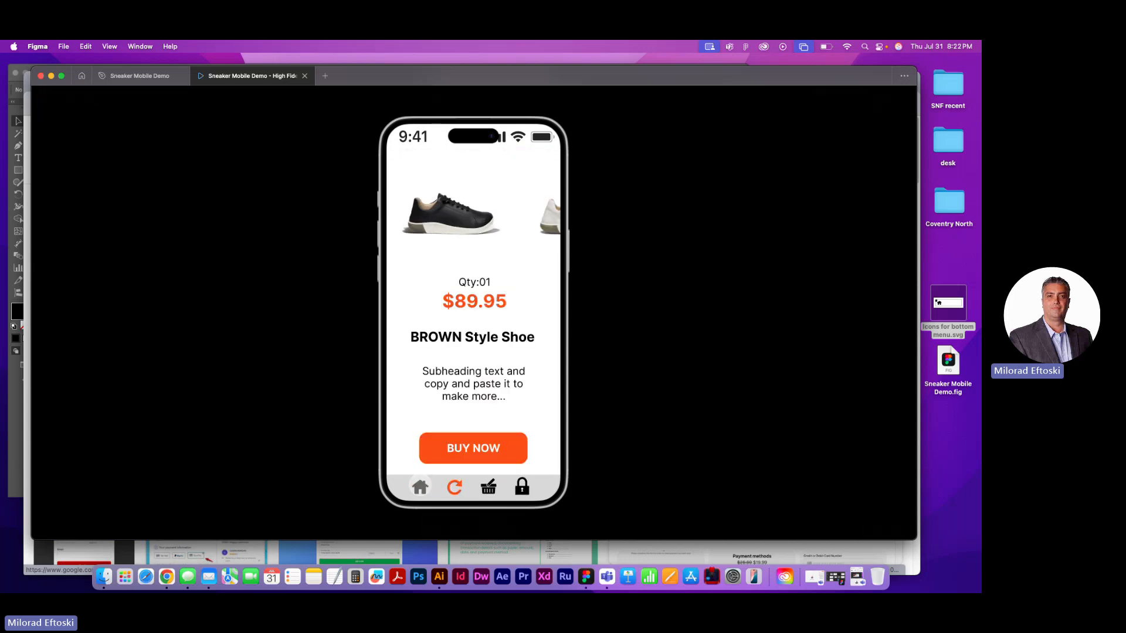
pyautogui.click(421, 487)
pyautogui.click(454, 488)
pyautogui.click(421, 487)
# Check the Products page's vertical scrolling once more and close the prototype preview
pyautogui.scroll(-3, 497, 390)
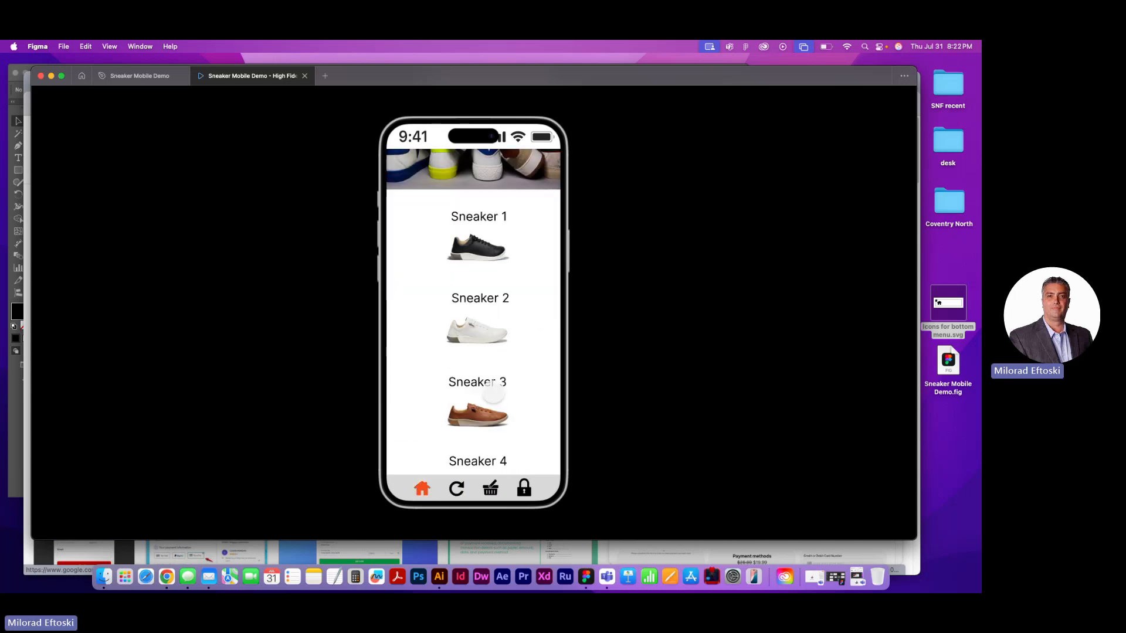
pyautogui.scroll(3, 498, 390)
pyautogui.scroll(-3, 493, 389)
pyautogui.scroll(3, 493, 389)
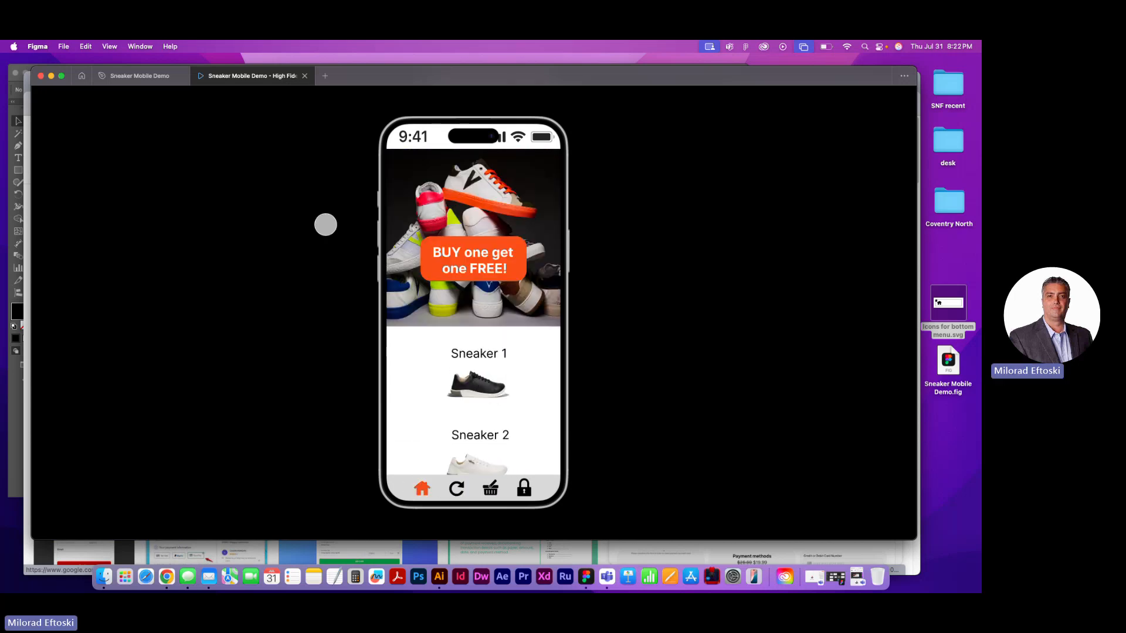
pyautogui.click(304, 76)
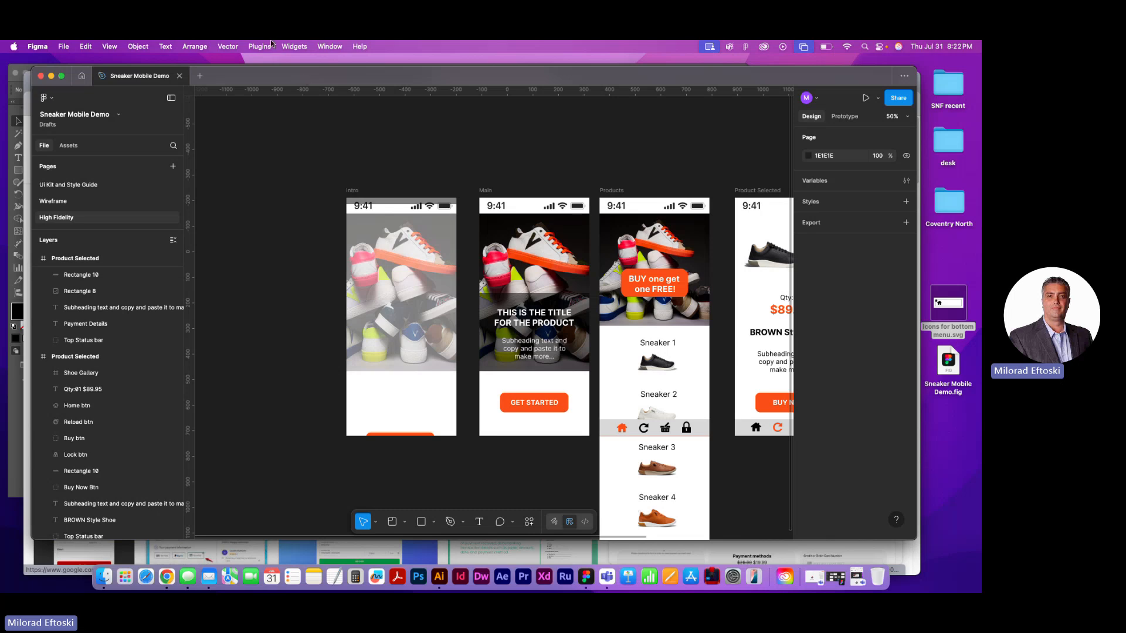
# Save a local copy of the design to the Desktop as Sneaker Mobile Demo.fig, replacing the existing file
pyautogui.click(64, 46)
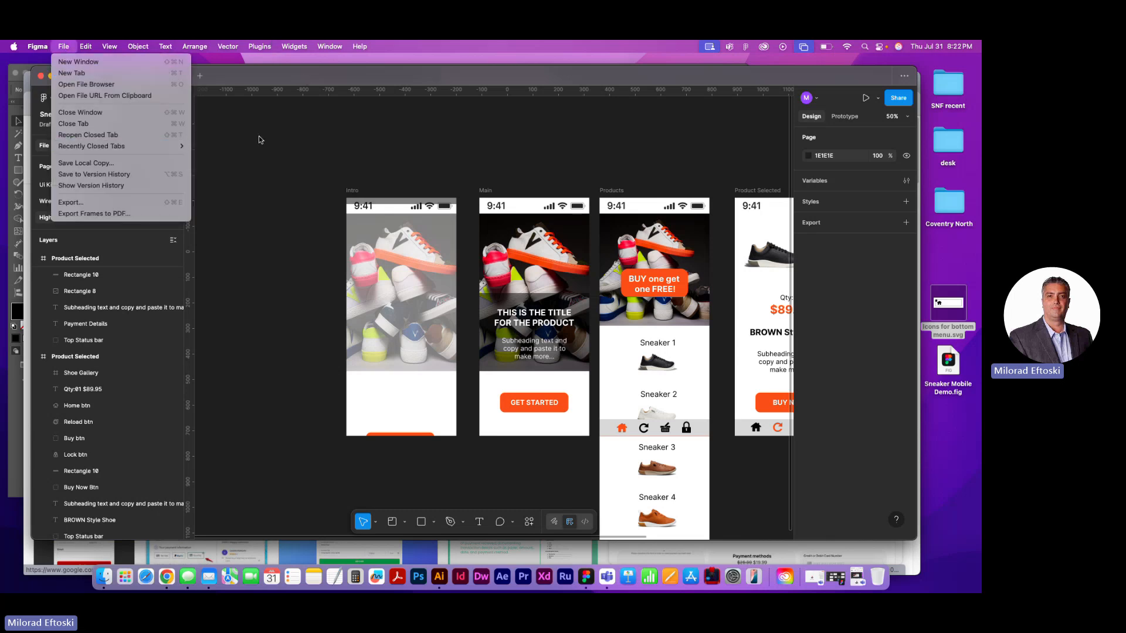
pyautogui.click(123, 168)
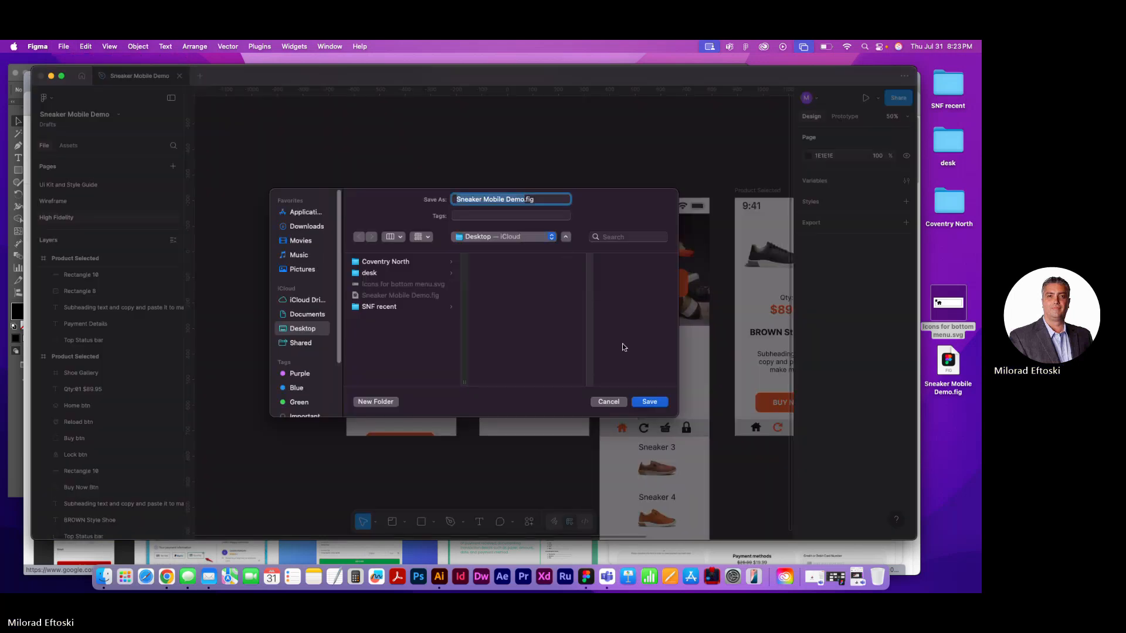
pyautogui.click(648, 400)
pyautogui.click(501, 356)
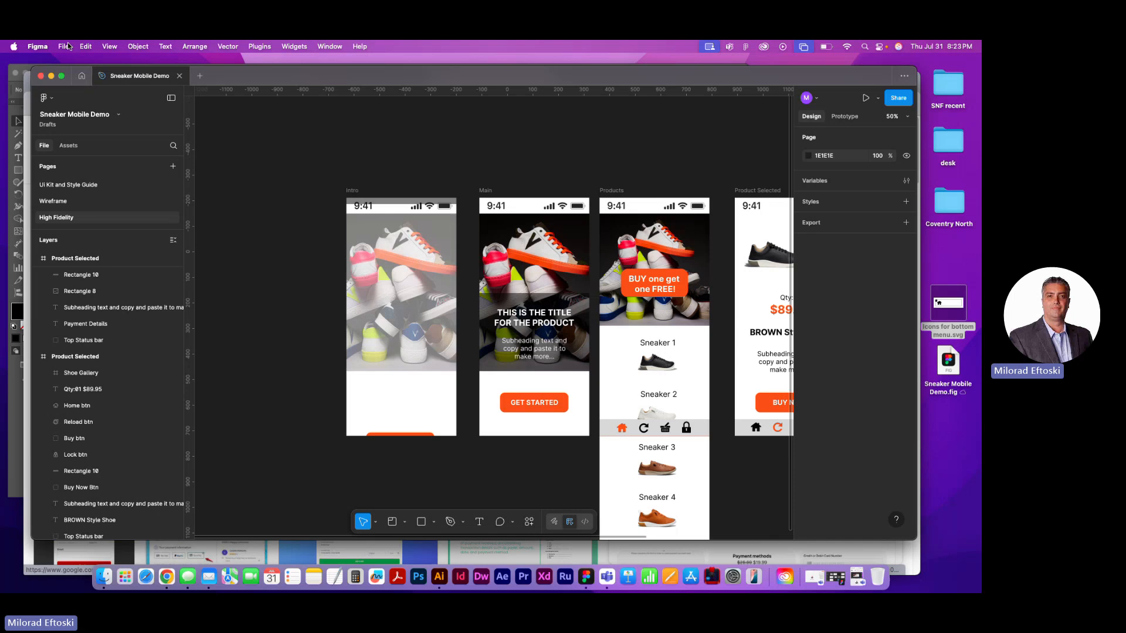
pyautogui.click(63, 47)
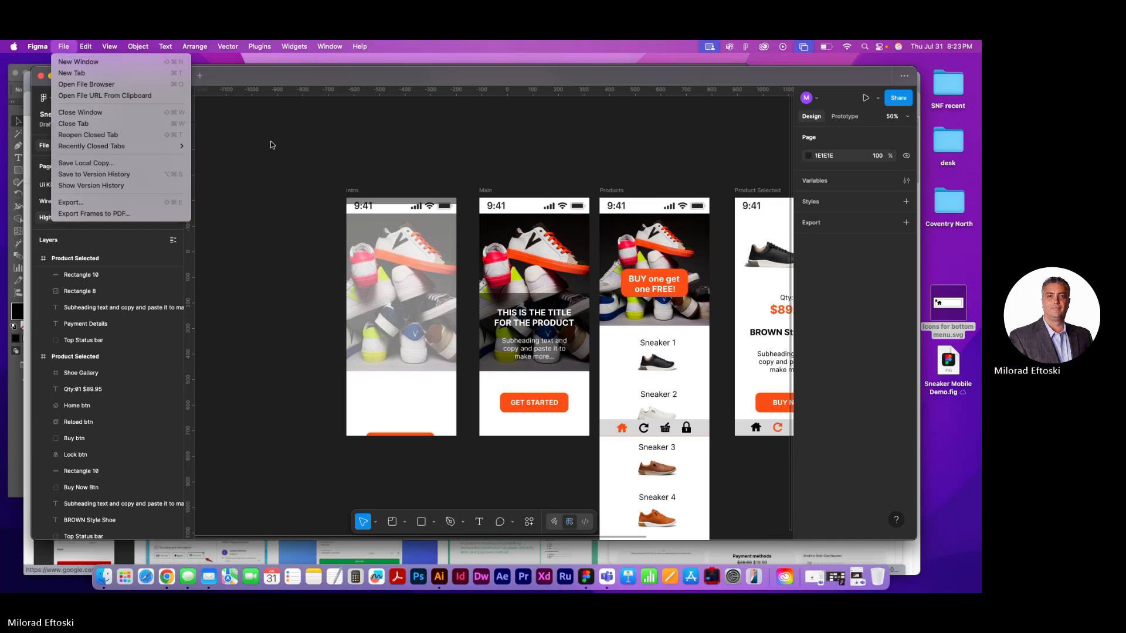
pyautogui.click(130, 175)
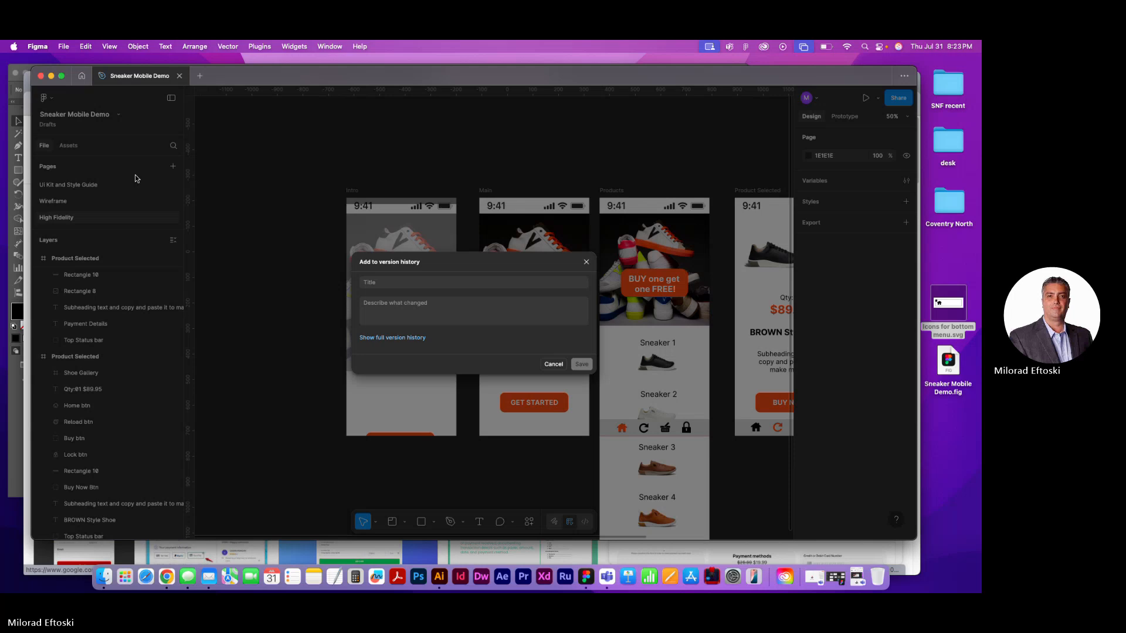
pyautogui.click(554, 364)
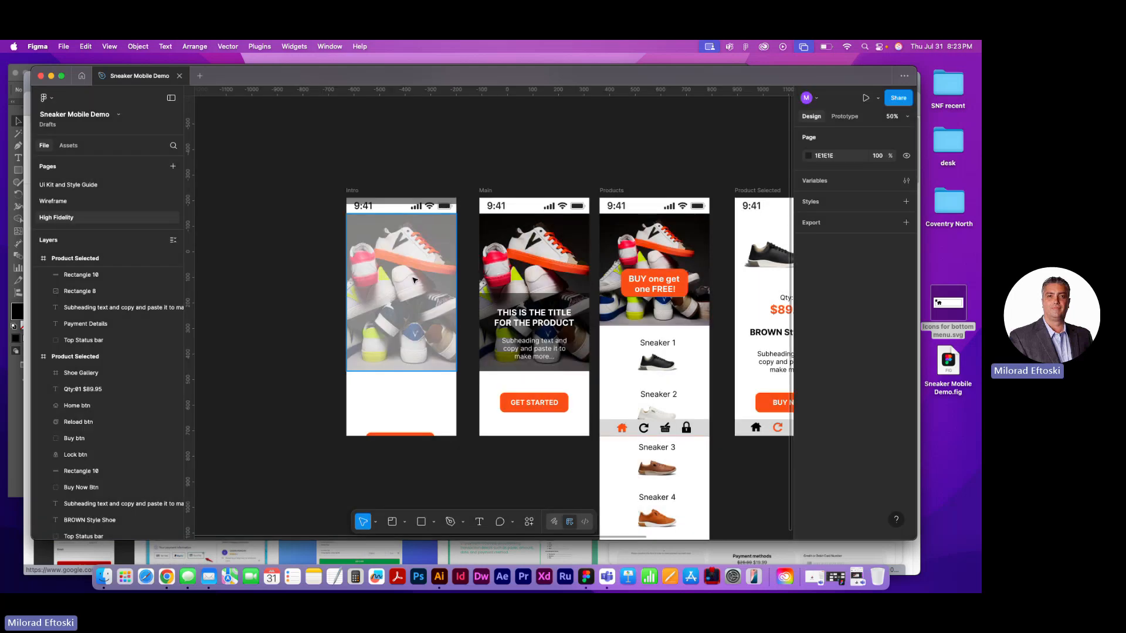
# Close the Sneaker Mobile Demo file and open it again from Drafts
pyautogui.click(180, 76)
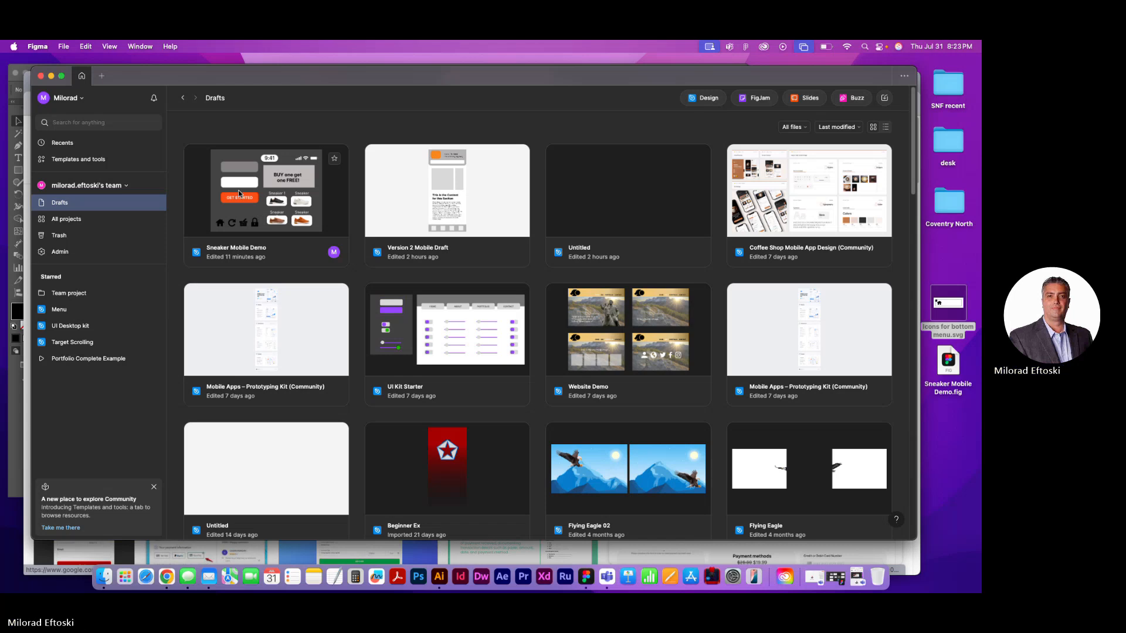
pyautogui.doubleClick(230, 167)
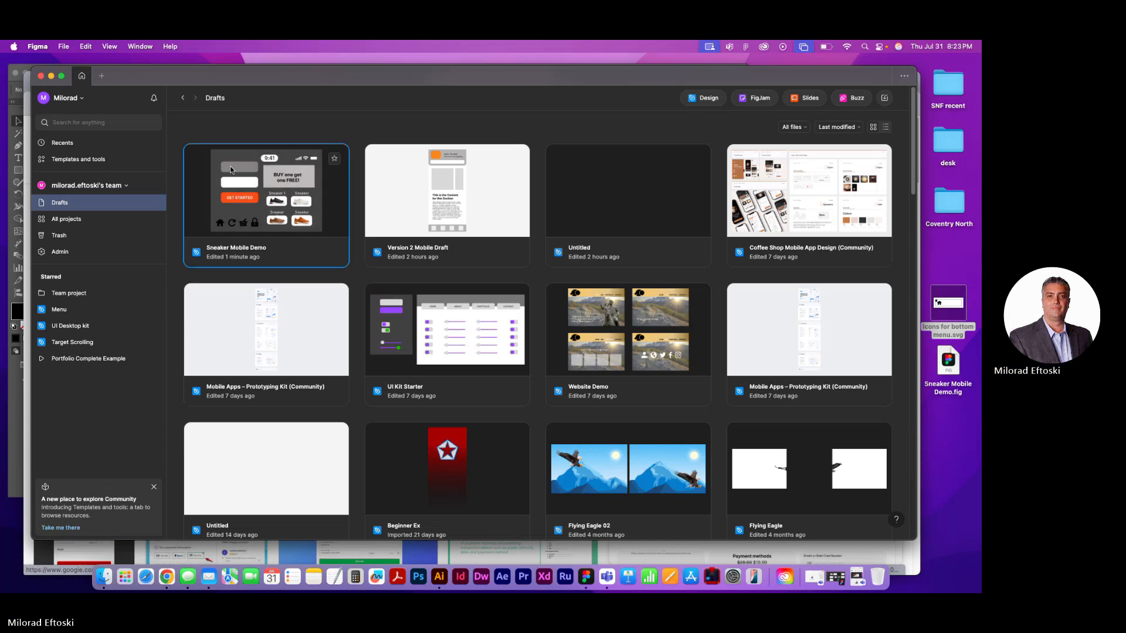